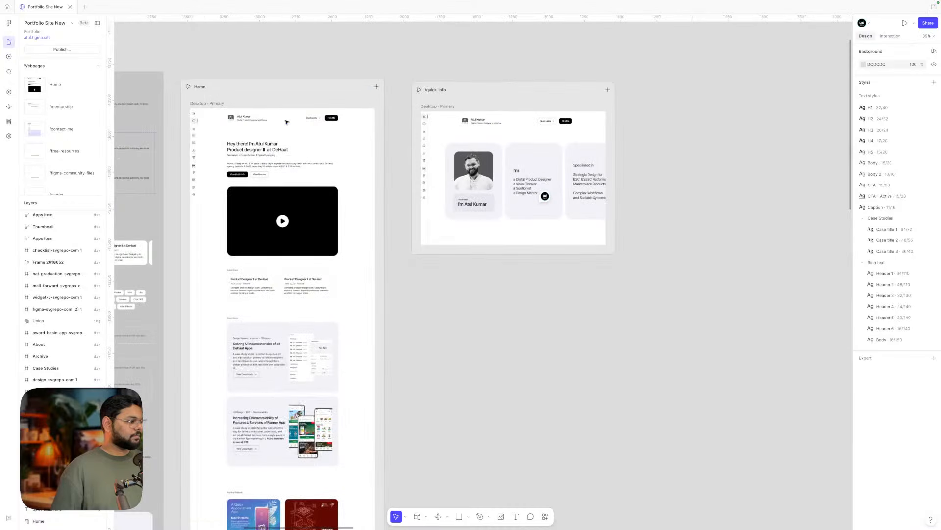
- Nudge the Home Page Components and Navigation Components sections slightly left and down together
{"action": "scroll", "coordinate": [295, 42], "scroll_direction": "down", "scroll_amount": 5}
{"action": "scroll", "coordinate": [346, 271], "scroll_direction": "up", "scroll_amount": 2}
{"action": "scroll", "coordinate": [347, 272], "scroll_direction": "up", "scroll_amount": 5}
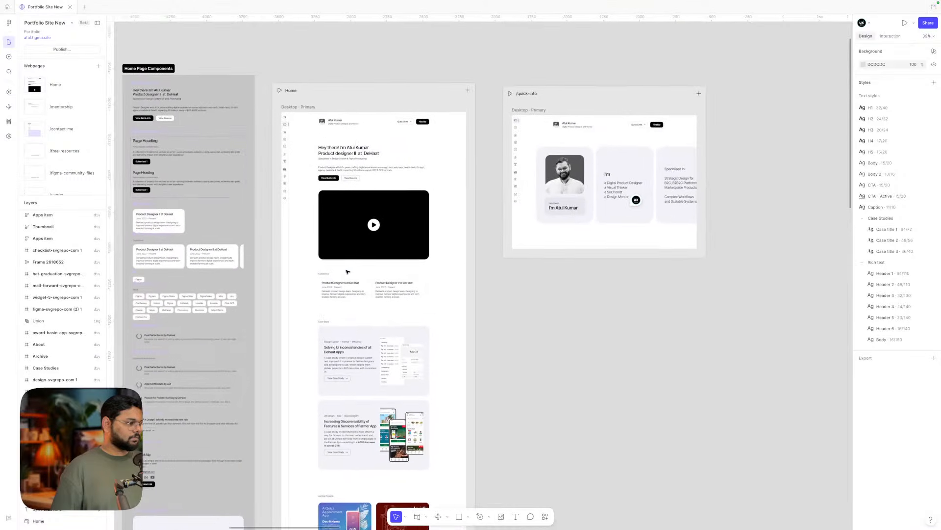
{"action": "scroll", "coordinate": [347, 270], "scroll_direction": "left", "scroll_amount": 3}
{"action": "scroll", "coordinate": [347, 269], "scroll_direction": "right", "scroll_amount": 3}
{"action": "scroll", "coordinate": [310, 140], "scroll_direction": "left", "scroll_amount": 5}
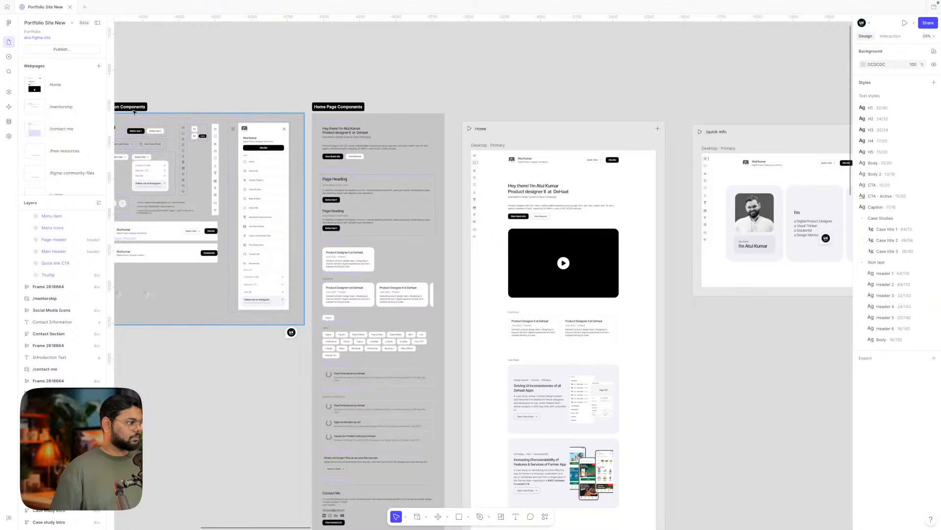
{"action": "left_click", "coordinate": [325, 107]}
{"action": "scroll", "coordinate": [255, 109], "scroll_direction": "left", "scroll_amount": 1}
{"action": "scroll", "coordinate": [255, 110], "scroll_direction": "left", "scroll_amount": 1}
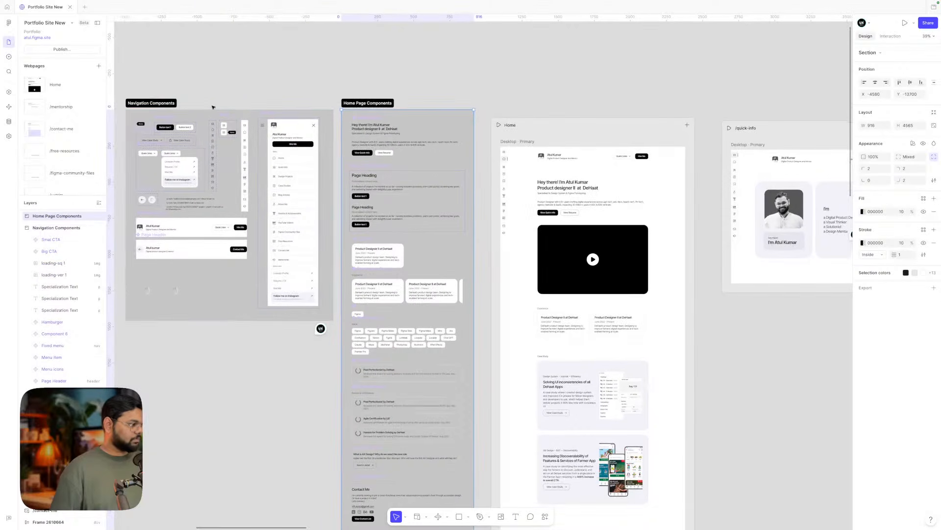
{"action": "left_click", "coordinate": [163, 105], "text": "shift"}
{"action": "left_click_drag", "start_coordinate": [363, 104], "coordinate": [354, 112]}
- Drag the red Social image frame from the left cluster to below Navigation Components
{"action": "scroll", "coordinate": [355, 112], "scroll_direction": "left", "scroll_amount": 7}
{"action": "scroll", "coordinate": [355, 111], "scroll_direction": "down", "scroll_amount": 3}
{"action": "scroll", "coordinate": [355, 112], "scroll_direction": "down", "scroll_amount": 1}
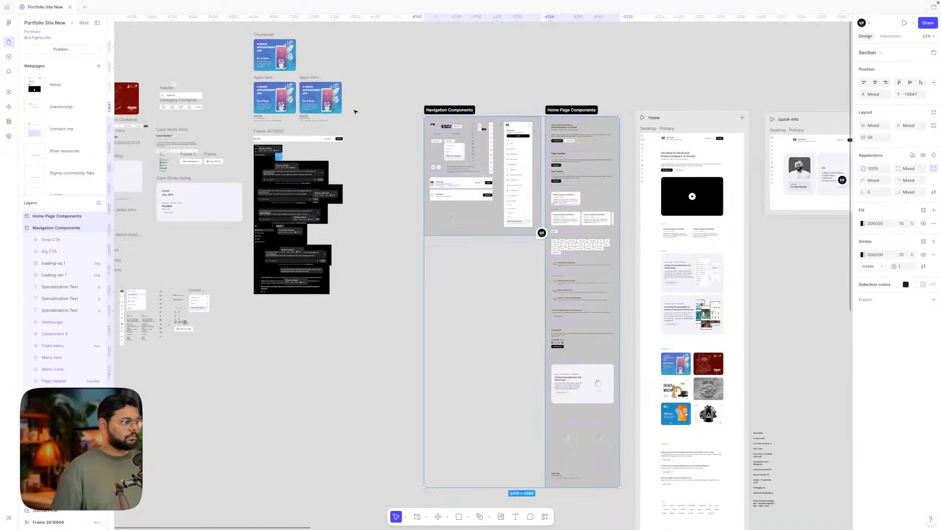
{"action": "scroll", "coordinate": [343, 122], "scroll_direction": "left", "scroll_amount": 6}
{"action": "scroll", "coordinate": [299, 148], "scroll_direction": "up", "scroll_amount": 3}
{"action": "scroll", "coordinate": [299, 149], "scroll_direction": "down", "scroll_amount": 2}
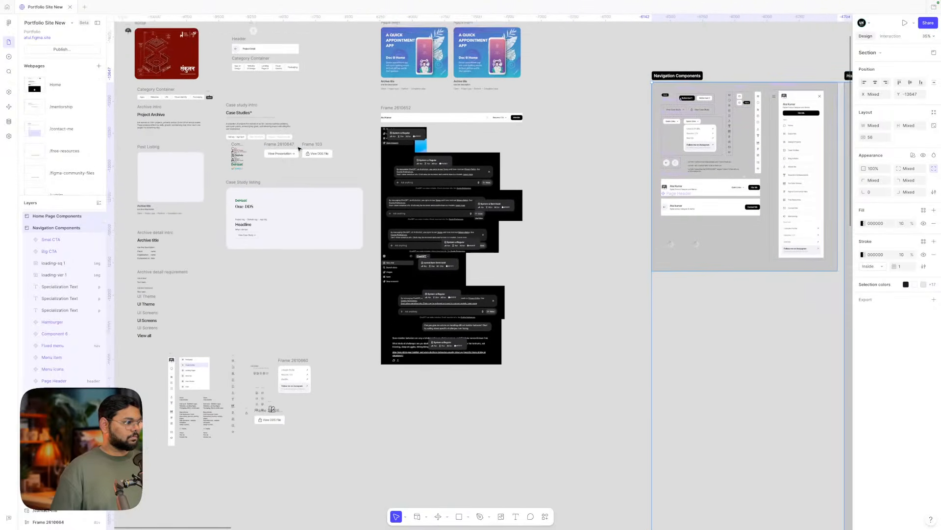
{"action": "scroll", "coordinate": [298, 148], "scroll_direction": "left", "scroll_amount": 2}
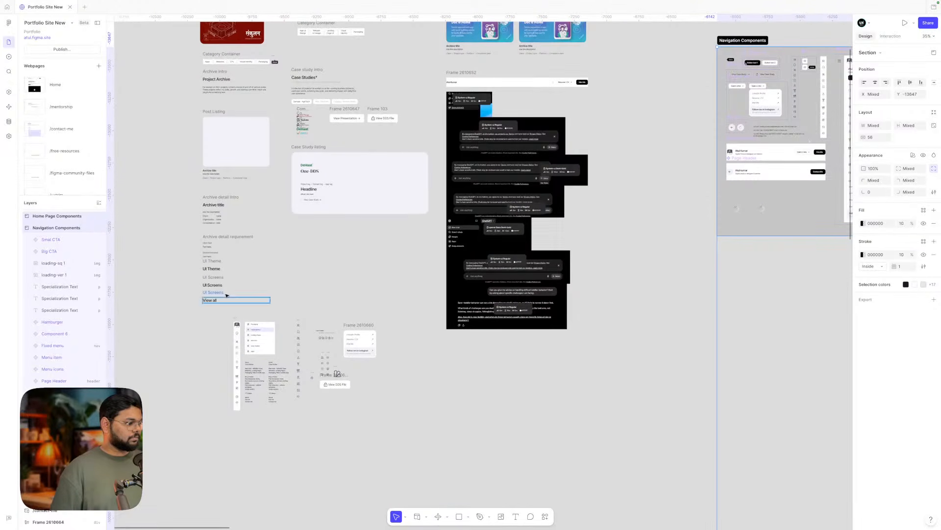
{"action": "scroll", "coordinate": [233, 236], "scroll_direction": "up", "scroll_amount": 4}
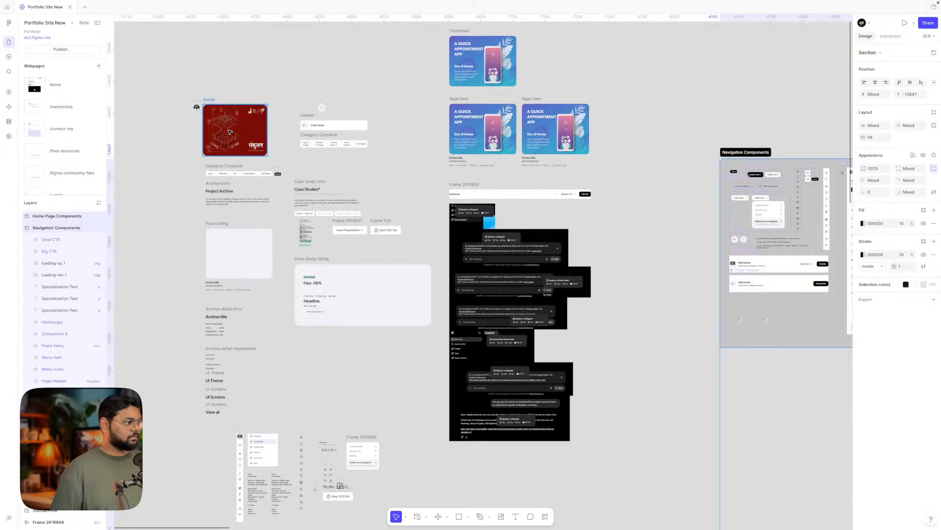
{"action": "left_click", "coordinate": [230, 132]}
{"action": "left_click", "coordinate": [234, 93]}
{"action": "scroll", "coordinate": [233, 93], "scroll_direction": "down", "scroll_amount": 3}
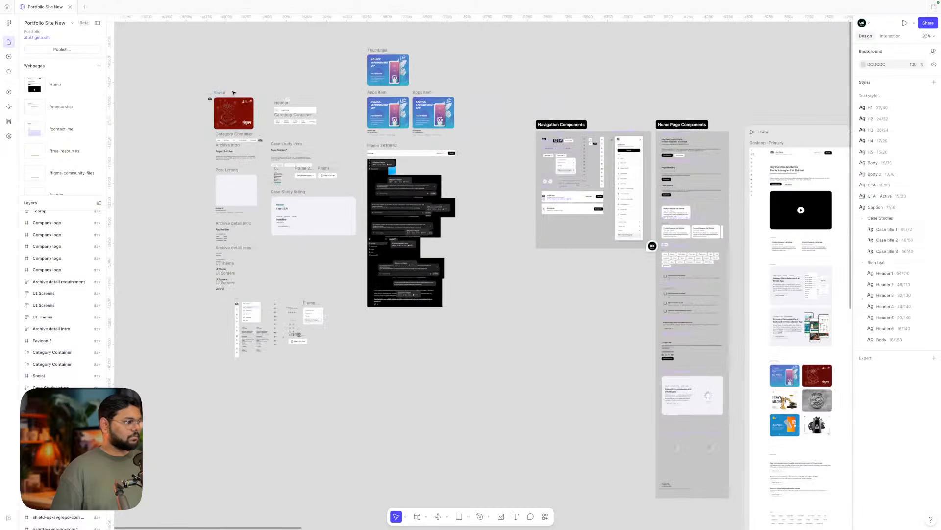
{"action": "left_click_drag", "start_coordinate": [230, 115], "coordinate": [557, 275]}
- Append ' media thumbnail' to the Social frame label so it reads 'Social media thumbnail'
{"action": "scroll", "coordinate": [555, 274], "scroll_direction": "up", "scroll_amount": 5}
{"action": "scroll", "coordinate": [556, 274], "scroll_direction": "right", "scroll_amount": 1}
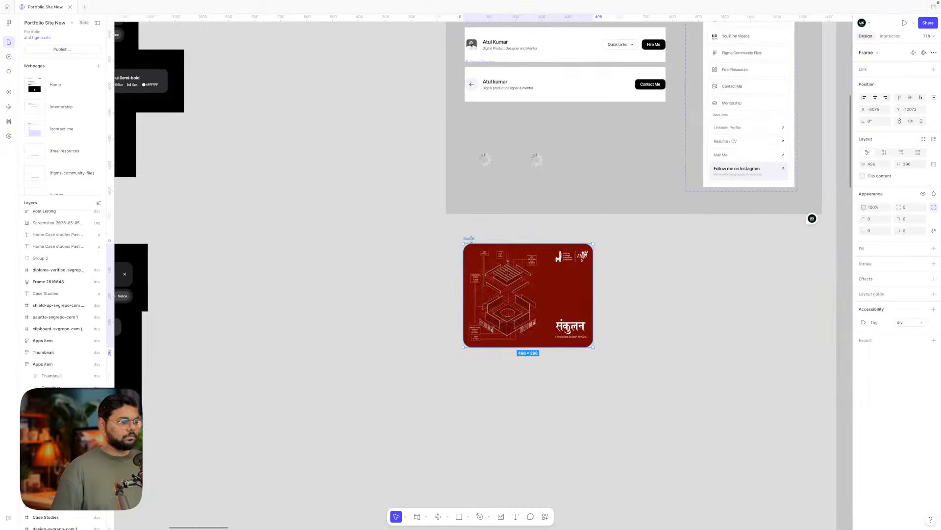
{"action": "double_click", "coordinate": [470, 239]}
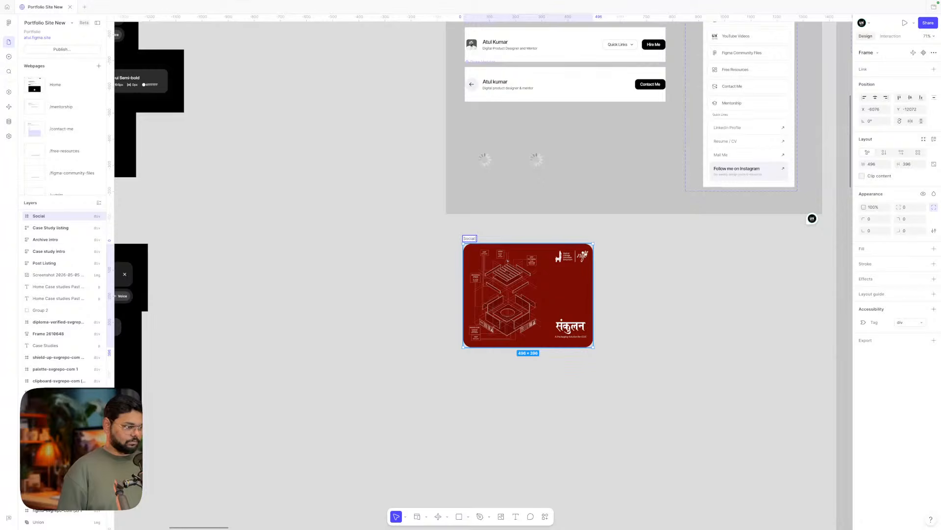
{"action": "type", "text": "me"}
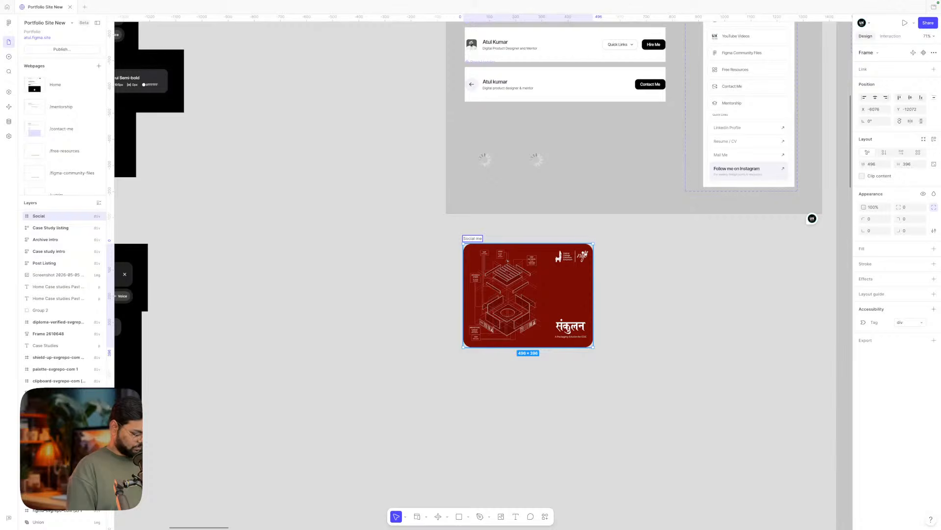
{"action": "type", "text": "dia"}
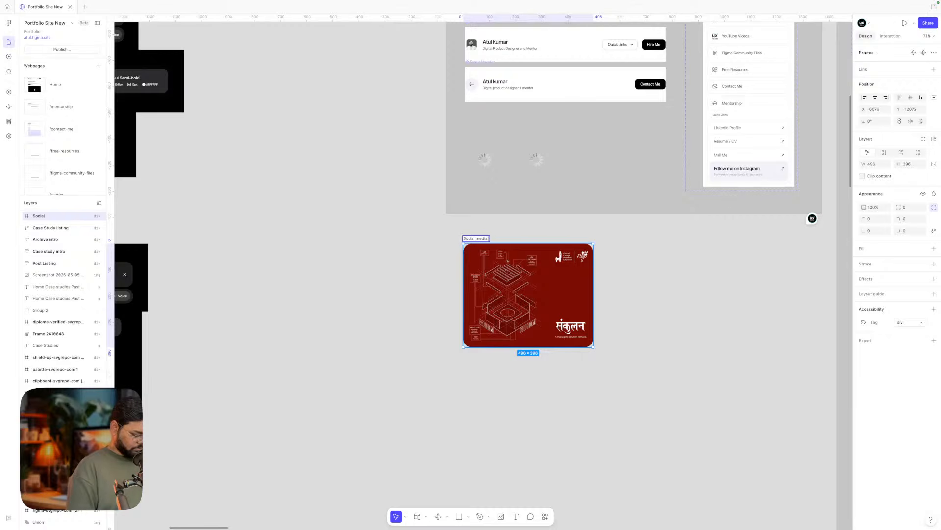
{"action": "type", "text": " thu"}
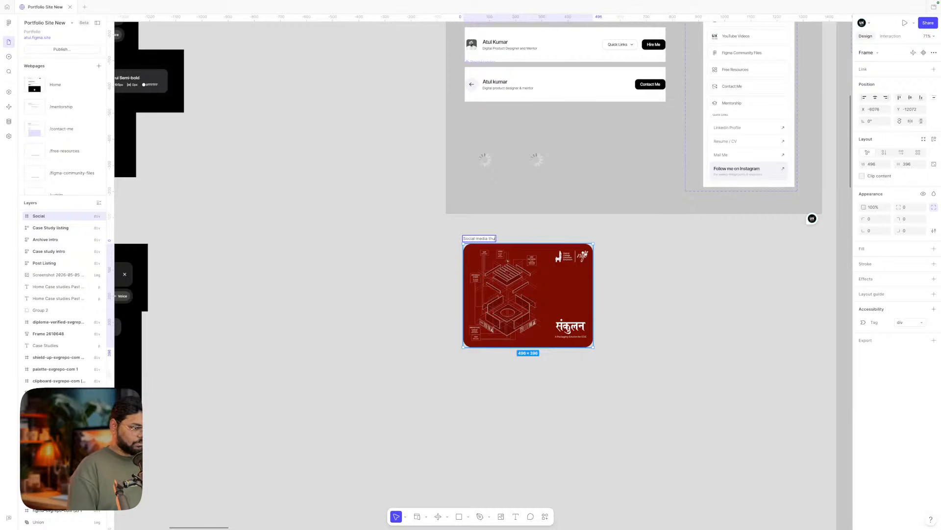
{"action": "type", "text": "m"}
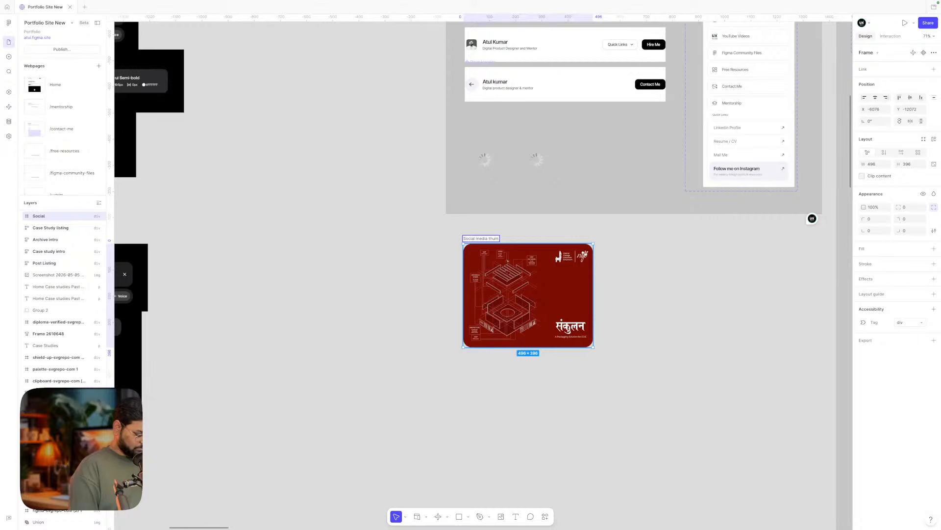
{"action": "type", "text": "bnail"}
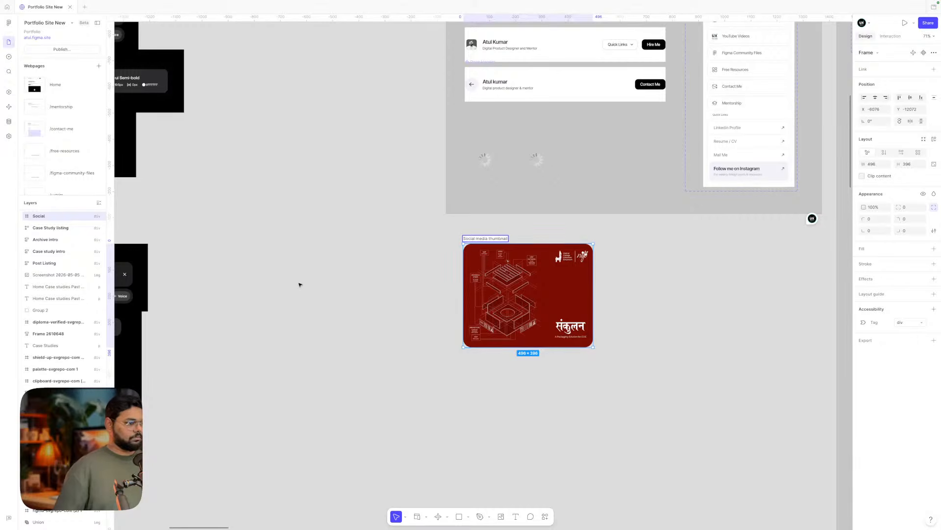
{"action": "left_click", "coordinate": [300, 285]}
- Bring the Favicon 2 portrait from the left of the canvas beside the Social media thumbnail
{"action": "scroll", "coordinate": [373, 268], "scroll_direction": "down", "scroll_amount": 3}
{"action": "scroll", "coordinate": [410, 273], "scroll_direction": "up", "scroll_amount": 5}
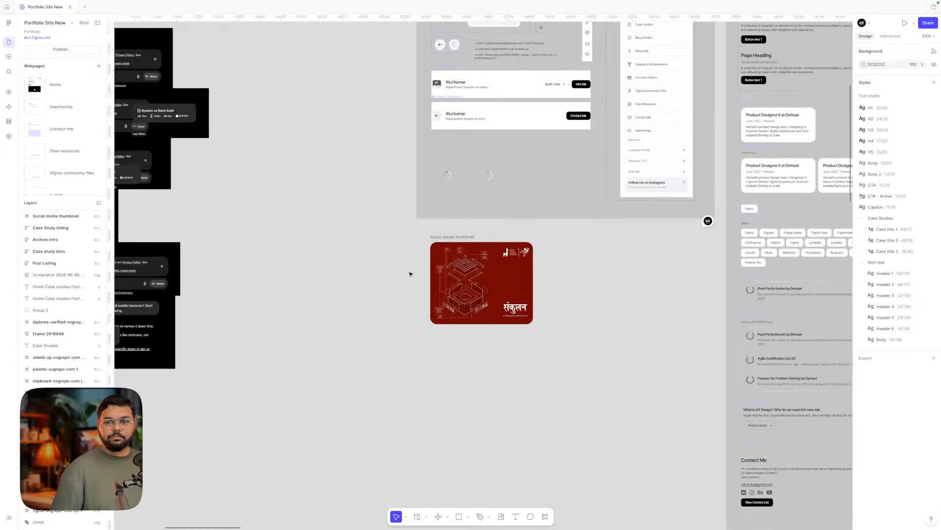
{"action": "scroll", "coordinate": [411, 274], "scroll_direction": "right", "scroll_amount": 1}
{"action": "left_click", "coordinate": [487, 279]}
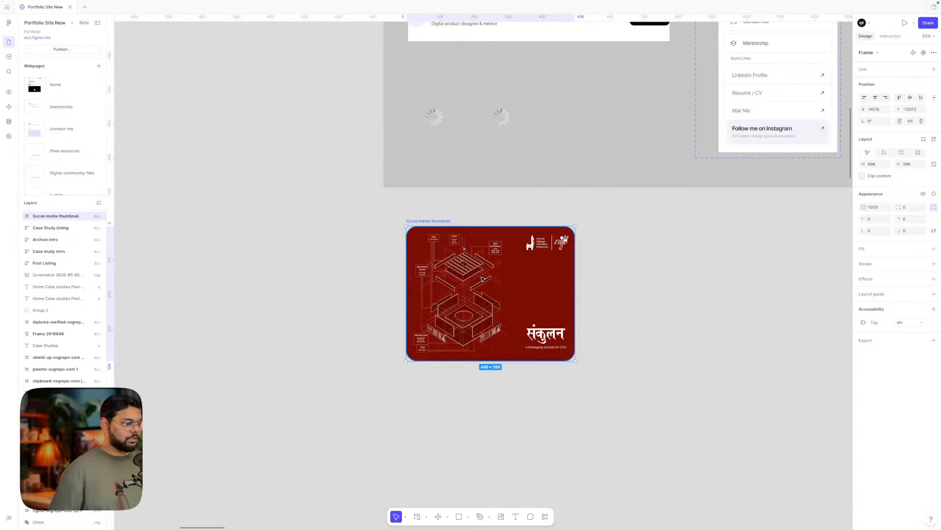
{"action": "left_click", "coordinate": [637, 284]}
{"action": "scroll", "coordinate": [638, 284], "scroll_direction": "down", "scroll_amount": 4}
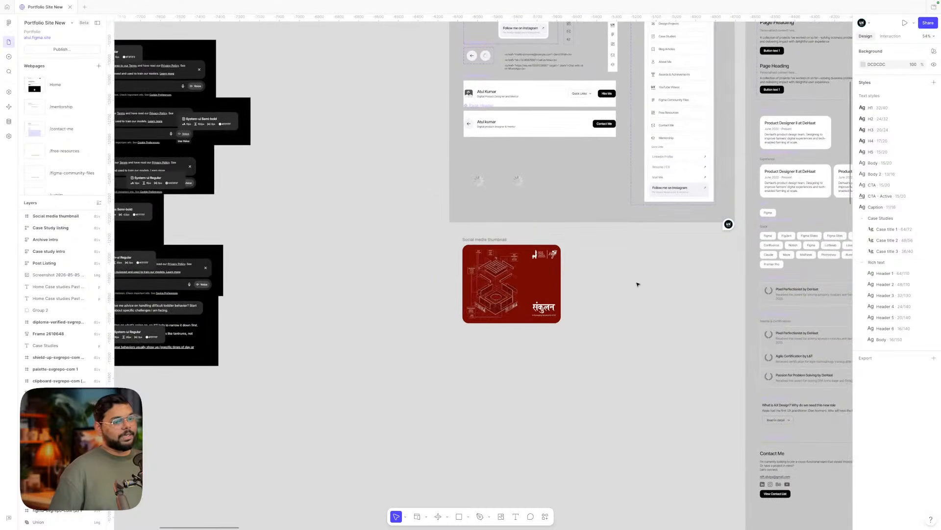
{"action": "scroll", "coordinate": [637, 284], "scroll_direction": "right", "scroll_amount": 1}
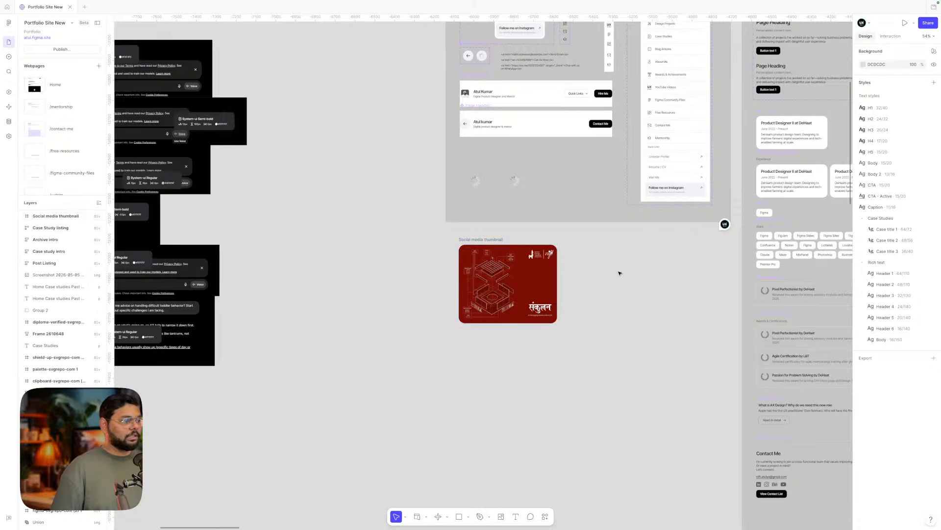
{"action": "scroll", "coordinate": [620, 273], "scroll_direction": "down", "scroll_amount": 5}
{"action": "scroll", "coordinate": [619, 273], "scroll_direction": "left", "scroll_amount": 3}
{"action": "scroll", "coordinate": [620, 273], "scroll_direction": "up", "scroll_amount": 3}
{"action": "scroll", "coordinate": [620, 273], "scroll_direction": "right", "scroll_amount": 2}
{"action": "scroll", "coordinate": [620, 273], "scroll_direction": "down", "scroll_amount": 1}
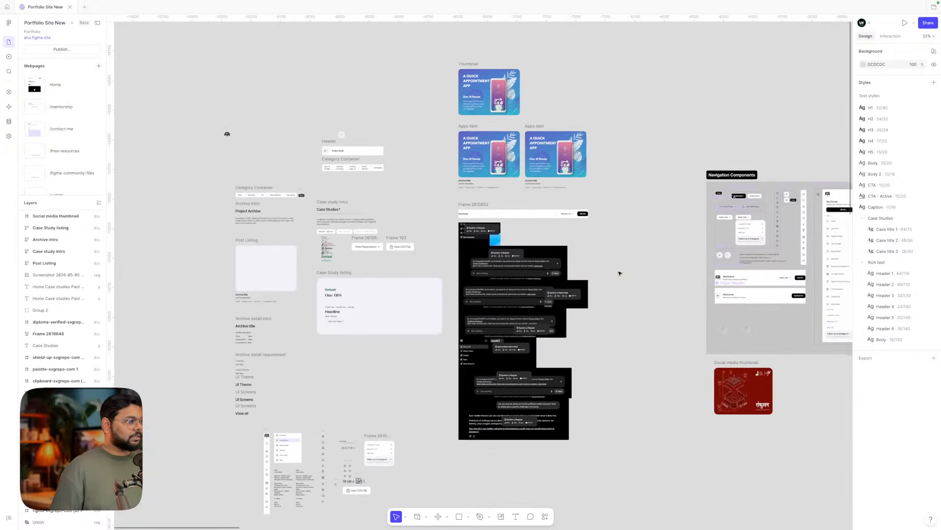
{"action": "left_click_drag", "start_coordinate": [232, 133], "coordinate": [687, 372]}
- Fine-tune Favicon 2 just left of the red thumbnail, aligned with its top edge
{"action": "scroll", "coordinate": [689, 372], "scroll_direction": "up", "scroll_amount": 4}
{"action": "scroll", "coordinate": [691, 372], "scroll_direction": "up", "scroll_amount": 2}
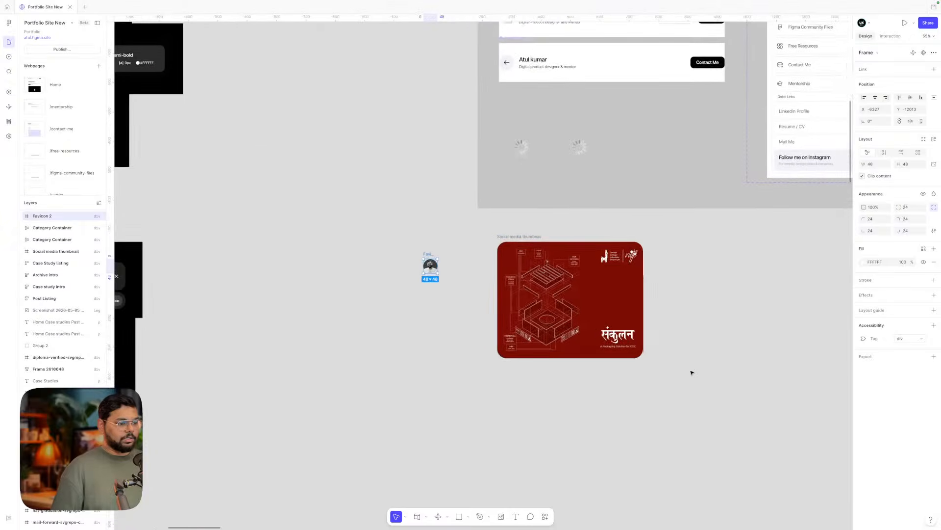
{"action": "left_click", "coordinate": [601, 308]}
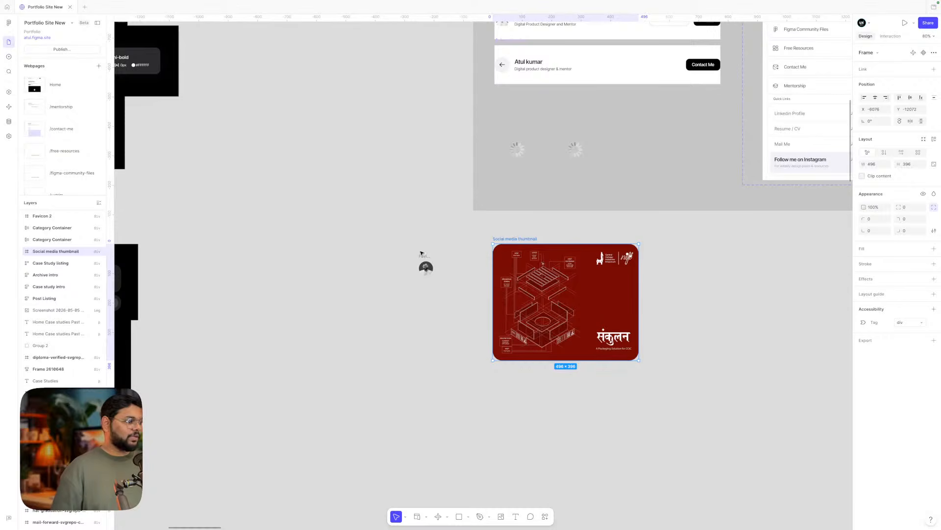
{"action": "left_click_drag", "start_coordinate": [421, 253], "coordinate": [535, 239]}
{"action": "left_click_drag", "start_coordinate": [473, 240], "coordinate": [509, 241]}
{"action": "scroll", "coordinate": [474, 247], "scroll_direction": "up", "scroll_amount": 5}
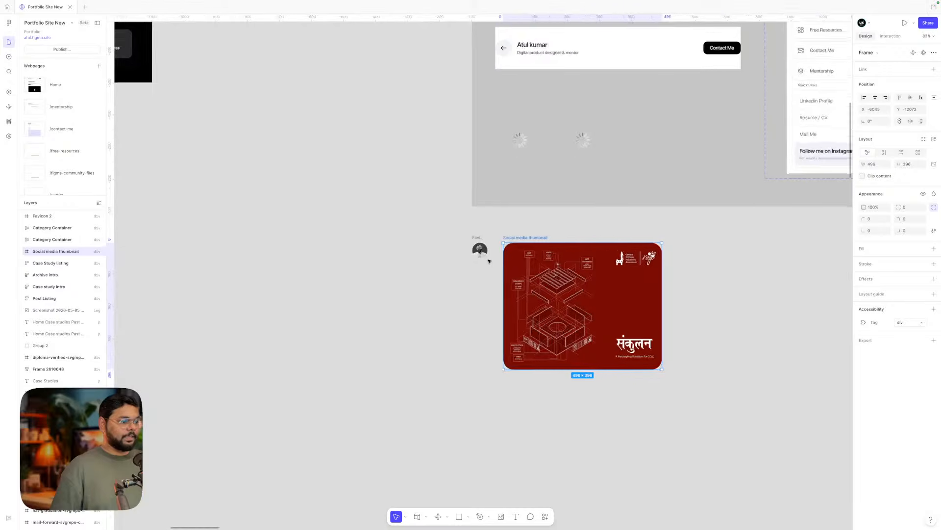
{"action": "scroll", "coordinate": [470, 247], "scroll_direction": "down", "scroll_amount": 2}
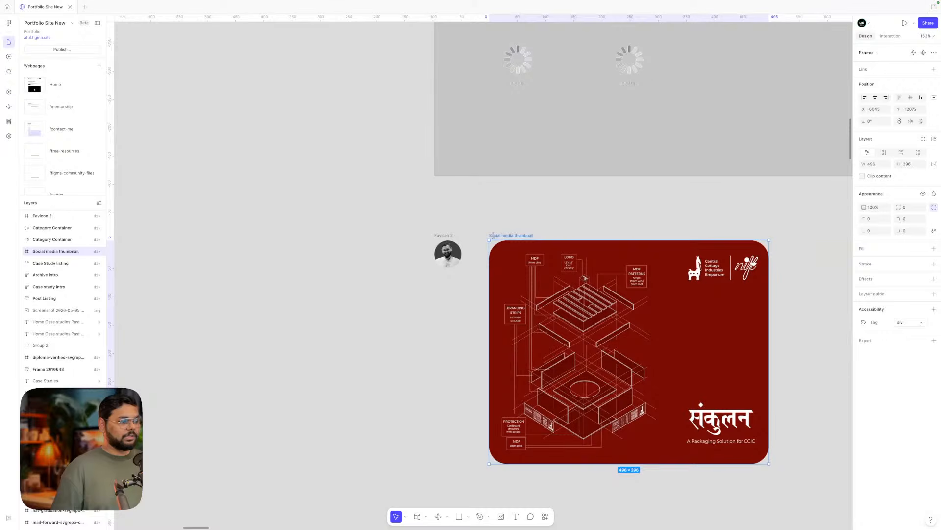
{"action": "left_click", "coordinate": [472, 220]}
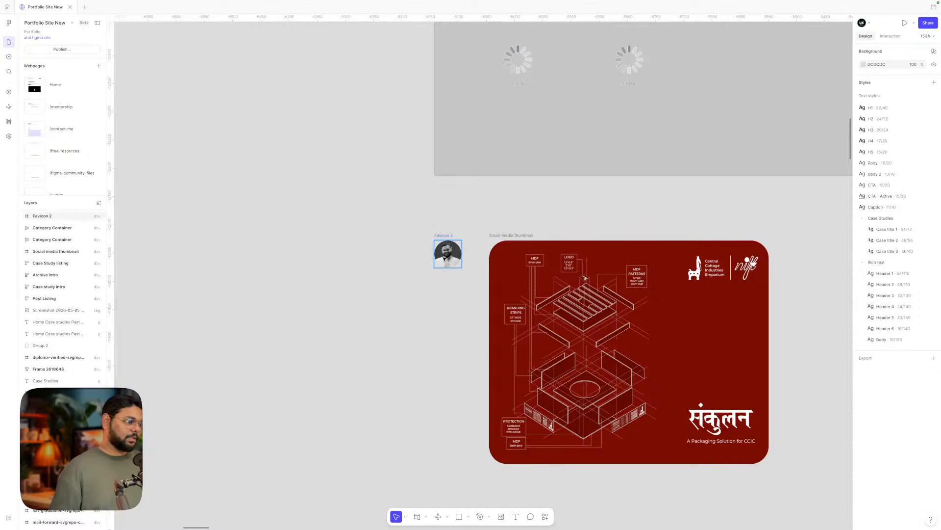
{"action": "scroll", "coordinate": [428, 326], "scroll_direction": "down", "scroll_amount": 4}
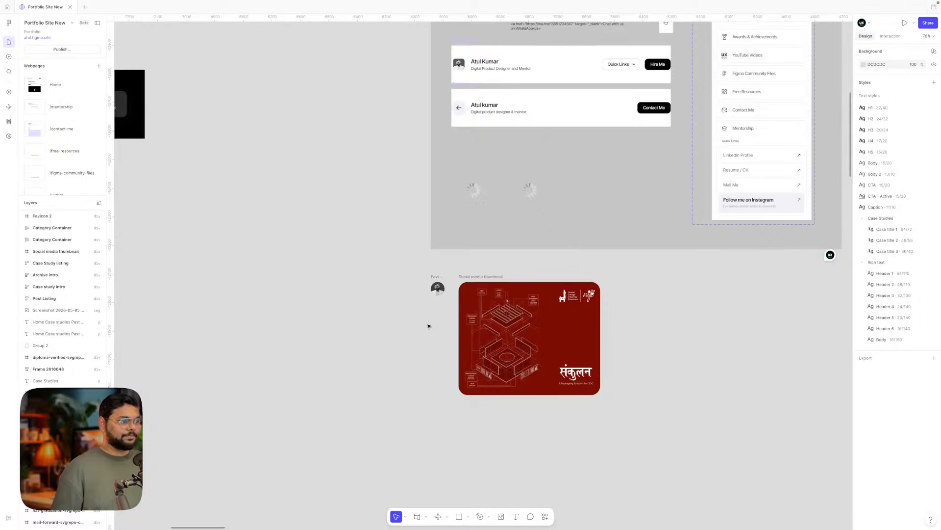
{"action": "scroll", "coordinate": [425, 304], "scroll_direction": "up", "scroll_amount": 5}
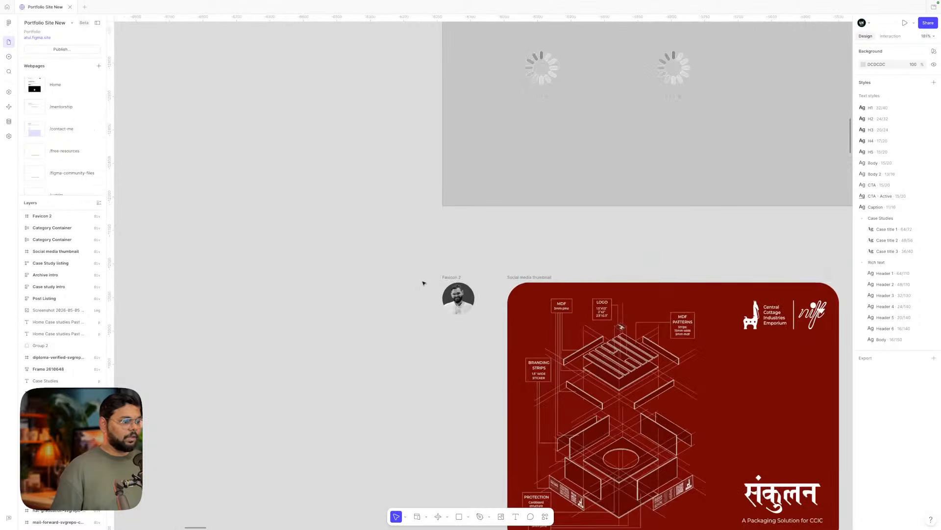
{"action": "left_click", "coordinate": [467, 296]}
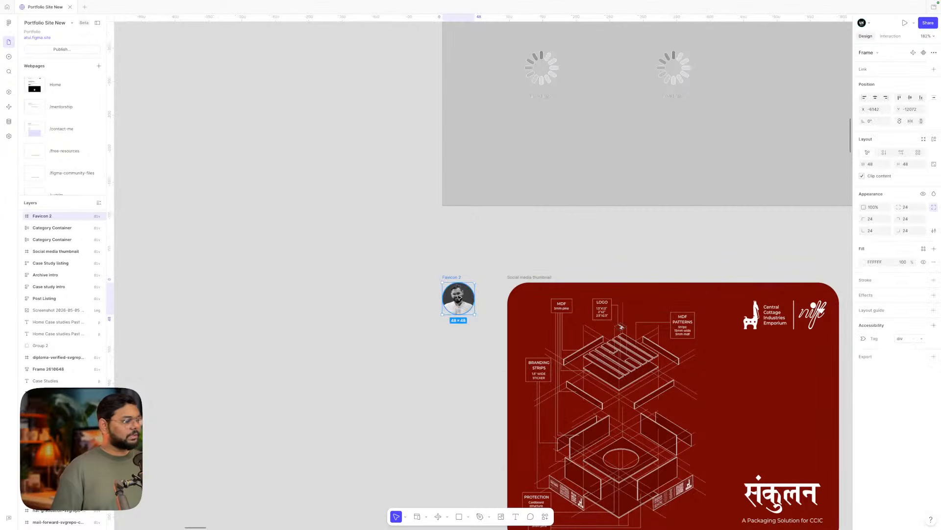
{"action": "scroll", "coordinate": [454, 347], "scroll_direction": "down", "scroll_amount": 4}
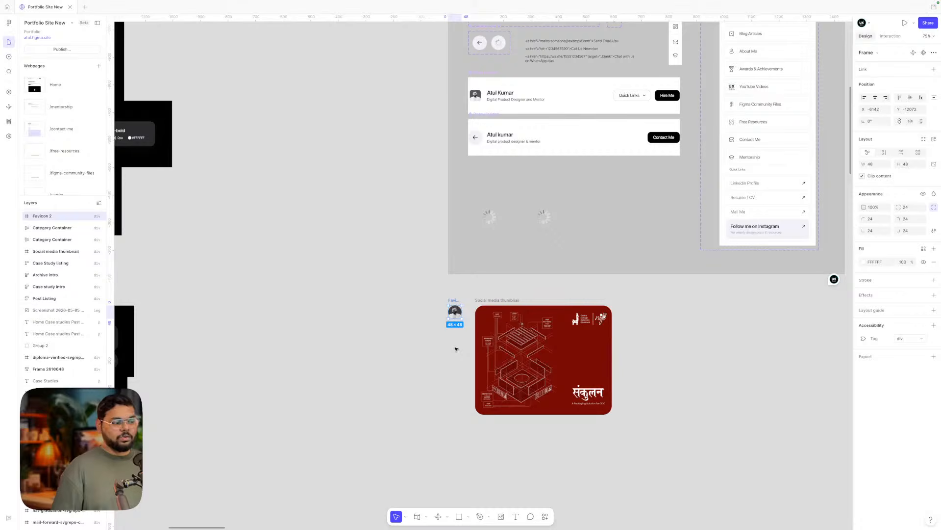
{"action": "scroll", "coordinate": [455, 350], "scroll_direction": "up", "scroll_amount": 2}
{"action": "scroll", "coordinate": [455, 349], "scroll_direction": "right", "scroll_amount": 2}
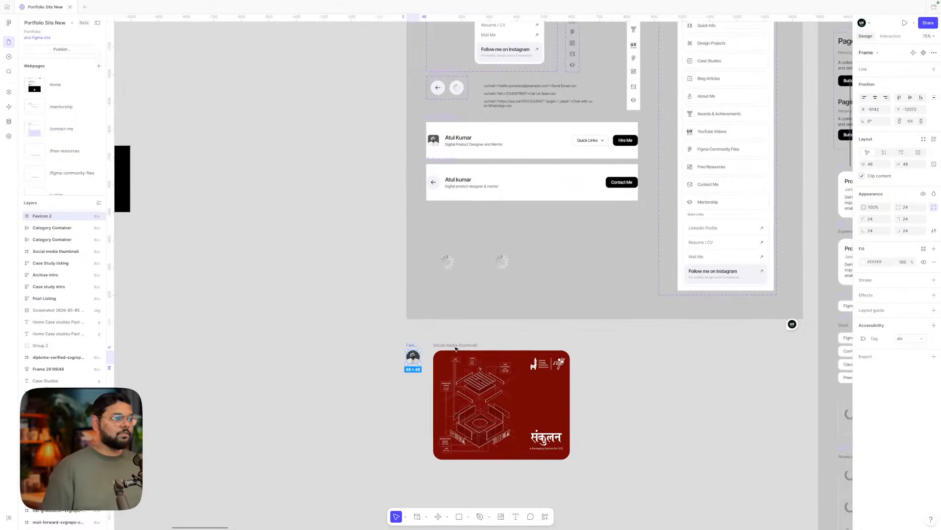
{"action": "scroll", "coordinate": [456, 349], "scroll_direction": "up", "scroll_amount": 3}
{"action": "scroll", "coordinate": [456, 349], "scroll_direction": "down", "scroll_amount": 3}
{"action": "scroll", "coordinate": [425, 385], "scroll_direction": "up", "scroll_amount": 5}
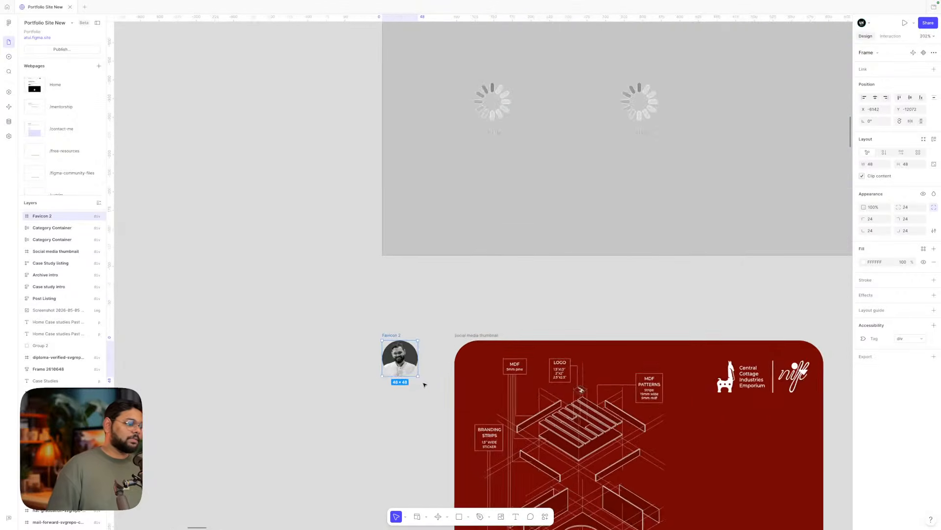
{"action": "scroll", "coordinate": [425, 385], "scroll_direction": "down", "scroll_amount": 5}
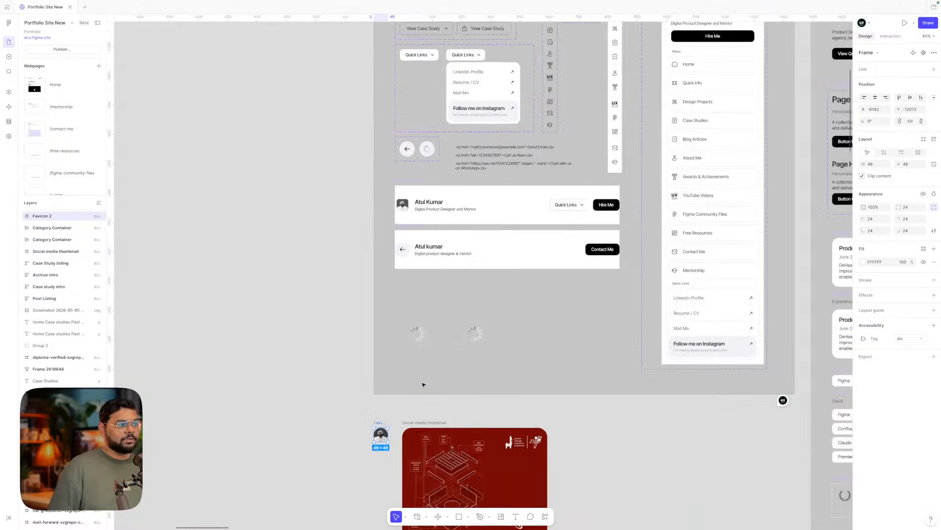
{"action": "scroll", "coordinate": [424, 385], "scroll_direction": "right", "scroll_amount": 10}
{"action": "scroll", "coordinate": [423, 384], "scroll_direction": "up", "scroll_amount": 3}
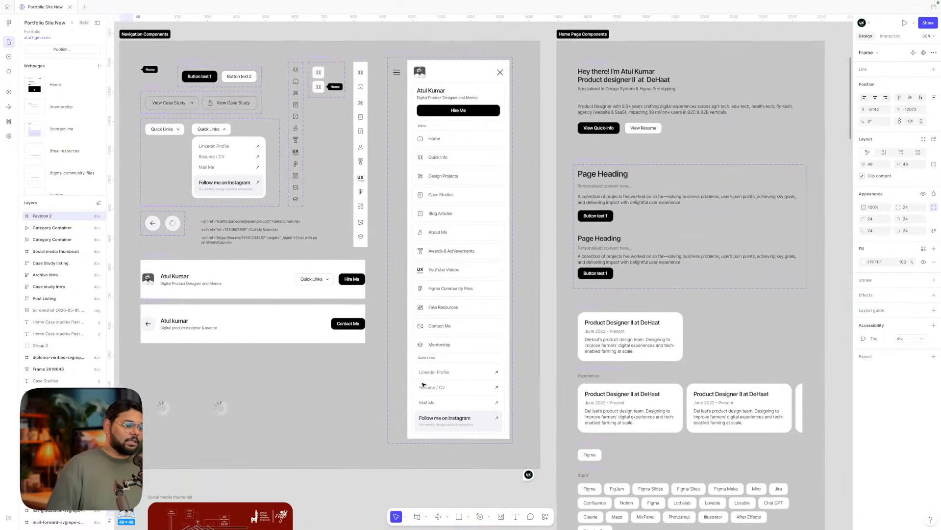
{"action": "scroll", "coordinate": [424, 384], "scroll_direction": "right", "scroll_amount": 3}
{"action": "scroll", "coordinate": [424, 384], "scroll_direction": "up", "scroll_amount": 1}
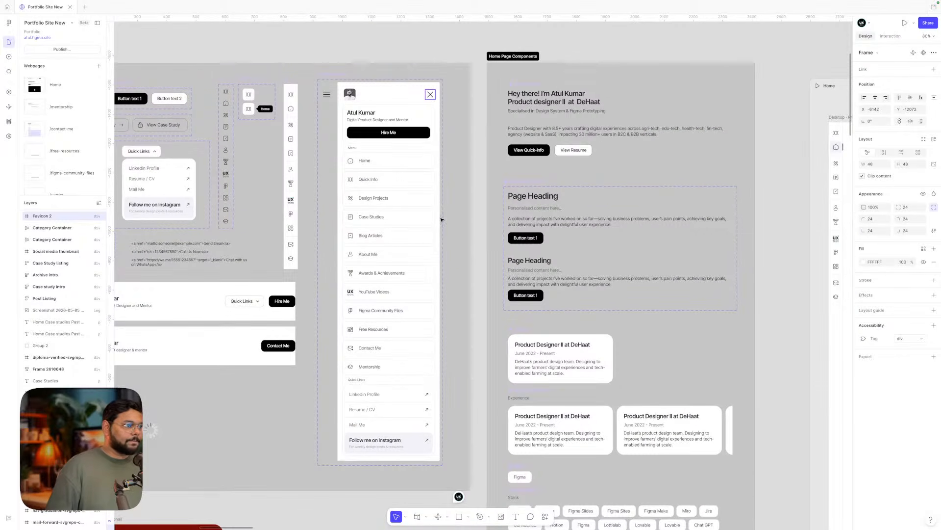
{"action": "scroll", "coordinate": [441, 220], "scroll_direction": "left", "scroll_amount": 11}
{"action": "scroll", "coordinate": [442, 219], "scroll_direction": "down", "scroll_amount": 4}
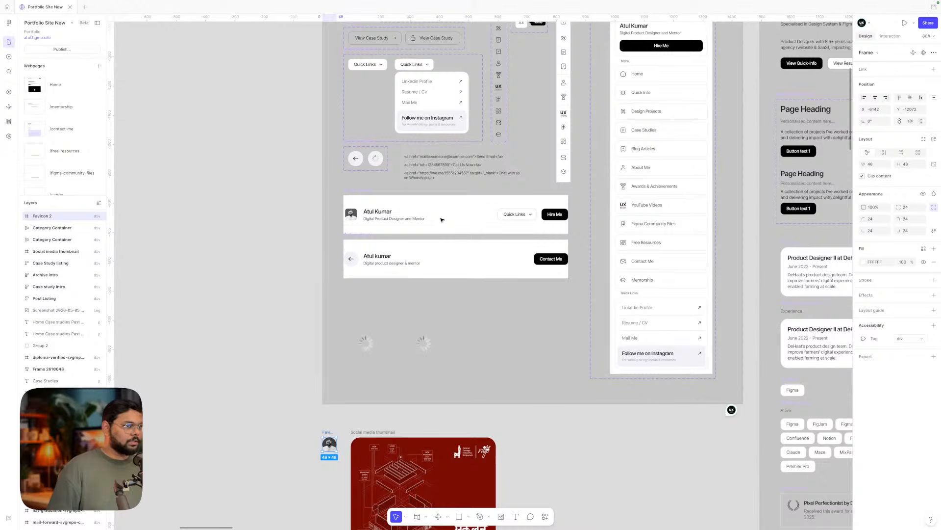
{"action": "scroll", "coordinate": [442, 219], "scroll_direction": "up", "scroll_amount": 2}
{"action": "scroll", "coordinate": [597, 62], "scroll_direction": "up", "scroll_amount": 3, "text": "ctrl"}
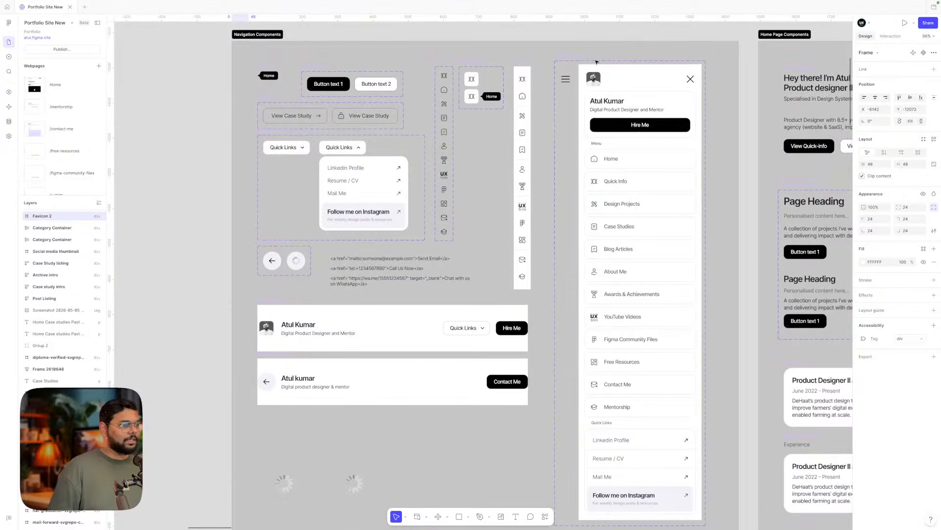
{"action": "scroll", "coordinate": [596, 62], "scroll_direction": "up", "scroll_amount": 5}
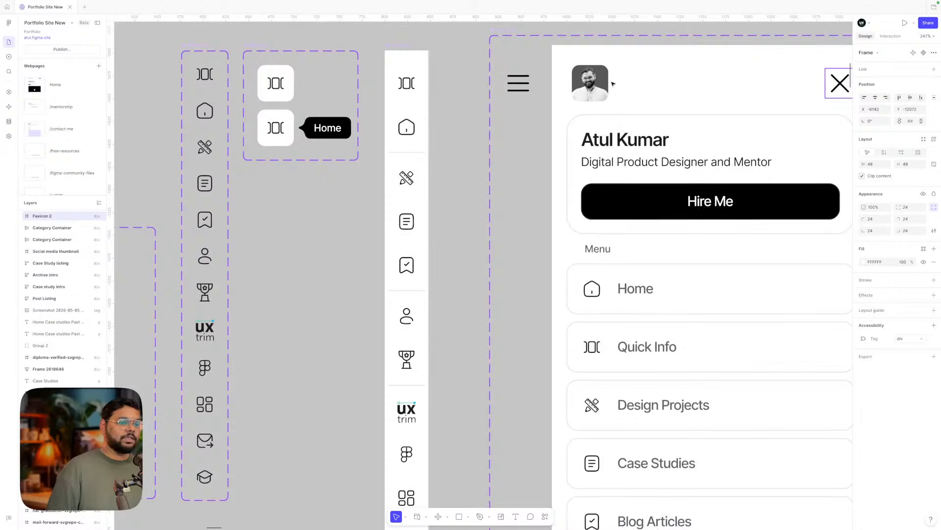
{"action": "scroll", "coordinate": [612, 84], "scroll_direction": "down", "scroll_amount": 8}
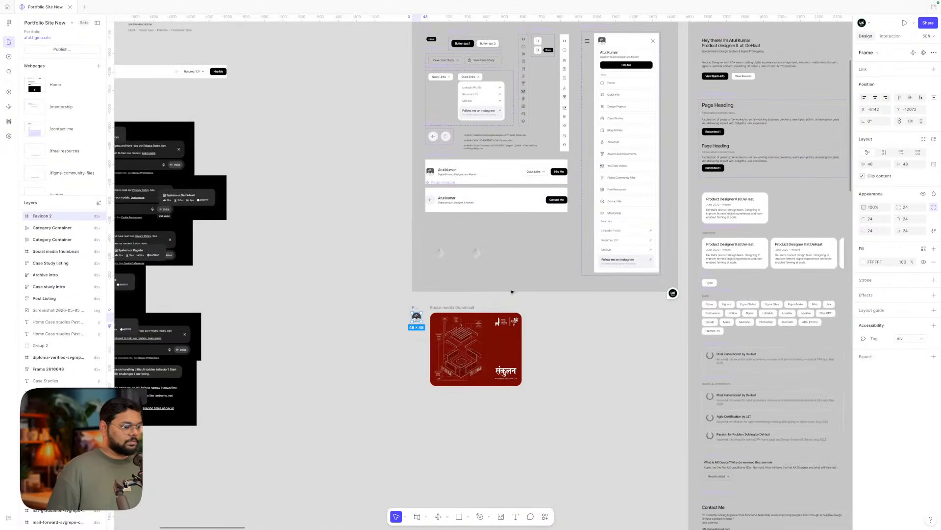
{"action": "left_click", "coordinate": [582, 342]}
{"action": "scroll", "coordinate": [421, 342], "scroll_direction": "up", "scroll_amount": 4}
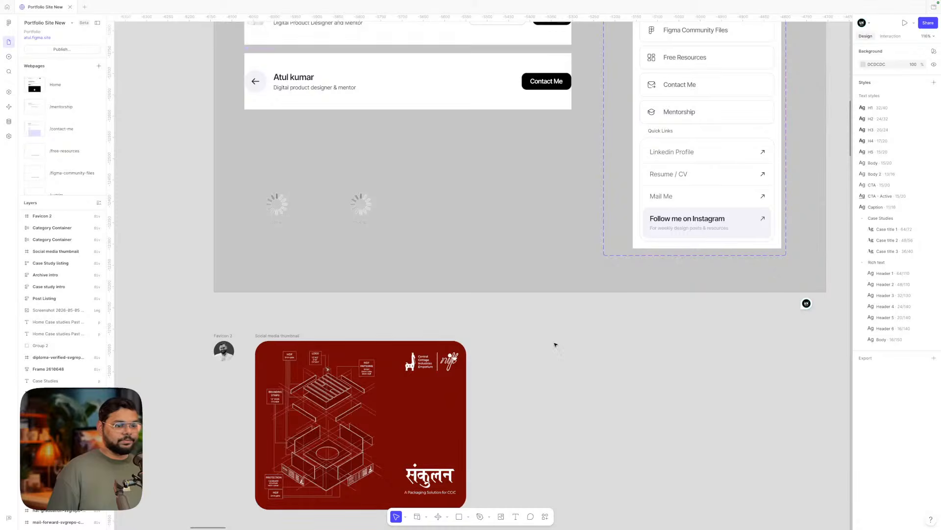
{"action": "scroll", "coordinate": [554, 345], "scroll_direction": "right", "scroll_amount": 5}
- Move the 'communication in 1st person' comment pin next to the Home frame and read its thread
{"action": "mouse_move", "coordinate": [596, 351]}
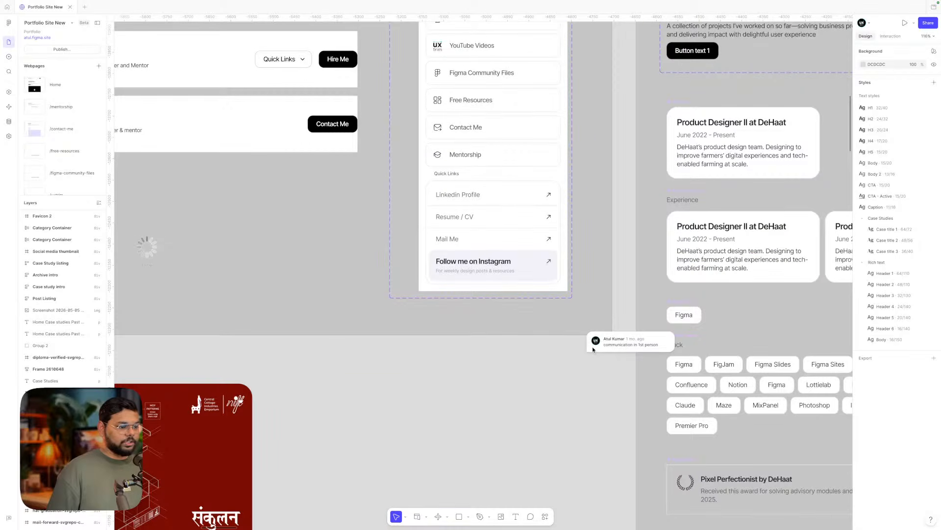
{"action": "scroll", "coordinate": [557, 380], "scroll_direction": "down", "scroll_amount": 3}
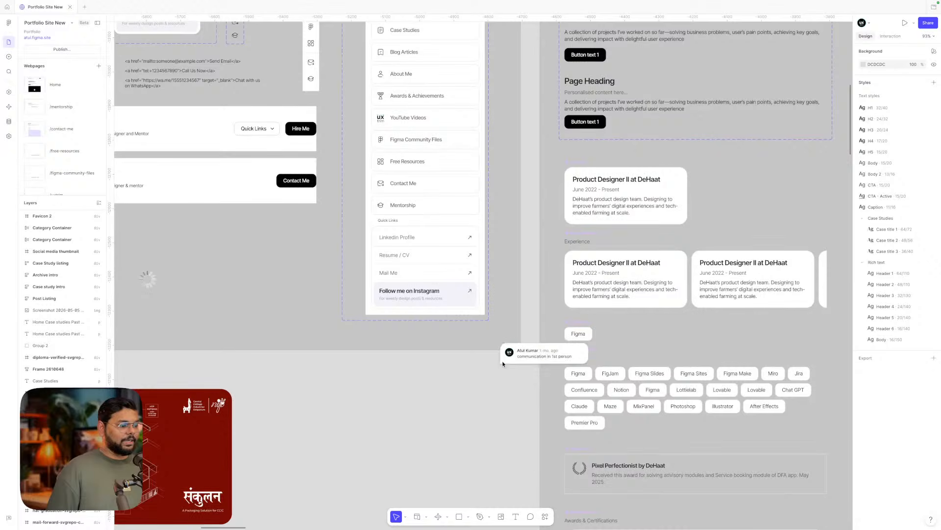
{"action": "left_click", "coordinate": [506, 357]}
{"action": "scroll", "coordinate": [508, 361], "scroll_direction": "down", "scroll_amount": 5}
{"action": "left_click", "coordinate": [428, 392]}
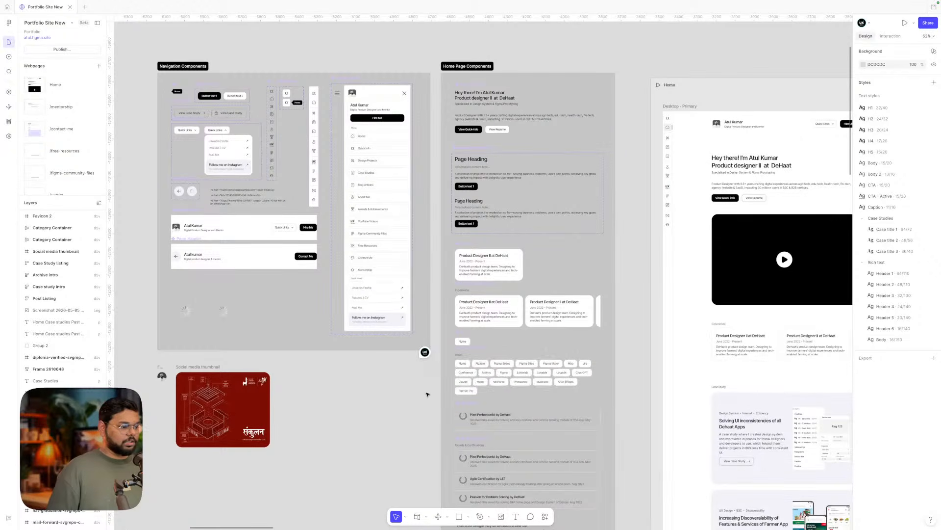
{"action": "left_click_drag", "start_coordinate": [420, 350], "coordinate": [674, 242]}
{"action": "scroll", "coordinate": [640, 240], "scroll_direction": "up", "scroll_amount": 4}
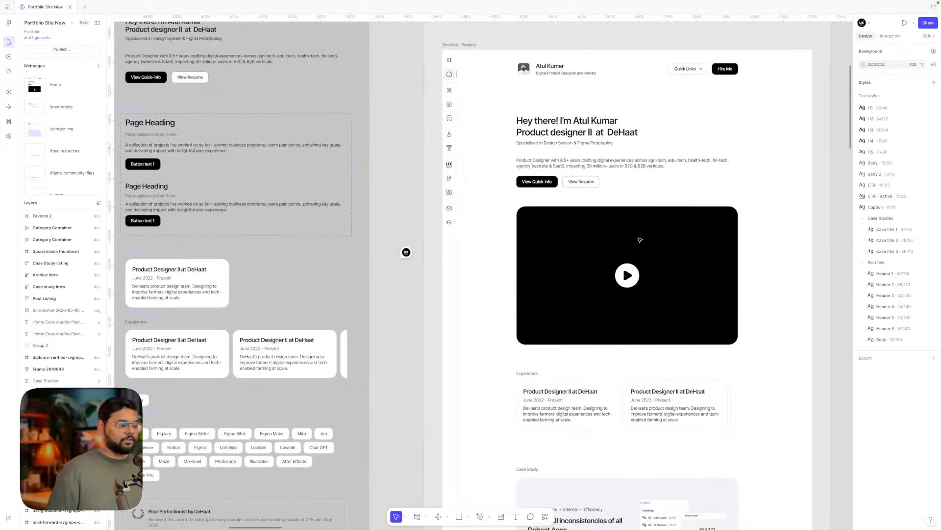
{"action": "left_click", "coordinate": [405, 252]}
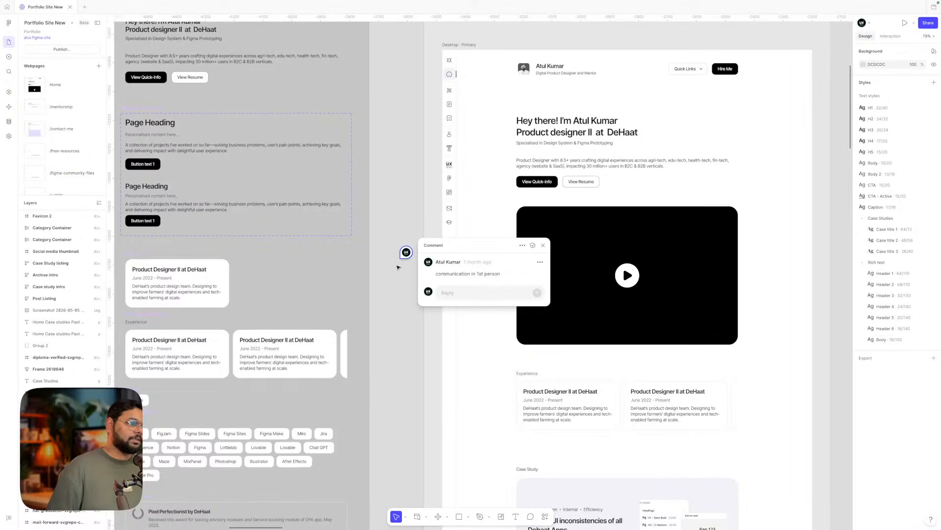
{"action": "key", "text": "Escape"}
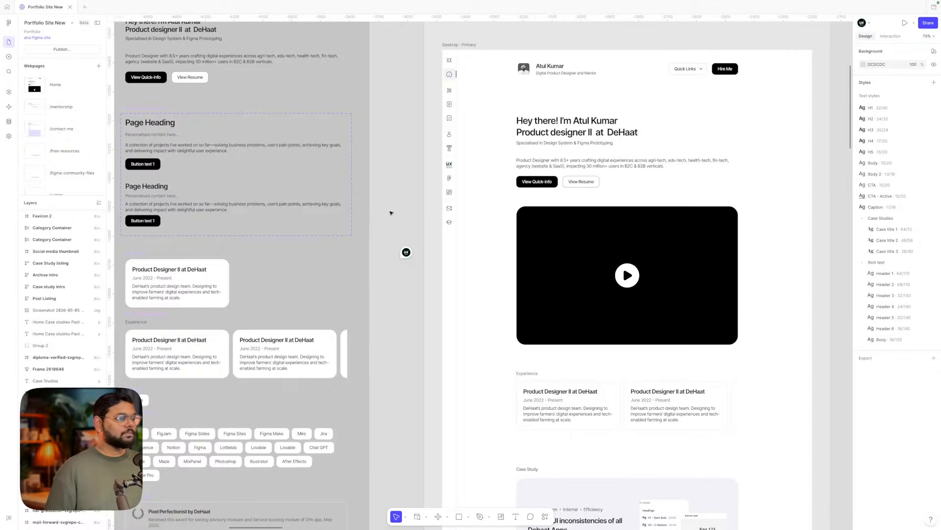
{"action": "scroll", "coordinate": [391, 213], "scroll_direction": "right", "scroll_amount": 5}
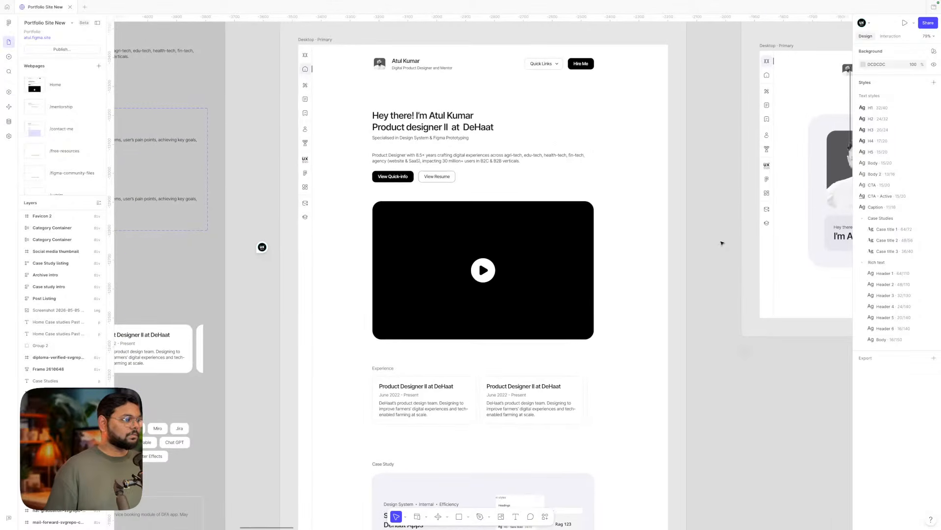
{"action": "scroll", "coordinate": [722, 243], "scroll_direction": "left", "scroll_amount": 1}
{"action": "left_click", "coordinate": [500, 142]}
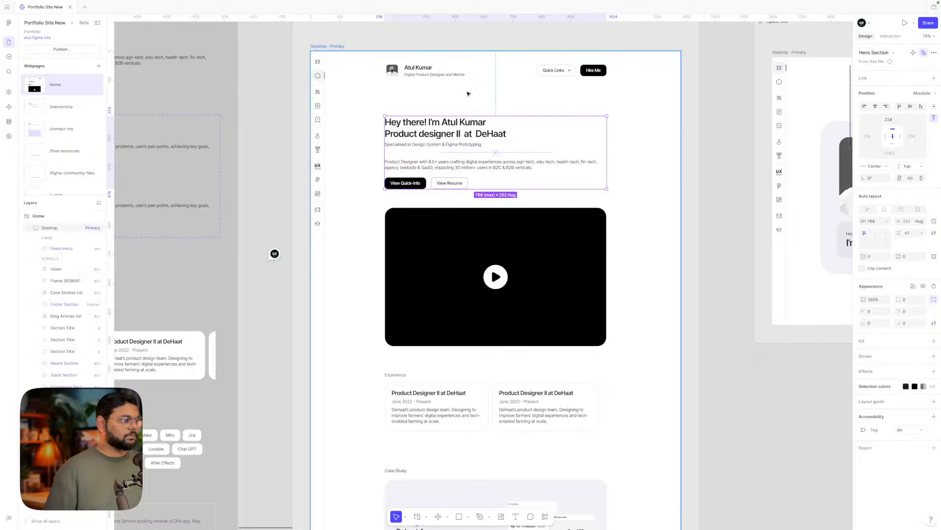
{"action": "scroll", "coordinate": [472, 246], "scroll_direction": "down", "scroll_amount": 3}
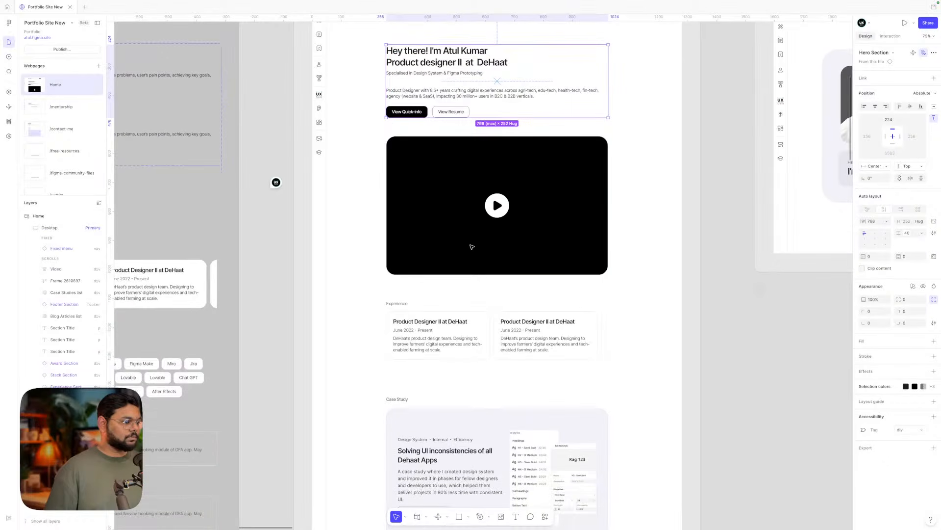
{"action": "left_click", "coordinate": [466, 240]}
{"action": "left_click", "coordinate": [720, 280]}
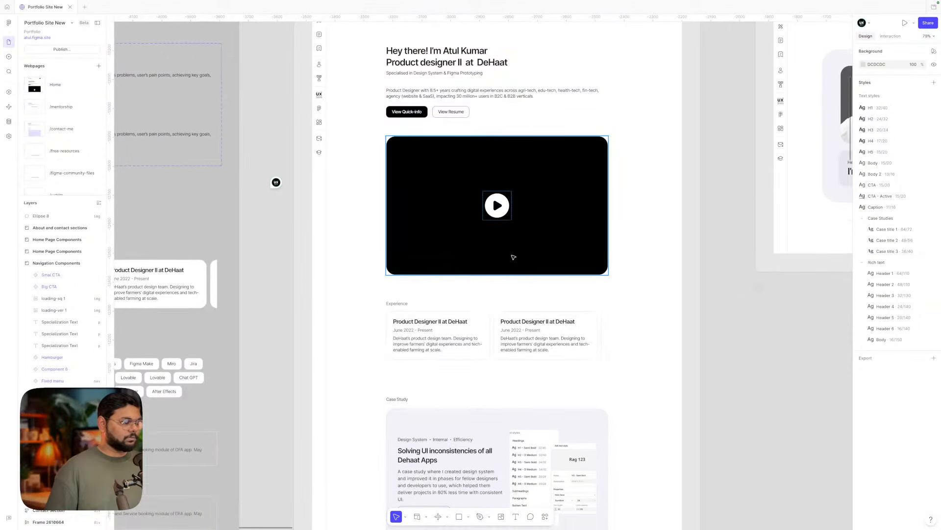
{"action": "scroll", "coordinate": [513, 256], "scroll_direction": "up", "scroll_amount": 1}
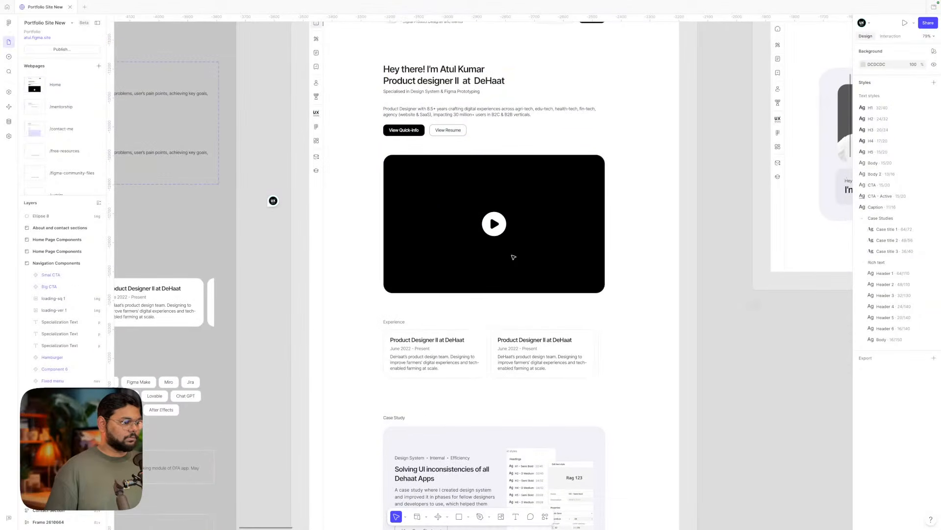
{"action": "left_click", "coordinate": [465, 110]}
- Drop the hero paragraph onto the video, colour it Label 1 inverse, and paste it inside Video
{"action": "left_click_drag", "start_coordinate": [465, 110], "coordinate": [479, 272]}
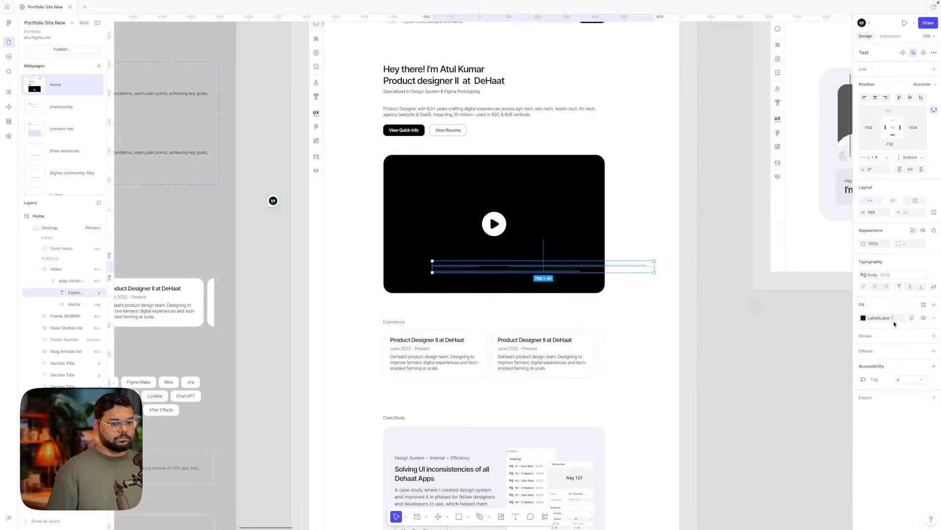
{"action": "left_click", "coordinate": [868, 318]}
{"action": "left_click", "coordinate": [803, 416]}
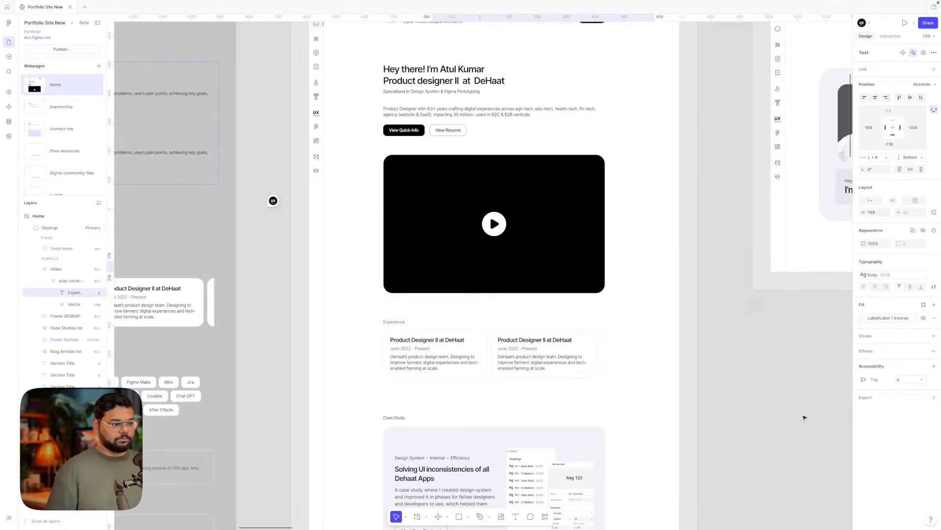
{"action": "key", "text": "Delete"}
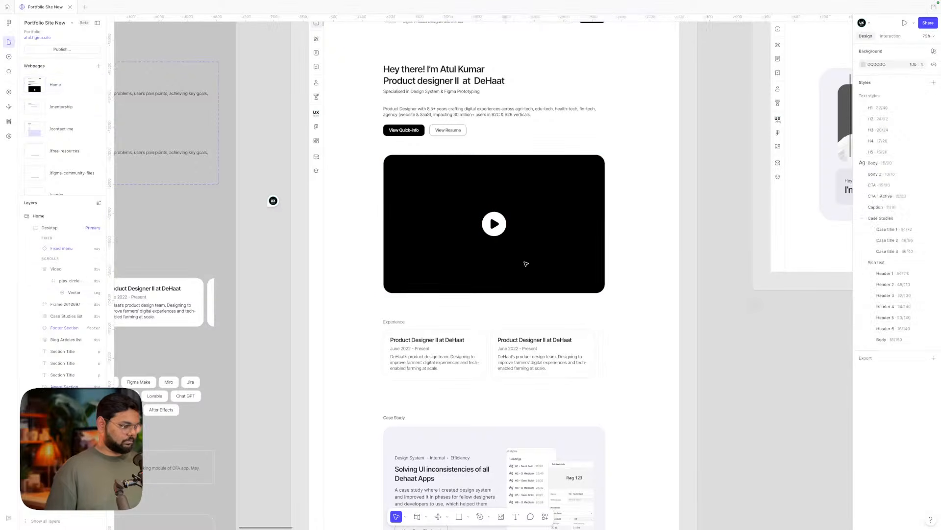
{"action": "left_click", "coordinate": [500, 260]}
{"action": "key", "text": "ctrl+v"}
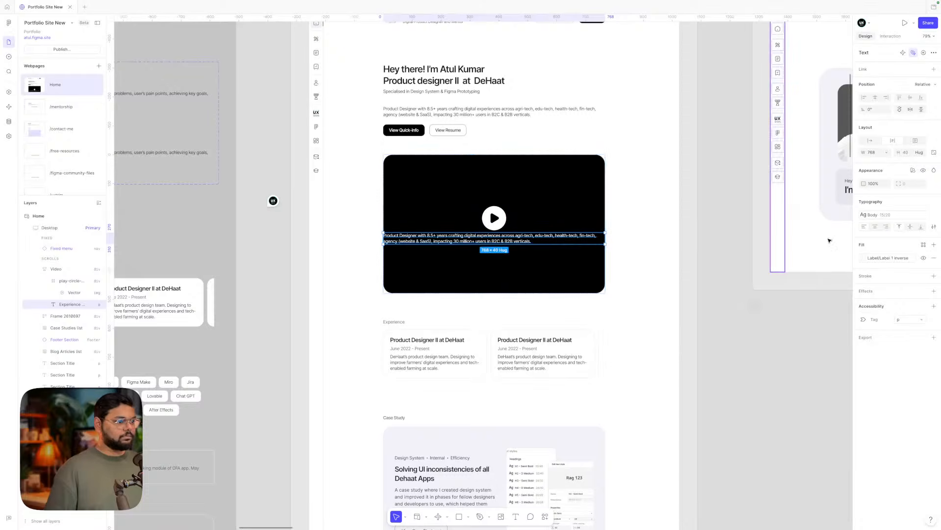
- Set the caption width to Fill container and change its text to 'Intro Video'
{"action": "left_click", "coordinate": [886, 153]}
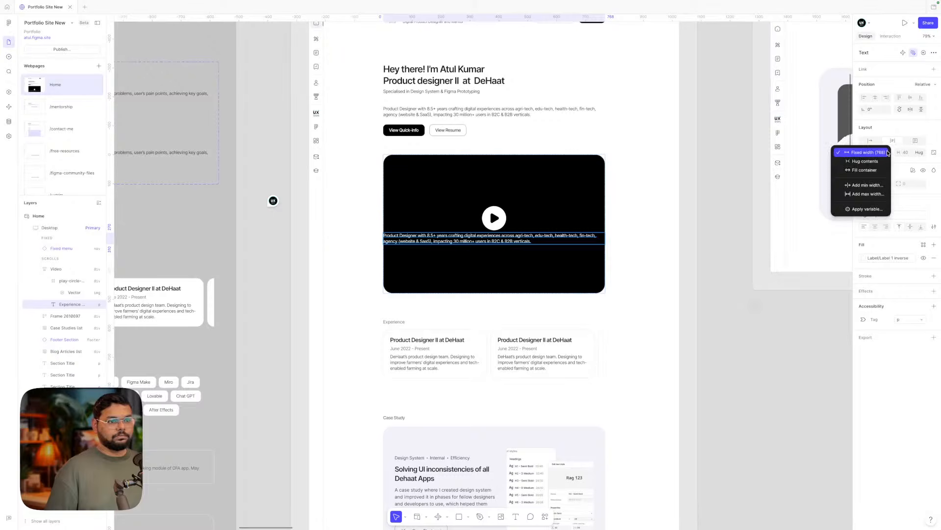
{"action": "left_click", "coordinate": [865, 171]}
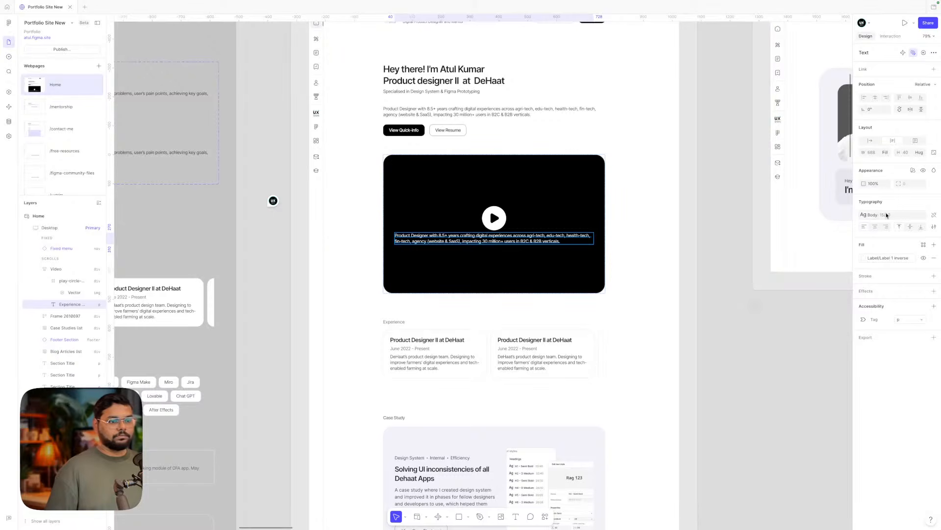
{"action": "double_click", "coordinate": [510, 242]}
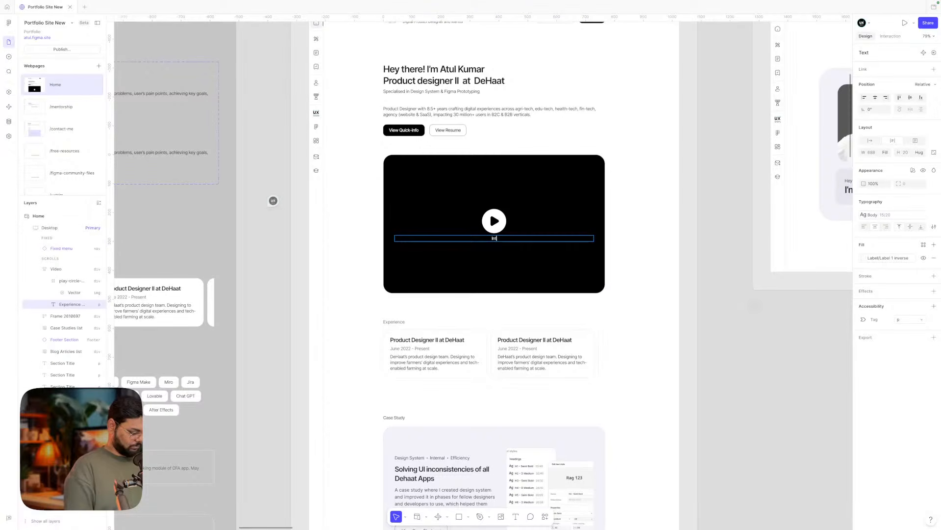
{"action": "type", "text": "ideo"}
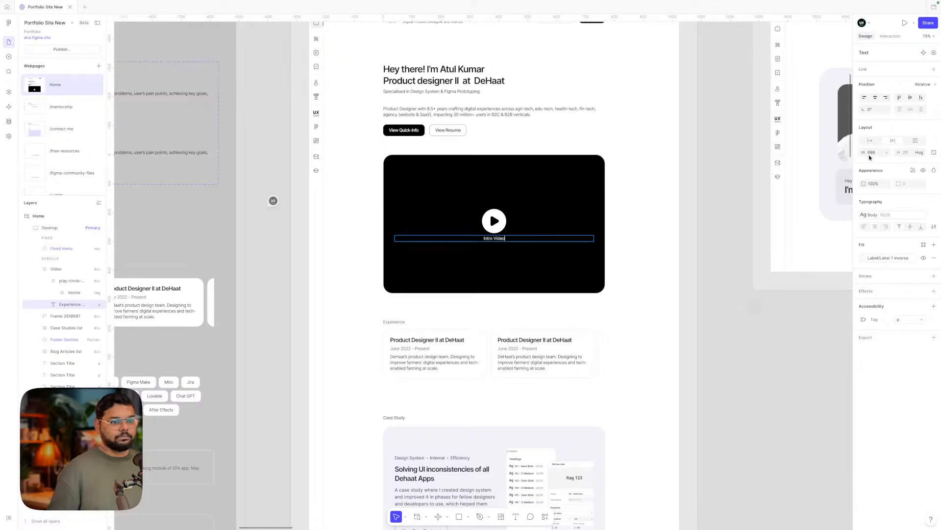
{"action": "left_click", "coordinate": [749, 268]}
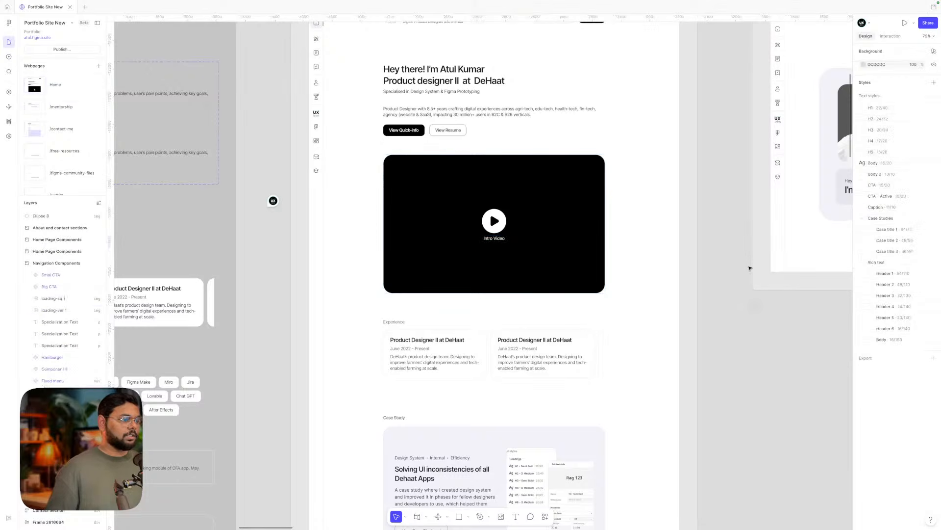
- Set the Intro Video label's Position to Absolute and drag it slightly lower in the video
{"action": "scroll", "coordinate": [518, 246], "scroll_direction": "up", "scroll_amount": 5}
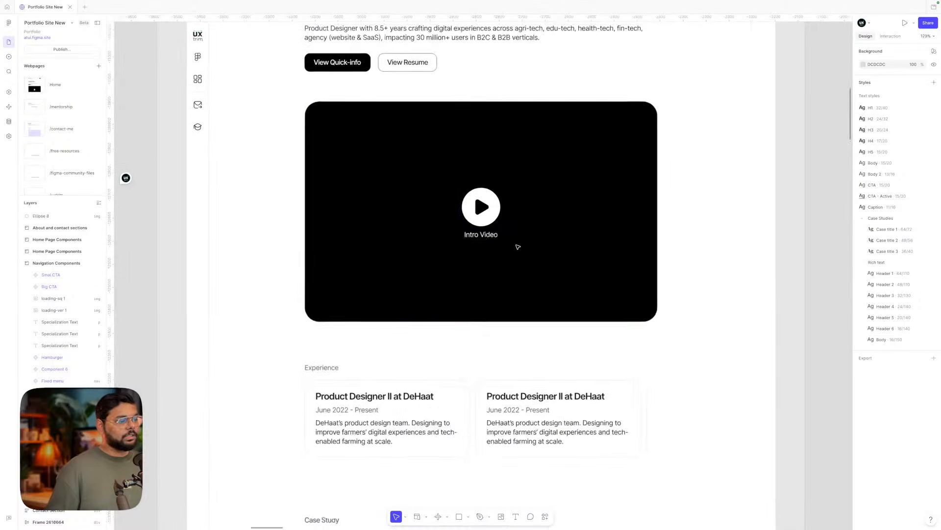
{"action": "left_click", "coordinate": [488, 238]}
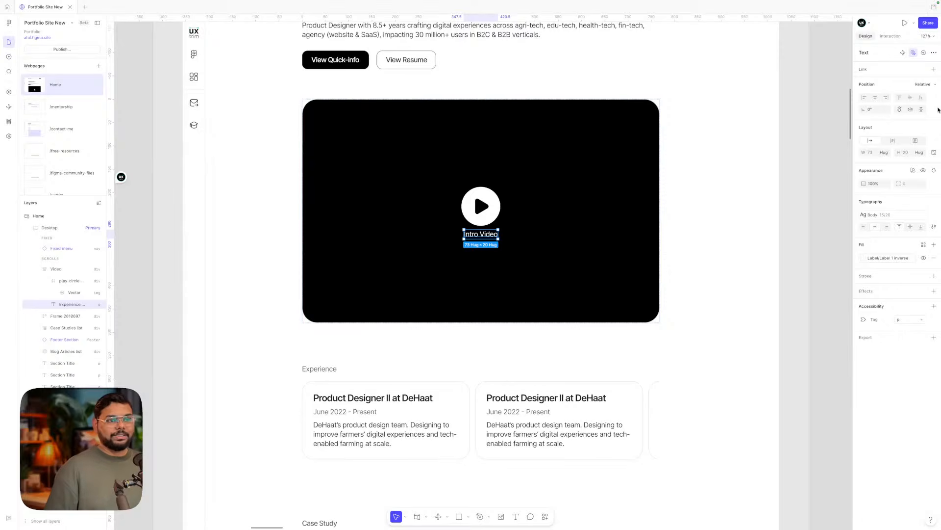
{"action": "left_click", "coordinate": [922, 84]}
{"action": "left_click", "coordinate": [919, 94]}
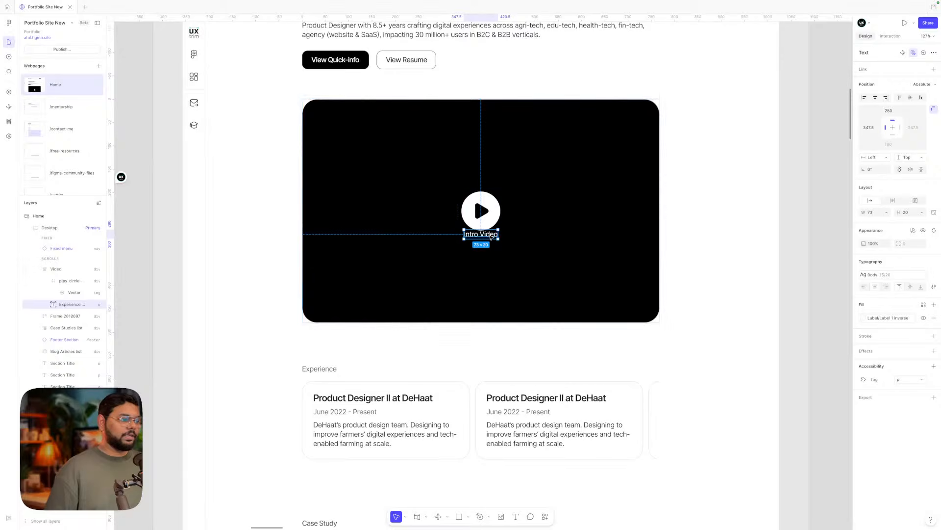
{"action": "left_click_drag", "start_coordinate": [491, 237], "coordinate": [492, 246]}
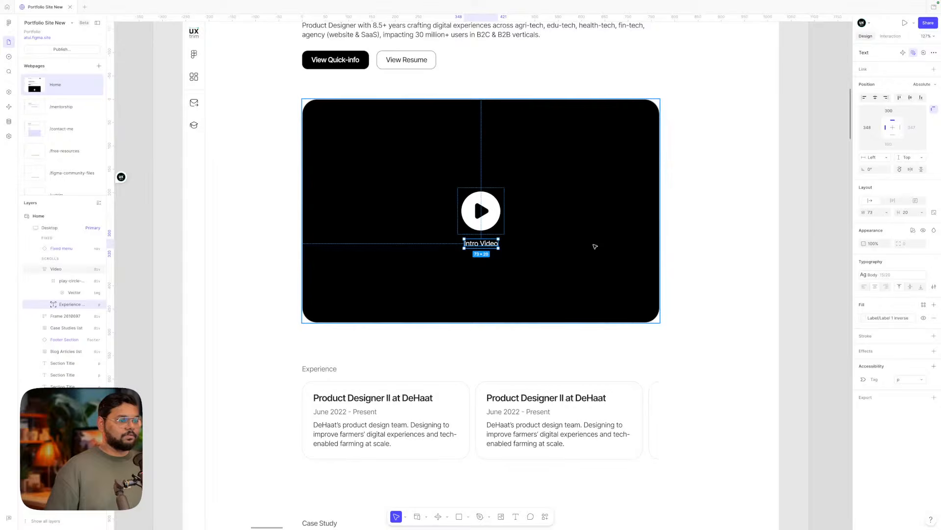
{"action": "left_click", "coordinate": [794, 238]}
{"action": "scroll", "coordinate": [795, 238], "scroll_direction": "down", "scroll_amount": 3}
- Select the Experience section, Case Study heading, case studies list and first card to inspect them
{"action": "scroll", "coordinate": [785, 241], "scroll_direction": "down", "scroll_amount": 2}
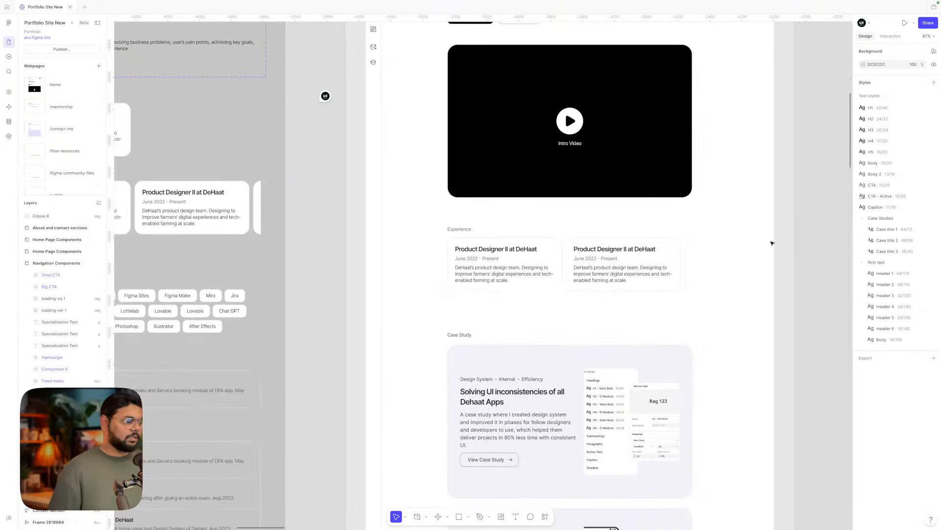
{"action": "scroll", "coordinate": [637, 253], "scroll_direction": "right", "scroll_amount": 1}
{"action": "left_click", "coordinate": [511, 261]}
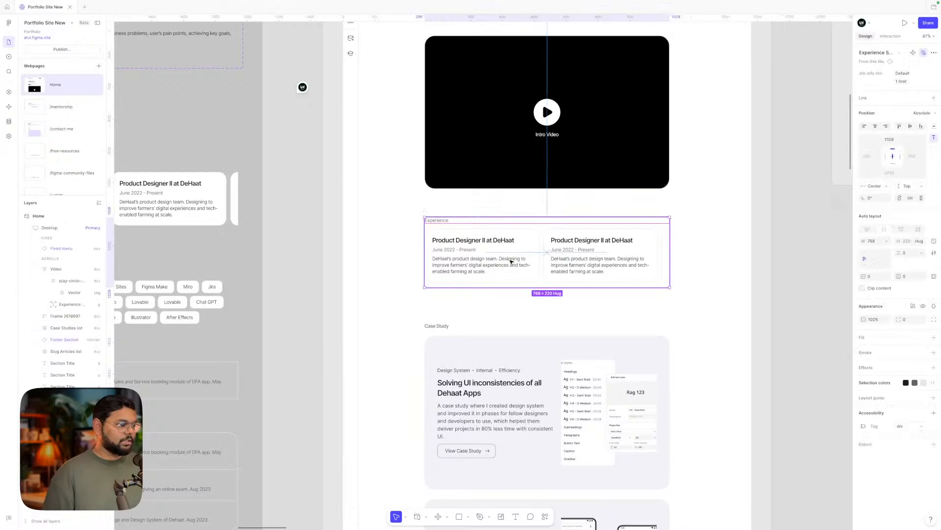
{"action": "left_click", "coordinate": [436, 326]}
{"action": "scroll", "coordinate": [444, 324], "scroll_direction": "down", "scroll_amount": 2}
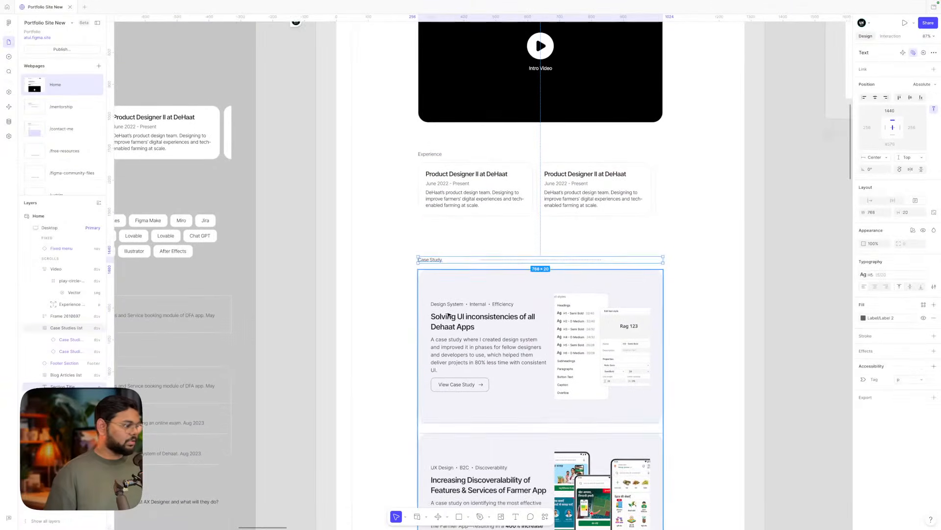
{"action": "left_click", "coordinate": [448, 315]}
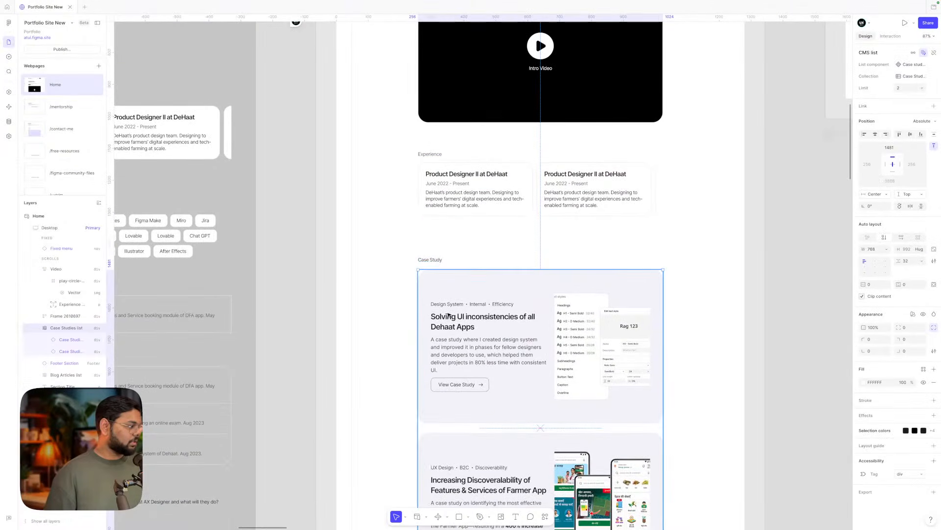
{"action": "scroll", "coordinate": [494, 305], "scroll_direction": "down", "scroll_amount": 1}
{"action": "double_click", "coordinate": [490, 304]}
{"action": "left_click", "coordinate": [778, 304]}
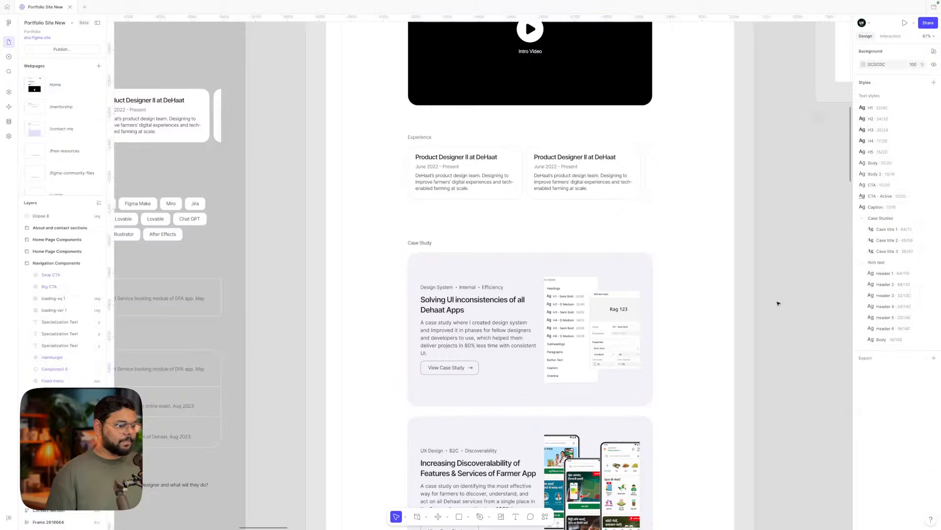
{"action": "scroll", "coordinate": [778, 303], "scroll_direction": "down", "scroll_amount": 2}
{"action": "left_click", "coordinate": [481, 266]}
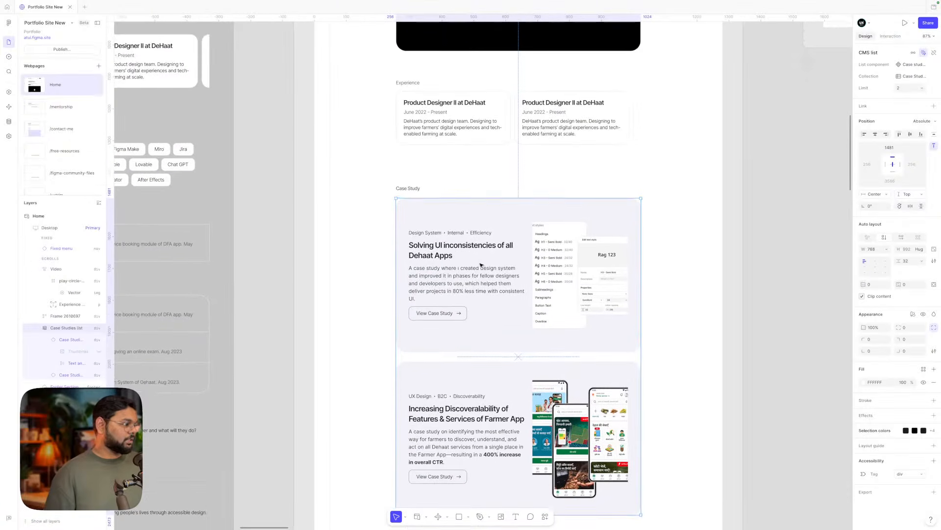
- Select the Case Study heading, then the Experience section and its heading, and deselect
{"action": "scroll", "coordinate": [481, 266], "scroll_direction": "up", "scroll_amount": 1}
{"action": "left_click", "coordinate": [411, 199]}
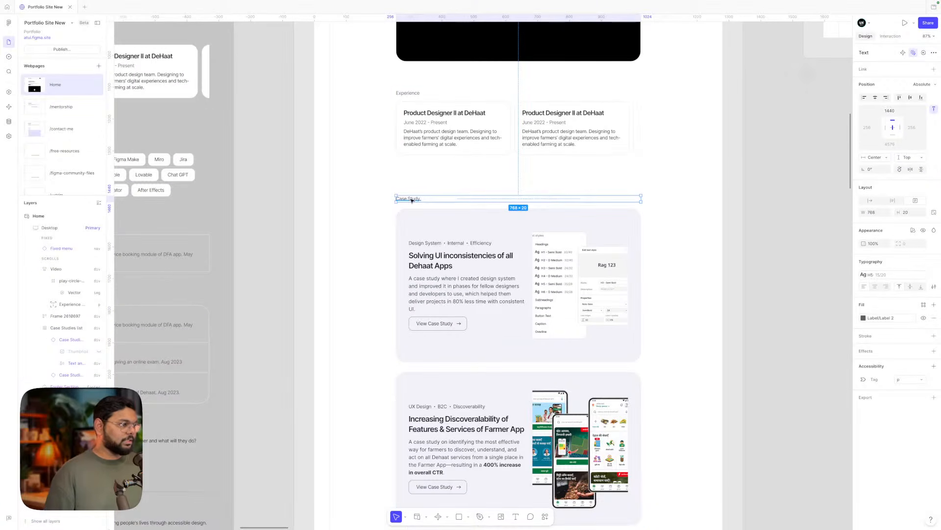
{"action": "left_click", "coordinate": [408, 94]}
{"action": "left_click", "coordinate": [408, 94]}
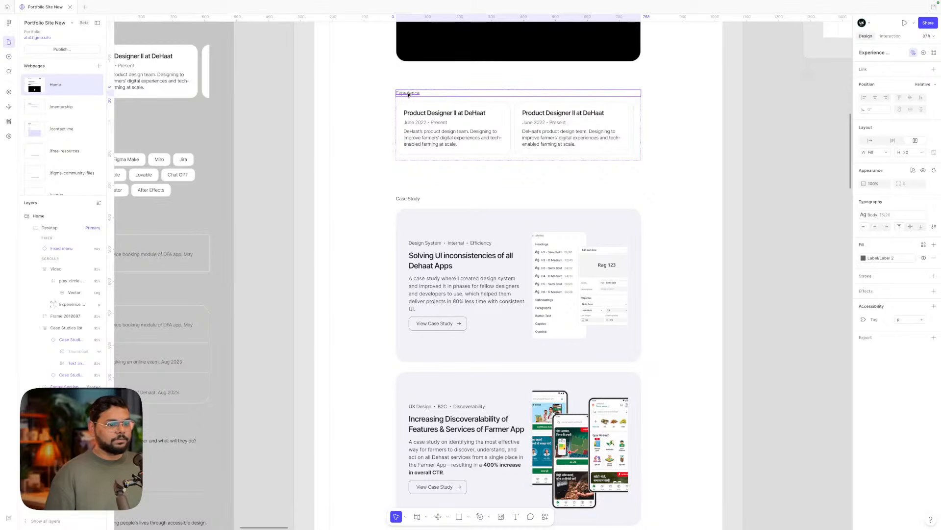
{"action": "left_click", "coordinate": [380, 114]}
{"action": "scroll", "coordinate": [380, 114], "scroll_direction": "up", "scroll_amount": 5}
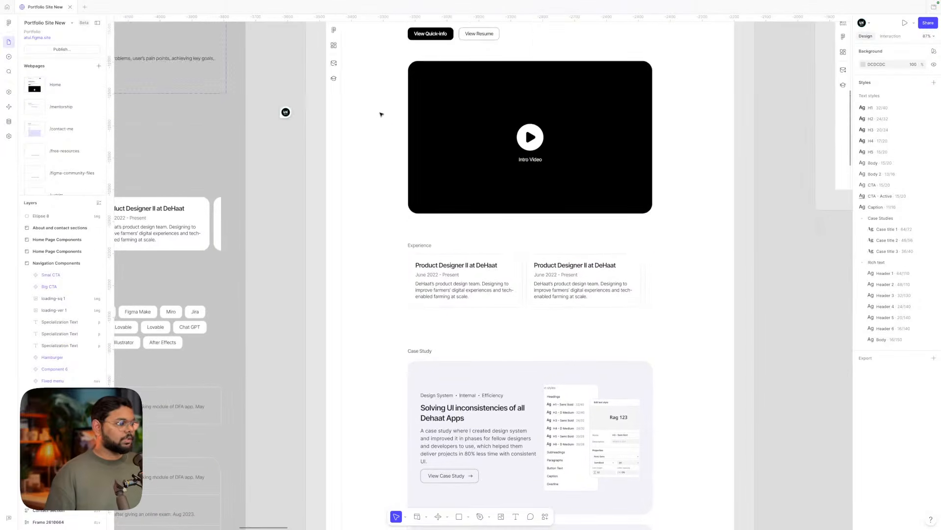
- Edit the Case Study heading text so it reads 'Handpicked Case Studies'
{"action": "left_click", "coordinate": [420, 275]}
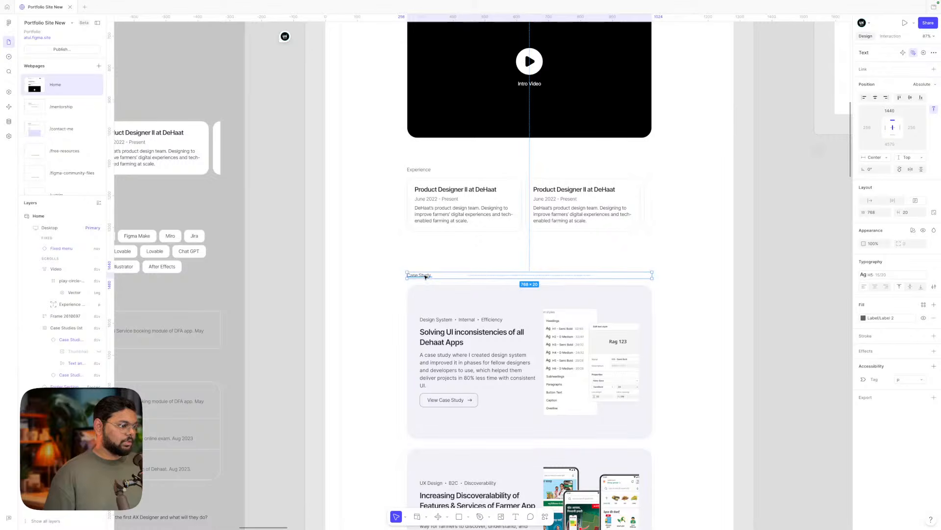
{"action": "double_click", "coordinate": [427, 275]}
{"action": "left_click", "coordinate": [443, 276]}
{"action": "key", "text": "BackSpace"}
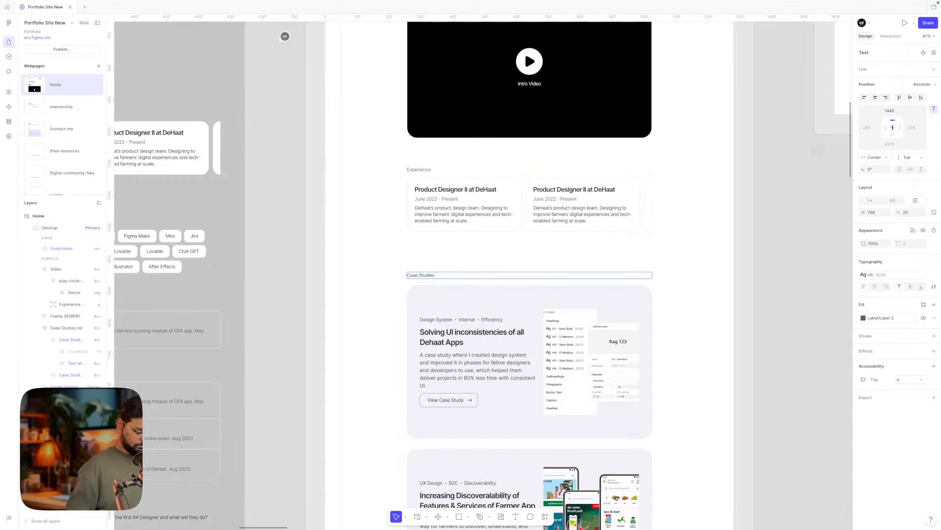
{"action": "type", "text": "ieselected"}
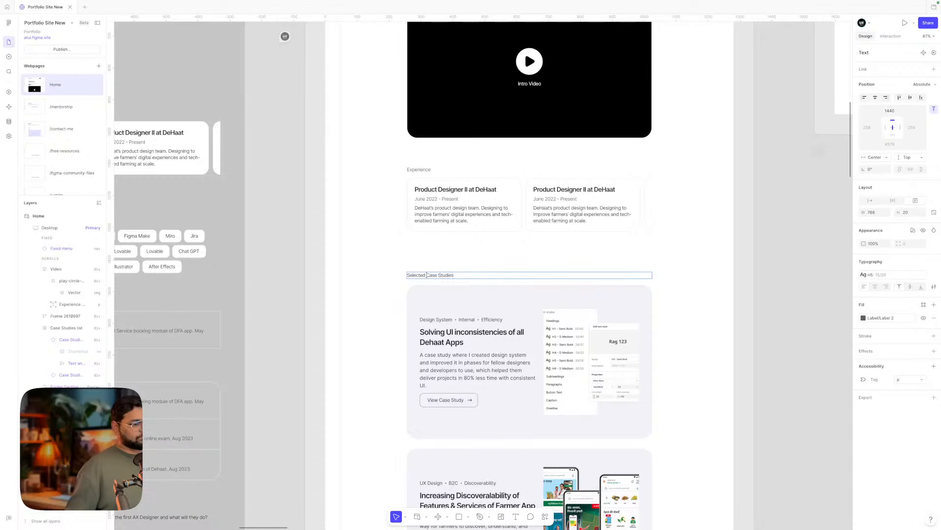
{"action": "double_click", "coordinate": [418, 276]}
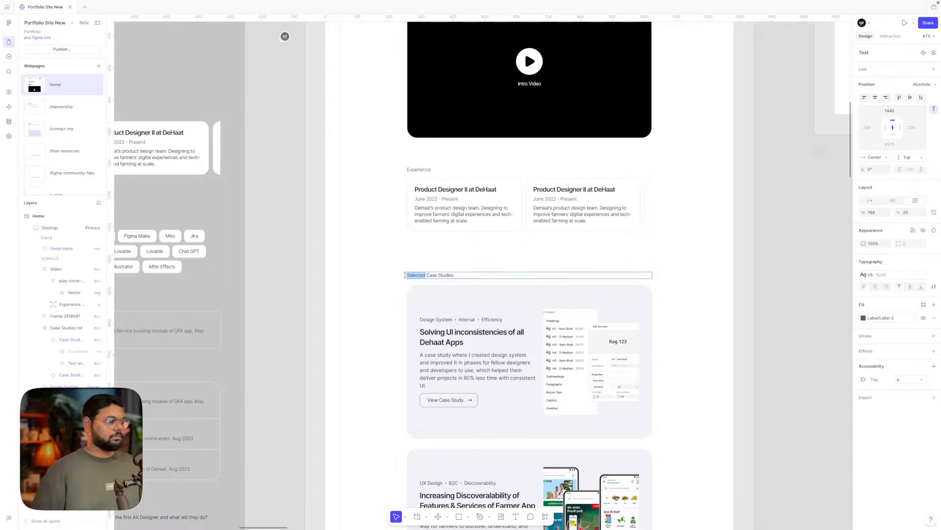
{"action": "type", "text": "Handpicked"}
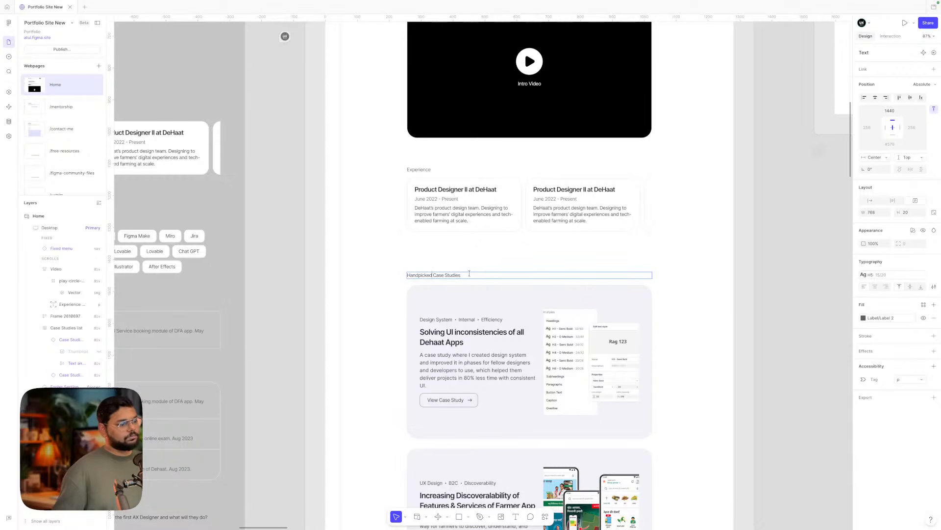
{"action": "left_click", "coordinate": [719, 313]}
{"action": "left_click", "coordinate": [716, 313]}
- Briefly enter text editing on the Experience heading and View Quick-info button, then exit
{"action": "scroll", "coordinate": [716, 313], "scroll_direction": "up", "scroll_amount": 1}
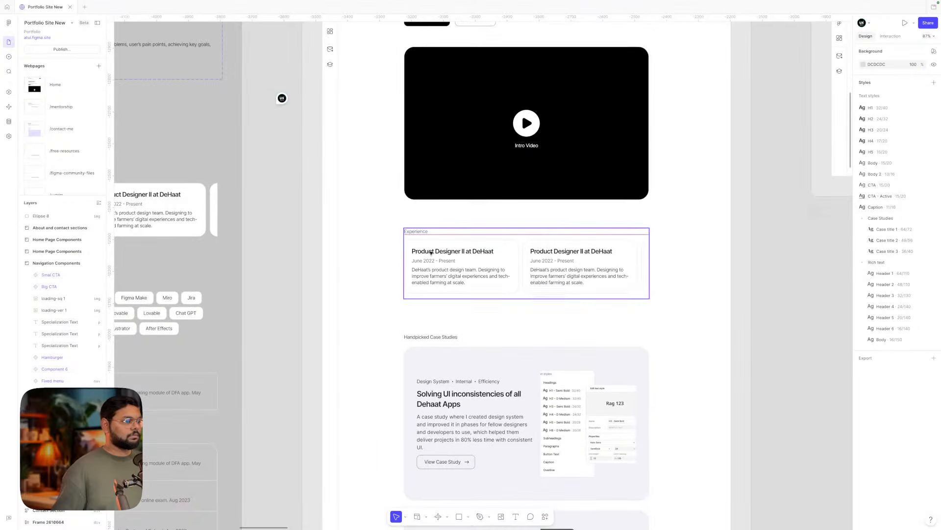
{"action": "double_click", "coordinate": [422, 231]}
{"action": "left_click", "coordinate": [437, 231]}
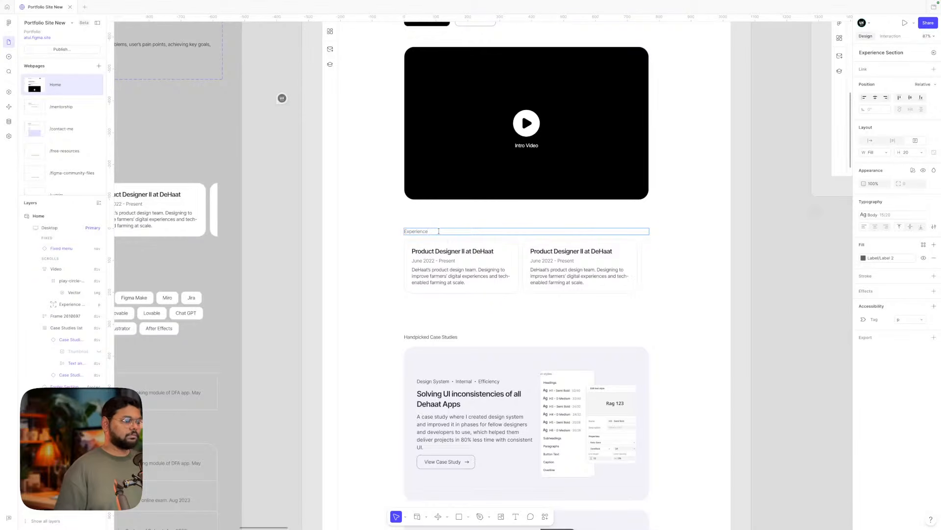
{"action": "scroll", "coordinate": [445, 242], "scroll_direction": "right", "scroll_amount": 2}
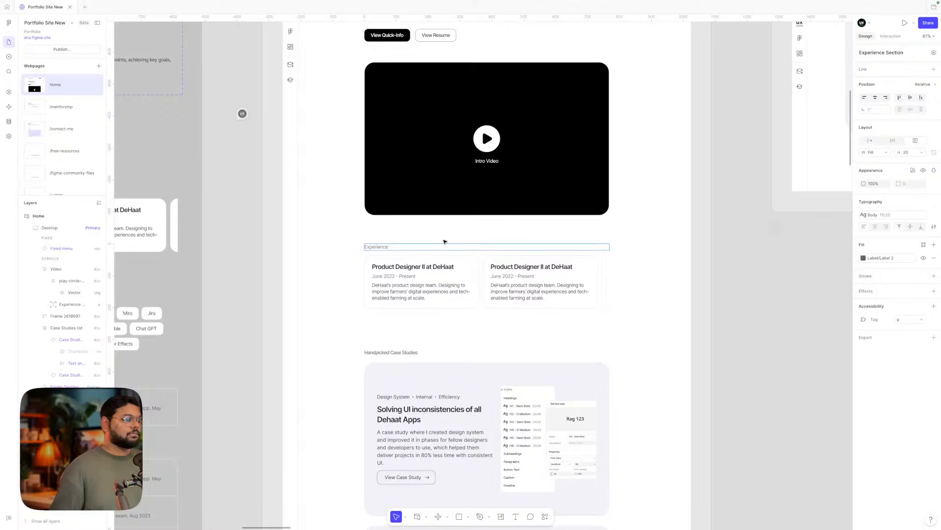
{"action": "scroll", "coordinate": [445, 241], "scroll_direction": "up", "scroll_amount": 2}
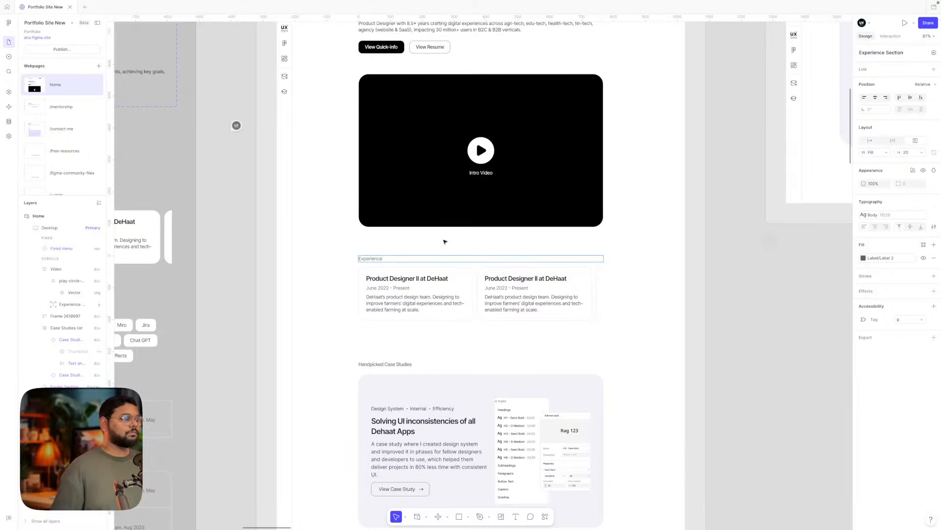
{"action": "scroll", "coordinate": [444, 242], "scroll_direction": "up", "scroll_amount": 5}
{"action": "double_click", "coordinate": [391, 148]}
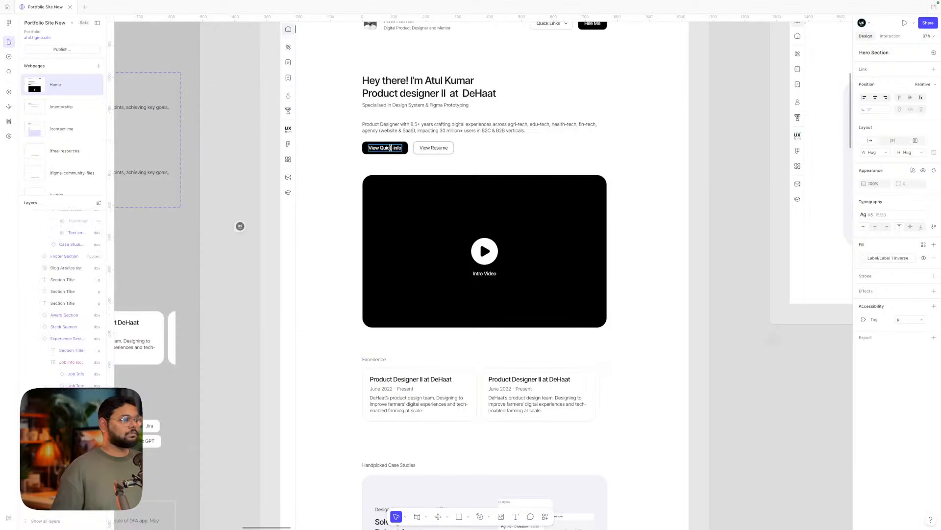
{"action": "key", "text": "Escape"}
{"action": "scroll", "coordinate": [584, 168], "scroll_direction": "down", "scroll_amount": 5}
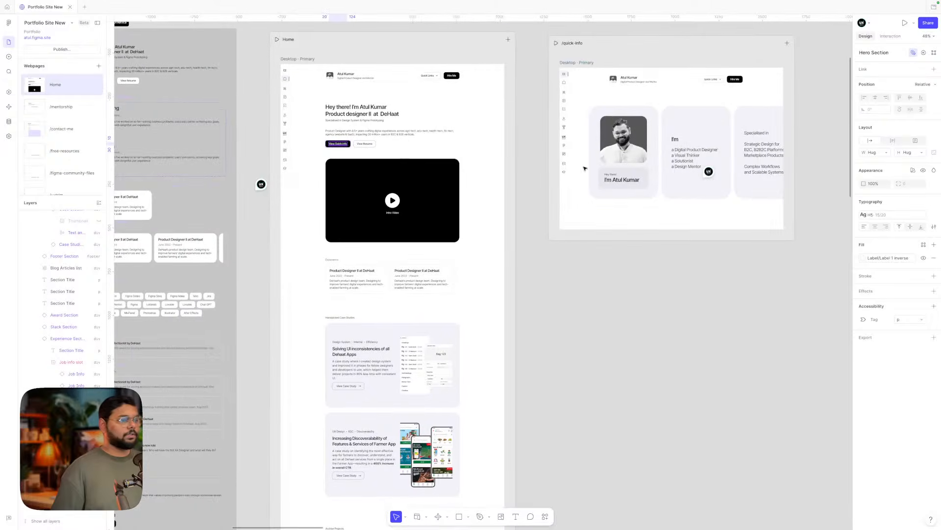
{"action": "left_click", "coordinate": [551, 323]}
{"action": "scroll", "coordinate": [550, 322], "scroll_direction": "down", "scroll_amount": 5}
{"action": "scroll", "coordinate": [550, 322], "scroll_direction": "down", "scroll_amount": 4}
{"action": "left_click_drag", "start_coordinate": [539, 429], "coordinate": [538, 224]}
{"action": "scroll", "coordinate": [537, 224], "scroll_direction": "up", "scroll_amount": 3}
{"action": "left_click_drag", "start_coordinate": [578, 151], "coordinate": [651, 151]}
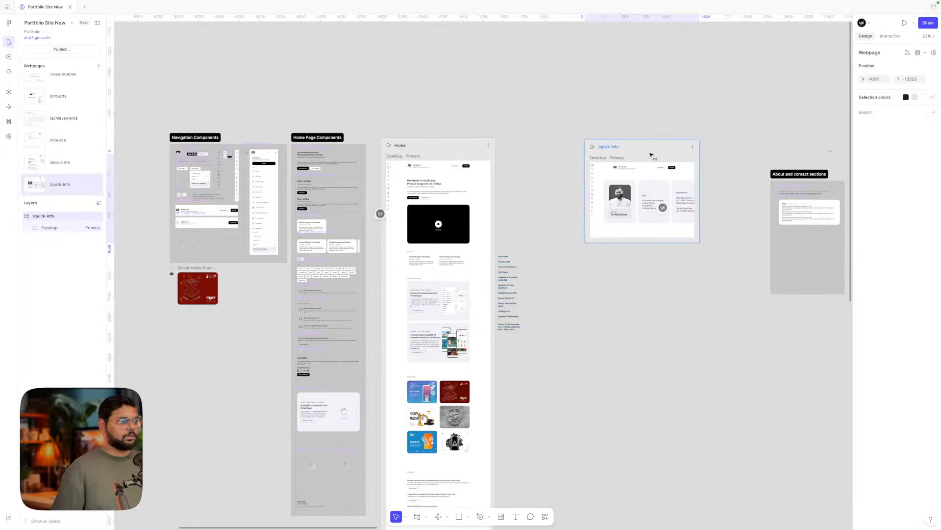
{"action": "scroll", "coordinate": [529, 249], "scroll_direction": "up", "scroll_amount": 5}
{"action": "left_click_drag", "start_coordinate": [469, 333], "coordinate": [486, 207]}
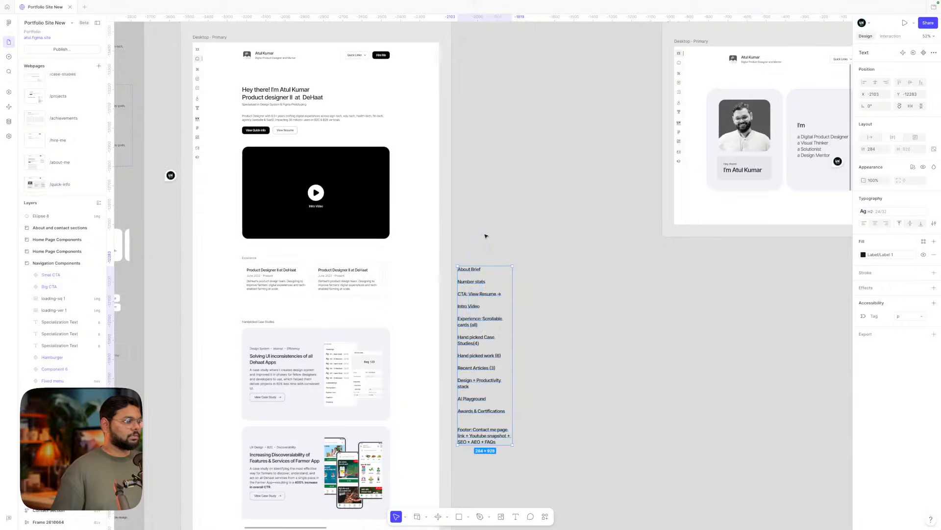
{"action": "left_click", "coordinate": [486, 235]}
{"action": "left_click_drag", "start_coordinate": [472, 278], "coordinate": [469, 145]}
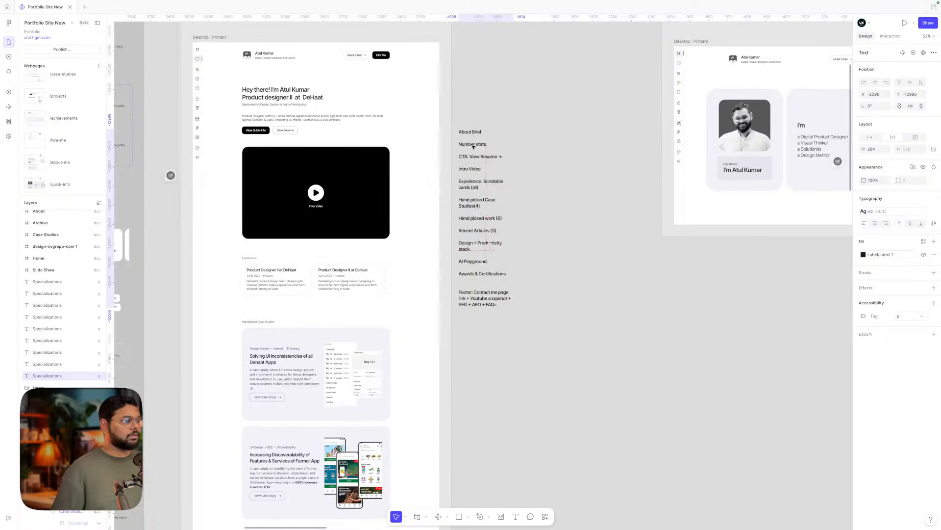
{"action": "left_click", "coordinate": [533, 153]}
{"action": "scroll", "coordinate": [427, 128], "scroll_direction": "left", "scroll_amount": 2}
{"action": "scroll", "coordinate": [320, 98], "scroll_direction": "up", "scroll_amount": 3}
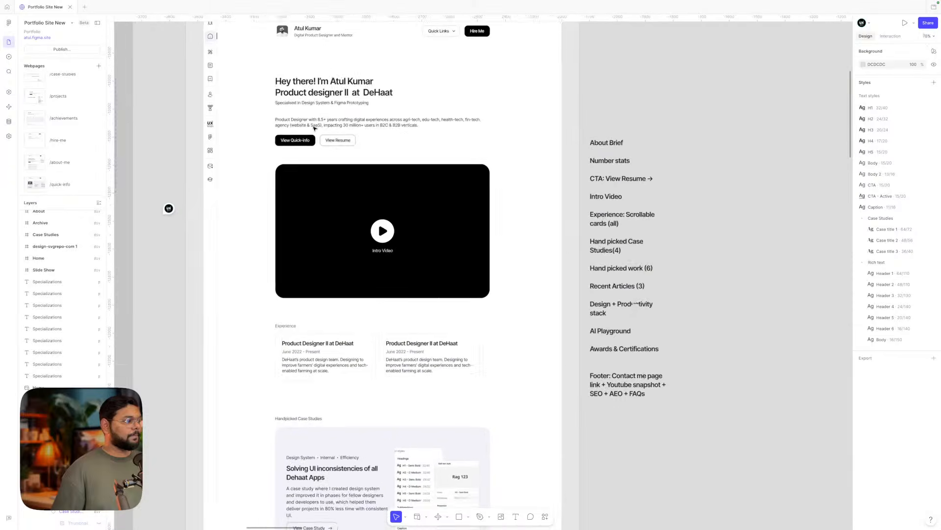
{"action": "left_click", "coordinate": [318, 100]}
{"action": "double_click", "coordinate": [314, 100]}
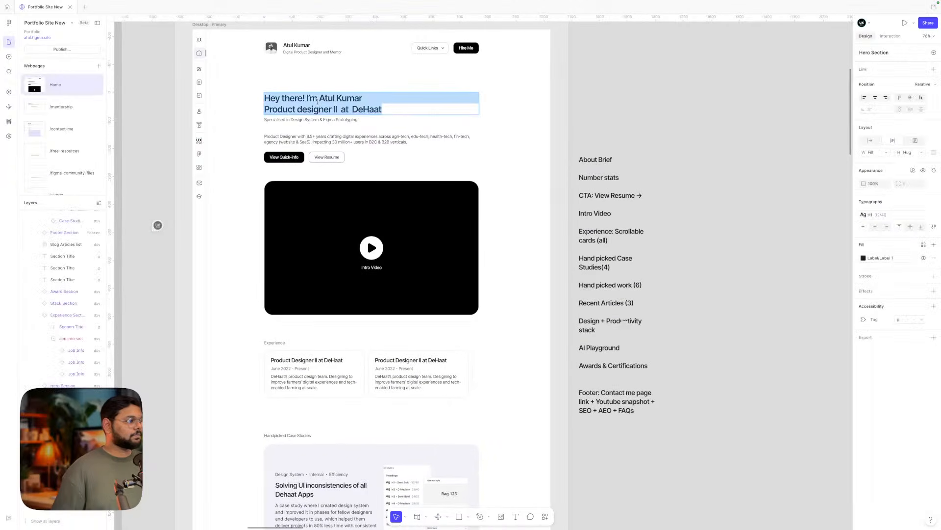
{"action": "left_click", "coordinate": [336, 109]}
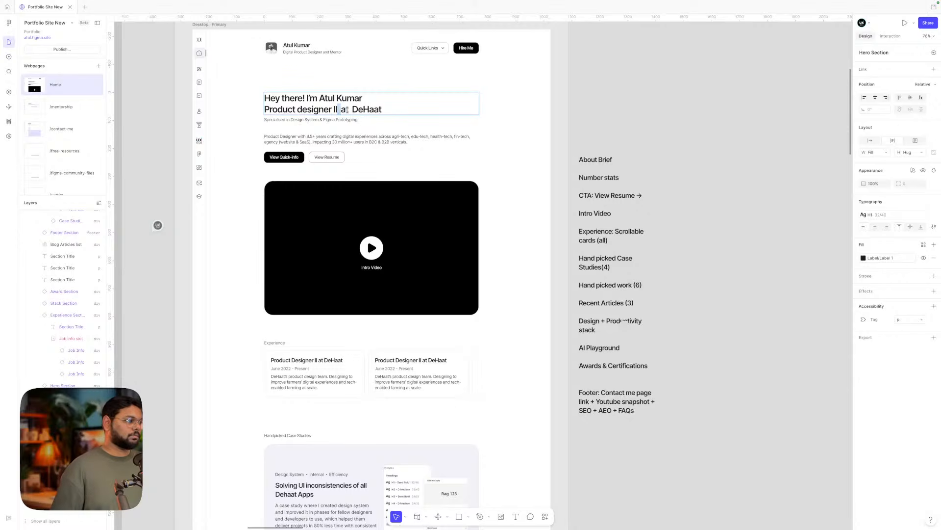
{"action": "double_click", "coordinate": [346, 110]}
{"action": "left_click", "coordinate": [602, 108]}
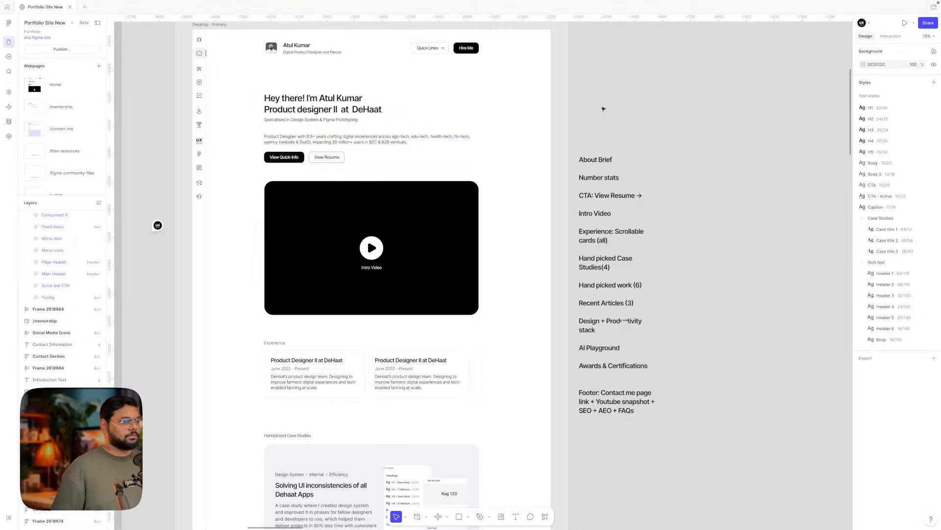
{"action": "left_click", "coordinate": [313, 120]}
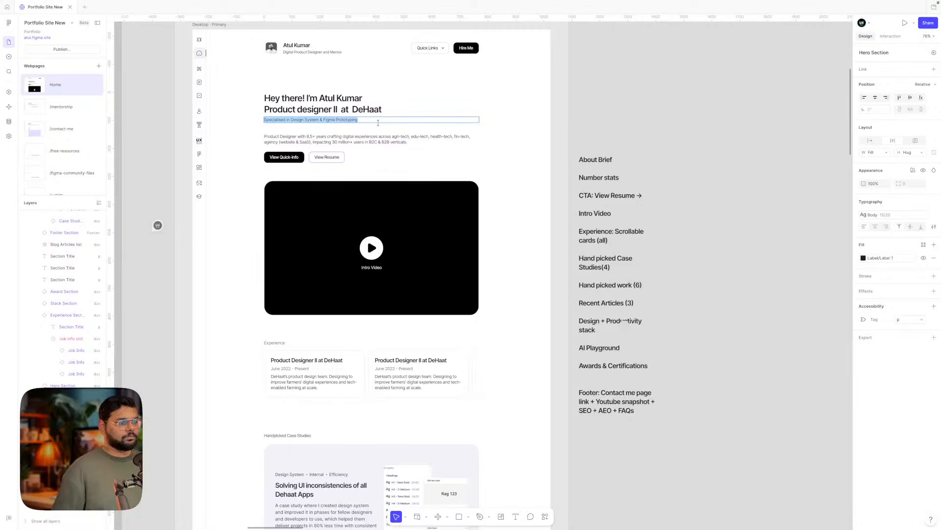
{"action": "left_click", "coordinate": [662, 124]}
{"action": "scroll", "coordinate": [661, 124], "scroll_direction": "right", "scroll_amount": 2}
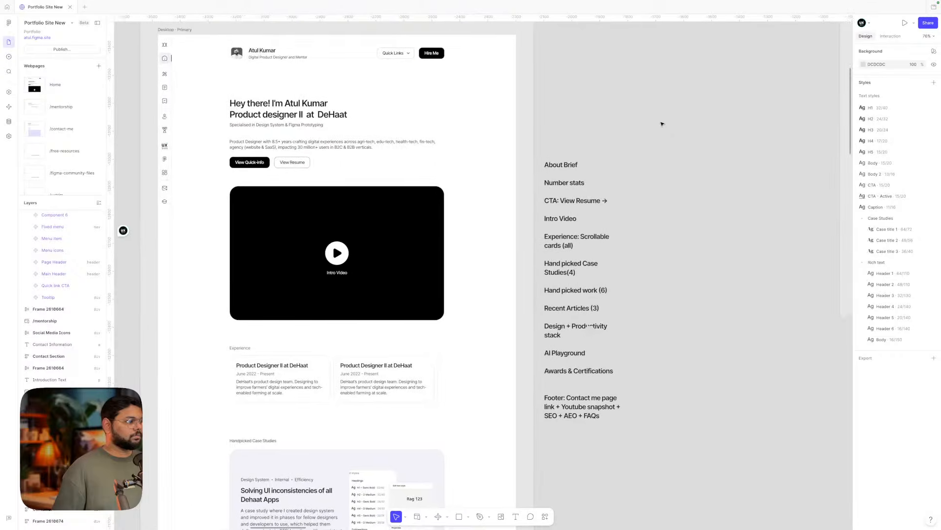
{"action": "scroll", "coordinate": [662, 124], "scroll_direction": "left", "scroll_amount": 1}
{"action": "scroll", "coordinate": [662, 124], "scroll_direction": "down", "scroll_amount": 3}
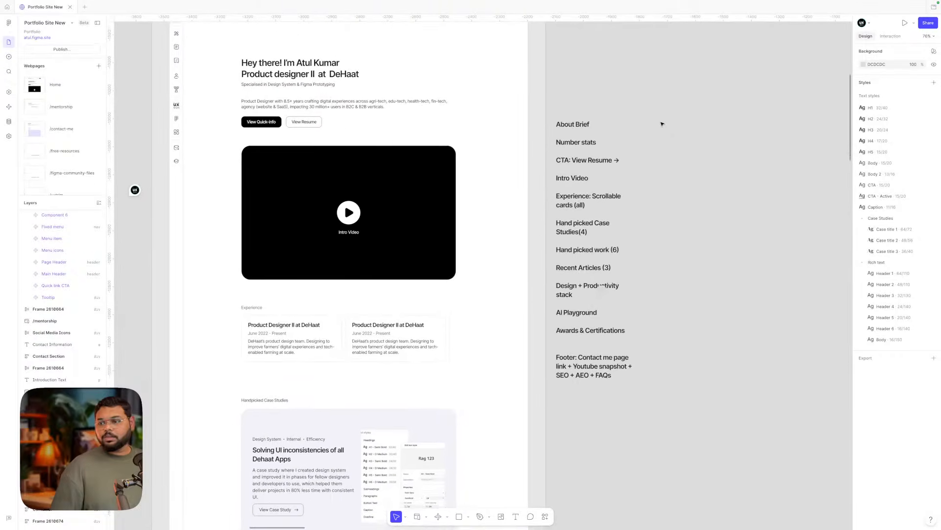
{"action": "scroll", "coordinate": [662, 124], "scroll_direction": "down", "scroll_amount": 1}
{"action": "scroll", "coordinate": [662, 124], "scroll_direction": "down", "scroll_amount": 2}
{"action": "scroll", "coordinate": [662, 124], "scroll_direction": "down", "scroll_amount": 5}
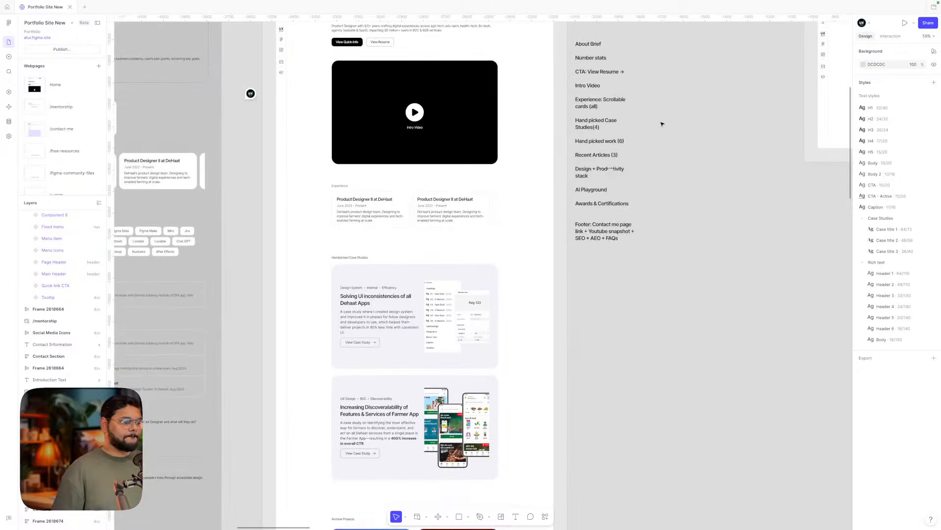
{"action": "scroll", "coordinate": [662, 124], "scroll_direction": "up", "scroll_amount": 5}
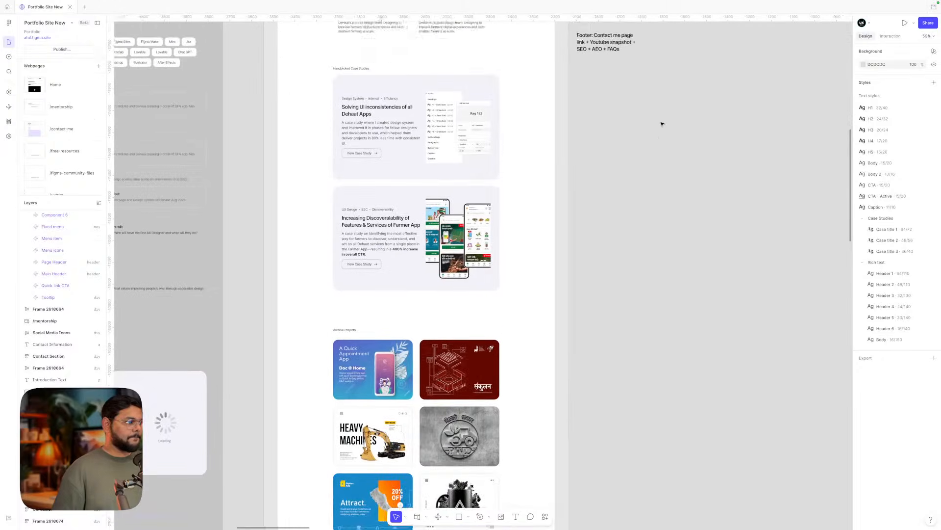
{"action": "right_click", "coordinate": [661, 124]}
{"action": "left_click", "coordinate": [393, 200]}
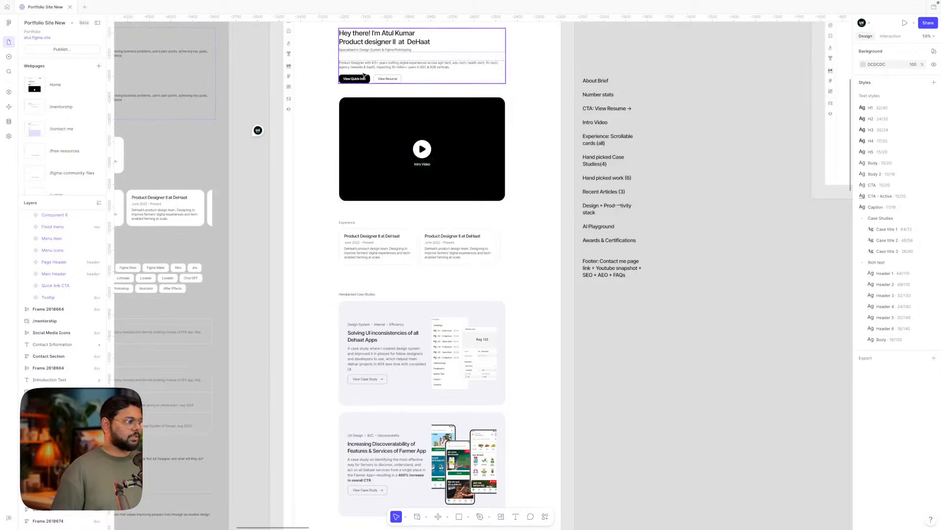
- Nudge the Handpicked Case Studies heading slightly and narrow its text box to 716 wide
{"action": "left_click", "coordinate": [365, 73]}
{"action": "left_click", "coordinate": [364, 126]}
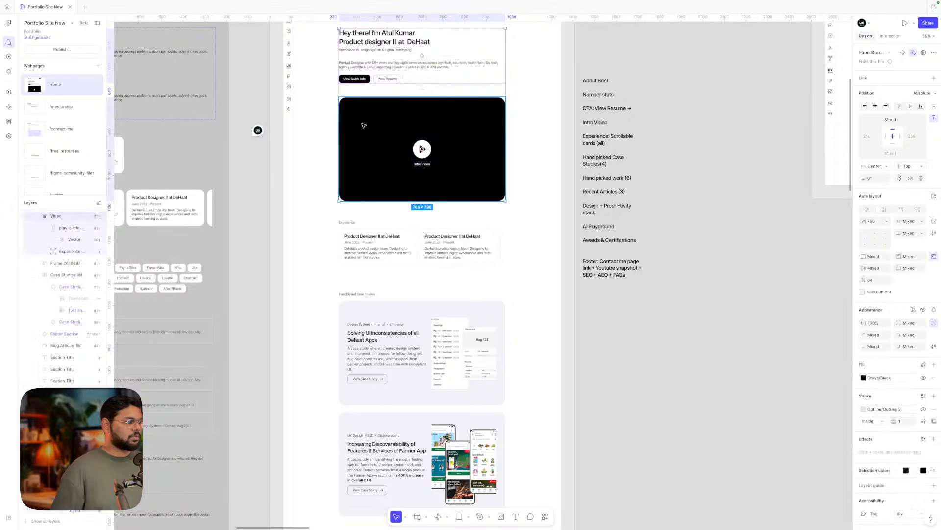
{"action": "left_click", "coordinate": [361, 223]}
{"action": "left_click", "coordinate": [354, 294]}
{"action": "scroll", "coordinate": [359, 283], "scroll_direction": "down", "scroll_amount": 2}
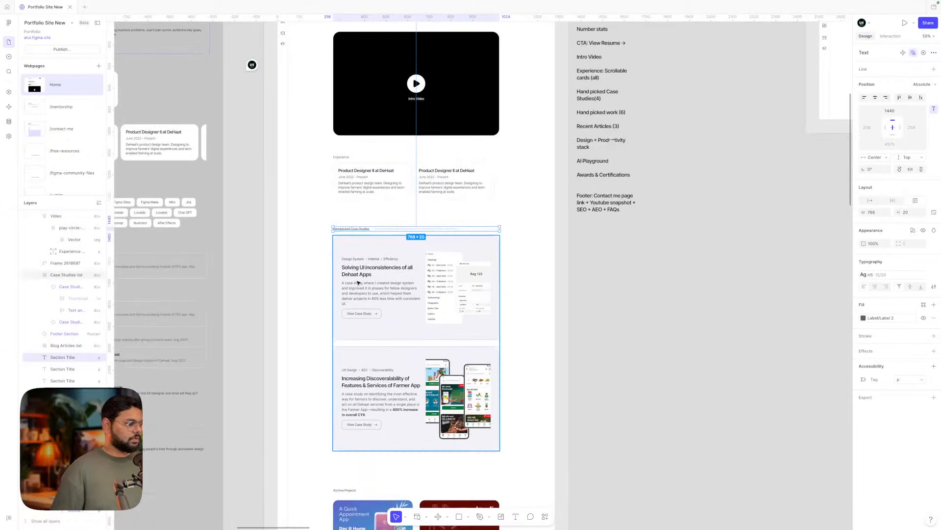
{"action": "scroll", "coordinate": [361, 242], "scroll_direction": "up", "scroll_amount": 5}
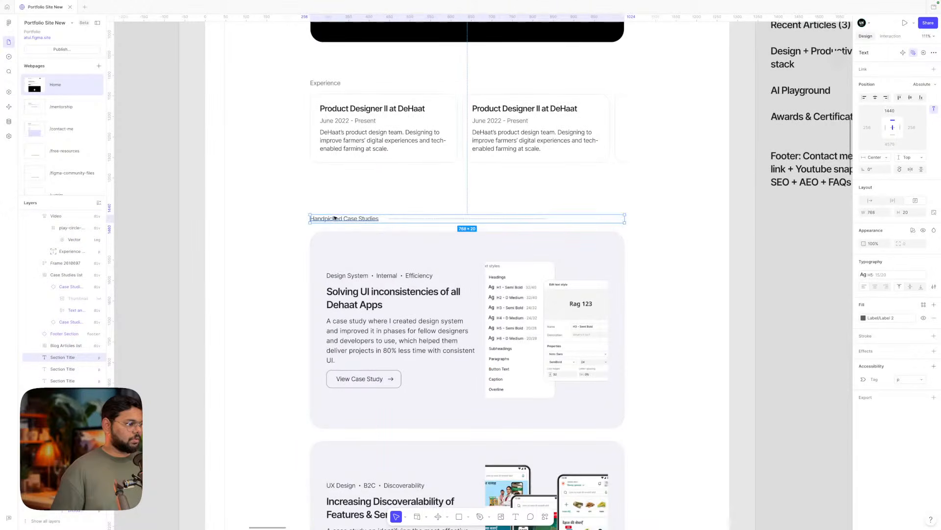
{"action": "left_click_drag", "start_coordinate": [334, 217], "coordinate": [336, 220]}
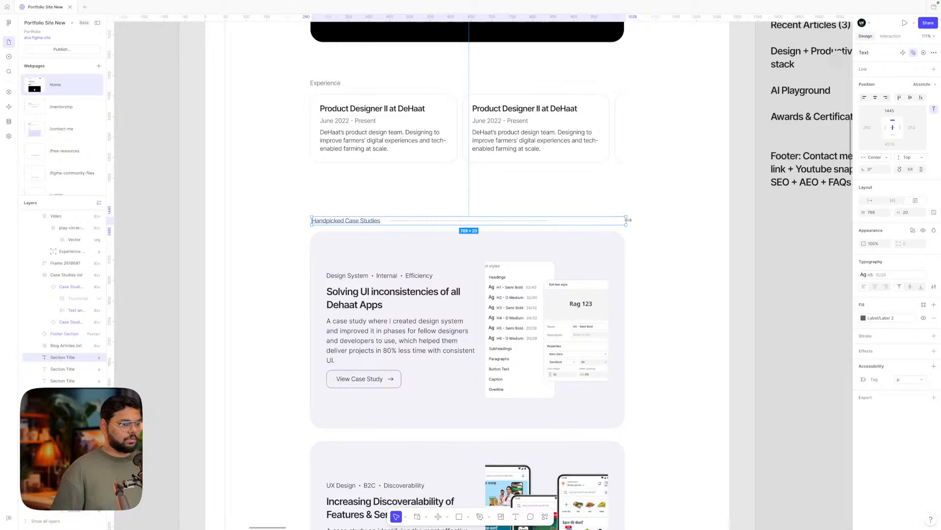
{"action": "left_click_drag", "start_coordinate": [628, 220], "coordinate": [606, 220]}
- Wrap the heading and case study cards in an auto-layout frame and copy Experience's layout properties
{"action": "scroll", "coordinate": [392, 218], "scroll_direction": "down", "scroll_amount": 5}
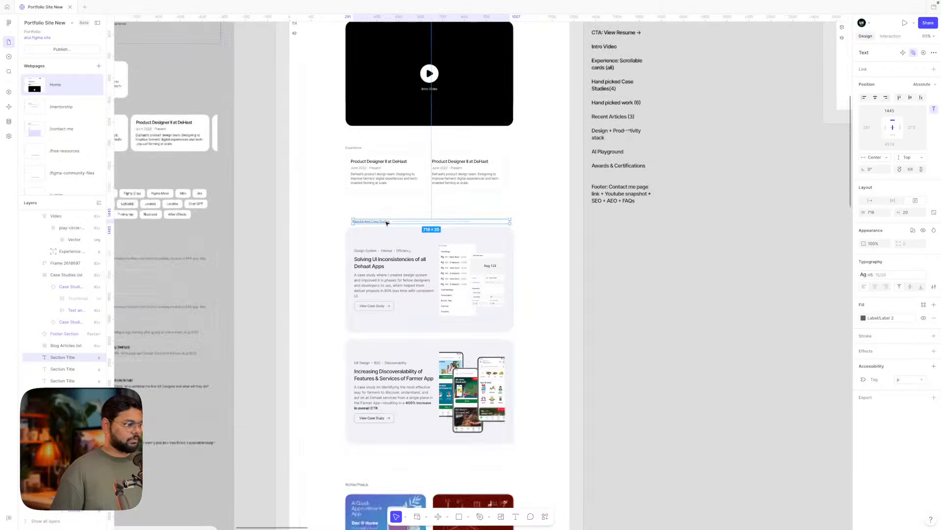
{"action": "left_click", "coordinate": [381, 250], "text": "shift"}
{"action": "key", "text": "shift+a"}
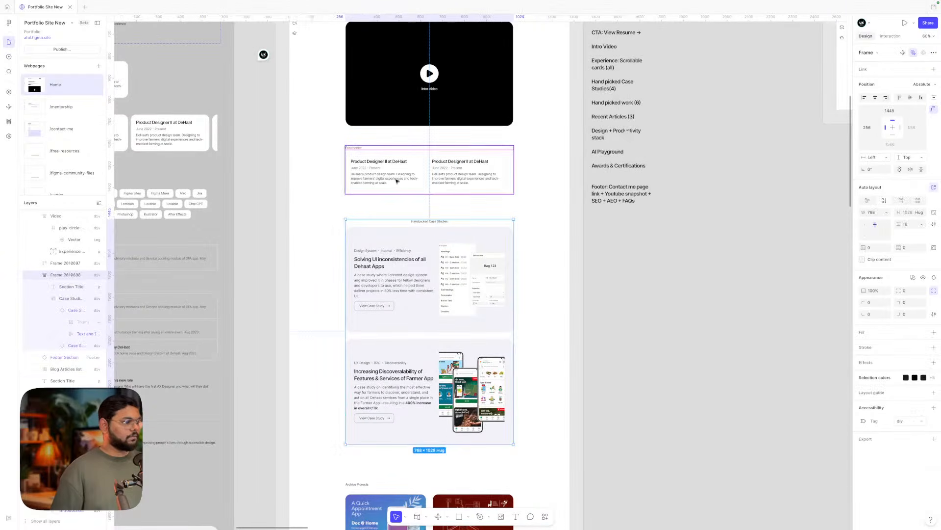
{"action": "left_click", "coordinate": [420, 170]}
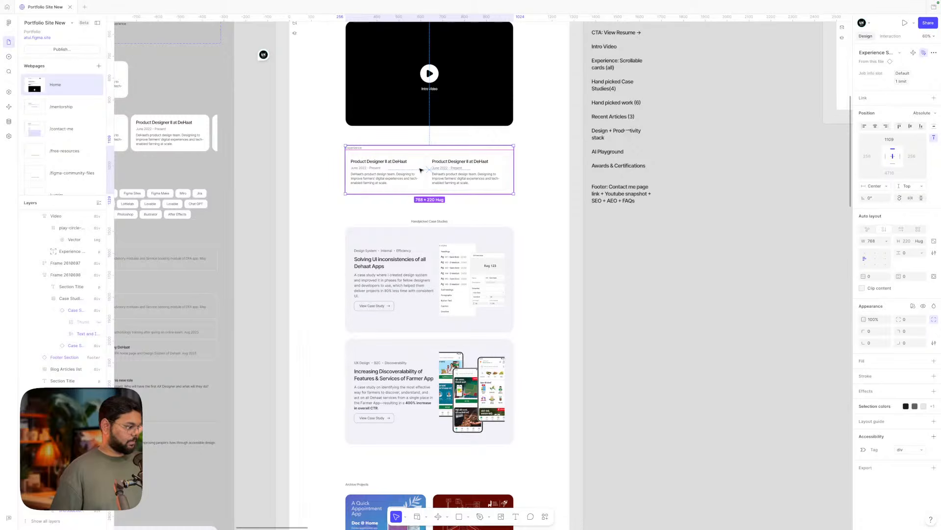
{"action": "key", "text": "ctrl+alt+c"}
{"action": "left_click", "coordinate": [410, 252]}
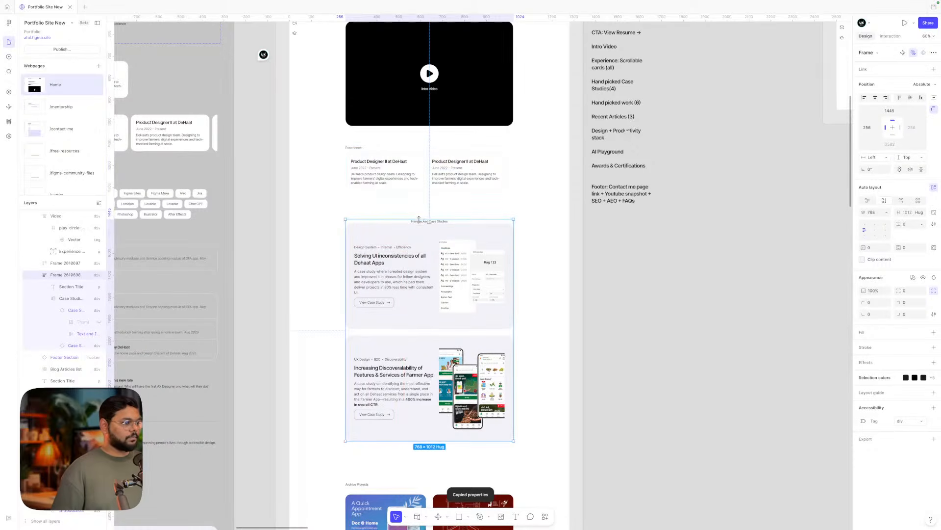
- Set the case studies frame gap to 16 and left-align the Handpicked Case Studies heading
{"action": "scroll", "coordinate": [419, 219], "scroll_direction": "up", "scroll_amount": 5}
{"action": "left_click", "coordinate": [910, 224]}
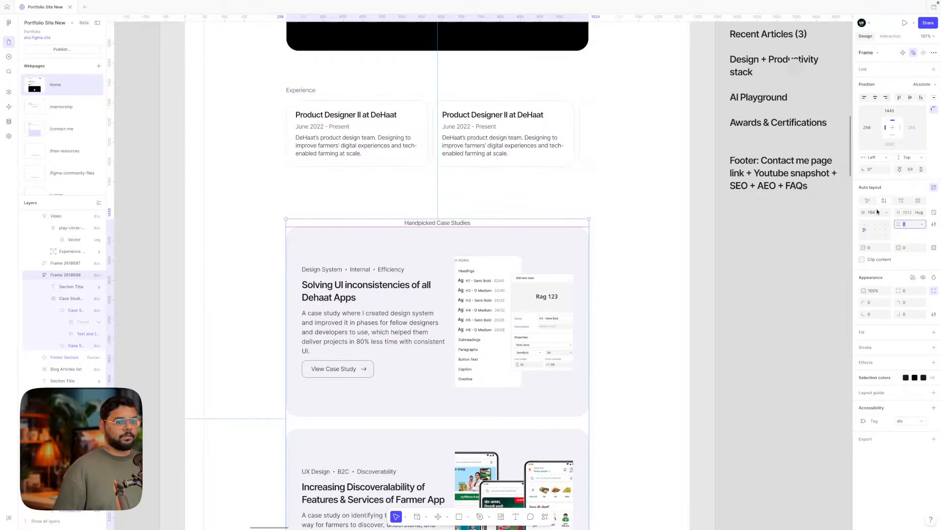
{"action": "type", "text": "16"}
{"action": "key", "text": "Return"}
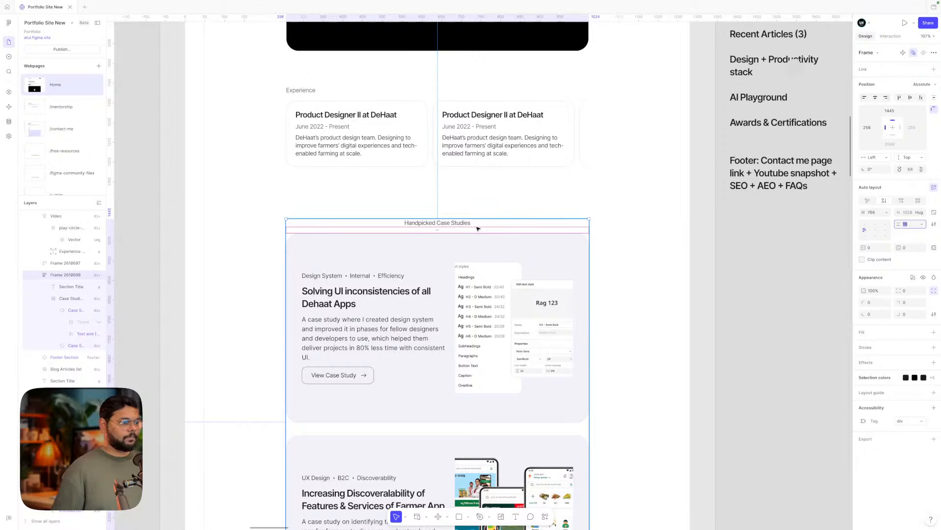
{"action": "left_click", "coordinate": [456, 225]}
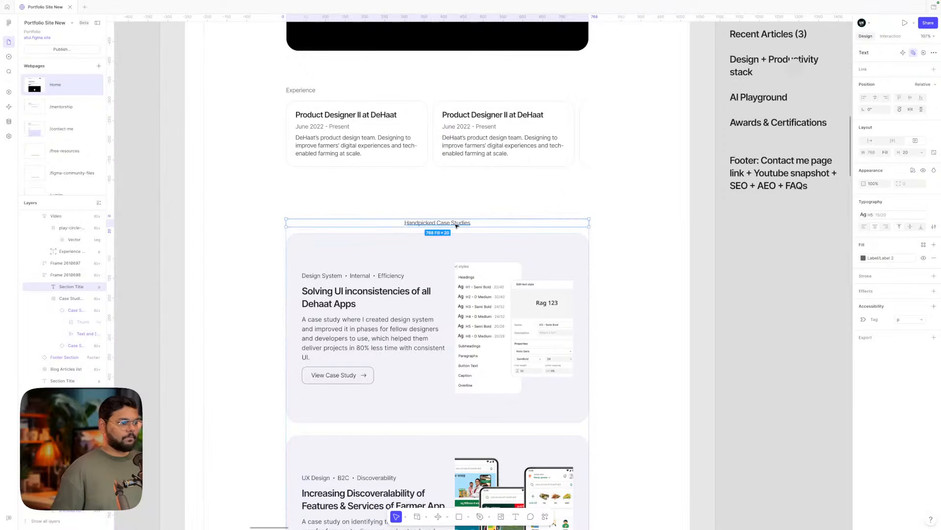
{"action": "left_click", "coordinate": [864, 227]}
{"action": "left_click", "coordinate": [768, 267]}
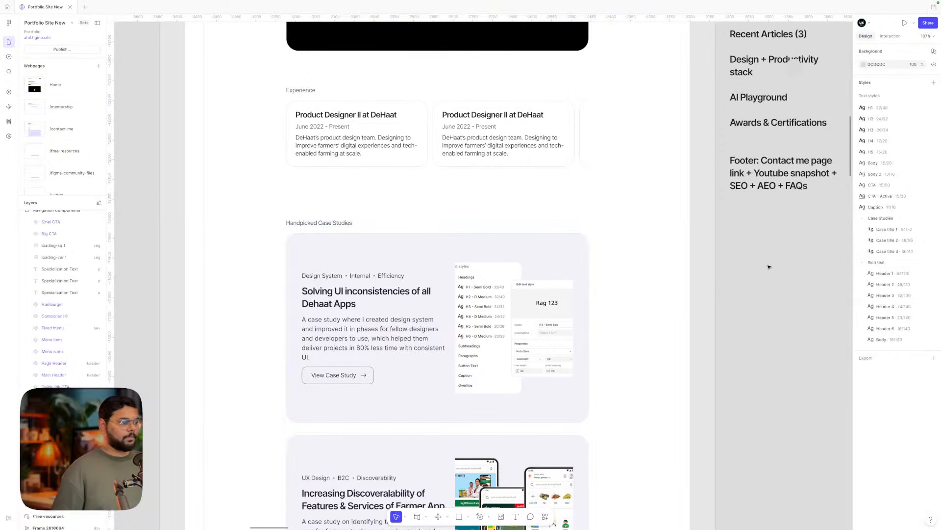
- Move the case studies frame up about 34 px, closer beneath the Experience section
{"action": "left_click", "coordinate": [481, 279]}
{"action": "left_click", "coordinate": [740, 282]}
{"action": "left_click_drag", "start_coordinate": [365, 291], "coordinate": [364, 275]}
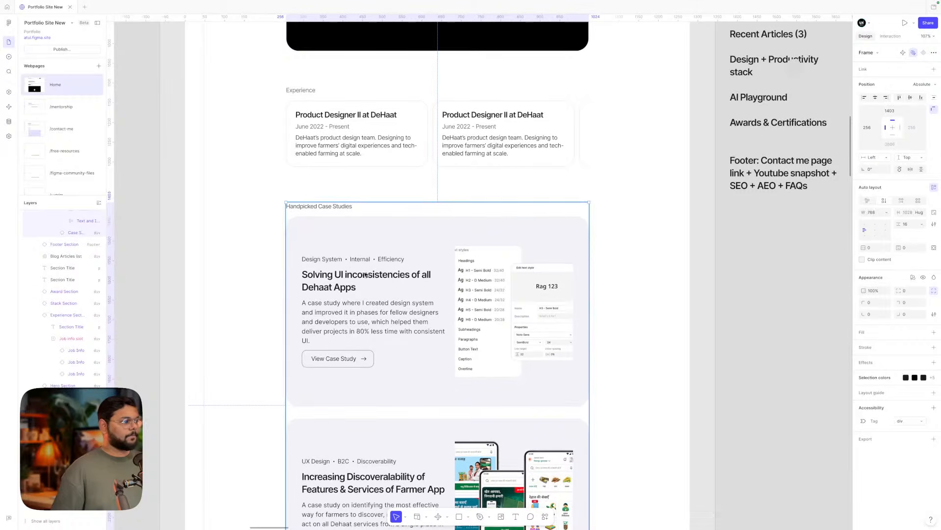
{"action": "double_click", "coordinate": [303, 101]}
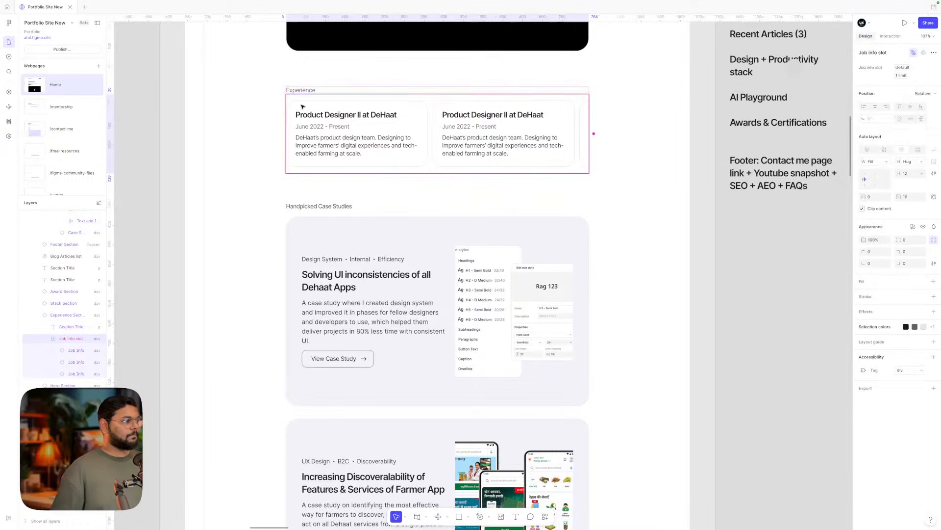
{"action": "left_click", "coordinate": [403, 279]}
{"action": "left_click_drag", "start_coordinate": [403, 279], "coordinate": [398, 276]}
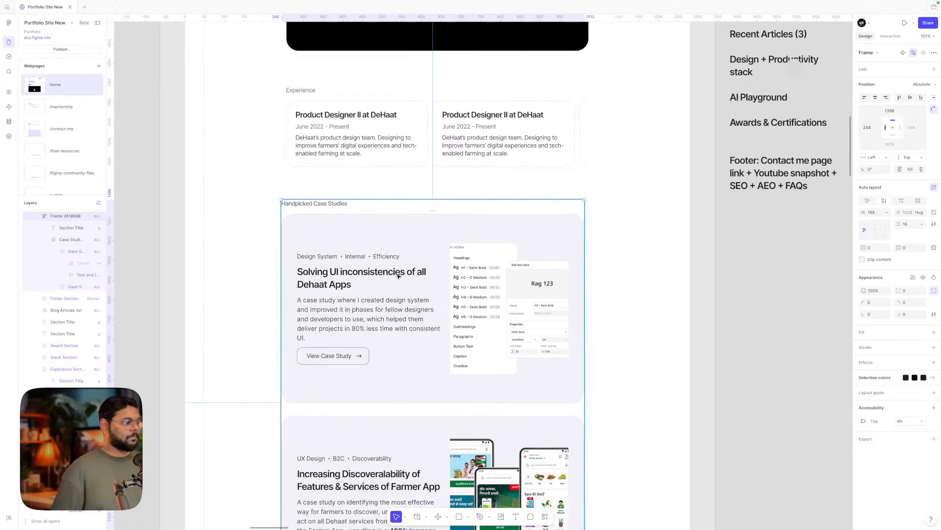
{"action": "double_click", "coordinate": [363, 247]}
{"action": "left_click", "coordinate": [256, 221]}
{"action": "scroll", "coordinate": [256, 221], "scroll_direction": "down", "scroll_amount": 5}
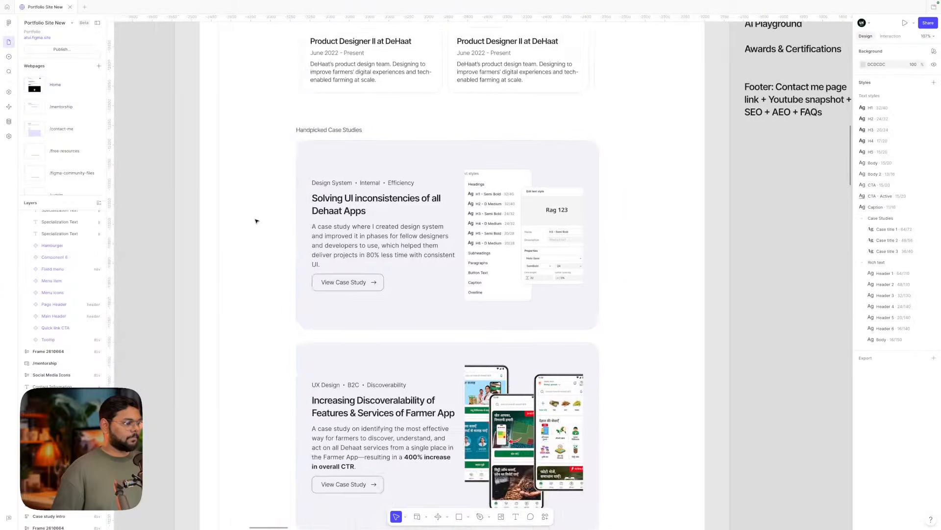
{"action": "scroll", "coordinate": [256, 221], "scroll_direction": "down", "scroll_amount": 3}
{"action": "scroll", "coordinate": [301, 302], "scroll_direction": "down", "scroll_amount": 2}
{"action": "left_click", "coordinate": [296, 309]}
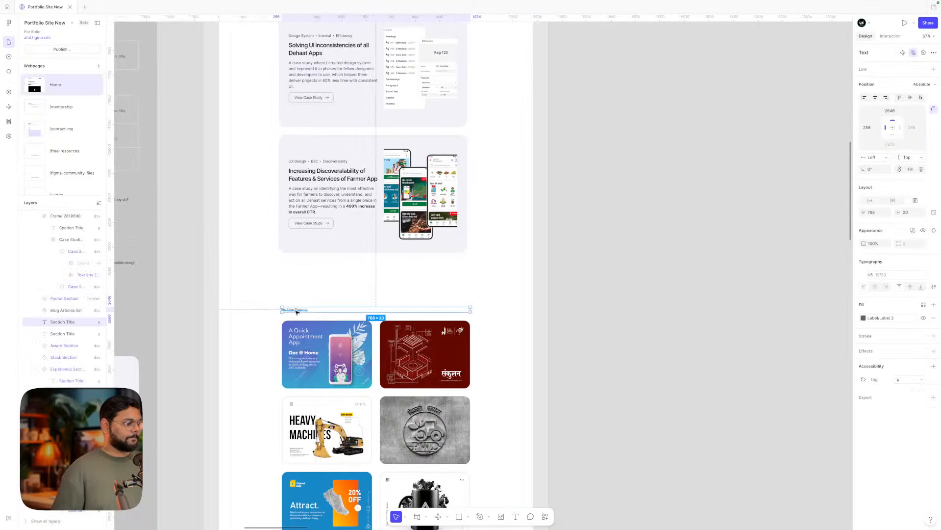
{"action": "scroll", "coordinate": [297, 308], "scroll_direction": "up", "scroll_amount": 5}
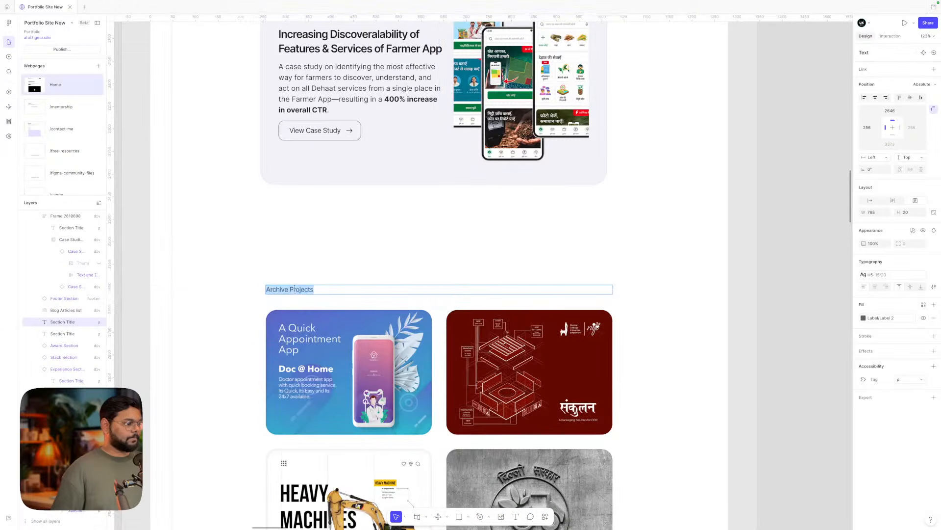
{"action": "left_click", "coordinate": [282, 256]}
{"action": "scroll", "coordinate": [282, 256], "scroll_direction": "down", "scroll_amount": 5}
{"action": "scroll", "coordinate": [284, 258], "scroll_direction": "up", "scroll_amount": 2}
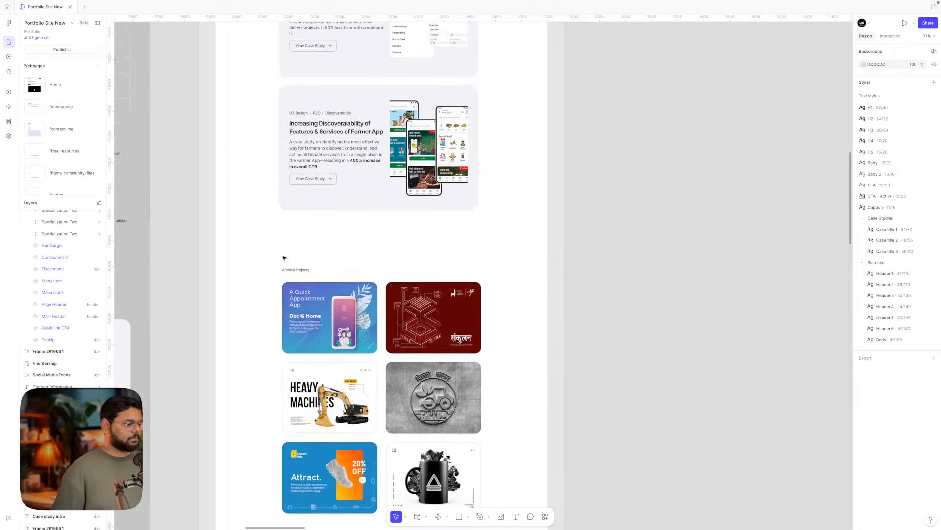
{"action": "scroll", "coordinate": [284, 256], "scroll_direction": "left", "scroll_amount": 3}
{"action": "scroll", "coordinate": [409, 269], "scroll_direction": "up", "scroll_amount": 3}
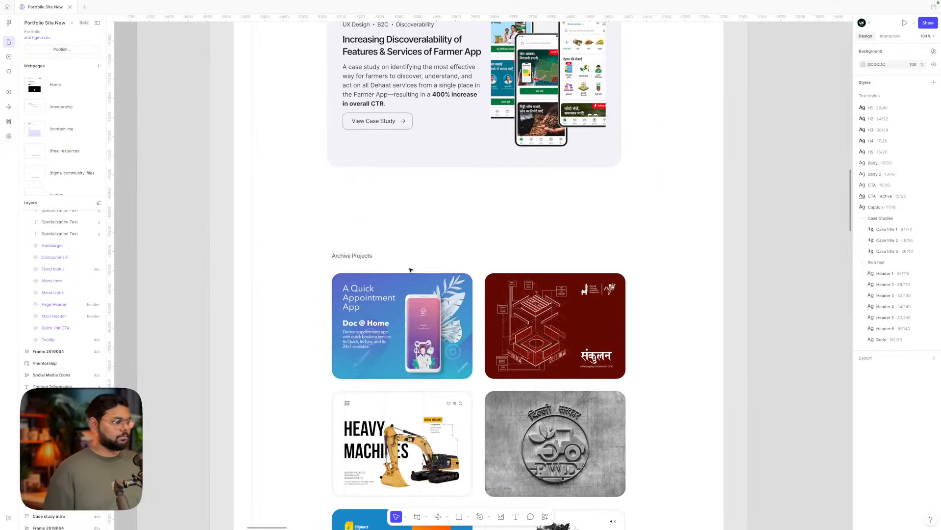
{"action": "double_click", "coordinate": [349, 256]}
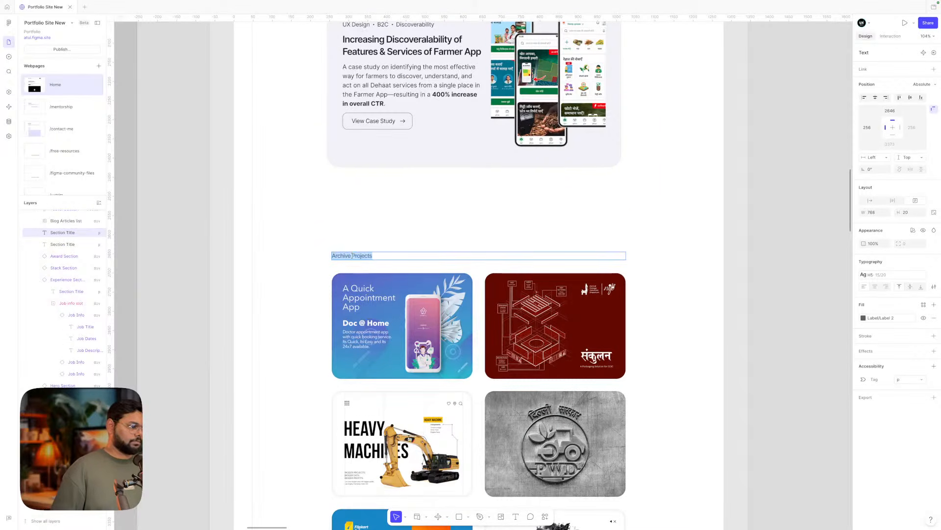
{"action": "left_click_drag", "start_coordinate": [351, 255], "coordinate": [323, 254]}
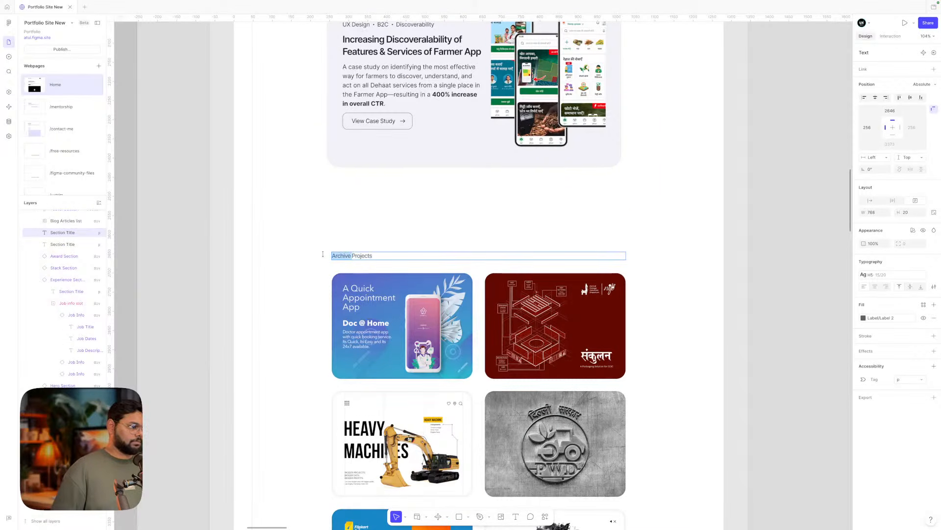
{"action": "scroll", "coordinate": [366, 253], "scroll_direction": "down", "scroll_amount": 1}
{"action": "double_click", "coordinate": [372, 251]}
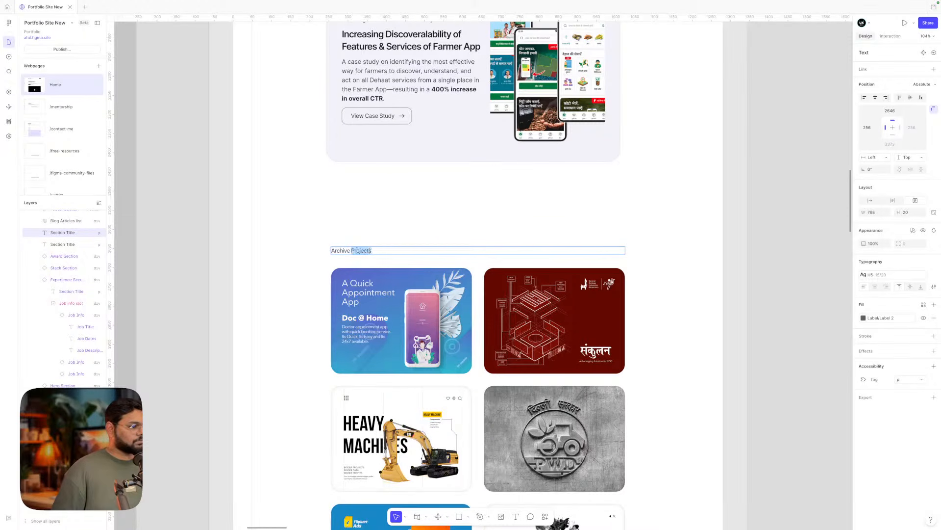
{"action": "double_click", "coordinate": [345, 250]}
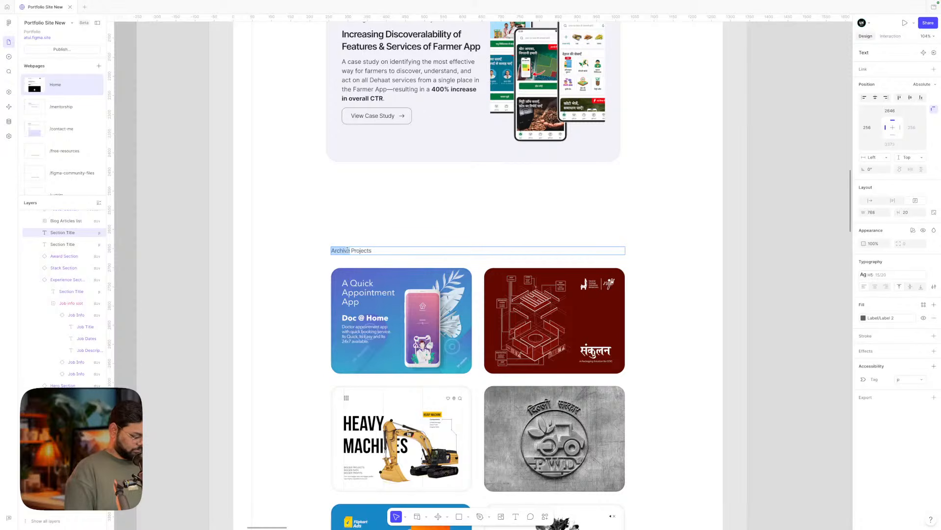
- Edit the section heading text so it reads 'Design Projects (Past Work)'
{"action": "type", "text": "Pa"}
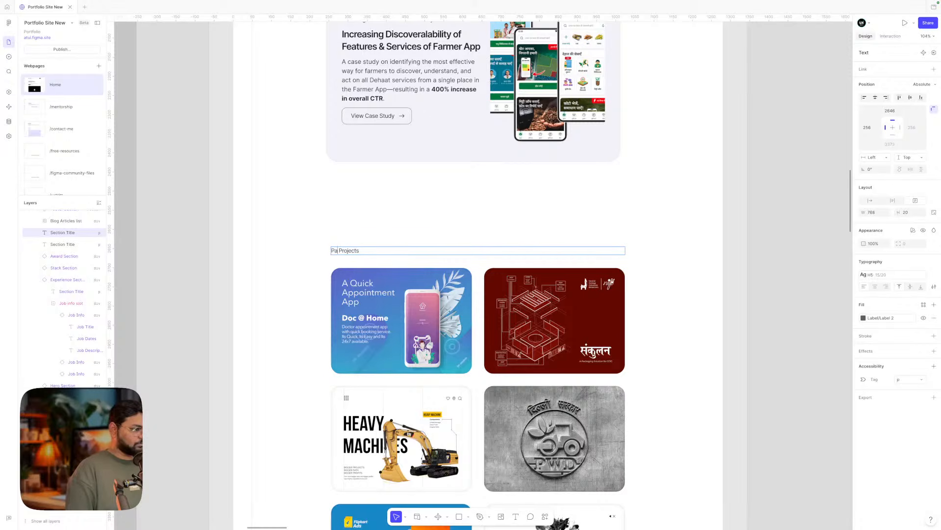
{"action": "key", "text": "BackSpace"}
{"action": "key", "text": "BackSpace"}
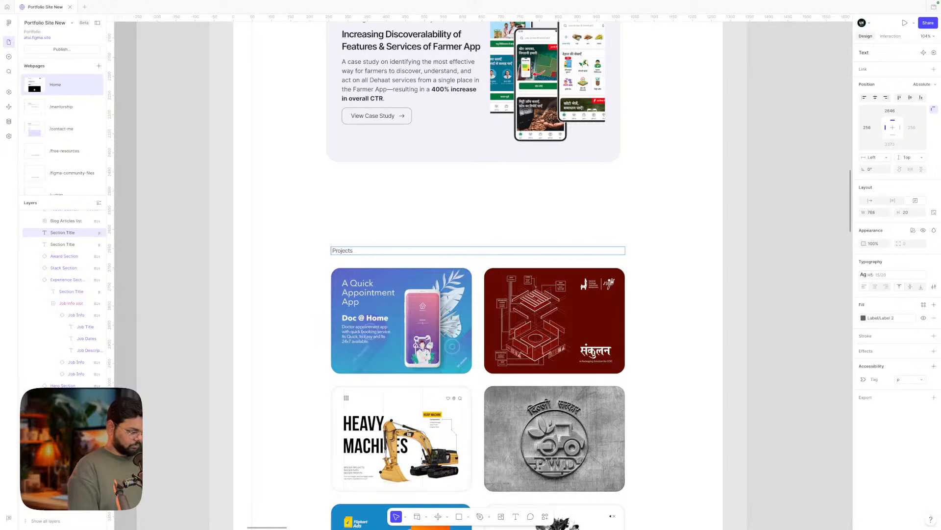
{"action": "type", "text": "UI"}
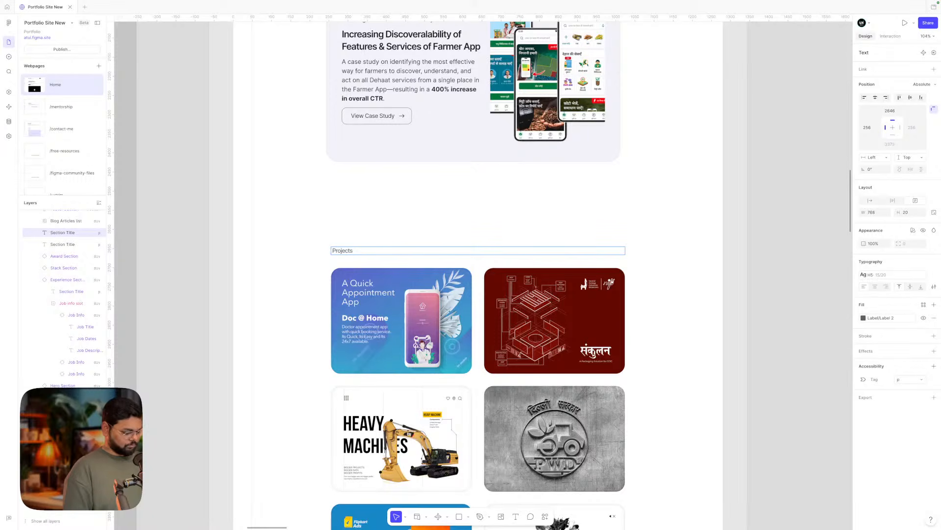
{"action": "type", "text": "sign"}
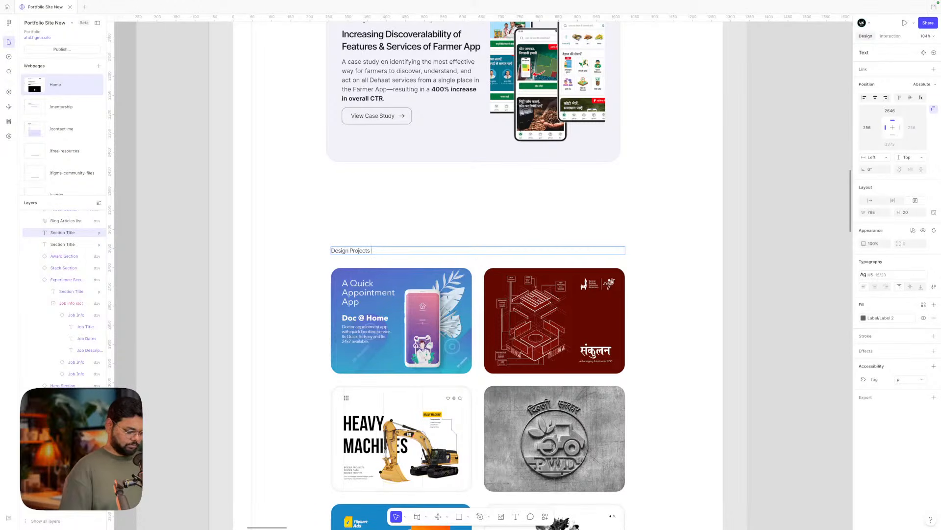
{"action": "type", "text": " ("}
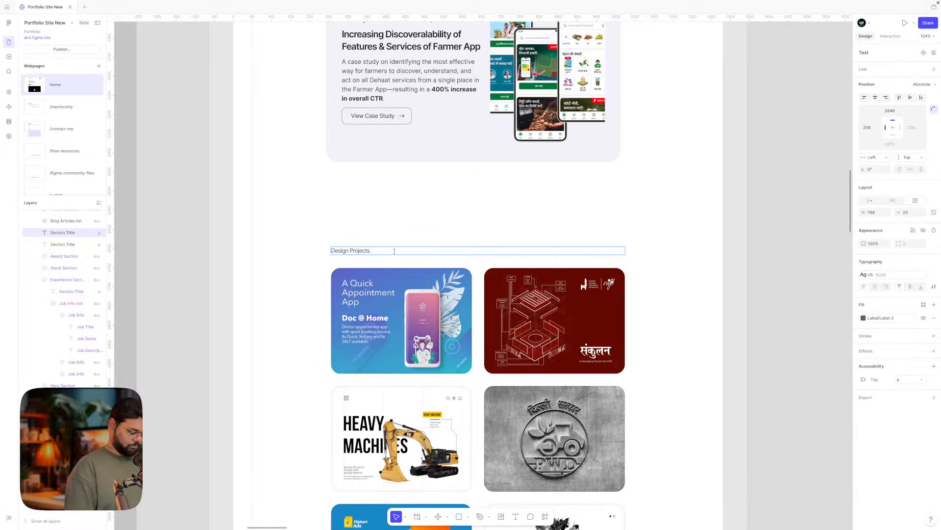
{"action": "type", "text": "Past"}
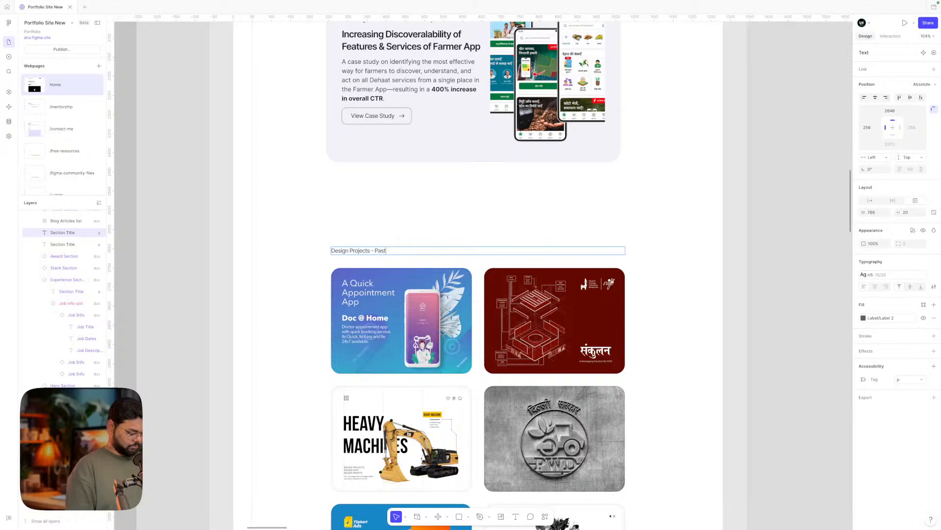
{"action": "type", "text": " Work"}
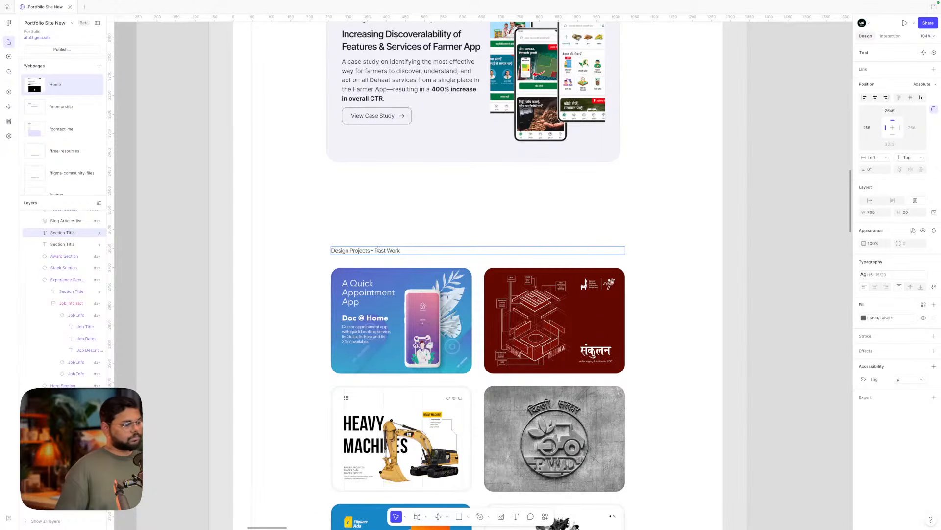
{"action": "key", "text": "BackSpace"}
{"action": "key", "text": "BackSpace"}
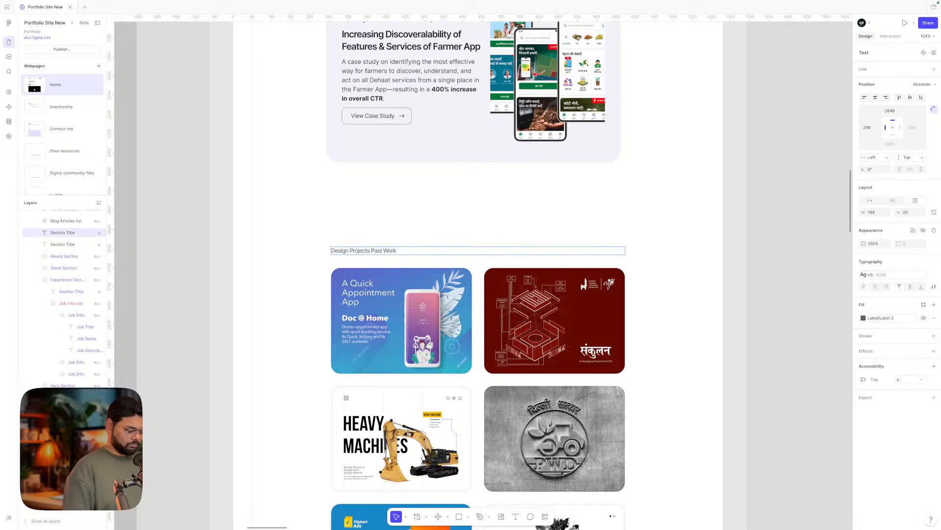
{"action": "type", "text": "("}
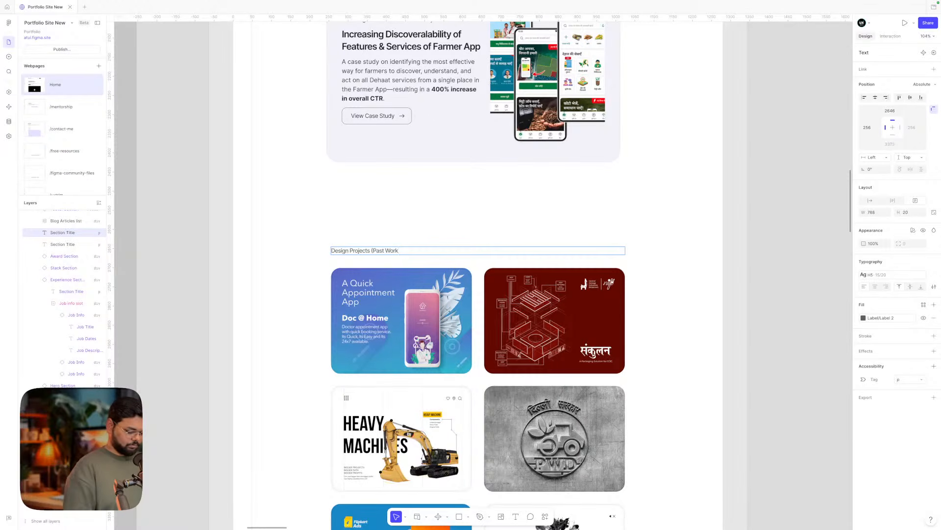
{"action": "left_click", "coordinate": [401, 250]}
{"action": "type", "text": ")"}
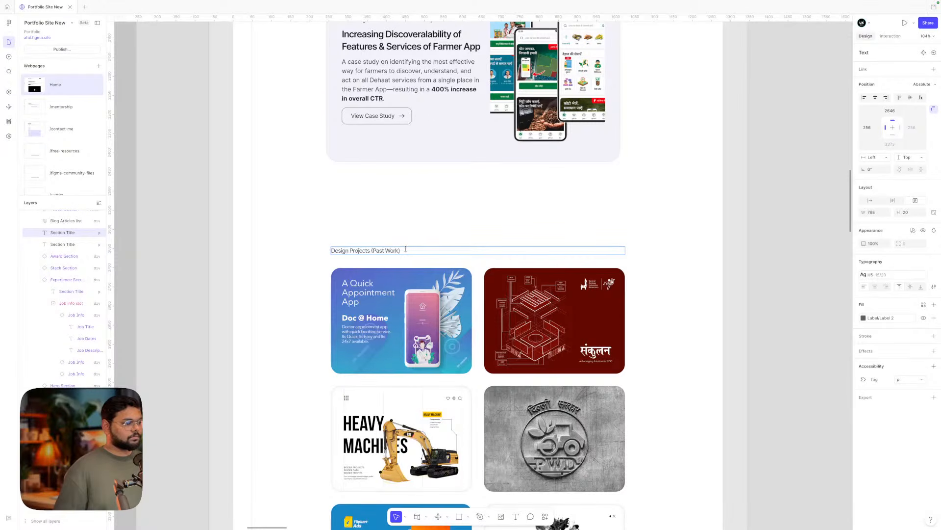
{"action": "left_click_drag", "start_coordinate": [404, 249], "coordinate": [325, 251]}
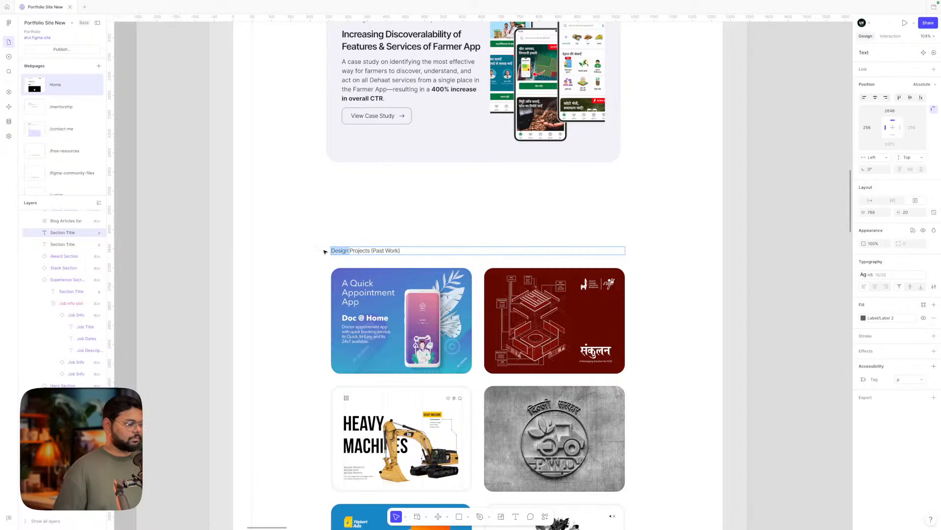
{"action": "left_click", "coordinate": [660, 289]}
{"action": "left_click", "coordinate": [660, 288]}
- Change the heading to 'Project Library' by deleting 'Design' and '(Past Work)'
{"action": "scroll", "coordinate": [660, 288], "scroll_direction": "up", "scroll_amount": 1}
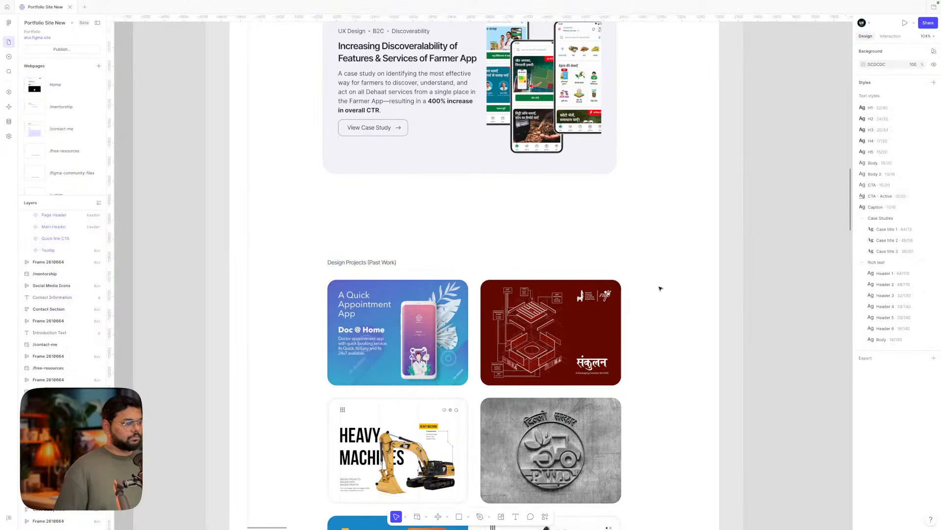
{"action": "scroll", "coordinate": [660, 288], "scroll_direction": "down", "scroll_amount": 5}
{"action": "scroll", "coordinate": [660, 288], "scroll_direction": "up", "scroll_amount": 3}
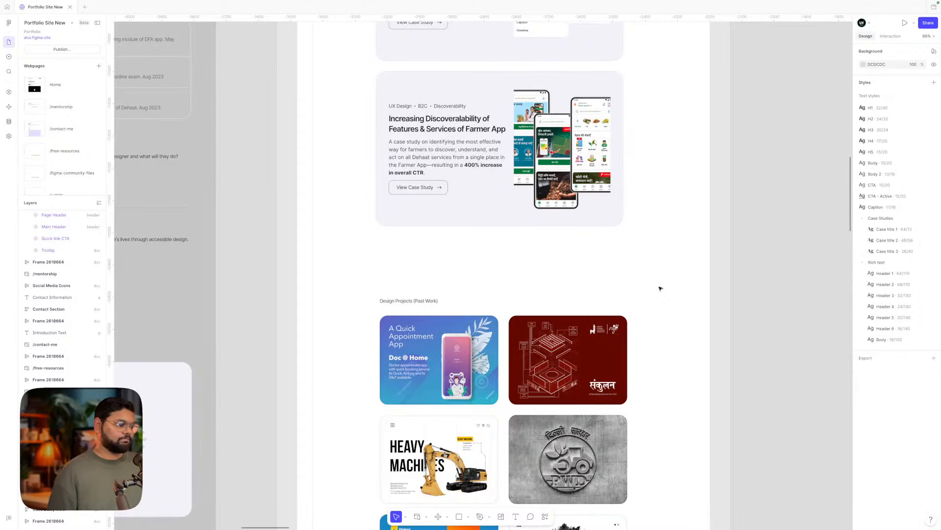
{"action": "scroll", "coordinate": [660, 289], "scroll_direction": "down", "scroll_amount": 2}
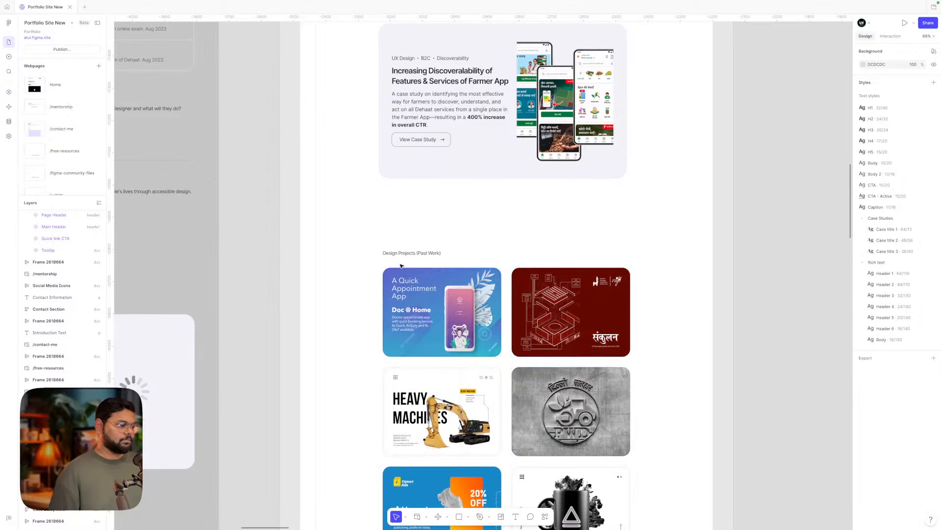
{"action": "left_click", "coordinate": [398, 254]}
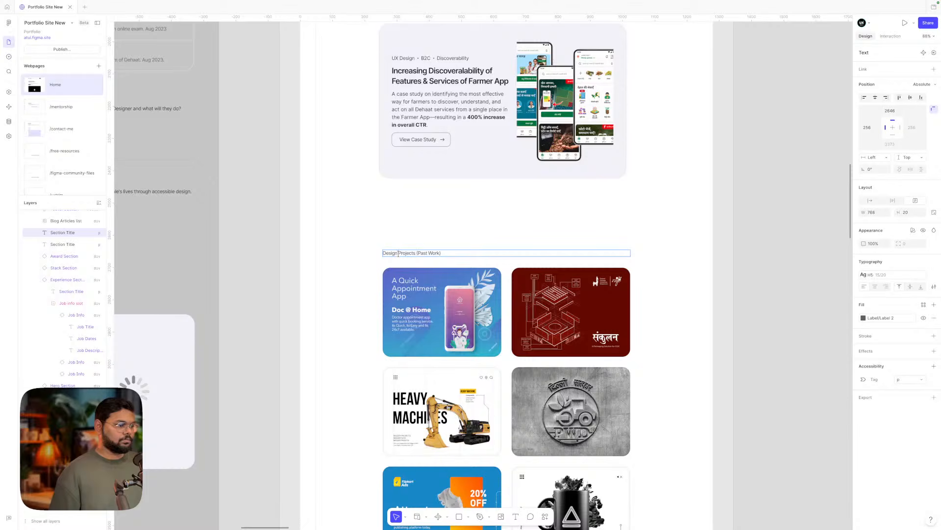
{"action": "double_click", "coordinate": [387, 254]}
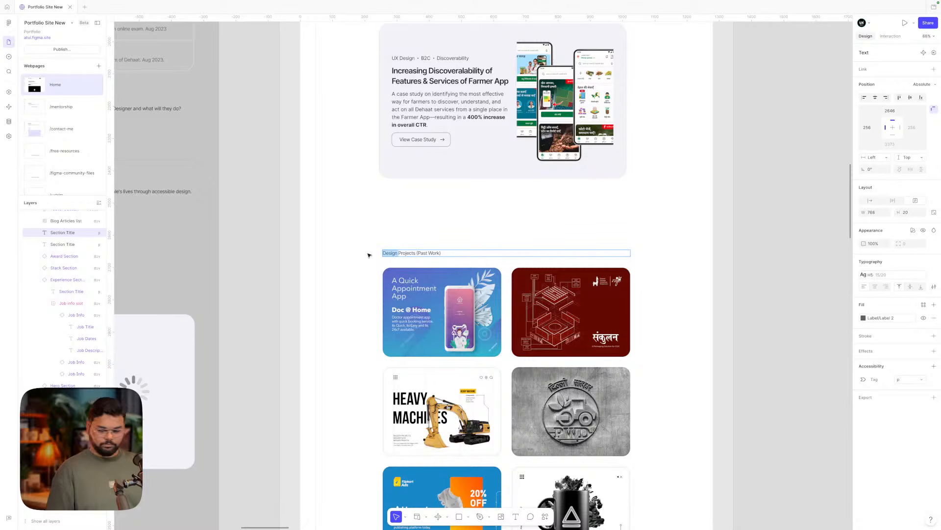
{"action": "key", "text": "BackSpace"}
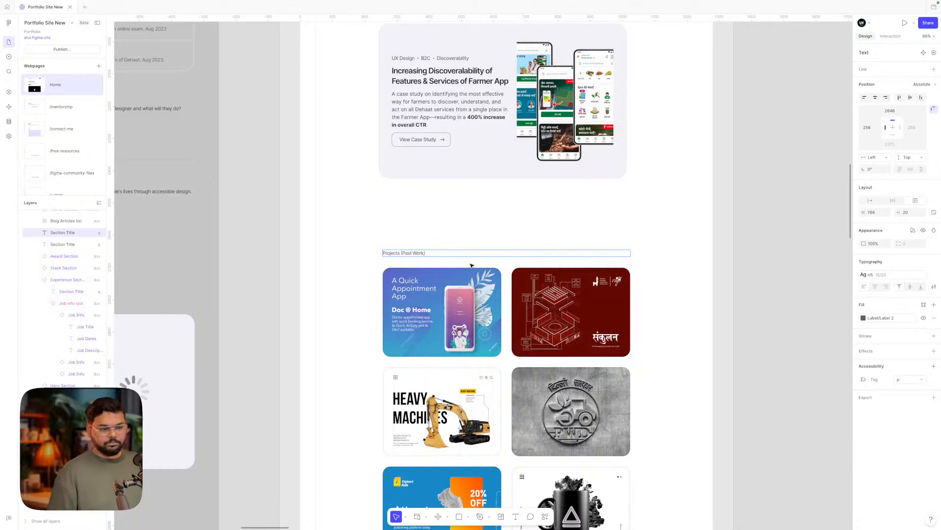
{"action": "key", "text": "shift+End"}
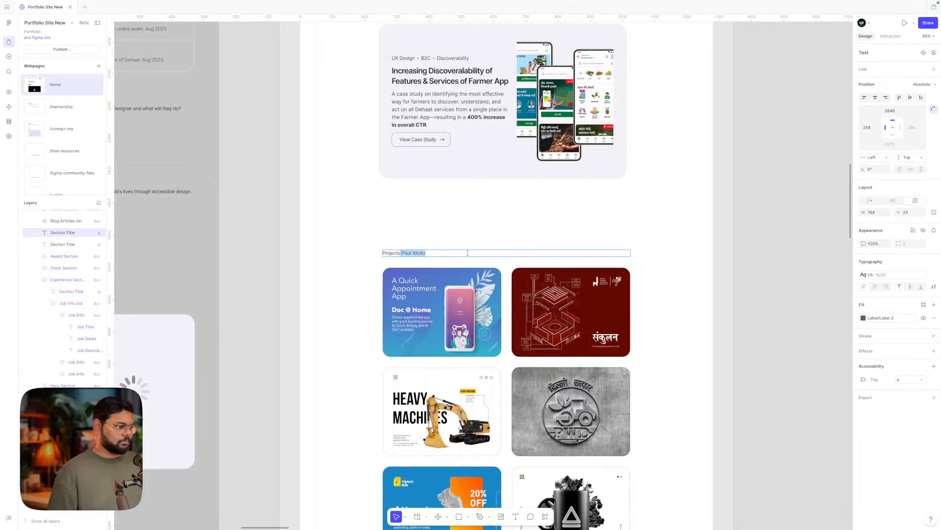
{"action": "key", "text": "BackSpace"}
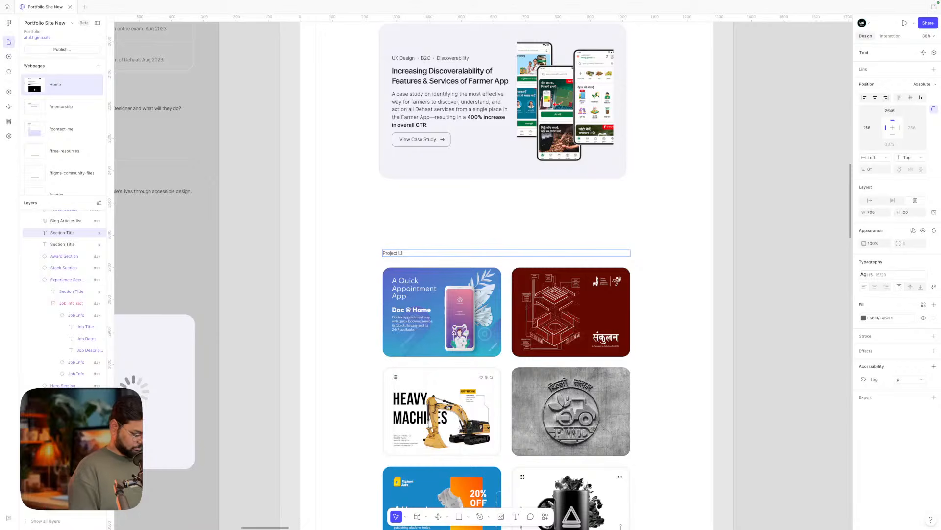
{"action": "type", "text": "Library"}
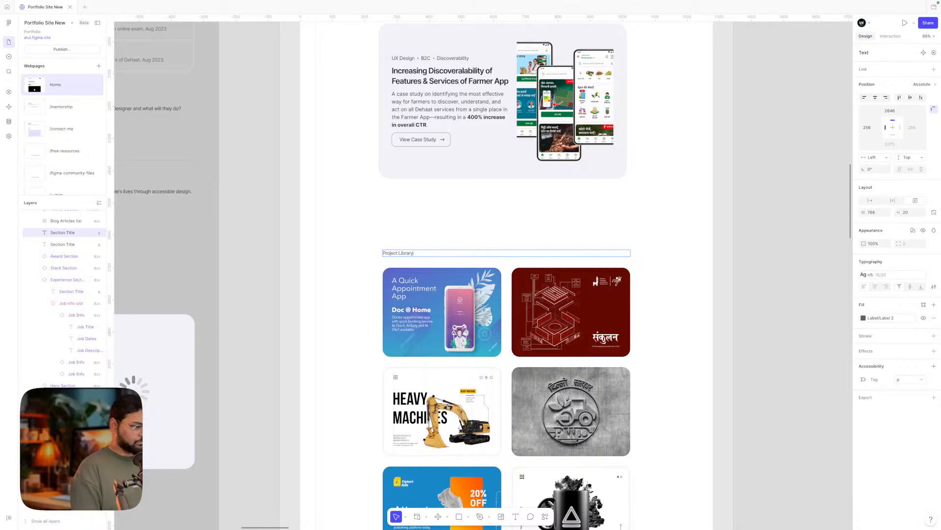
{"action": "key", "text": "Escape"}
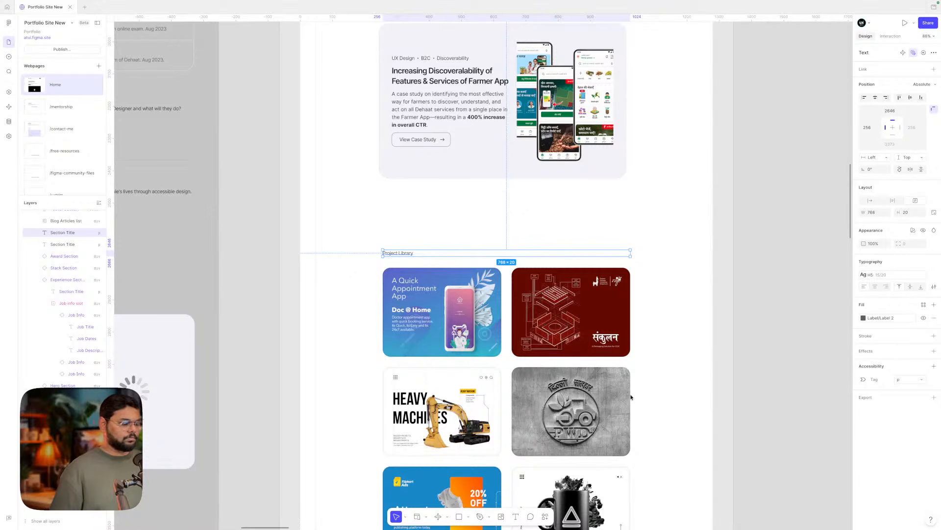
- Check the Project Library heading text, then navigate to the navigation components
{"action": "left_click", "coordinate": [407, 242]}
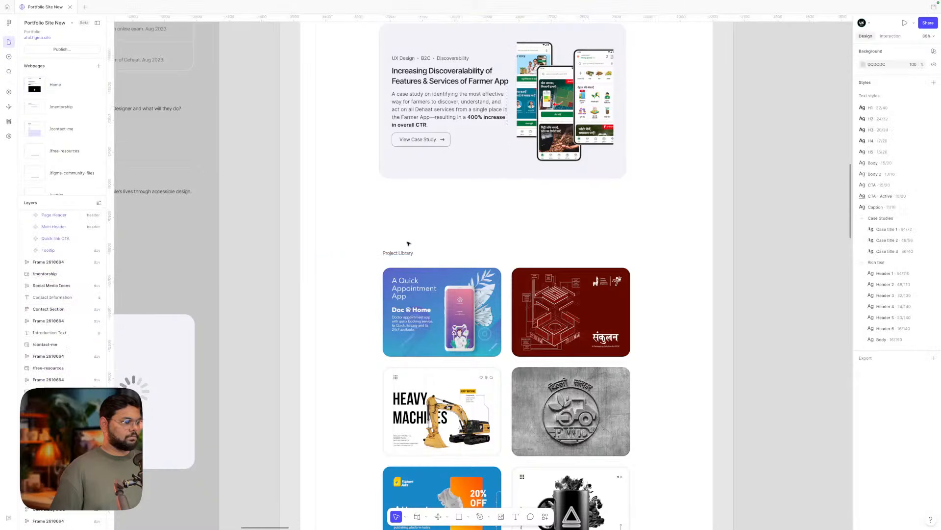
{"action": "scroll", "coordinate": [409, 244], "scroll_direction": "up", "scroll_amount": 5}
{"action": "scroll", "coordinate": [408, 343], "scroll_direction": "down", "scroll_amount": 5}
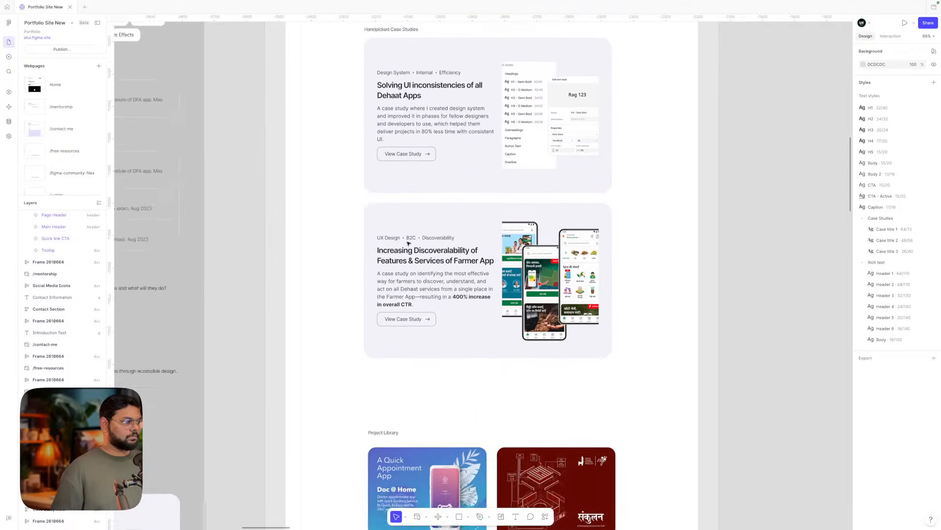
{"action": "scroll", "coordinate": [407, 345], "scroll_direction": "down", "scroll_amount": 1}
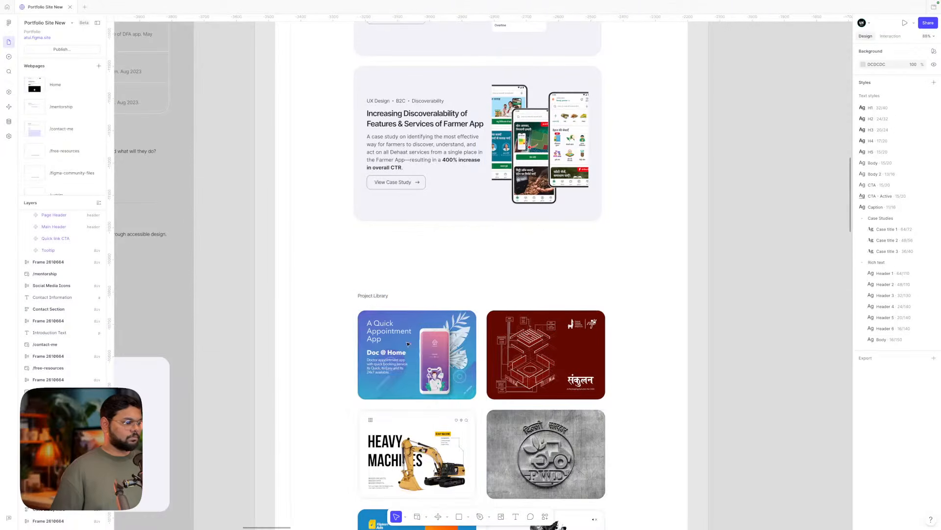
{"action": "double_click", "coordinate": [381, 296]}
{"action": "left_click", "coordinate": [404, 296]}
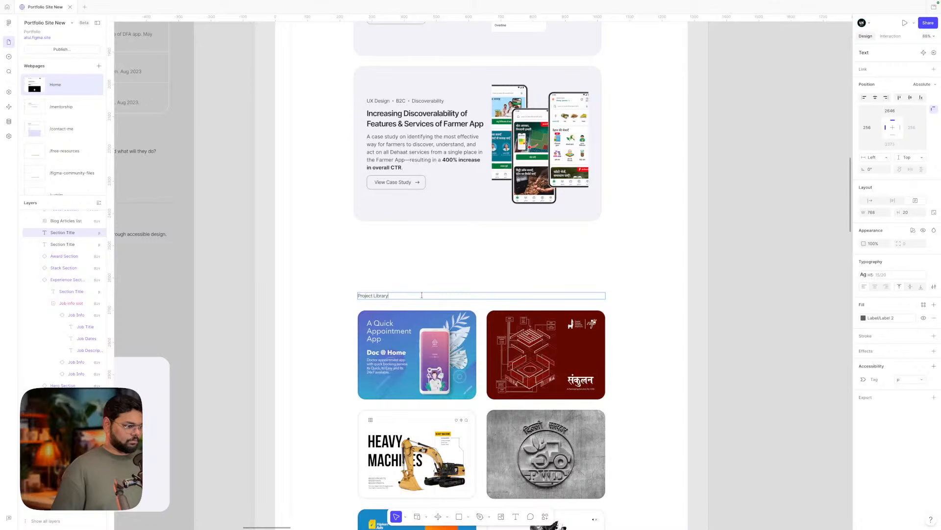
{"action": "key", "text": "Escape"}
{"action": "scroll", "coordinate": [446, 272], "scroll_direction": "right", "scroll_amount": 2}
{"action": "scroll", "coordinate": [445, 272], "scroll_direction": "up", "scroll_amount": 4}
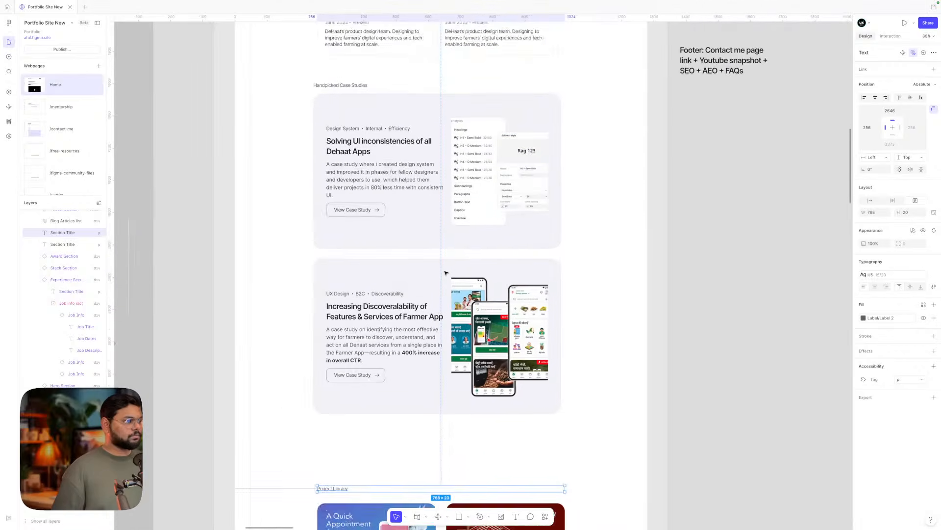
{"action": "scroll", "coordinate": [445, 272], "scroll_direction": "up", "scroll_amount": 3}
{"action": "scroll", "coordinate": [445, 273], "scroll_direction": "down", "scroll_amount": 5}
{"action": "scroll", "coordinate": [445, 273], "scroll_direction": "down", "scroll_amount": 5}
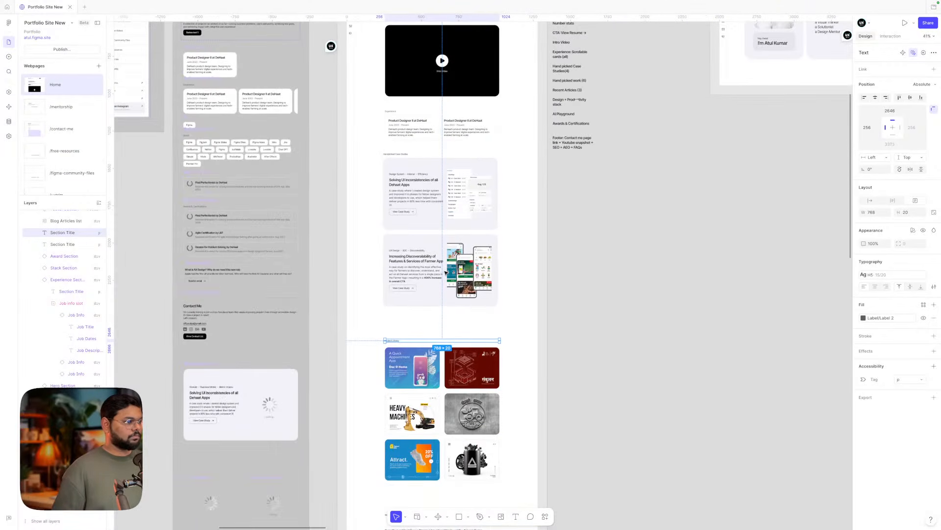
{"action": "scroll", "coordinate": [446, 273], "scroll_direction": "up", "scroll_amount": 1}
{"action": "scroll", "coordinate": [445, 272], "scroll_direction": "up", "scroll_amount": 4}
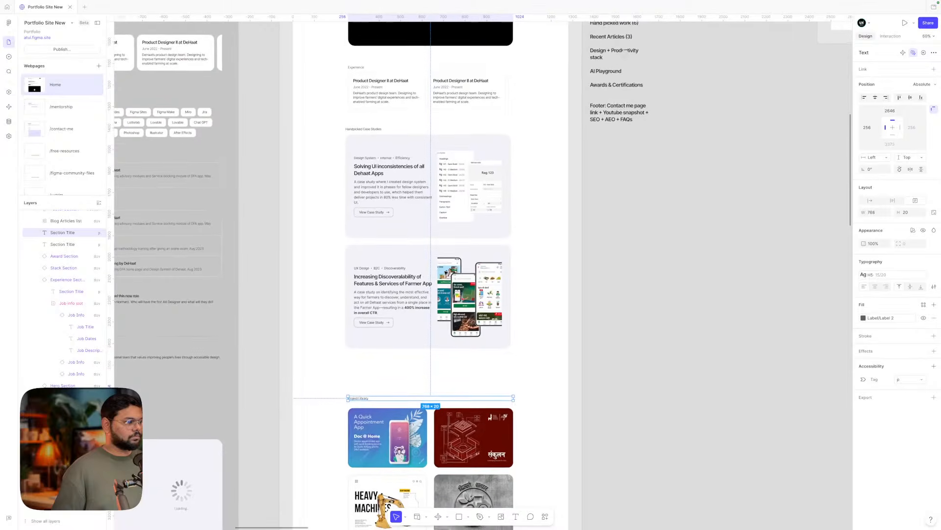
{"action": "scroll", "coordinate": [445, 272], "scroll_direction": "down", "scroll_amount": 2}
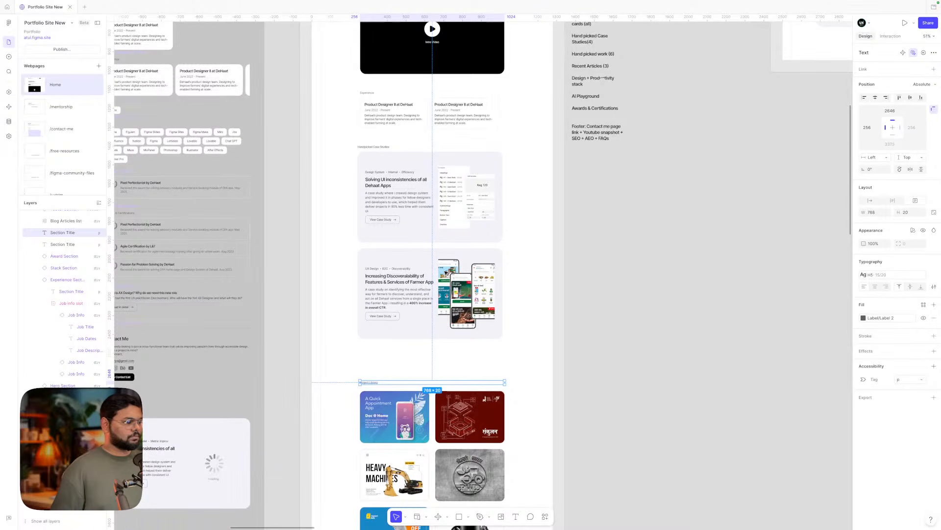
{"action": "scroll", "coordinate": [445, 272], "scroll_direction": "down", "scroll_amount": 1}
{"action": "scroll", "coordinate": [392, 263], "scroll_direction": "left", "scroll_amount": 3}
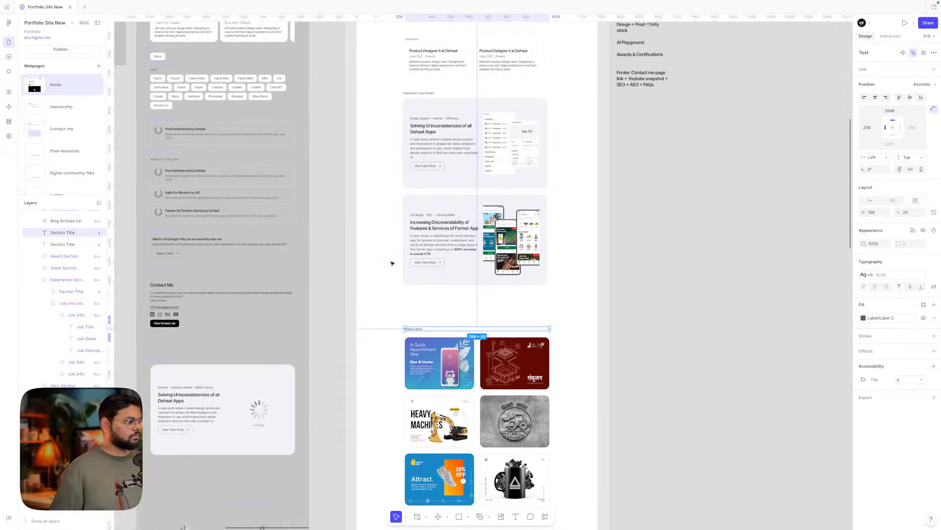
{"action": "scroll", "coordinate": [392, 263], "scroll_direction": "up", "scroll_amount": 3}
{"action": "scroll", "coordinate": [392, 263], "scroll_direction": "up", "scroll_amount": 4}
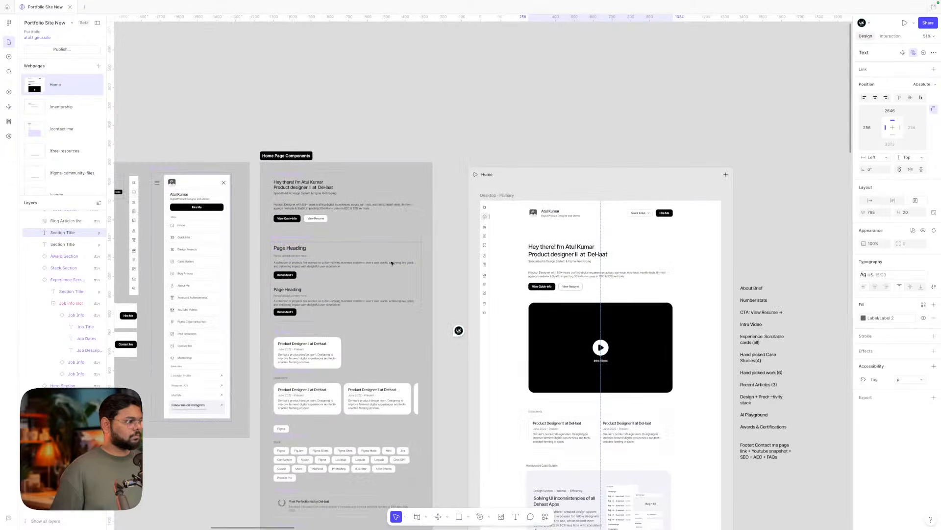
{"action": "scroll", "coordinate": [387, 263], "scroll_direction": "left", "scroll_amount": 4}
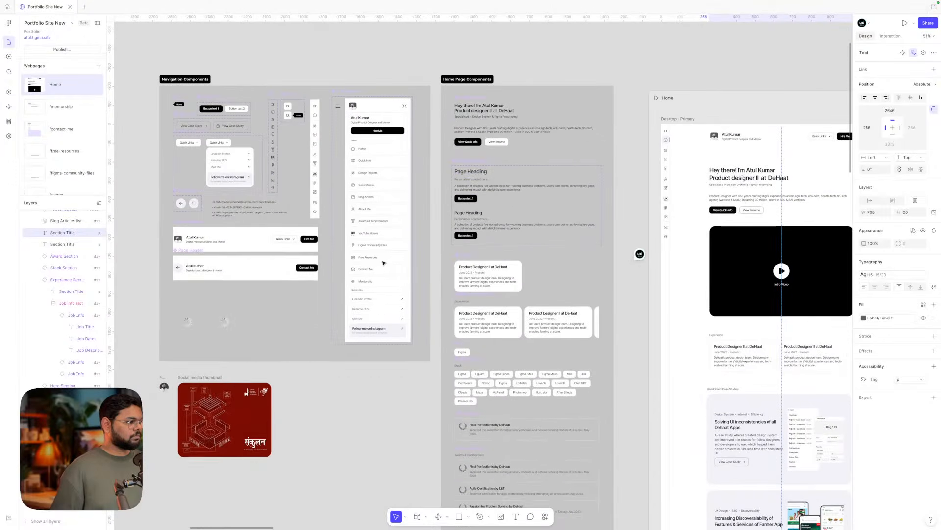
- Remove the stray View Case Study button copy from the home page
{"action": "key", "text": "alt"}
{"action": "left_click", "coordinate": [195, 126]}
{"action": "scroll", "coordinate": [194, 126], "scroll_direction": "down", "scroll_amount": 1}
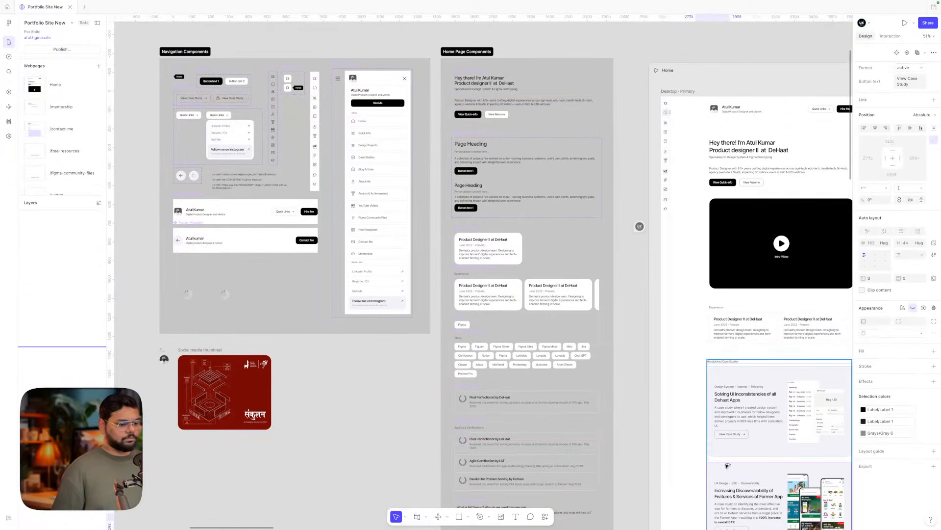
{"action": "left_click", "coordinate": [684, 445]}
{"action": "scroll", "coordinate": [684, 444], "scroll_direction": "down", "scroll_amount": 5}
{"action": "scroll", "coordinate": [684, 444], "scroll_direction": "right", "scroll_amount": 3}
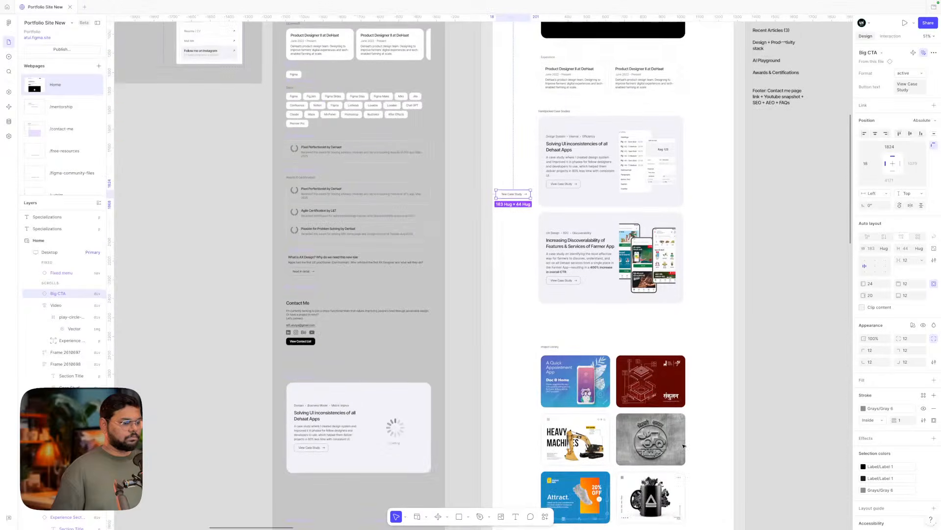
{"action": "scroll", "coordinate": [684, 445], "scroll_direction": "up", "scroll_amount": 5}
{"action": "scroll", "coordinate": [684, 445], "scroll_direction": "left", "scroll_amount": 5}
{"action": "scroll", "coordinate": [684, 446], "scroll_direction": "right", "scroll_amount": 1}
{"action": "key", "text": "ctrl+z"}
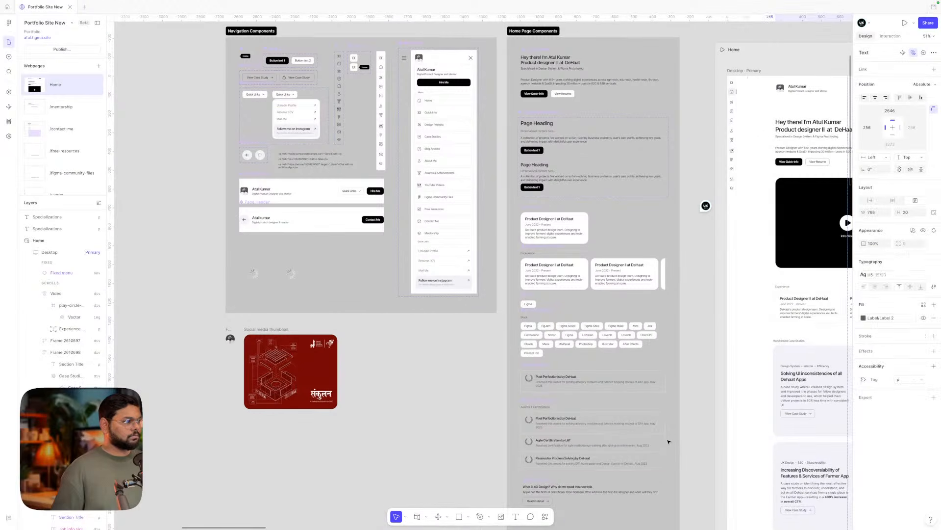
- Place a copy of Button text 2 at the end of the Handpicked Case Studies heading row
{"action": "scroll", "coordinate": [288, 105], "scroll_direction": "down", "scroll_amount": 3}
{"action": "scroll", "coordinate": [287, 105], "scroll_direction": "right", "scroll_amount": 2}
{"action": "left_click", "coordinate": [244, 48]}
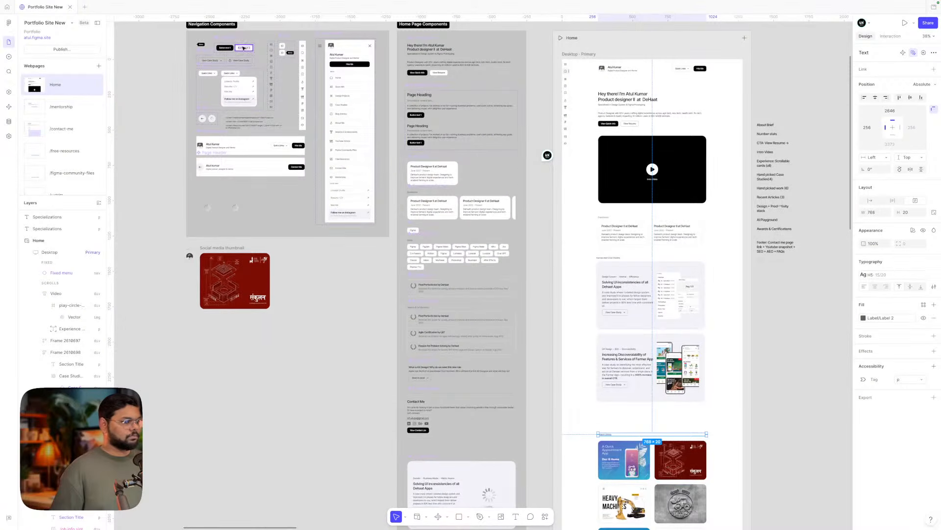
{"action": "left_click_drag", "start_coordinate": [244, 48], "coordinate": [688, 259]}
- Change the copied button's label to 'View All'
{"action": "scroll", "coordinate": [703, 254], "scroll_direction": "up", "scroll_amount": 5}
{"action": "double_click", "coordinate": [687, 259]}
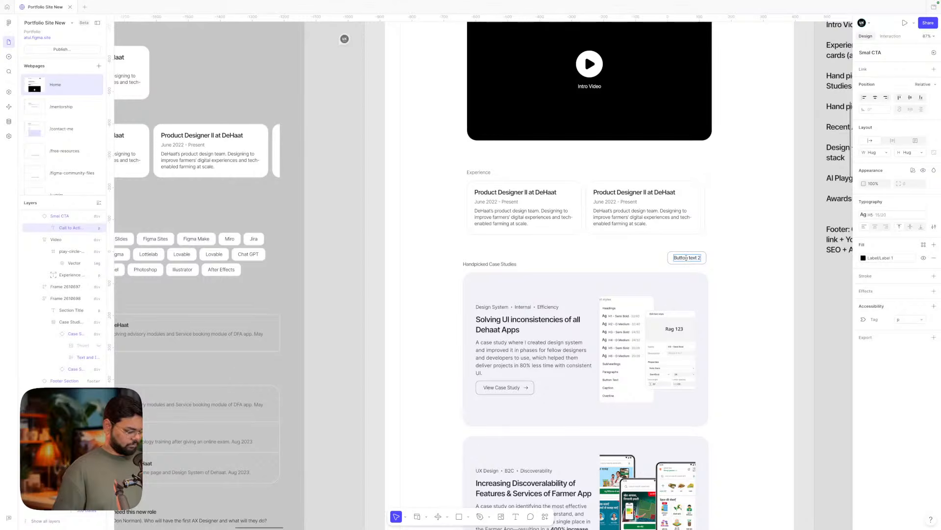
{"action": "key", "text": "ctrl+a"}
{"action": "type", "text": "View A"}
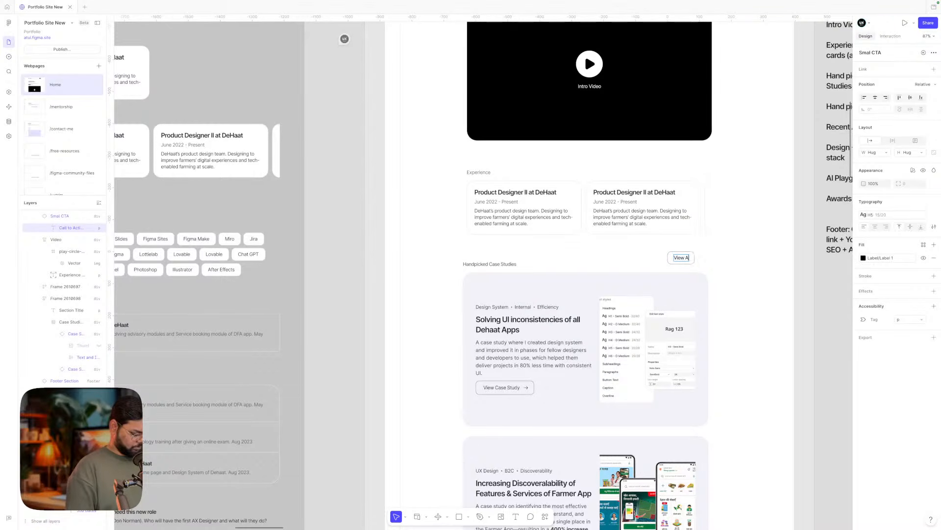
{"action": "left_click", "coordinate": [734, 270]}
- Move the View All button into the case studies frame beneath the cards
{"action": "scroll", "coordinate": [734, 270], "scroll_direction": "down", "scroll_amount": 3}
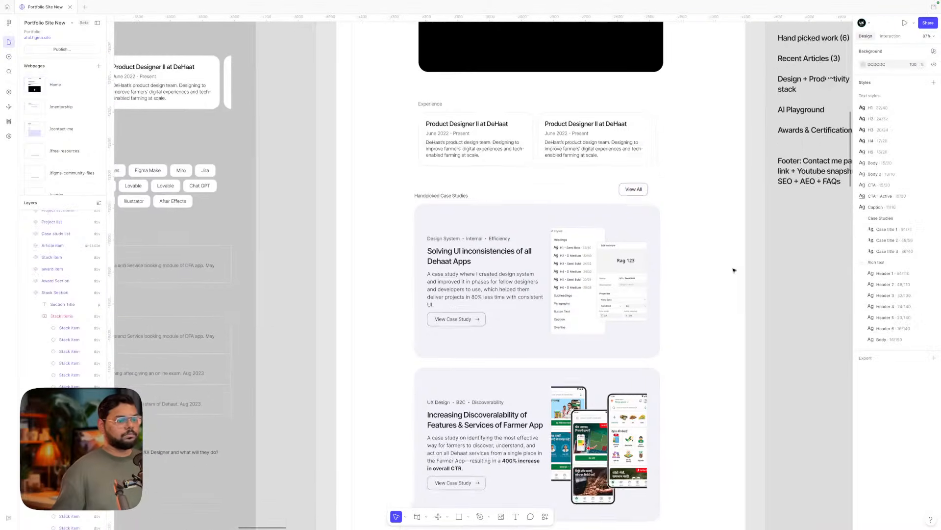
{"action": "scroll", "coordinate": [734, 270], "scroll_direction": "down", "scroll_amount": 3}
{"action": "scroll", "coordinate": [734, 269], "scroll_direction": "down", "scroll_amount": 2}
{"action": "left_click_drag", "start_coordinate": [609, 113], "coordinate": [530, 379]}
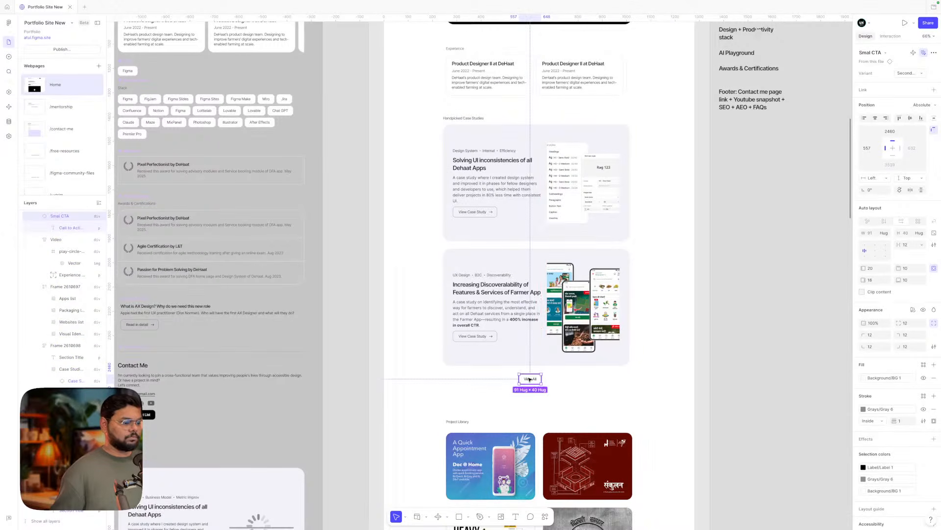
{"action": "key", "text": "super+x"}
{"action": "left_click", "coordinate": [490, 236]}
{"action": "key", "text": "super+v"}
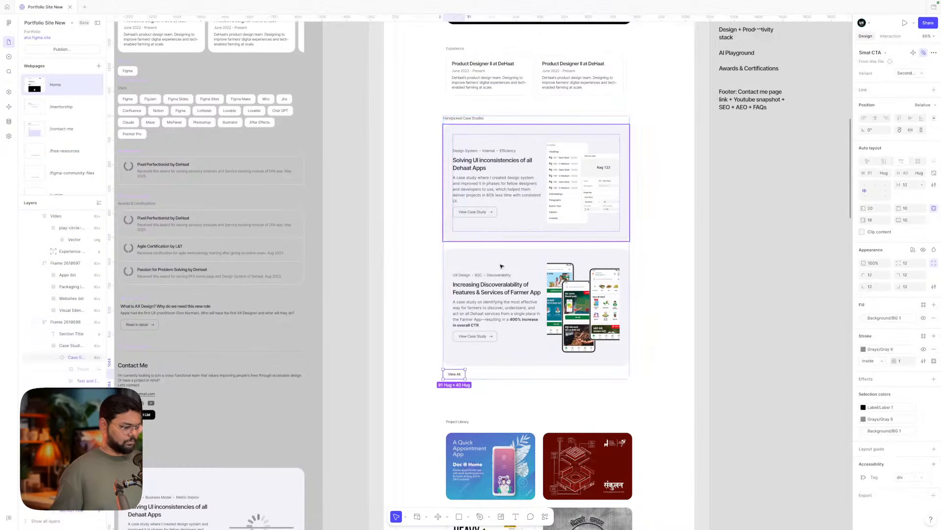
- Center-align the case studies frame's auto layout so View All sits centred
{"action": "scroll", "coordinate": [527, 373], "scroll_direction": "down", "scroll_amount": 2}
{"action": "left_click", "coordinate": [495, 328]}
{"action": "scroll", "coordinate": [495, 328], "scroll_direction": "up", "scroll_amount": 3}
{"action": "scroll", "coordinate": [496, 328], "scroll_direction": "right", "scroll_amount": 1}
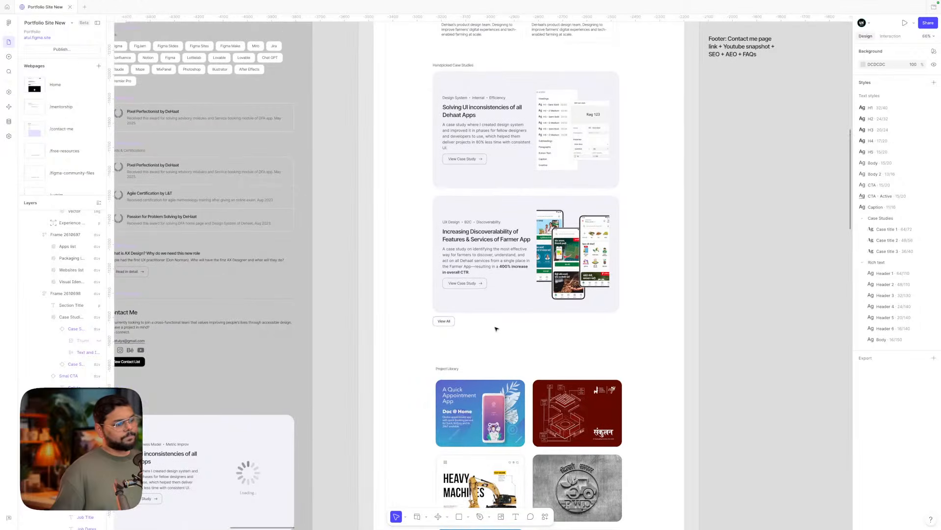
{"action": "scroll", "coordinate": [490, 321], "scroll_direction": "up", "scroll_amount": 1}
{"action": "left_click", "coordinate": [480, 302]}
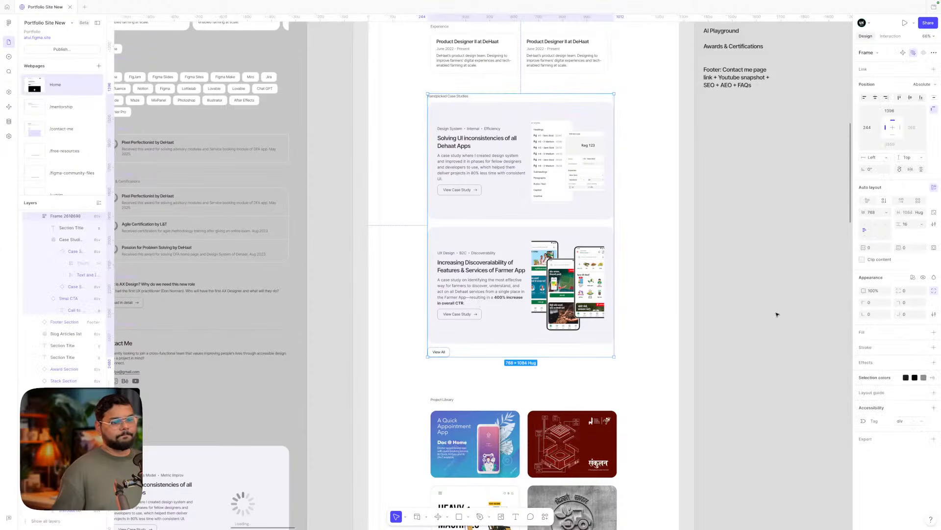
{"action": "left_click", "coordinate": [876, 231]}
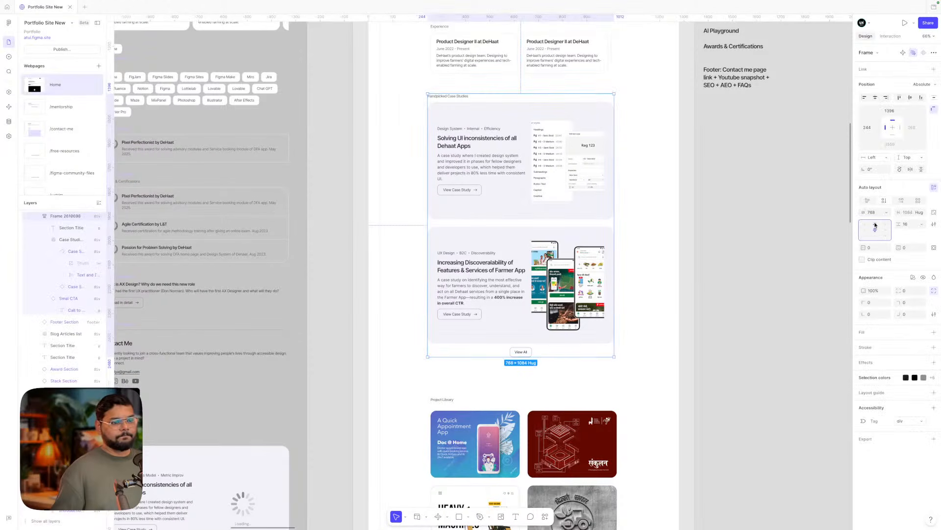
{"action": "left_click", "coordinate": [716, 298]}
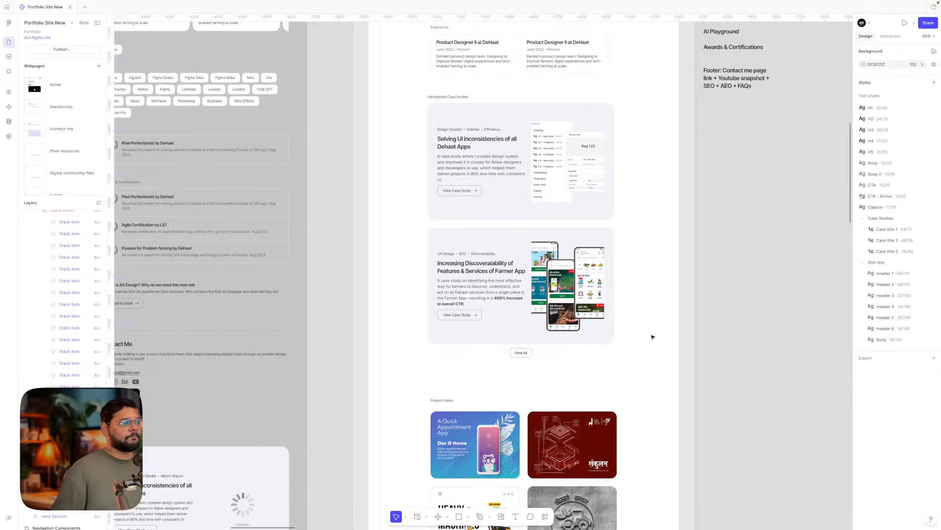
{"action": "scroll", "coordinate": [652, 337], "scroll_direction": "down", "scroll_amount": 5}
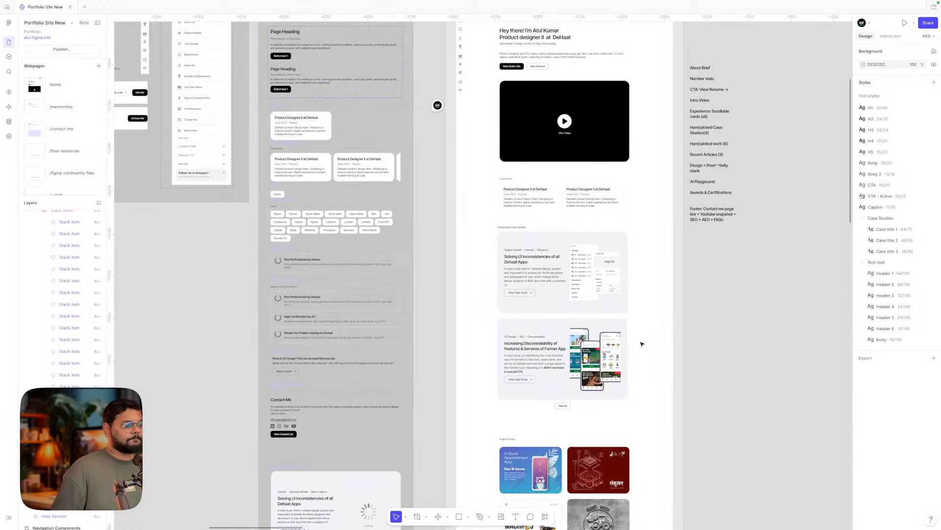
- Delete the View All button from the case studies frame
{"action": "left_click", "coordinate": [564, 405]}
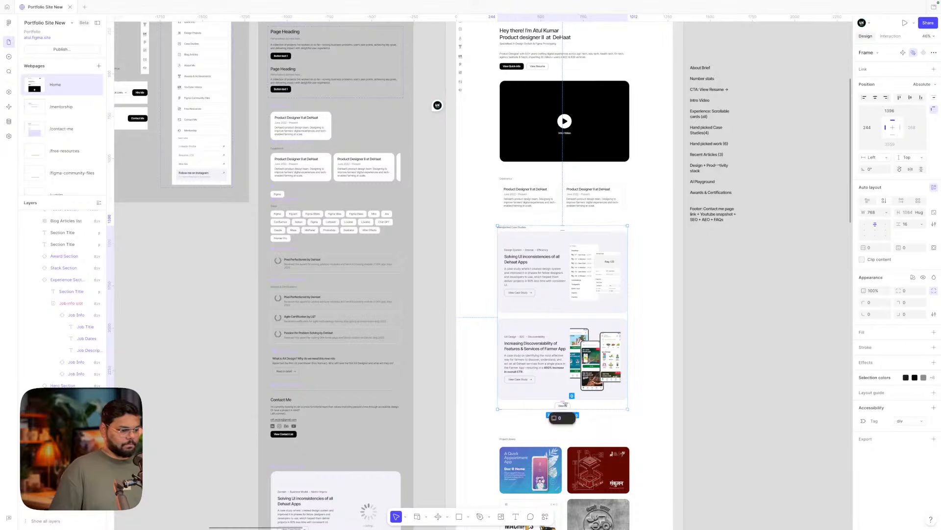
{"action": "double_click", "coordinate": [565, 405]}
{"action": "scroll", "coordinate": [564, 405], "scroll_direction": "up", "scroll_amount": 5}
{"action": "key", "text": "Delete"}
{"action": "scroll", "coordinate": [566, 405], "scroll_direction": "down", "scroll_amount": 3}
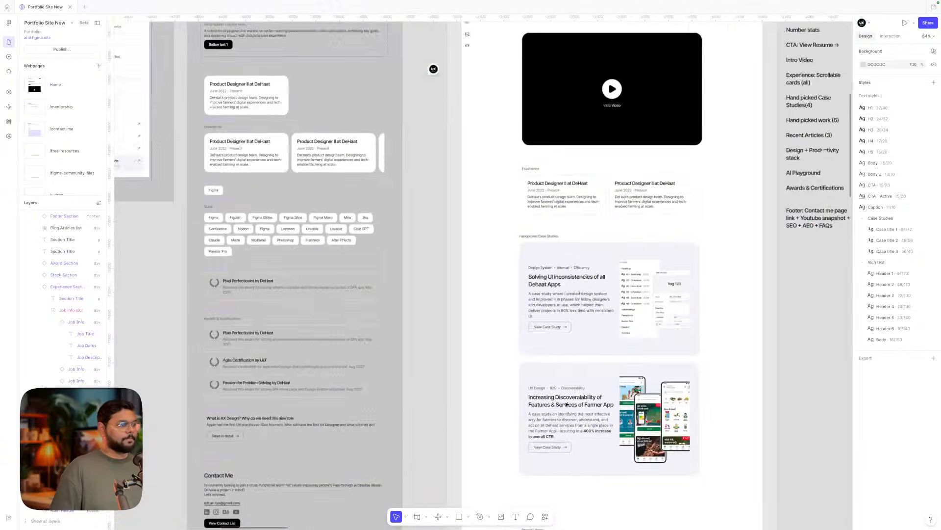
{"action": "scroll", "coordinate": [566, 404], "scroll_direction": "up", "scroll_amount": 6}
{"action": "scroll", "coordinate": [566, 405], "scroll_direction": "left", "scroll_amount": 10}
{"action": "scroll", "coordinate": [502, 279], "scroll_direction": "up", "scroll_amount": 5}
{"action": "scroll", "coordinate": [502, 280], "scroll_direction": "up", "scroll_amount": 2}
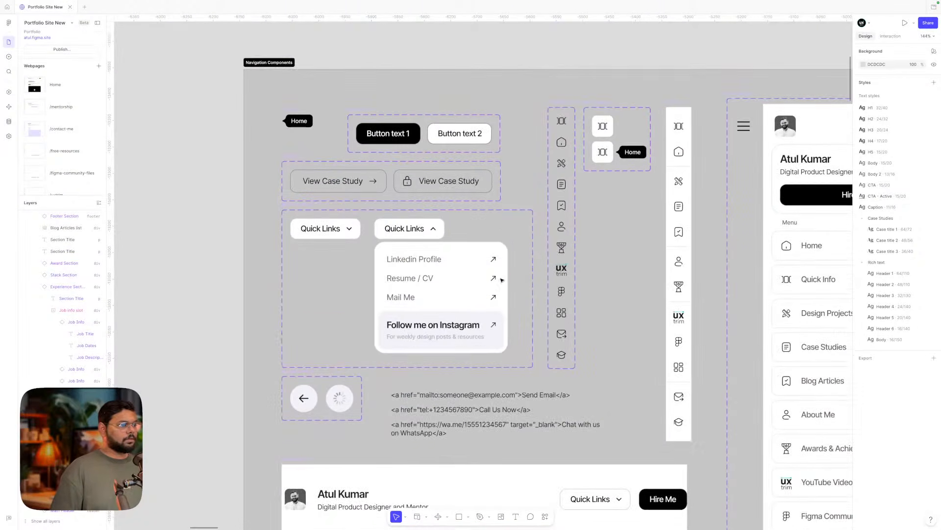
{"action": "scroll", "coordinate": [502, 280], "scroll_direction": "up", "scroll_amount": 2}
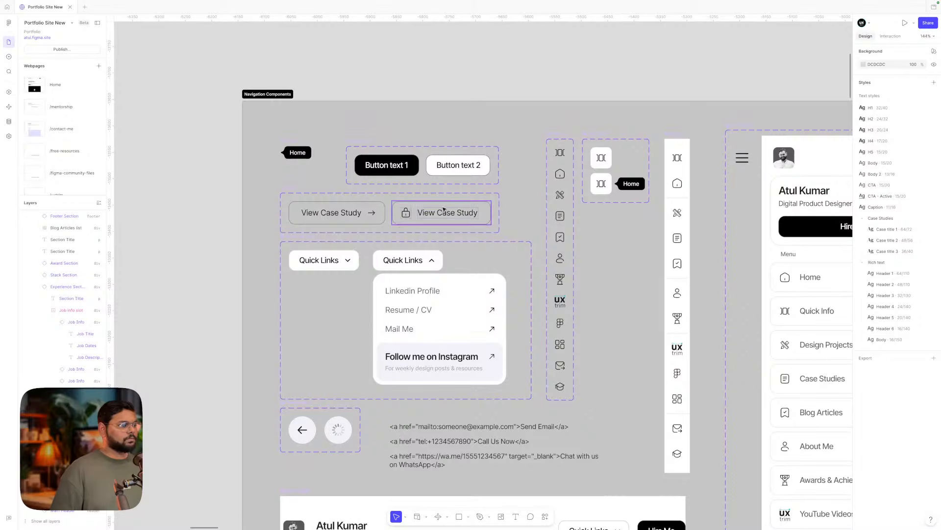
- Duplicate the Quick Links text above the buttons and retype it as 'View All'
{"action": "double_click", "coordinate": [437, 214]}
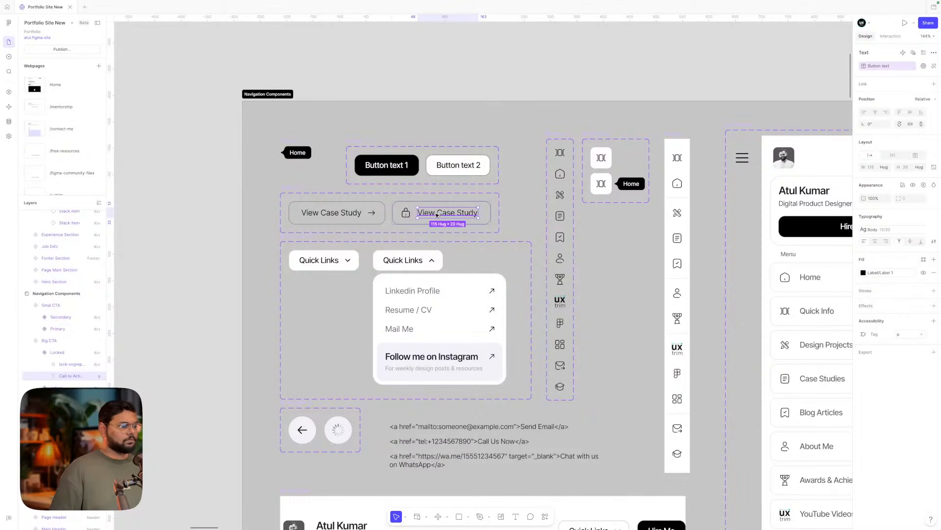
{"action": "double_click", "coordinate": [403, 260]}
{"action": "left_click_drag", "start_coordinate": [403, 259], "coordinate": [451, 135]}
{"action": "key", "text": "Return"}
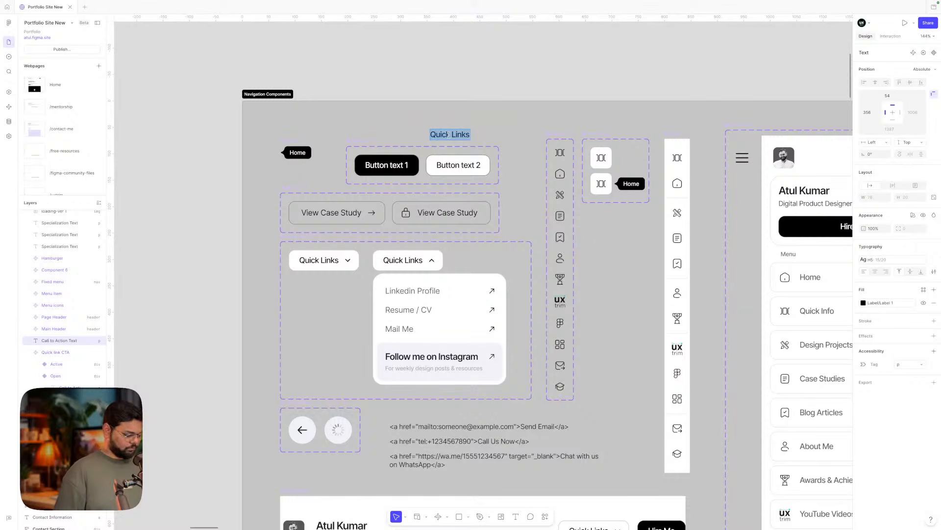
{"action": "type", "text": "View All"}
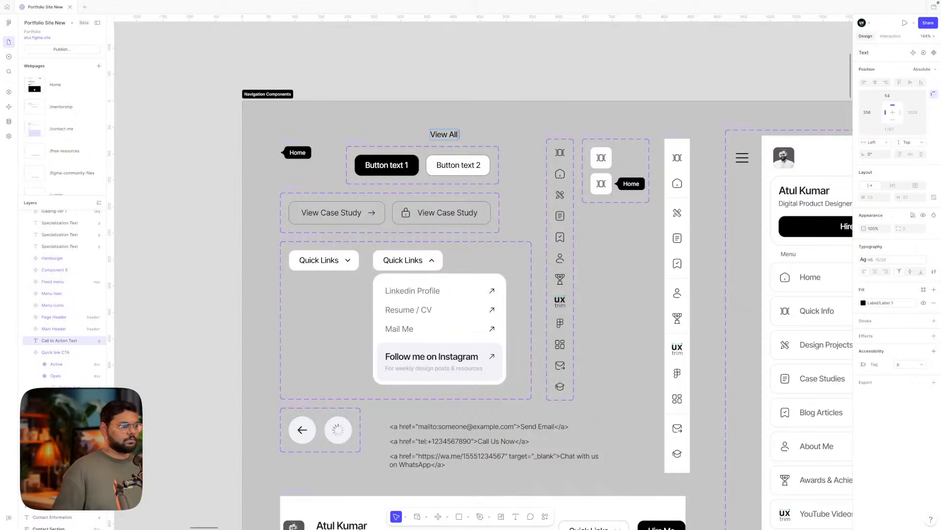
- Add a copy of the View Case Study arrow beside View All and wrap both in an auto-layout frame
{"action": "double_click", "coordinate": [361, 214]}
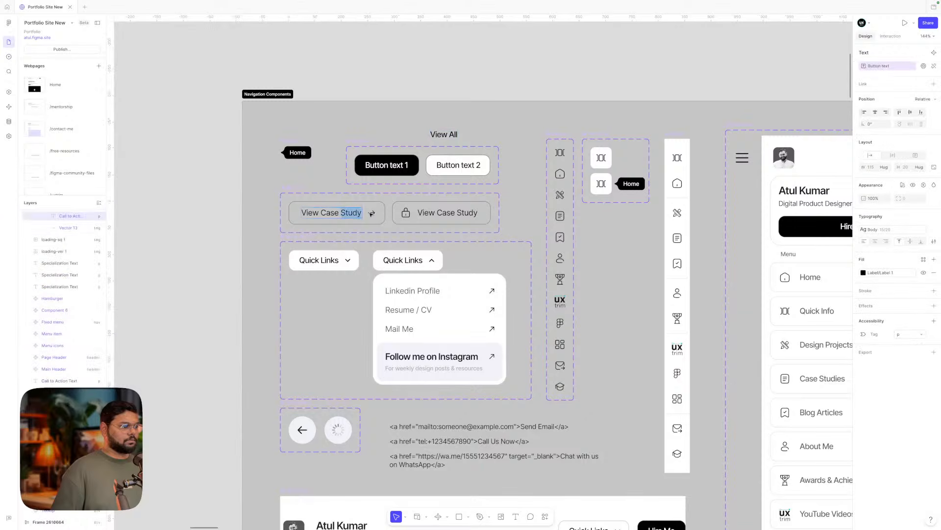
{"action": "key", "text": "Escape"}
{"action": "left_click", "coordinate": [371, 213]}
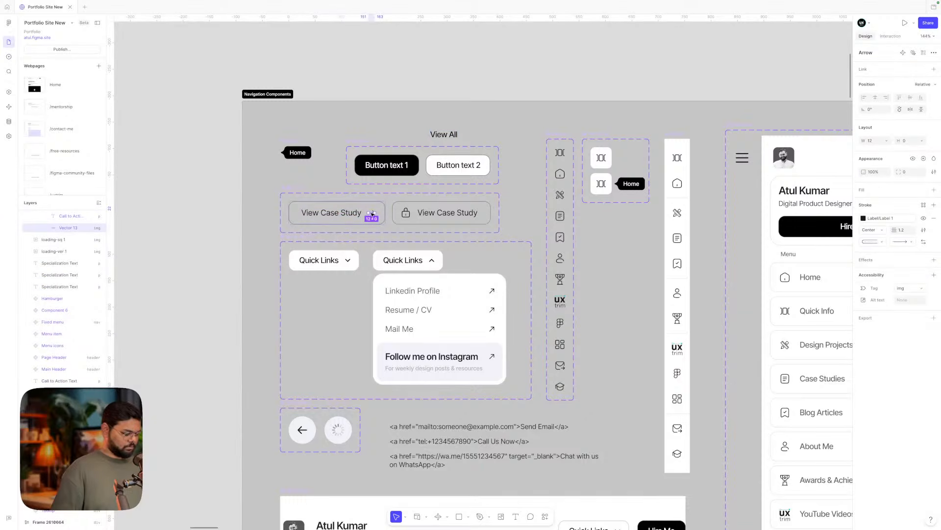
{"action": "scroll", "coordinate": [471, 122], "scroll_direction": "up", "scroll_amount": 5}
{"action": "left_click", "coordinate": [443, 170]}
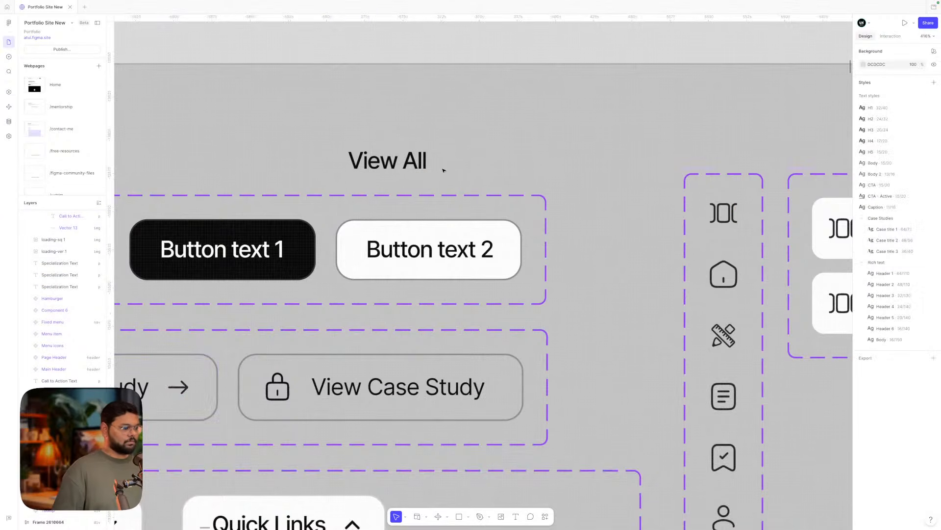
{"action": "key", "text": "ctrl+v"}
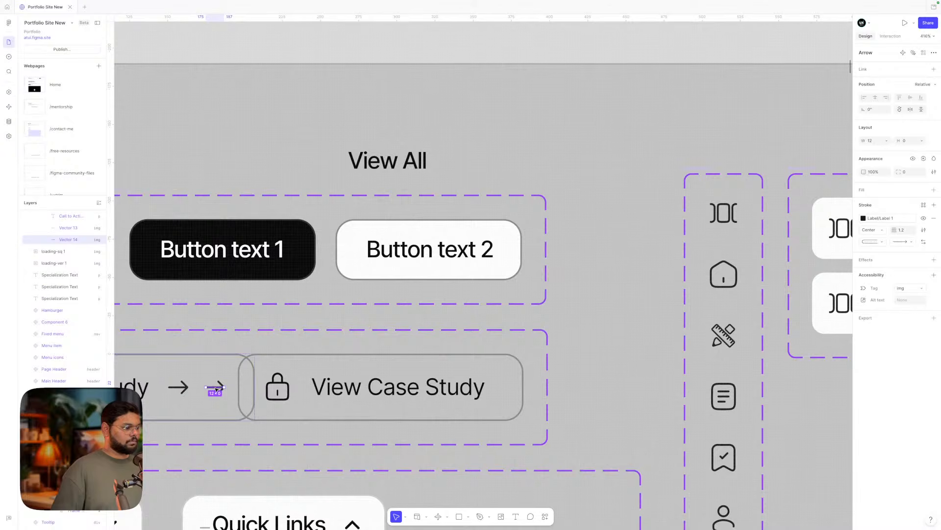
{"action": "left_click_drag", "start_coordinate": [216, 389], "coordinate": [450, 162]}
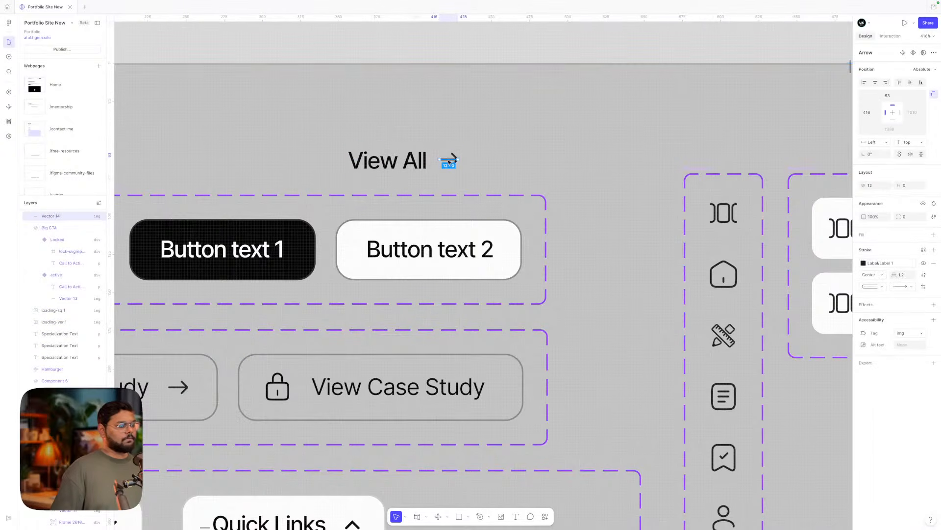
{"action": "left_click", "coordinate": [405, 163], "text": "shift"}
{"action": "key", "text": "shift+a"}
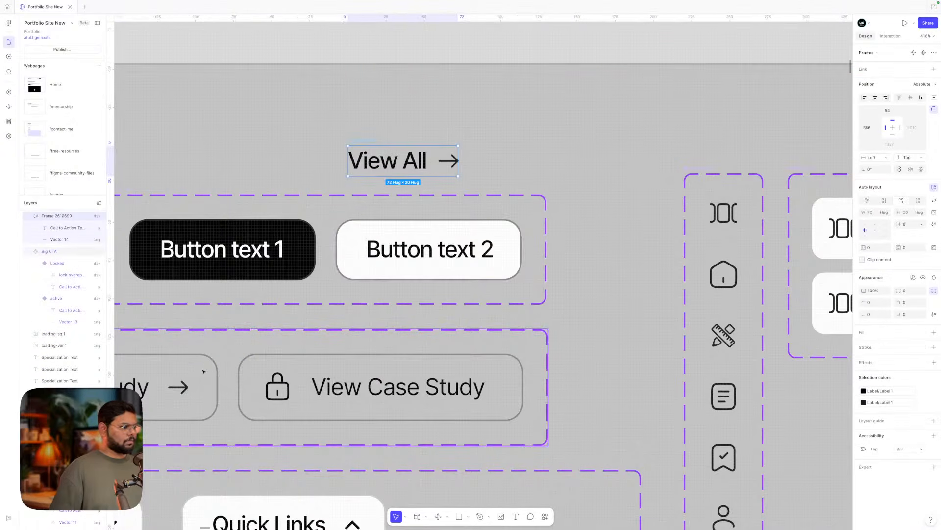
{"action": "left_click", "coordinate": [178, 387]}
{"action": "left_click", "coordinate": [177, 388]}
- Apply the View Case Study card's styling to the View All frame and remove its border
{"action": "key", "text": "Escape"}
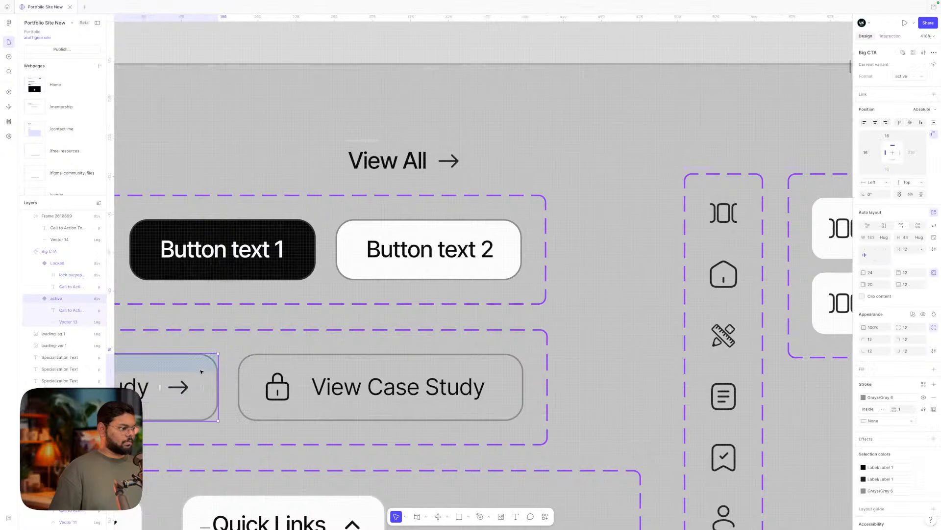
{"action": "key", "text": "ctrl+alt+c"}
{"action": "left_click", "coordinate": [371, 141]}
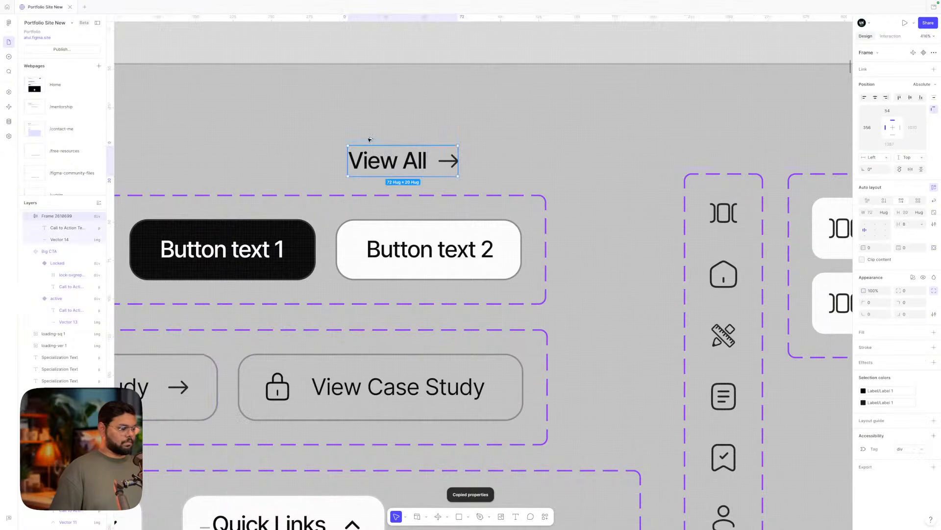
{"action": "key", "text": "ctrl+alt+v"}
{"action": "left_click_drag", "start_coordinate": [367, 141], "coordinate": [361, 96]}
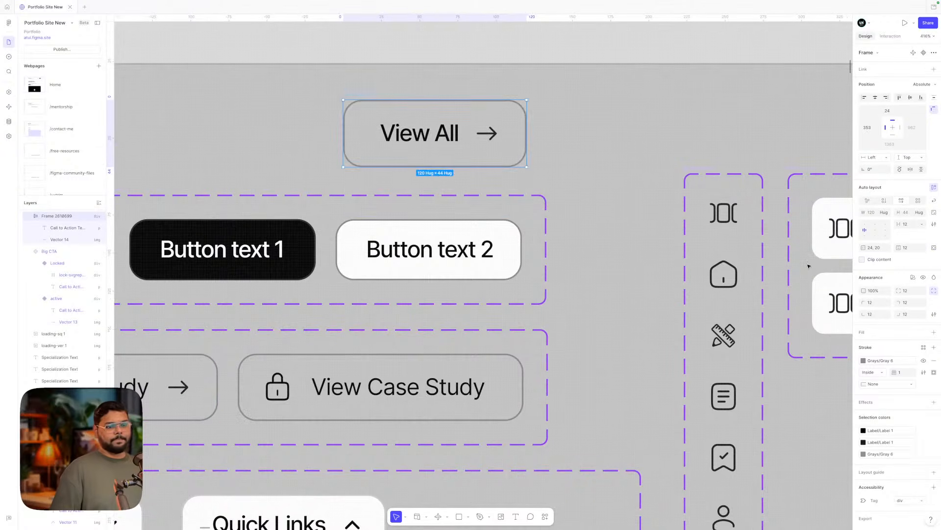
{"action": "left_click", "coordinate": [934, 361]}
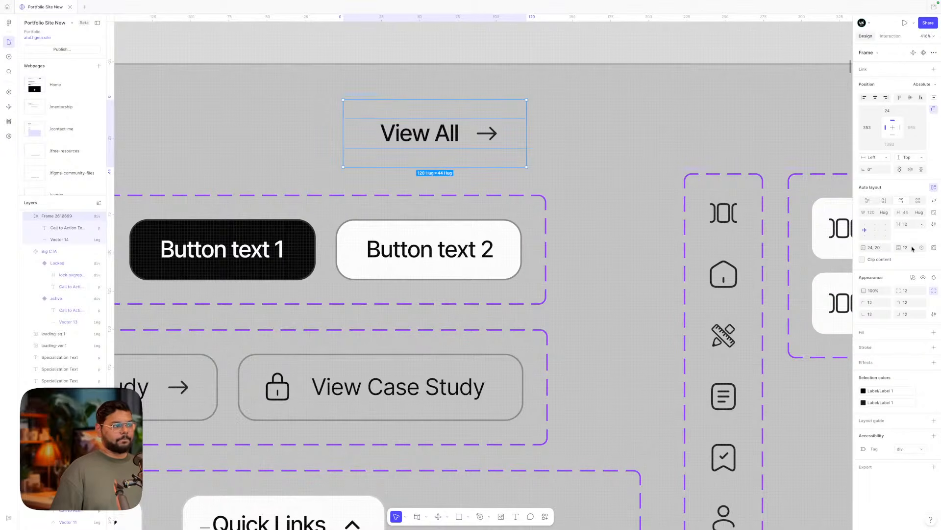
- Set vertical padding to 4, set per-side padding, and an 8 px label-to-arrow gap
{"action": "type", "text": "4"}
{"action": "key", "text": "Return"}
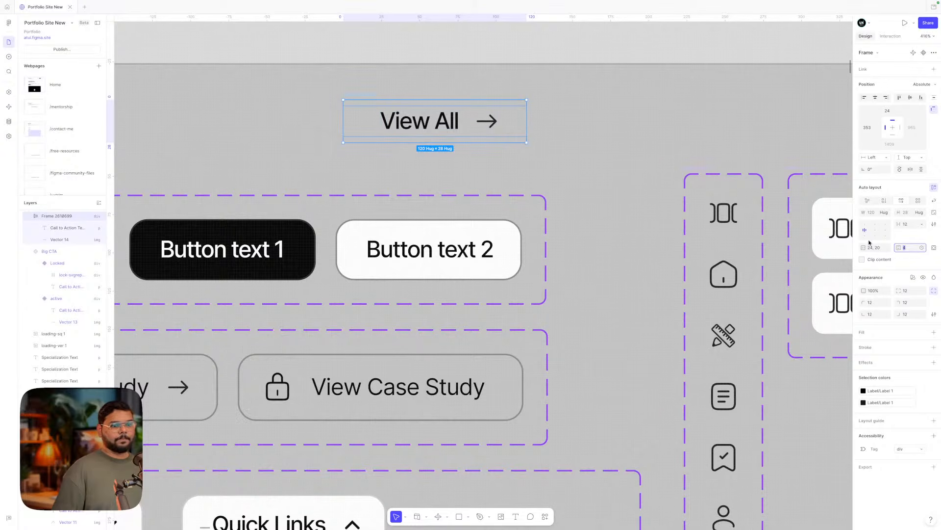
{"action": "left_click", "coordinate": [934, 247]}
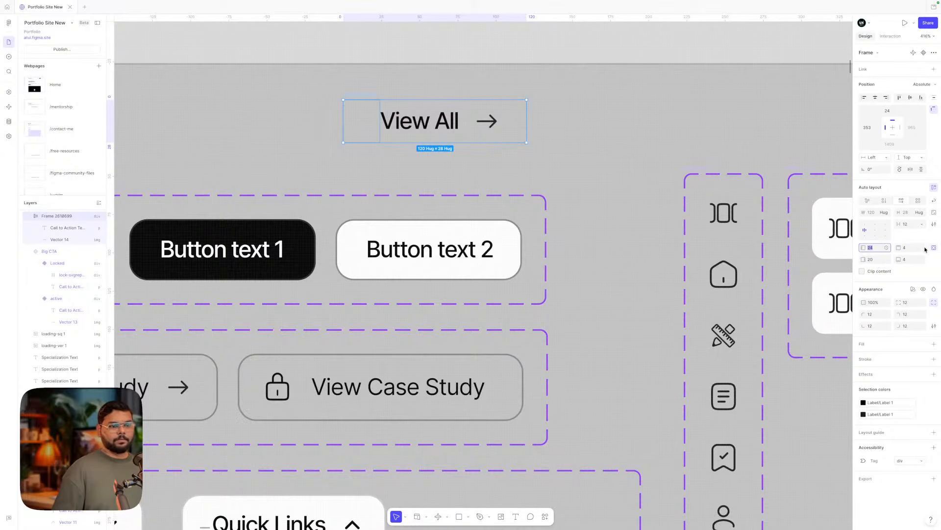
{"action": "left_click", "coordinate": [877, 261]}
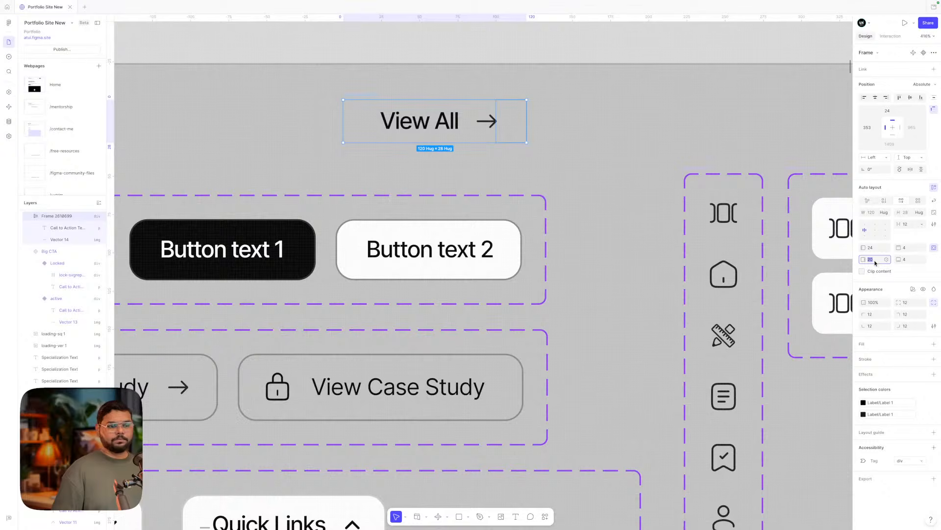
{"action": "type", "text": "12"}
{"action": "key", "text": "Return"}
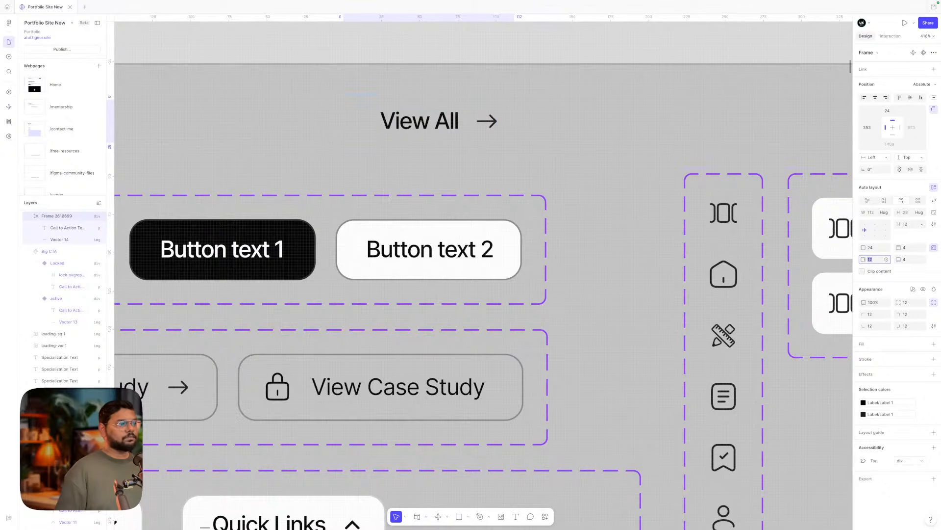
{"action": "left_click", "coordinate": [871, 248]}
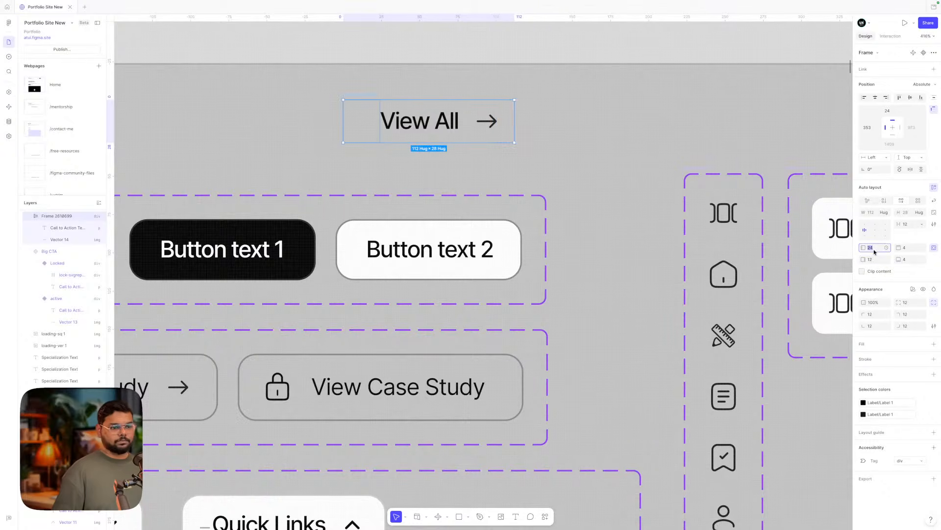
{"action": "type", "text": "16"}
{"action": "key", "text": "Return"}
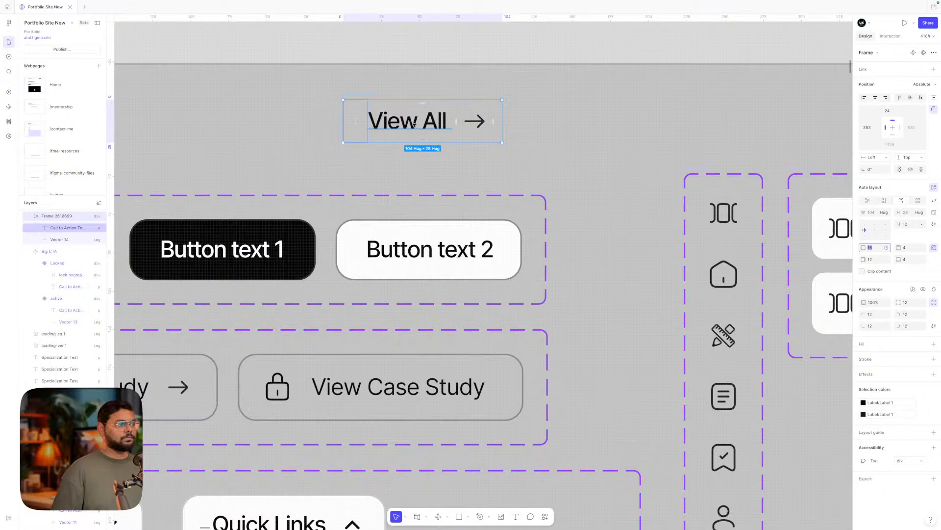
{"action": "left_click", "coordinate": [913, 224]}
{"action": "type", "text": "8"}
{"action": "key", "text": "Return"}
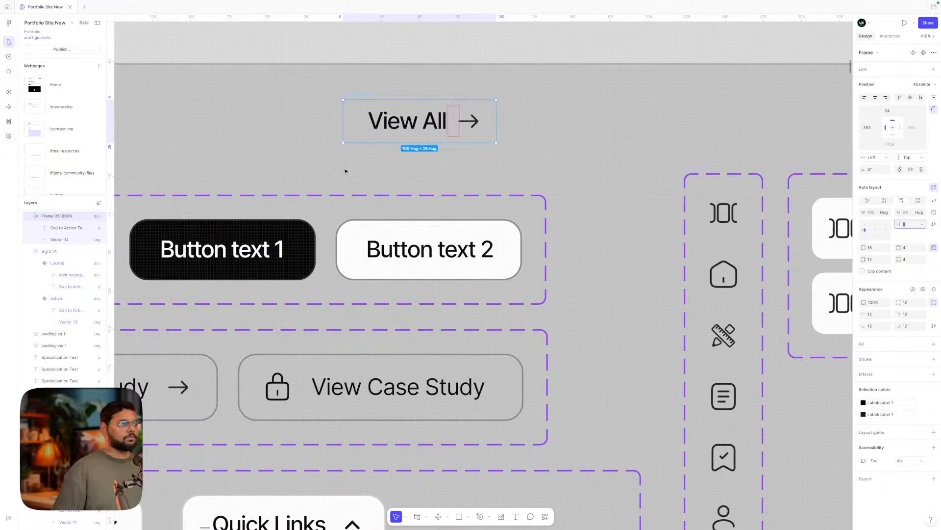
- Fine-tune side padding to left 12 and right 8
{"action": "left_click", "coordinate": [876, 249]}
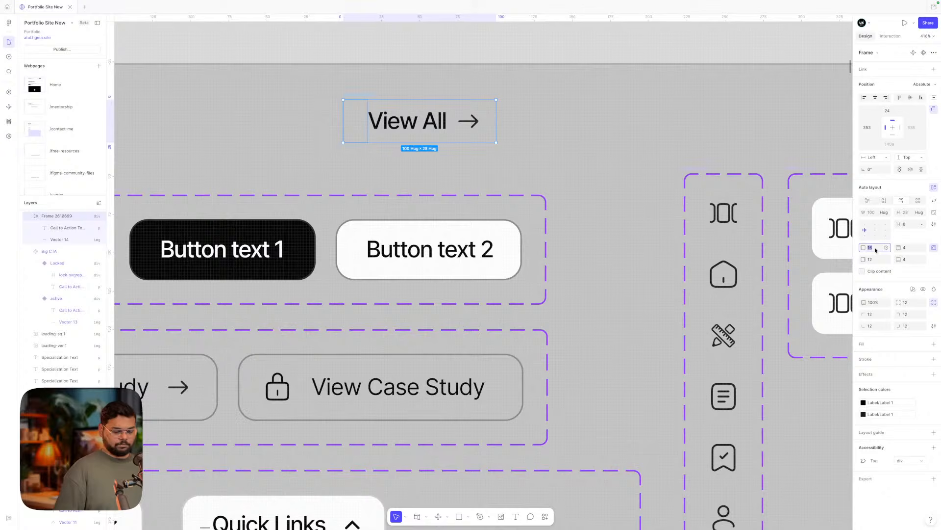
{"action": "type", "text": "8"}
{"action": "key", "text": "Return"}
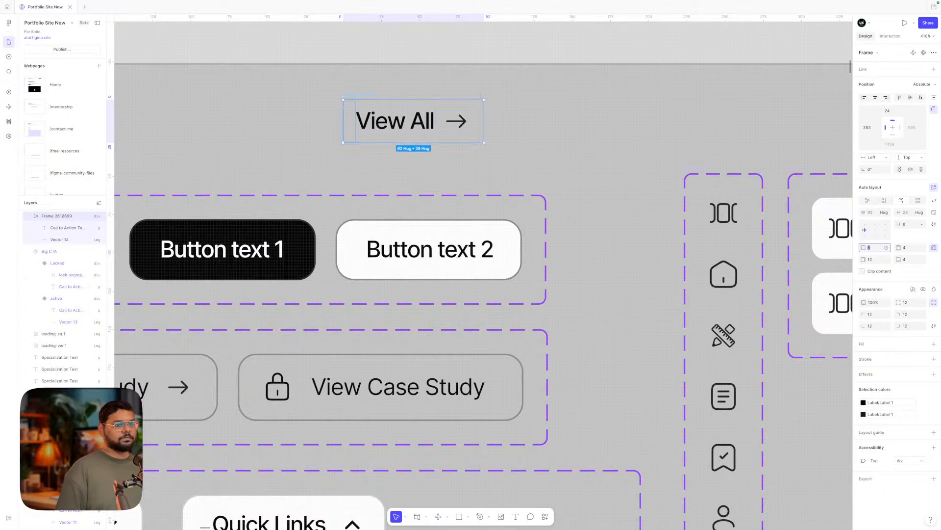
{"action": "key", "text": "Up"}
{"action": "key", "text": "Up"}
{"action": "key", "text": "Up"}
{"action": "key", "text": "Up"}
{"action": "left_click", "coordinate": [875, 258]}
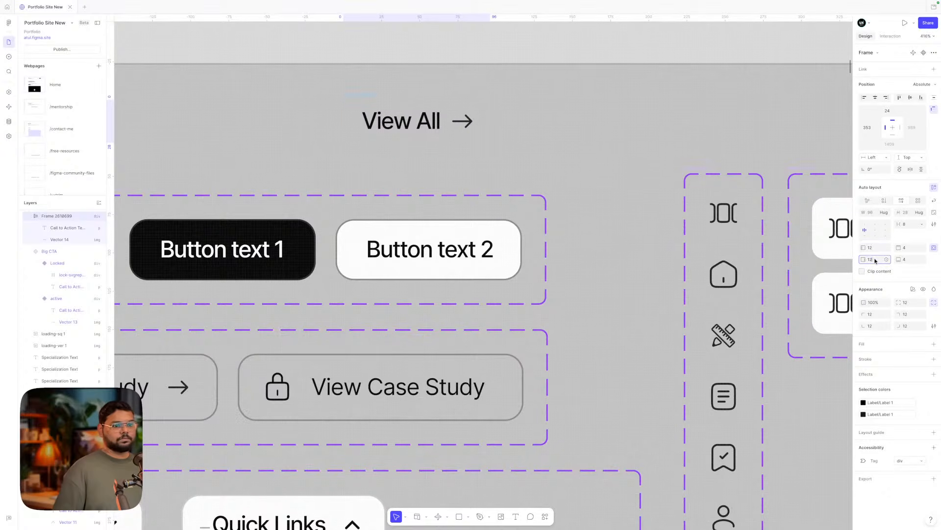
{"action": "key", "text": "Down"}
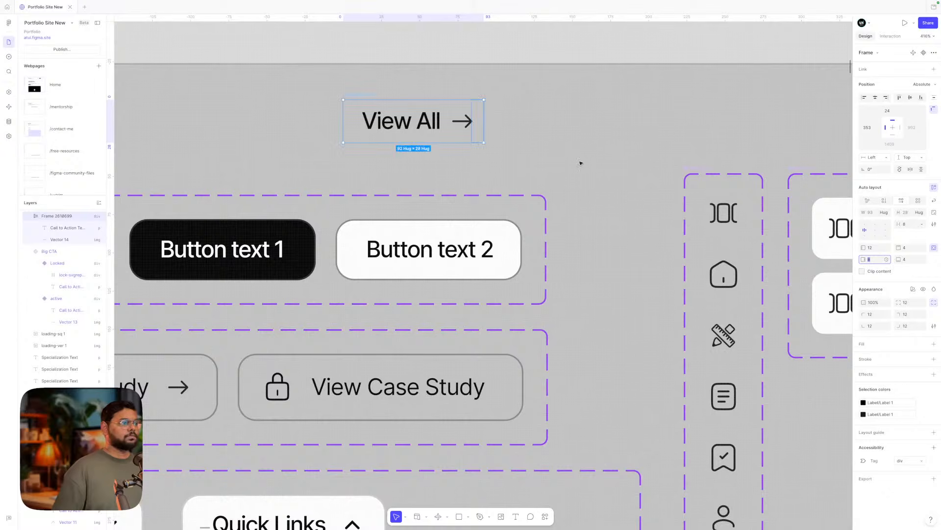
{"action": "left_click", "coordinate": [568, 156]}
- Reposition the View All link so it sits just above the case-study buttons
{"action": "left_click_drag", "start_coordinate": [363, 95], "coordinate": [412, 110]}
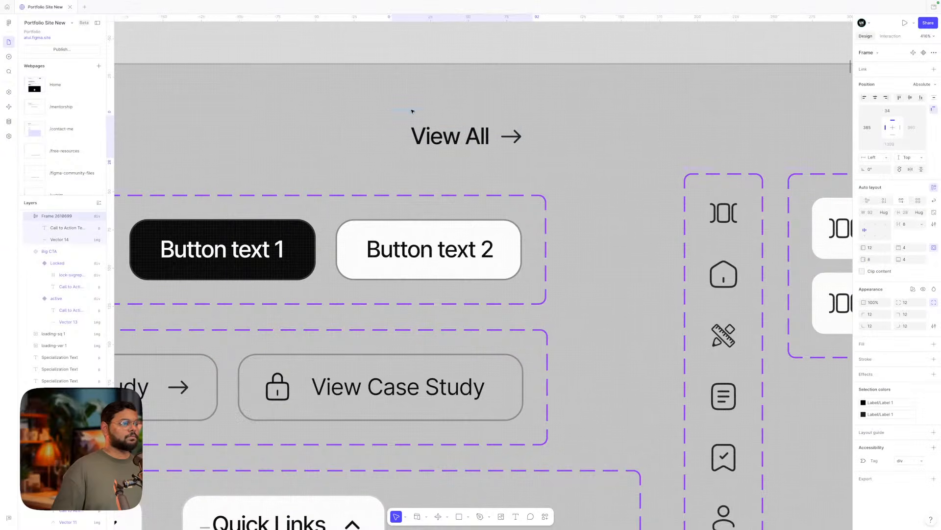
{"action": "scroll", "coordinate": [412, 111], "scroll_direction": "down", "scroll_amount": 5}
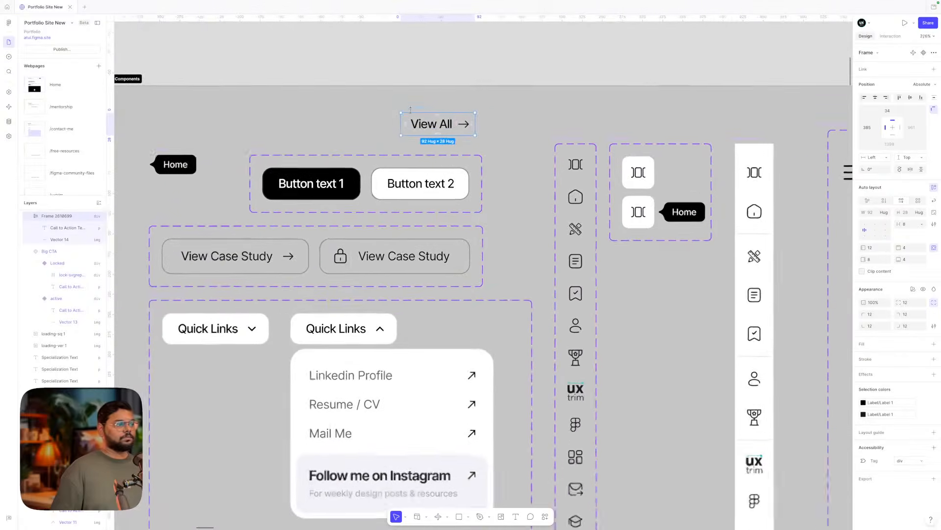
{"action": "left_click", "coordinate": [506, 120]}
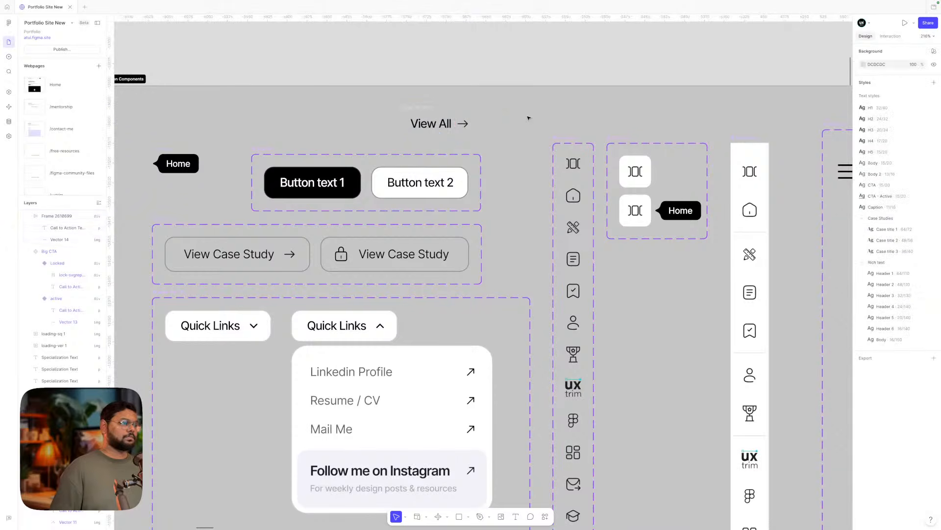
{"action": "left_click_drag", "start_coordinate": [420, 112], "coordinate": [377, 116]}
{"action": "scroll", "coordinate": [377, 116], "scroll_direction": "left", "scroll_amount": 2}
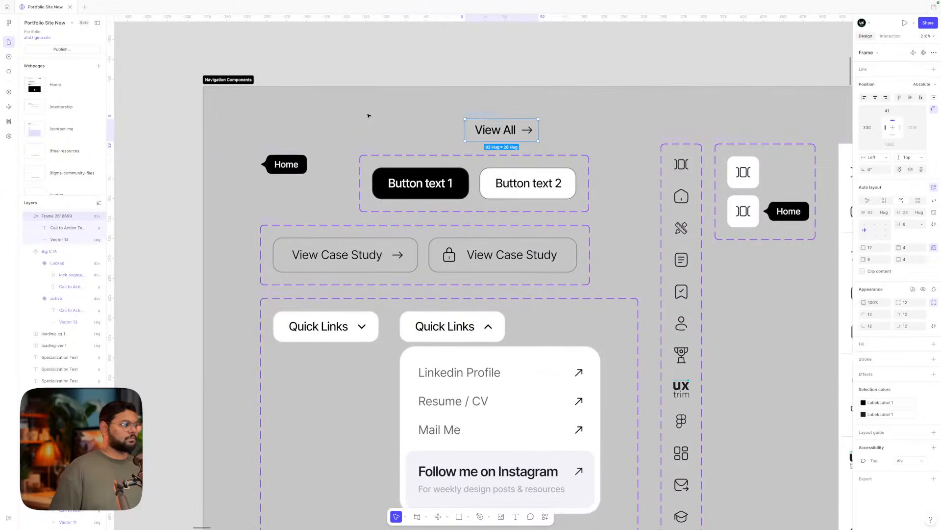
{"action": "left_click_drag", "start_coordinate": [269, 153], "coordinate": [270, 153]}
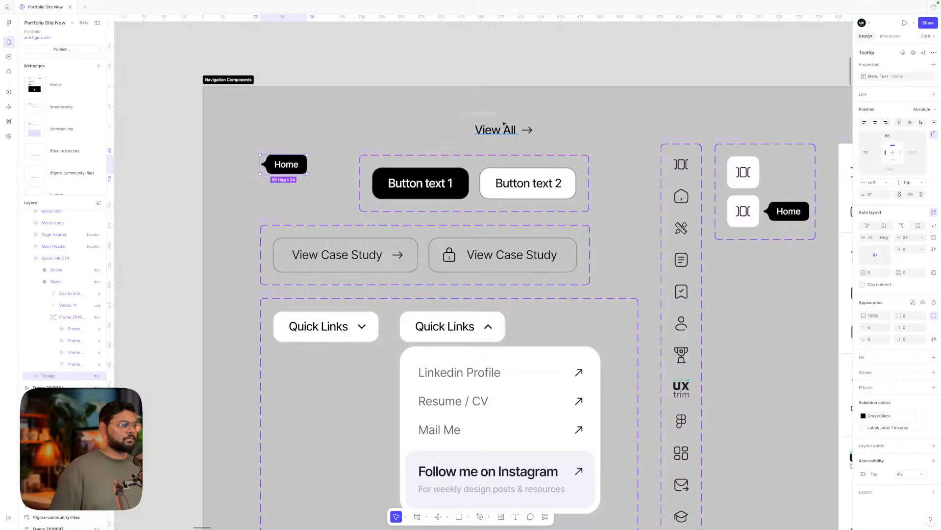
{"action": "left_click_drag", "start_coordinate": [503, 122], "coordinate": [287, 195]}
{"action": "scroll", "coordinate": [304, 238], "scroll_direction": "up", "scroll_amount": 5}
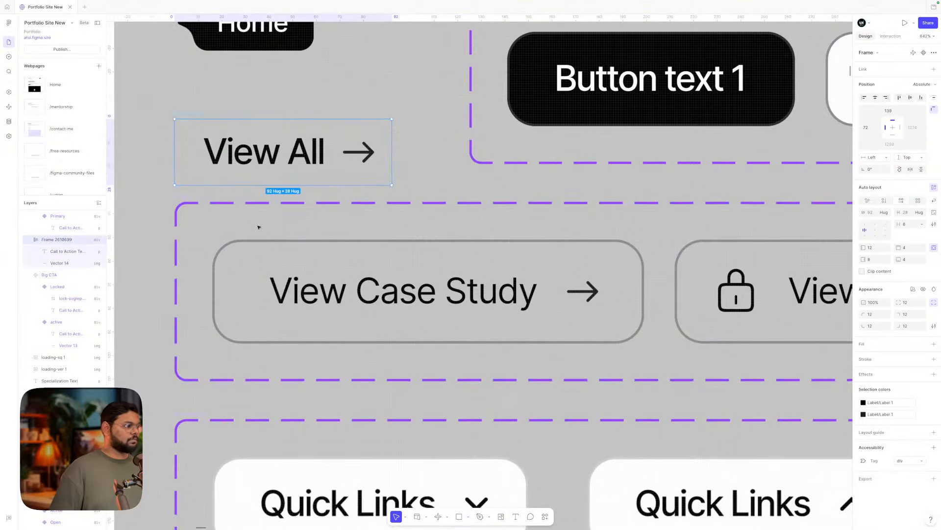
- Name the View All frame 'Floating CTA' and auto-rename the layers inside it
{"action": "left_click", "coordinate": [192, 197]}
{"action": "left_click", "coordinate": [192, 120]}
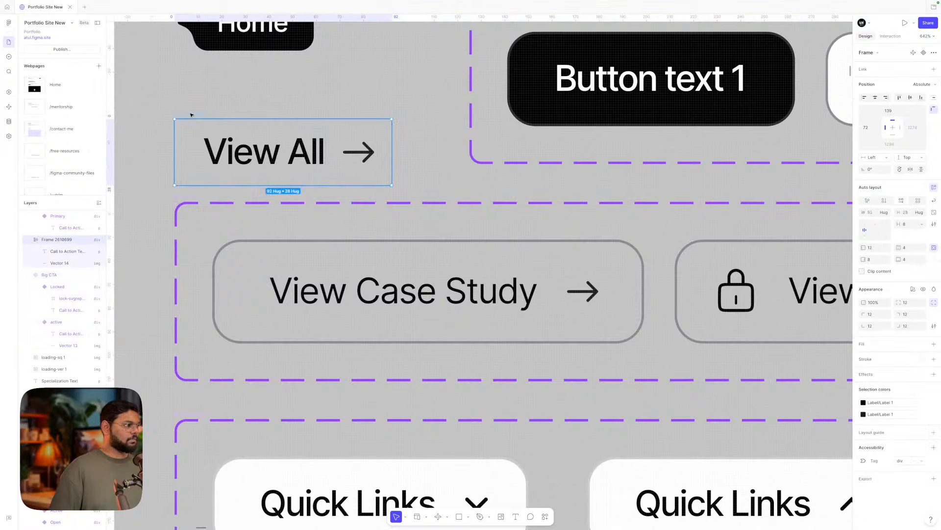
{"action": "type", "text": "Flo"}
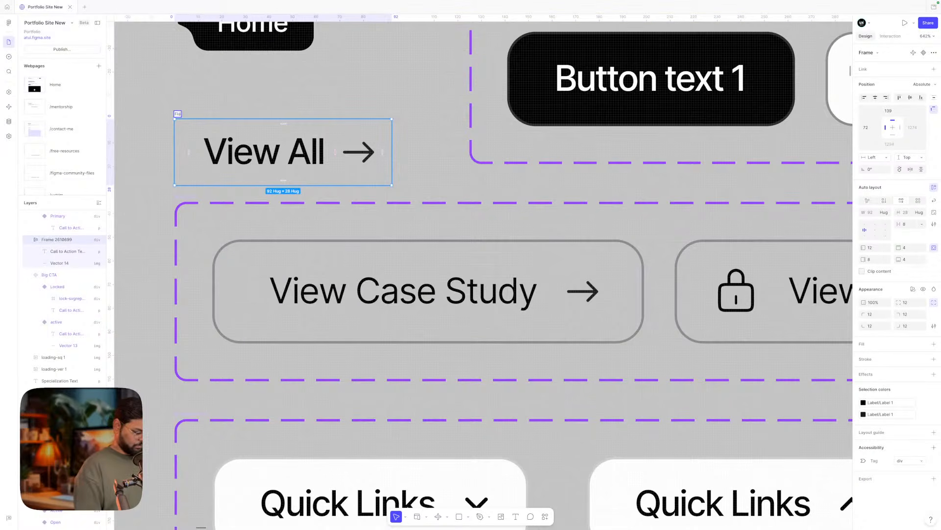
{"action": "type", "text": "ating CTA"}
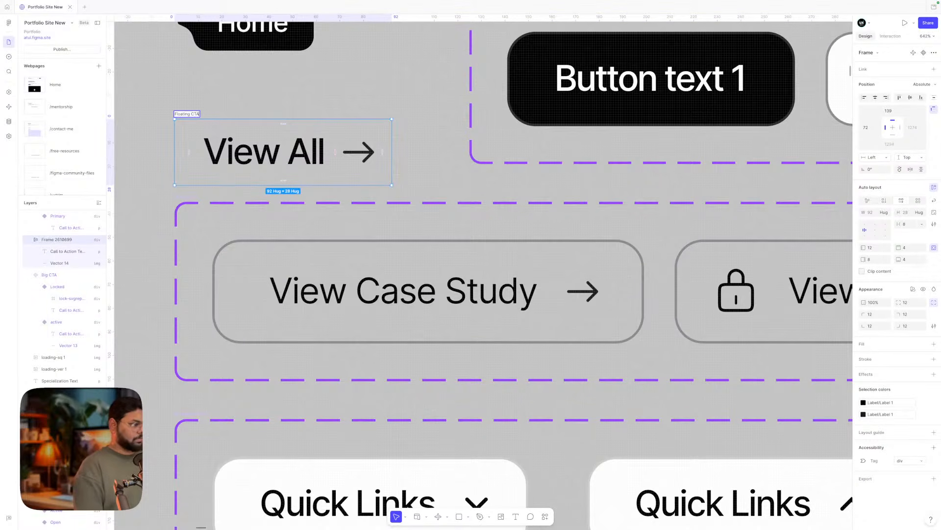
{"action": "left_click", "coordinate": [193, 110]}
{"action": "left_click", "coordinate": [188, 116]}
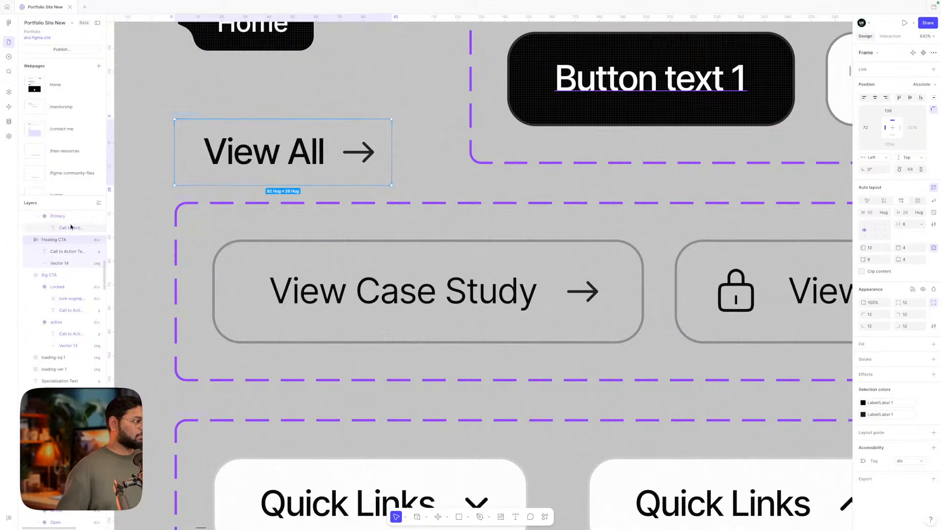
{"action": "right_click", "coordinate": [56, 239]}
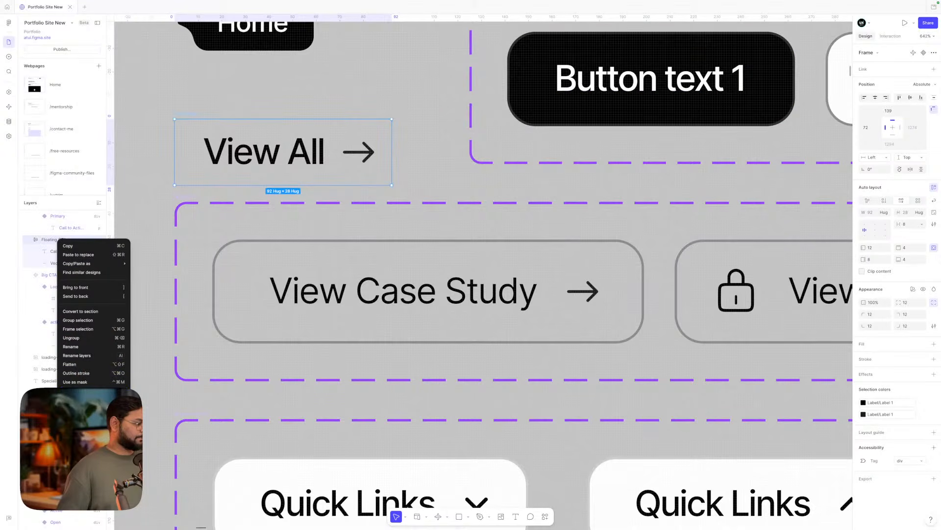
{"action": "left_click", "coordinate": [93, 354]}
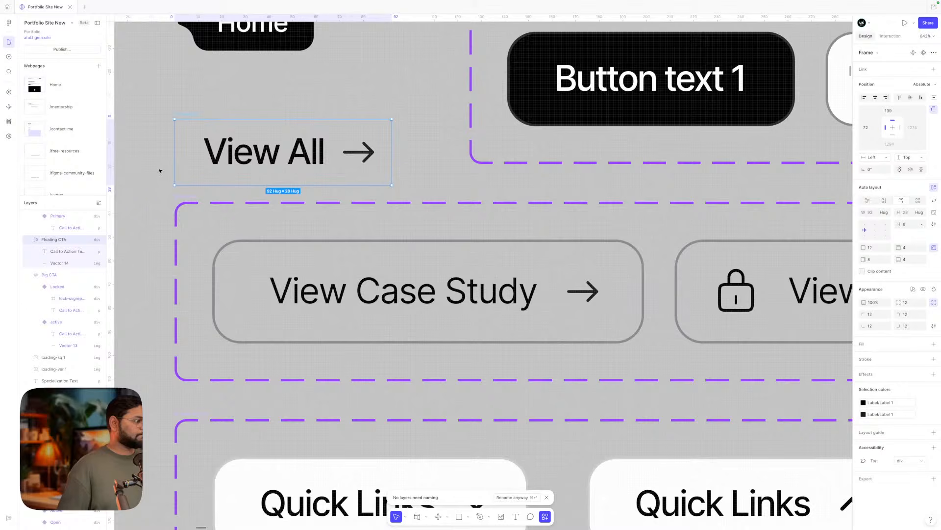
- Rename the arrow layer to 'Arrow right' and give it alt text 'arrow right'
{"action": "double_click", "coordinate": [64, 264]}
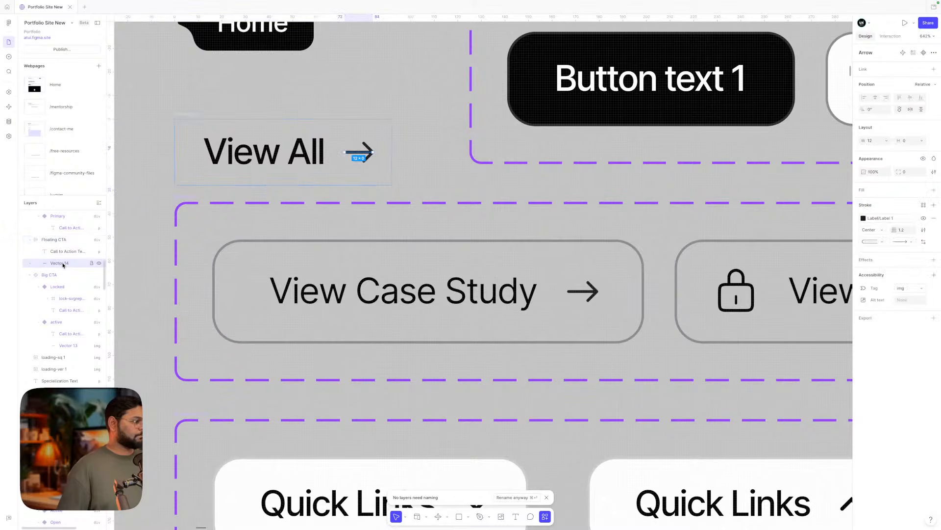
{"action": "type", "text": "Arro"}
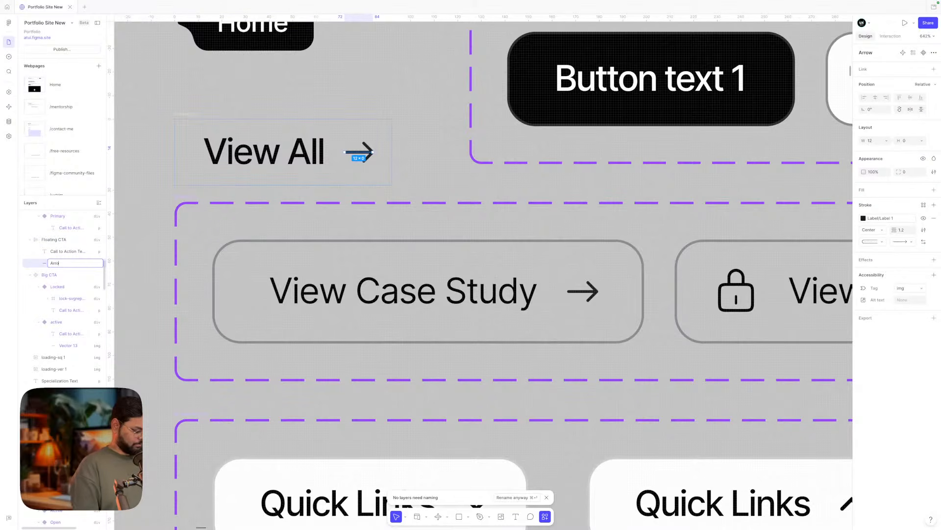
{"action": "type", "text": "w right"}
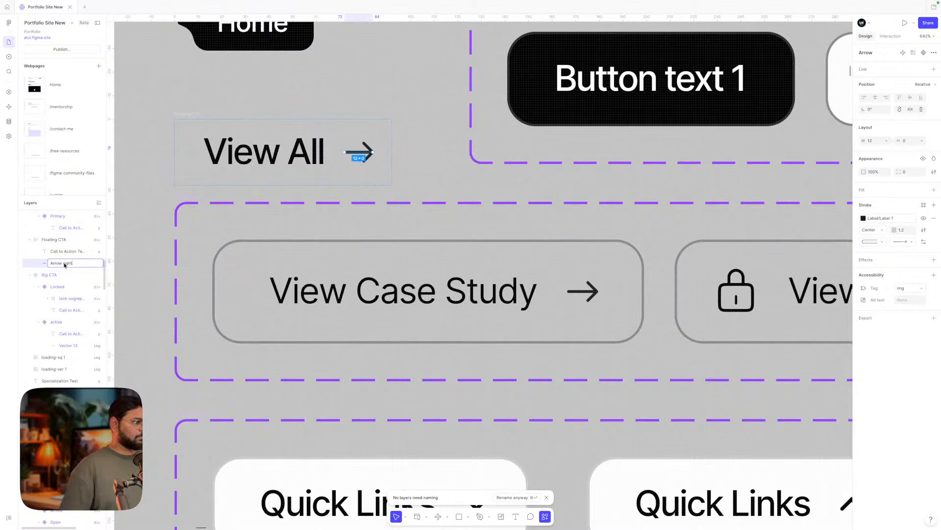
{"action": "key", "text": "Return"}
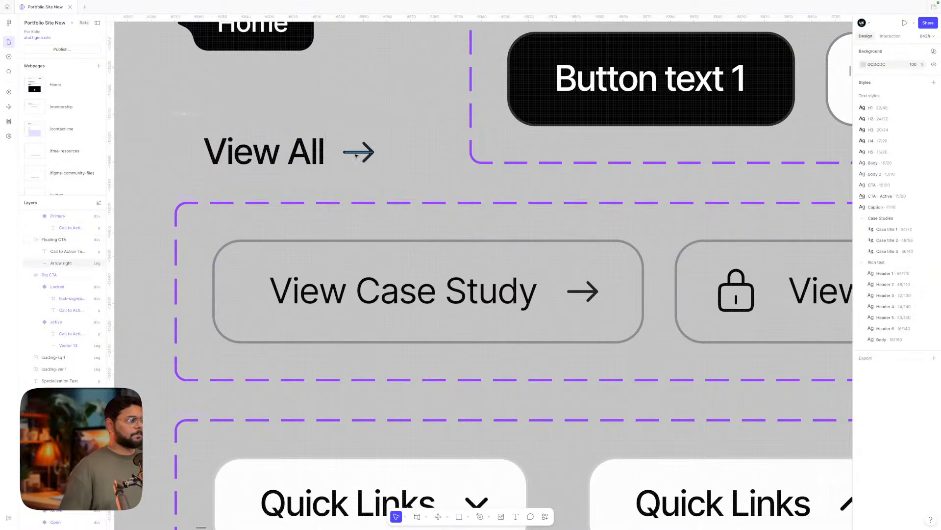
{"action": "left_click", "coordinate": [910, 300]}
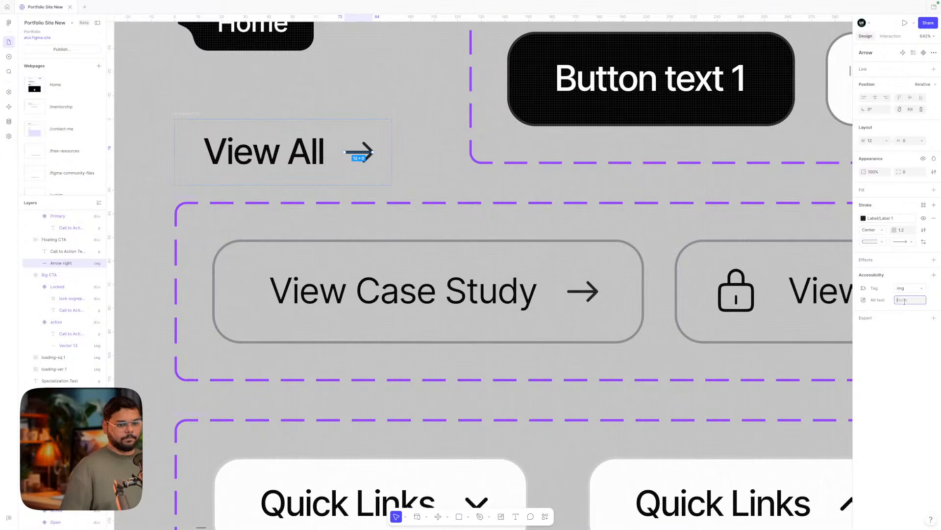
{"action": "type", "text": "arrow"}
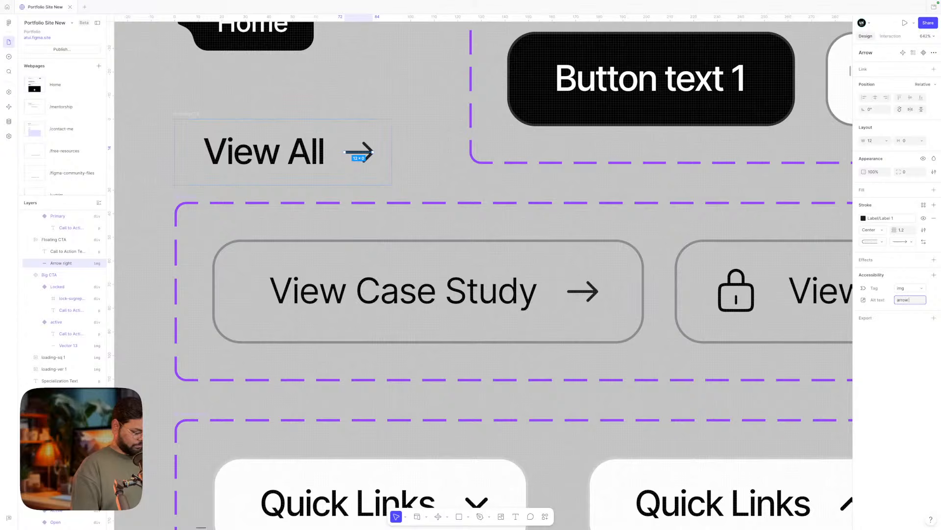
{"action": "type", "text": " right"}
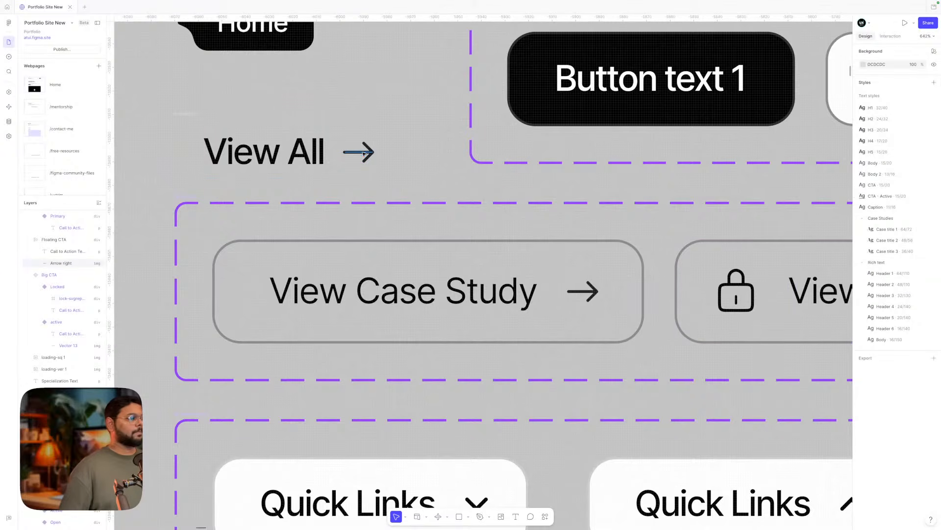
{"action": "scroll", "coordinate": [363, 152], "scroll_direction": "down", "scroll_amount": 5}
{"action": "left_click", "coordinate": [278, 132]}
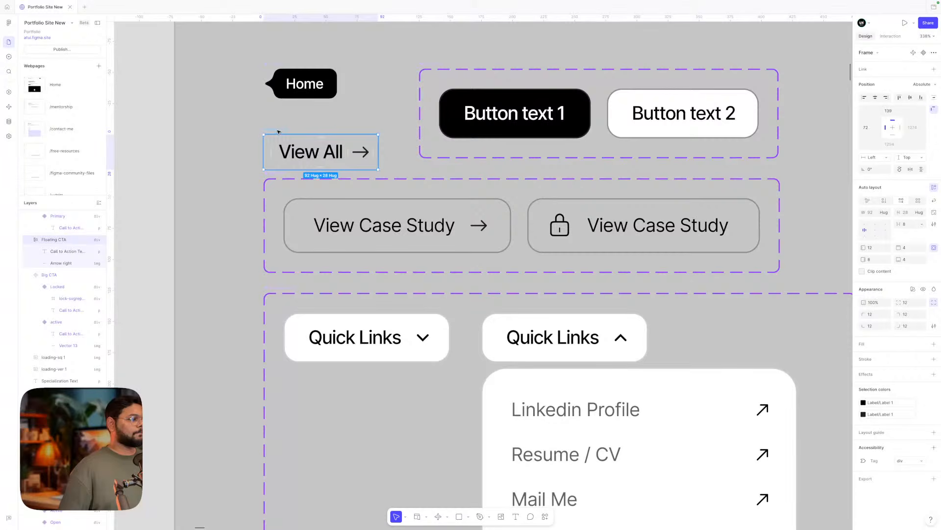
- Turn the Floating CTA View All link into a component
{"action": "left_click", "coordinate": [923, 54]}
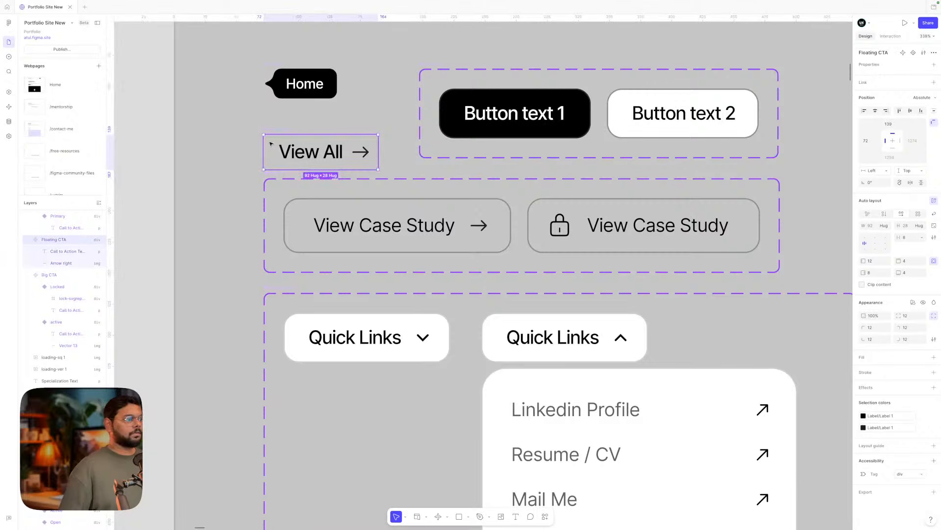
{"action": "left_click_drag", "start_coordinate": [310, 149], "coordinate": [453, 386]}
{"action": "scroll", "coordinate": [311, 132], "scroll_direction": "down", "scroll_amount": 10}
{"action": "scroll", "coordinate": [454, 386], "scroll_direction": "right", "scroll_amount": 4}
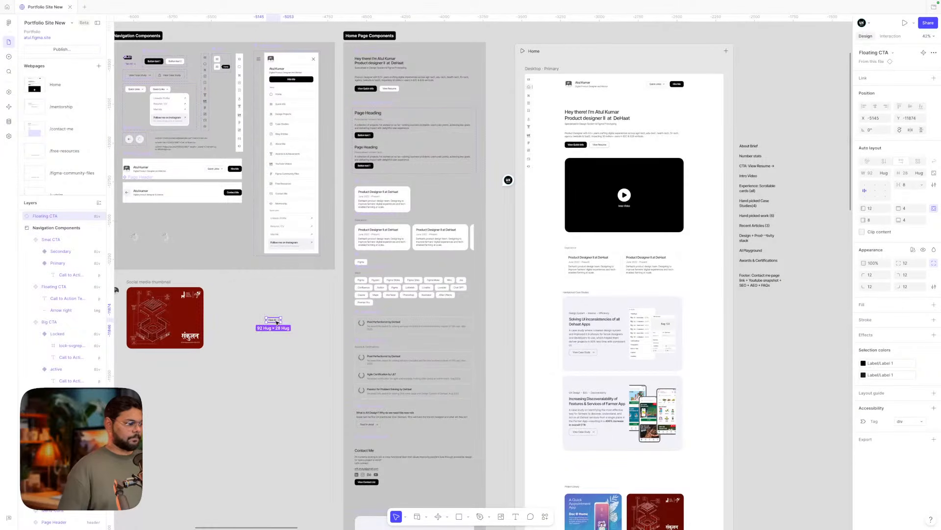
- Drop a View All copy into the Handpicked Case Studies section on the Home page
{"action": "left_click_drag", "start_coordinate": [278, 322], "coordinate": [693, 294]}
{"action": "scroll", "coordinate": [693, 294], "scroll_direction": "left", "scroll_amount": 1}
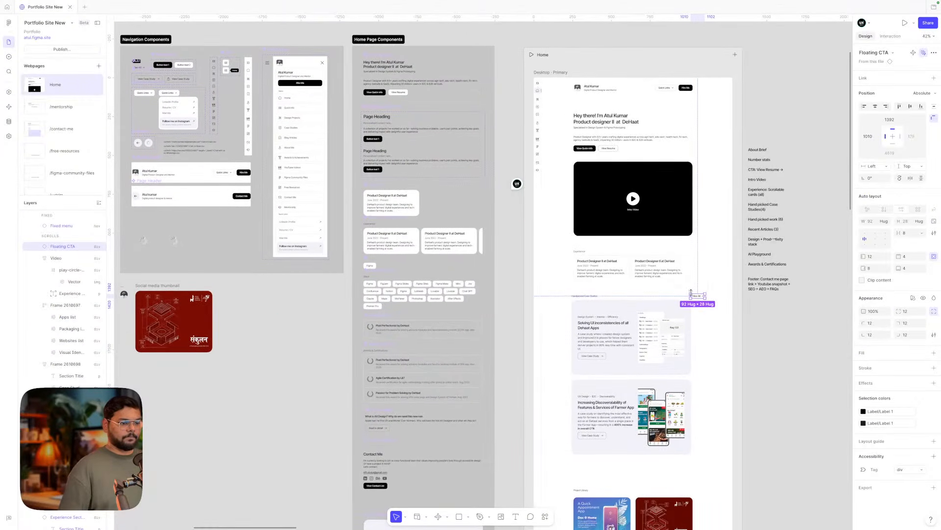
{"action": "scroll", "coordinate": [691, 293], "scroll_direction": "up", "scroll_amount": 2}
{"action": "scroll", "coordinate": [692, 291], "scroll_direction": "up", "scroll_amount": 3}
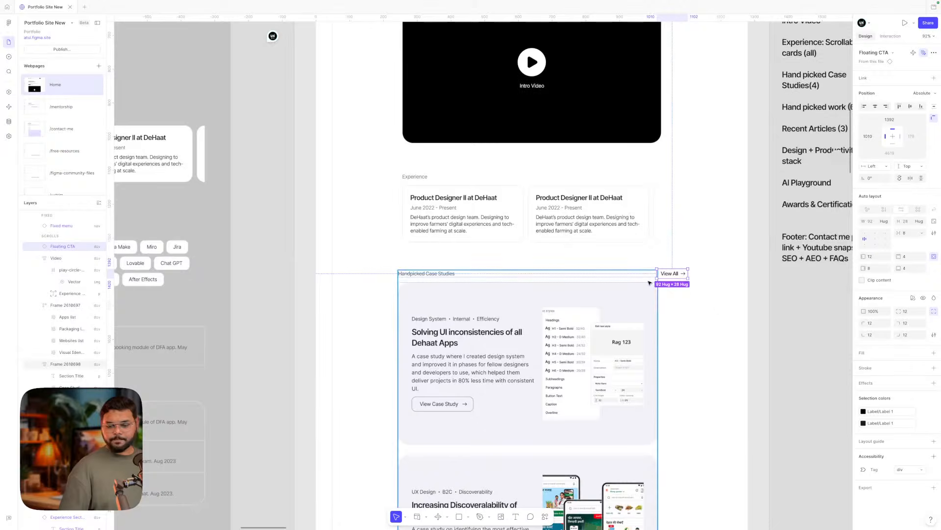
{"action": "scroll", "coordinate": [650, 283], "scroll_direction": "up", "scroll_amount": 2}
{"action": "scroll", "coordinate": [650, 283], "scroll_direction": "down", "scroll_amount": 1}
{"action": "scroll", "coordinate": [649, 283], "scroll_direction": "right", "scroll_amount": 1}
{"action": "left_click_drag", "start_coordinate": [610, 211], "coordinate": [263, 219]}
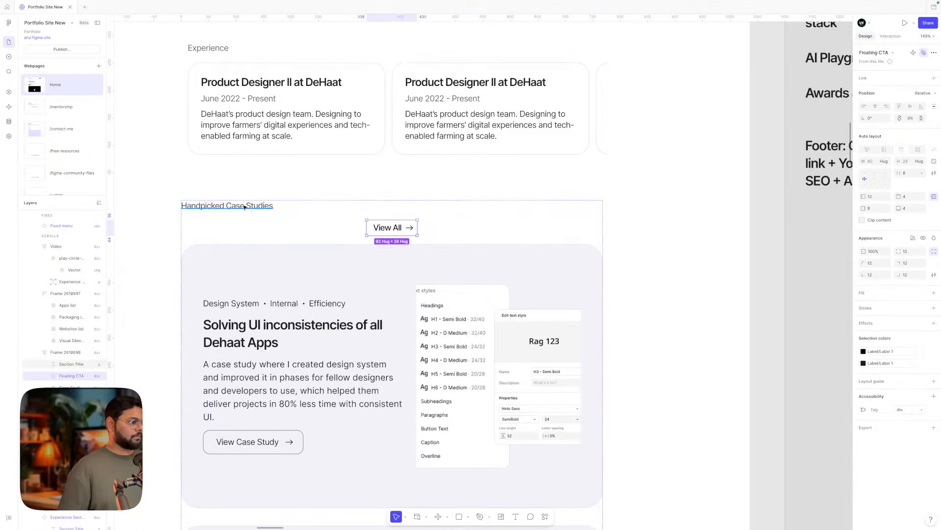
- Wrap the heading and View All in a horizontal auto-layout row with View All at the right edge
{"action": "left_click", "coordinate": [245, 206]}
{"action": "left_click", "coordinate": [376, 229], "text": "shift"}
{"action": "key", "text": "shift+a"}
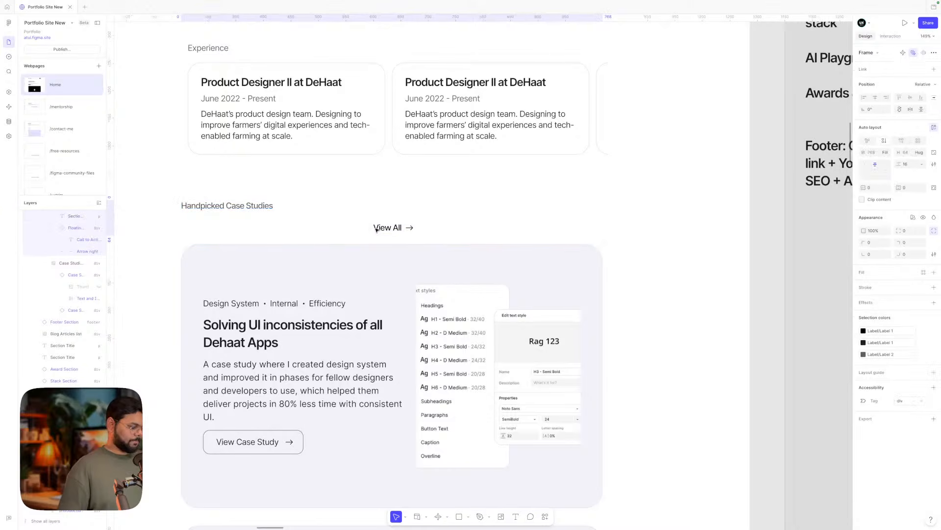
{"action": "left_click", "coordinate": [903, 142]}
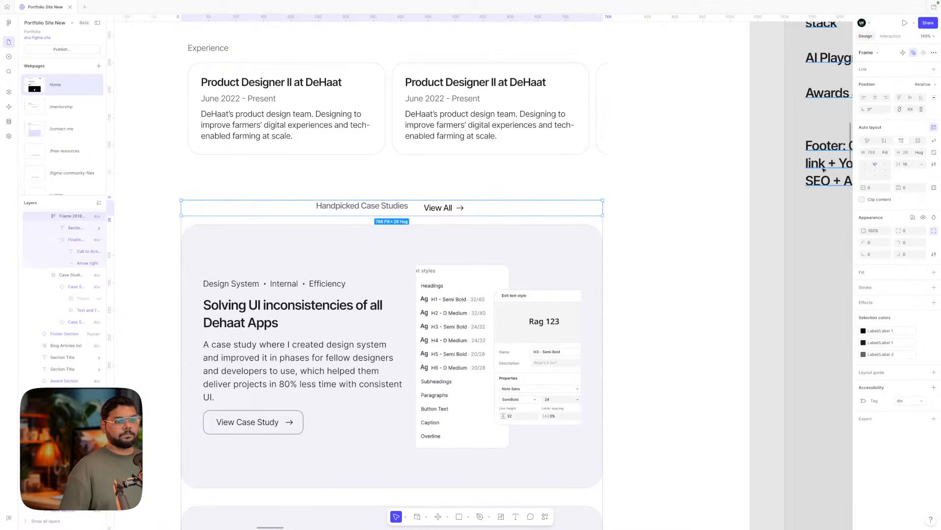
{"action": "left_click", "coordinate": [865, 171]}
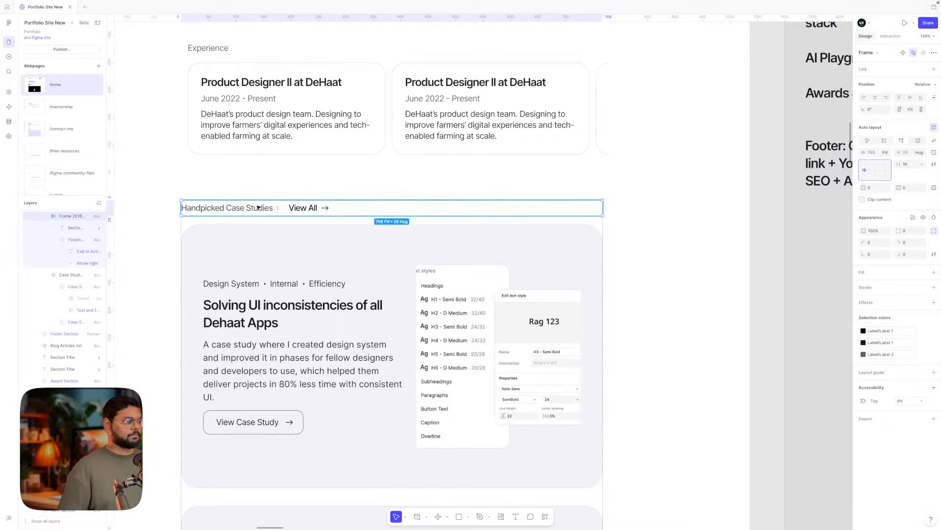
{"action": "left_click", "coordinate": [922, 164]}
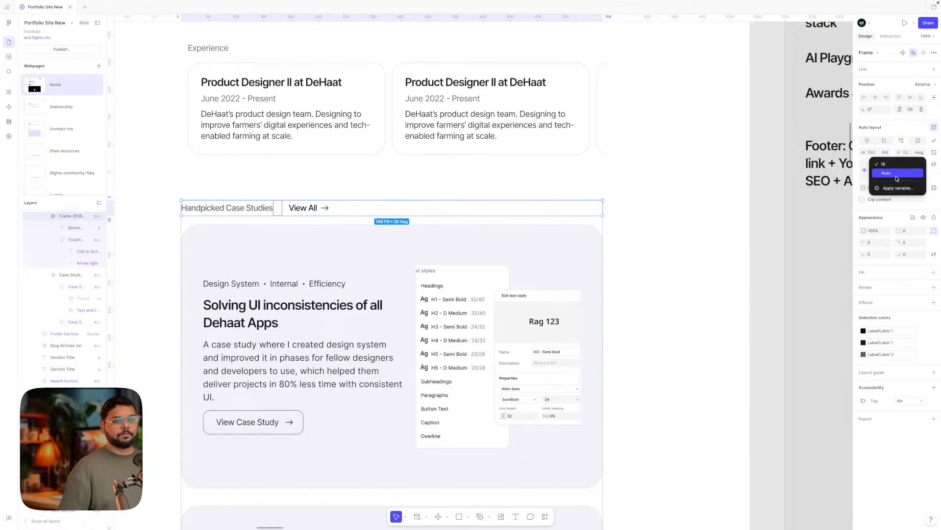
{"action": "left_click", "coordinate": [895, 178]}
{"action": "left_click", "coordinate": [671, 208]}
- Set the Handpicked Case Studies section's gap between cards to 8
{"action": "scroll", "coordinate": [670, 208], "scroll_direction": "down", "scroll_amount": 5}
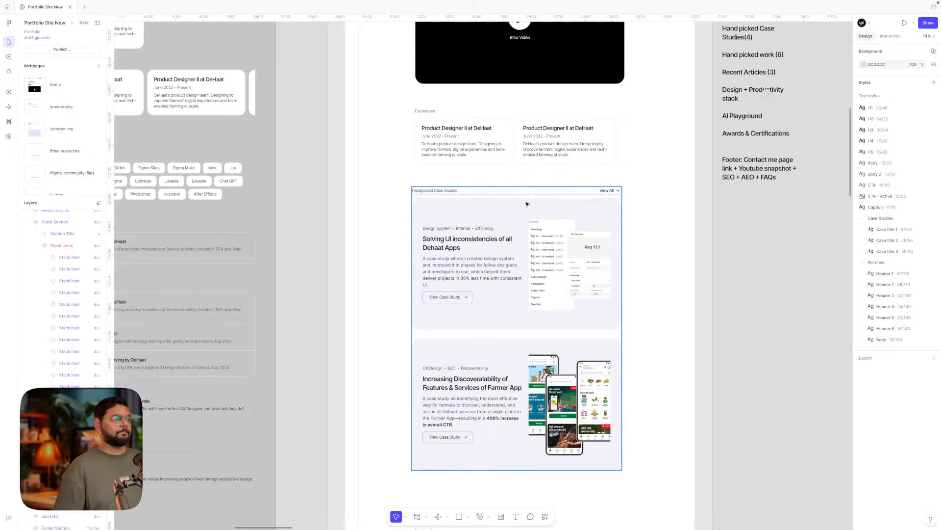
{"action": "left_click", "coordinate": [603, 208]}
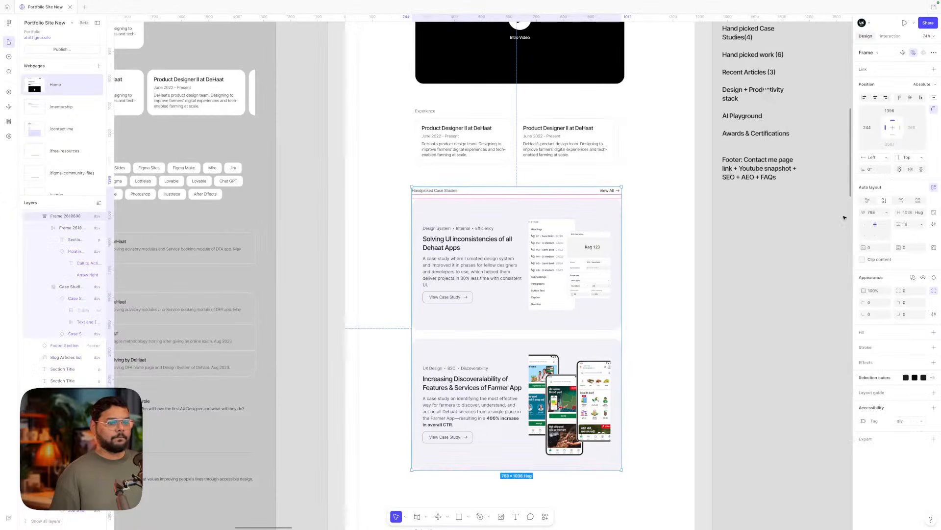
{"action": "left_click", "coordinate": [911, 224]}
{"action": "type", "text": "8"}
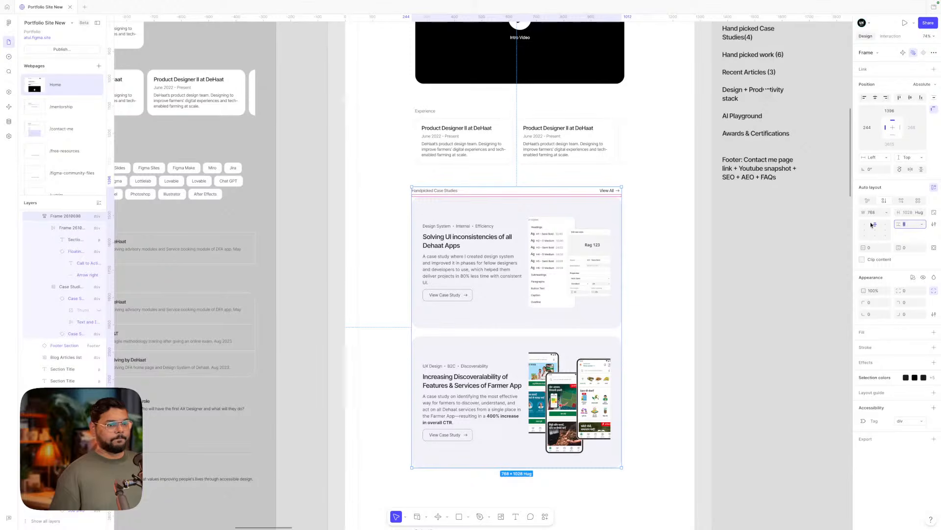
{"action": "key", "text": "Return"}
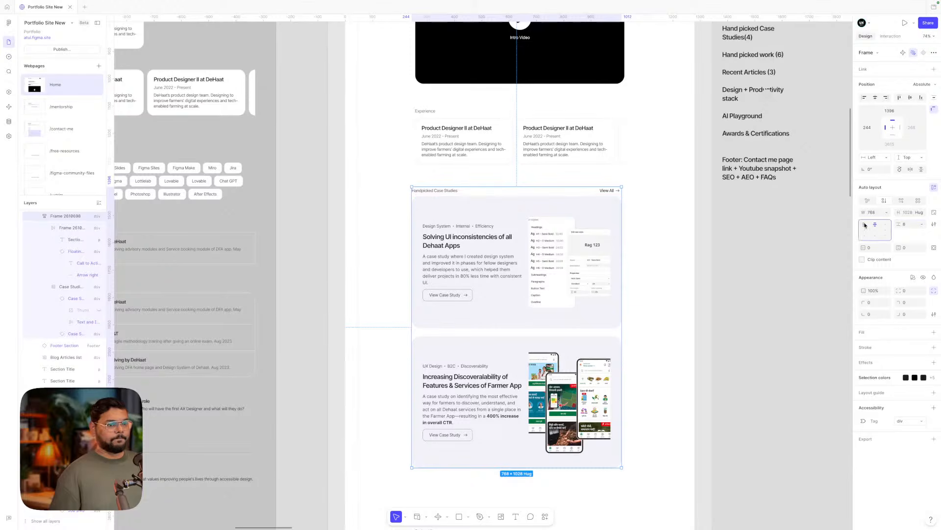
{"action": "left_click", "coordinate": [744, 238]}
{"action": "left_click", "coordinate": [524, 238]}
{"action": "left_click", "coordinate": [685, 223]}
- Check the heading row and View All link placement in the section
{"action": "scroll", "coordinate": [625, 198], "scroll_direction": "up", "scroll_amount": 5}
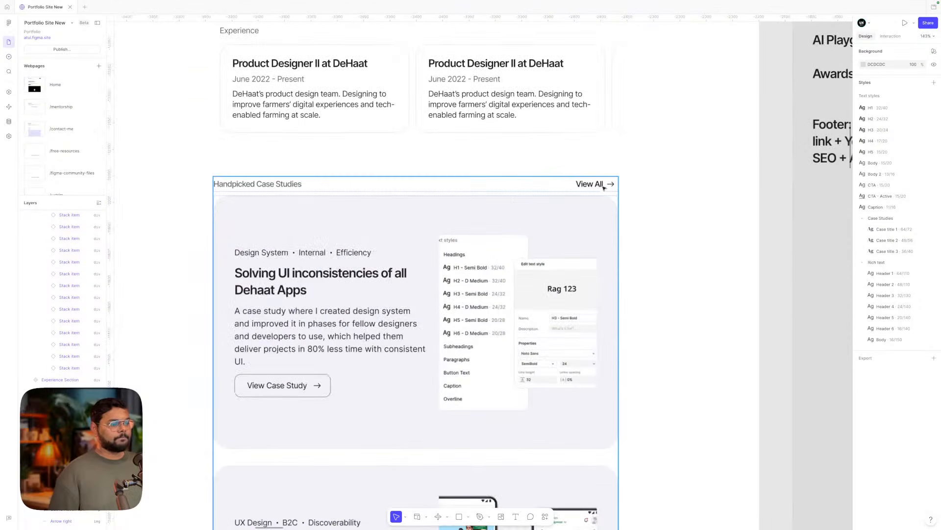
{"action": "left_click", "coordinate": [602, 186]}
{"action": "left_click", "coordinate": [600, 186]}
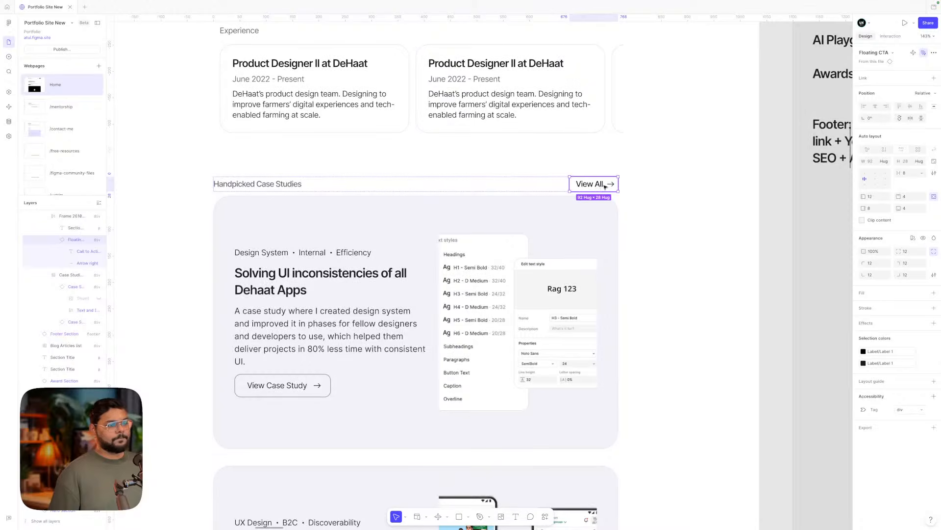
{"action": "left_click", "coordinate": [651, 189]}
{"action": "scroll", "coordinate": [651, 189], "scroll_direction": "down", "scroll_amount": 4}
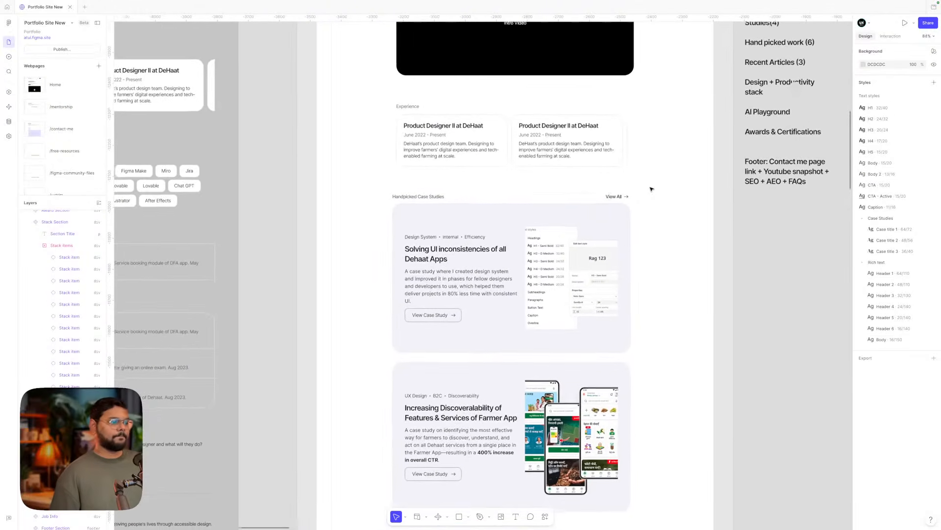
{"action": "scroll", "coordinate": [651, 189], "scroll_direction": "up", "scroll_amount": 1}
{"action": "scroll", "coordinate": [652, 190], "scroll_direction": "down", "scroll_amount": 1}
{"action": "scroll", "coordinate": [651, 190], "scroll_direction": "up", "scroll_amount": 1}
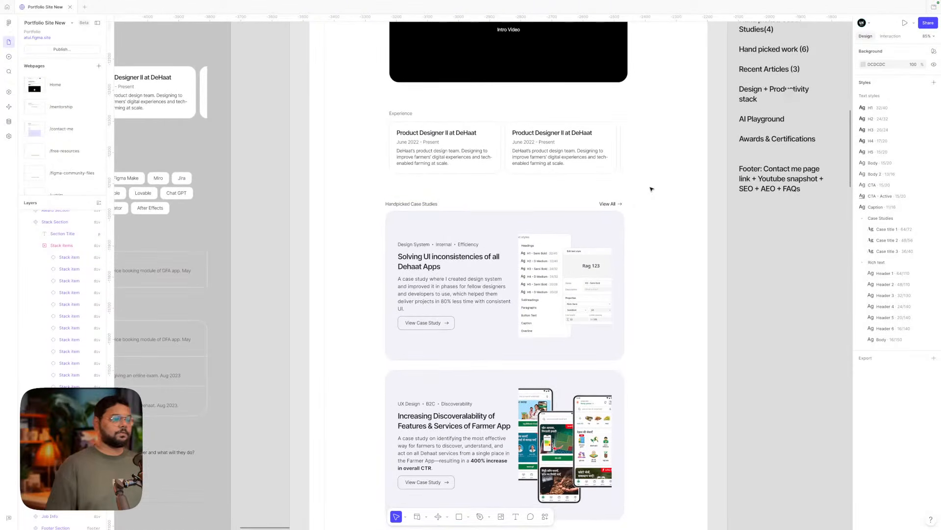
{"action": "scroll", "coordinate": [609, 202], "scroll_direction": "left", "scroll_amount": 7}
{"action": "scroll", "coordinate": [610, 202], "scroll_direction": "up", "scroll_amount": 5}
- Add a hover effect that scales the View All component to 1.05
{"action": "scroll", "coordinate": [609, 201], "scroll_direction": "down", "scroll_amount": 4}
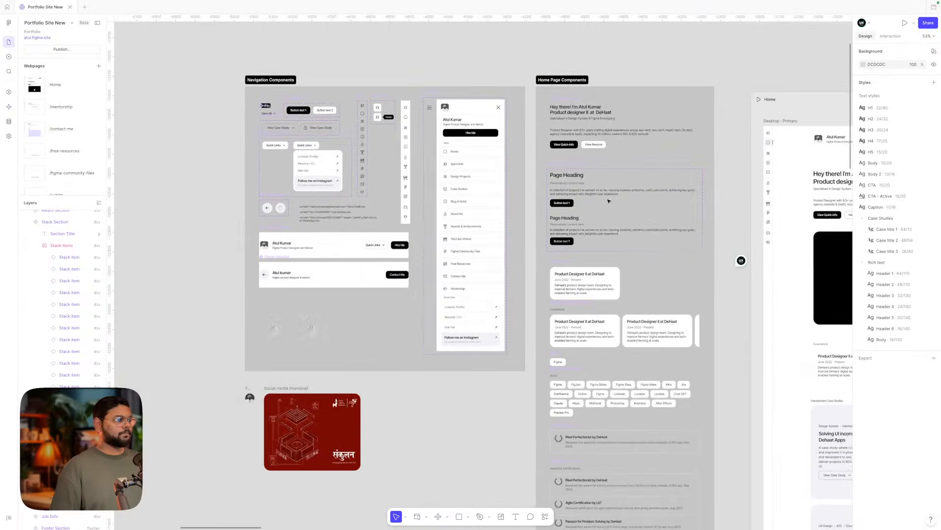
{"action": "scroll", "coordinate": [608, 201], "scroll_direction": "left", "scroll_amount": 1}
{"action": "left_click", "coordinate": [279, 116]}
{"action": "scroll", "coordinate": [270, 112], "scroll_direction": "up", "scroll_amount": 5}
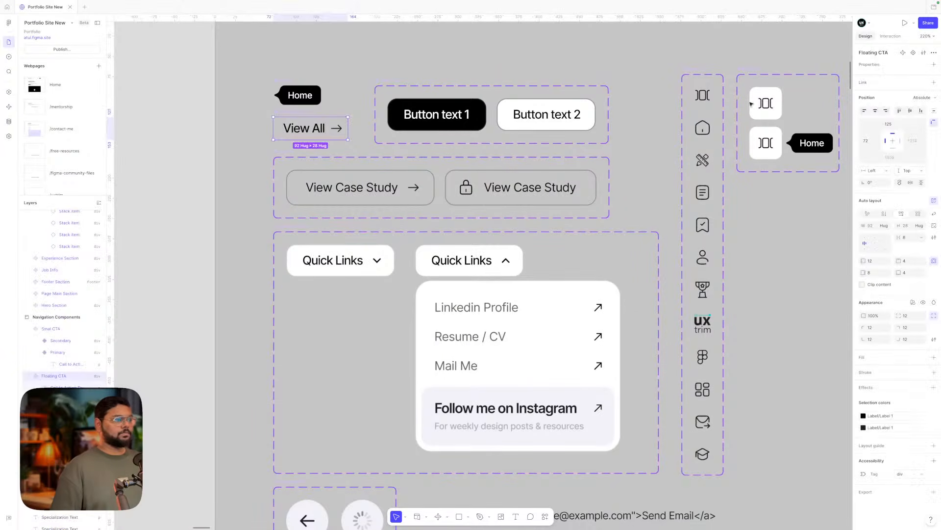
{"action": "left_click", "coordinate": [890, 37]}
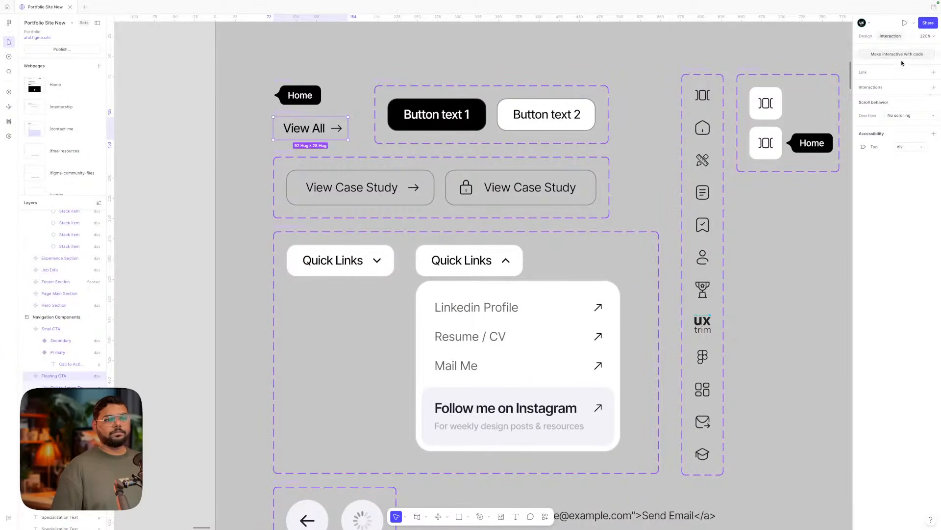
{"action": "left_click", "coordinate": [933, 87]}
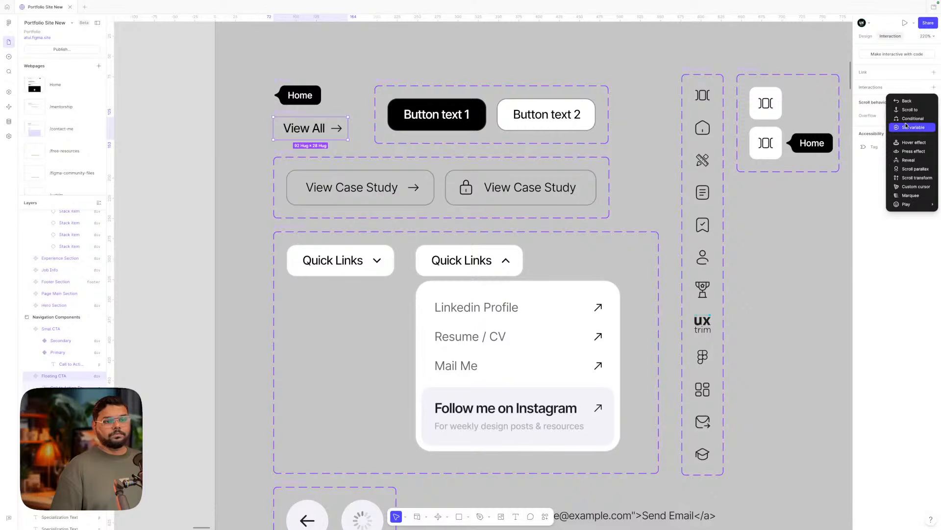
{"action": "left_click", "coordinate": [909, 144]}
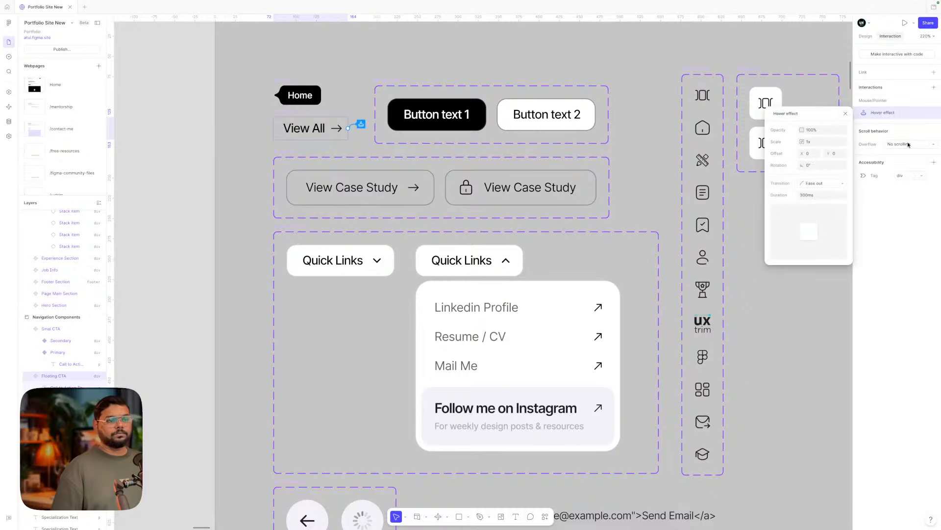
{"action": "left_click", "coordinate": [808, 142]}
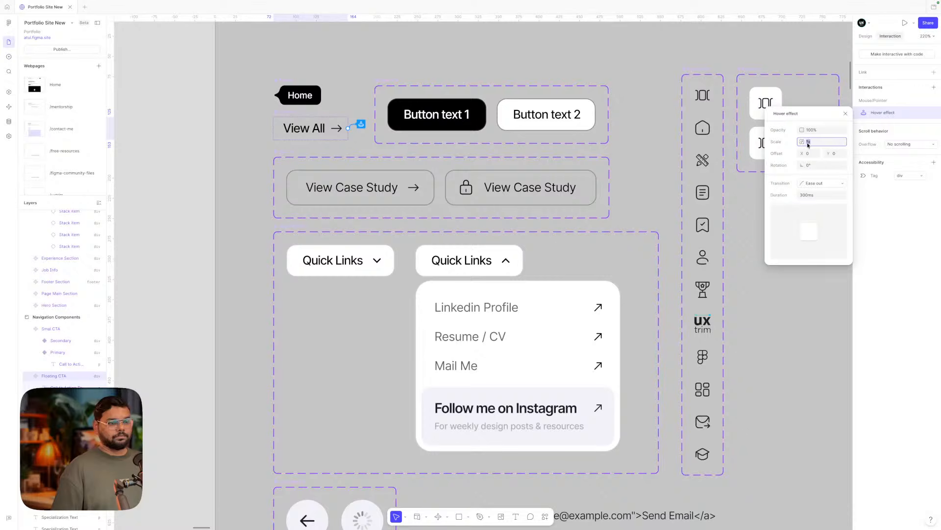
{"action": "type", "text": "1.05"}
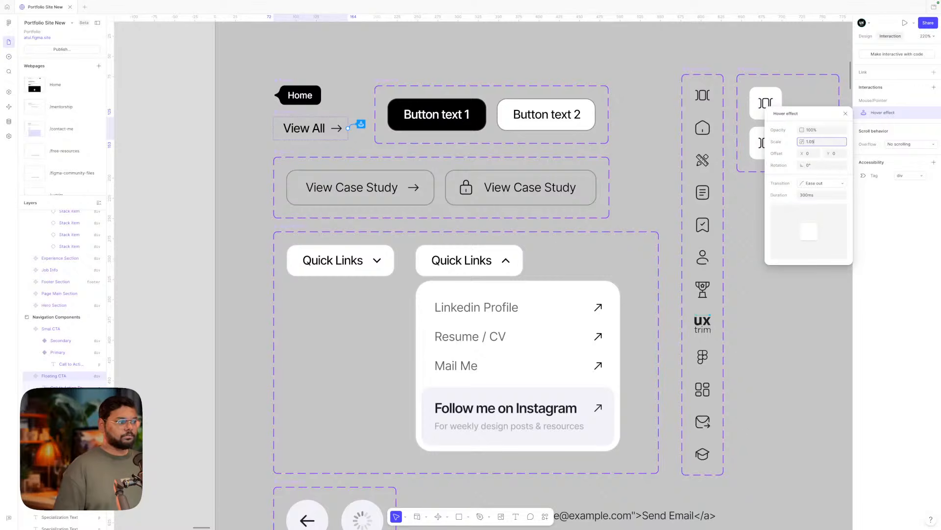
{"action": "key", "text": "Return"}
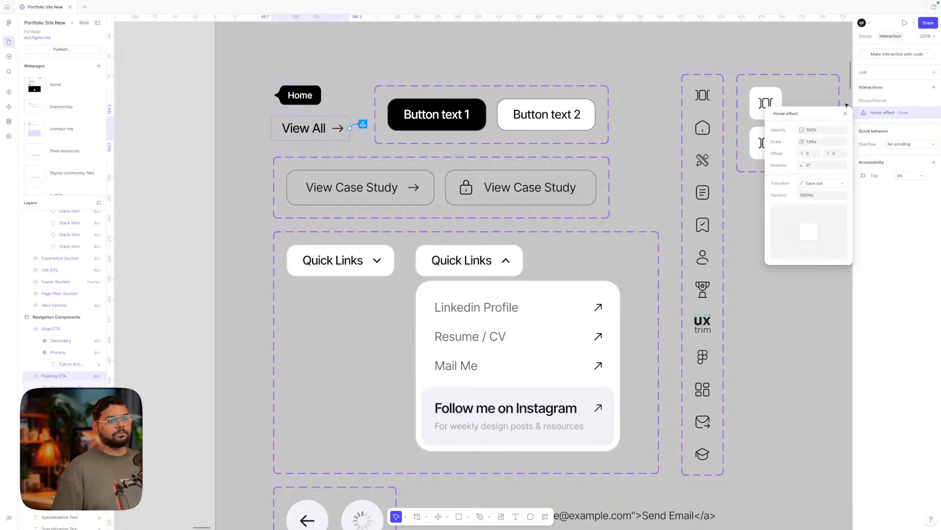
- Add a hover effect to the arrow icon with Offset X of 2
{"action": "left_click", "coordinate": [338, 129]}
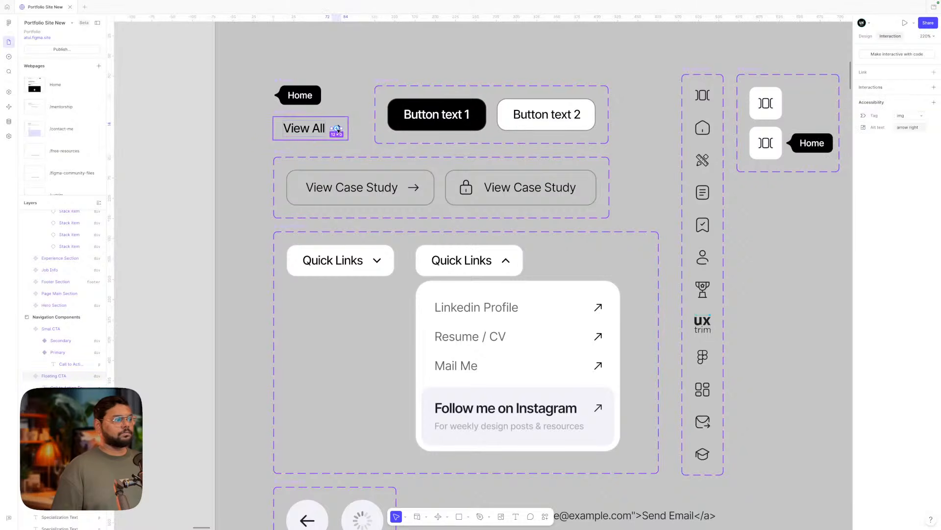
{"action": "left_click", "coordinate": [935, 87]}
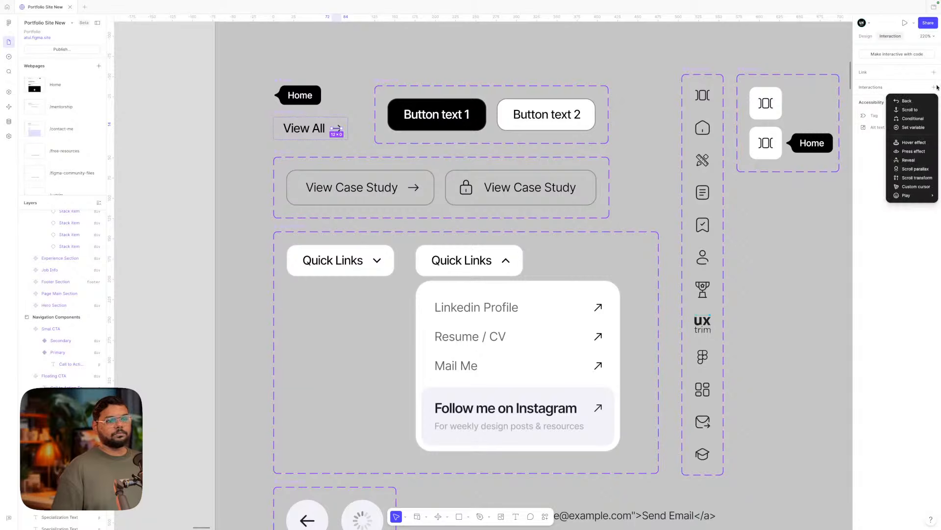
{"action": "left_click", "coordinate": [912, 142]}
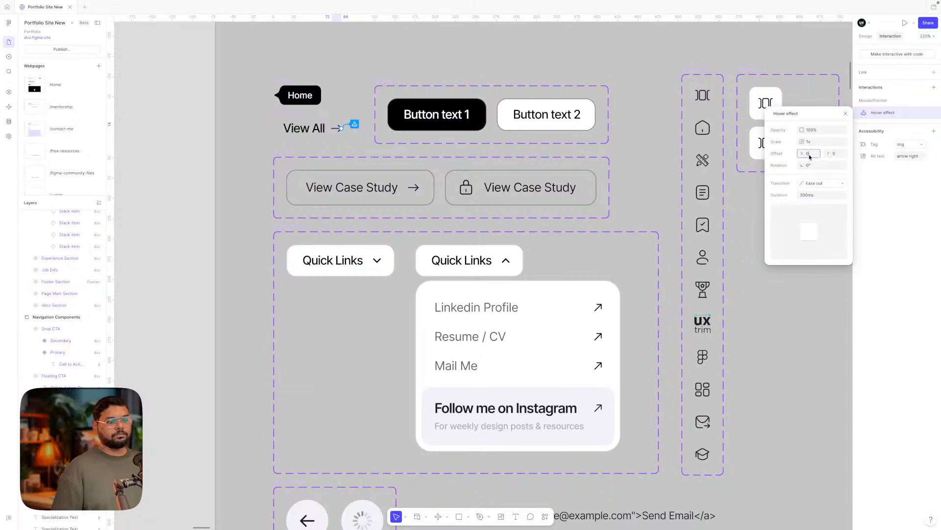
{"action": "left_click", "coordinate": [809, 154]}
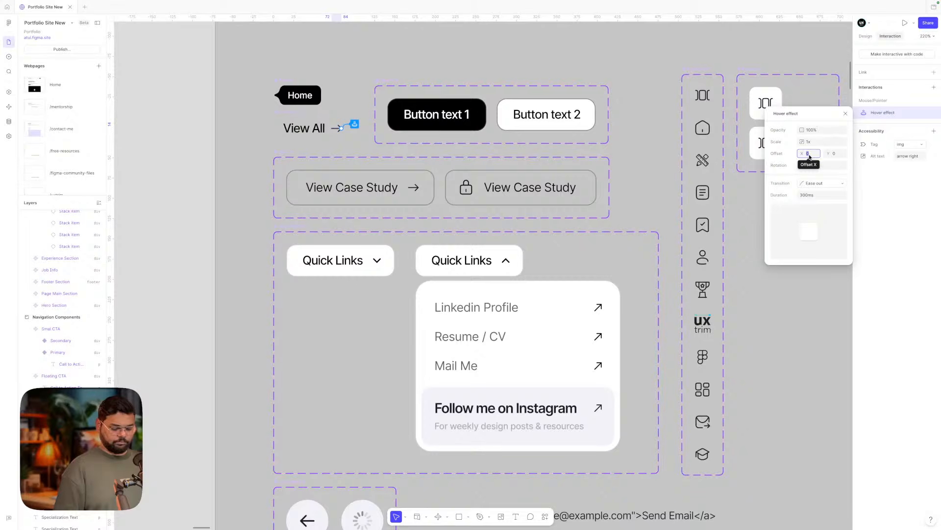
{"action": "type", "text": "2"}
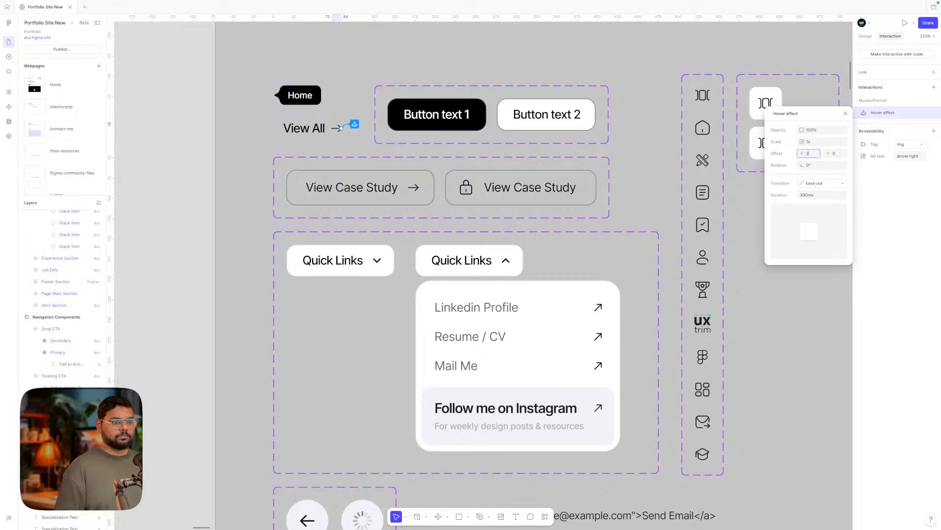
{"action": "left_click", "coordinate": [254, 155]}
{"action": "scroll", "coordinate": [255, 155], "scroll_direction": "down", "scroll_amount": 6}
{"action": "scroll", "coordinate": [254, 155], "scroll_direction": "right", "scroll_amount": 12}
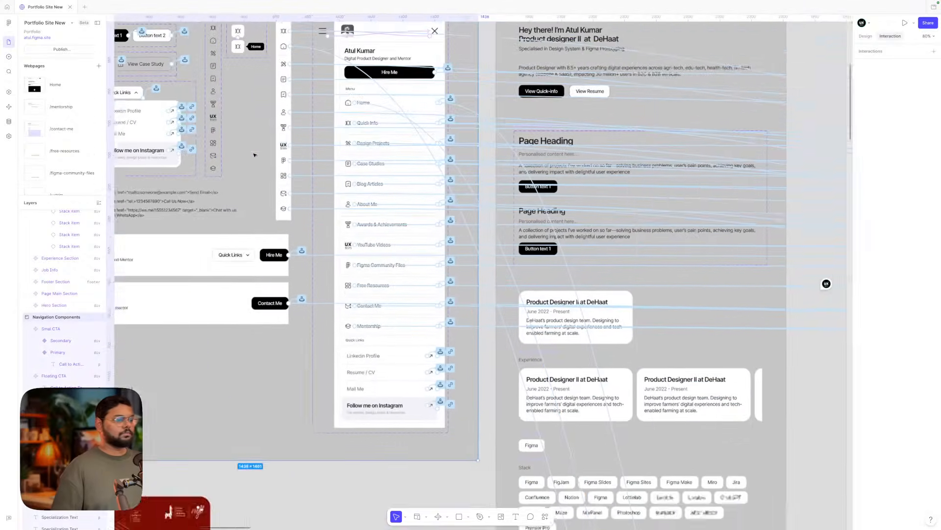
{"action": "scroll", "coordinate": [255, 155], "scroll_direction": "up", "scroll_amount": 2}
{"action": "left_click", "coordinate": [866, 36]}
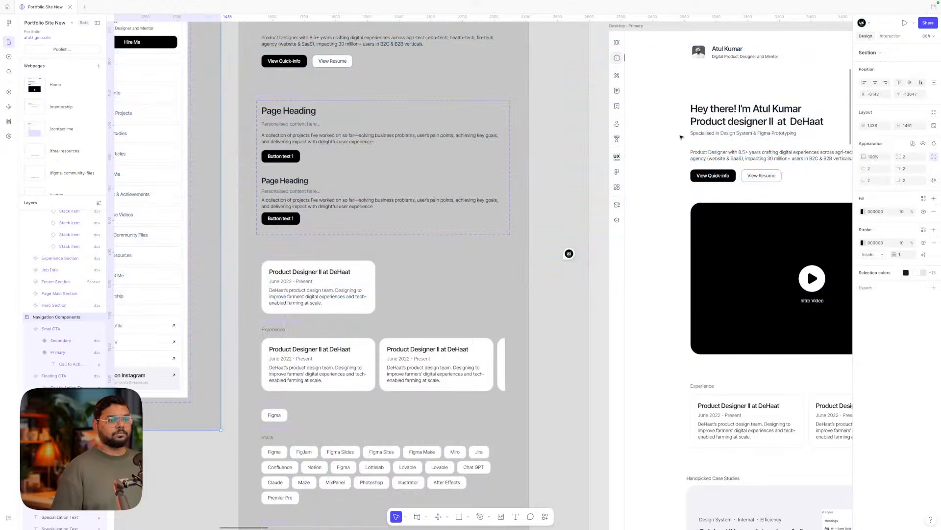
{"action": "scroll", "coordinate": [681, 137], "scroll_direction": "right", "scroll_amount": 4}
{"action": "scroll", "coordinate": [681, 137], "scroll_direction": "down", "scroll_amount": 1}
{"action": "scroll", "coordinate": [681, 137], "scroll_direction": "right", "scroll_amount": 2}
{"action": "scroll", "coordinate": [679, 137], "scroll_direction": "down", "scroll_amount": 2}
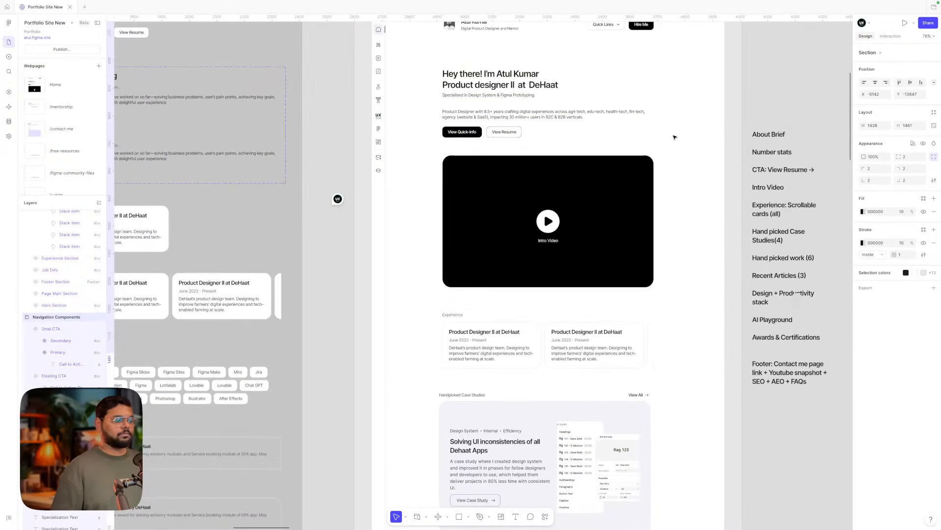
{"action": "scroll", "coordinate": [504, 99], "scroll_direction": "up", "scroll_amount": 1}
{"action": "scroll", "coordinate": [400, 44], "scroll_direction": "up", "scroll_amount": 2}
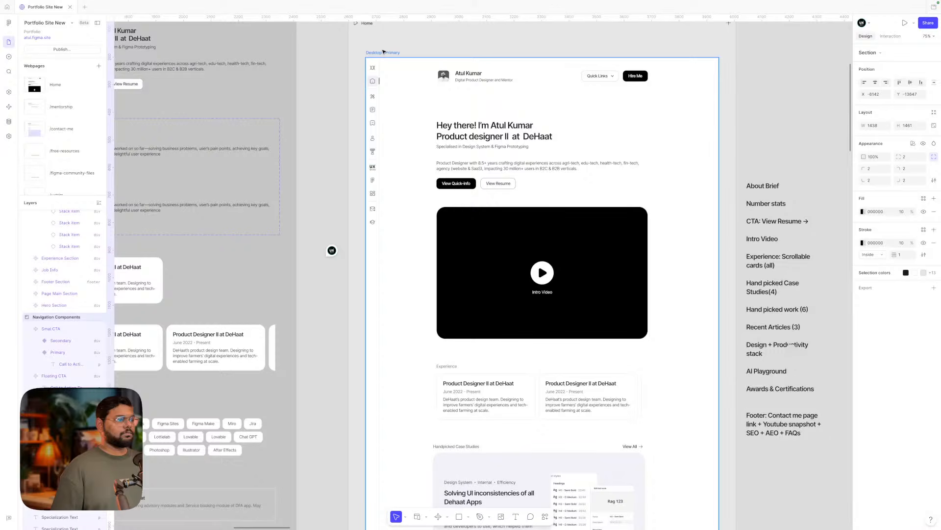
{"action": "left_click", "coordinate": [383, 52]}
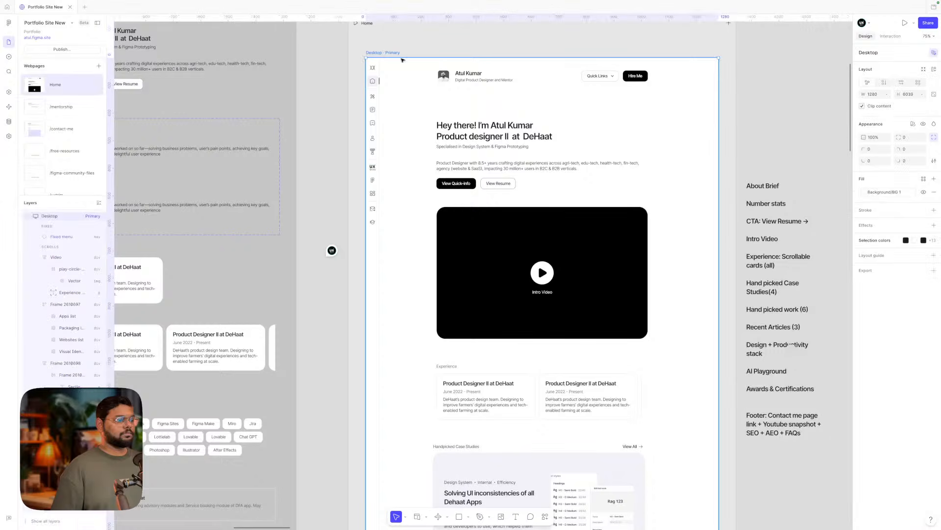
{"action": "left_click", "coordinate": [905, 22]}
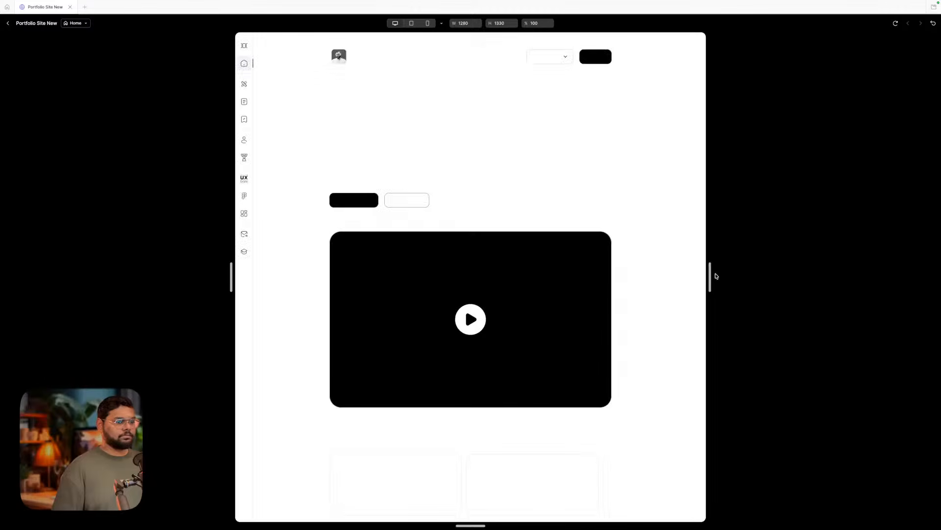
{"action": "left_click_drag", "start_coordinate": [710, 274], "coordinate": [836, 271]}
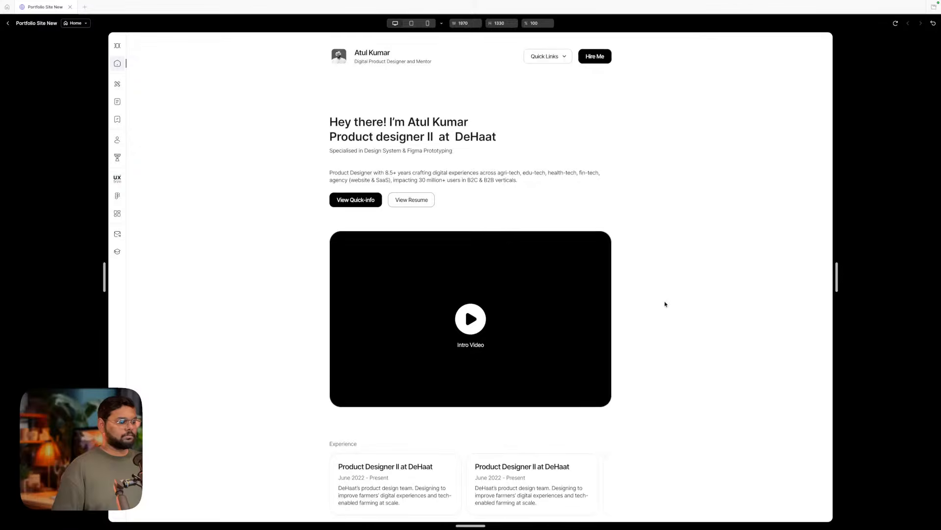
{"action": "scroll", "coordinate": [666, 304], "scroll_direction": "down", "scroll_amount": 5}
{"action": "scroll", "coordinate": [666, 303], "scroll_direction": "down", "scroll_amount": 3}
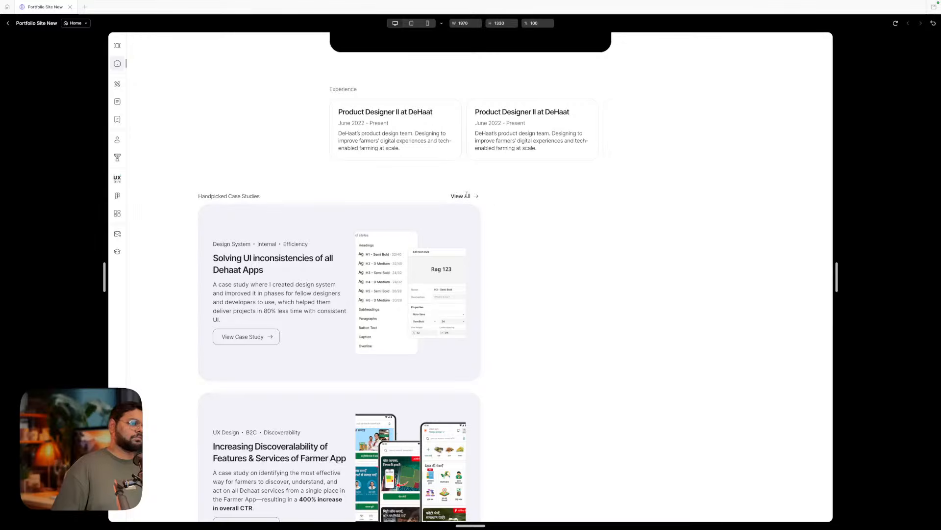
- Return to the editor and inspect the arrow's interaction settings
{"action": "left_click", "coordinate": [6, 23]}
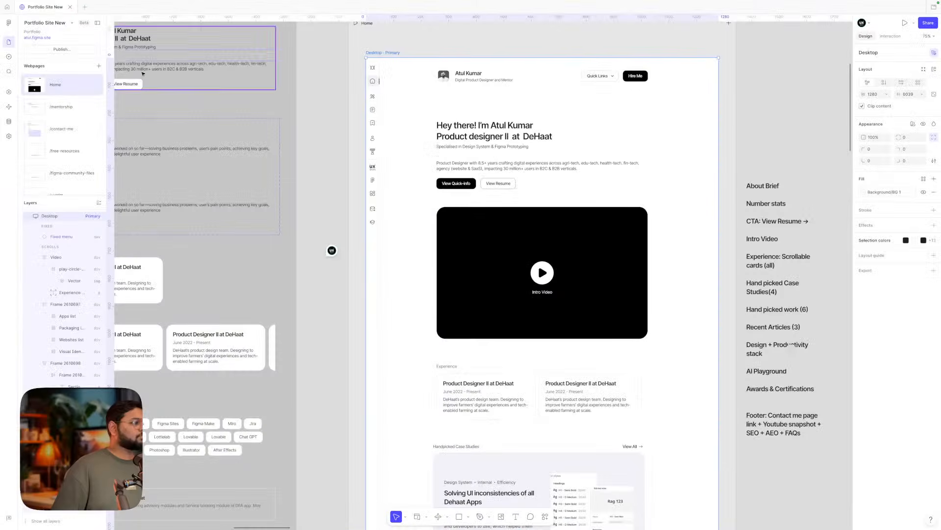
{"action": "scroll", "coordinate": [245, 108], "scroll_direction": "left", "scroll_amount": 10}
{"action": "scroll", "coordinate": [318, 152], "scroll_direction": "up", "scroll_amount": 6}
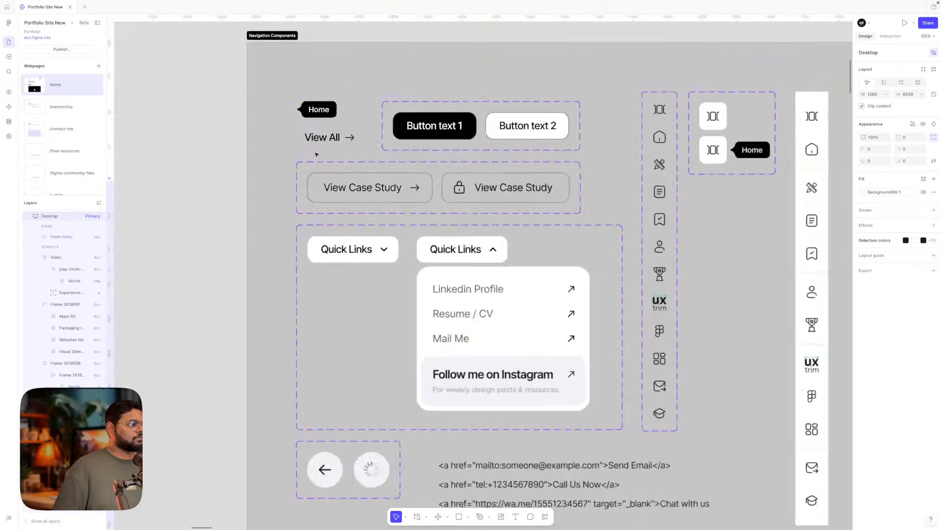
{"action": "left_click", "coordinate": [329, 146]}
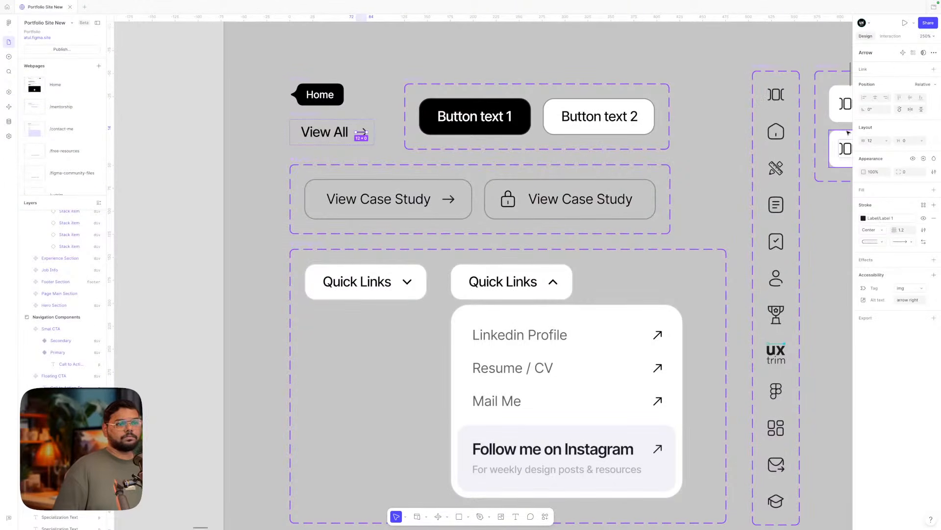
{"action": "left_click", "coordinate": [891, 36]}
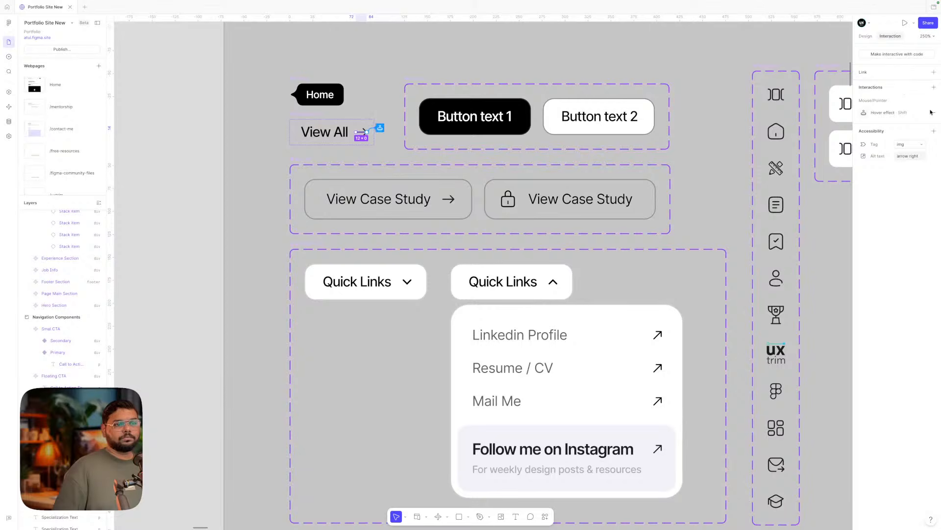
- Set the View All hover effect to Offset X 3 with Ease in and out transition
{"action": "left_click", "coordinate": [318, 135]}
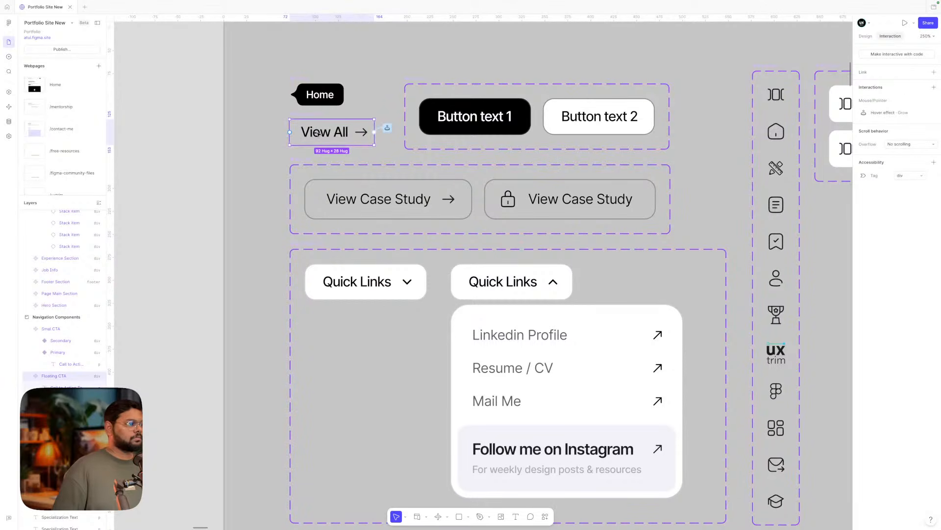
{"action": "left_click", "coordinate": [877, 113]}
{"action": "left_click", "coordinate": [810, 155]}
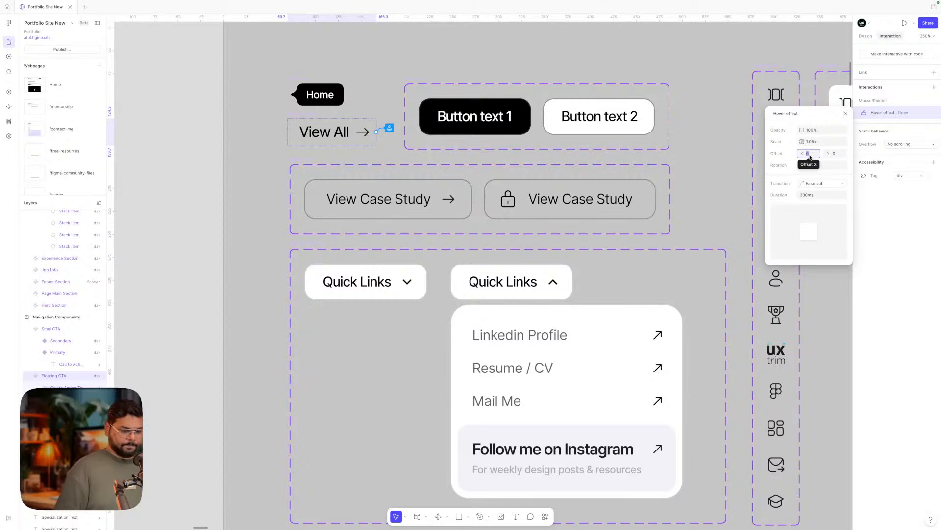
{"action": "type", "text": "3"}
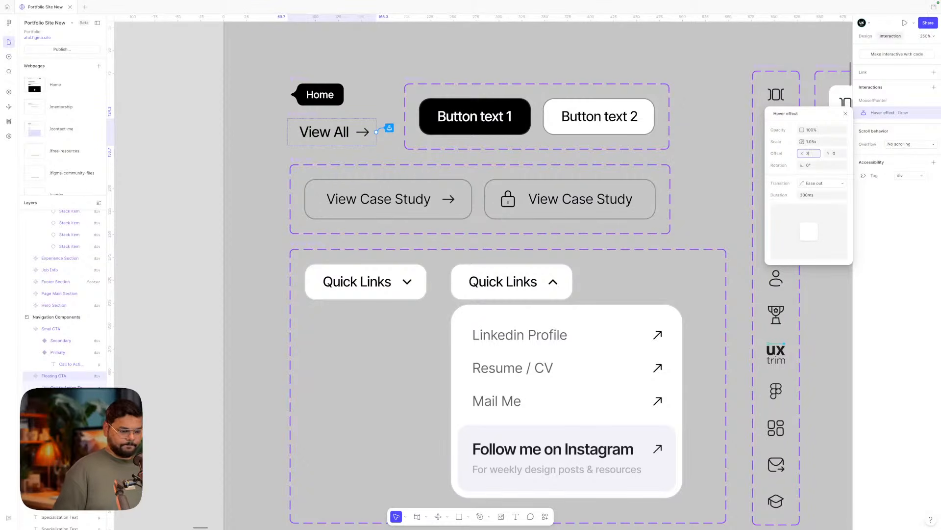
{"action": "left_click", "coordinate": [813, 184]}
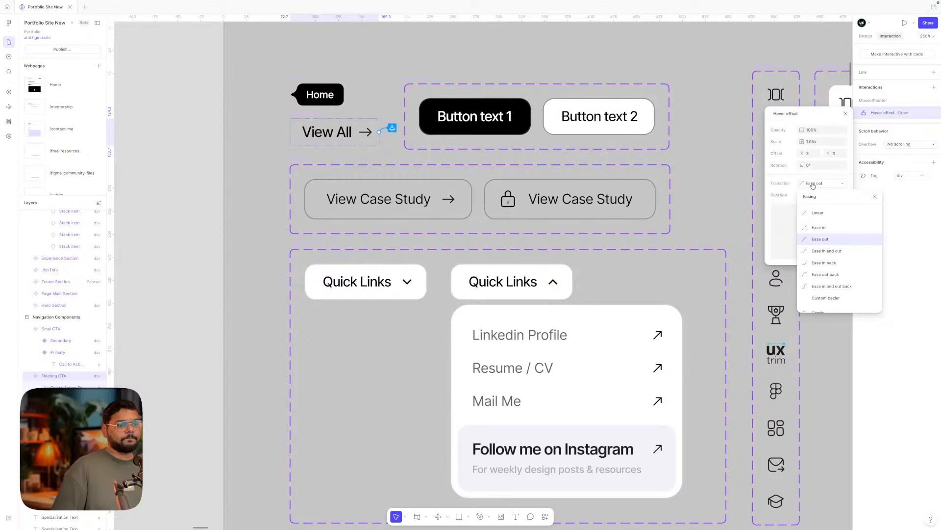
{"action": "left_click", "coordinate": [828, 252]}
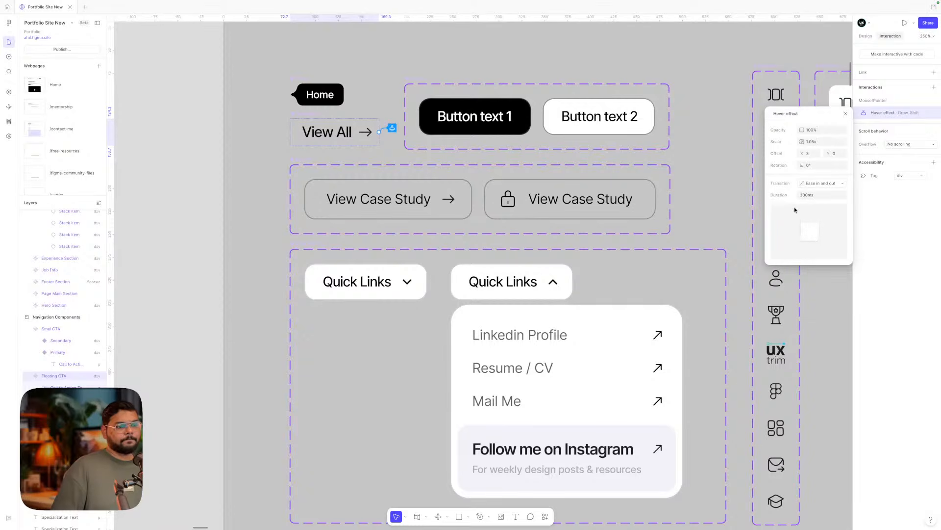
{"action": "left_click", "coordinate": [843, 113]}
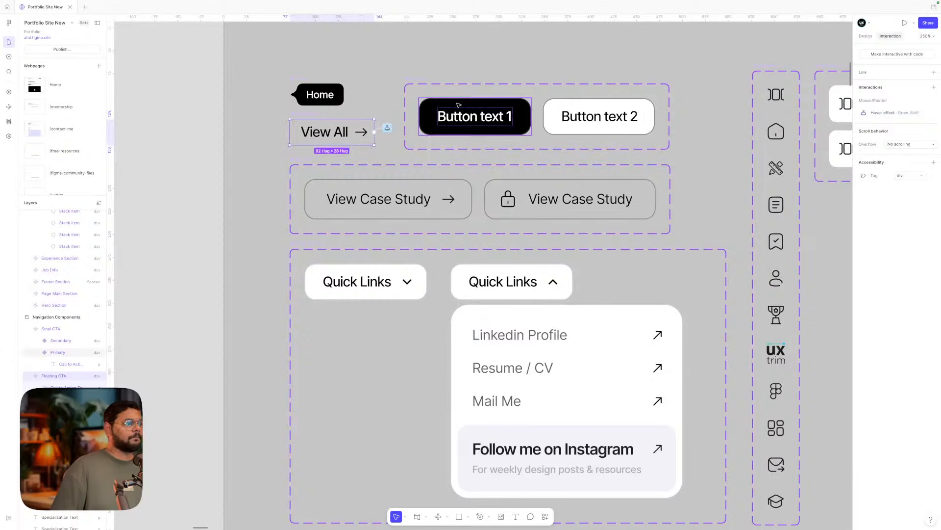
{"action": "scroll", "coordinate": [384, 97], "scroll_direction": "down", "scroll_amount": 5}
{"action": "scroll", "coordinate": [383, 97], "scroll_direction": "right", "scroll_amount": 14}
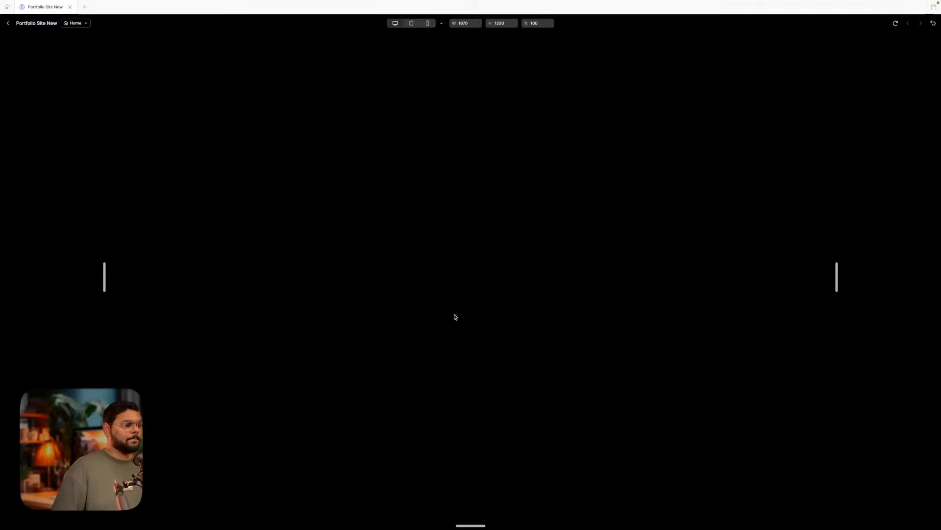
- Scroll the preview to the case studies, then close it and pan back to Navigation Components
{"action": "scroll", "coordinate": [488, 193], "scroll_direction": "down", "scroll_amount": 8}
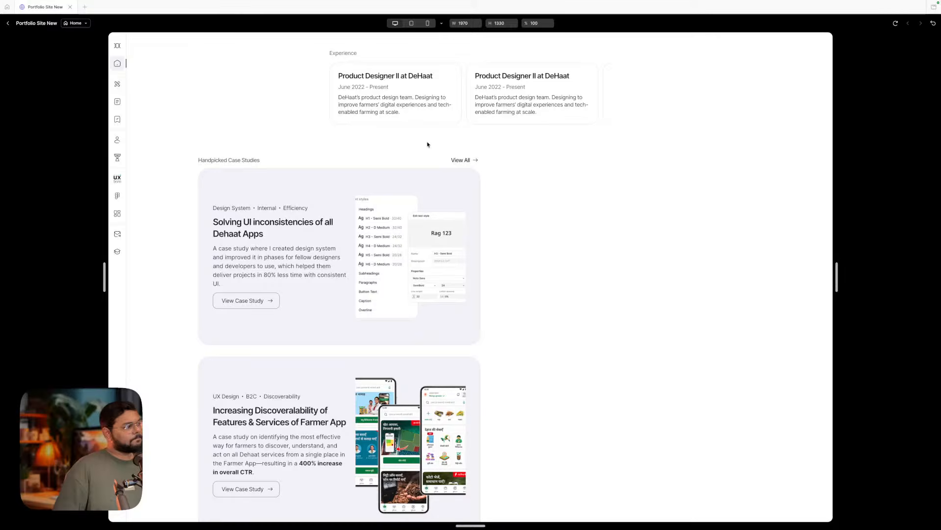
{"action": "left_click", "coordinate": [8, 23]}
{"action": "scroll", "coordinate": [298, 145], "scroll_direction": "left", "scroll_amount": 15}
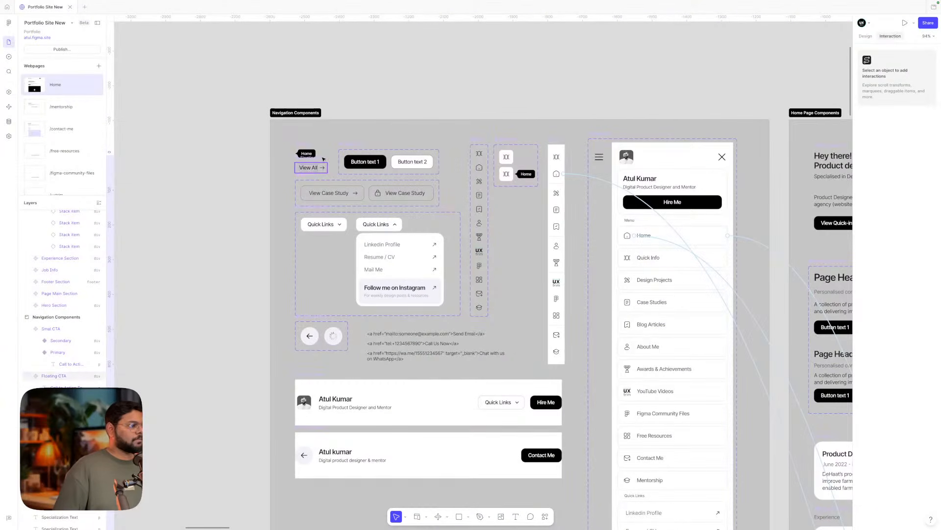
{"action": "left_click", "coordinate": [324, 159]}
{"action": "left_click", "coordinate": [885, 114]}
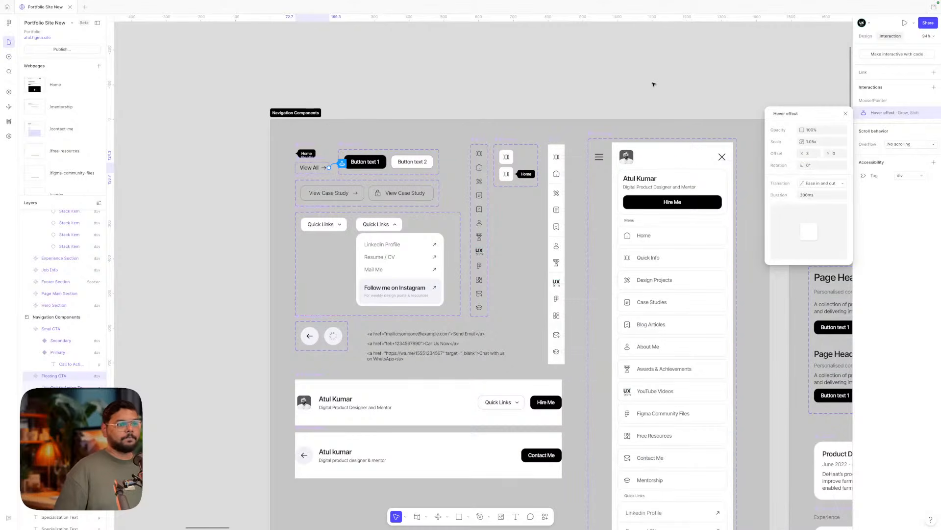
{"action": "left_click", "coordinate": [611, 84]}
{"action": "scroll", "coordinate": [449, 89], "scroll_direction": "right", "scroll_amount": 4}
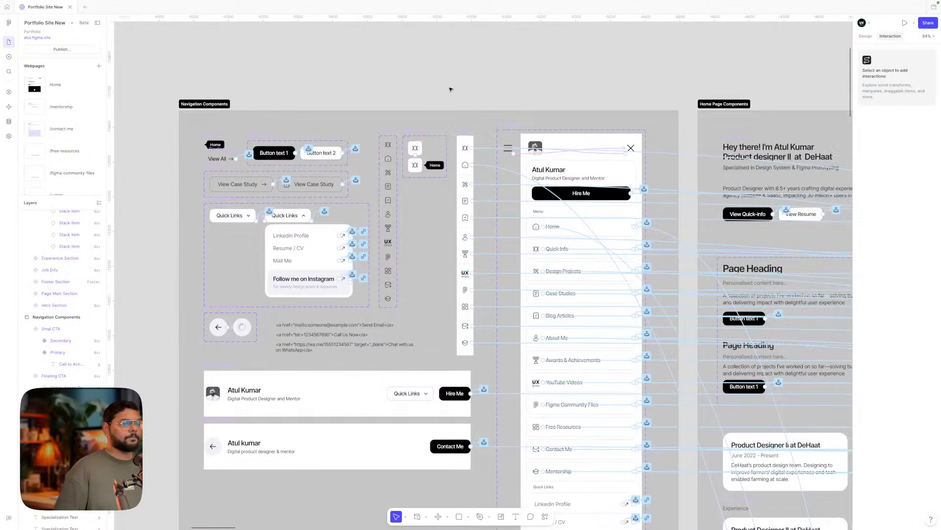
{"action": "left_click", "coordinate": [865, 35]}
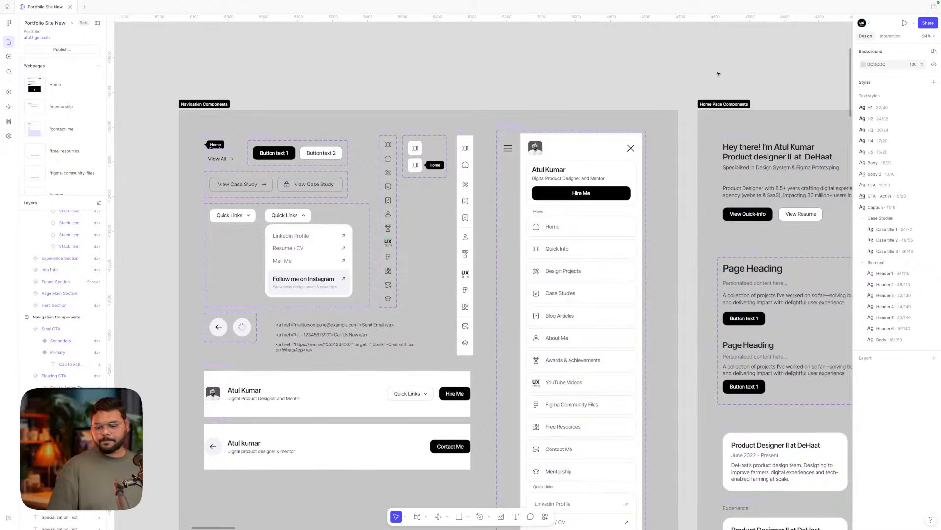
{"action": "scroll", "coordinate": [711, 72], "scroll_direction": "down", "scroll_amount": 2}
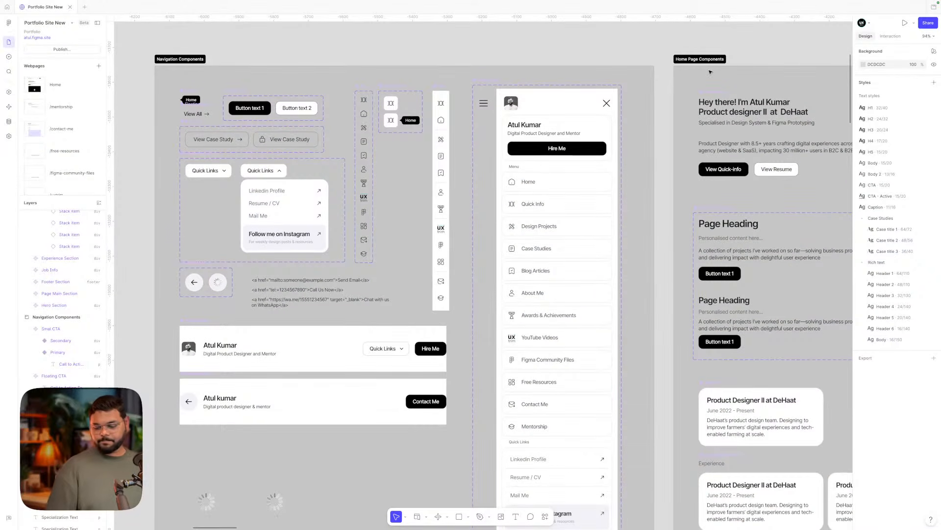
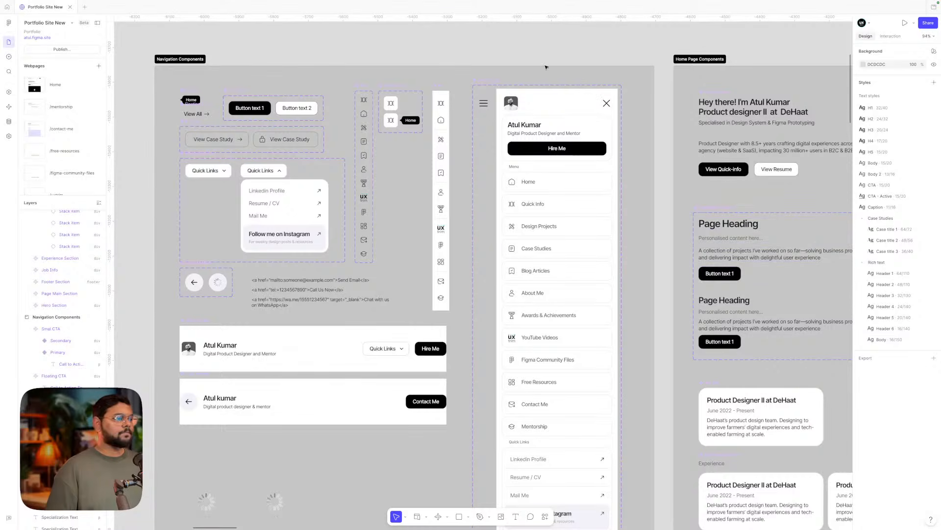
- Scroll the canvas to the Home page draft's Intro Video, Experience and Case Studies sections
{"action": "scroll", "coordinate": [546, 53], "scroll_direction": "right", "scroll_amount": 4}
{"action": "scroll", "coordinate": [546, 54], "scroll_direction": "right", "scroll_amount": 3}
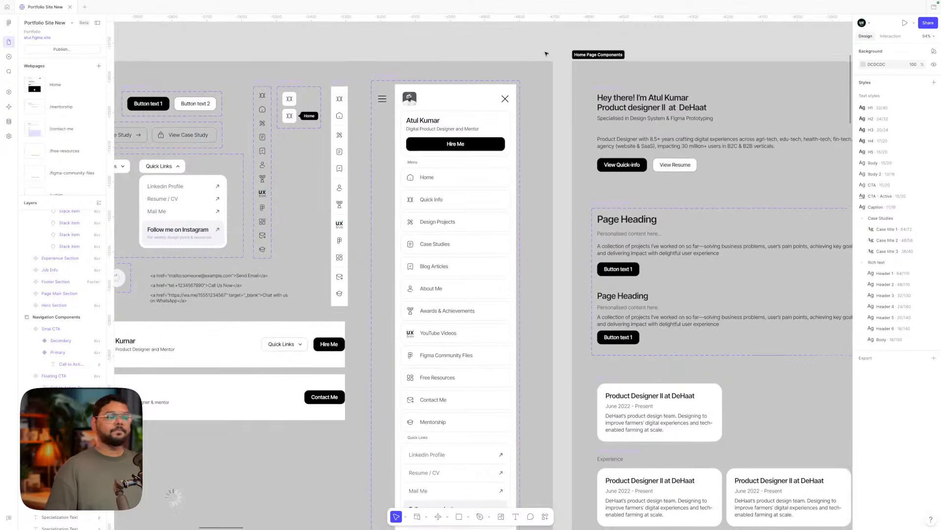
{"action": "scroll", "coordinate": [546, 54], "scroll_direction": "down", "scroll_amount": 2}
{"action": "scroll", "coordinate": [546, 54], "scroll_direction": "left", "scroll_amount": 10}
{"action": "scroll", "coordinate": [546, 53], "scroll_direction": "up", "scroll_amount": 2}
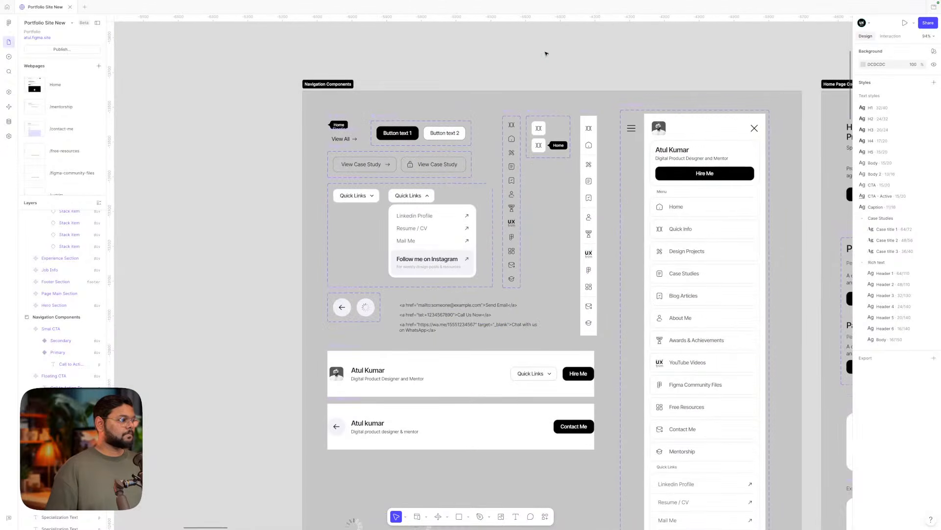
{"action": "scroll", "coordinate": [546, 54], "scroll_direction": "right", "scroll_amount": 20}
{"action": "scroll", "coordinate": [546, 54], "scroll_direction": "down", "scroll_amount": 8}
- Inspect the Handpicked Case Studies heading and header row, comparing it with the Experience heading
{"action": "scroll", "coordinate": [546, 53], "scroll_direction": "down", "scroll_amount": 3}
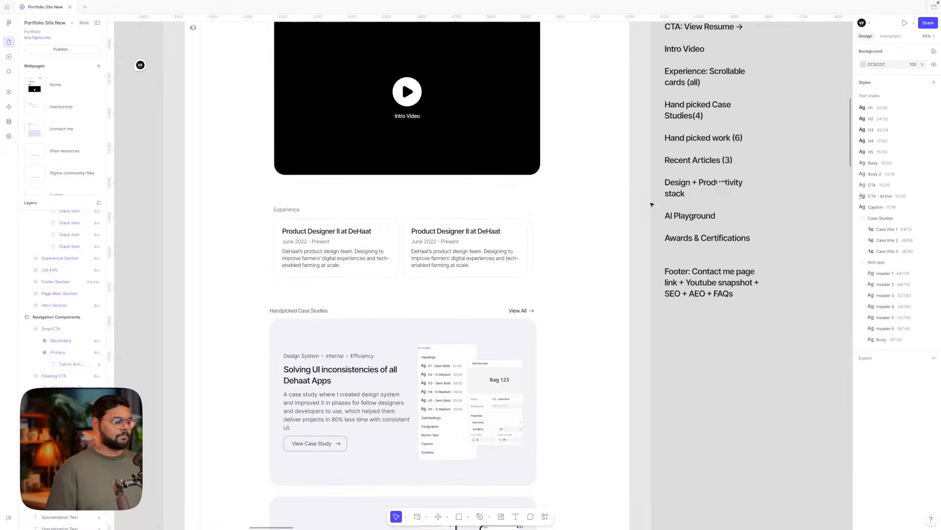
{"action": "double_click", "coordinate": [309, 316]}
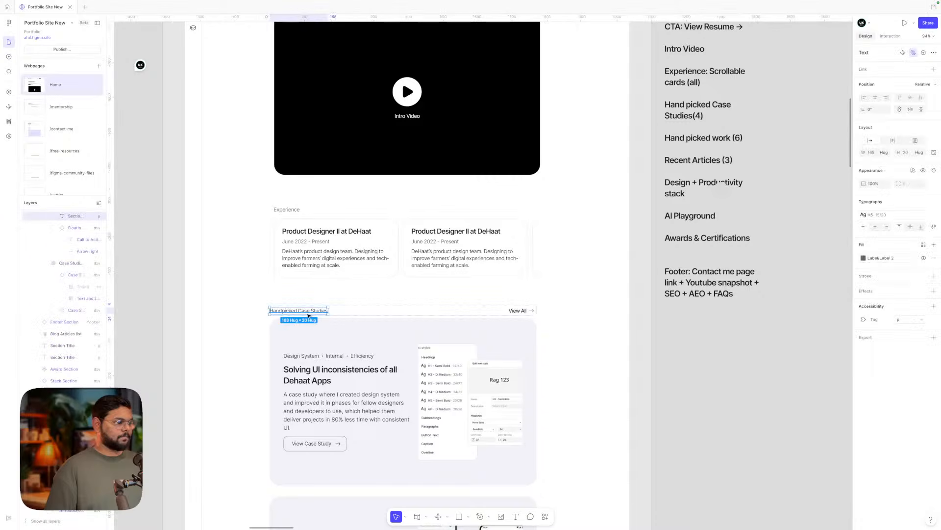
{"action": "left_click", "coordinate": [300, 289]}
{"action": "scroll", "coordinate": [300, 290], "scroll_direction": "down", "scroll_amount": 2}
{"action": "scroll", "coordinate": [300, 289], "scroll_direction": "left", "scroll_amount": 3}
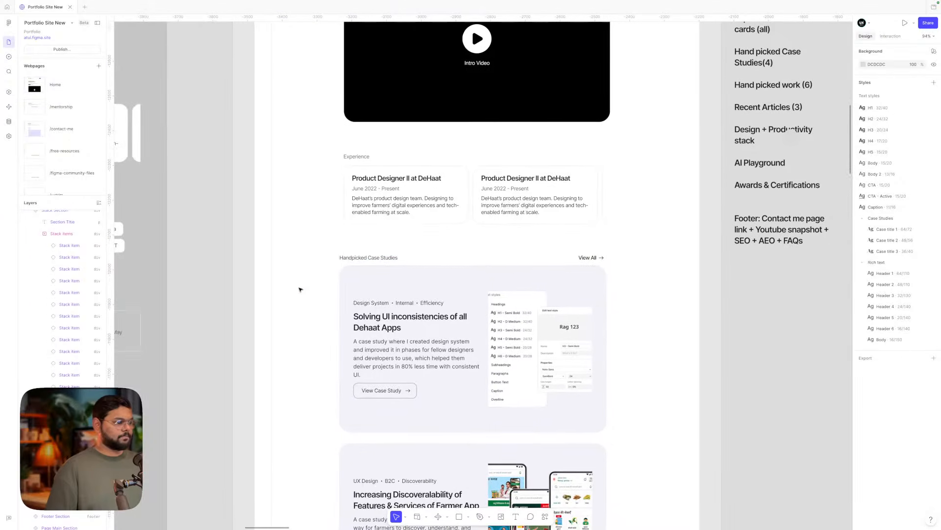
{"action": "left_click", "coordinate": [391, 261]}
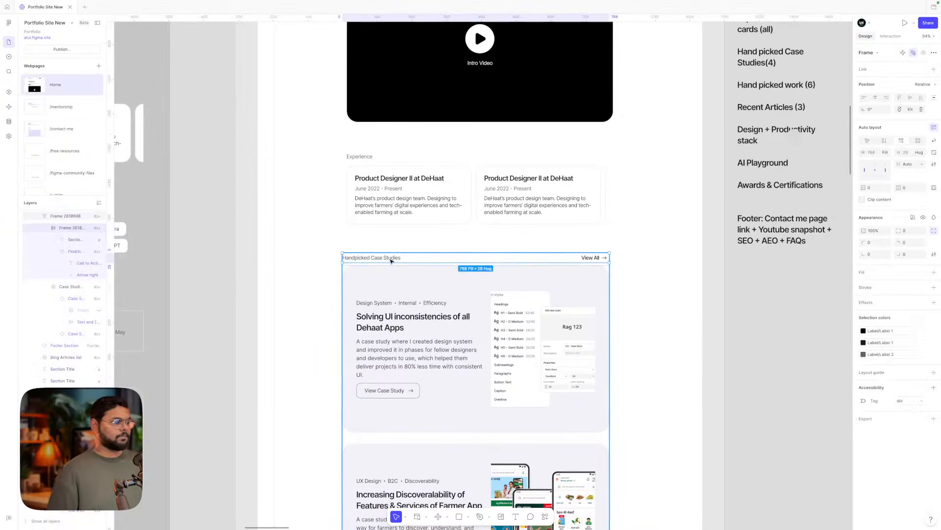
{"action": "double_click", "coordinate": [391, 261]}
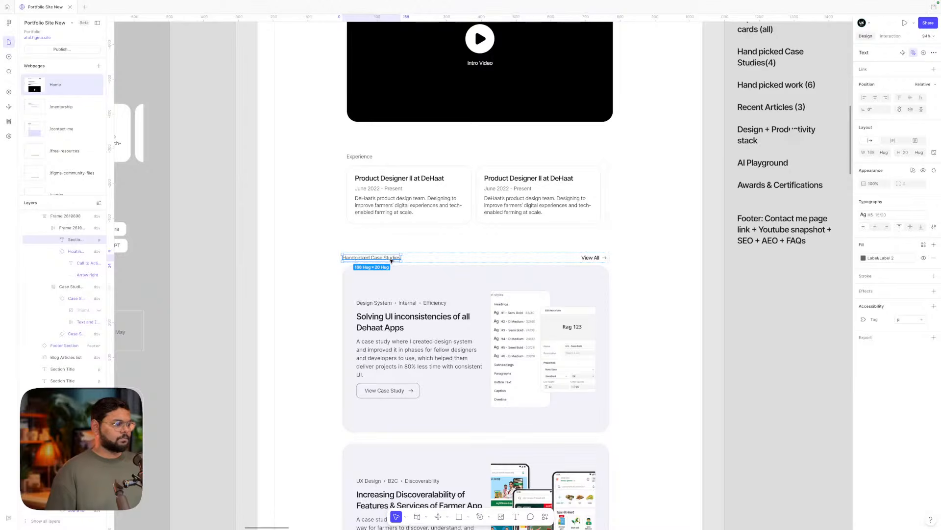
{"action": "scroll", "coordinate": [390, 261], "scroll_direction": "down", "scroll_amount": 1}
{"action": "left_click", "coordinate": [357, 150]}
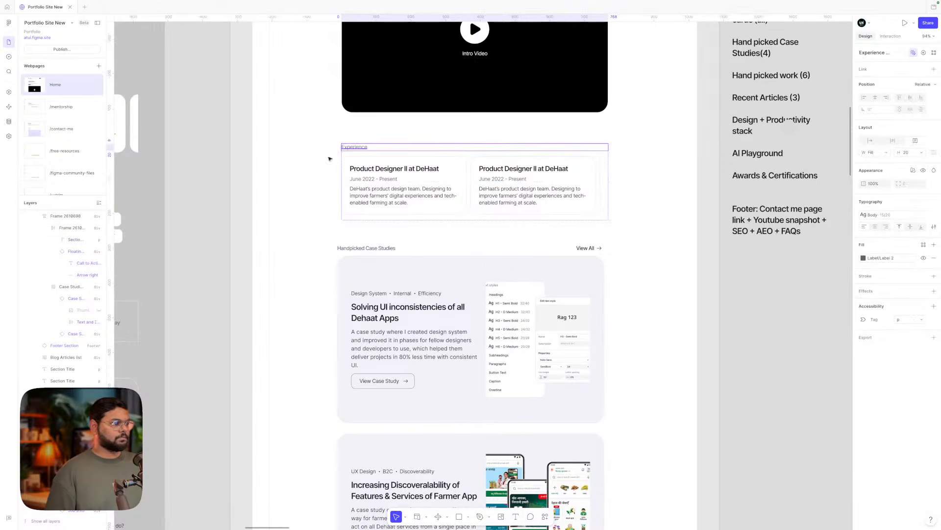
- Inspect the View All link and its spacing within the case studies header row
{"action": "left_click", "coordinate": [386, 250]}
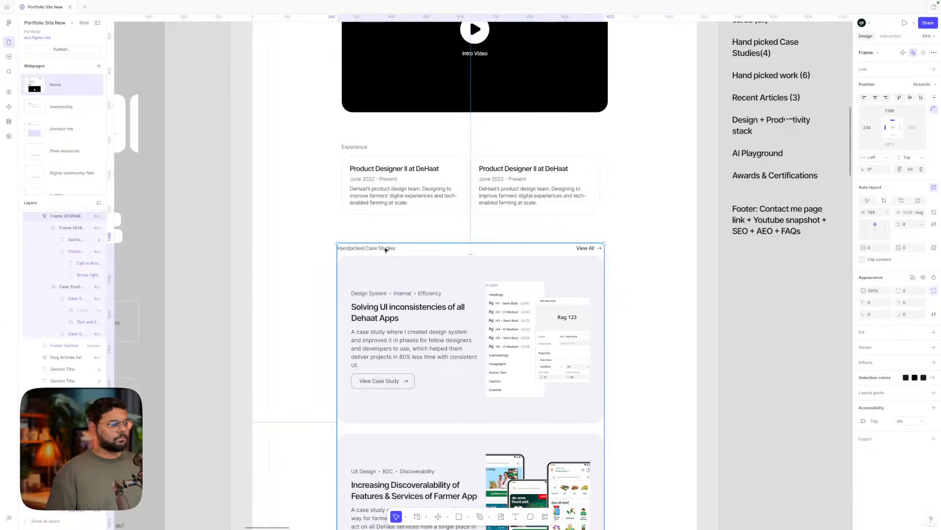
{"action": "double_click", "coordinate": [583, 248]}
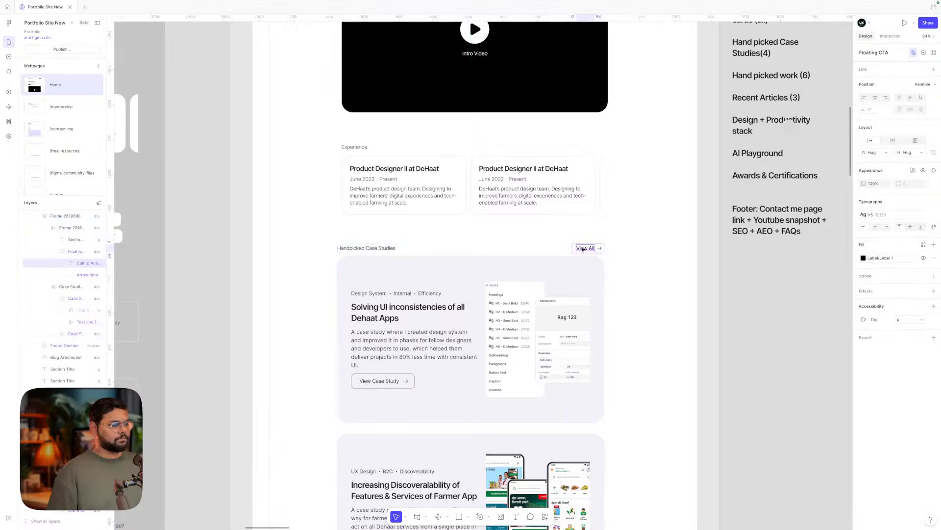
{"action": "key", "text": "alt"}
{"action": "left_click", "coordinate": [642, 268]}
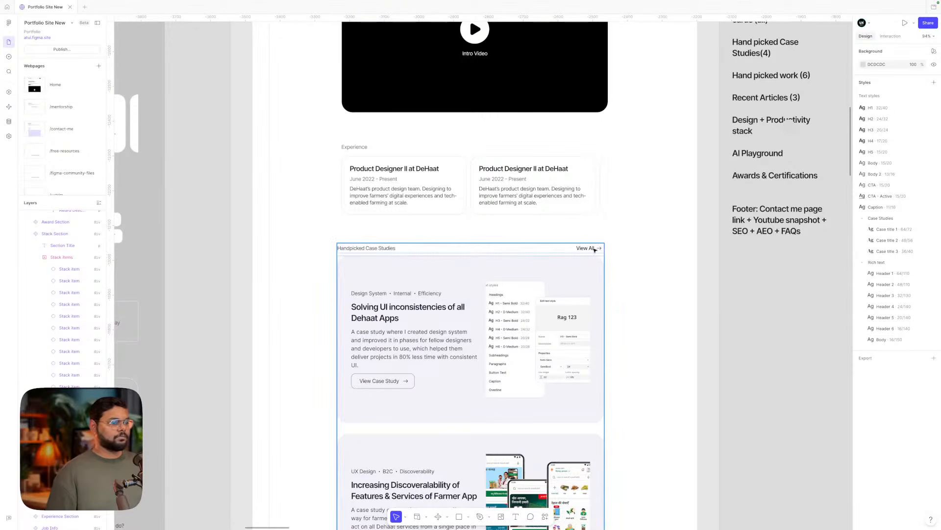
{"action": "left_click", "coordinate": [592, 249]}
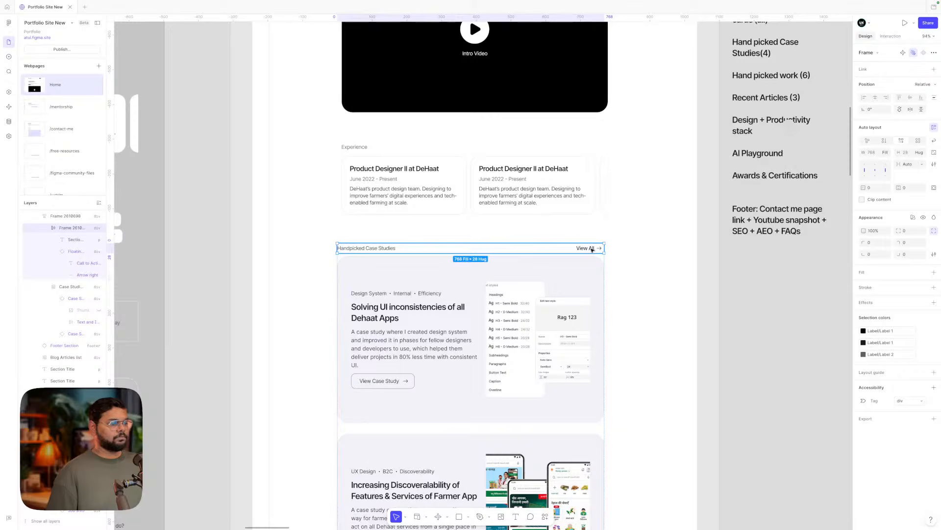
{"action": "scroll", "coordinate": [592, 250], "scroll_direction": "down", "scroll_amount": 3}
{"action": "scroll", "coordinate": [592, 249], "scroll_direction": "up", "scroll_amount": 5}
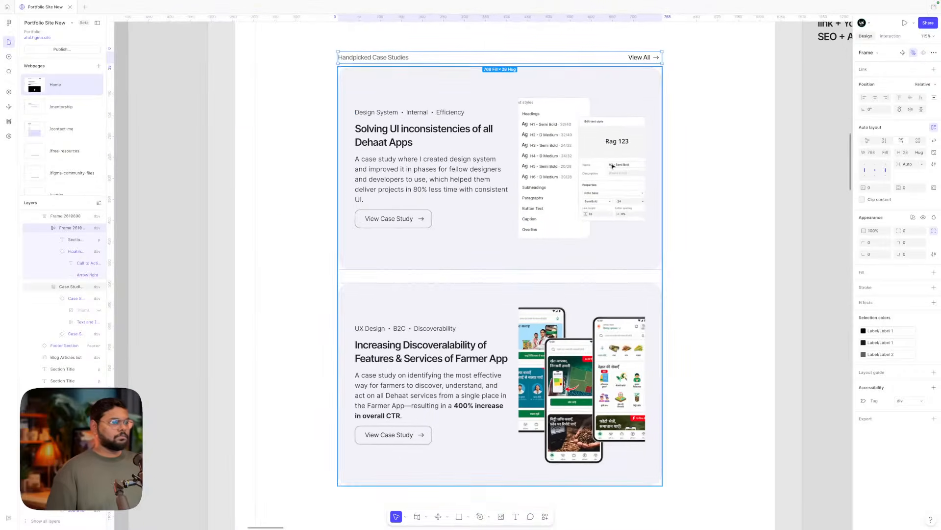
{"action": "left_click", "coordinate": [640, 57]}
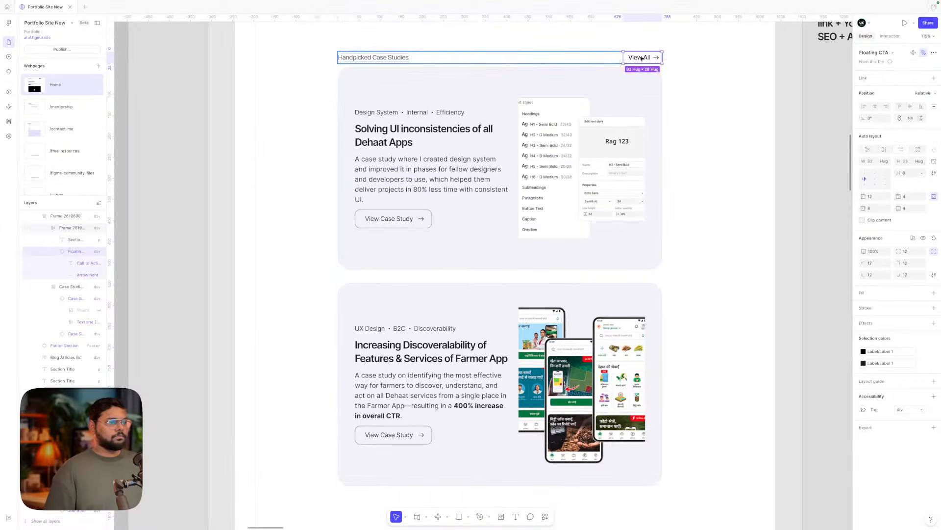
{"action": "scroll", "coordinate": [513, 149], "scroll_direction": "down", "scroll_amount": 8}
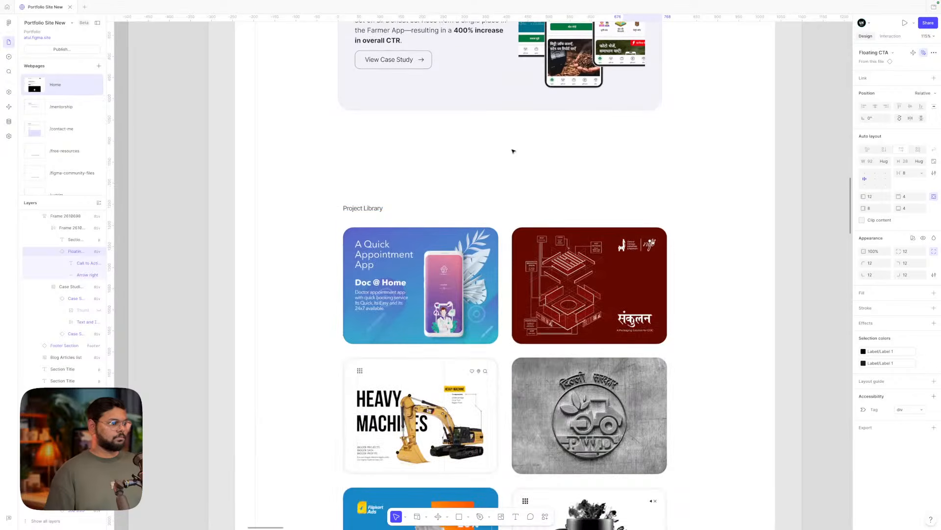
- Bottom-align the View All link with the Project Library heading and move it to the right edge
{"action": "left_click", "coordinate": [363, 208]}
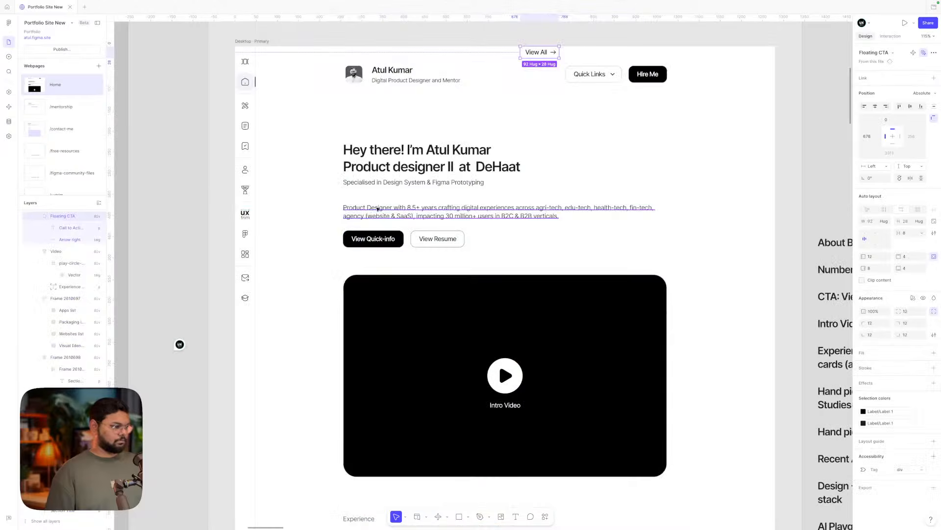
{"action": "scroll", "coordinate": [290, 296], "scroll_direction": "down", "scroll_amount": 6}
{"action": "scroll", "coordinate": [361, 353], "scroll_direction": "down", "scroll_amount": 10}
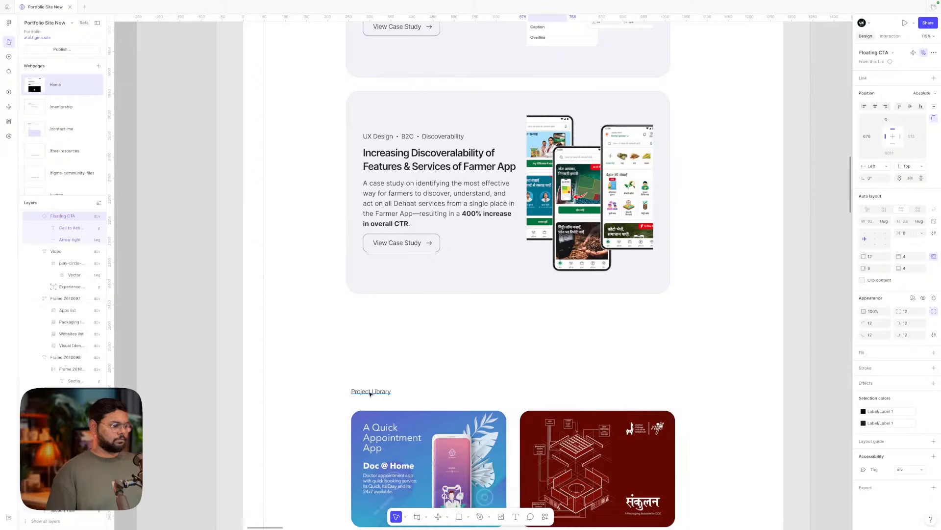
{"action": "left_click", "coordinate": [369, 391], "text": "shift"}
{"action": "left_click", "coordinate": [923, 106]}
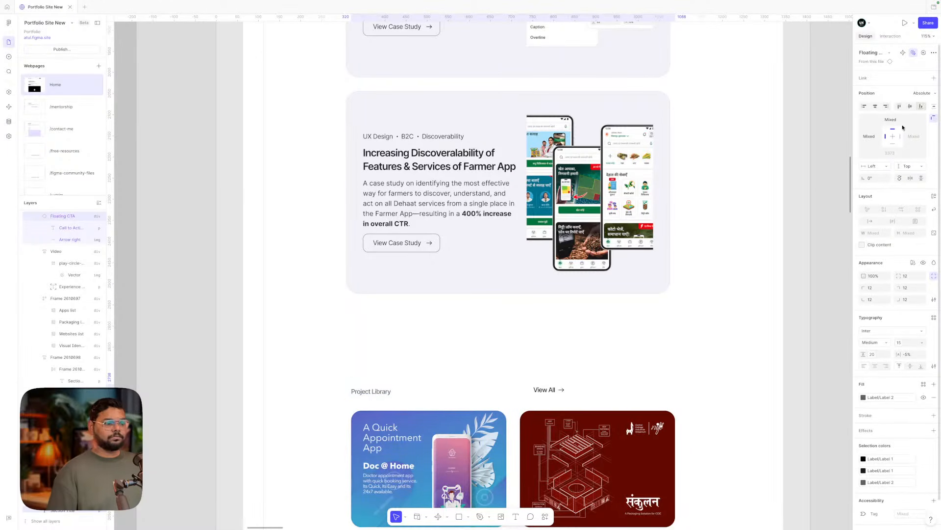
{"action": "left_click", "coordinate": [479, 391]}
{"action": "left_click_drag", "start_coordinate": [547, 389], "coordinate": [656, 388]}
- Wrap the heading and View All in a horizontal auto-layout row with Auto gap
{"action": "left_click", "coordinate": [376, 392], "text": "shift"}
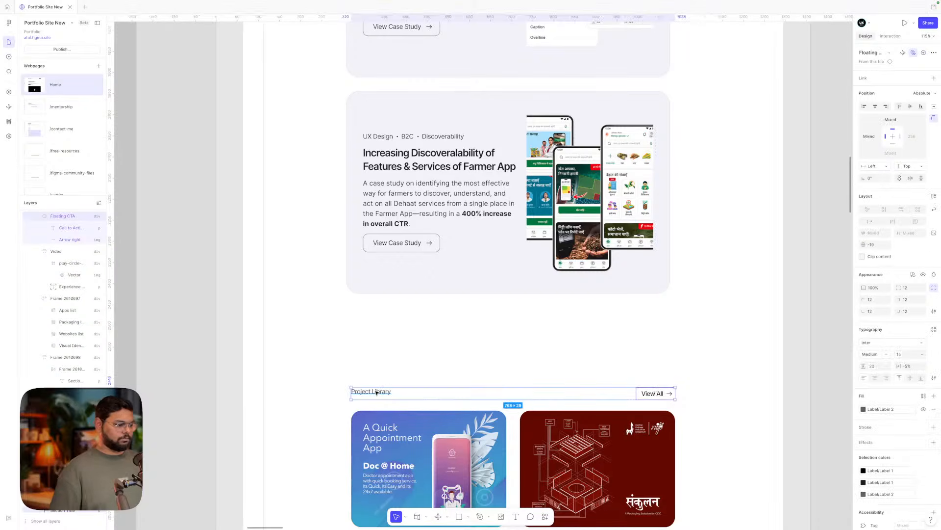
{"action": "key", "text": "shift+a"}
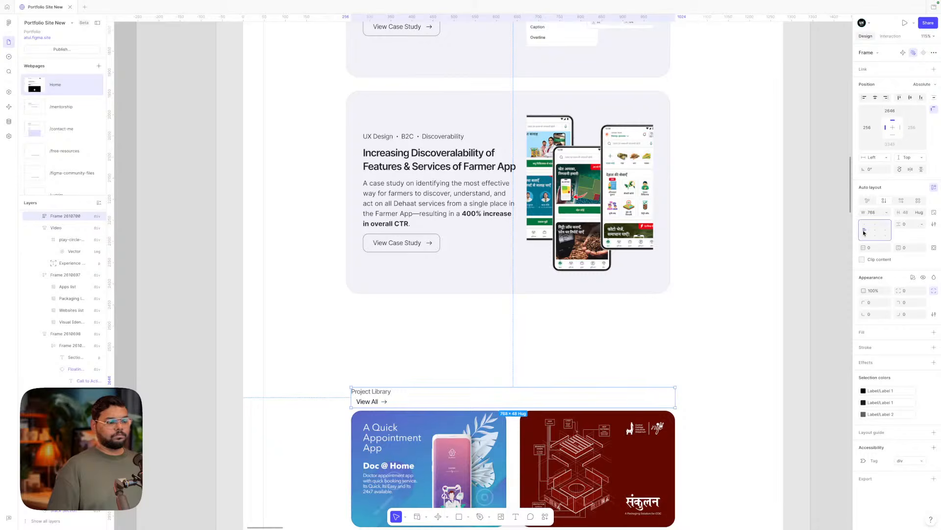
{"action": "left_click", "coordinate": [901, 200]}
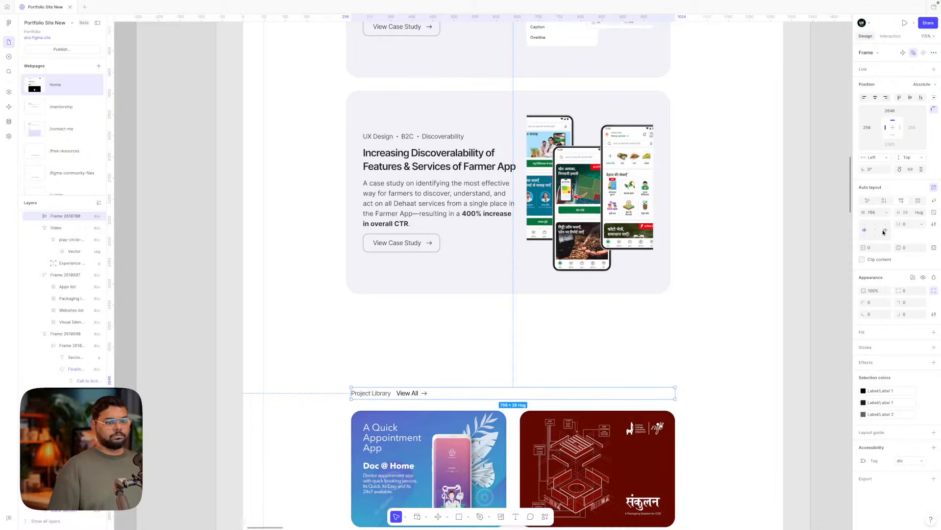
{"action": "left_click", "coordinate": [922, 225]}
{"action": "left_click", "coordinate": [904, 240]}
{"action": "left_click", "coordinate": [468, 344]}
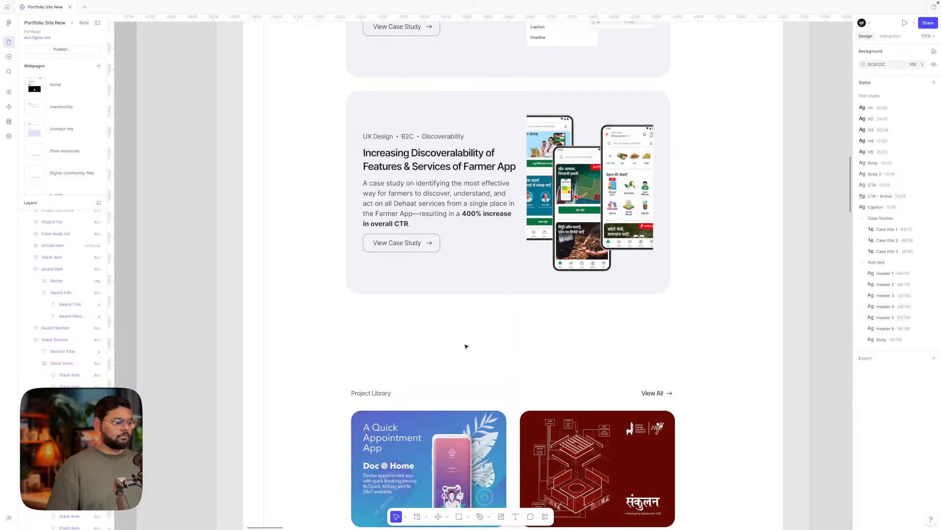
{"action": "left_click", "coordinate": [373, 394]}
{"action": "left_click", "coordinate": [467, 360]}
{"action": "scroll", "coordinate": [468, 360], "scroll_direction": "down", "scroll_amount": 1}
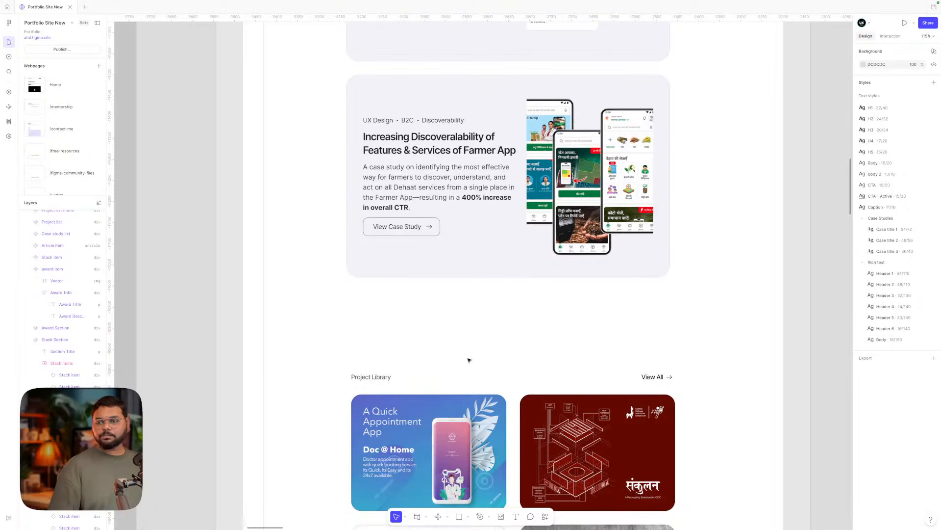
{"action": "left_click", "coordinate": [393, 378]}
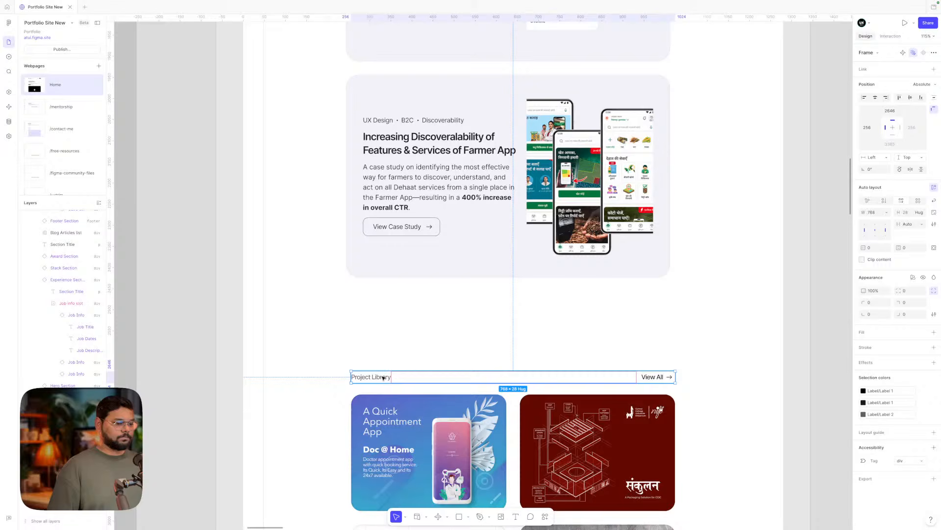
{"action": "left_click", "coordinate": [536, 358]}
{"action": "scroll", "coordinate": [536, 358], "scroll_direction": "down", "scroll_amount": 2}
{"action": "scroll", "coordinate": [536, 358], "scroll_direction": "down", "scroll_amount": 3}
{"action": "left_click", "coordinate": [515, 358]}
{"action": "left_click", "coordinate": [435, 296]}
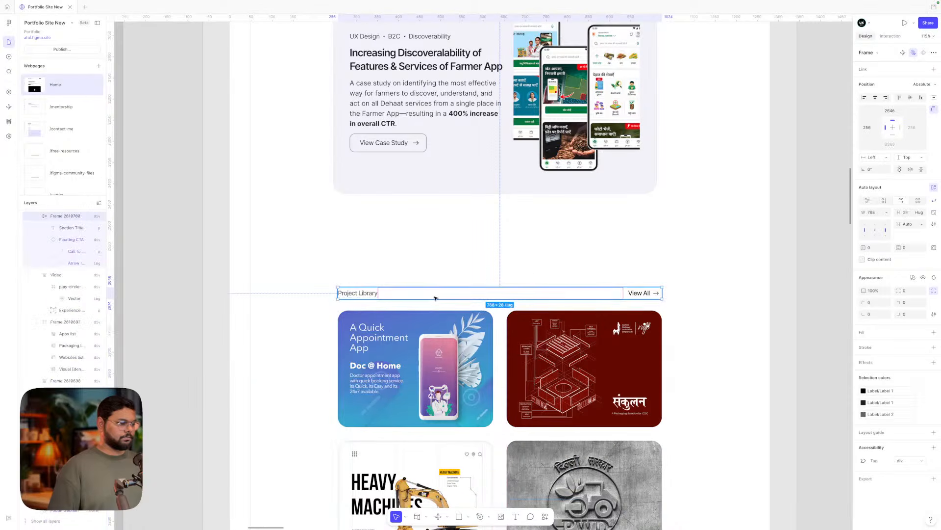
{"action": "left_click", "coordinate": [416, 270]}
{"action": "scroll", "coordinate": [417, 270], "scroll_direction": "right", "scroll_amount": 2}
{"action": "scroll", "coordinate": [416, 270], "scroll_direction": "down", "scroll_amount": 2}
{"action": "scroll", "coordinate": [416, 270], "scroll_direction": "down", "scroll_amount": 3}
{"action": "scroll", "coordinate": [416, 269], "scroll_direction": "up", "scroll_amount": 3}
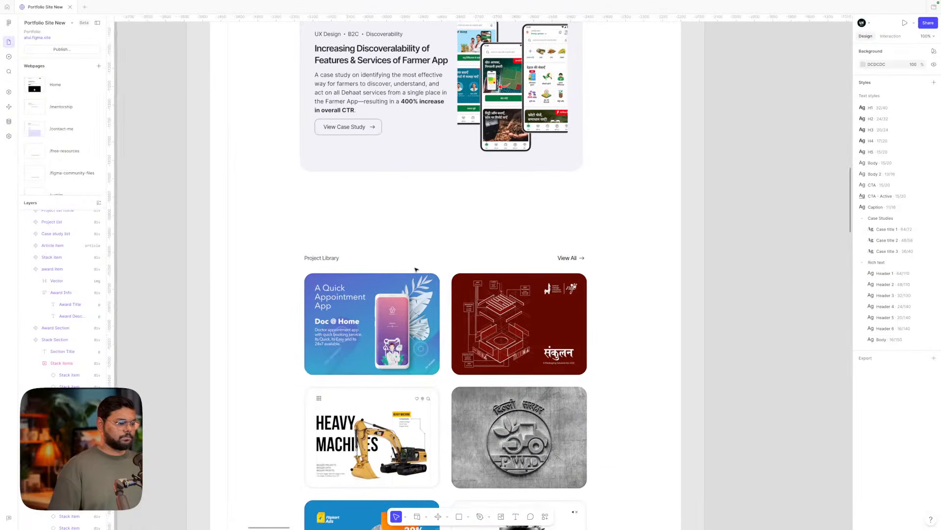
{"action": "scroll", "coordinate": [416, 269], "scroll_direction": "down", "scroll_amount": 1}
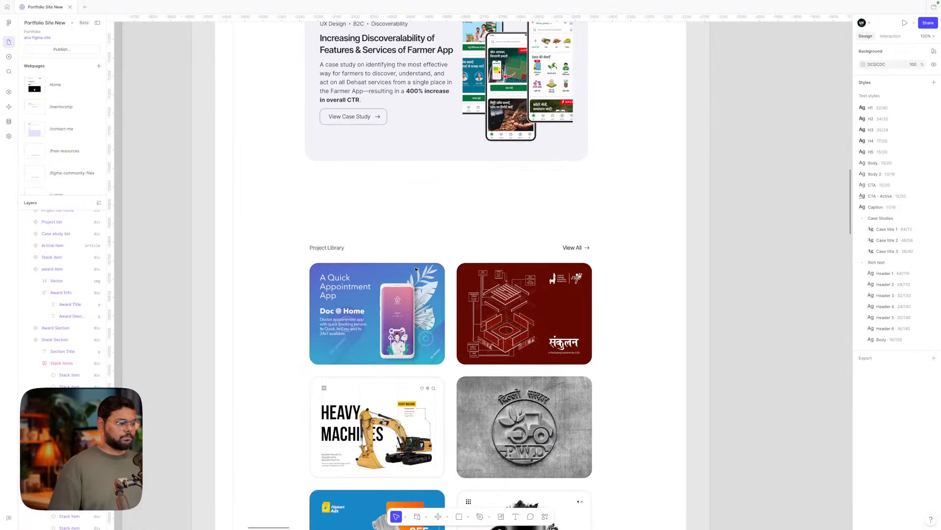
{"action": "left_click", "coordinate": [337, 248]}
{"action": "scroll", "coordinate": [385, 283], "scroll_direction": "down", "scroll_amount": 3}
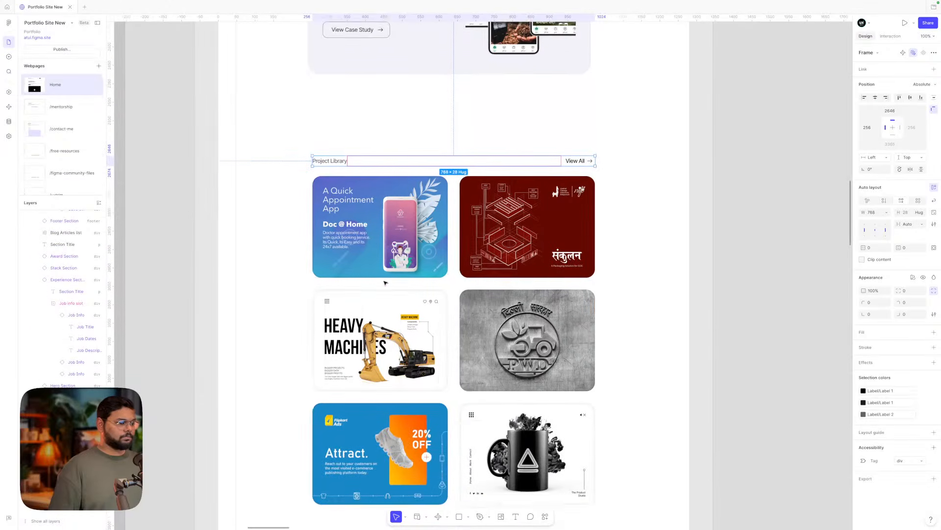
{"action": "scroll", "coordinate": [385, 283], "scroll_direction": "down", "scroll_amount": 1}
{"action": "left_click", "coordinate": [500, 296]}
{"action": "left_click", "coordinate": [643, 310]}
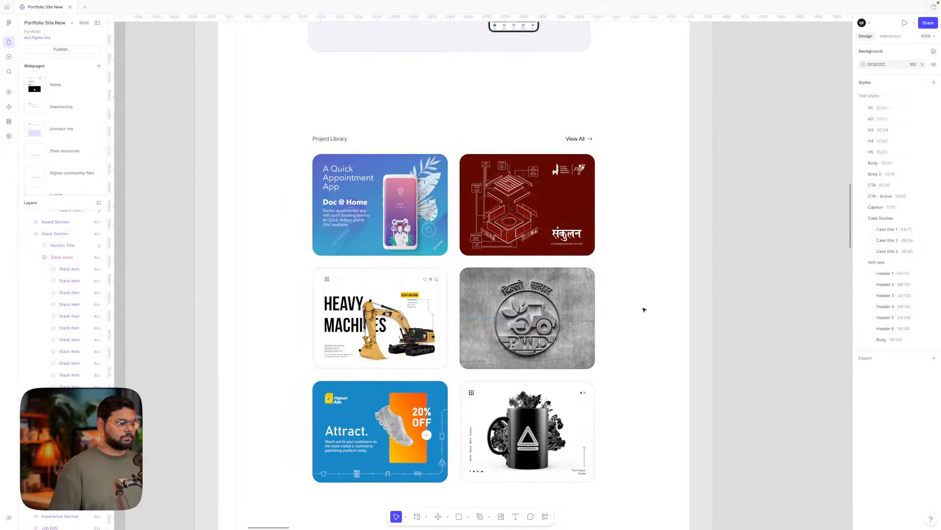
- Inspect the project card grid and its Apps, Packaging, Websites and Visual Identity lists
{"action": "double_click", "coordinate": [362, 341]}
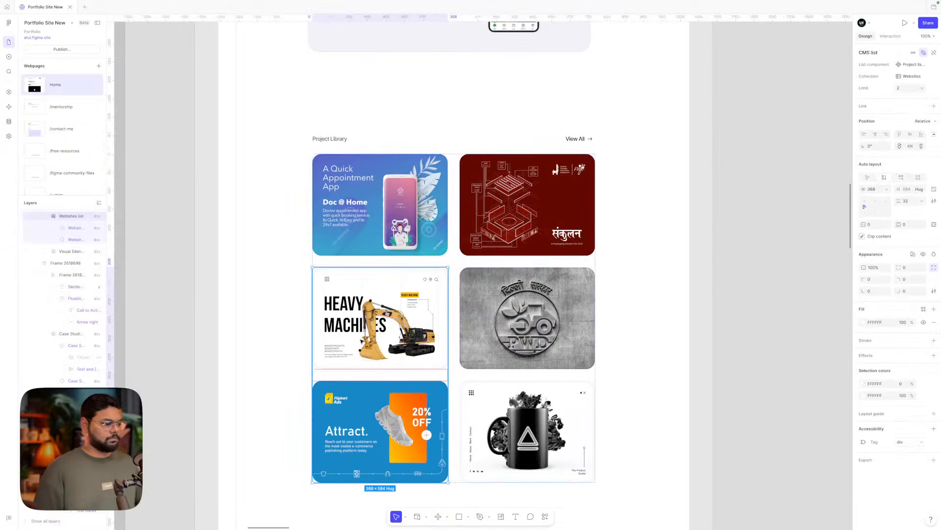
{"action": "left_click", "coordinate": [655, 326]}
{"action": "left_click", "coordinate": [419, 334]}
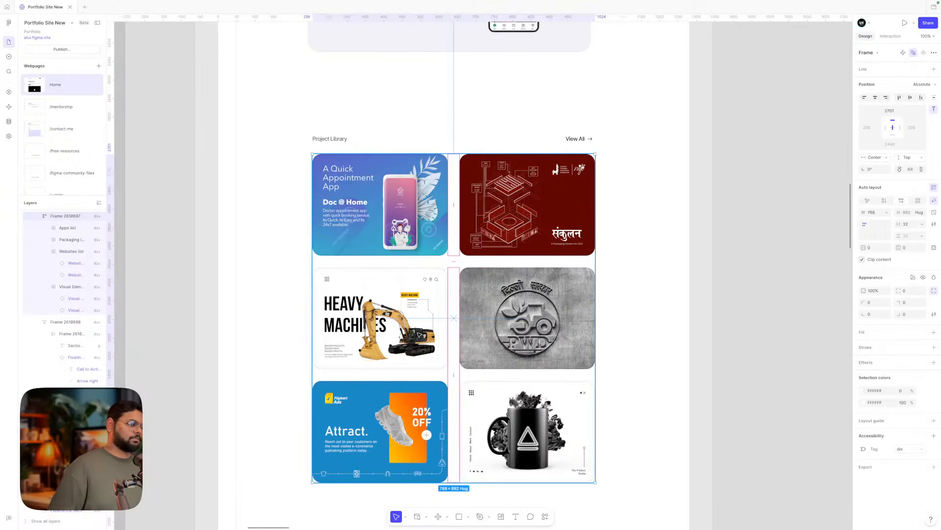
{"action": "left_click", "coordinate": [652, 287]}
{"action": "scroll", "coordinate": [652, 287], "scroll_direction": "down", "scroll_amount": 1}
{"action": "scroll", "coordinate": [648, 288], "scroll_direction": "down", "scroll_amount": 2}
{"action": "scroll", "coordinate": [649, 287], "scroll_direction": "down", "scroll_amount": 2}
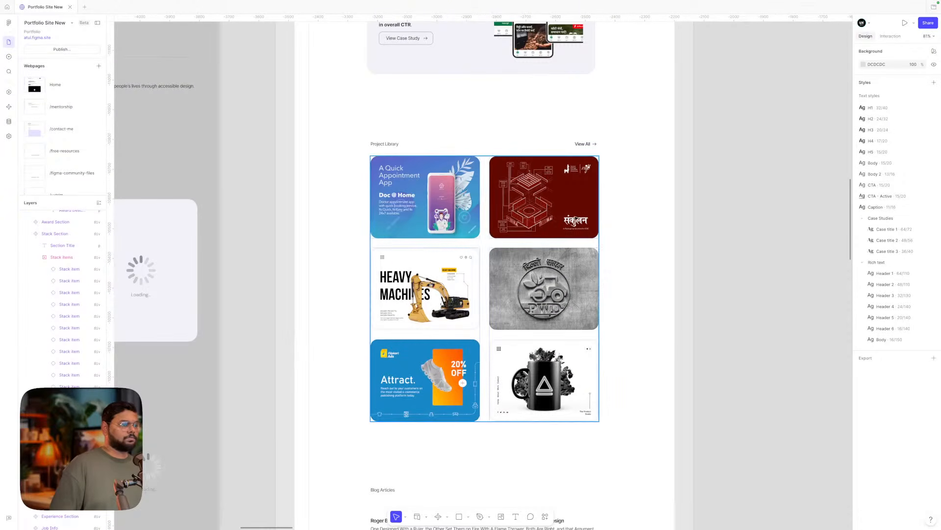
{"action": "double_click", "coordinate": [536, 206]}
{"action": "left_click", "coordinate": [388, 144]}
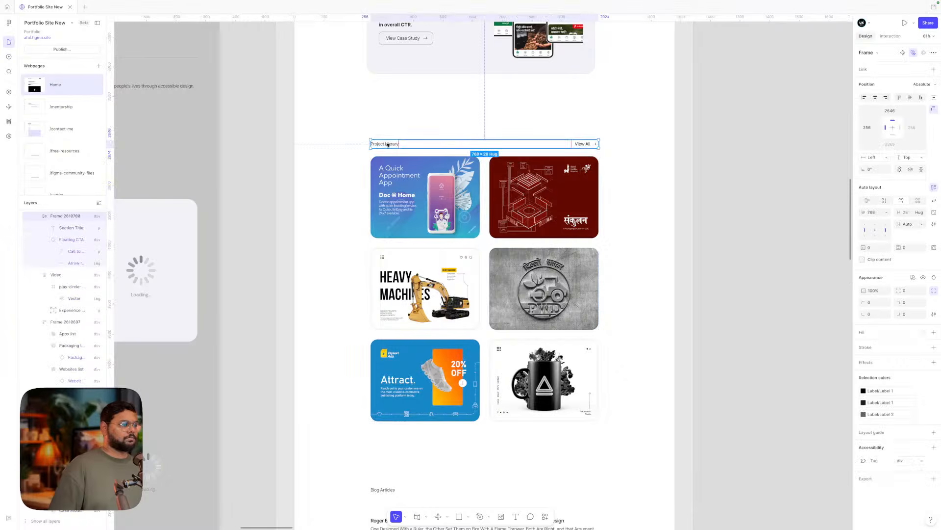
{"action": "left_click", "coordinate": [389, 175]}
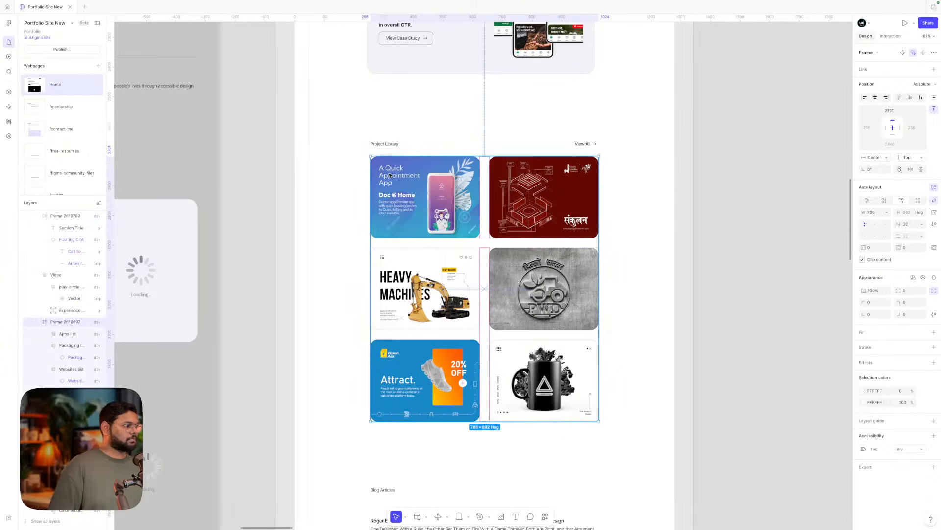
{"action": "left_click", "coordinate": [47, 335]}
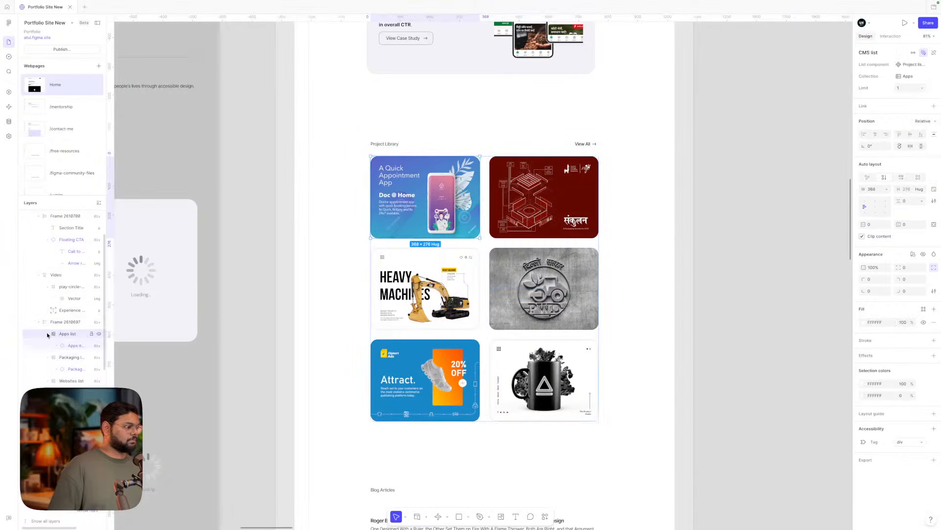
{"action": "left_click", "coordinate": [48, 345]}
{"action": "left_click", "coordinate": [48, 357]}
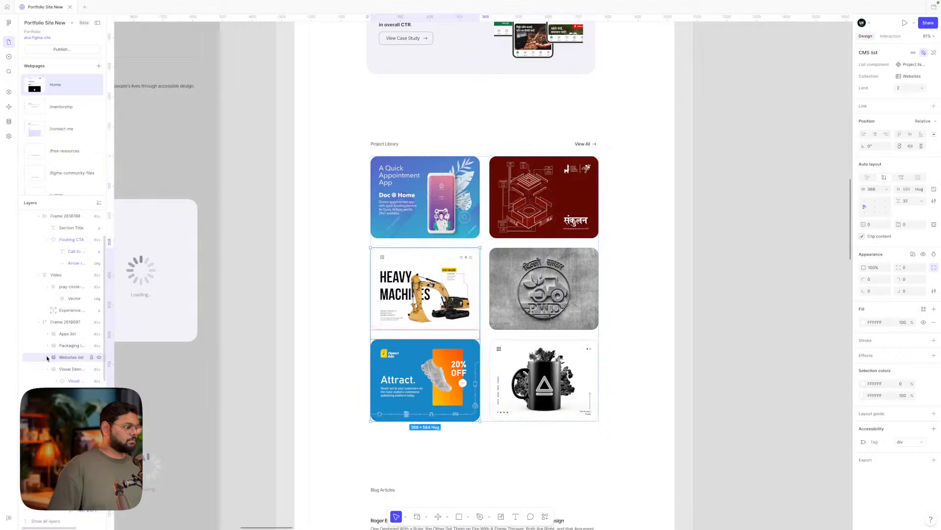
{"action": "left_click", "coordinate": [48, 369]}
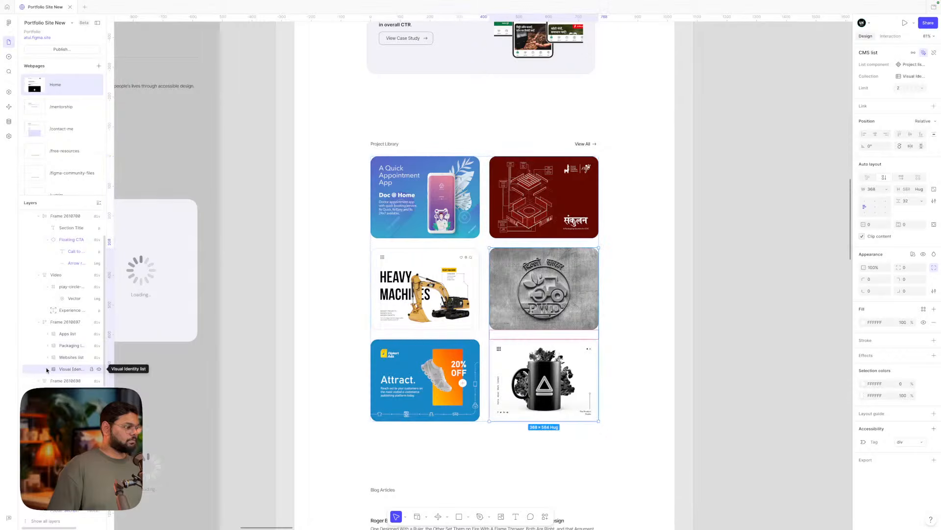
- Wrap the Project Library header and card grid in an auto-layout frame with 12 gap
{"action": "left_click", "coordinate": [59, 323]}
{"action": "left_click", "coordinate": [401, 145], "text": "shift"}
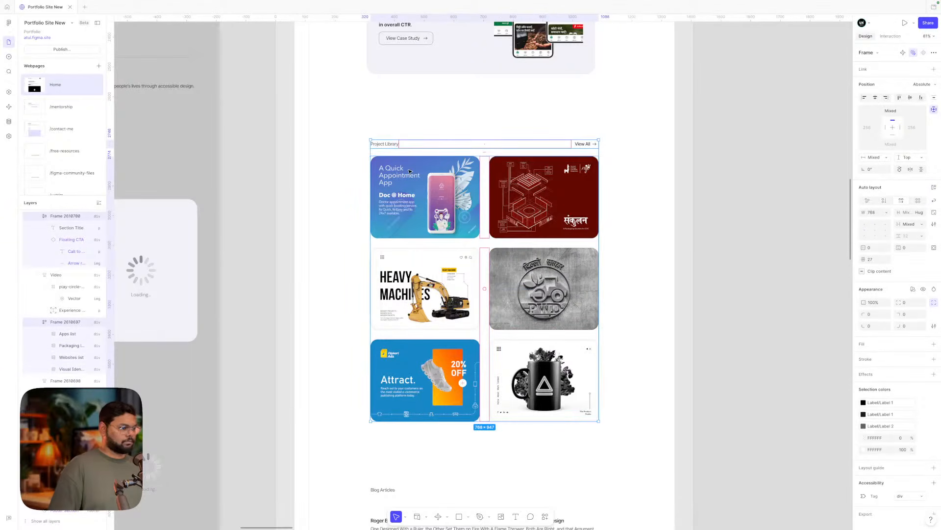
{"action": "key", "text": "shift+a"}
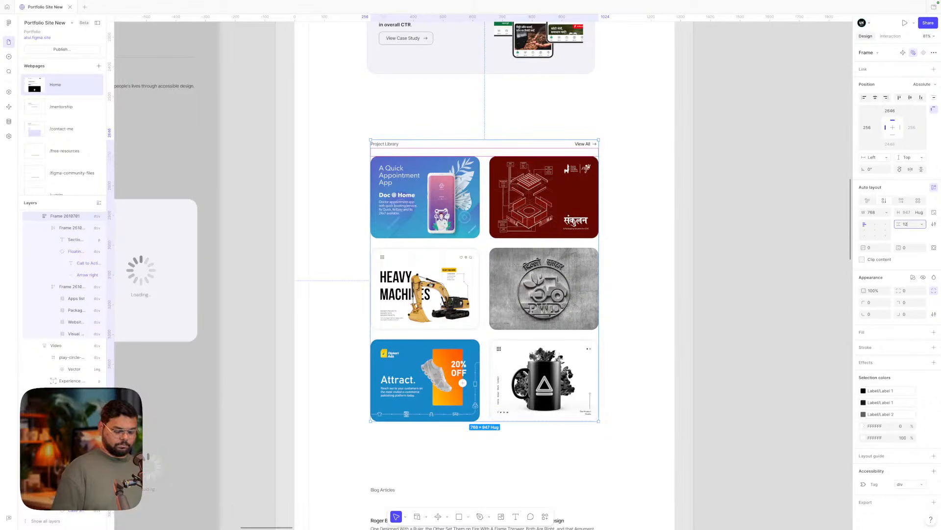
{"action": "key", "text": "Return"}
- Change the Handpicked Case Studies section gap from 8 to 12
{"action": "scroll", "coordinate": [641, 217], "scroll_direction": "up", "scroll_amount": 5}
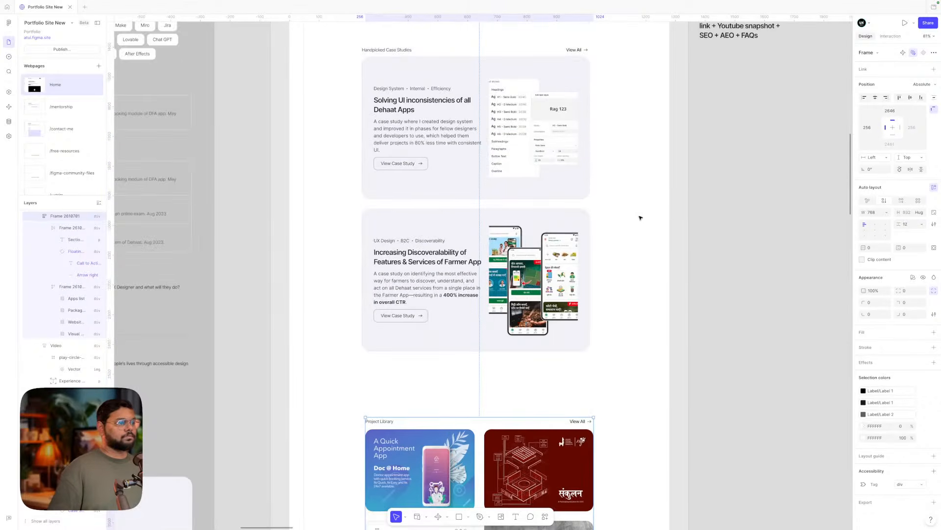
{"action": "scroll", "coordinate": [430, 182], "scroll_direction": "up", "scroll_amount": 3}
{"action": "left_click", "coordinate": [430, 182]}
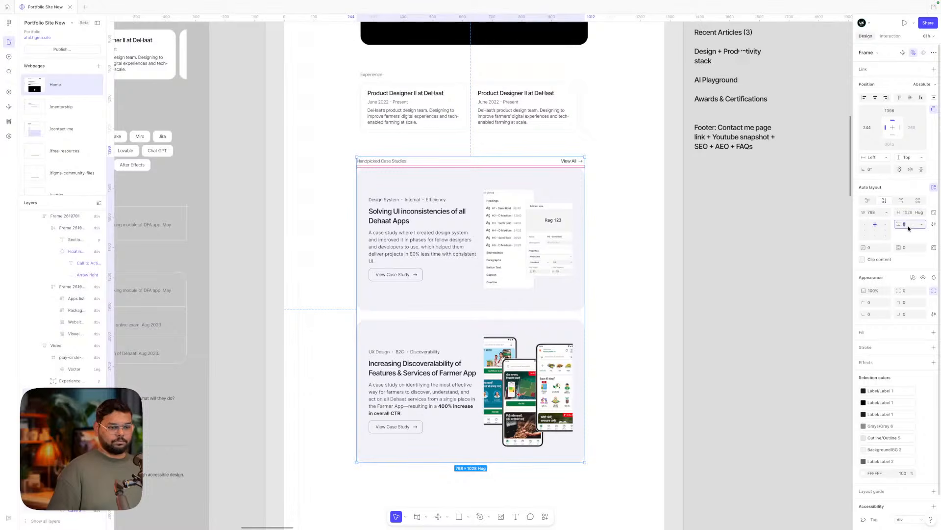
{"action": "type", "text": "12"}
{"action": "key", "text": "Return"}
{"action": "left_click", "coordinate": [671, 314]}
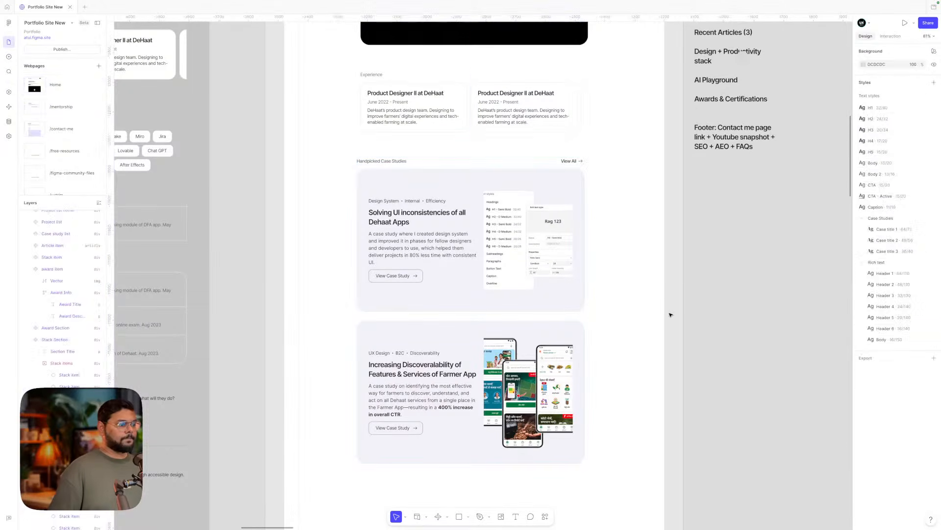
{"action": "left_click", "coordinate": [579, 295]}
{"action": "left_click", "coordinate": [650, 267]}
{"action": "scroll", "coordinate": [649, 267], "scroll_direction": "down", "scroll_amount": 1}
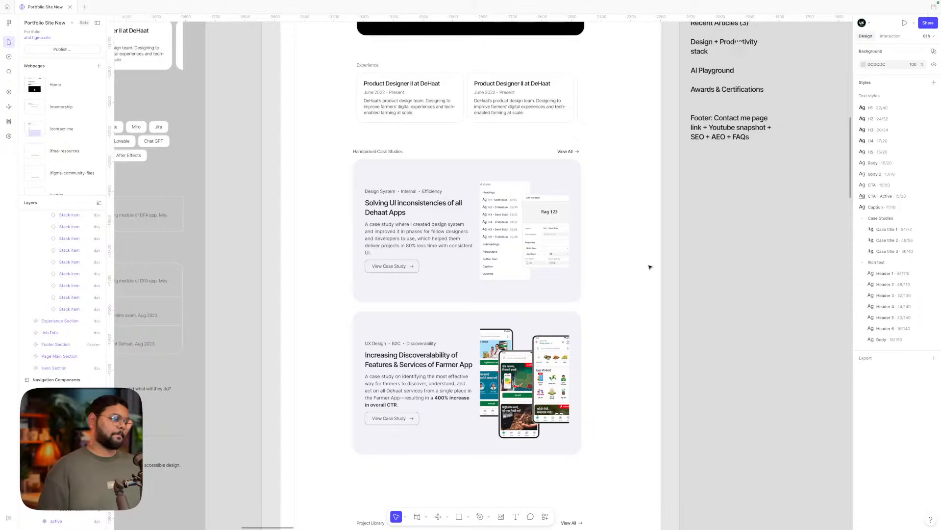
{"action": "scroll", "coordinate": [649, 267], "scroll_direction": "down", "scroll_amount": 5}
{"action": "scroll", "coordinate": [650, 266], "scroll_direction": "down", "scroll_amount": 12}
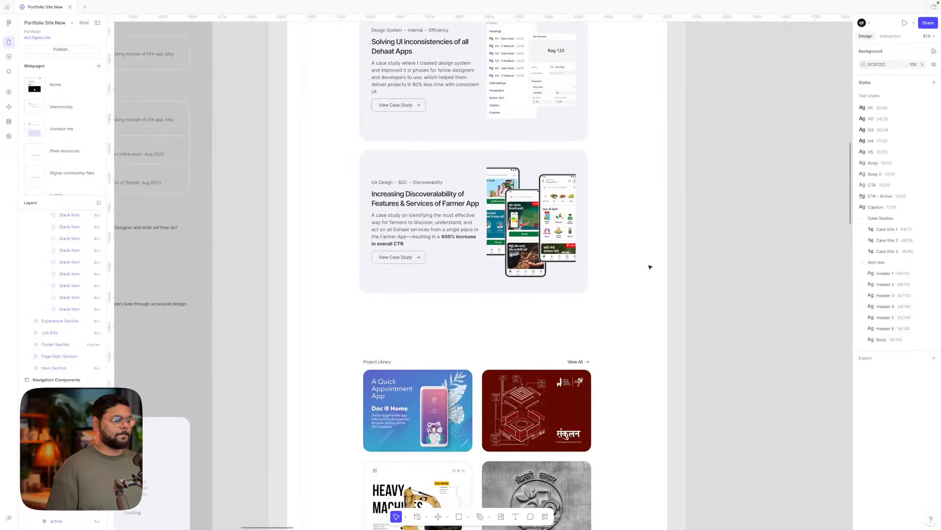
{"action": "scroll", "coordinate": [650, 267], "scroll_direction": "up", "scroll_amount": 10}
{"action": "scroll", "coordinate": [649, 267], "scroll_direction": "up", "scroll_amount": 10}
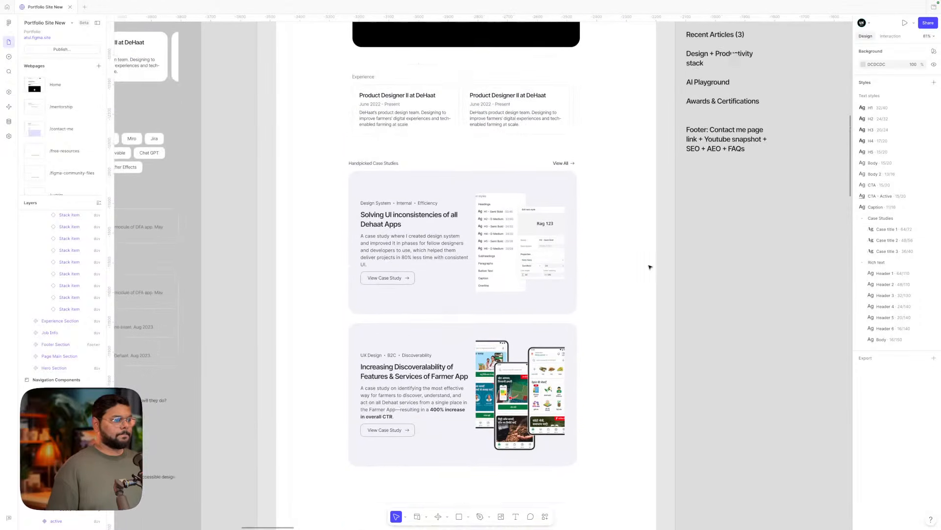
{"action": "scroll", "coordinate": [385, 234], "scroll_direction": "up", "scroll_amount": 5}
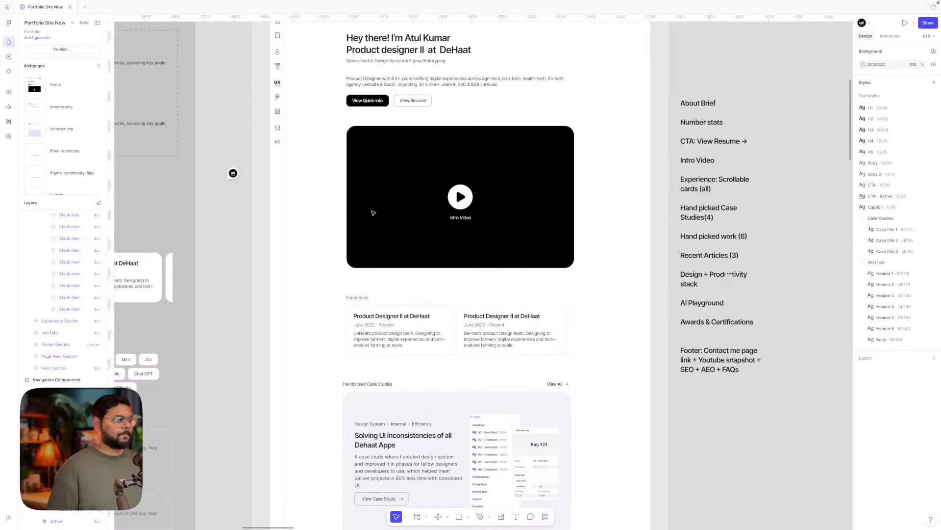
{"action": "scroll", "coordinate": [373, 211], "scroll_direction": "down", "scroll_amount": 17}
{"action": "scroll", "coordinate": [373, 212], "scroll_direction": "down", "scroll_amount": 5}
{"action": "scroll", "coordinate": [370, 213], "scroll_direction": "down", "scroll_amount": 2}
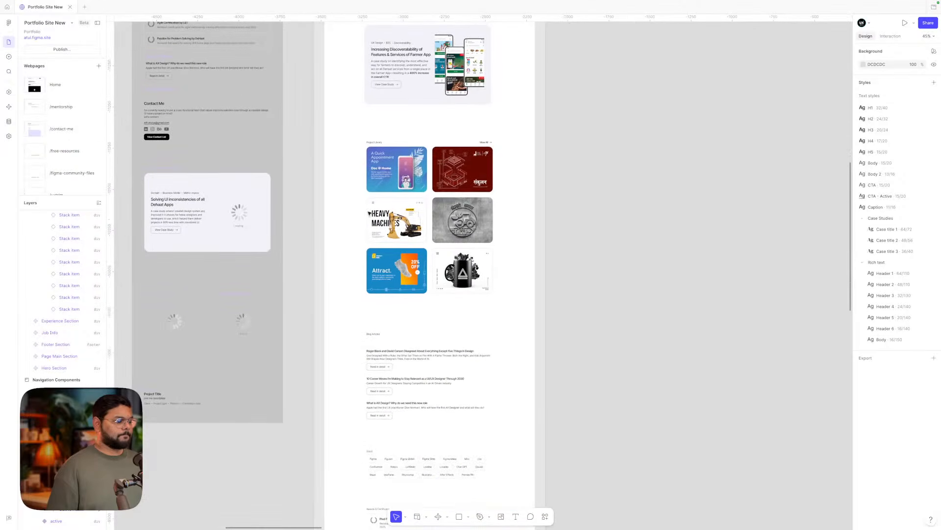
{"action": "scroll", "coordinate": [371, 347], "scroll_direction": "up", "scroll_amount": 10}
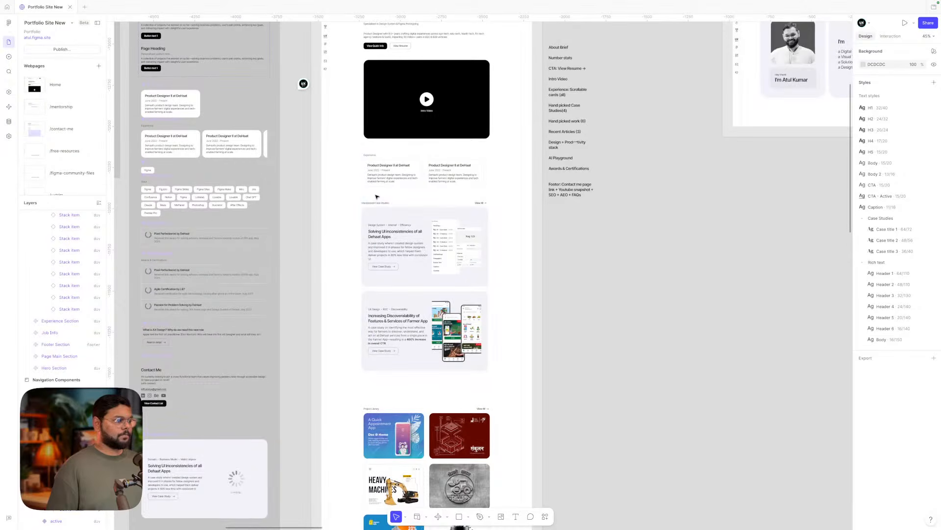
{"action": "scroll", "coordinate": [377, 204], "scroll_direction": "up", "scroll_amount": 1}
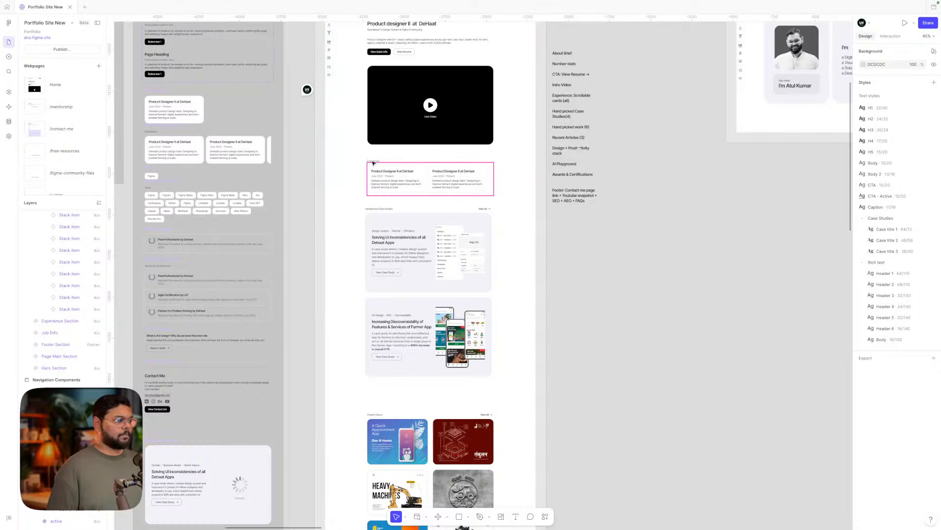
{"action": "scroll", "coordinate": [375, 162], "scroll_direction": "left", "scroll_amount": 5}
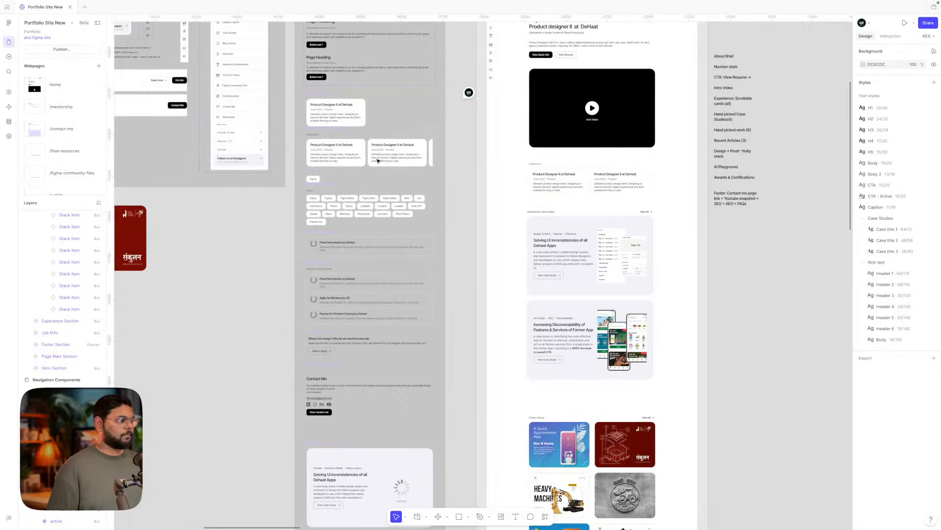
{"action": "scroll", "coordinate": [315, 135], "scroll_direction": "up", "scroll_amount": 5}
- Try the H4 and then the H3 text style on the Experience section title
{"action": "left_click", "coordinate": [313, 136]}
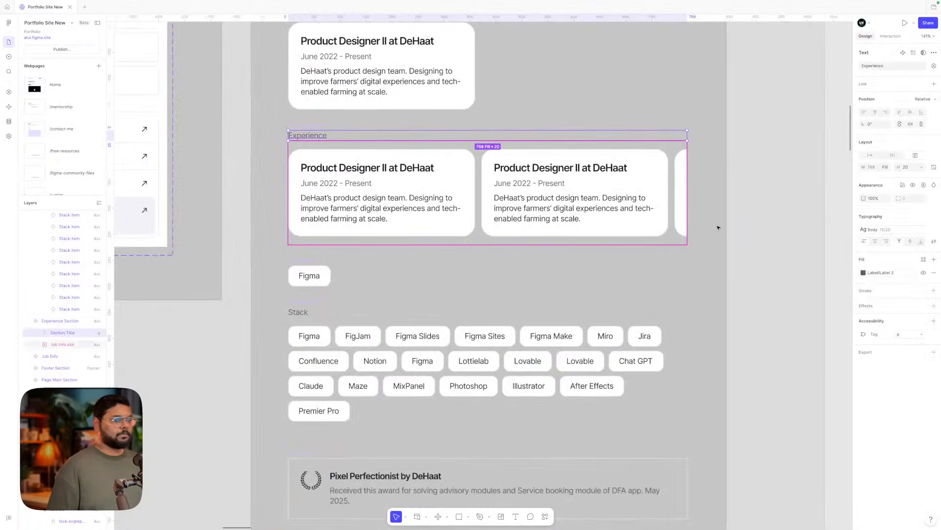
{"action": "left_click", "coordinate": [879, 230]}
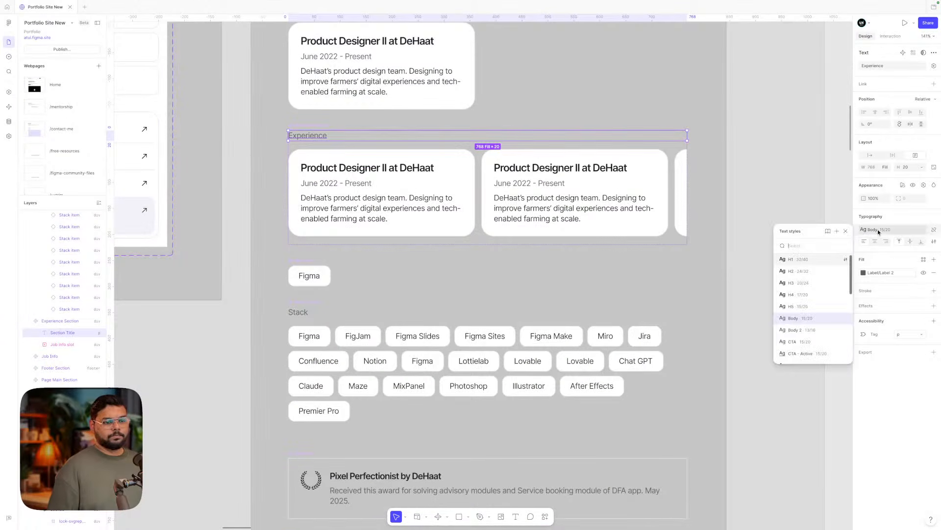
{"action": "left_click", "coordinate": [791, 294]}
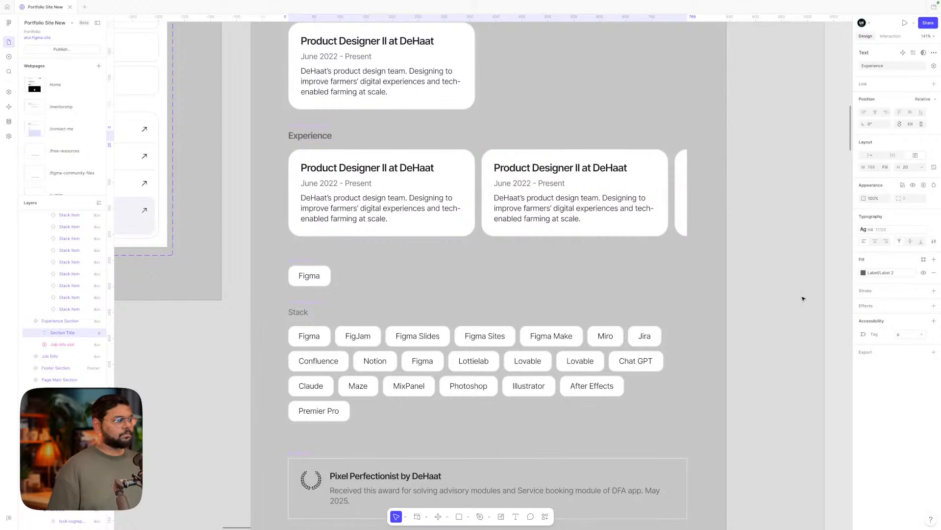
{"action": "left_click", "coordinate": [878, 229]}
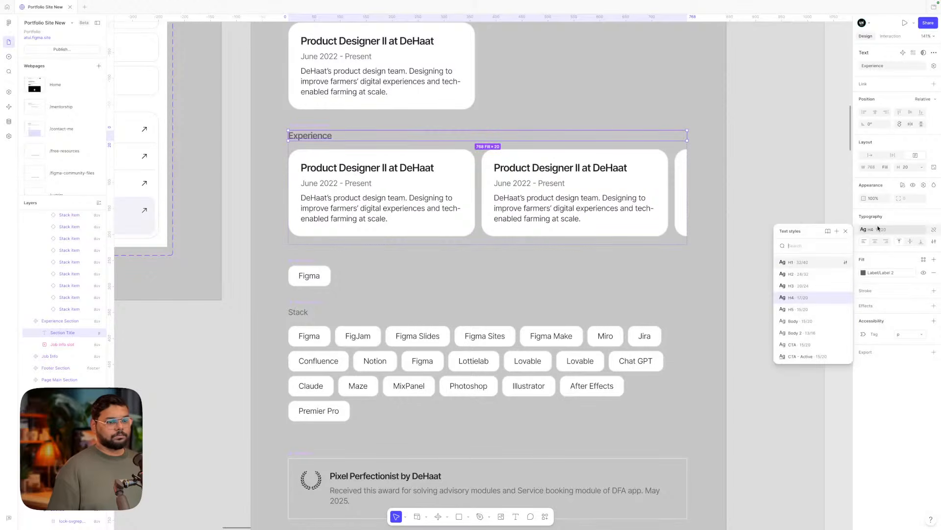
{"action": "left_click", "coordinate": [797, 290]}
- Set the Experience title's height to Hug contents, growing it from 20 to 24
{"action": "scroll", "coordinate": [805, 285], "scroll_direction": "right", "scroll_amount": 10}
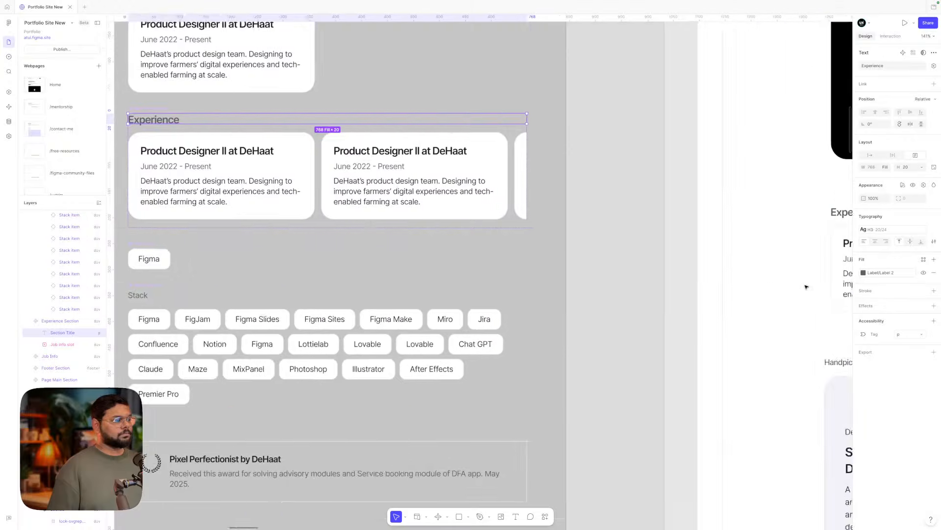
{"action": "scroll", "coordinate": [806, 286], "scroll_direction": "down", "scroll_amount": 5}
{"action": "scroll", "coordinate": [806, 286], "scroll_direction": "down", "scroll_amount": 1}
{"action": "scroll", "coordinate": [805, 286], "scroll_direction": "right", "scroll_amount": 5}
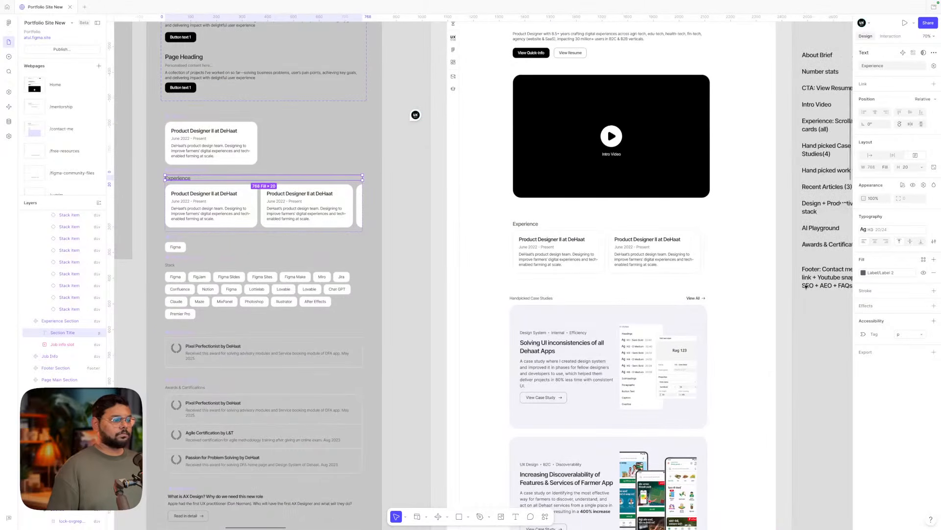
{"action": "scroll", "coordinate": [805, 286], "scroll_direction": "up", "scroll_amount": 2}
{"action": "scroll", "coordinate": [805, 286], "scroll_direction": "right", "scroll_amount": 2}
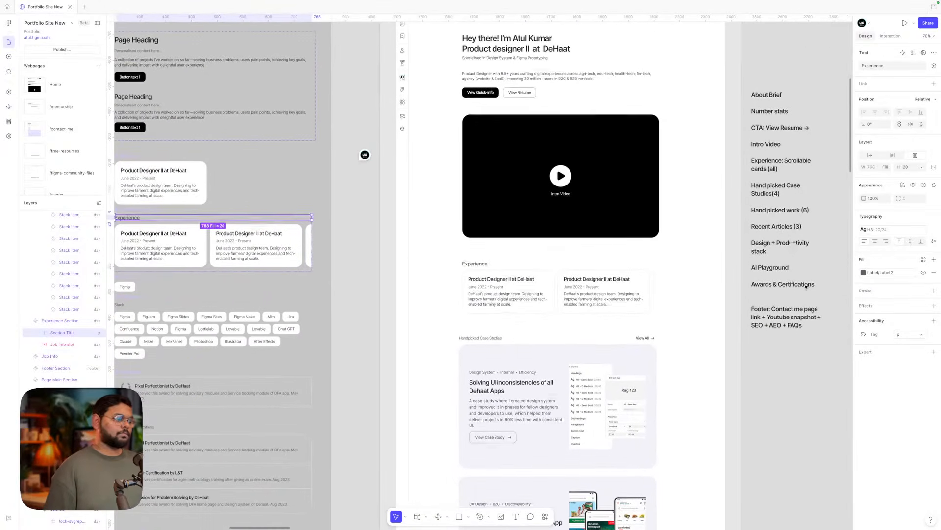
{"action": "scroll", "coordinate": [806, 286], "scroll_direction": "left", "scroll_amount": 2}
{"action": "scroll", "coordinate": [805, 286], "scroll_direction": "down", "scroll_amount": 1}
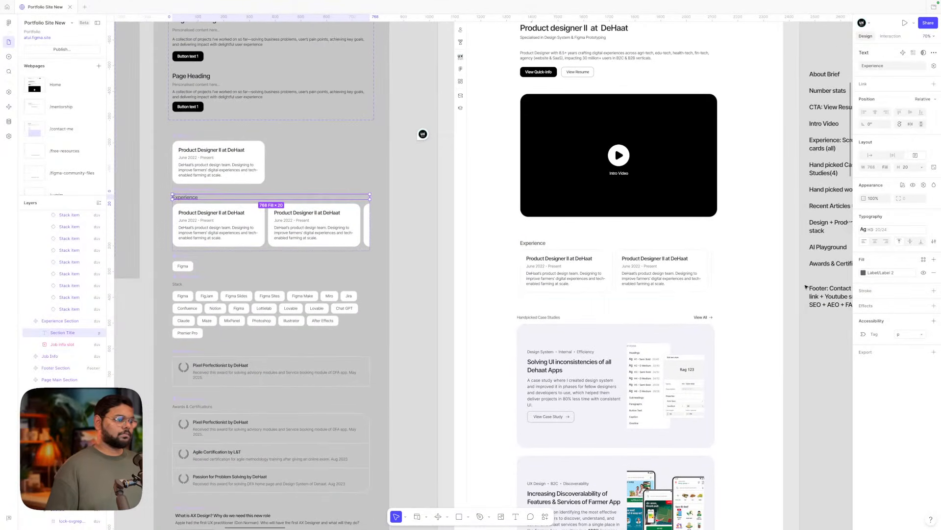
{"action": "left_click", "coordinate": [536, 245]}
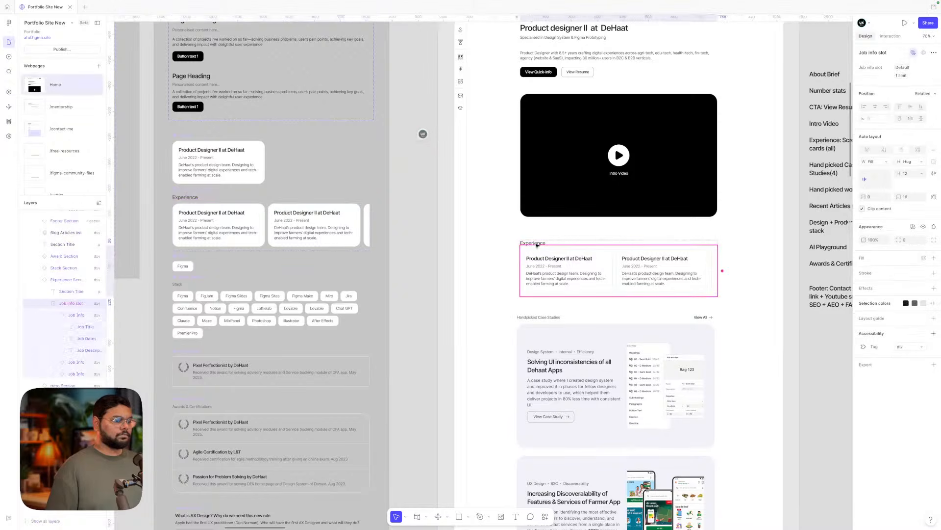
{"action": "left_click", "coordinate": [188, 198]}
{"action": "left_click", "coordinate": [893, 155]}
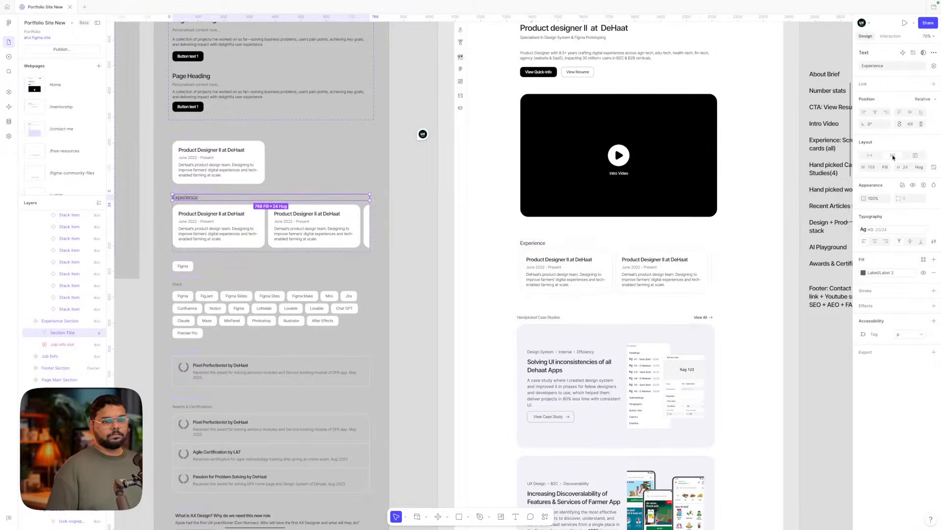
{"action": "left_click", "coordinate": [542, 269]}
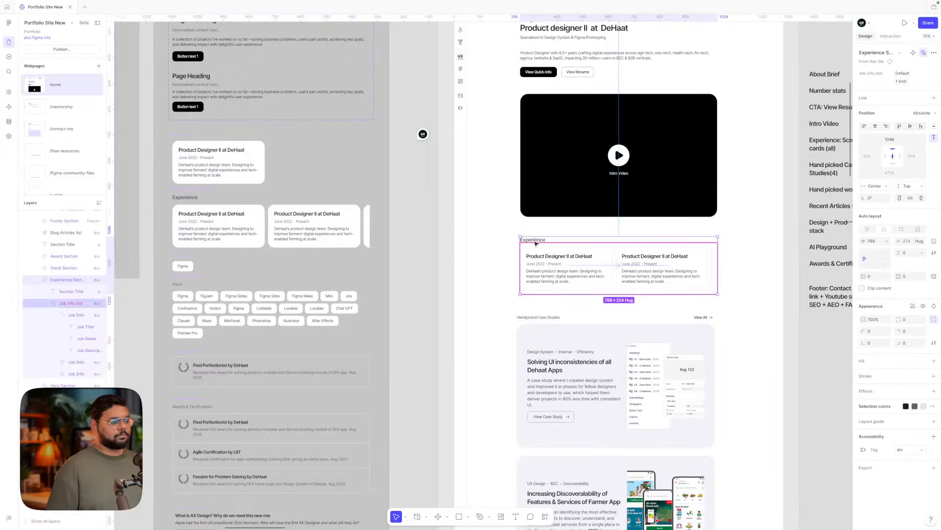
{"action": "left_click", "coordinate": [188, 198]}
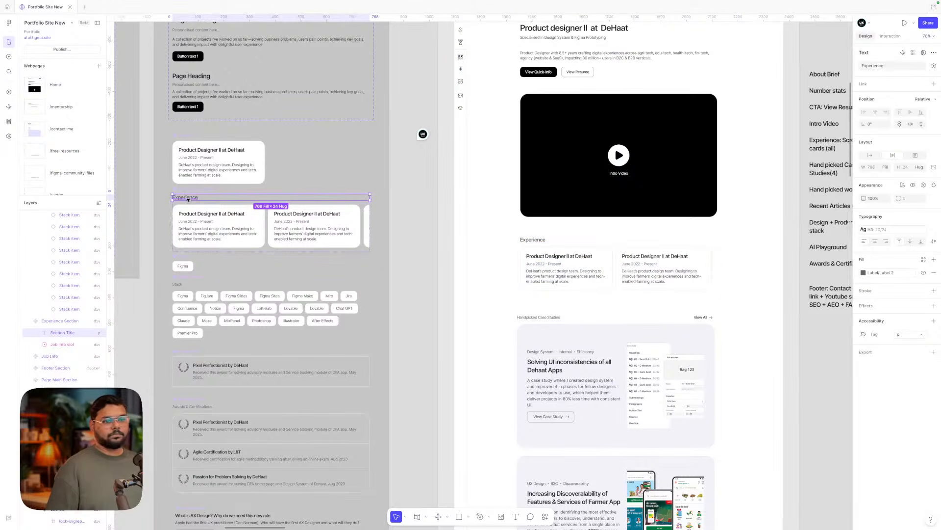
- Copy the Experience title's properties and select the Handpicked Case Studies, Project Library, Blog Articles and Awards & Certifications headers
{"action": "key", "text": "ctrl+alt+c"}
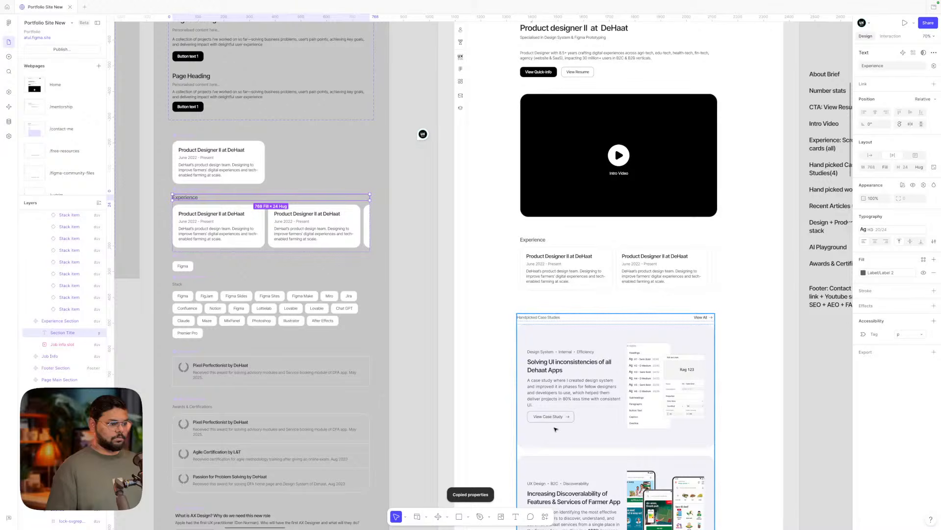
{"action": "left_click", "coordinate": [538, 317]}
{"action": "scroll", "coordinate": [540, 314], "scroll_direction": "down", "scroll_amount": 5}
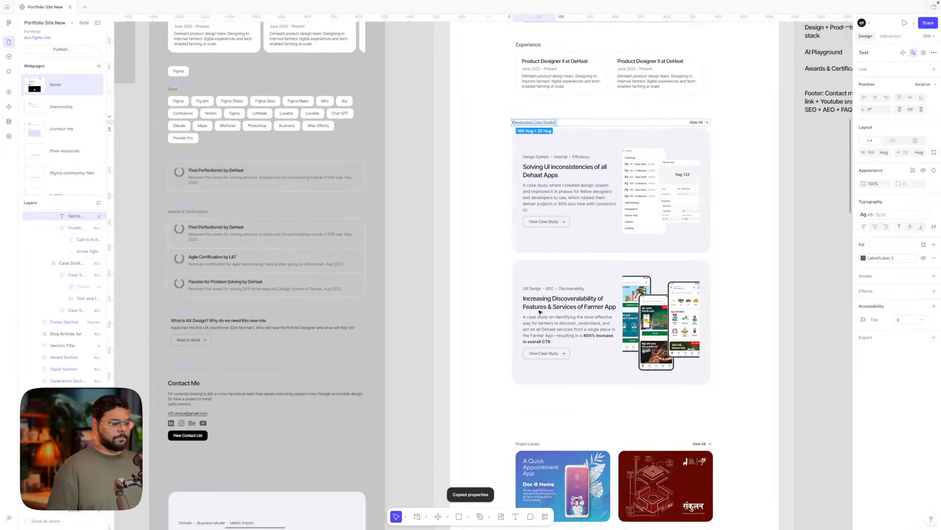
{"action": "scroll", "coordinate": [539, 314], "scroll_direction": "down", "scroll_amount": 2}
{"action": "left_click", "coordinate": [528, 368], "text": "shift"}
{"action": "scroll", "coordinate": [531, 358], "scroll_direction": "down", "scroll_amount": 6}
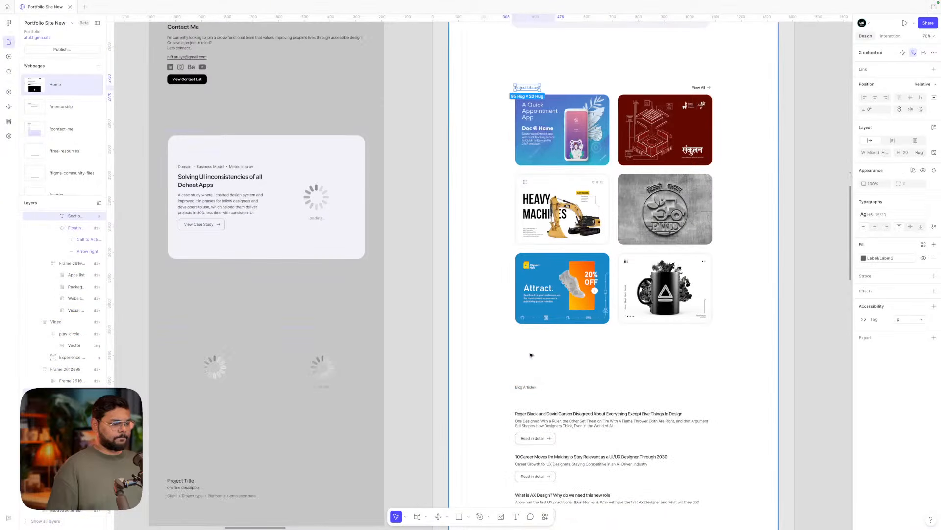
{"action": "left_click", "coordinate": [526, 387], "text": "shift"}
{"action": "scroll", "coordinate": [526, 388], "scroll_direction": "down", "scroll_amount": 6}
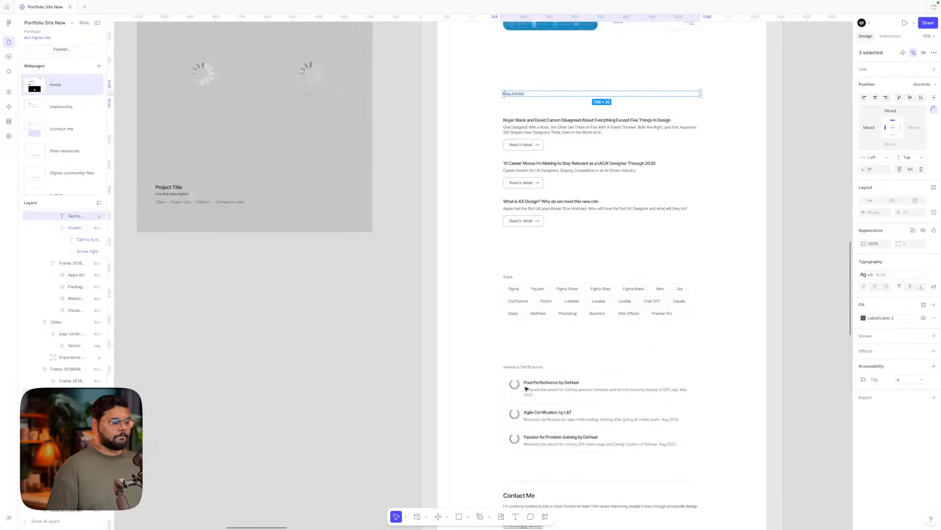
{"action": "scroll", "coordinate": [526, 388], "scroll_direction": "up", "scroll_amount": 1}
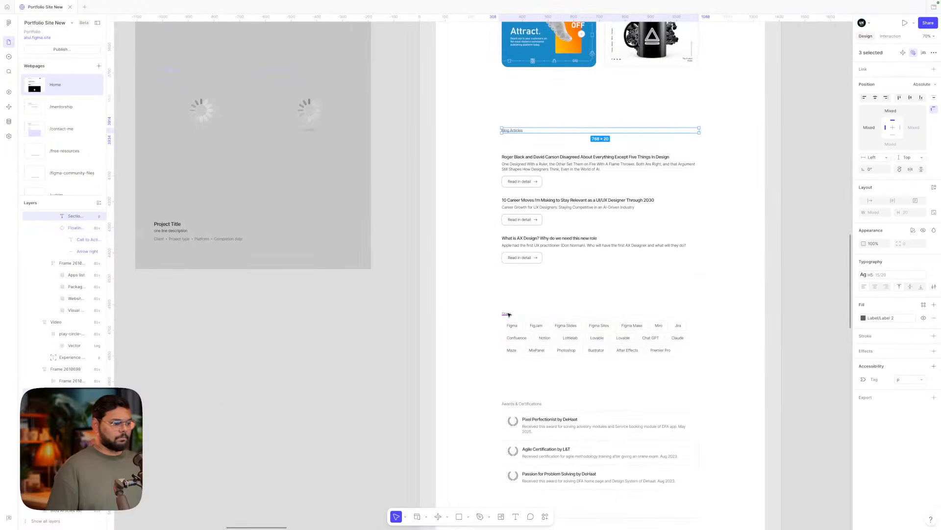
{"action": "scroll", "coordinate": [509, 314], "scroll_direction": "left", "scroll_amount": 6}
{"action": "scroll", "coordinate": [509, 314], "scroll_direction": "down", "scroll_amount": 5}
{"action": "scroll", "coordinate": [509, 314], "scroll_direction": "up", "scroll_amount": 5}
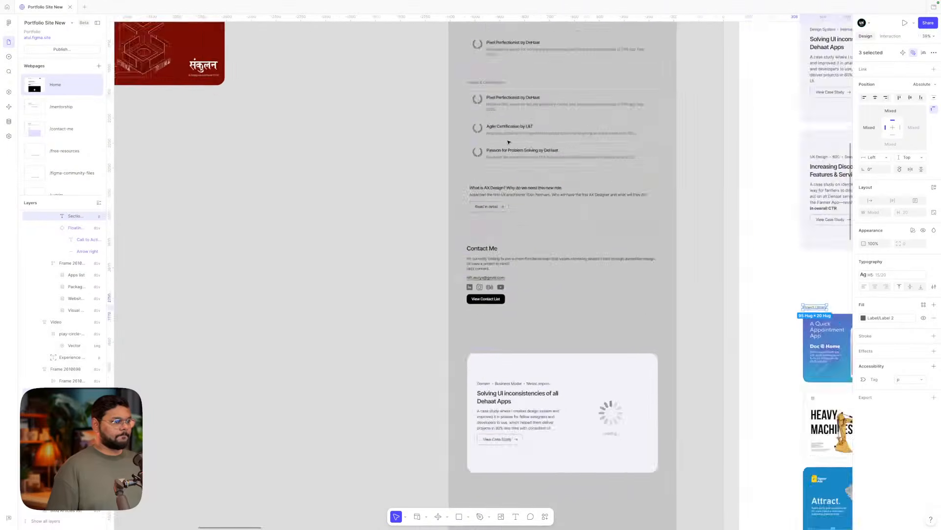
{"action": "scroll", "coordinate": [466, 231], "scroll_direction": "up", "scroll_amount": 2}
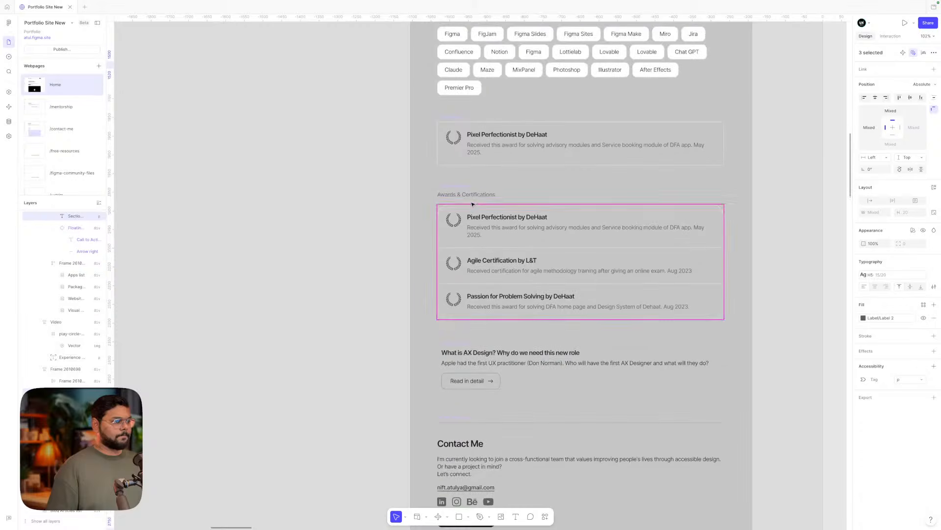
{"action": "left_click", "coordinate": [467, 195], "text": "shift"}
{"action": "scroll", "coordinate": [466, 196], "scroll_direction": "up", "scroll_amount": 5}
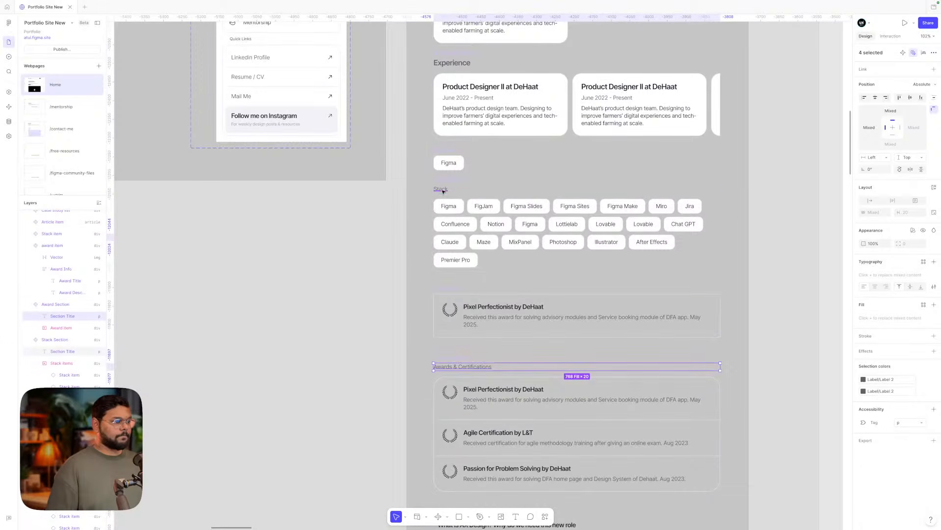
{"action": "scroll", "coordinate": [442, 190], "scroll_direction": "down", "scroll_amount": 5}
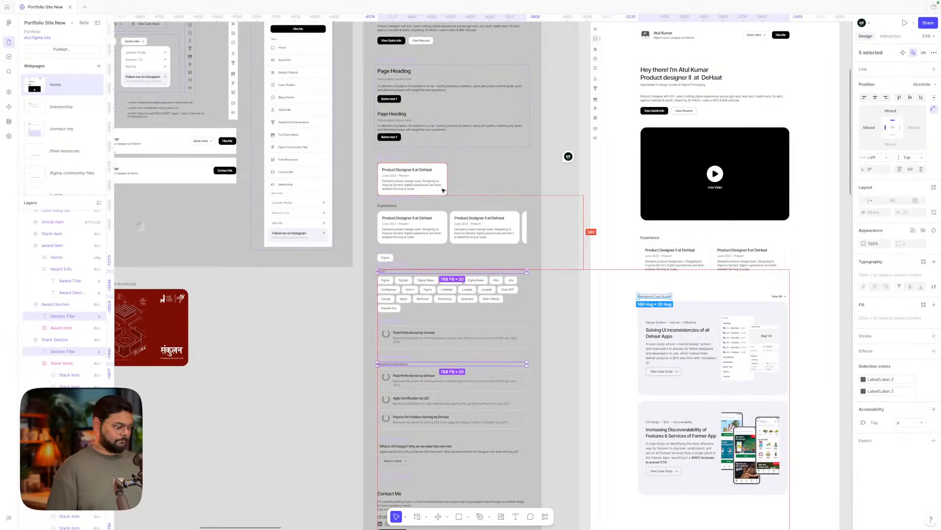
{"action": "scroll", "coordinate": [592, 270], "scroll_direction": "down", "scroll_amount": 10}
{"action": "scroll", "coordinate": [592, 270], "scroll_direction": "right", "scroll_amount": 3}
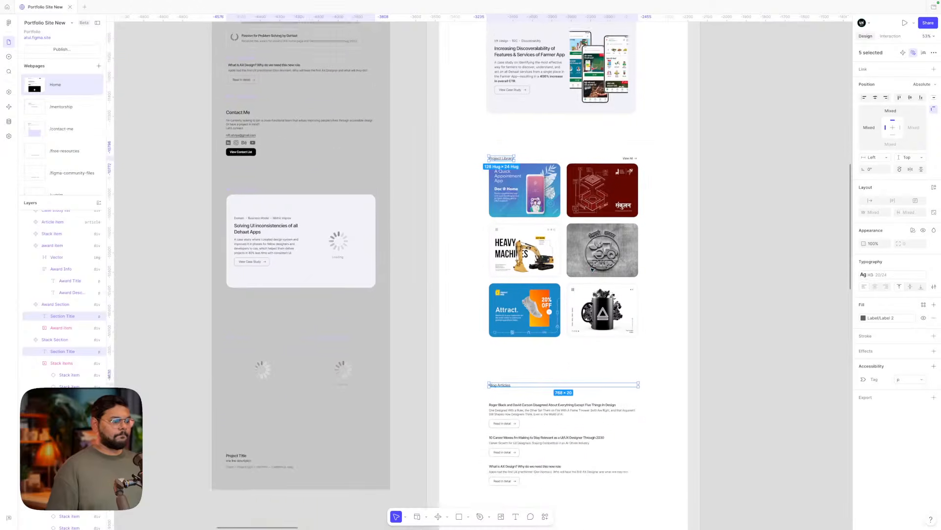
{"action": "scroll", "coordinate": [592, 270], "scroll_direction": "down", "scroll_amount": 3}
- Inspect the Experience and Handpicked Case Studies sections of the home page
{"action": "left_click", "coordinate": [529, 280]}
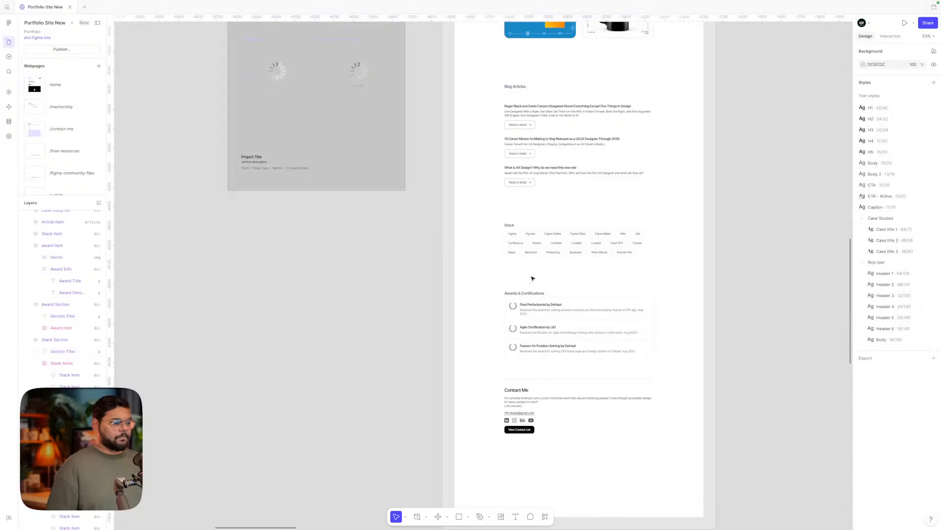
{"action": "scroll", "coordinate": [531, 279], "scroll_direction": "up", "scroll_amount": 14}
{"action": "scroll", "coordinate": [533, 278], "scroll_direction": "up", "scroll_amount": 3}
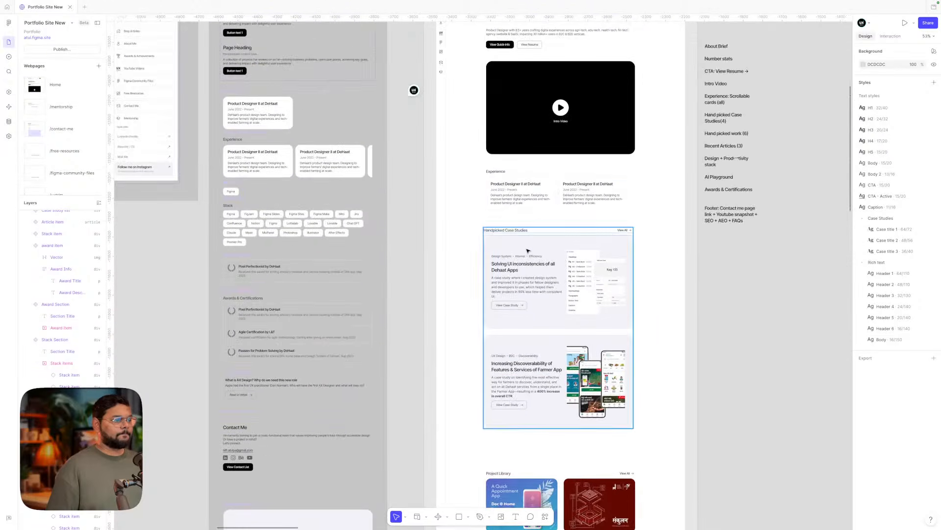
{"action": "scroll", "coordinate": [513, 204], "scroll_direction": "up", "scroll_amount": 5, "text": "ctrl"}
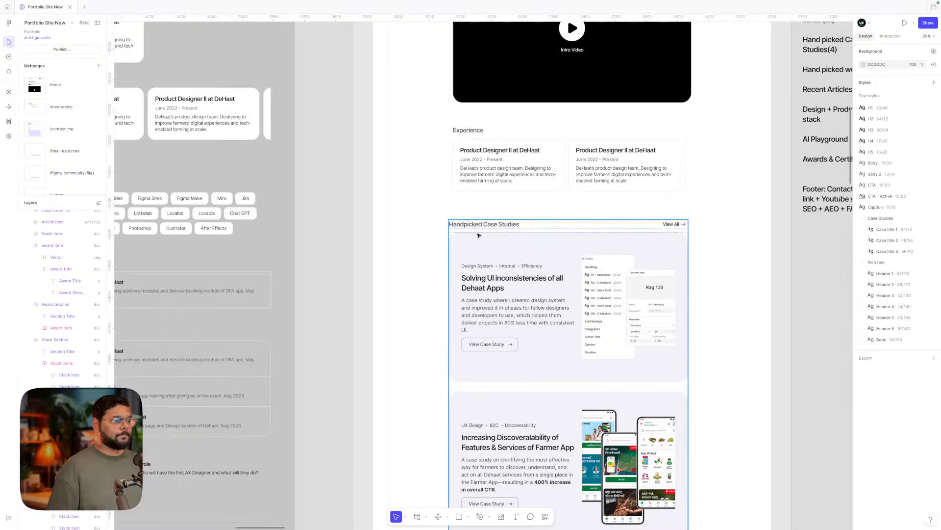
{"action": "left_click", "coordinate": [509, 192]}
{"action": "scroll", "coordinate": [503, 162], "scroll_direction": "up", "scroll_amount": 2}
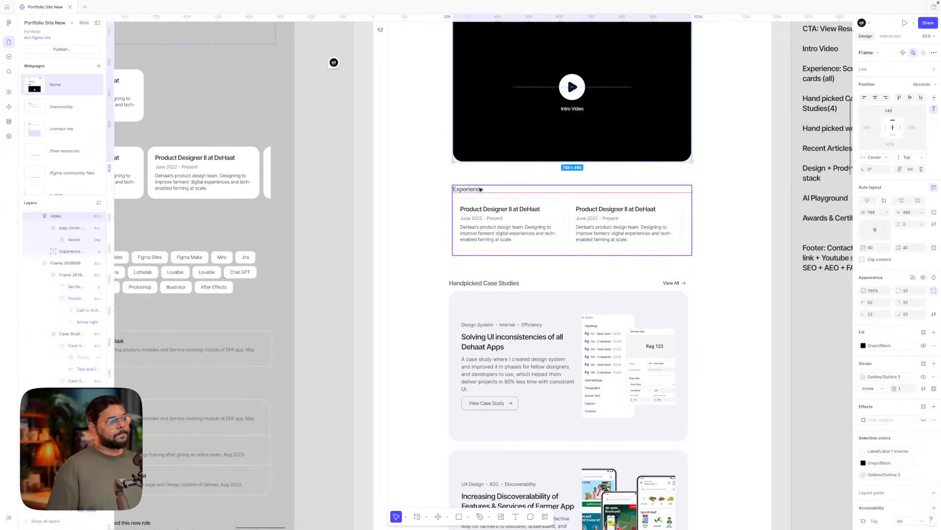
{"action": "left_click", "coordinate": [425, 188]}
{"action": "scroll", "coordinate": [424, 187], "scroll_direction": "up", "scroll_amount": 1}
{"action": "scroll", "coordinate": [425, 187], "scroll_direction": "down", "scroll_amount": 4, "text": "ctrl"}
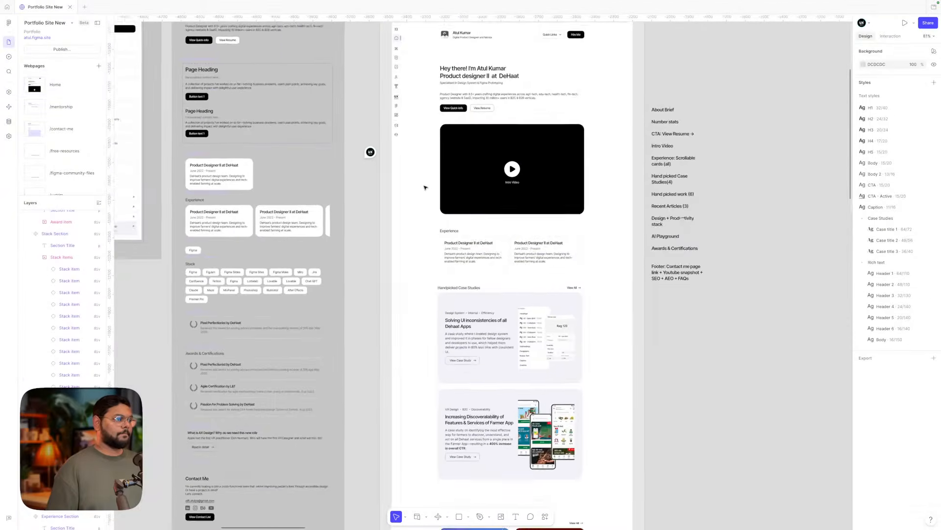
{"action": "scroll", "coordinate": [425, 187], "scroll_direction": "up", "scroll_amount": 3, "text": "ctrl"}
{"action": "scroll", "coordinate": [483, 273], "scroll_direction": "down", "scroll_amount": 2}
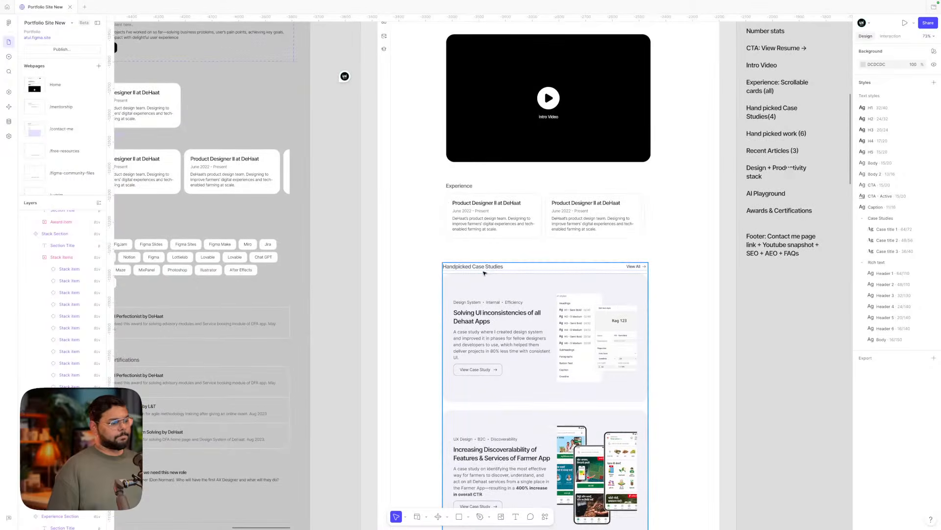
{"action": "left_click", "coordinate": [474, 268]}
{"action": "scroll", "coordinate": [479, 304], "scroll_direction": "down", "scroll_amount": 5}
{"action": "scroll", "coordinate": [479, 301], "scroll_direction": "right", "scroll_amount": 1}
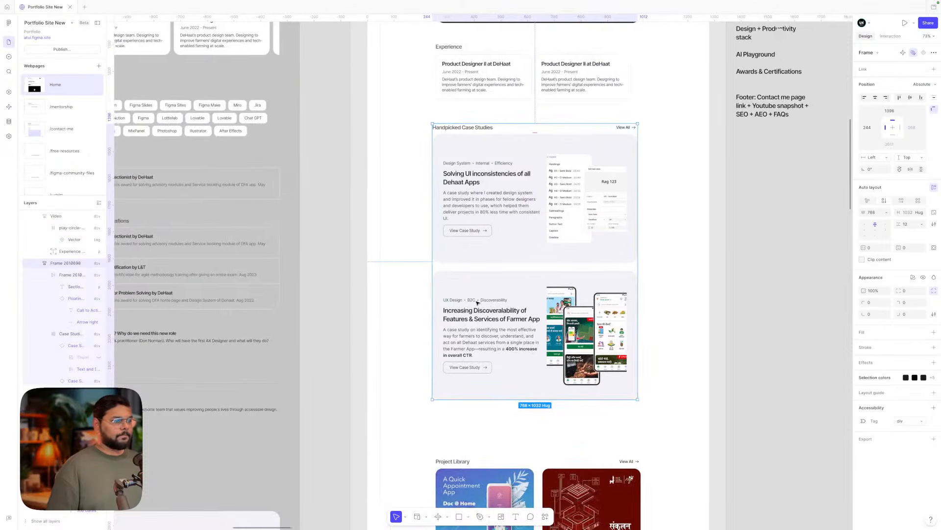
{"action": "key", "text": "Escape"}
{"action": "scroll", "coordinate": [683, 263], "scroll_direction": "down", "scroll_amount": 7}
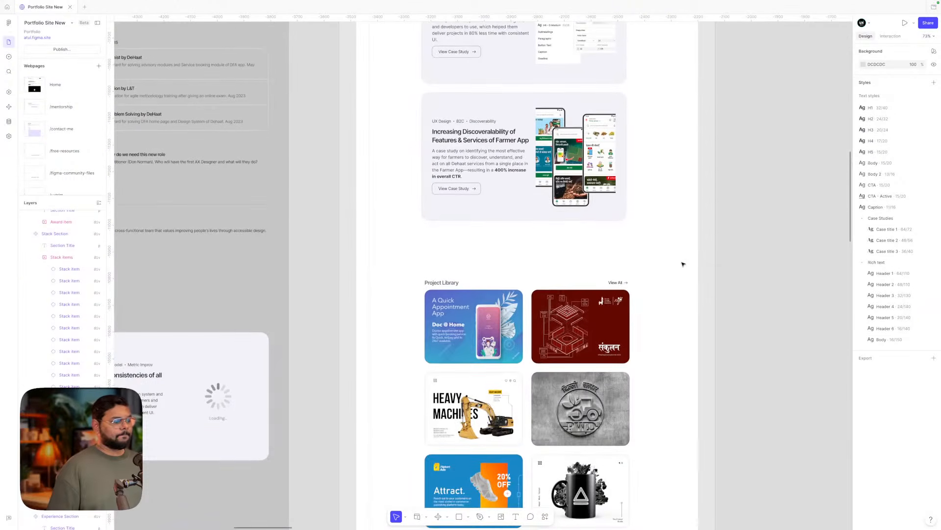
- Inspect the Project Library section, its image grid, and the hero section
{"action": "left_click", "coordinate": [606, 279]}
{"action": "scroll", "coordinate": [703, 268], "scroll_direction": "down", "scroll_amount": 4}
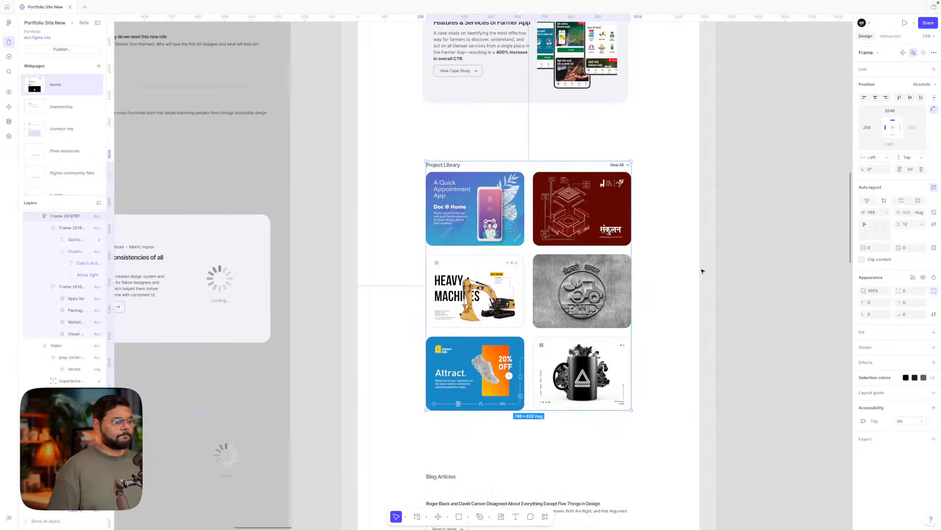
{"action": "left_click", "coordinate": [749, 262]}
{"action": "scroll", "coordinate": [749, 262], "scroll_direction": "up", "scroll_amount": 2}
{"action": "scroll", "coordinate": [749, 262], "scroll_direction": "right", "scroll_amount": 1}
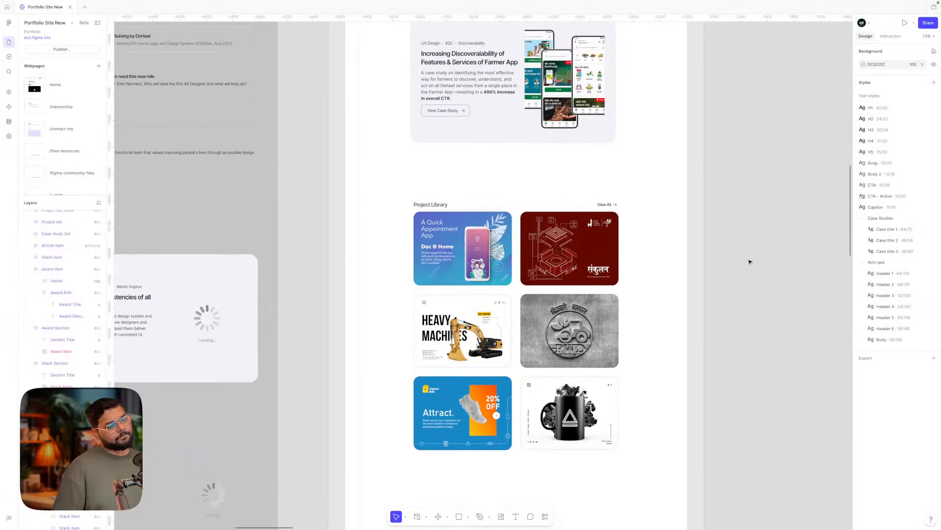
{"action": "double_click", "coordinate": [537, 259]}
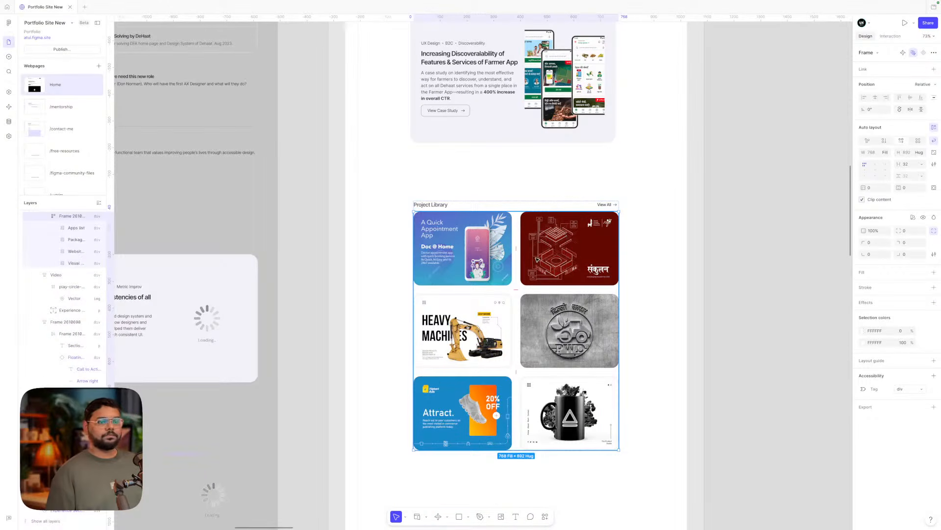
{"action": "left_click", "coordinate": [437, 183]}
{"action": "scroll", "coordinate": [438, 181], "scroll_direction": "up", "scroll_amount": 12}
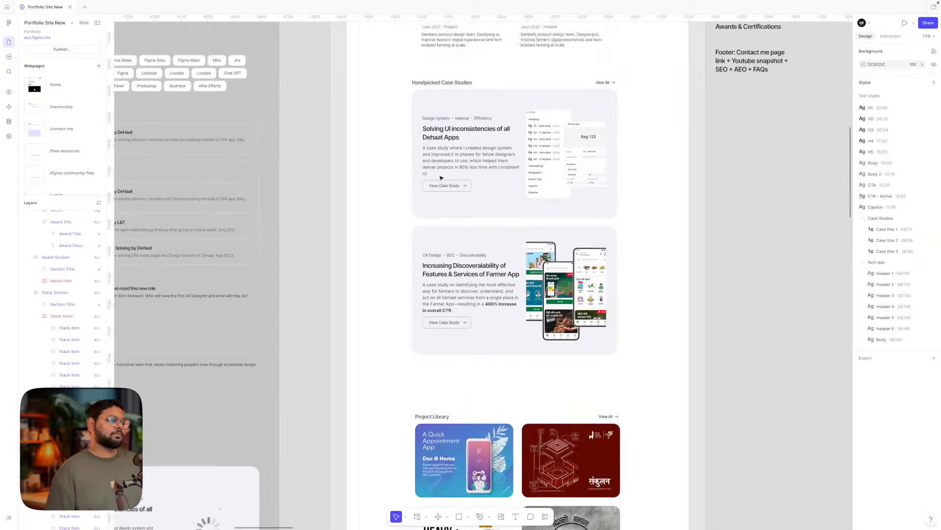
{"action": "scroll", "coordinate": [439, 161], "scroll_direction": "up", "scroll_amount": 7}
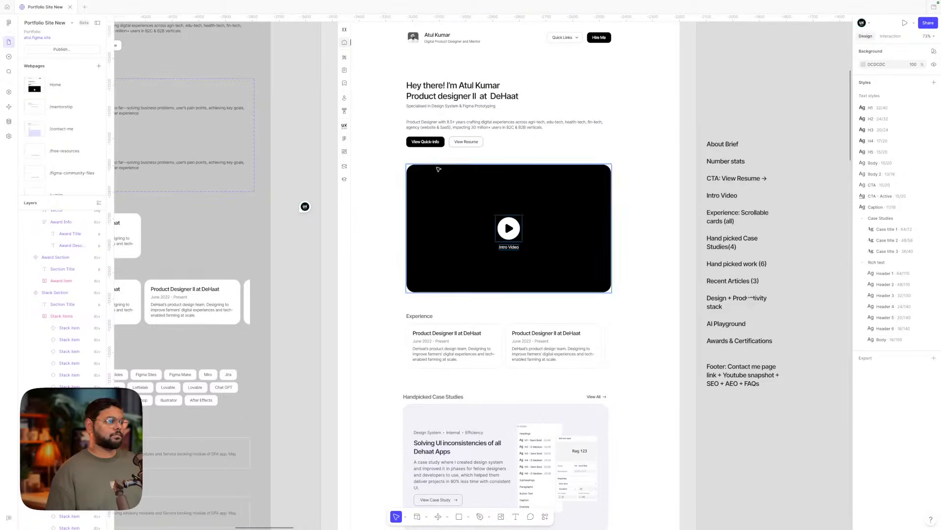
{"action": "left_click", "coordinate": [438, 131]}
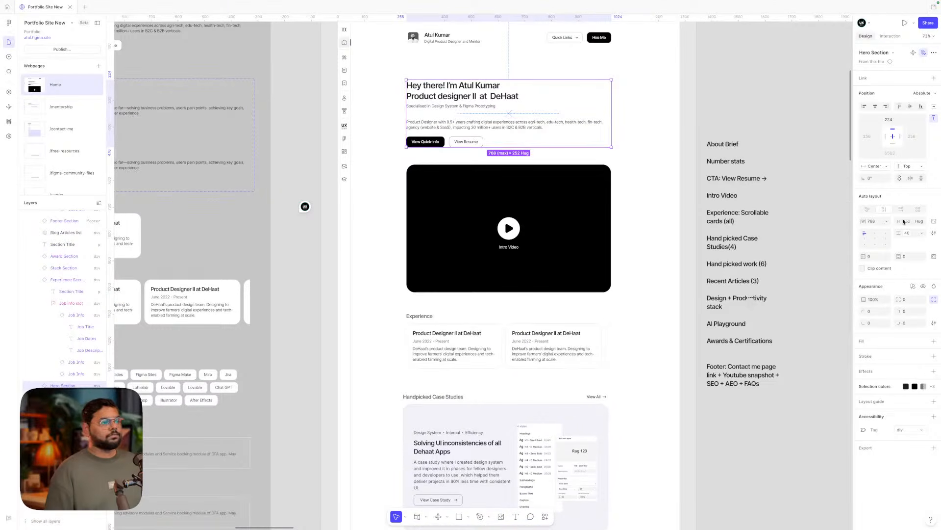
{"action": "left_click", "coordinate": [817, 197]}
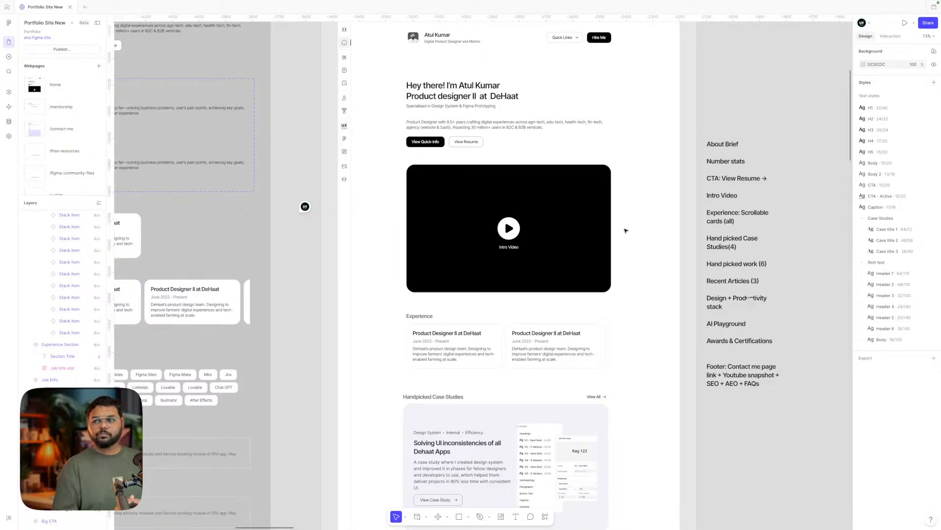
- Move the Project Library section up slightly and the notes text list down beside the Home page
{"action": "scroll", "coordinate": [625, 231], "scroll_direction": "down", "scroll_amount": 2}
{"action": "scroll", "coordinate": [625, 231], "scroll_direction": "down", "scroll_amount": 15}
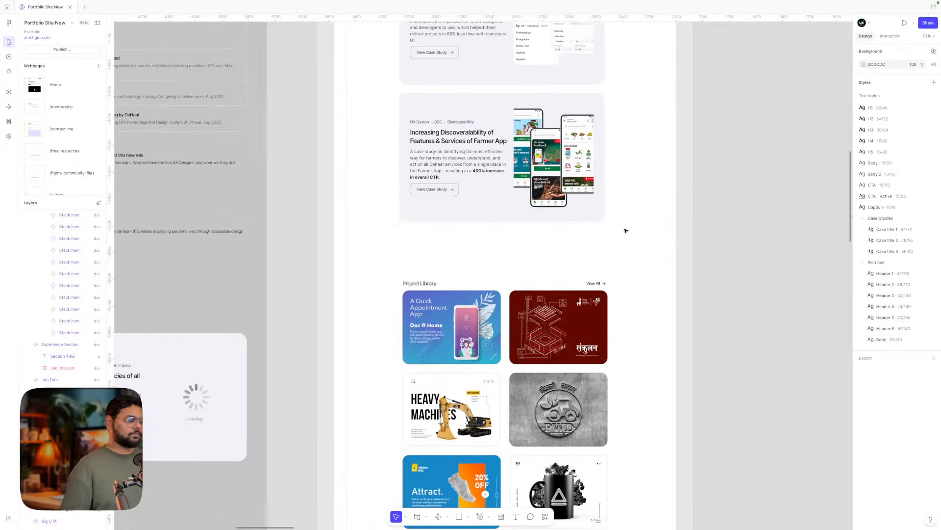
{"action": "scroll", "coordinate": [625, 230], "scroll_direction": "down", "scroll_amount": 3}
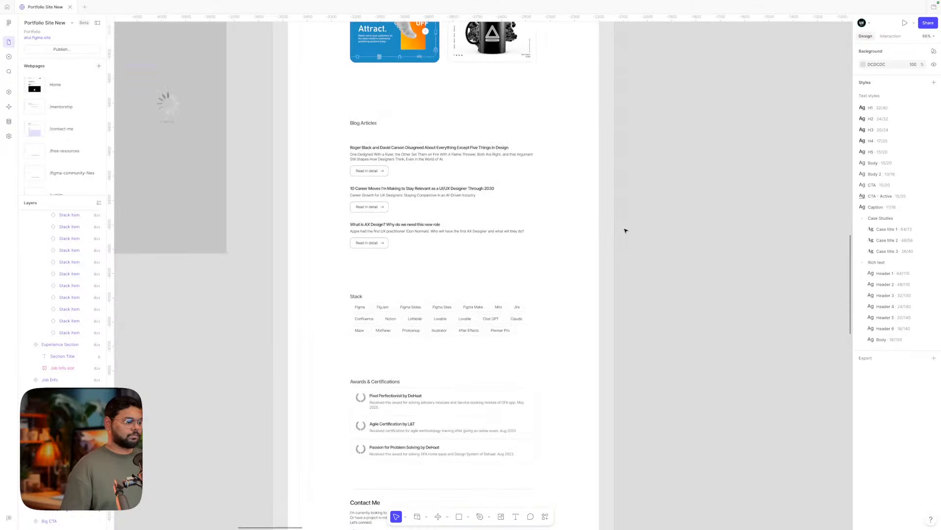
{"action": "scroll", "coordinate": [625, 231], "scroll_direction": "down", "scroll_amount": 5}
{"action": "scroll", "coordinate": [625, 230], "scroll_direction": "up", "scroll_amount": 10}
{"action": "scroll", "coordinate": [625, 230], "scroll_direction": "right", "scroll_amount": 3}
{"action": "right_click", "coordinate": [626, 228]}
{"action": "left_click", "coordinate": [524, 124]}
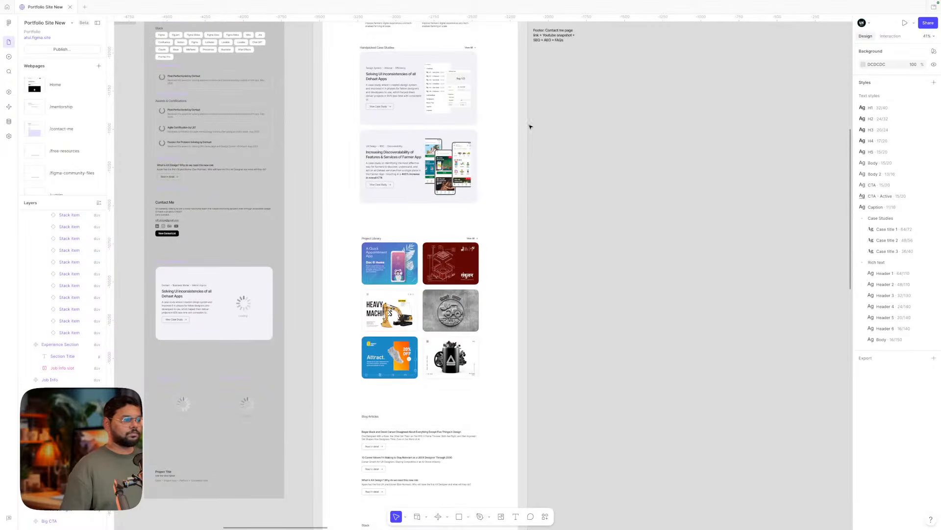
{"action": "scroll", "coordinate": [558, 136], "scroll_direction": "up", "scroll_amount": 2}
{"action": "left_click_drag", "start_coordinate": [402, 328], "coordinate": [402, 312]}
{"action": "scroll", "coordinate": [403, 313], "scroll_direction": "down", "scroll_amount": 5}
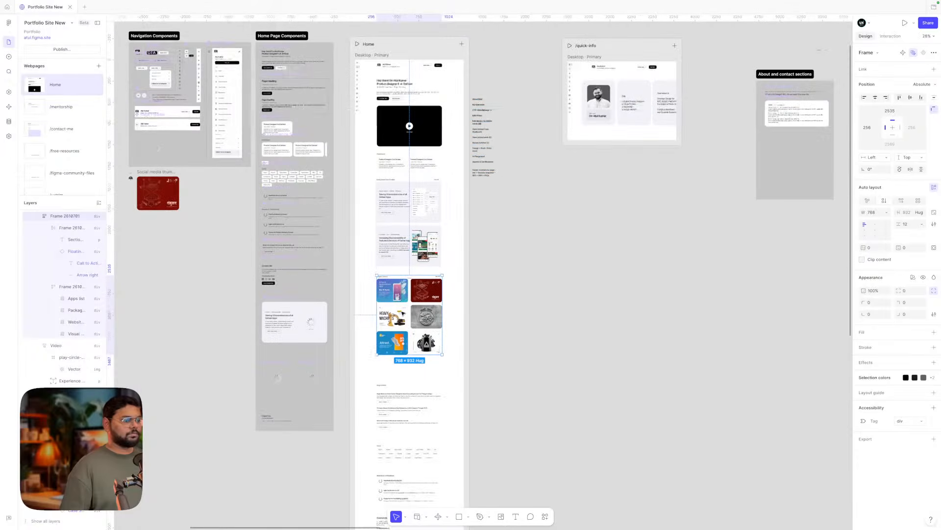
{"action": "left_click_drag", "start_coordinate": [494, 131], "coordinate": [494, 411]}
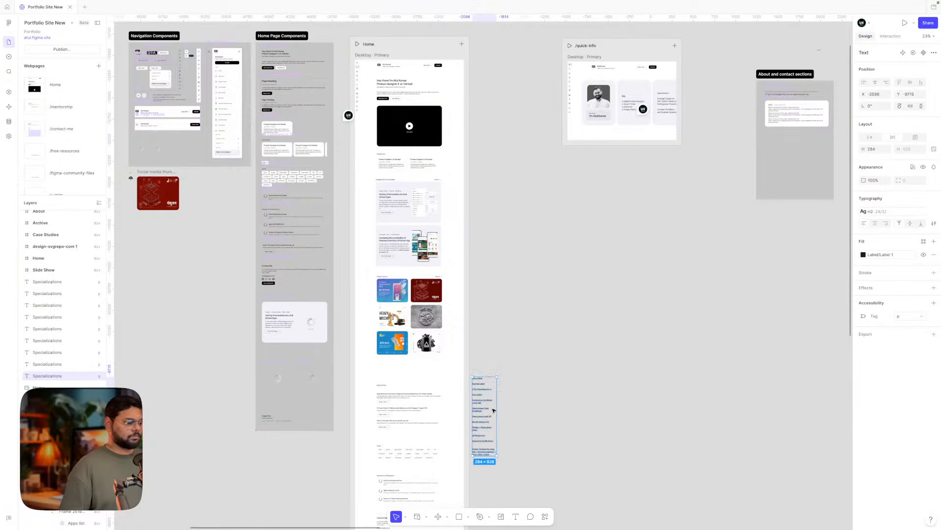
- Move the Blog Articles list up, wrap it with its title in auto layout, and nudge it up
{"action": "scroll", "coordinate": [357, 426], "scroll_direction": "up", "scroll_amount": 8}
{"action": "scroll", "coordinate": [357, 426], "scroll_direction": "down", "scroll_amount": 2}
{"action": "scroll", "coordinate": [357, 426], "scroll_direction": "right", "scroll_amount": 2}
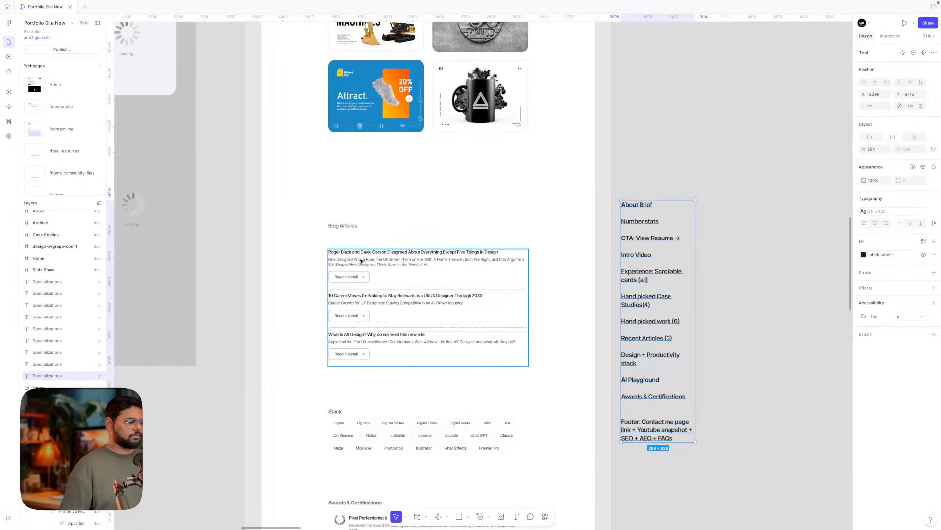
{"action": "left_click_drag", "start_coordinate": [361, 260], "coordinate": [361, 244]}
{"action": "left_click", "coordinate": [341, 224], "text": "shift"}
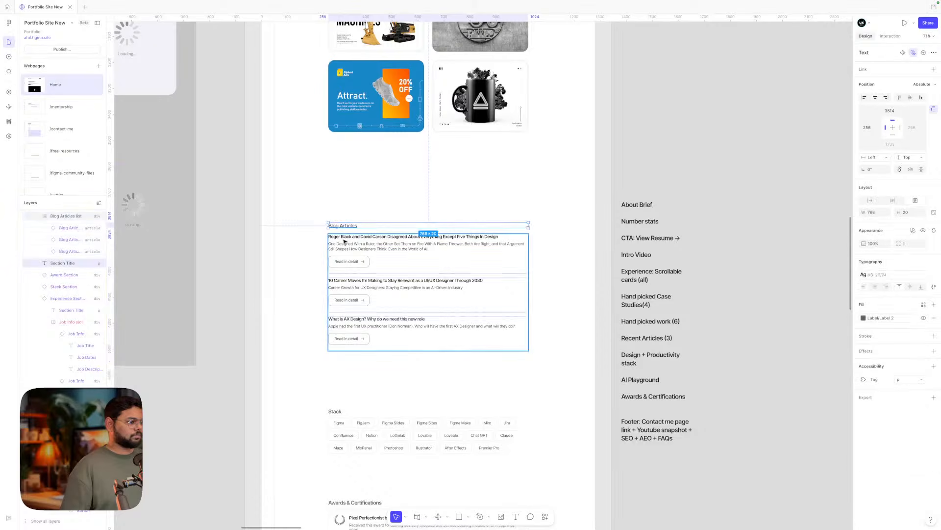
{"action": "key", "text": "shift+a"}
{"action": "key", "text": "shift+Up"}
{"action": "key", "text": "shift+Up"}
{"action": "key", "text": "shift+Up"}
{"action": "key", "text": "shift+Up"}
{"action": "key", "text": "shift+Up"}
{"action": "key", "text": "shift+Up"}
{"action": "key", "text": "shift+Up"}
{"action": "key", "text": "shift+Up"}
{"action": "key", "text": "shift+Up"}
{"action": "key", "text": "shift+Up"}
{"action": "key", "text": "shift+Up"}
{"action": "key", "text": "shift+Up"}
{"action": "key", "text": "shift+Up"}
{"action": "key", "text": "shift+Up"}
{"action": "key", "text": "shift+Up"}
{"action": "key", "text": "shift+Up"}
{"action": "key", "text": "shift+Up"}
{"action": "key", "text": "shift+Up"}
{"action": "key", "text": "shift+Up"}
{"action": "key", "text": "shift+Up"}
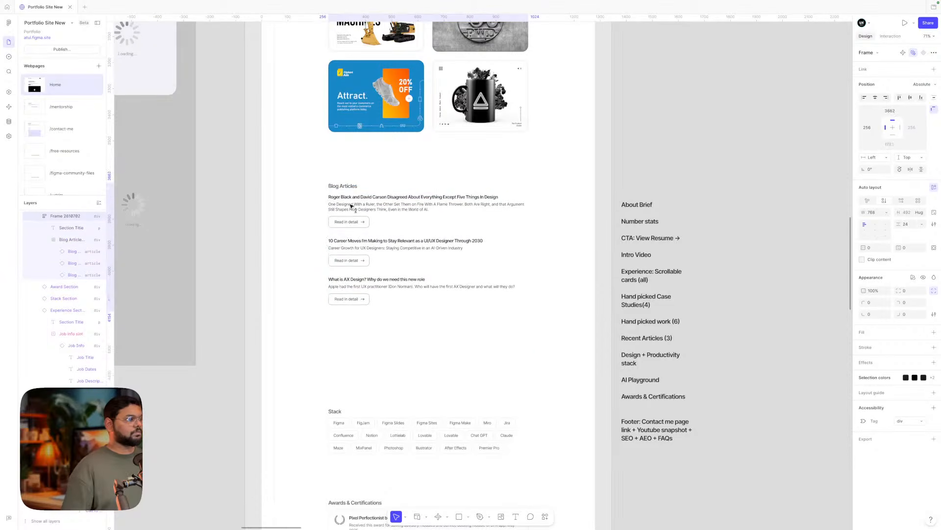
- Select the View All link in the Project Library header row
{"action": "left_click", "coordinate": [367, 313]}
{"action": "scroll", "coordinate": [367, 313], "scroll_direction": "up", "scroll_amount": 1}
{"action": "scroll", "coordinate": [367, 312], "scroll_direction": "down", "scroll_amount": 4}
{"action": "scroll", "coordinate": [367, 313], "scroll_direction": "up", "scroll_amount": 3}
{"action": "scroll", "coordinate": [367, 312], "scroll_direction": "up", "scroll_amount": 4}
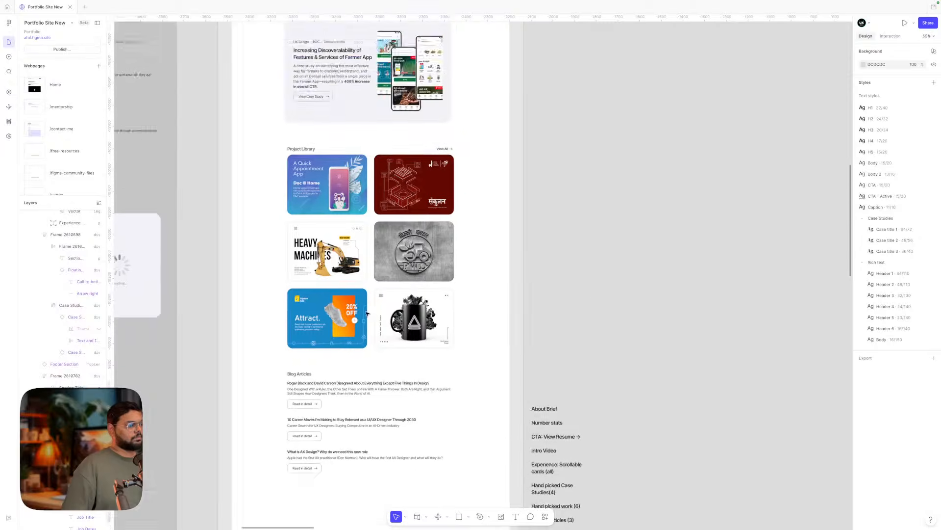
{"action": "scroll", "coordinate": [367, 313], "scroll_direction": "down", "scroll_amount": 3}
{"action": "scroll", "coordinate": [411, 232], "scroll_direction": "up", "scroll_amount": 3}
{"action": "scroll", "coordinate": [411, 232], "scroll_direction": "up", "scroll_amount": 2}
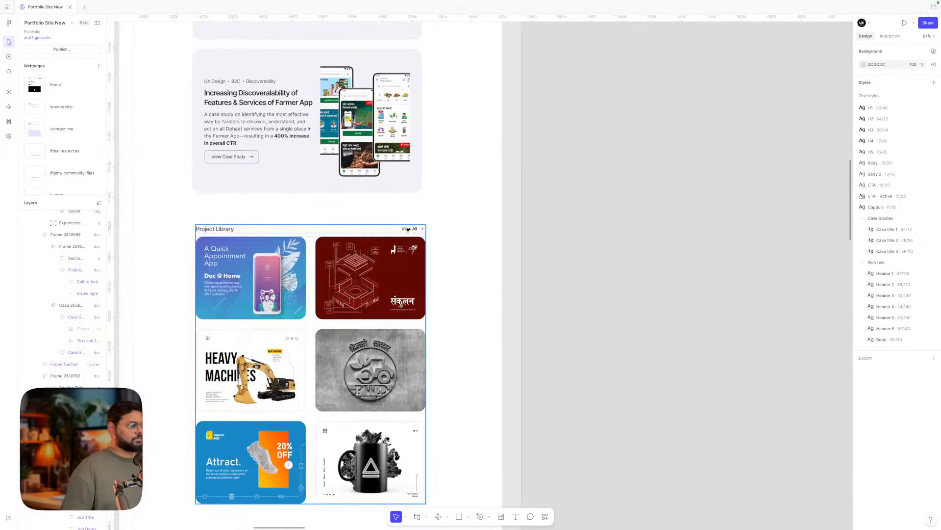
{"action": "left_click", "coordinate": [407, 229]}
{"action": "double_click", "coordinate": [407, 228]}
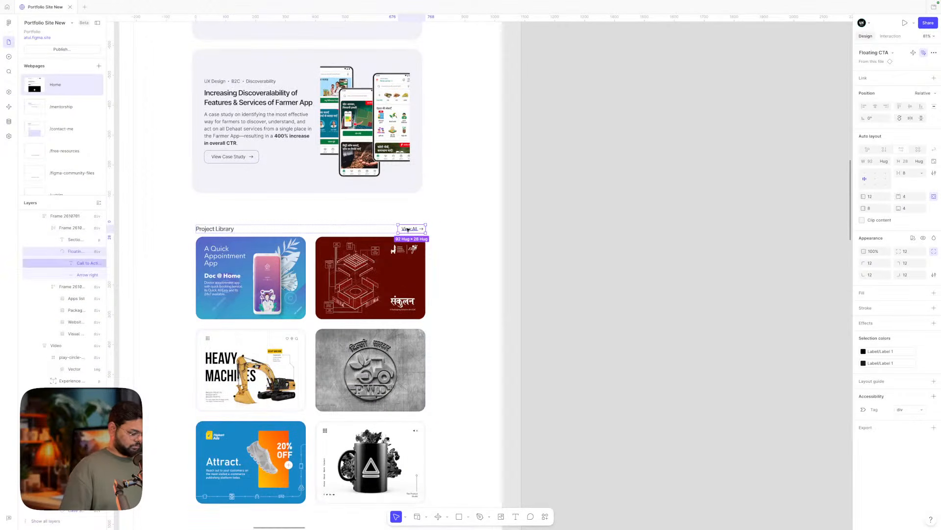
- Paste View All beside the Blog Articles heading as a horizontal auto-layout row above the articles
{"action": "scroll", "coordinate": [216, 354], "scroll_direction": "down", "scroll_amount": 5}
{"action": "double_click", "coordinate": [219, 323]}
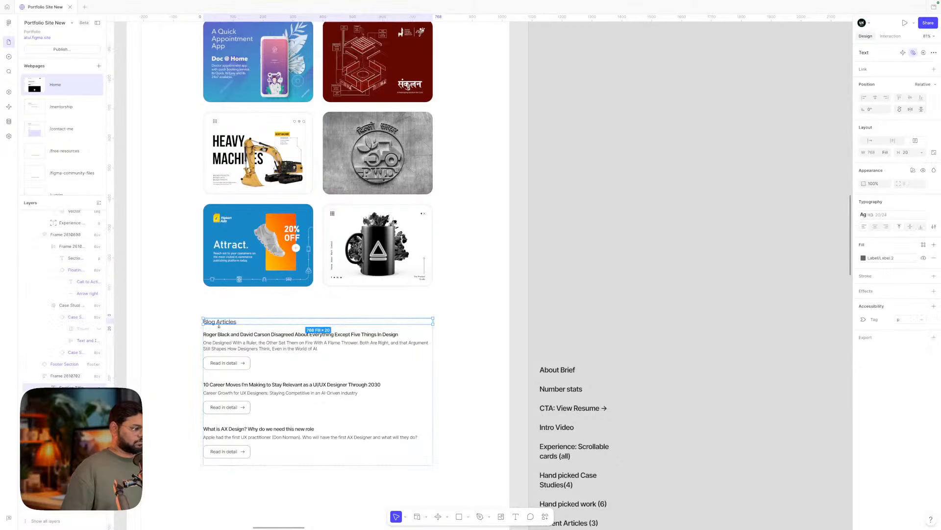
{"action": "key", "text": "ctrl+v"}
{"action": "left_click", "coordinate": [225, 325], "text": "shift"}
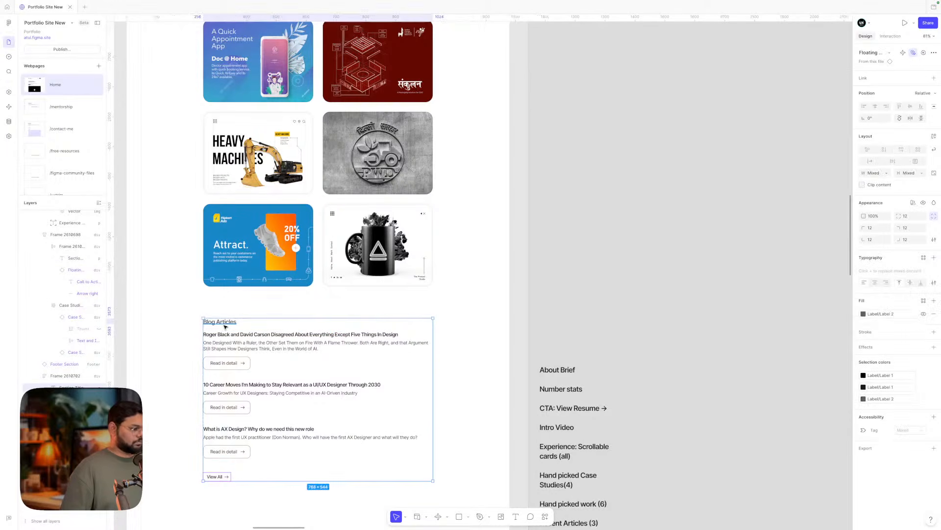
{"action": "key", "text": "shift+a"}
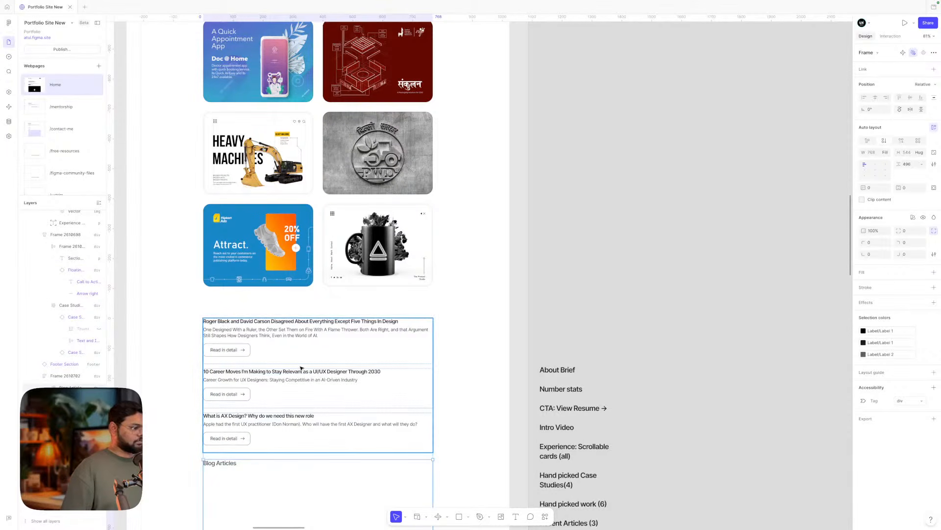
{"action": "left_click", "coordinate": [902, 140]}
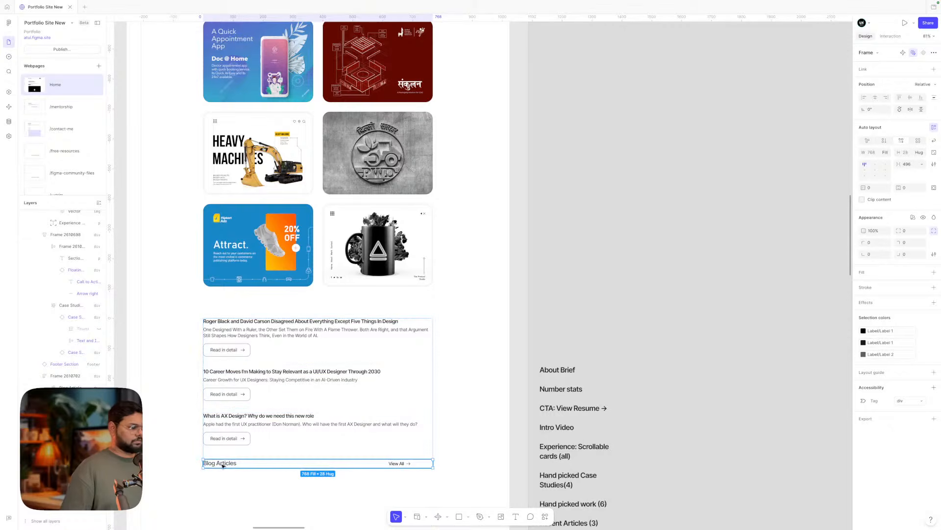
{"action": "key", "text": "Up"}
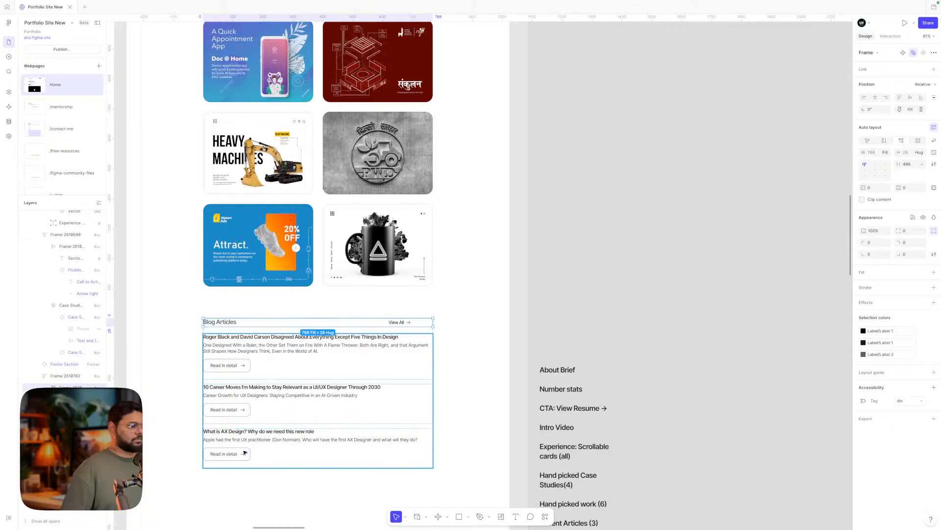
{"action": "left_click", "coordinate": [458, 336]}
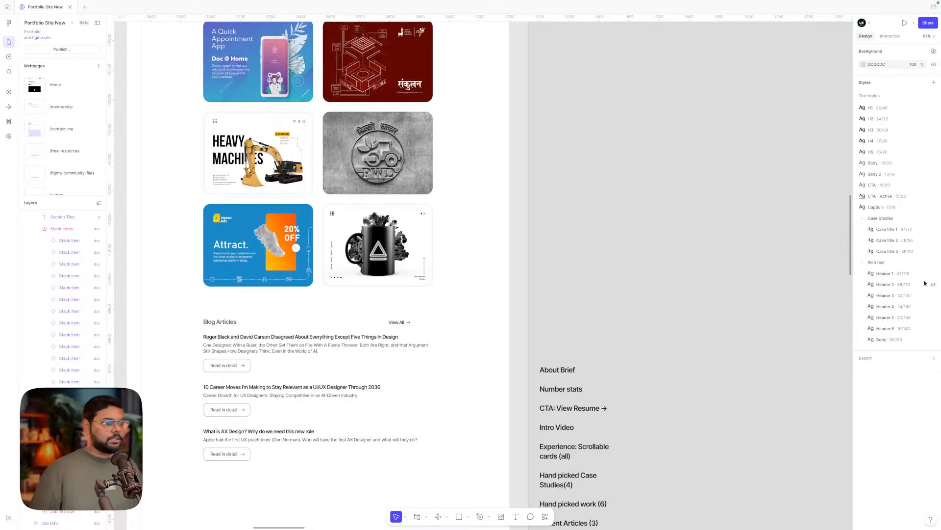
- Change the Blog Articles header row gap from 496 to Auto, pinning View All to the right
{"action": "scroll", "coordinate": [693, 195], "scroll_direction": "down", "scroll_amount": 5}
{"action": "scroll", "coordinate": [693, 195], "scroll_direction": "left", "scroll_amount": 4}
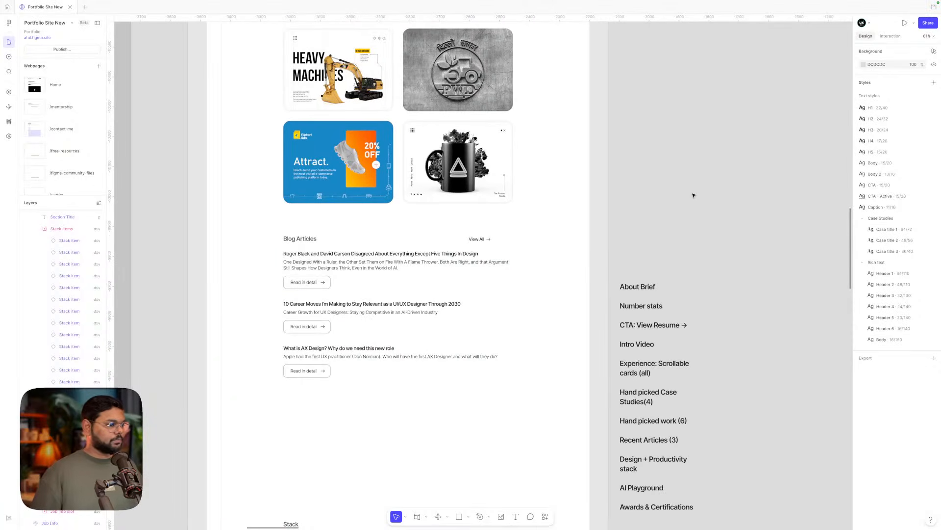
{"action": "scroll", "coordinate": [498, 226], "scroll_direction": "up", "scroll_amount": 1}
{"action": "scroll", "coordinate": [498, 226], "scroll_direction": "down", "scroll_amount": 5}
{"action": "scroll", "coordinate": [443, 237], "scroll_direction": "up", "scroll_amount": 7}
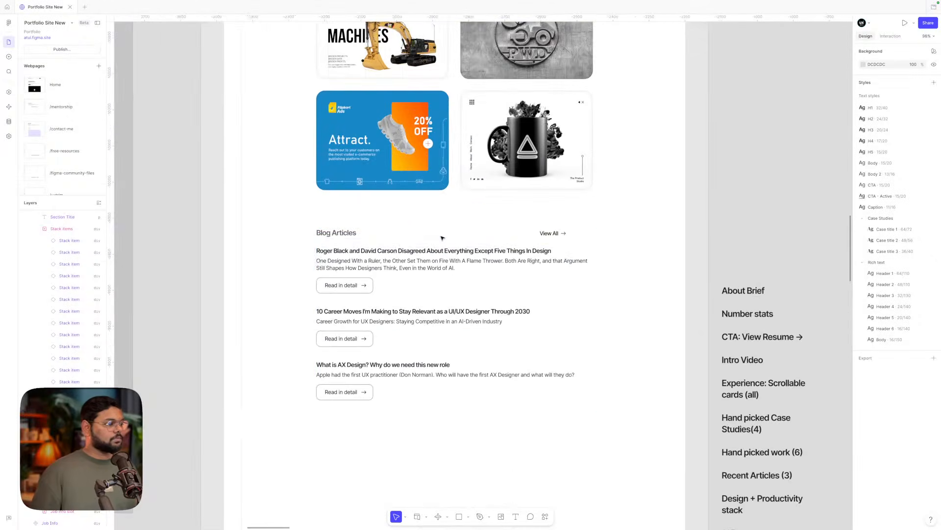
{"action": "left_click", "coordinate": [405, 256]}
{"action": "left_click", "coordinate": [328, 233]}
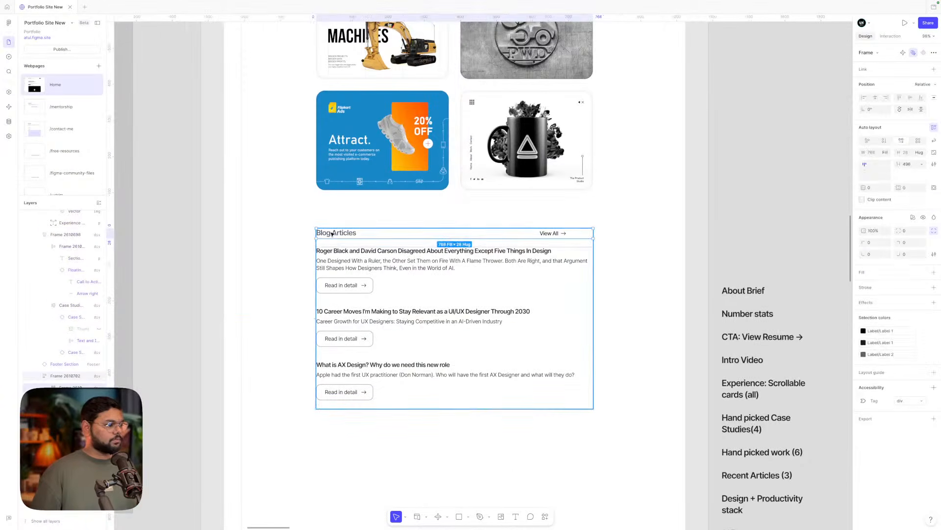
{"action": "left_click", "coordinate": [551, 234]}
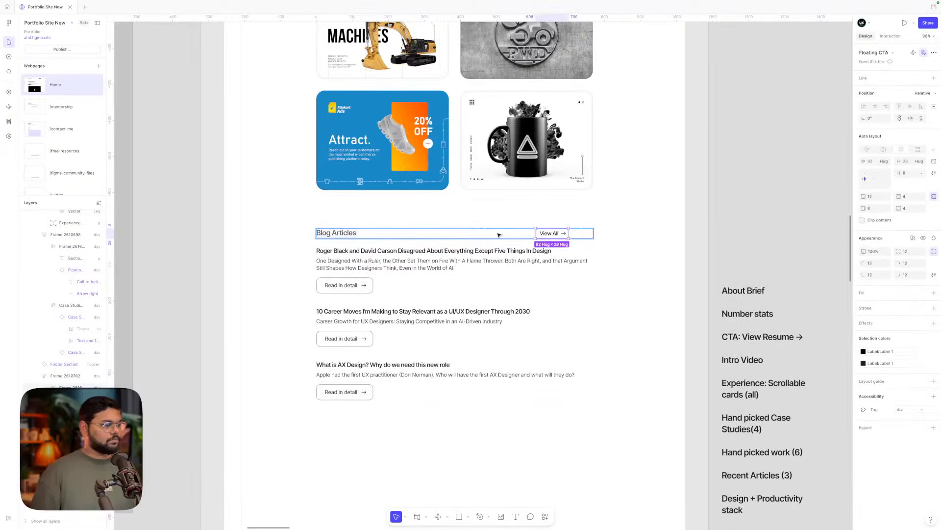
{"action": "left_click", "coordinate": [498, 233]}
{"action": "left_click", "coordinate": [921, 164]}
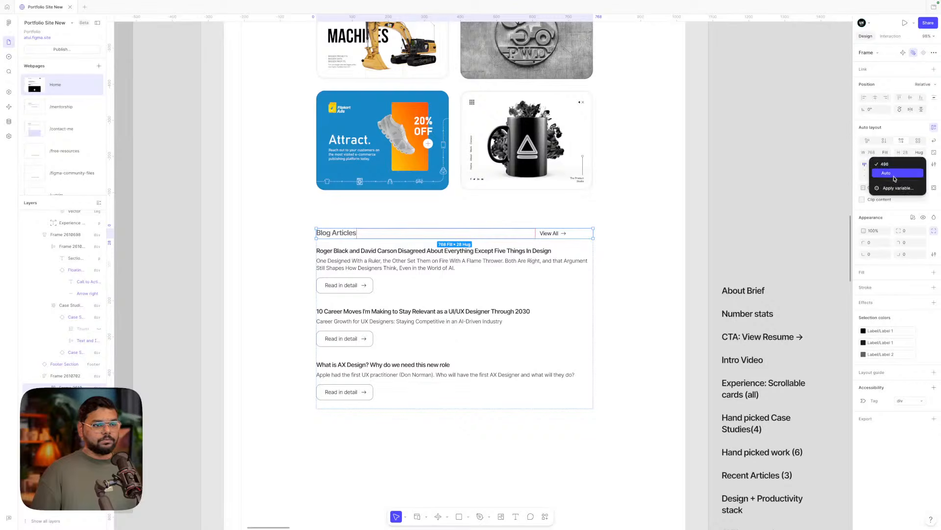
{"action": "left_click", "coordinate": [904, 172]}
{"action": "left_click", "coordinate": [674, 232]}
{"action": "scroll", "coordinate": [674, 232], "scroll_direction": "left", "scroll_amount": 1}
{"action": "scroll", "coordinate": [674, 232], "scroll_direction": "down", "scroll_amount": 3}
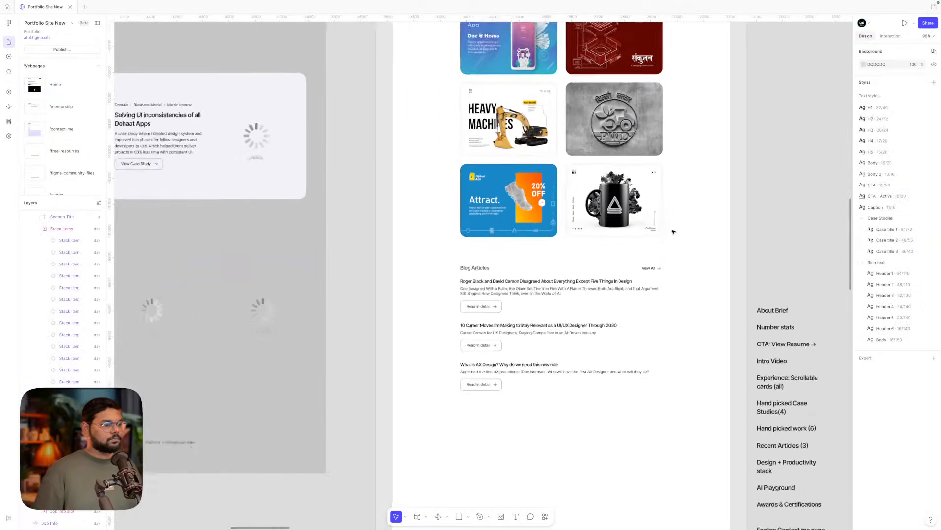
{"action": "scroll", "coordinate": [674, 232], "scroll_direction": "up", "scroll_amount": 1}
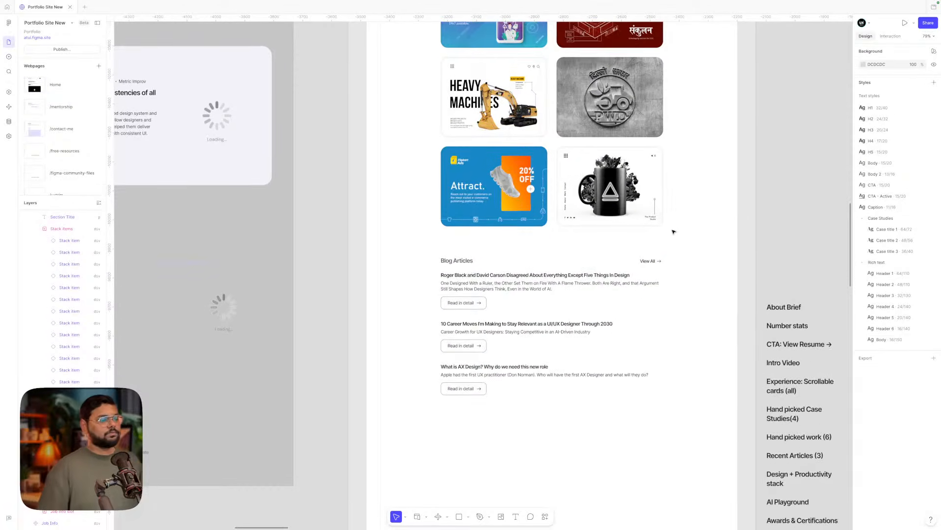
{"action": "scroll", "coordinate": [673, 231], "scroll_direction": "up", "scroll_amount": 6}
{"action": "scroll", "coordinate": [673, 232], "scroll_direction": "up", "scroll_amount": 6}
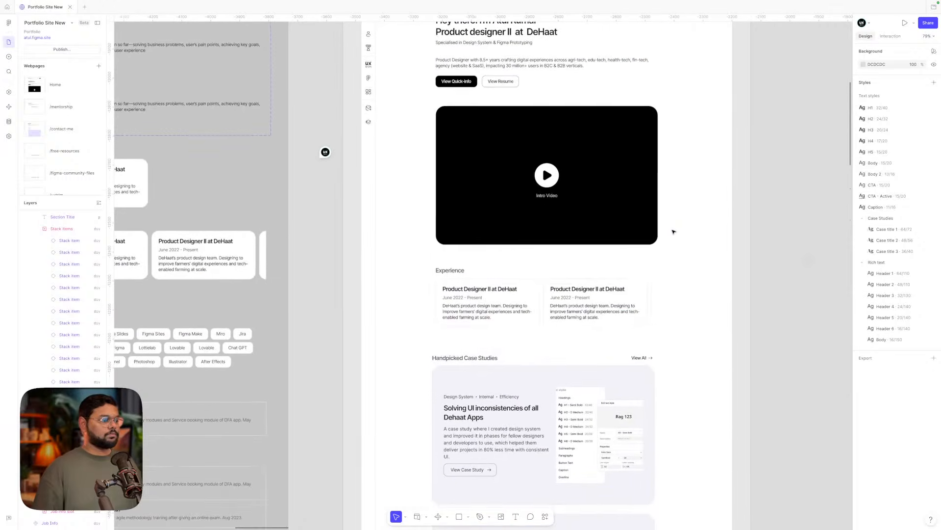
{"action": "scroll", "coordinate": [633, 188], "scroll_direction": "down", "scroll_amount": 4}
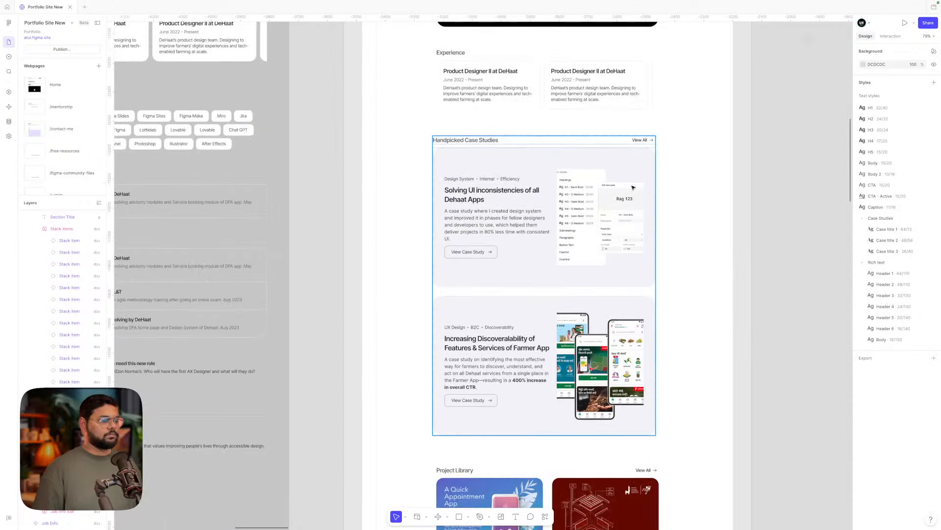
- Try stacking the Handpicked Case Studies header vertically with spacing 8, then undo to the horizontal row
{"action": "left_click", "coordinate": [640, 143]}
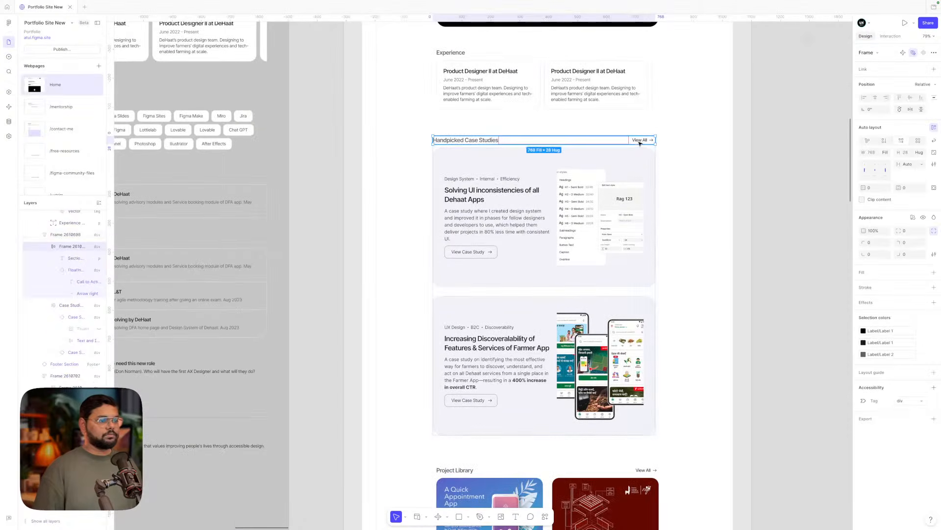
{"action": "left_click", "coordinate": [884, 141]}
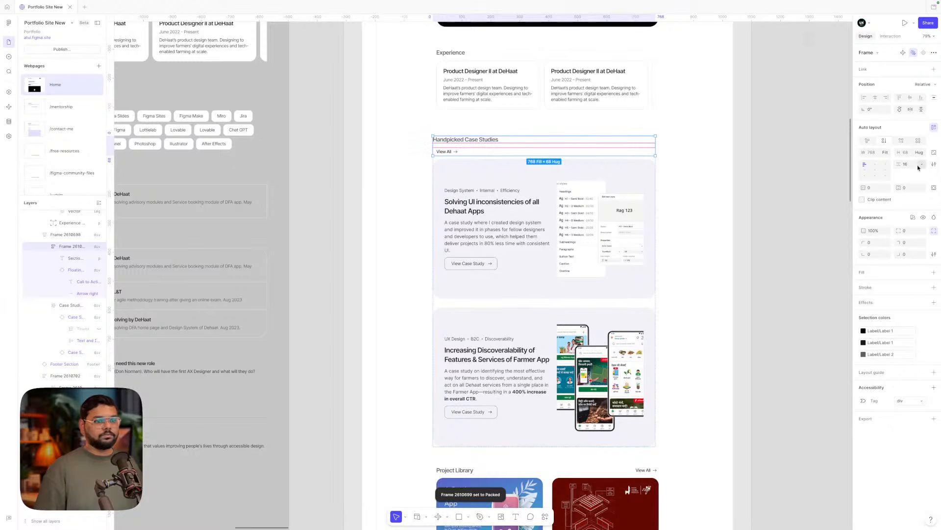
{"action": "type", "text": "8"}
{"action": "key", "text": "Return"}
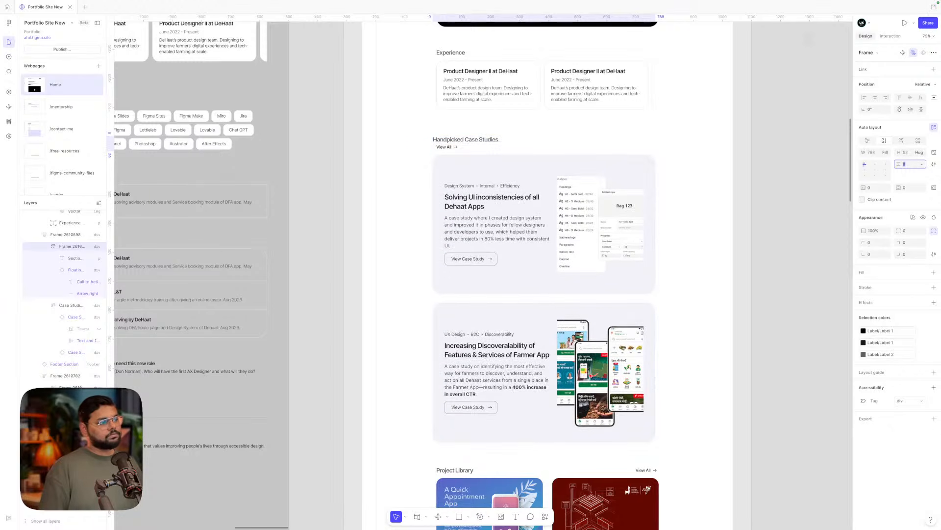
{"action": "left_click", "coordinate": [773, 178]}
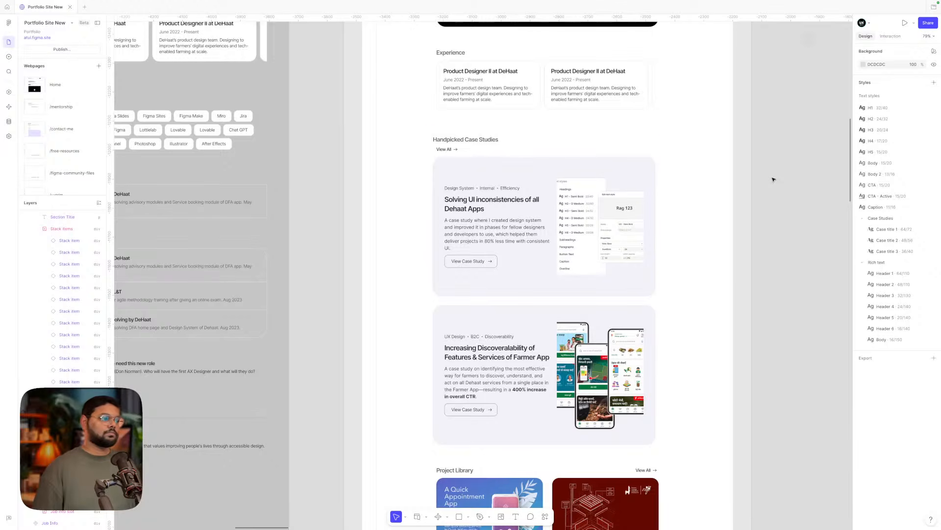
{"action": "key", "text": "ctrl+z"}
{"action": "key", "text": "ctrl+z"}
{"action": "key", "text": "ctrl+z"}
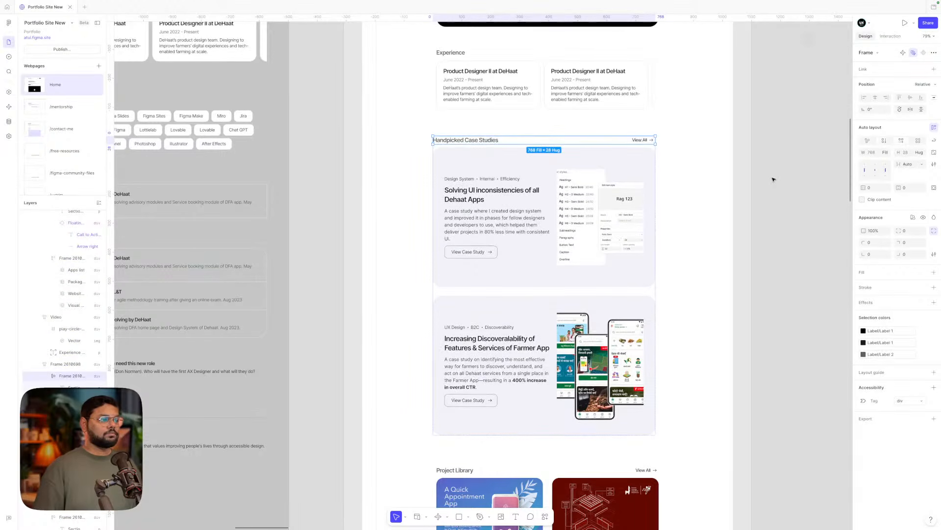
- Open the shape tools dropdown in the bottom toolbar
{"action": "scroll", "coordinate": [773, 179], "scroll_direction": "up", "scroll_amount": 3}
{"action": "scroll", "coordinate": [773, 179], "scroll_direction": "down", "scroll_amount": 2}
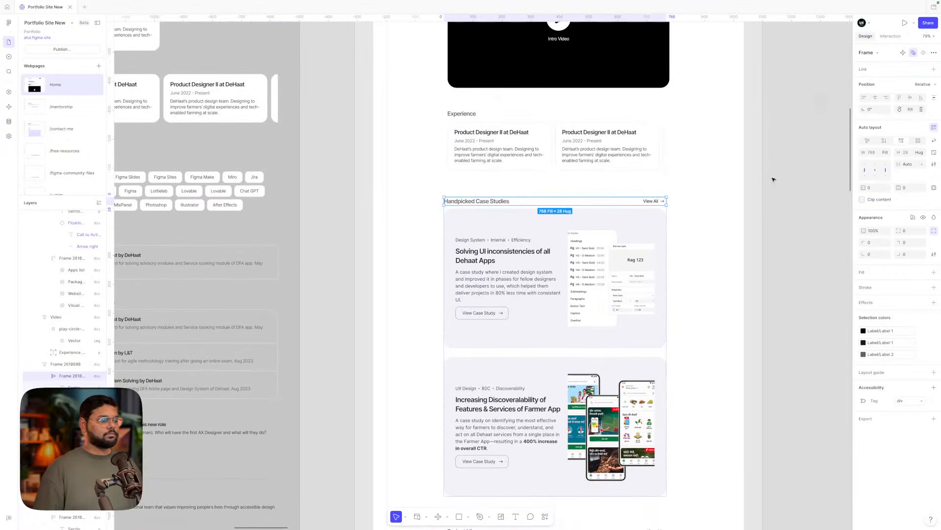
{"action": "scroll", "coordinate": [500, 493], "scroll_direction": "down", "scroll_amount": 1}
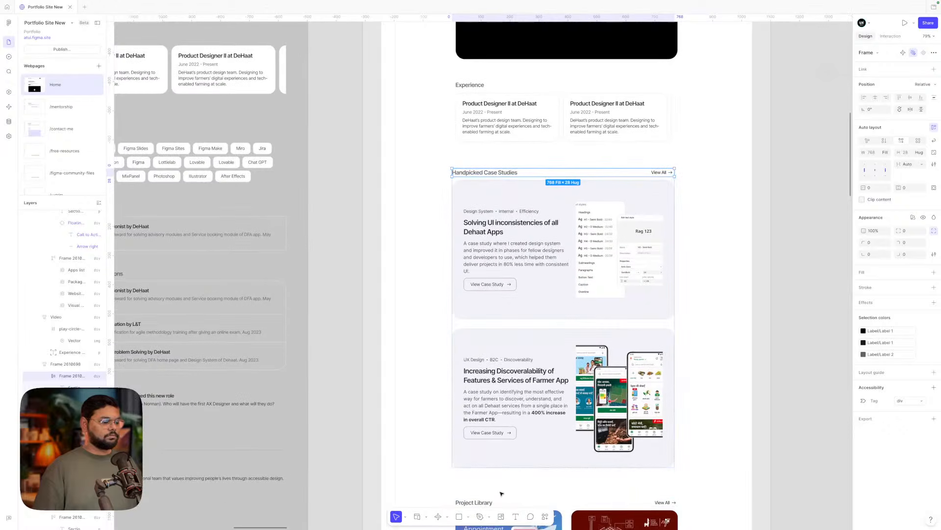
{"action": "left_click", "coordinate": [468, 516]}
- Pick the Ellipse tool and draw a 16 × 16 circle on the empty canvas
{"action": "left_click", "coordinate": [494, 484]}
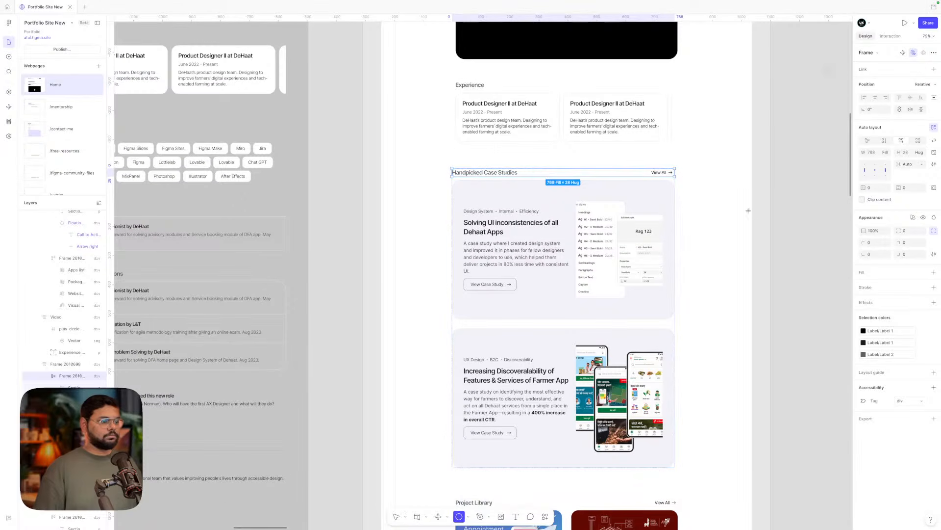
{"action": "scroll", "coordinate": [746, 217], "scroll_direction": "up", "scroll_amount": 10}
{"action": "scroll", "coordinate": [746, 217], "scroll_direction": "right", "scroll_amount": 7}
{"action": "scroll", "coordinate": [746, 217], "scroll_direction": "down", "scroll_amount": 4}
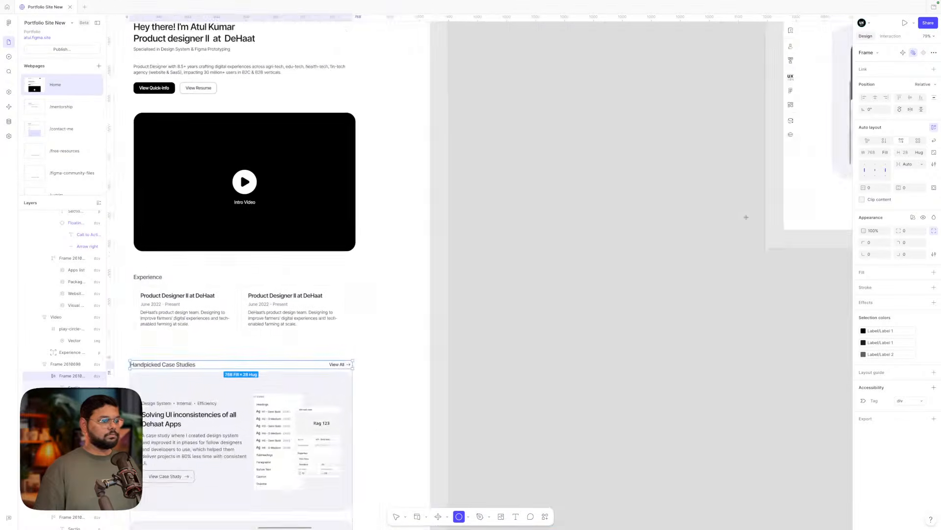
{"action": "scroll", "coordinate": [746, 217], "scroll_direction": "down", "scroll_amount": 3}
{"action": "scroll", "coordinate": [746, 217], "scroll_direction": "right", "scroll_amount": 3}
{"action": "scroll", "coordinate": [747, 217], "scroll_direction": "down", "scroll_amount": 3}
{"action": "scroll", "coordinate": [746, 217], "scroll_direction": "down", "scroll_amount": 3}
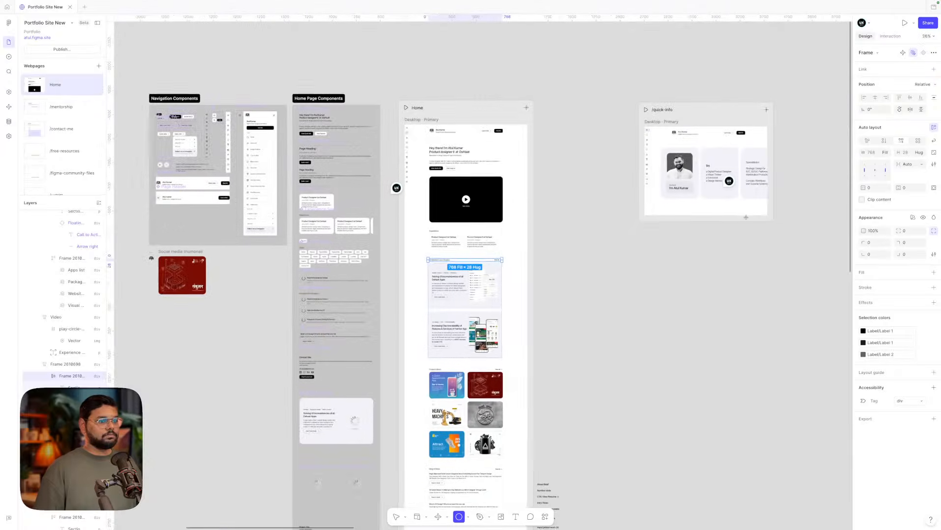
{"action": "scroll", "coordinate": [746, 217], "scroll_direction": "down", "scroll_amount": 10}
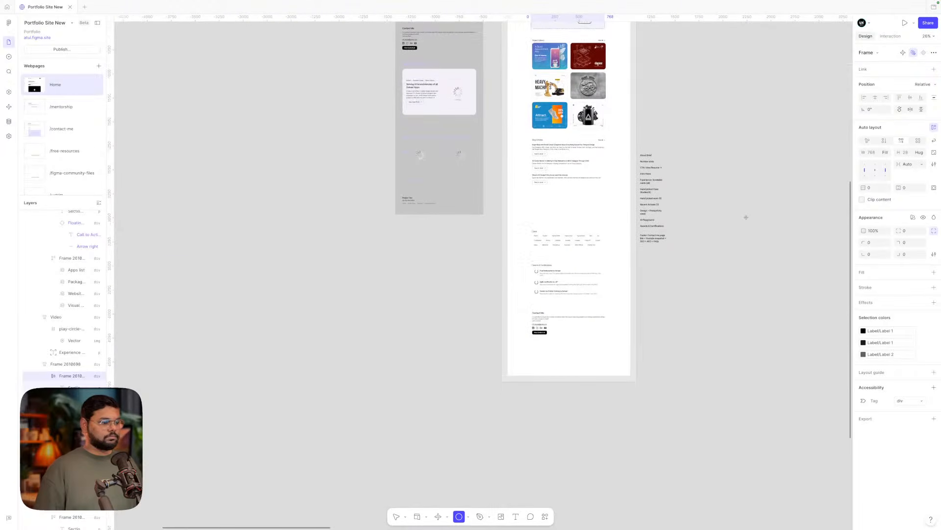
{"action": "scroll", "coordinate": [558, 156], "scroll_direction": "up", "scroll_amount": 10}
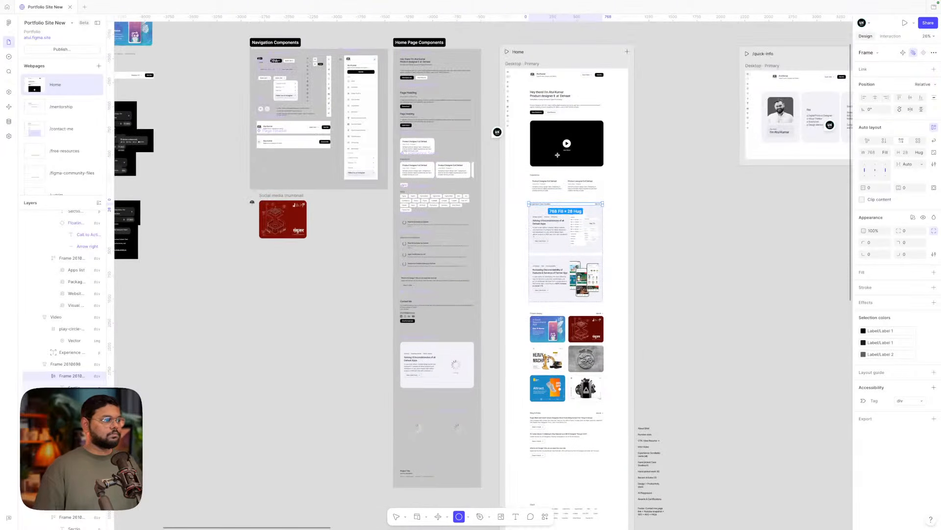
{"action": "scroll", "coordinate": [580, 145], "scroll_direction": "up", "scroll_amount": 10}
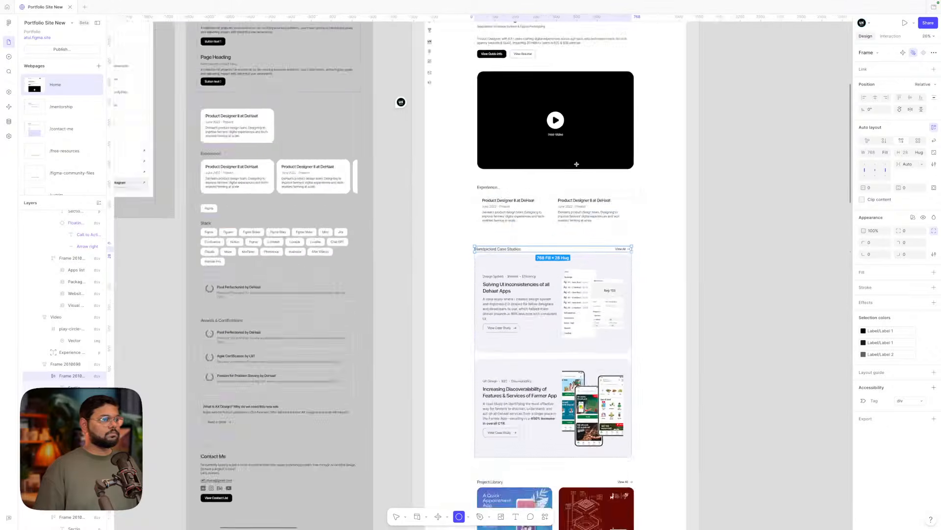
{"action": "scroll", "coordinate": [580, 145], "scroll_direction": "down", "scroll_amount": 5}
{"action": "scroll", "coordinate": [515, 291], "scroll_direction": "right", "scroll_amount": 3}
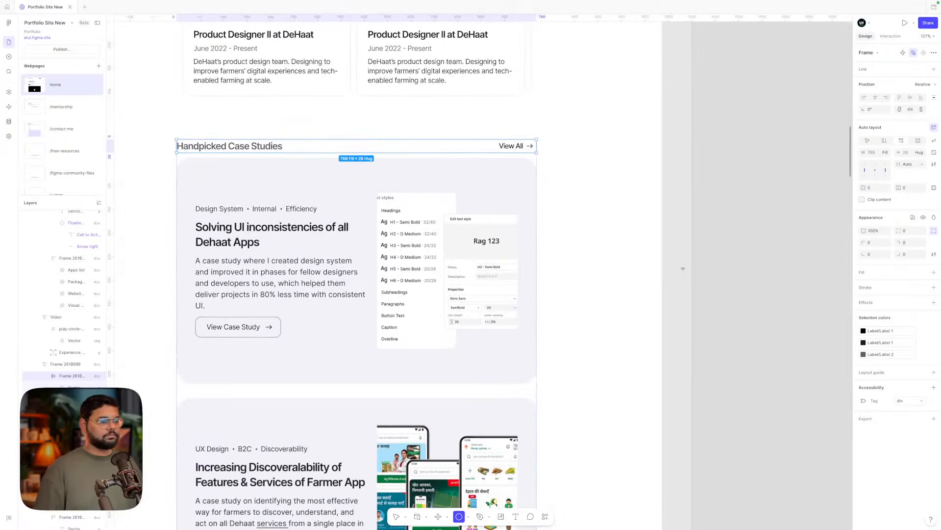
{"action": "left_click_drag", "start_coordinate": [737, 238], "coordinate": [745, 246]}
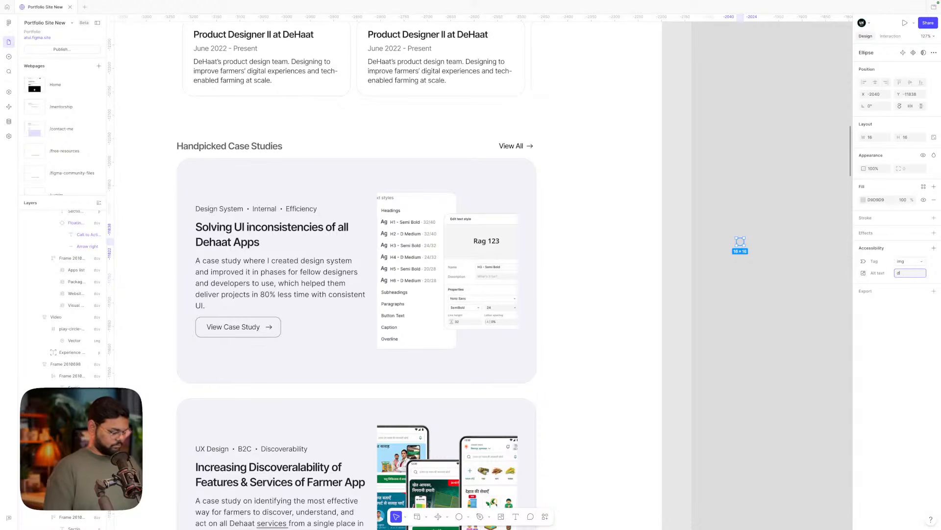
- Fill the small circle with the Label/Label 2 colour style
{"action": "left_click", "coordinate": [789, 310]}
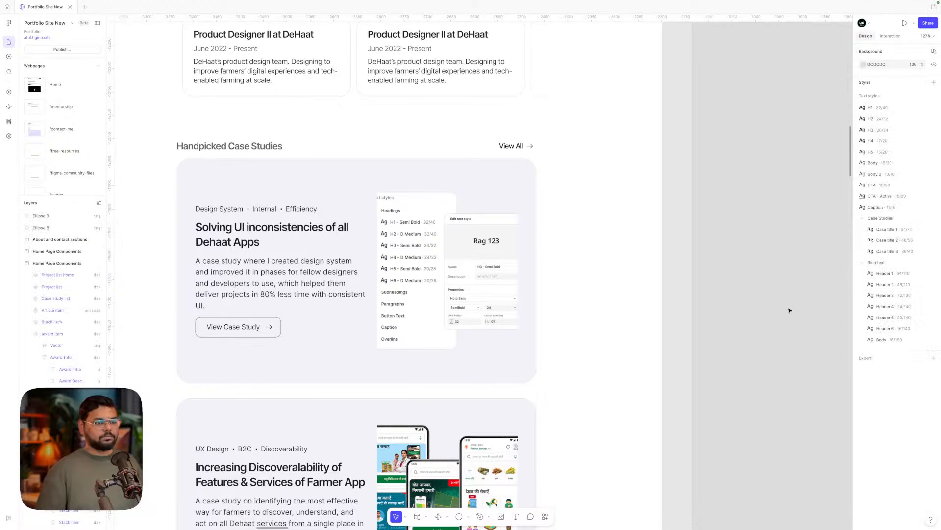
{"action": "left_click", "coordinate": [741, 241]}
{"action": "left_click", "coordinate": [923, 187]}
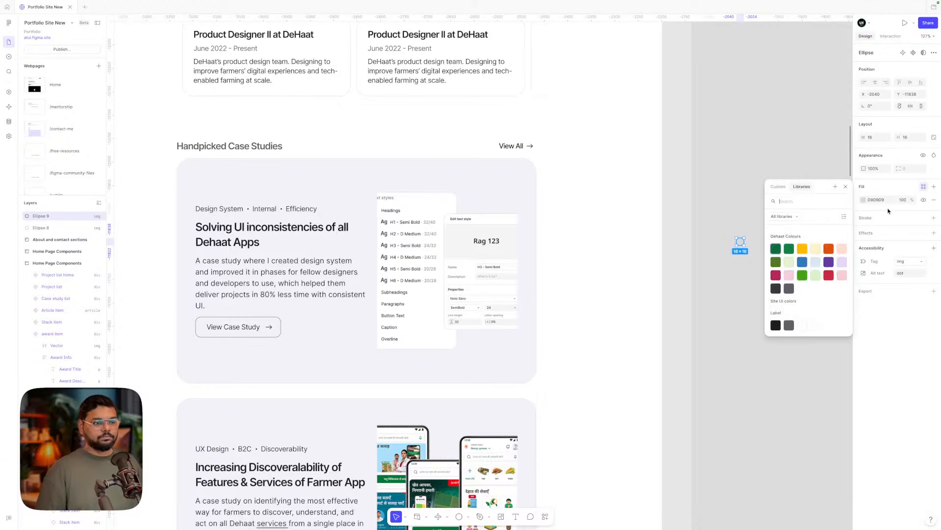
{"action": "scroll", "coordinate": [796, 317], "scroll_direction": "down", "scroll_amount": 1}
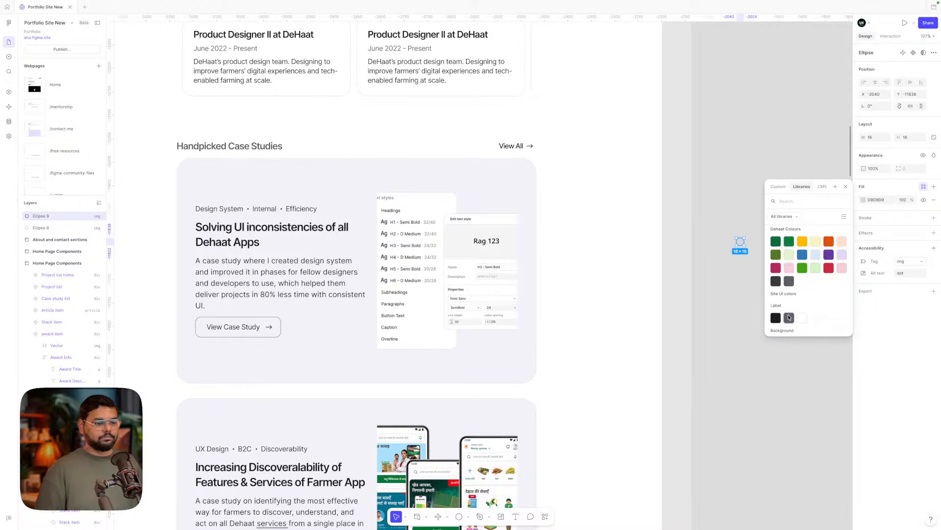
{"action": "left_click", "coordinate": [790, 318]}
- Place the dot between the Handpicked Case Studies heading and View All, applying the row spacing
{"action": "left_click_drag", "start_coordinate": [741, 242], "coordinate": [624, 219]}
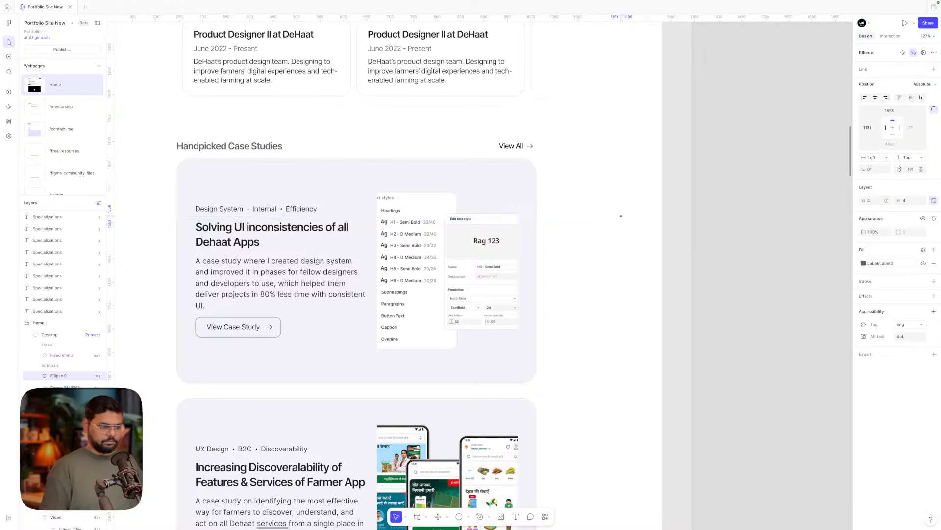
{"action": "left_click", "coordinate": [644, 219]}
{"action": "left_click_drag", "start_coordinate": [622, 219], "coordinate": [350, 148]}
{"action": "left_click", "coordinate": [420, 149]}
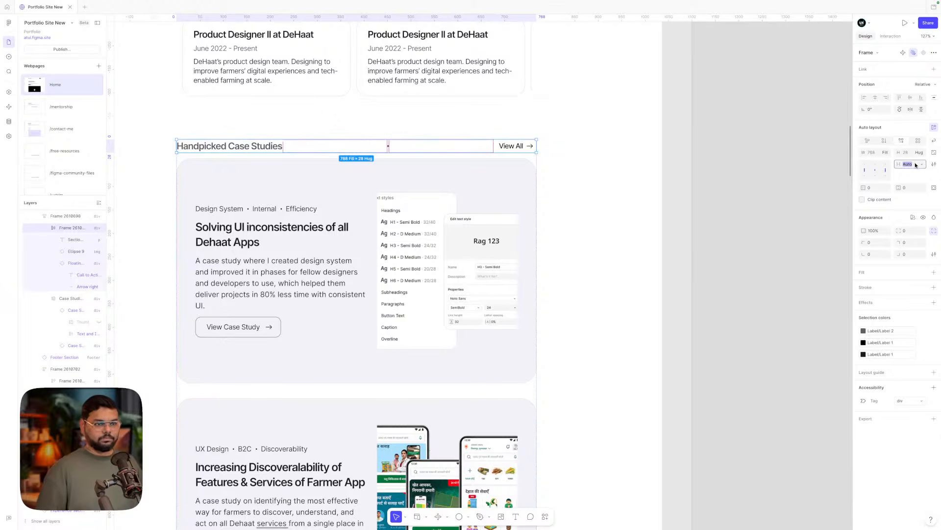
{"action": "key", "text": "Return"}
{"action": "left_click", "coordinate": [826, 189]}
- Try the Body and CTA text styles on the Handpicked Case Studies heading, undoing CTA
{"action": "scroll", "coordinate": [826, 189], "scroll_direction": "down", "scroll_amount": 5}
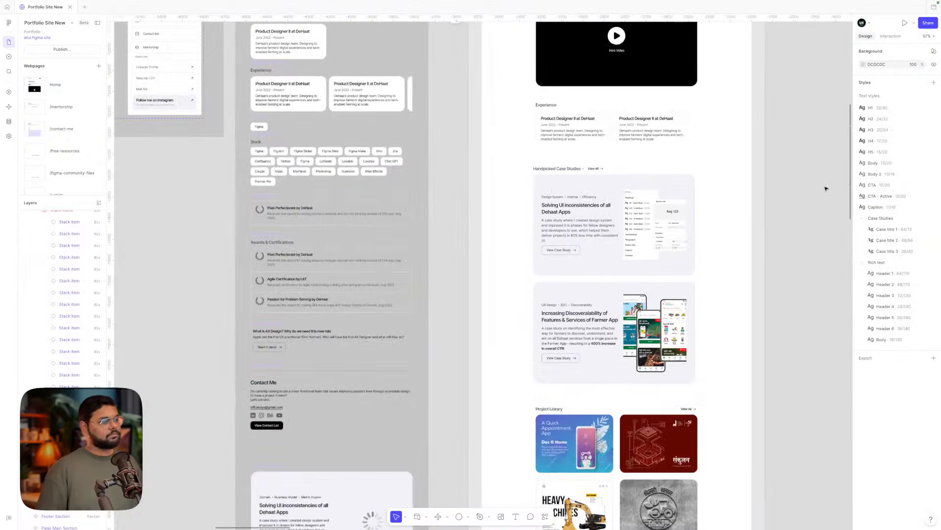
{"action": "scroll", "coordinate": [720, 156], "scroll_direction": "up", "scroll_amount": 5}
{"action": "left_click", "coordinate": [445, 185]}
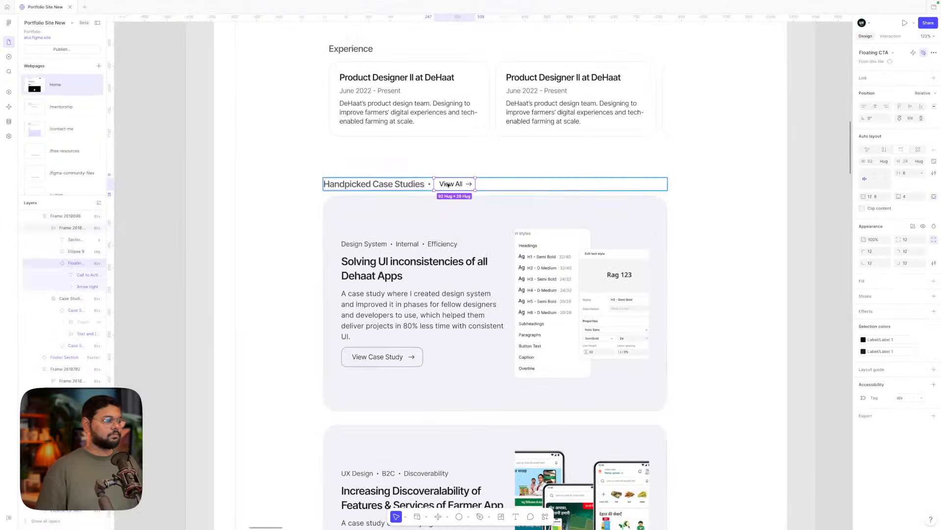
{"action": "left_click", "coordinate": [374, 185]}
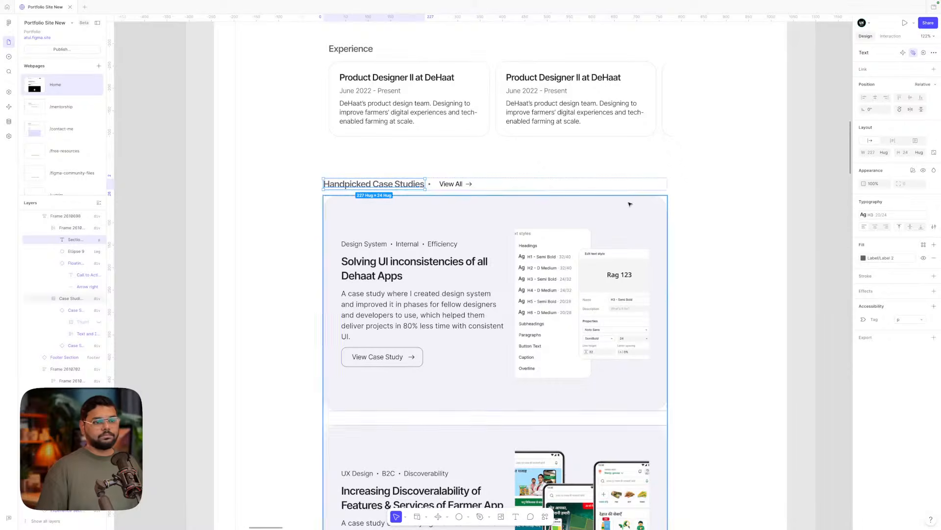
{"action": "left_click", "coordinate": [875, 214]}
{"action": "scroll", "coordinate": [805, 315], "scroll_direction": "down", "scroll_amount": 2}
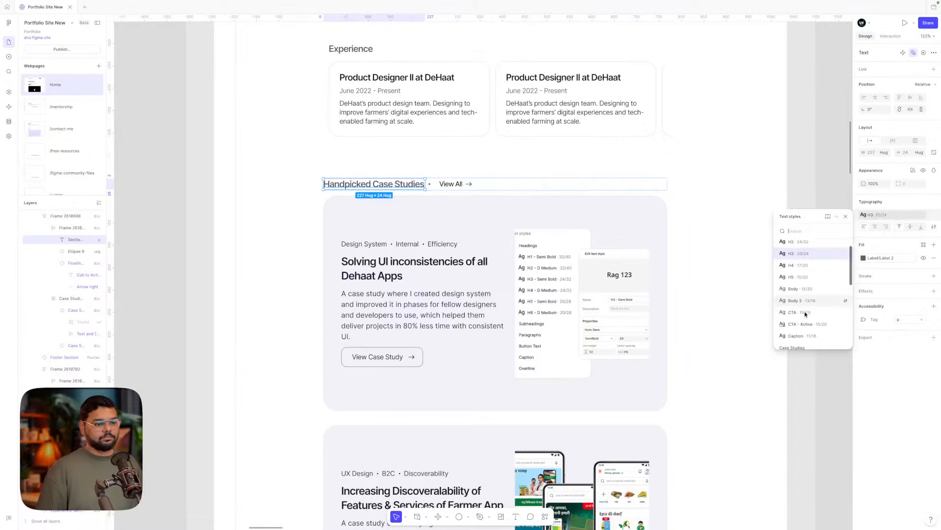
{"action": "left_click", "coordinate": [802, 284]}
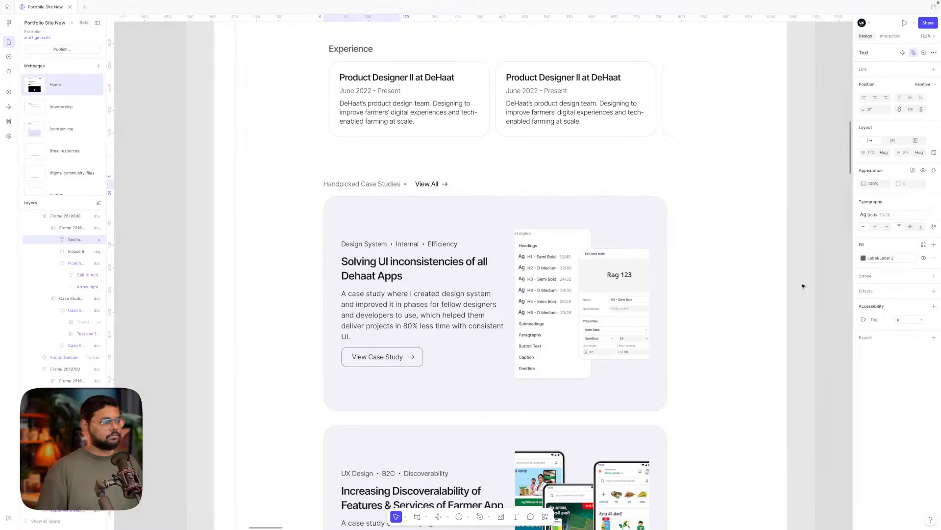
{"action": "left_click", "coordinate": [875, 215]}
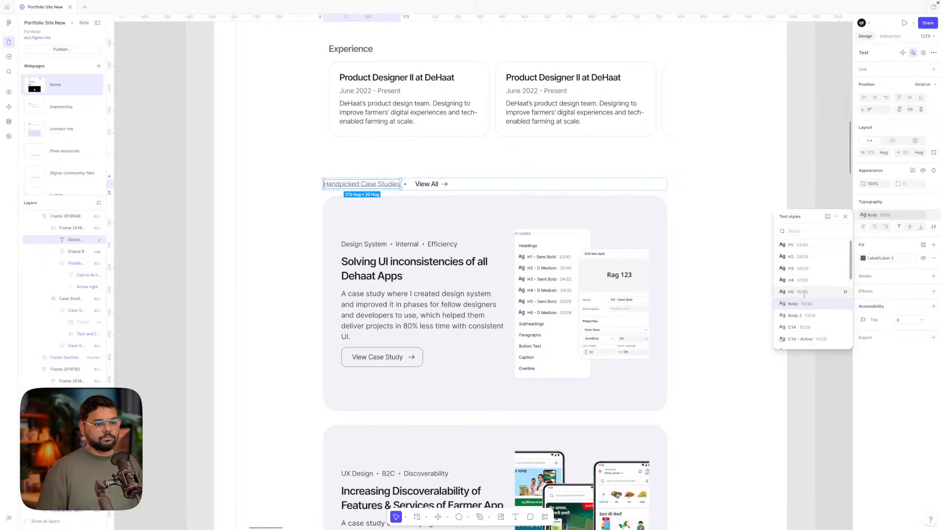
{"action": "left_click", "coordinate": [817, 312]}
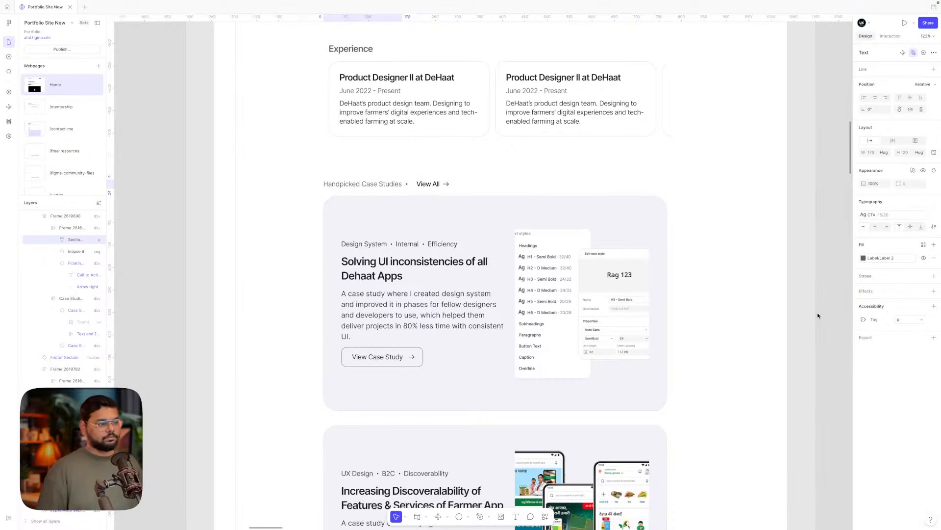
{"action": "key", "text": "ctrl+z"}
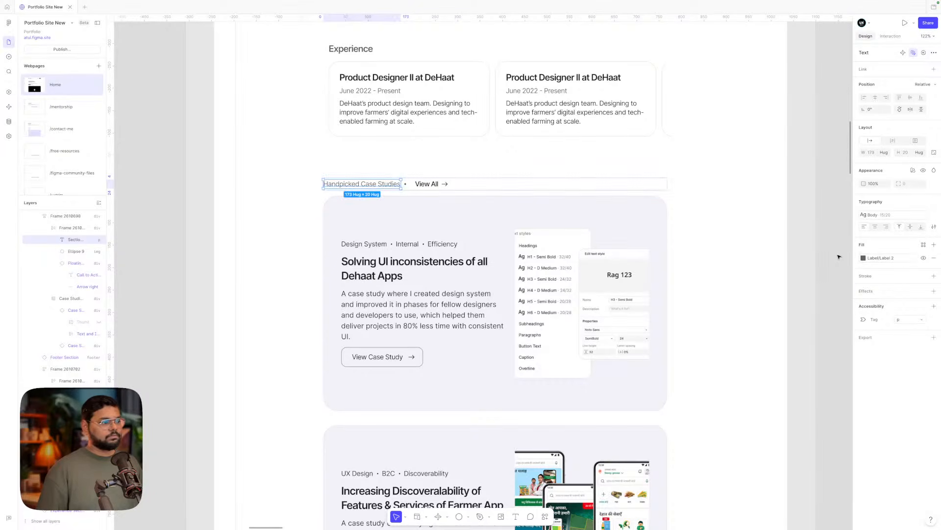
- Try the H4 and H3 heading text styles on the Handpicked Case Studies heading
{"action": "left_click", "coordinate": [875, 216]}
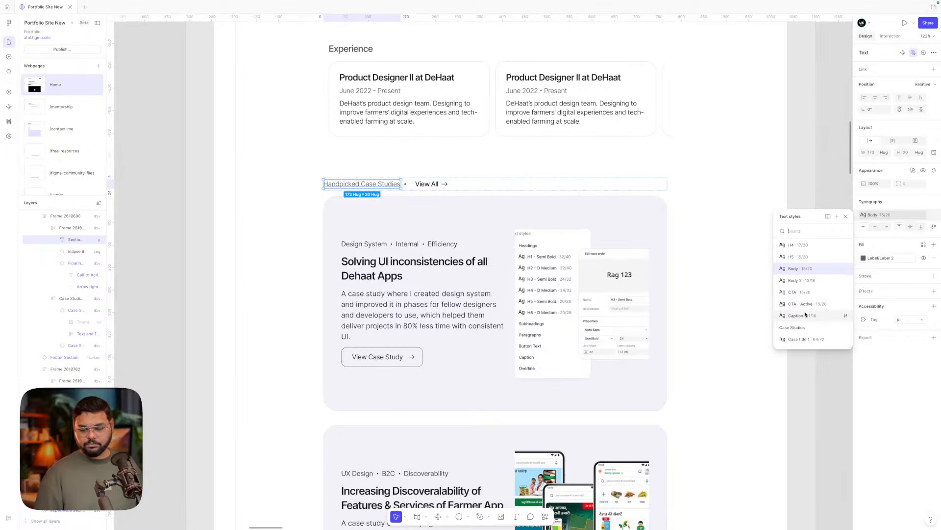
{"action": "scroll", "coordinate": [804, 320], "scroll_direction": "up", "scroll_amount": 3}
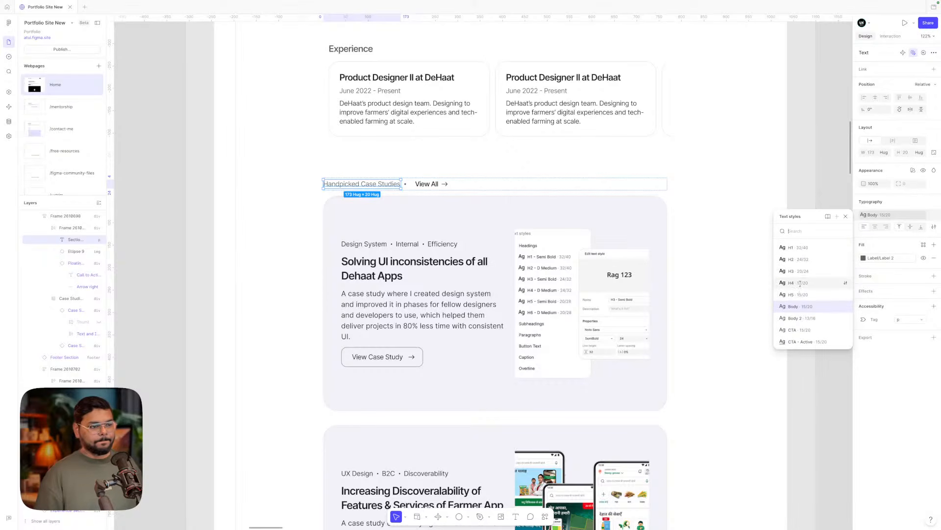
{"action": "left_click", "coordinate": [802, 284]}
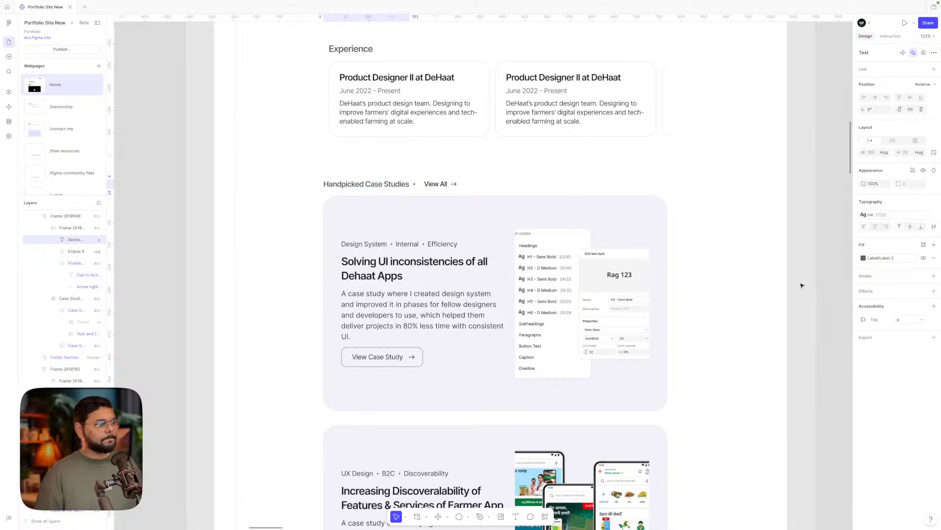
{"action": "left_click", "coordinate": [889, 217]}
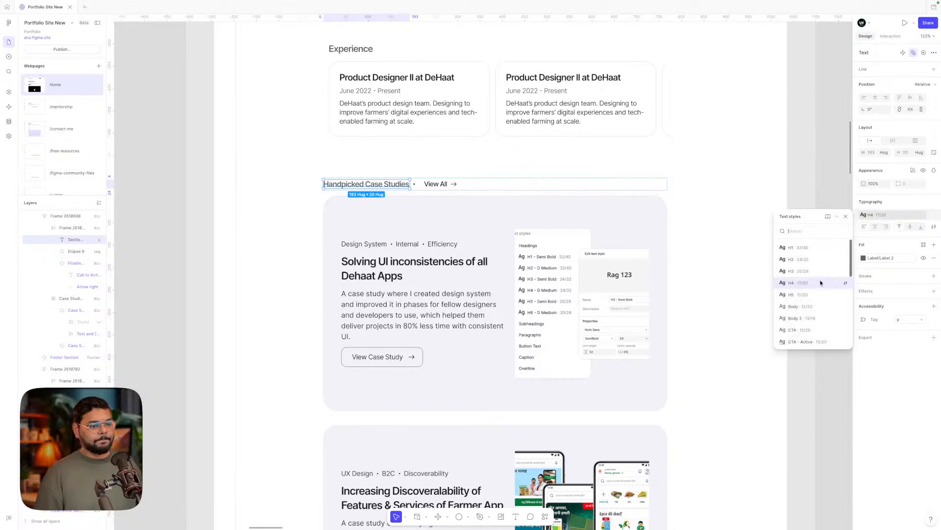
{"action": "left_click", "coordinate": [819, 271]}
{"action": "left_click", "coordinate": [883, 215]}
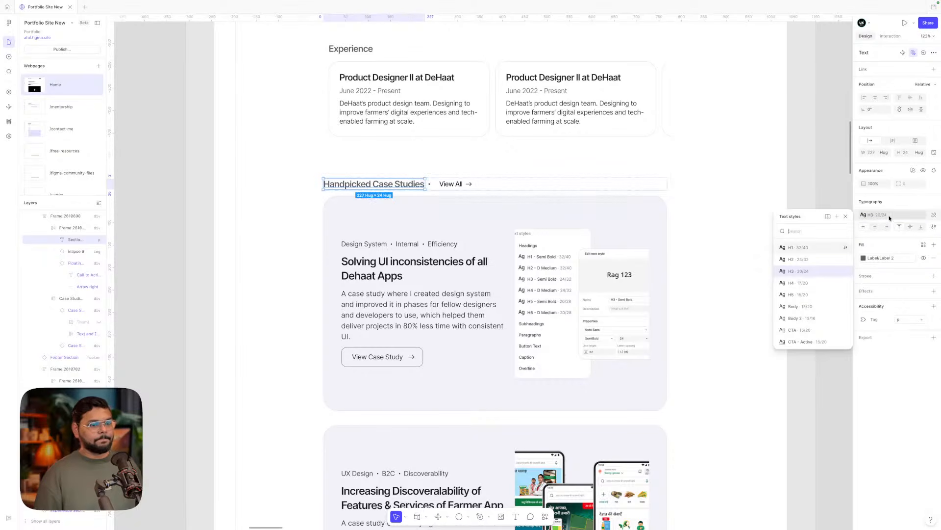
{"action": "left_click", "coordinate": [801, 283]}
- Wrap the Handpicked Case Studies heading in an auto-layout frame with Shift+A
{"action": "left_click", "coordinate": [800, 286]}
{"action": "scroll", "coordinate": [800, 286], "scroll_direction": "down", "scroll_amount": 5}
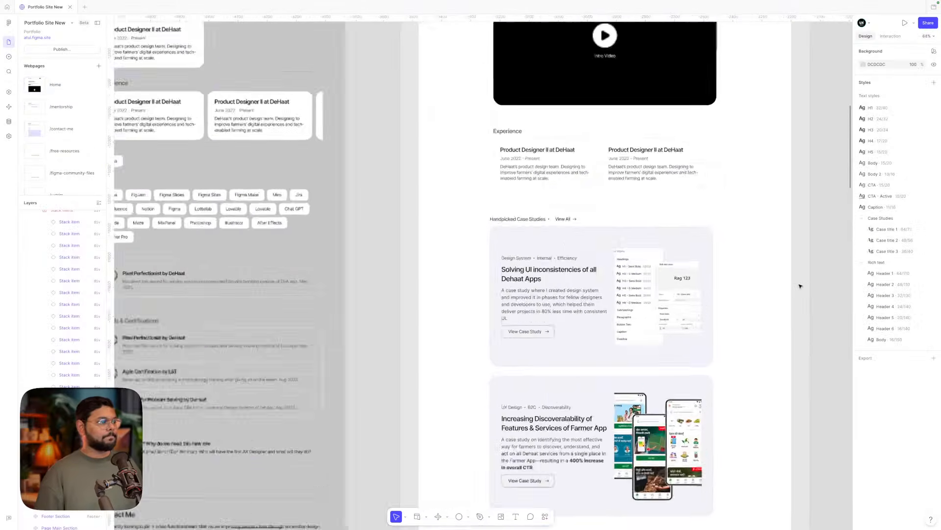
{"action": "scroll", "coordinate": [800, 286], "scroll_direction": "up", "scroll_amount": 2}
{"action": "scroll", "coordinate": [800, 286], "scroll_direction": "up", "scroll_amount": 1}
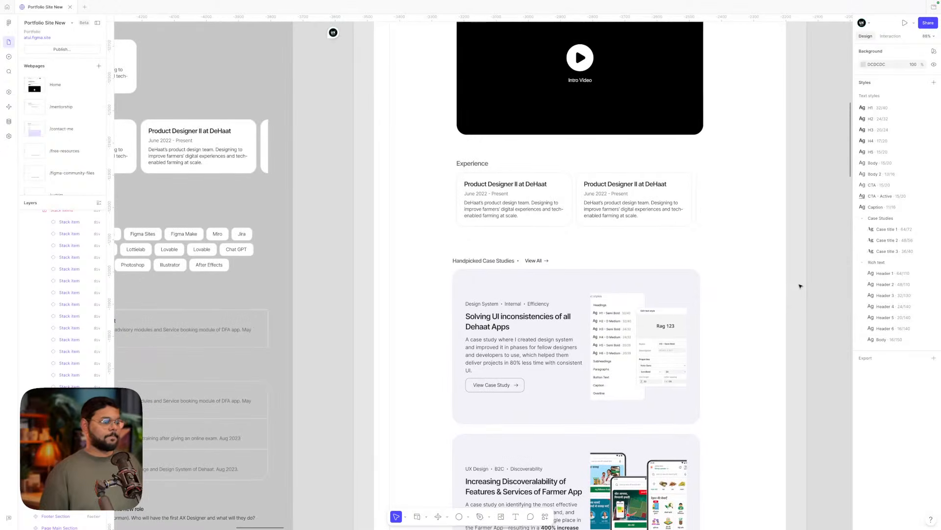
{"action": "scroll", "coordinate": [513, 263], "scroll_direction": "up", "scroll_amount": 5}
{"action": "left_click", "coordinate": [515, 262]}
{"action": "left_click", "coordinate": [557, 263]}
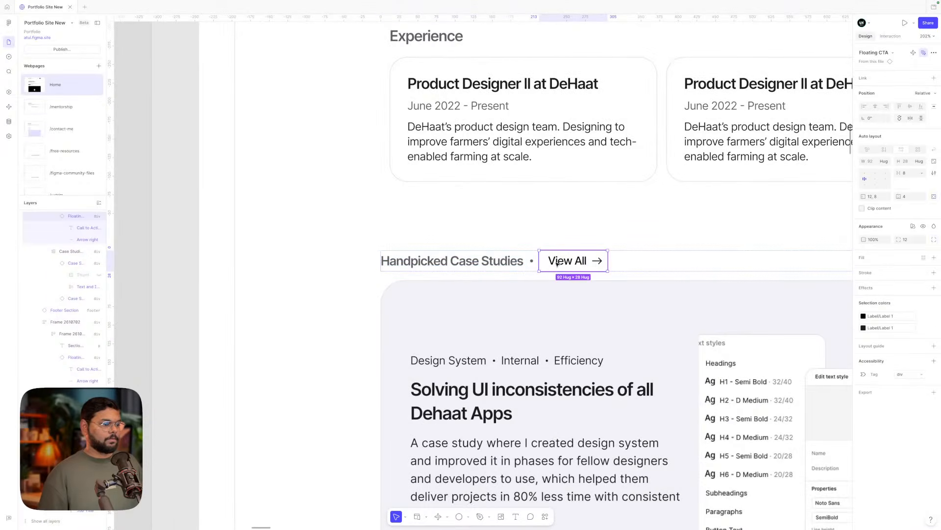
{"action": "scroll", "coordinate": [557, 263], "scroll_direction": "down", "scroll_amount": 5}
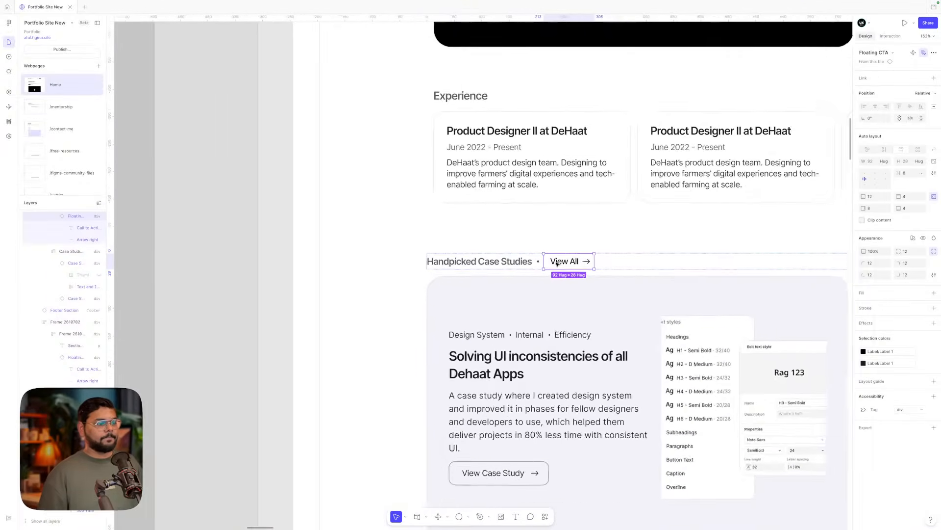
{"action": "scroll", "coordinate": [557, 263], "scroll_direction": "up", "scroll_amount": 5}
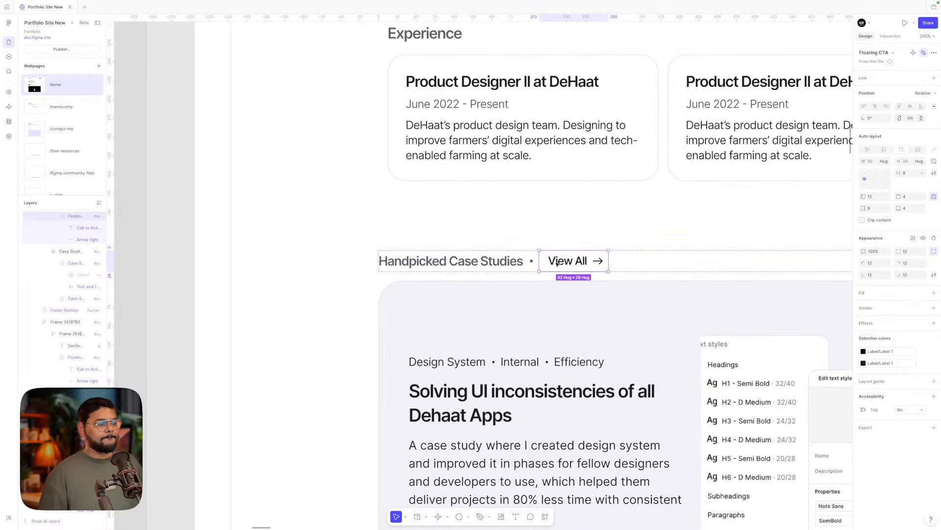
{"action": "left_click", "coordinate": [501, 261]}
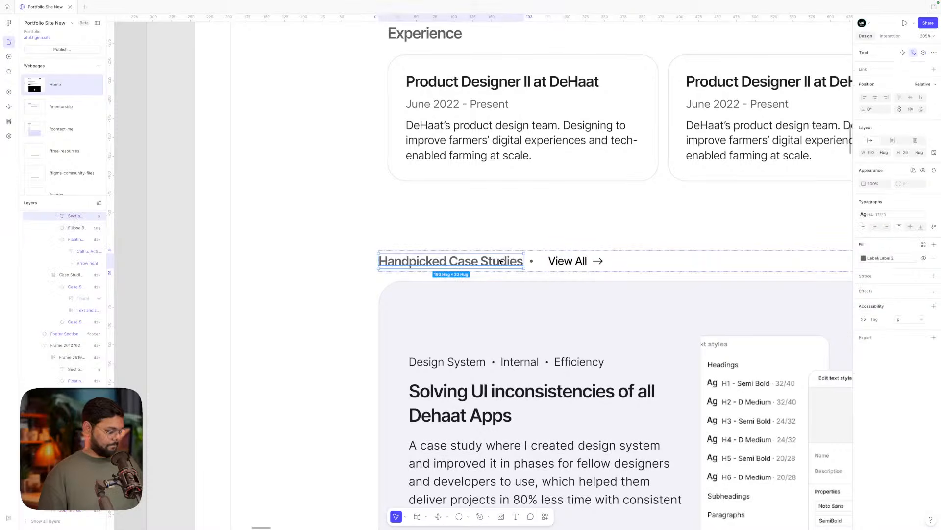
{"action": "key", "text": "shift+a"}
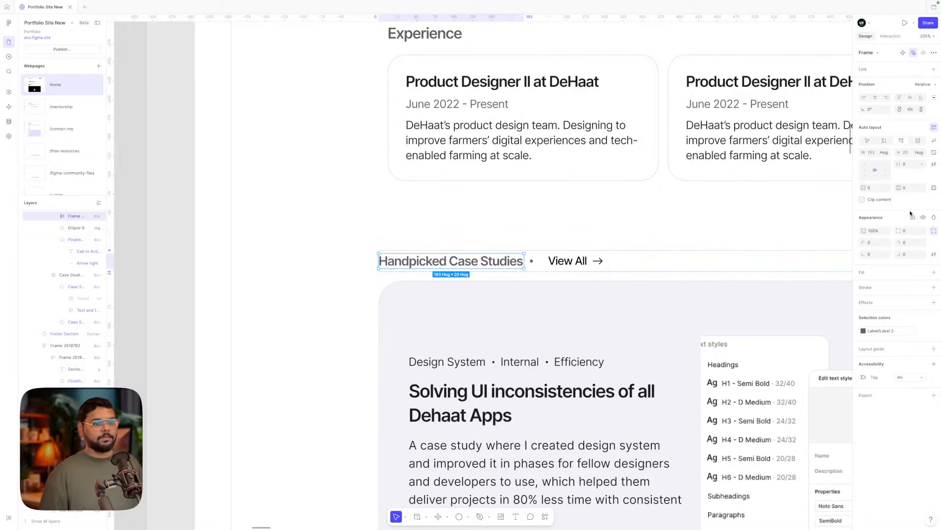
- Paste the View All link's properties onto the heading frame and set horizontal padding to 12
{"action": "left_click", "coordinate": [570, 269]}
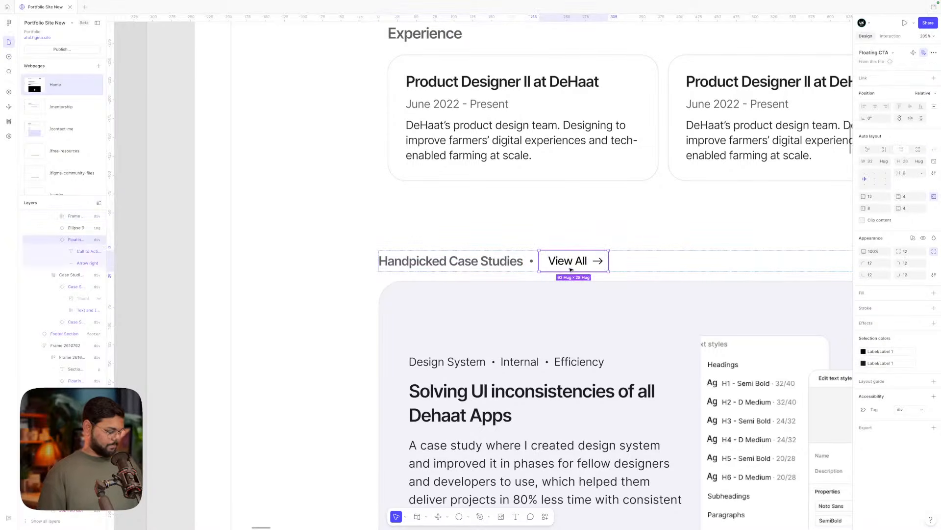
{"action": "key", "text": "ctrl+alt+c"}
{"action": "left_click", "coordinate": [489, 261]}
{"action": "key", "text": "ctrl+alt+v"}
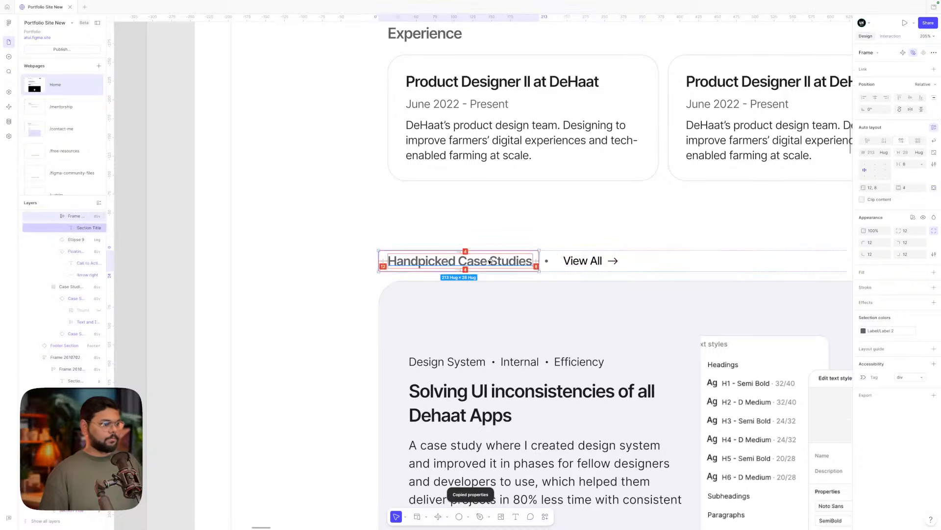
{"action": "left_click", "coordinate": [875, 190]}
{"action": "type", "text": "12"}
{"action": "key", "text": "Return"}
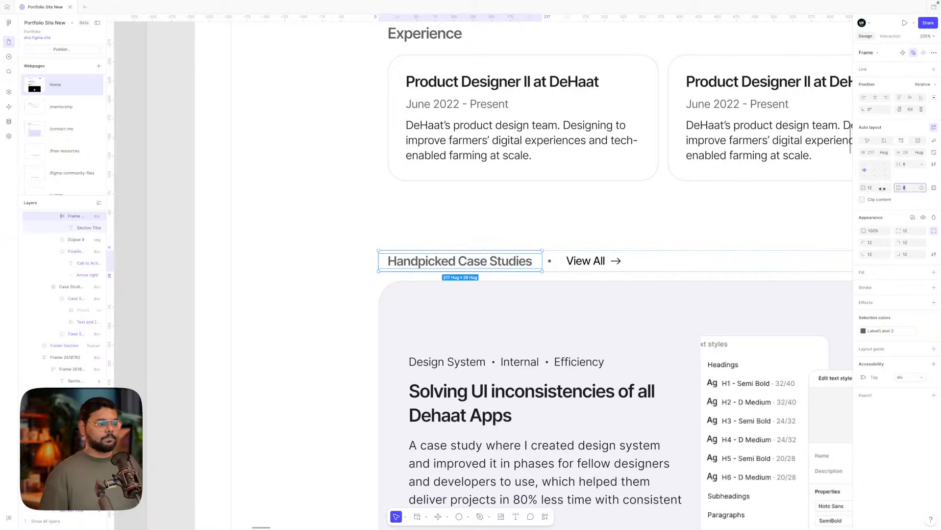
{"action": "left_click", "coordinate": [616, 260]}
{"action": "left_click", "coordinate": [605, 238]}
{"action": "scroll", "coordinate": [605, 237], "scroll_direction": "down", "scroll_amount": 3}
- Set the View All link's right padding to 12
{"action": "scroll", "coordinate": [605, 237], "scroll_direction": "up", "scroll_amount": 1}
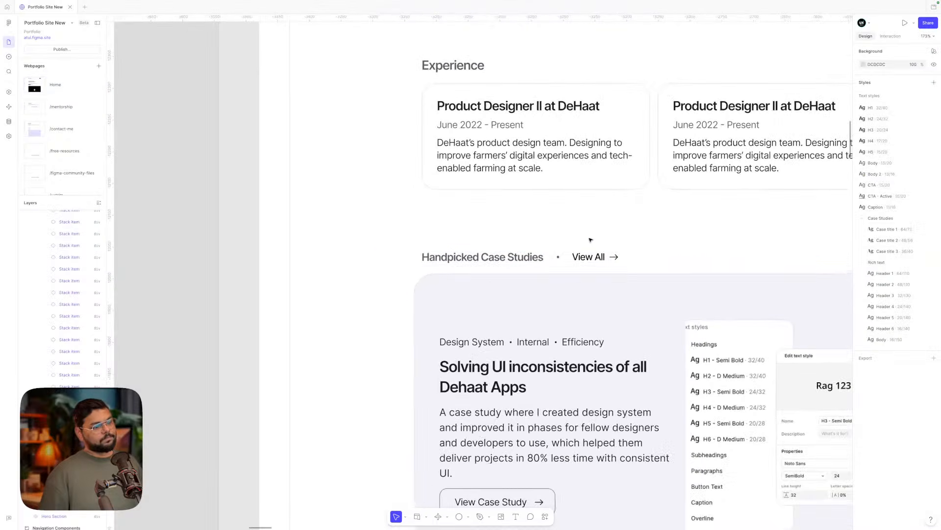
{"action": "left_click", "coordinate": [578, 259]}
{"action": "left_click", "coordinate": [576, 261]}
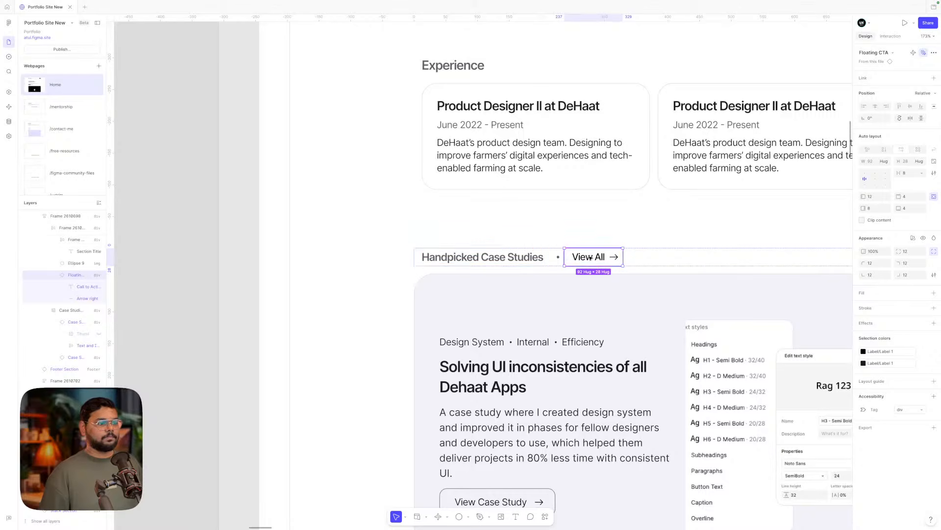
{"action": "left_click", "coordinate": [873, 208]}
{"action": "type", "text": "12"}
{"action": "key", "text": "Return"}
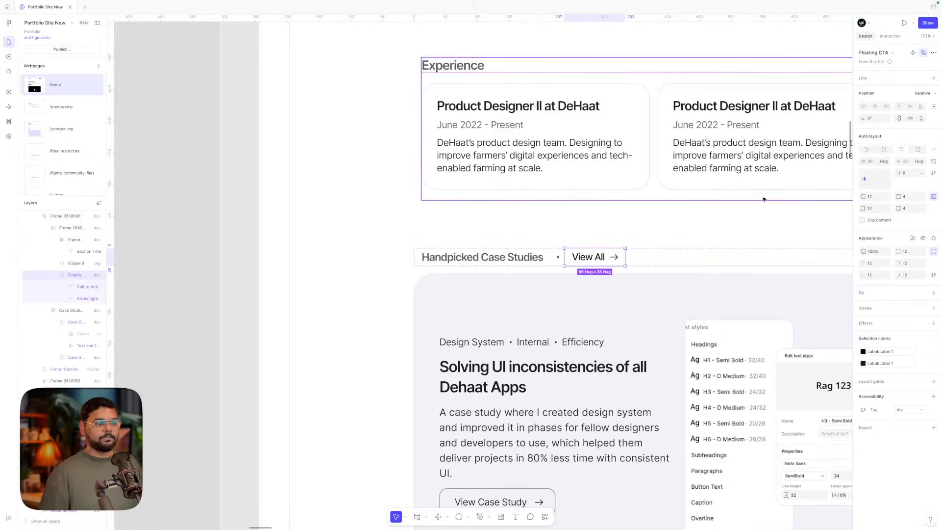
- Reduce the case-studies header row's item spacing from 8 to 4
{"action": "left_click", "coordinate": [763, 199]}
{"action": "scroll", "coordinate": [696, 223], "scroll_direction": "down", "scroll_amount": 5}
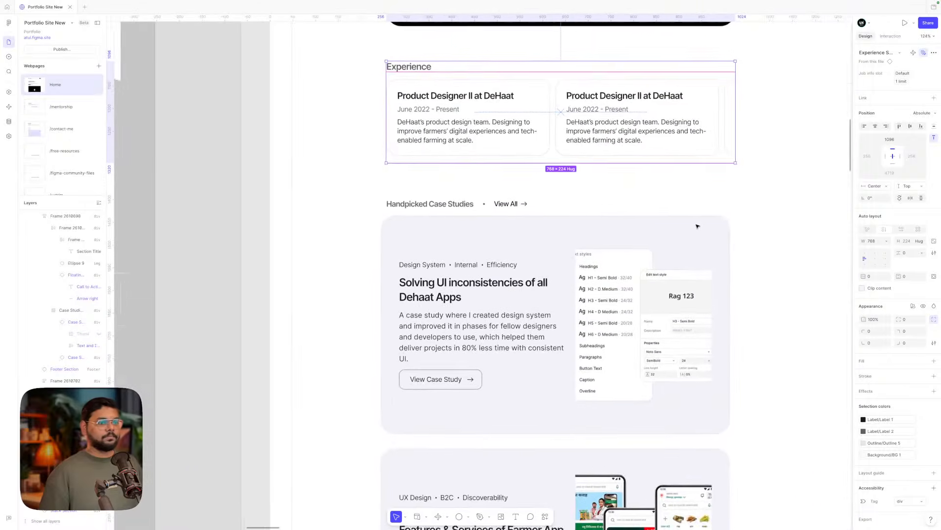
{"action": "scroll", "coordinate": [696, 225], "scroll_direction": "right", "scroll_amount": 1}
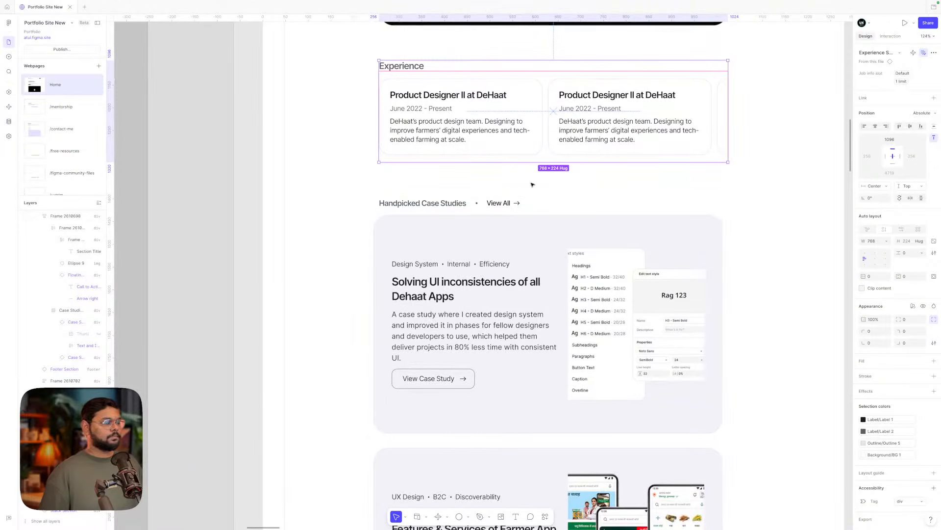
{"action": "scroll", "coordinate": [532, 184], "scroll_direction": "down", "scroll_amount": 2}
{"action": "left_click", "coordinate": [510, 200]}
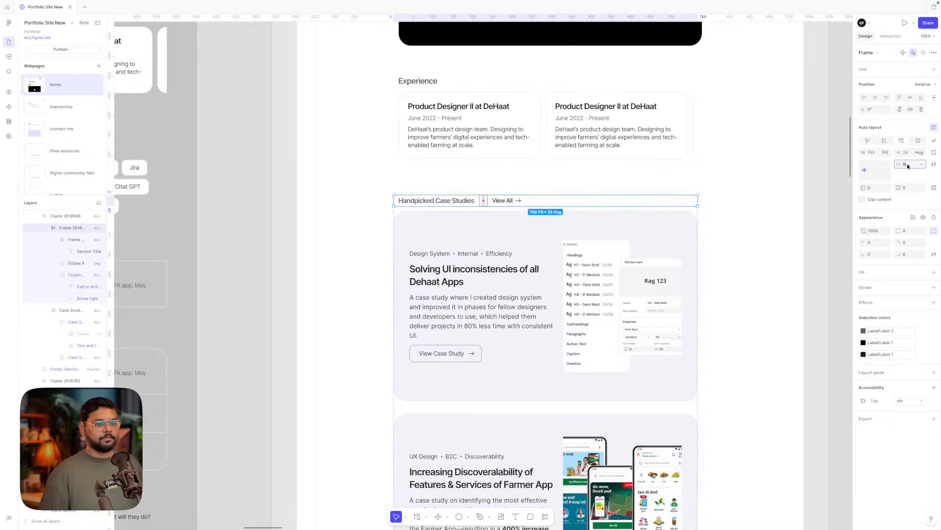
{"action": "key", "text": "Down"}
{"action": "key", "text": "Down"}
{"action": "key", "text": "Down"}
{"action": "key", "text": "Down"}
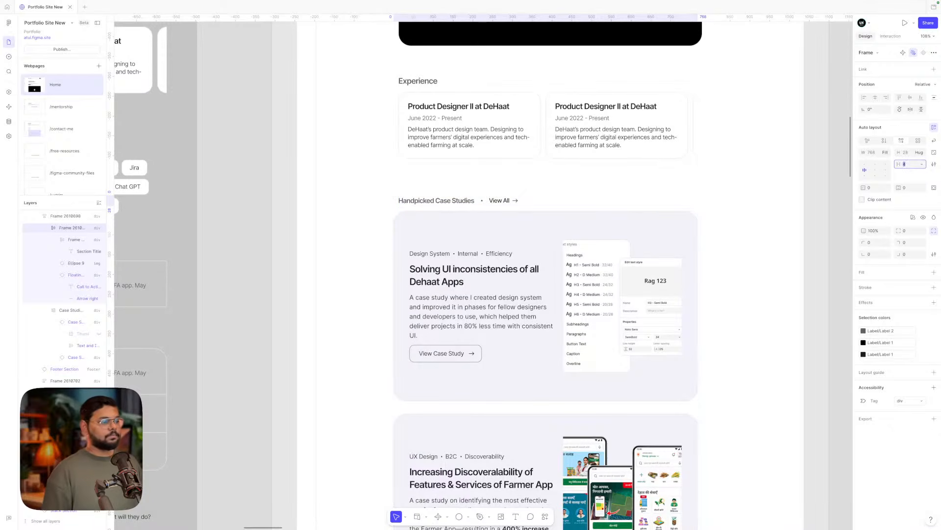
{"action": "scroll", "coordinate": [499, 203], "scroll_direction": "up", "scroll_amount": 5}
- Zoom and pan to the Navigation Components frame with View All, View Case Study and Quick Links
{"action": "left_click", "coordinate": [498, 166]}
{"action": "scroll", "coordinate": [498, 168], "scroll_direction": "down", "scroll_amount": 5}
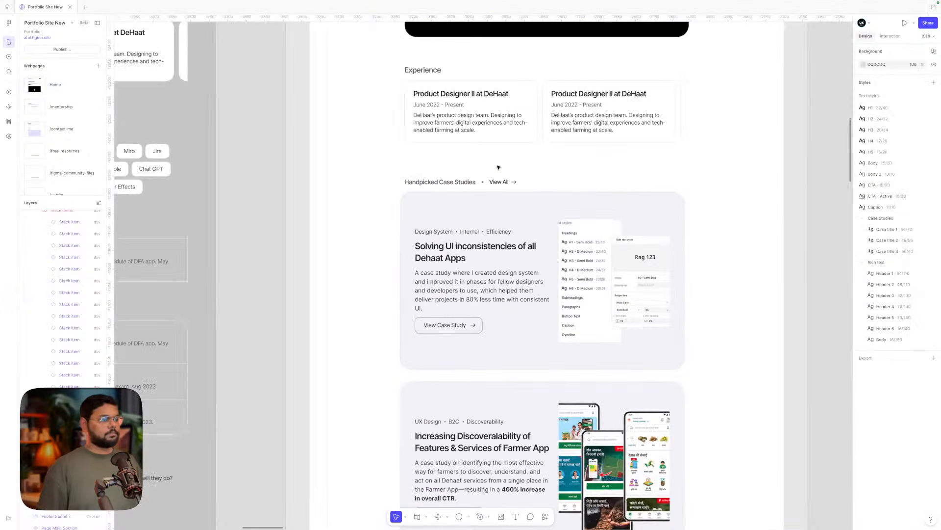
{"action": "scroll", "coordinate": [497, 174], "scroll_direction": "up", "scroll_amount": 5}
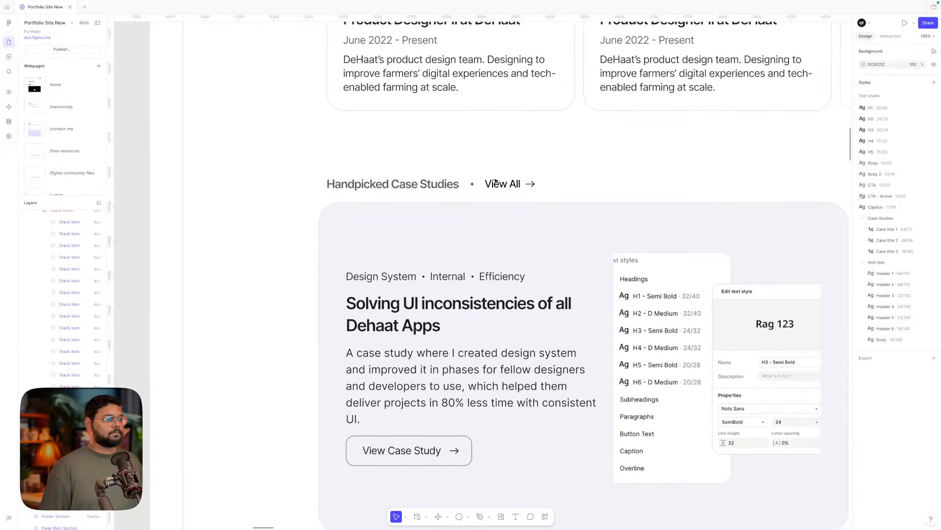
{"action": "scroll", "coordinate": [495, 183], "scroll_direction": "down", "scroll_amount": 5}
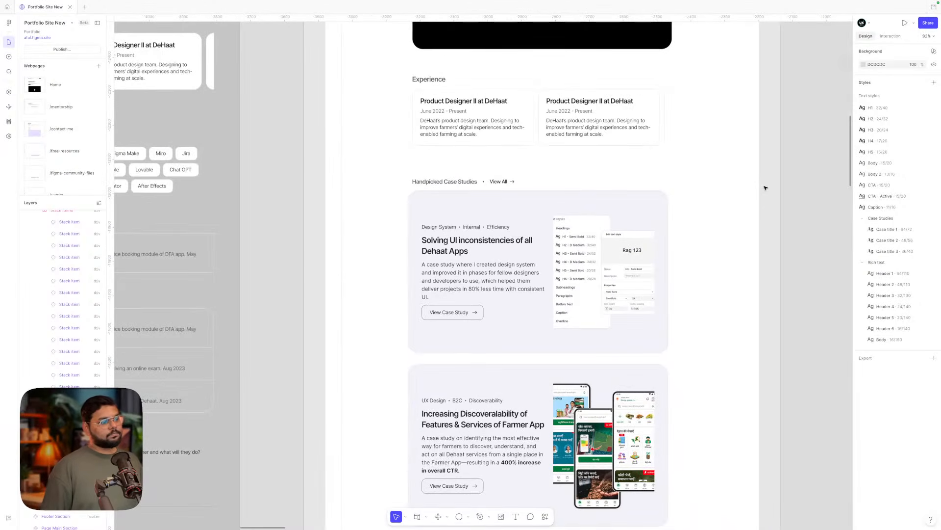
{"action": "scroll", "coordinate": [766, 188], "scroll_direction": "up", "scroll_amount": 6}
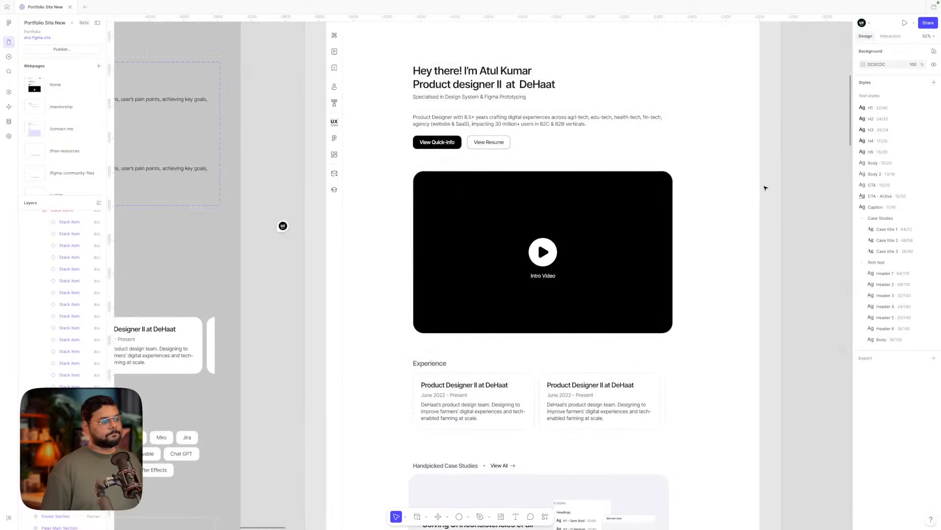
{"action": "scroll", "coordinate": [766, 188], "scroll_direction": "down", "scroll_amount": 4}
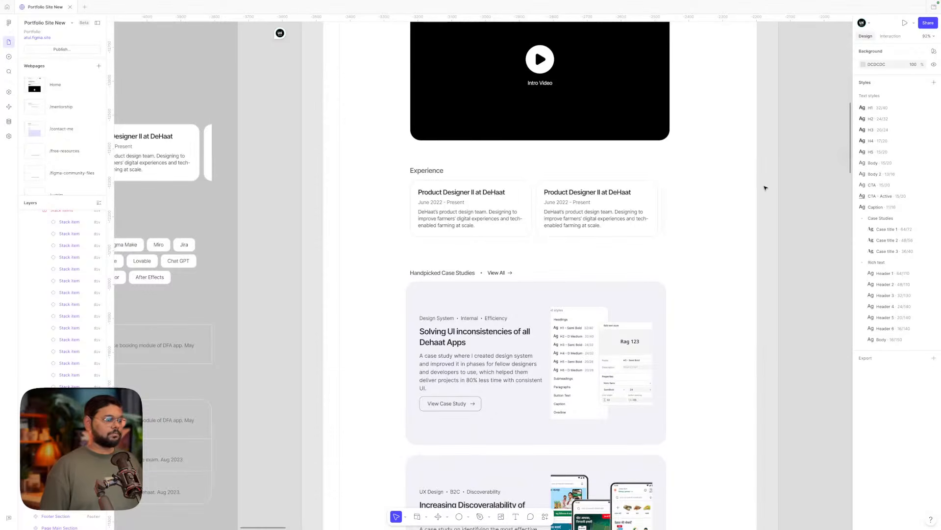
{"action": "scroll", "coordinate": [765, 188], "scroll_direction": "down", "scroll_amount": 1}
{"action": "scroll", "coordinate": [765, 188], "scroll_direction": "left", "scroll_amount": 1}
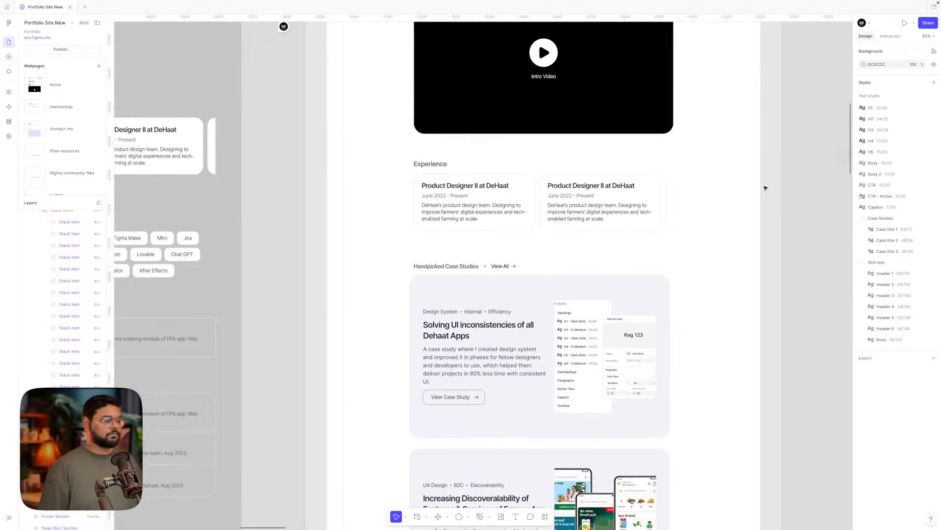
{"action": "scroll", "coordinate": [767, 186], "scroll_direction": "down", "scroll_amount": 6}
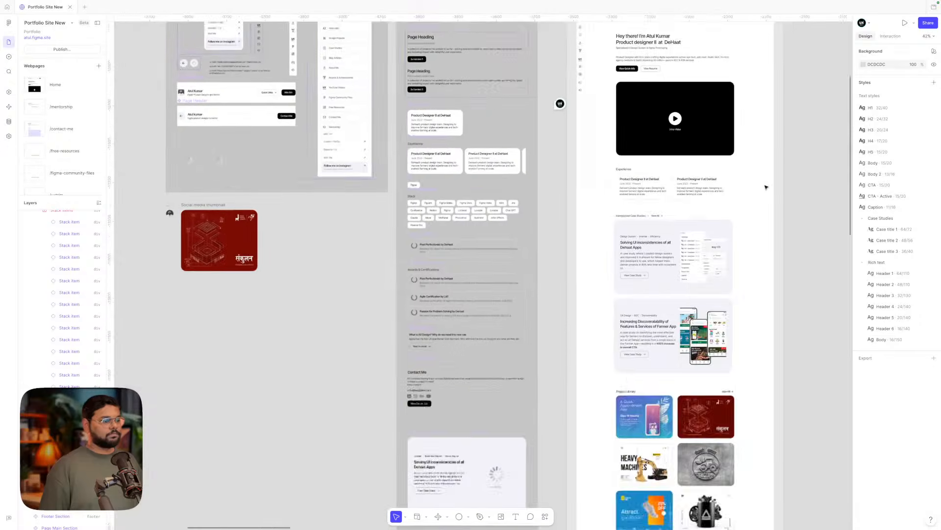
{"action": "scroll", "coordinate": [346, 165], "scroll_direction": "up", "scroll_amount": 6}
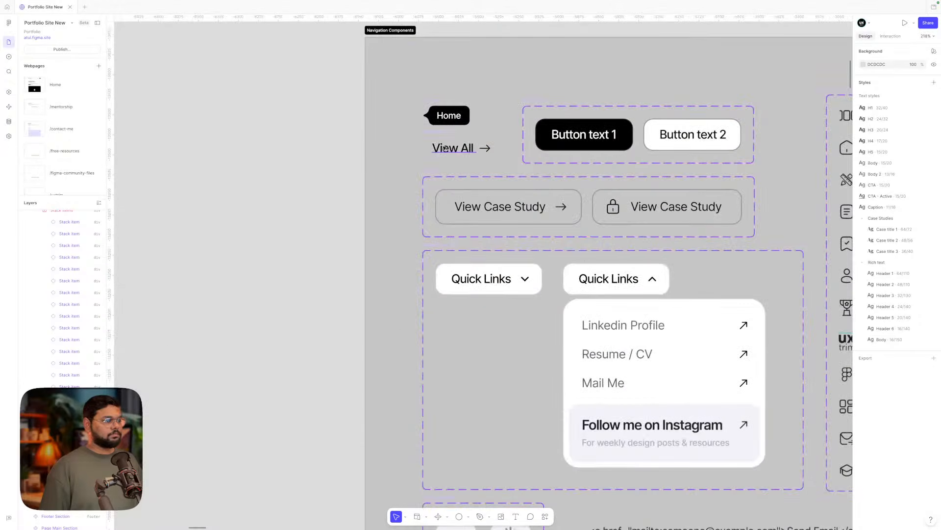
- Apply the CTA - Active text style to the View All link text
{"action": "left_click", "coordinate": [449, 149]}
{"action": "left_click", "coordinate": [887, 234]}
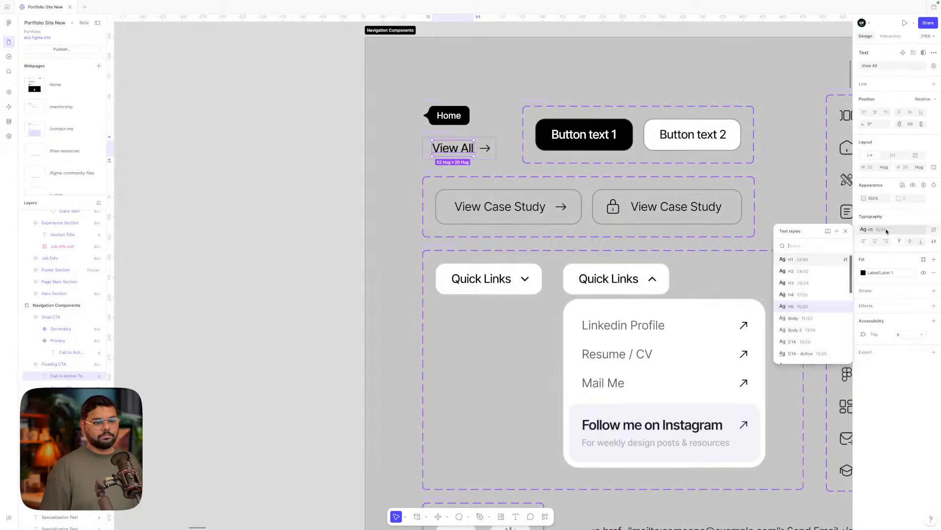
{"action": "scroll", "coordinate": [805, 340], "scroll_direction": "down", "scroll_amount": 1}
{"action": "left_click", "coordinate": [799, 335]}
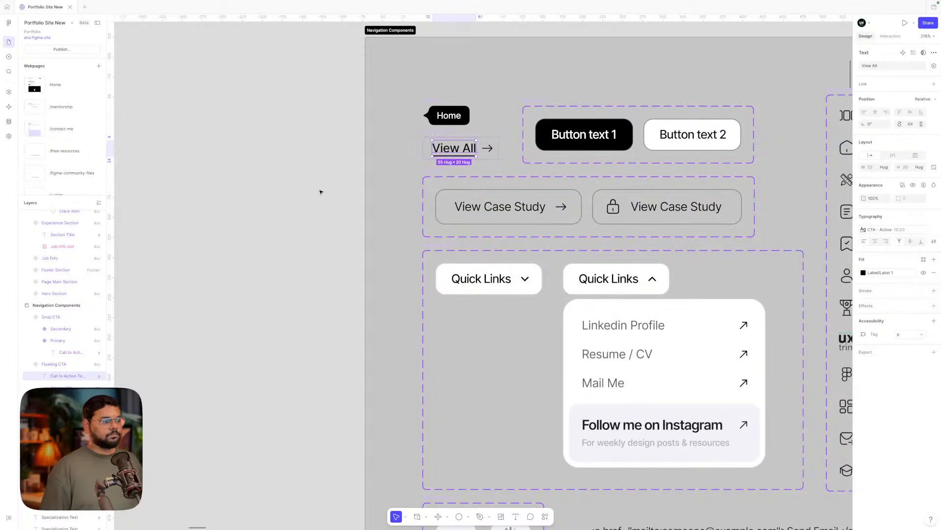
- Apply the CTA text style to both Button text, View Case Study and Quick Links labels
{"action": "scroll", "coordinate": [321, 192], "scroll_direction": "right", "scroll_amount": 2}
{"action": "left_click", "coordinate": [443, 201]}
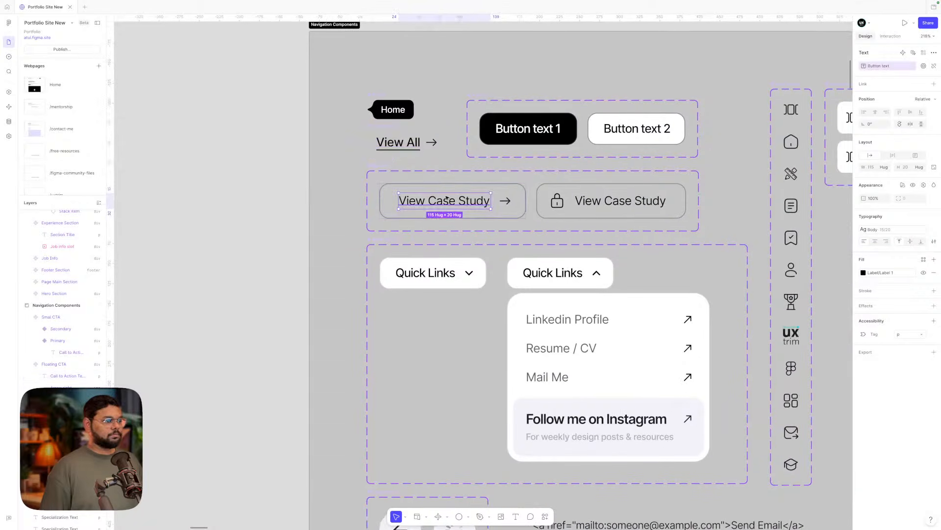
{"action": "left_click", "coordinate": [609, 204], "text": "shift"}
{"action": "left_click", "coordinate": [528, 129], "text": "shift"}
{"action": "left_click", "coordinate": [636, 129], "text": "shift"}
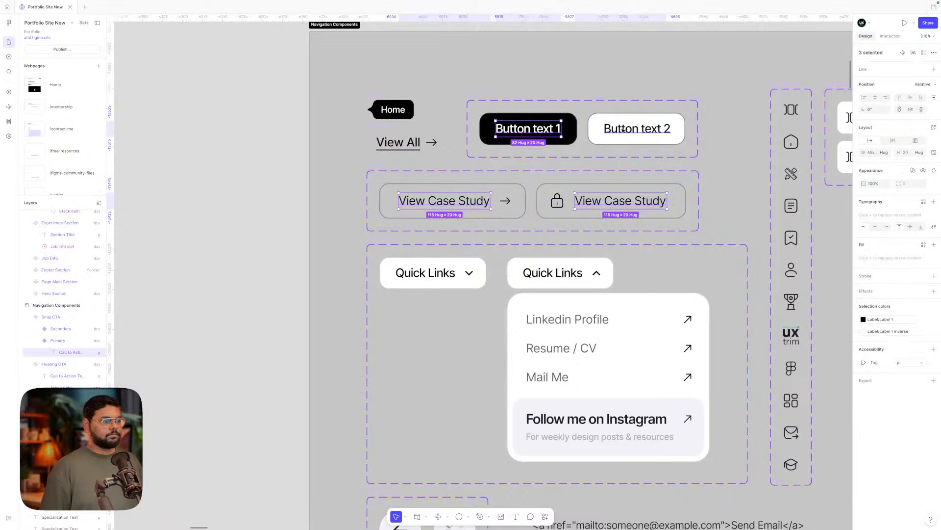
{"action": "left_click", "coordinate": [564, 273], "text": "shift"}
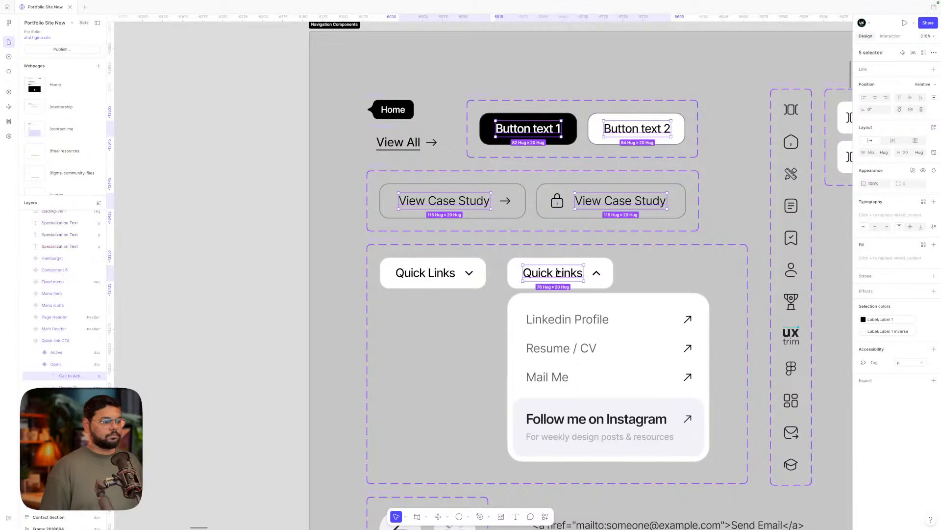
{"action": "left_click", "coordinate": [415, 277], "text": "shift"}
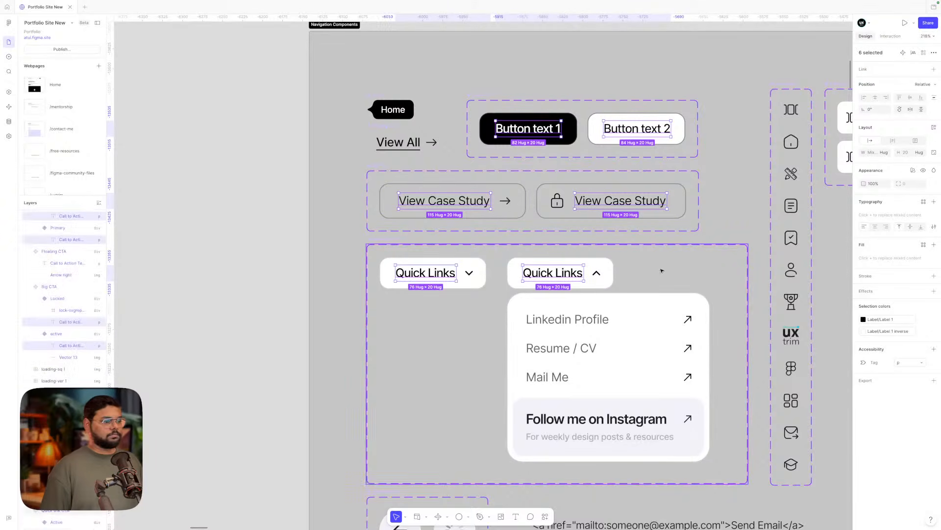
{"action": "left_click", "coordinate": [923, 201]}
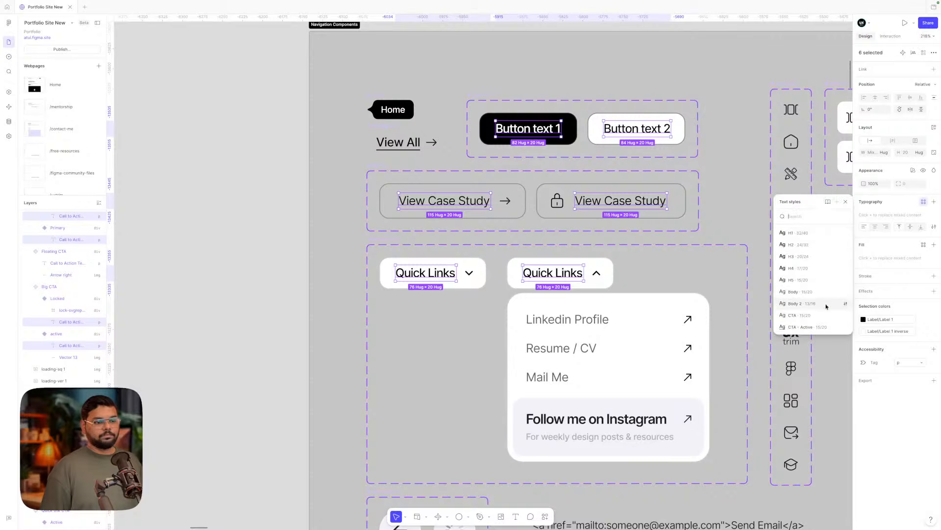
{"action": "left_click", "coordinate": [798, 294]}
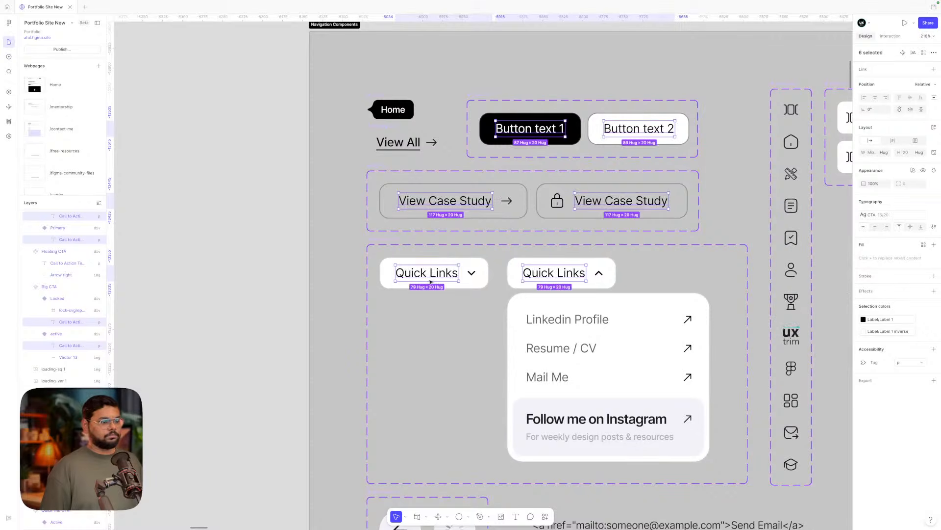
{"action": "scroll", "coordinate": [415, 282], "scroll_direction": "down", "scroll_amount": 3}
{"action": "scroll", "coordinate": [409, 286], "scroll_direction": "right", "scroll_amount": 3}
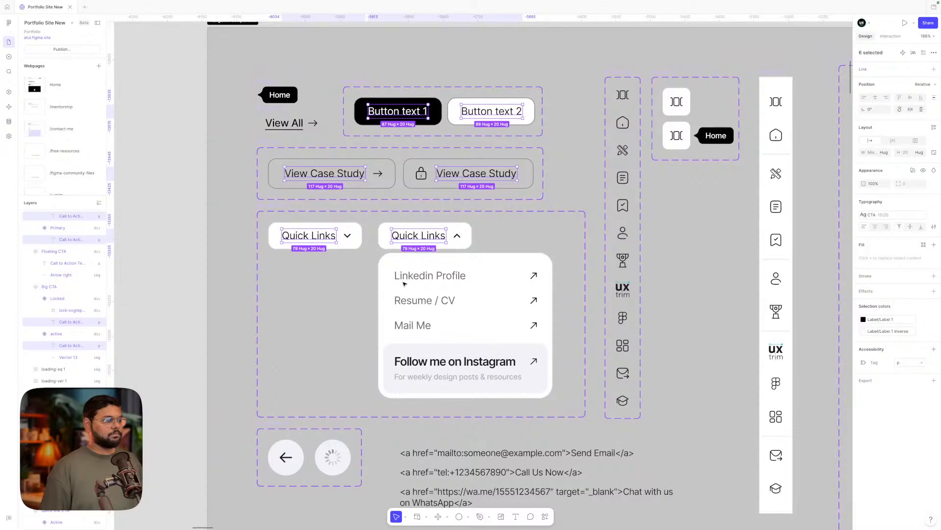
{"action": "scroll", "coordinate": [404, 284], "scroll_direction": "up", "scroll_amount": 1}
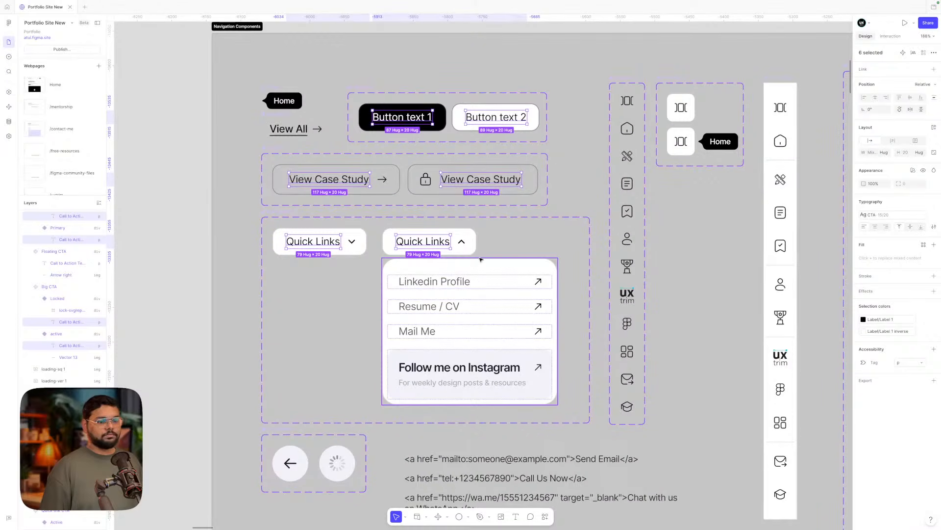
{"action": "scroll", "coordinate": [480, 259], "scroll_direction": "down", "scroll_amount": 1}
{"action": "scroll", "coordinate": [478, 260], "scroll_direction": "down", "scroll_amount": 2}
{"action": "scroll", "coordinate": [441, 294], "scroll_direction": "down", "scroll_amount": 3}
{"action": "left_click", "coordinate": [428, 319]}
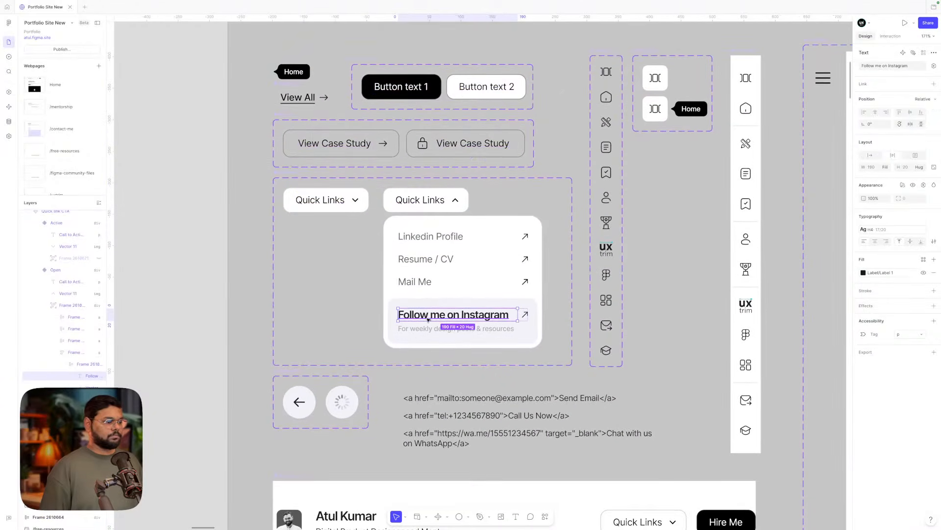
{"action": "left_click", "coordinate": [421, 284]}
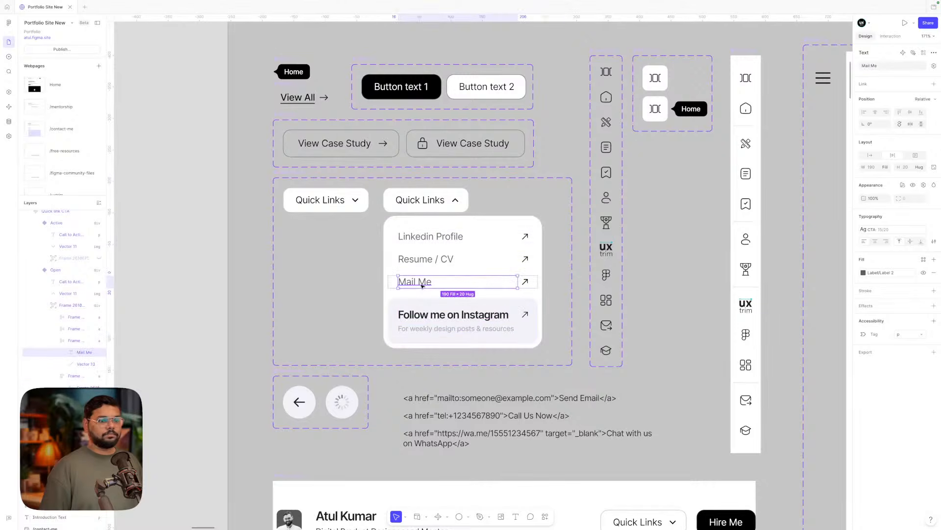
{"action": "left_click", "coordinate": [425, 259], "text": "shift"}
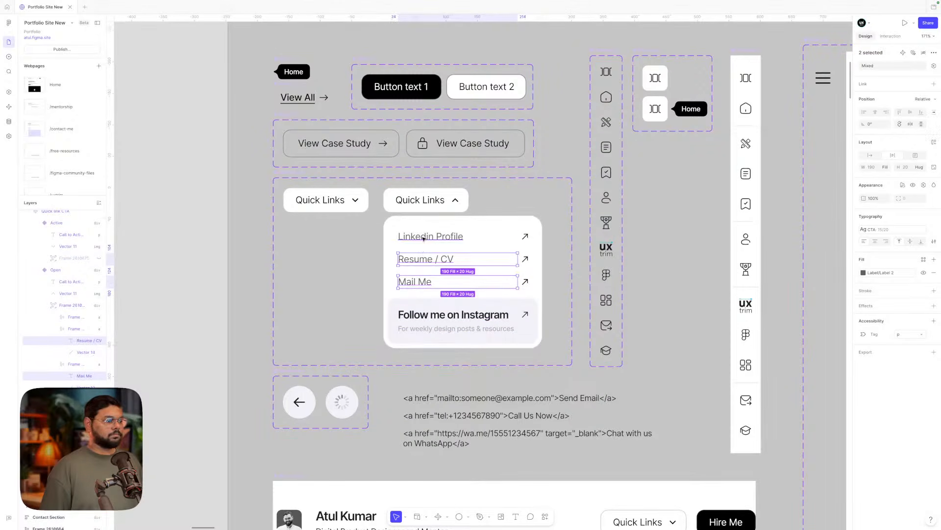
{"action": "left_click", "coordinate": [430, 236], "text": "shift"}
- Pan from Navigation Components to the home page's Experience and Handpicked Case Studies sections
{"action": "left_click", "coordinate": [818, 256]}
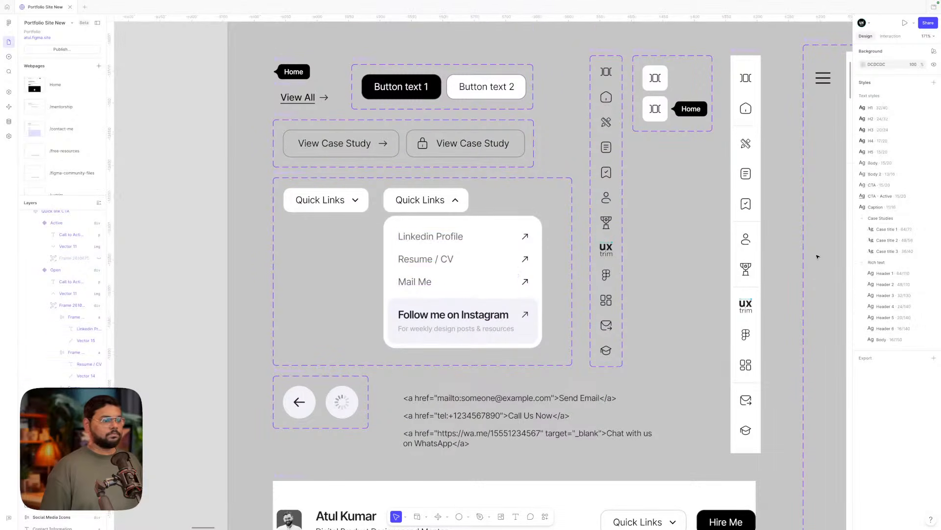
{"action": "scroll", "coordinate": [817, 256], "scroll_direction": "down", "scroll_amount": 2}
{"action": "scroll", "coordinate": [646, 266], "scroll_direction": "down", "scroll_amount": 2}
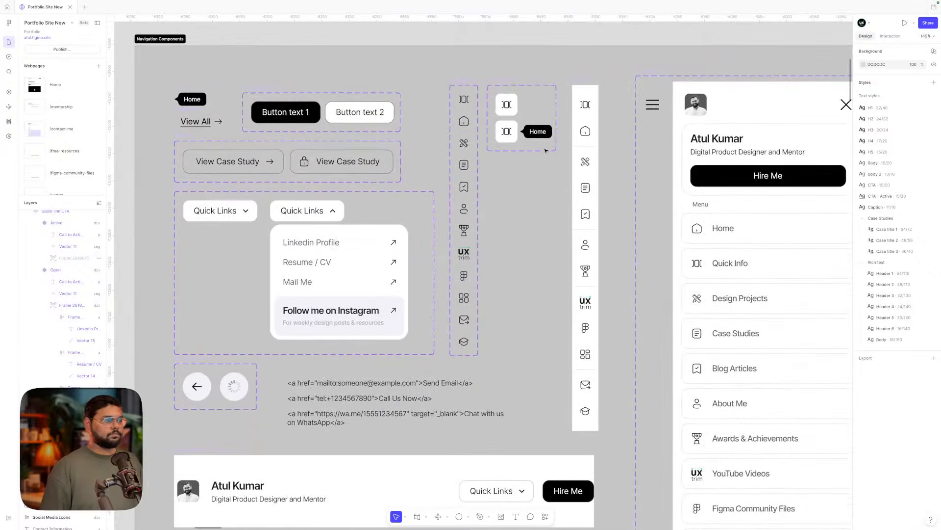
{"action": "left_click", "coordinate": [538, 132]}
{"action": "scroll", "coordinate": [524, 259], "scroll_direction": "left", "scroll_amount": 4}
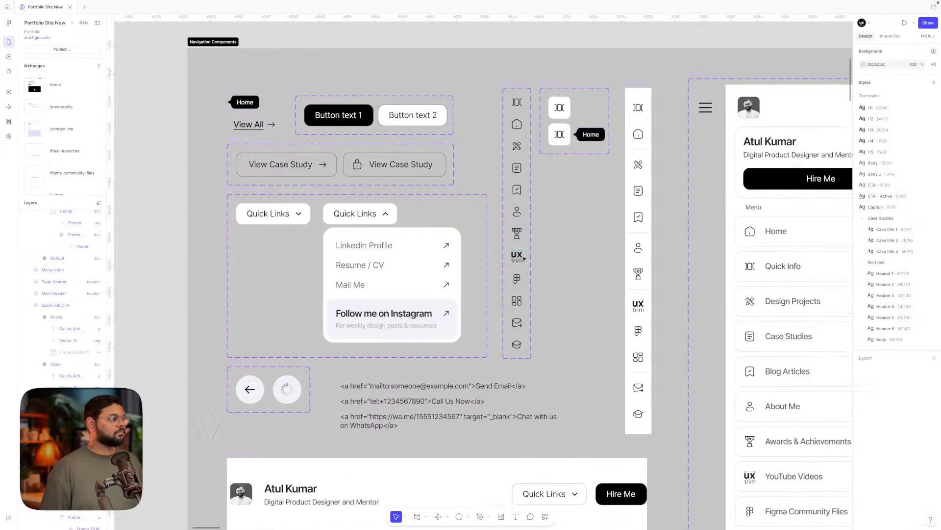
{"action": "left_click", "coordinate": [322, 131]}
{"action": "left_click", "coordinate": [234, 175]}
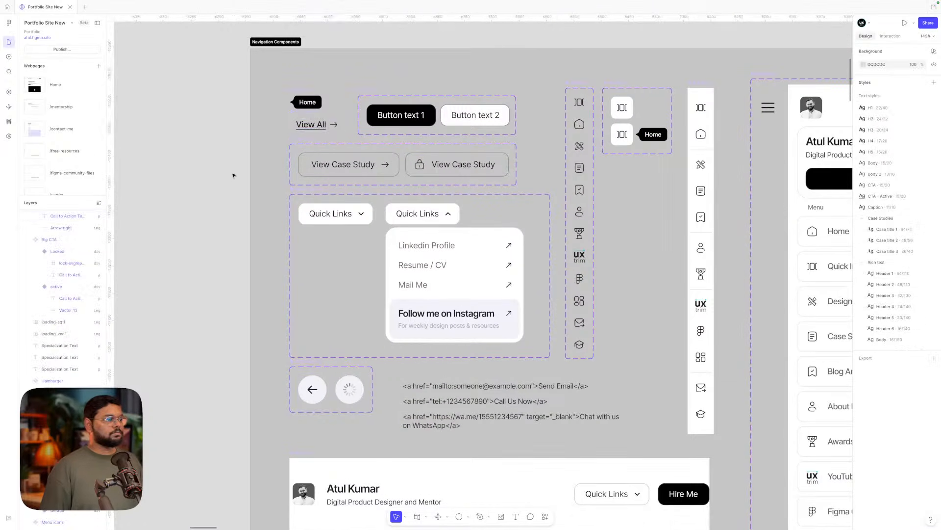
{"action": "scroll", "coordinate": [234, 174], "scroll_direction": "down", "scroll_amount": 5}
{"action": "scroll", "coordinate": [568, 236], "scroll_direction": "right", "scroll_amount": 7}
{"action": "scroll", "coordinate": [569, 237], "scroll_direction": "down", "scroll_amount": 4}
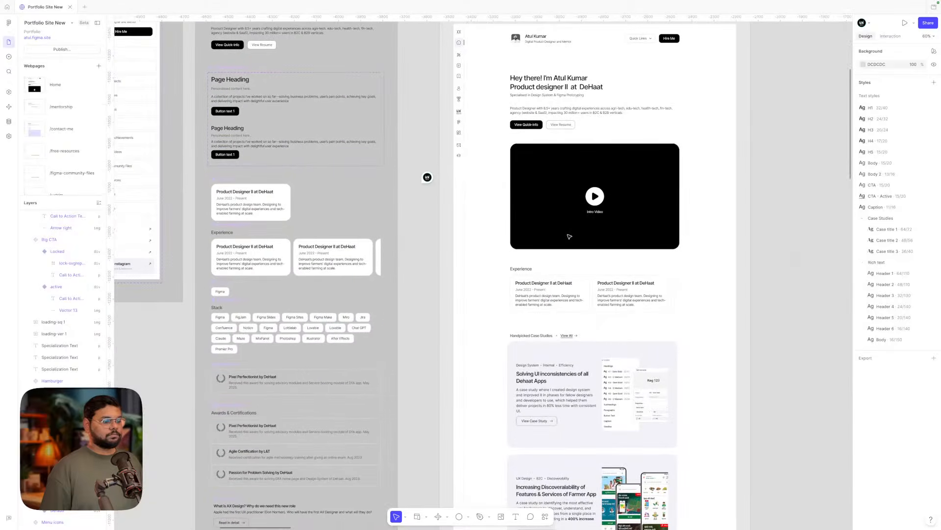
{"action": "scroll", "coordinate": [578, 265], "scroll_direction": "up", "scroll_amount": 5}
{"action": "scroll", "coordinate": [584, 186], "scroll_direction": "down", "scroll_amount": 3}
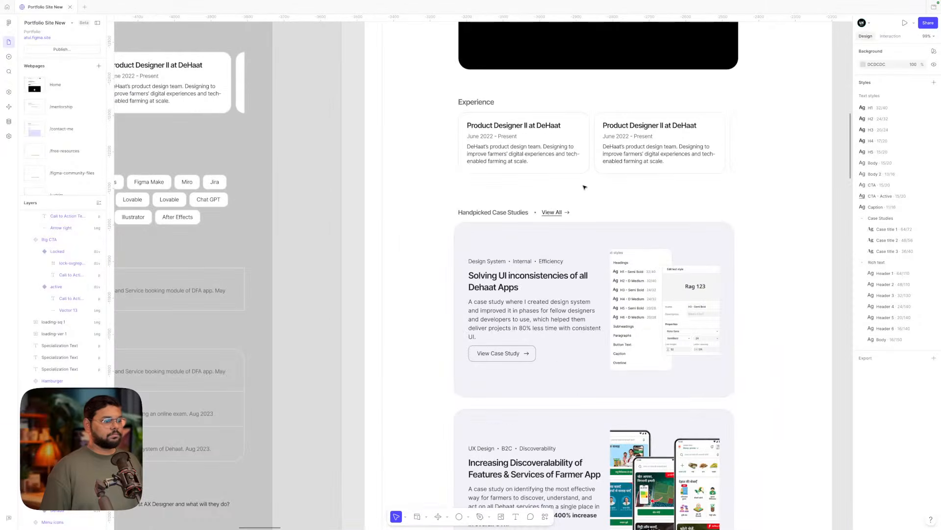
{"action": "scroll", "coordinate": [584, 187], "scroll_direction": "up", "scroll_amount": 3}
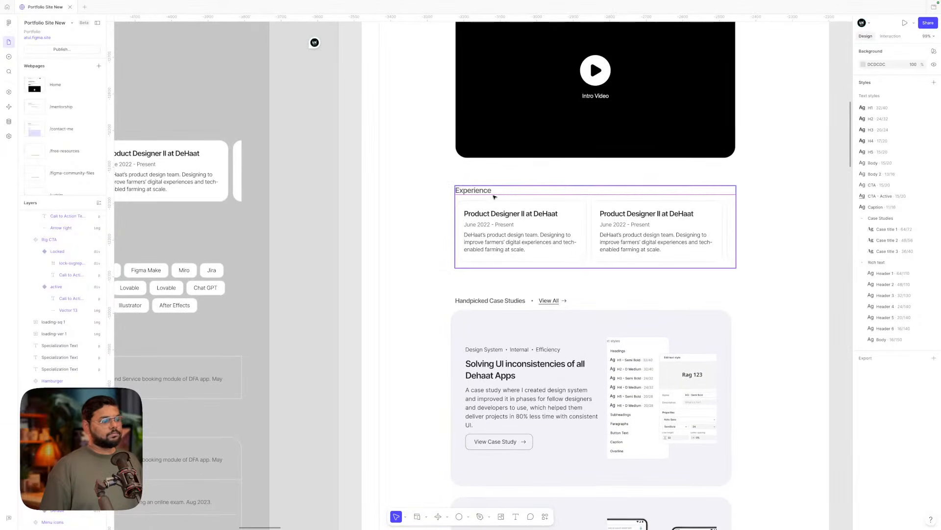
{"action": "scroll", "coordinate": [488, 199], "scroll_direction": "left", "scroll_amount": 3}
{"action": "scroll", "coordinate": [484, 200], "scroll_direction": "down", "scroll_amount": 3}
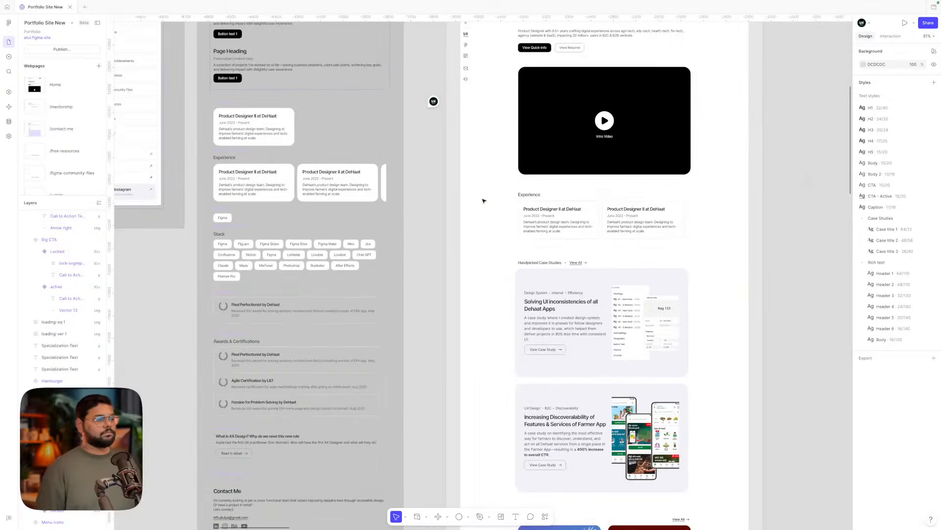
{"action": "scroll", "coordinate": [483, 201], "scroll_direction": "up", "scroll_amount": 2}
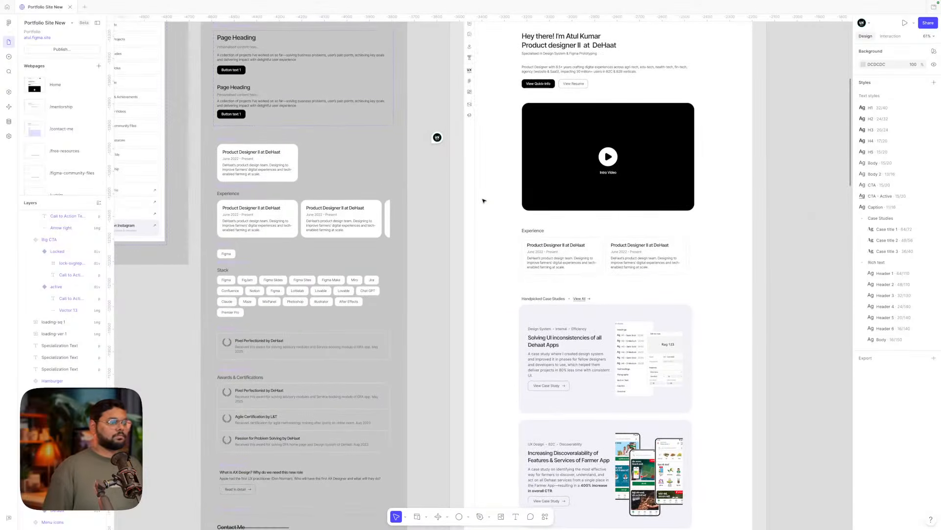
{"action": "scroll", "coordinate": [483, 200], "scroll_direction": "down", "scroll_amount": 1}
{"action": "scroll", "coordinate": [483, 201], "scroll_direction": "down", "scroll_amount": 1}
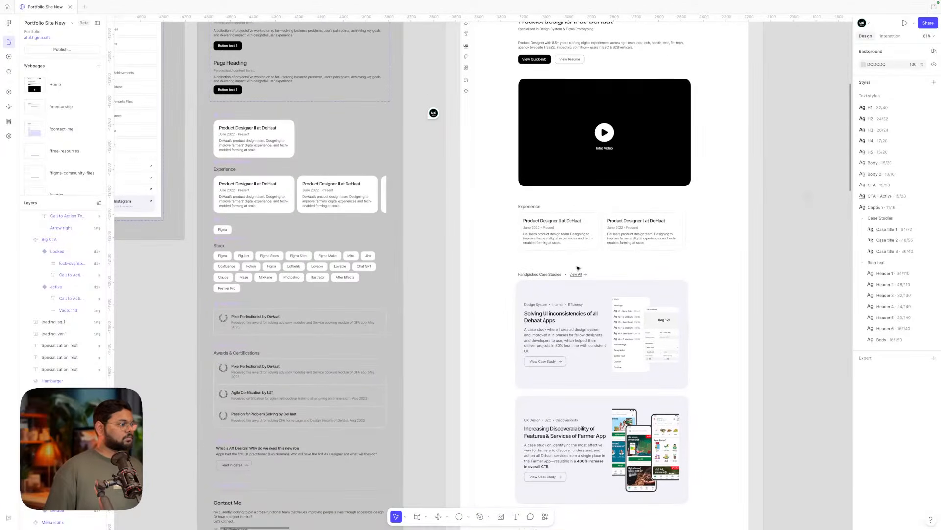
- Multi-select the Stack, Experience and Awards & Certifications section titles on the canvas
{"action": "left_click", "coordinate": [536, 275]}
{"action": "scroll", "coordinate": [536, 277], "scroll_direction": "up", "scroll_amount": 5}
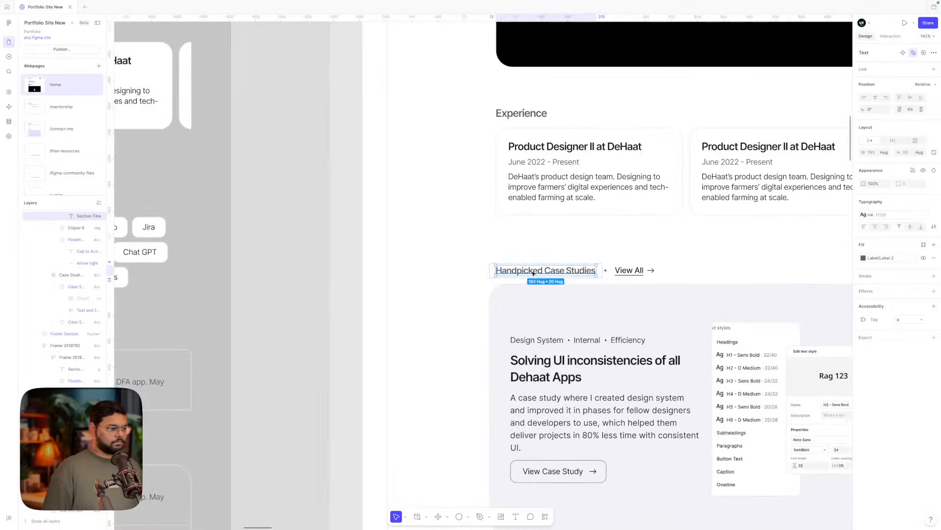
{"action": "scroll", "coordinate": [547, 273], "scroll_direction": "down", "scroll_amount": 4}
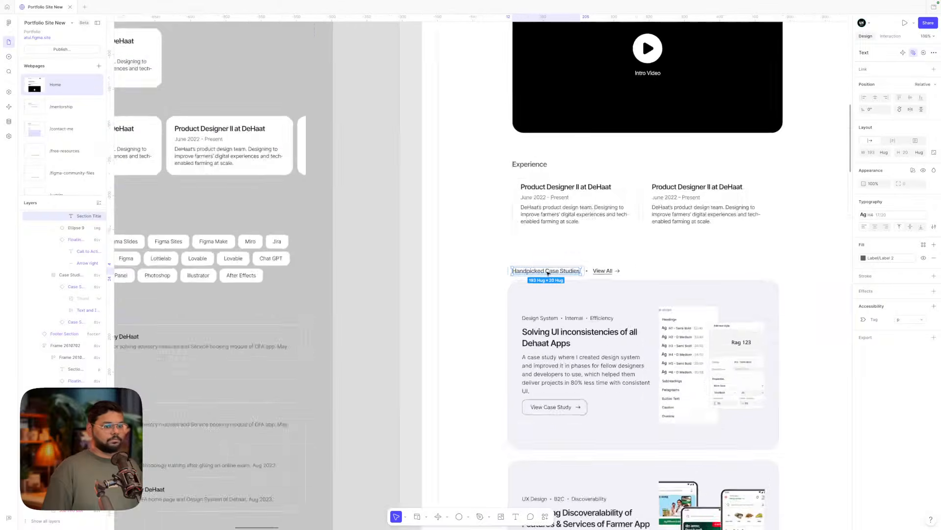
{"action": "scroll", "coordinate": [548, 273], "scroll_direction": "left", "scroll_amount": 5}
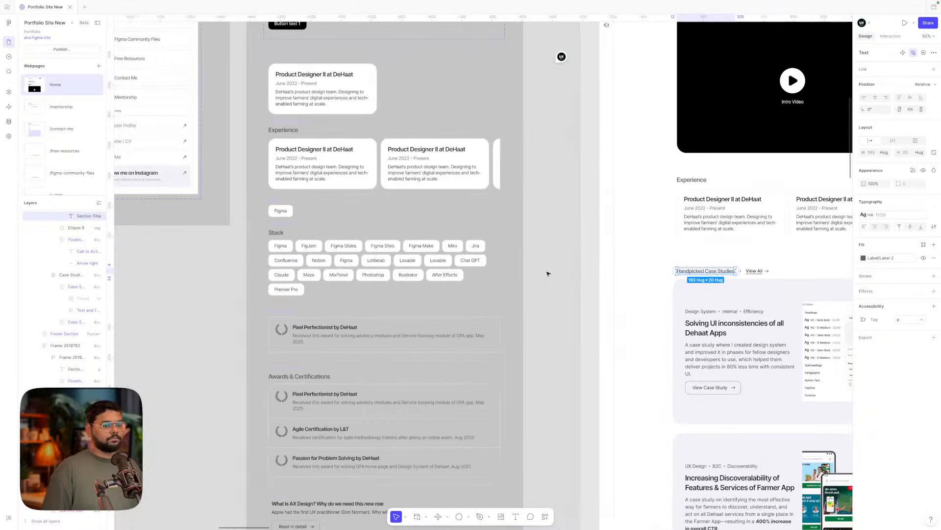
{"action": "left_click", "coordinate": [278, 233]}
{"action": "left_click", "coordinate": [282, 130], "text": "shift"}
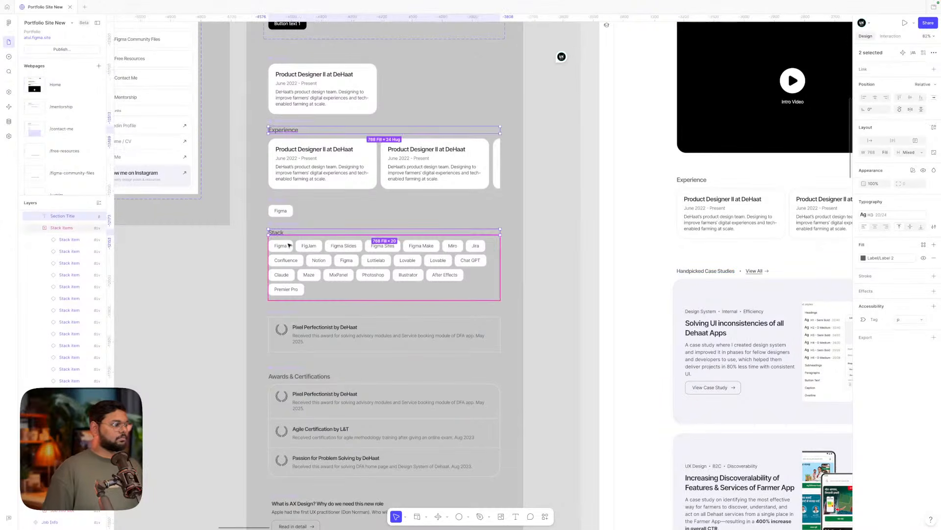
{"action": "scroll", "coordinate": [287, 196], "scroll_direction": "up", "scroll_amount": 6}
{"action": "scroll", "coordinate": [288, 244], "scroll_direction": "down", "scroll_amount": 15}
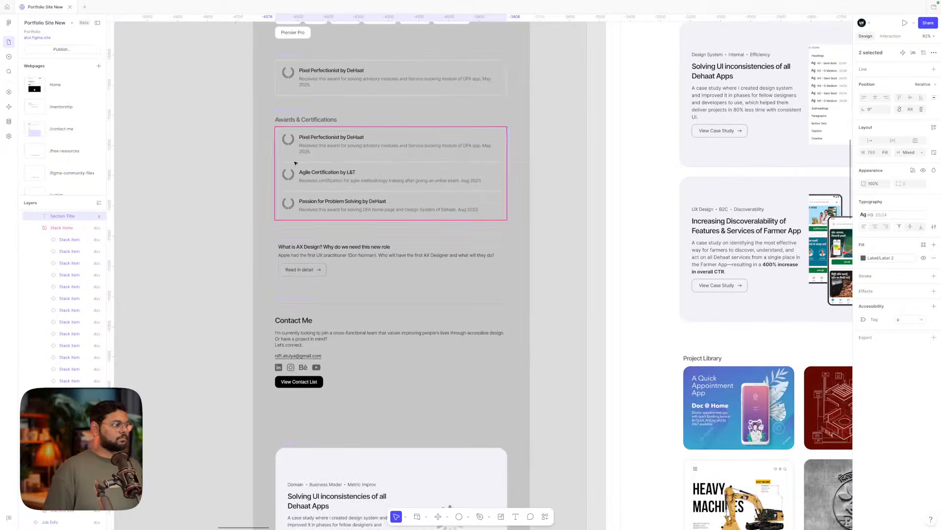
{"action": "left_click", "coordinate": [304, 121], "text": "shift"}
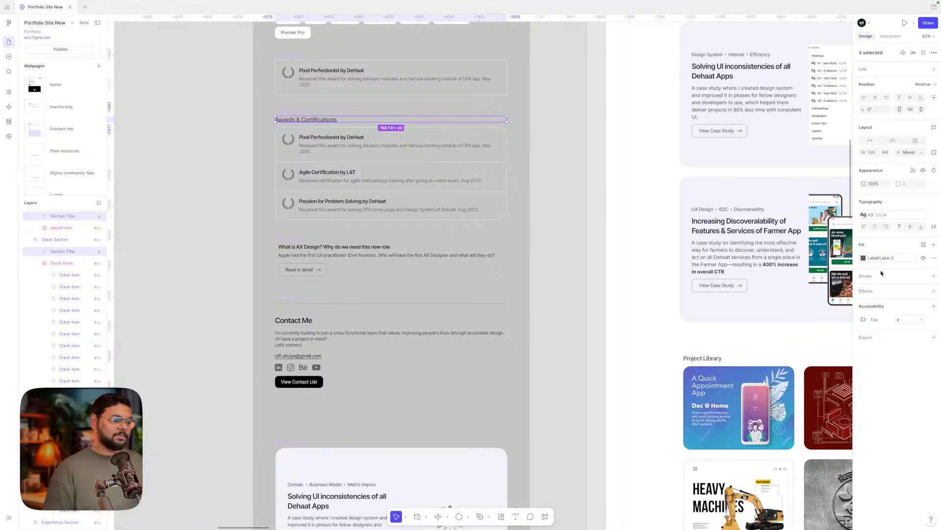
{"action": "scroll", "coordinate": [612, 225], "scroll_direction": "up", "scroll_amount": 3}
{"action": "scroll", "coordinate": [613, 226], "scroll_direction": "right", "scroll_amount": 2}
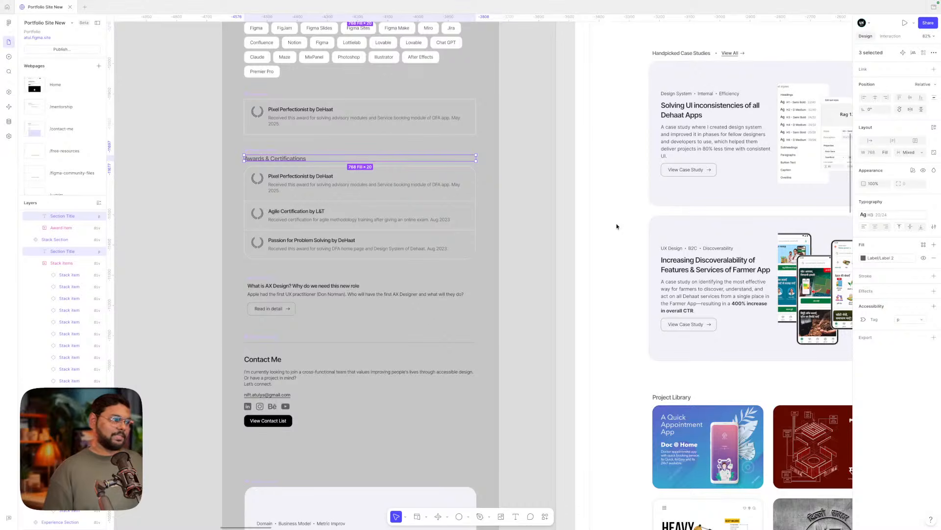
{"action": "scroll", "coordinate": [616, 226], "scroll_direction": "up", "scroll_amount": 1}
{"action": "scroll", "coordinate": [617, 226], "scroll_direction": "right", "scroll_amount": 1}
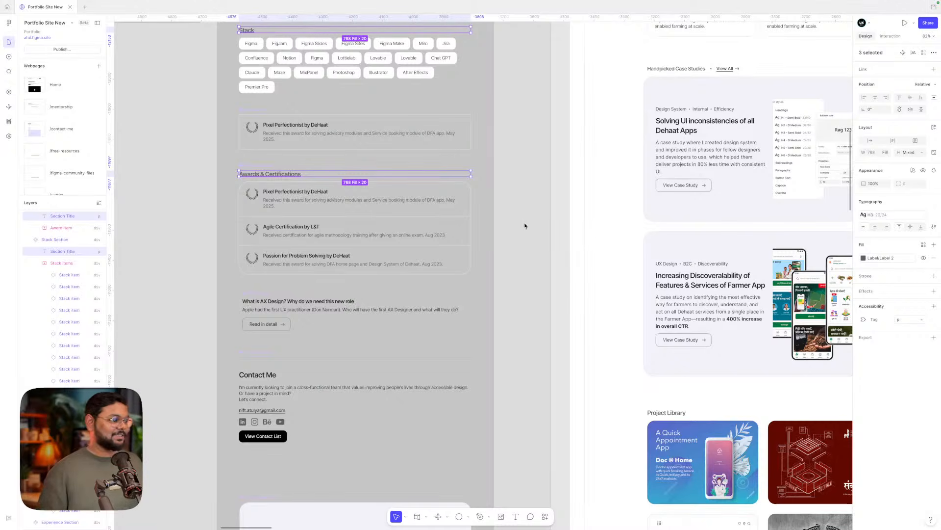
{"action": "scroll", "coordinate": [524, 225], "scroll_direction": "right", "scroll_amount": 2}
{"action": "scroll", "coordinate": [524, 226], "scroll_direction": "down", "scroll_amount": 1}
{"action": "scroll", "coordinate": [524, 225], "scroll_direction": "down", "scroll_amount": 1}
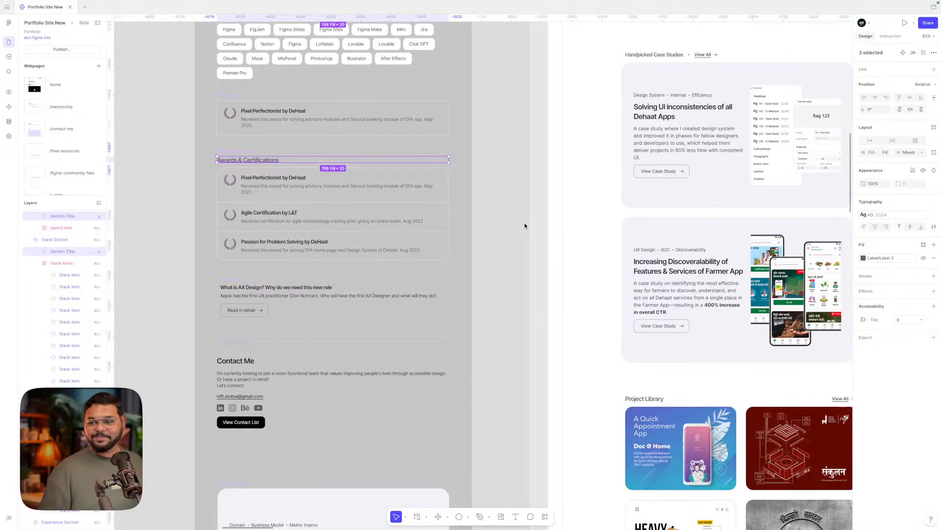
{"action": "scroll", "coordinate": [525, 226], "scroll_direction": "right", "scroll_amount": 1}
{"action": "scroll", "coordinate": [525, 226], "scroll_direction": "down", "scroll_amount": 1}
{"action": "scroll", "coordinate": [525, 226], "scroll_direction": "down", "scroll_amount": 1}
{"action": "scroll", "coordinate": [525, 225], "scroll_direction": "left", "scroll_amount": 1}
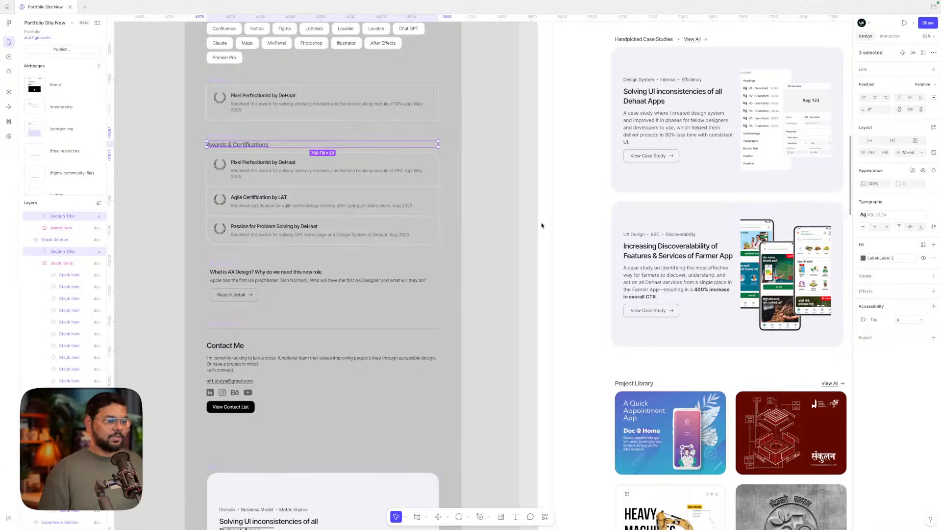
{"action": "scroll", "coordinate": [541, 225], "scroll_direction": "up", "scroll_amount": 1}
{"action": "scroll", "coordinate": [541, 225], "scroll_direction": "left", "scroll_amount": 1}
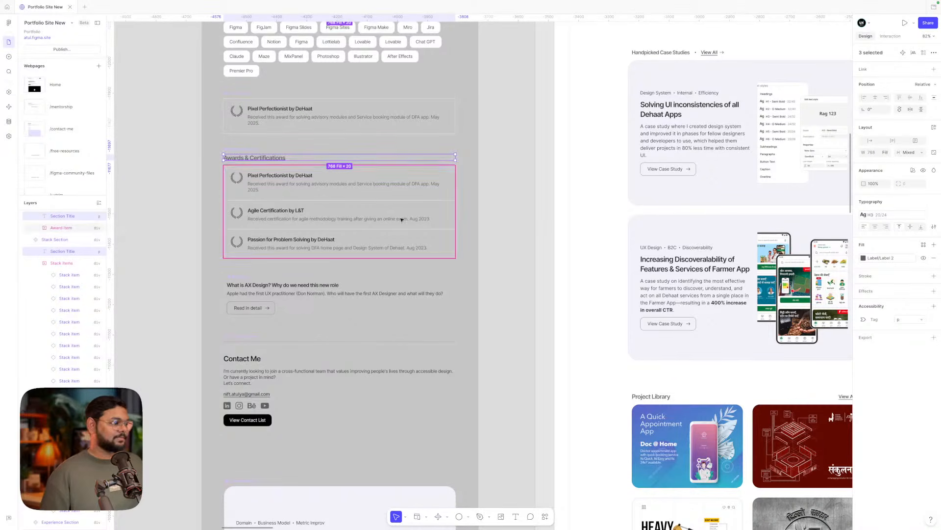
- Copy the Handpicked Case Studies heading's style onto the Experience, Stack and Awards & Certifications titles
{"action": "left_click", "coordinate": [526, 231]}
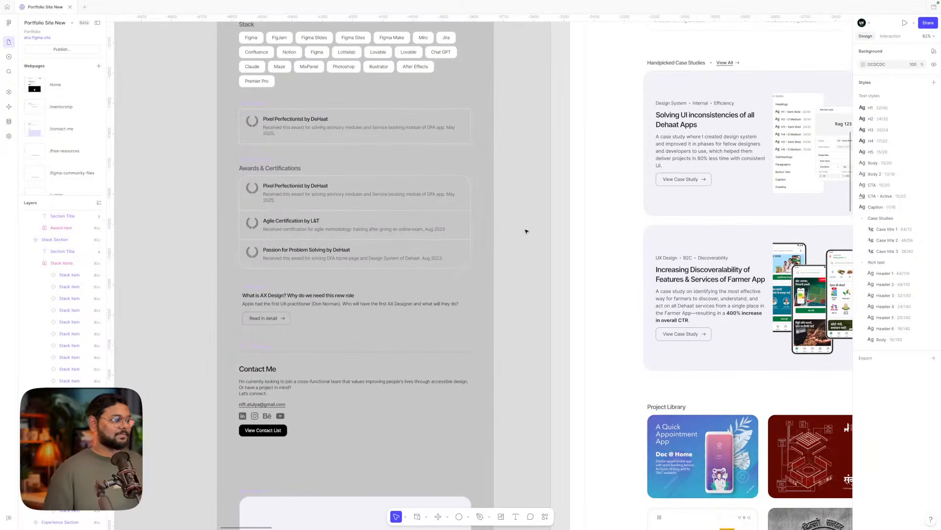
{"action": "scroll", "coordinate": [526, 231], "scroll_direction": "up", "scroll_amount": 10}
{"action": "scroll", "coordinate": [526, 231], "scroll_direction": "left", "scroll_amount": 5}
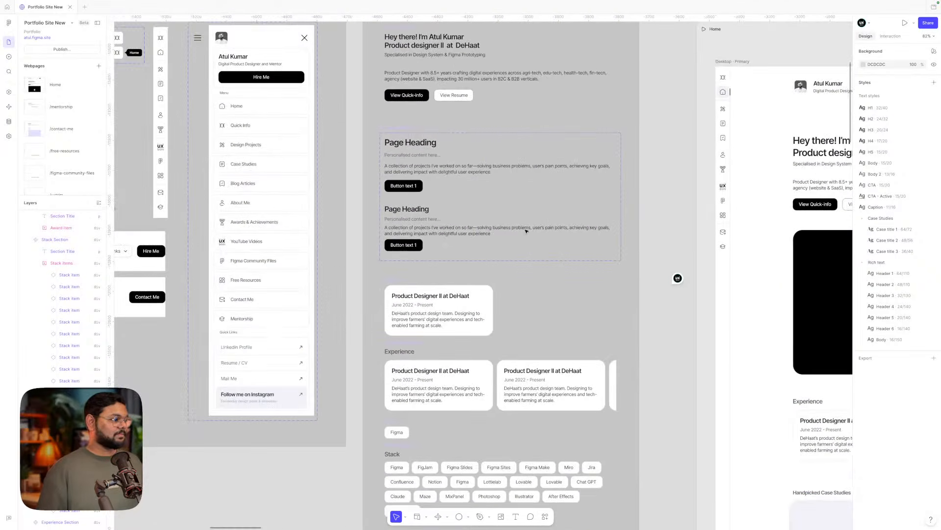
{"action": "scroll", "coordinate": [526, 231], "scroll_direction": "down", "scroll_amount": 3}
{"action": "scroll", "coordinate": [526, 231], "scroll_direction": "down", "scroll_amount": 4}
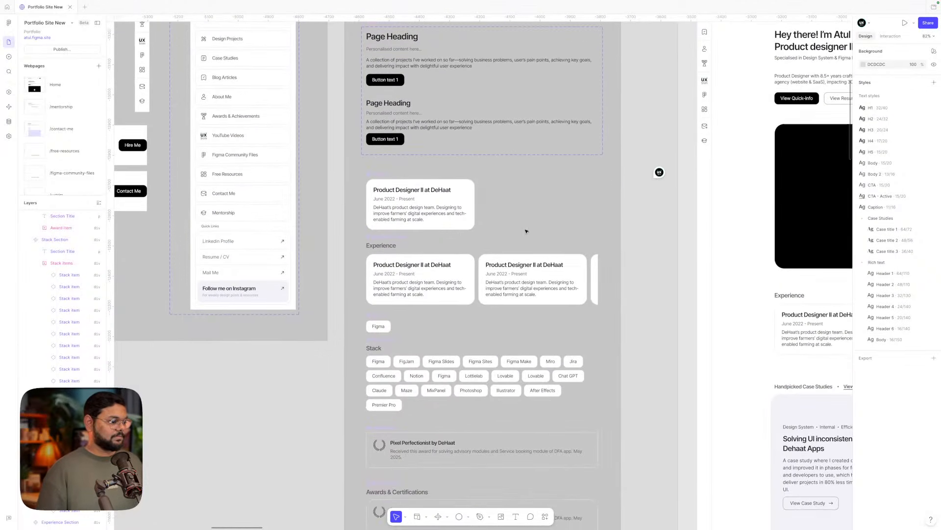
{"action": "scroll", "coordinate": [526, 231], "scroll_direction": "right", "scroll_amount": 4}
{"action": "scroll", "coordinate": [526, 231], "scroll_direction": "right", "scroll_amount": 4}
{"action": "scroll", "coordinate": [526, 230], "scroll_direction": "down", "scroll_amount": 1}
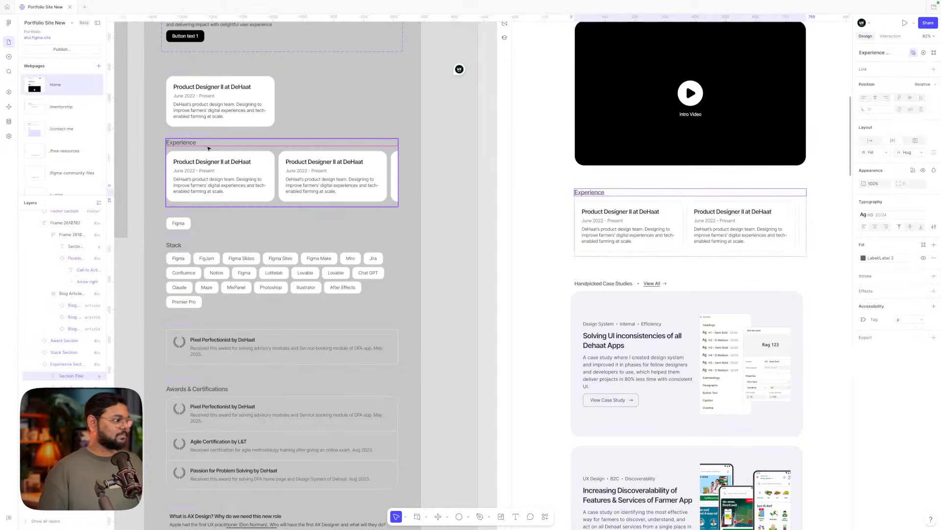
{"action": "double_click", "coordinate": [188, 144]}
{"action": "scroll", "coordinate": [188, 143], "scroll_direction": "left", "scroll_amount": 1}
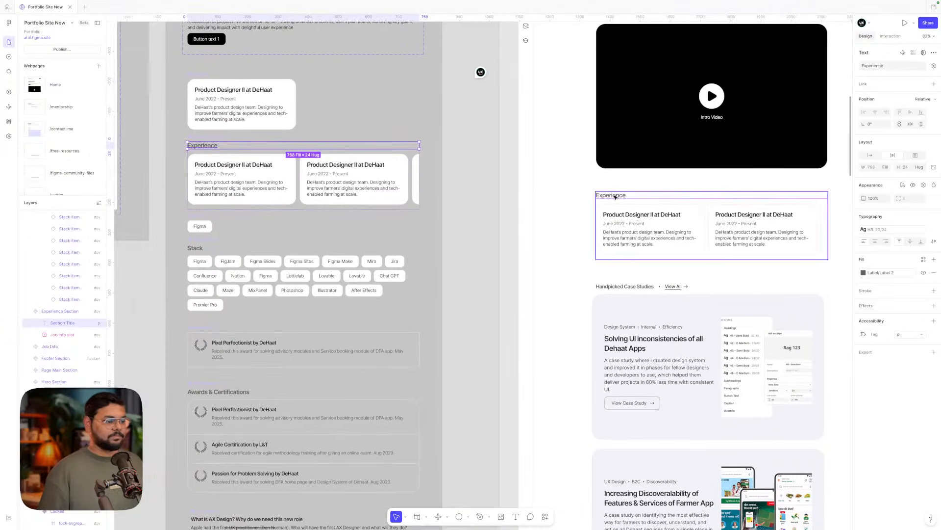
{"action": "double_click", "coordinate": [613, 288]}
{"action": "key", "text": "ctrl+alt+c"}
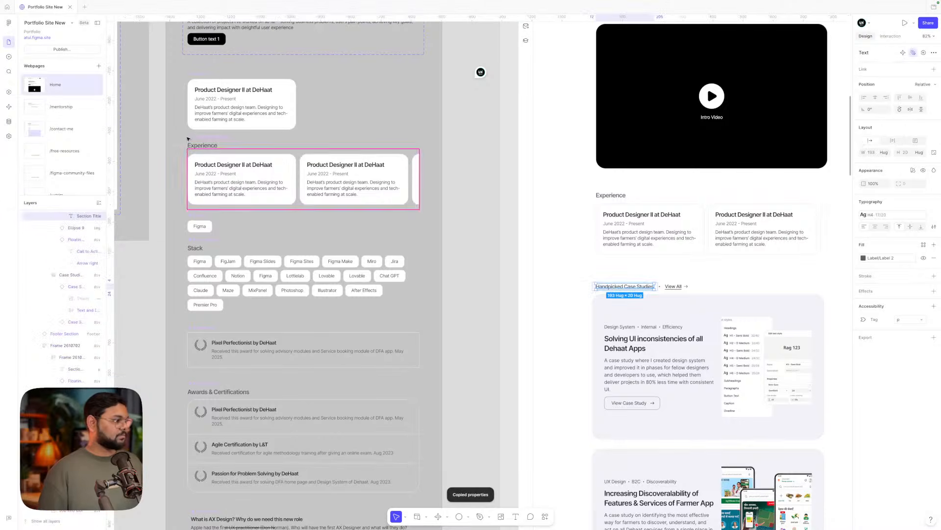
{"action": "double_click", "coordinate": [196, 146]}
{"action": "key", "text": "ctrl+alt+v"}
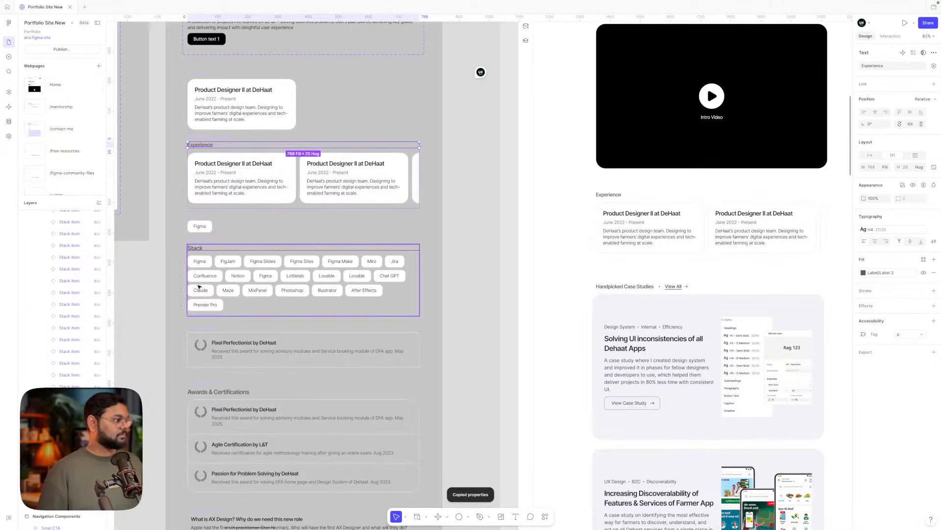
{"action": "double_click", "coordinate": [196, 248]}
{"action": "key", "text": "ctrl+alt+v"}
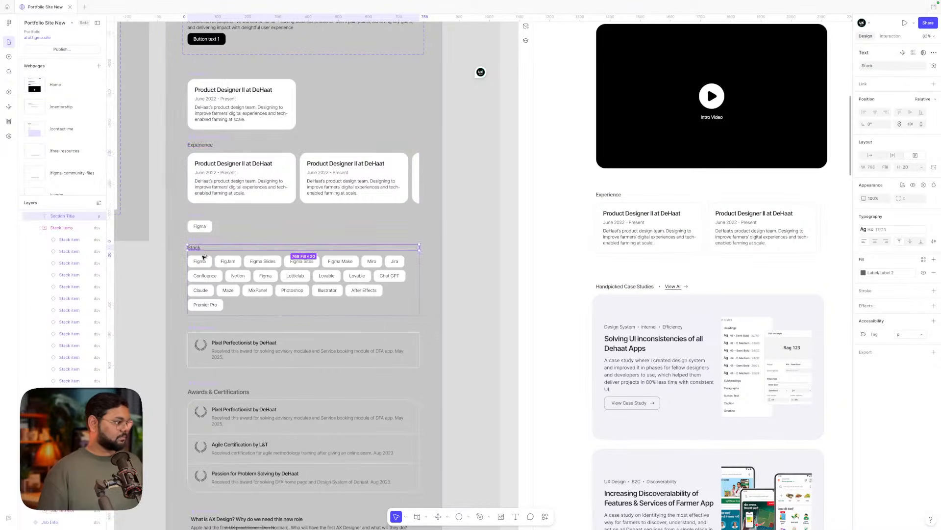
{"action": "scroll", "coordinate": [211, 335], "scroll_direction": "down", "scroll_amount": 3}
{"action": "double_click", "coordinate": [219, 314]}
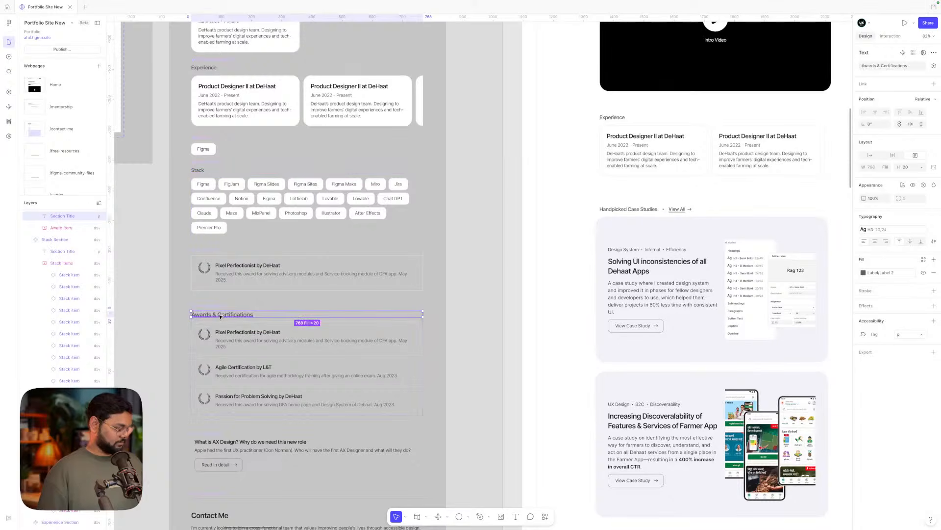
{"action": "key", "text": "ctrl+alt+v"}
- Wrap the Awards & Certifications title in an auto-layout frame with Shift+A
{"action": "scroll", "coordinate": [219, 364], "scroll_direction": "down", "scroll_amount": 3}
{"action": "scroll", "coordinate": [319, 371], "scroll_direction": "up", "scroll_amount": 4}
{"action": "scroll", "coordinate": [318, 371], "scroll_direction": "left", "scroll_amount": 2}
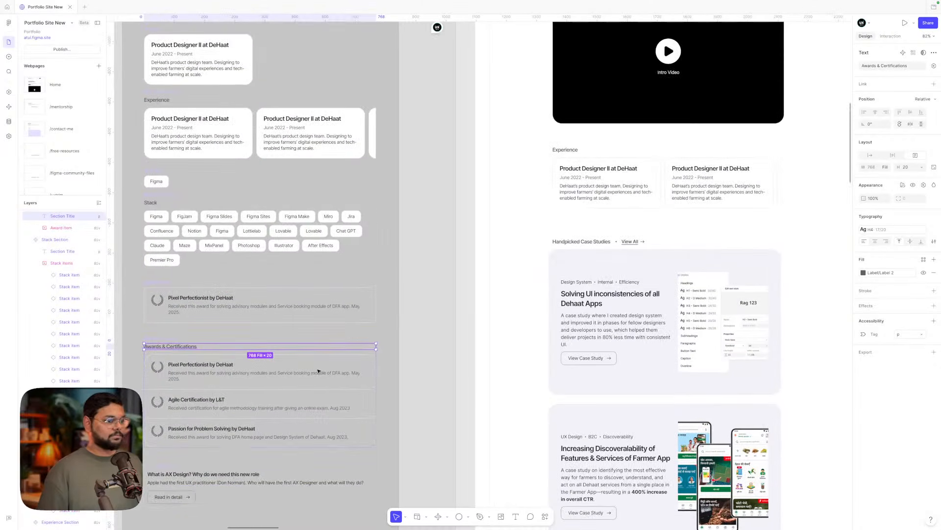
{"action": "left_click", "coordinate": [435, 323]}
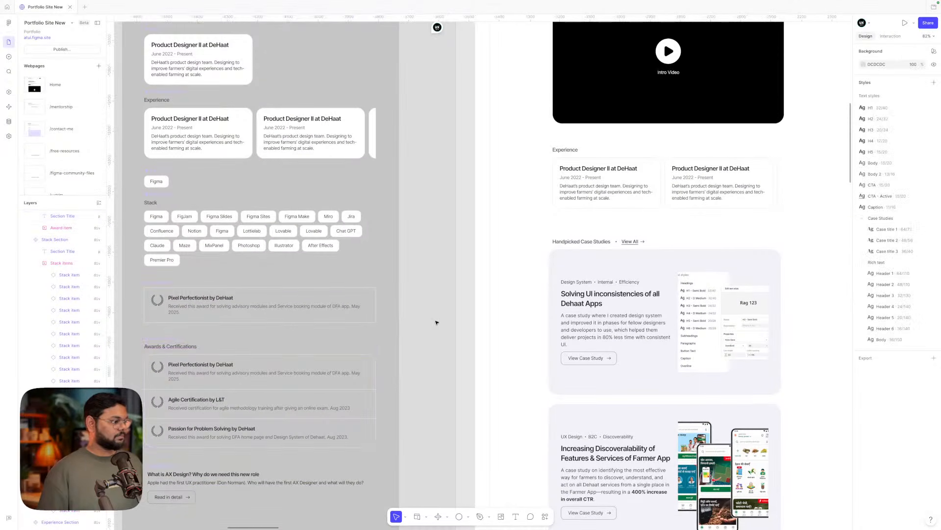
{"action": "scroll", "coordinate": [436, 323], "scroll_direction": "down", "scroll_amount": 1}
{"action": "scroll", "coordinate": [436, 322], "scroll_direction": "left", "scroll_amount": 1}
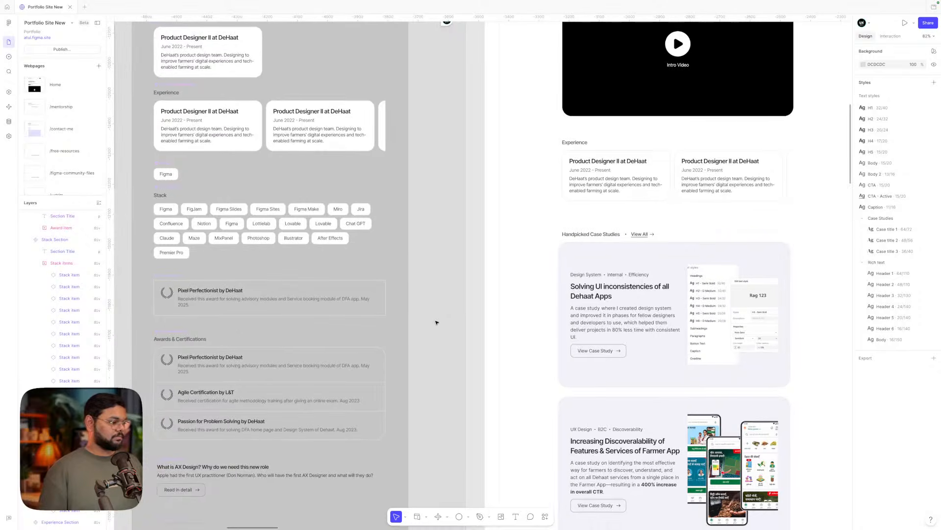
{"action": "double_click", "coordinate": [642, 237]}
{"action": "double_click", "coordinate": [641, 237]}
{"action": "left_click", "coordinate": [617, 236]}
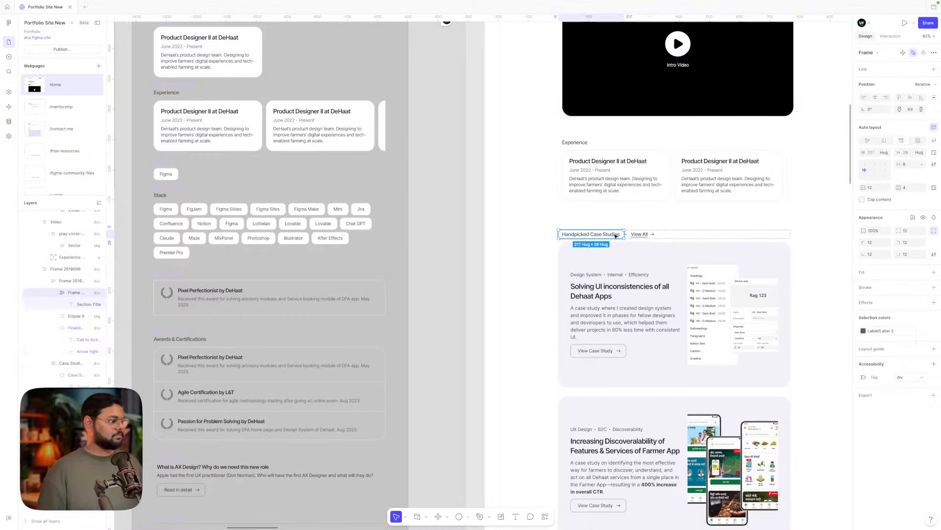
{"action": "left_click", "coordinate": [204, 340]}
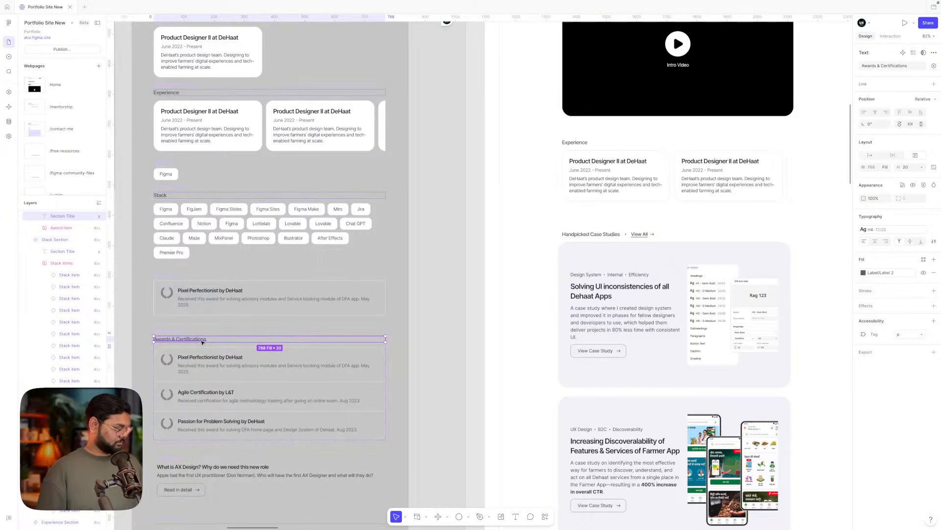
{"action": "key", "text": "shift+a"}
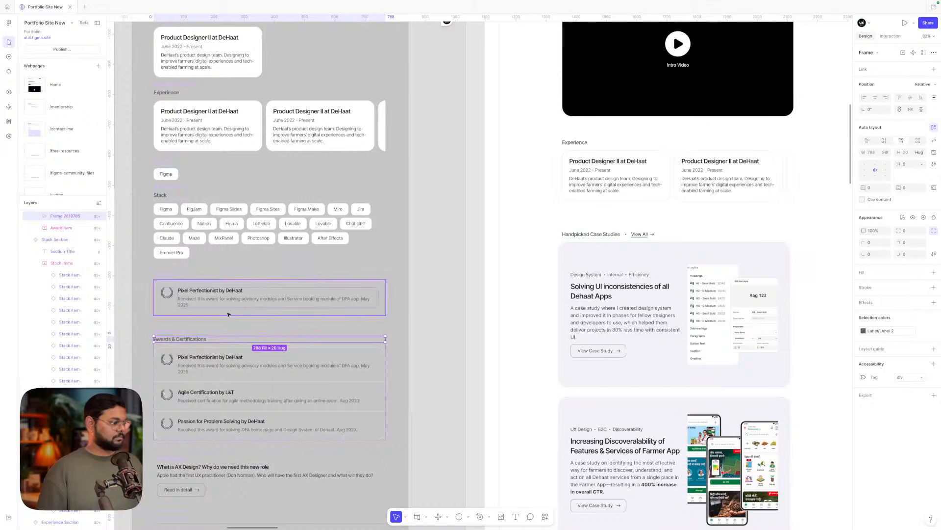
{"action": "left_click", "coordinate": [180, 340]}
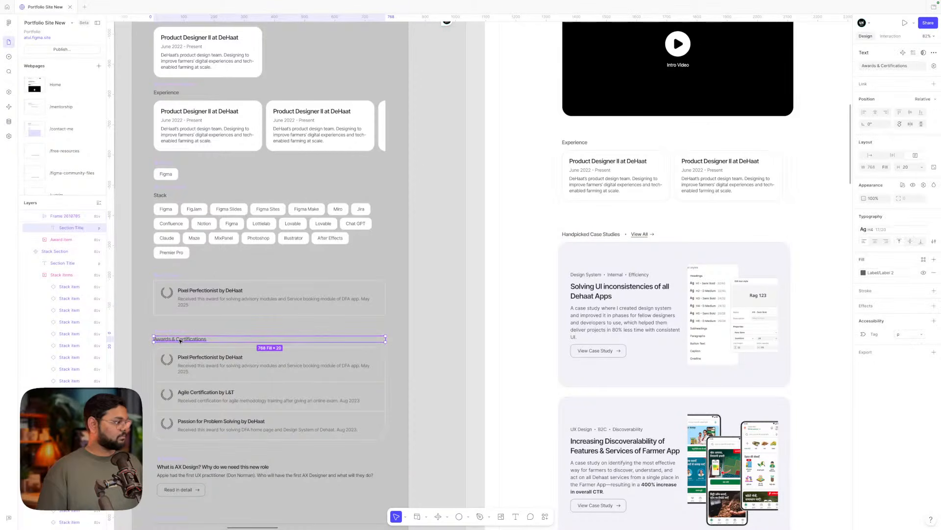
- Wrap the Experience section title in its own auto-layout frame
{"action": "scroll", "coordinate": [178, 340], "scroll_direction": "left", "scroll_amount": 5}
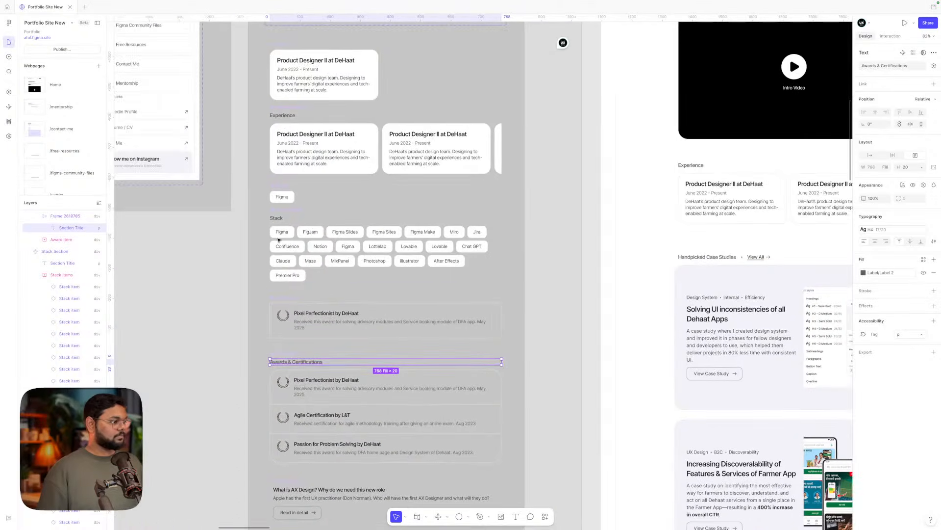
{"action": "left_click", "coordinate": [274, 218]}
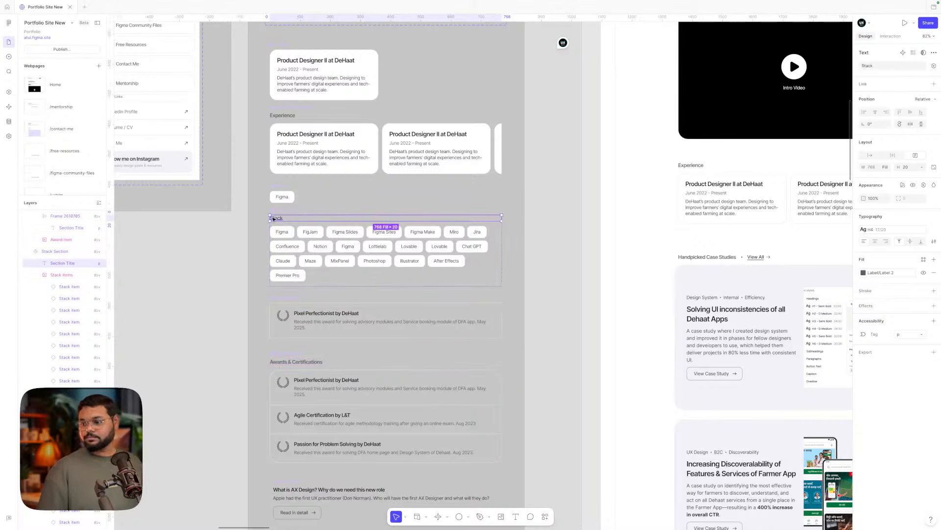
{"action": "scroll", "coordinate": [281, 219], "scroll_direction": "up", "scroll_amount": 3}
{"action": "scroll", "coordinate": [282, 219], "scroll_direction": "right", "scroll_amount": 1}
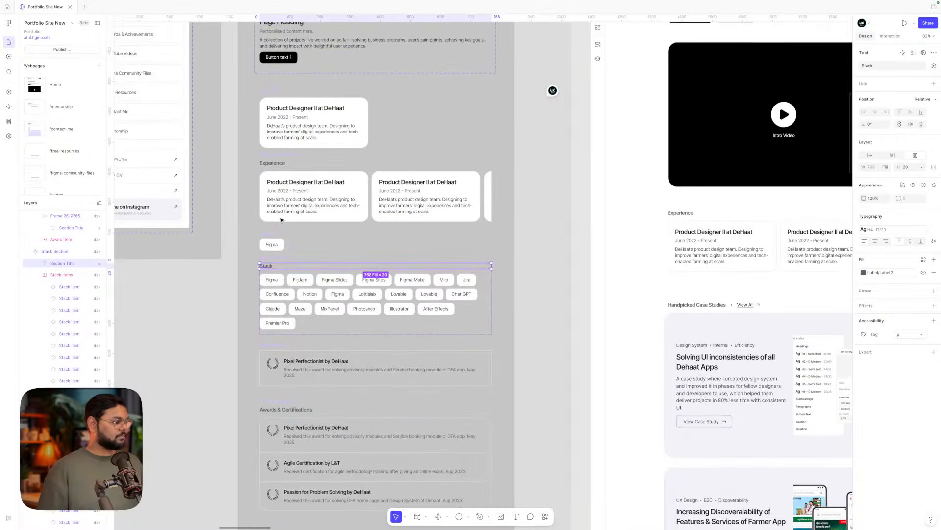
{"action": "scroll", "coordinate": [281, 219], "scroll_direction": "up", "scroll_amount": 1}
{"action": "left_click", "coordinate": [264, 200]}
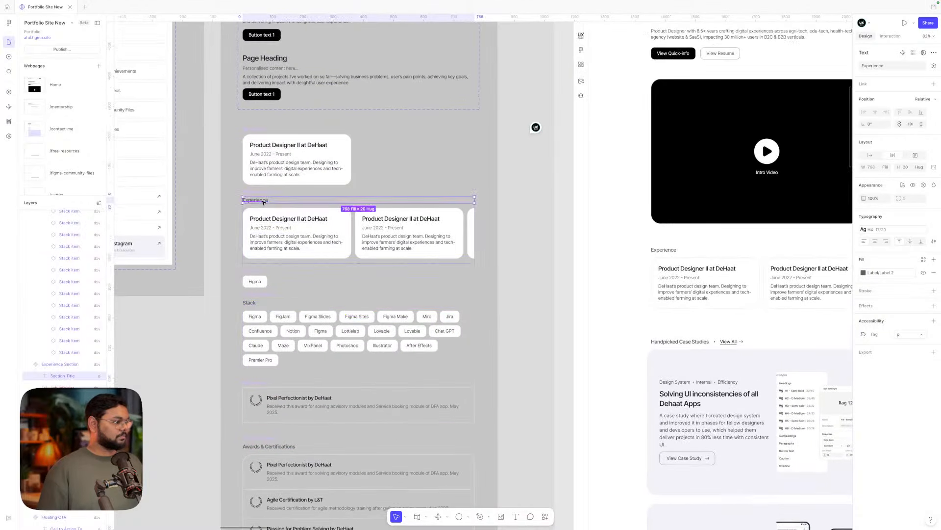
{"action": "scroll", "coordinate": [263, 201], "scroll_direction": "down", "scroll_amount": 5}
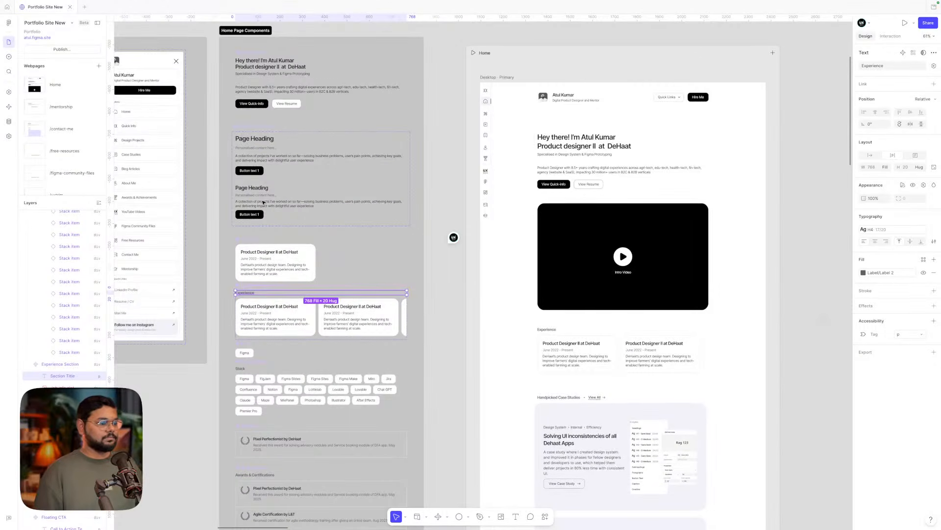
{"action": "scroll", "coordinate": [263, 202], "scroll_direction": "down", "scroll_amount": 2}
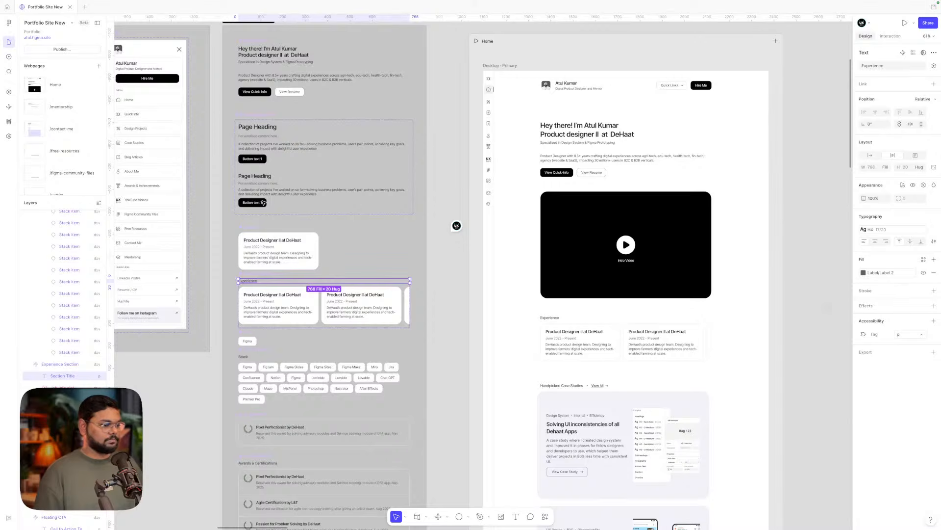
{"action": "scroll", "coordinate": [263, 202], "scroll_direction": "down", "scroll_amount": 3}
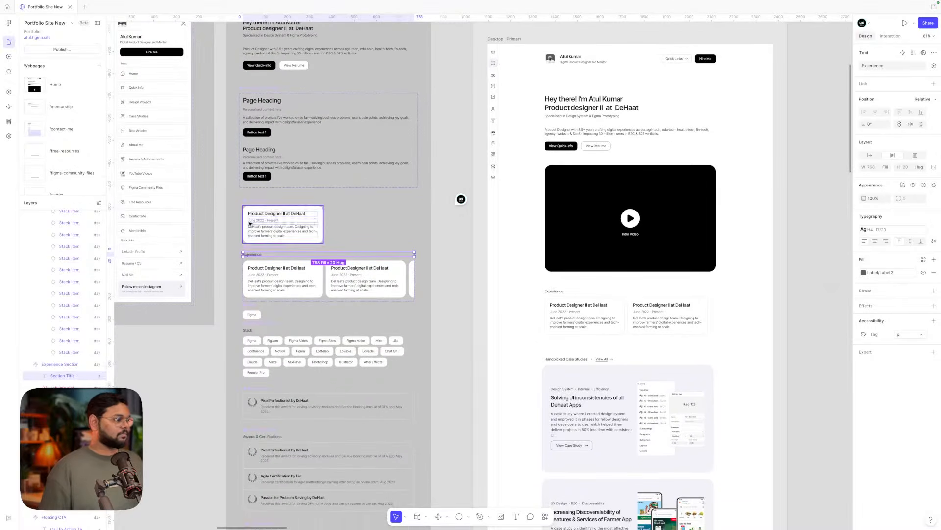
{"action": "scroll", "coordinate": [255, 251], "scroll_direction": "up", "scroll_amount": 2}
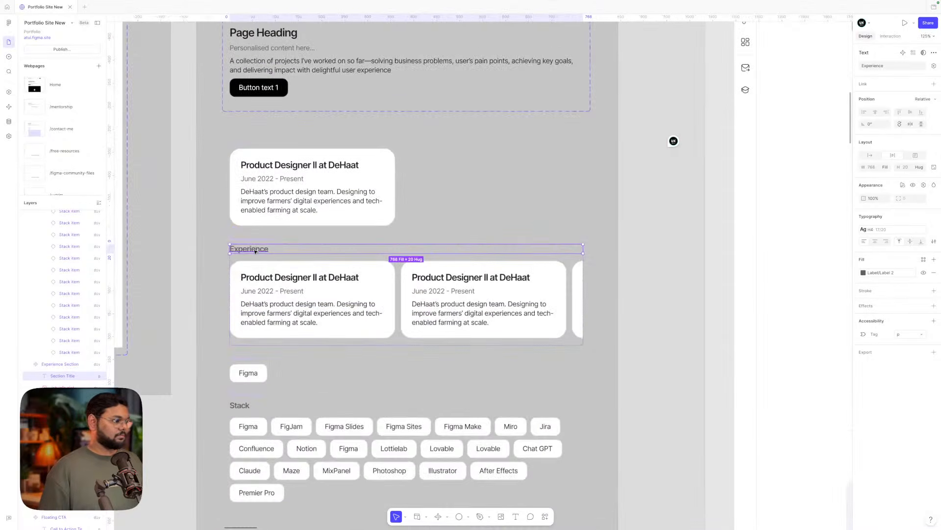
{"action": "key", "text": "shift+a"}
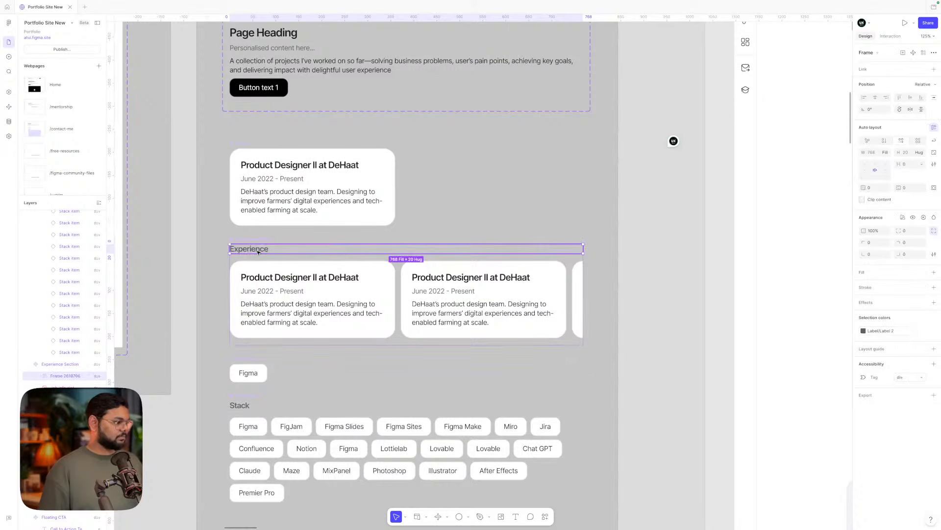
{"action": "double_click", "coordinate": [258, 251]}
{"action": "key", "text": "Escape"}
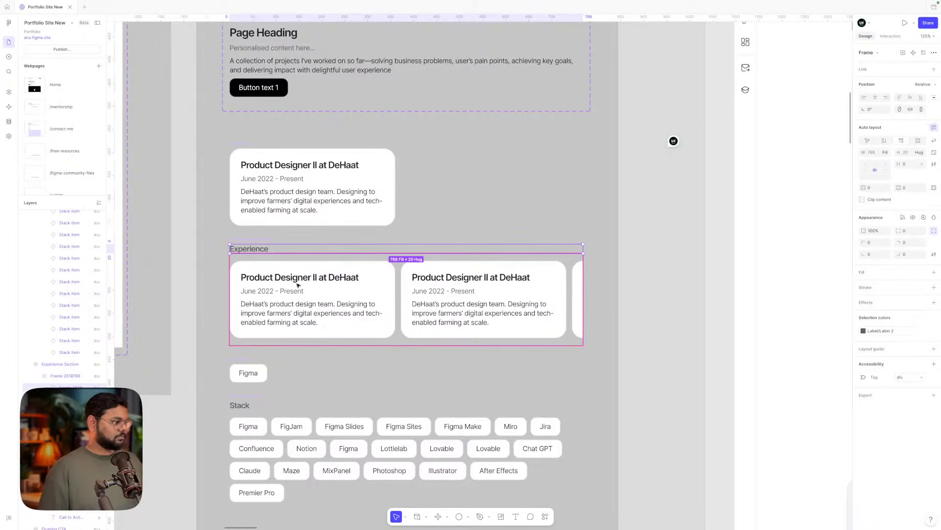
- Frame the Awards & Certifications heading with Ctrl+Alt+G as a 768 fill × 20 hug frame
{"action": "scroll", "coordinate": [448, 329], "scroll_direction": "down", "scroll_amount": 5}
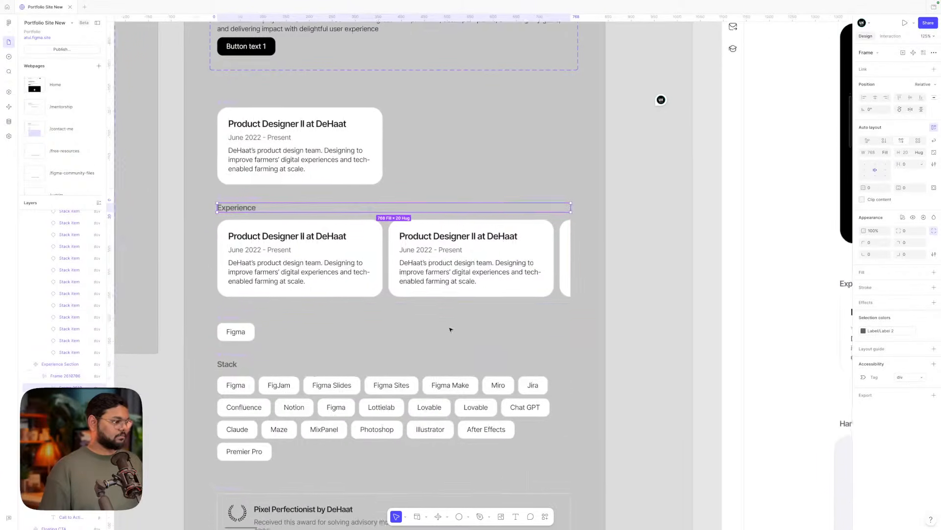
{"action": "double_click", "coordinate": [256, 359]}
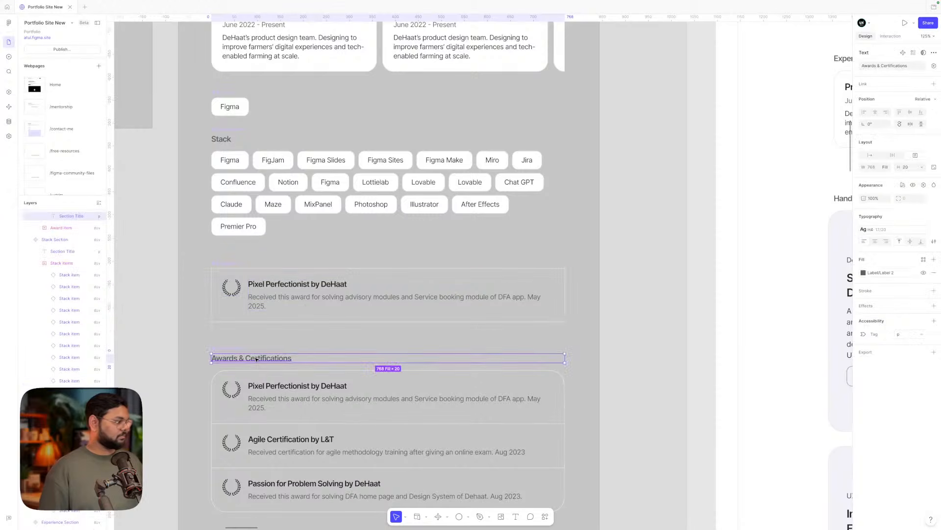
{"action": "scroll", "coordinate": [64, 255], "scroll_direction": "up", "scroll_amount": 1}
{"action": "left_click", "coordinate": [69, 243]}
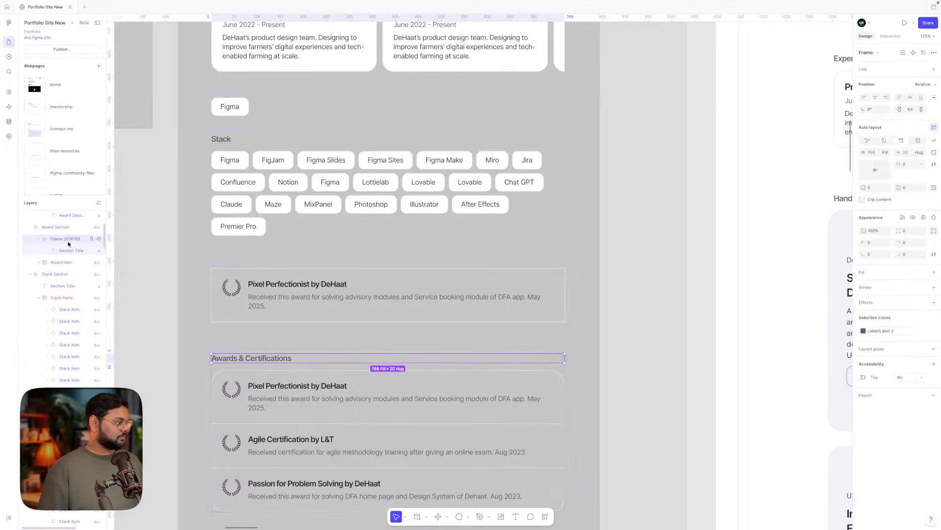
{"action": "left_click", "coordinate": [251, 359]}
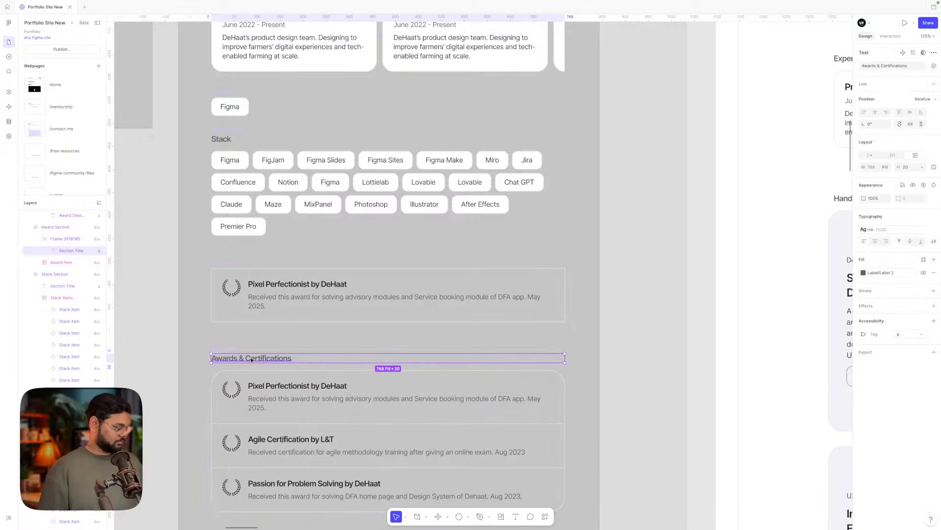
{"action": "key", "text": "ctrl+alt+g"}
{"action": "scroll", "coordinate": [650, 290], "scroll_direction": "down", "scroll_amount": 4}
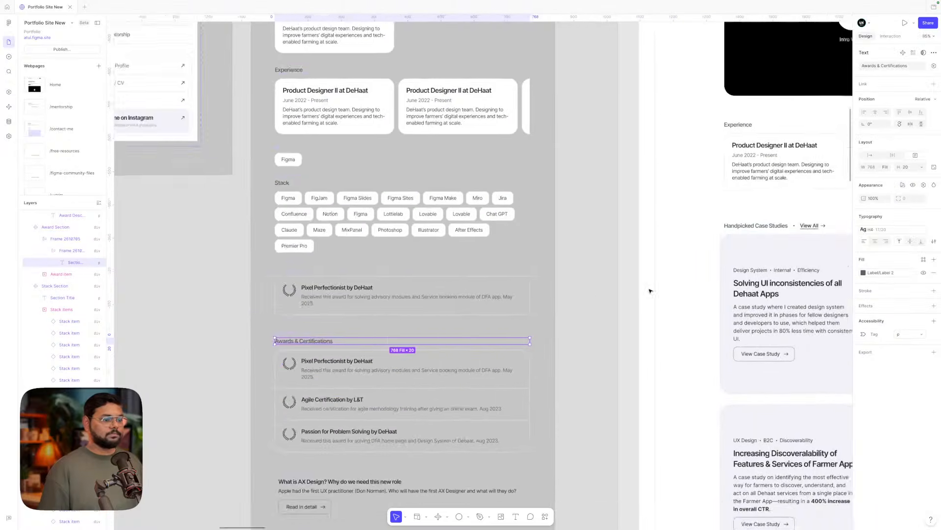
{"action": "scroll", "coordinate": [650, 291], "scroll_direction": "right", "scroll_amount": 6}
{"action": "scroll", "coordinate": [487, 227], "scroll_direction": "up", "scroll_amount": 5}
- Paste a View All link into the Experience heading frame
{"action": "left_click", "coordinate": [488, 226]}
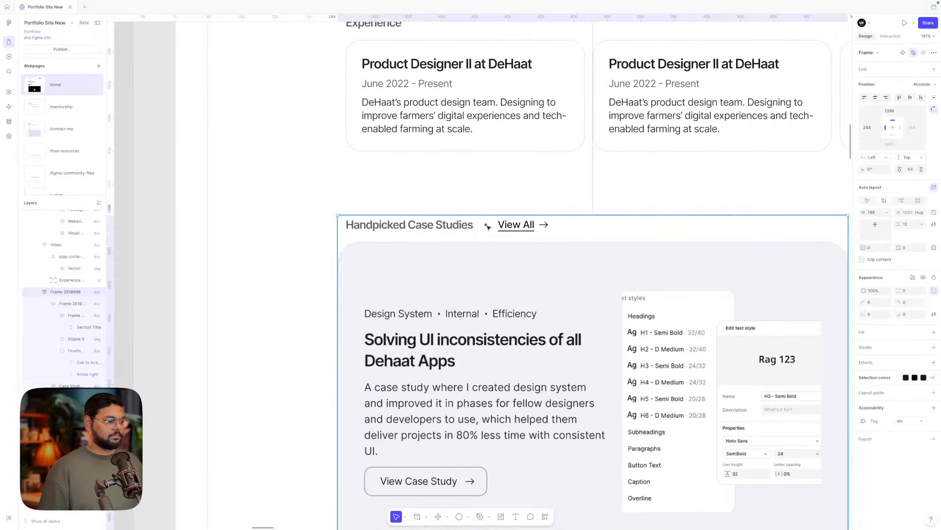
{"action": "scroll", "coordinate": [521, 225], "scroll_direction": "down", "scroll_amount": 3}
{"action": "left_click", "coordinate": [522, 225]}
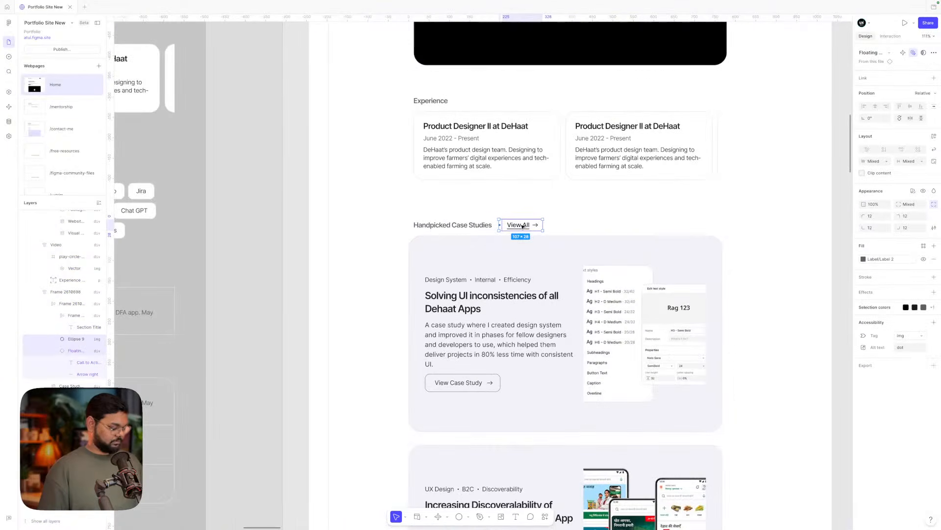
{"action": "scroll", "coordinate": [523, 226], "scroll_direction": "left", "scroll_amount": 8}
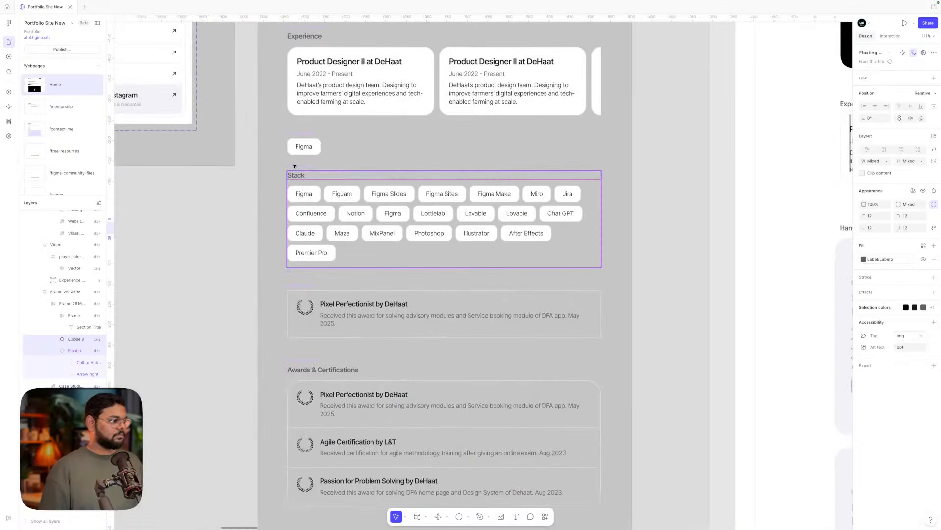
{"action": "scroll", "coordinate": [421, 193], "scroll_direction": "down", "scroll_amount": 3}
{"action": "scroll", "coordinate": [354, 186], "scroll_direction": "up", "scroll_amount": 6}
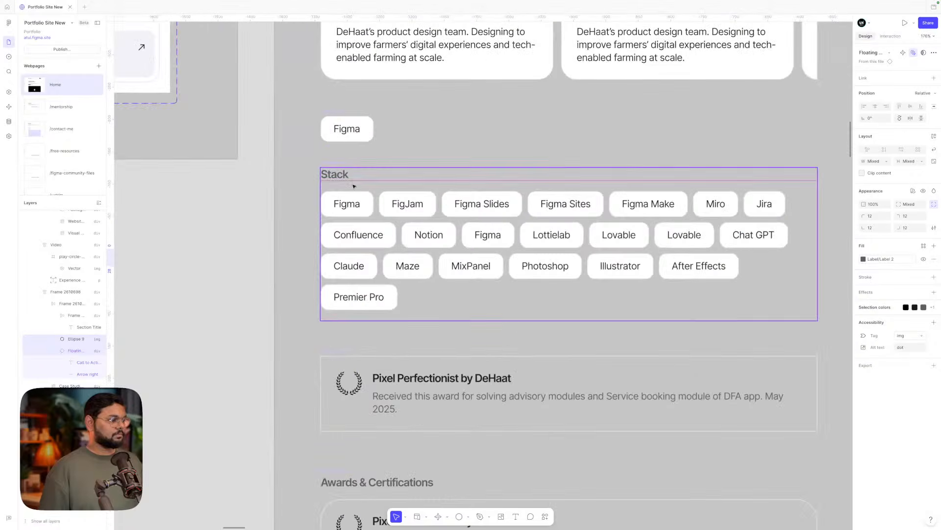
{"action": "left_click", "coordinate": [335, 174]}
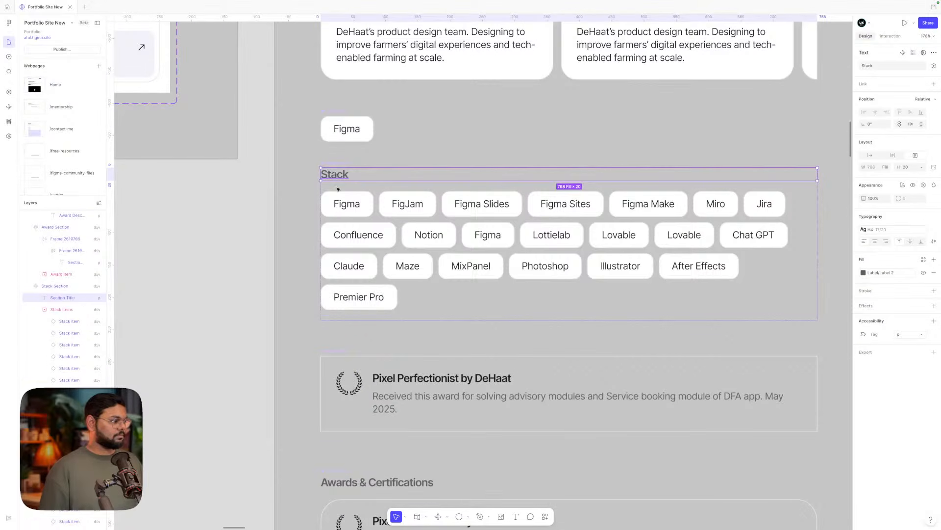
{"action": "scroll", "coordinate": [387, 356], "scroll_direction": "up", "scroll_amount": 5}
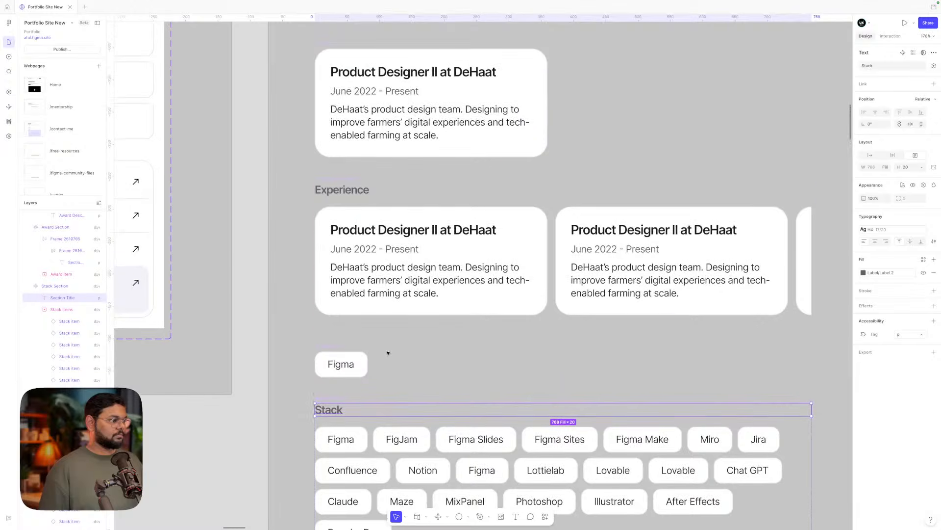
{"action": "left_click", "coordinate": [351, 190]}
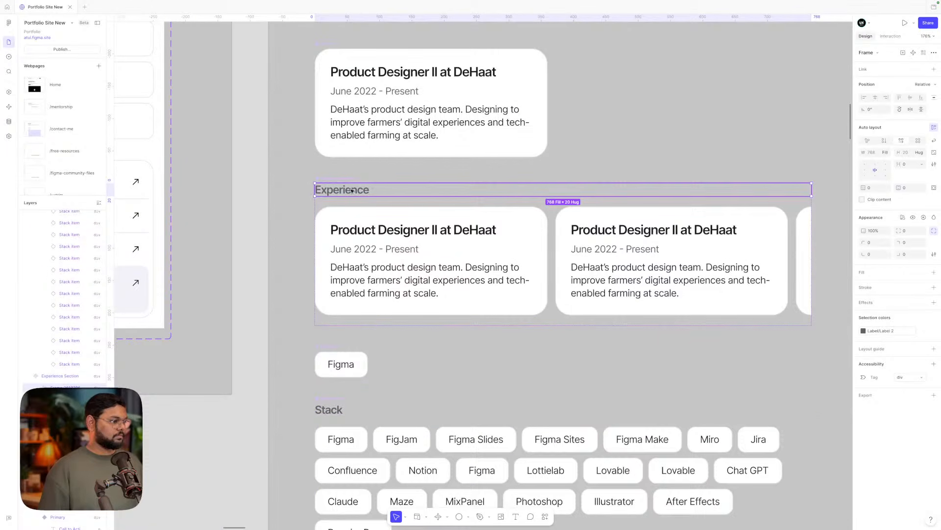
{"action": "key", "text": "ctrl+v"}
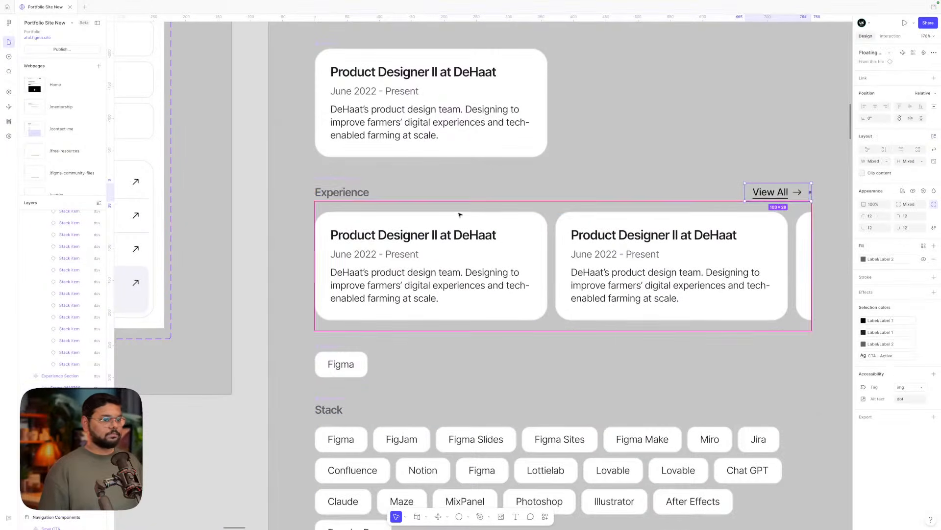
- Copy the Handpicked Case Studies heading's properties and paste them onto the Experience title frame
{"action": "scroll", "coordinate": [460, 215], "scroll_direction": "down", "scroll_amount": 3}
{"action": "scroll", "coordinate": [460, 214], "scroll_direction": "down", "scroll_amount": 1}
{"action": "scroll", "coordinate": [645, 191], "scroll_direction": "right", "scroll_amount": 10}
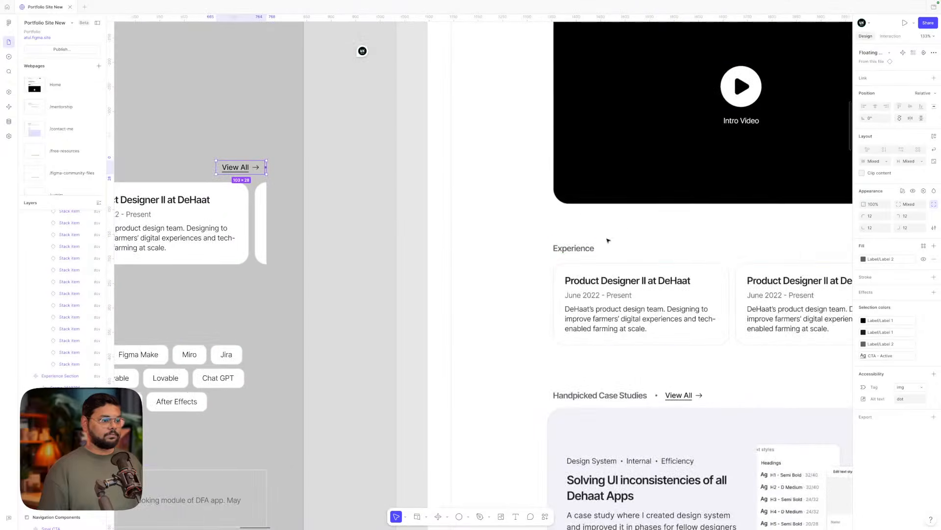
{"action": "left_click", "coordinate": [597, 396]}
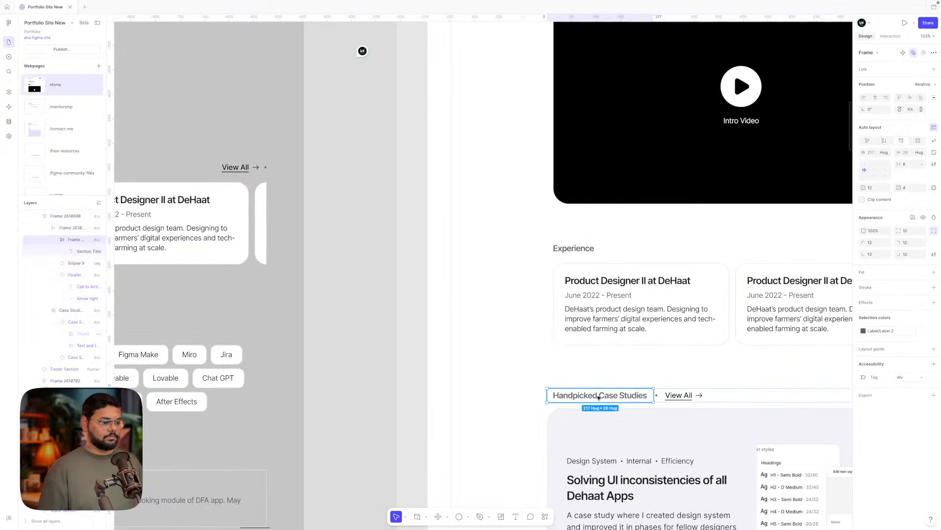
{"action": "key", "text": "ctrl+alt+c"}
{"action": "scroll", "coordinate": [597, 395], "scroll_direction": "left", "scroll_amount": 10}
{"action": "scroll", "coordinate": [402, 239], "scroll_direction": "up", "scroll_amount": 3}
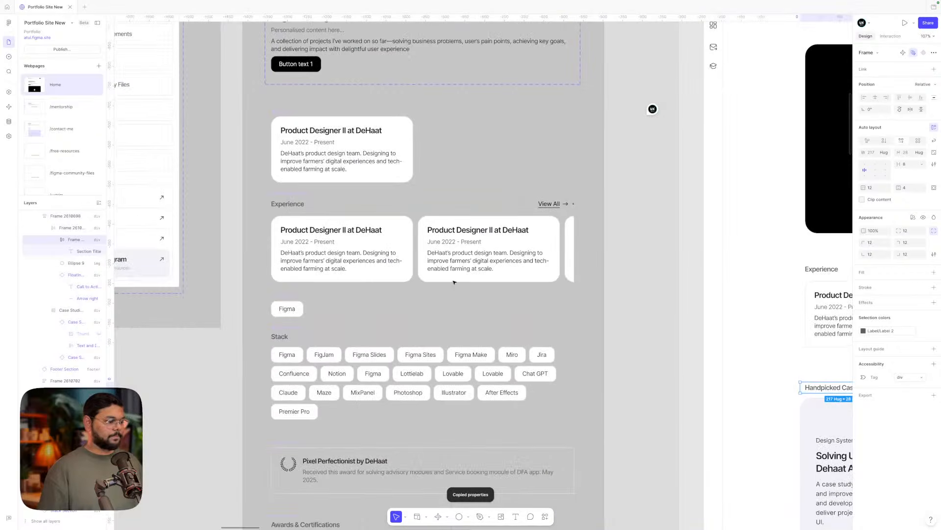
{"action": "double_click", "coordinate": [225, 181]}
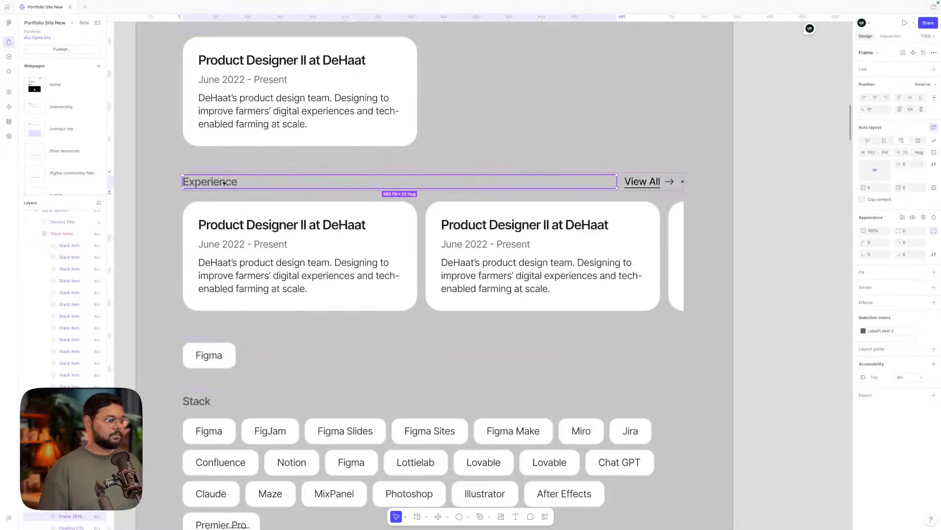
{"action": "left_click", "coordinate": [229, 226]}
{"action": "left_click", "coordinate": [219, 182]}
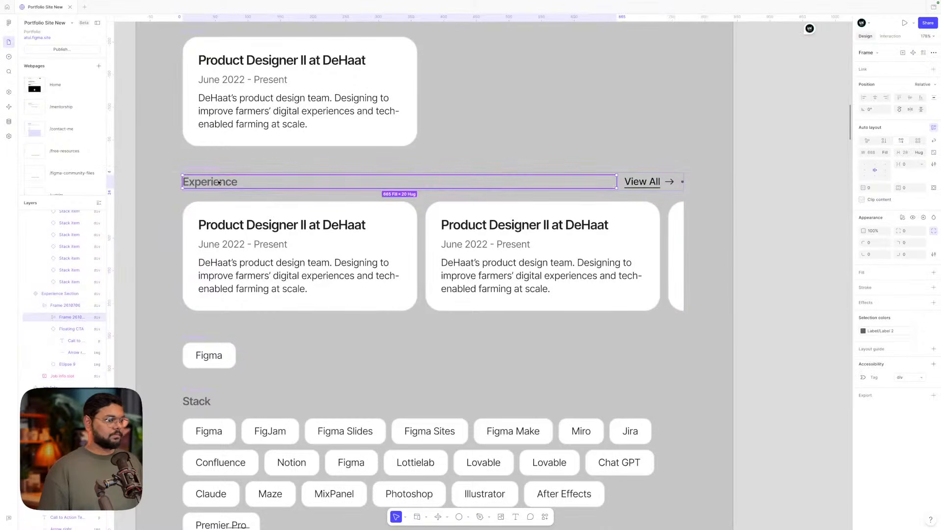
{"action": "key", "text": "ctrl+alt+v"}
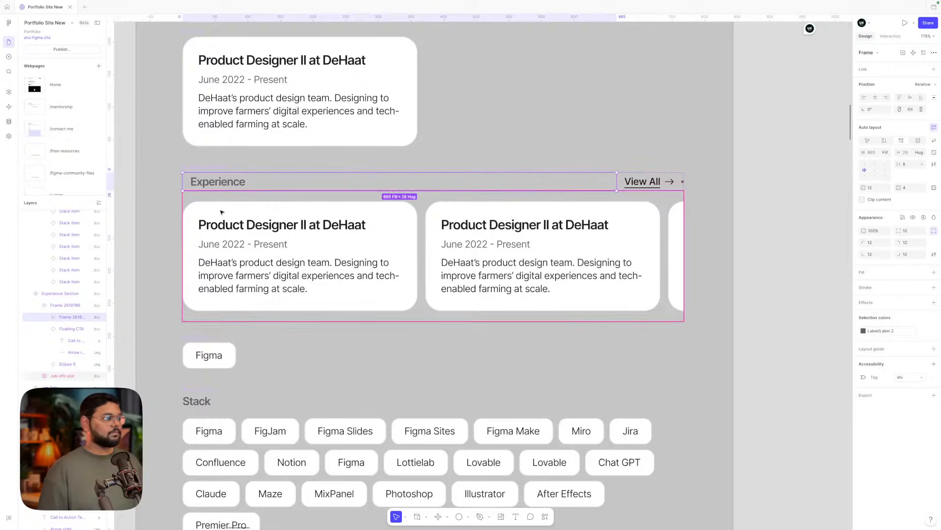
- Set the Experience text and its surrounding frame widths to Hug contents
{"action": "double_click", "coordinate": [225, 182]}
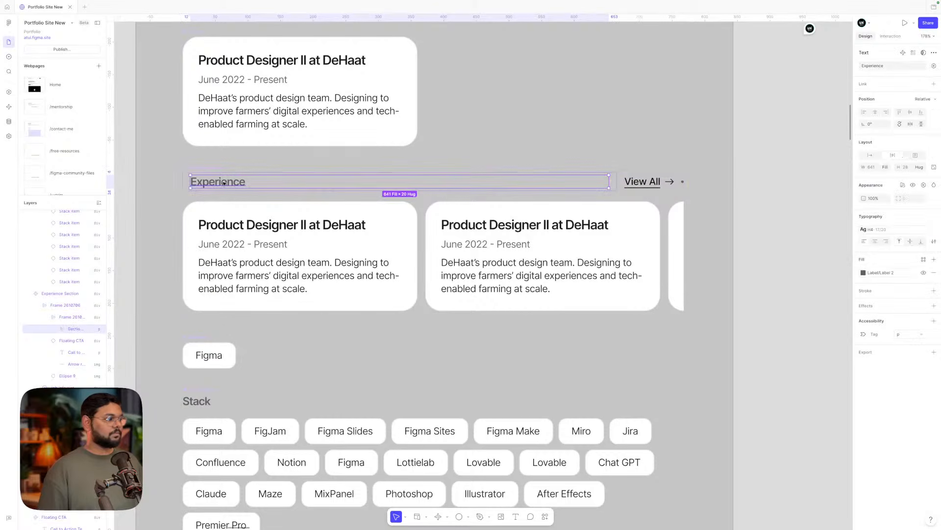
{"action": "left_click", "coordinate": [870, 155]}
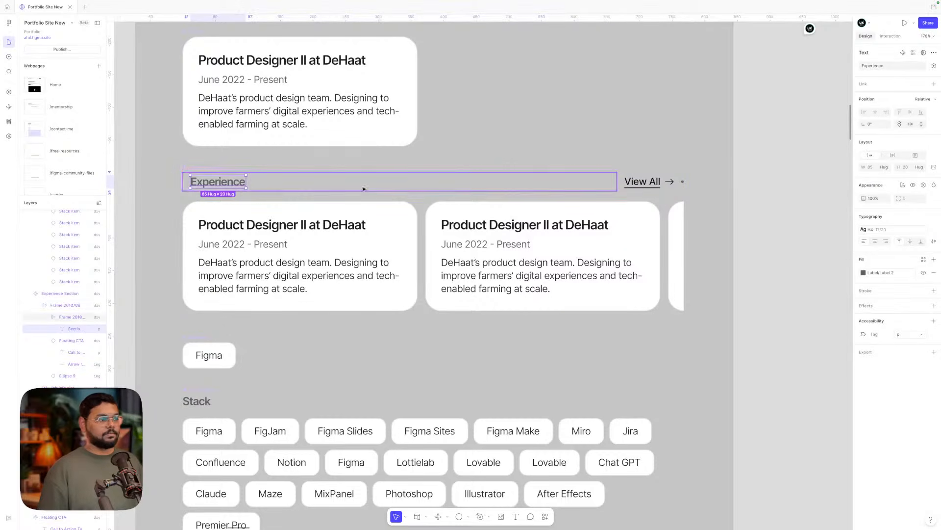
{"action": "left_click", "coordinate": [71, 317]}
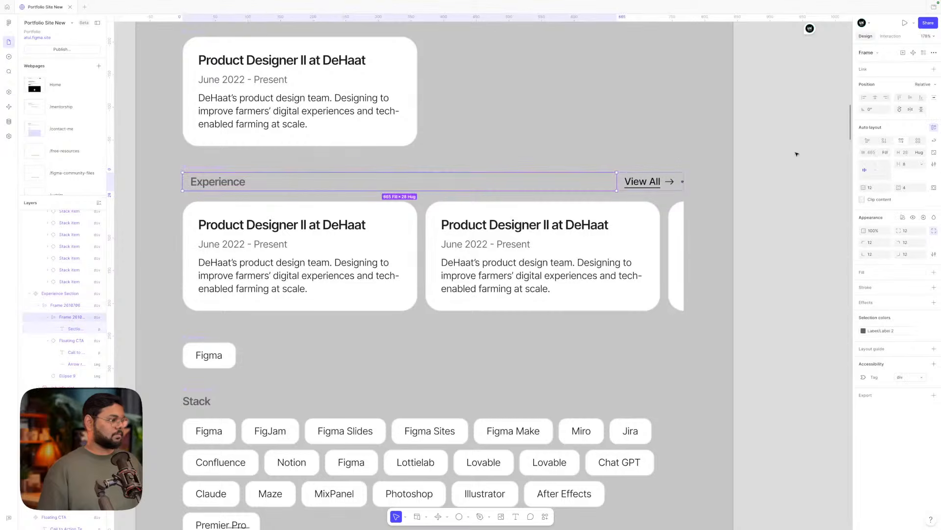
{"action": "left_click", "coordinate": [886, 153]}
{"action": "left_click", "coordinate": [861, 142]}
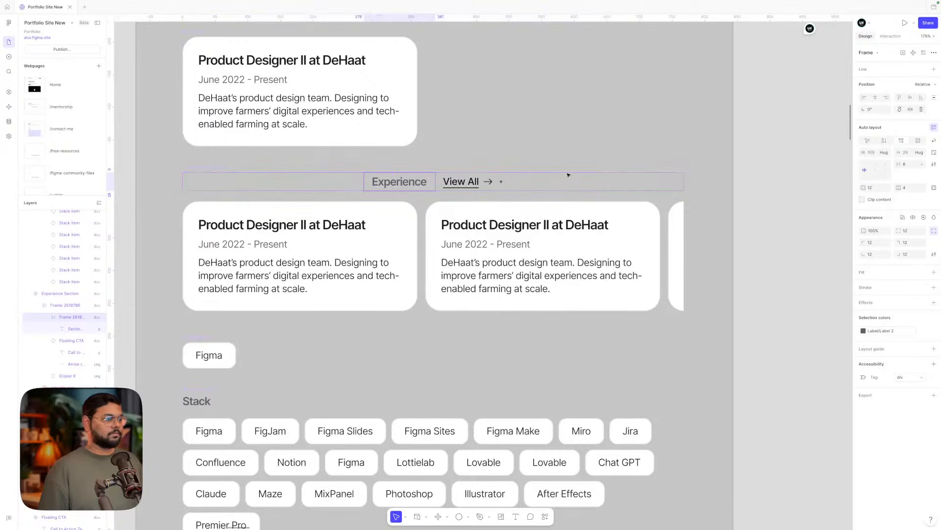
- Move the dot separator before the View All link in the Experience header row
{"action": "left_click", "coordinate": [501, 181]}
{"action": "key", "text": "Left"}
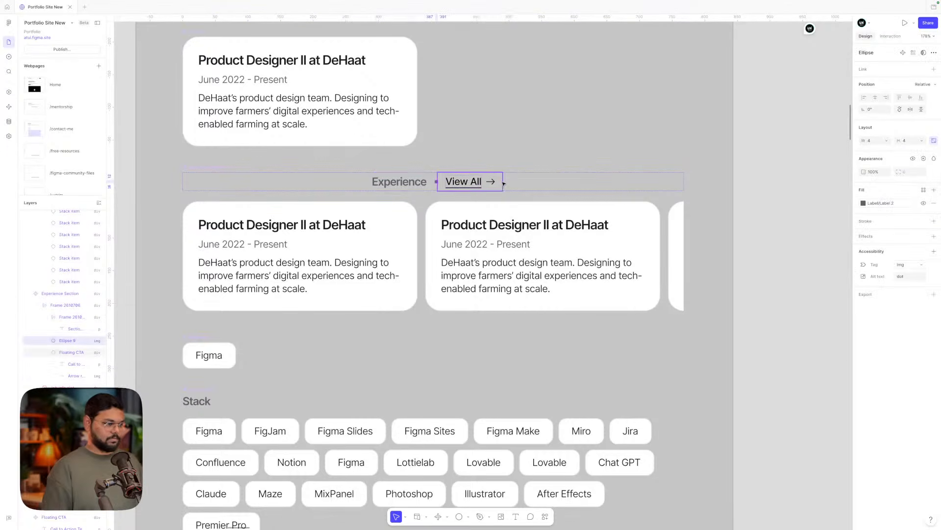
{"action": "left_click", "coordinate": [444, 190]}
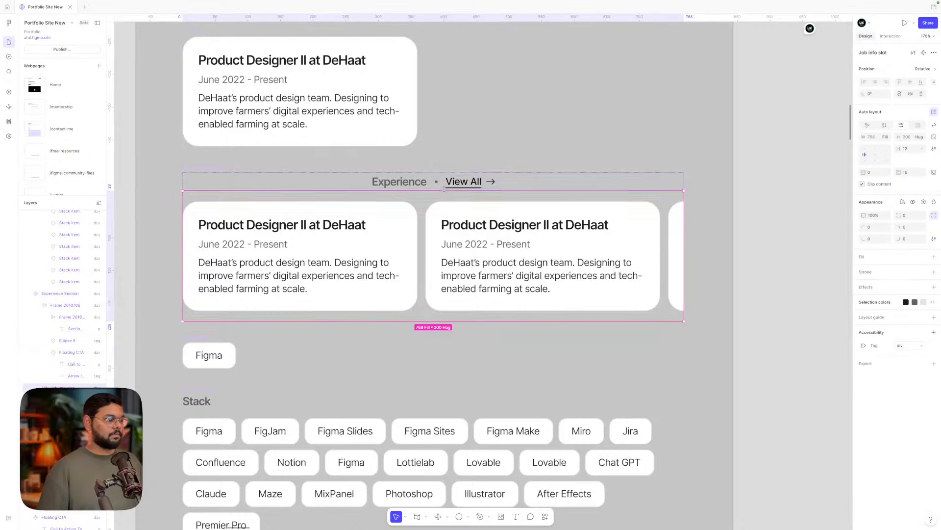
{"action": "left_click", "coordinate": [450, 185]}
{"action": "scroll", "coordinate": [451, 184], "scroll_direction": "down", "scroll_amount": 4}
{"action": "scroll", "coordinate": [452, 185], "scroll_direction": "right", "scroll_amount": 5}
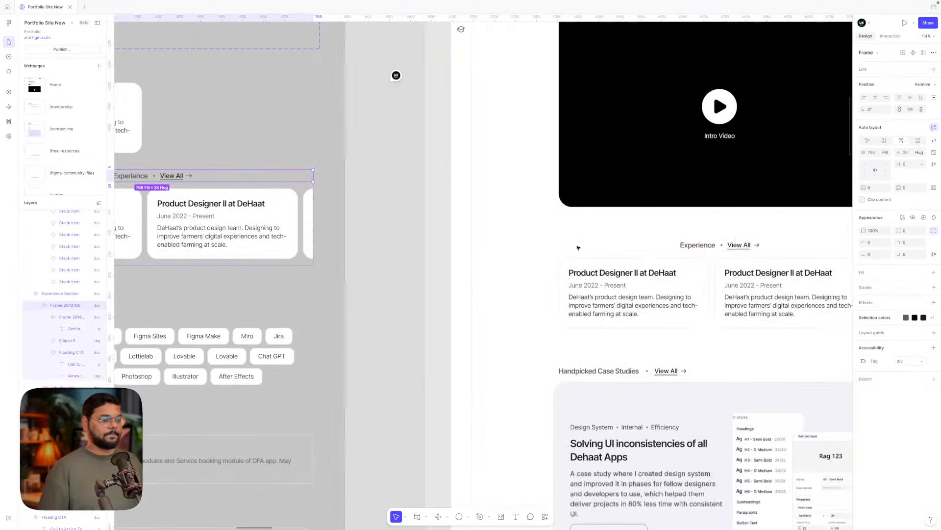
{"action": "left_click", "coordinate": [599, 372]}
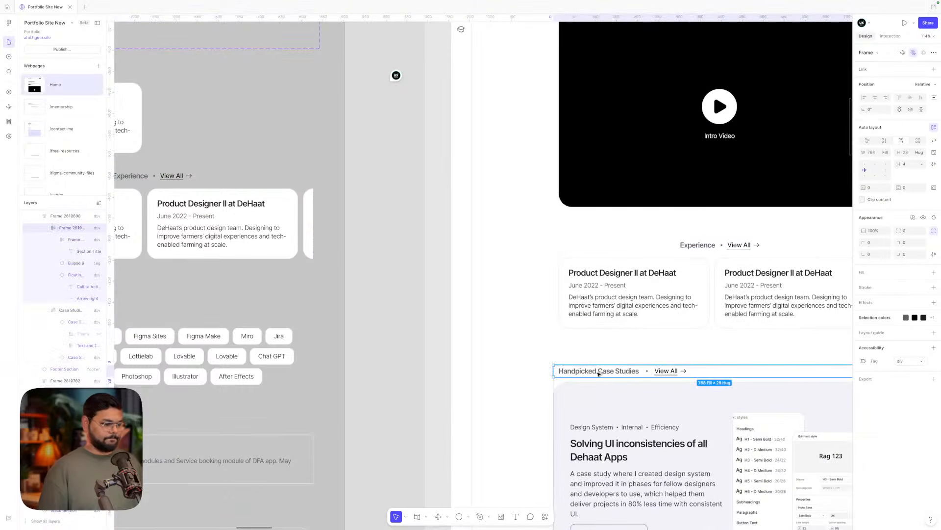
{"action": "key", "text": "ctrl+alt+c"}
{"action": "scroll", "coordinate": [600, 374], "scroll_direction": "left", "scroll_amount": 5}
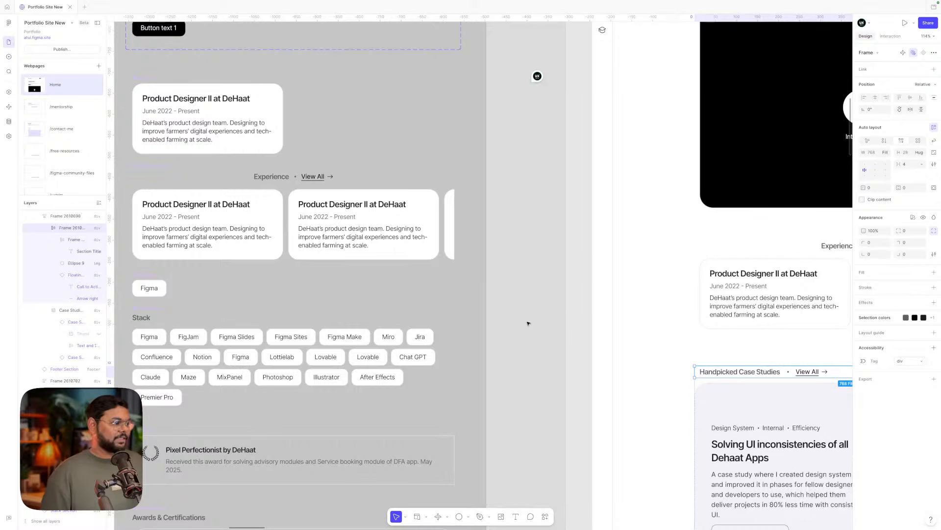
{"action": "scroll", "coordinate": [490, 305], "scroll_direction": "left", "scroll_amount": 3}
{"action": "left_click", "coordinate": [378, 183]}
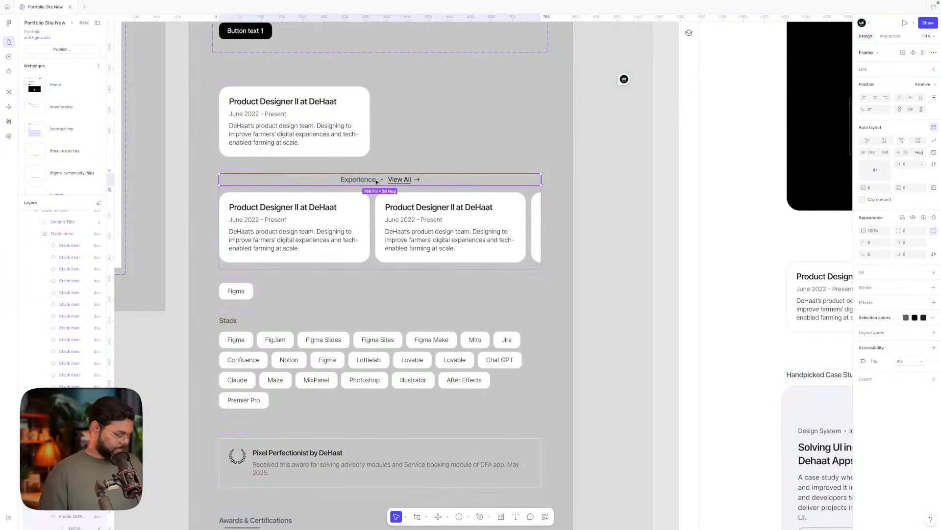
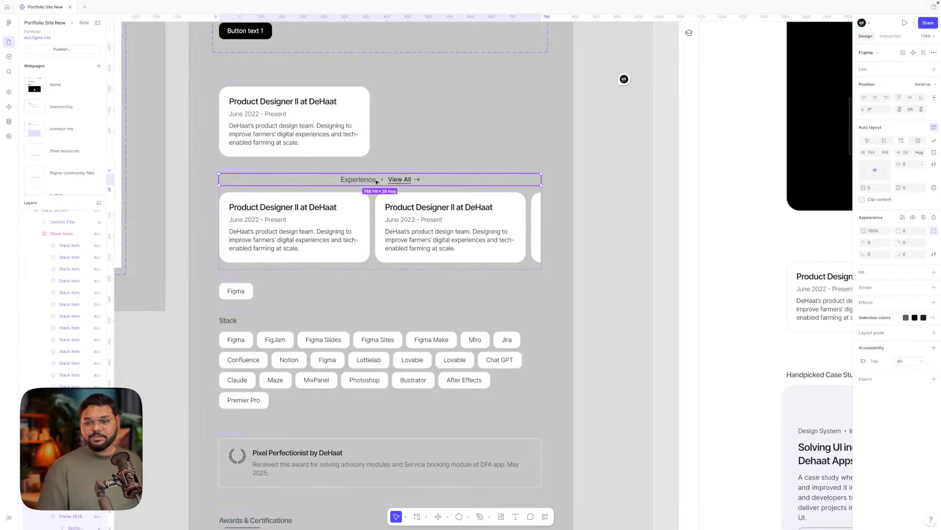
- Left-align the Experience header row by pasting the copied layout properties
{"action": "key", "text": "ctrl+alt+v"}
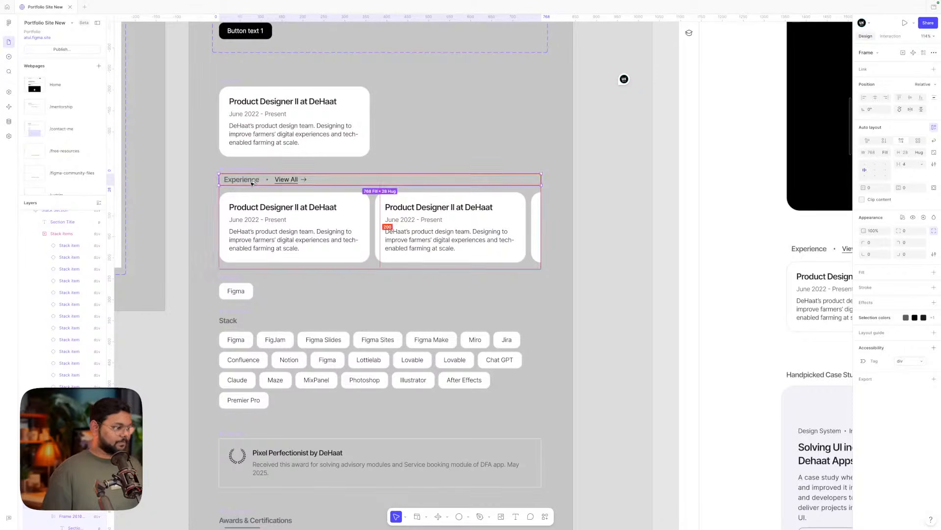
{"action": "left_click", "coordinate": [601, 234]}
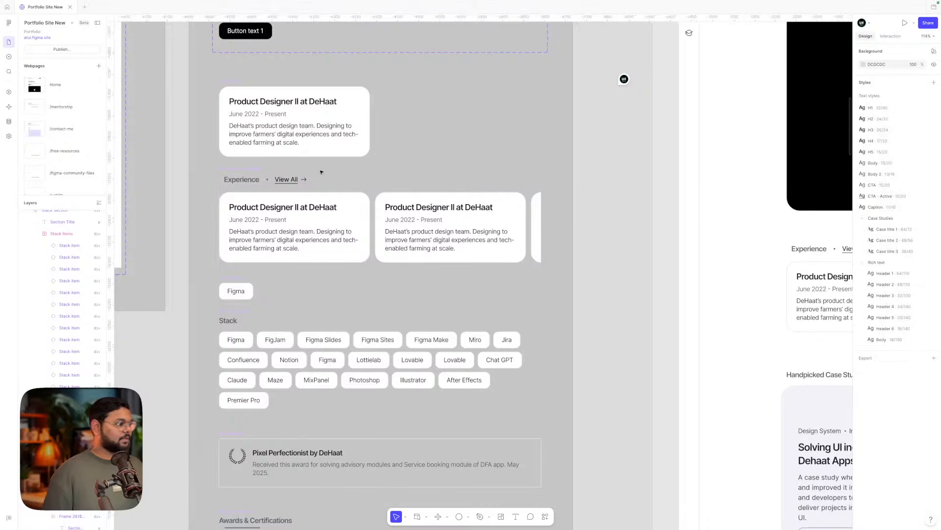
{"action": "scroll", "coordinate": [324, 174], "scroll_direction": "down", "scroll_amount": 3}
{"action": "scroll", "coordinate": [344, 177], "scroll_direction": "up", "scroll_amount": 5}
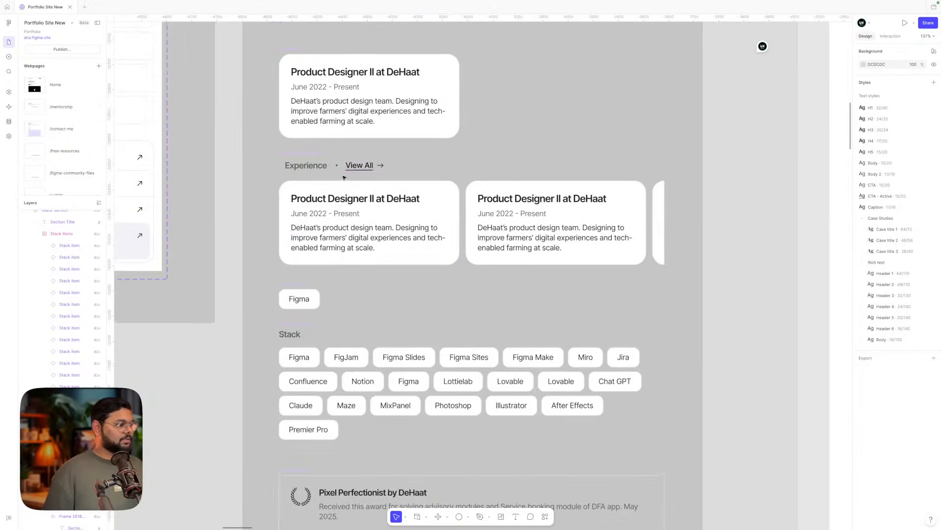
- Inspect the Experience row's View All link text
{"action": "left_click", "coordinate": [357, 169]}
{"action": "double_click", "coordinate": [358, 167]}
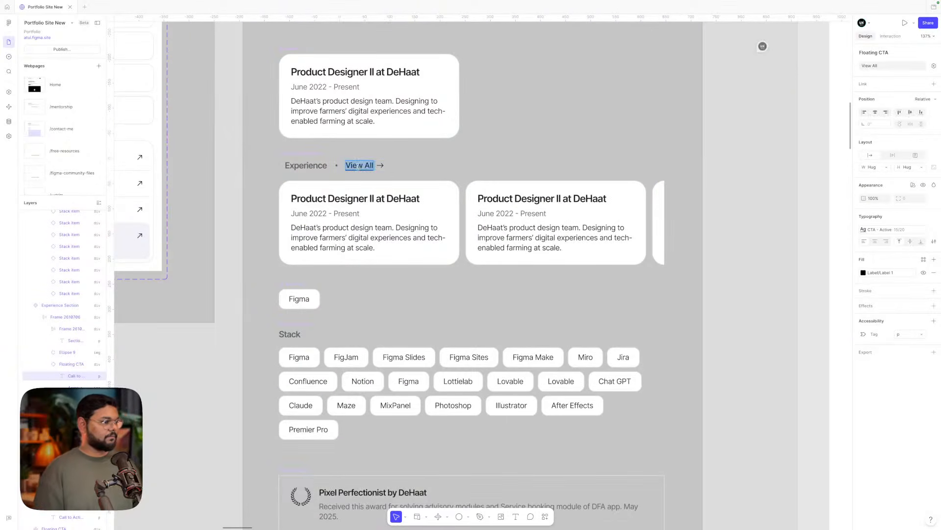
{"action": "scroll", "coordinate": [358, 166], "scroll_direction": "down", "scroll_amount": 4}
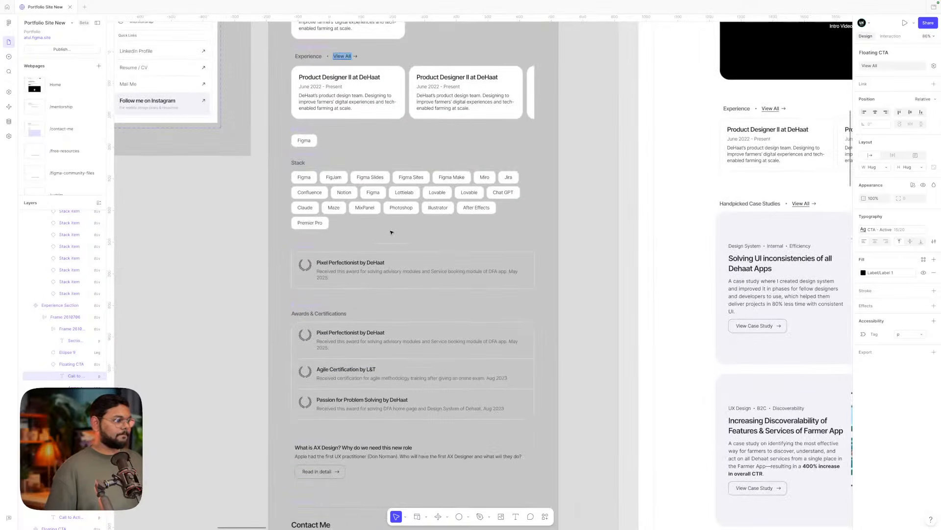
{"action": "left_click", "coordinate": [391, 232]}
{"action": "scroll", "coordinate": [325, 260], "scroll_direction": "down", "scroll_amount": 3}
{"action": "scroll", "coordinate": [474, 252], "scroll_direction": "down", "scroll_amount": 2}
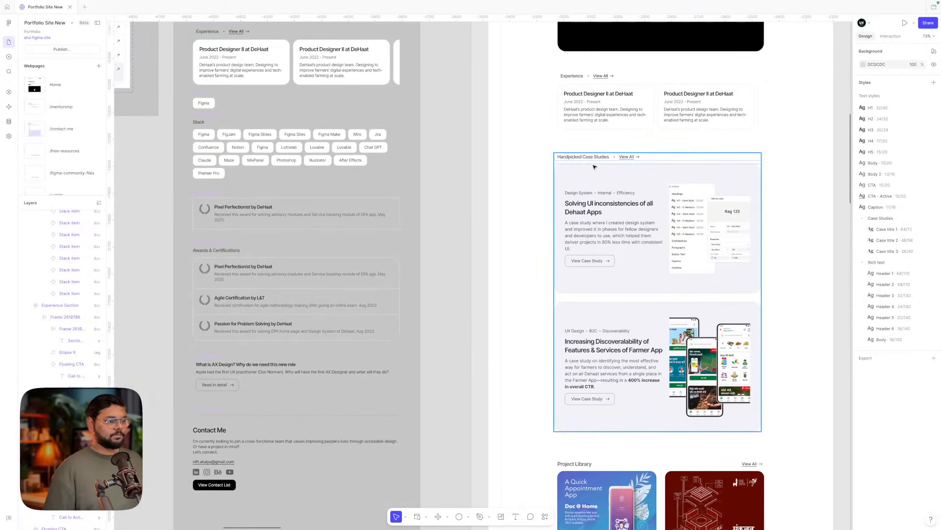
- Select the Handpicked Case Studies header row to compare alignment
{"action": "left_click", "coordinate": [590, 157]}
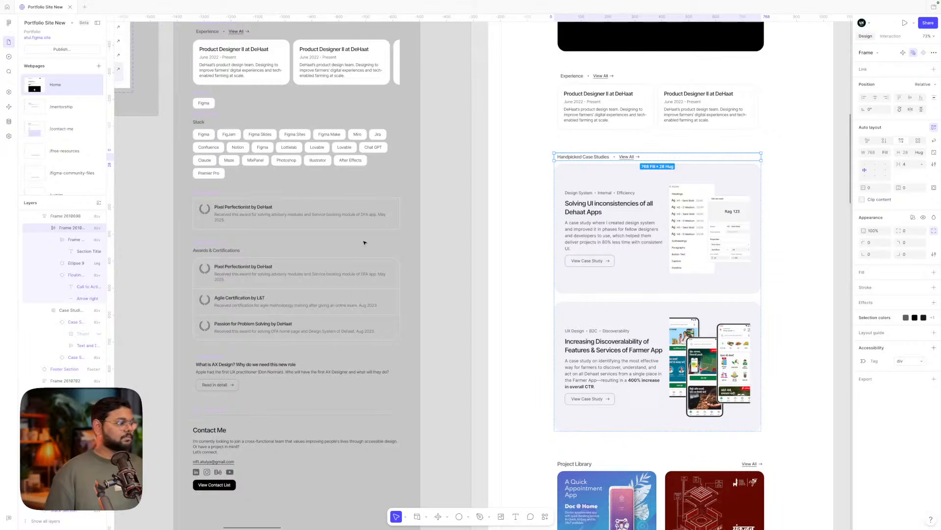
{"action": "scroll", "coordinate": [365, 243], "scroll_direction": "up", "scroll_amount": 5}
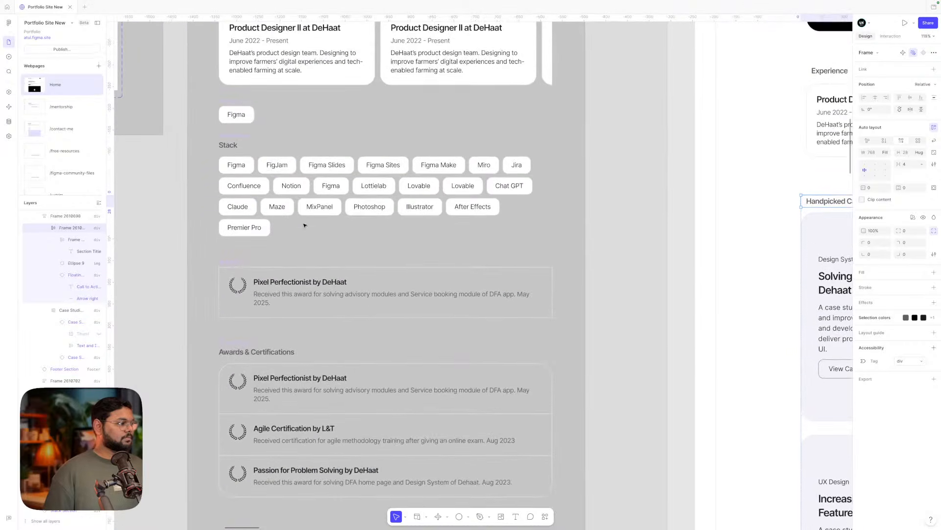
{"action": "scroll", "coordinate": [304, 225], "scroll_direction": "down", "scroll_amount": 5}
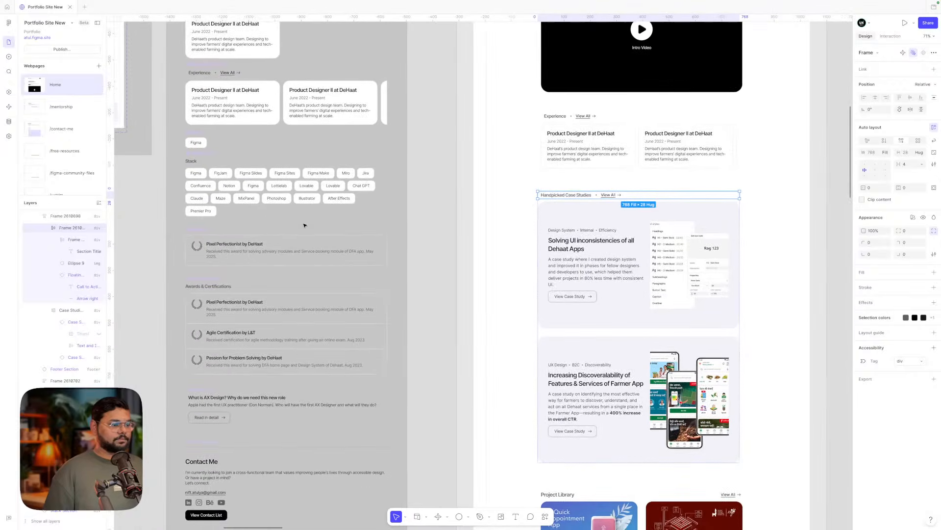
{"action": "scroll", "coordinate": [343, 228], "scroll_direction": "up", "scroll_amount": 2}
{"action": "scroll", "coordinate": [343, 228], "scroll_direction": "left", "scroll_amount": 2}
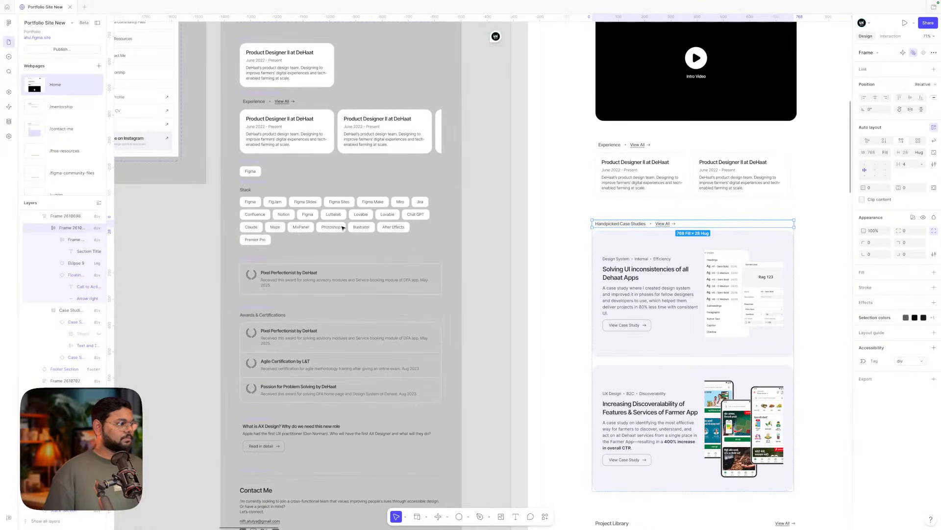
- Replace the Experience link text 'View All' with 'View in Detail'
{"action": "double_click", "coordinate": [281, 102]}
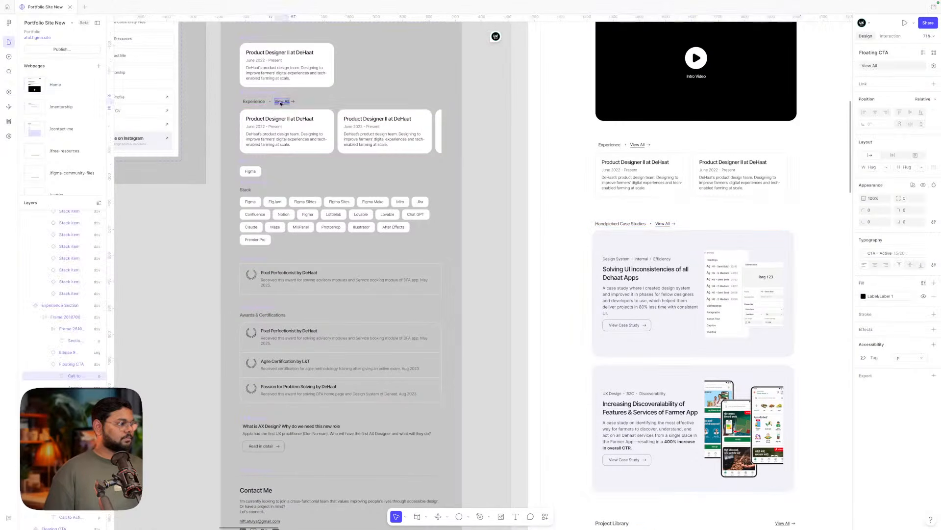
{"action": "scroll", "coordinate": [282, 104], "scroll_direction": "up", "scroll_amount": 5}
{"action": "scroll", "coordinate": [362, 133], "scroll_direction": "up", "scroll_amount": 2}
{"action": "scroll", "coordinate": [361, 133], "scroll_direction": "left", "scroll_amount": 1}
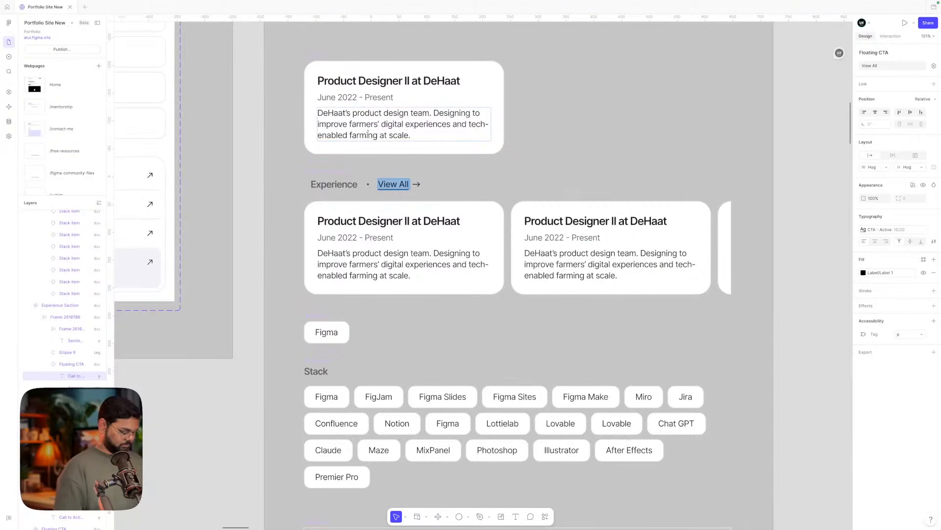
{"action": "type", "text": "View i"}
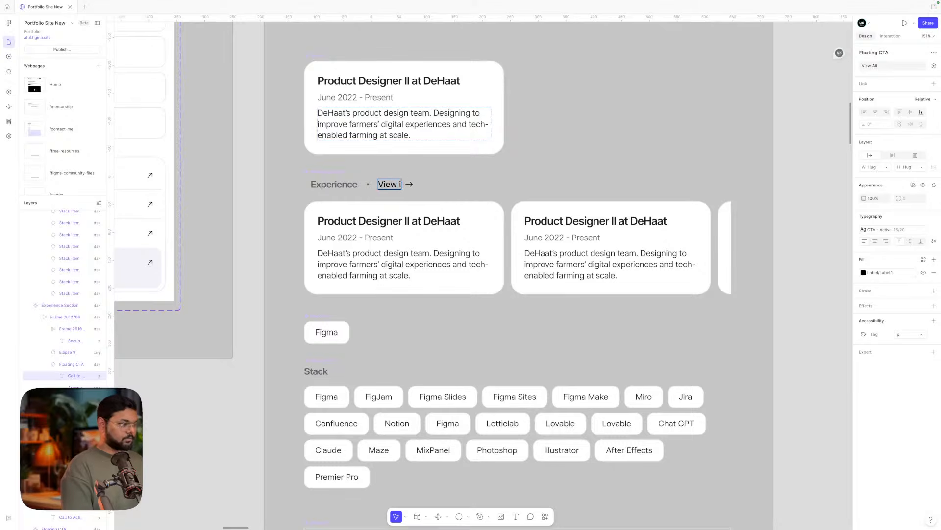
{"action": "type", "text": "n Detail"}
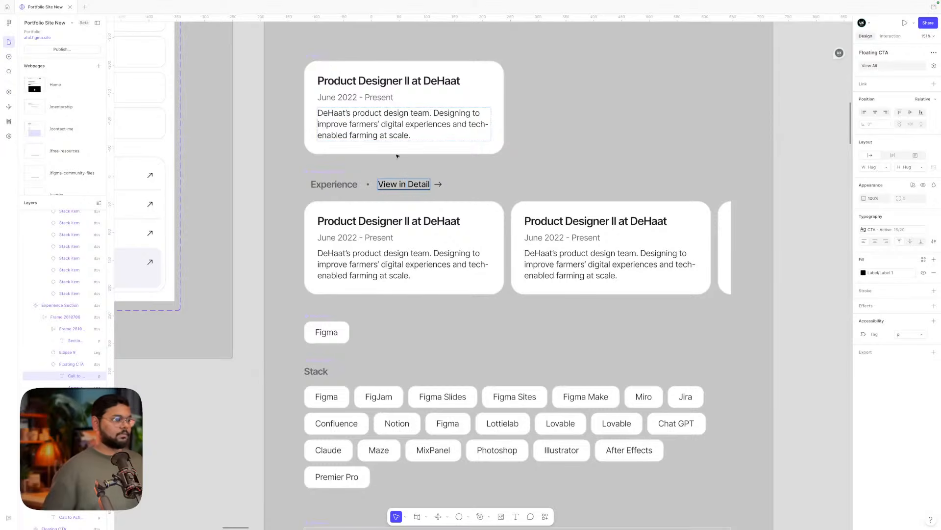
{"action": "scroll", "coordinate": [397, 156], "scroll_direction": "down", "scroll_amount": 5}
{"action": "scroll", "coordinate": [491, 206], "scroll_direction": "down", "scroll_amount": 3}
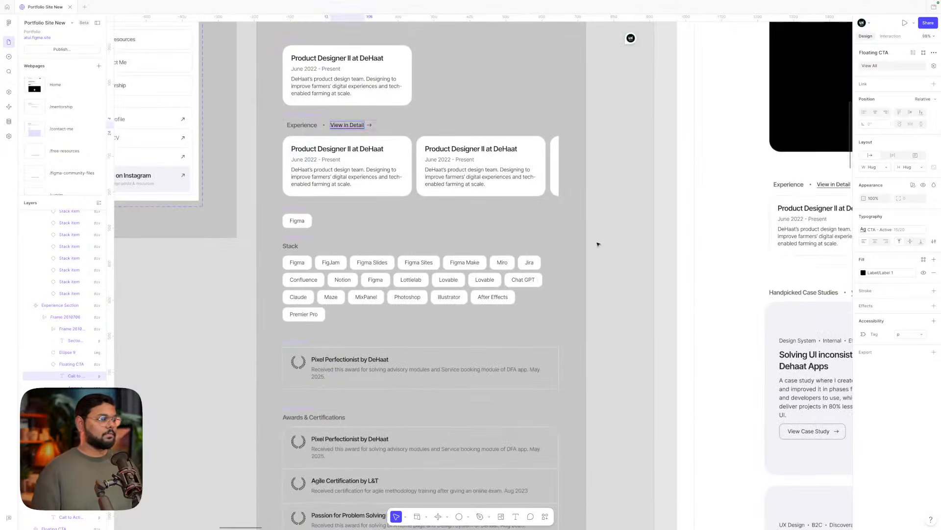
{"action": "left_click", "coordinate": [598, 243]}
{"action": "scroll", "coordinate": [597, 243], "scroll_direction": "down", "scroll_amount": 1}
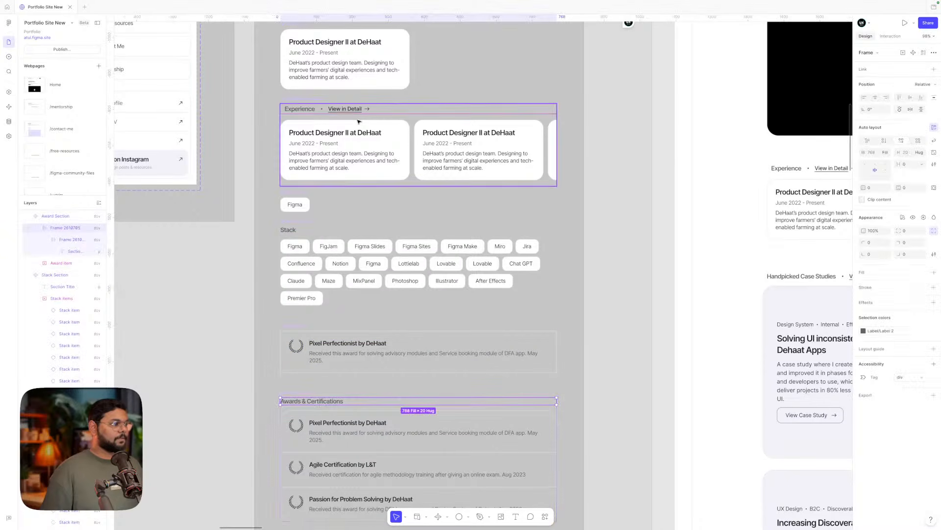
- Copy the Experience header row's properties
{"action": "left_click", "coordinate": [345, 110]}
{"action": "left_click", "coordinate": [345, 110]}
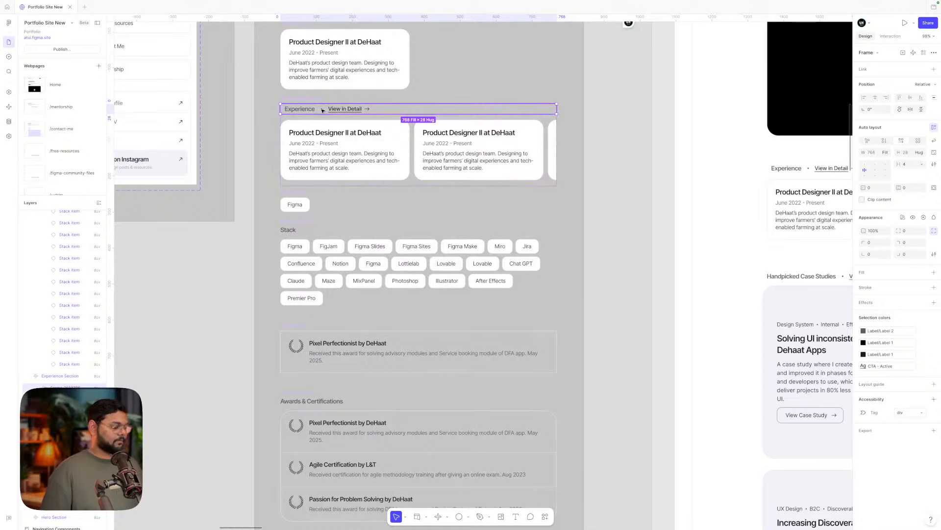
{"action": "key", "text": "ctrl+alt+c"}
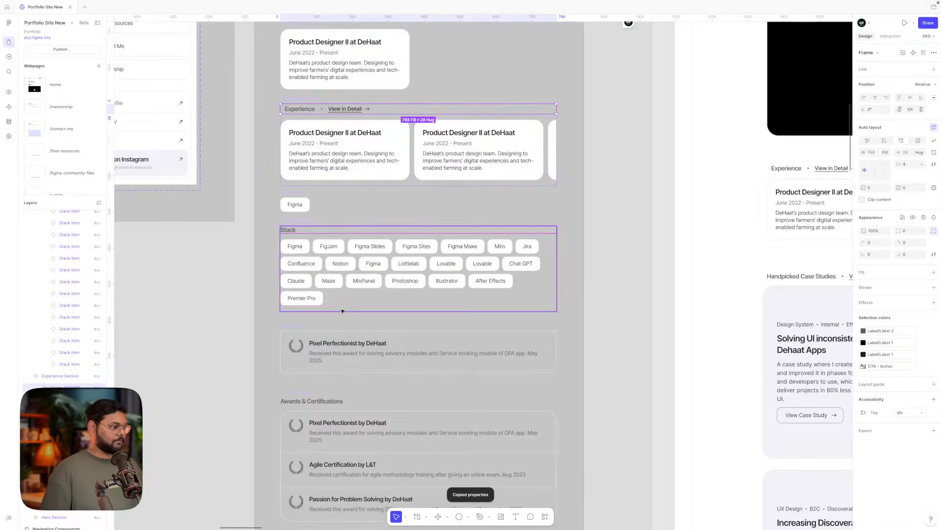
- Make the Awards & Certifications title hug its text width
{"action": "left_click", "coordinate": [322, 403]}
{"action": "left_click", "coordinate": [319, 402]}
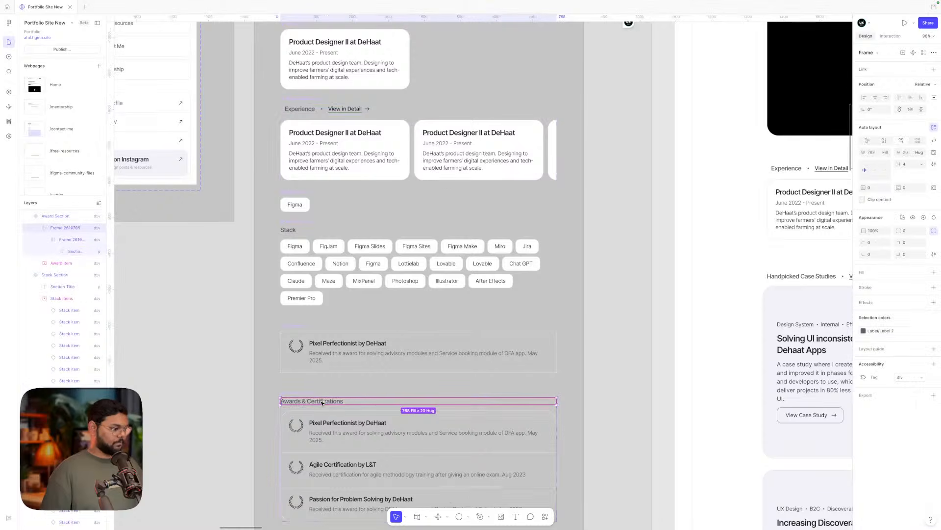
{"action": "left_click", "coordinate": [316, 402]}
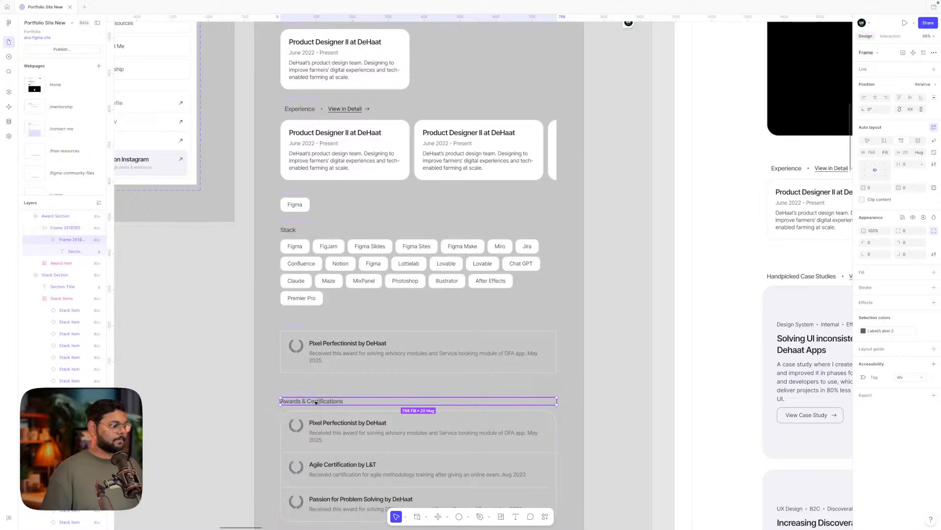
{"action": "left_click", "coordinate": [885, 152]}
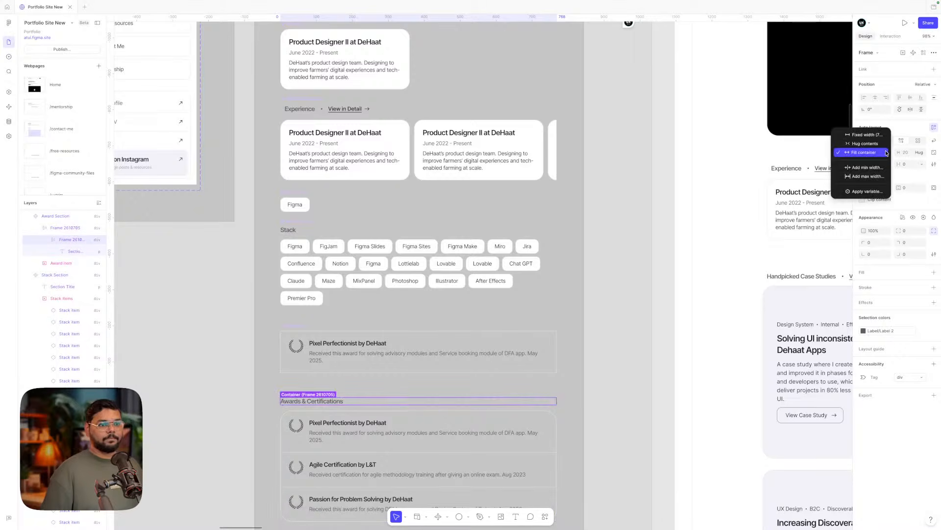
{"action": "left_click", "coordinate": [863, 142]}
{"action": "left_click", "coordinate": [342, 401]}
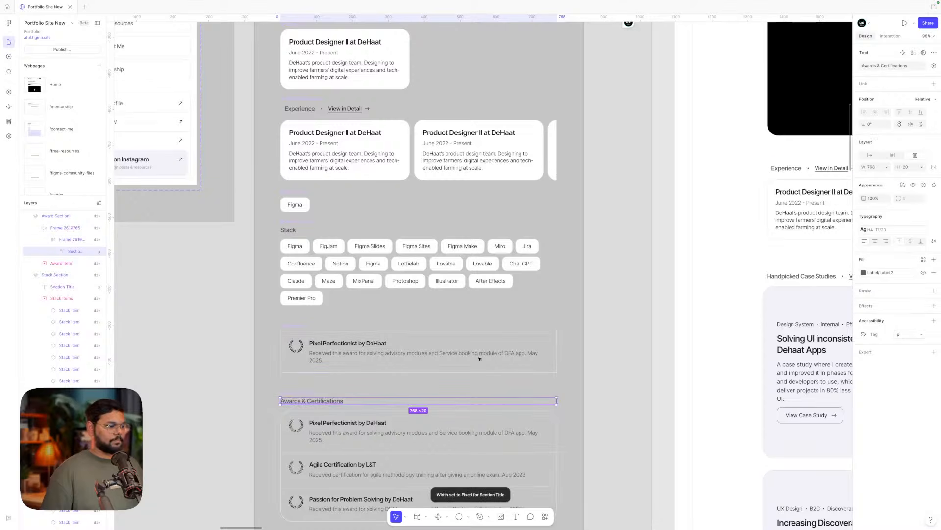
{"action": "left_click", "coordinate": [869, 155]}
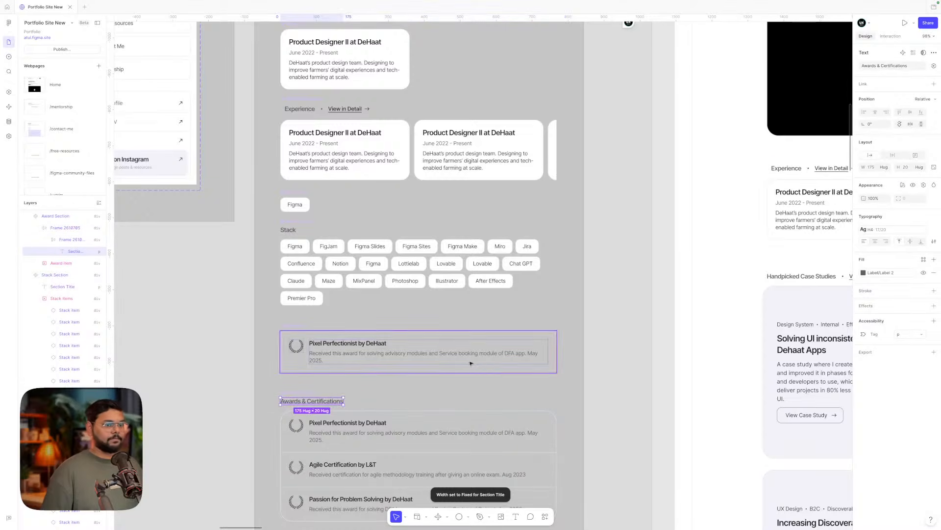
- Copy the dot and View in Detail link from Experience into the Awards header
{"action": "scroll", "coordinate": [353, 318], "scroll_direction": "up", "scroll_amount": 3}
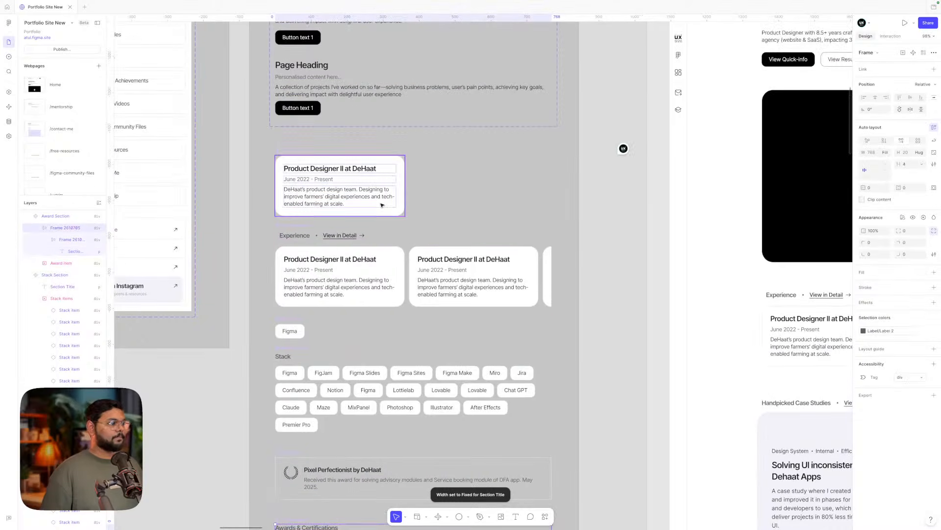
{"action": "left_click", "coordinate": [336, 236]}
{"action": "double_click", "coordinate": [336, 236]}
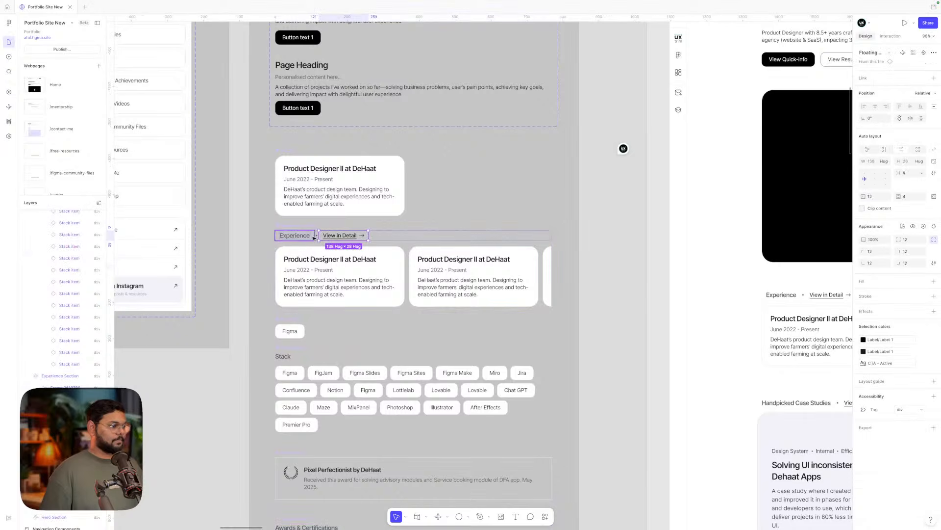
{"action": "scroll", "coordinate": [313, 237], "scroll_direction": "up", "scroll_amount": 5}
{"action": "left_click", "coordinate": [324, 233]}
{"action": "left_click", "coordinate": [367, 232], "text": "shift"}
{"action": "scroll", "coordinate": [367, 231], "scroll_direction": "down", "scroll_amount": 3}
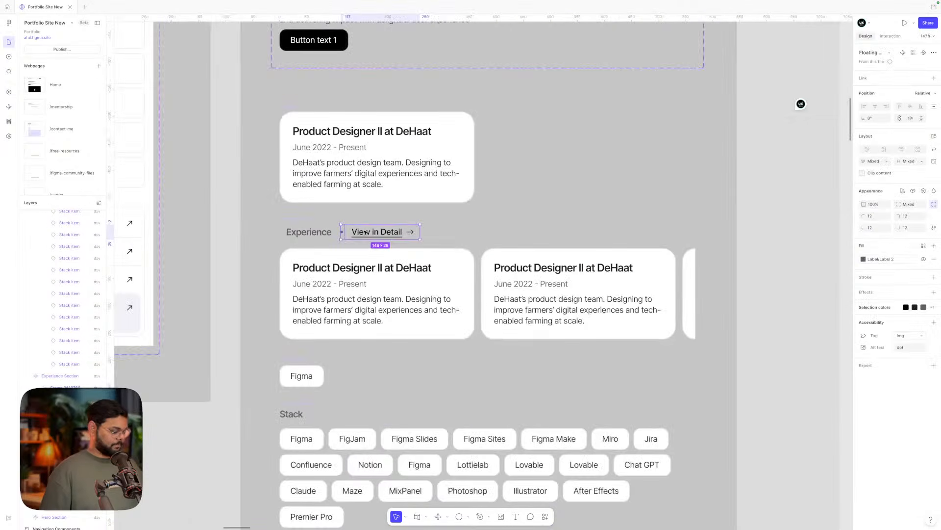
{"action": "scroll", "coordinate": [366, 232], "scroll_direction": "down", "scroll_amount": 5}
{"action": "left_click", "coordinate": [335, 422]}
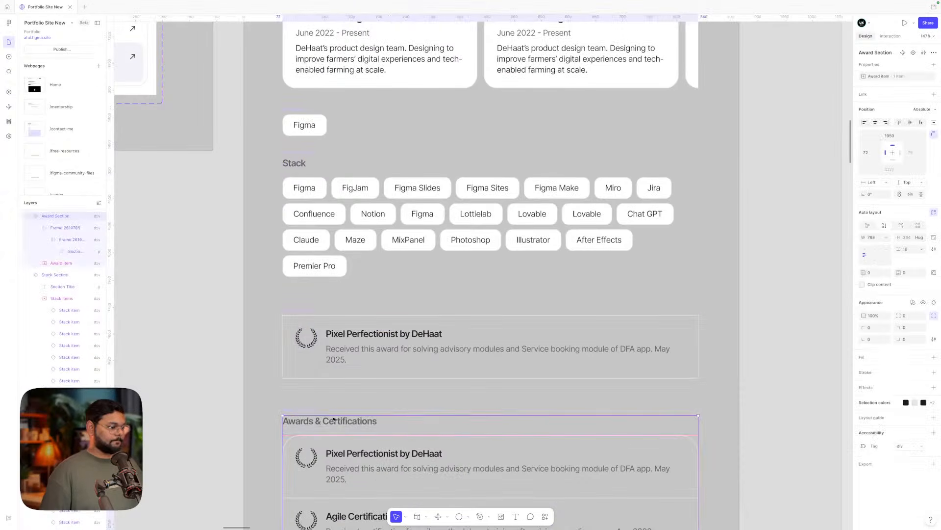
{"action": "left_click", "coordinate": [334, 423]}
{"action": "key", "text": "ctrl+v"}
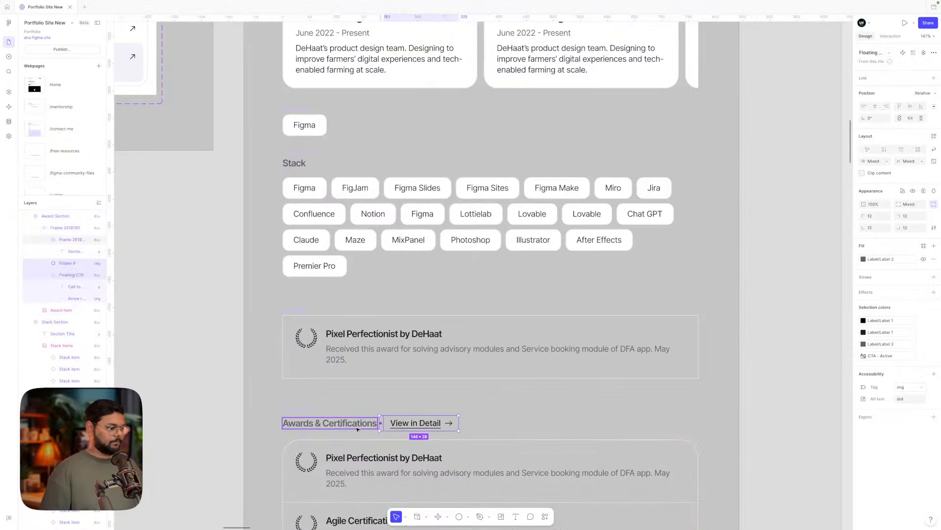
{"action": "left_click", "coordinate": [359, 426]}
- Copy the Experience label's styling properties
{"action": "scroll", "coordinate": [469, 349], "scroll_direction": "up", "scroll_amount": 7}
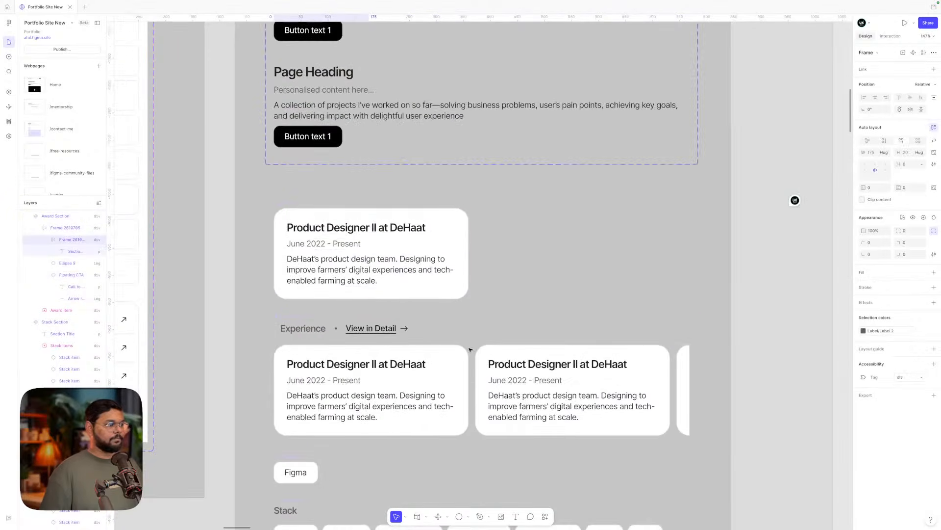
{"action": "left_click", "coordinate": [306, 329]}
{"action": "left_click", "coordinate": [309, 332]}
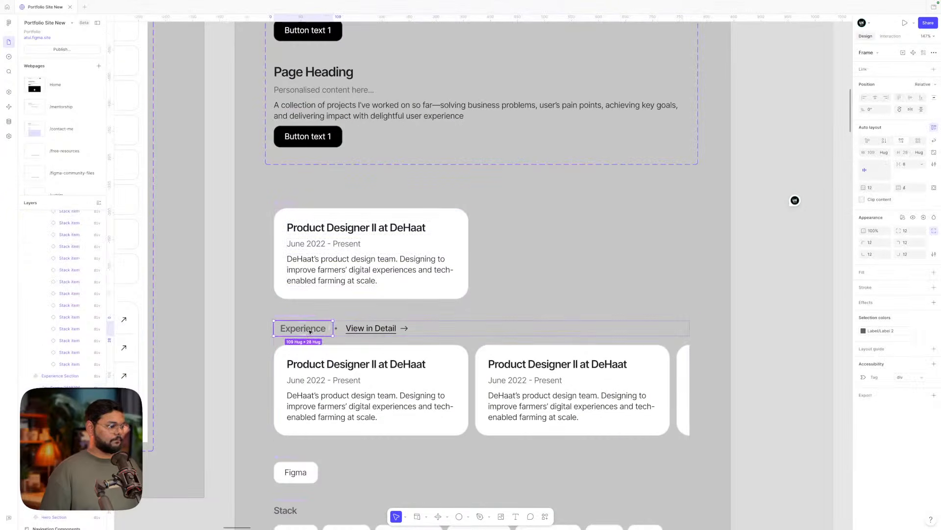
{"action": "key", "text": "ctrl+alt+c"}
- Paste the copied styling onto the Awards & Certifications label
{"action": "scroll", "coordinate": [314, 363], "scroll_direction": "down", "scroll_amount": 14}
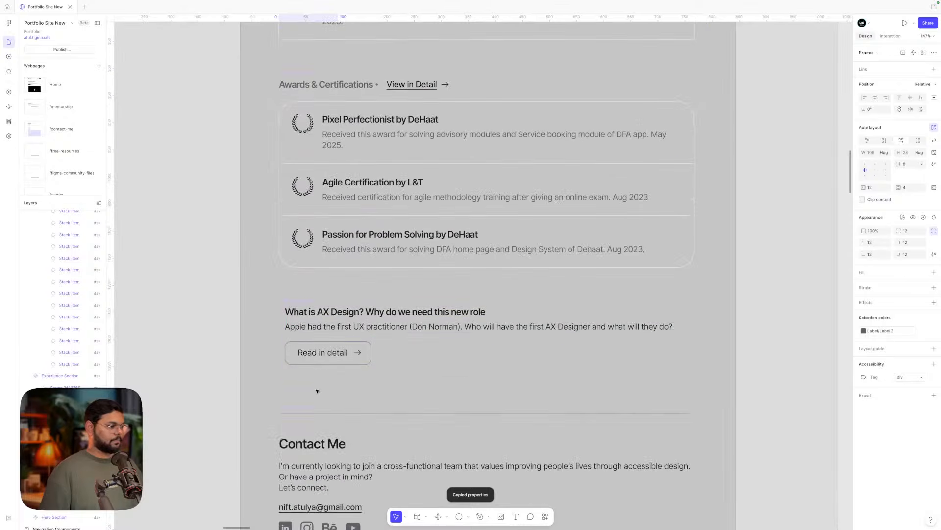
{"action": "scroll", "coordinate": [317, 226], "scroll_direction": "up", "scroll_amount": 4}
{"action": "left_click", "coordinate": [321, 210]}
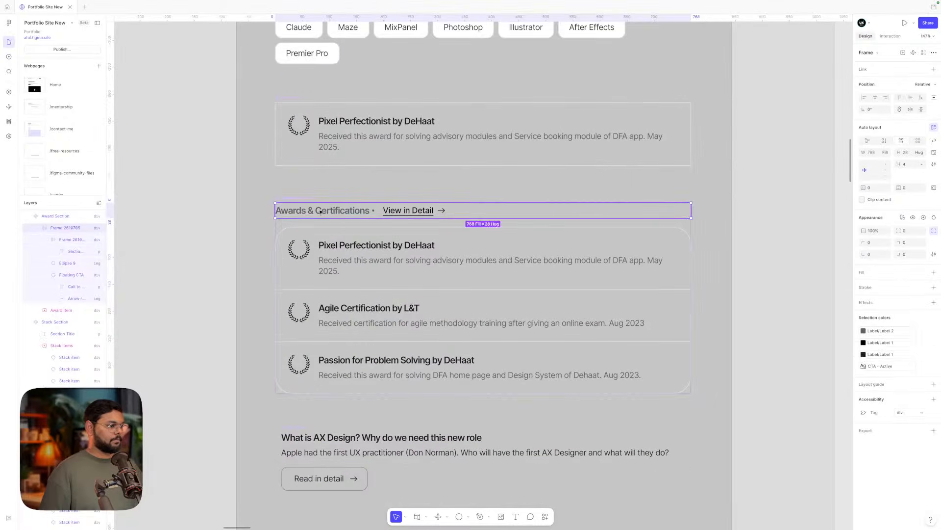
{"action": "left_click", "coordinate": [324, 210]}
{"action": "key", "text": "ctrl+alt+v"}
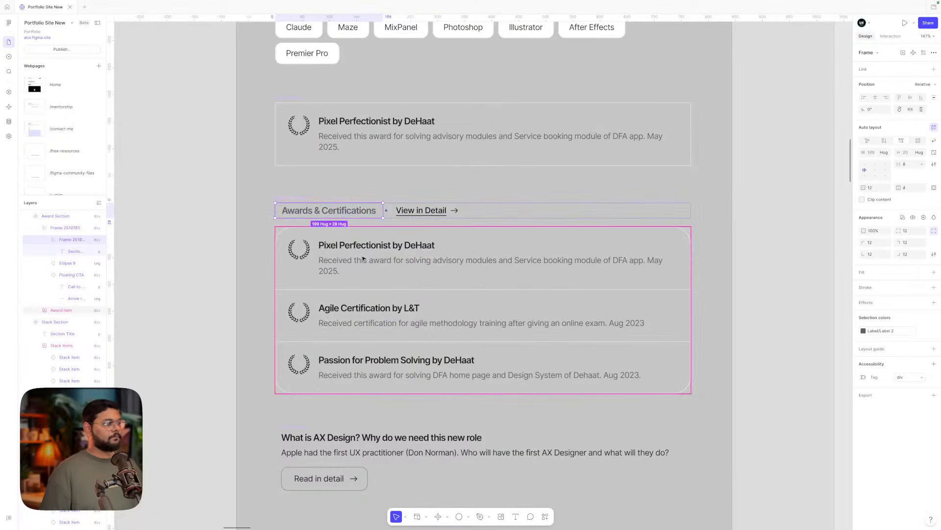
{"action": "scroll", "coordinate": [363, 257], "scroll_direction": "down", "scroll_amount": 5}
{"action": "left_click", "coordinate": [635, 239]}
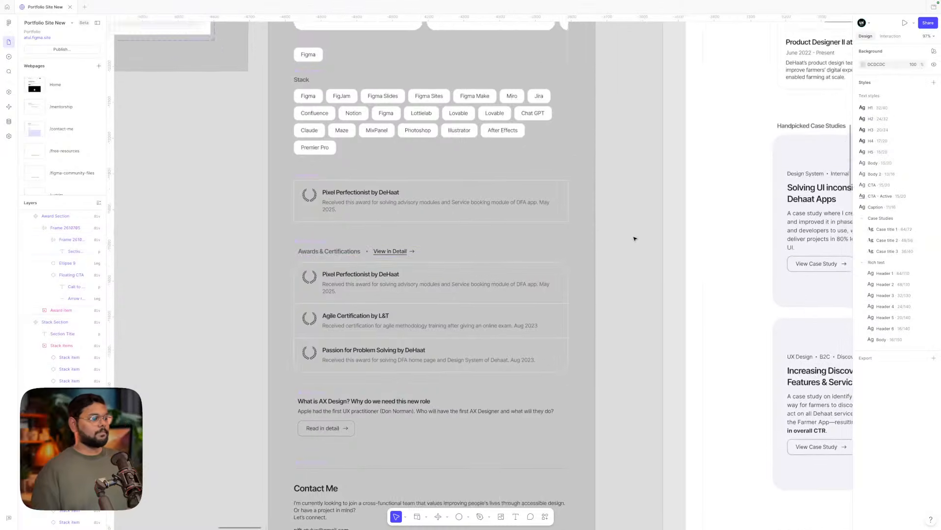
{"action": "scroll", "coordinate": [635, 239], "scroll_direction": "down", "scroll_amount": 4}
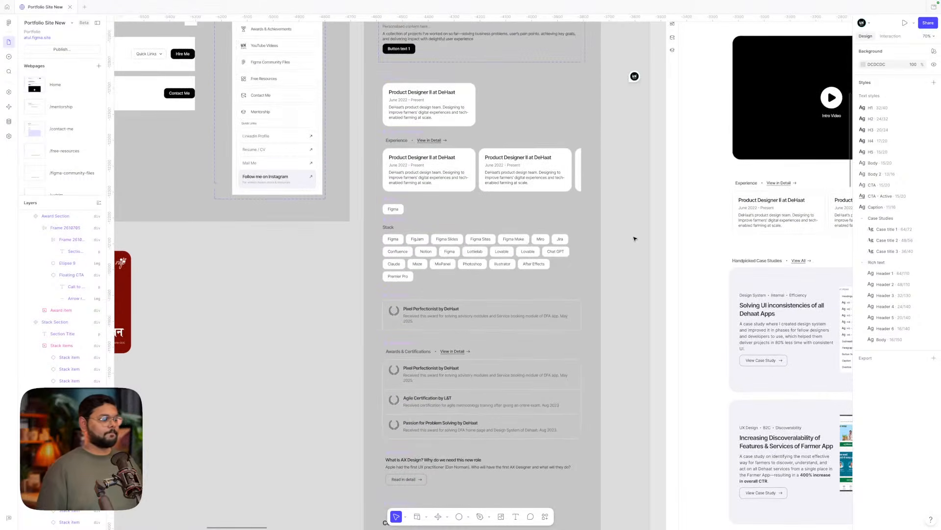
{"action": "scroll", "coordinate": [635, 238], "scroll_direction": "down", "scroll_amount": 2}
- Change the Awards link text from 'View in Detail' to 'View All'
{"action": "scroll", "coordinate": [480, 312], "scroll_direction": "up", "scroll_amount": 4}
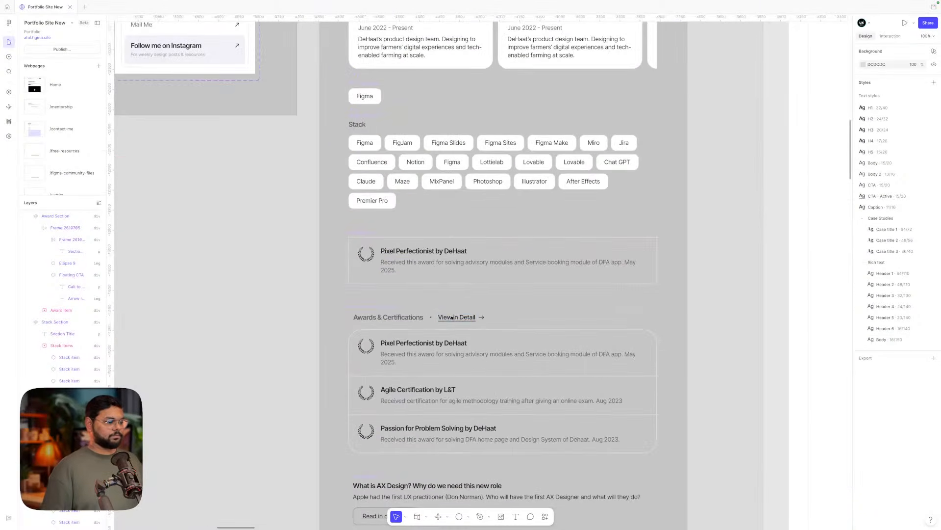
{"action": "double_click", "coordinate": [451, 317]}
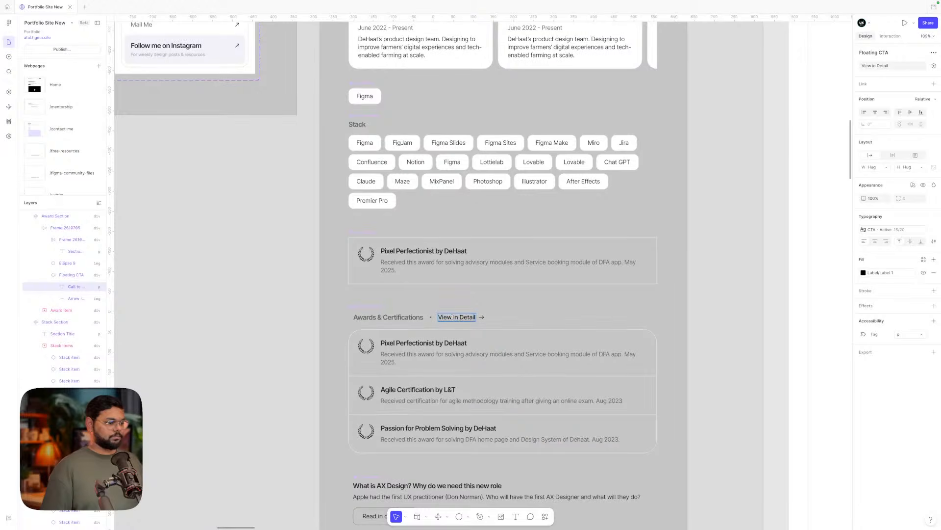
{"action": "type", "text": "All"}
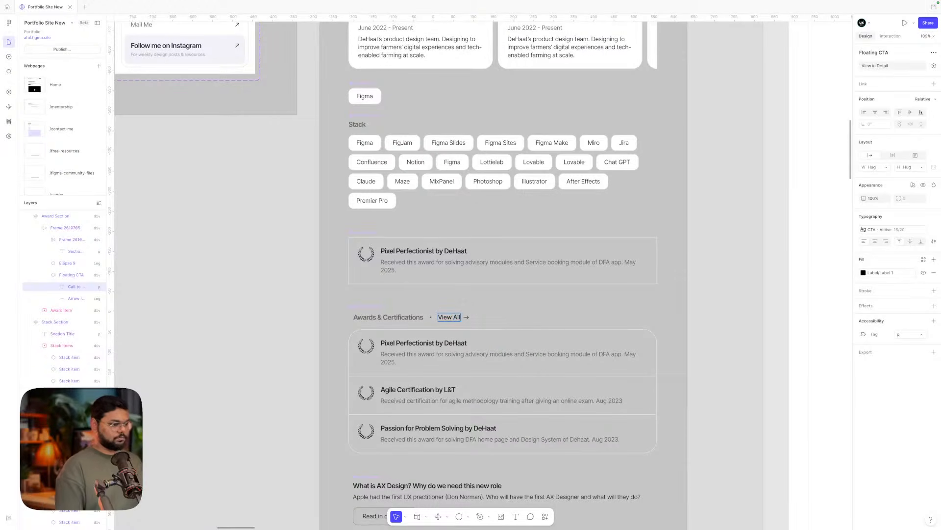
{"action": "scroll", "coordinate": [549, 298], "scroll_direction": "down", "scroll_amount": 3}
{"action": "scroll", "coordinate": [549, 298], "scroll_direction": "right", "scroll_amount": 2}
{"action": "left_click", "coordinate": [555, 297]}
- Select the Handpicked Case Studies header row further down the page
{"action": "scroll", "coordinate": [554, 297], "scroll_direction": "right", "scroll_amount": 2}
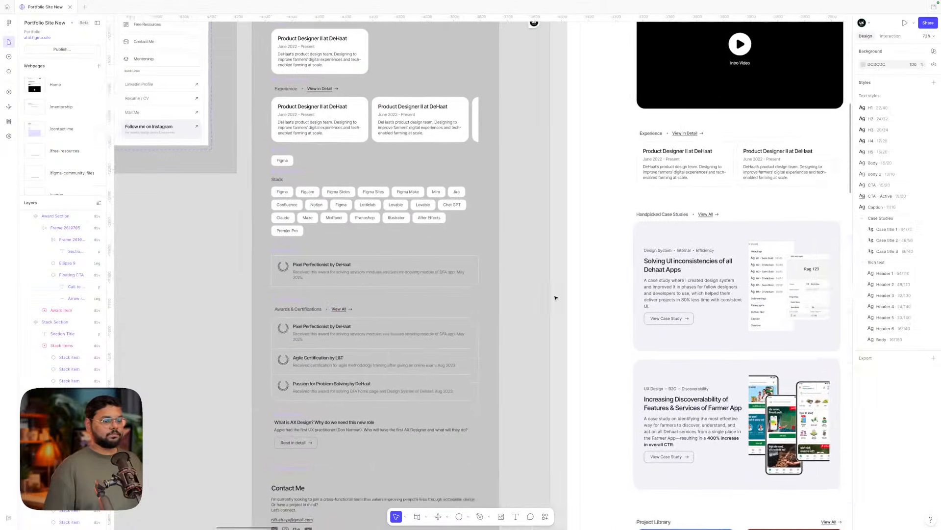
{"action": "scroll", "coordinate": [554, 297], "scroll_direction": "down", "scroll_amount": 3}
{"action": "scroll", "coordinate": [554, 297], "scroll_direction": "right", "scroll_amount": 2}
{"action": "scroll", "coordinate": [530, 239], "scroll_direction": "up", "scroll_amount": 5}
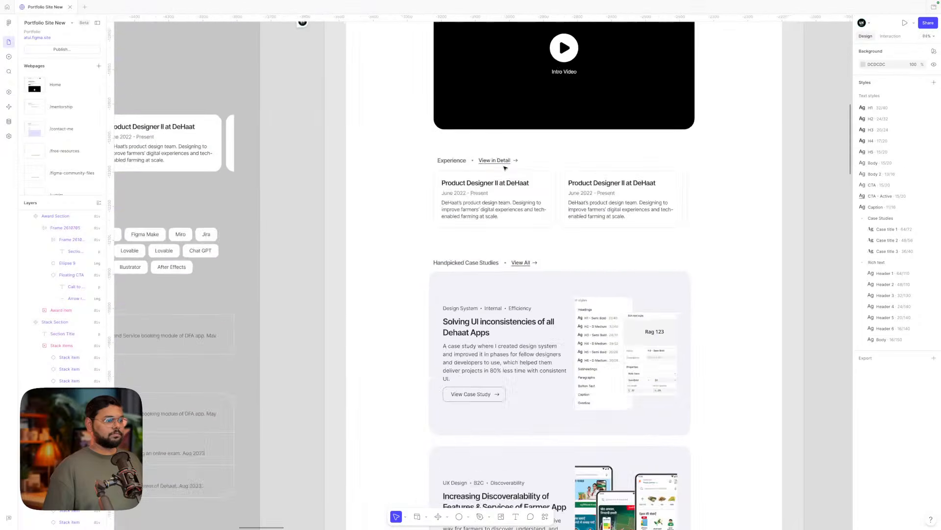
{"action": "scroll", "coordinate": [391, 269], "scroll_direction": "down", "scroll_amount": 3}
{"action": "scroll", "coordinate": [391, 269], "scroll_direction": "up", "scroll_amount": 1}
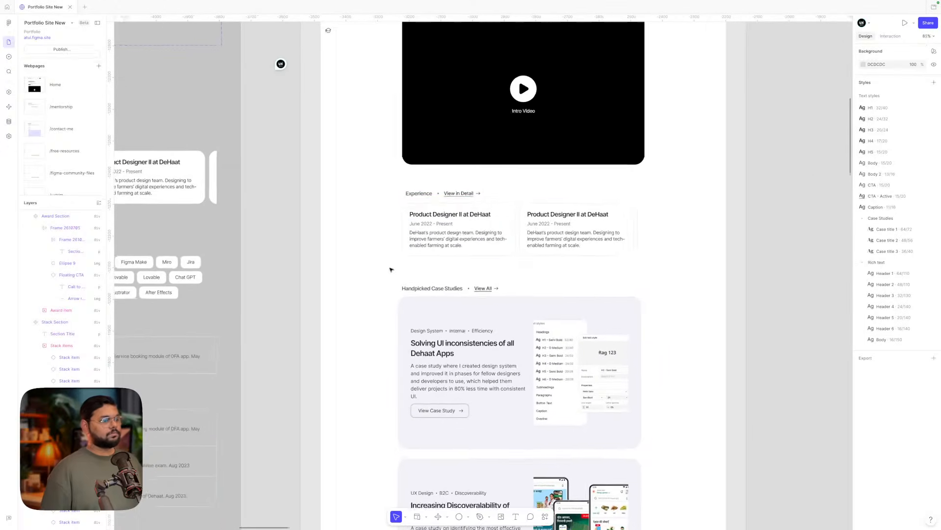
{"action": "scroll", "coordinate": [436, 243], "scroll_direction": "left", "scroll_amount": 1}
{"action": "scroll", "coordinate": [436, 243], "scroll_direction": "down", "scroll_amount": 1}
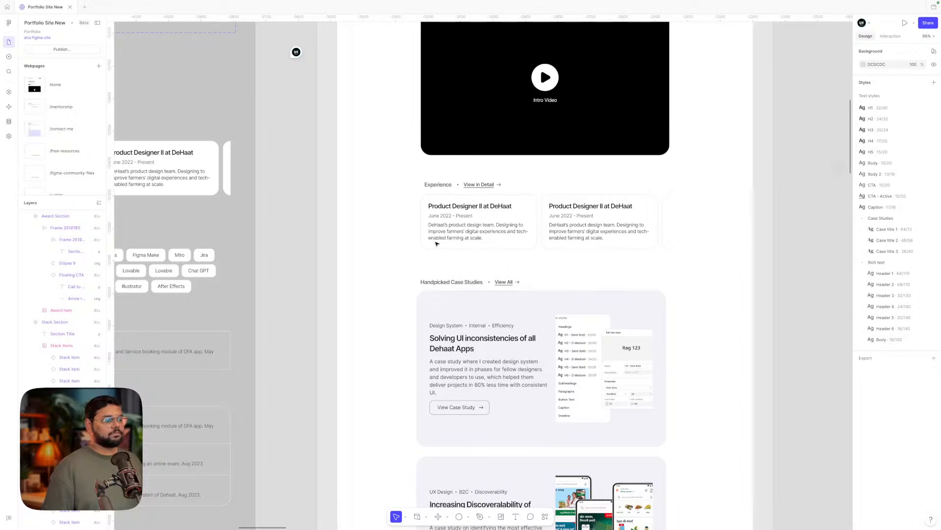
{"action": "scroll", "coordinate": [437, 243], "scroll_direction": "down", "scroll_amount": 6}
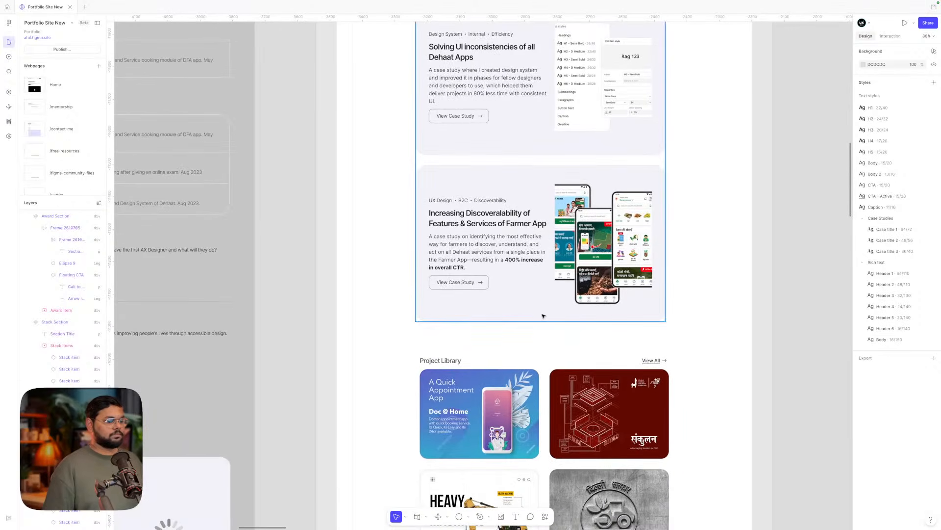
{"action": "scroll", "coordinate": [542, 316], "scroll_direction": "down", "scroll_amount": 5}
{"action": "left_click", "coordinate": [501, 129]}
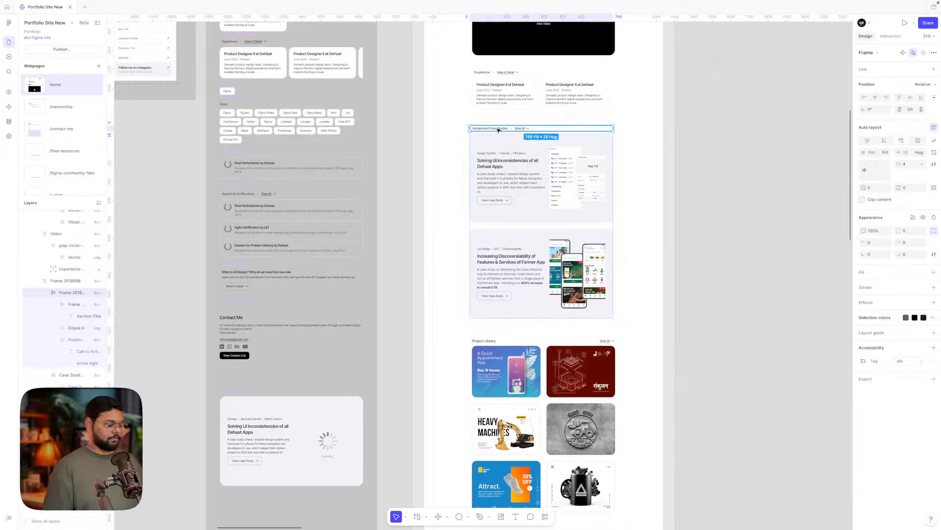
- Select the Project Library section's existing header row
{"action": "scroll", "coordinate": [498, 129], "scroll_direction": "down", "scroll_amount": 2}
{"action": "scroll", "coordinate": [490, 274], "scroll_direction": "up", "scroll_amount": 5}
{"action": "left_click", "coordinate": [490, 274]}
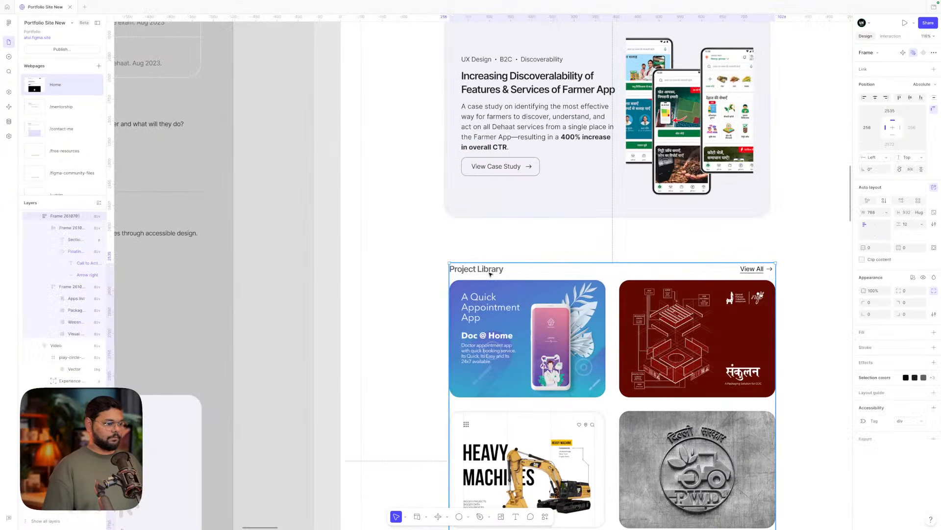
{"action": "left_click", "coordinate": [491, 274]}
{"action": "scroll", "coordinate": [490, 274], "scroll_direction": "down", "scroll_amount": 3}
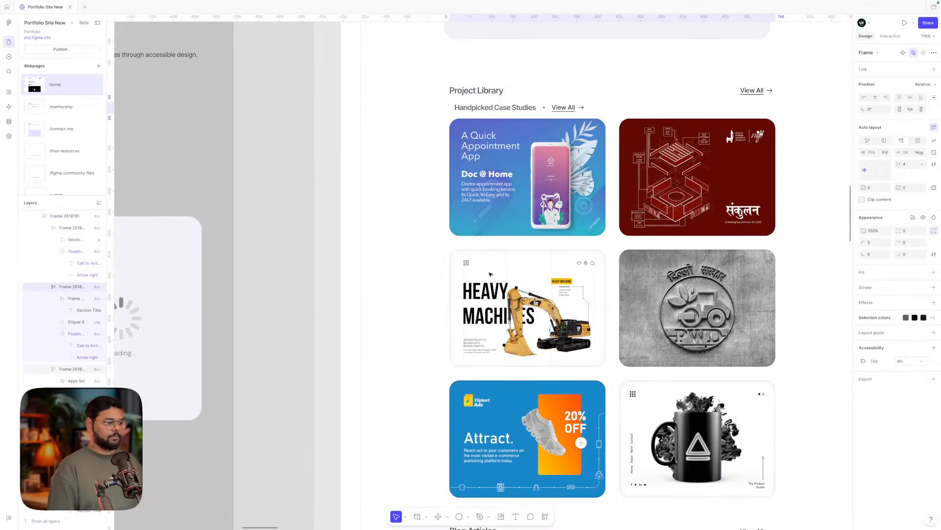
{"action": "scroll", "coordinate": [490, 274], "scroll_direction": "up", "scroll_amount": 2}
- Rename the copied case-studies heading to 'Project Library'
{"action": "left_click", "coordinate": [443, 210]}
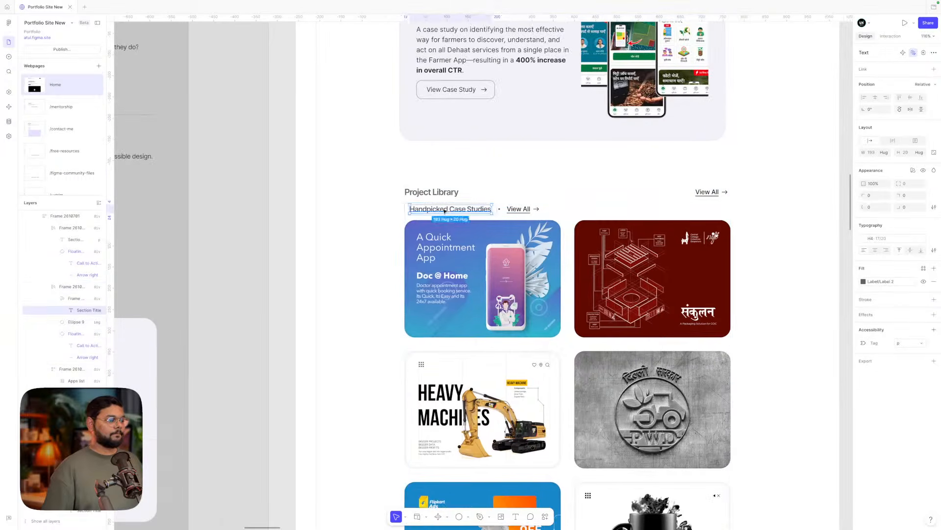
{"action": "double_click", "coordinate": [443, 209]}
{"action": "type", "text": "Proj"}
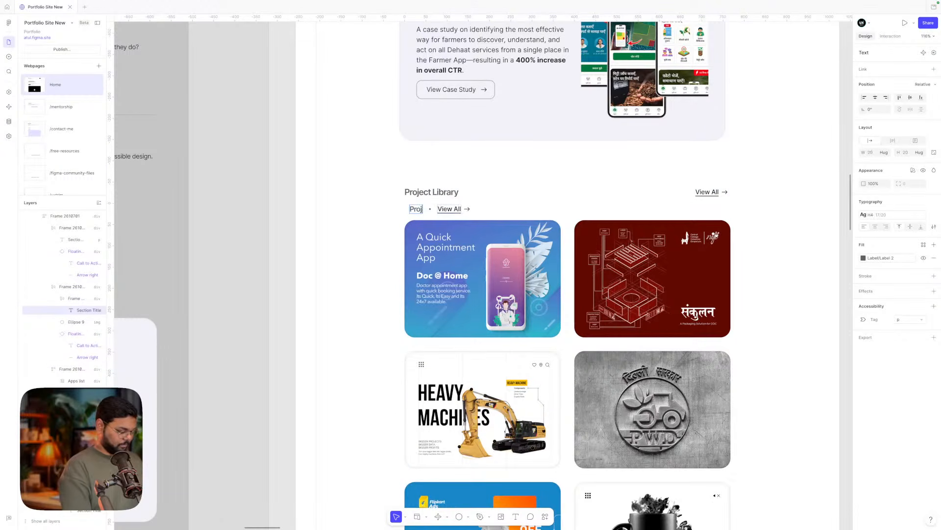
{"action": "type", "text": "ect Lib"}
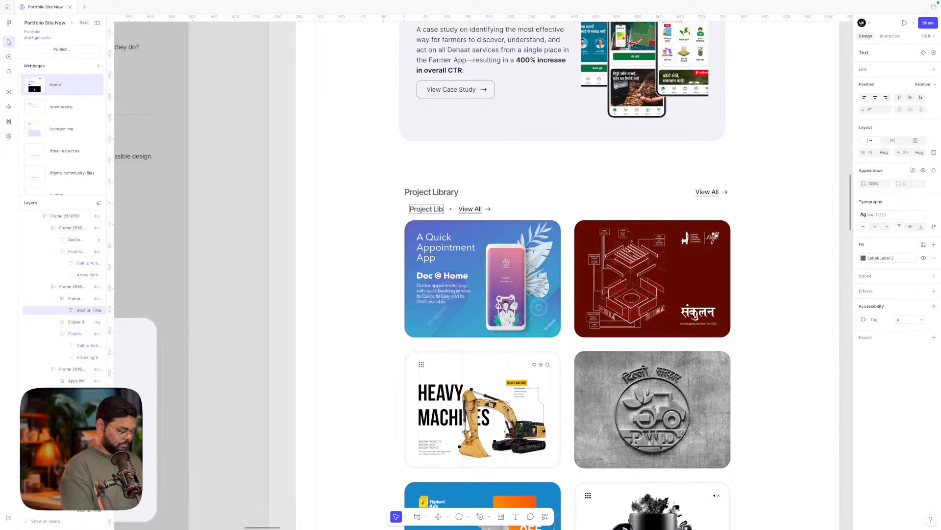
{"action": "type", "text": "rary"}
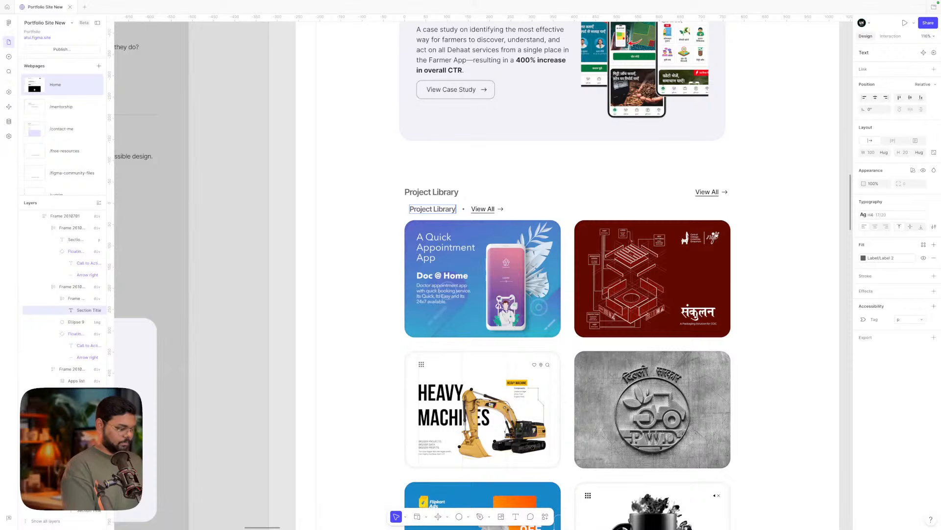
{"action": "key", "text": "Escape"}
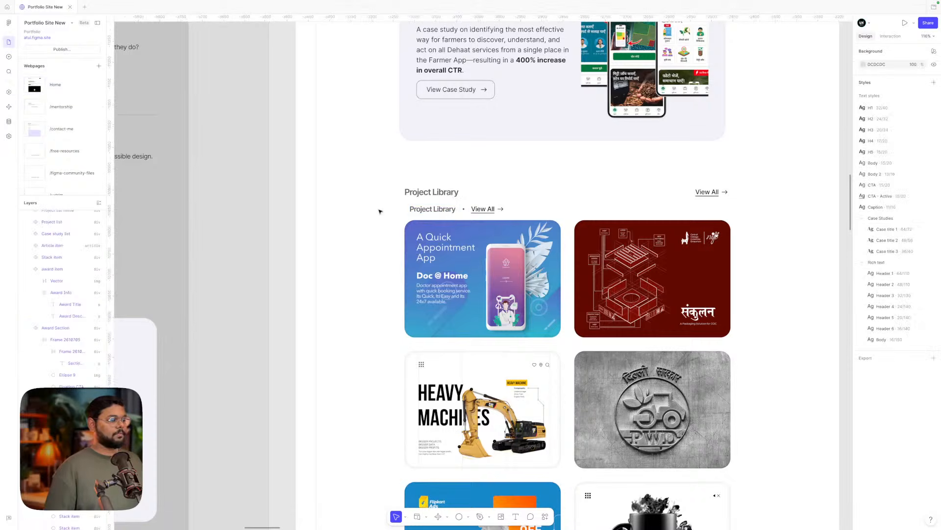
- Delete the old Project Library header row
{"action": "left_click", "coordinate": [440, 195]}
{"action": "key", "text": "Delete"}
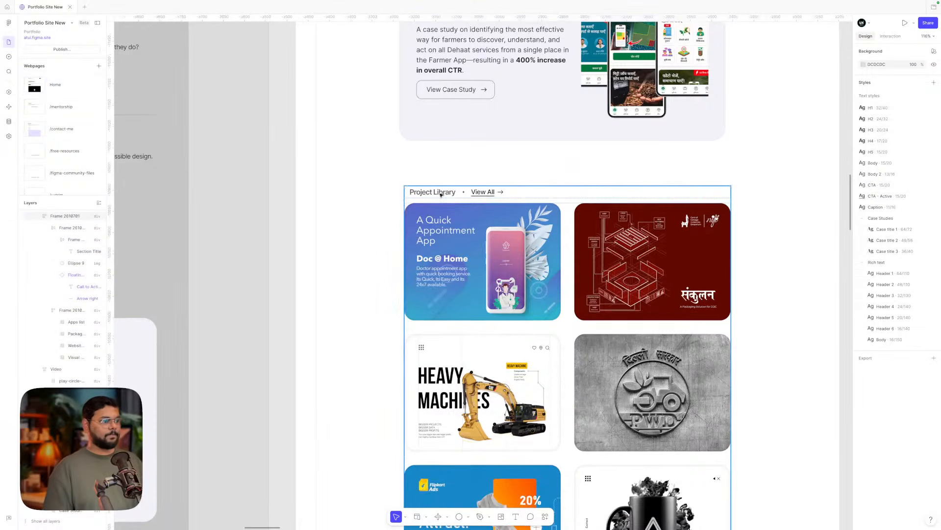
{"action": "key", "text": "shift+0"}
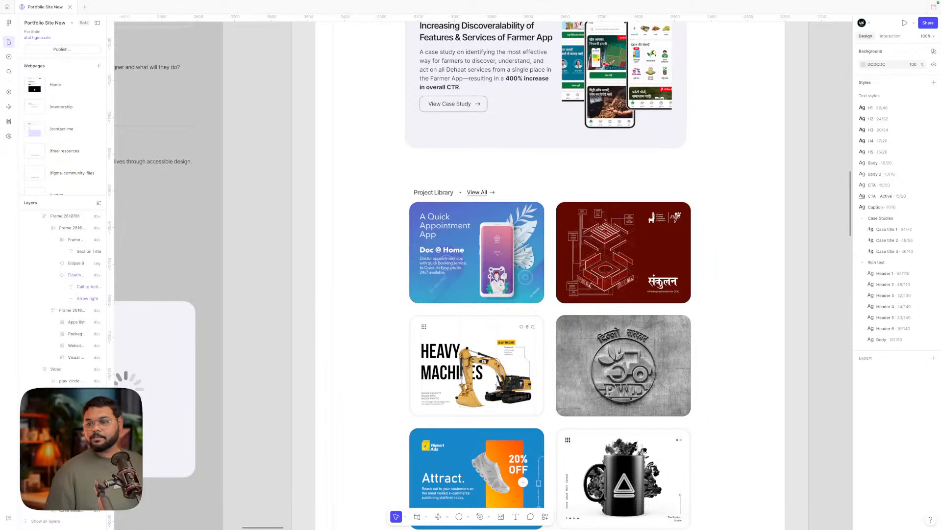
{"action": "left_click", "coordinate": [570, 220]}
{"action": "scroll", "coordinate": [569, 219], "scroll_direction": "up", "scroll_amount": 1}
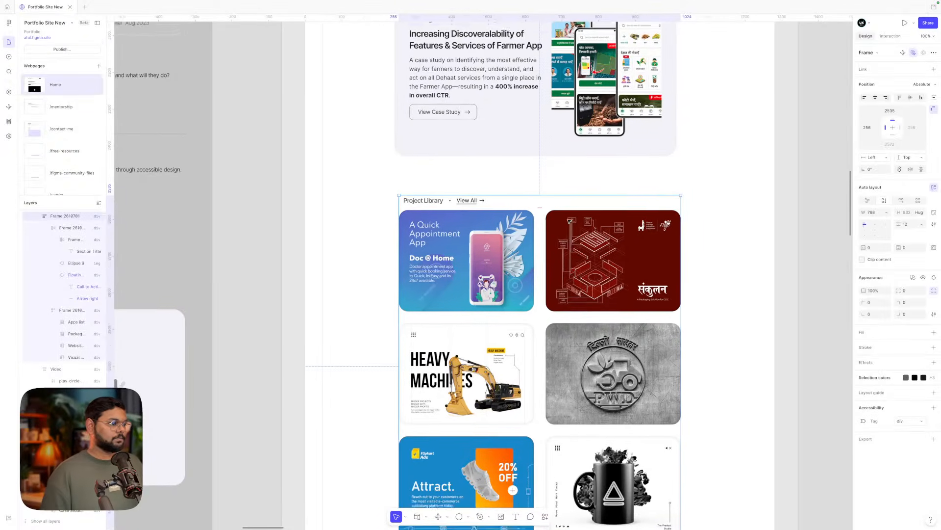
{"action": "scroll", "coordinate": [567, 220], "scroll_direction": "down", "scroll_amount": 5}
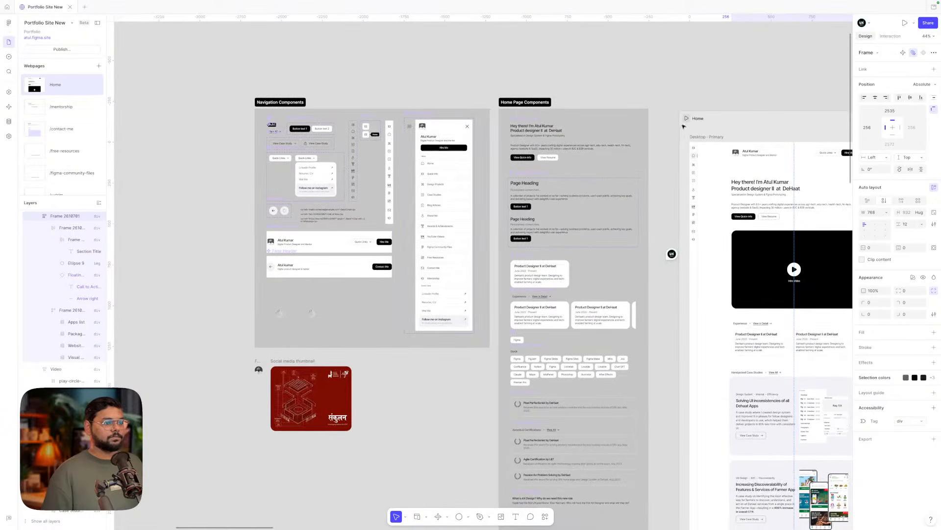
{"action": "left_click", "coordinate": [686, 119]}
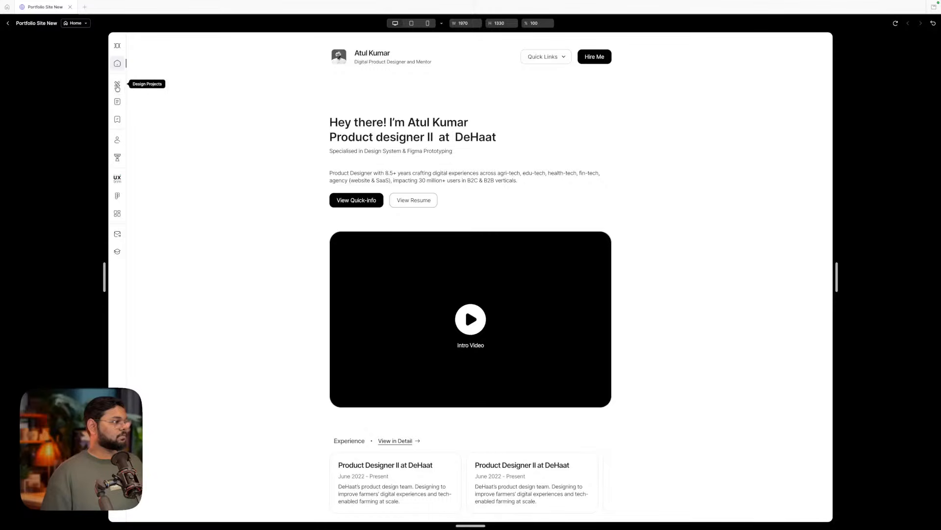
{"action": "left_click", "coordinate": [9, 25]}
{"action": "scroll", "coordinate": [490, 343], "scroll_direction": "down", "scroll_amount": 8}
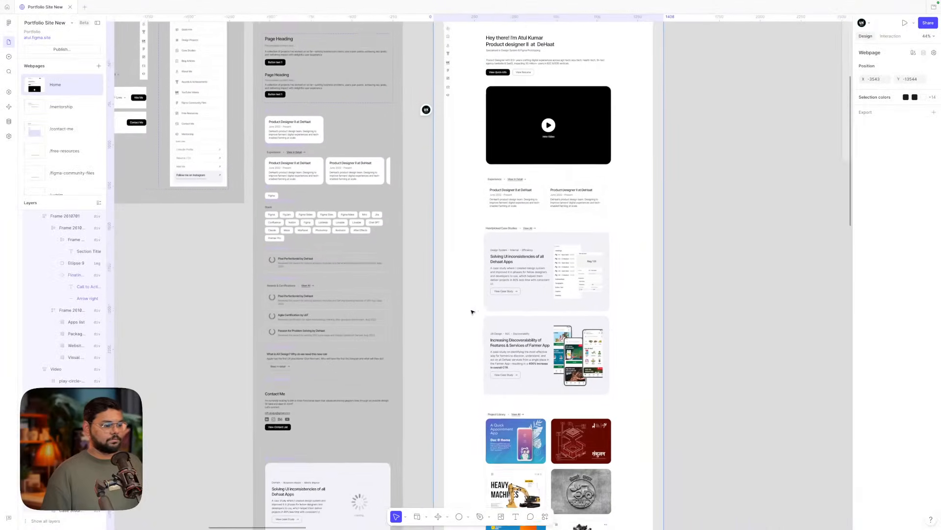
{"action": "scroll", "coordinate": [515, 386], "scroll_direction": "up", "scroll_amount": 10}
- Rename the Project Library heading to 'Design Projects' and zoom out over the section
{"action": "double_click", "coordinate": [444, 351]}
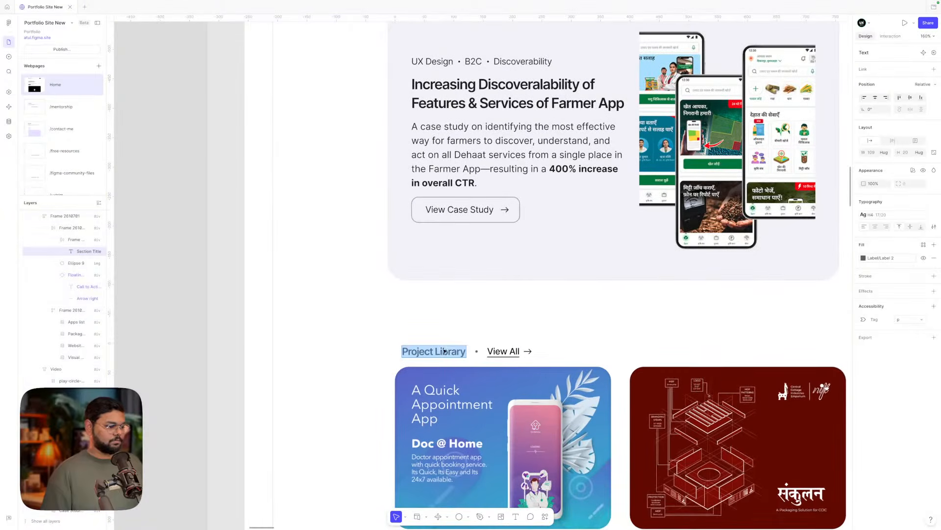
{"action": "key", "text": "BackSpace"}
{"action": "type", "text": "Design"}
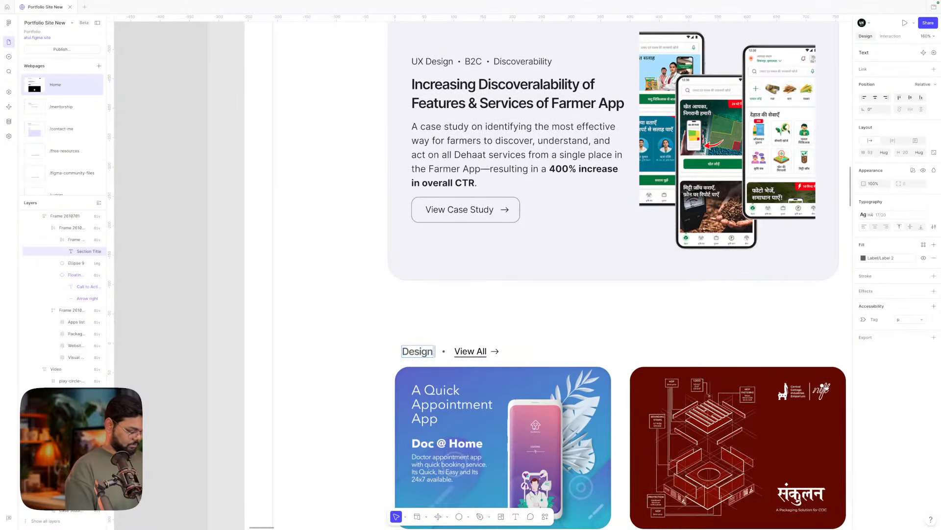
{"action": "type", "text": " Projects"}
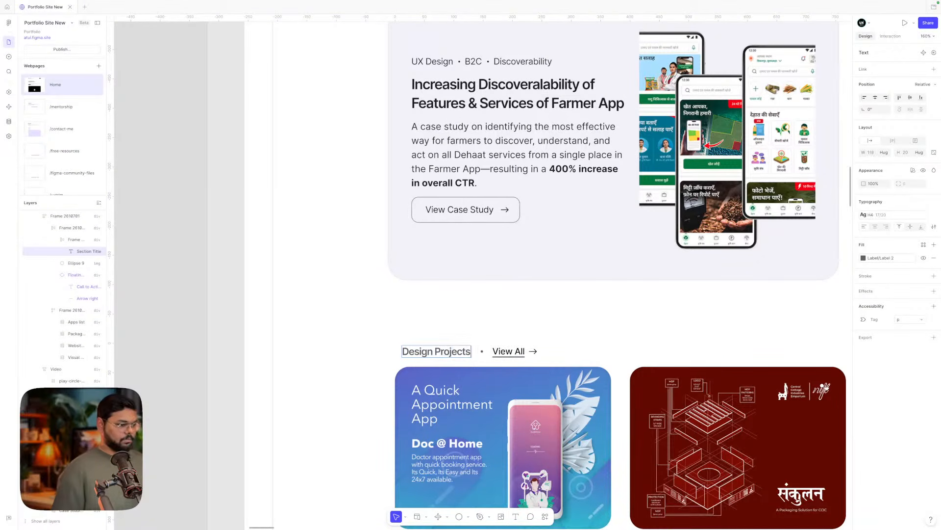
{"action": "scroll", "coordinate": [420, 328], "scroll_direction": "down", "scroll_amount": 3}
{"action": "left_click", "coordinate": [354, 320]}
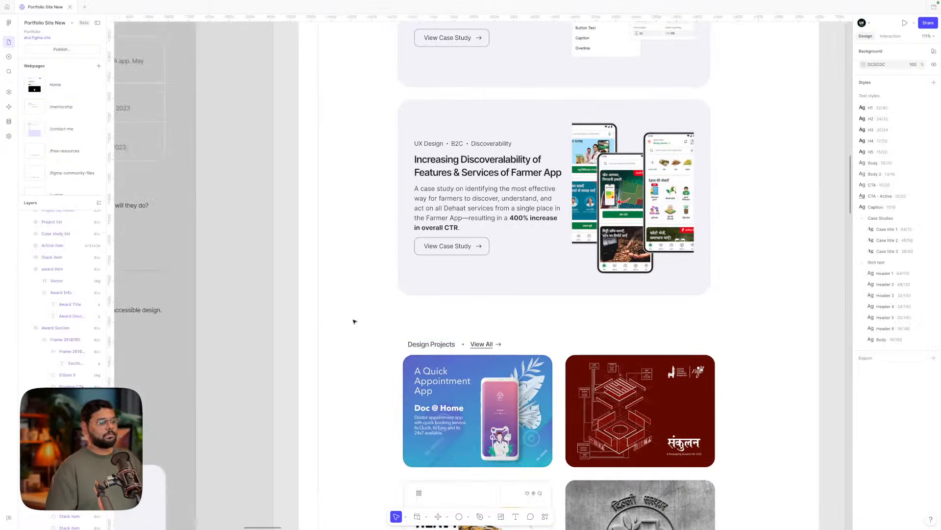
{"action": "scroll", "coordinate": [354, 322], "scroll_direction": "down", "scroll_amount": 3}
{"action": "scroll", "coordinate": [354, 321], "scroll_direction": "down", "scroll_amount": 1}
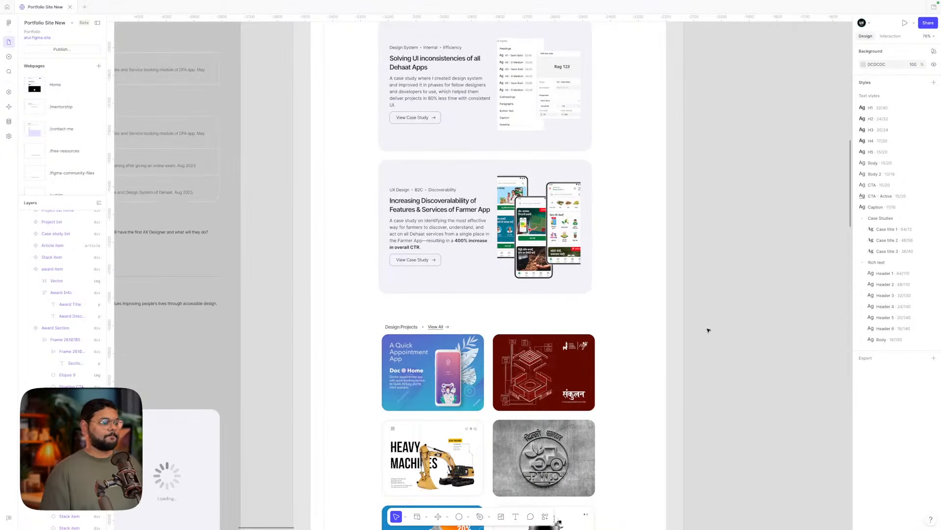
{"action": "scroll", "coordinate": [708, 330], "scroll_direction": "down", "scroll_amount": 2}
{"action": "scroll", "coordinate": [708, 330], "scroll_direction": "up", "scroll_amount": 1}
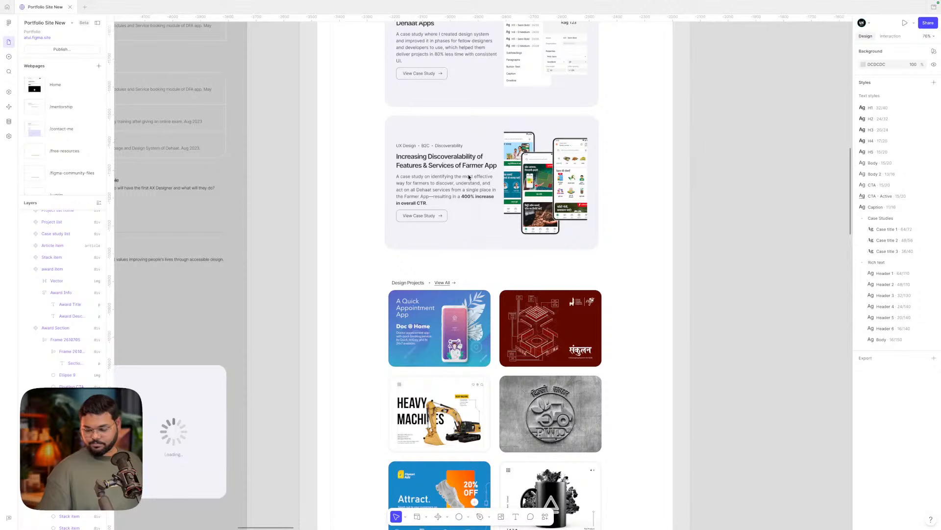
- Inspect the Experience and Awards & Certifications heading labels
{"action": "scroll", "coordinate": [380, 207], "scroll_direction": "down", "scroll_amount": 1}
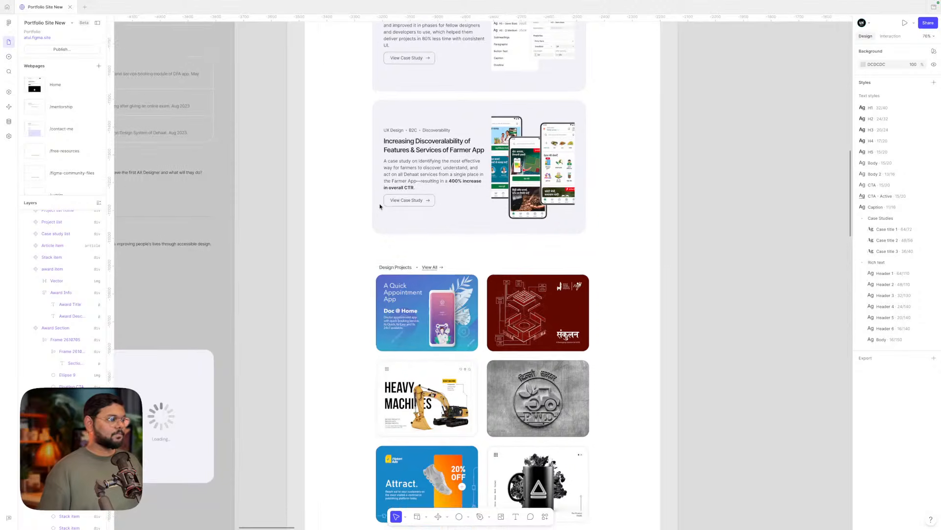
{"action": "scroll", "coordinate": [380, 206], "scroll_direction": "down", "scroll_amount": 3}
{"action": "scroll", "coordinate": [399, 200], "scroll_direction": "up", "scroll_amount": 6}
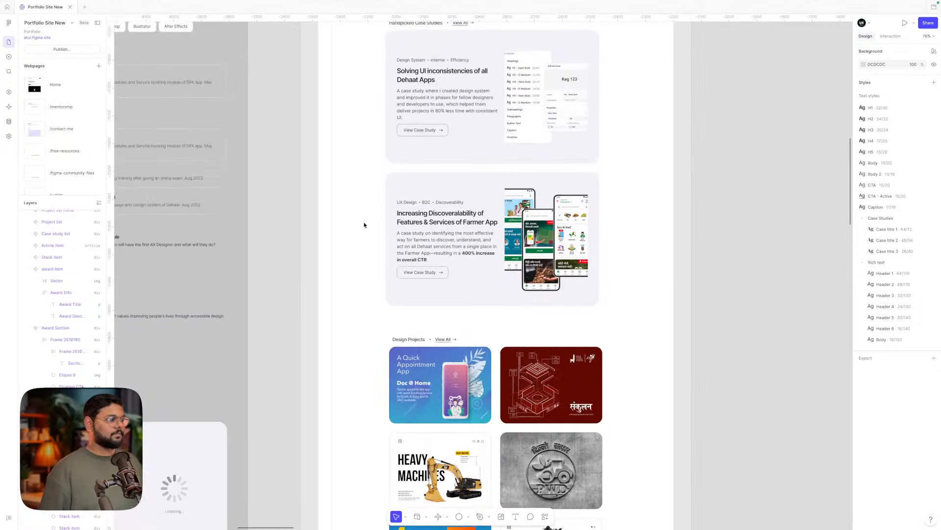
{"action": "scroll", "coordinate": [364, 224], "scroll_direction": "down", "scroll_amount": 3}
{"action": "scroll", "coordinate": [439, 177], "scroll_direction": "up", "scroll_amount": 4}
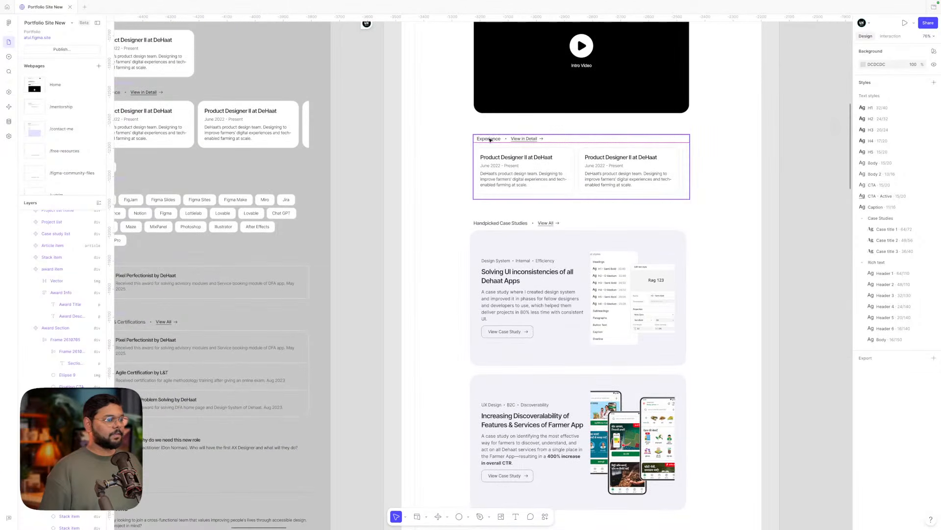
{"action": "scroll", "coordinate": [736, 178], "scroll_direction": "left", "scroll_amount": 5}
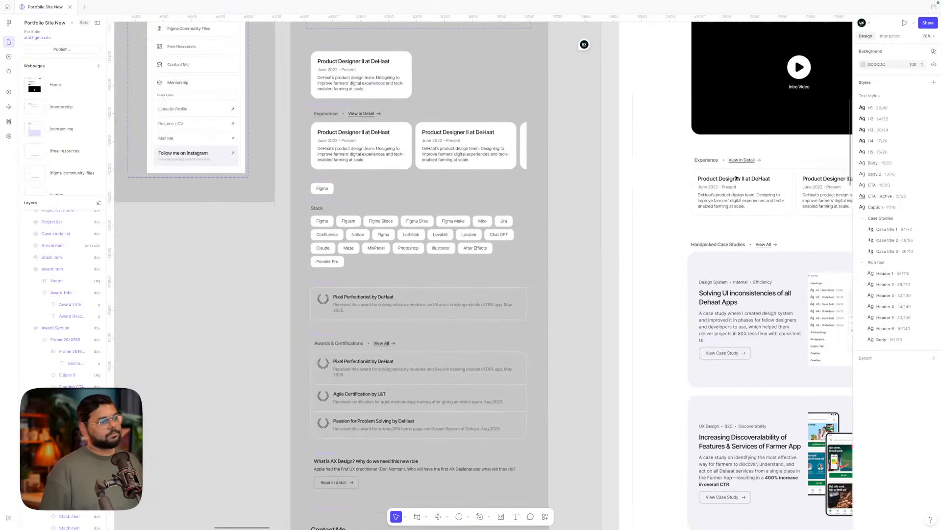
{"action": "double_click", "coordinate": [340, 115]}
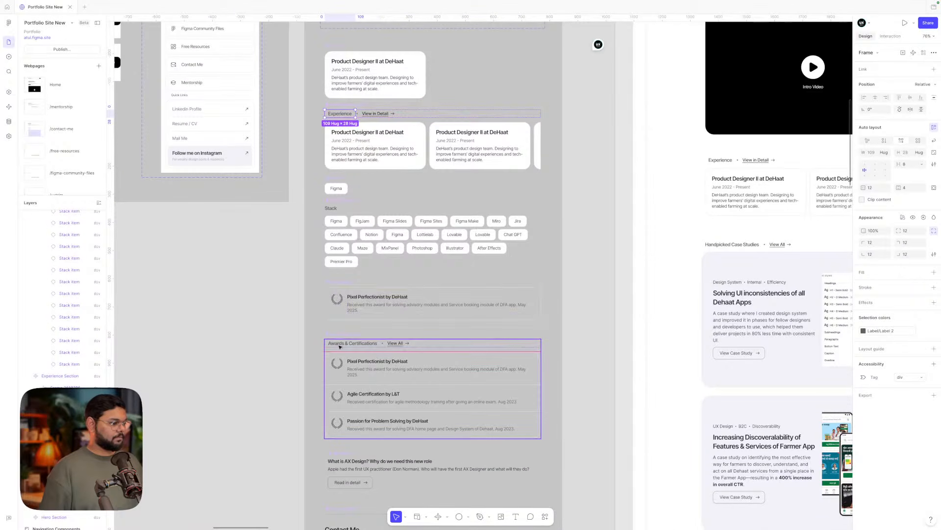
{"action": "double_click", "coordinate": [340, 344]}
{"action": "scroll", "coordinate": [342, 346], "scroll_direction": "down", "scroll_amount": 1}
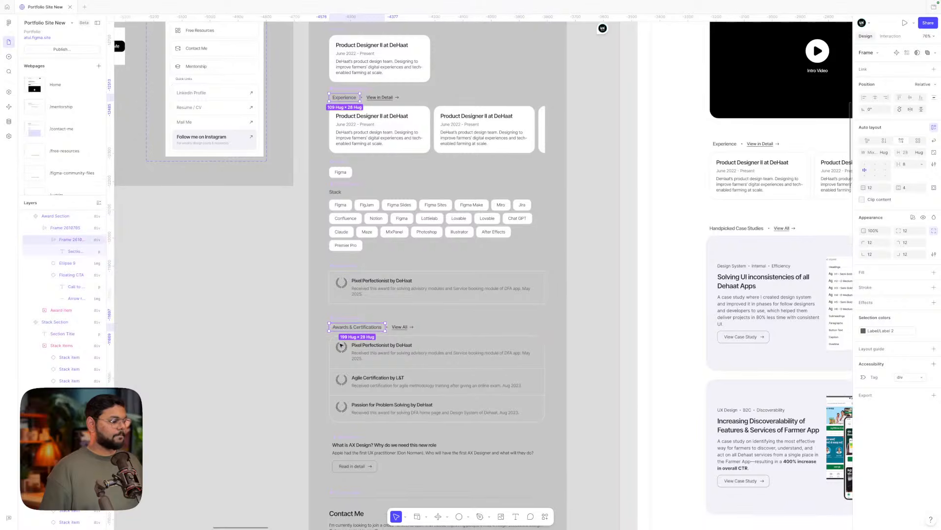
{"action": "scroll", "coordinate": [342, 346], "scroll_direction": "up", "scroll_amount": 1}
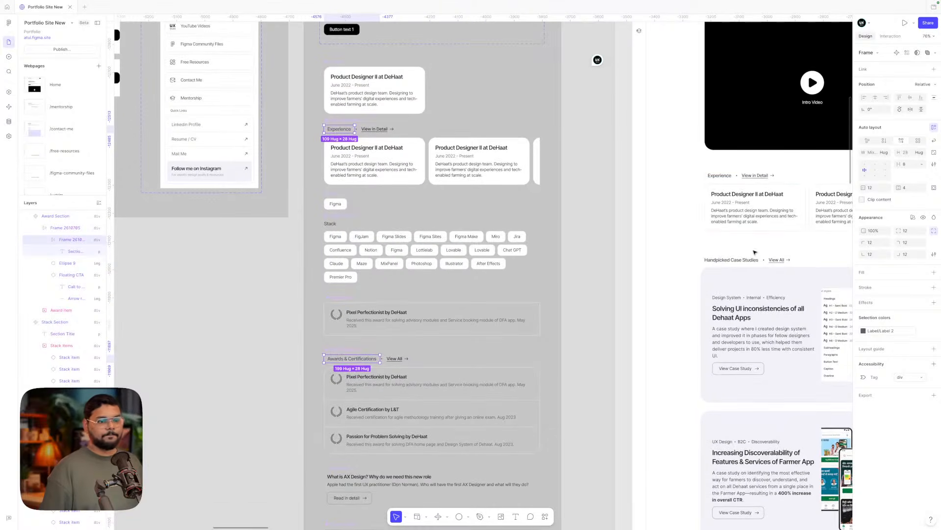
- Expand the heading label's padding into separate per-side values
{"action": "left_click", "coordinate": [934, 188]}
{"action": "left_click", "coordinate": [870, 188]}
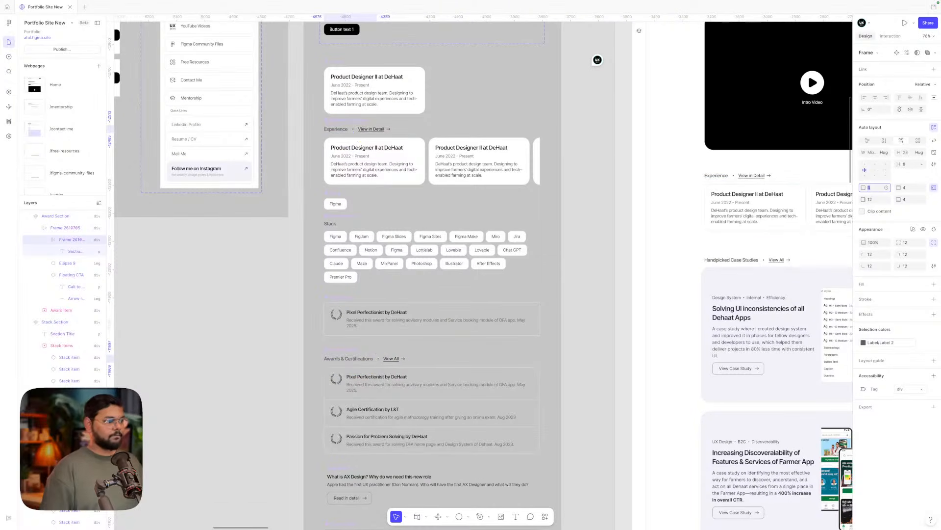
{"action": "scroll", "coordinate": [645, 204], "scroll_direction": "right", "scroll_amount": 3}
{"action": "scroll", "coordinate": [645, 204], "scroll_direction": "down", "scroll_amount": 1}
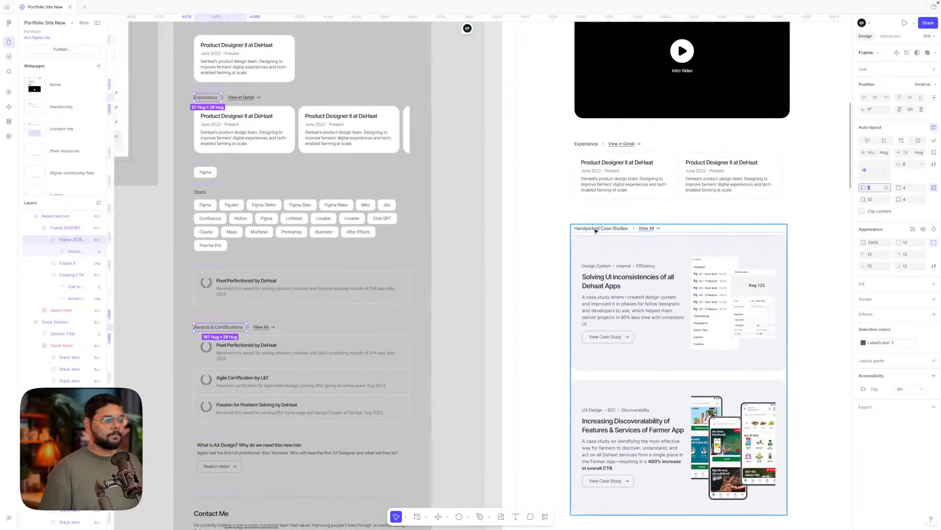
- Select the Handpicked Case Studies label, then the Design Projects heading label
{"action": "left_click", "coordinate": [596, 229]}
{"action": "scroll", "coordinate": [591, 370], "scroll_direction": "down", "scroll_amount": 5}
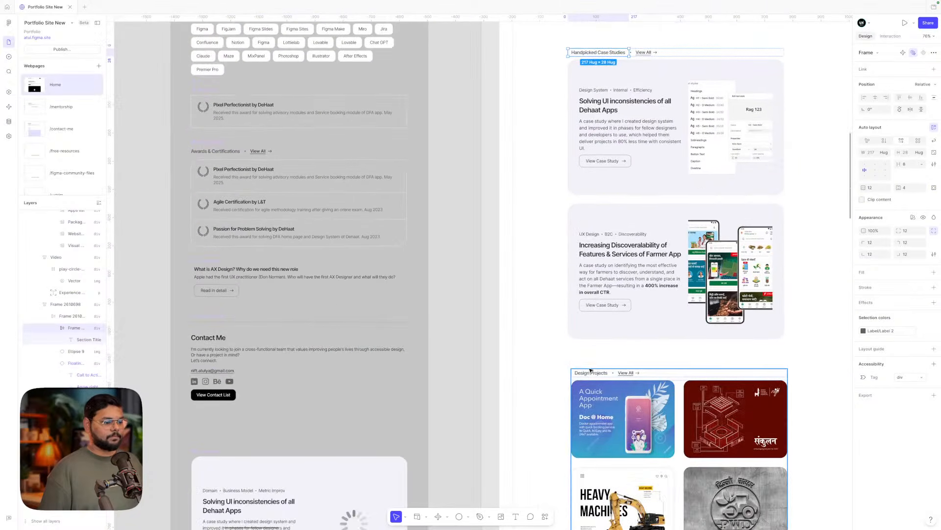
{"action": "left_click", "coordinate": [591, 374]}
{"action": "scroll", "coordinate": [592, 375], "scroll_direction": "down", "scroll_amount": 6}
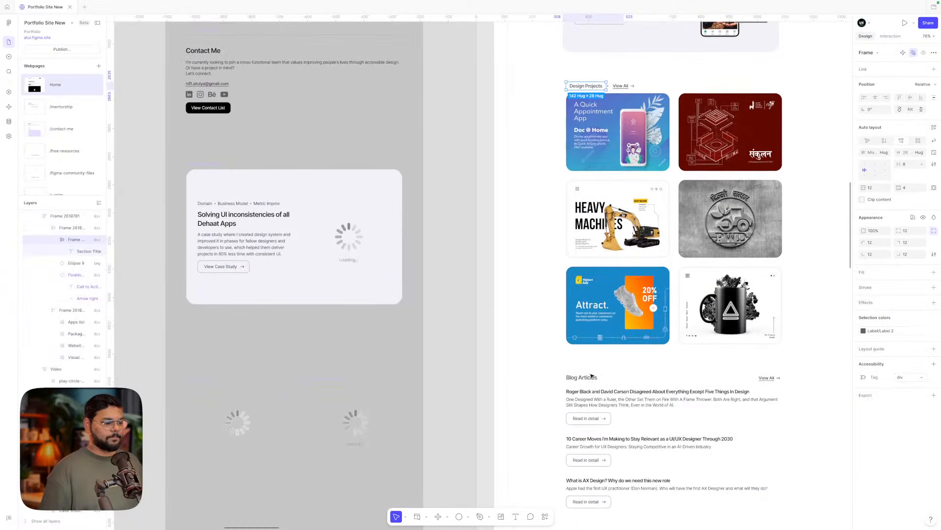
{"action": "scroll", "coordinate": [592, 375], "scroll_direction": "right", "scroll_amount": 2}
{"action": "scroll", "coordinate": [591, 375], "scroll_direction": "up", "scroll_amount": 1}
{"action": "scroll", "coordinate": [591, 375], "scroll_direction": "up", "scroll_amount": 3}
{"action": "scroll", "coordinate": [592, 375], "scroll_direction": "right", "scroll_amount": 1}
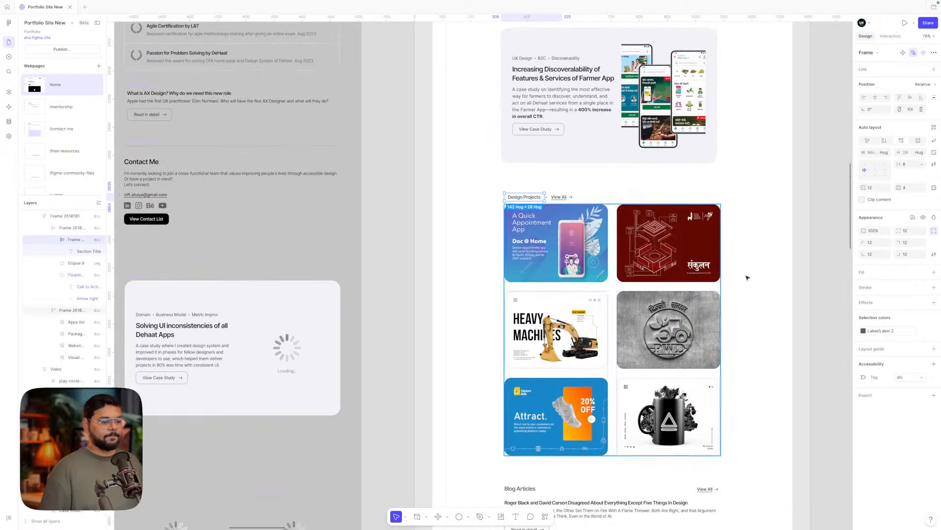
- Set the Design Projects label's left padding to 0 and check the alignment
{"action": "left_click", "coordinate": [888, 187]}
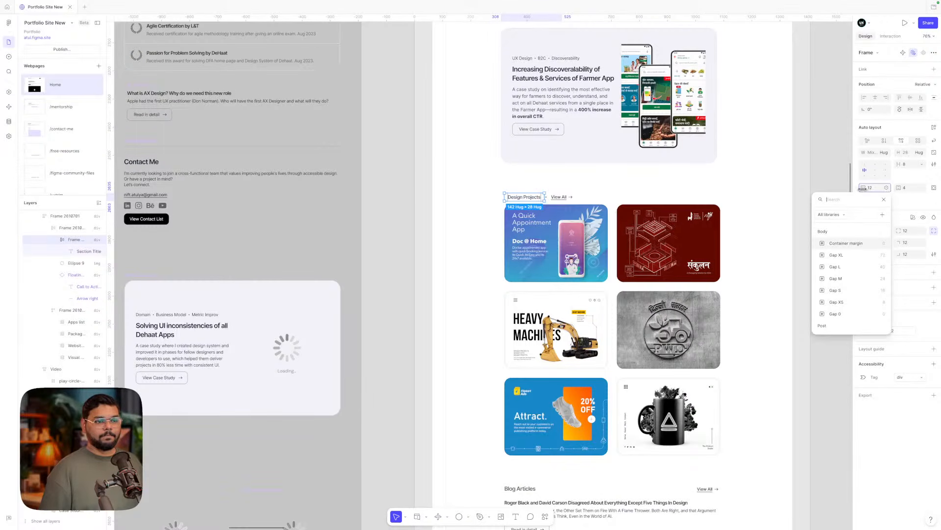
{"action": "left_click", "coordinate": [883, 199]}
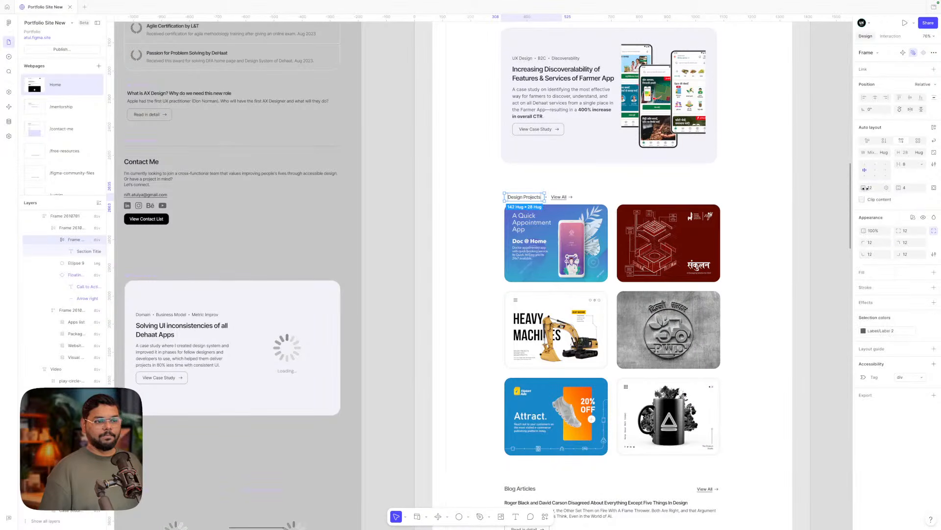
{"action": "left_click", "coordinate": [934, 189]}
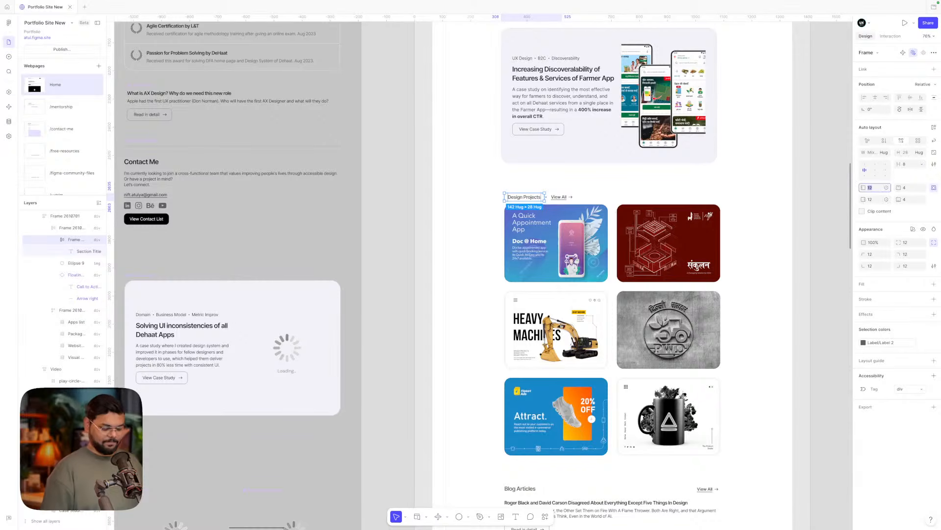
{"action": "type", "text": "0"}
{"action": "scroll", "coordinate": [760, 214], "scroll_direction": "up", "scroll_amount": 2}
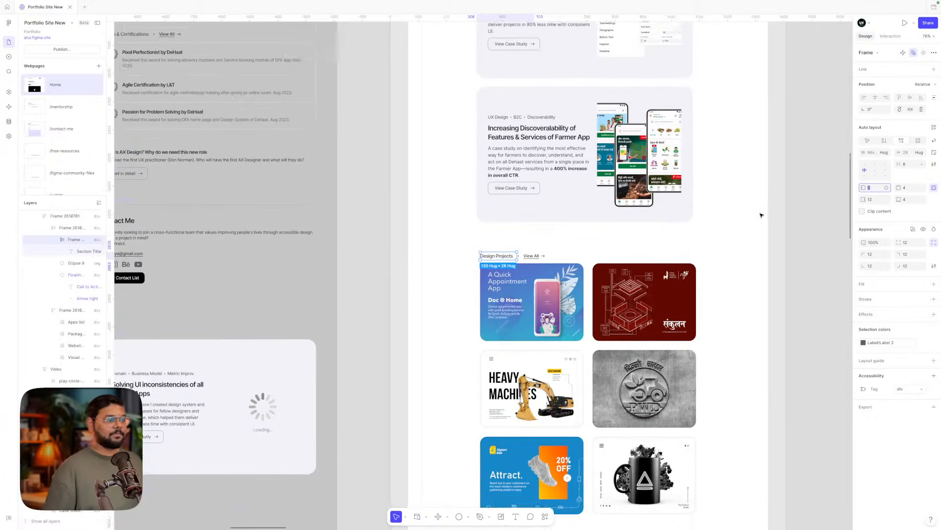
{"action": "left_click", "coordinate": [761, 215]}
{"action": "scroll", "coordinate": [760, 214], "scroll_direction": "up", "scroll_amount": 2}
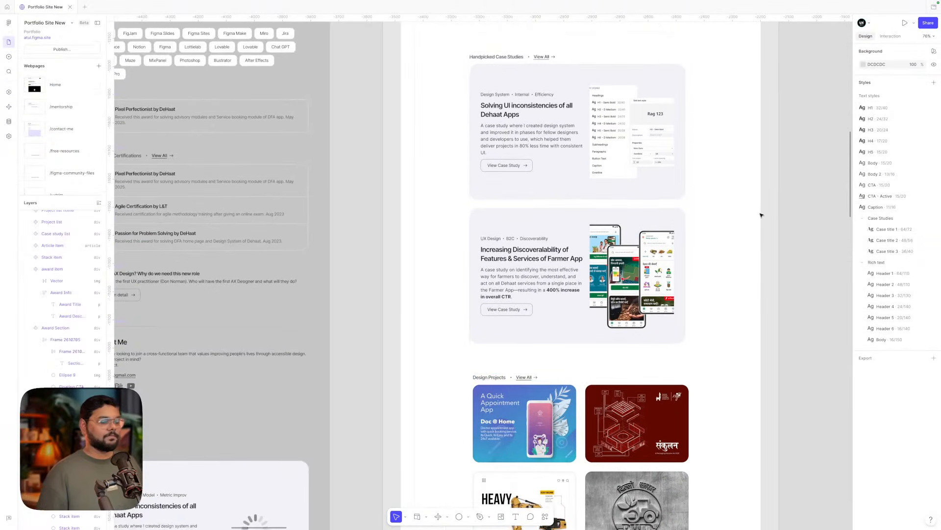
- Set the gap between the Handpicked Case Studies cards to 24, after first trying 16
{"action": "scroll", "coordinate": [761, 215], "scroll_direction": "down", "scroll_amount": 2}
{"action": "scroll", "coordinate": [761, 214], "scroll_direction": "down", "scroll_amount": 1}
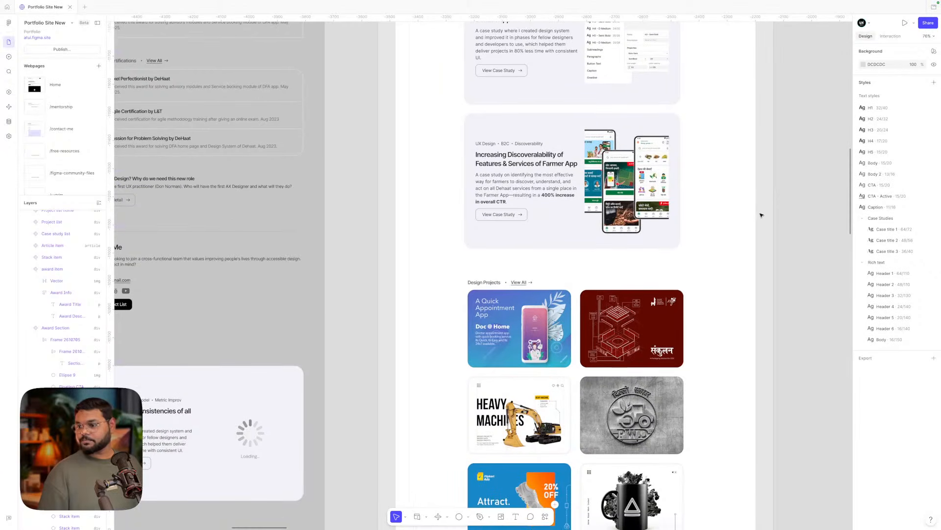
{"action": "scroll", "coordinate": [761, 215], "scroll_direction": "down", "scroll_amount": 2}
{"action": "scroll", "coordinate": [761, 215], "scroll_direction": "up", "scroll_amount": 5}
{"action": "scroll", "coordinate": [761, 215], "scroll_direction": "down", "scroll_amount": 2}
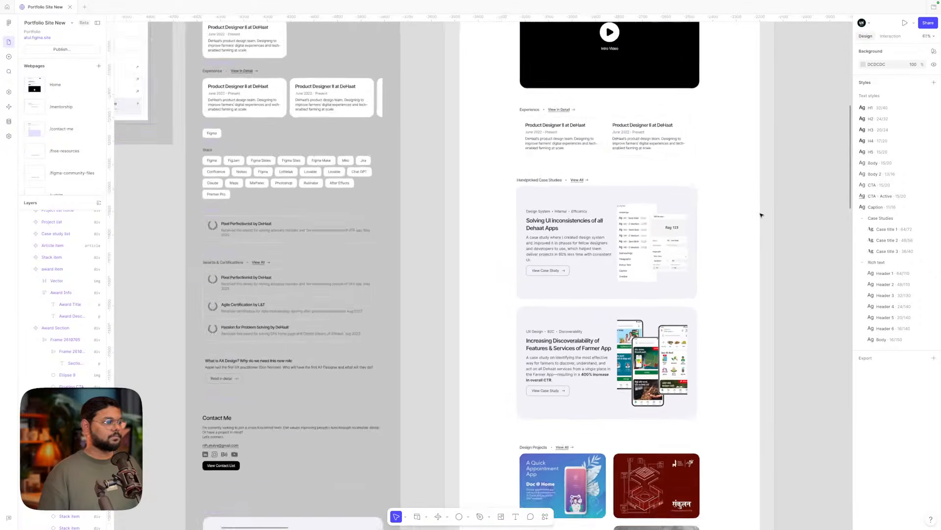
{"action": "scroll", "coordinate": [761, 215], "scroll_direction": "down", "scroll_amount": 5}
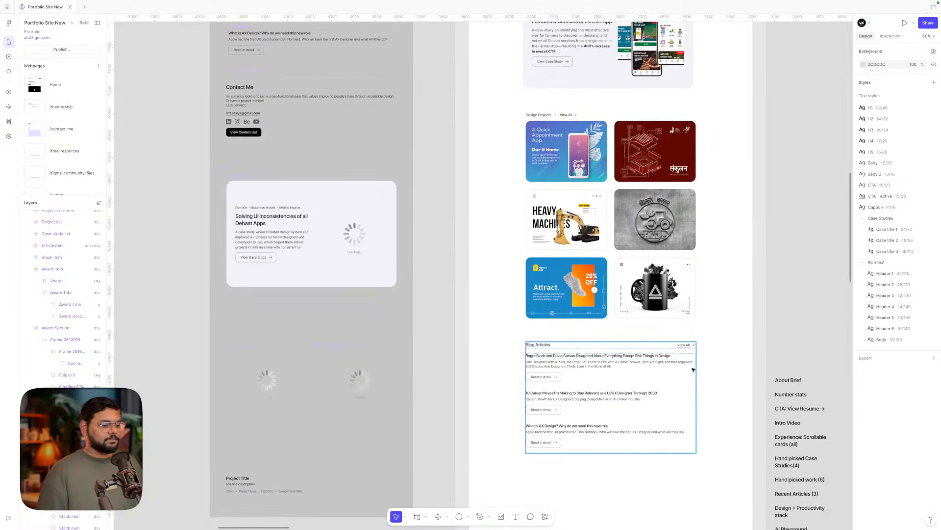
{"action": "scroll", "coordinate": [668, 370], "scroll_direction": "up", "scroll_amount": 1}
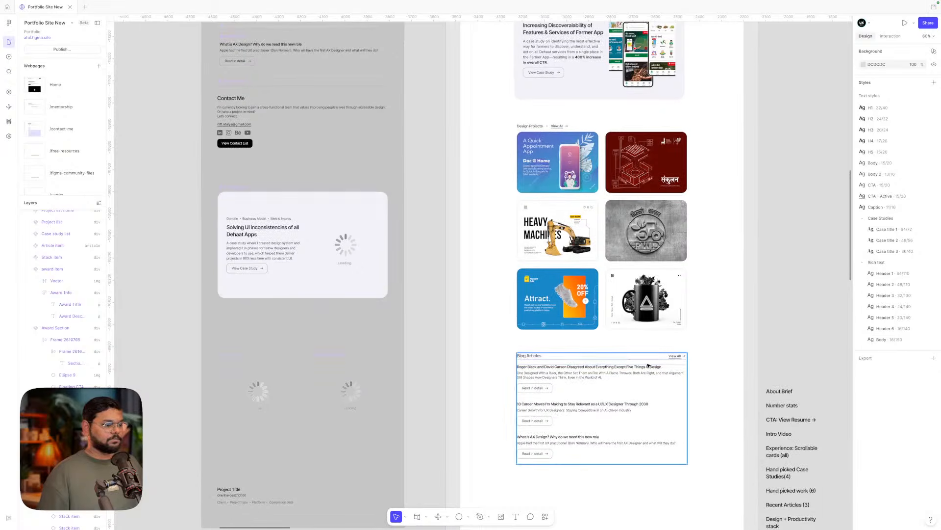
{"action": "scroll", "coordinate": [697, 323], "scroll_direction": "up", "scroll_amount": 3}
{"action": "scroll", "coordinate": [696, 324], "scroll_direction": "up", "scroll_amount": 2}
{"action": "scroll", "coordinate": [696, 323], "scroll_direction": "right", "scroll_amount": 1}
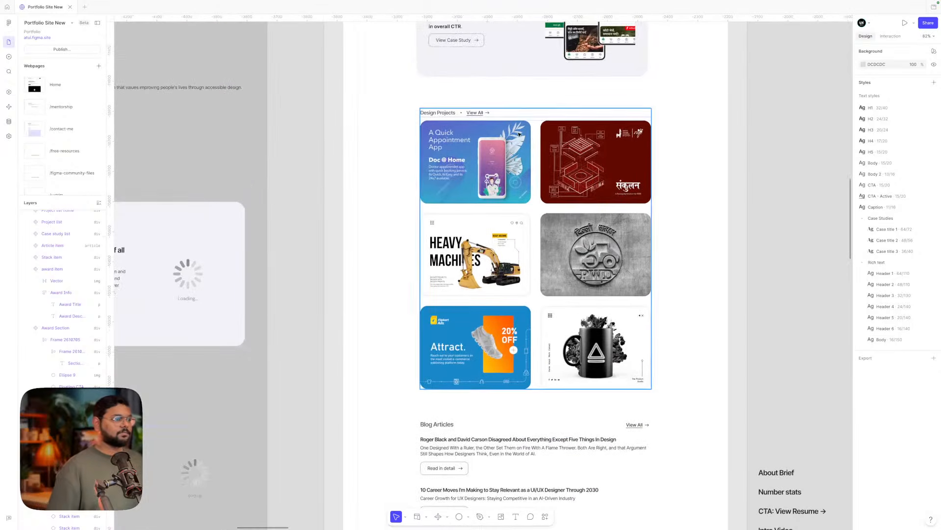
{"action": "scroll", "coordinate": [446, 115], "scroll_direction": "up", "scroll_amount": 4}
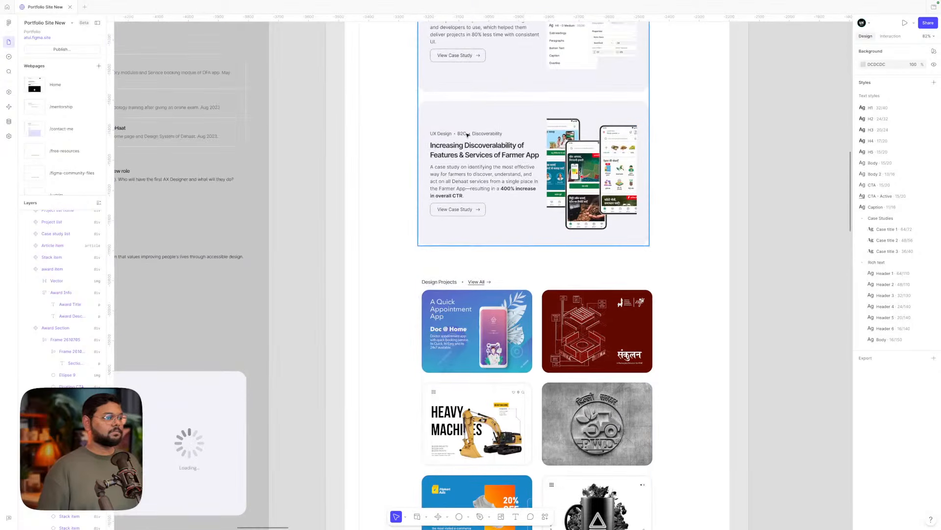
{"action": "left_click", "coordinate": [467, 136]}
{"action": "scroll", "coordinate": [467, 136], "scroll_direction": "up", "scroll_amount": 3}
{"action": "double_click", "coordinate": [467, 135]}
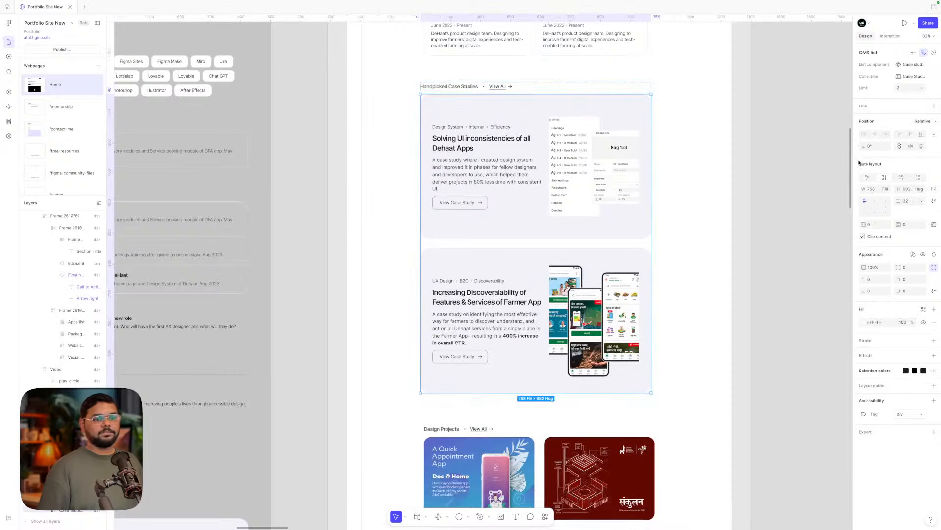
{"action": "scroll", "coordinate": [710, 209], "scroll_direction": "up", "scroll_amount": 1}
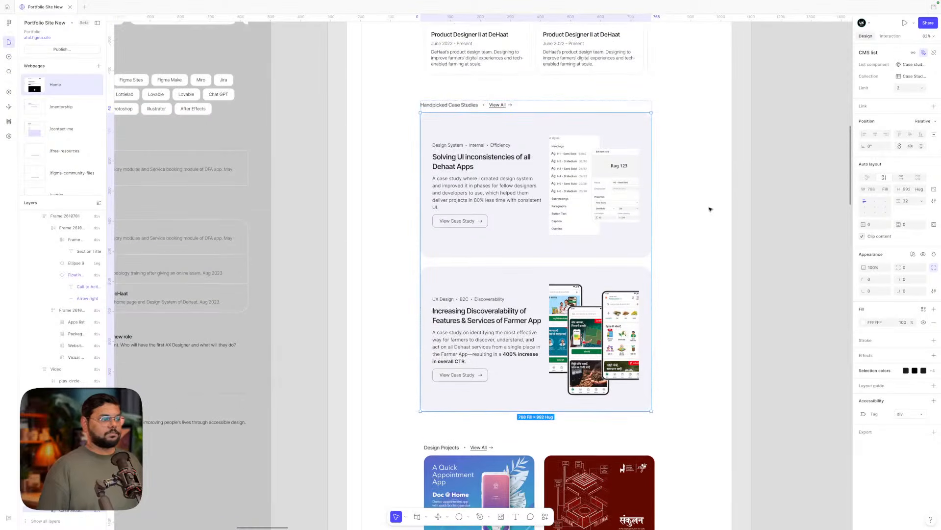
{"action": "scroll", "coordinate": [710, 209], "scroll_direction": "up", "scroll_amount": 2}
{"action": "left_click", "coordinate": [500, 134]}
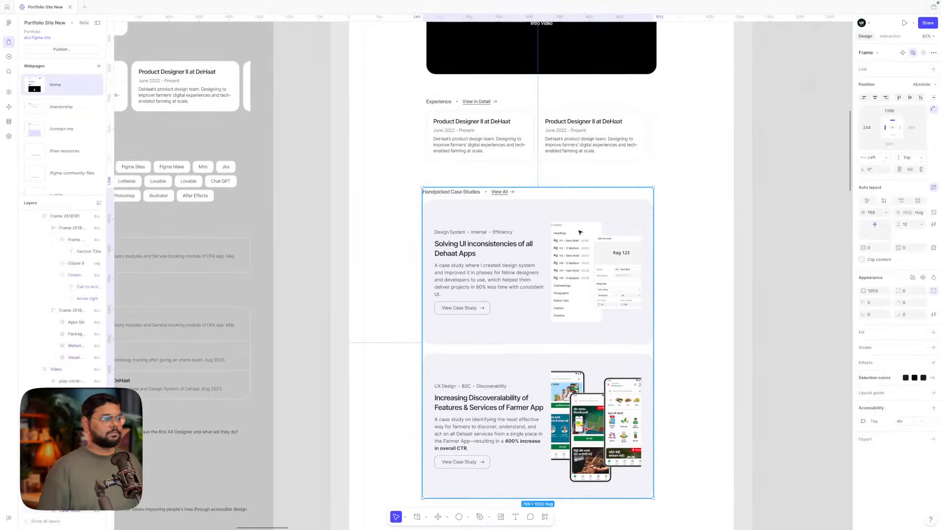
{"action": "left_click", "coordinate": [528, 239]}
{"action": "scroll", "coordinate": [528, 239], "scroll_direction": "down", "scroll_amount": 3}
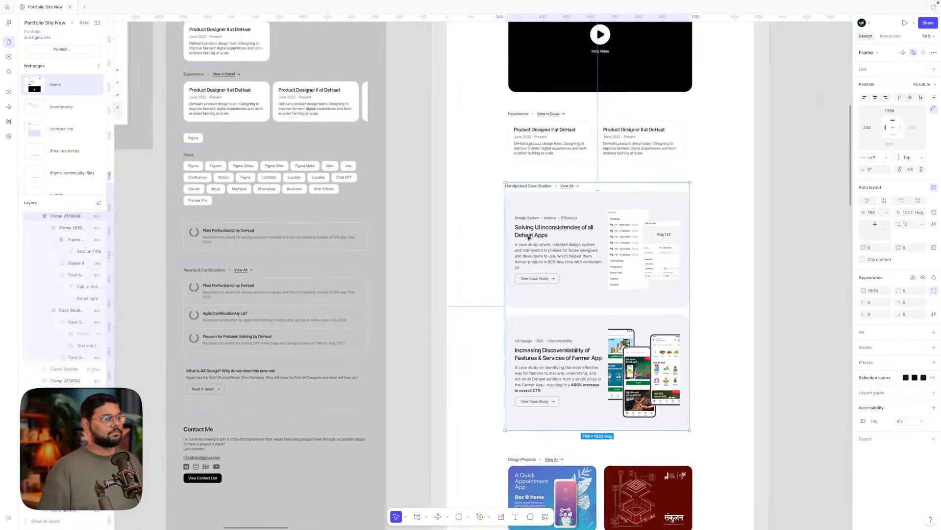
{"action": "scroll", "coordinate": [529, 238], "scroll_direction": "up", "scroll_amount": 3}
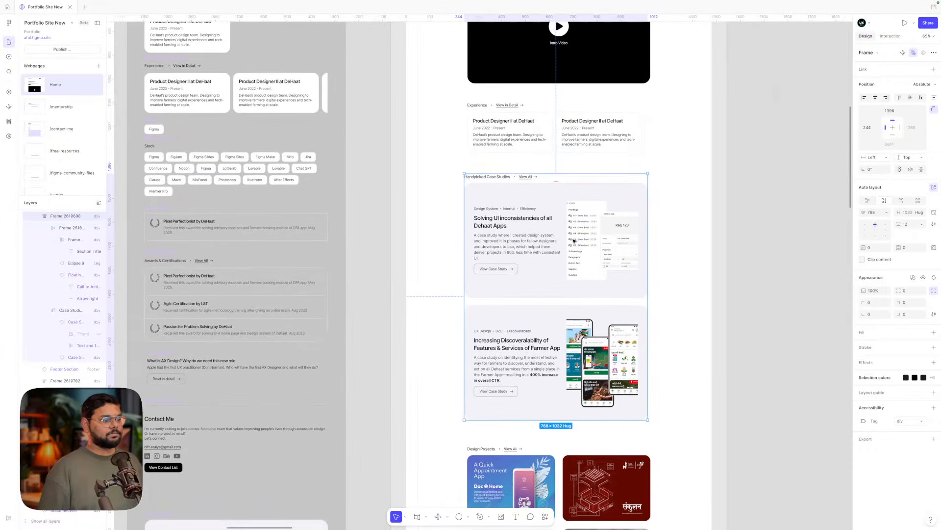
{"action": "scroll", "coordinate": [574, 241], "scroll_direction": "up", "scroll_amount": 3}
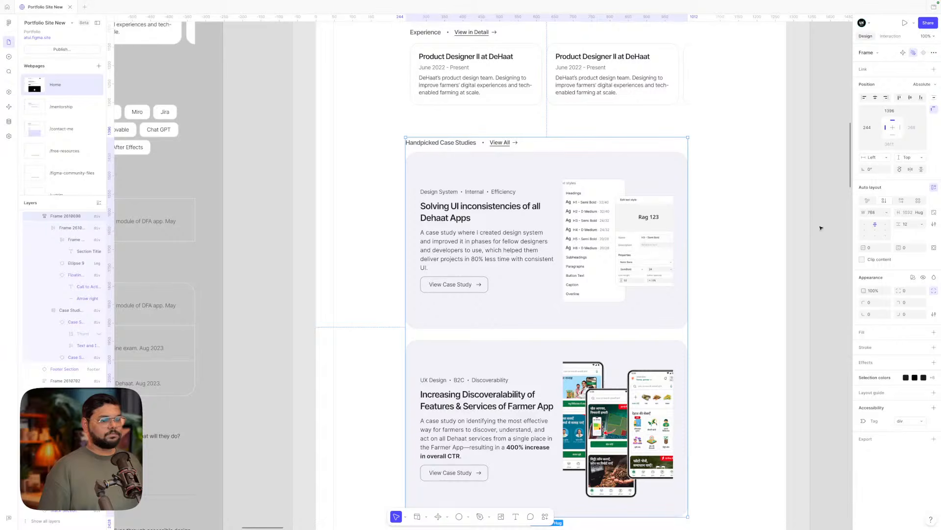
{"action": "left_click", "coordinate": [544, 236]}
{"action": "left_click", "coordinate": [911, 205]}
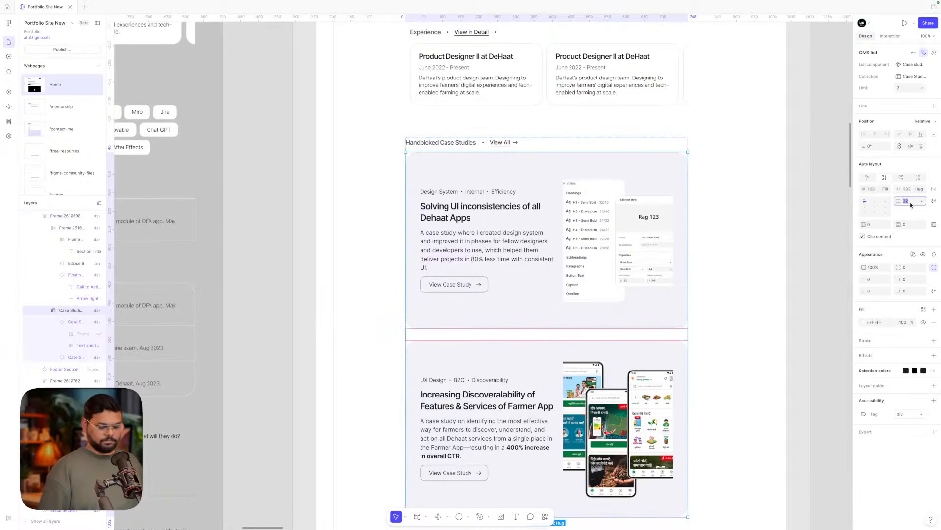
{"action": "type", "text": "16"}
{"action": "key", "text": "Return"}
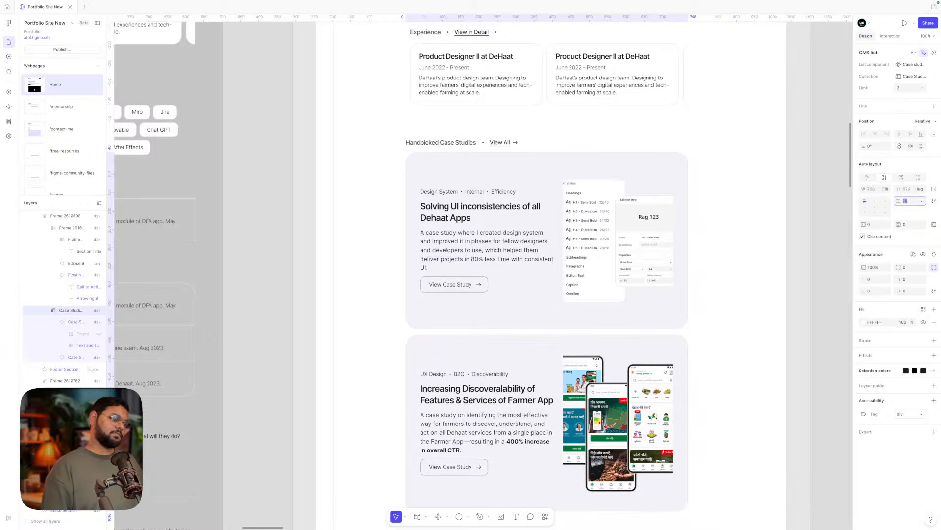
{"action": "type", "text": "24"}
{"action": "key", "text": "Return"}
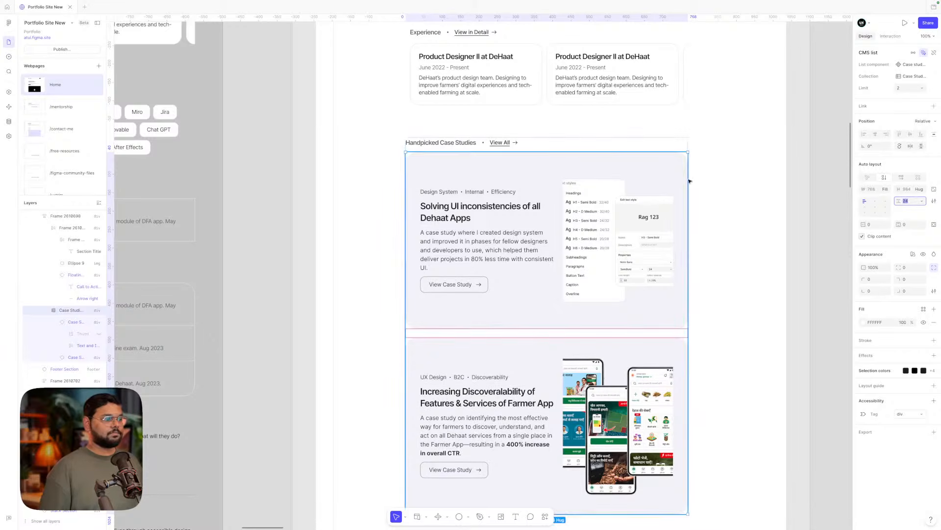
- Set the Design Projects image grid gap to 24
{"action": "left_click", "coordinate": [735, 178]}
{"action": "scroll", "coordinate": [735, 178], "scroll_direction": "down", "scroll_amount": 5}
{"action": "left_click", "coordinate": [648, 202]}
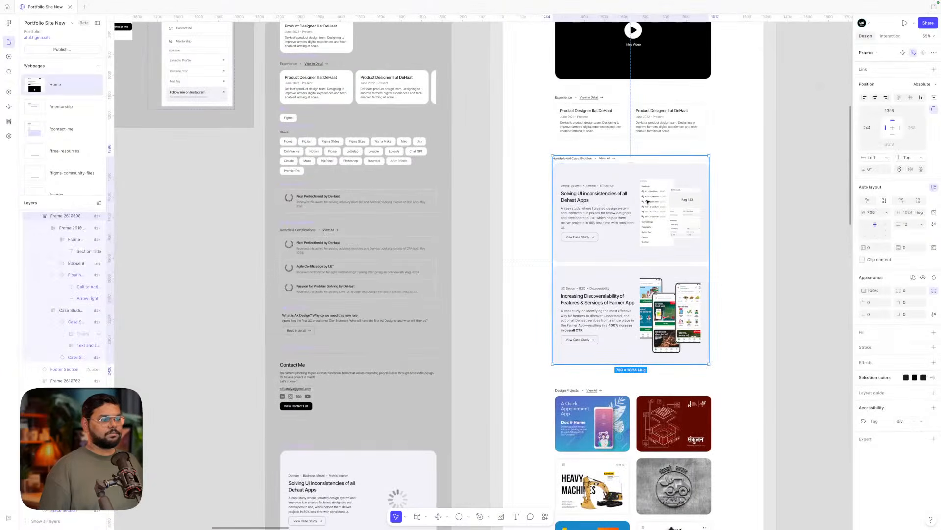
{"action": "scroll", "coordinate": [648, 201], "scroll_direction": "down", "scroll_amount": 4}
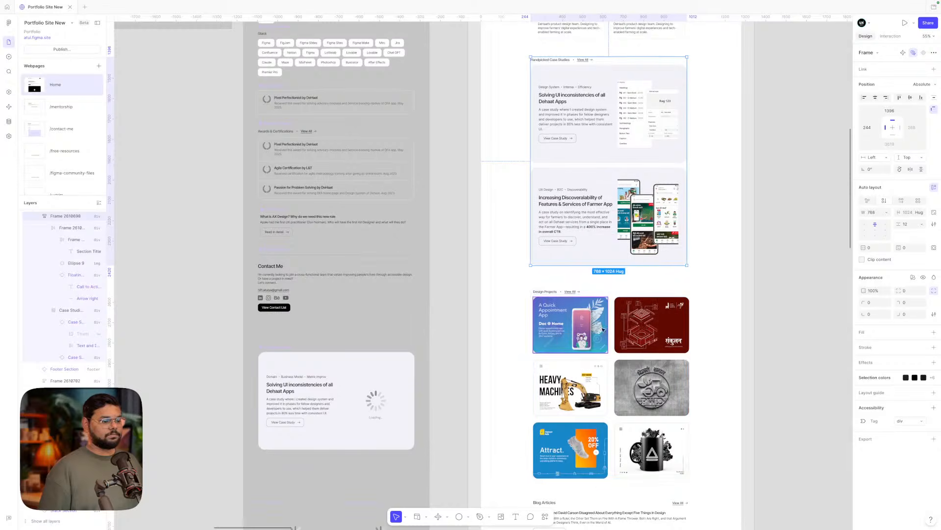
{"action": "left_click", "coordinate": [603, 340]}
{"action": "left_click", "coordinate": [592, 334]}
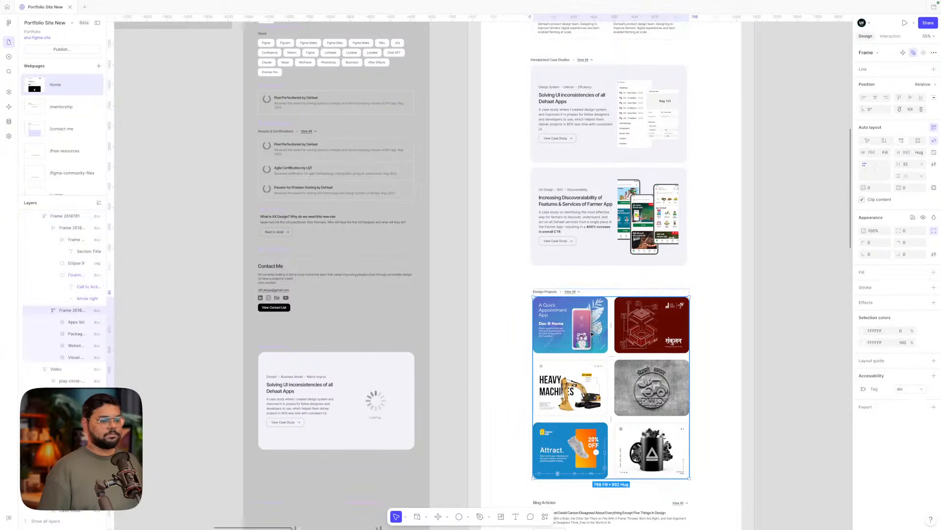
{"action": "left_click", "coordinate": [906, 163]}
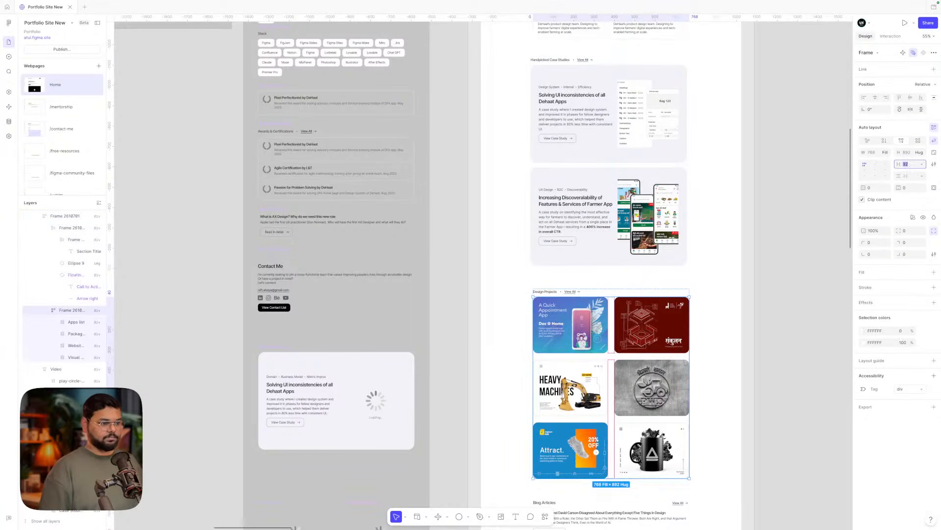
{"action": "type", "text": "24"}
{"action": "key", "text": "Return"}
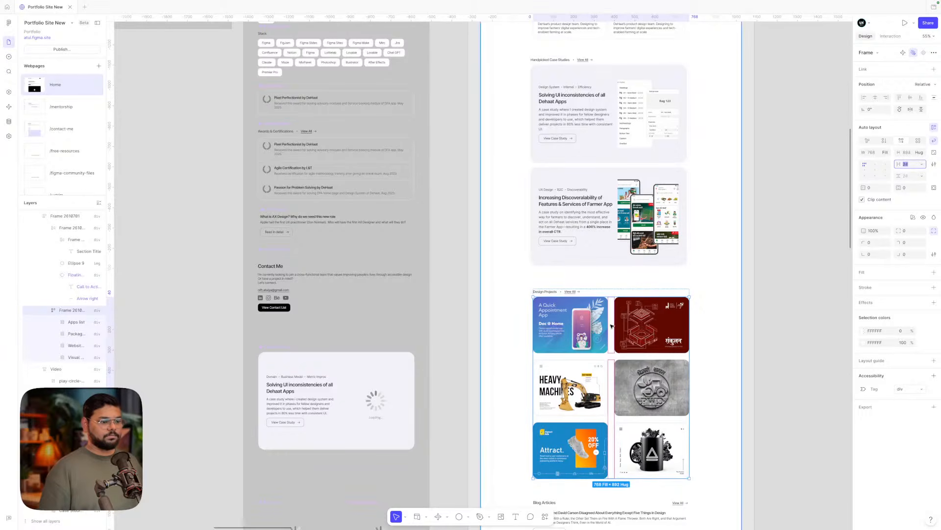
- Restore the case-study card gap to 32
{"action": "scroll", "coordinate": [588, 294], "scroll_direction": "up", "scroll_amount": 2}
{"action": "left_click", "coordinate": [608, 247]}
{"action": "left_click", "coordinate": [608, 248]}
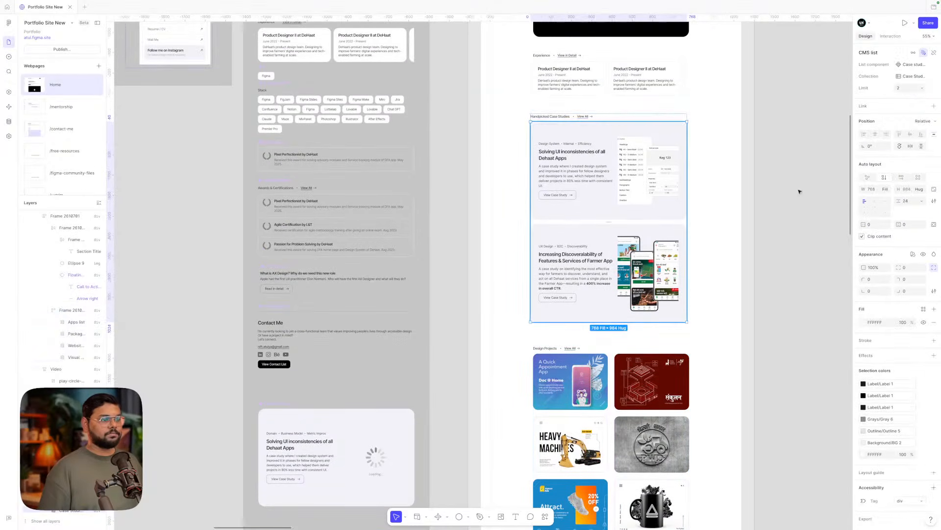
{"action": "left_click", "coordinate": [910, 200]}
{"action": "type", "text": "32"}
{"action": "key", "text": "Return"}
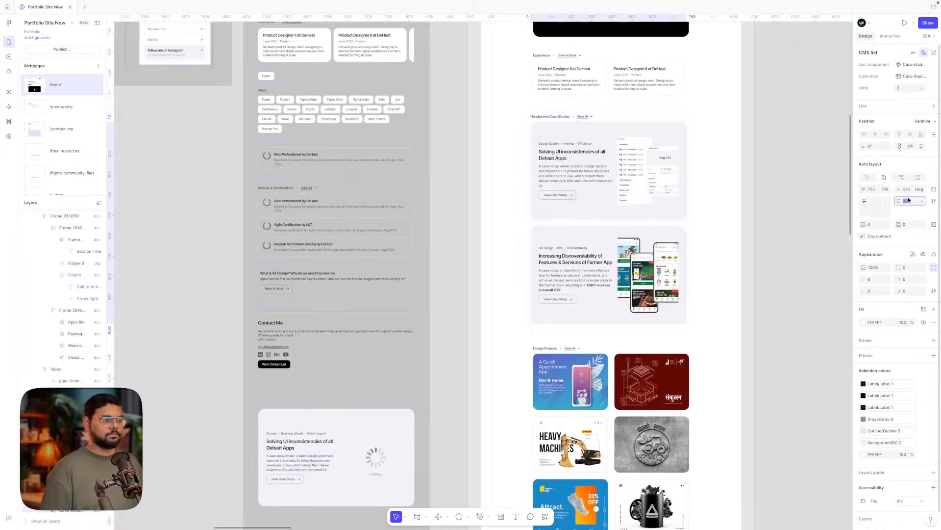
- Set the Handpicked Case Studies heading-to-cards spacing to 20, after briefly trying 28
{"action": "left_click", "coordinate": [714, 198]}
{"action": "left_click", "coordinate": [675, 197]}
{"action": "left_click", "coordinate": [907, 224]}
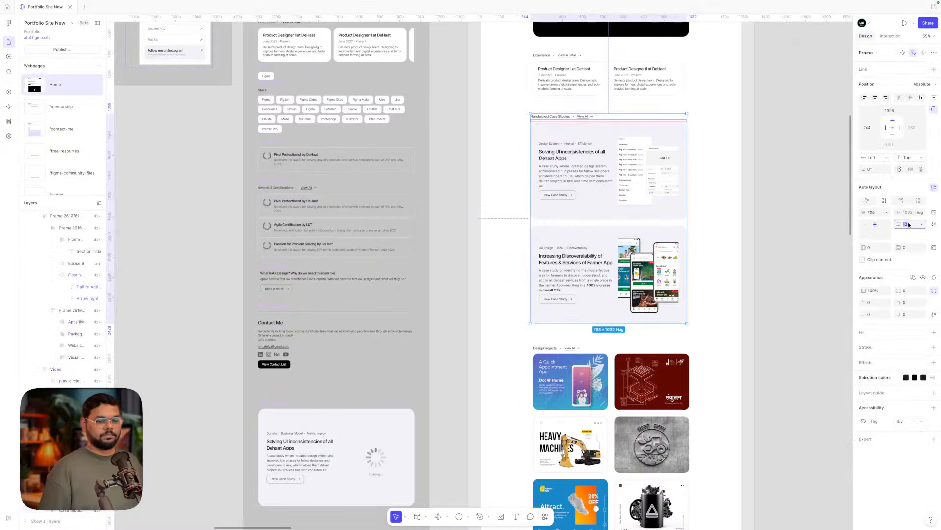
{"action": "type", "text": "20"}
{"action": "key", "text": "Return"}
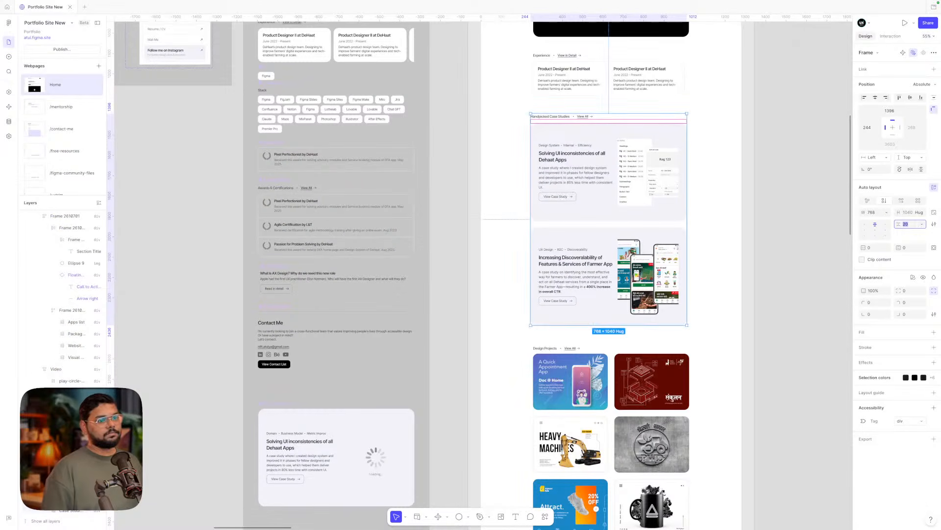
{"action": "type", "text": "28"}
{"action": "key", "text": "Return"}
{"action": "type", "text": "20"}
{"action": "key", "text": "Return"}
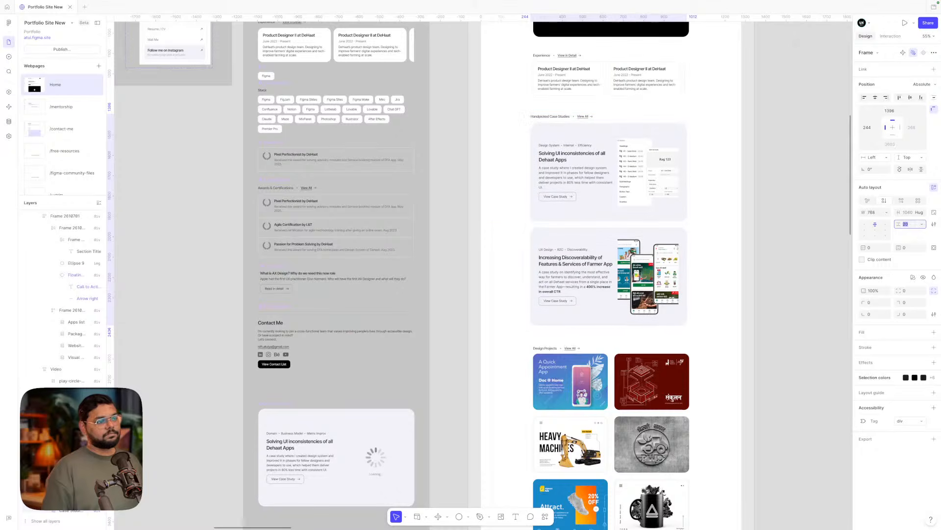
- Check the Design Projects section spacing, then clear the selection
{"action": "left_click", "coordinate": [652, 382]}
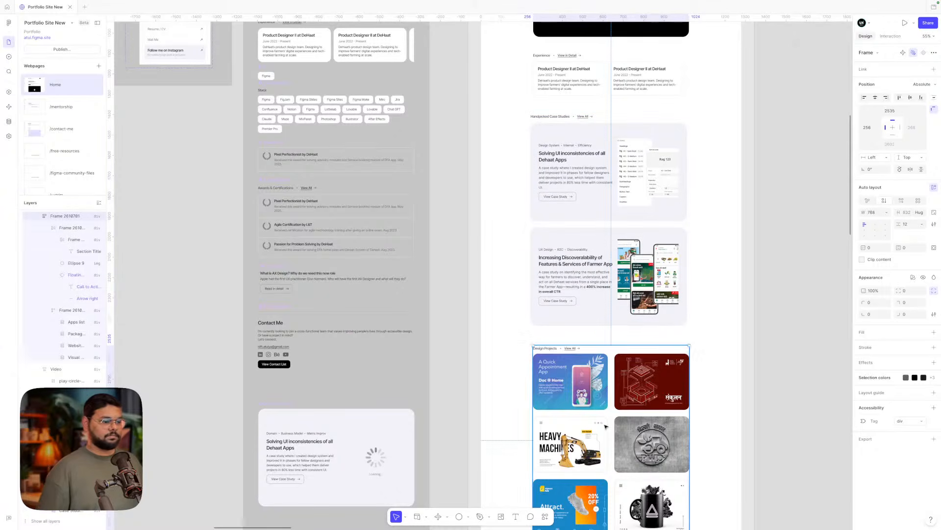
{"action": "left_click", "coordinate": [906, 225]}
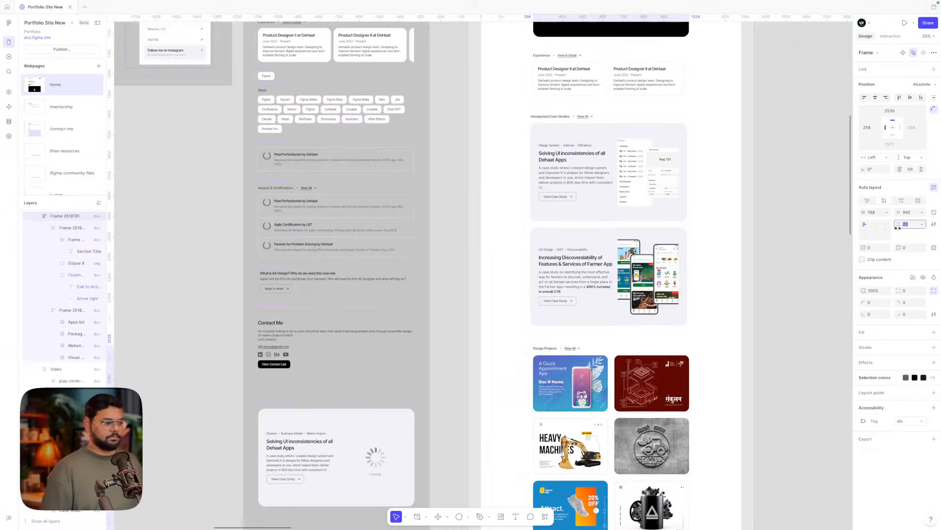
{"action": "scroll", "coordinate": [790, 304], "scroll_direction": "down", "scroll_amount": 3}
{"action": "left_click", "coordinate": [692, 346]}
- Inspect the Design Projects heading row and the Blog Articles list layers
{"action": "scroll", "coordinate": [637, 331], "scroll_direction": "down", "scroll_amount": 4}
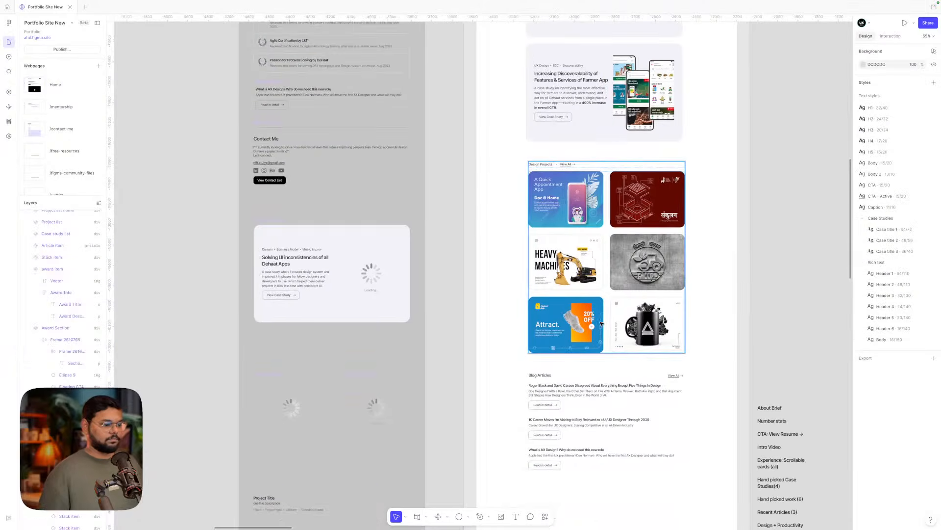
{"action": "scroll", "coordinate": [602, 324], "scroll_direction": "up", "scroll_amount": 2}
{"action": "scroll", "coordinate": [602, 323], "scroll_direction": "up", "scroll_amount": 2}
{"action": "scroll", "coordinate": [602, 324], "scroll_direction": "up", "scroll_amount": 5}
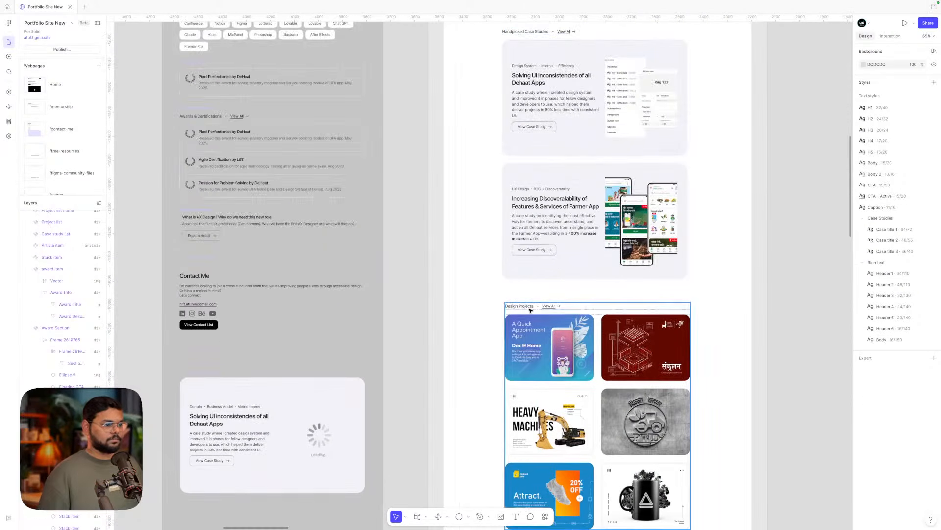
{"action": "left_click", "coordinate": [529, 308]}
{"action": "scroll", "coordinate": [530, 309], "scroll_direction": "down", "scroll_amount": 10}
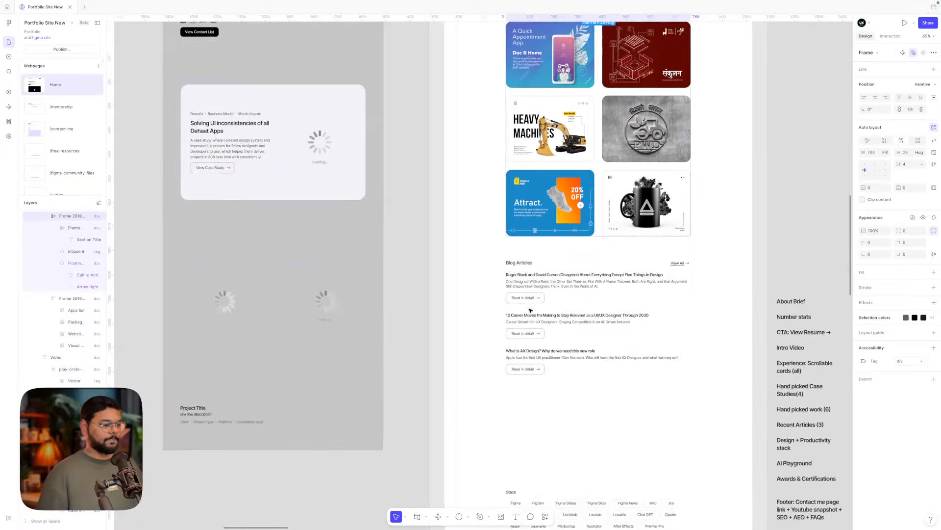
{"action": "left_click", "coordinate": [528, 260]}
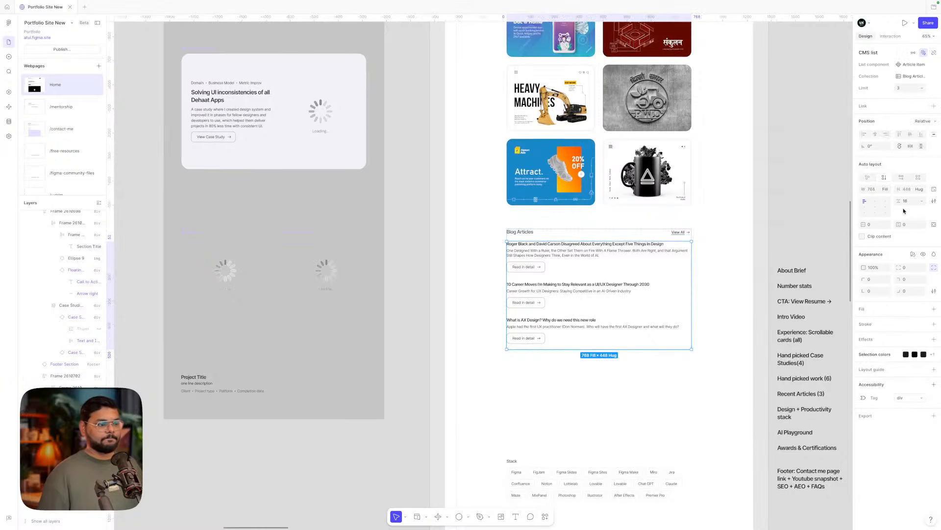
{"action": "double_click", "coordinate": [547, 256]}
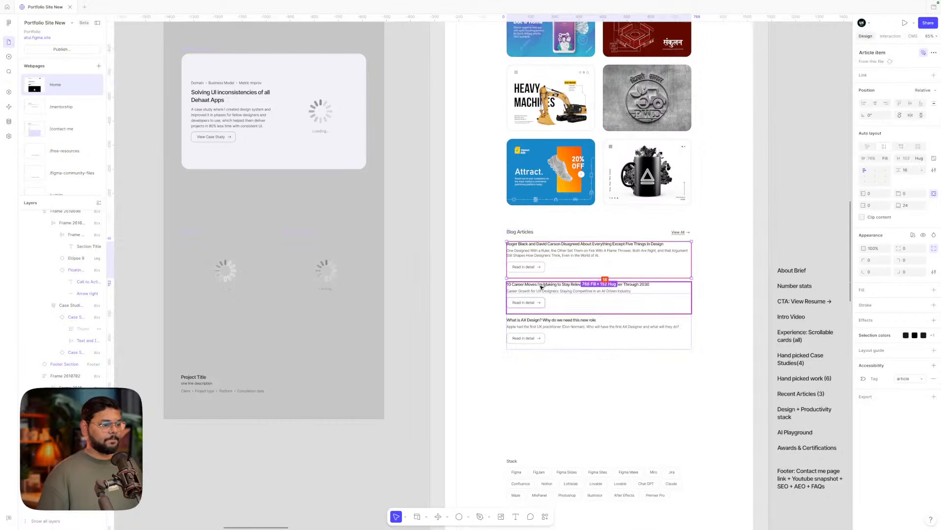
{"action": "scroll", "coordinate": [528, 268], "scroll_direction": "up", "scroll_amount": 2}
{"action": "scroll", "coordinate": [529, 267], "scroll_direction": "up", "scroll_amount": 5}
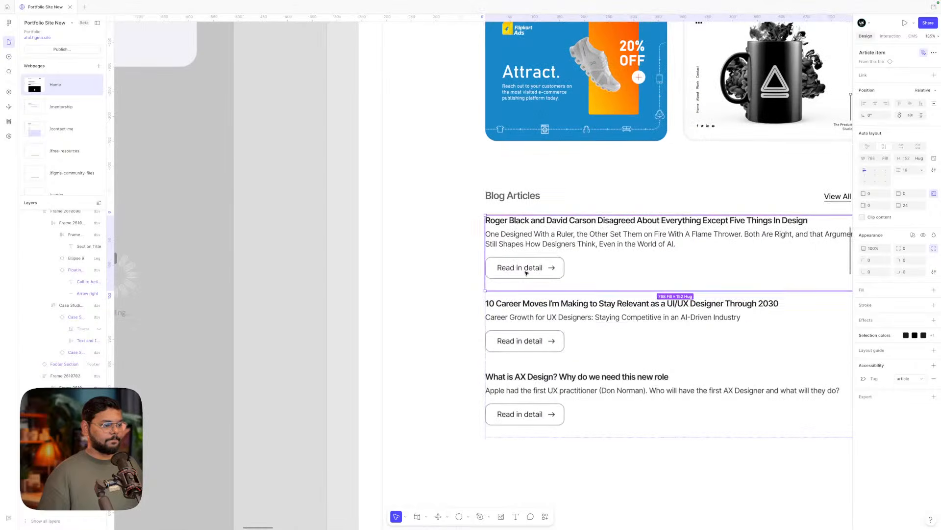
{"action": "scroll", "coordinate": [521, 315], "scroll_direction": "down", "scroll_amount": 6}
{"action": "key", "text": "Escape"}
{"action": "left_click", "coordinate": [511, 309]}
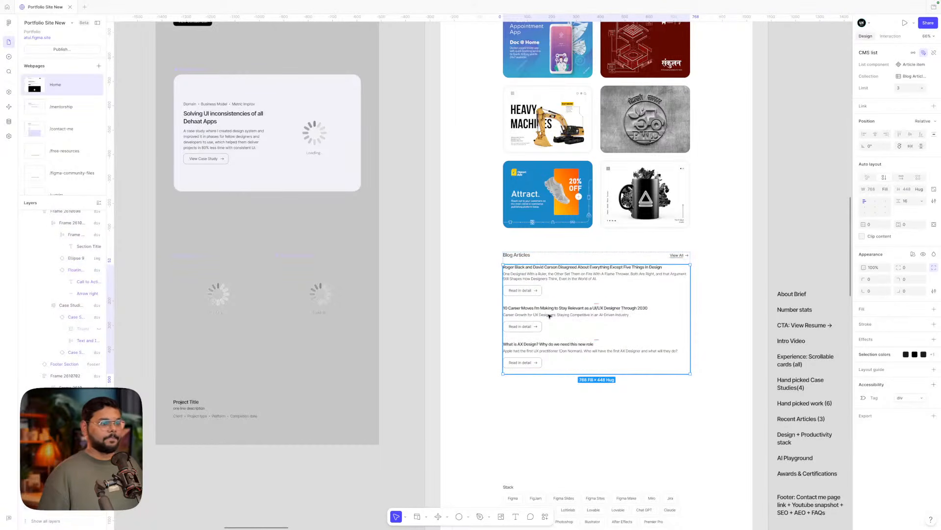
{"action": "left_click", "coordinate": [470, 254]}
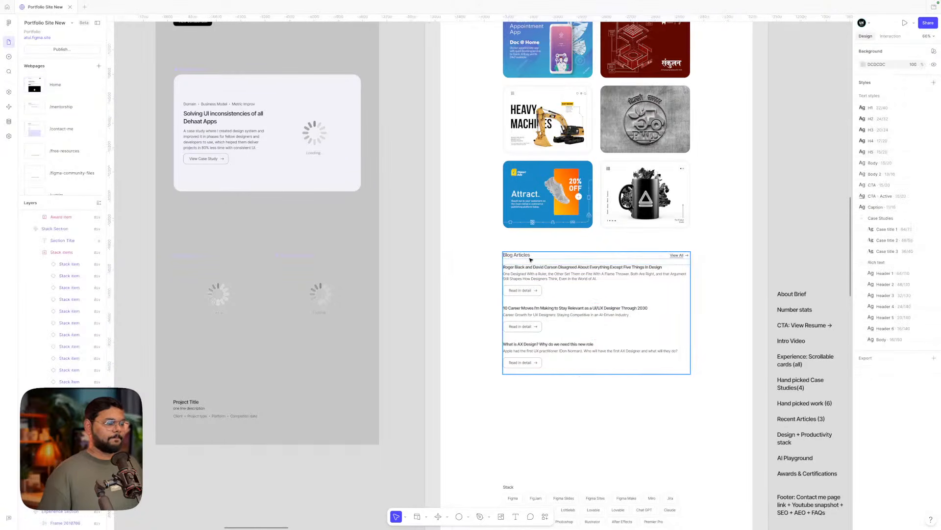
- Move the copied Design Projects heading row above the Blog Articles header
{"action": "left_click", "coordinate": [528, 258]}
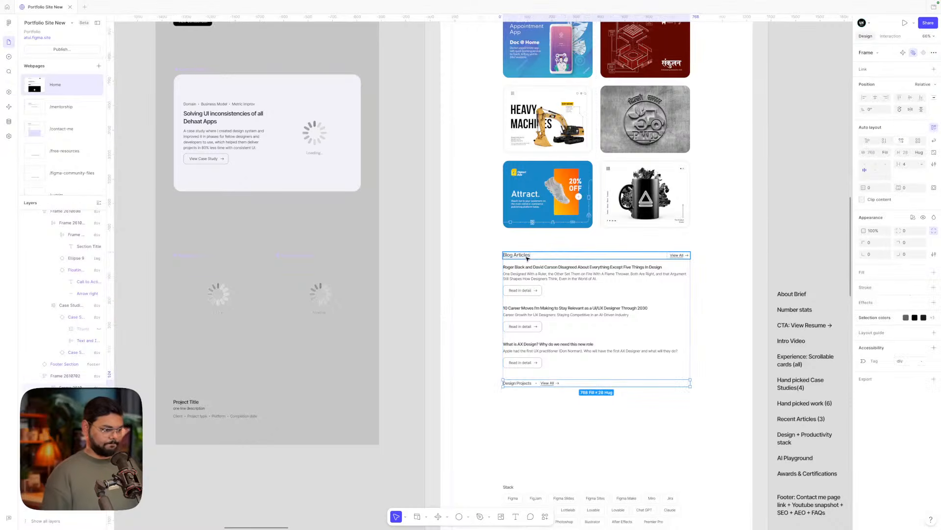
{"action": "key", "text": "Up"}
{"action": "scroll", "coordinate": [529, 271], "scroll_direction": "up", "scroll_amount": 3}
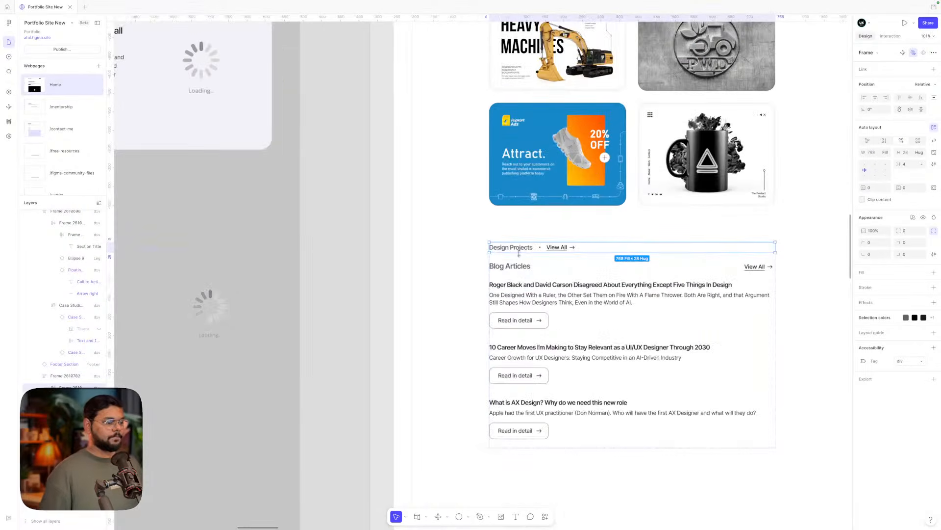
- Rename the copied 'Design Projects' heading label to 'Blog Articles'
{"action": "left_click", "coordinate": [520, 249]}
{"action": "scroll", "coordinate": [520, 250], "scroll_direction": "down", "scroll_amount": 4}
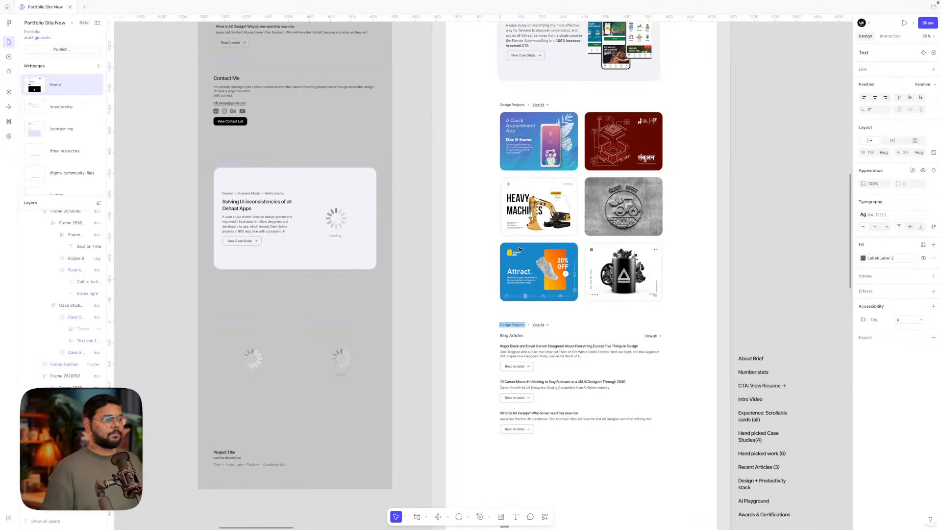
{"action": "scroll", "coordinate": [521, 249], "scroll_direction": "up", "scroll_amount": 2}
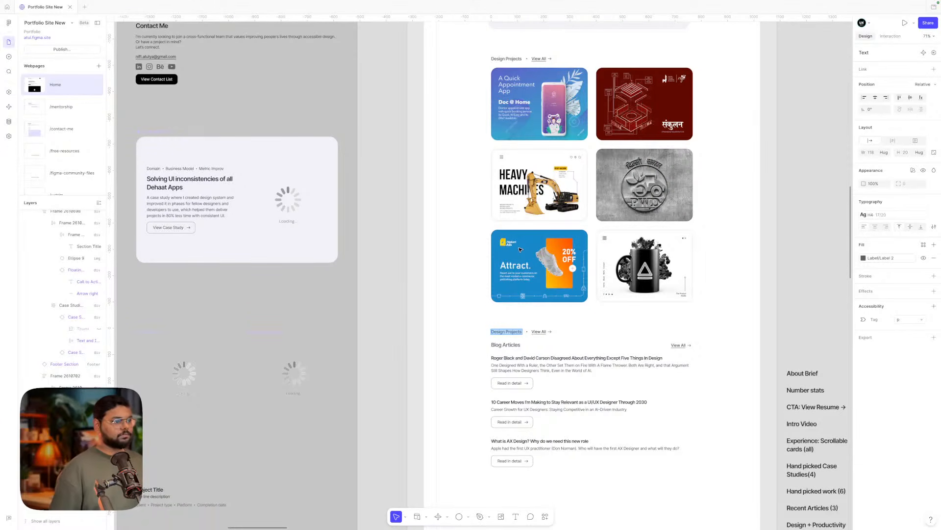
{"action": "scroll", "coordinate": [521, 249], "scroll_direction": "right", "scroll_amount": 2}
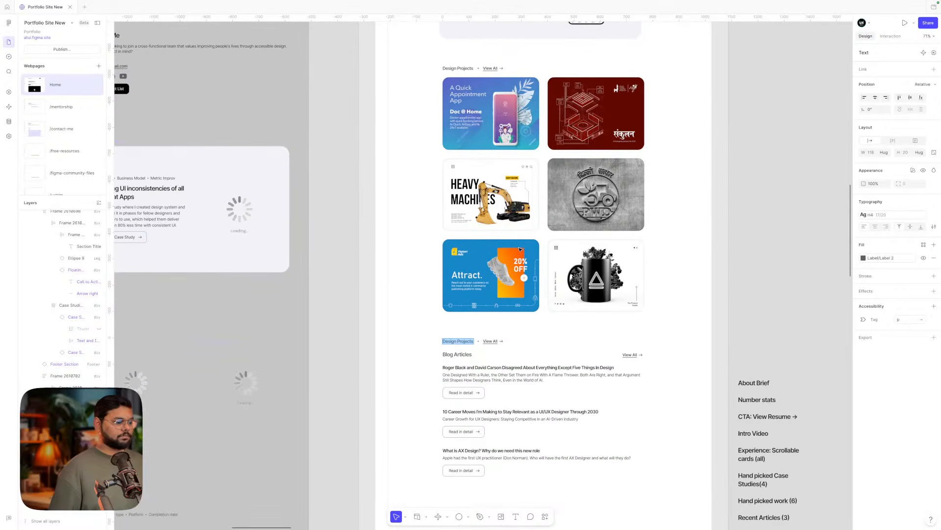
{"action": "scroll", "coordinate": [471, 350], "scroll_direction": "up", "scroll_amount": 3}
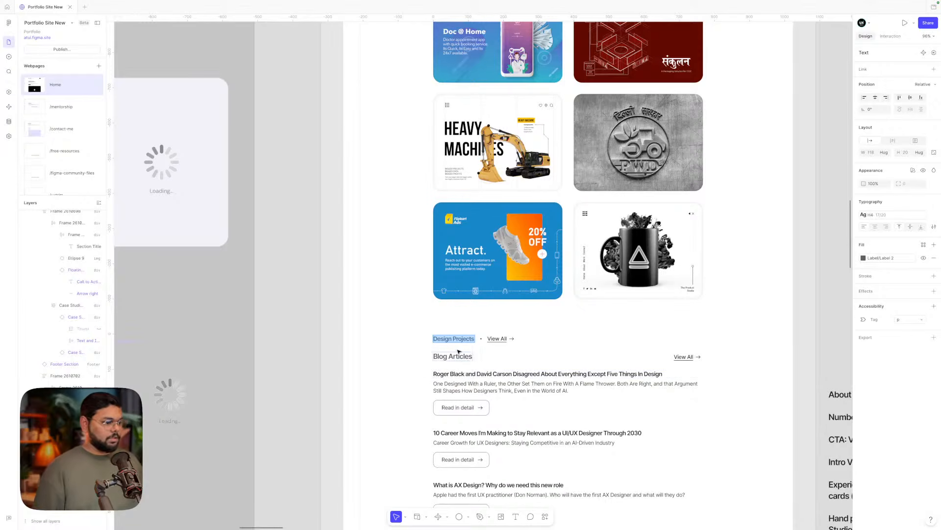
{"action": "scroll", "coordinate": [445, 345], "scroll_direction": "down", "scroll_amount": 2}
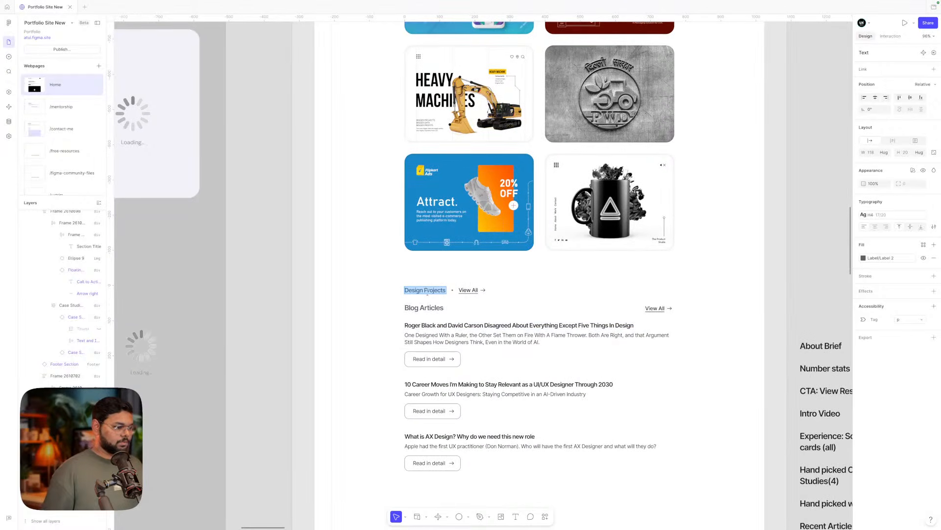
{"action": "type", "text": "Blog"}
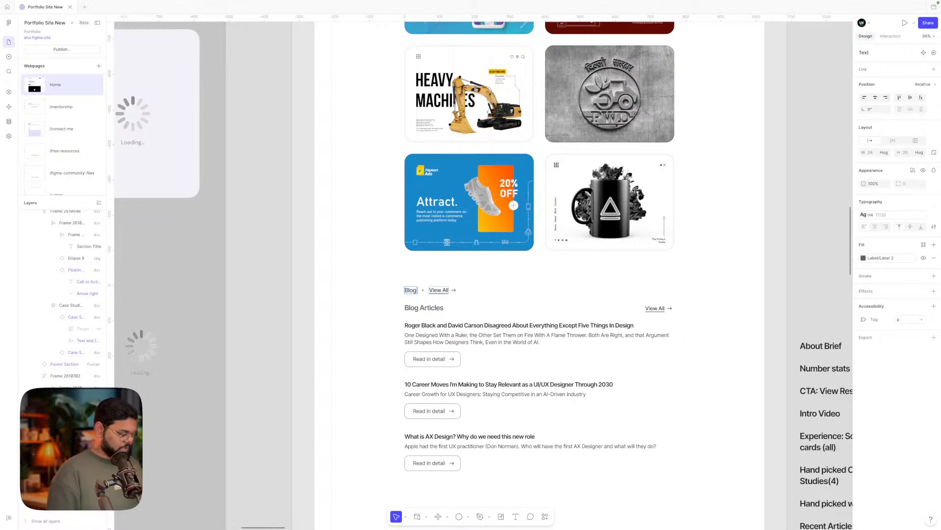
{"action": "type", "text": " A"}
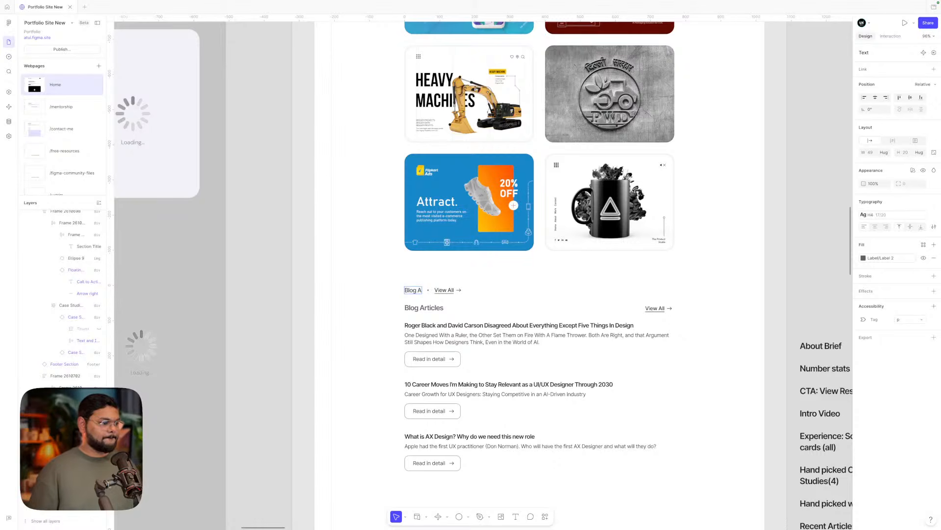
{"action": "key", "text": "BackSpace"}
{"action": "key", "text": "BackSpace"}
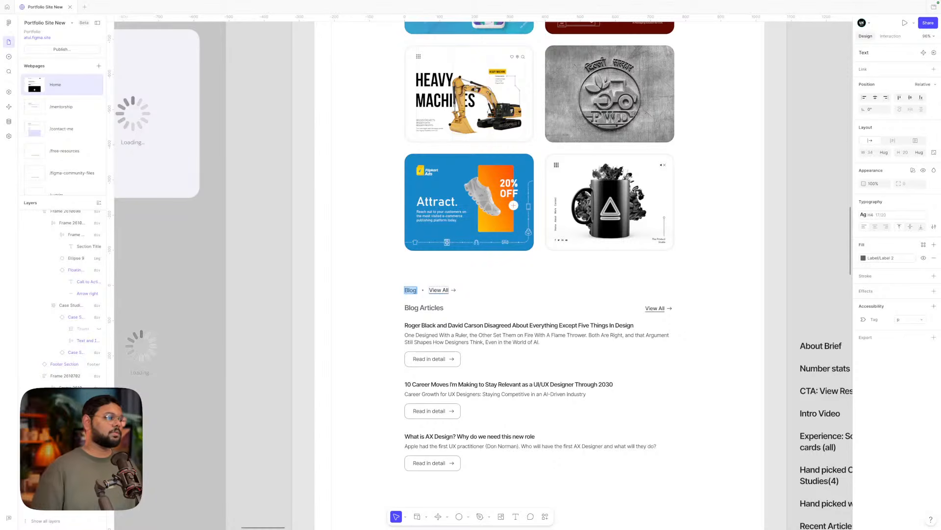
{"action": "scroll", "coordinate": [532, 264], "scroll_direction": "up", "scroll_amount": 10}
{"action": "scroll", "coordinate": [247, 278], "scroll_direction": "up", "scroll_amount": 10}
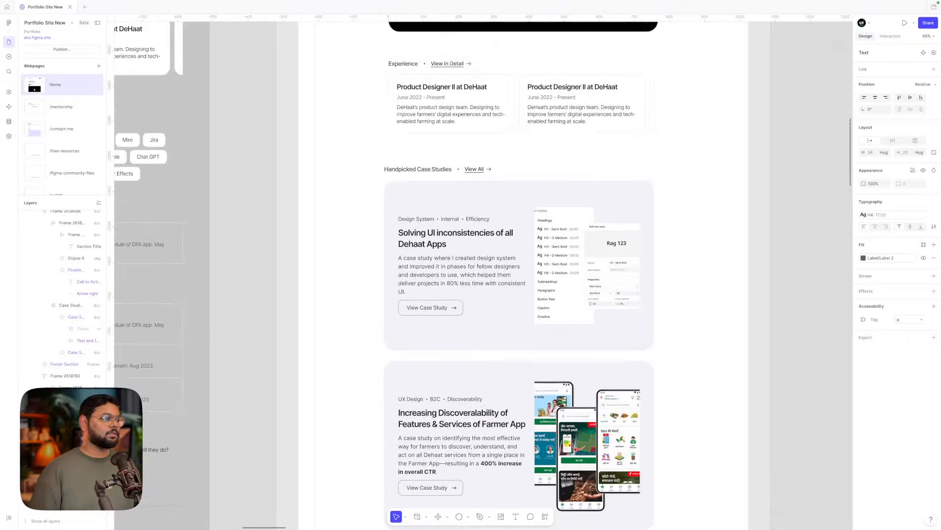
{"action": "scroll", "coordinate": [247, 278], "scroll_direction": "down", "scroll_amount": 20}
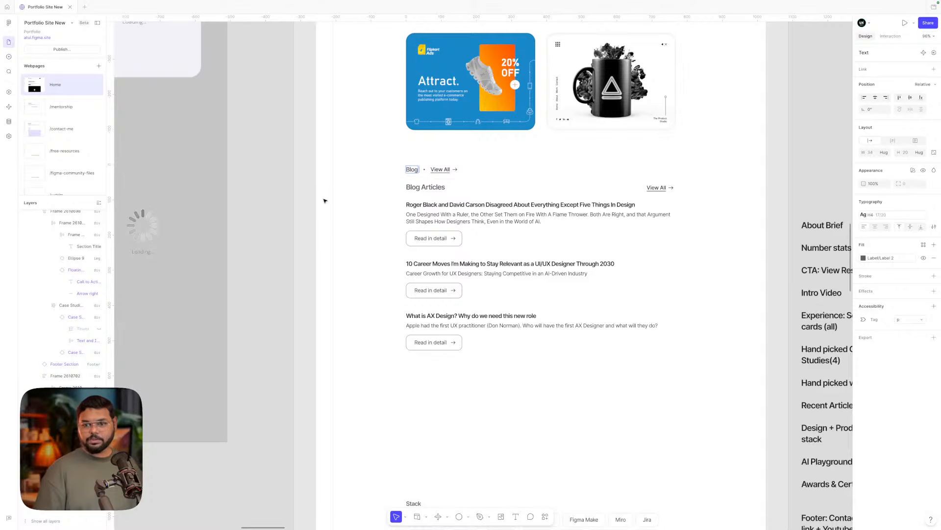
{"action": "scroll", "coordinate": [383, 238], "scroll_direction": "down", "scroll_amount": 2}
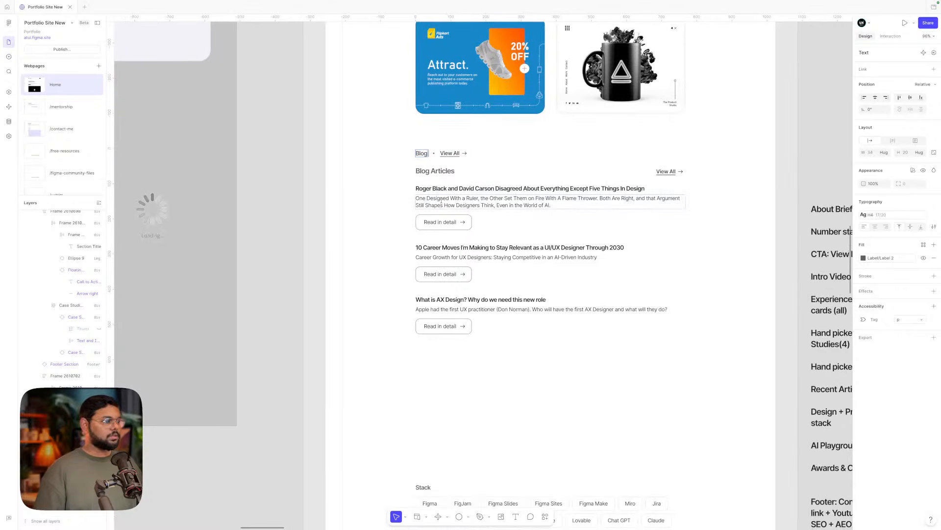
{"action": "type", "text": "Artiv"}
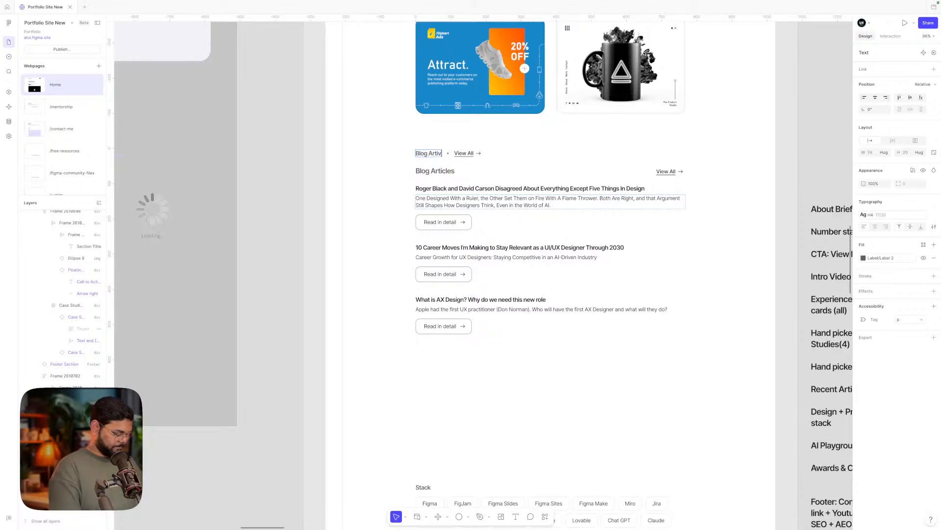
{"action": "key", "text": "BackSpace"}
{"action": "type", "text": "cles"}
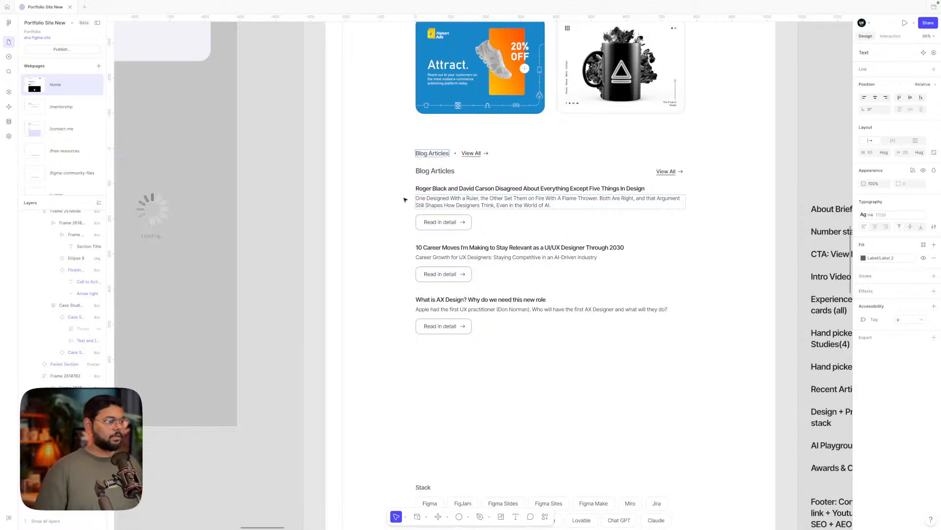
{"action": "key", "text": "Escape"}
{"action": "key", "text": "Escape"}
- Delete the old duplicate Blog Articles heading row
{"action": "left_click", "coordinate": [442, 174]}
{"action": "double_click", "coordinate": [442, 174]}
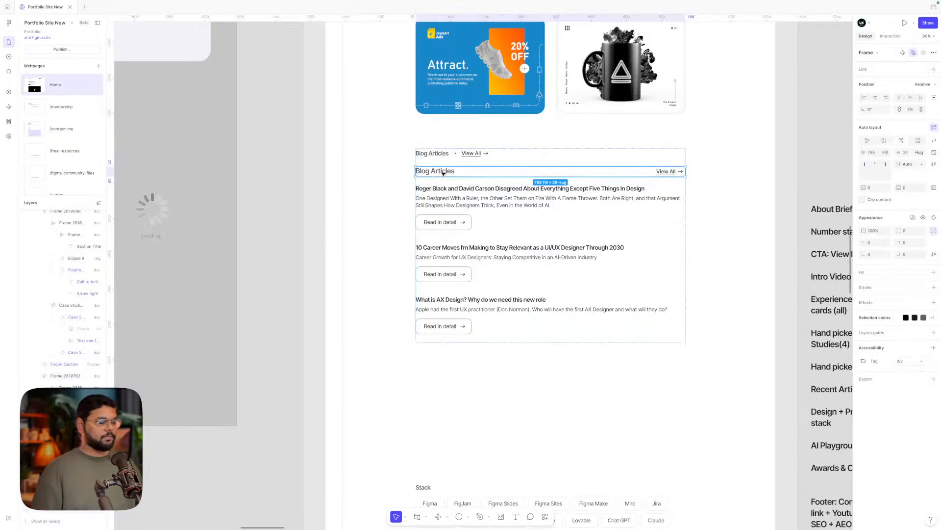
{"action": "key", "text": "Delete"}
{"action": "scroll", "coordinate": [452, 192], "scroll_direction": "up", "scroll_amount": 1}
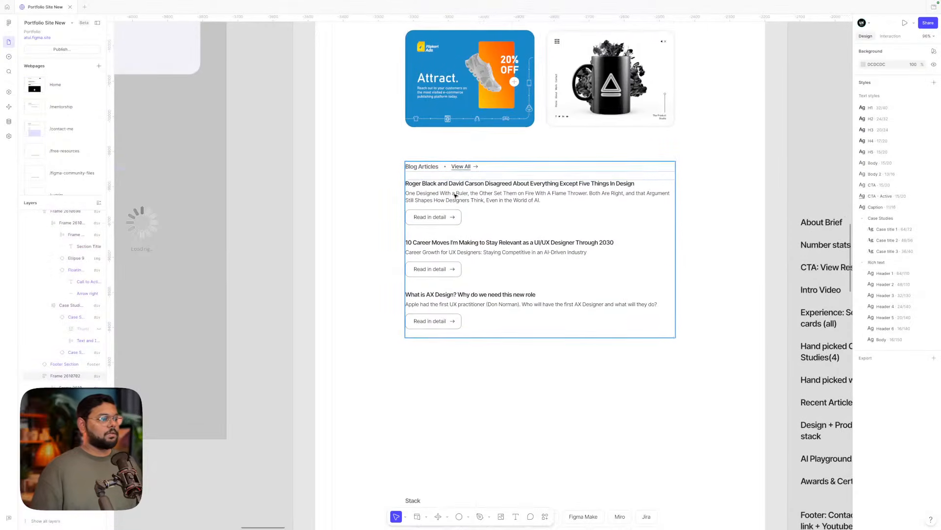
{"action": "double_click", "coordinate": [459, 193]}
- Drag the Stack section up directly beneath the Blog Articles section
{"action": "left_click", "coordinate": [725, 215]}
{"action": "left_click", "coordinate": [605, 202]}
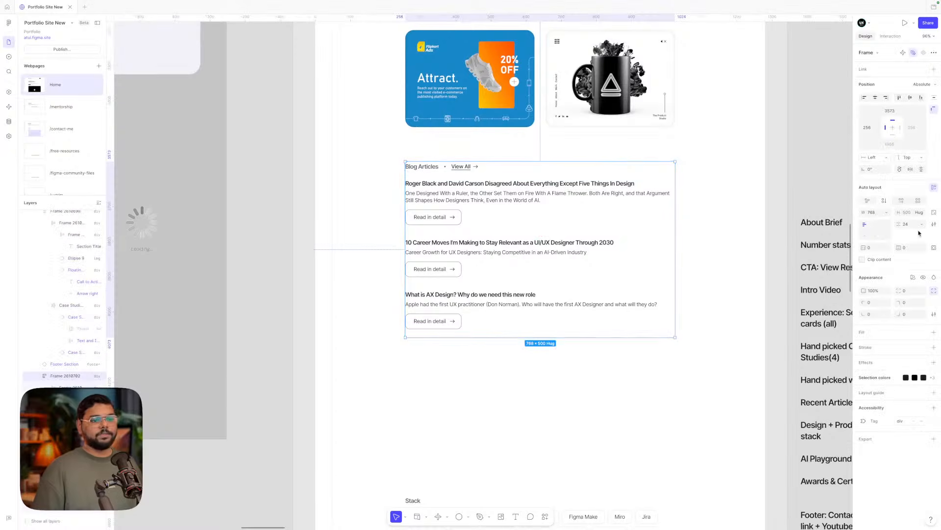
{"action": "scroll", "coordinate": [709, 246], "scroll_direction": "up", "scroll_amount": 1}
{"action": "scroll", "coordinate": [708, 246], "scroll_direction": "right", "scroll_amount": 1}
{"action": "scroll", "coordinate": [709, 247], "scroll_direction": "down", "scroll_amount": 3}
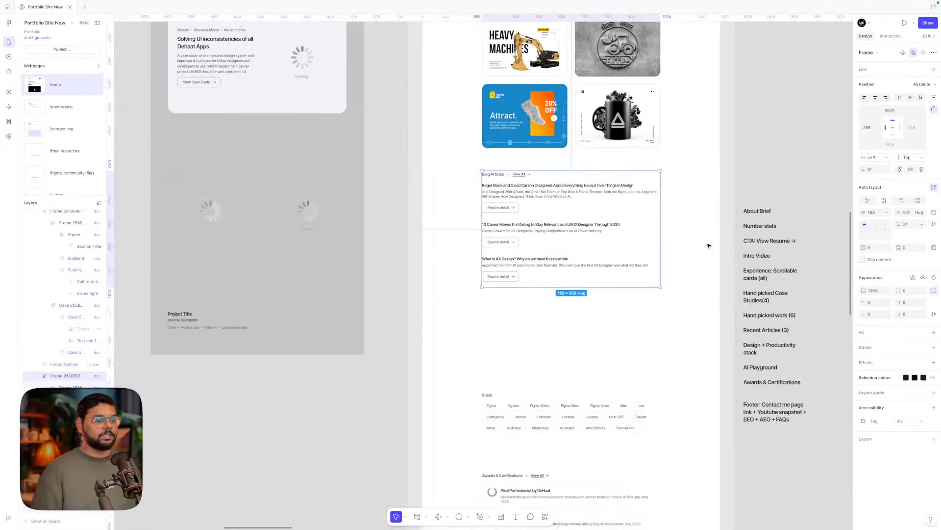
{"action": "scroll", "coordinate": [709, 246], "scroll_direction": "down", "scroll_amount": 1}
{"action": "left_click", "coordinate": [763, 291]}
{"action": "left_click", "coordinate": [836, 280]}
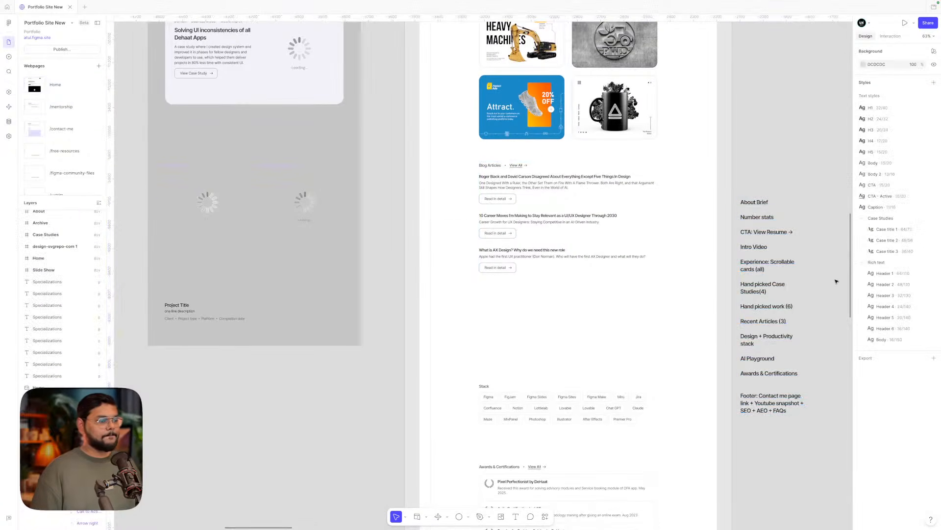
{"action": "scroll", "coordinate": [655, 261], "scroll_direction": "down", "scroll_amount": 2}
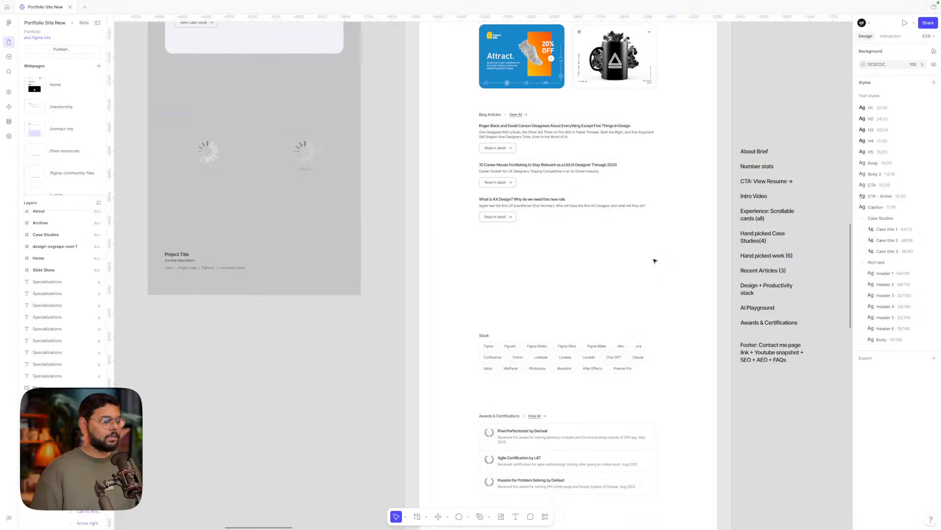
{"action": "left_click", "coordinate": [514, 354]}
{"action": "key", "text": "Escape"}
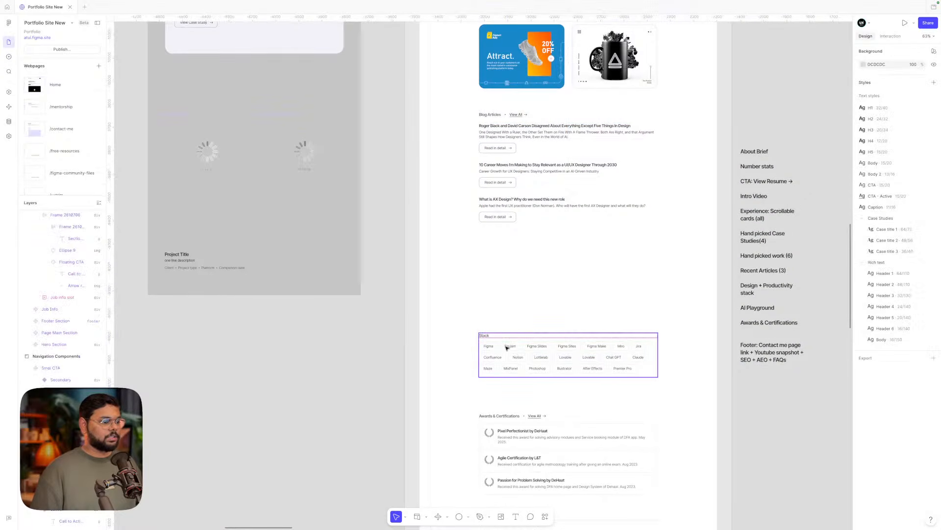
{"action": "left_click_drag", "start_coordinate": [506, 351], "coordinate": [507, 267]}
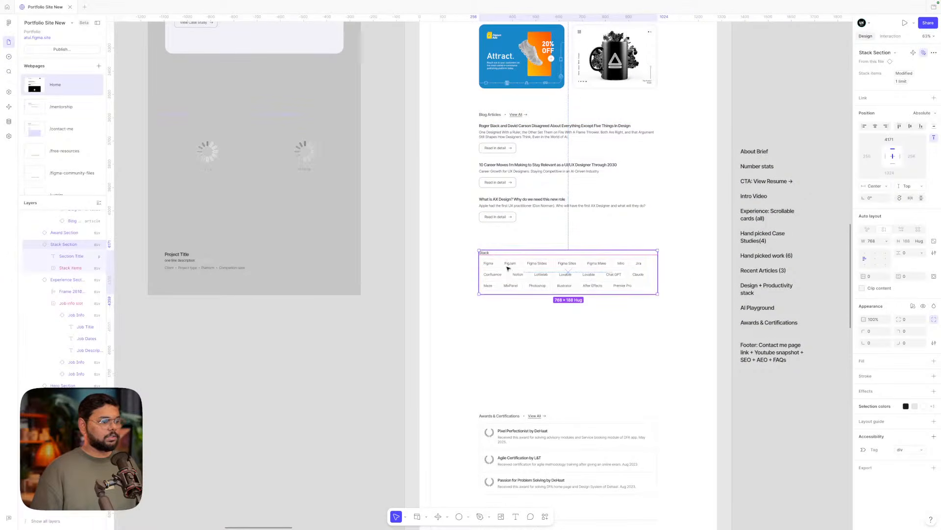
- Set the Stack section title's height to Hug
{"action": "scroll", "coordinate": [486, 250], "scroll_direction": "up", "scroll_amount": 1}
{"action": "scroll", "coordinate": [486, 250], "scroll_direction": "up", "scroll_amount": 5}
{"action": "scroll", "coordinate": [489, 250], "scroll_direction": "up", "scroll_amount": 8}
{"action": "scroll", "coordinate": [489, 250], "scroll_direction": "left", "scroll_amount": 4}
{"action": "scroll", "coordinate": [489, 250], "scroll_direction": "down", "scroll_amount": 5}
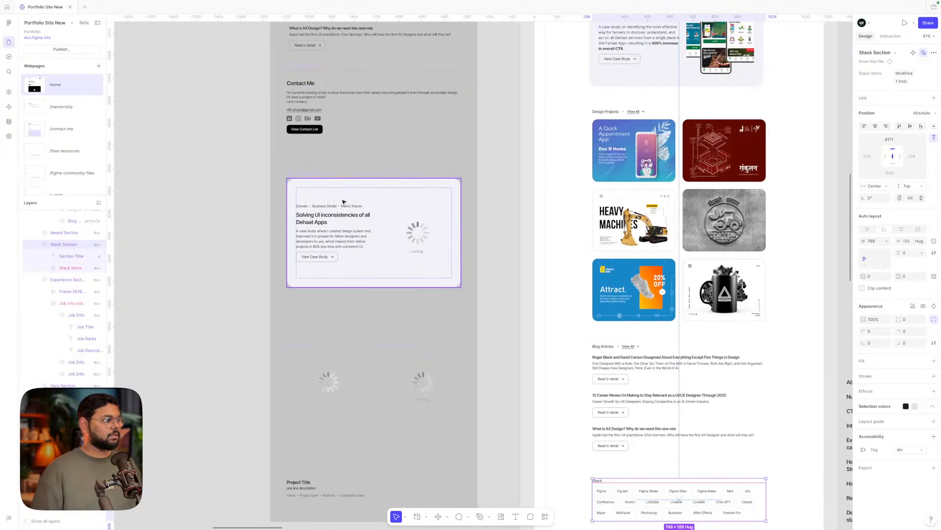
{"action": "scroll", "coordinate": [344, 202], "scroll_direction": "up", "scroll_amount": 4}
{"action": "scroll", "coordinate": [343, 201], "scroll_direction": "up", "scroll_amount": 3}
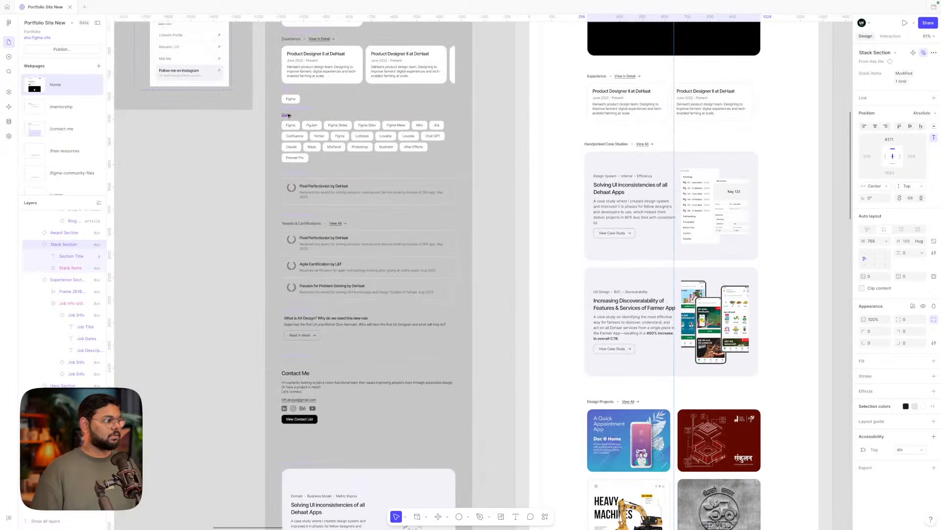
{"action": "left_click", "coordinate": [288, 115]}
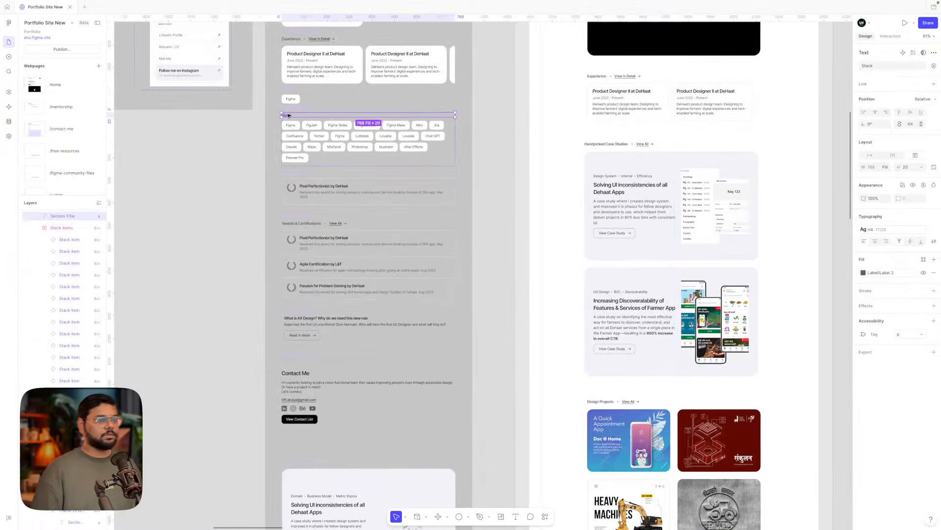
{"action": "left_click", "coordinate": [890, 157]}
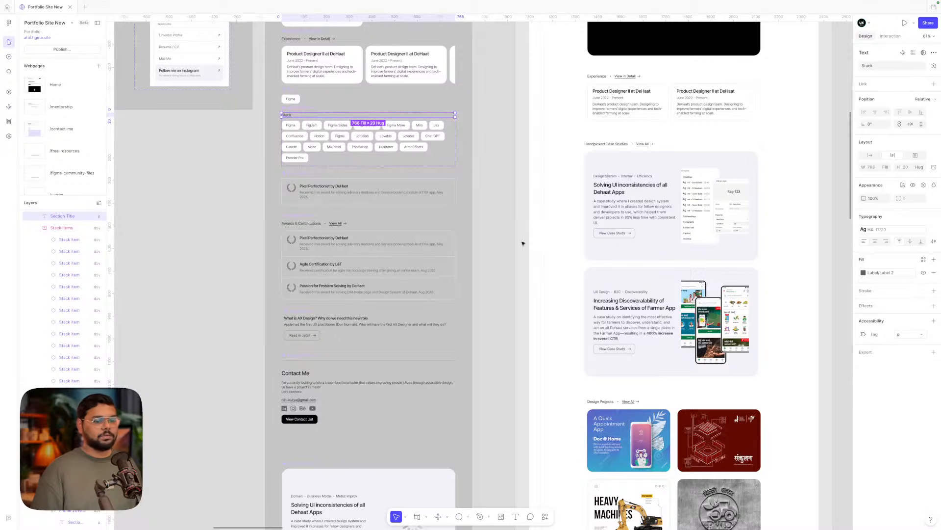
{"action": "scroll", "coordinate": [582, 342], "scroll_direction": "down", "scroll_amount": 10}
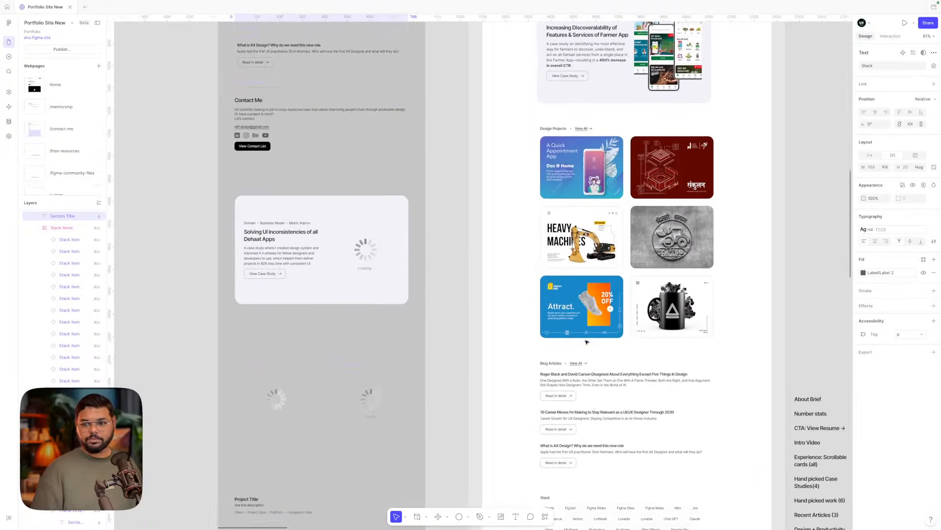
{"action": "scroll", "coordinate": [587, 342], "scroll_direction": "down", "scroll_amount": 5}
{"action": "scroll", "coordinate": [589, 414], "scroll_direction": "up", "scroll_amount": 3, "text": "ctrl"}
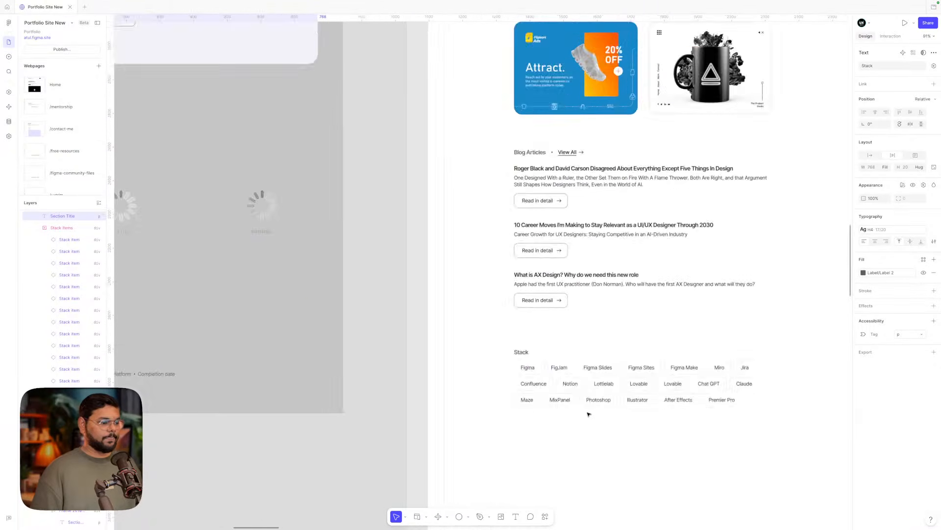
{"action": "scroll", "coordinate": [588, 414], "scroll_direction": "down", "scroll_amount": 3, "text": "ctrl"}
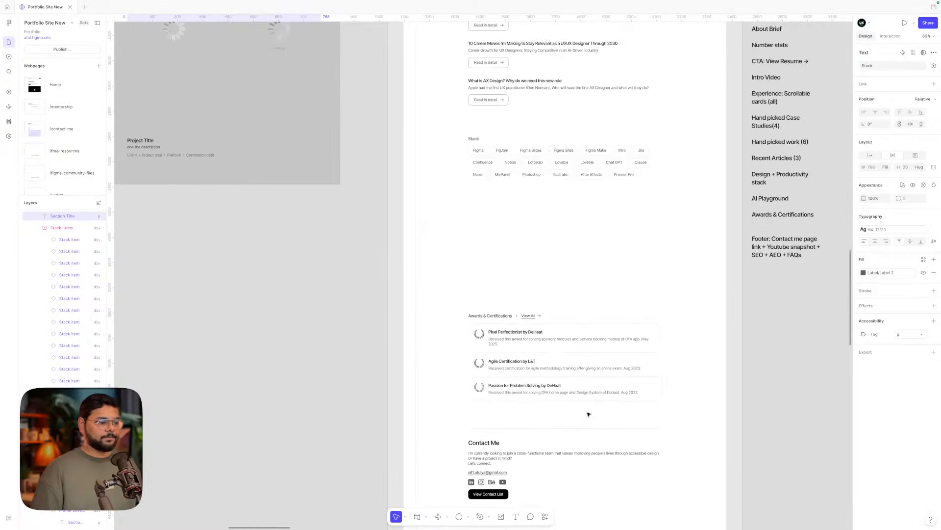
{"action": "scroll", "coordinate": [588, 414], "scroll_direction": "right", "scroll_amount": 5}
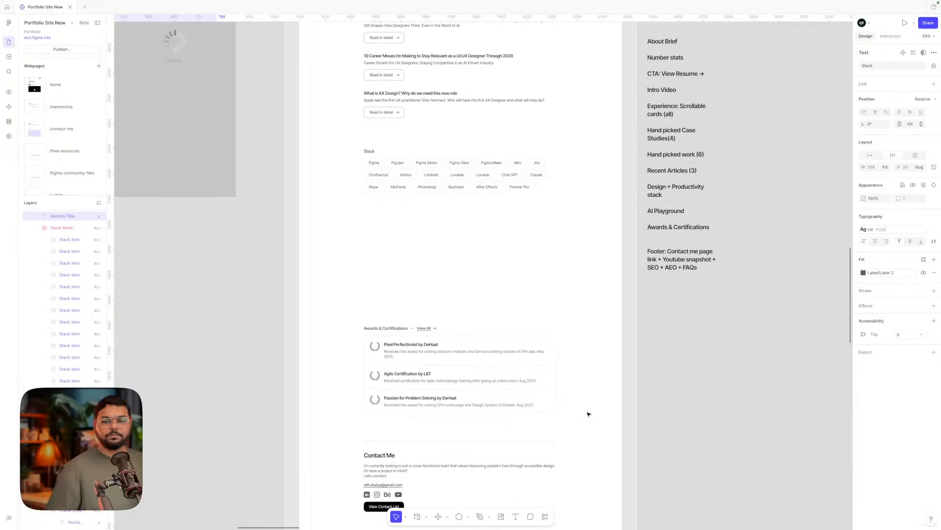
{"action": "scroll", "coordinate": [589, 415], "scroll_direction": "left", "scroll_amount": 3}
{"action": "scroll", "coordinate": [589, 414], "scroll_direction": "right", "scroll_amount": 3}
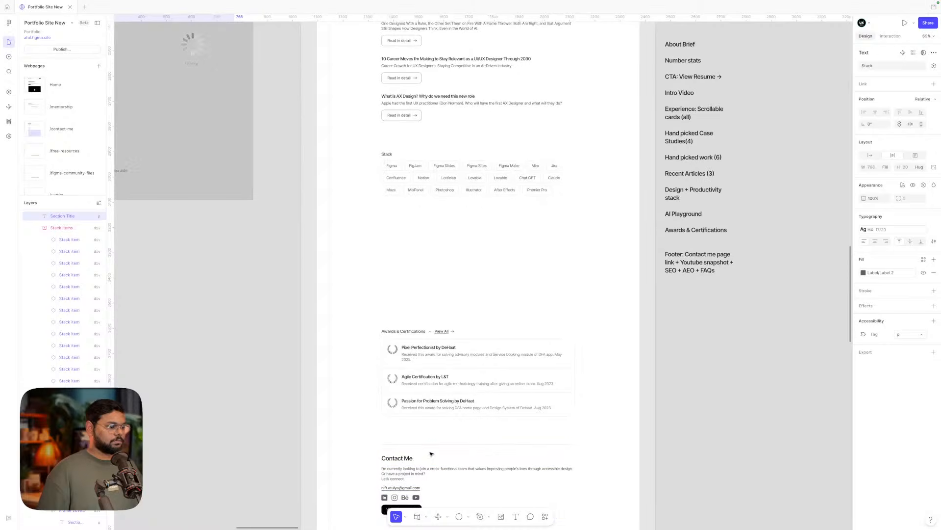
{"action": "scroll", "coordinate": [427, 347], "scroll_direction": "up", "scroll_amount": 3}
{"action": "scroll", "coordinate": [425, 346], "scroll_direction": "up", "scroll_amount": 3, "text": "ctrl"}
{"action": "scroll", "coordinate": [425, 346], "scroll_direction": "down", "scroll_amount": 2}
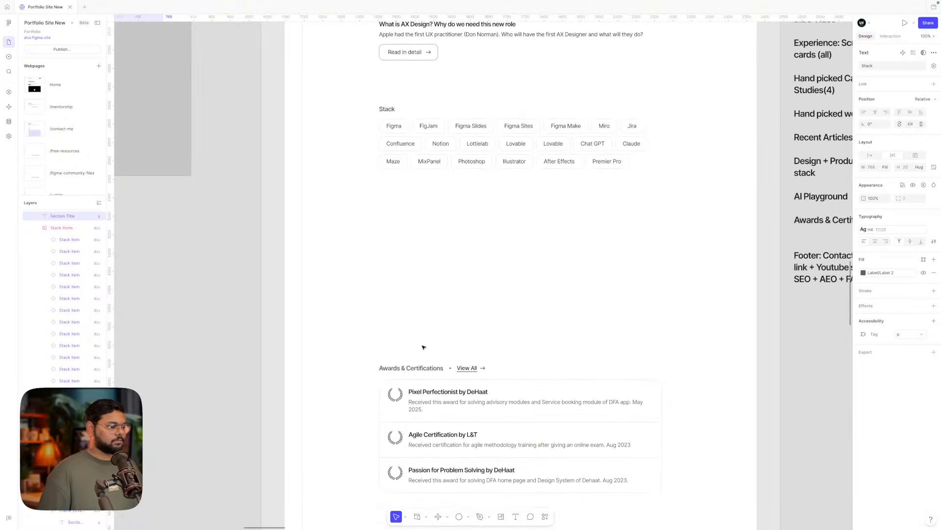
{"action": "scroll", "coordinate": [423, 346], "scroll_direction": "down", "scroll_amount": 3, "text": "ctrl"}
- Move the Awards & Certifications section up beneath the Stack section
{"action": "left_click", "coordinate": [409, 370], "text": "ctrl"}
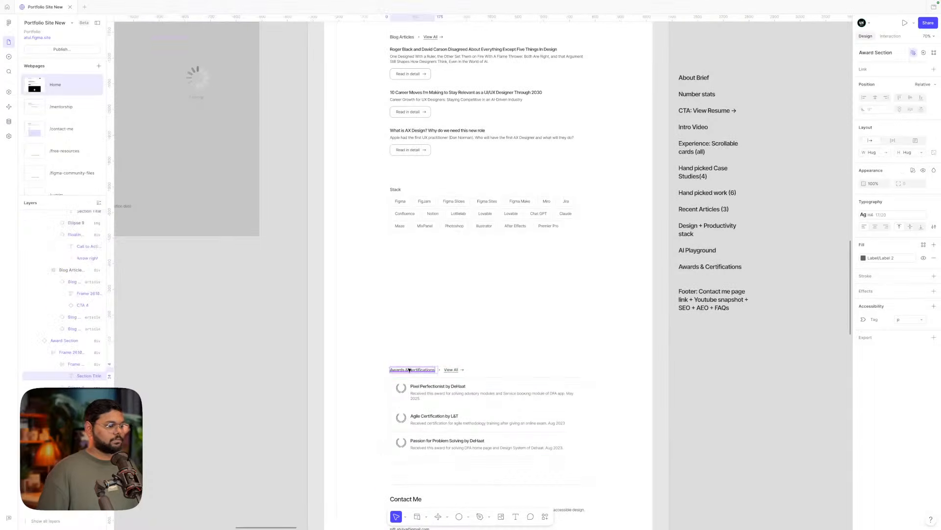
{"action": "left_click", "coordinate": [420, 347]}
{"action": "left_click_drag", "start_coordinate": [414, 389], "coordinate": [422, 290]}
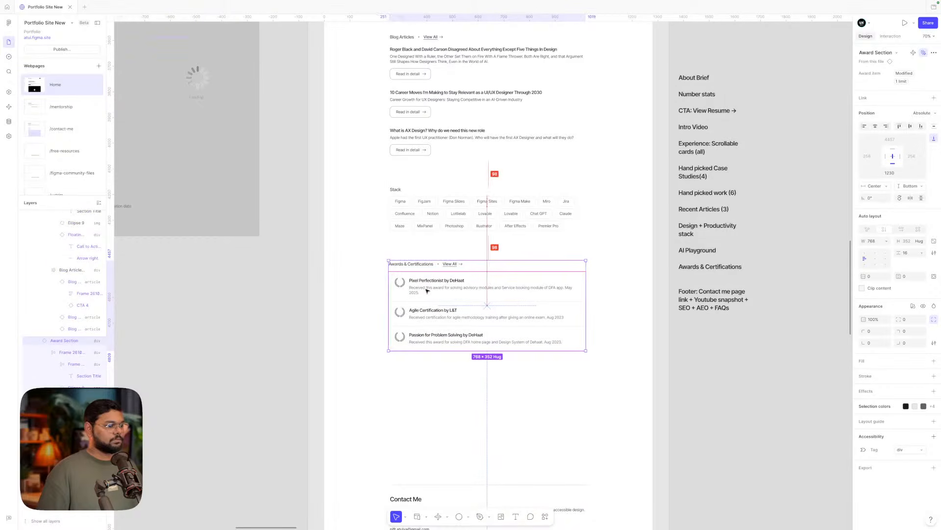
- Drag the Contact Me section up directly under Awards & Certifications
{"action": "scroll", "coordinate": [427, 292], "scroll_direction": "down", "scroll_amount": 3, "text": "ctrl"}
{"action": "left_click_drag", "start_coordinate": [418, 360], "coordinate": [427, 288]}
{"action": "scroll", "coordinate": [426, 288], "scroll_direction": "up", "scroll_amount": 4, "text": "ctrl"}
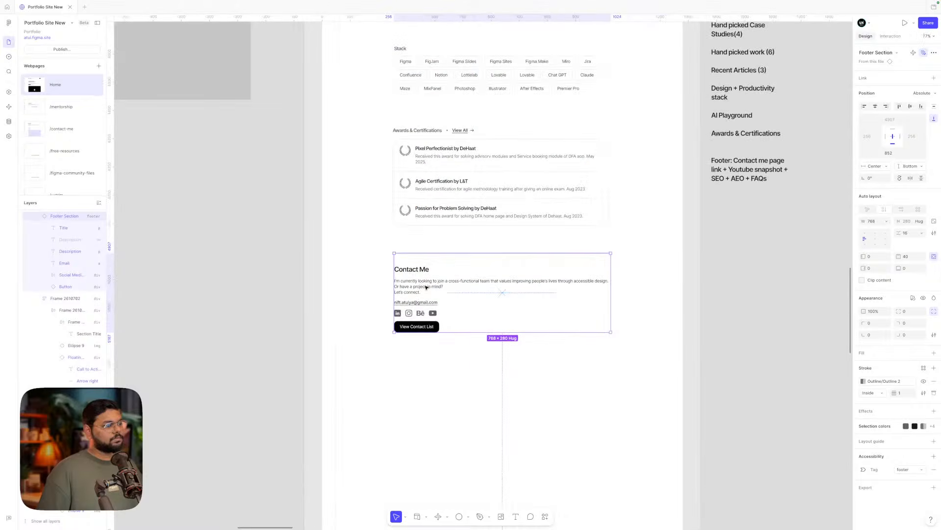
{"action": "left_click", "coordinate": [287, 295]}
- Look over the reordered page and select the Contact Me section
{"action": "scroll", "coordinate": [288, 294], "scroll_direction": "down", "scroll_amount": 5, "text": "ctrl"}
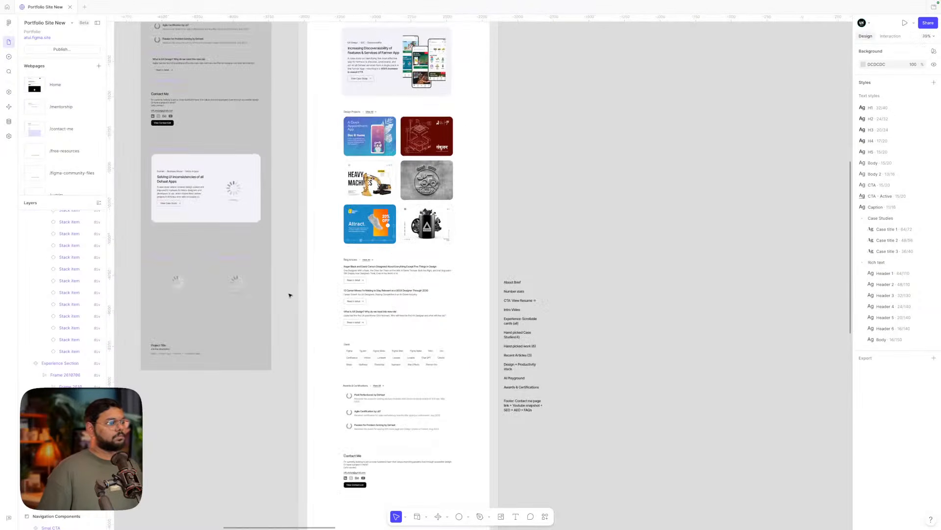
{"action": "scroll", "coordinate": [289, 295], "scroll_direction": "up", "scroll_amount": 8}
{"action": "scroll", "coordinate": [285, 276], "scroll_direction": "up", "scroll_amount": 5, "text": "ctrl"}
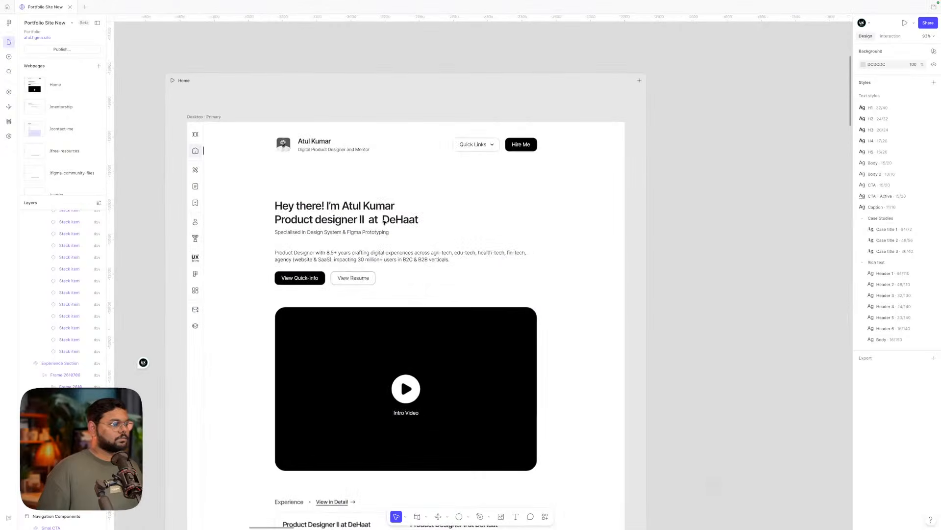
{"action": "scroll", "coordinate": [385, 221], "scroll_direction": "left", "scroll_amount": 8}
{"action": "scroll", "coordinate": [384, 221], "scroll_direction": "down", "scroll_amount": 10}
{"action": "scroll", "coordinate": [384, 222], "scroll_direction": "down", "scroll_amount": 7}
{"action": "scroll", "coordinate": [385, 222], "scroll_direction": "right", "scroll_amount": 7}
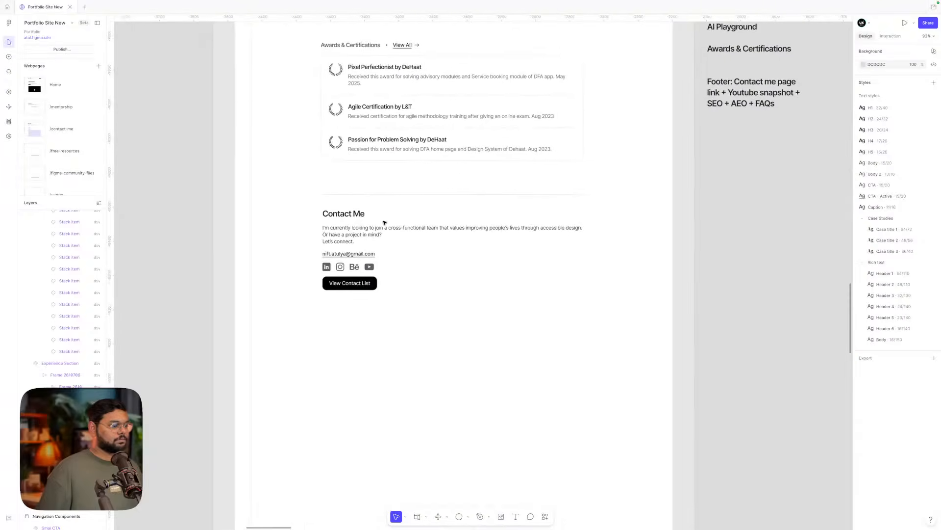
{"action": "scroll", "coordinate": [392, 235], "scroll_direction": "left", "scroll_amount": 1}
{"action": "scroll", "coordinate": [406, 262], "scroll_direction": "up", "scroll_amount": 3, "text": "ctrl"}
{"action": "scroll", "coordinate": [405, 262], "scroll_direction": "down", "scroll_amount": 1}
{"action": "scroll", "coordinate": [406, 263], "scroll_direction": "left", "scroll_amount": 1}
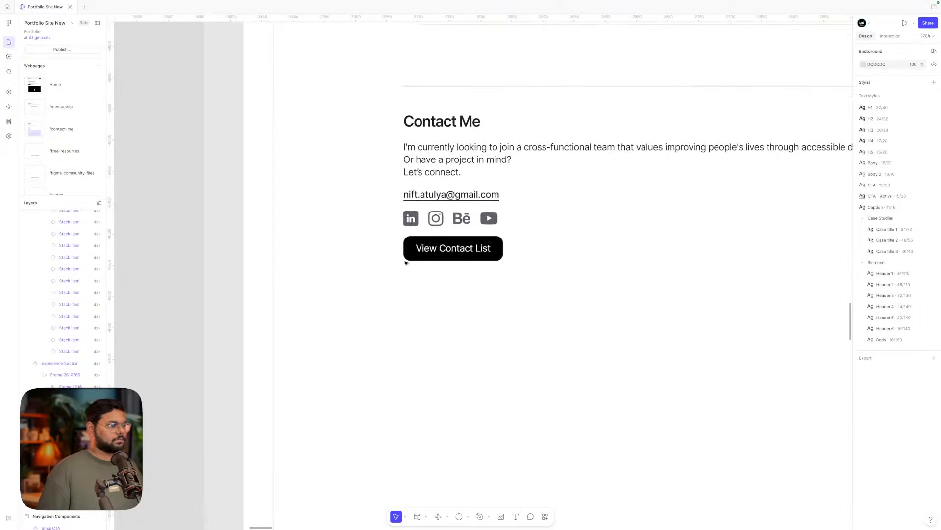
{"action": "scroll", "coordinate": [406, 263], "scroll_direction": "up", "scroll_amount": 1}
{"action": "scroll", "coordinate": [406, 262], "scroll_direction": "down", "scroll_amount": 3, "text": "ctrl"}
{"action": "scroll", "coordinate": [406, 262], "scroll_direction": "down", "scroll_amount": 4, "text": "ctrl"}
{"action": "scroll", "coordinate": [438, 236], "scroll_direction": "up", "scroll_amount": 2, "text": "ctrl"}
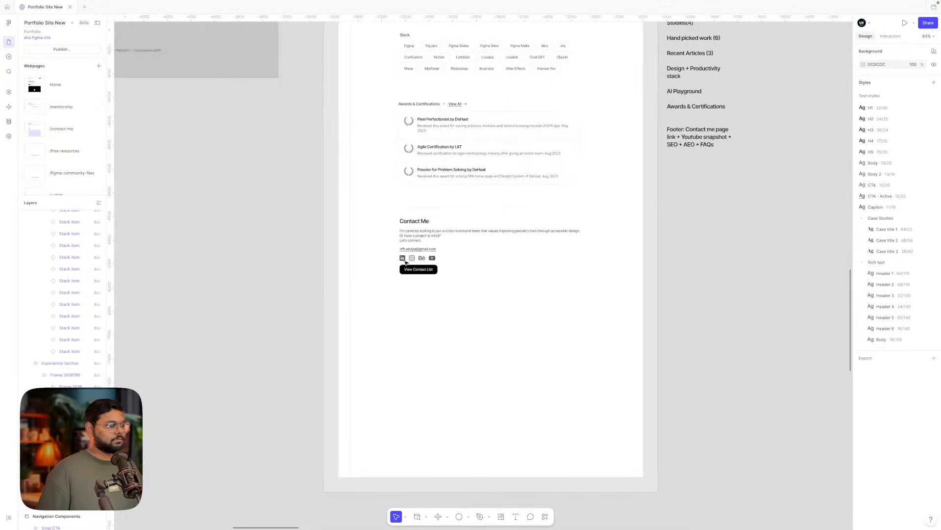
{"action": "left_click", "coordinate": [438, 236]}
- Add a blank line after 'mind?' in the Contact Me description, before 'Let's connect.'
{"action": "double_click", "coordinate": [438, 234]}
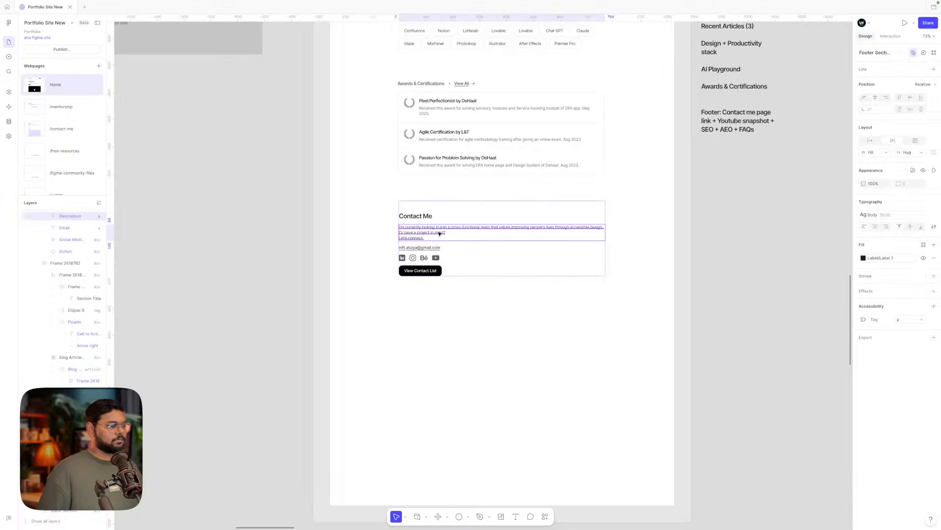
{"action": "scroll", "coordinate": [438, 234], "scroll_direction": "up", "scroll_amount": 8}
{"action": "scroll", "coordinate": [438, 234], "scroll_direction": "left", "scroll_amount": 5}
{"action": "scroll", "coordinate": [439, 233], "scroll_direction": "down", "scroll_amount": 4, "text": "ctrl"}
{"action": "scroll", "coordinate": [439, 233], "scroll_direction": "up", "scroll_amount": 4}
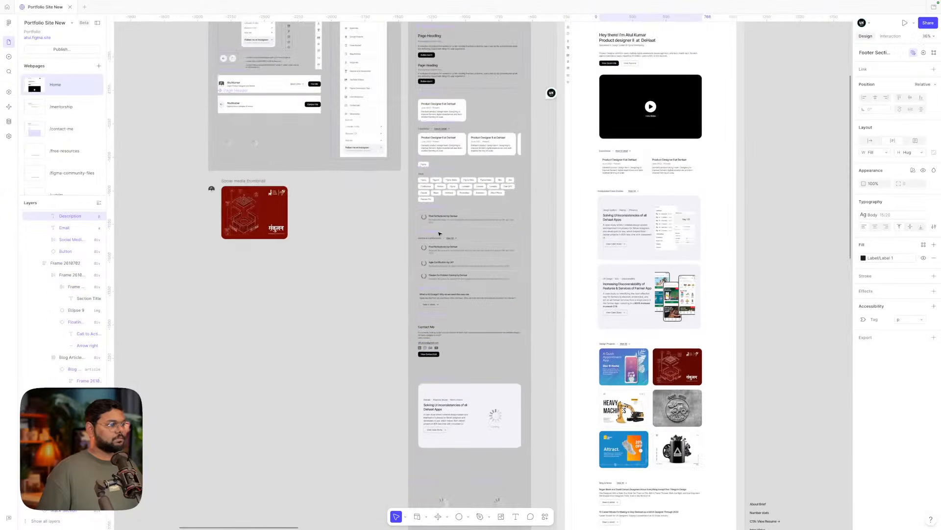
{"action": "scroll", "coordinate": [434, 355], "scroll_direction": "up", "scroll_amount": 5, "text": "ctrl"}
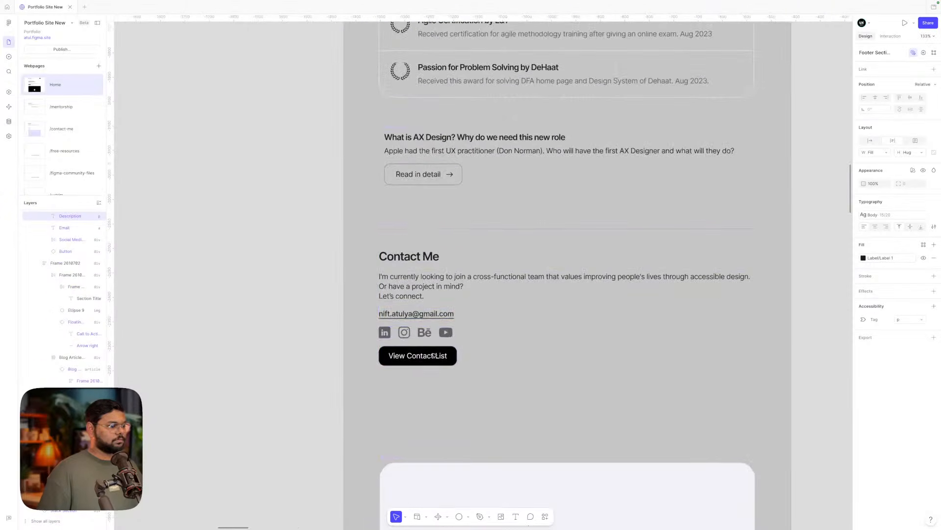
{"action": "double_click", "coordinate": [435, 286]}
{"action": "left_click", "coordinate": [474, 288]}
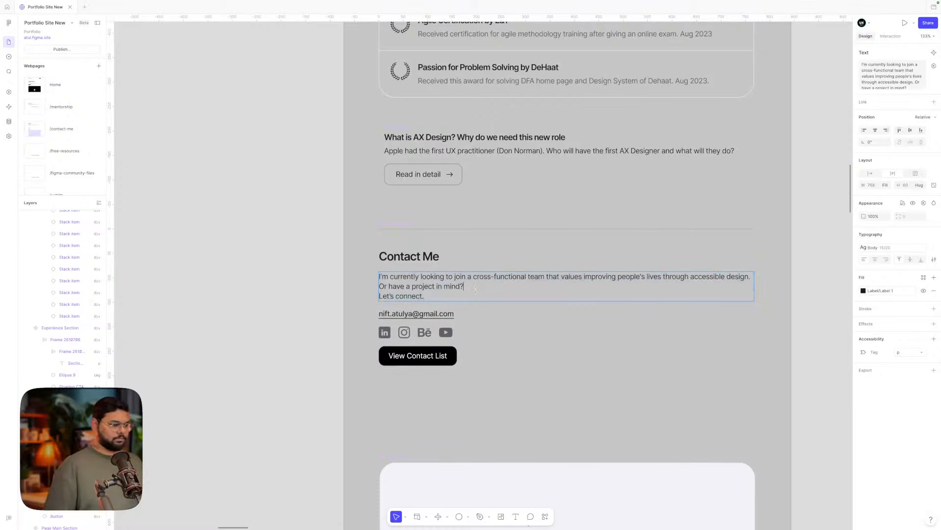
{"action": "key", "text": "Return"}
{"action": "left_click", "coordinate": [286, 316]}
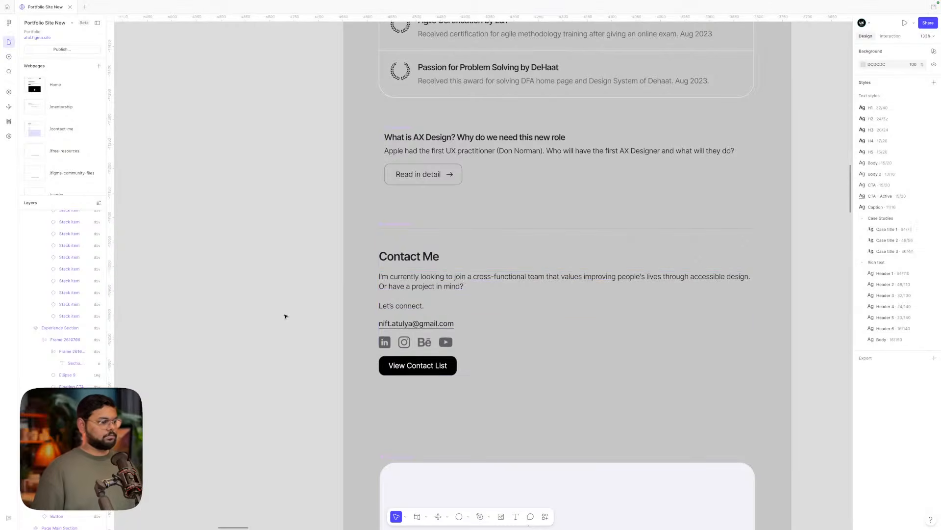
- Move the View Contact List button up above the e-mail link and social icons
{"action": "left_click", "coordinate": [415, 366]}
{"action": "key", "text": "Up"}
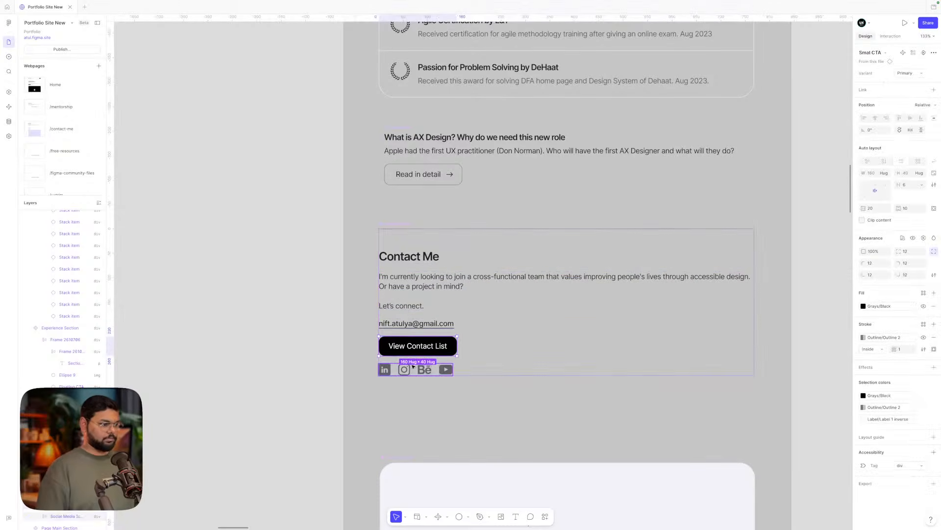
{"action": "key", "text": "Up"}
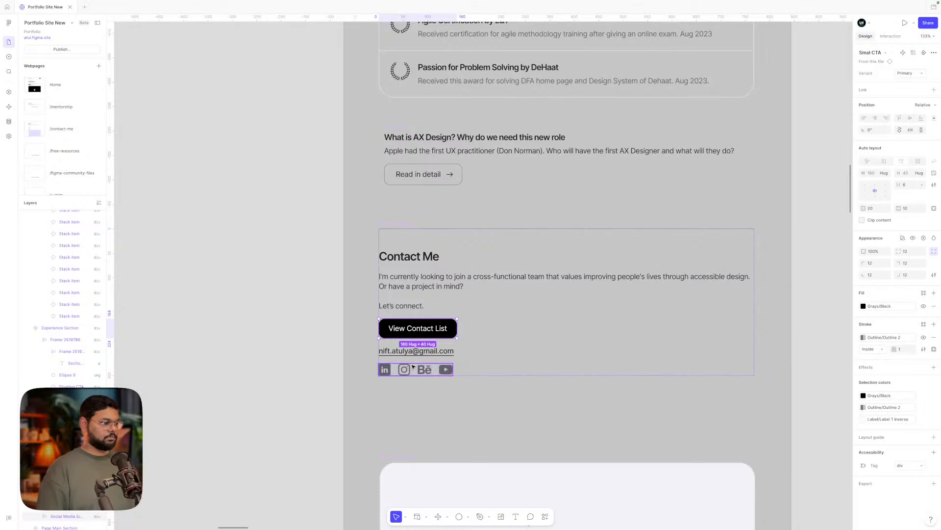
{"action": "double_click", "coordinate": [409, 305]}
{"action": "triple_click", "coordinate": [409, 305]}
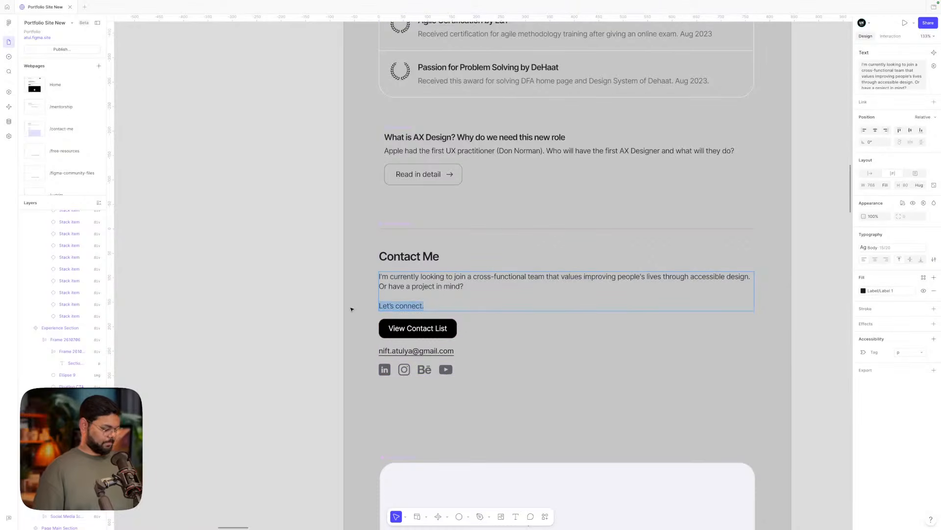
{"action": "triple_click", "coordinate": [420, 329]}
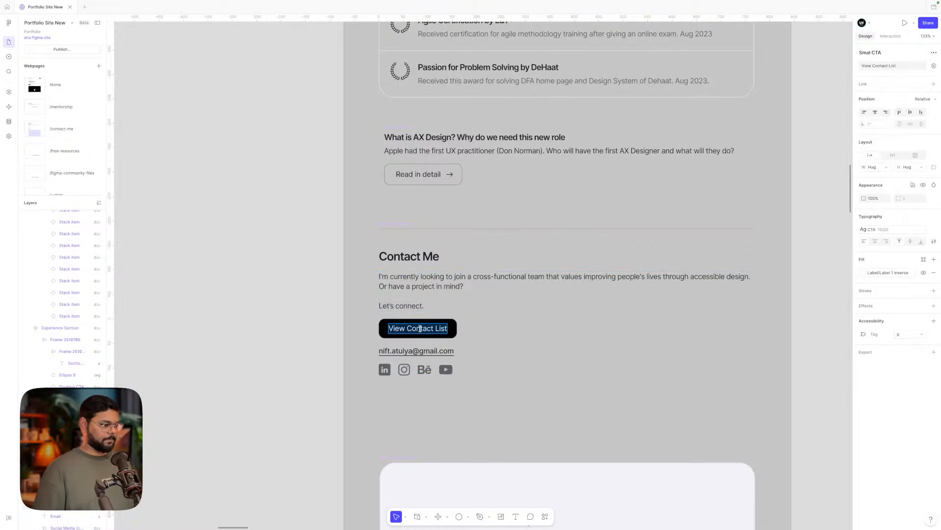
{"action": "left_click", "coordinate": [294, 337]}
- Look through the hero and Page Heading buttons to find the Button text 1 button
{"action": "left_click", "coordinate": [294, 337]}
{"action": "scroll", "coordinate": [294, 337], "scroll_direction": "down", "scroll_amount": 5}
{"action": "scroll", "coordinate": [294, 337], "scroll_direction": "up", "scroll_amount": 10}
{"action": "scroll", "coordinate": [294, 337], "scroll_direction": "left", "scroll_amount": 1}
{"action": "scroll", "coordinate": [294, 337], "scroll_direction": "down", "scroll_amount": 1}
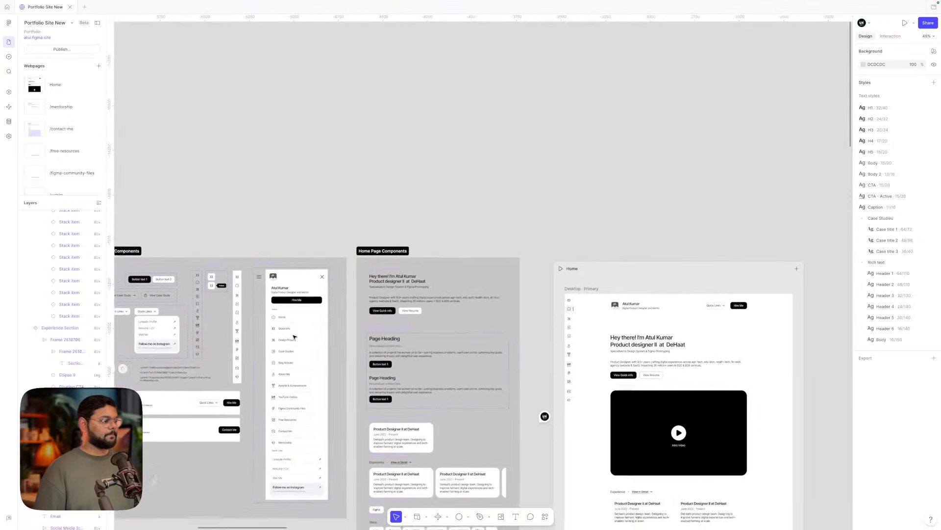
{"action": "left_click", "coordinate": [390, 296]}
{"action": "scroll", "coordinate": [390, 297], "scroll_direction": "up", "scroll_amount": 5}
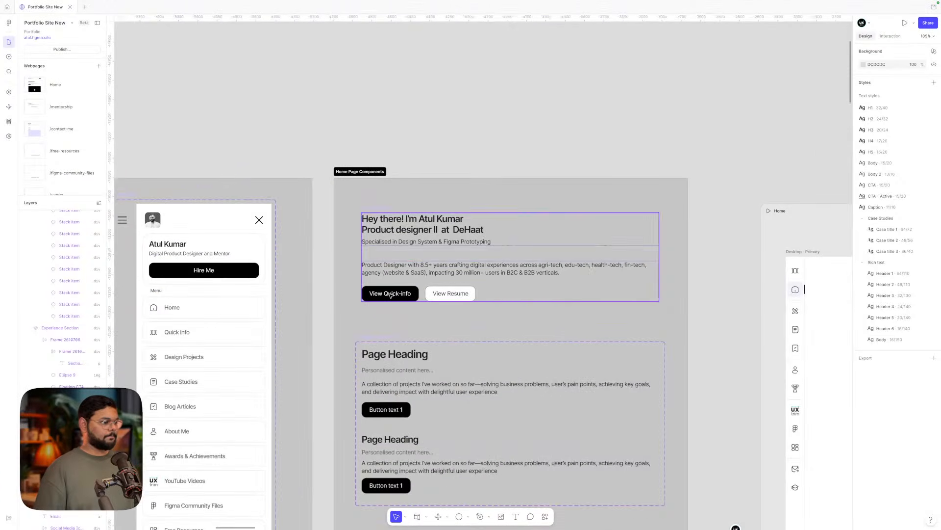
{"action": "left_click", "coordinate": [391, 294]}
{"action": "left_click", "coordinate": [390, 295]}
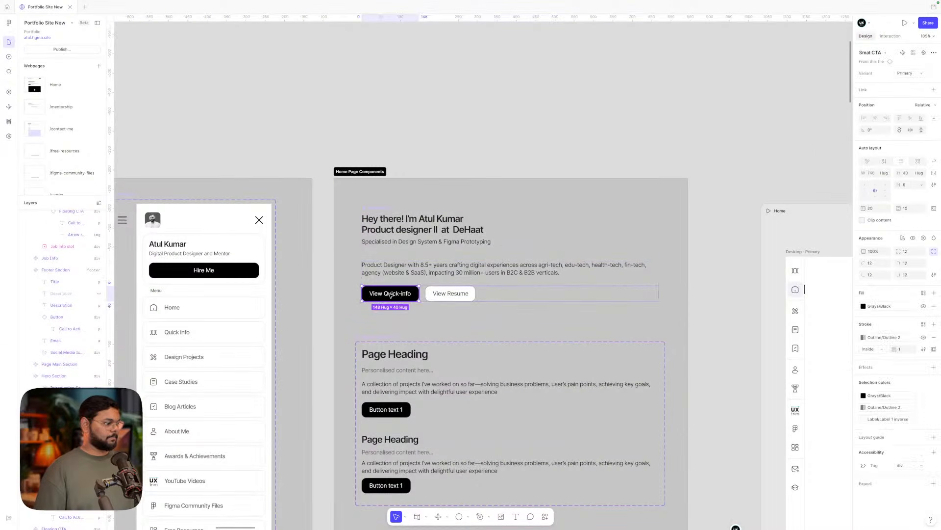
{"action": "scroll", "coordinate": [319, 255], "scroll_direction": "left", "scroll_amount": 8}
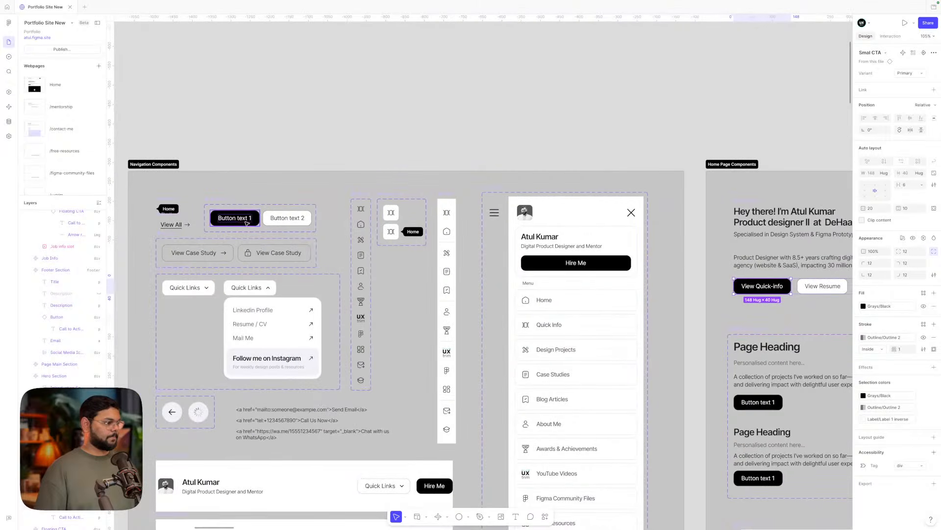
{"action": "left_click", "coordinate": [245, 222]}
{"action": "scroll", "coordinate": [243, 221], "scroll_direction": "down", "scroll_amount": 5}
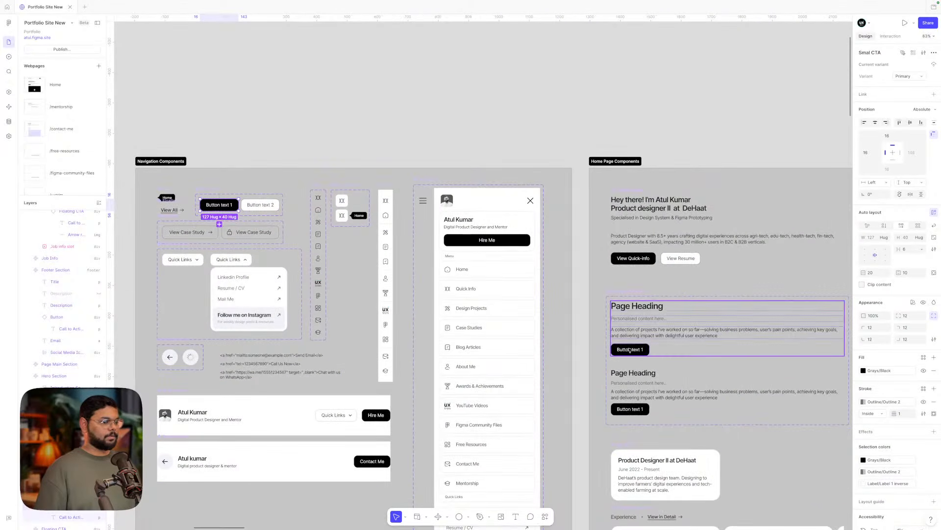
{"action": "left_click", "coordinate": [635, 350]}
{"action": "left_click", "coordinate": [635, 350]}
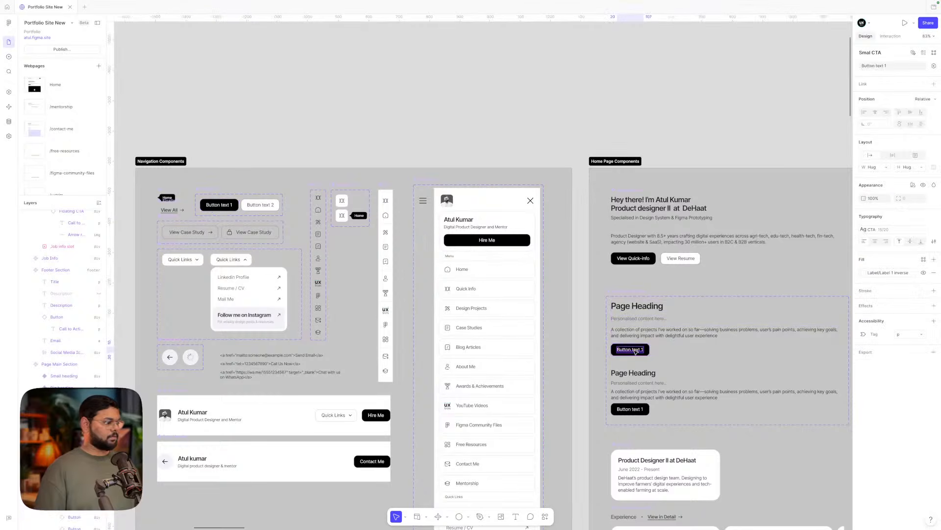
{"action": "left_click", "coordinate": [314, 115]}
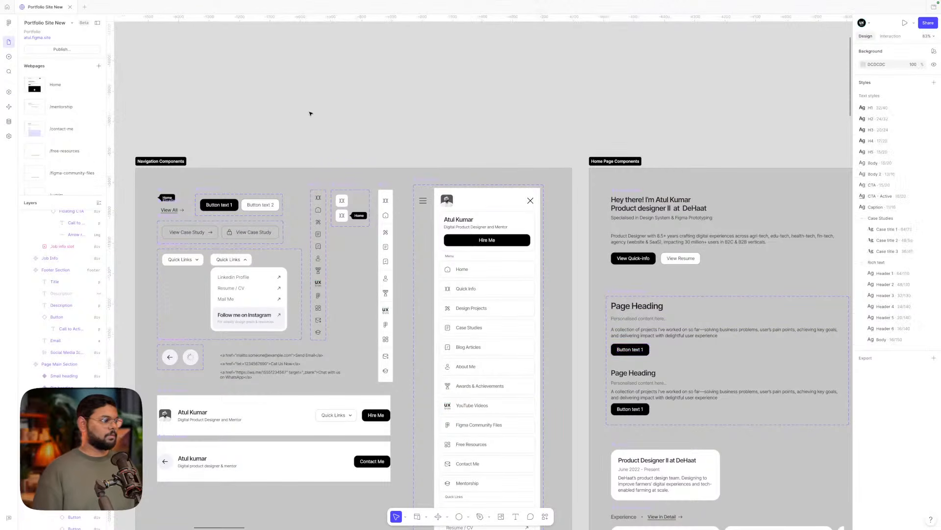
- Place a copy of the Primary button variant into Home Page Components
{"action": "double_click", "coordinate": [218, 203]}
{"action": "left_click", "coordinate": [263, 161]}
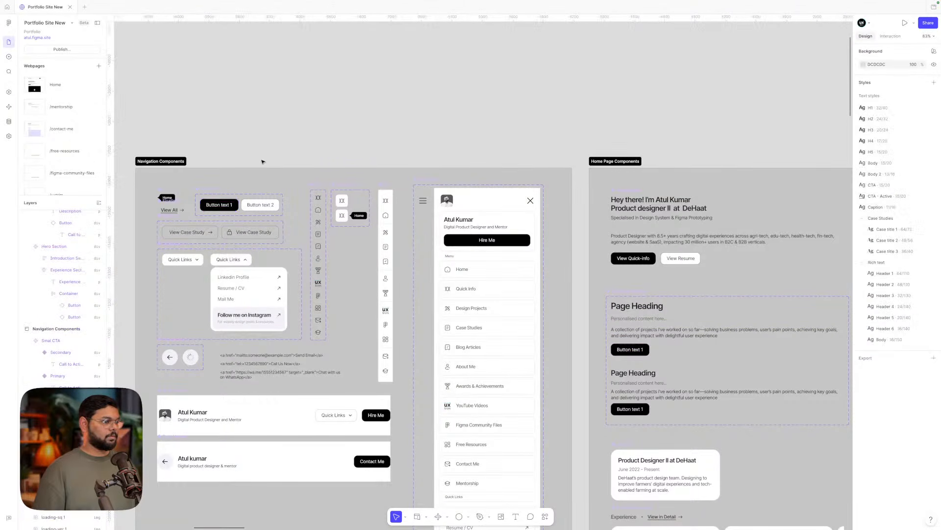
{"action": "left_click", "coordinate": [222, 205]}
{"action": "left_click_drag", "start_coordinate": [221, 206], "coordinate": [641, 281]}
- Insert a Button text 1 copy into Contact Me, just above View Contact List
{"action": "scroll", "coordinate": [642, 281], "scroll_direction": "down", "scroll_amount": 2}
{"action": "scroll", "coordinate": [642, 281], "scroll_direction": "right", "scroll_amount": 1}
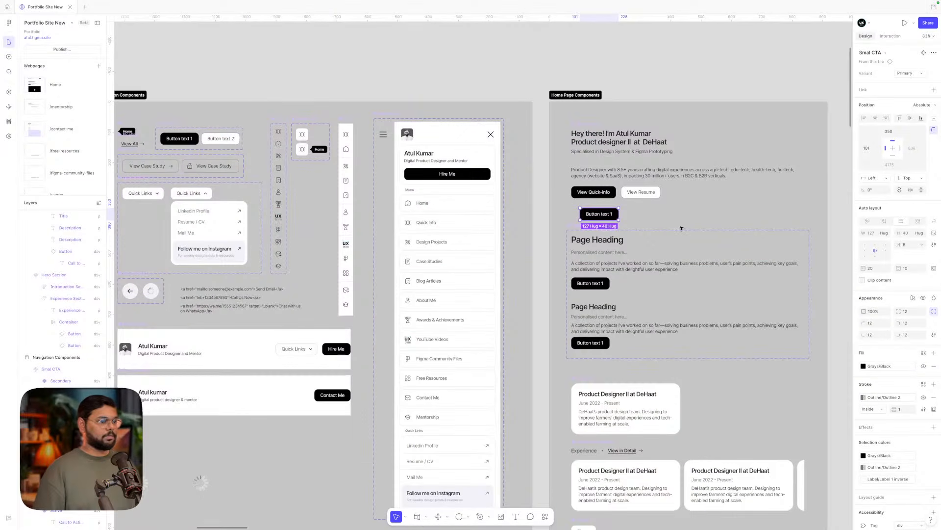
{"action": "scroll", "coordinate": [681, 228], "scroll_direction": "down", "scroll_amount": 2}
{"action": "scroll", "coordinate": [681, 228], "scroll_direction": "right", "scroll_amount": 2}
{"action": "scroll", "coordinate": [681, 228], "scroll_direction": "down", "scroll_amount": 5}
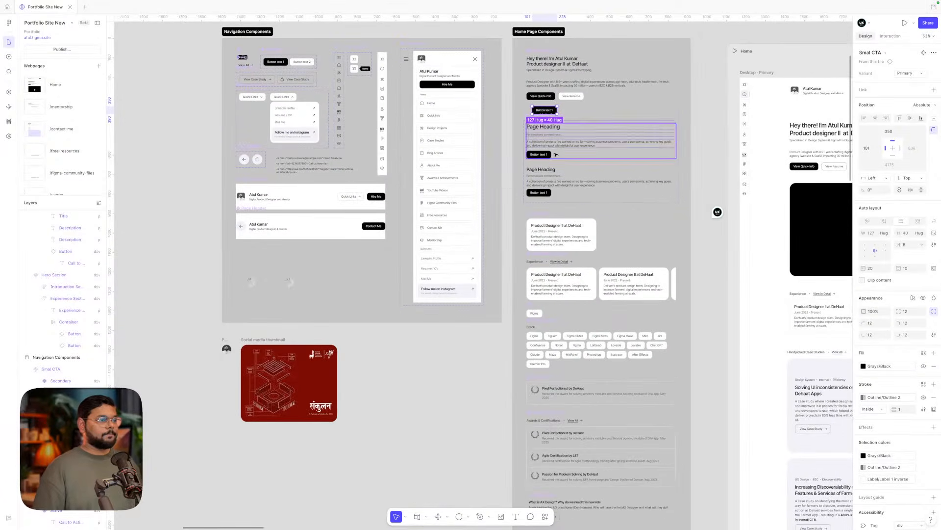
{"action": "scroll", "coordinate": [556, 154], "scroll_direction": "down", "scroll_amount": 1}
{"action": "scroll", "coordinate": [556, 155], "scroll_direction": "right", "scroll_amount": 1}
{"action": "left_click_drag", "start_coordinate": [523, 95], "coordinate": [691, 425]}
{"action": "scroll", "coordinate": [693, 417], "scroll_direction": "down", "scroll_amount": 5}
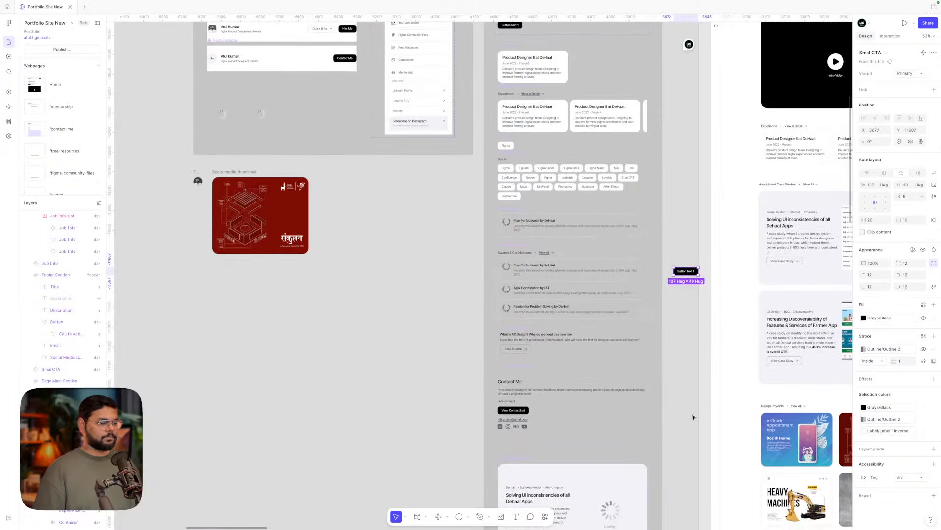
{"action": "left_click_drag", "start_coordinate": [686, 271], "coordinate": [525, 407]}
{"action": "scroll", "coordinate": [525, 407], "scroll_direction": "up", "scroll_amount": 5}
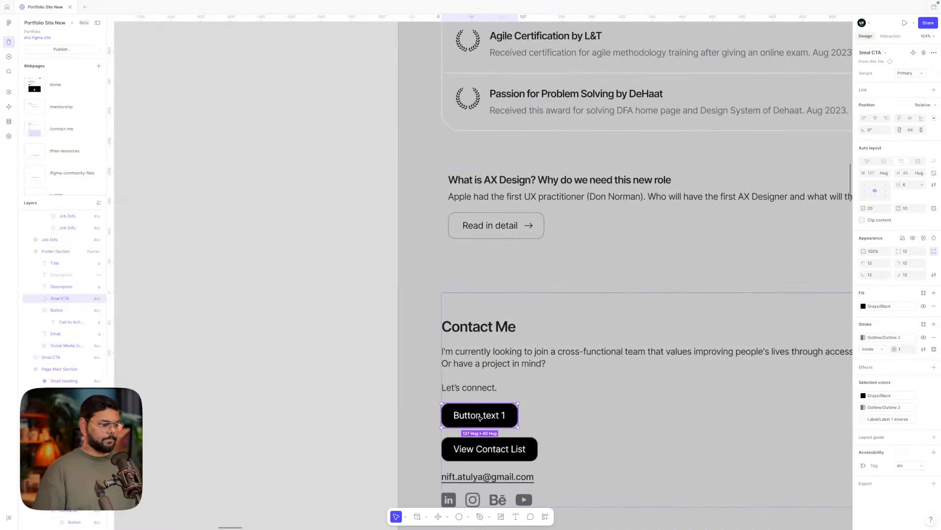
- Change the new button's label to "Let's Connect"
{"action": "double_click", "coordinate": [480, 417]}
{"action": "type", "text": "Lets"}
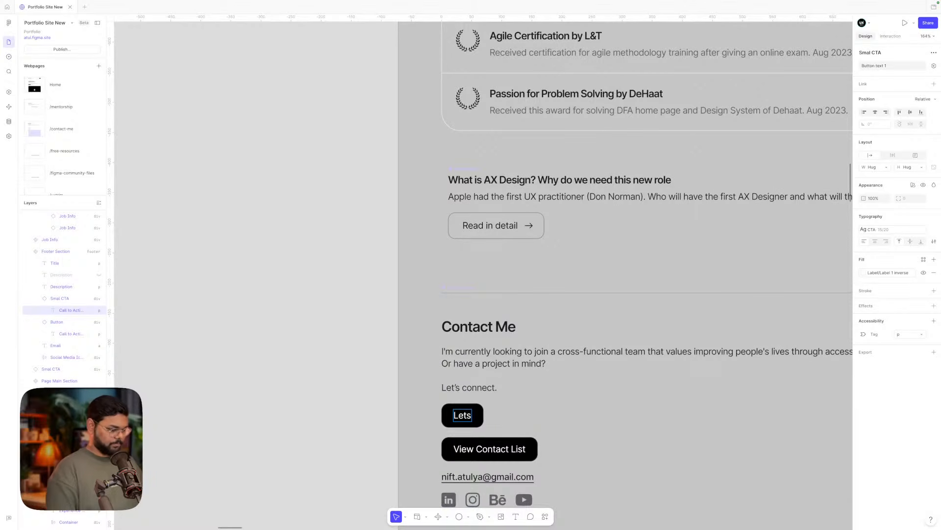
{"action": "key", "text": "BackSpace"}
{"action": "type", "text": "'s"}
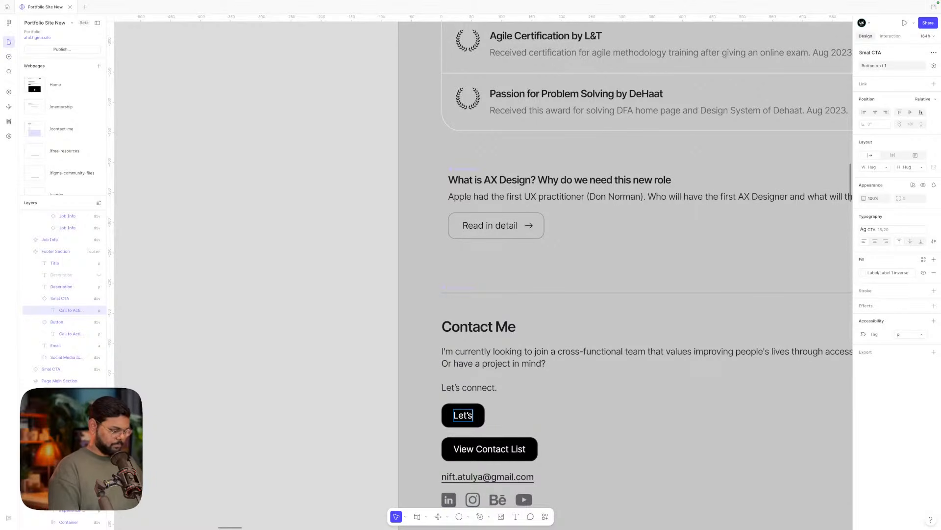
{"action": "type", "text": " Connect"}
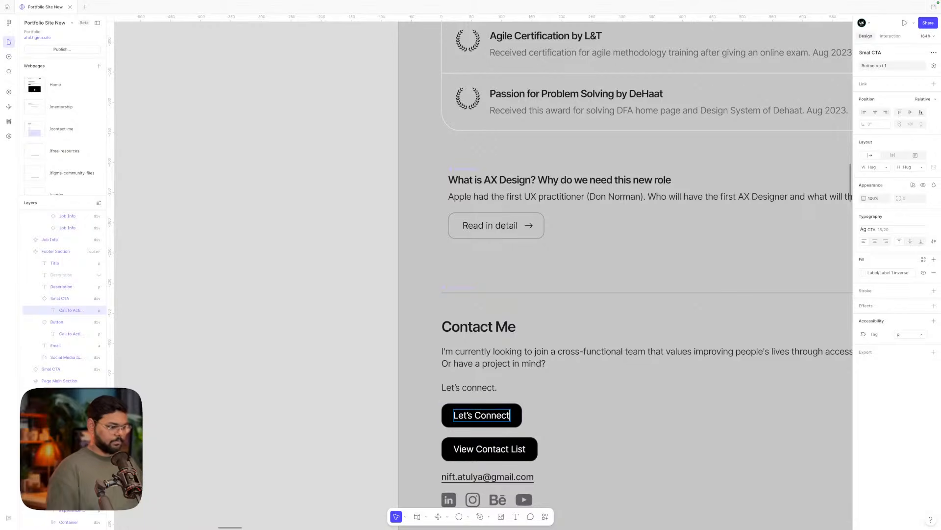
{"action": "left_click", "coordinate": [601, 436]}
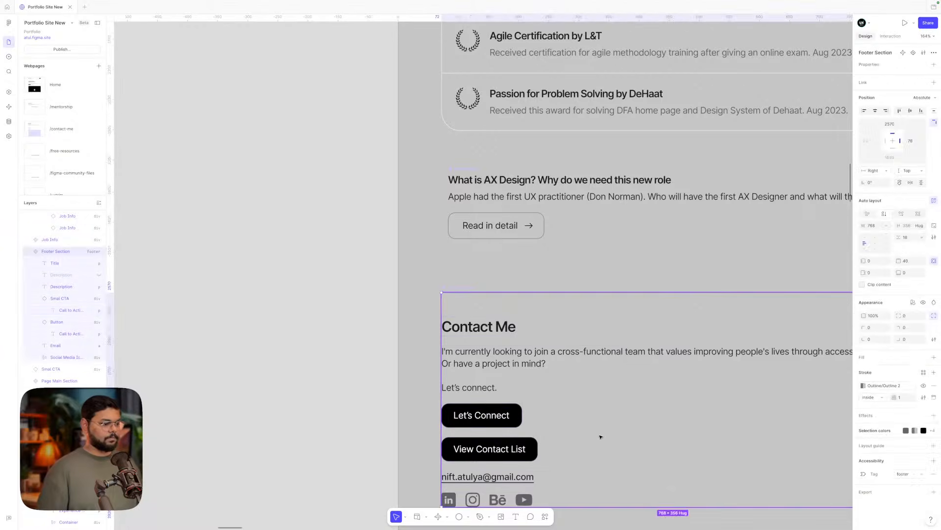
- Delete the 'Let's connect.' line from the description and remove the View Contact List button
{"action": "double_click", "coordinate": [497, 415]}
{"action": "double_click", "coordinate": [489, 387]}
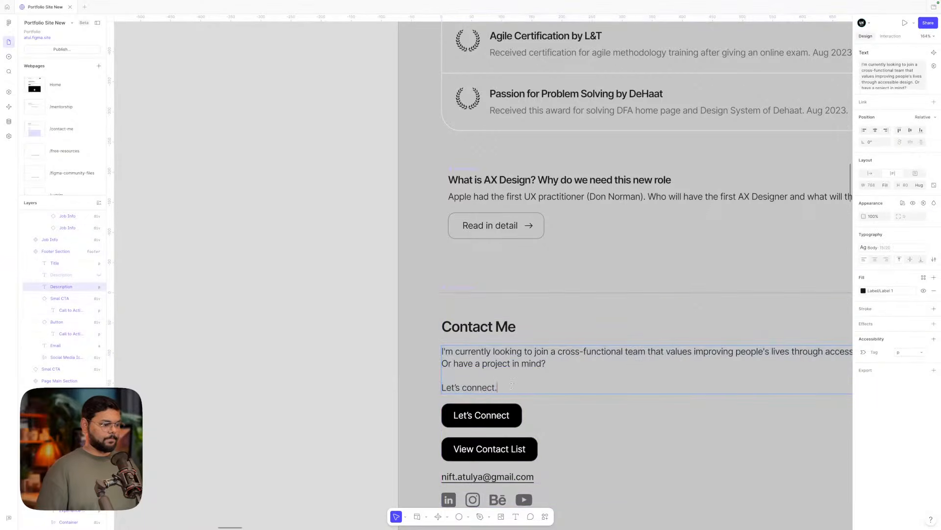
{"action": "left_click_drag", "start_coordinate": [499, 387], "coordinate": [404, 387]}
{"action": "key", "text": "BackSpace"}
{"action": "key", "text": "BackSpace"}
{"action": "key", "text": "BackSpace"}
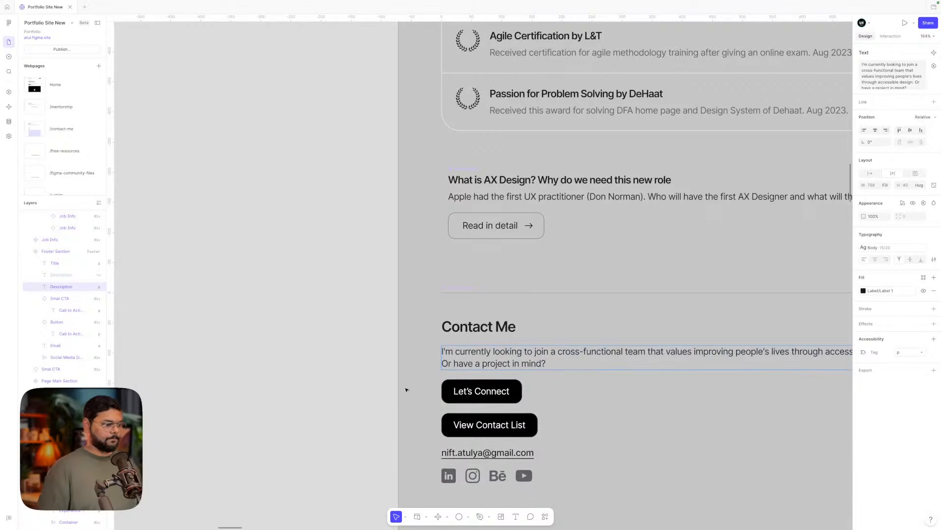
{"action": "key", "text": "Escape"}
{"action": "left_click", "coordinate": [572, 416]}
{"action": "double_click", "coordinate": [527, 421]}
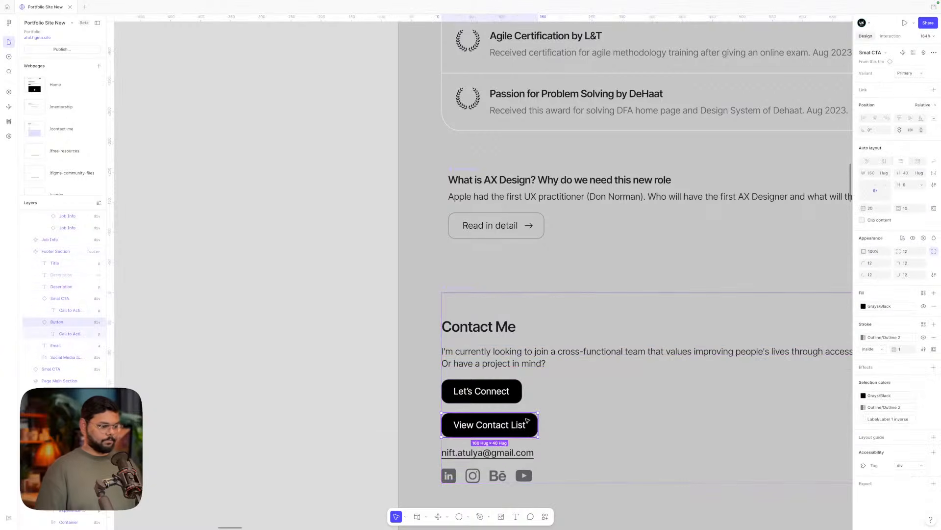
{"action": "key", "text": "Delete"}
- Move the section checklist notes to the left, beside the page being built
{"action": "scroll", "coordinate": [329, 402], "scroll_direction": "down", "scroll_amount": 5}
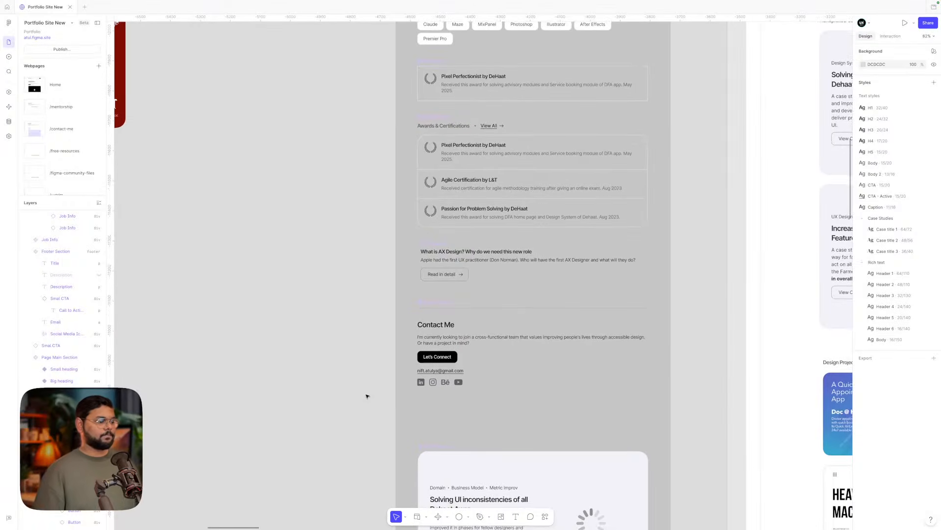
{"action": "scroll", "coordinate": [416, 391], "scroll_direction": "up", "scroll_amount": 5}
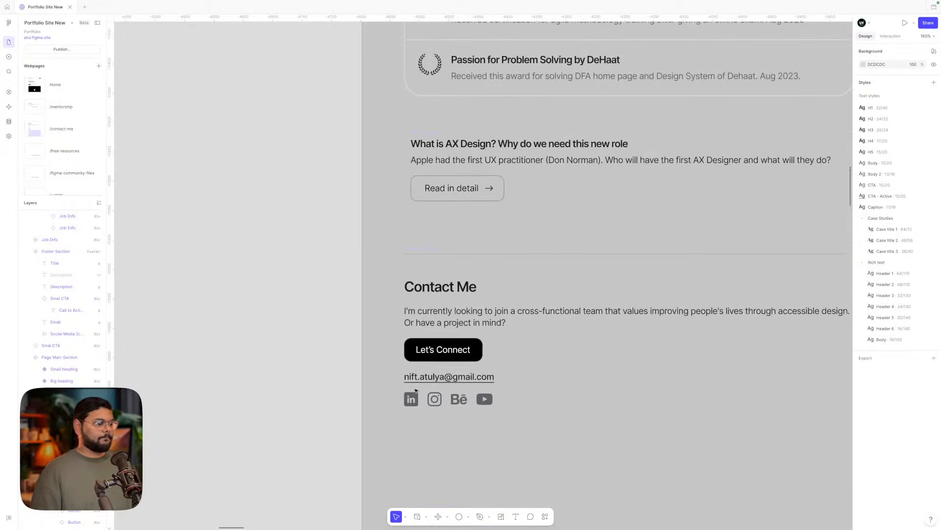
{"action": "scroll", "coordinate": [416, 391], "scroll_direction": "down", "scroll_amount": 3}
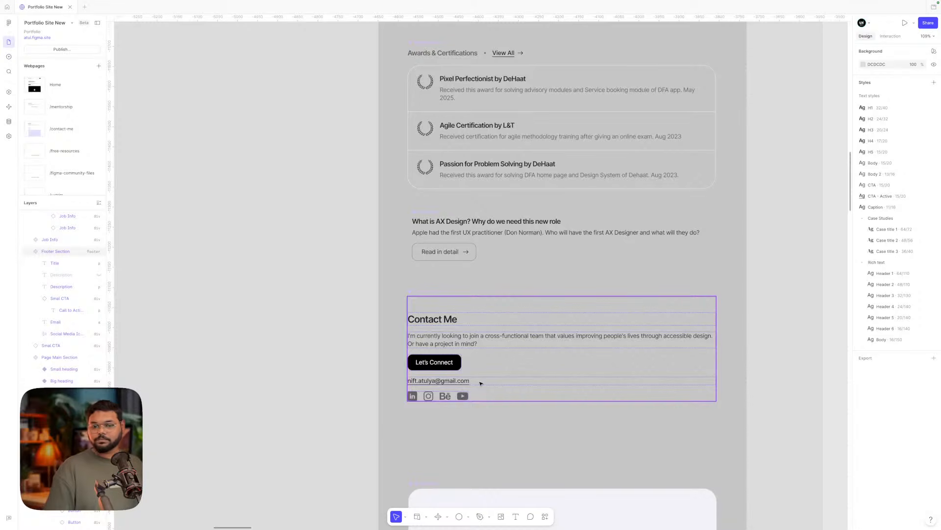
{"action": "scroll", "coordinate": [492, 370], "scroll_direction": "down", "scroll_amount": 3}
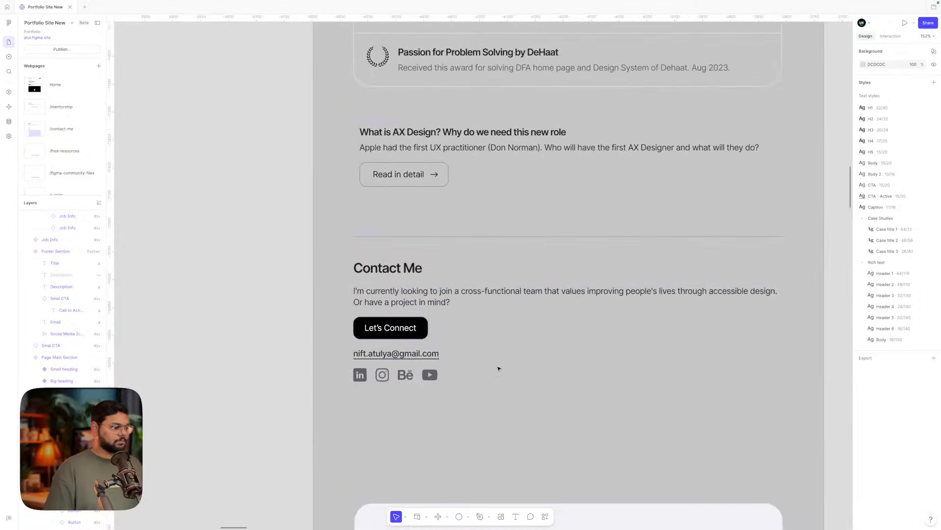
{"action": "scroll", "coordinate": [443, 374], "scroll_direction": "up", "scroll_amount": 5}
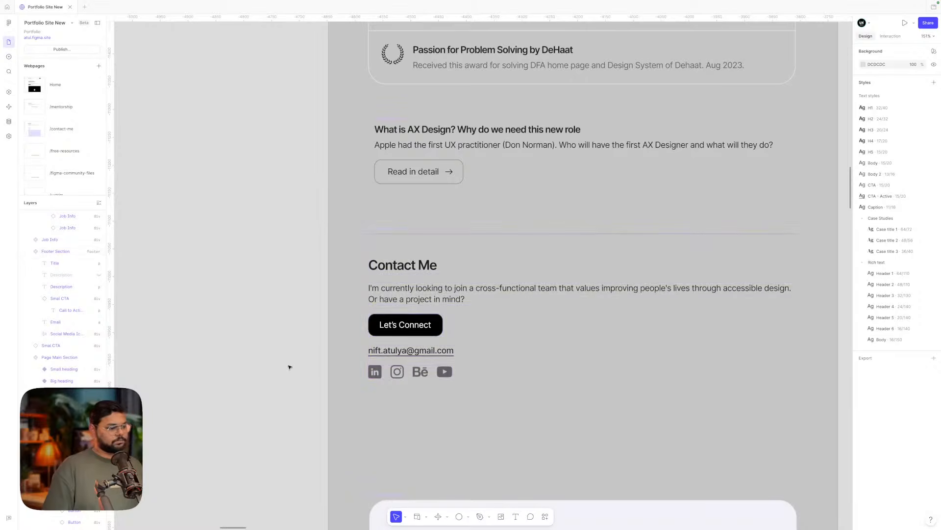
{"action": "scroll", "coordinate": [289, 367], "scroll_direction": "down", "scroll_amount": 4}
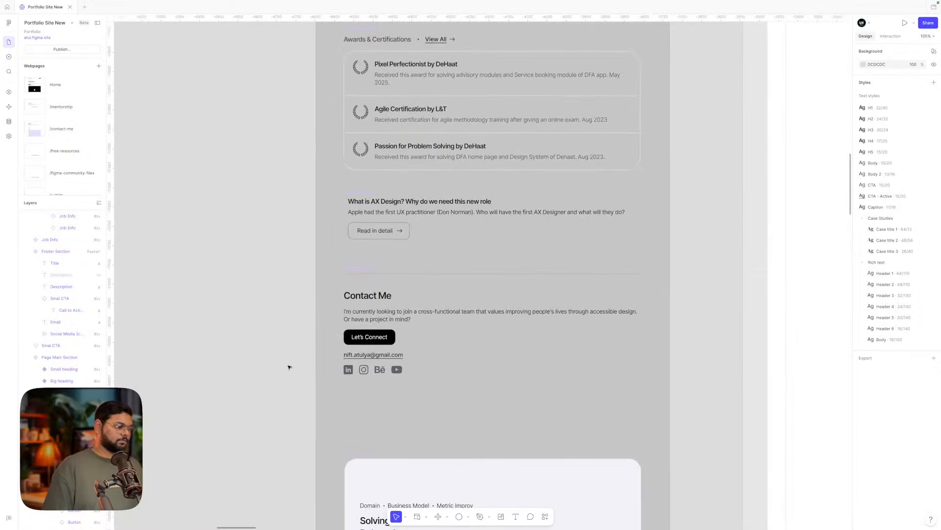
{"action": "scroll", "coordinate": [288, 366], "scroll_direction": "down", "scroll_amount": 6}
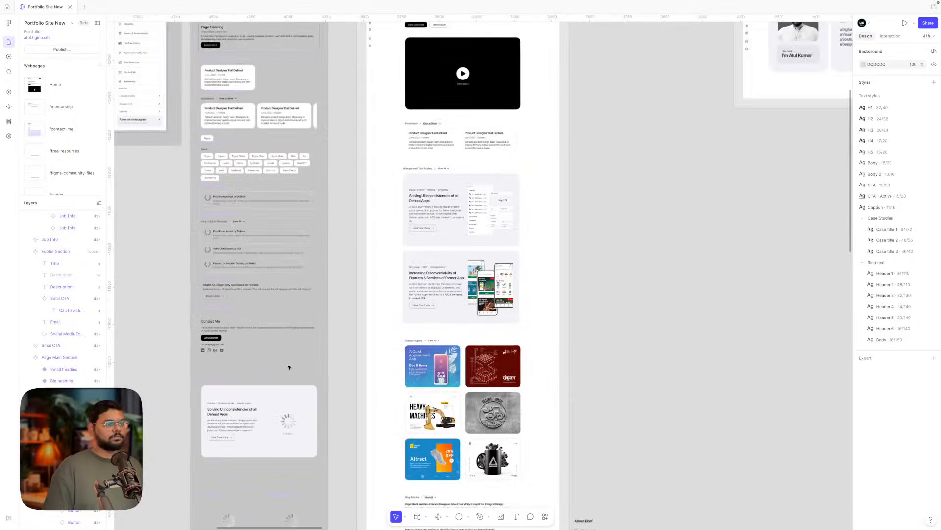
{"action": "scroll", "coordinate": [288, 367], "scroll_direction": "up", "scroll_amount": 3}
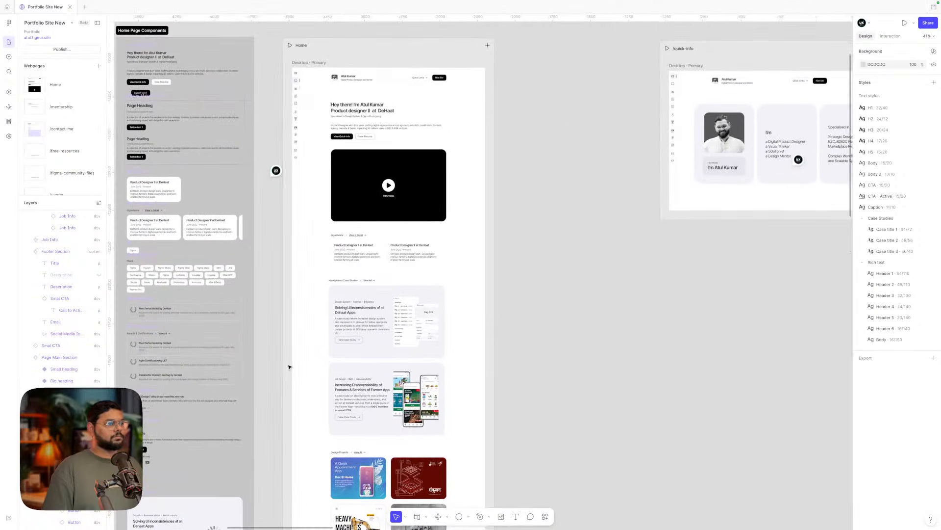
{"action": "scroll", "coordinate": [472, 347], "scroll_direction": "down", "scroll_amount": 5}
{"action": "scroll", "coordinate": [471, 348], "scroll_direction": "up", "scroll_amount": 8}
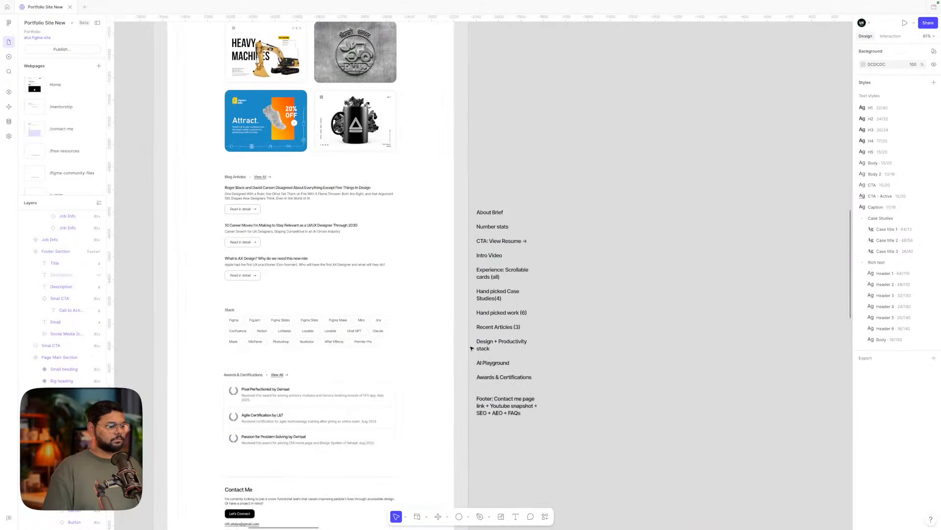
{"action": "scroll", "coordinate": [493, 394], "scroll_direction": "down", "scroll_amount": 3}
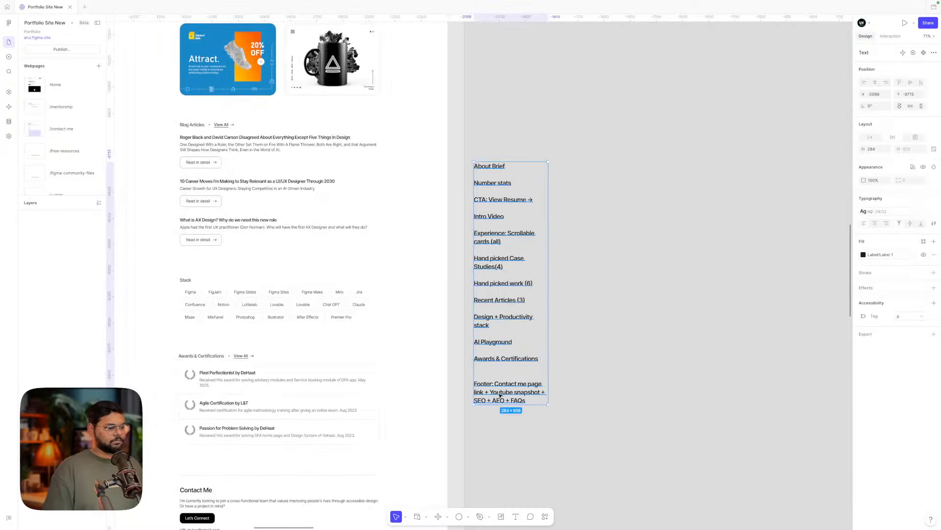
{"action": "double_click", "coordinate": [500, 394]}
{"action": "triple_click", "coordinate": [508, 392]}
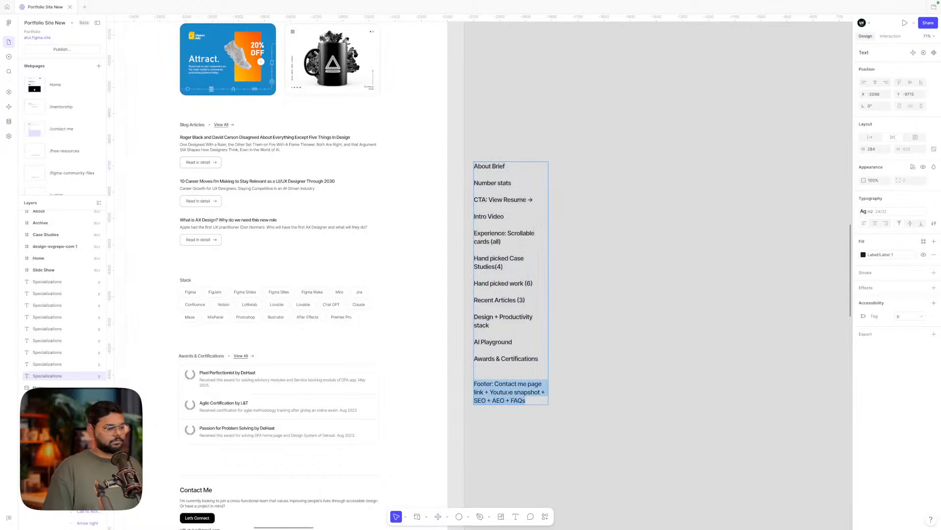
{"action": "left_click", "coordinate": [564, 395]}
{"action": "scroll", "coordinate": [564, 395], "scroll_direction": "left", "scroll_amount": 3}
{"action": "scroll", "coordinate": [566, 397], "scroll_direction": "down", "scroll_amount": 5}
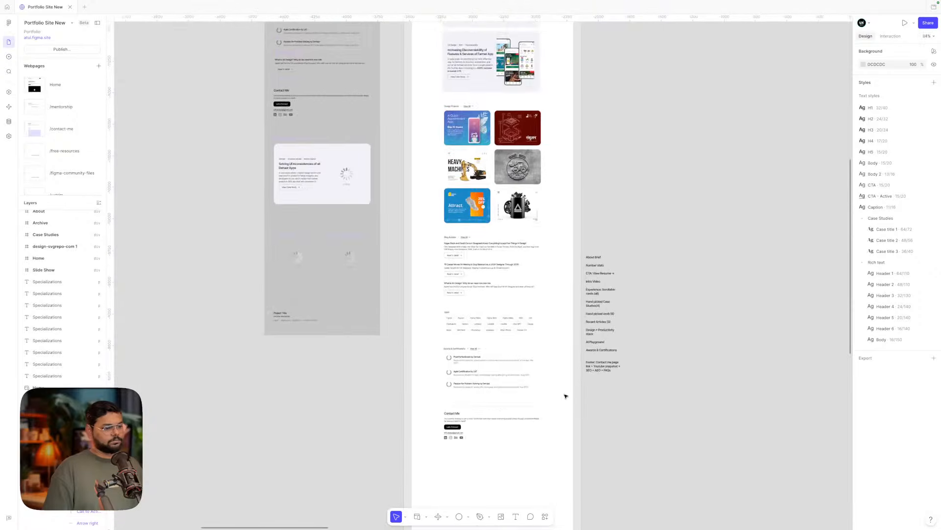
{"action": "scroll", "coordinate": [564, 394], "scroll_direction": "left", "scroll_amount": 3}
{"action": "left_click_drag", "start_coordinate": [672, 356], "coordinate": [305, 113]}
- Drag the Contact Me footer down about 214 px to open space above it
{"action": "scroll", "coordinate": [305, 113], "scroll_direction": "up", "scroll_amount": 5}
{"action": "scroll", "coordinate": [307, 109], "scroll_direction": "down", "scroll_amount": 3}
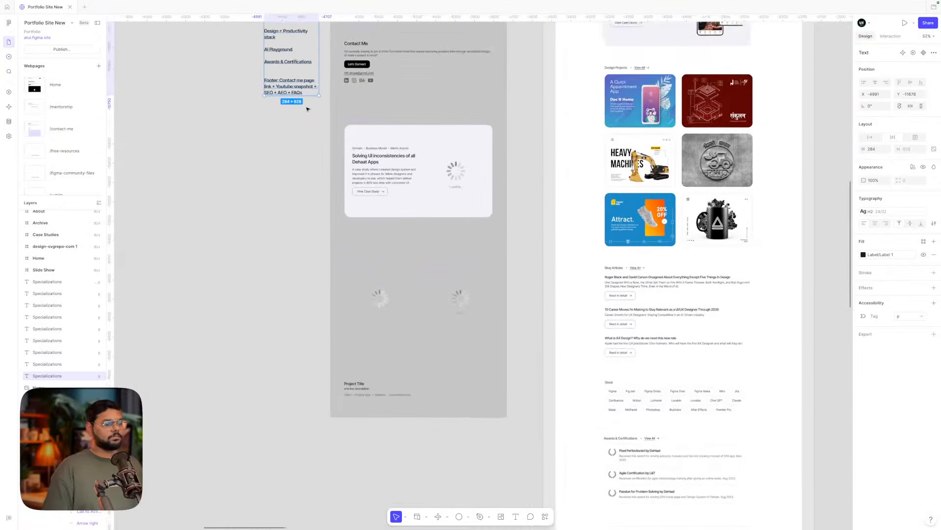
{"action": "scroll", "coordinate": [344, 147], "scroll_direction": "down", "scroll_amount": 10}
{"action": "double_click", "coordinate": [531, 328]}
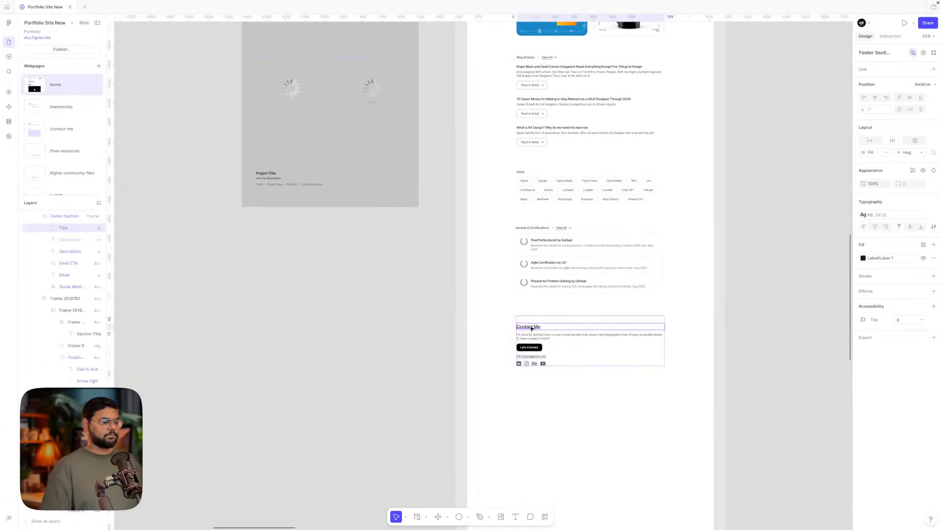
{"action": "left_click", "coordinate": [733, 311]}
{"action": "left_click_drag", "start_coordinate": [574, 365], "coordinate": [572, 469]}
{"action": "left_click", "coordinate": [570, 211]}
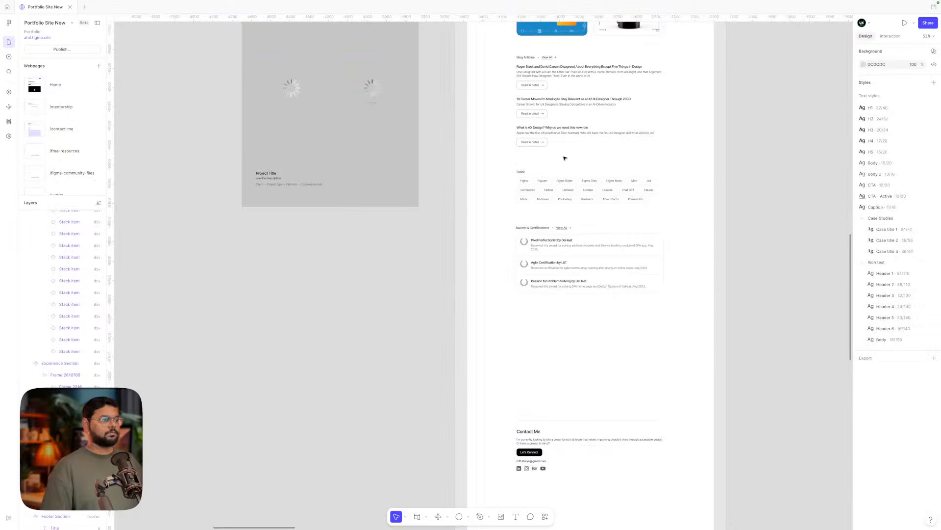
{"action": "scroll", "coordinate": [546, 78], "scroll_direction": "up", "scroll_amount": 2}
{"action": "scroll", "coordinate": [546, 78], "scroll_direction": "down", "scroll_amount": 3}
- Place a copy of the Blog Articles block below Awards & Certifications
{"action": "left_click", "coordinate": [546, 129]}
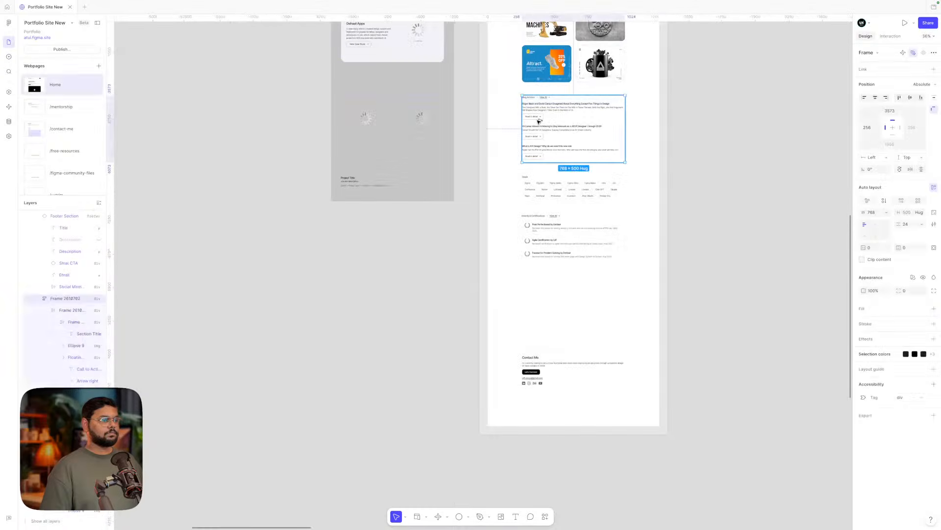
{"action": "left_click_drag", "start_coordinate": [545, 128], "coordinate": [535, 295]}
{"action": "scroll", "coordinate": [535, 295], "scroll_direction": "up", "scroll_amount": 5}
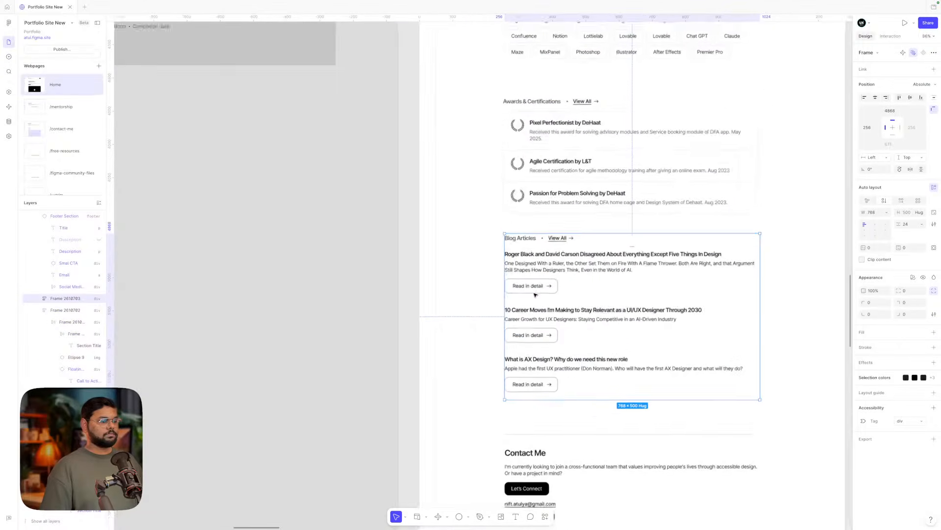
{"action": "left_click", "coordinate": [463, 253]}
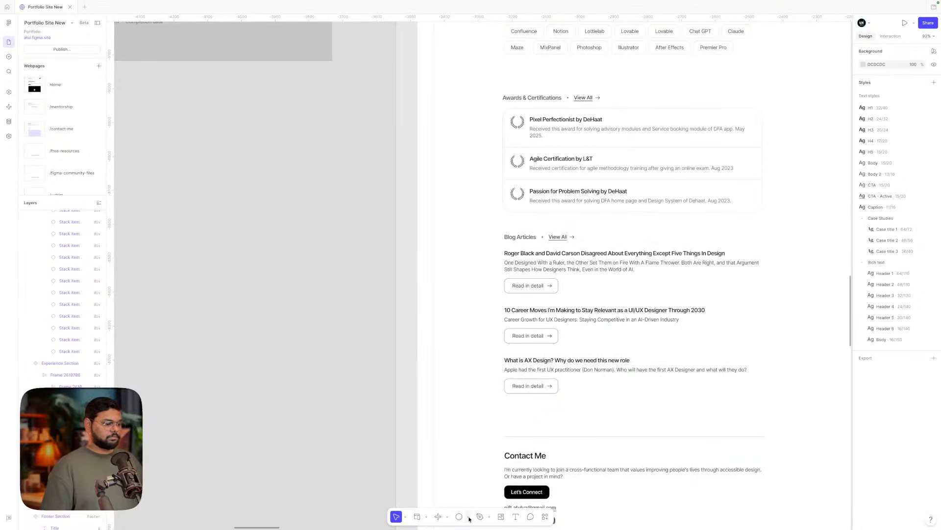
- Rename the copied block's heading to 'AI Playground'
{"action": "left_click", "coordinate": [521, 238]}
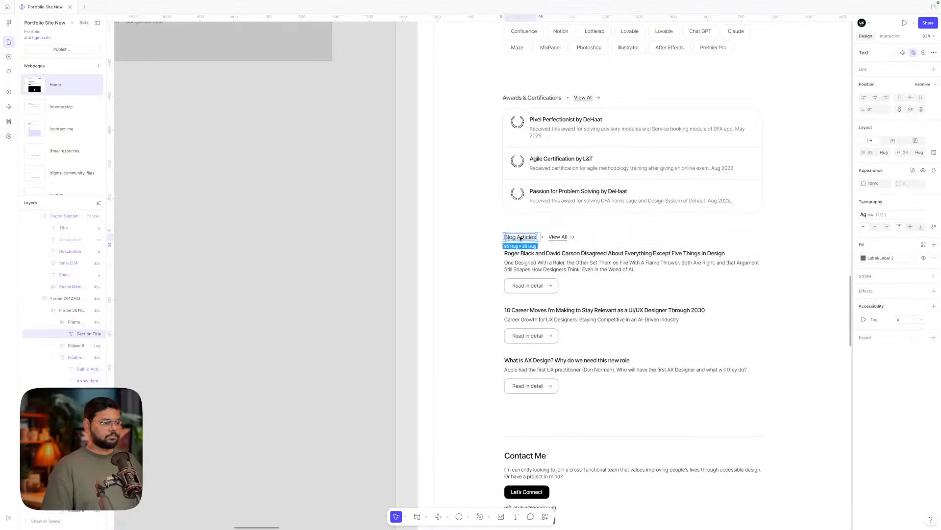
{"action": "double_click", "coordinate": [521, 237]}
{"action": "type", "text": "AI"}
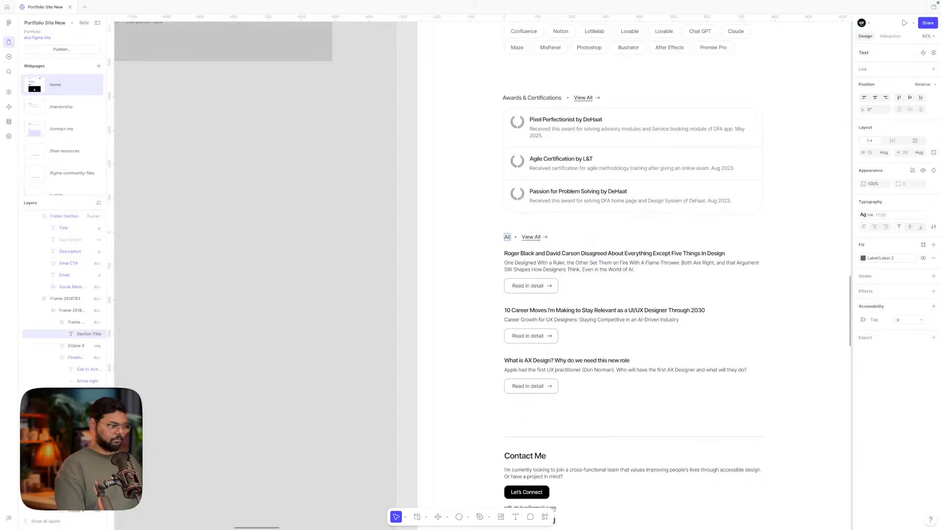
{"action": "type", "text": " Playg"}
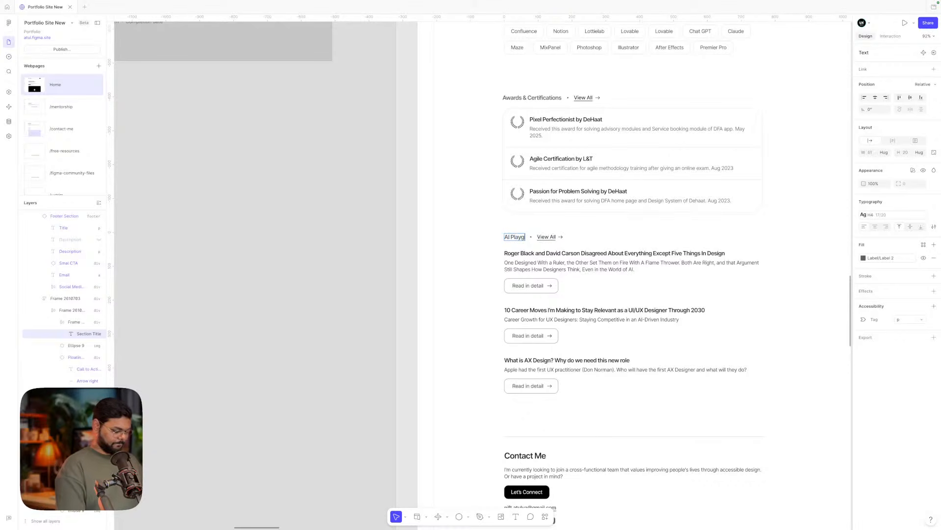
{"action": "type", "text": "round"}
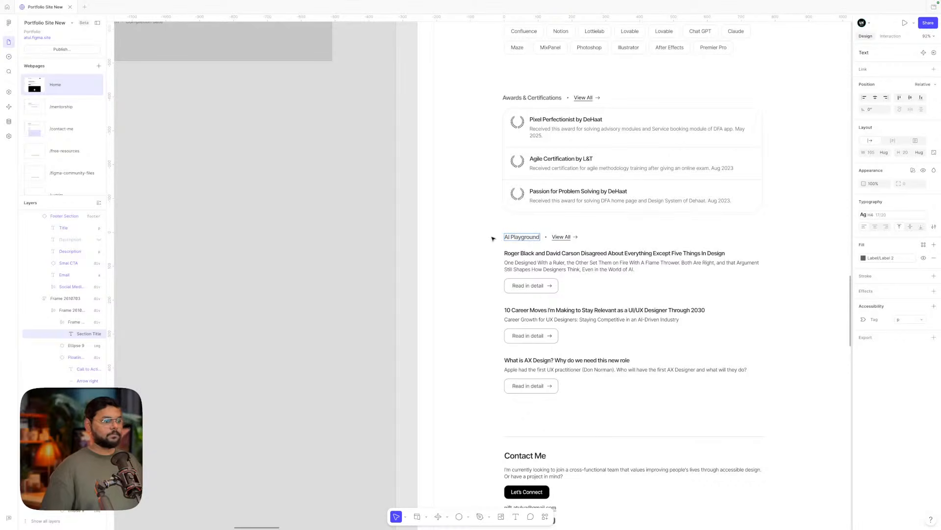
{"action": "left_click", "coordinate": [492, 239]}
{"action": "left_click", "coordinate": [530, 259]}
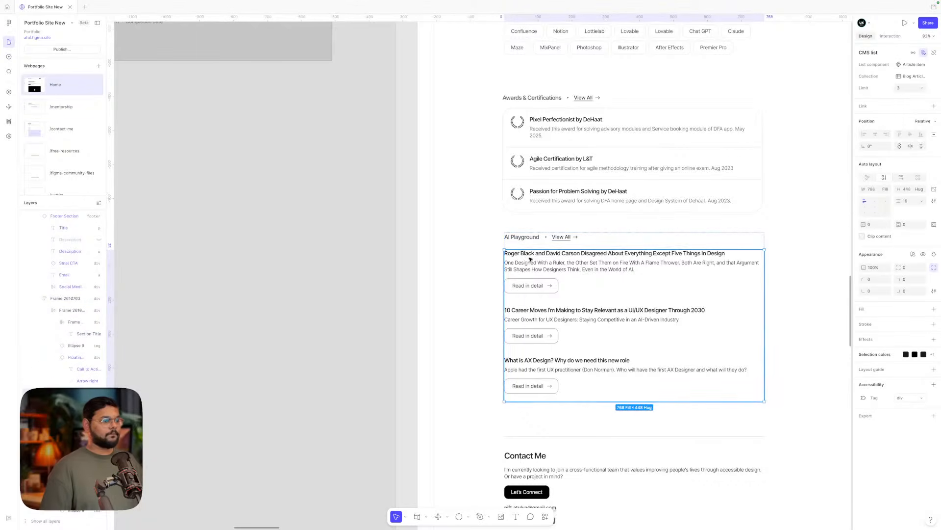
- Paste the grey placeholder rectangle into AI Playground and delete the copied blog list
{"action": "left_click", "coordinate": [468, 517]}
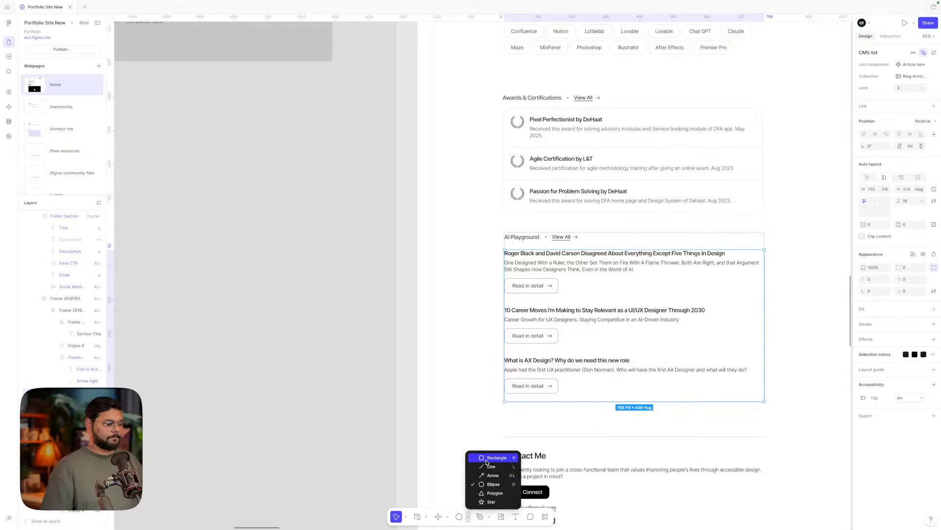
{"action": "left_click", "coordinate": [486, 462]}
{"action": "mouse_move", "coordinate": [467, 318]}
{"action": "left_mouse_down"}
{"action": "mouse_move", "coordinate": [452, 427]}
{"action": "mouse_move", "coordinate": [483, 434]}
{"action": "left_mouse_up"}
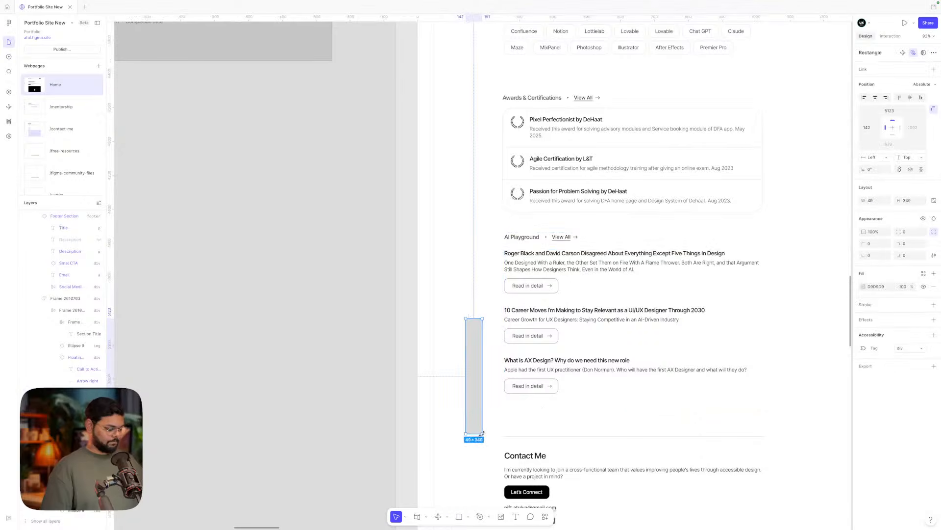
{"action": "key", "text": "Delete"}
{"action": "left_click", "coordinate": [536, 237]}
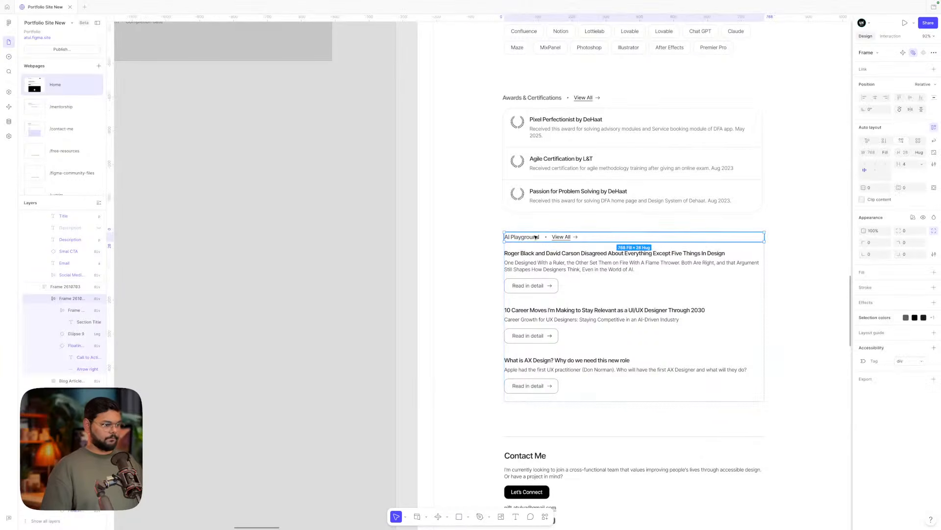
{"action": "key", "text": "super+v"}
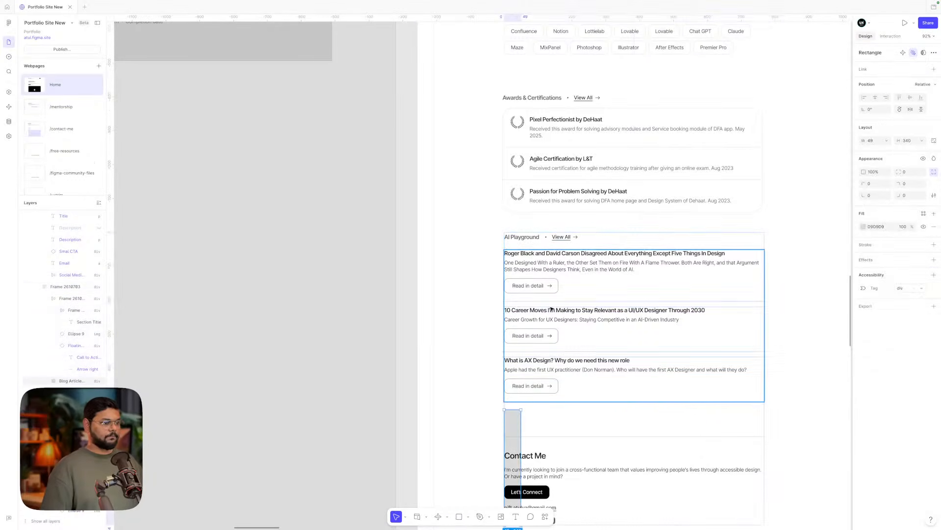
{"action": "left_click", "coordinate": [552, 309]}
{"action": "key", "text": "Delete"}
- Stretch the grey rectangle to full section width and give it a corner radius of 32
{"action": "left_click", "coordinate": [517, 284]}
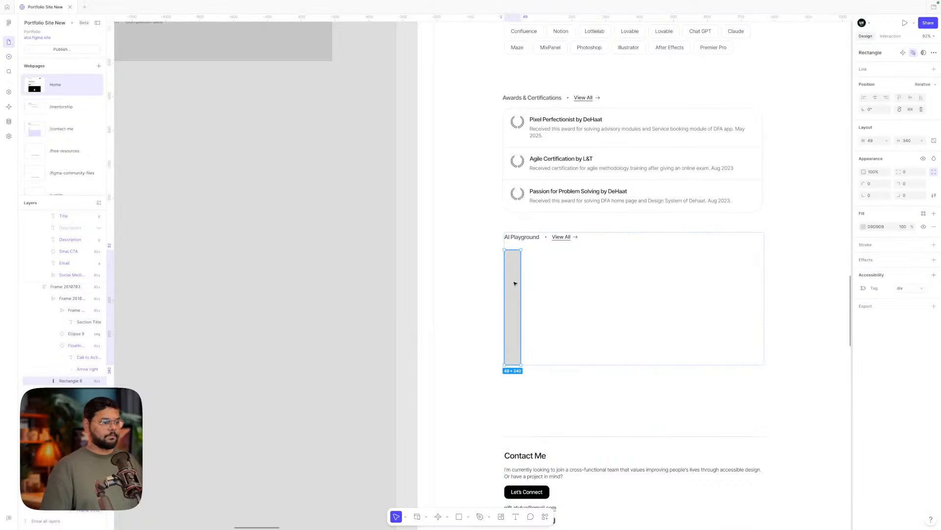
{"action": "left_click_drag", "start_coordinate": [521, 285], "coordinate": [761, 293]}
{"action": "left_click", "coordinate": [792, 284]}
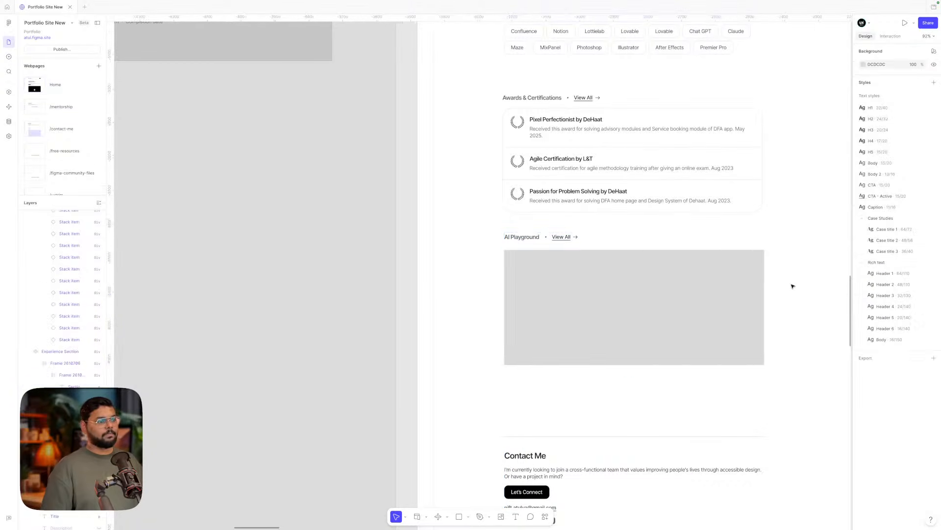
{"action": "scroll", "coordinate": [793, 284], "scroll_direction": "down", "scroll_amount": 5}
{"action": "left_click", "coordinate": [708, 295]}
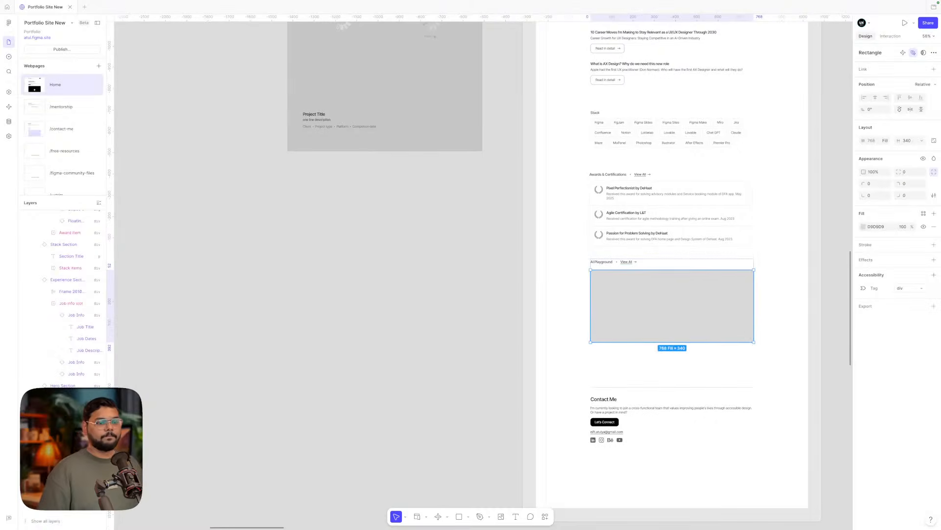
{"action": "left_click", "coordinate": [912, 172]}
{"action": "type", "text": "32"}
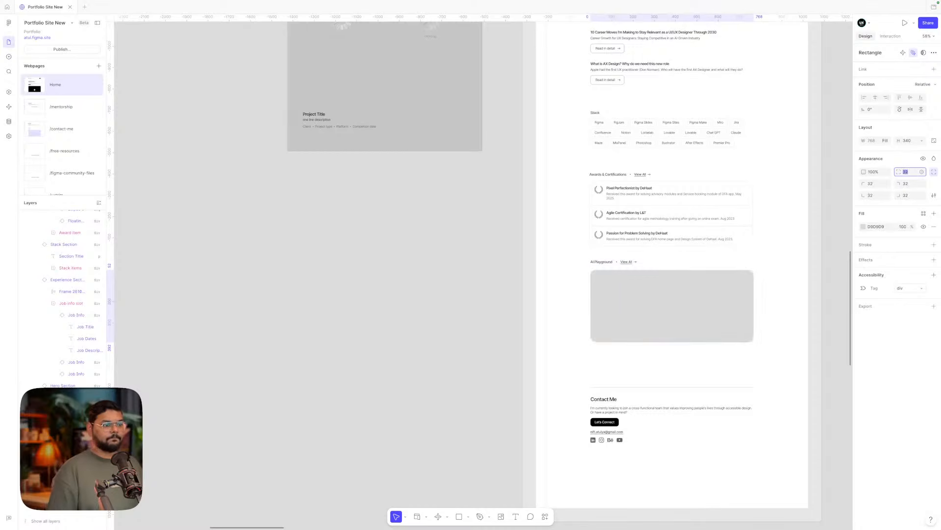
{"action": "left_click", "coordinate": [806, 237]}
{"action": "scroll", "coordinate": [805, 237], "scroll_direction": "up", "scroll_amount": 3}
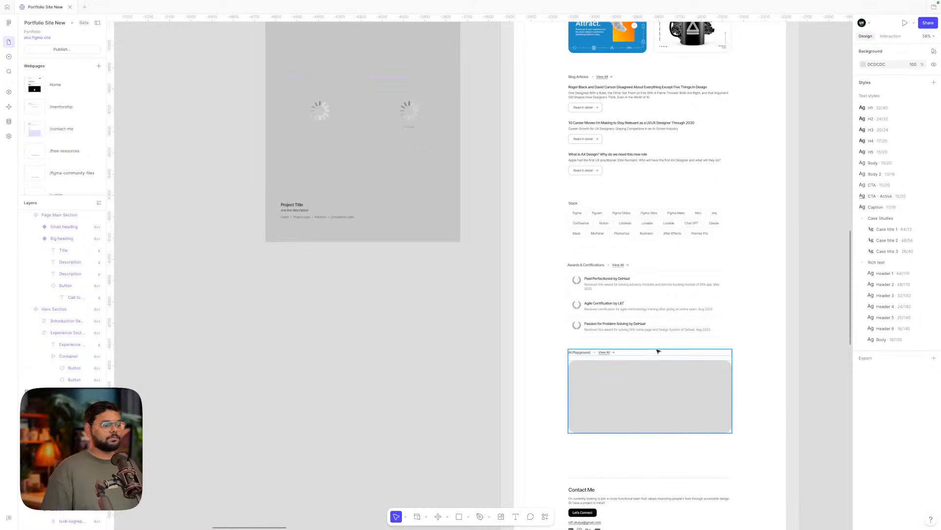
- Change the AI Playground link text from 'View All' to 'View All Experiments'
{"action": "scroll", "coordinate": [617, 344], "scroll_direction": "up", "scroll_amount": 5}
{"action": "double_click", "coordinate": [594, 365]}
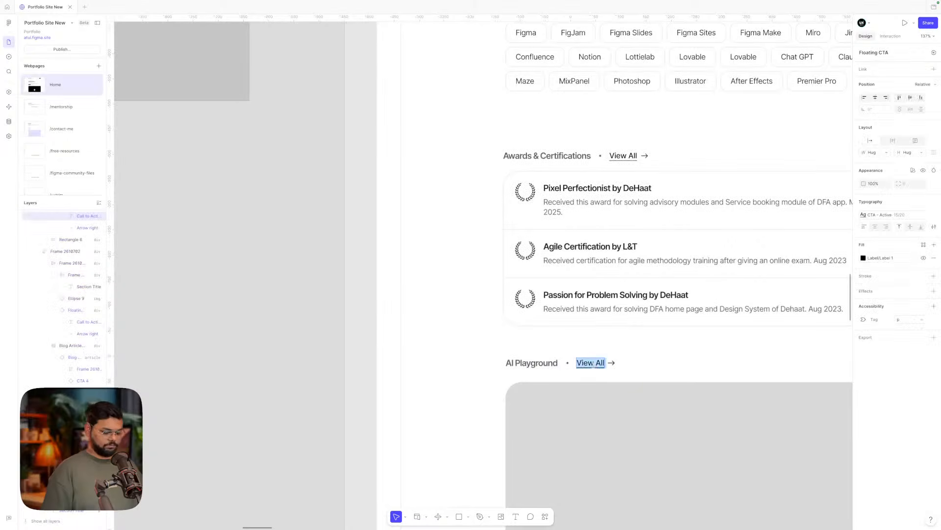
{"action": "key", "text": "Right"}
{"action": "type", "text": "Pr"}
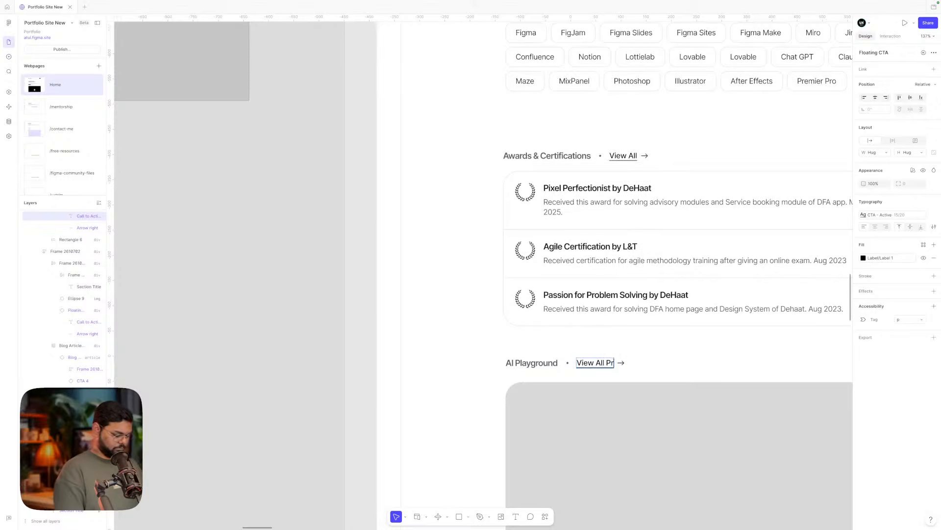
{"action": "type", "text": "oject"}
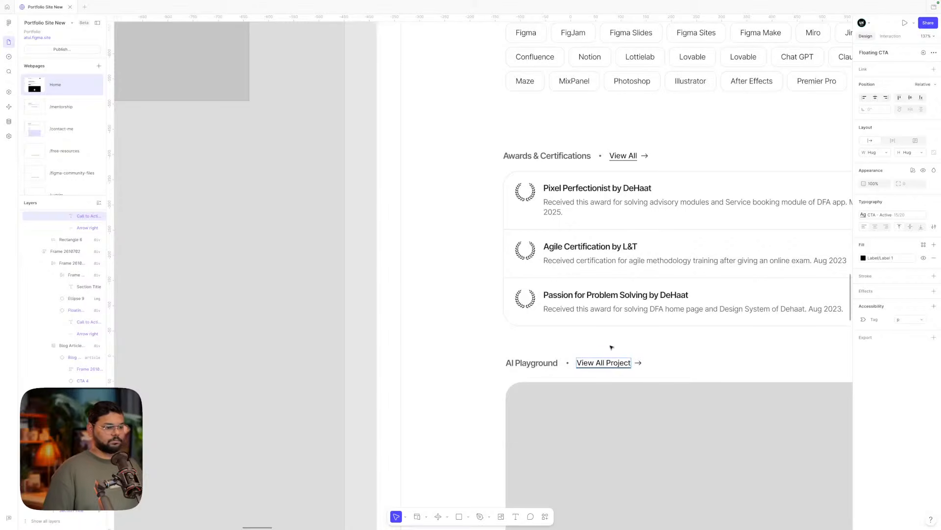
{"action": "key", "text": "ctrl+shift+Left"}
{"action": "type", "text": "E"}
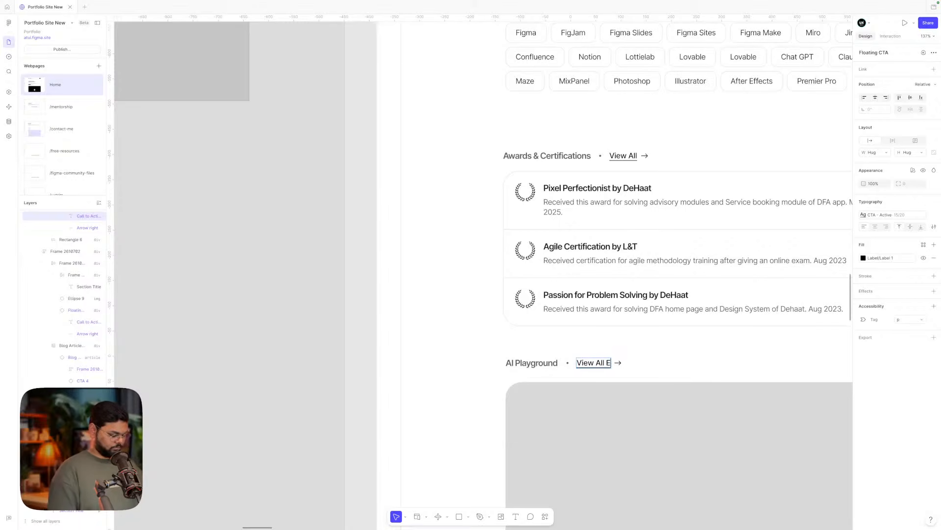
{"action": "type", "text": "xperiemnts"}
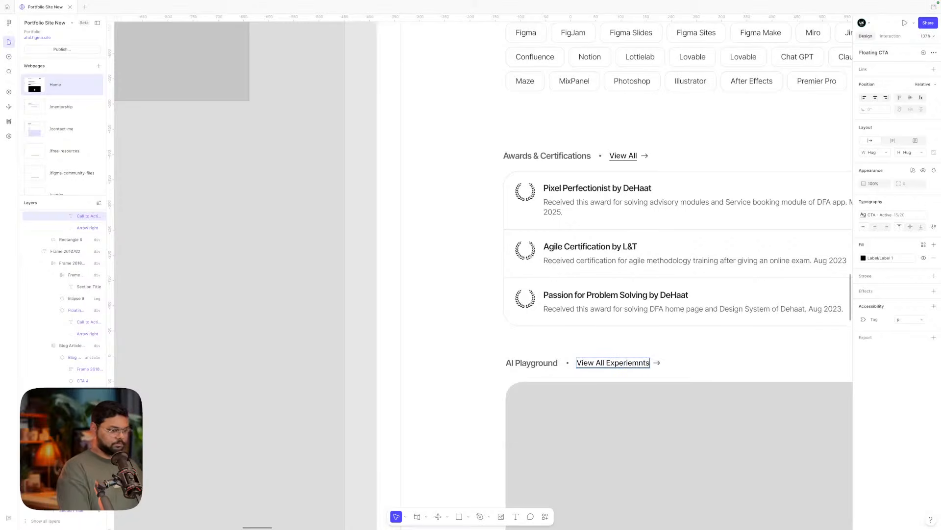
{"action": "scroll", "coordinate": [657, 361], "scroll_direction": "right", "scroll_amount": 1}
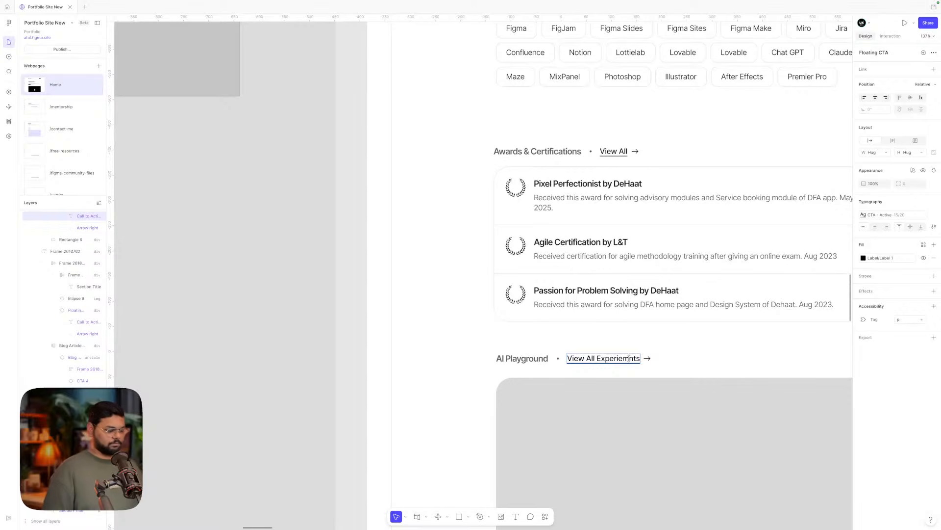
{"action": "left_click", "coordinate": [445, 315]}
- Check the Awards & Certifications 'View All' link text and leave it unchanged
{"action": "scroll", "coordinate": [446, 315], "scroll_direction": "up", "scroll_amount": 3}
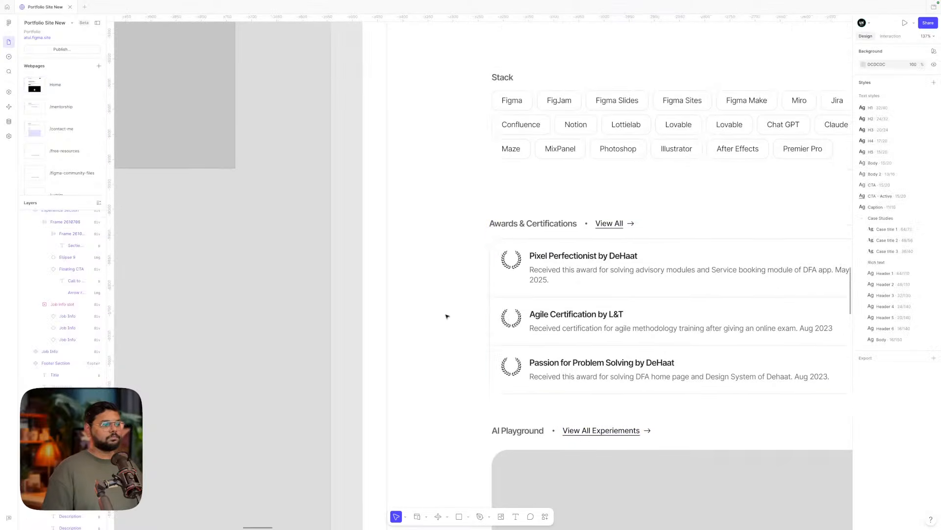
{"action": "scroll", "coordinate": [610, 275], "scroll_direction": "down", "scroll_amount": 5}
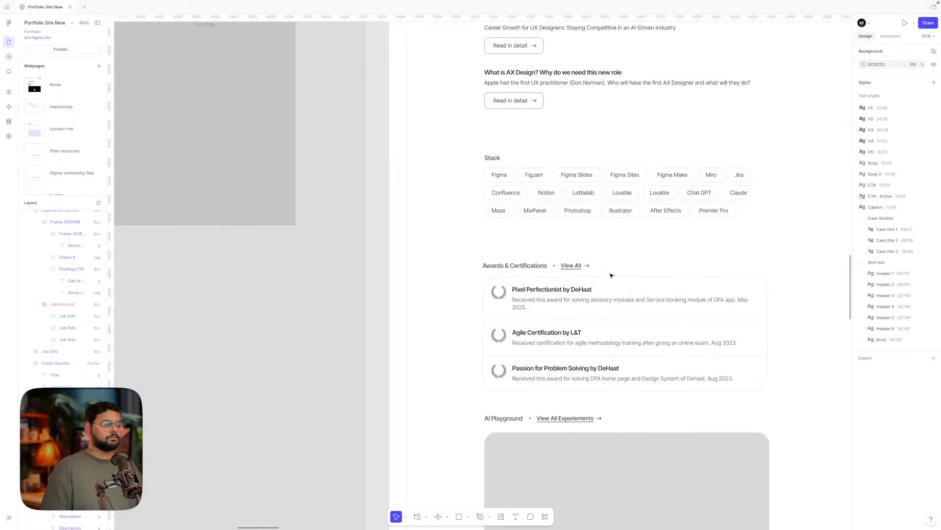
{"action": "scroll", "coordinate": [611, 276], "scroll_direction": "up", "scroll_amount": 1}
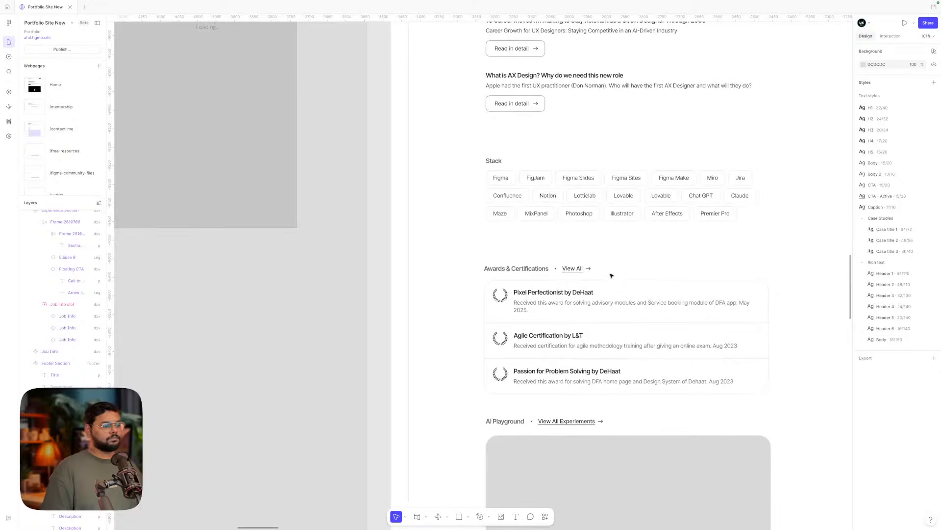
{"action": "scroll", "coordinate": [611, 275], "scroll_direction": "down", "scroll_amount": 4}
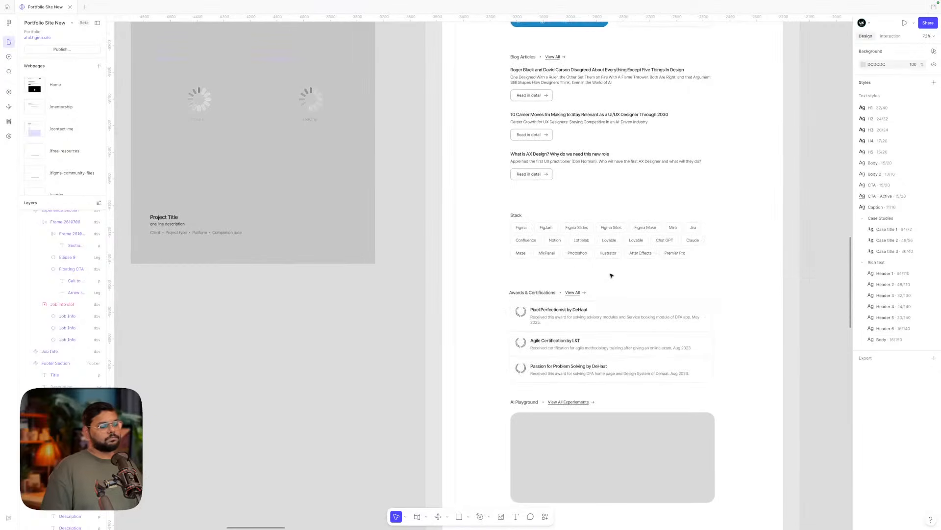
{"action": "scroll", "coordinate": [569, 292], "scroll_direction": "up", "scroll_amount": 5}
{"action": "left_click", "coordinate": [576, 291]}
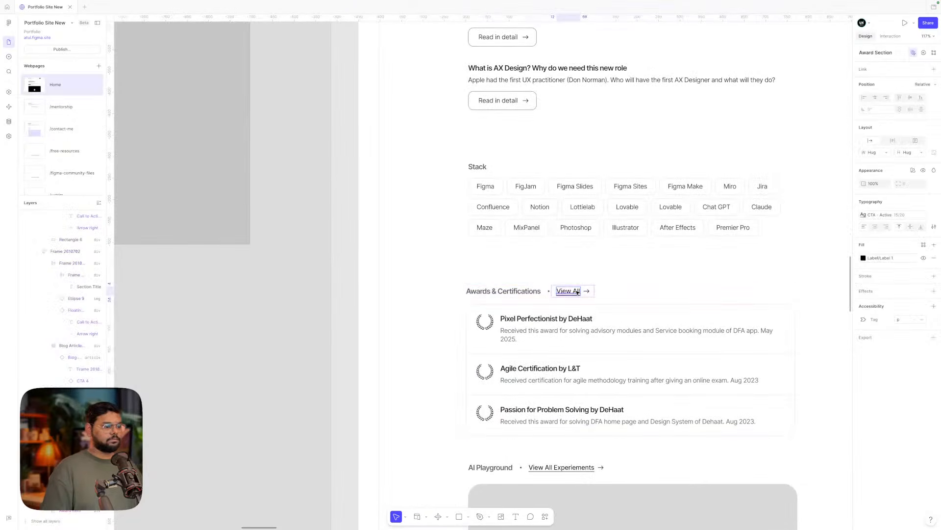
{"action": "double_click", "coordinate": [578, 291]}
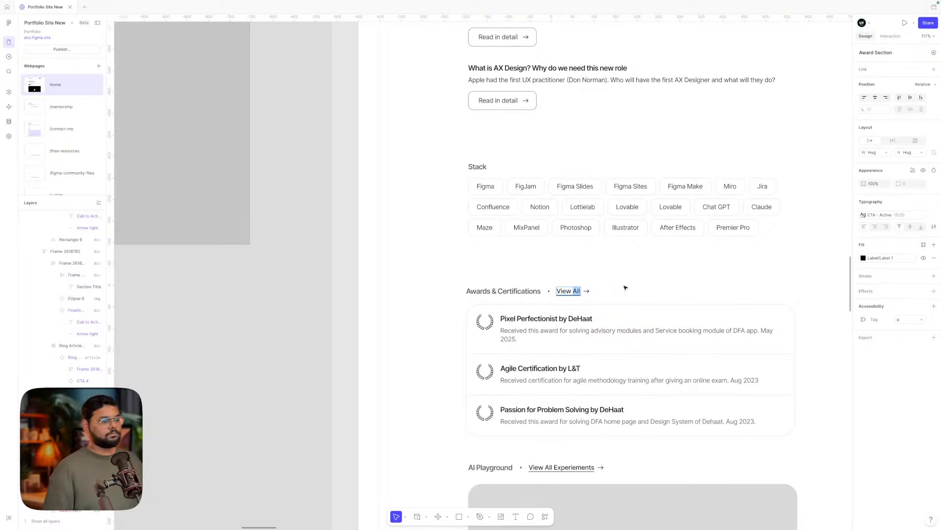
{"action": "scroll", "coordinate": [625, 288], "scroll_direction": "down", "scroll_amount": 5, "text": "ctrl"}
{"action": "scroll", "coordinate": [625, 288], "scroll_direction": "up", "scroll_amount": 5}
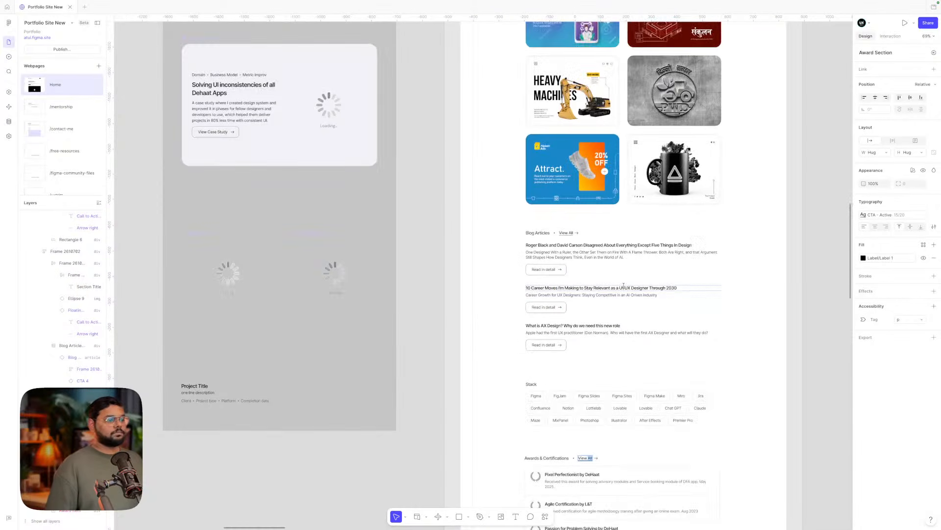
{"action": "left_click", "coordinate": [796, 281]}
- Change the Blog Articles link text to 'View All Articles' and clear the selection
{"action": "scroll", "coordinate": [539, 226], "scroll_direction": "up", "scroll_amount": 5, "text": "ctrl"}
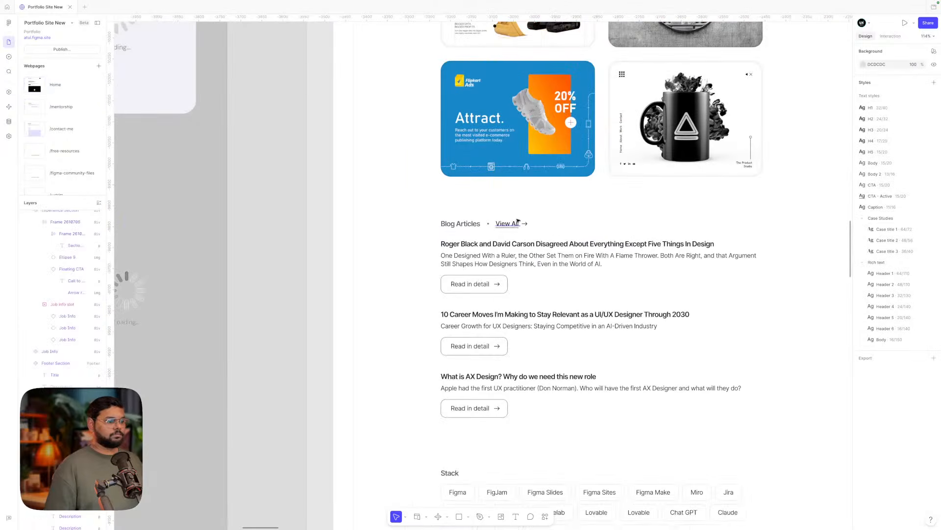
{"action": "double_click", "coordinate": [512, 223], "text": "super"}
{"action": "key", "text": "Right"}
{"action": "type", "text": "A"}
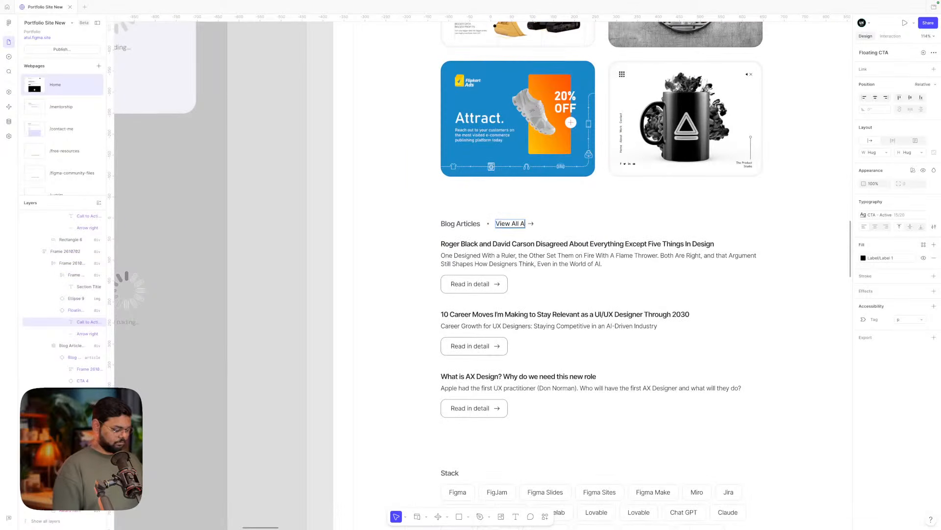
{"action": "type", "text": "rticles"}
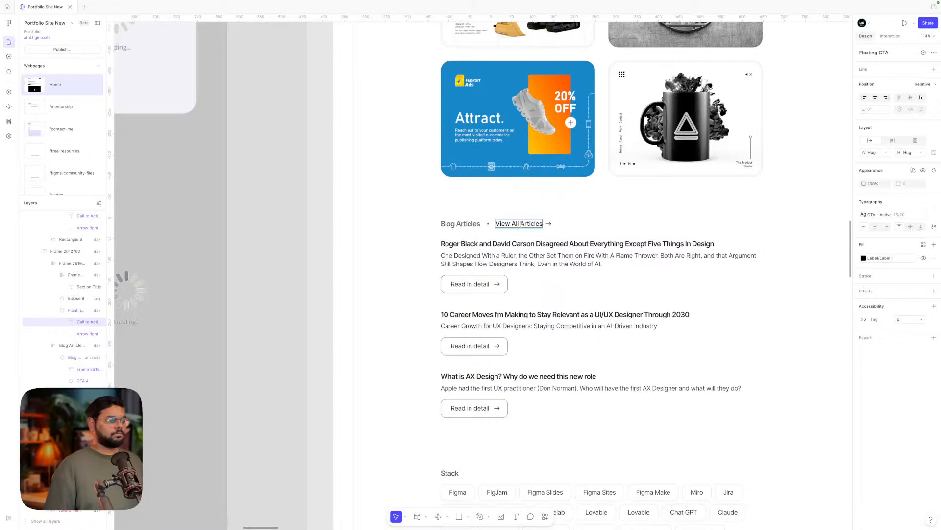
{"action": "left_click", "coordinate": [419, 214]}
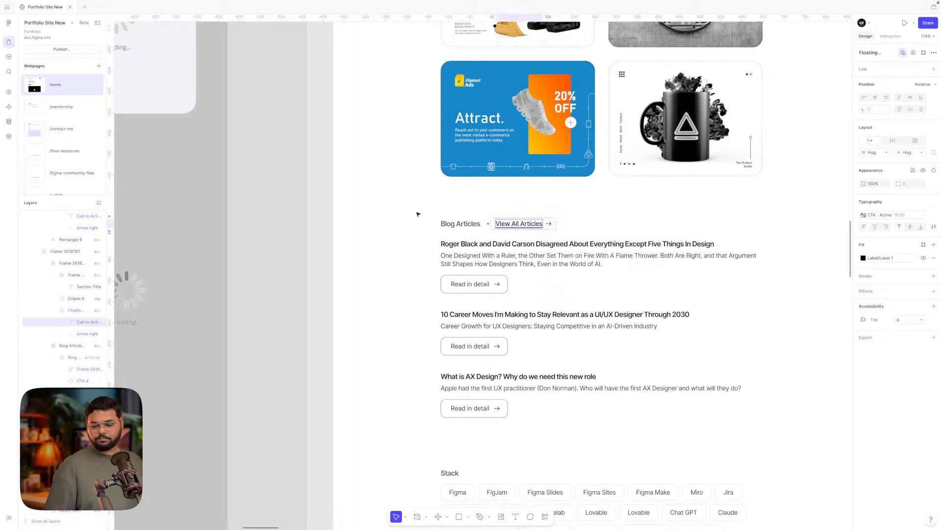
{"action": "left_click", "coordinate": [419, 214]}
{"action": "scroll", "coordinate": [455, 223], "scroll_direction": "down", "scroll_amount": 5}
{"action": "scroll", "coordinate": [455, 223], "scroll_direction": "down", "scroll_amount": 3}
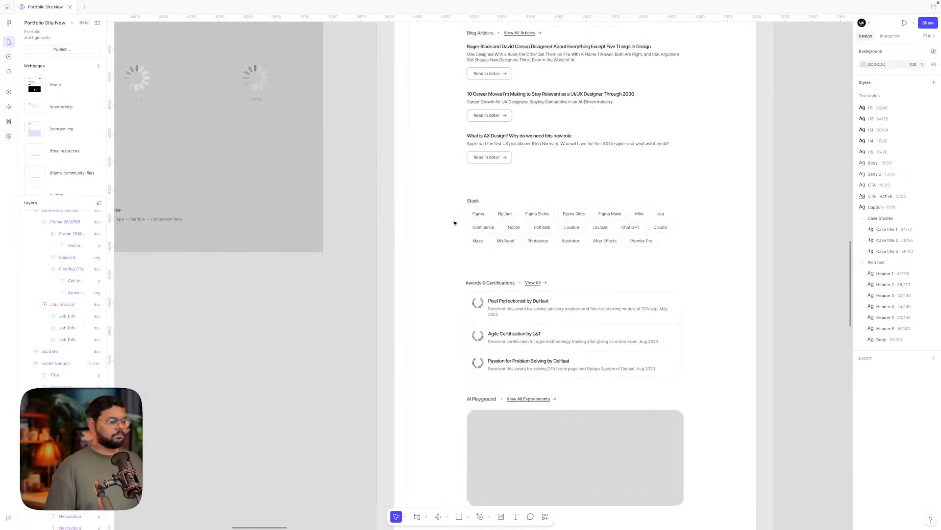
{"action": "scroll", "coordinate": [455, 223], "scroll_direction": "down", "scroll_amount": 4}
{"action": "scroll", "coordinate": [455, 223], "scroll_direction": "up", "scroll_amount": 10}
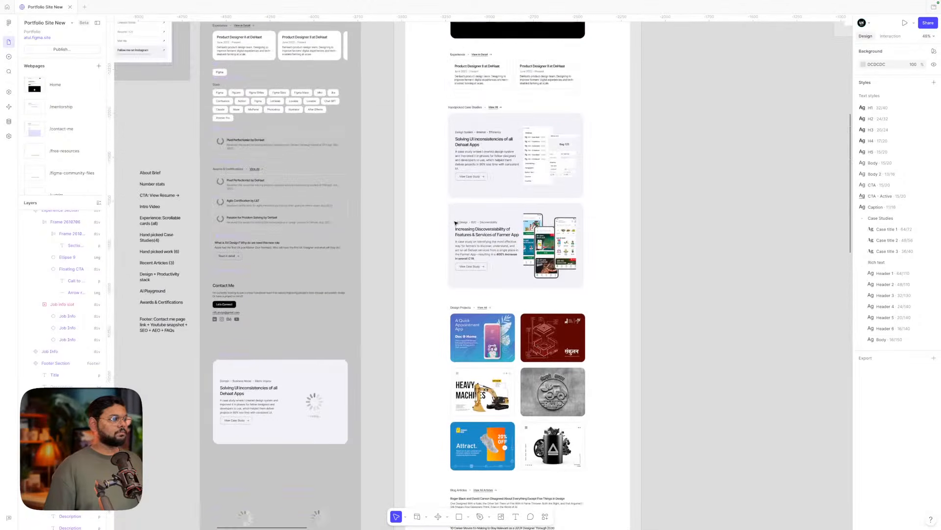
{"action": "scroll", "coordinate": [455, 223], "scroll_direction": "left", "scroll_amount": 3}
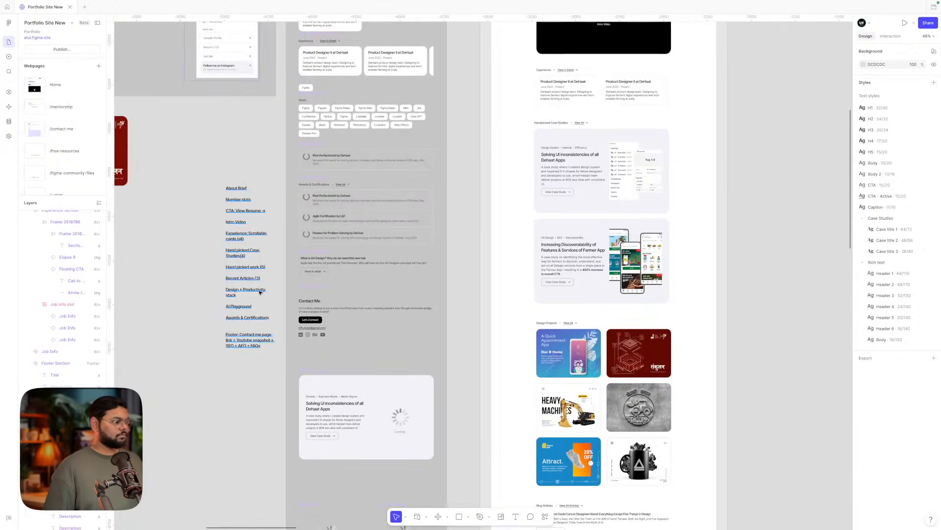
{"action": "scroll", "coordinate": [259, 292], "scroll_direction": "up", "scroll_amount": 5}
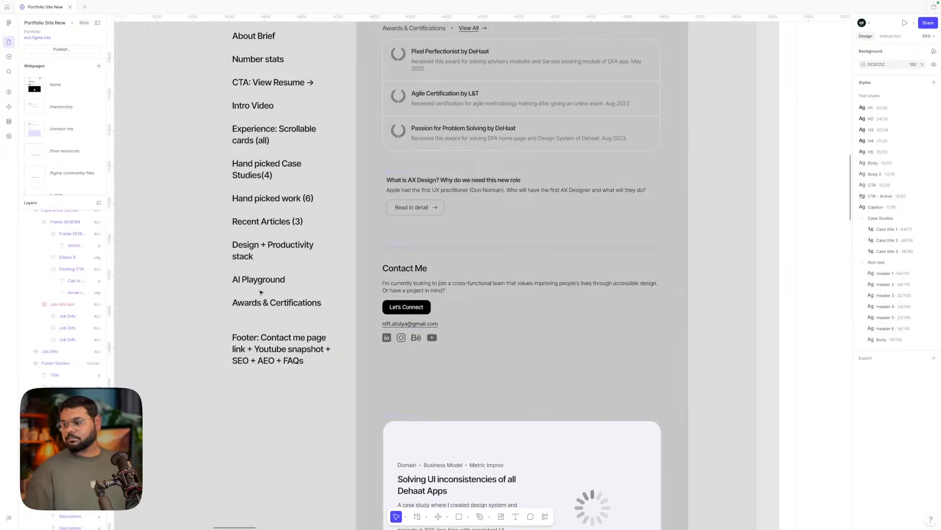
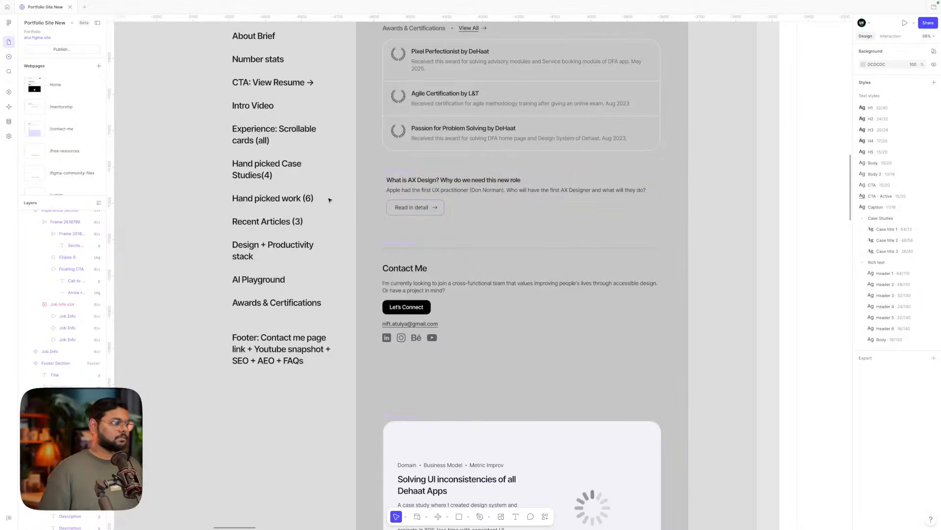
- Insert 'If you have open roles' at the start of the Contact Me paragraph's second line
{"action": "scroll", "coordinate": [406, 189], "scroll_direction": "up", "scroll_amount": 3}
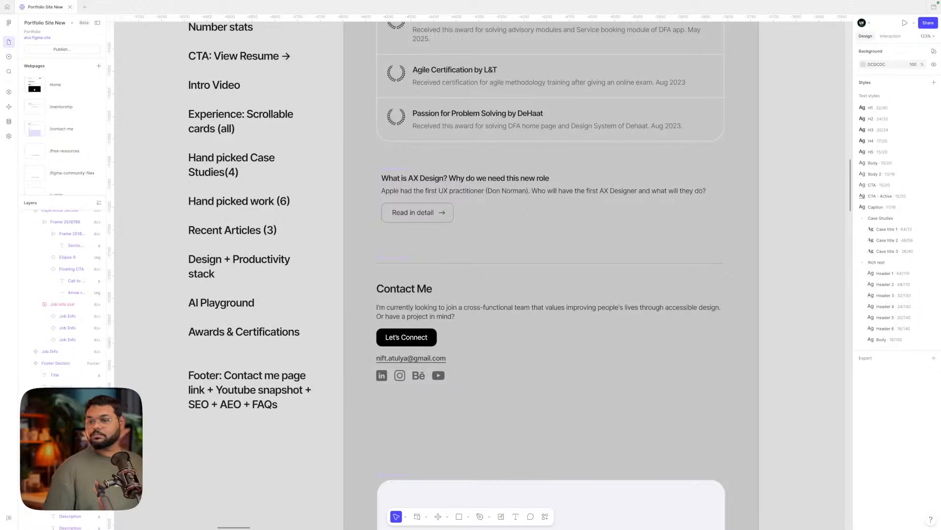
{"action": "scroll", "coordinate": [481, 231], "scroll_direction": "down", "scroll_amount": 2}
{"action": "scroll", "coordinate": [481, 231], "scroll_direction": "right", "scroll_amount": 1}
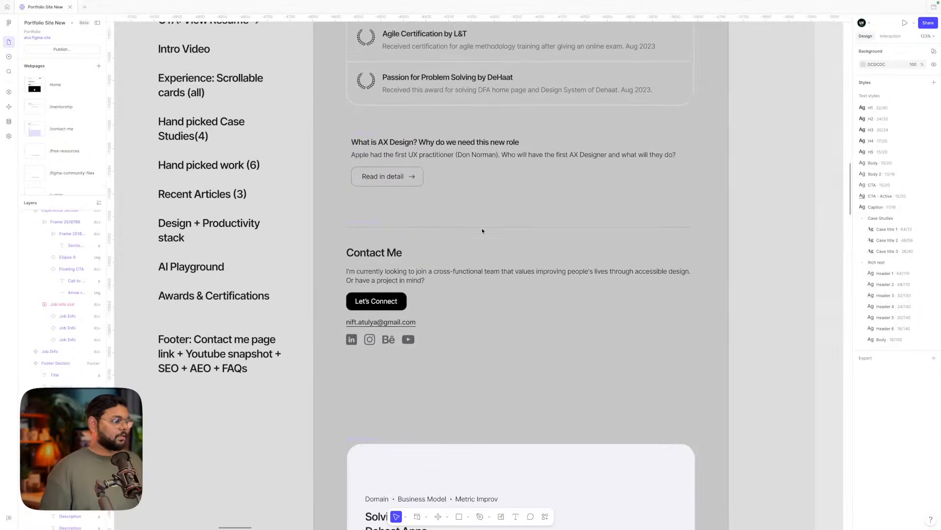
{"action": "scroll", "coordinate": [483, 230], "scroll_direction": "down", "scroll_amount": 5}
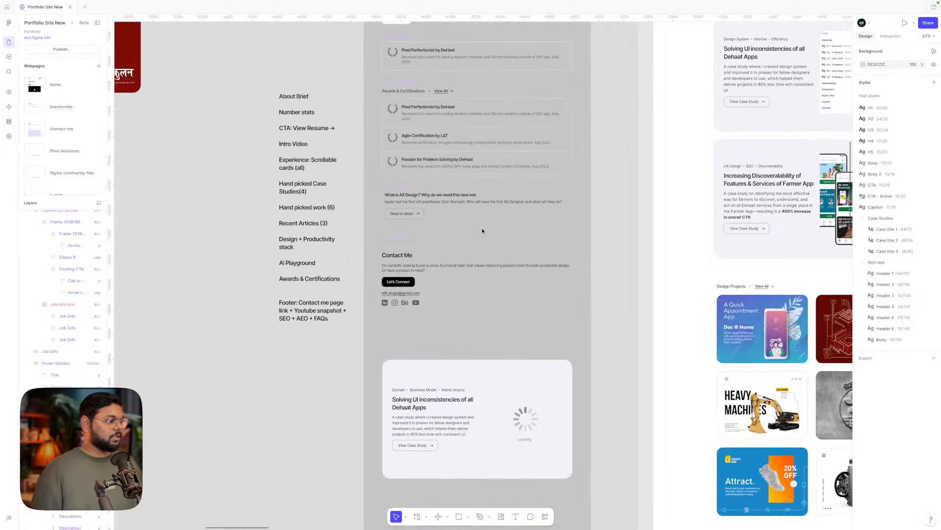
{"action": "scroll", "coordinate": [417, 270], "scroll_direction": "up", "scroll_amount": 5}
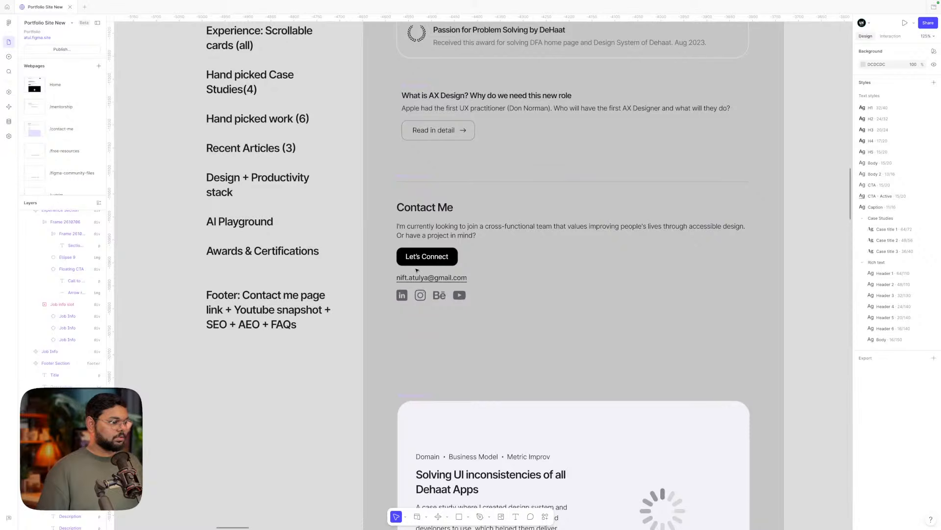
{"action": "scroll", "coordinate": [417, 270], "scroll_direction": "down", "scroll_amount": 3}
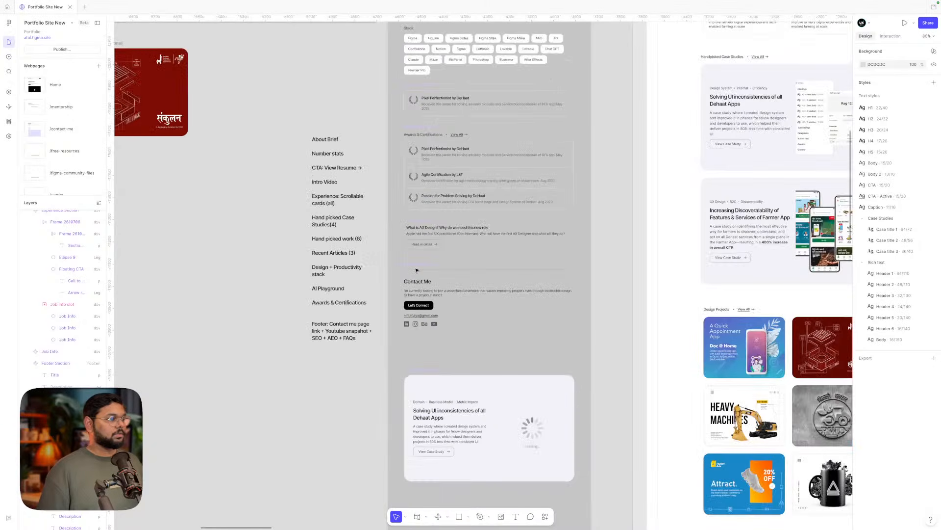
{"action": "scroll", "coordinate": [481, 182], "scroll_direction": "down", "scroll_amount": 7}
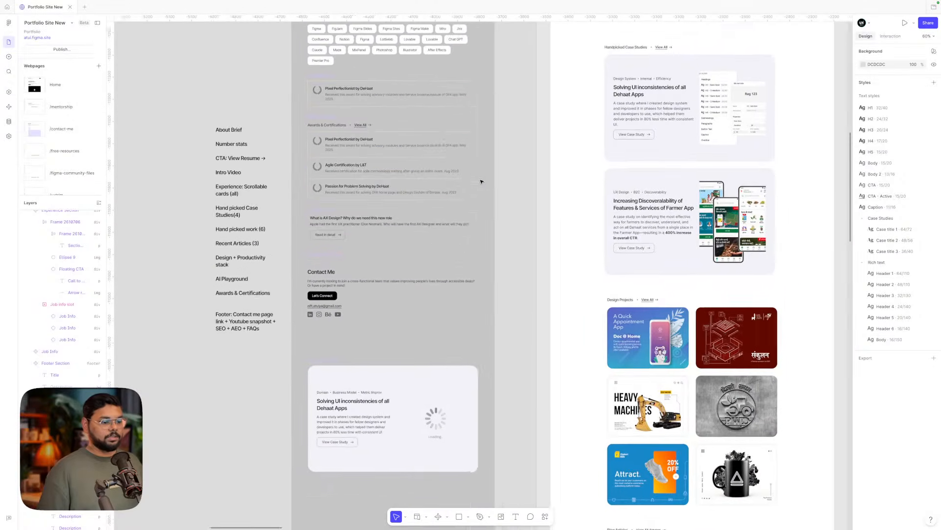
{"action": "scroll", "coordinate": [585, 437], "scroll_direction": "down", "scroll_amount": 4}
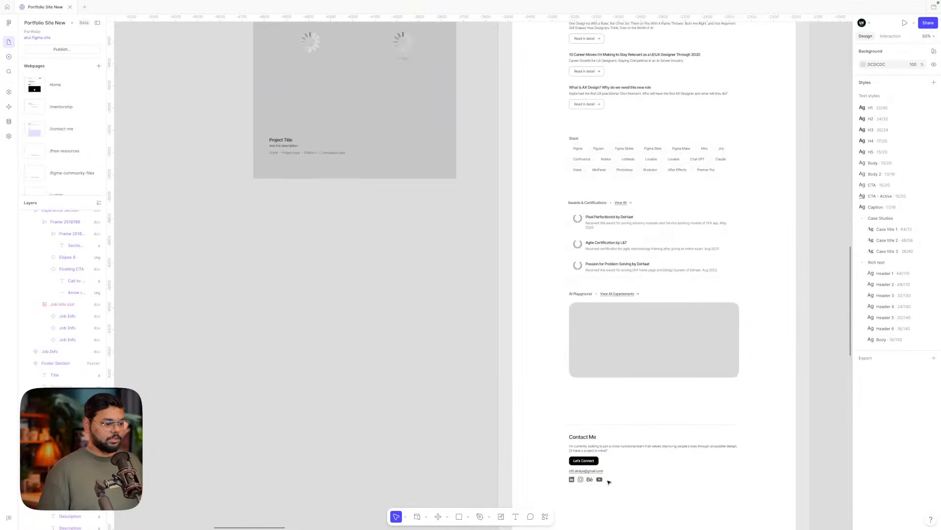
{"action": "scroll", "coordinate": [608, 361], "scroll_direction": "down", "scroll_amount": 2}
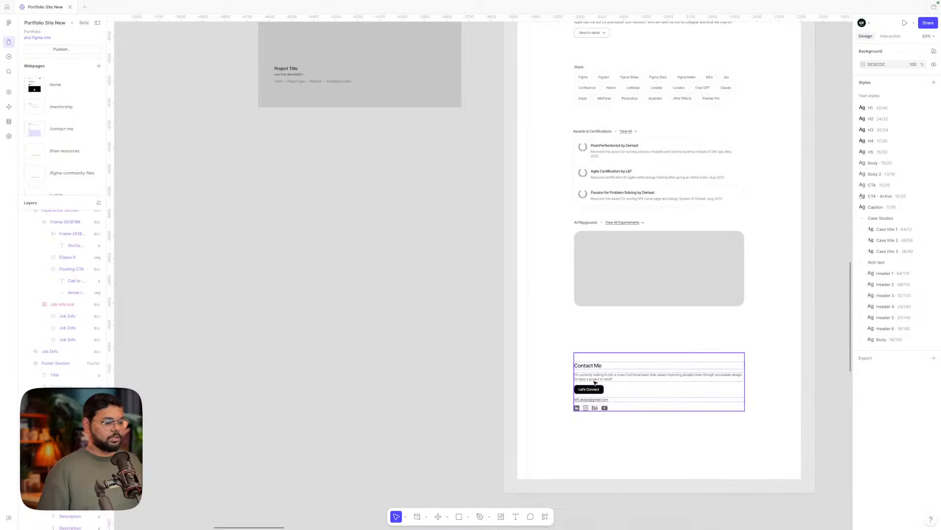
{"action": "scroll", "coordinate": [595, 380], "scroll_direction": "up", "scroll_amount": 5}
{"action": "scroll", "coordinate": [595, 381], "scroll_direction": "left", "scroll_amount": 4}
{"action": "scroll", "coordinate": [539, 343], "scroll_direction": "up", "scroll_amount": 4}
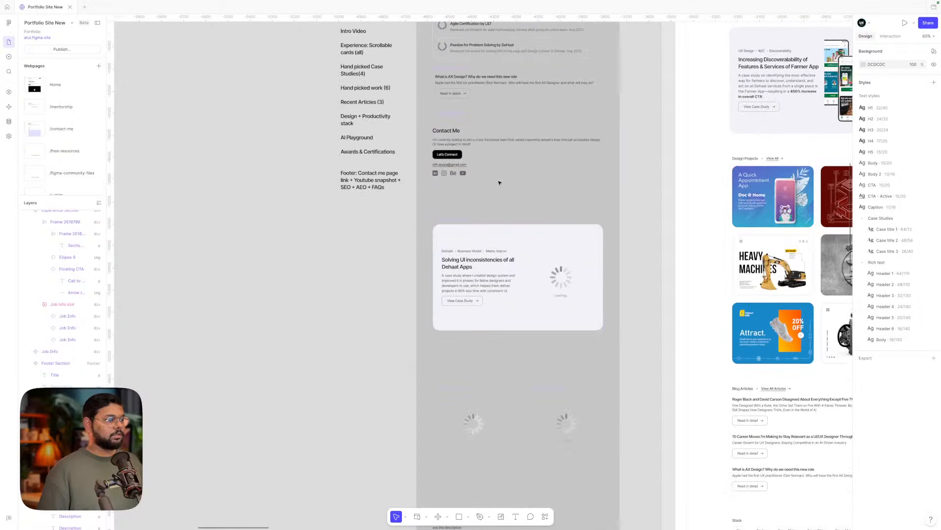
{"action": "scroll", "coordinate": [457, 166], "scroll_direction": "up", "scroll_amount": 5}
{"action": "scroll", "coordinate": [457, 166], "scroll_direction": "up", "scroll_amount": 2}
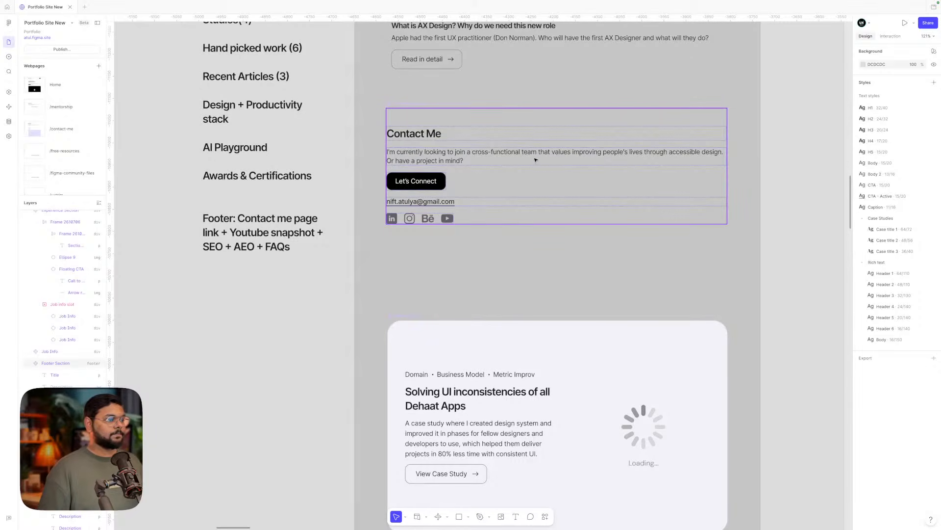
{"action": "left_click", "coordinate": [484, 152]}
{"action": "double_click", "coordinate": [485, 152]}
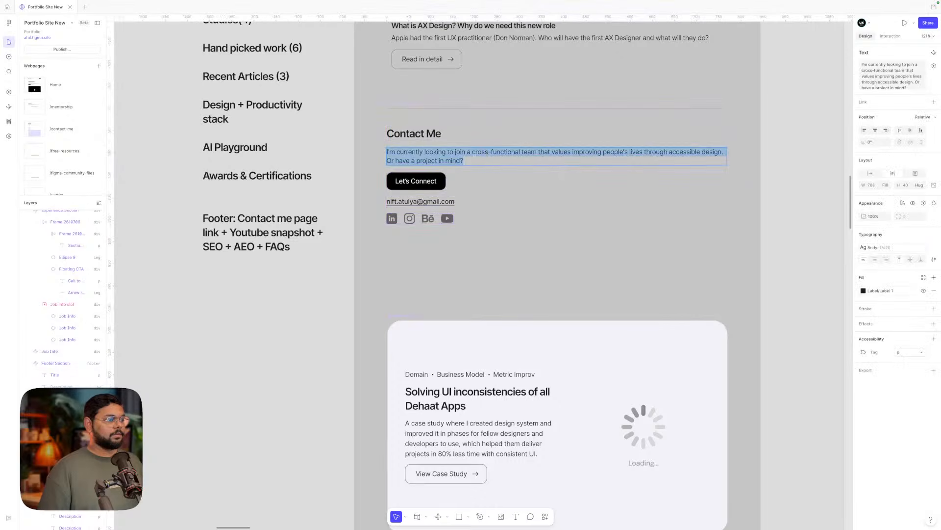
{"action": "key", "text": "Right"}
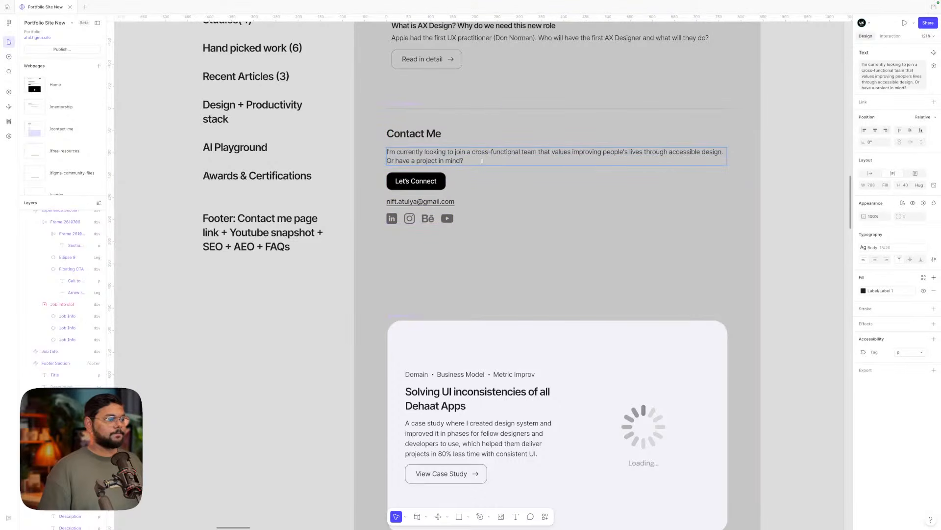
{"action": "left_click_drag", "start_coordinate": [482, 160], "coordinate": [385, 162]}
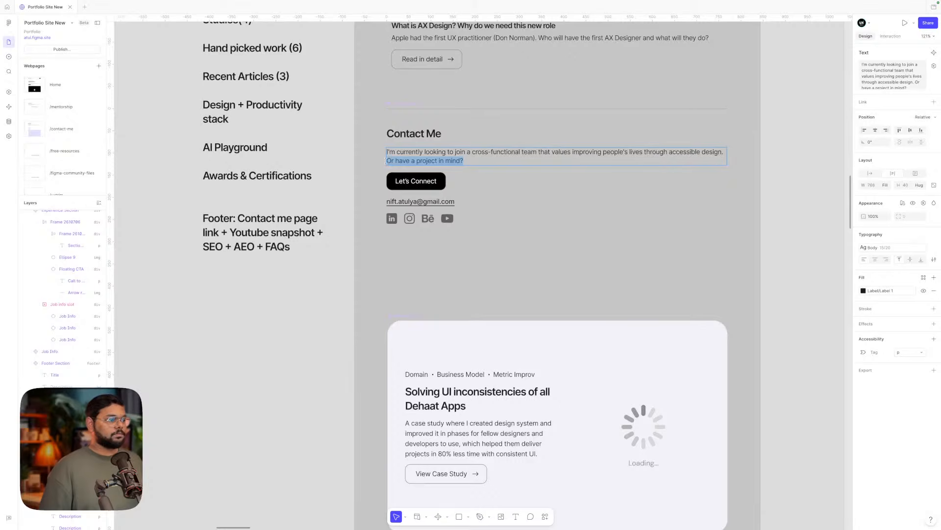
{"action": "left_click", "coordinate": [388, 160]}
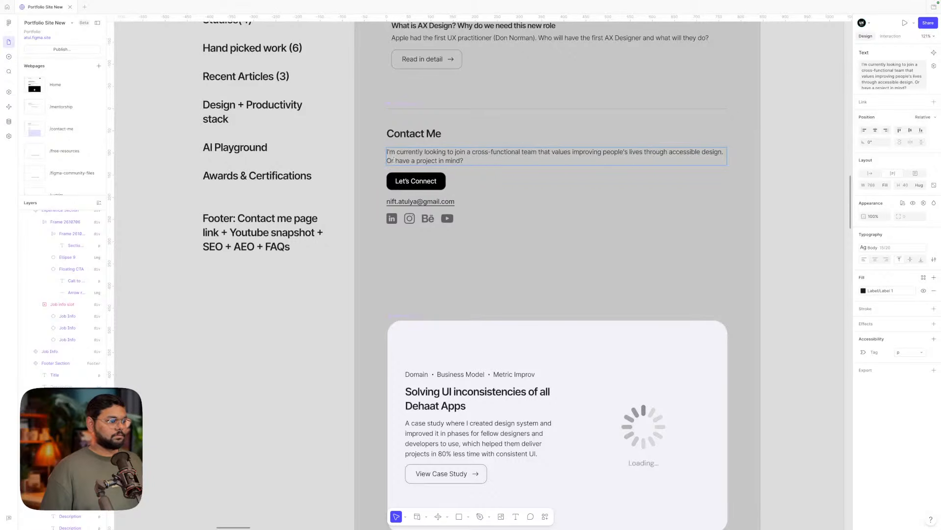
{"action": "type", "text": "If yo"}
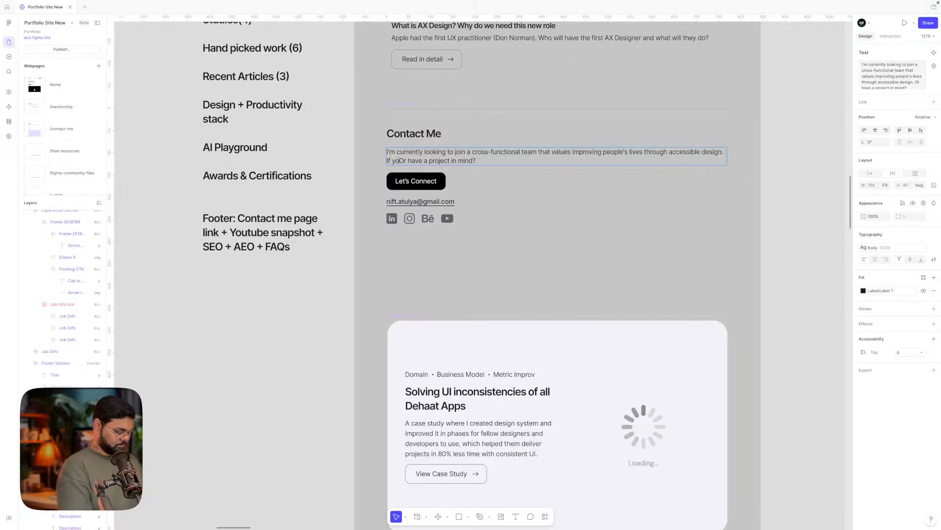
{"action": "type", "text": "u have "}
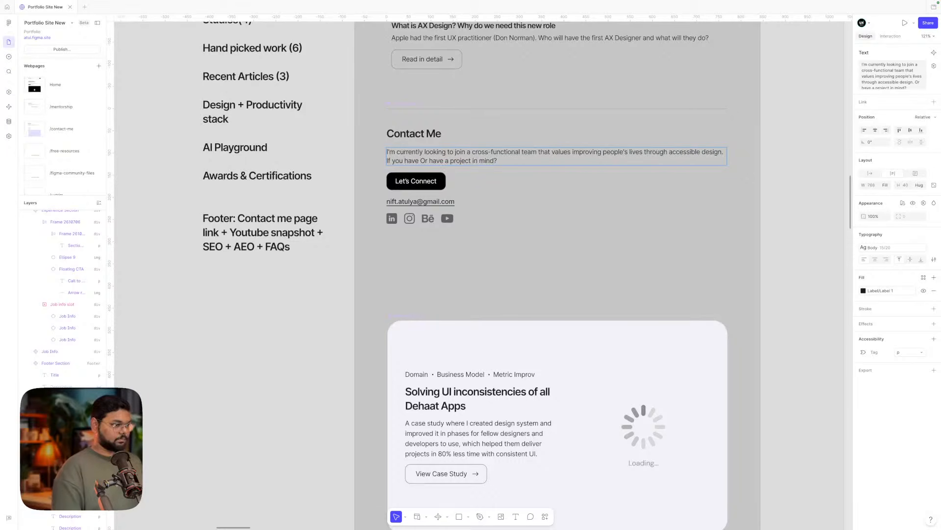
{"action": "type", "text": "open"}
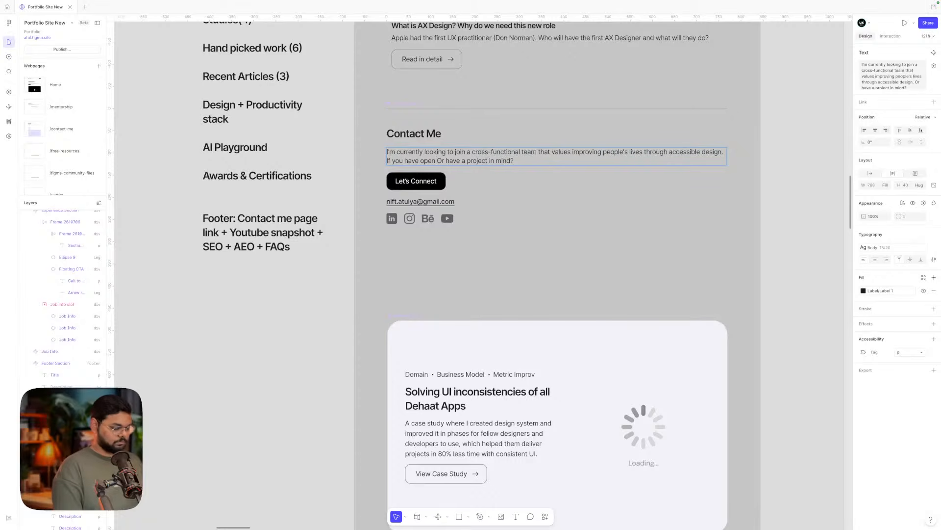
{"action": "type", "text": " roles"}
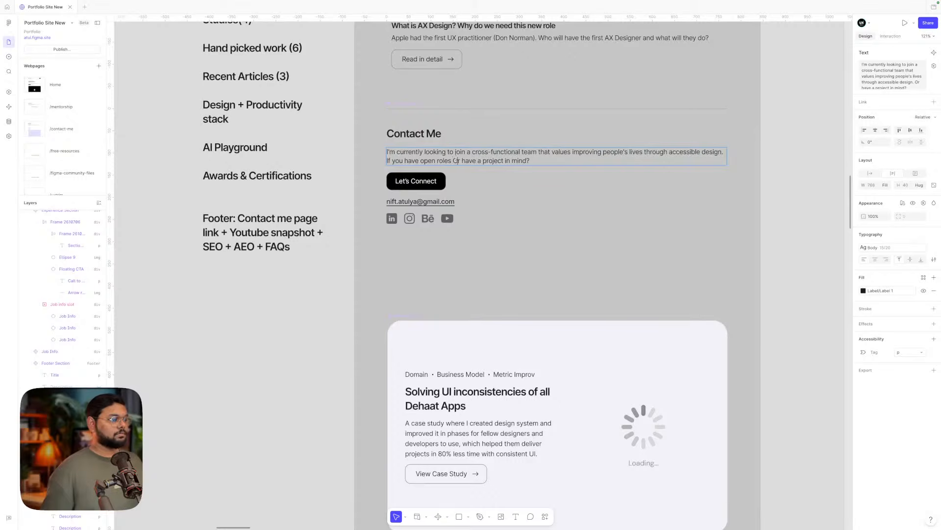
- Lowercase 'Or' so the line reads 'If you have open roles or have a project in mind?'
{"action": "left_click_drag", "start_coordinate": [457, 159], "coordinate": [454, 160]}
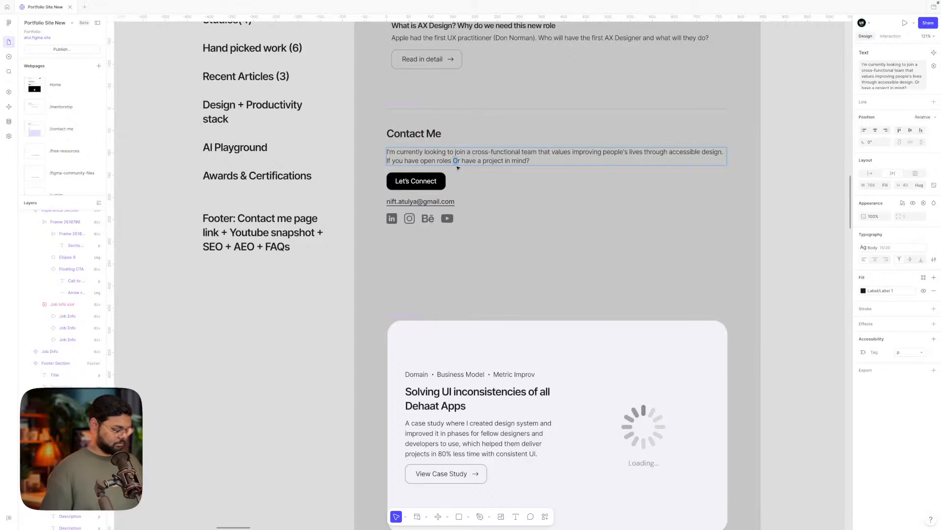
{"action": "type", "text": "o"}
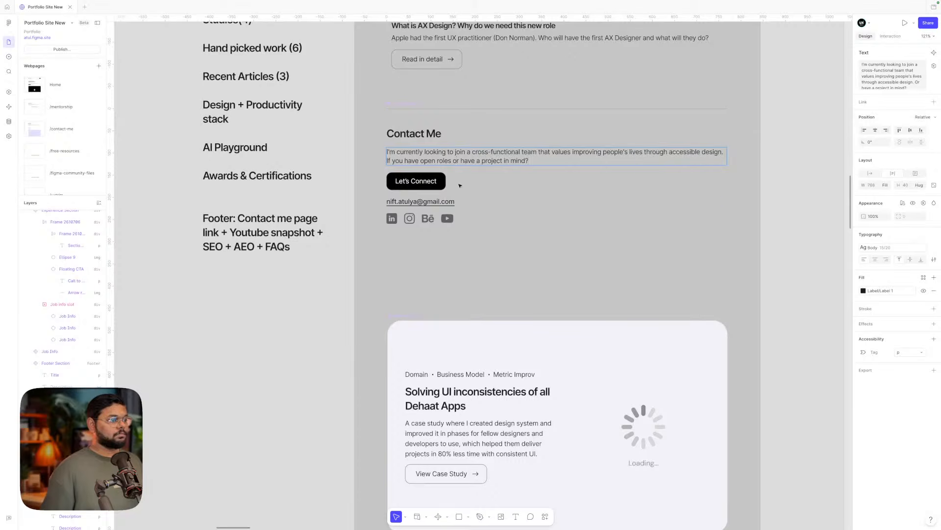
{"action": "double_click", "coordinate": [448, 202]}
{"action": "left_click", "coordinate": [504, 244]}
{"action": "left_click", "coordinate": [505, 244]}
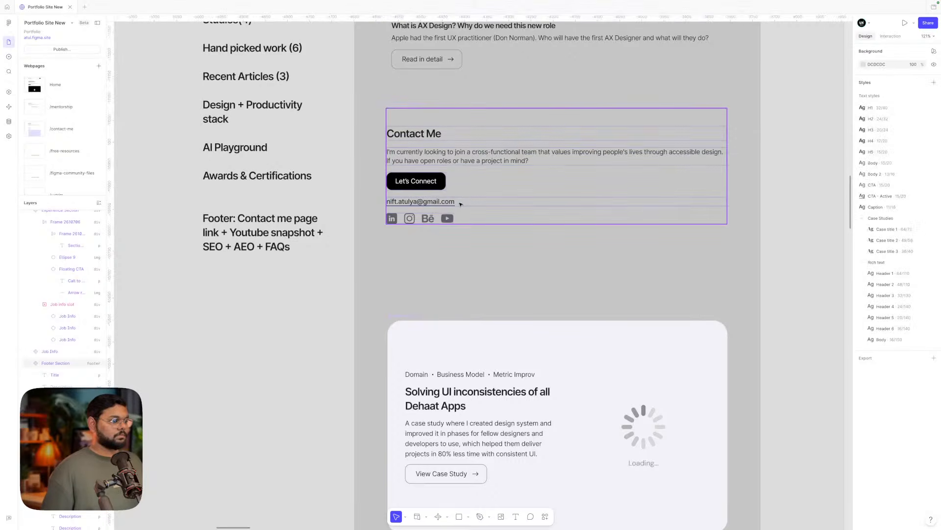
- Delete the email address line from the Contact Me footer
{"action": "left_click", "coordinate": [461, 204]}
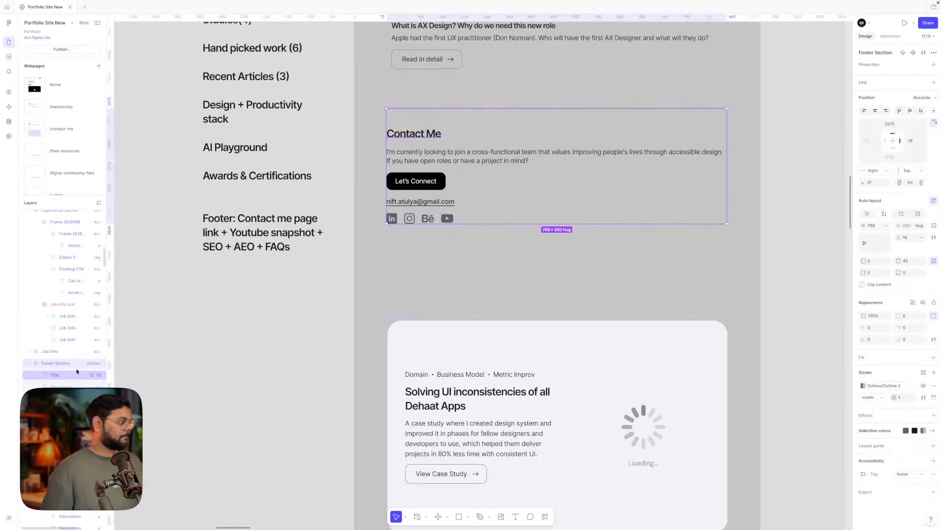
{"action": "left_click", "coordinate": [420, 201]}
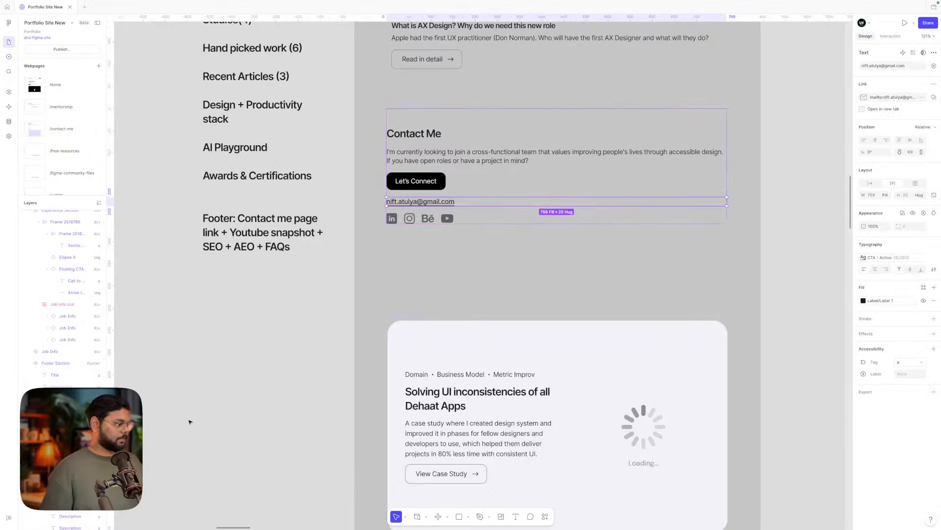
{"action": "key", "text": "Delete"}
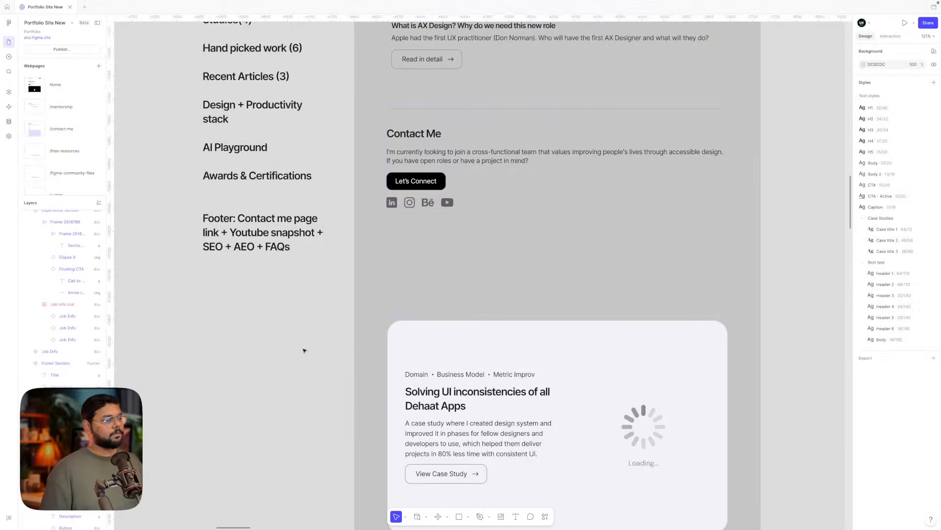
{"action": "left_click", "coordinate": [401, 285]}
{"action": "scroll", "coordinate": [402, 285], "scroll_direction": "right", "scroll_amount": 1}
{"action": "scroll", "coordinate": [401, 286], "scroll_direction": "down", "scroll_amount": 4}
{"action": "scroll", "coordinate": [402, 286], "scroll_direction": "up", "scroll_amount": 2}
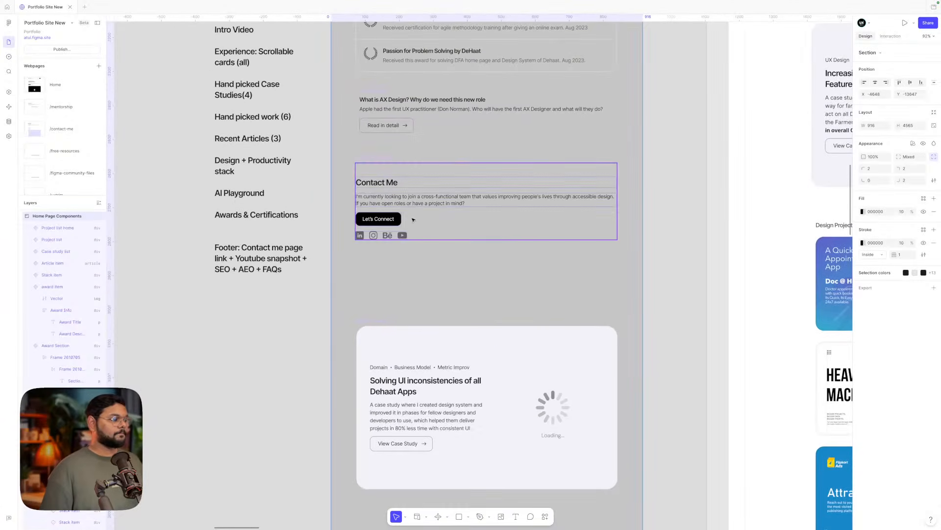
{"action": "key", "text": "Escape"}
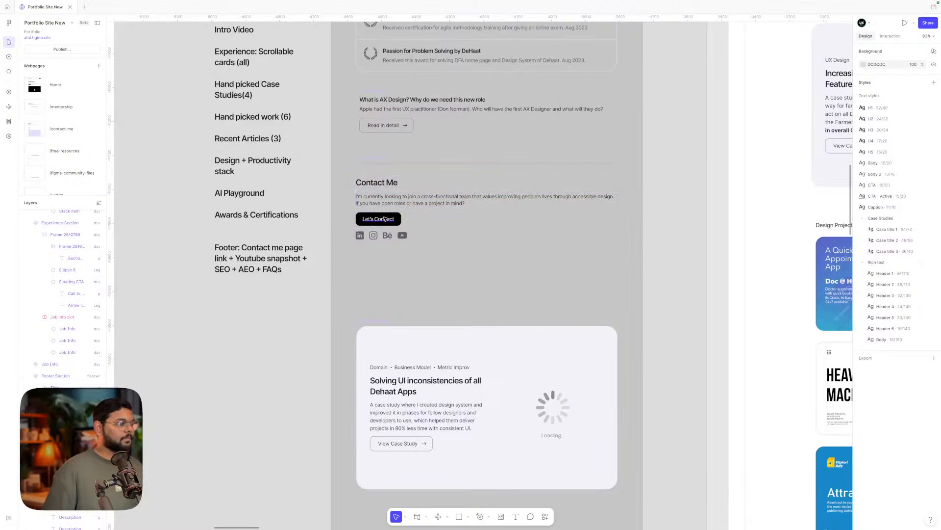
- Paste the thin divider line from the menu components below the Let's Connect button
{"action": "scroll", "coordinate": [385, 225], "scroll_direction": "up", "scroll_amount": 2}
{"action": "scroll", "coordinate": [374, 286], "scroll_direction": "down", "scroll_amount": 5}
{"action": "scroll", "coordinate": [374, 288], "scroll_direction": "up", "scroll_amount": 3}
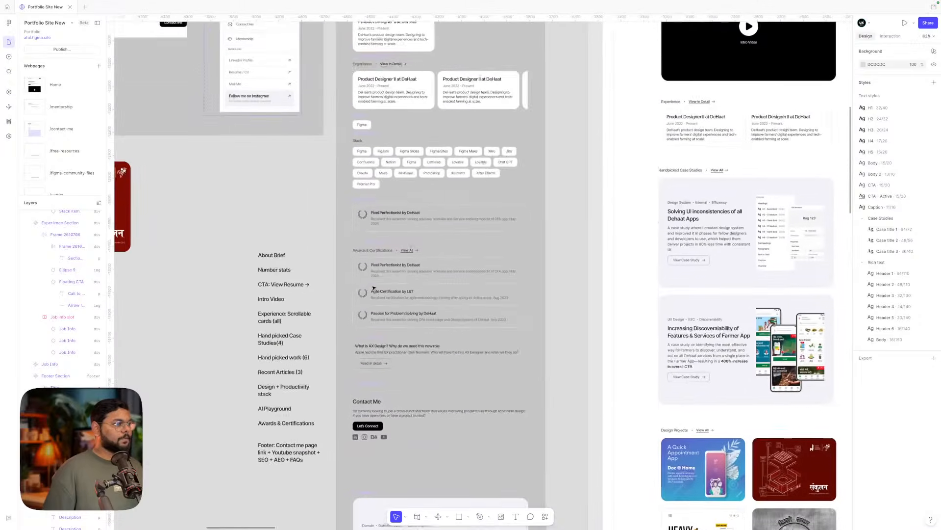
{"action": "scroll", "coordinate": [374, 288], "scroll_direction": "up", "scroll_amount": 4}
{"action": "scroll", "coordinate": [374, 288], "scroll_direction": "left", "scroll_amount": 4}
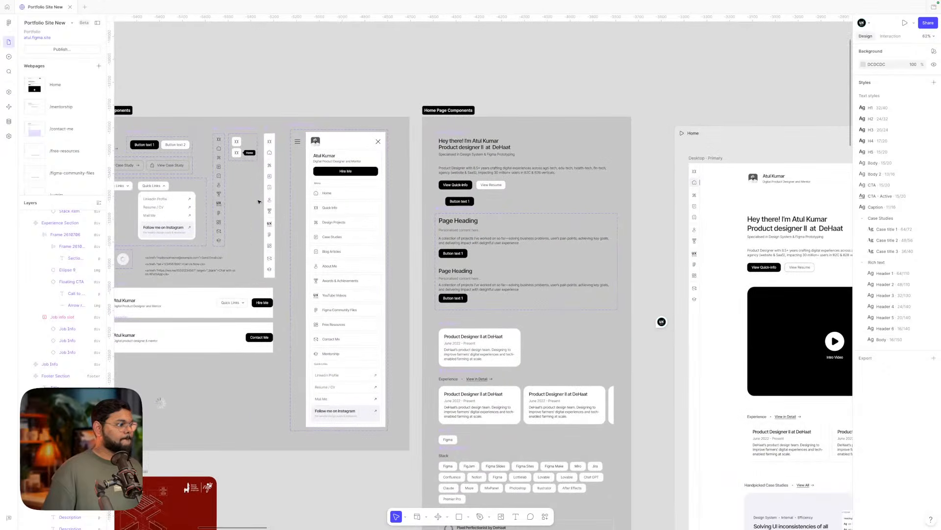
{"action": "scroll", "coordinate": [269, 162], "scroll_direction": "up", "scroll_amount": 5}
{"action": "left_click", "coordinate": [275, 177]}
{"action": "scroll", "coordinate": [276, 176], "scroll_direction": "down", "scroll_amount": 4}
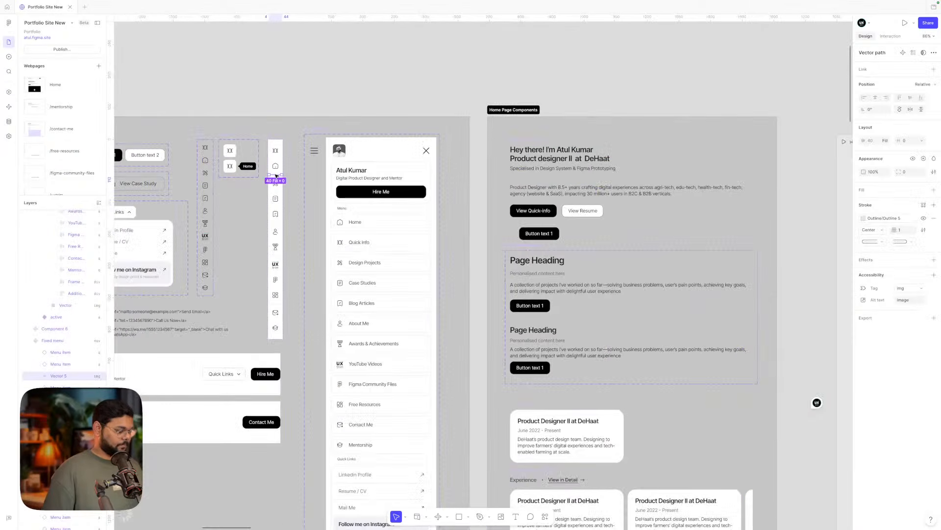
{"action": "scroll", "coordinate": [276, 176], "scroll_direction": "down", "scroll_amount": 10}
{"action": "scroll", "coordinate": [434, 238], "scroll_direction": "up", "scroll_amount": 6}
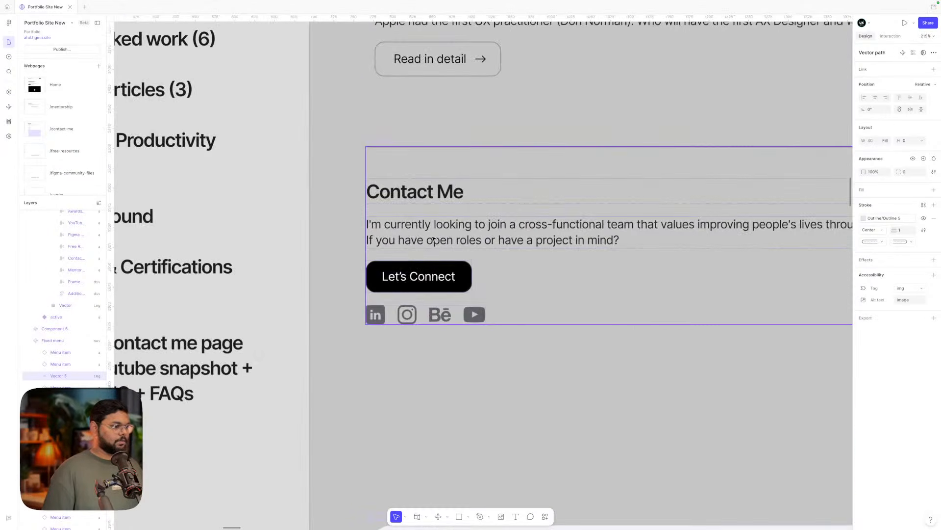
{"action": "left_click", "coordinate": [434, 238], "text": "super"}
{"action": "key", "text": "super+v"}
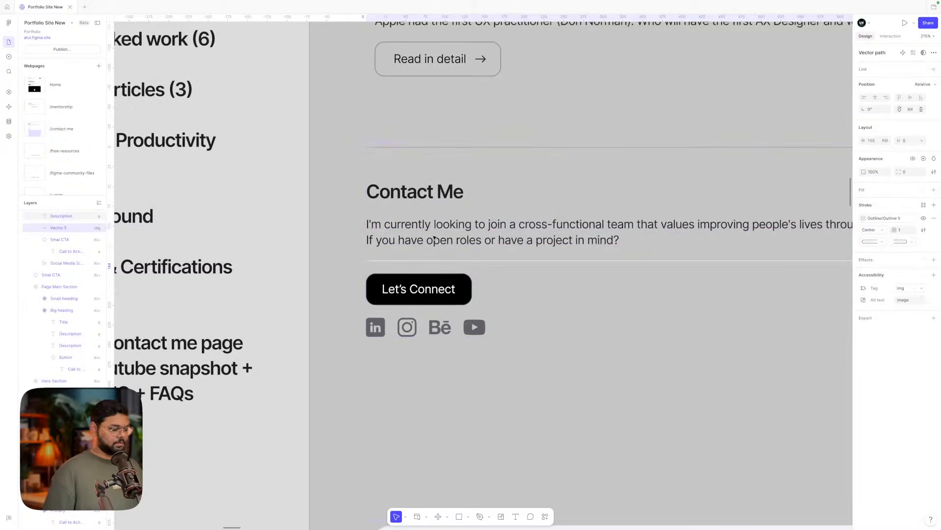
{"action": "key", "text": "Down"}
{"action": "scroll", "coordinate": [586, 268], "scroll_direction": "down", "scroll_amount": 6}
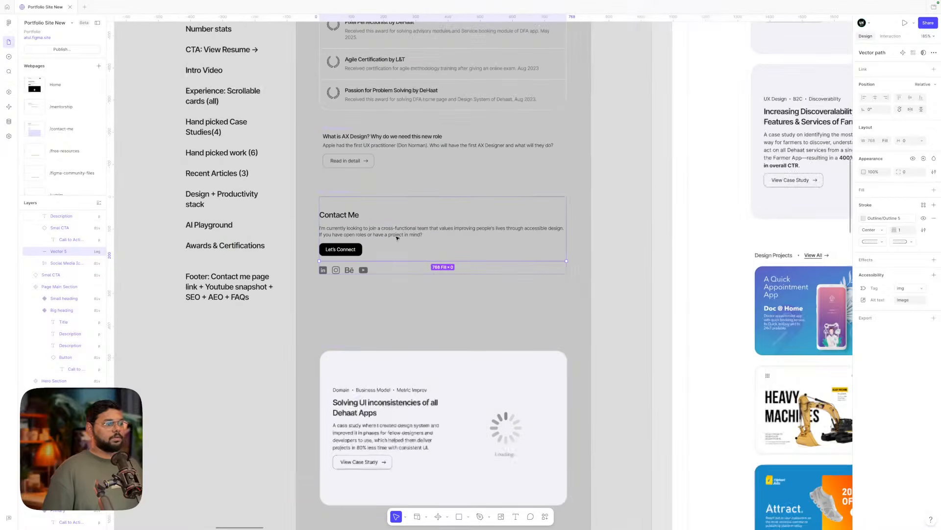
{"action": "left_click", "coordinate": [624, 262]}
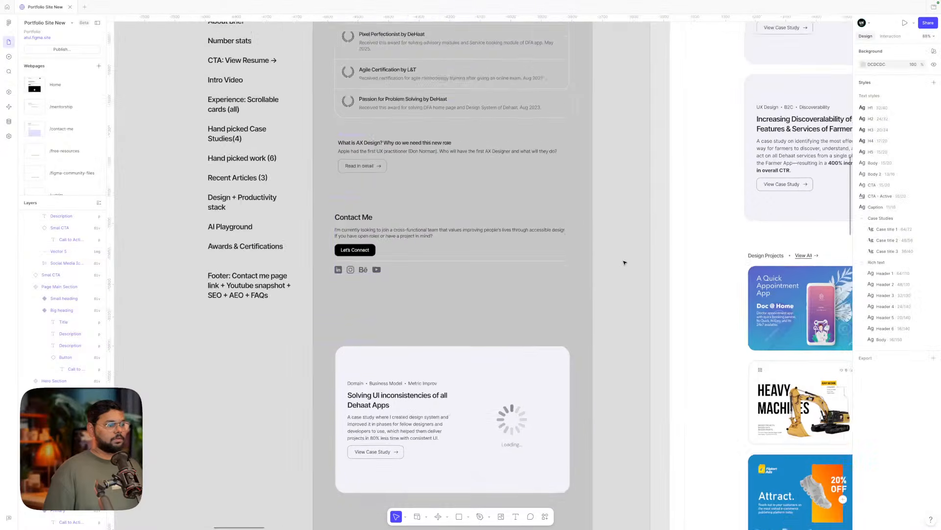
- Delete the hidden placeholder Description layer from the Footer Section after checking it
{"action": "scroll", "coordinate": [625, 262], "scroll_direction": "down", "scroll_amount": 4}
{"action": "scroll", "coordinate": [624, 263], "scroll_direction": "down", "scroll_amount": 5}
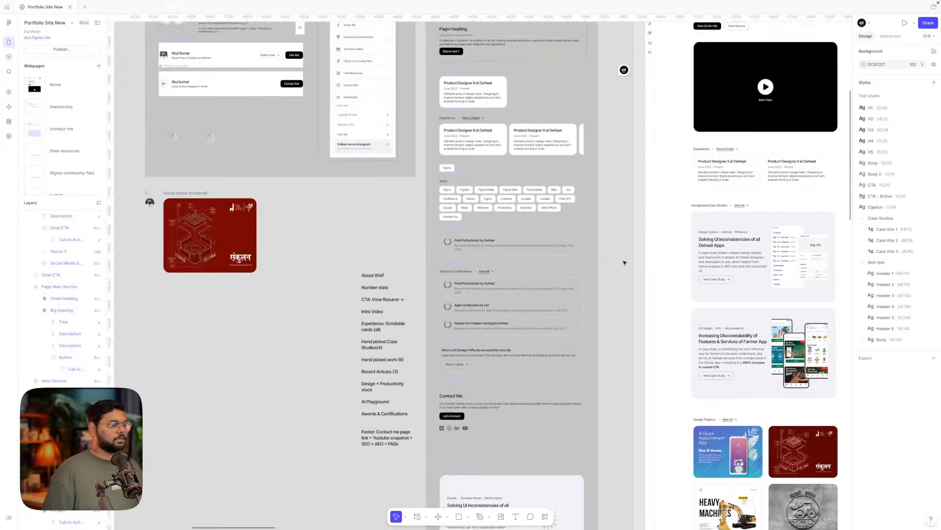
{"action": "scroll", "coordinate": [519, 363], "scroll_direction": "up", "scroll_amount": 1}
{"action": "scroll", "coordinate": [519, 363], "scroll_direction": "up", "scroll_amount": 3}
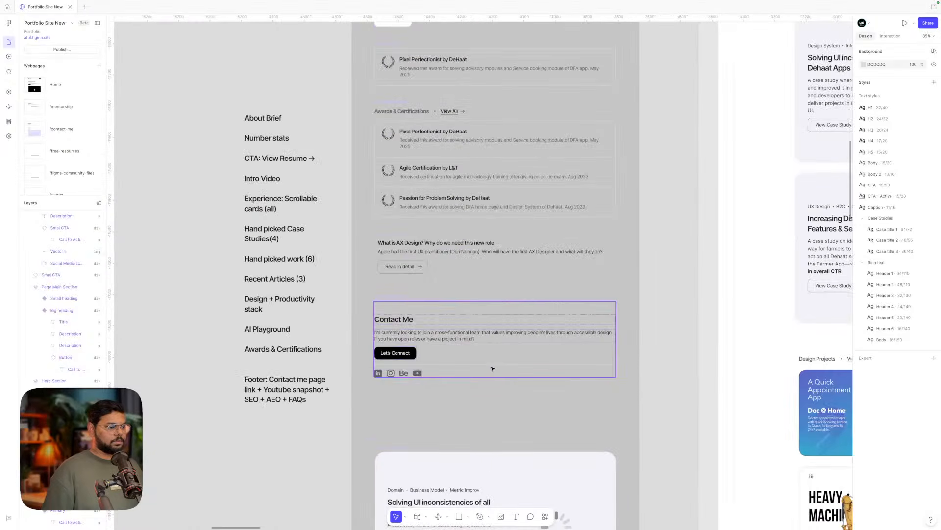
{"action": "left_click", "coordinate": [495, 365]}
{"action": "left_click", "coordinate": [458, 303]}
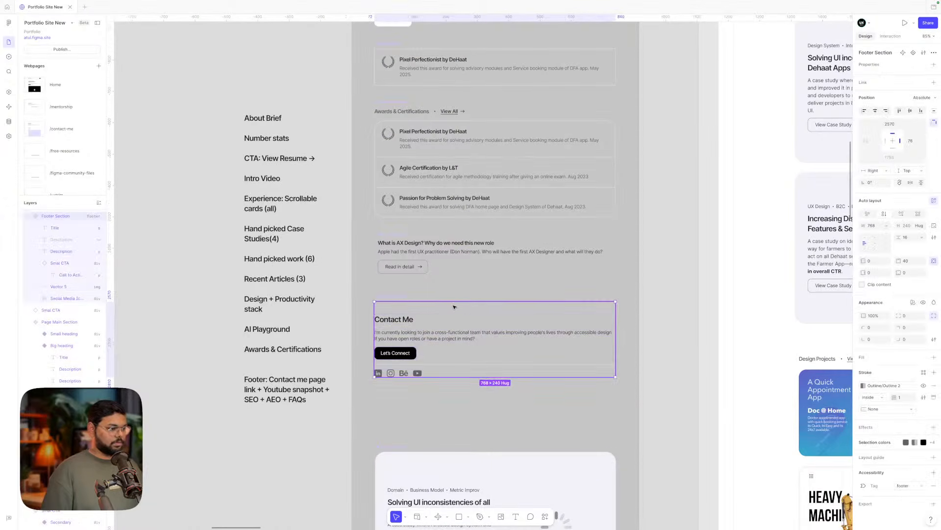
{"action": "scroll", "coordinate": [456, 304], "scroll_direction": "up", "scroll_amount": 6}
{"action": "left_click", "coordinate": [50, 236]}
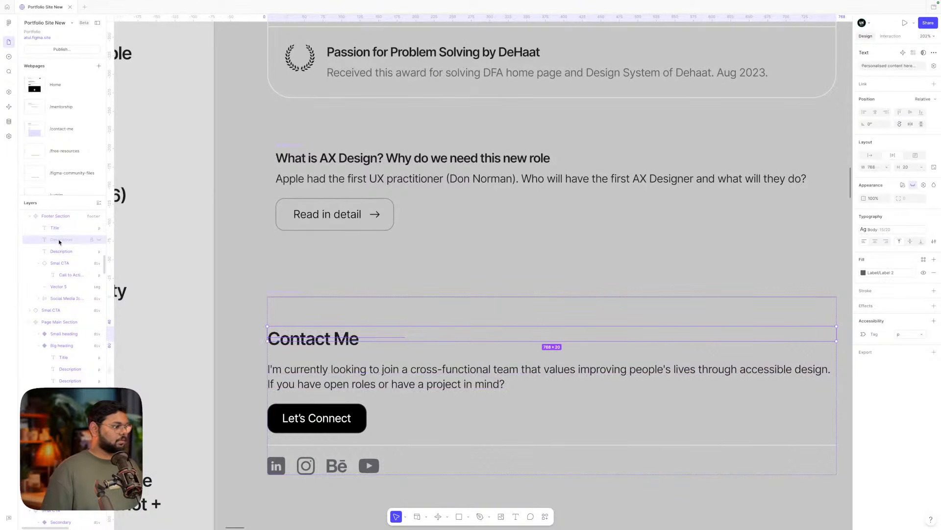
{"action": "left_click", "coordinate": [99, 239]}
{"action": "left_click", "coordinate": [99, 240]}
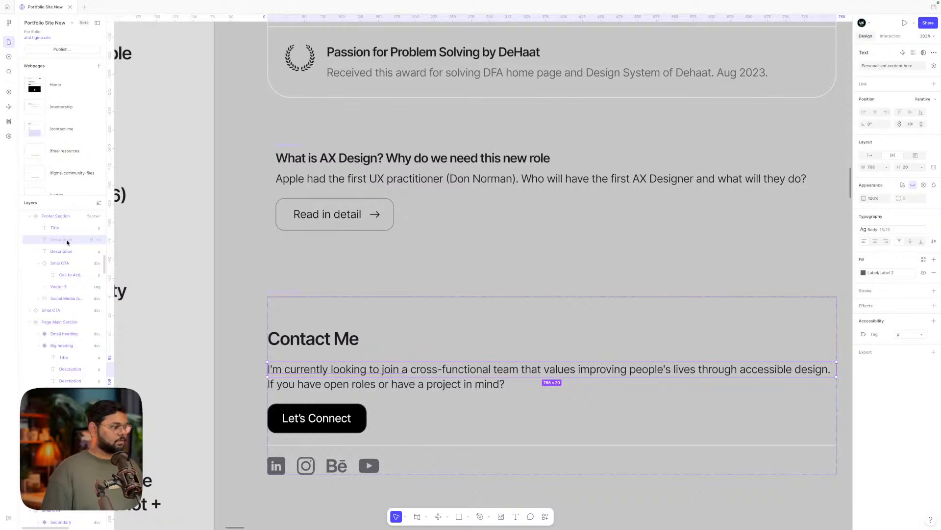
{"action": "key", "text": "Delete"}
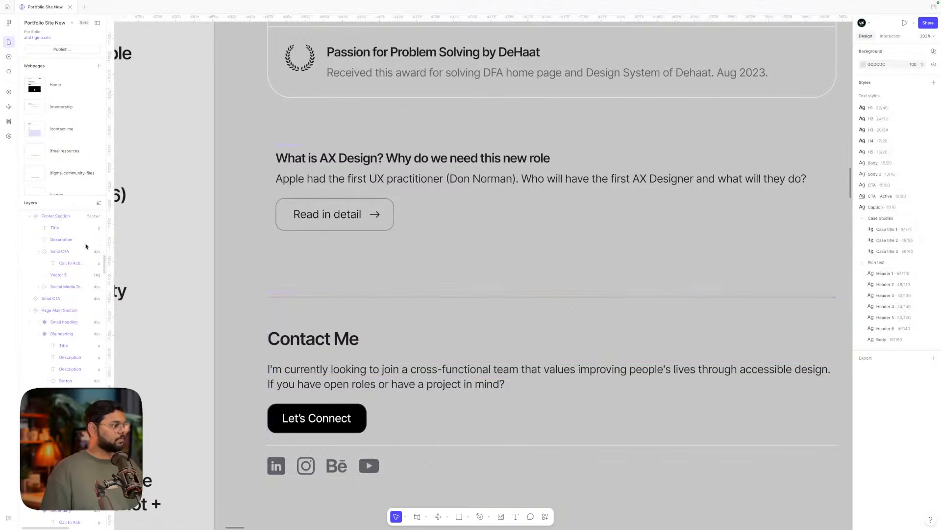
- Check the divider line's stroke colour choices, leaving them unchanged
{"action": "scroll", "coordinate": [309, 343], "scroll_direction": "down", "scroll_amount": 5}
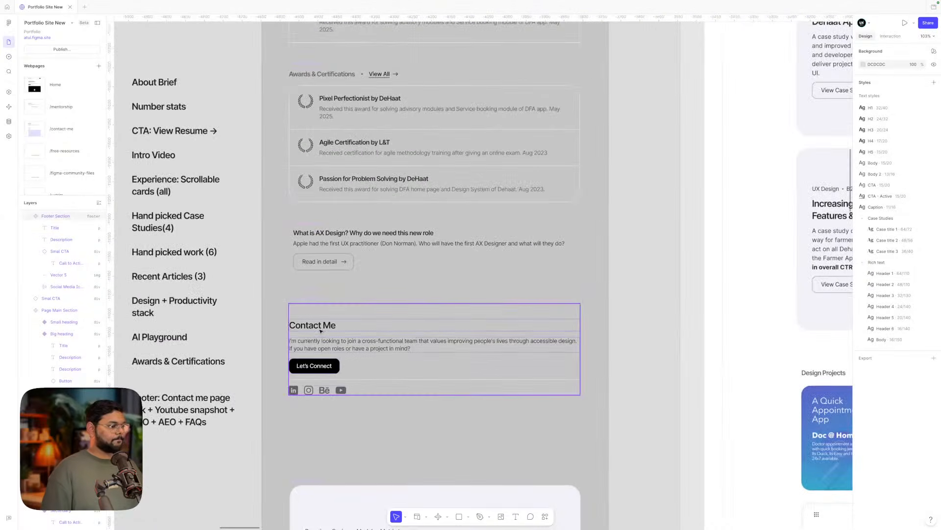
{"action": "scroll", "coordinate": [336, 373], "scroll_direction": "down", "scroll_amount": 1}
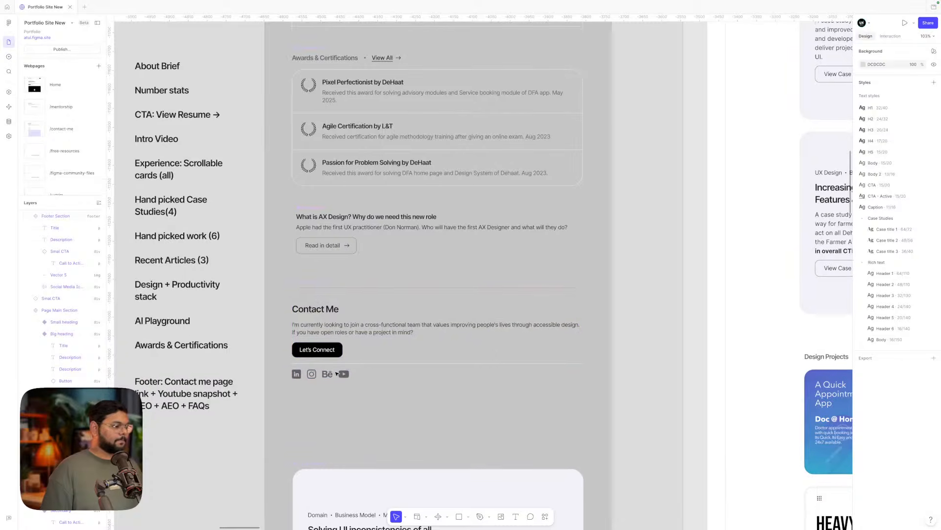
{"action": "scroll", "coordinate": [337, 374], "scroll_direction": "down", "scroll_amount": 1}
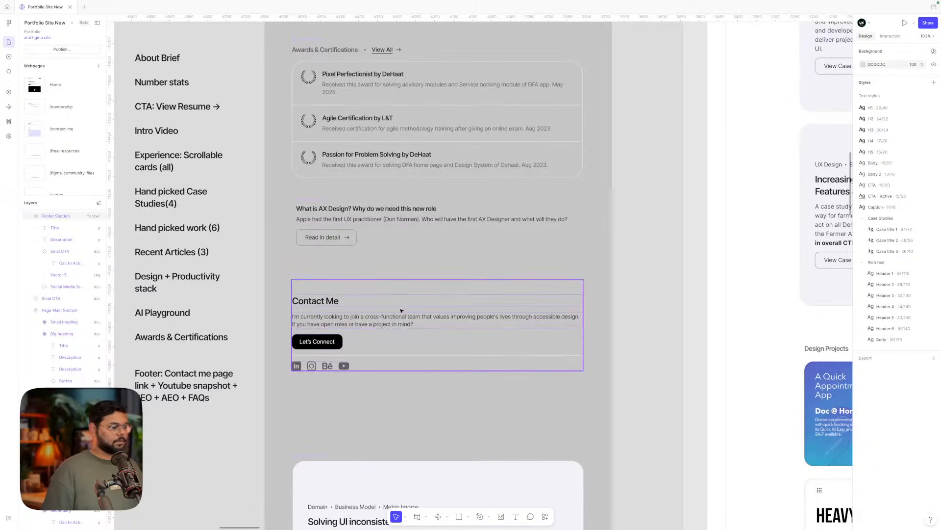
{"action": "left_click", "coordinate": [414, 302]}
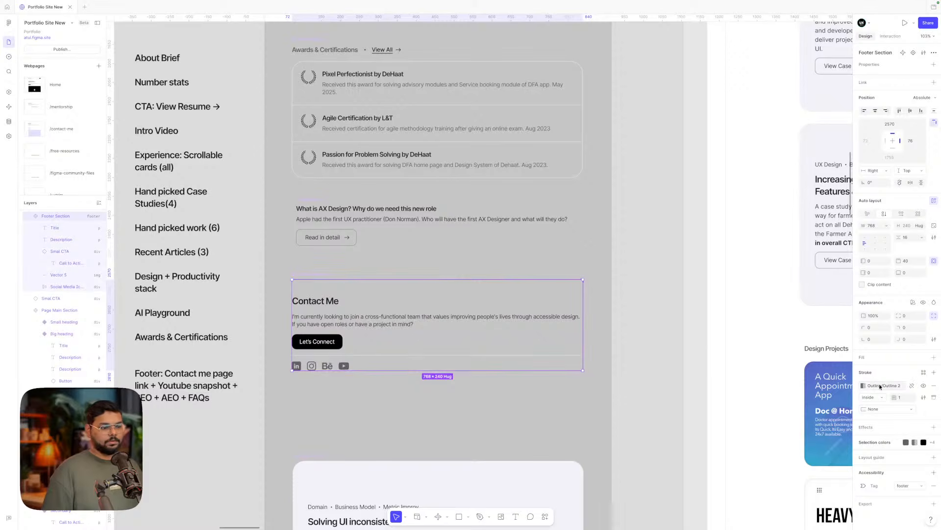
{"action": "left_click", "coordinate": [551, 355]}
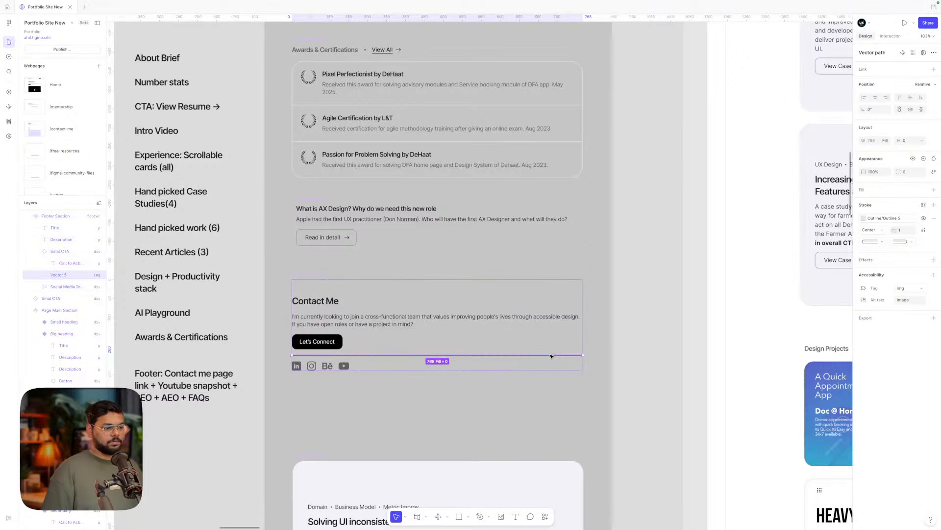
{"action": "left_click", "coordinate": [893, 218]}
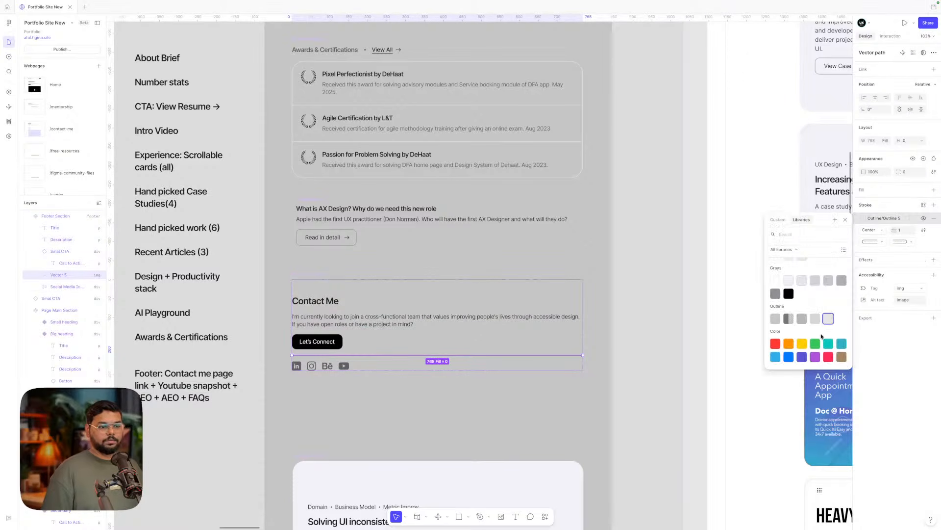
{"action": "key", "text": "Escape"}
{"action": "left_click", "coordinate": [675, 354]}
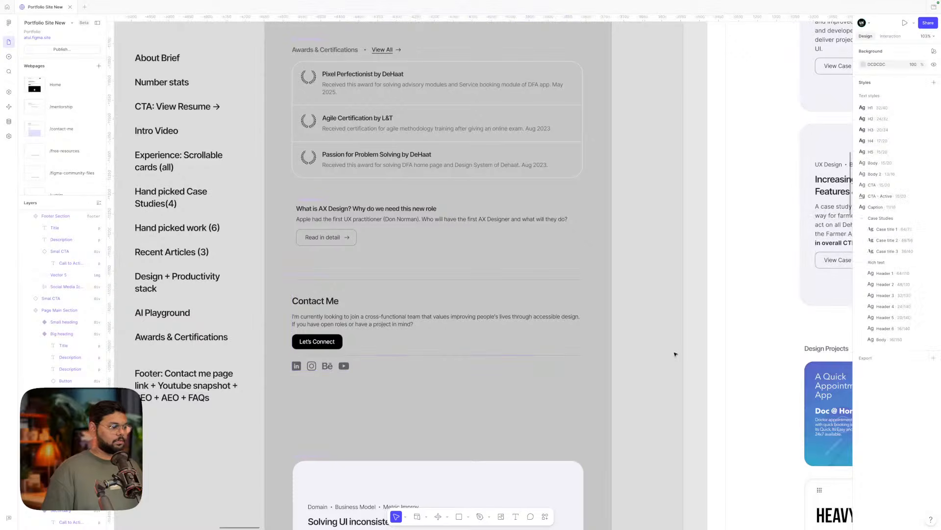
{"action": "scroll", "coordinate": [675, 355], "scroll_direction": "down", "scroll_amount": 2}
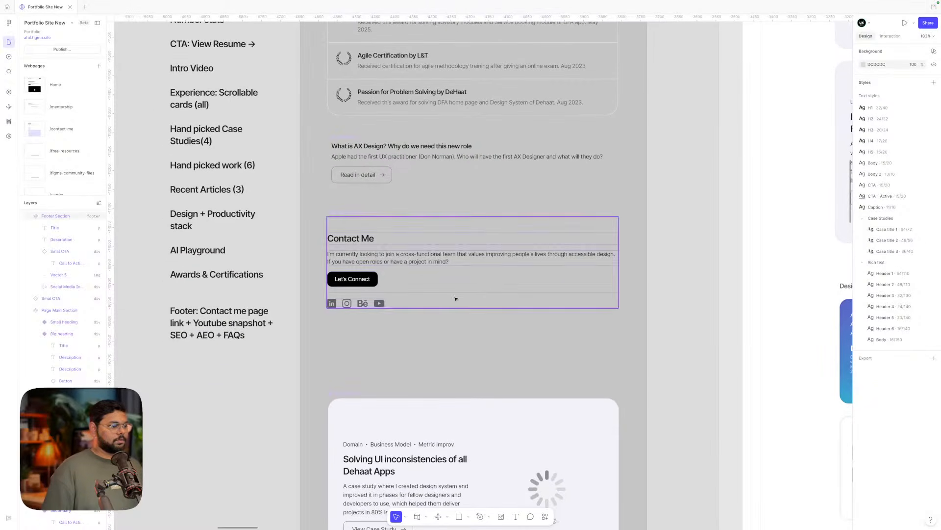
- Duplicate the Contact Me description paragraph and move the copy below the social icons
{"action": "left_click", "coordinate": [424, 260]}
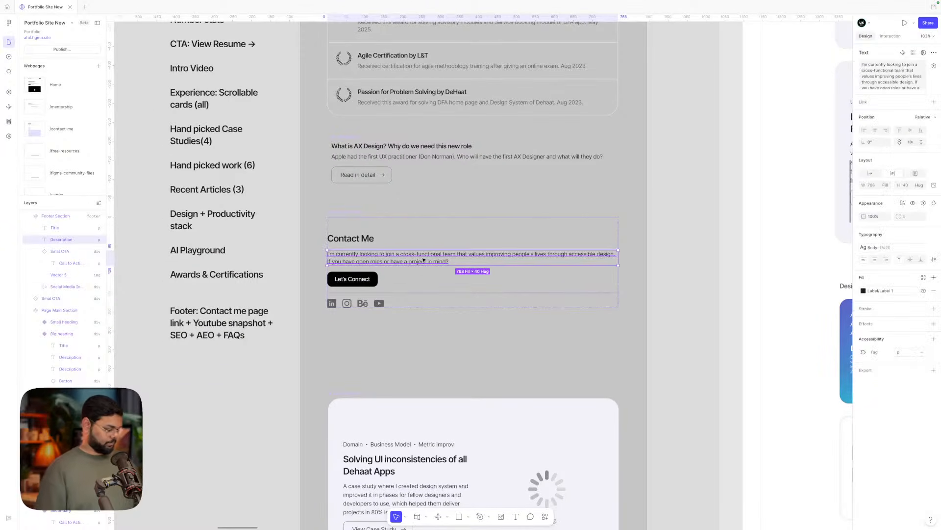
{"action": "key", "text": "ctrl+d"}
{"action": "key", "text": "Down"}
{"action": "key", "text": "Down"}
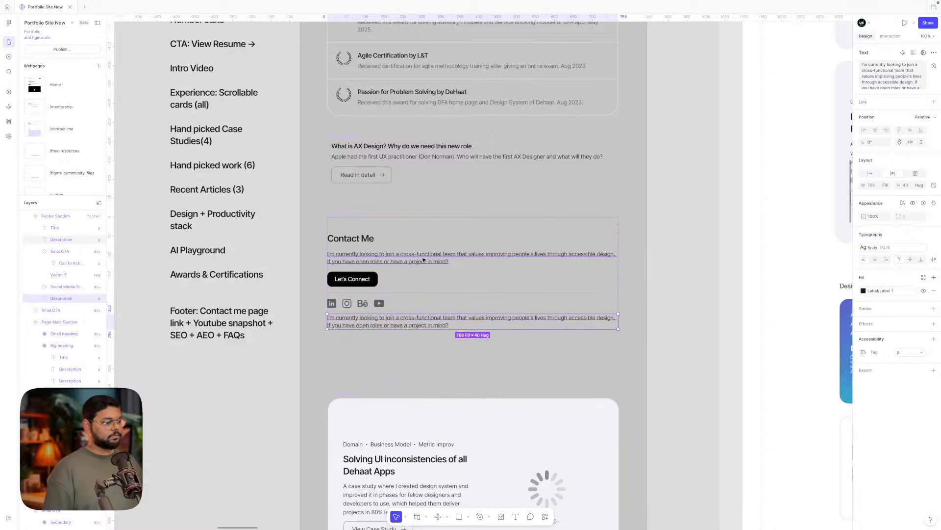
{"action": "left_click", "coordinate": [418, 292]}
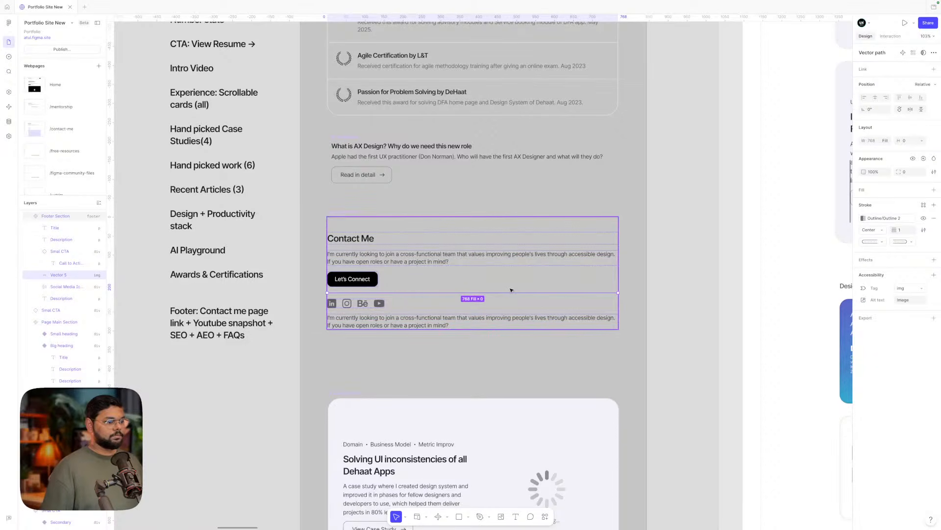
{"action": "left_click", "coordinate": [689, 296]}
{"action": "scroll", "coordinate": [691, 296], "scroll_direction": "down", "scroll_amount": 1}
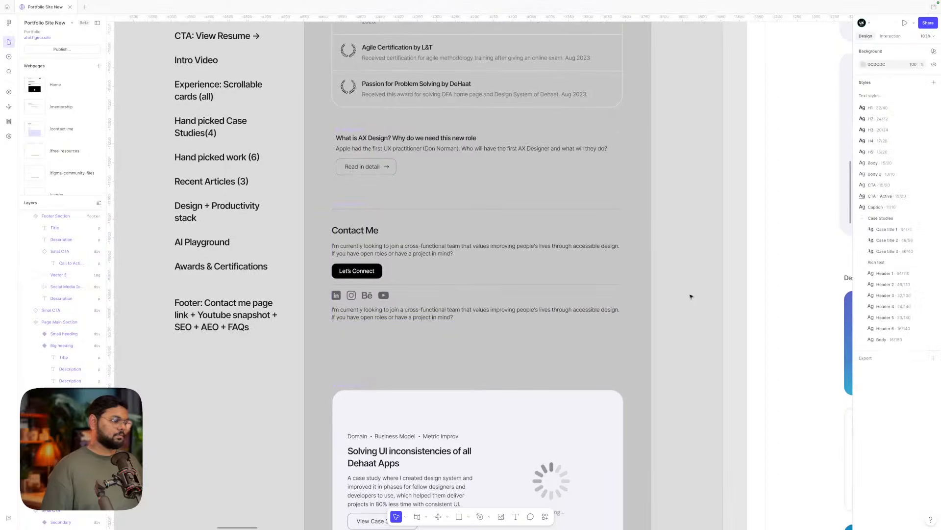
{"action": "scroll", "coordinate": [690, 297], "scroll_direction": "down", "scroll_amount": 1}
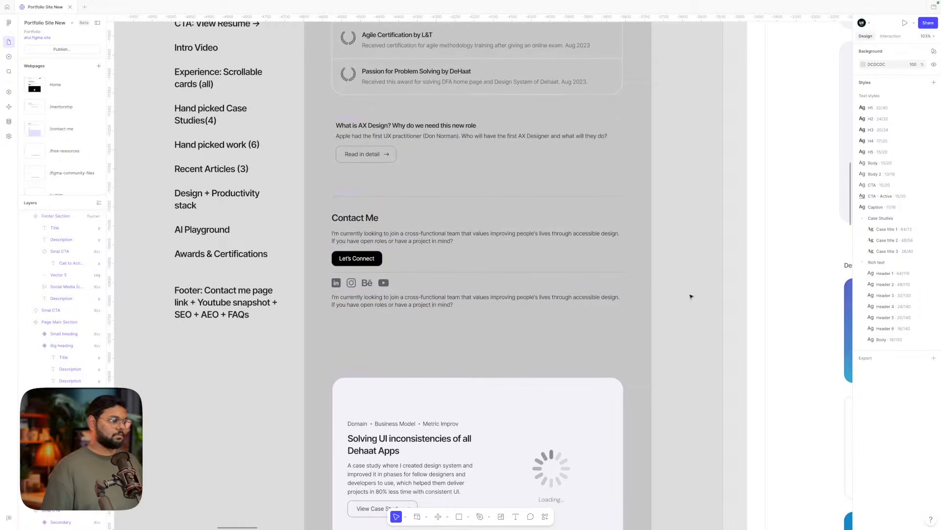
- Review the copied description text below the icons without changing it
{"action": "left_click", "coordinate": [397, 273]}
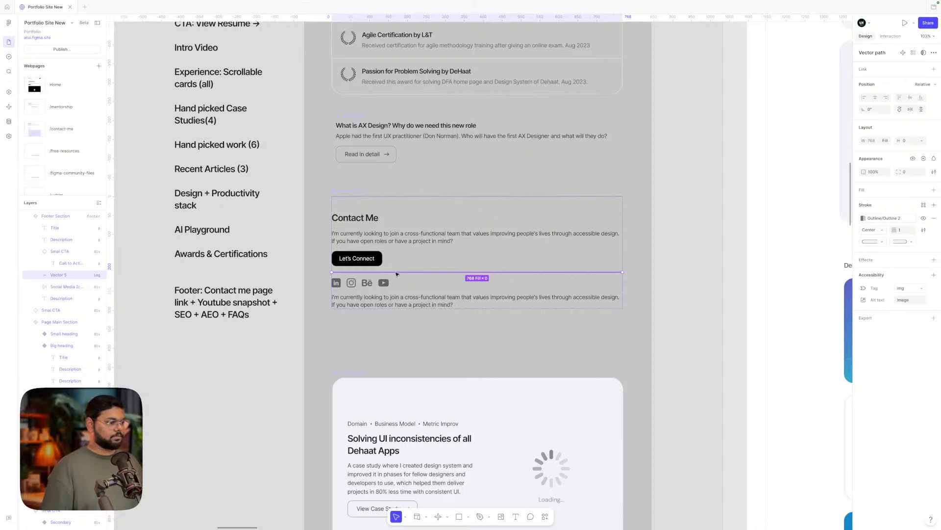
{"action": "left_click", "coordinate": [396, 298]}
{"action": "double_click", "coordinate": [396, 298]}
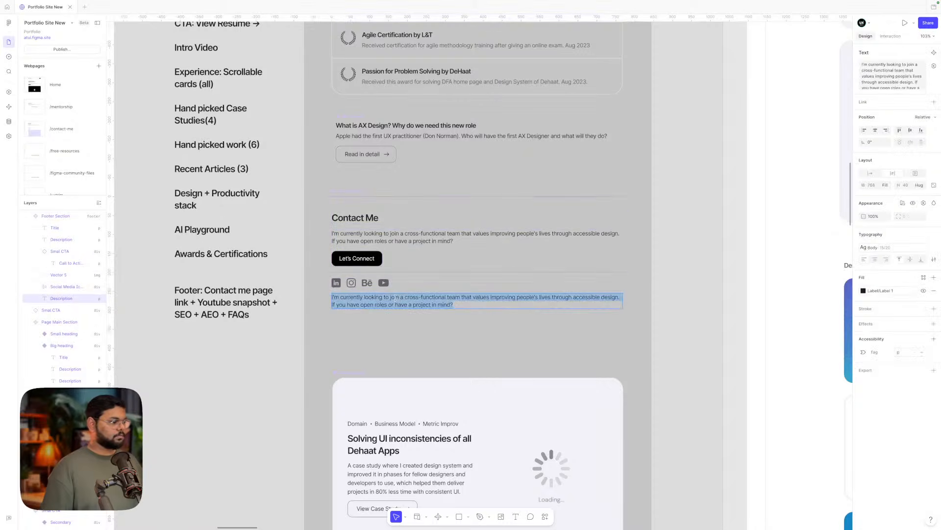
{"action": "scroll", "coordinate": [395, 298], "scroll_direction": "left", "scroll_amount": 1}
{"action": "scroll", "coordinate": [396, 298], "scroll_direction": "down", "scroll_amount": 1}
{"action": "left_click", "coordinate": [263, 332]}
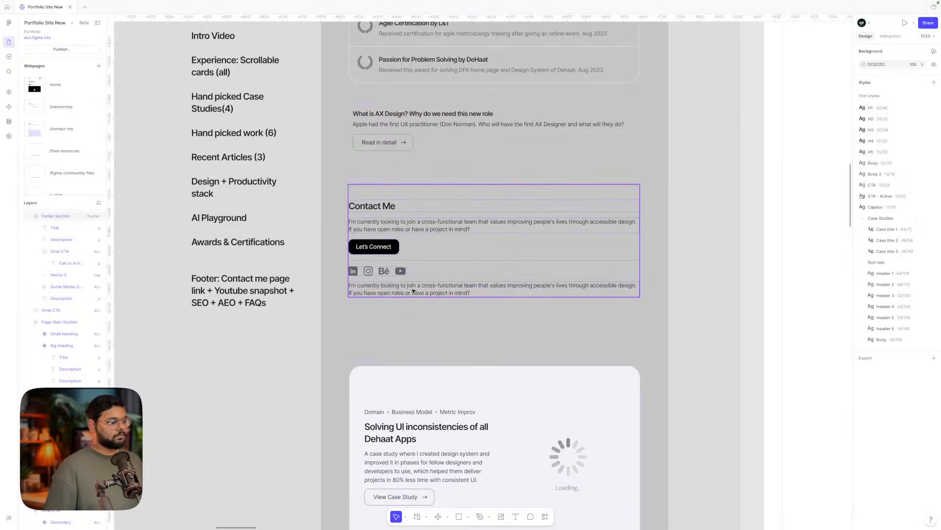
{"action": "scroll", "coordinate": [413, 291], "scroll_direction": "down", "scroll_amount": 3}
{"action": "scroll", "coordinate": [413, 290], "scroll_direction": "up", "scroll_amount": 3}
{"action": "scroll", "coordinate": [413, 290], "scroll_direction": "up", "scroll_amount": 1}
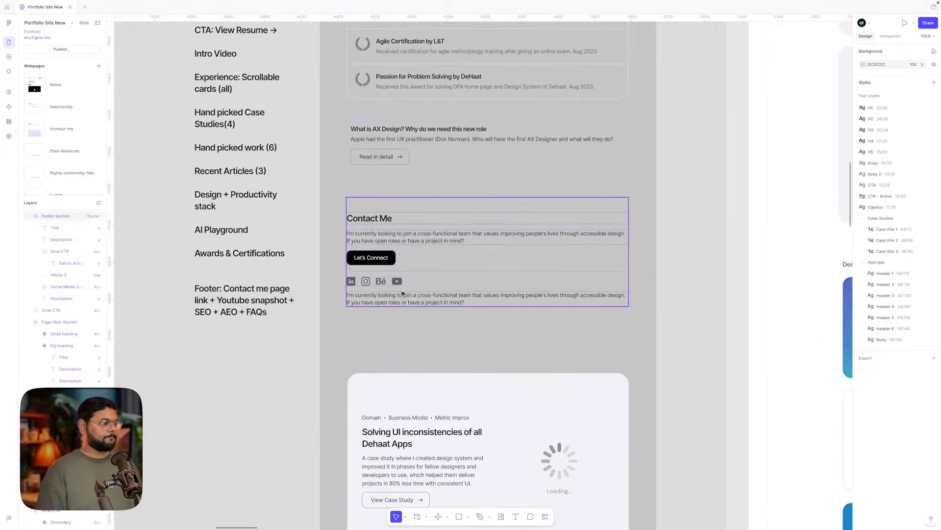
{"action": "left_click", "coordinate": [397, 297]}
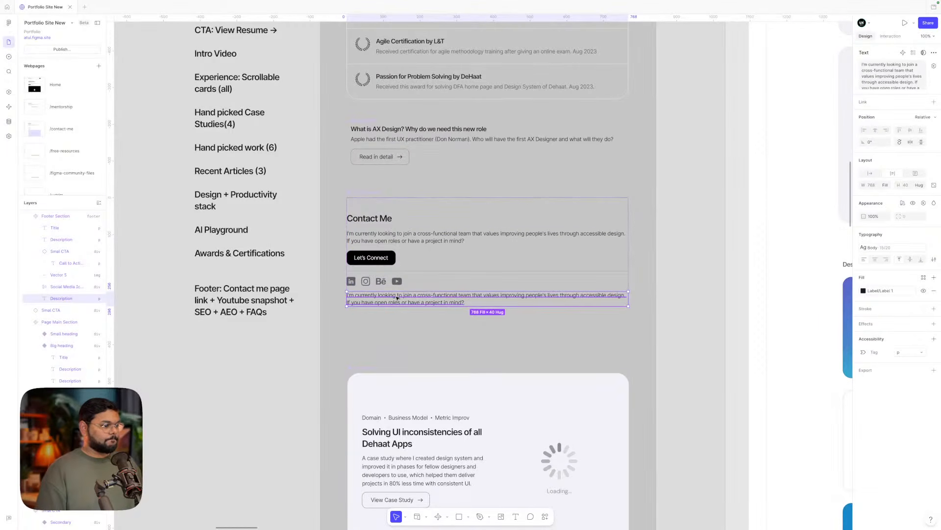
{"action": "double_click", "coordinate": [396, 297]}
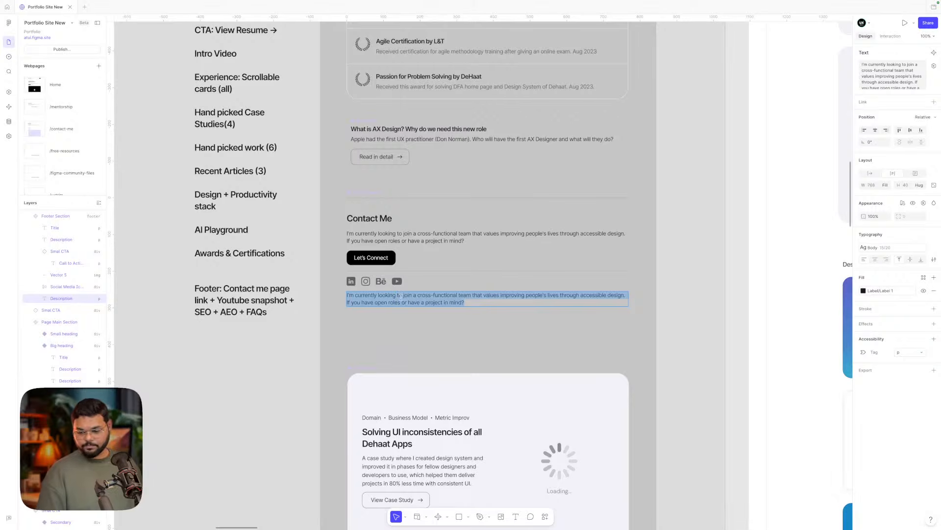
{"action": "key", "text": "Escape"}
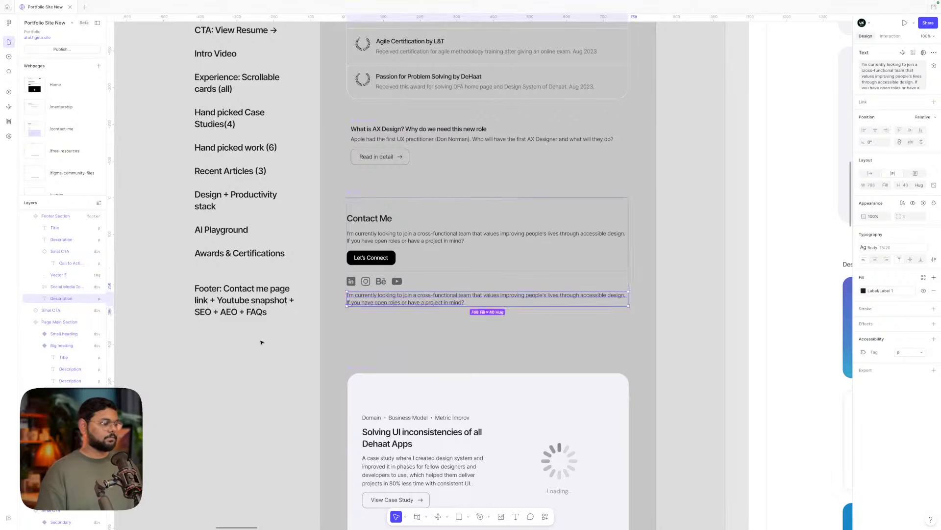
{"action": "scroll", "coordinate": [380, 298], "scroll_direction": "up", "scroll_amount": 5}
{"action": "double_click", "coordinate": [379, 297]}
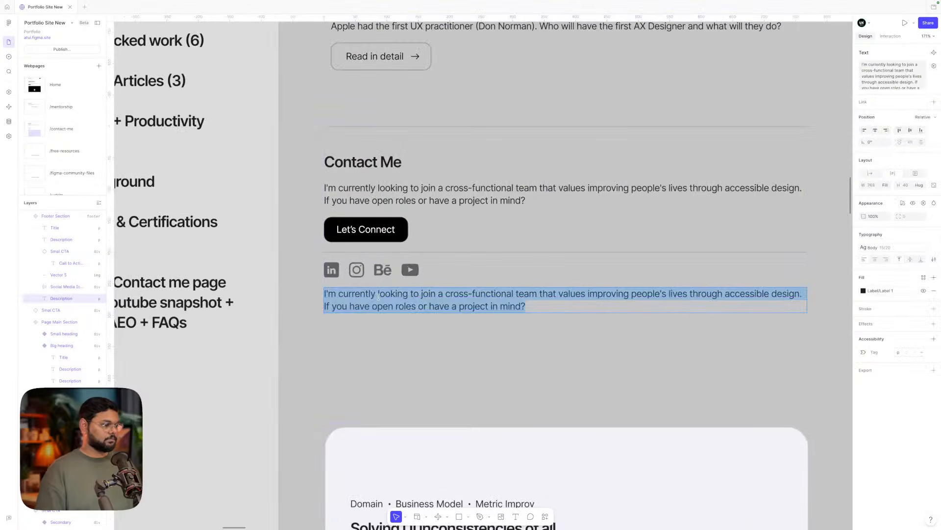
{"action": "key", "text": "Escape"}
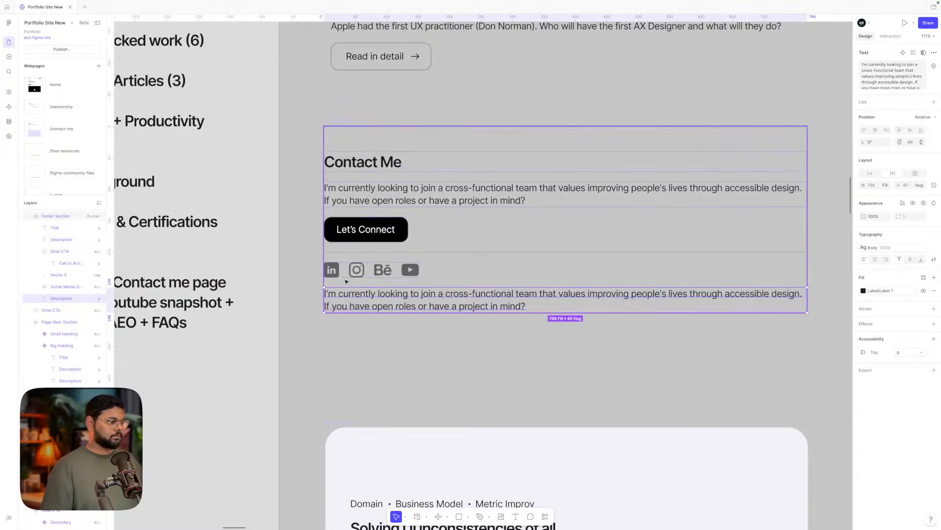
- Paste a text layer into the social icons row and type the LinkedIn profile handle into it
{"action": "left_click", "coordinate": [412, 272]}
{"action": "key", "text": "super+v"}
{"action": "double_click", "coordinate": [479, 272]}
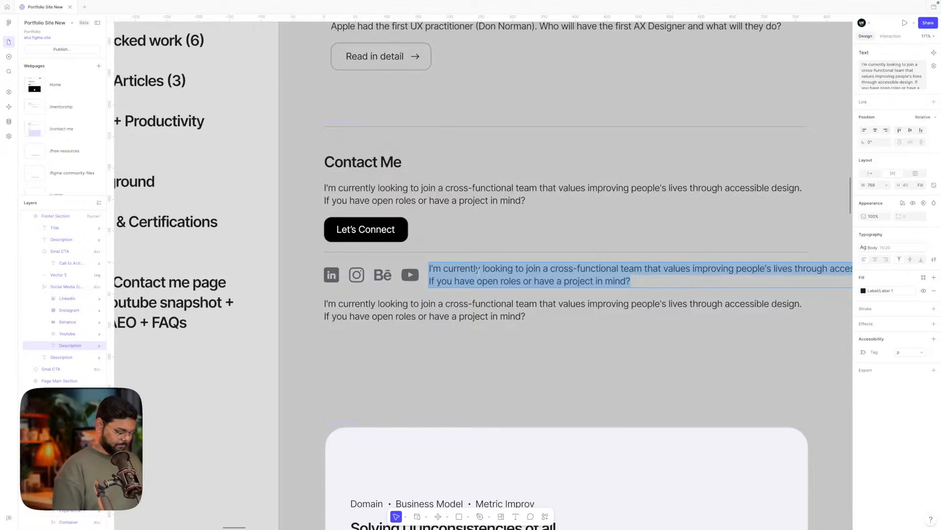
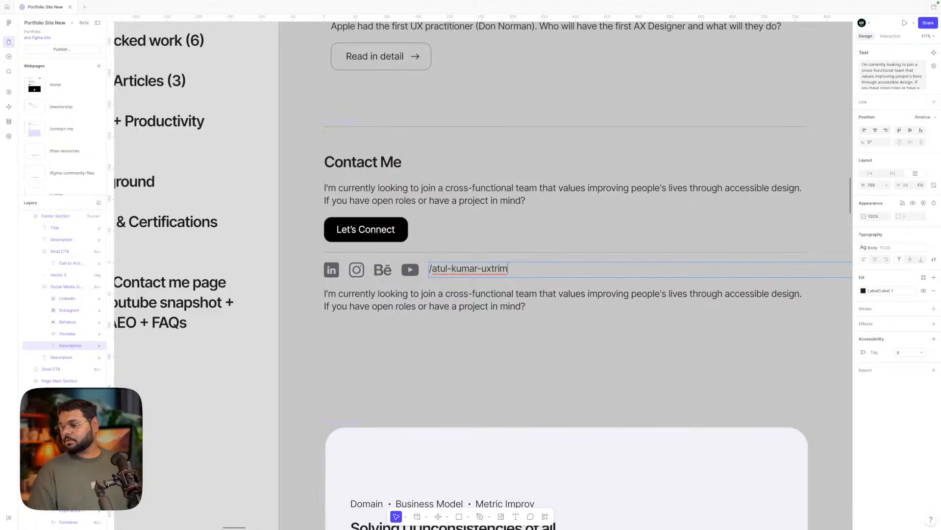
{"action": "mouse_move", "coordinate": [471, 528]}
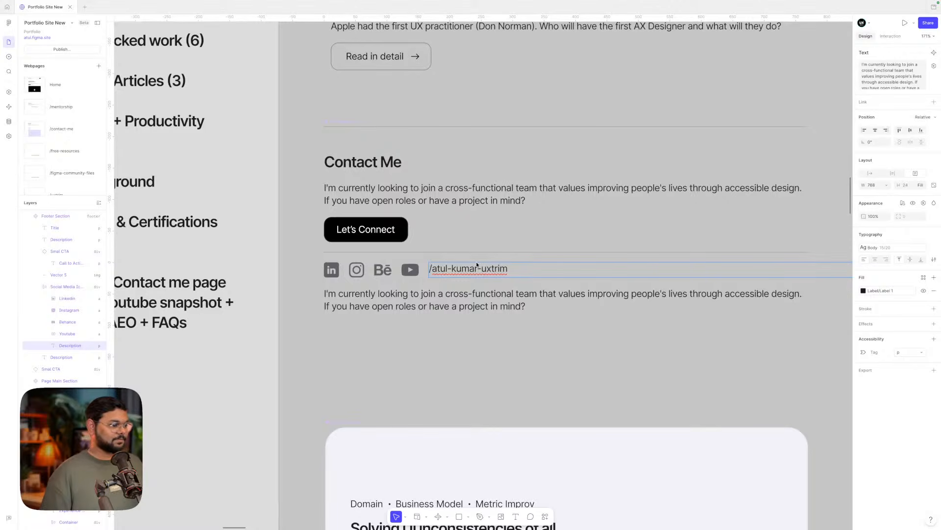
{"action": "double_click", "coordinate": [490, 269]}
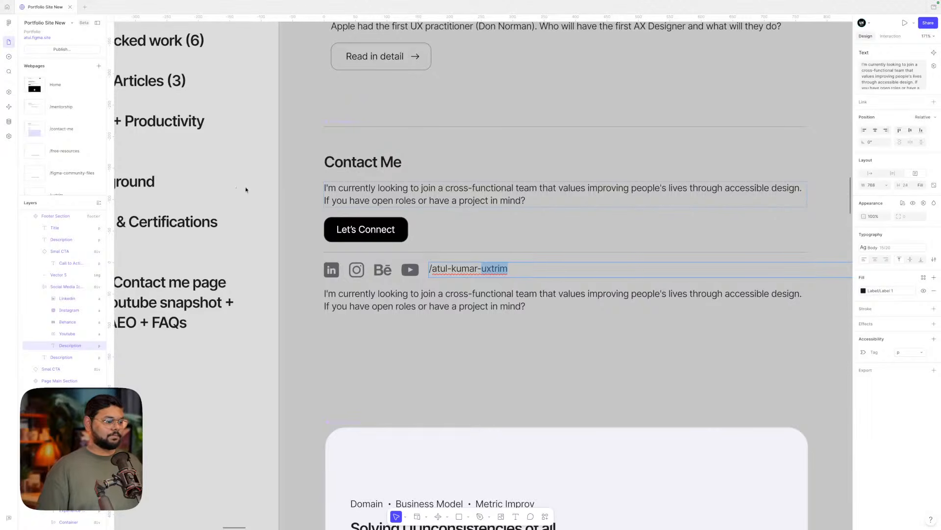
- Set the handle text to hug its width and move it next to the LinkedIn icon
{"action": "left_click", "coordinate": [869, 173]}
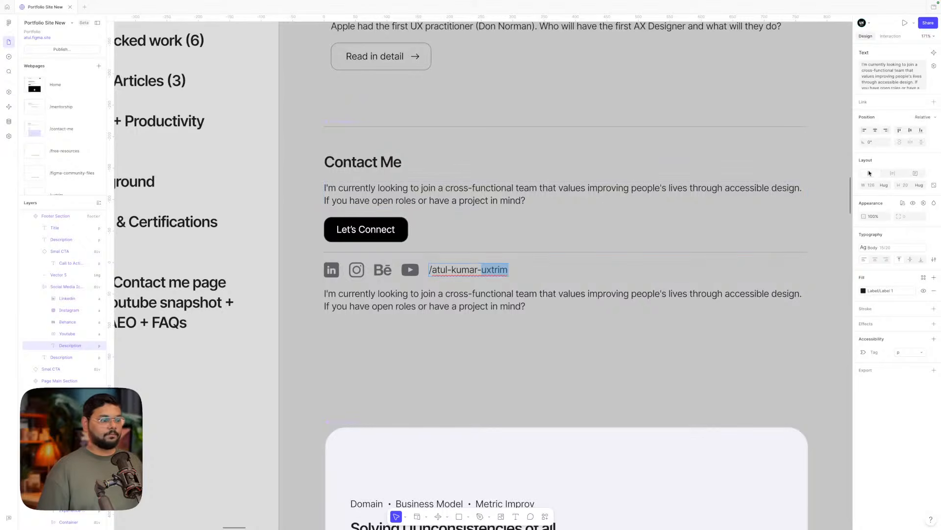
{"action": "left_click", "coordinate": [520, 361]}
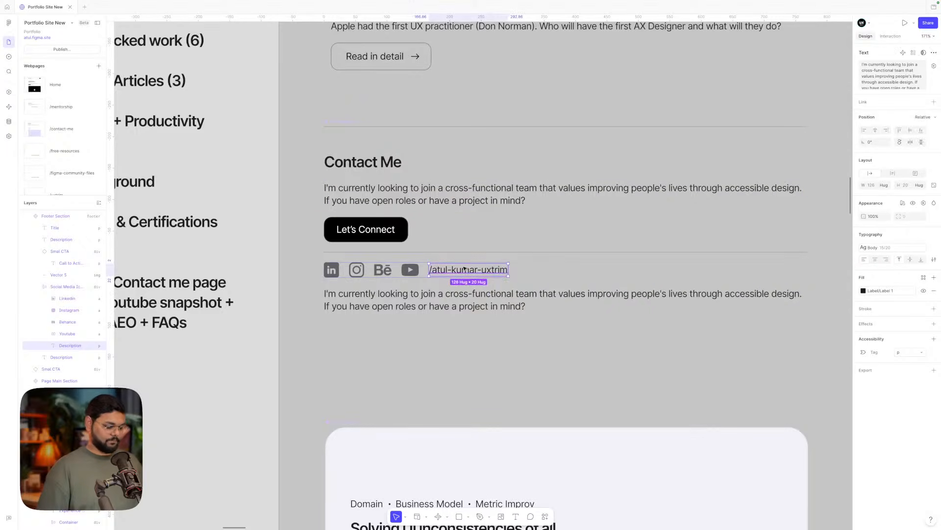
{"action": "key", "text": "Left"}
{"action": "key", "text": "Left"}
{"action": "key", "text": "Left"}
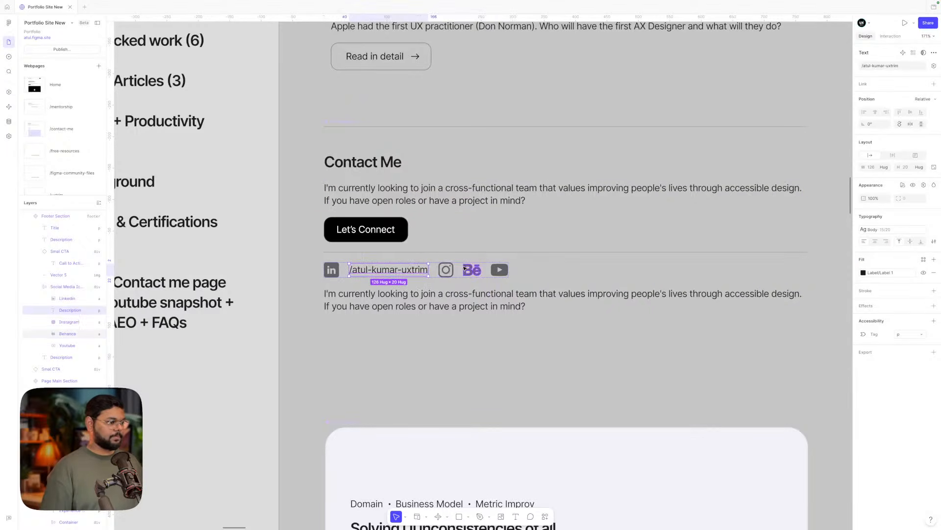
- Wrap the LinkedIn icon and handle in an auto-layout frame with an 8 px gap
{"action": "left_click", "coordinate": [337, 272], "text": "shift"}
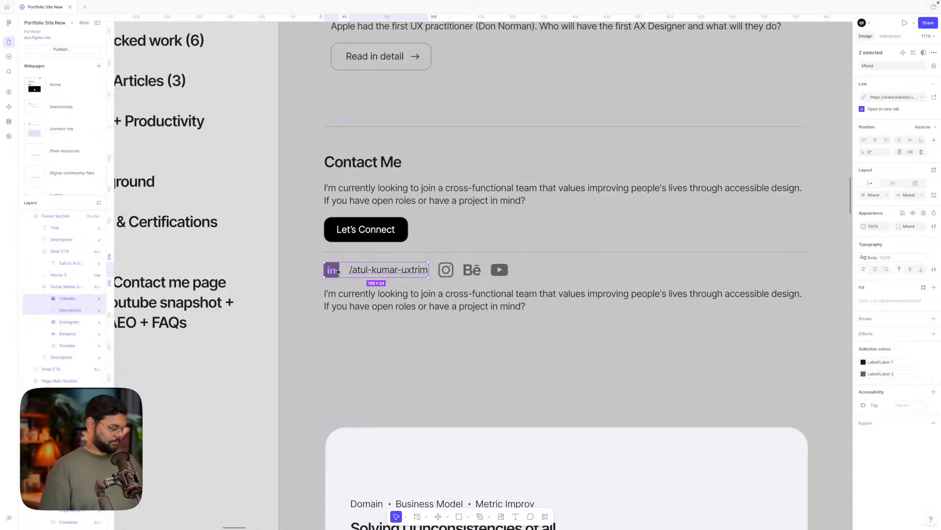
{"action": "key", "text": "shift+a"}
{"action": "left_click", "coordinate": [909, 163]}
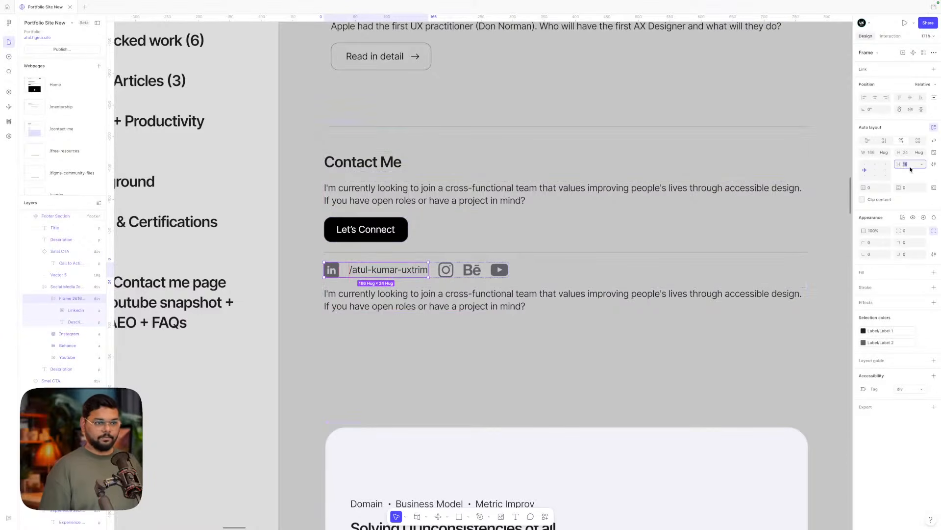
{"action": "type", "text": "8"}
{"action": "key", "text": "Return"}
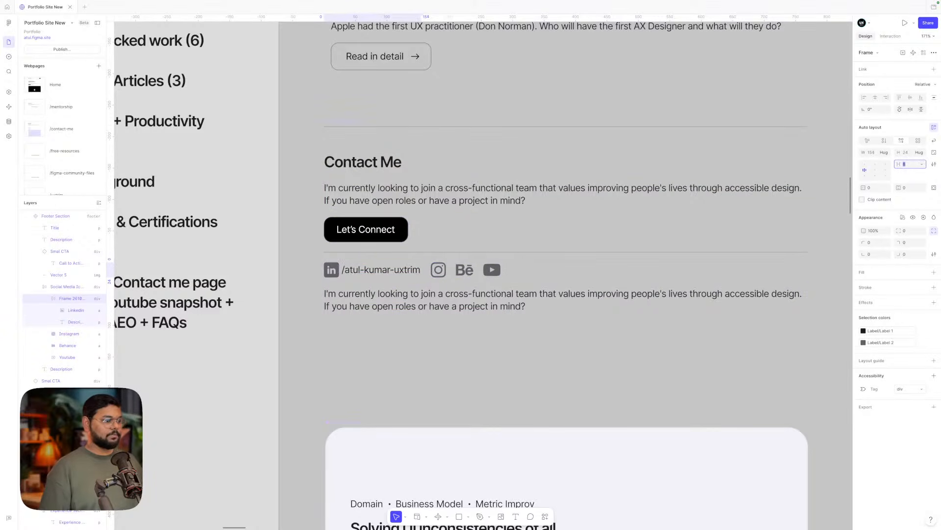
{"action": "left_click", "coordinate": [523, 365]}
{"action": "left_click", "coordinate": [446, 296]}
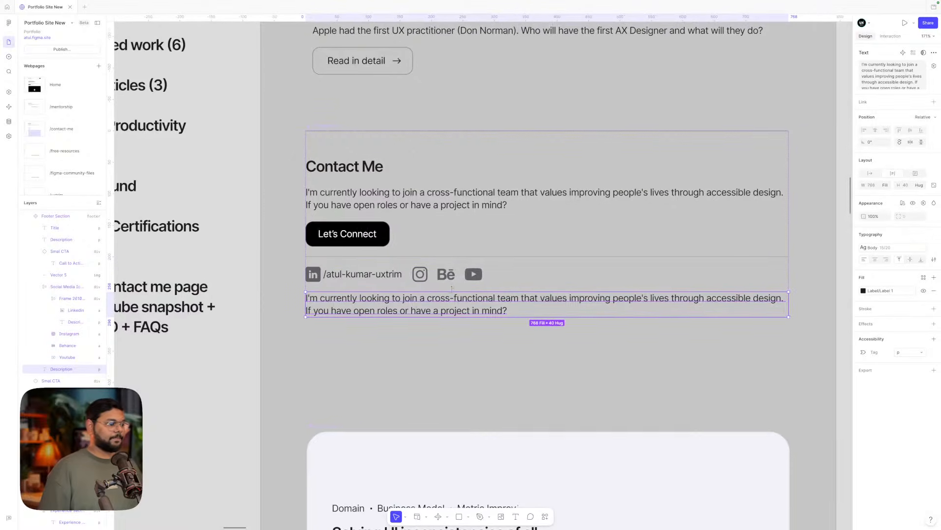
{"action": "scroll", "coordinate": [441, 314], "scroll_direction": "right", "scroll_amount": 1}
{"action": "left_click", "coordinate": [427, 344]}
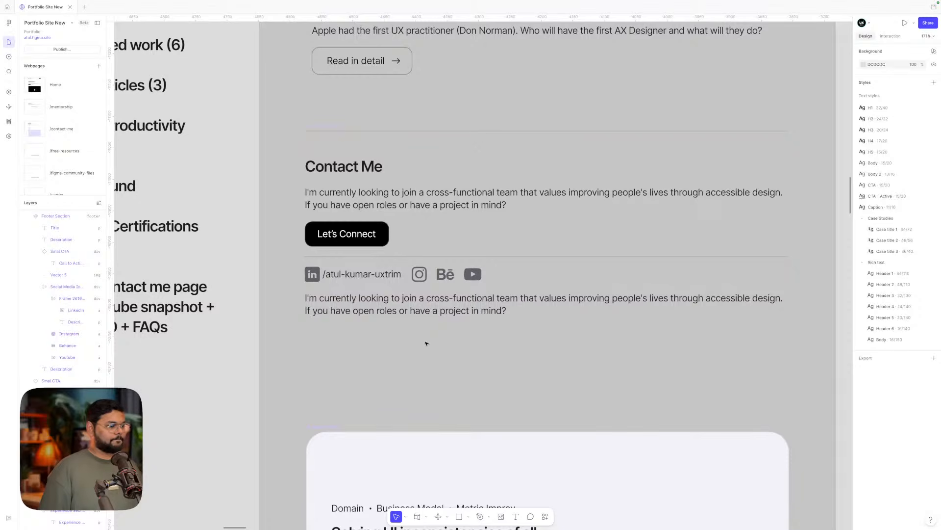
{"action": "left_click", "coordinate": [430, 297]}
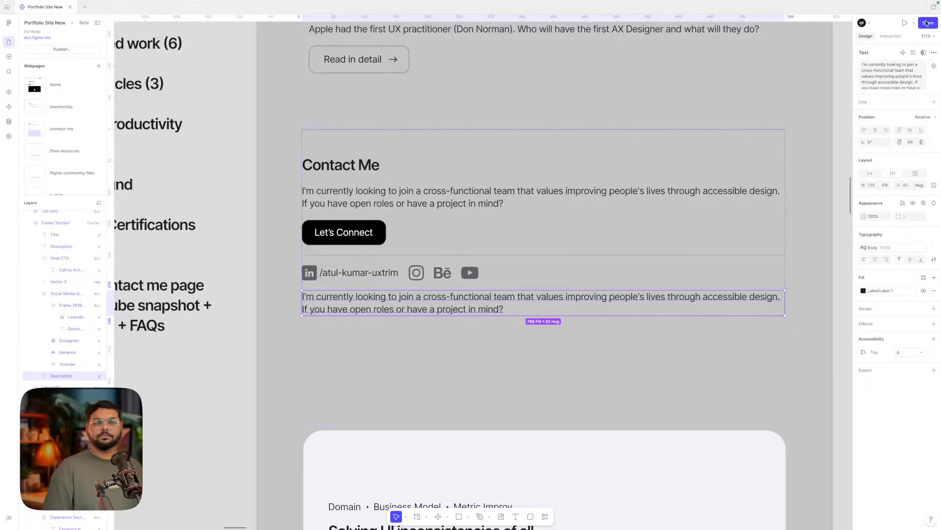
- Change the lower description text to 'FAQs' and duplicate it
{"action": "left_click", "coordinate": [380, 274]}
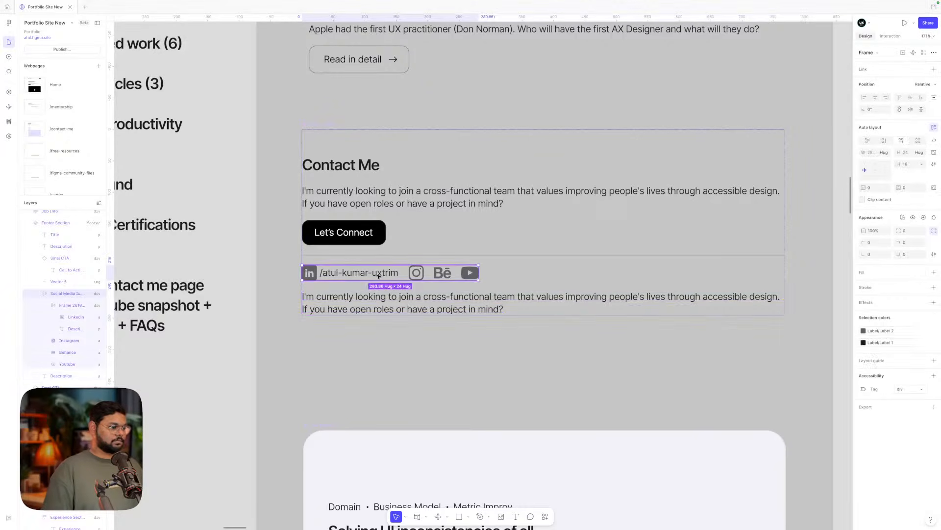
{"action": "left_click", "coordinate": [375, 298]}
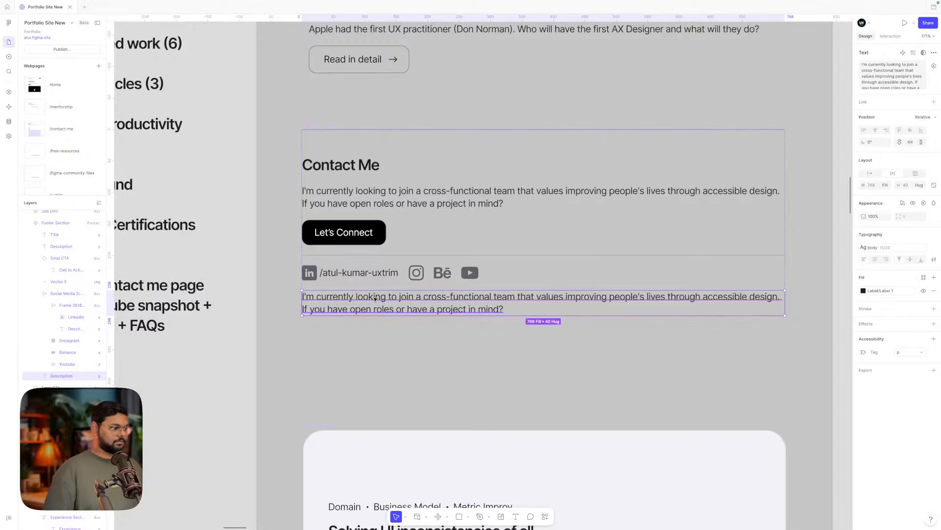
{"action": "double_click", "coordinate": [375, 298]}
{"action": "scroll", "coordinate": [375, 298], "scroll_direction": "left", "scroll_amount": 3}
{"action": "scroll", "coordinate": [375, 299], "scroll_direction": "down", "scroll_amount": 3}
{"action": "scroll", "coordinate": [375, 298], "scroll_direction": "up", "scroll_amount": 2}
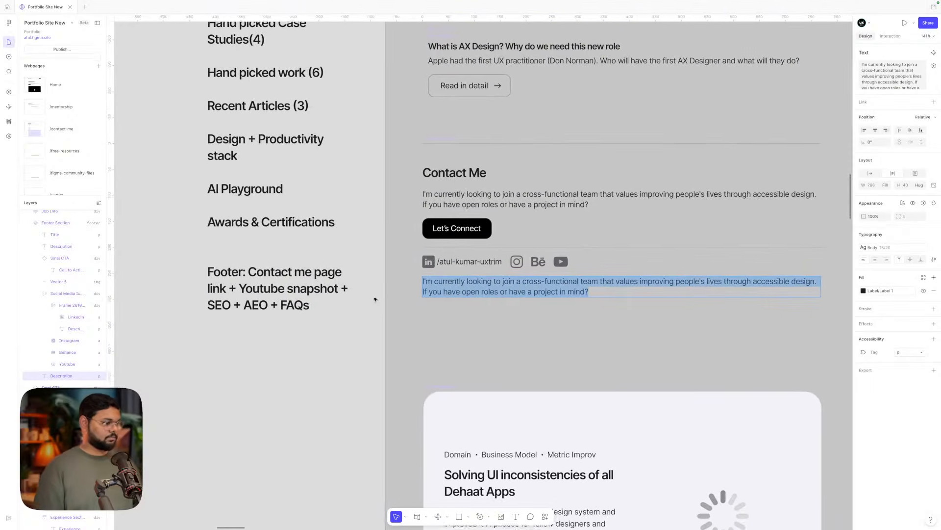
{"action": "scroll", "coordinate": [375, 299], "scroll_direction": "up", "scroll_amount": 1}
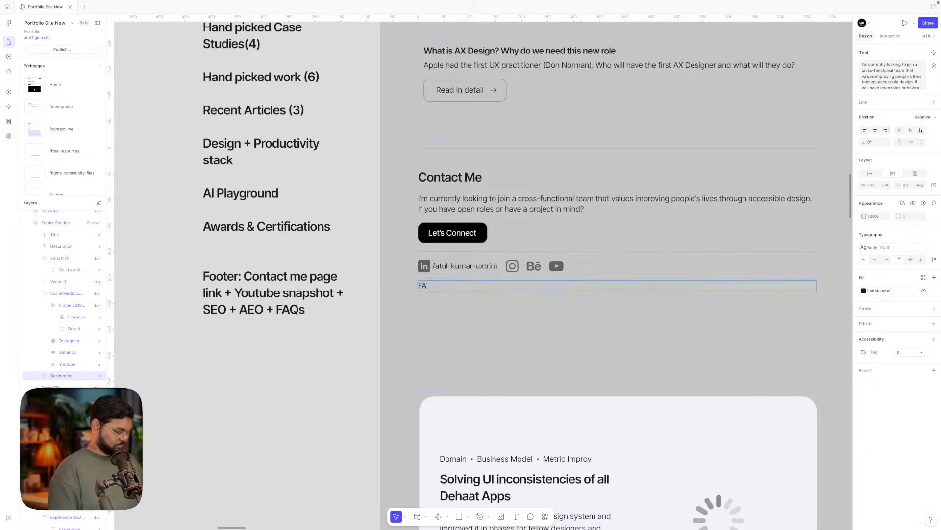
{"action": "type", "text": "Qs"}
{"action": "left_click", "coordinate": [453, 330]}
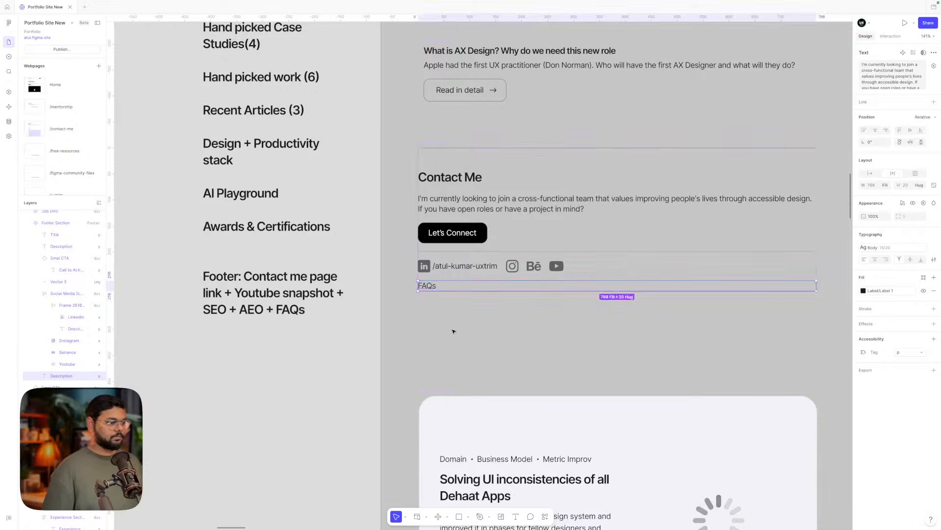
{"action": "left_click", "coordinate": [453, 330]}
{"action": "left_click", "coordinate": [430, 289]}
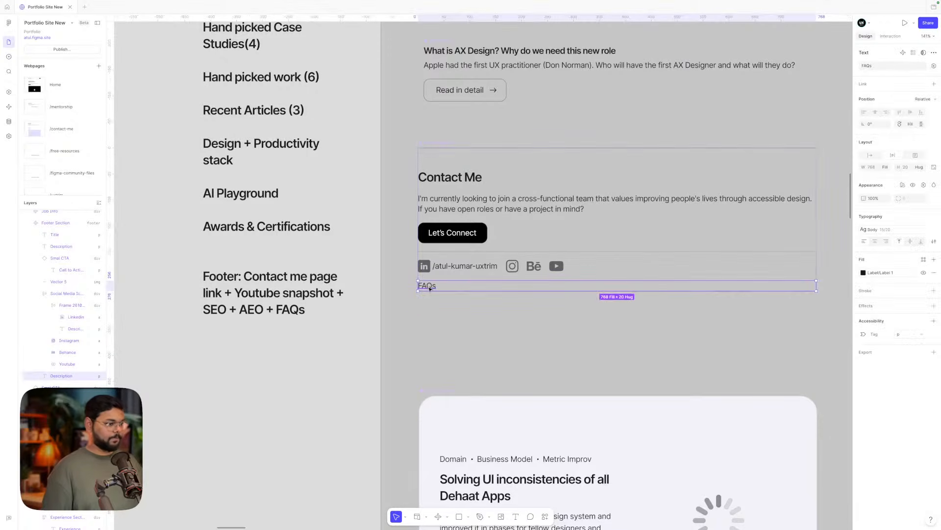
{"action": "key", "text": "ctrl+d"}
{"action": "left_click", "coordinate": [448, 342]}
{"action": "scroll", "coordinate": [448, 342], "scroll_direction": "down", "scroll_amount": 5}
{"action": "scroll", "coordinate": [448, 342], "scroll_direction": "down", "scroll_amount": 1}
{"action": "scroll", "coordinate": [448, 342], "scroll_direction": "right", "scroll_amount": 1}
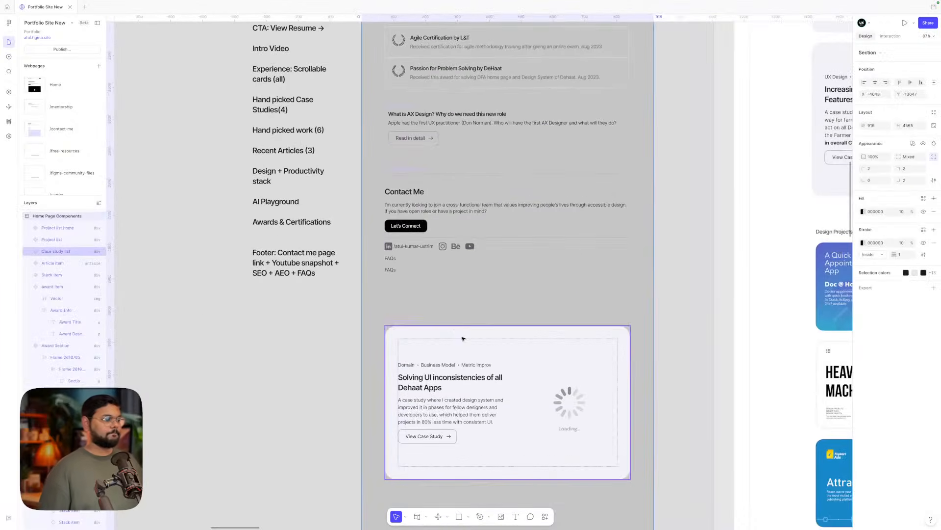
{"action": "scroll", "coordinate": [440, 304], "scroll_direction": "up", "scroll_amount": 3}
- Select both FAQs text layers and delete them
{"action": "left_click", "coordinate": [366, 253]}
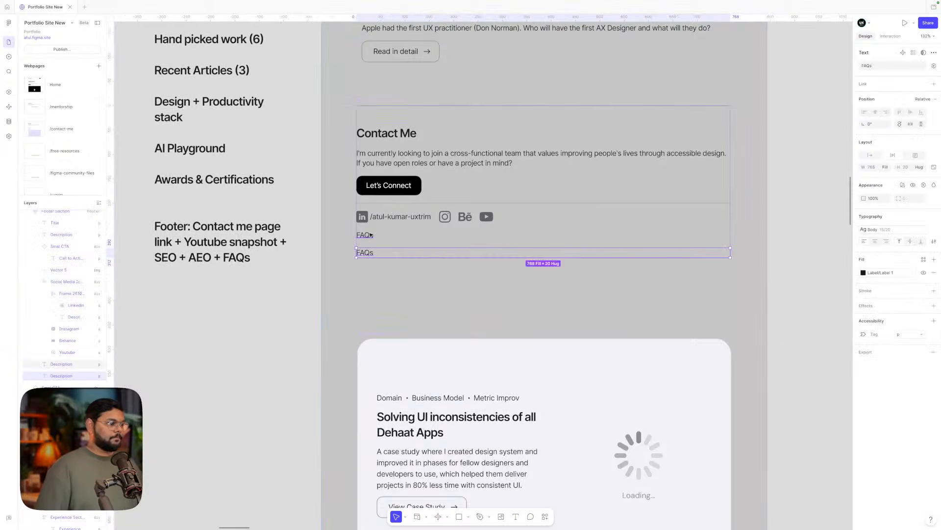
{"action": "left_click", "coordinate": [379, 273]}
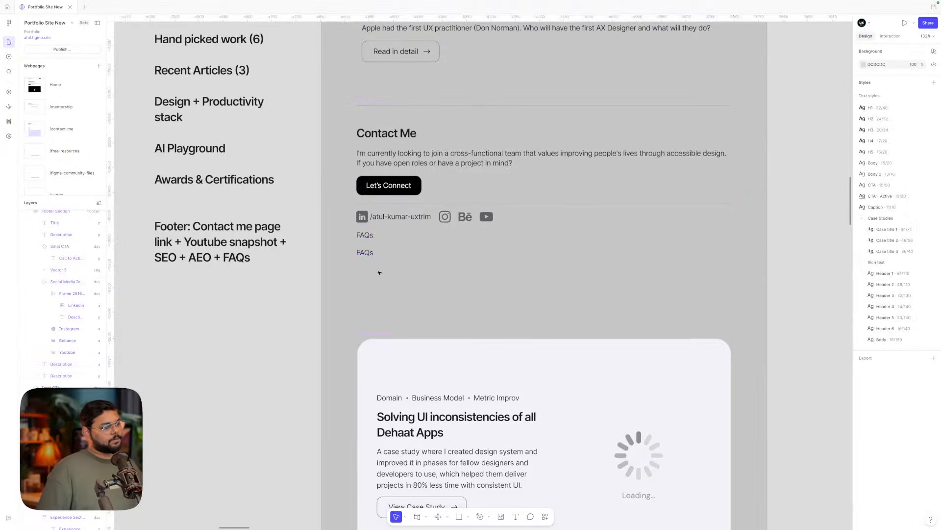
{"action": "left_click", "coordinate": [366, 252]}
{"action": "left_click", "coordinate": [368, 237], "text": "shift"}
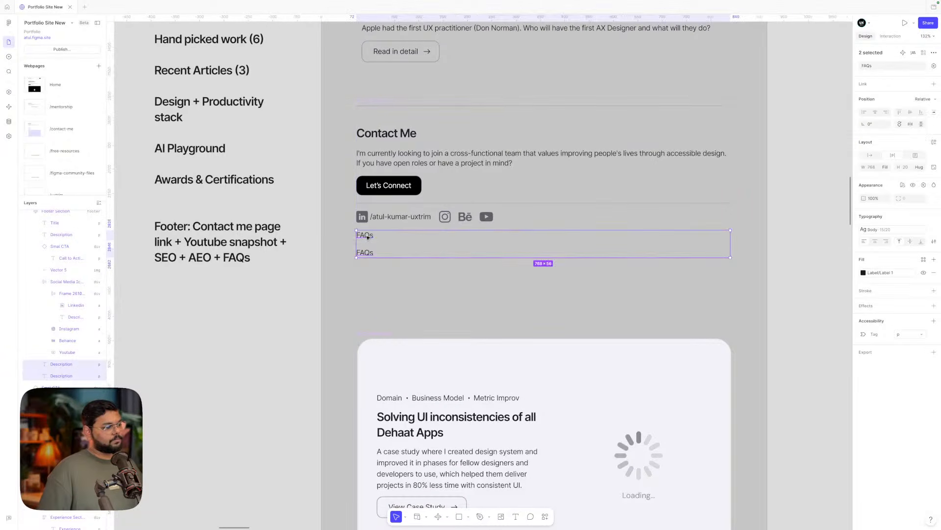
{"action": "key", "text": "Delete"}
- Paste a copy of the handle text at the end of the Social Media Icons row
{"action": "left_click", "coordinate": [417, 219]}
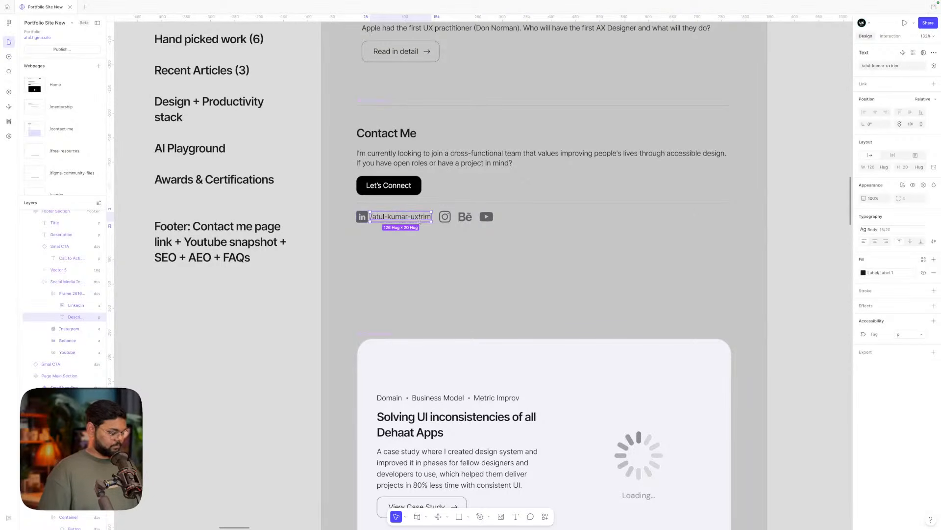
{"action": "key", "text": "ctrl+d"}
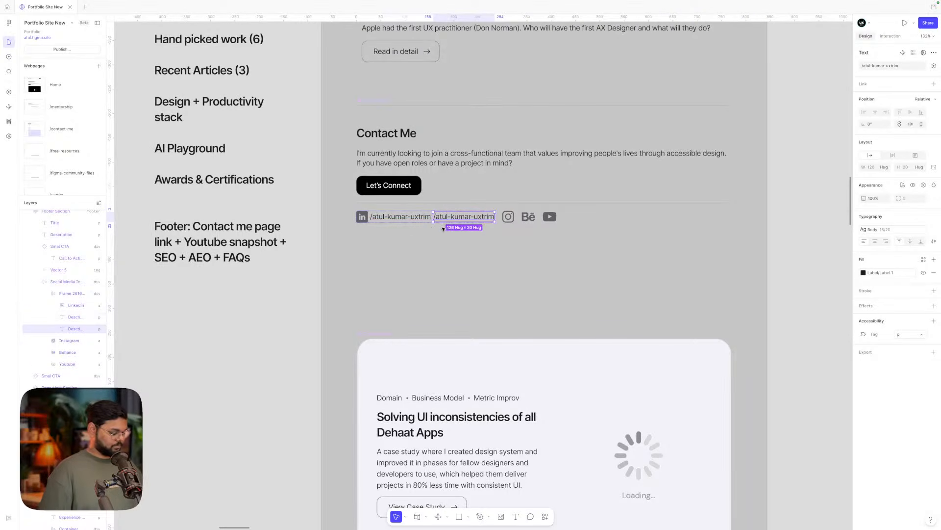
{"action": "key", "text": "Delete"}
{"action": "left_click", "coordinate": [471, 215]}
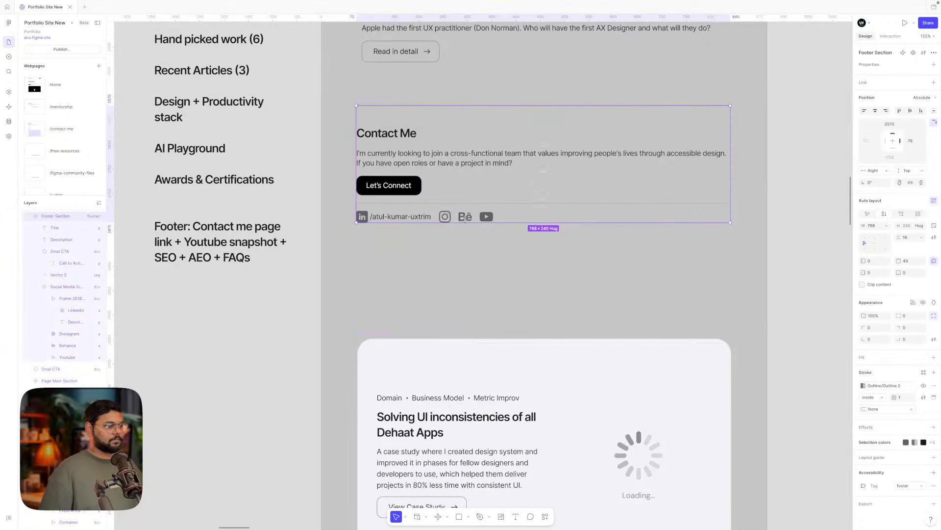
{"action": "double_click", "coordinate": [472, 215]}
{"action": "key", "text": "ctrl+v"}
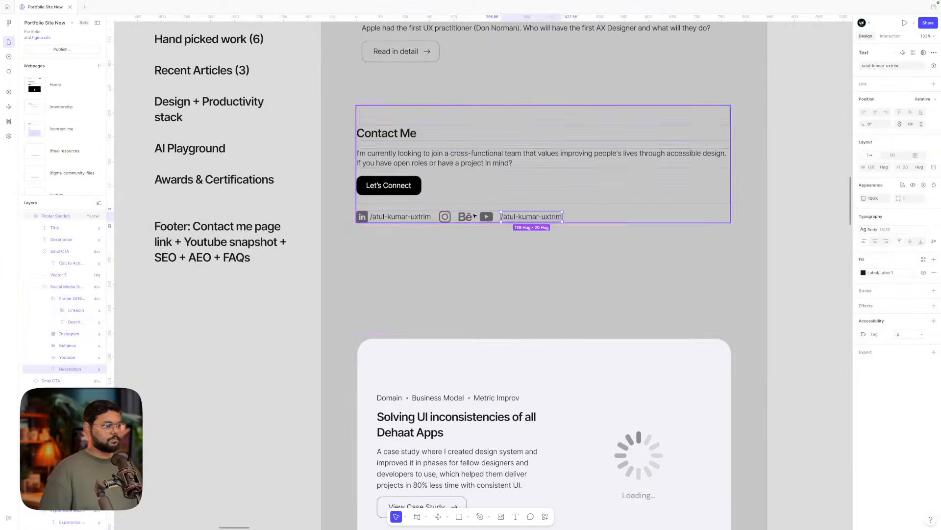
- Trim the pasted handle down to /uxtrim
{"action": "double_click", "coordinate": [513, 217]}
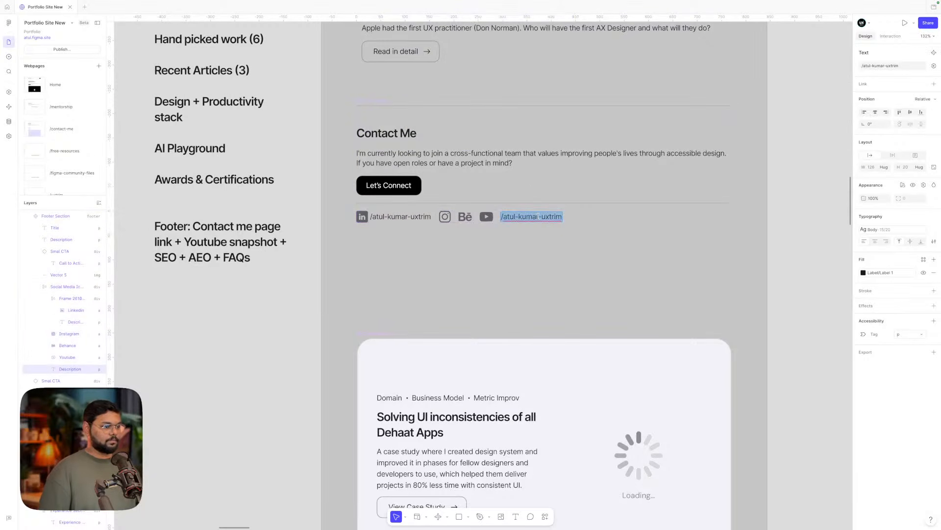
{"action": "left_click", "coordinate": [541, 217]}
{"action": "key", "text": "BackSpace"}
{"action": "key", "text": "BackSpace"}
{"action": "key", "text": "BackSpace"}
{"action": "key", "text": "BackSpace"}
{"action": "key", "text": "BackSpace"}
{"action": "key", "text": "BackSpace"}
{"action": "key", "text": "BackSpace"}
{"action": "key", "text": "BackSpace"}
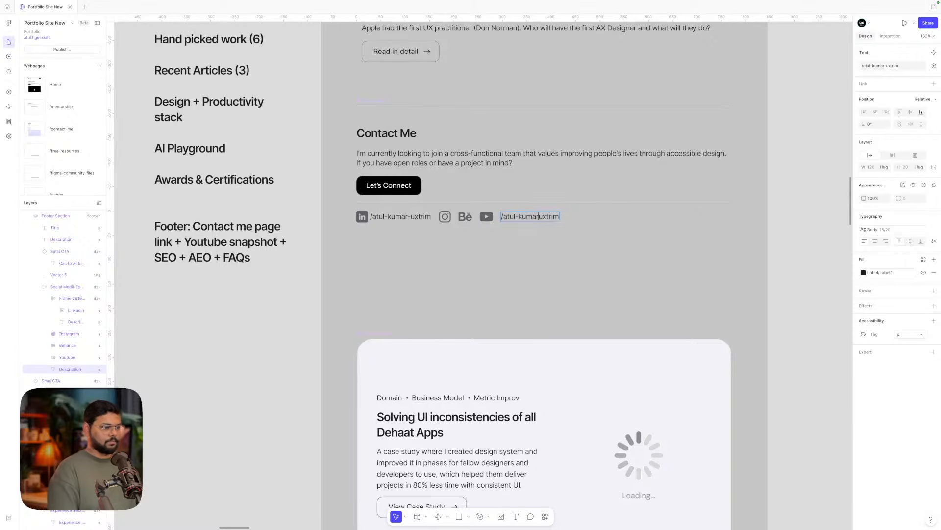
{"action": "key", "text": "BackSpace"}
{"action": "key", "text": "BackSpace"}
{"action": "key", "text": "BackSpace"}
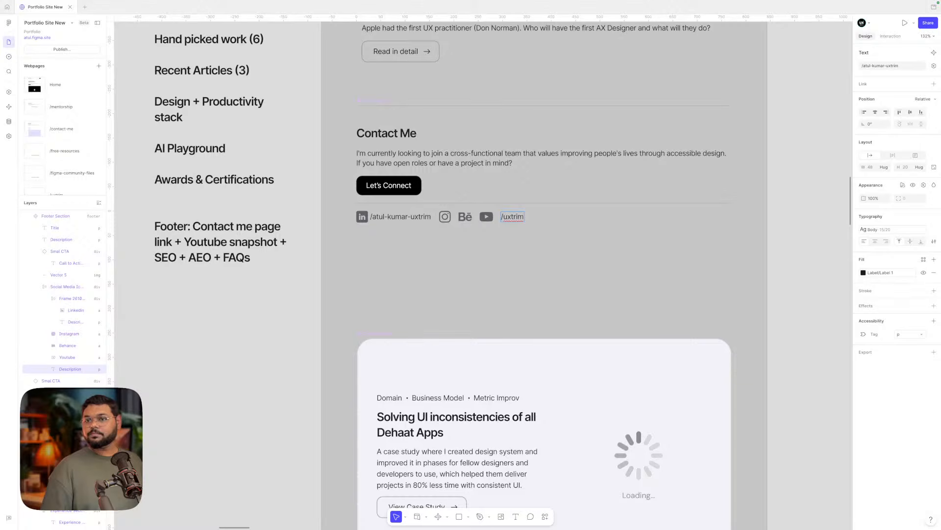
{"action": "double_click", "coordinate": [520, 219]}
{"action": "left_click", "coordinate": [525, 242]}
- Move the short handle beside Instagram and add a full-name profile handle after Behance
{"action": "key", "text": "Left"}
{"action": "key", "text": "Left"}
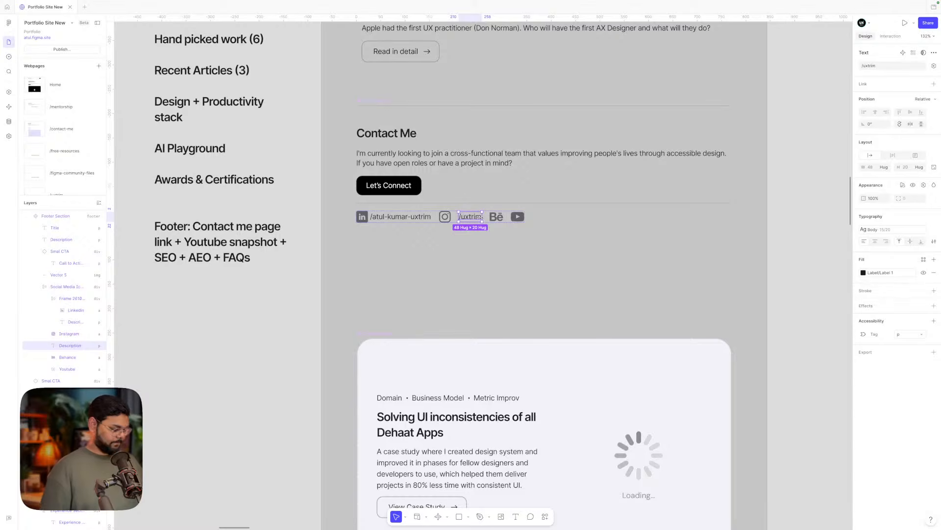
{"action": "left_click_drag", "start_coordinate": [482, 216], "coordinate": [521, 217], "text": "alt"}
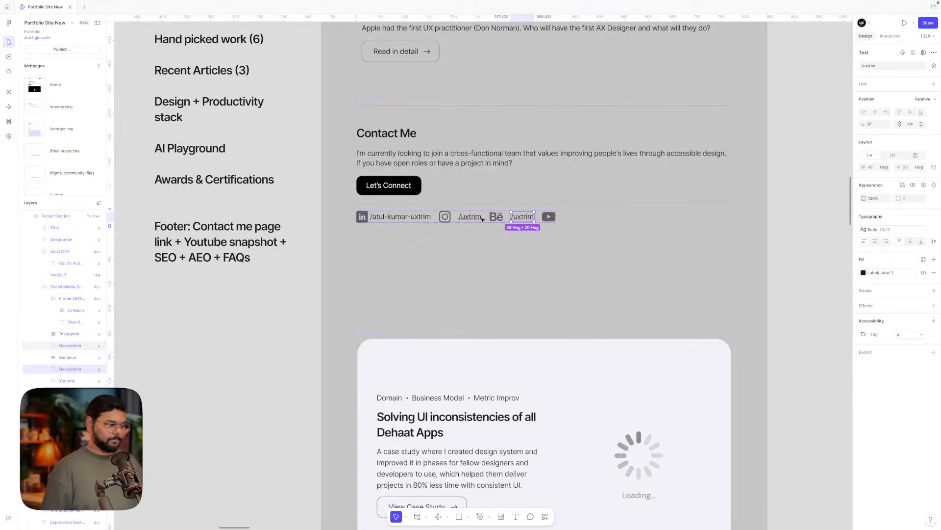
{"action": "double_click", "coordinate": [521, 217]}
{"action": "left_click", "coordinate": [516, 216]}
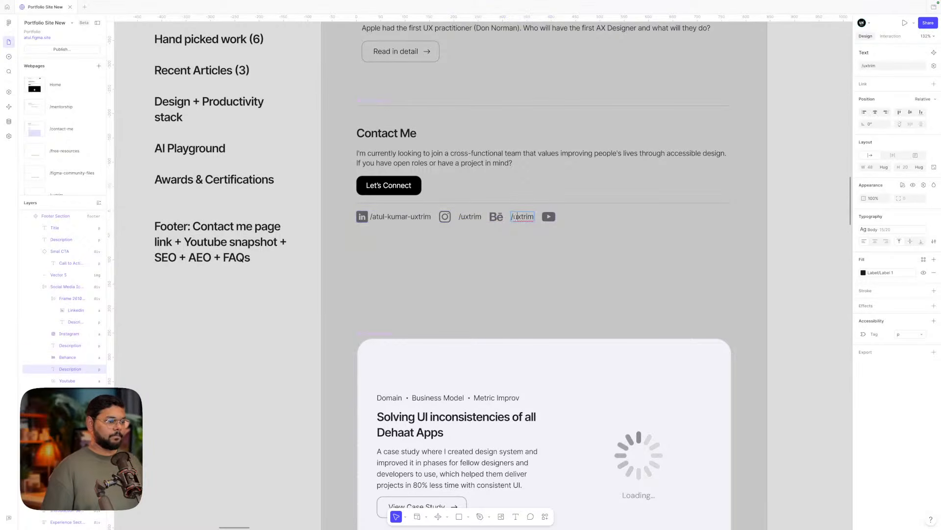
{"action": "left_click_drag", "start_coordinate": [512, 217], "coordinate": [536, 217]}
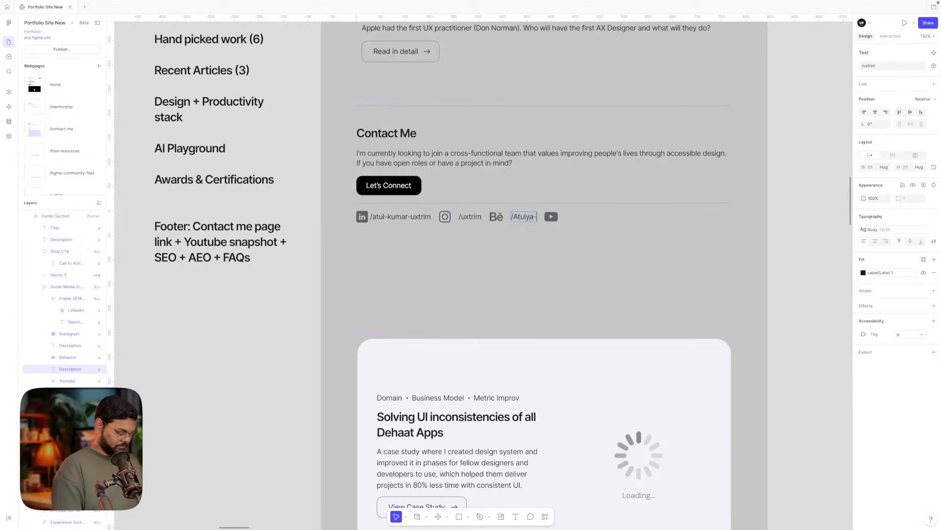
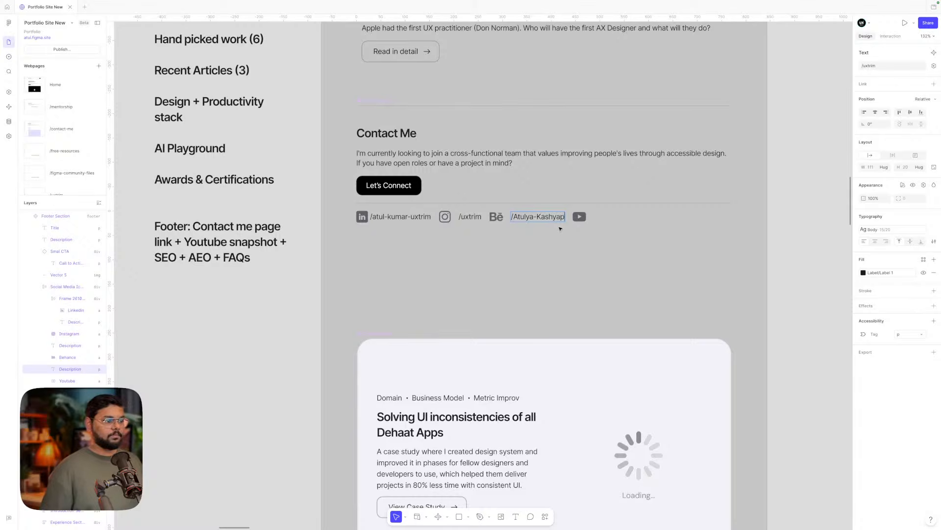
{"action": "key", "text": "Escape"}
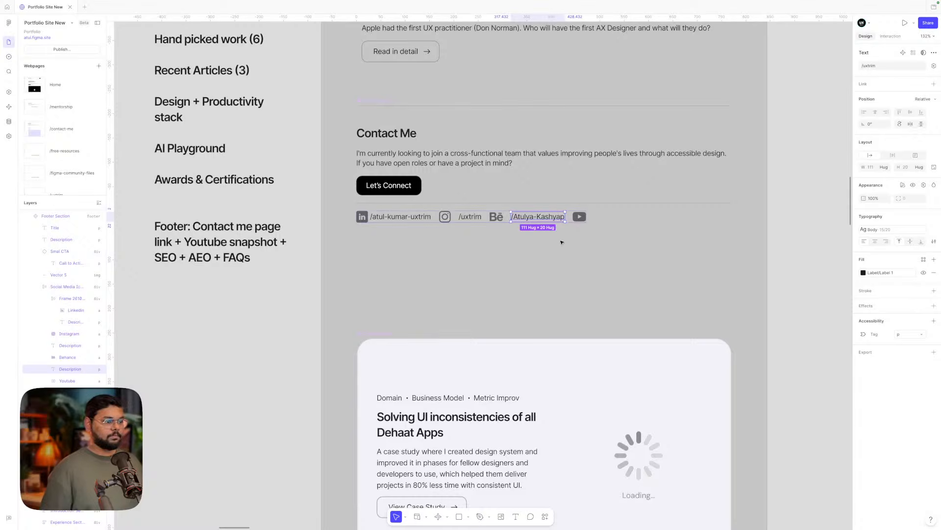
- Duplicate the Behance handle after the YouTube icon and revise the Behance handle's ending
{"action": "key", "text": "ctrl+d"}
{"action": "key", "text": "Right"}
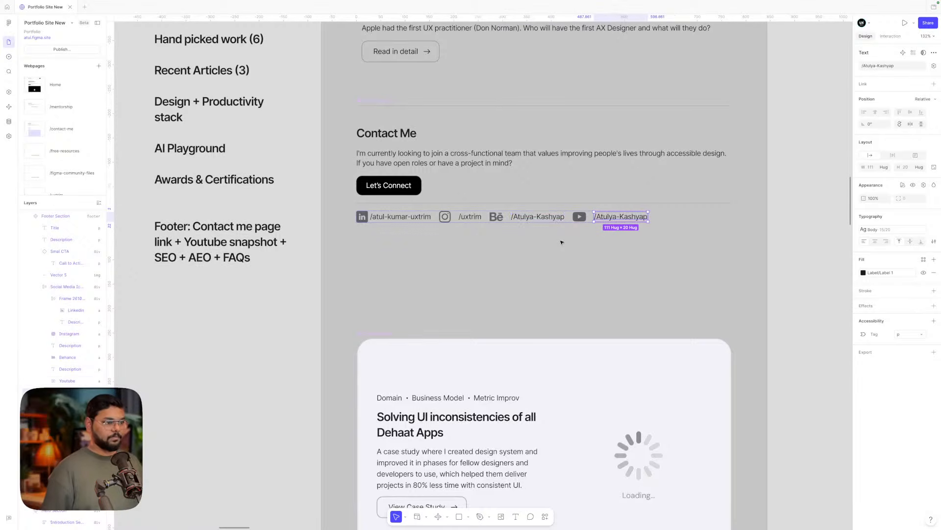
{"action": "double_click", "coordinate": [609, 217]}
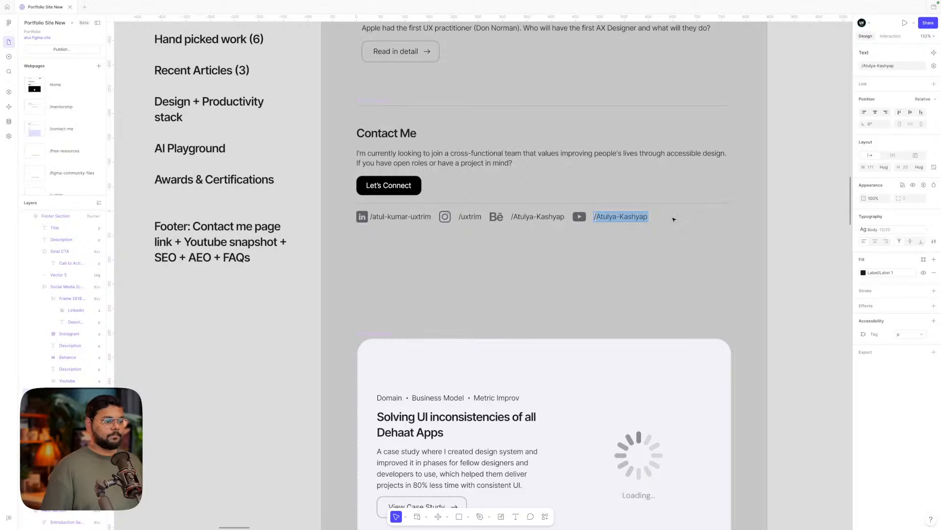
{"action": "left_click", "coordinate": [526, 216]}
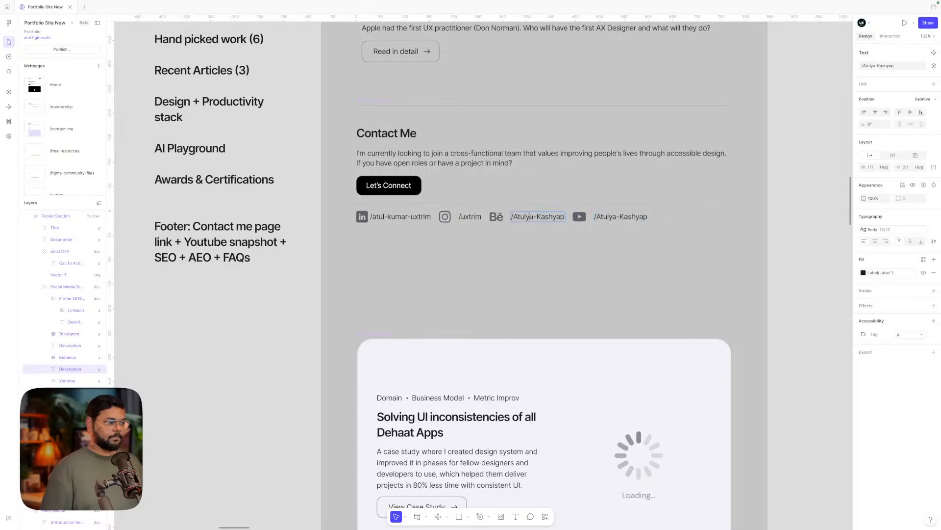
{"action": "left_click_drag", "start_coordinate": [525, 216], "coordinate": [606, 217]}
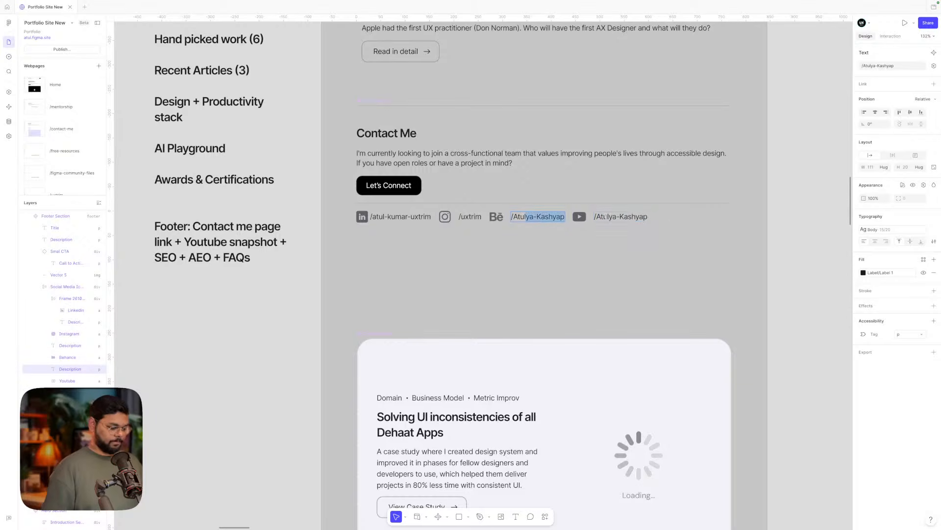
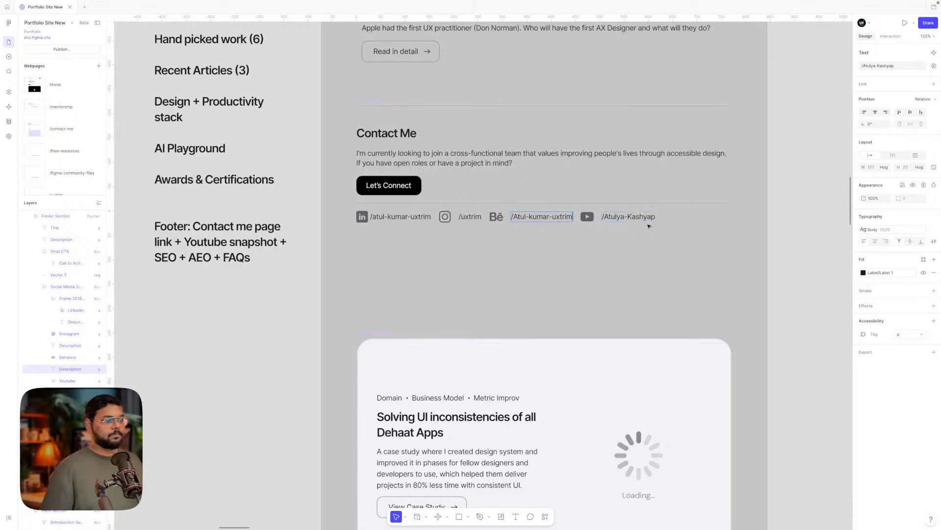
- Change the YouTube handle text to /uxtrim
{"action": "double_click", "coordinate": [628, 216]}
{"action": "triple_click", "coordinate": [616, 216]}
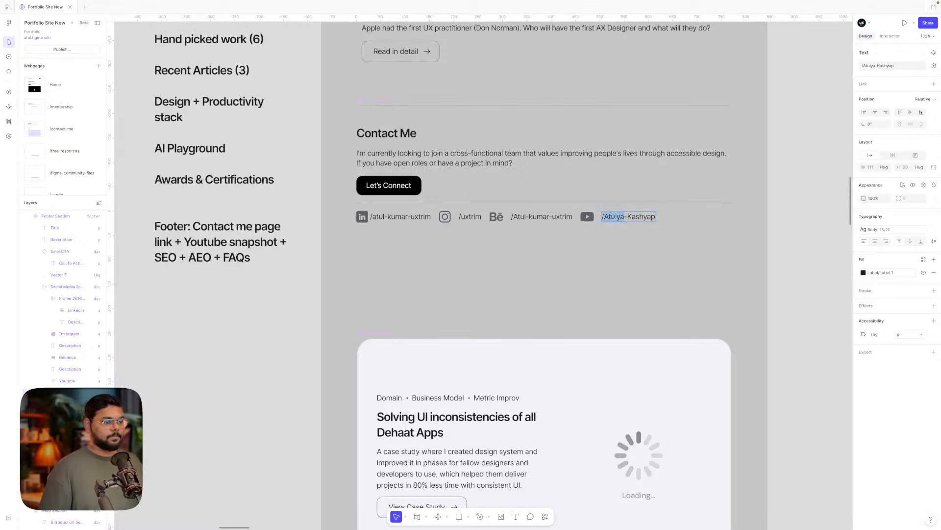
{"action": "type", "text": "/"}
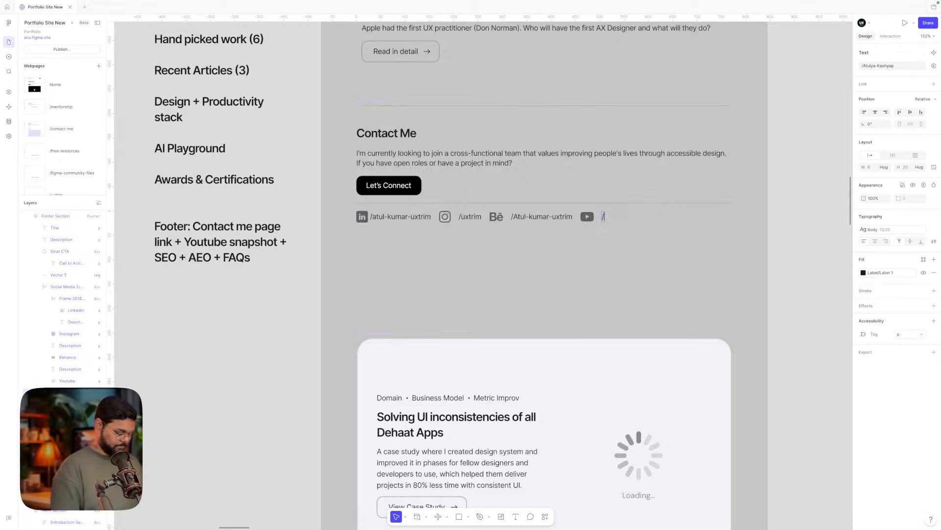
{"action": "type", "text": "ux"}
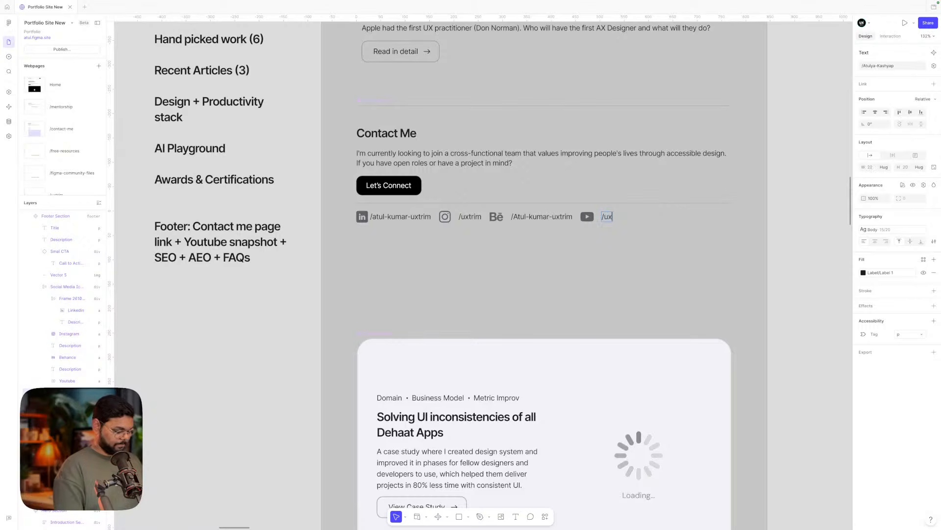
{"action": "type", "text": "trim"}
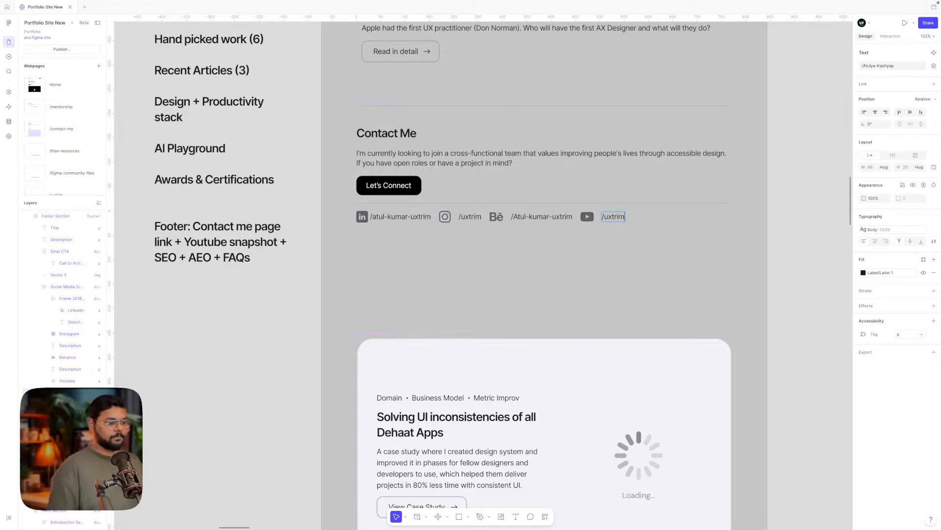
{"action": "key", "text": "Escape"}
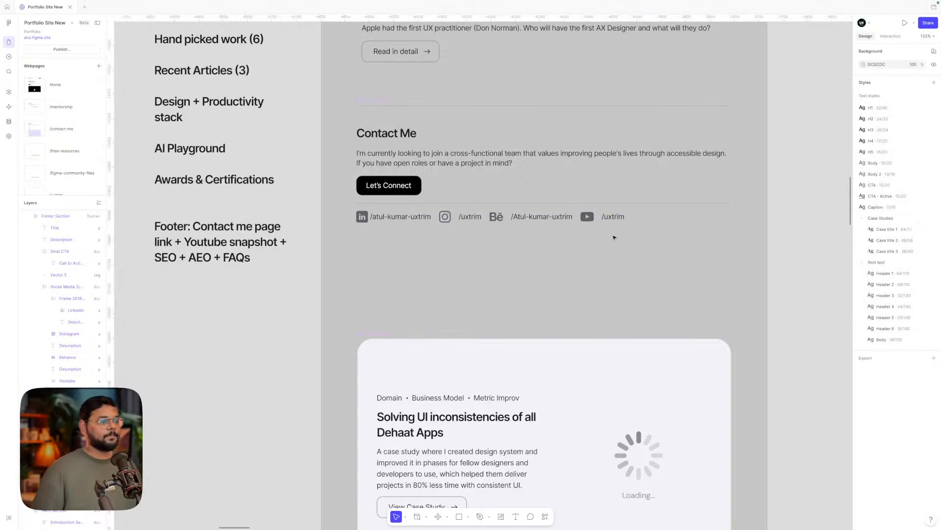
- Replace the YouTube handle's leading slash with @
{"action": "key", "text": "Escape"}
{"action": "double_click", "coordinate": [611, 218]}
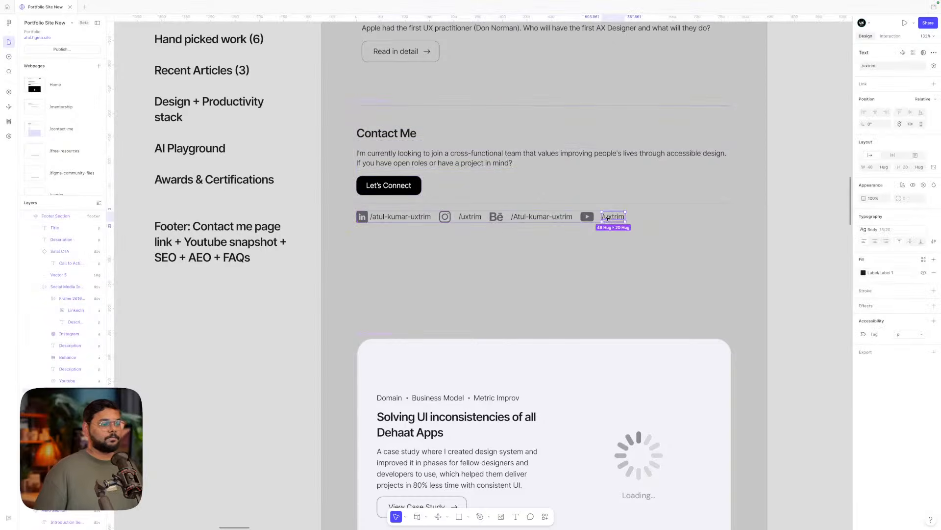
{"action": "double_click", "coordinate": [611, 217]}
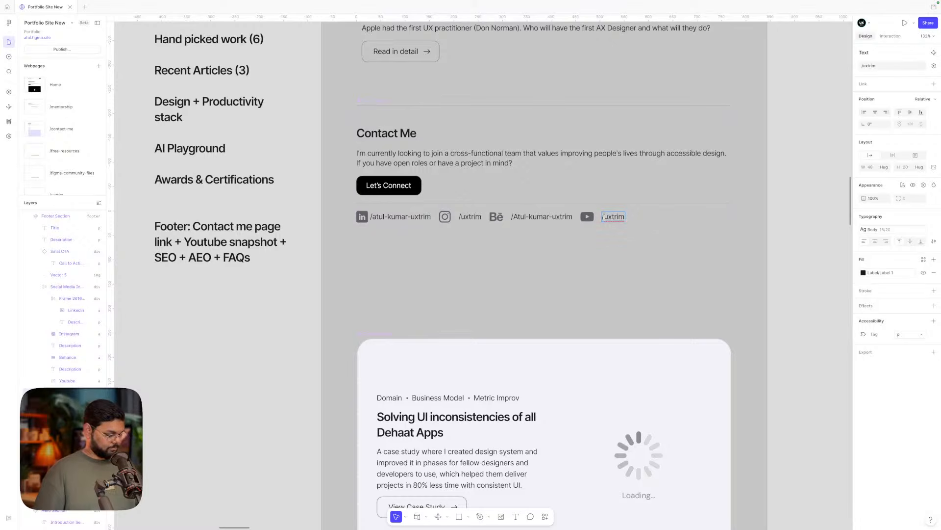
{"action": "type", "text": "@"}
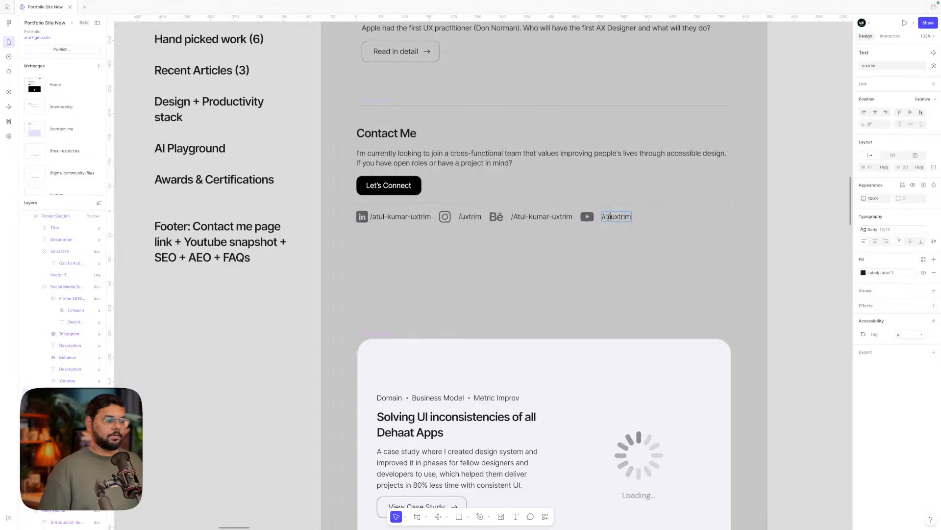
{"action": "key", "text": "BackSpace"}
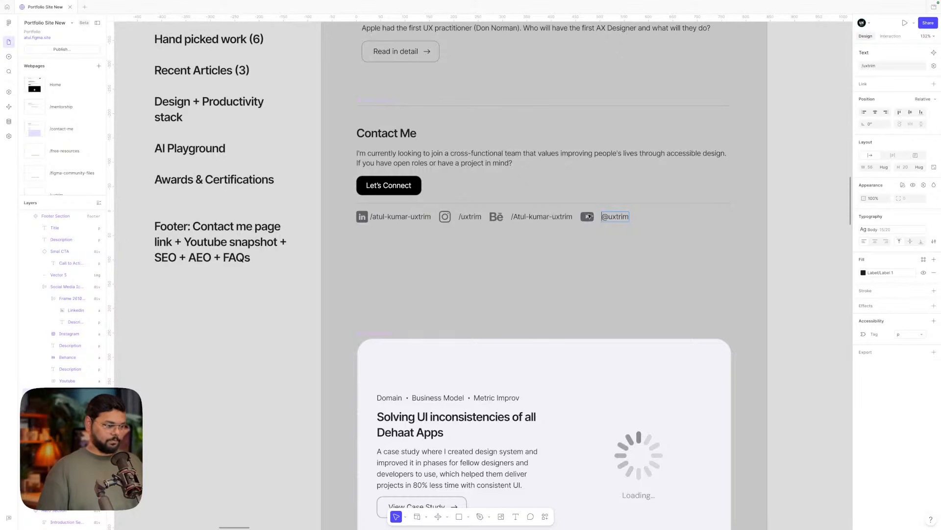
- Replace the Instagram handle's leading slash with @
{"action": "double_click", "coordinate": [460, 216]}
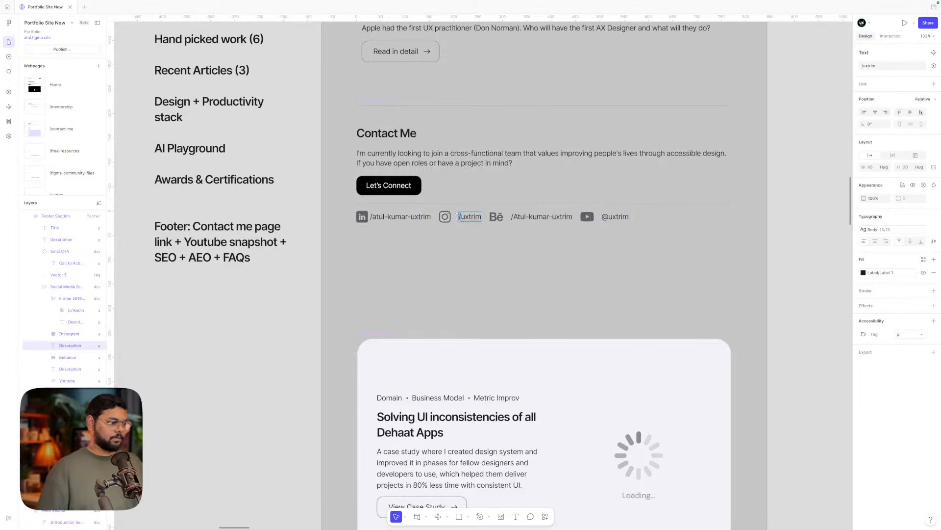
{"action": "key", "text": "Delete"}
{"action": "type", "text": "@"}
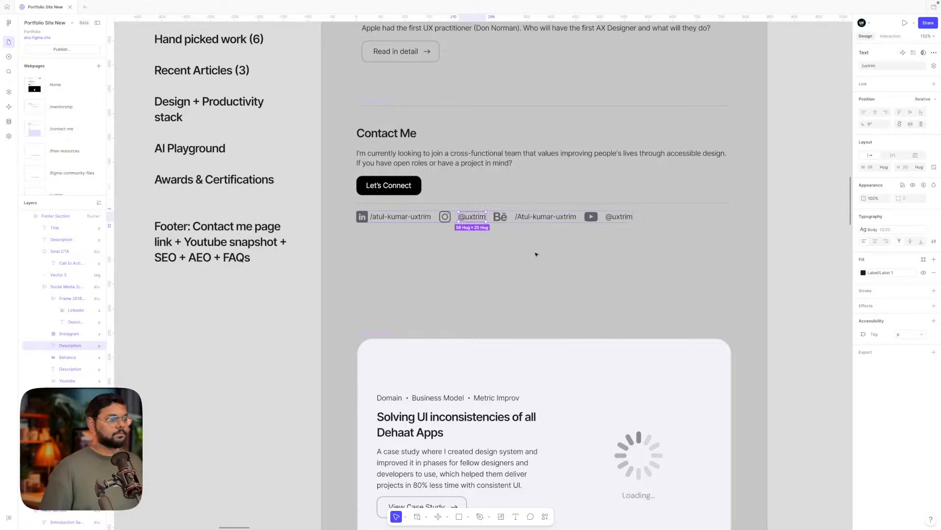
{"action": "left_click", "coordinate": [536, 252]}
{"action": "double_click", "coordinate": [537, 220]}
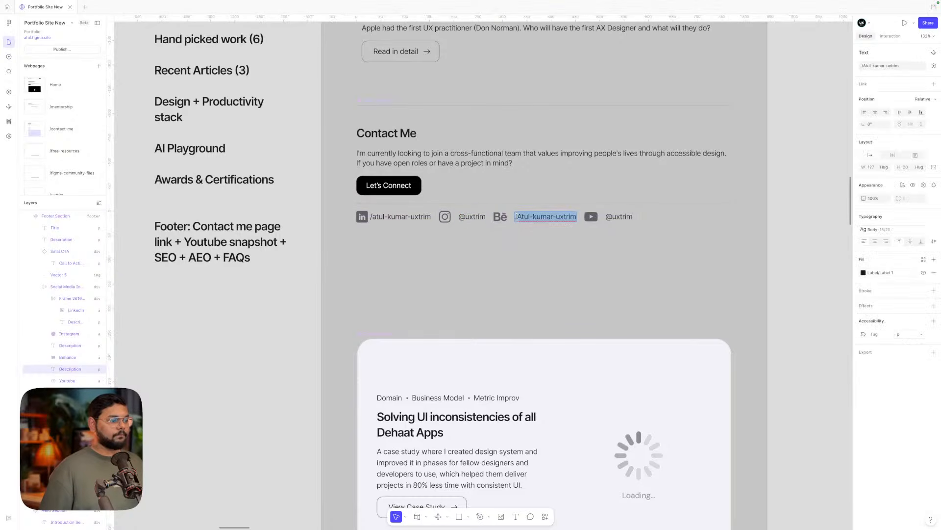
{"action": "left_click", "coordinate": [519, 217]}
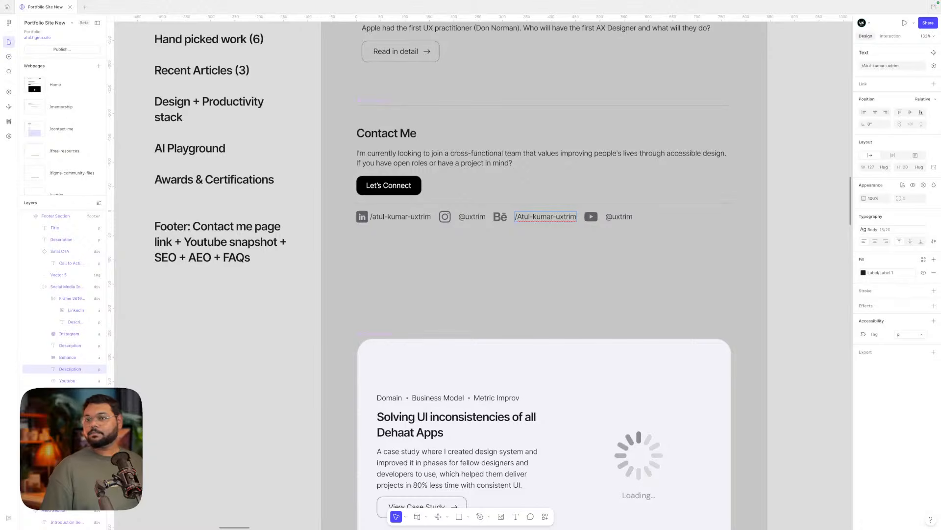
{"action": "key", "text": "Escape"}
{"action": "key", "text": "Escape"}
{"action": "scroll", "coordinate": [572, 281], "scroll_direction": "down", "scroll_amount": 6}
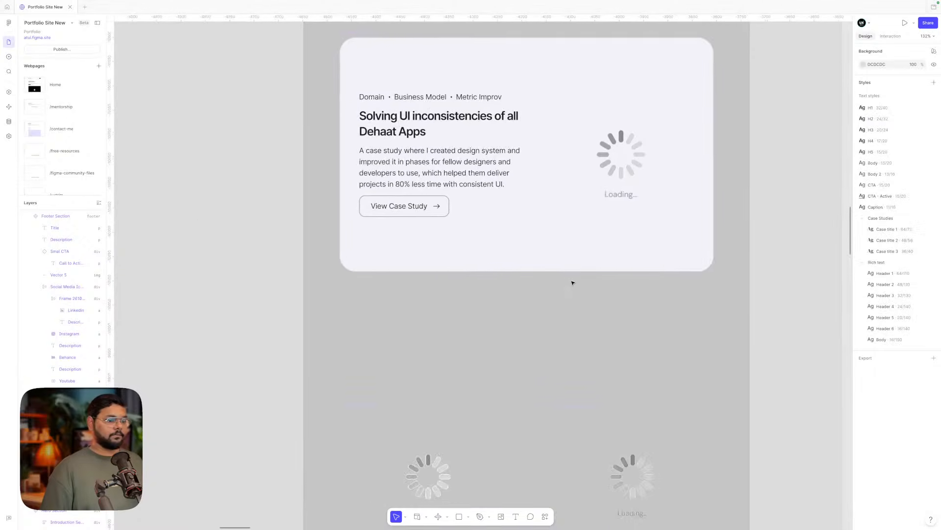
{"action": "scroll", "coordinate": [693, 283], "scroll_direction": "up", "scroll_amount": 2}
{"action": "scroll", "coordinate": [692, 283], "scroll_direction": "down", "scroll_amount": 5}
{"action": "scroll", "coordinate": [693, 283], "scroll_direction": "right", "scroll_amount": 4}
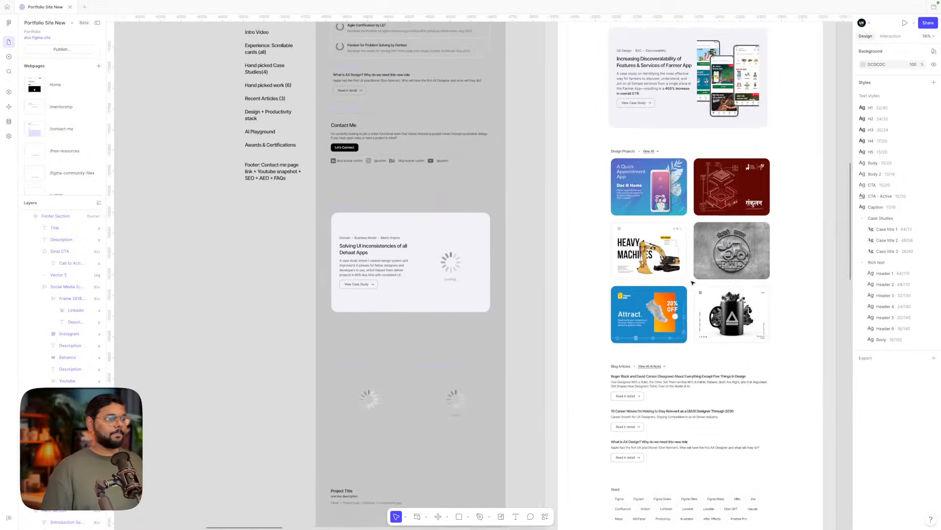
{"action": "scroll", "coordinate": [693, 283], "scroll_direction": "down", "scroll_amount": 10}
{"action": "scroll", "coordinate": [693, 283], "scroll_direction": "right", "scroll_amount": 3}
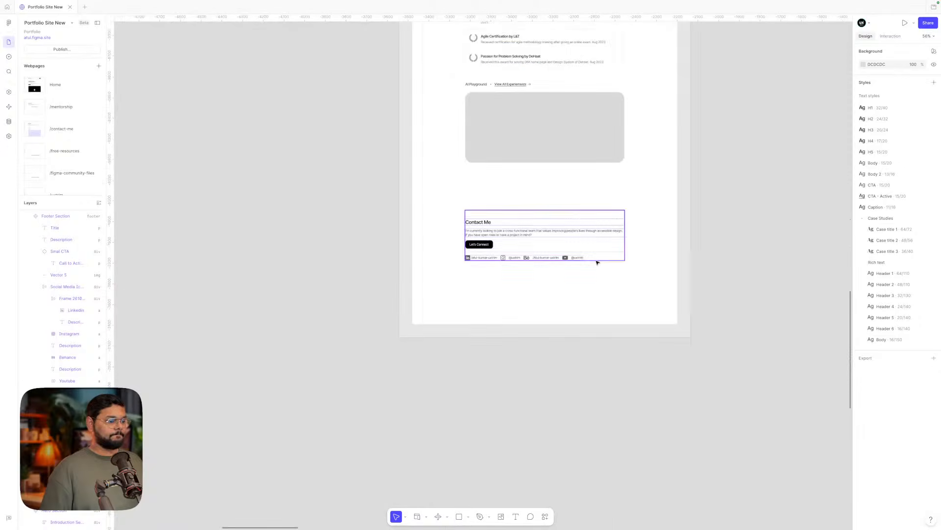
{"action": "scroll", "coordinate": [597, 262], "scroll_direction": "up", "scroll_amount": 4}
{"action": "scroll", "coordinate": [596, 262], "scroll_direction": "up", "scroll_amount": 5}
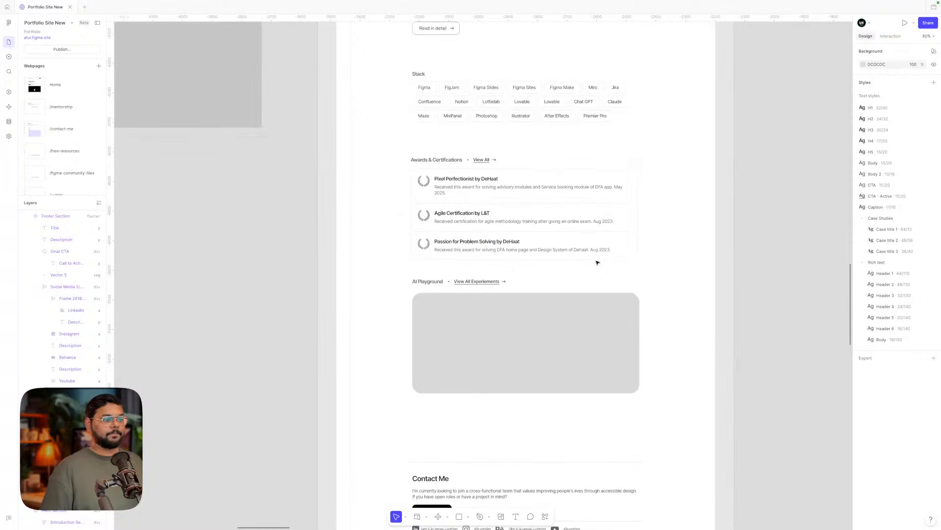
{"action": "scroll", "coordinate": [597, 262], "scroll_direction": "down", "scroll_amount": 5}
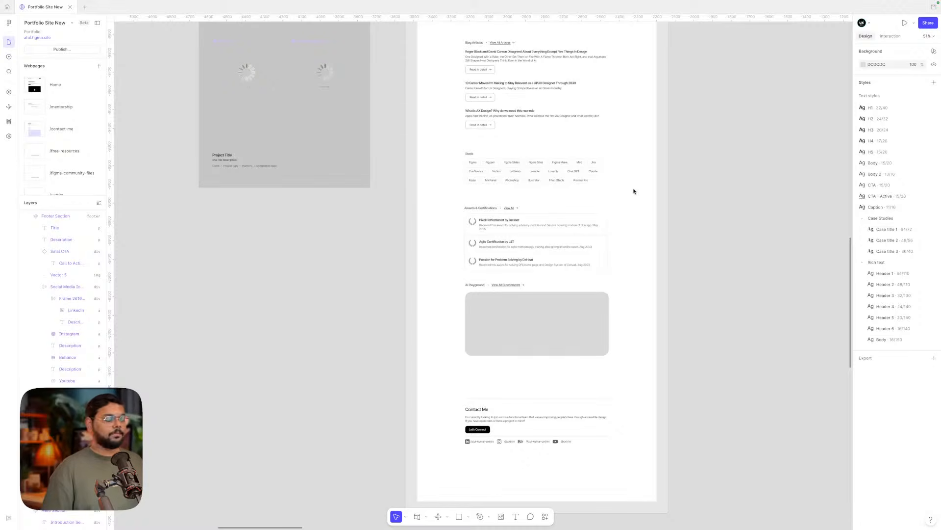
{"action": "scroll", "coordinate": [634, 190], "scroll_direction": "right", "scroll_amount": 1}
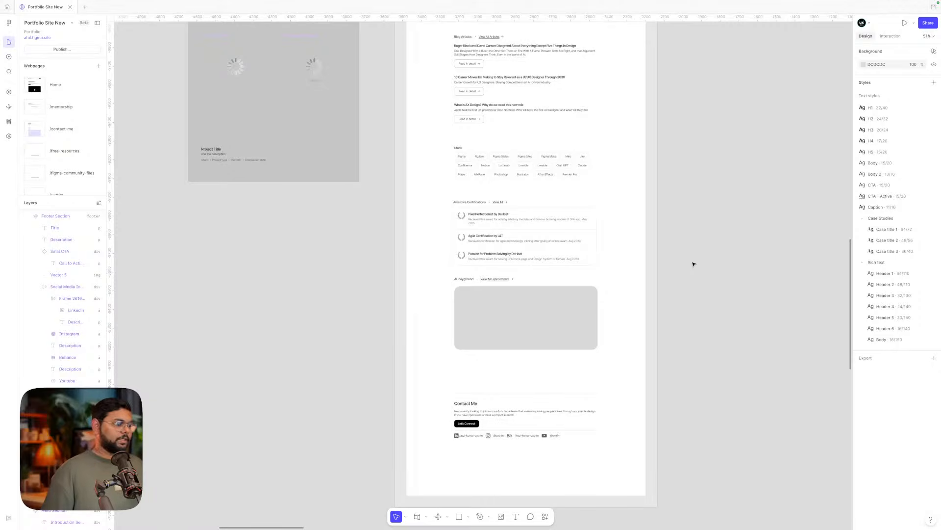
{"action": "scroll", "coordinate": [693, 265], "scroll_direction": "down", "scroll_amount": 2}
{"action": "scroll", "coordinate": [603, 253], "scroll_direction": "up", "scroll_amount": 5}
{"action": "scroll", "coordinate": [600, 257], "scroll_direction": "down", "scroll_amount": 2}
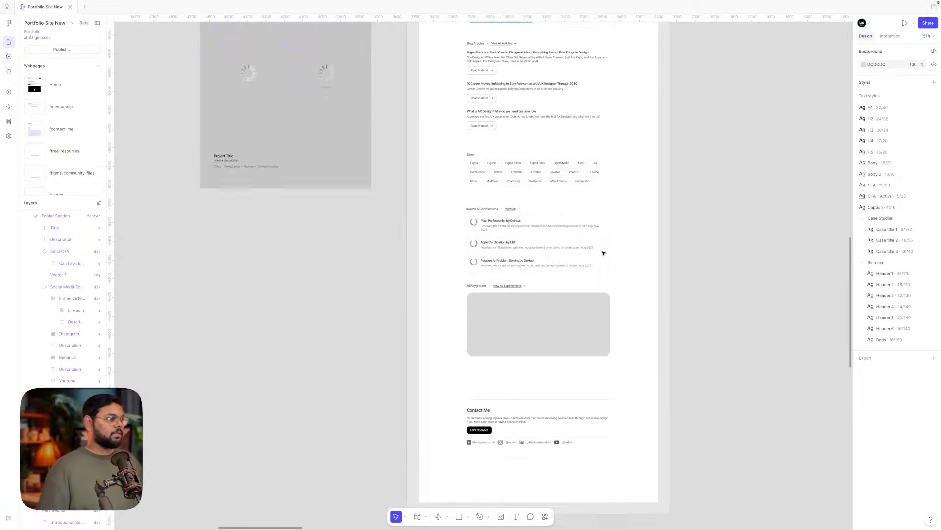
{"action": "scroll", "coordinate": [601, 260], "scroll_direction": "up", "scroll_amount": 6}
{"action": "scroll", "coordinate": [598, 261], "scroll_direction": "down", "scroll_amount": 3}
{"action": "scroll", "coordinate": [560, 250], "scroll_direction": "up", "scroll_amount": 5}
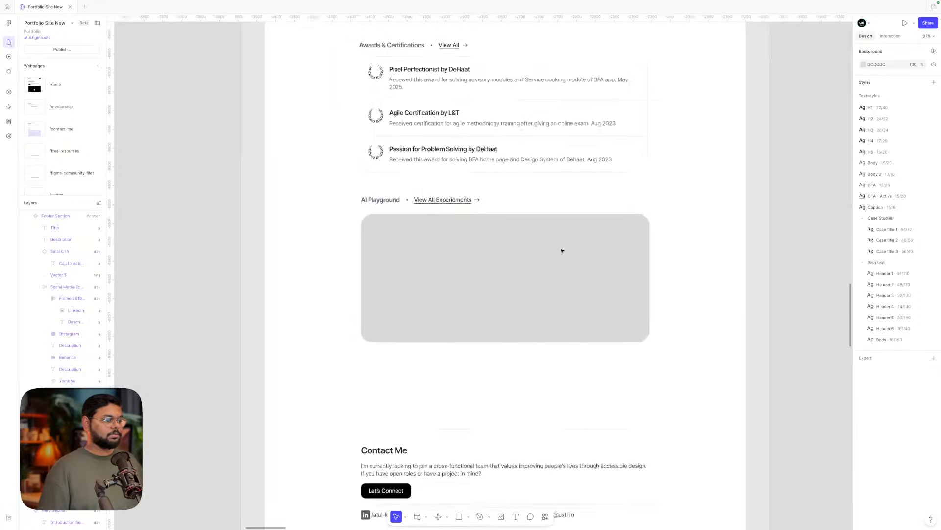
{"action": "left_click", "coordinate": [535, 250]}
{"action": "scroll", "coordinate": [536, 249], "scroll_direction": "down", "scroll_amount": 3}
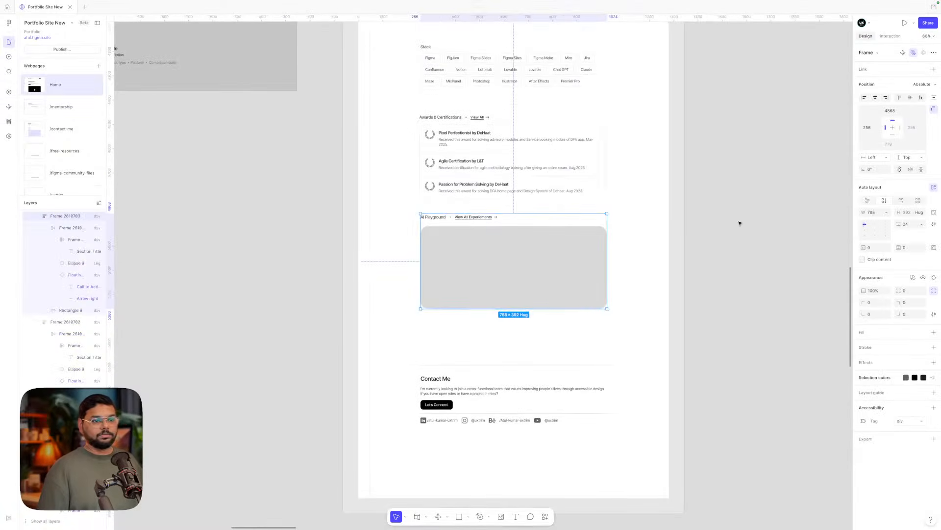
{"action": "left_click", "coordinate": [675, 231]}
{"action": "left_click", "coordinate": [538, 268]}
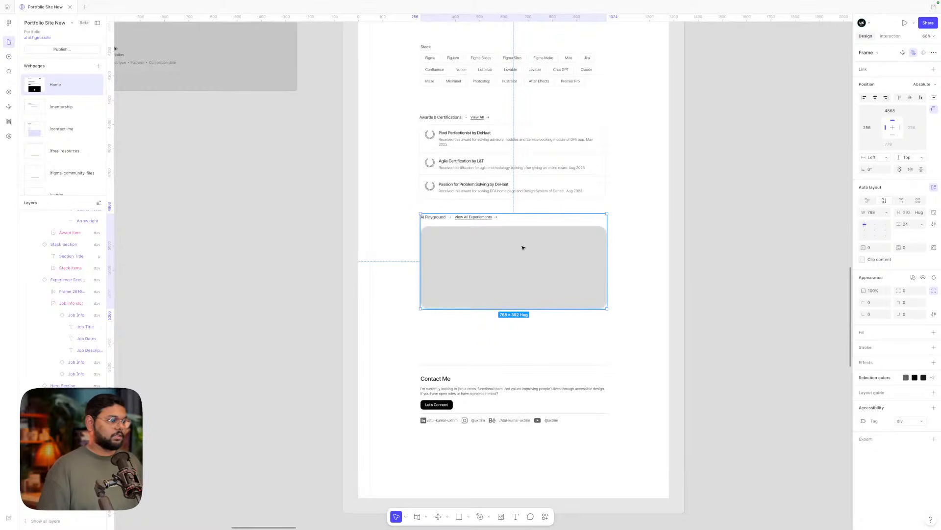
{"action": "left_click", "coordinate": [642, 248]}
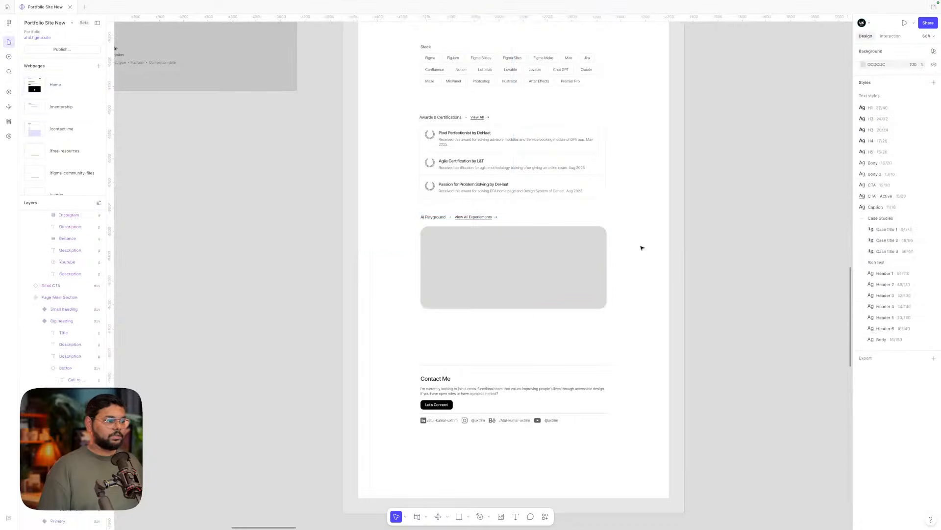
{"action": "left_click", "coordinate": [568, 265]}
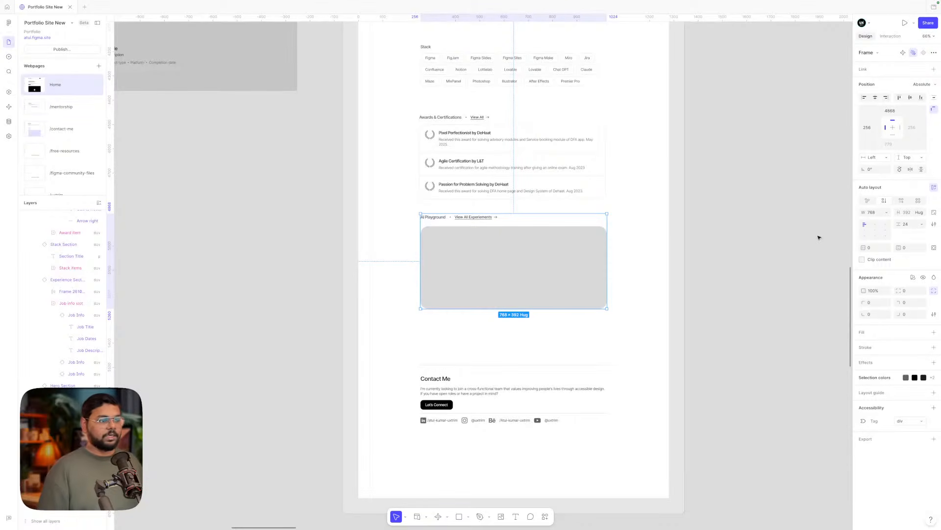
{"action": "scroll", "coordinate": [776, 231], "scroll_direction": "up", "scroll_amount": 5}
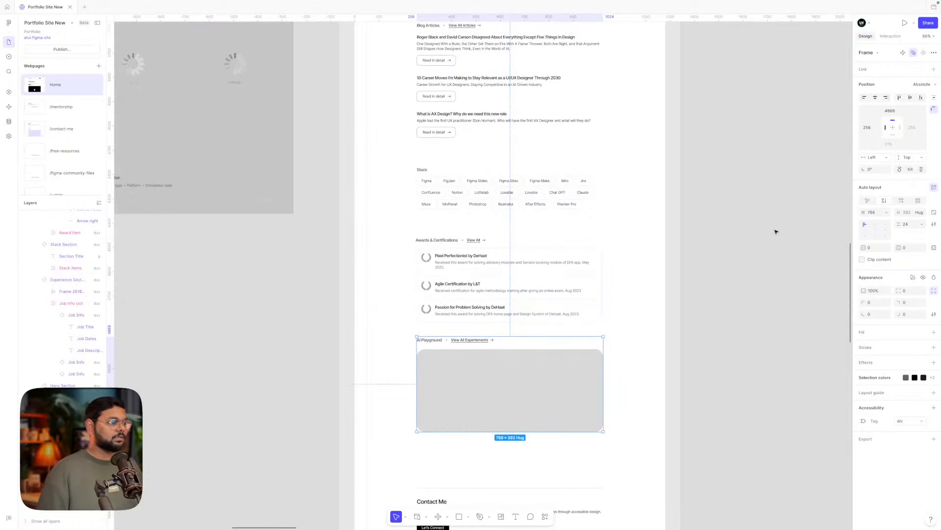
{"action": "scroll", "coordinate": [776, 232], "scroll_direction": "down", "scroll_amount": 5}
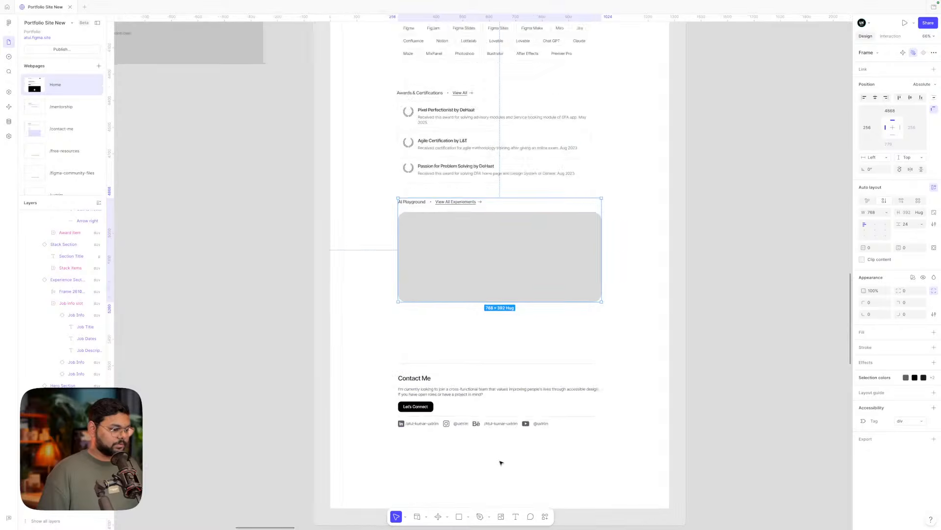
{"action": "scroll", "coordinate": [500, 460], "scroll_direction": "up", "scroll_amount": 5}
{"action": "left_click", "coordinate": [427, 386]}
{"action": "left_click", "coordinate": [428, 386]}
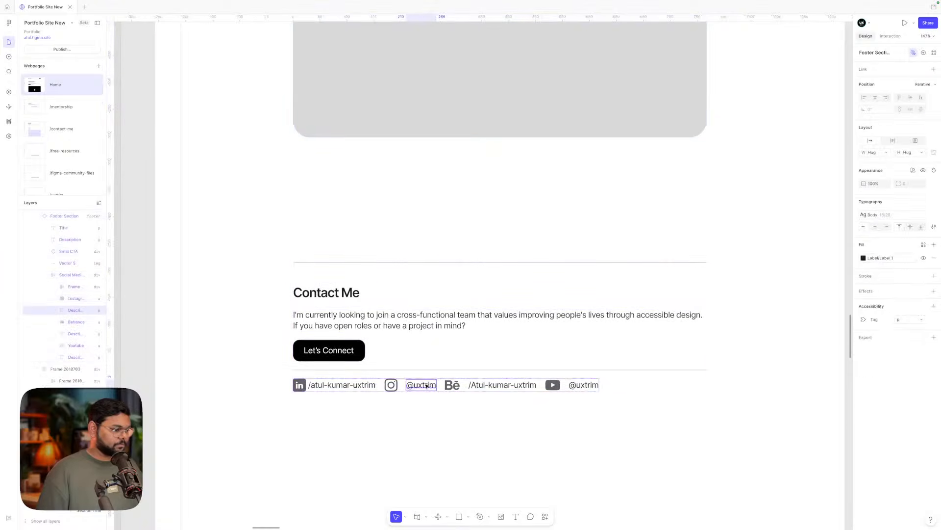
{"action": "left_click", "coordinate": [434, 386]}
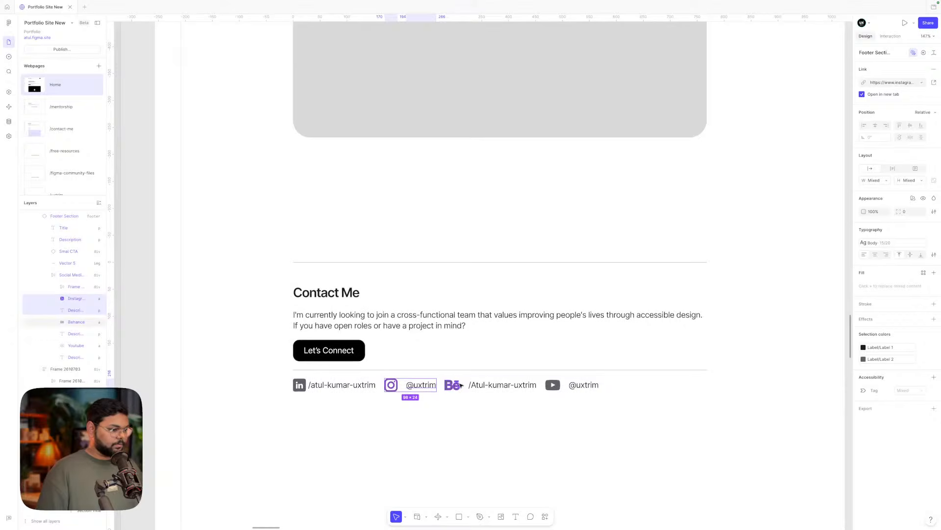
{"action": "left_click", "coordinate": [491, 385]}
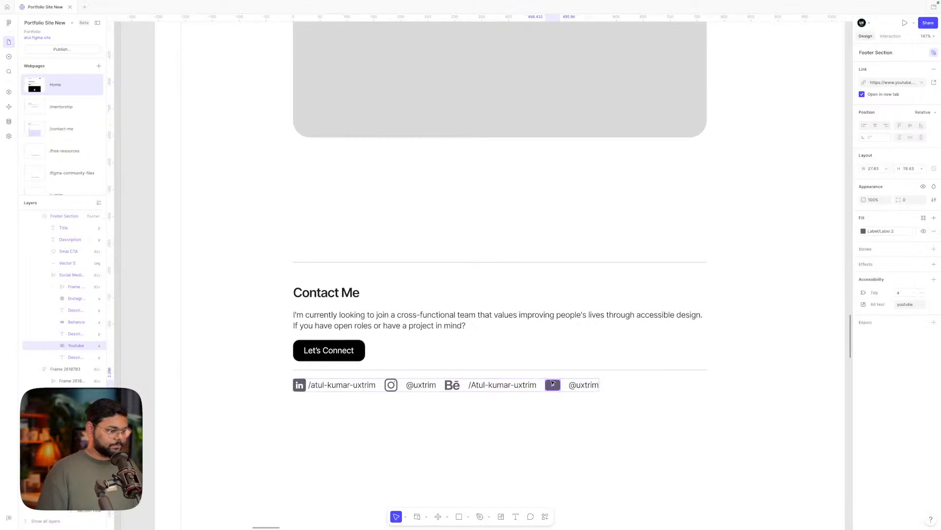
{"action": "left_click", "coordinate": [584, 384]}
{"action": "left_click", "coordinate": [333, 386]}
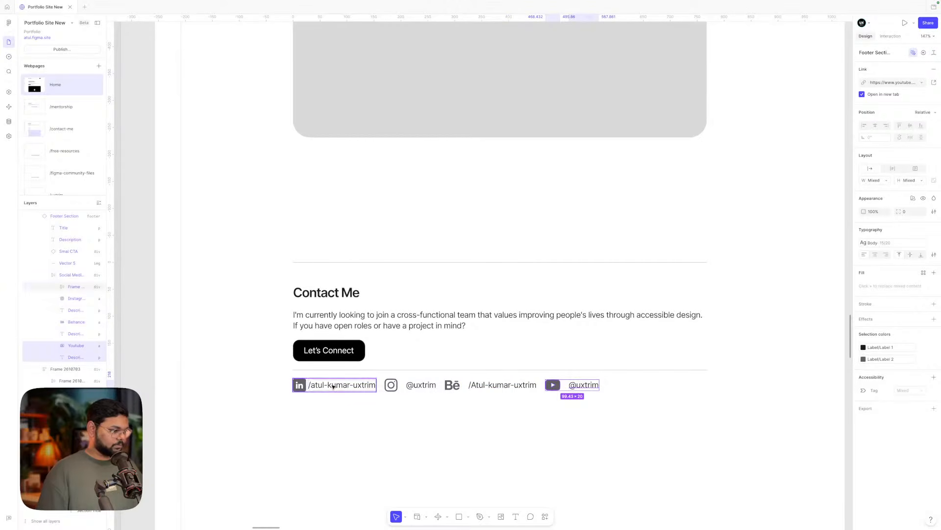
{"action": "key", "text": "alt+super+c"}
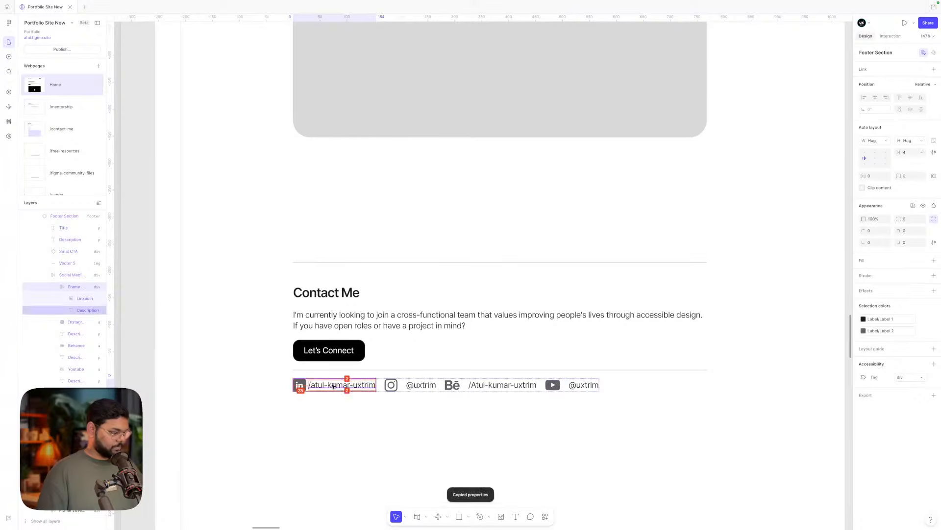
{"action": "left_click", "coordinate": [415, 387]}
{"action": "left_click", "coordinate": [391, 386]}
{"action": "left_click", "coordinate": [420, 387], "text": "shift"}
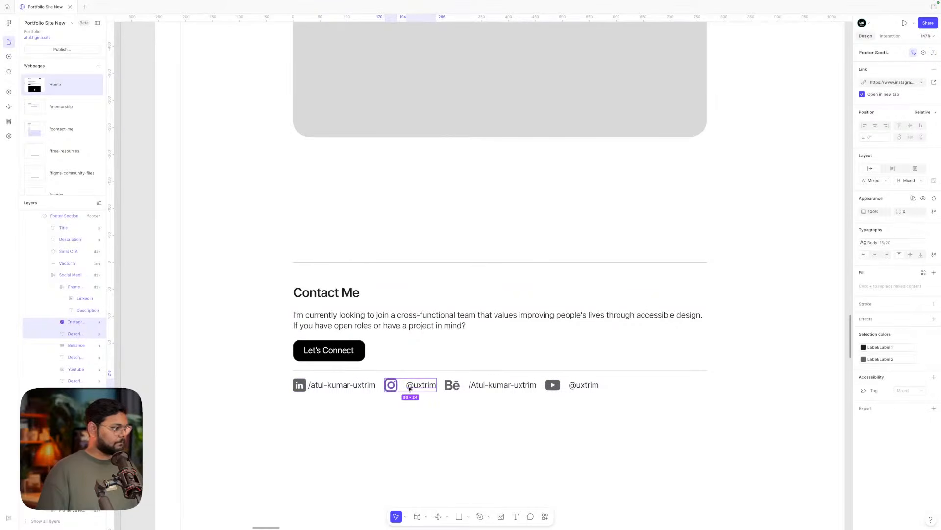
{"action": "left_click", "coordinate": [424, 415]}
{"action": "double_click", "coordinate": [418, 386]}
{"action": "double_click", "coordinate": [418, 386]}
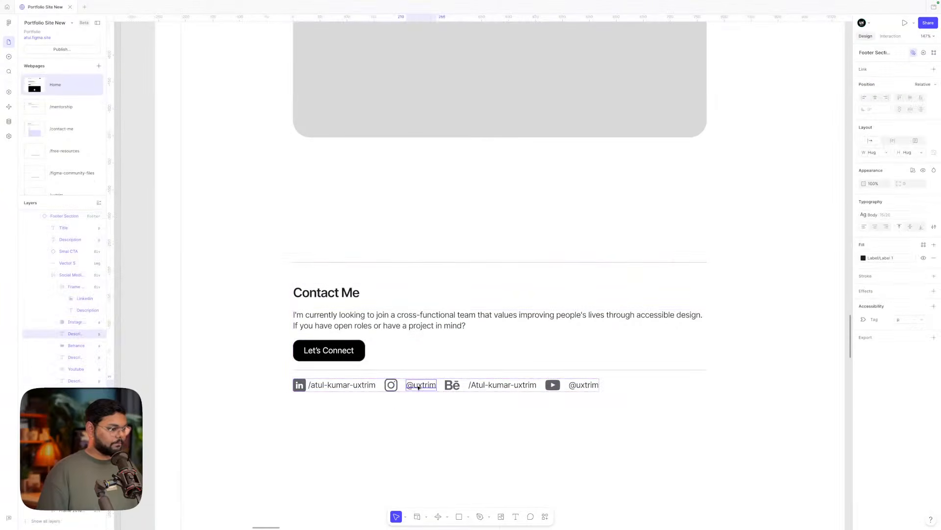
{"action": "left_click", "coordinate": [386, 388]}
{"action": "left_click", "coordinate": [412, 420]}
{"action": "scroll", "coordinate": [412, 420], "scroll_direction": "down", "scroll_amount": 5}
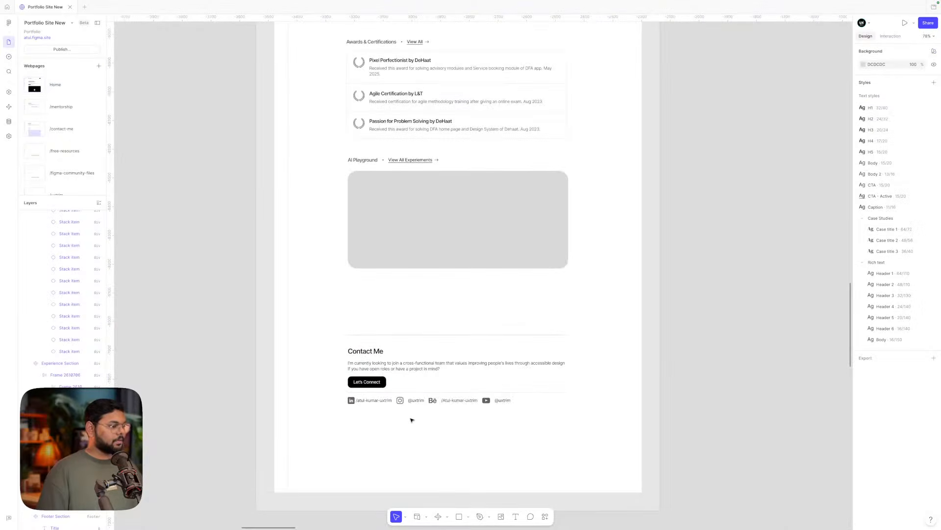
{"action": "scroll", "coordinate": [412, 421], "scroll_direction": "left", "scroll_amount": 8}
{"action": "scroll", "coordinate": [402, 380], "scroll_direction": "up", "scroll_amount": 6}
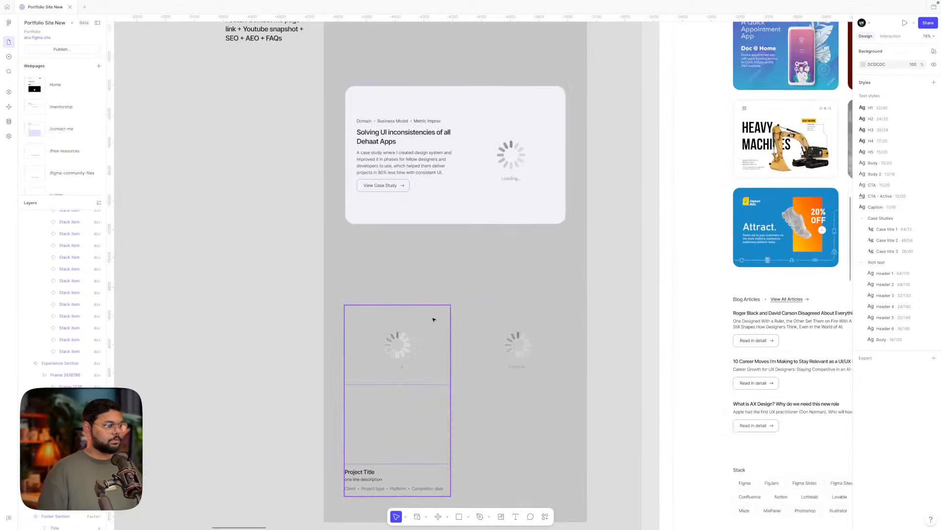
{"action": "scroll", "coordinate": [434, 319], "scroll_direction": "up", "scroll_amount": 8}
{"action": "scroll", "coordinate": [395, 420], "scroll_direction": "up", "scroll_amount": 6}
- Wrap the Behance and YouTube icon-and-handle pairs in auto-layout frames with Shift+A
{"action": "double_click", "coordinate": [398, 393]}
{"action": "double_click", "coordinate": [398, 394]}
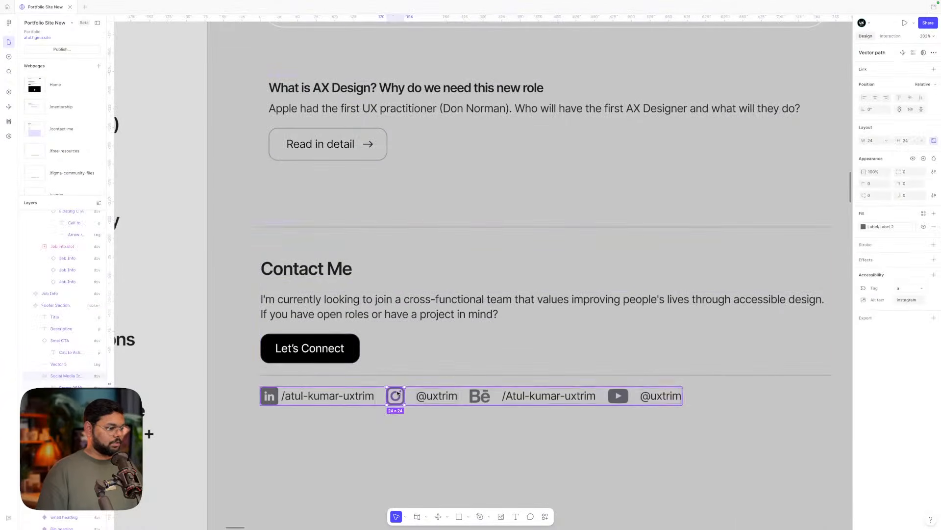
{"action": "key", "text": "Escape"}
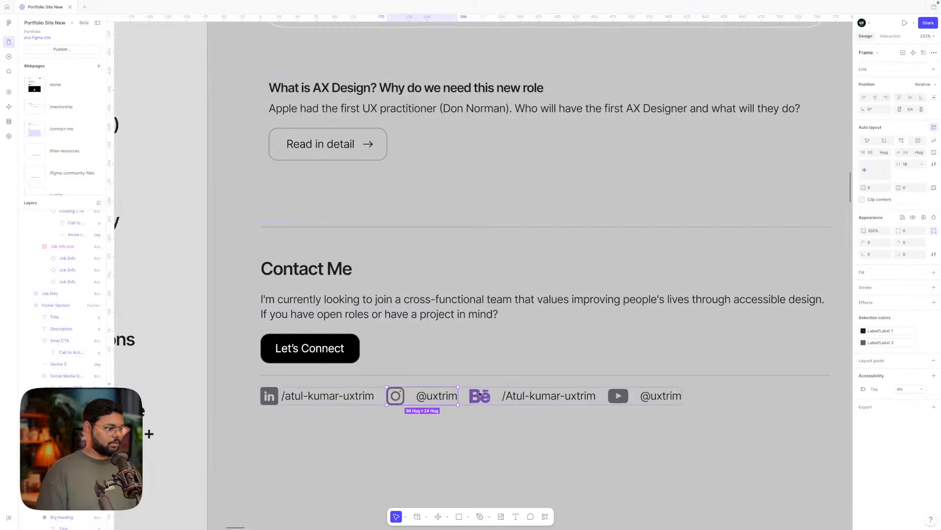
{"action": "left_click", "coordinate": [481, 394]}
{"action": "left_click", "coordinate": [525, 396], "text": "shift"}
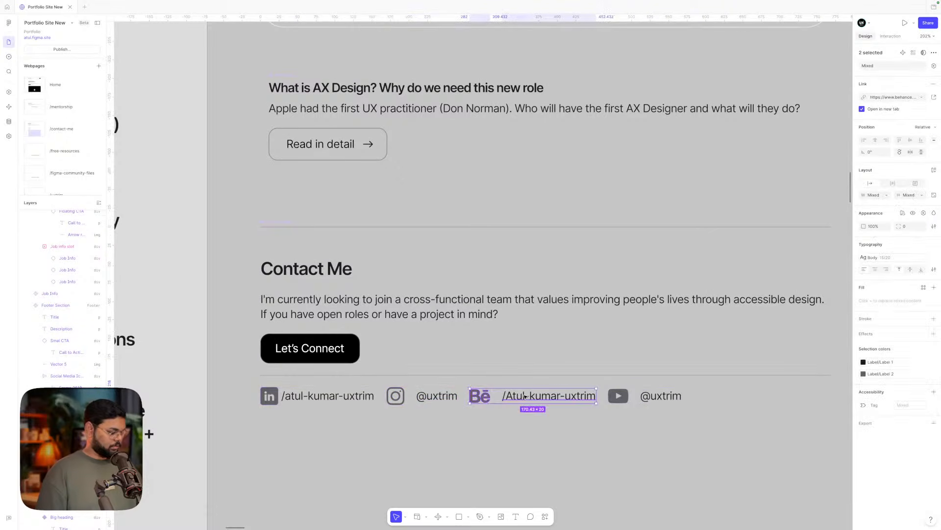
{"action": "key", "text": "shift+a"}
{"action": "left_click", "coordinate": [619, 396]}
{"action": "left_click", "coordinate": [657, 396], "text": "shift"}
{"action": "key", "text": "shift+a"}
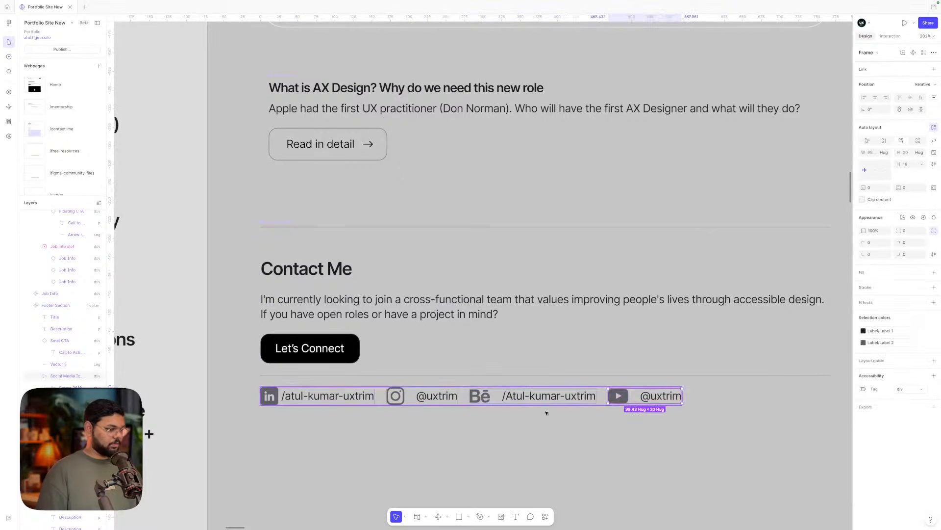
- Copy the LinkedIn frame's properties and paste them onto the Instagram, Behance and YouTube frames
{"action": "left_click", "coordinate": [354, 398]}
{"action": "key", "text": "ctrl+alt+c"}
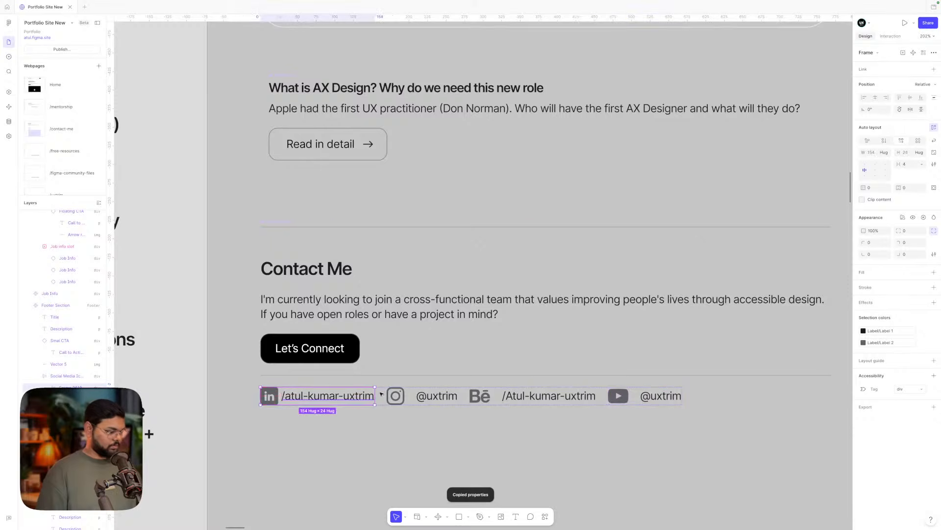
{"action": "left_click", "coordinate": [434, 396]}
{"action": "left_click", "coordinate": [547, 396], "text": "shift"}
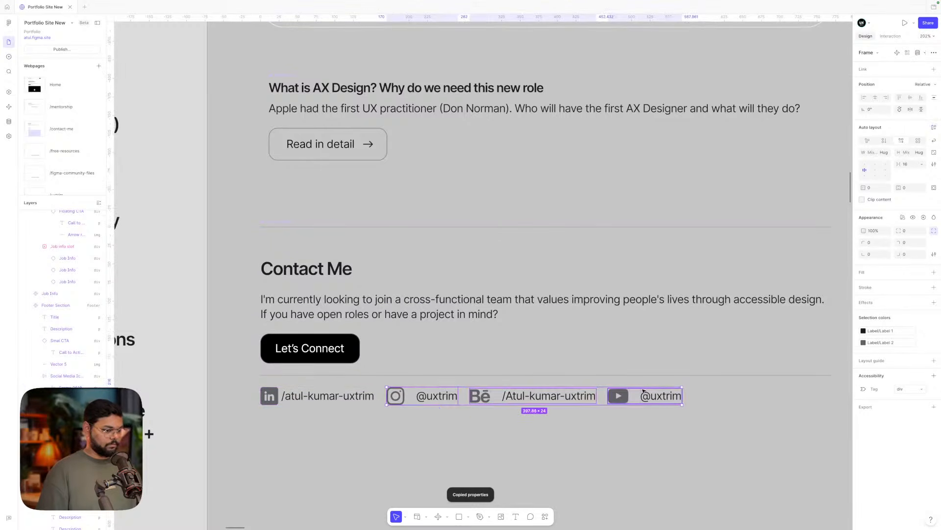
{"action": "left_click", "coordinate": [662, 395], "text": "shift"}
{"action": "key", "text": "ctrl+alt+v"}
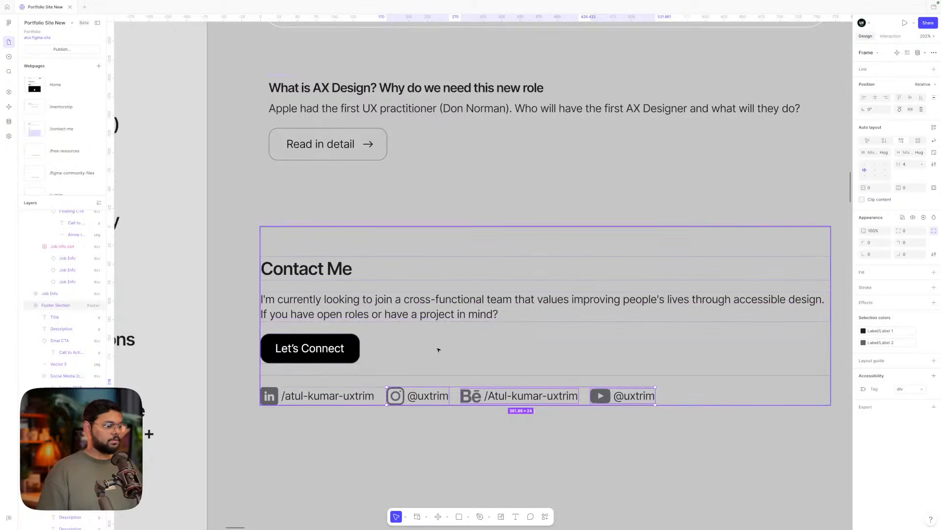
- Scrub the Social Media Icons row's gap up to 40
{"action": "left_click", "coordinate": [465, 350]}
{"action": "scroll", "coordinate": [465, 349], "scroll_direction": "down", "scroll_amount": 3}
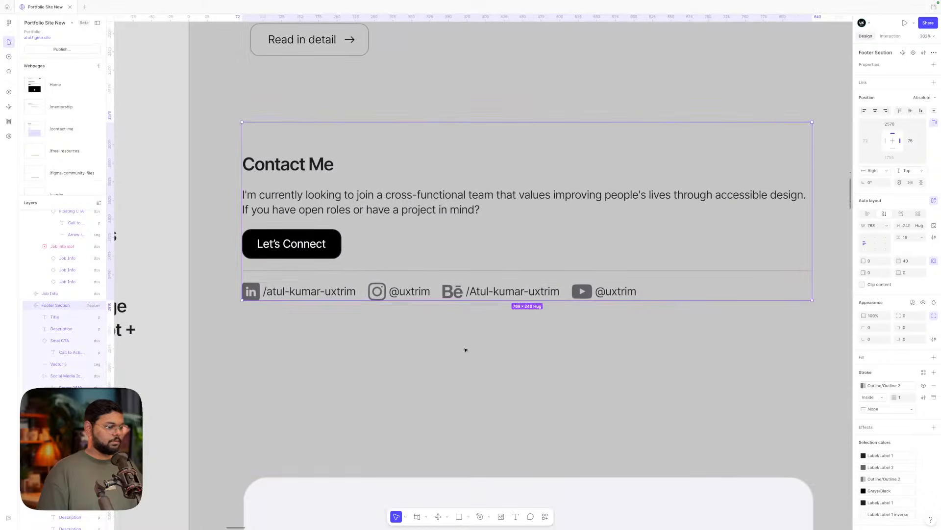
{"action": "double_click", "coordinate": [436, 292]}
{"action": "scroll", "coordinate": [487, 330], "scroll_direction": "down", "scroll_amount": 2}
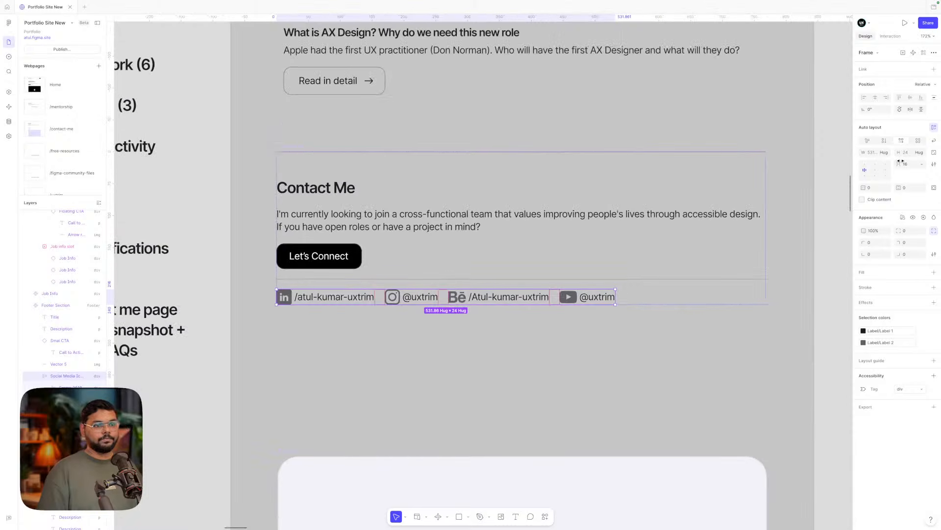
{"action": "left_click_drag", "start_coordinate": [902, 162], "coordinate": [914, 161]}
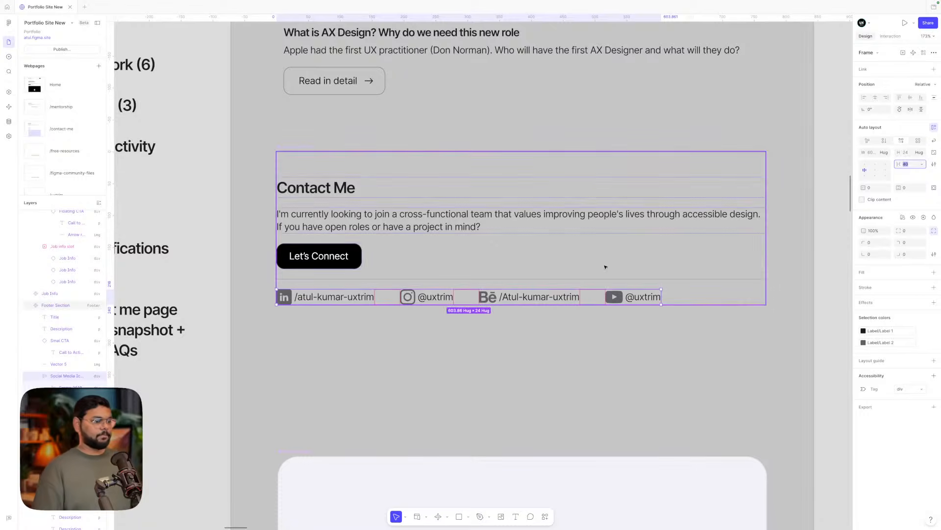
{"action": "double_click", "coordinate": [507, 297]}
{"action": "double_click", "coordinate": [507, 296]}
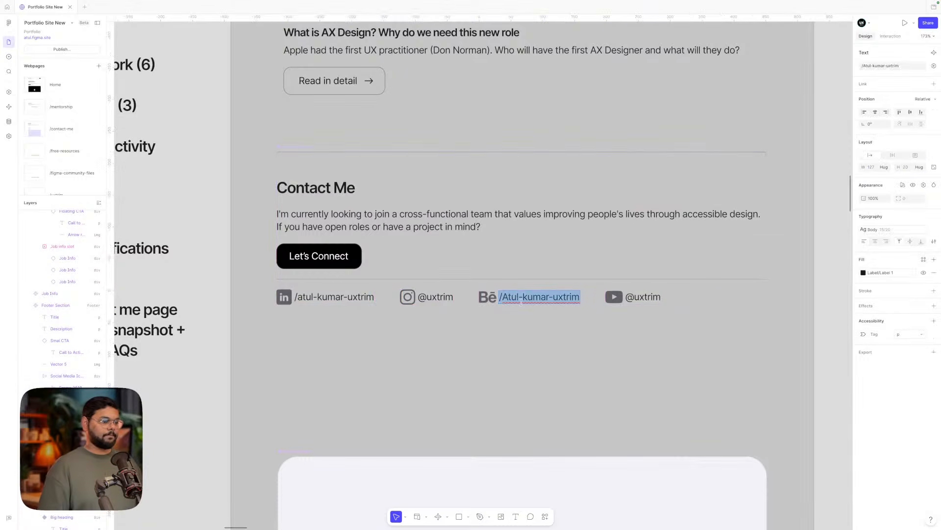
{"action": "key", "text": "Escape"}
{"action": "key", "text": "Escape"}
- Set the gap between the social links to 24
{"action": "scroll", "coordinate": [516, 321], "scroll_direction": "down", "scroll_amount": 5}
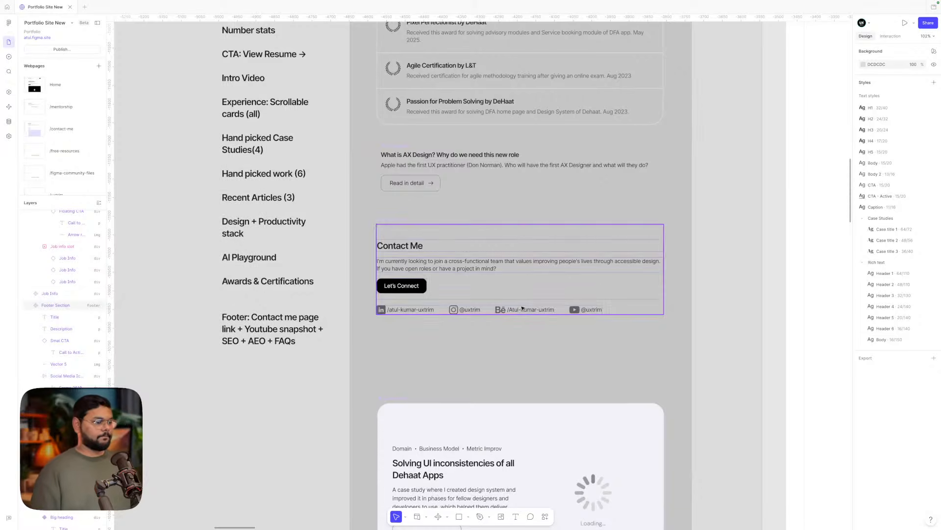
{"action": "left_click", "coordinate": [522, 309]}
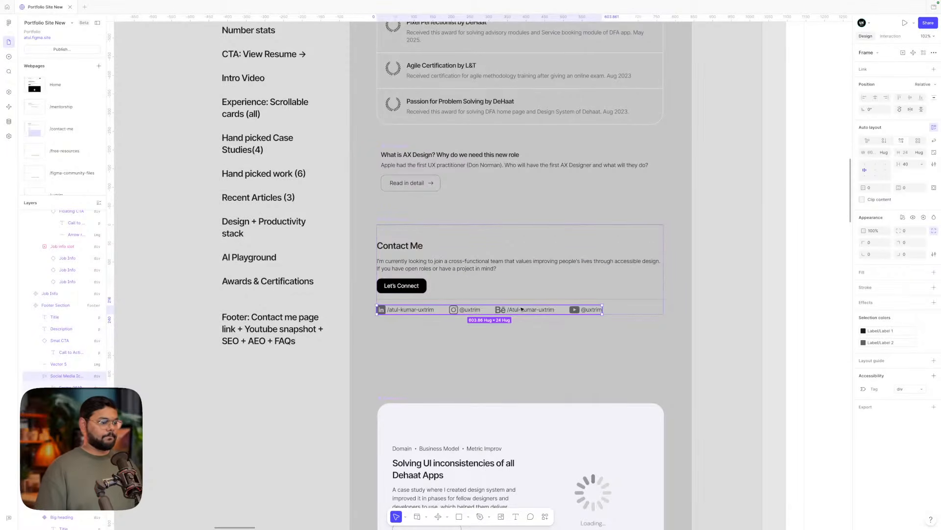
{"action": "left_click", "coordinate": [908, 163]}
{"action": "type", "text": "24"}
{"action": "key", "text": "Return"}
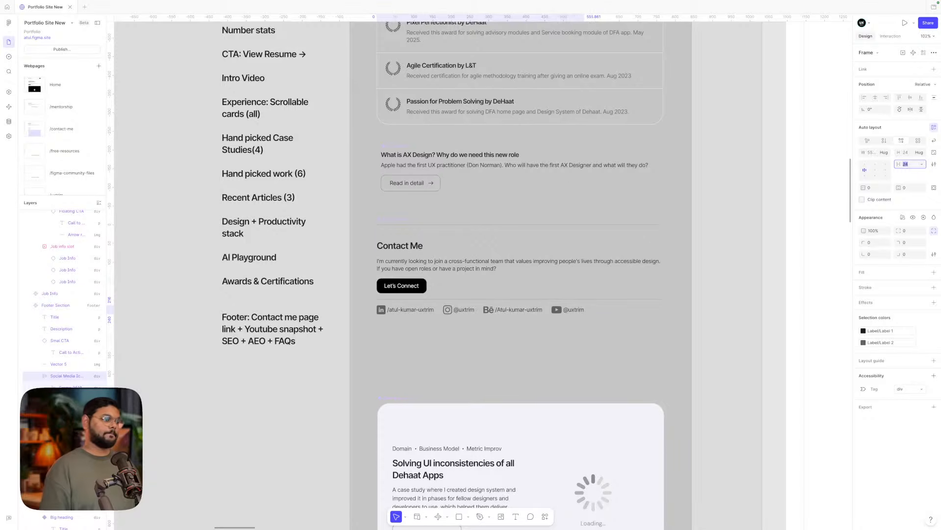
- Set the Social Media Icons row's width to Fill container
{"action": "left_click", "coordinate": [645, 355]}
{"action": "scroll", "coordinate": [636, 358], "scroll_direction": "down", "scroll_amount": 10}
{"action": "scroll", "coordinate": [635, 358], "scroll_direction": "right", "scroll_amount": 6}
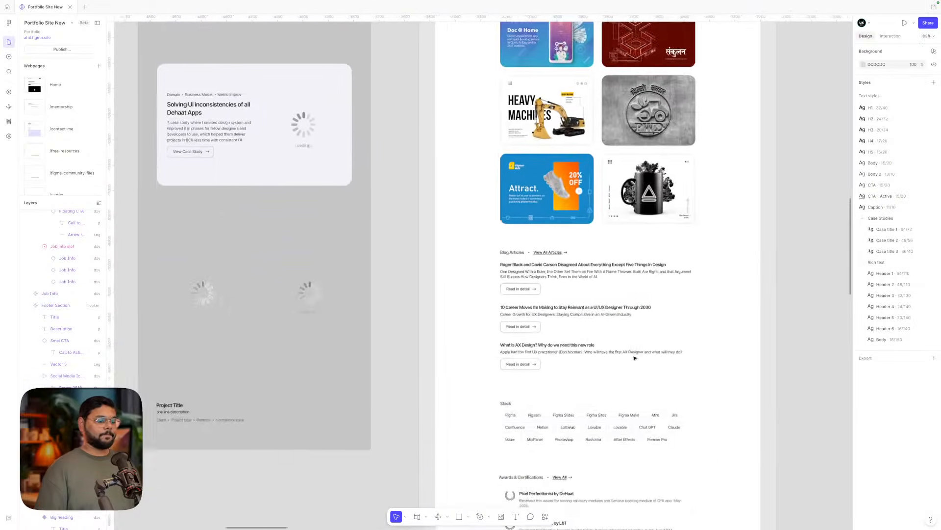
{"action": "scroll", "coordinate": [635, 358], "scroll_direction": "down", "scroll_amount": 10}
{"action": "scroll", "coordinate": [635, 358], "scroll_direction": "right", "scroll_amount": 1}
{"action": "scroll", "coordinate": [564, 333], "scroll_direction": "up", "scroll_amount": 4}
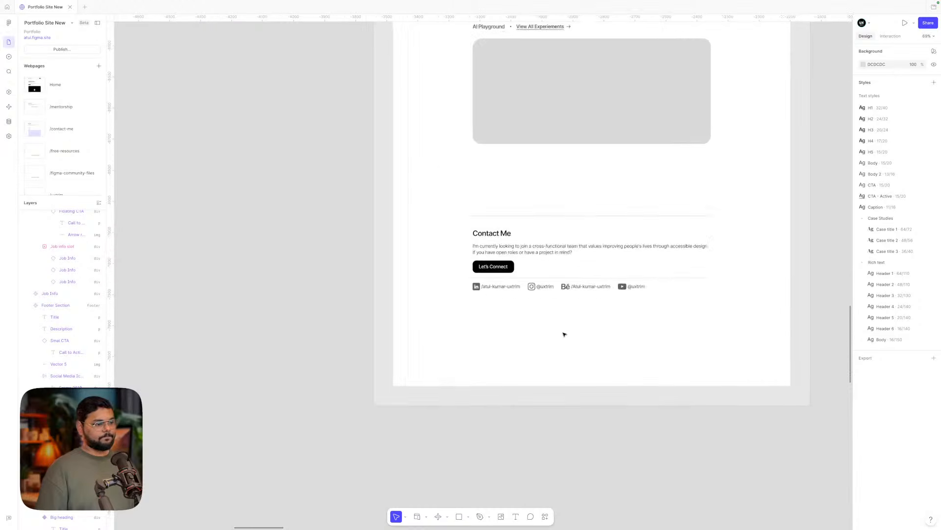
{"action": "scroll", "coordinate": [563, 334], "scroll_direction": "down", "scroll_amount": 5}
{"action": "scroll", "coordinate": [563, 334], "scroll_direction": "up", "scroll_amount": 3}
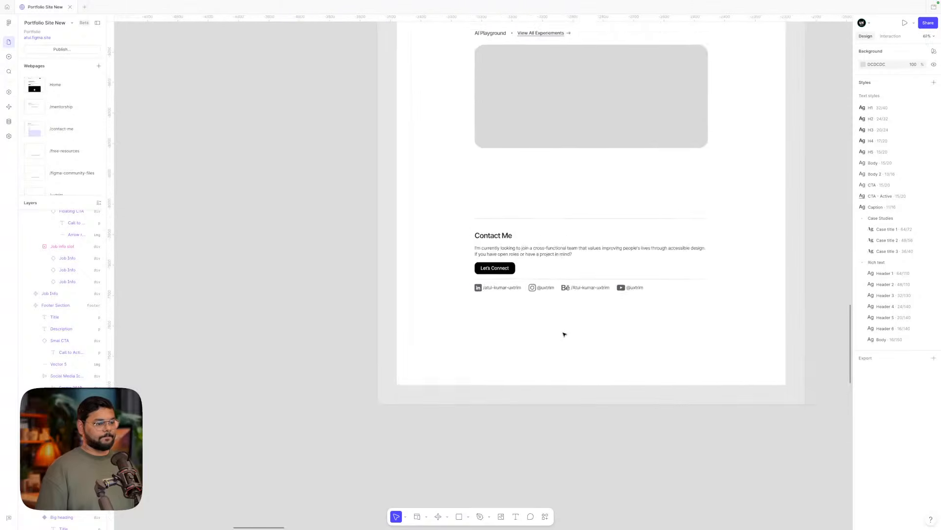
{"action": "scroll", "coordinate": [564, 334], "scroll_direction": "up", "scroll_amount": 12}
{"action": "scroll", "coordinate": [564, 334], "scroll_direction": "left", "scroll_amount": 5}
{"action": "scroll", "coordinate": [564, 334], "scroll_direction": "up", "scroll_amount": 5}
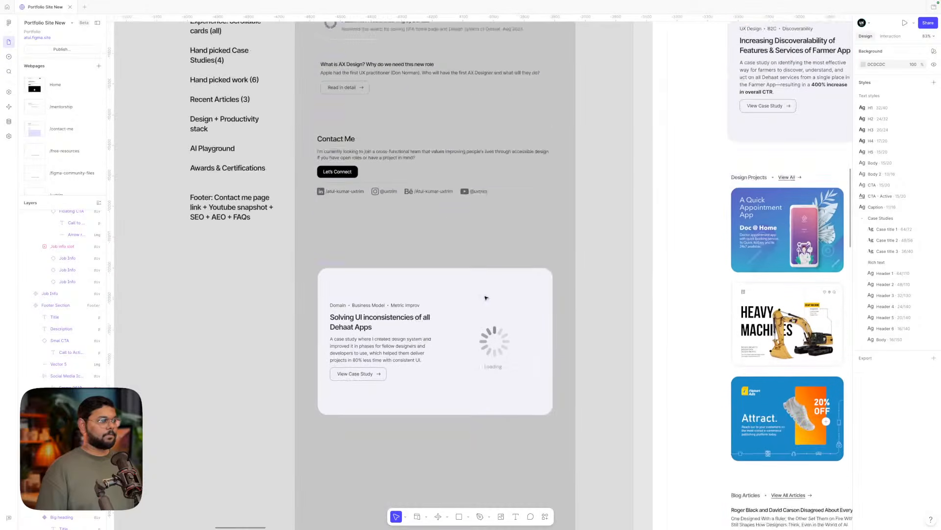
{"action": "double_click", "coordinate": [461, 287]}
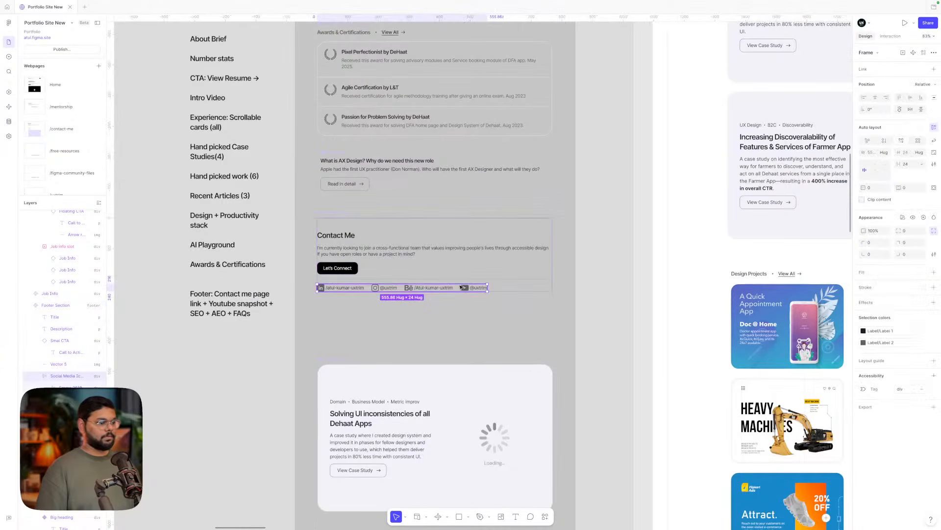
{"action": "left_click", "coordinate": [885, 153]}
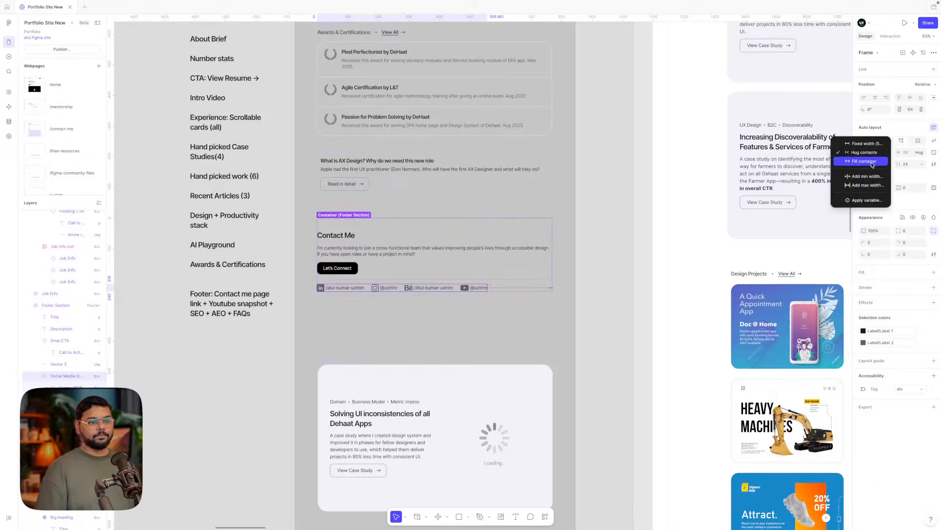
{"action": "left_click", "coordinate": [865, 162]}
- Set the row's gap to Auto so the links spread evenly
{"action": "left_click", "coordinate": [922, 165]}
{"action": "left_click", "coordinate": [902, 176]}
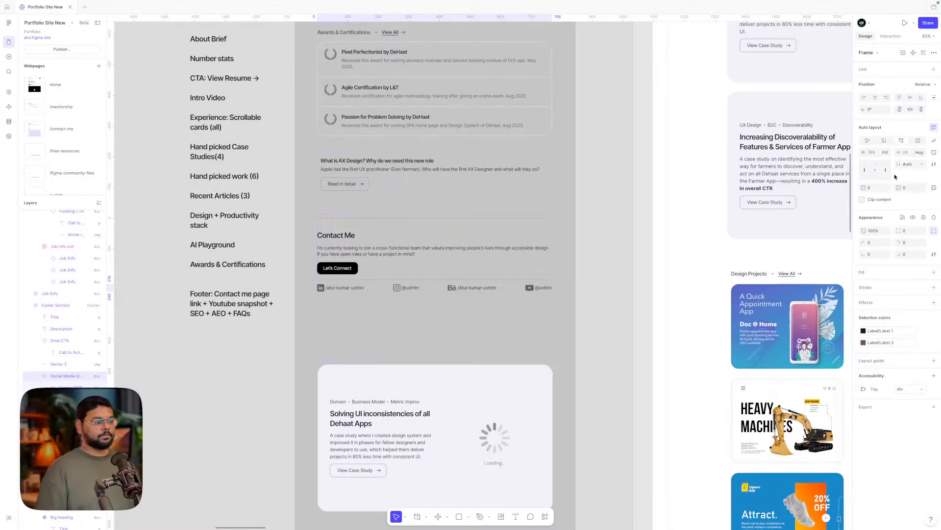
{"action": "left_click", "coordinate": [599, 320]}
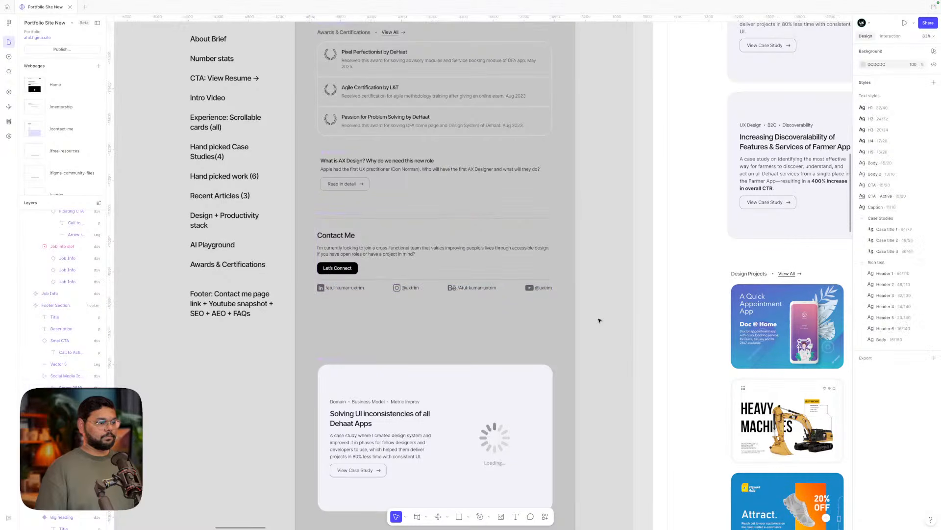
- Duplicate the LinkedIn link and change the copy's label to /company/uxtrim/
{"action": "left_click", "coordinate": [527, 291]}
{"action": "scroll", "coordinate": [530, 290], "scroll_direction": "up", "scroll_amount": 3}
{"action": "scroll", "coordinate": [532, 290], "scroll_direction": "left", "scroll_amount": 3}
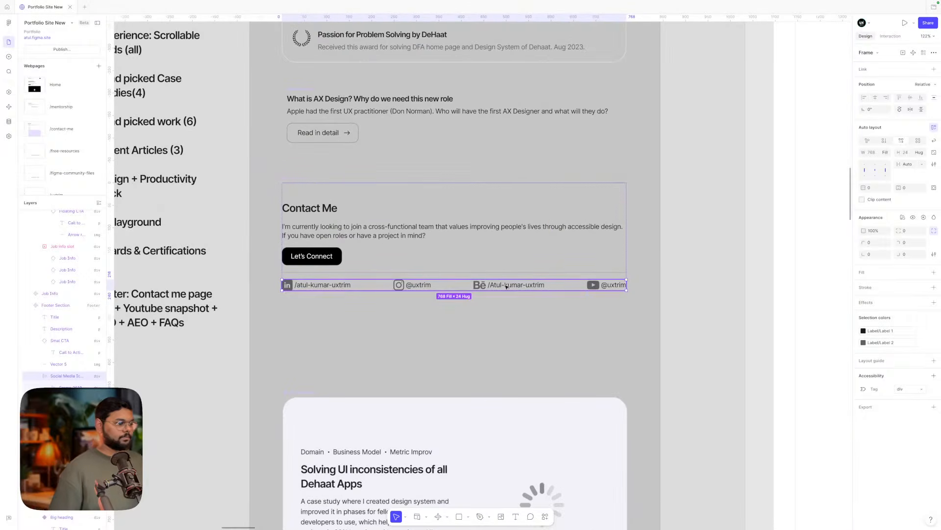
{"action": "left_click", "coordinate": [335, 286]}
{"action": "key", "text": "ctrl+d"}
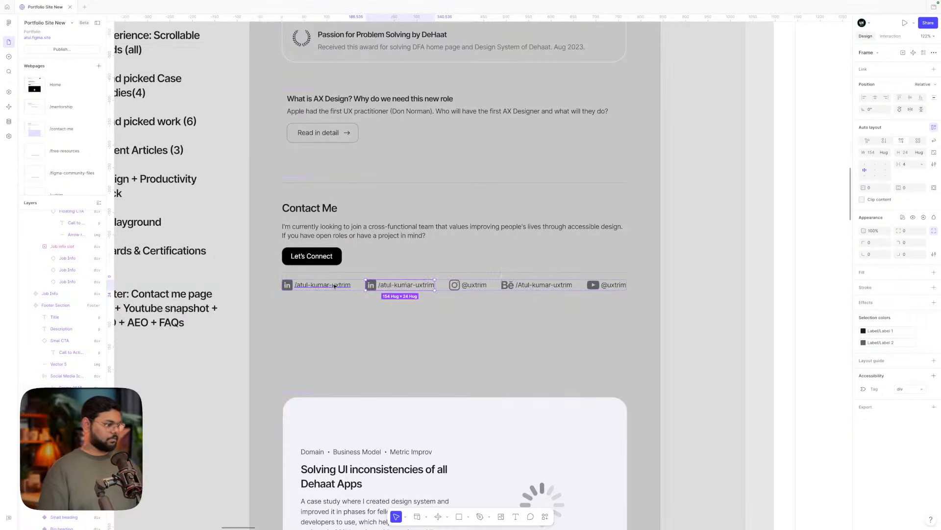
{"action": "double_click", "coordinate": [400, 285]}
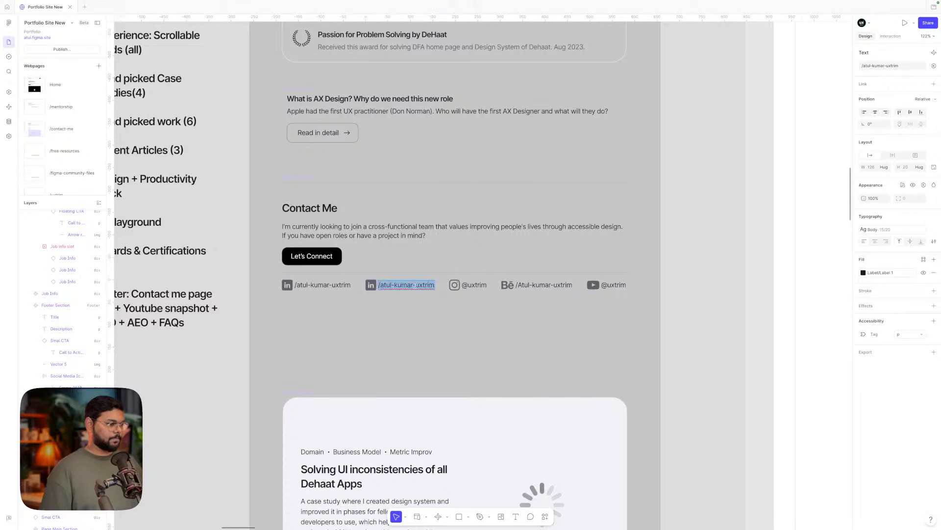
{"action": "left_click_drag", "start_coordinate": [414, 285], "coordinate": [378, 285]}
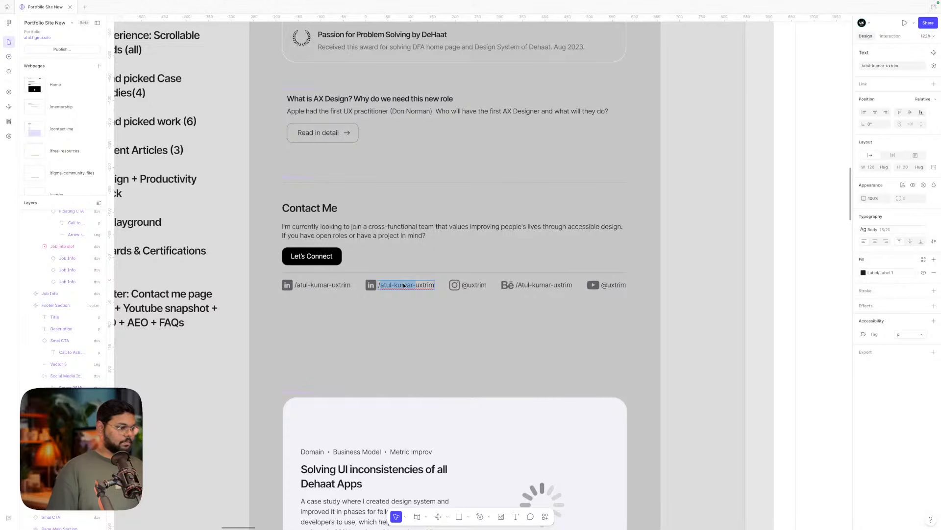
{"action": "type", "text": "/company/uxtrim/"}
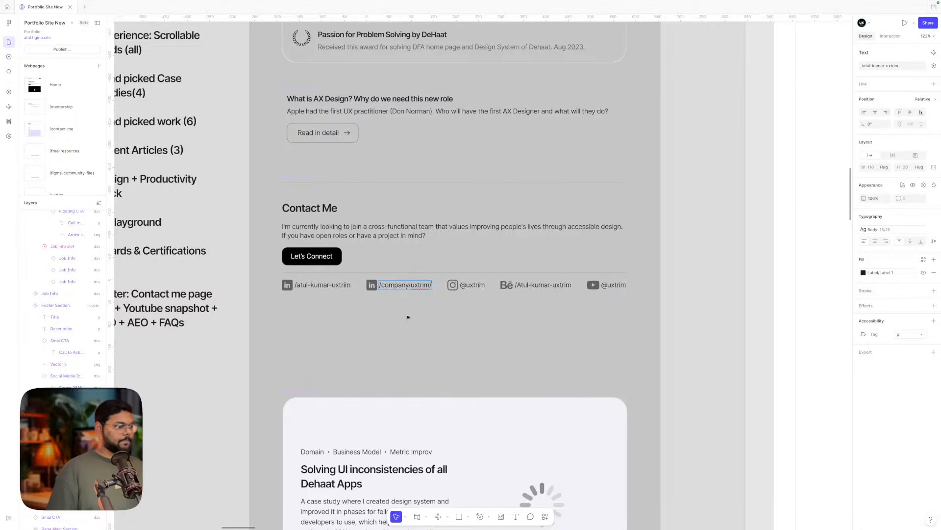
{"action": "key", "text": "Escape"}
{"action": "key", "text": "Escape"}
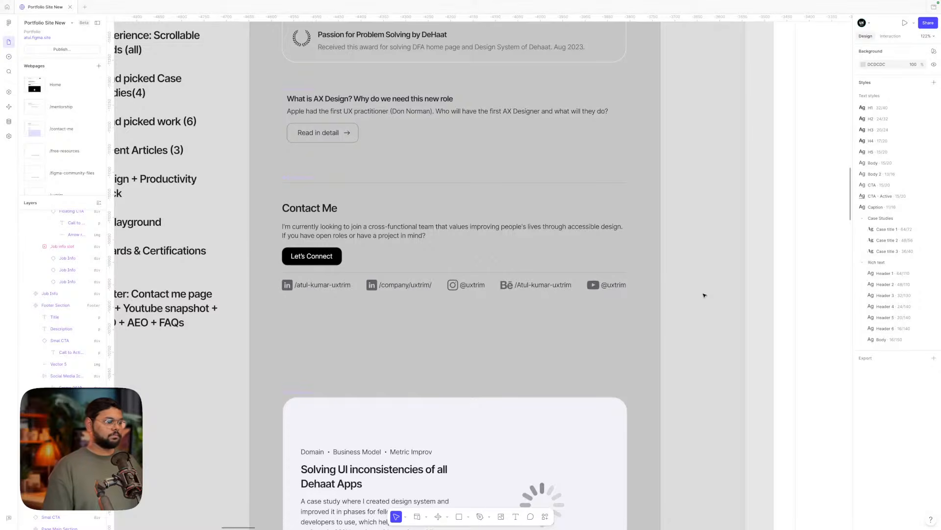
- Drag the five-link social row out of Contact Me onto the empty canvas at left
{"action": "scroll", "coordinate": [704, 295], "scroll_direction": "down", "scroll_amount": 1}
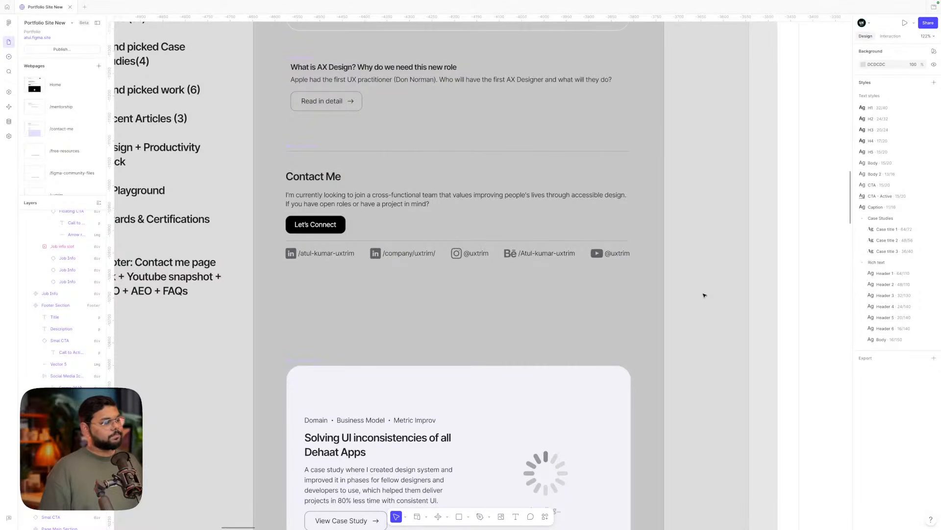
{"action": "left_click", "coordinate": [525, 256]}
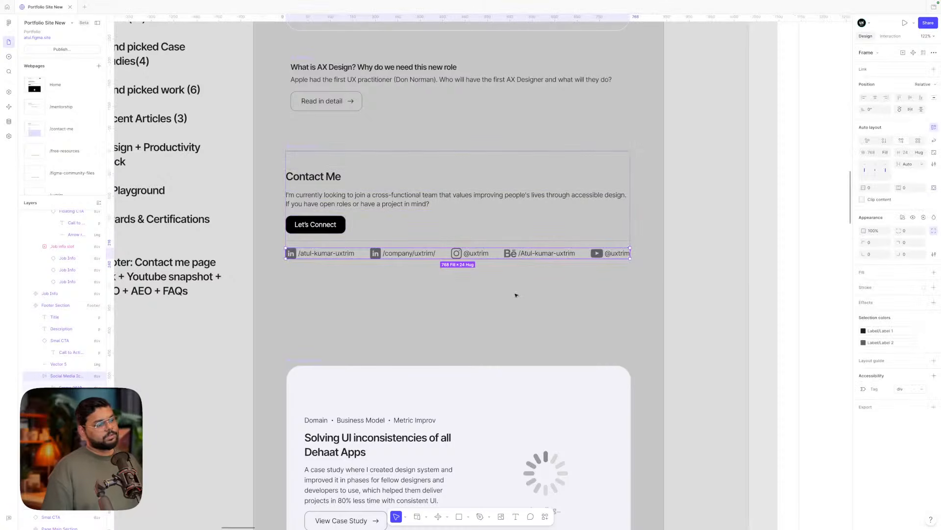
{"action": "scroll", "coordinate": [515, 295], "scroll_direction": "down", "scroll_amount": 1}
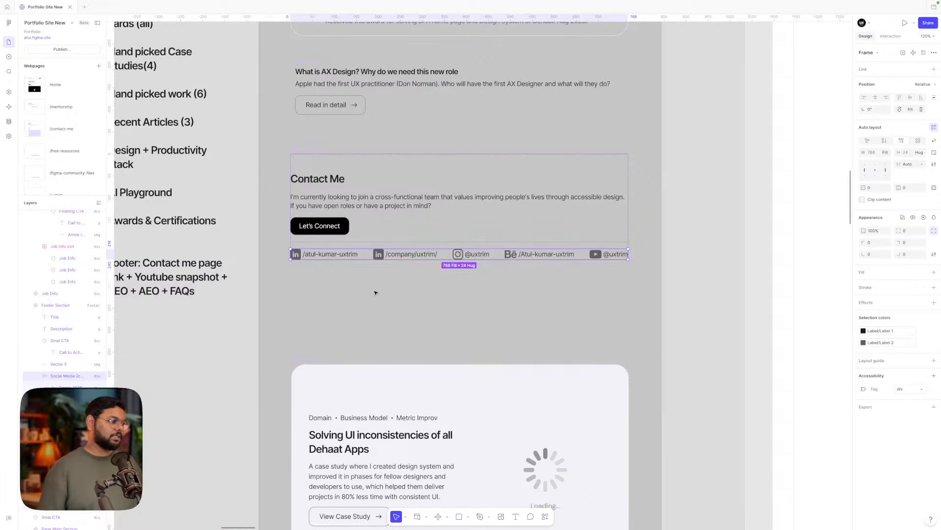
{"action": "scroll", "coordinate": [375, 292], "scroll_direction": "down", "scroll_amount": 3}
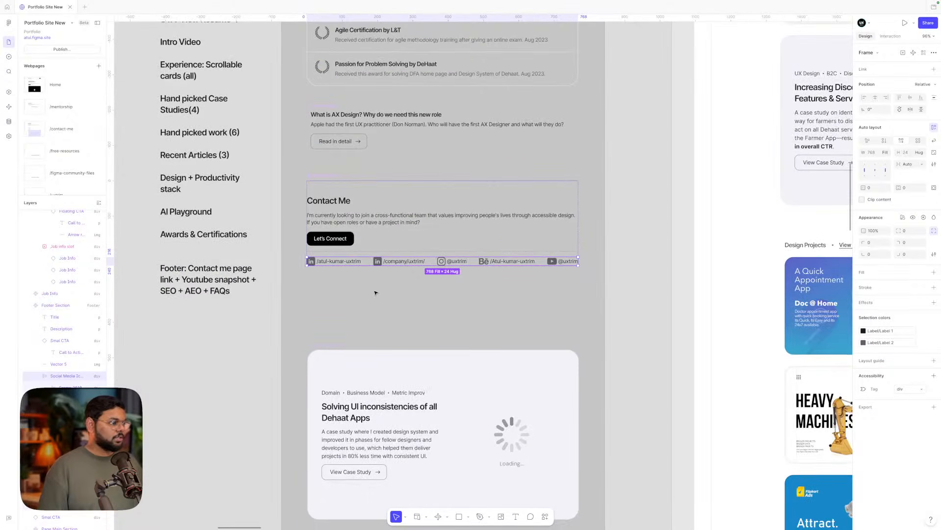
{"action": "key", "text": "Escape"}
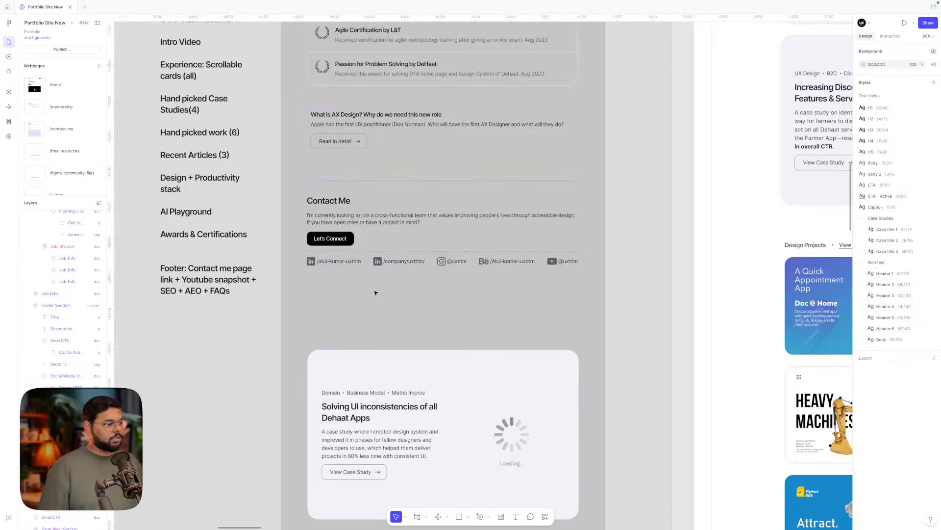
{"action": "left_click", "coordinate": [377, 262]}
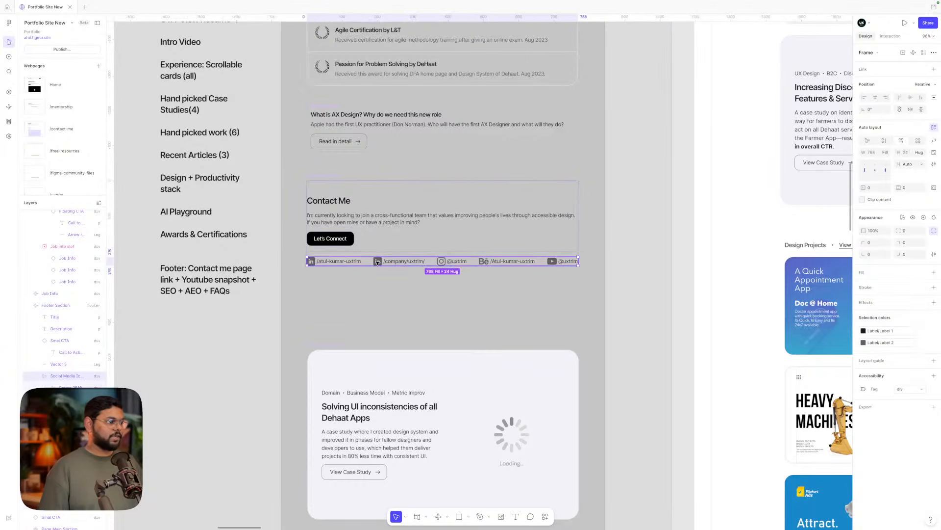
{"action": "scroll", "coordinate": [397, 252], "scroll_direction": "left", "scroll_amount": 1}
{"action": "left_click_drag", "start_coordinate": [397, 250], "coordinate": [166, 335]}
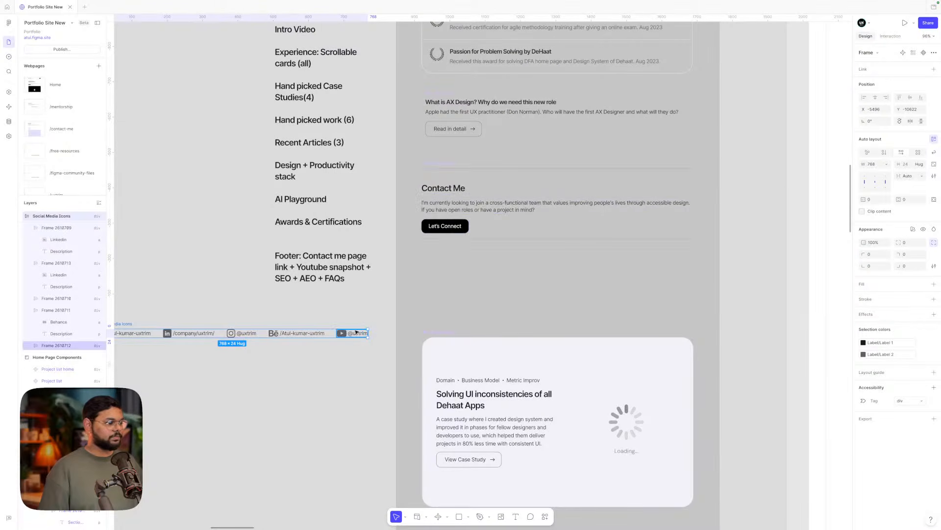
- Undo the move and place a copy of the social row on the canvas lower-left
{"action": "scroll", "coordinate": [356, 333], "scroll_direction": "left", "scroll_amount": 2}
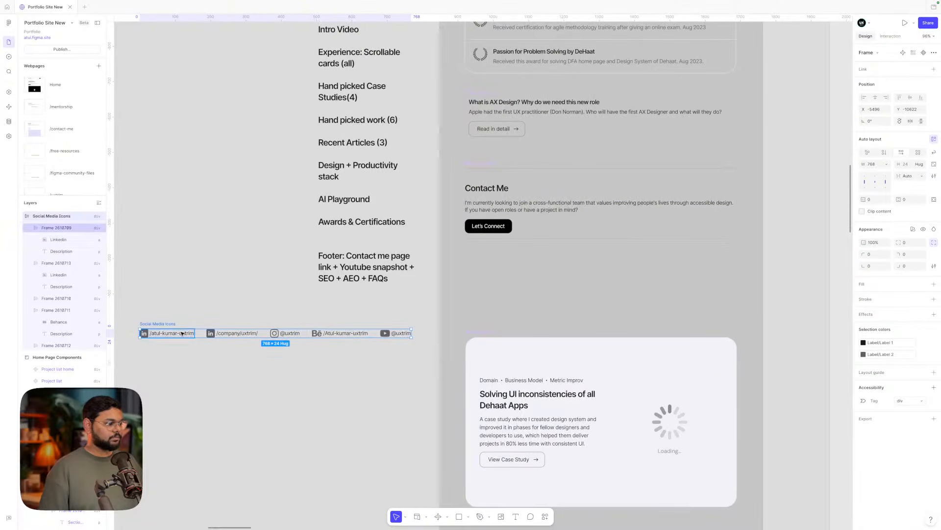
{"action": "left_click", "coordinate": [181, 334]}
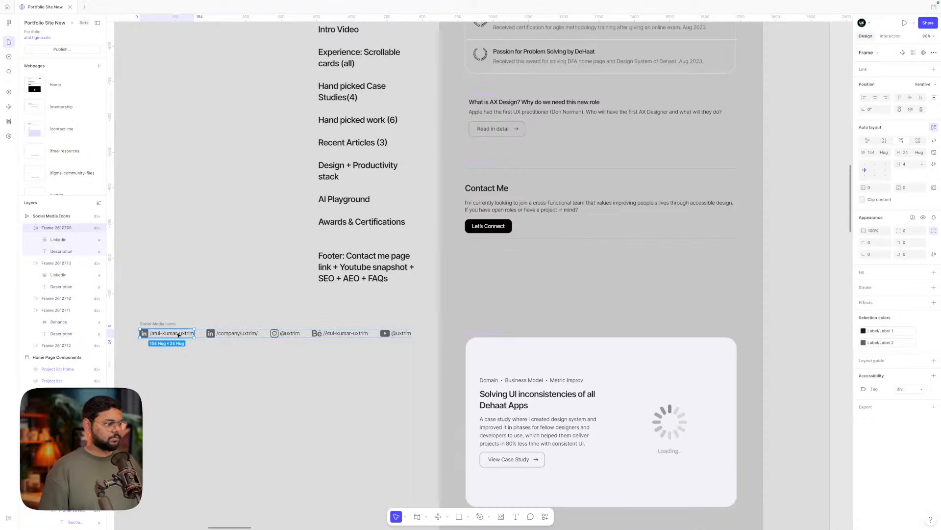
{"action": "key", "text": "super+z"}
{"action": "key", "text": "super+z"}
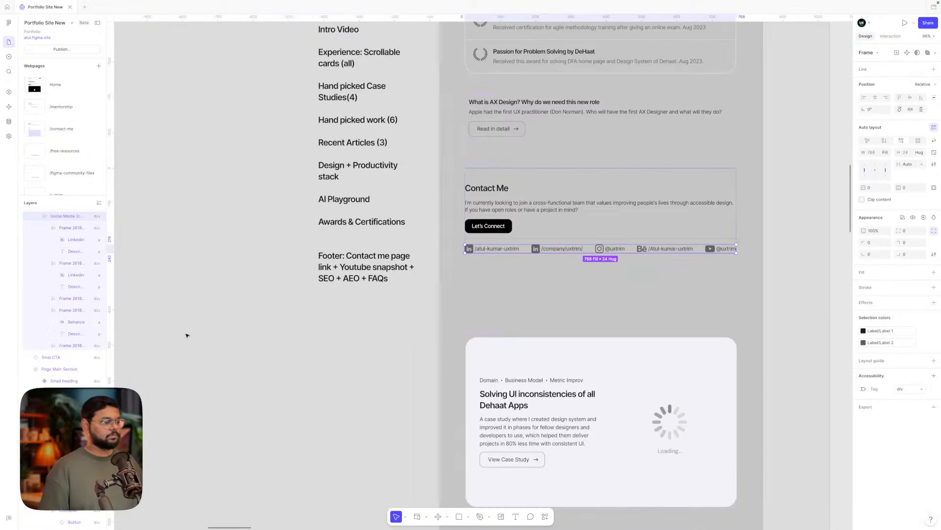
{"action": "left_click_drag", "start_coordinate": [508, 249], "coordinate": [132, 334]}
- Delete the /company/uxtrim/, Instagram and YouTube links from the Contact Me row
{"action": "left_click", "coordinate": [546, 250]}
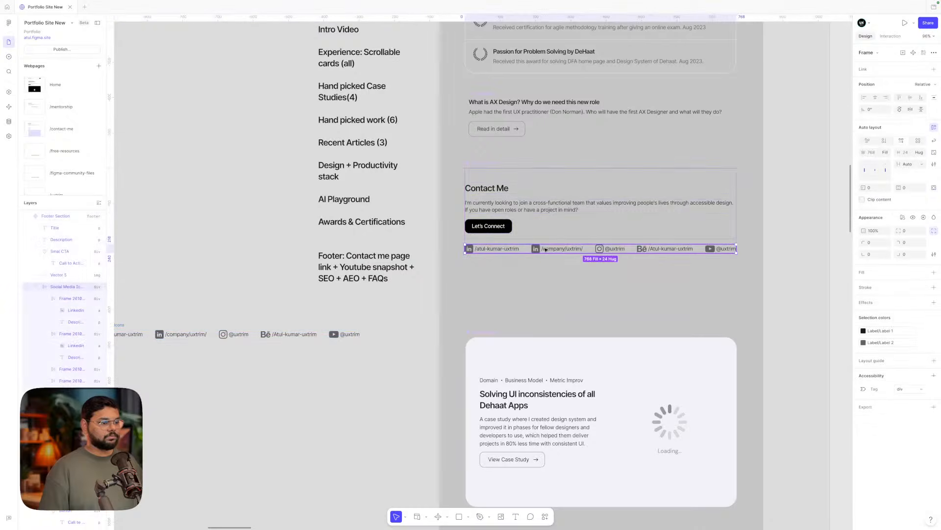
{"action": "left_click", "coordinate": [546, 250]}
{"action": "scroll", "coordinate": [546, 249], "scroll_direction": "right", "scroll_amount": 2}
{"action": "left_click", "coordinate": [579, 245], "text": "shift"}
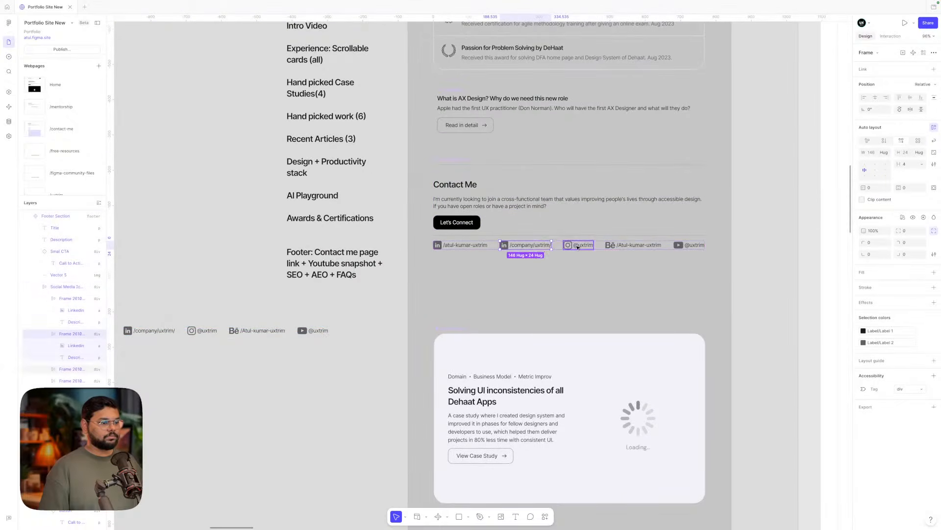
{"action": "left_click", "coordinate": [681, 245], "text": "shift"}
{"action": "key", "text": "Delete"}
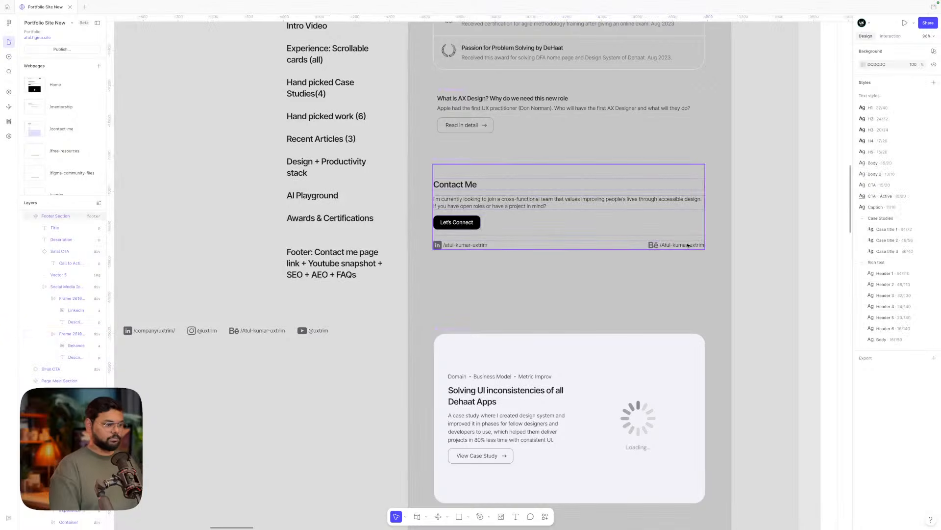
- Pack the remaining links left with a fixed 10 px gap
{"action": "left_click", "coordinate": [685, 247]}
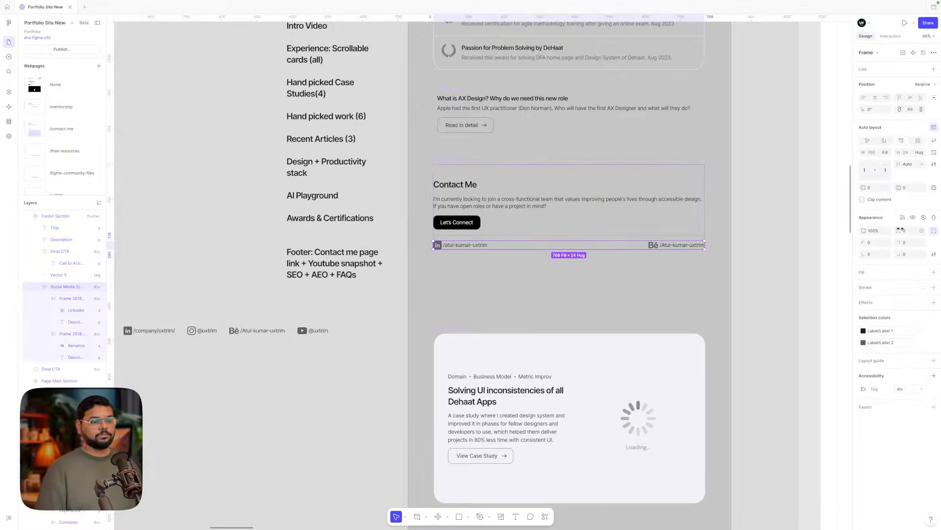
{"action": "left_click", "coordinate": [922, 164]}
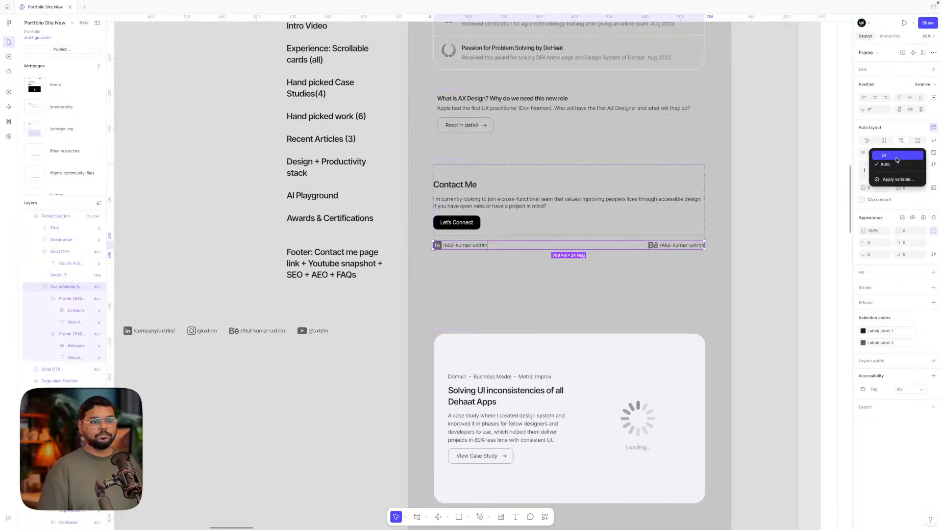
{"action": "left_click", "coordinate": [897, 160]}
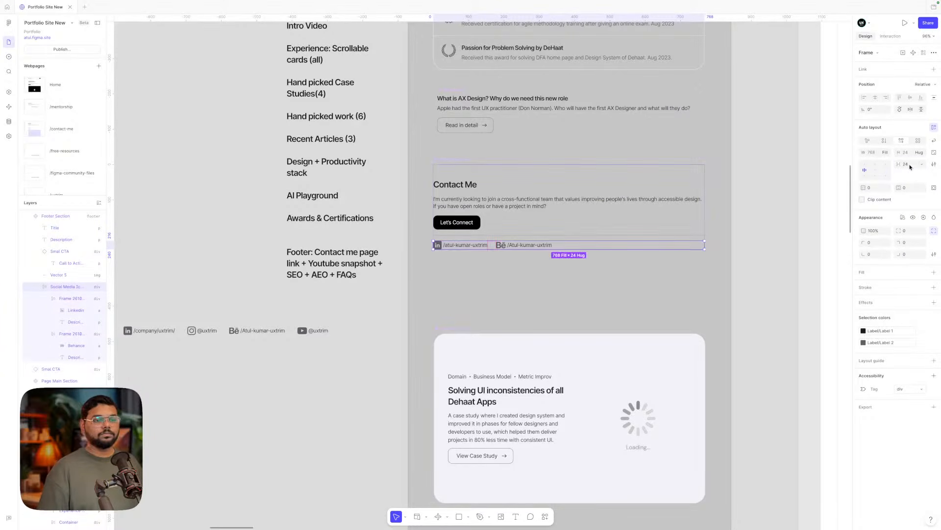
{"action": "left_click", "coordinate": [908, 163]}
{"action": "type", "text": "10"}
{"action": "key", "text": "Return"}
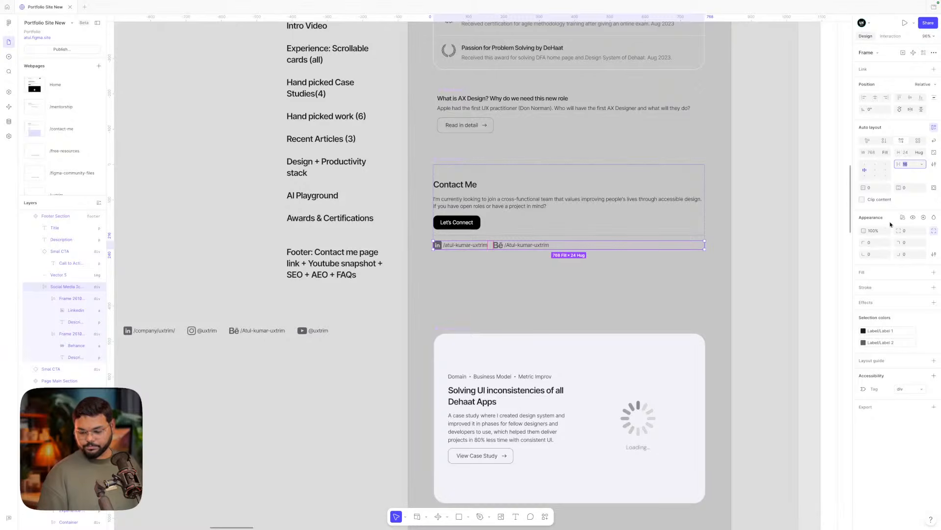
{"action": "left_click", "coordinate": [757, 270]}
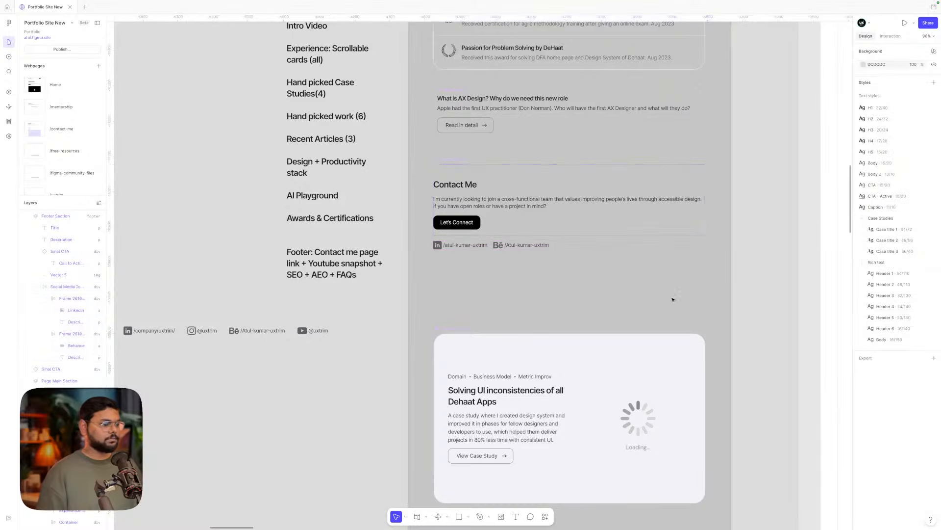
{"action": "scroll", "coordinate": [658, 310], "scroll_direction": "up", "scroll_amount": 3}
{"action": "scroll", "coordinate": [658, 311], "scroll_direction": "down", "scroll_amount": 5}
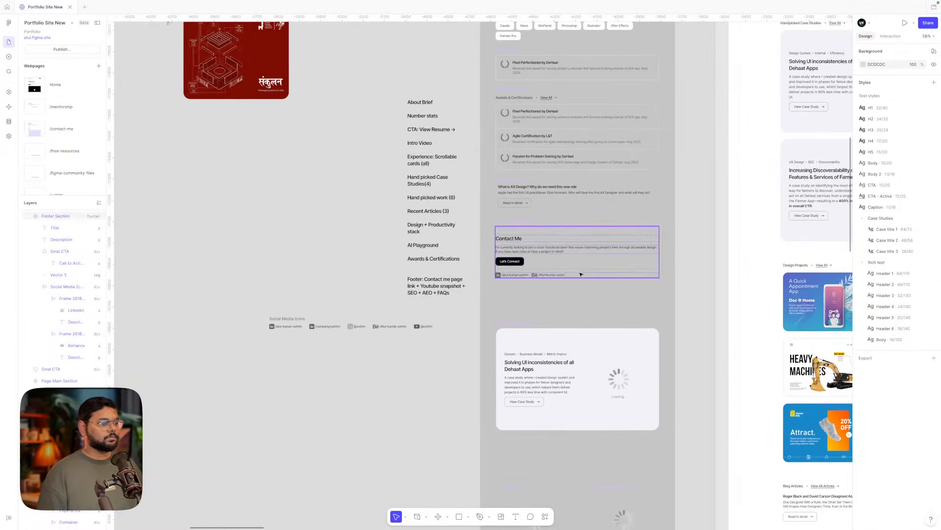
{"action": "scroll", "coordinate": [565, 277], "scroll_direction": "up", "scroll_amount": 4}
{"action": "scroll", "coordinate": [567, 316], "scroll_direction": "down", "scroll_amount": 2}
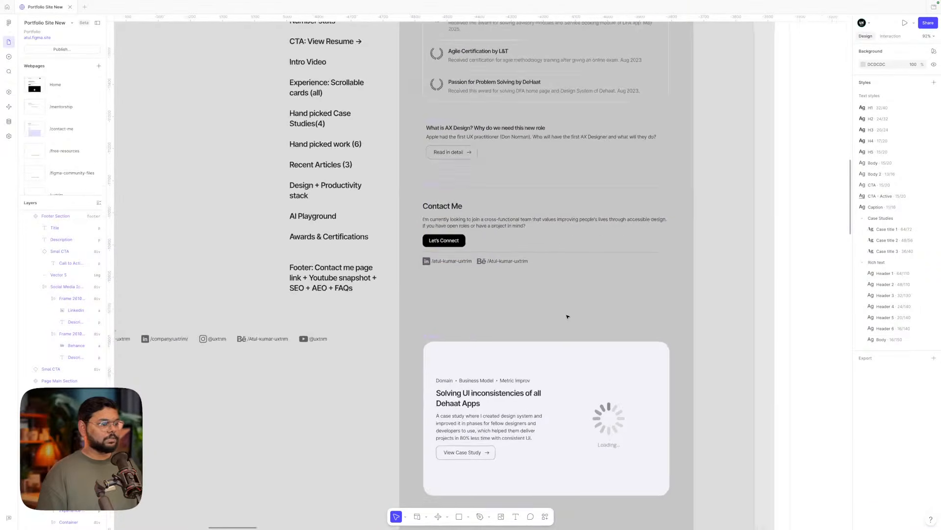
{"action": "scroll", "coordinate": [567, 317], "scroll_direction": "right", "scroll_amount": 4}
{"action": "scroll", "coordinate": [567, 316], "scroll_direction": "right", "scroll_amount": 3}
{"action": "scroll", "coordinate": [567, 316], "scroll_direction": "down", "scroll_amount": 6}
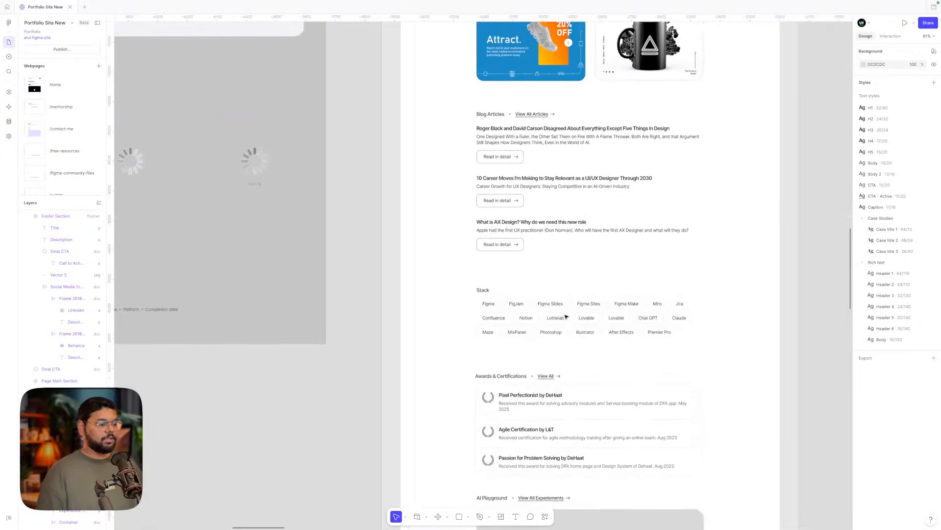
{"action": "scroll", "coordinate": [567, 316], "scroll_direction": "down", "scroll_amount": 3}
{"action": "scroll", "coordinate": [542, 392], "scroll_direction": "down", "scroll_amount": 5}
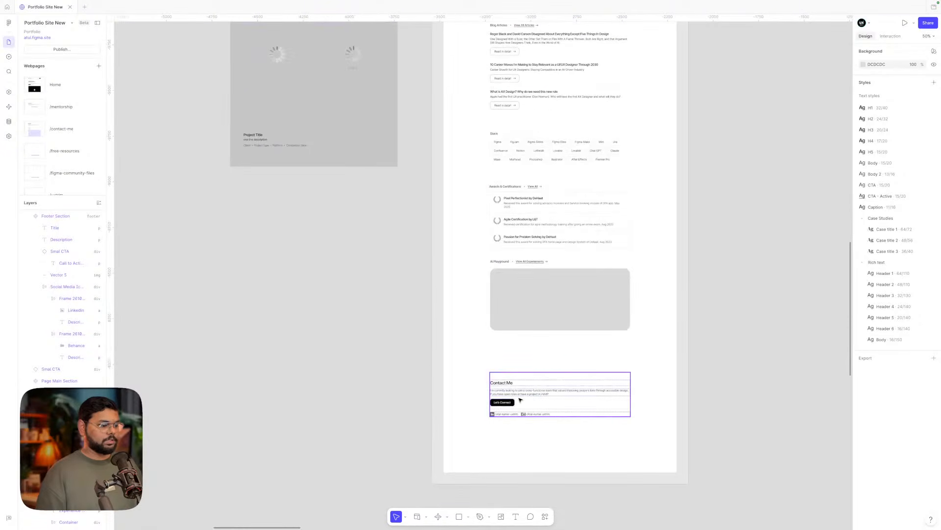
{"action": "left_click", "coordinate": [518, 399]}
{"action": "scroll", "coordinate": [533, 312], "scroll_direction": "up", "scroll_amount": 3}
{"action": "left_click", "coordinate": [531, 310], "text": "shift"}
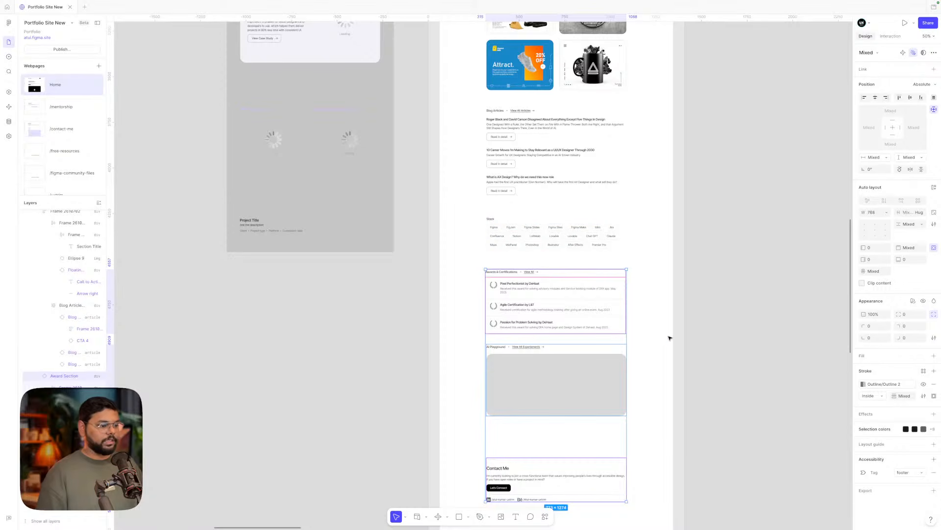
{"action": "left_click", "coordinate": [550, 383]}
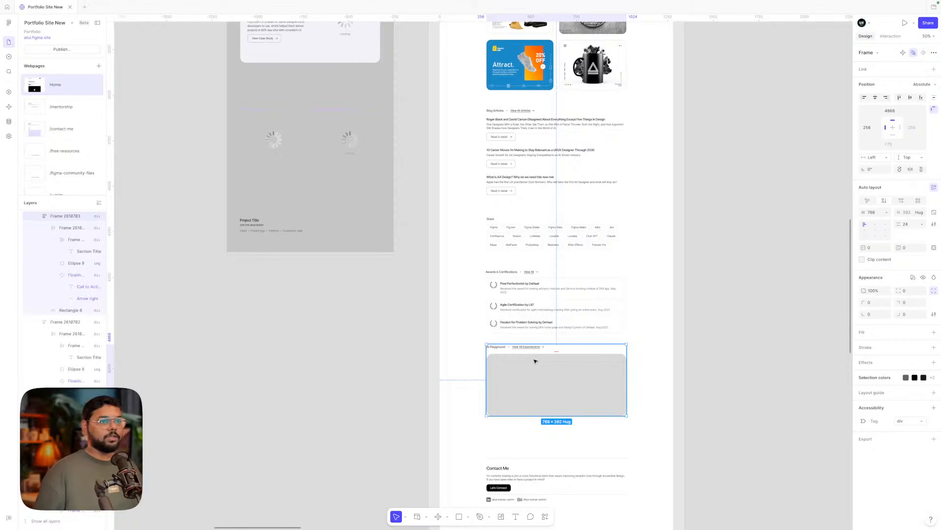
{"action": "scroll", "coordinate": [535, 361], "scroll_direction": "down", "scroll_amount": 1}
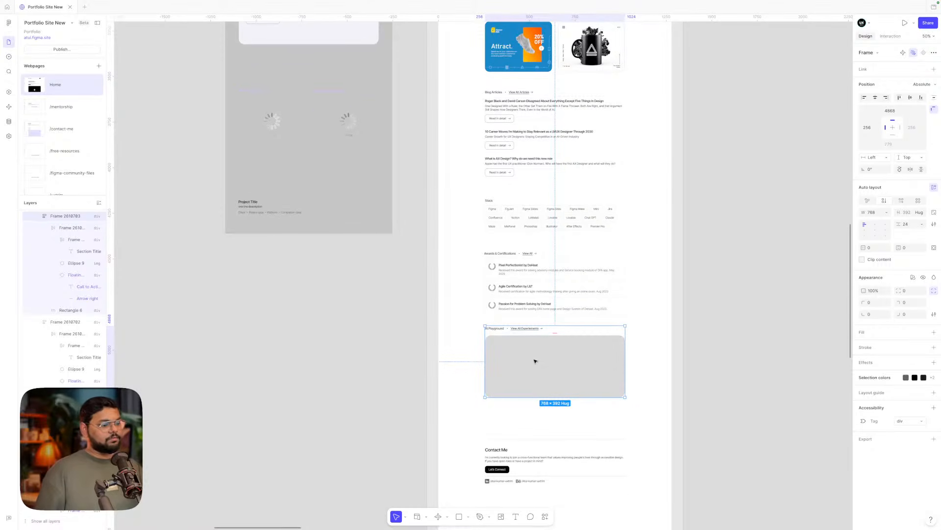
{"action": "scroll", "coordinate": [535, 360], "scroll_direction": "up", "scroll_amount": 2}
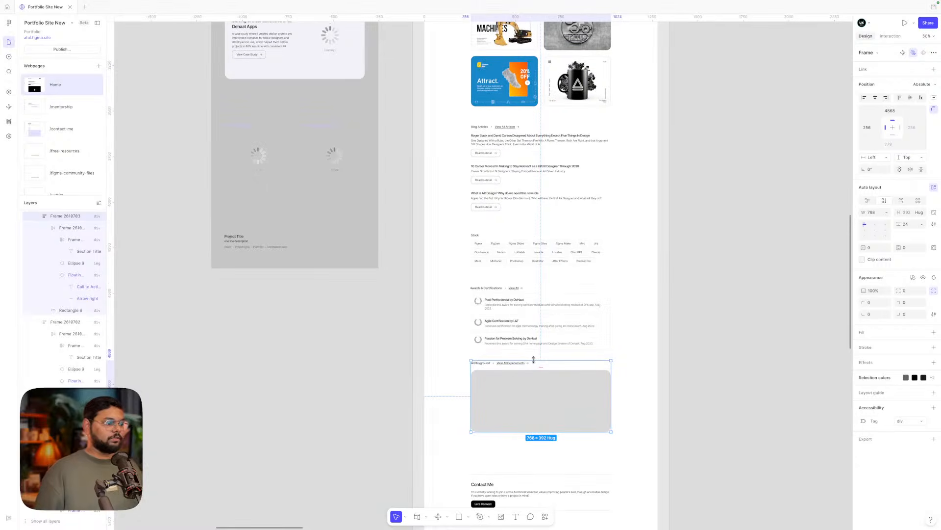
{"action": "scroll", "coordinate": [533, 359], "scroll_direction": "down", "scroll_amount": 2}
- Set the AI Playground placeholder's fill to light grey E9E9E9
{"action": "left_click", "coordinate": [748, 285]}
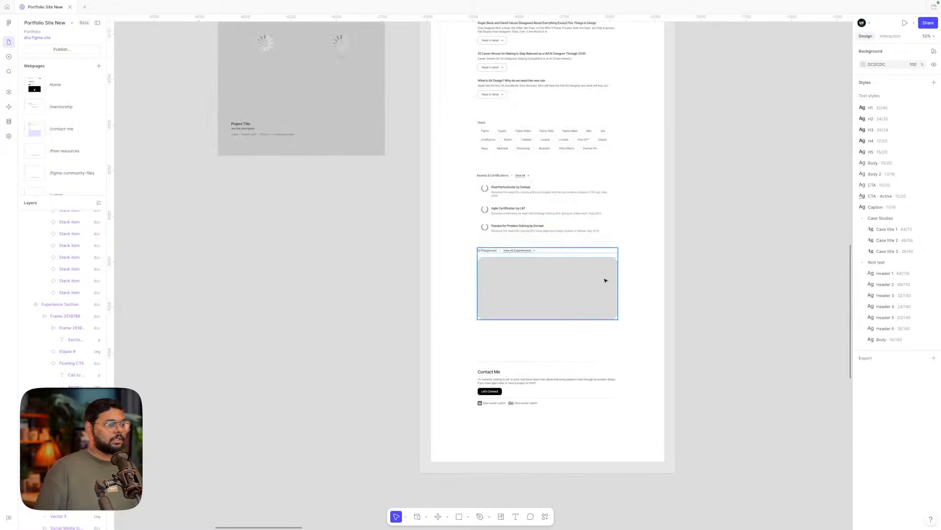
{"action": "left_click", "coordinate": [531, 302]}
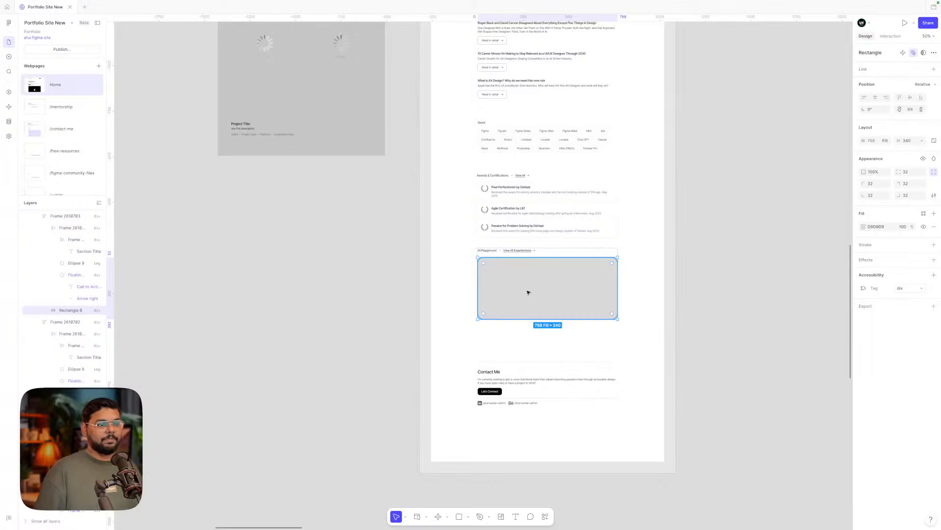
{"action": "left_click", "coordinate": [862, 230]}
{"action": "left_click_drag", "start_coordinate": [781, 265], "coordinate": [765, 267]}
{"action": "left_click", "coordinate": [728, 264]}
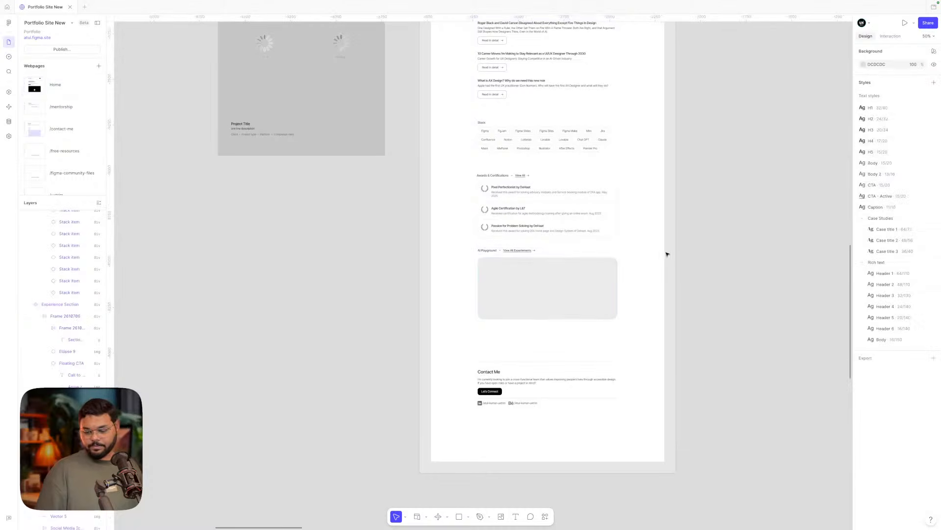
- Marquee-select all Home sections, wrap them in an auto-layout frame, and set the gap to 80
{"action": "scroll", "coordinate": [667, 254], "scroll_direction": "up", "scroll_amount": 3}
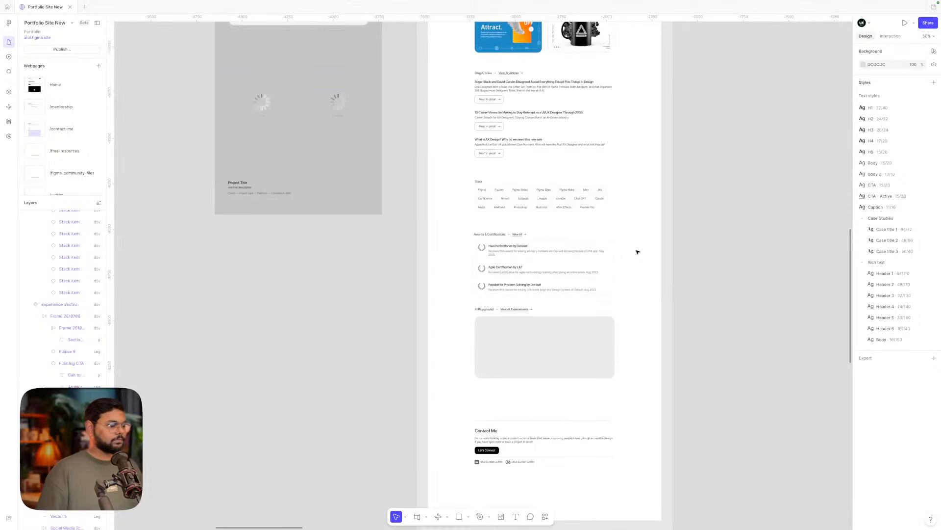
{"action": "scroll", "coordinate": [544, 418], "scroll_direction": "down", "scroll_amount": 5}
{"action": "scroll", "coordinate": [544, 417], "scroll_direction": "up", "scroll_amount": 3}
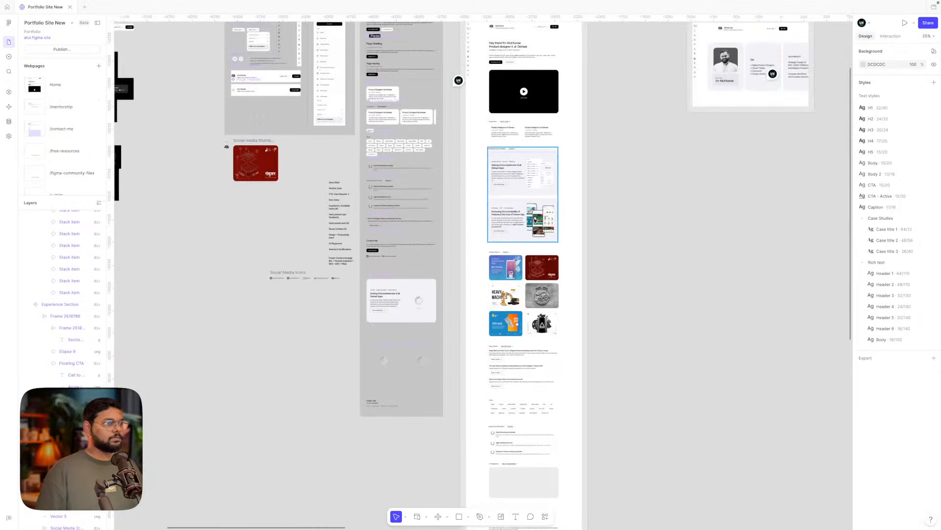
{"action": "scroll", "coordinate": [538, 226], "scroll_direction": "down", "scroll_amount": 3}
{"action": "scroll", "coordinate": [525, 115], "scroll_direction": "up", "scroll_amount": 4}
{"action": "left_click", "coordinate": [511, 45]}
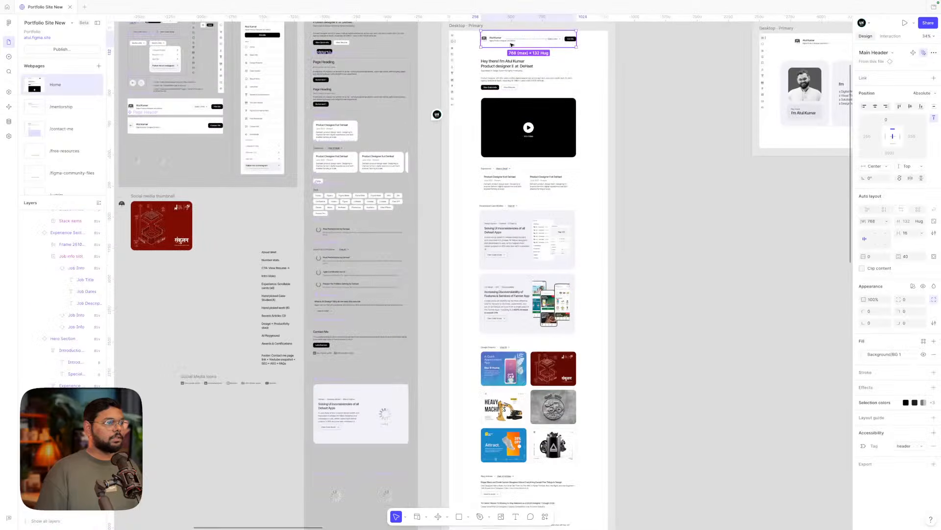
{"action": "scroll", "coordinate": [571, 43], "scroll_direction": "down", "scroll_amount": 2}
{"action": "left_click_drag", "start_coordinate": [620, 44], "coordinate": [498, 514]}
{"action": "scroll", "coordinate": [671, 296], "scroll_direction": "up", "scroll_amount": 3}
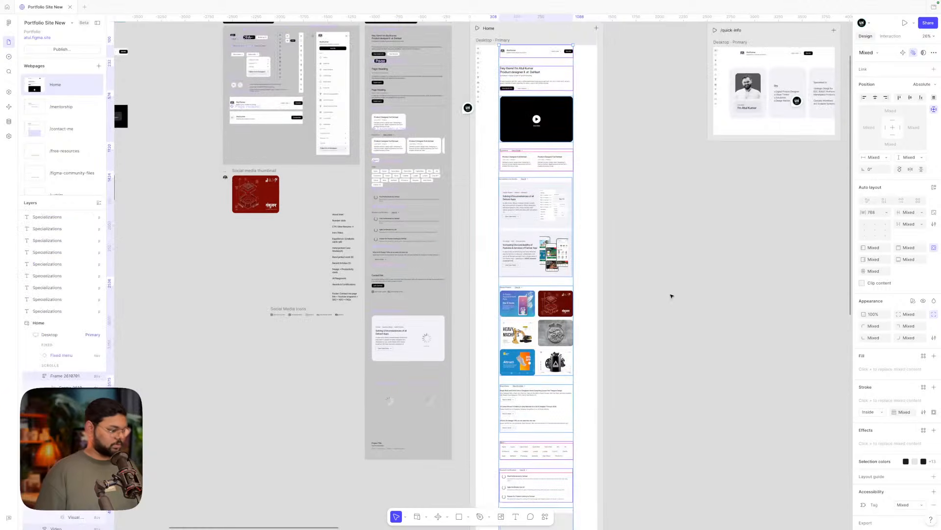
{"action": "key", "text": "shift+a"}
{"action": "scroll", "coordinate": [543, 104], "scroll_direction": "up", "scroll_amount": 3}
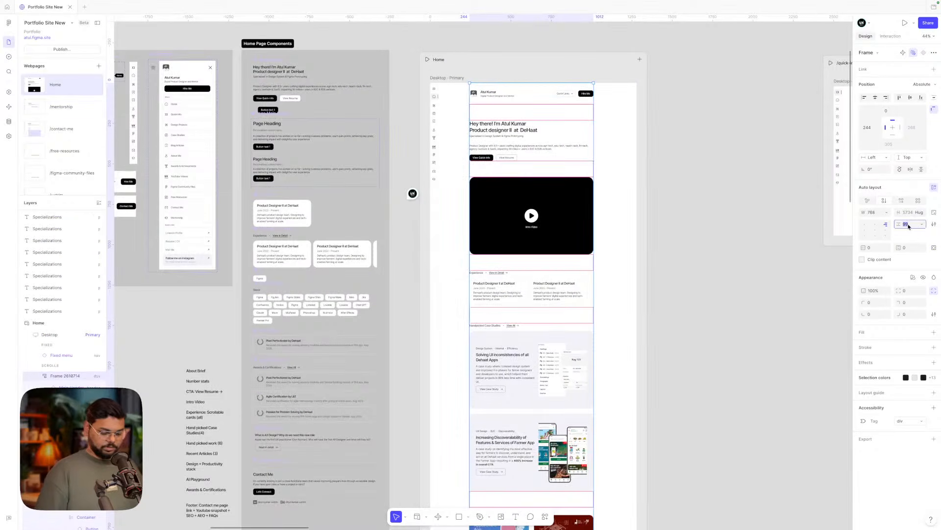
{"action": "type", "text": "80"}
{"action": "key", "text": "Return"}
- Align the frame wrapping all Home sections to horizontal centre, giving it a Center constraint
{"action": "left_click", "coordinate": [670, 261]}
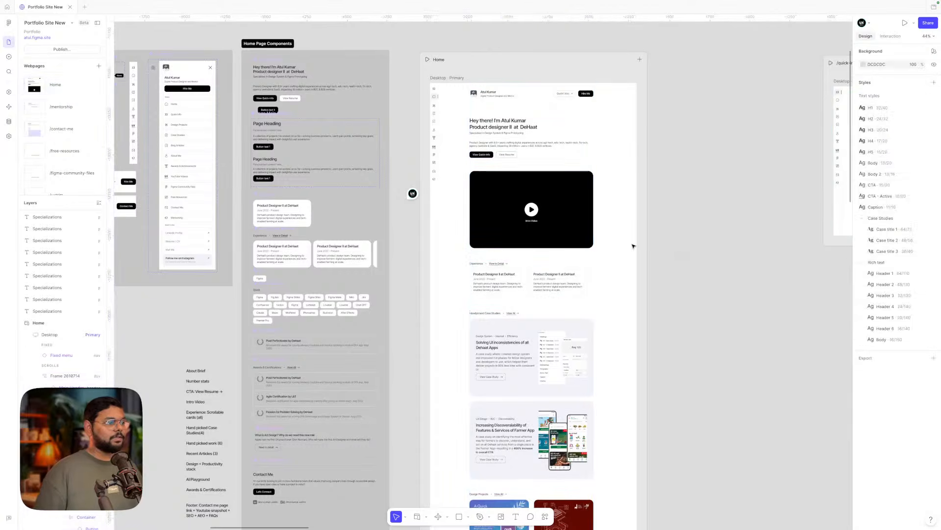
{"action": "left_click", "coordinate": [570, 216]}
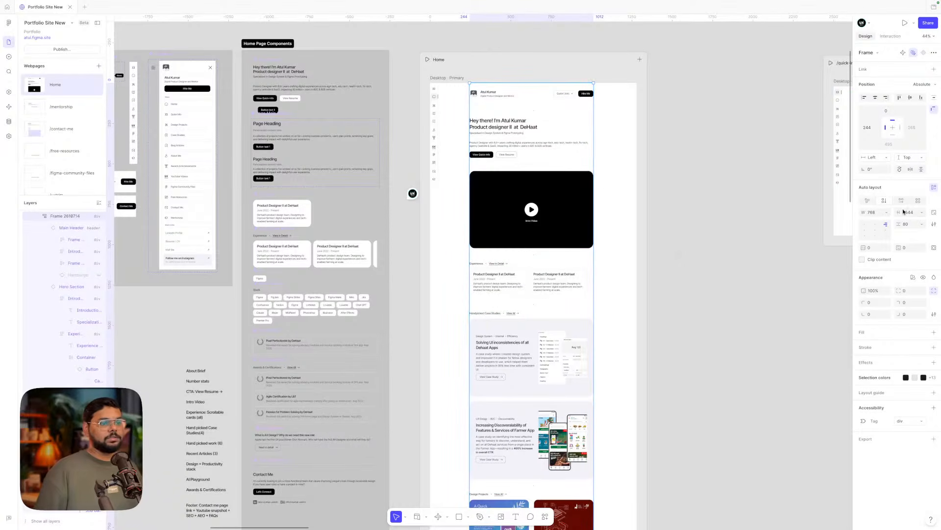
{"action": "left_click", "coordinate": [778, 178]}
{"action": "left_click", "coordinate": [520, 148]}
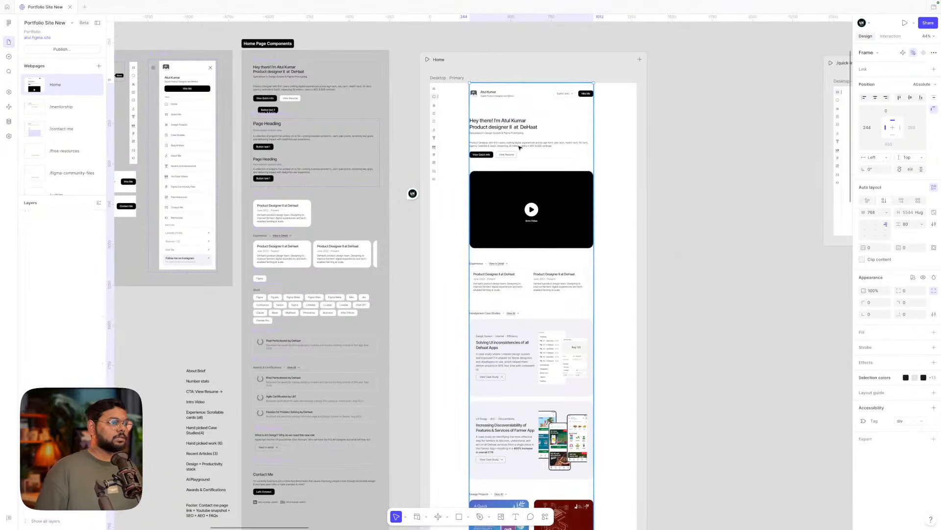
{"action": "left_click", "coordinate": [876, 99]}
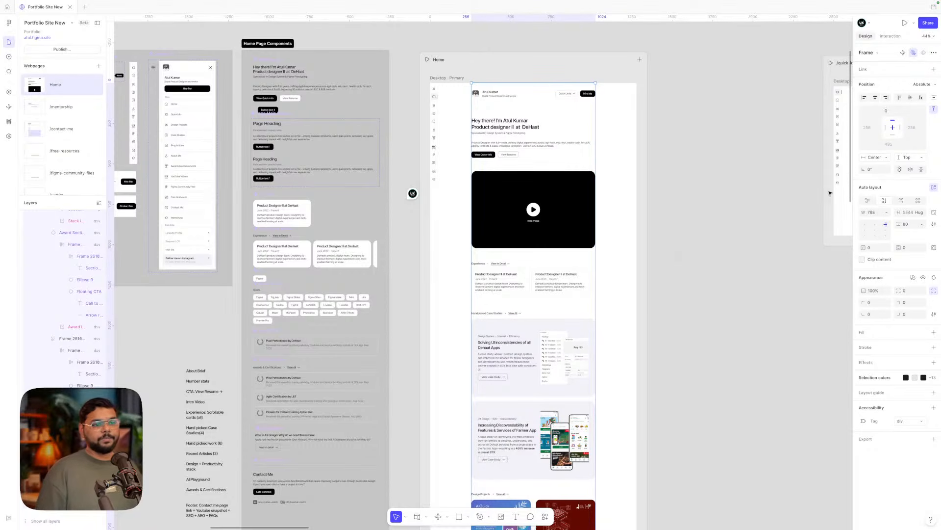
- Widen the Home page to test the centring, then restore its width to 768
{"action": "mouse_move", "coordinate": [594, 242]}
{"action": "left_mouse_down"}
{"action": "mouse_move", "coordinate": [636, 242]}
{"action": "mouse_move", "coordinate": [596, 241]}
{"action": "left_mouse_up"}
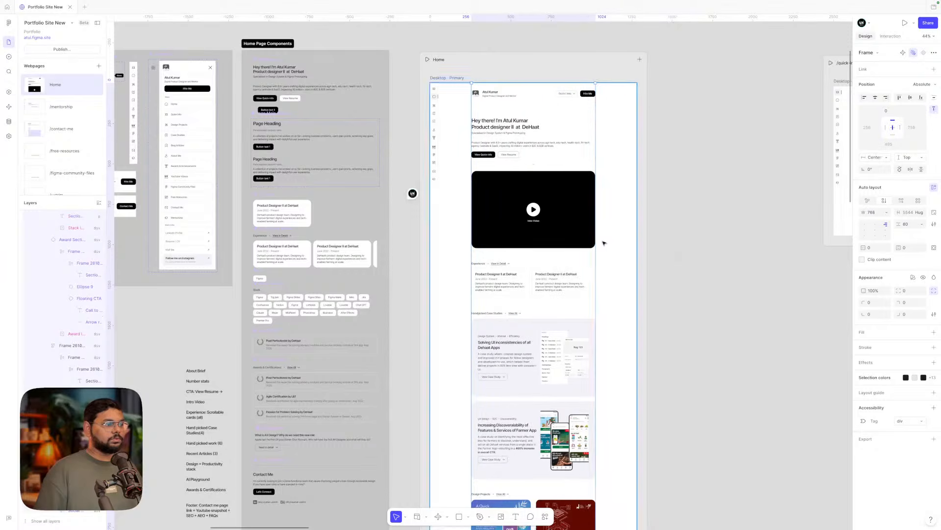
{"action": "left_click", "coordinate": [561, 222]}
{"action": "left_click", "coordinate": [642, 199]}
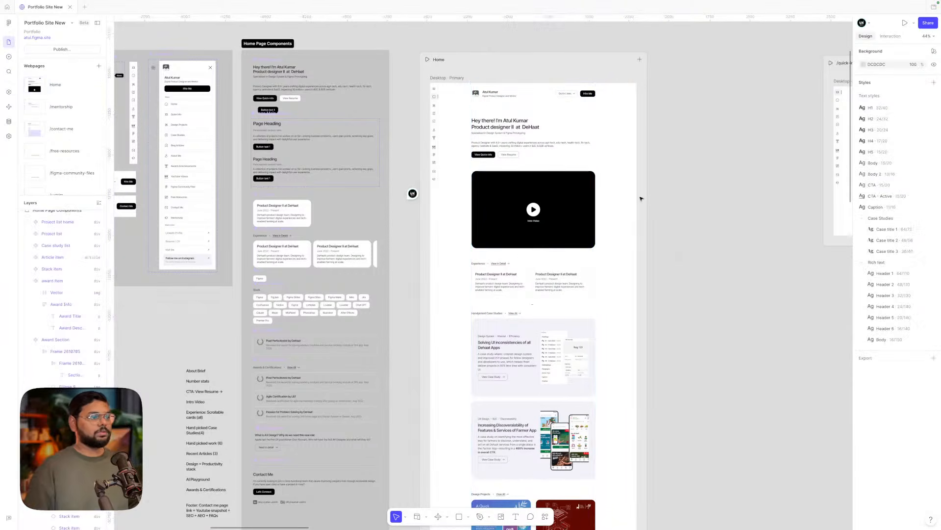
{"action": "left_click", "coordinate": [574, 197]}
{"action": "left_click", "coordinate": [574, 198]}
- Select the Hero Section to confirm it fills the 768-wide content frame
{"action": "left_click", "coordinate": [523, 139]}
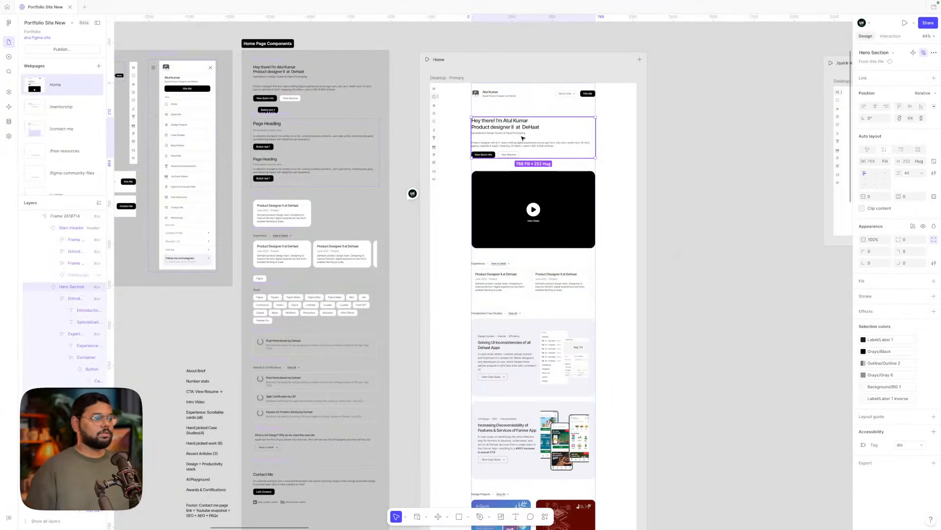
{"action": "left_click", "coordinate": [618, 141]}
{"action": "left_click", "coordinate": [525, 207]}
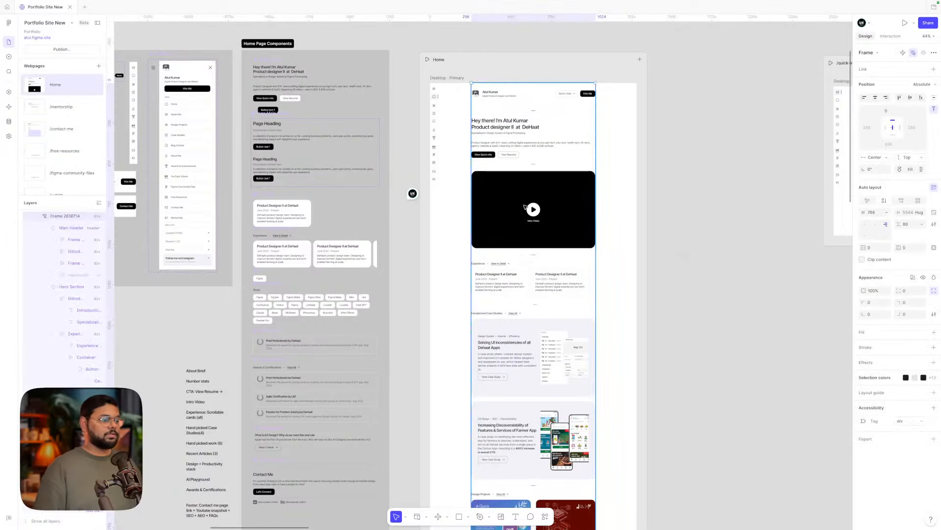
{"action": "scroll", "coordinate": [521, 204], "scroll_direction": "down", "scroll_amount": 1}
{"action": "left_click", "coordinate": [509, 128]}
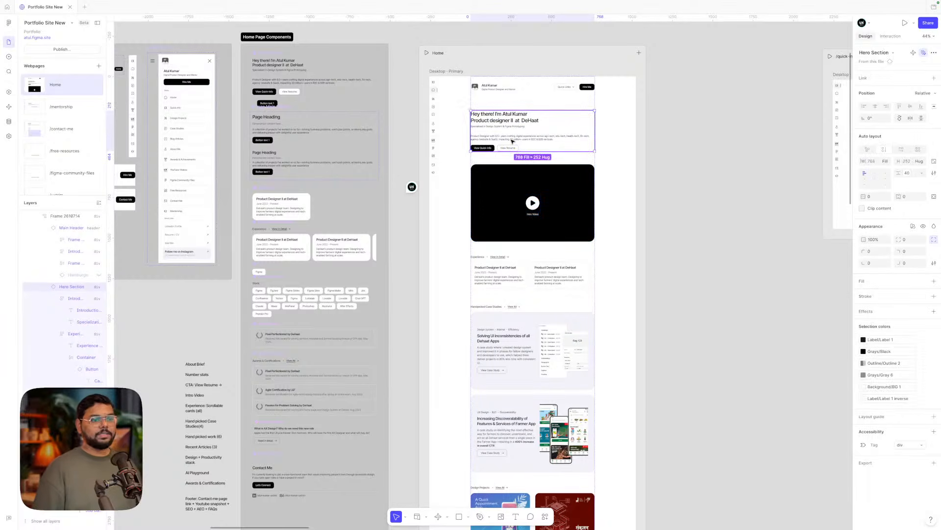
{"action": "left_click", "coordinate": [564, 188]}
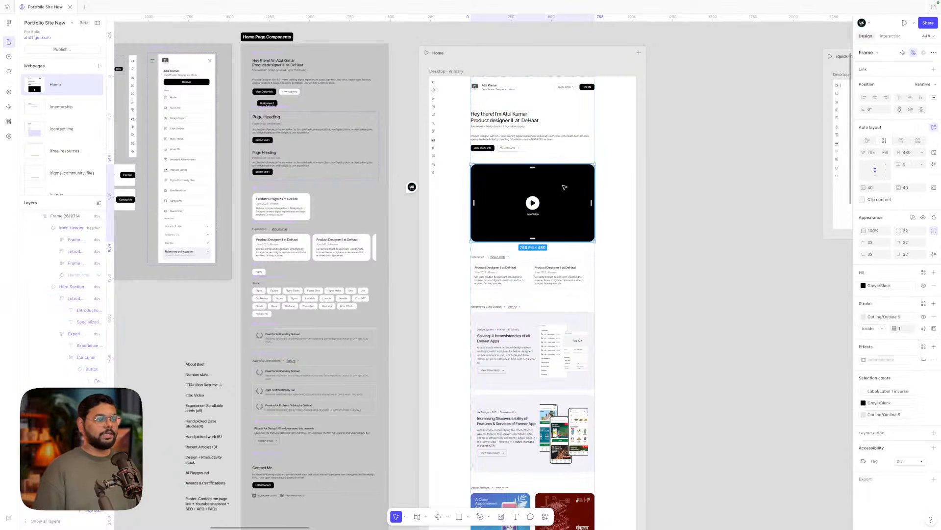
{"action": "key", "text": "Escape"}
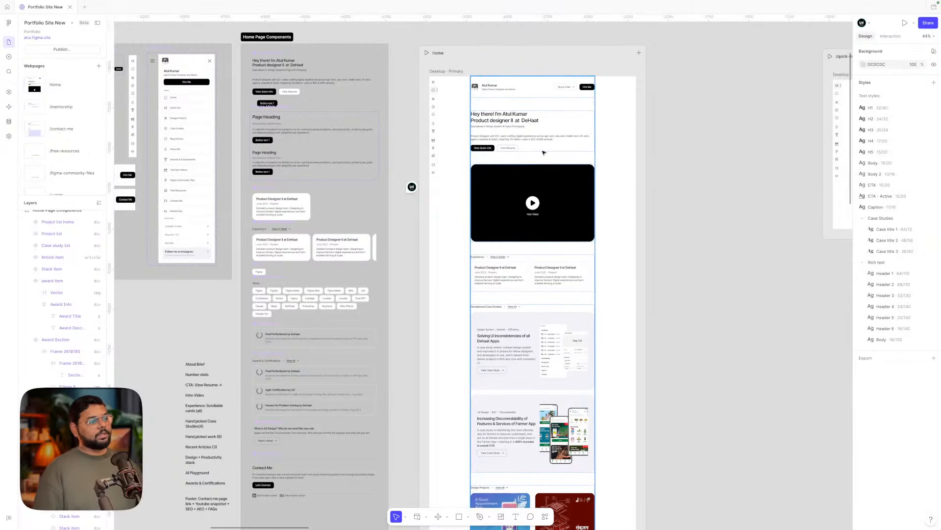
{"action": "left_click", "coordinate": [543, 152]}
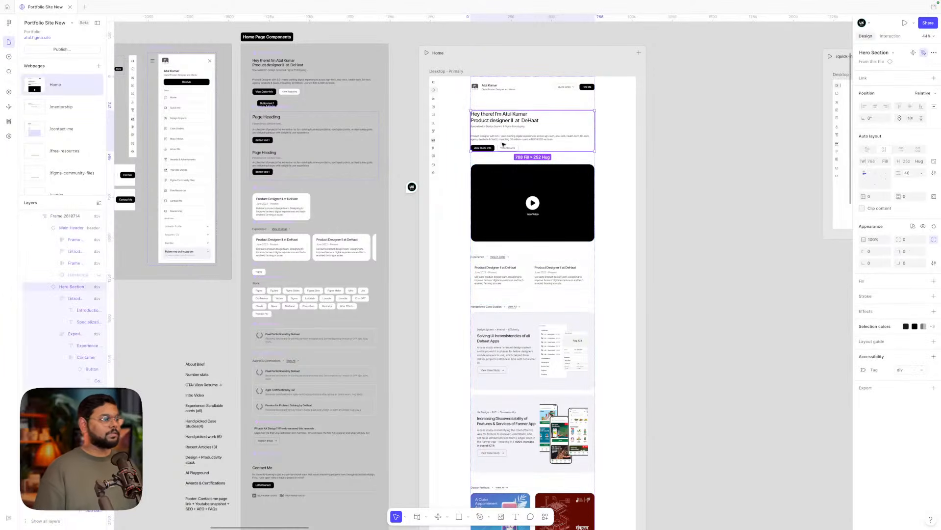
{"action": "left_click", "coordinate": [506, 192]}
{"action": "key", "text": "Tab"}
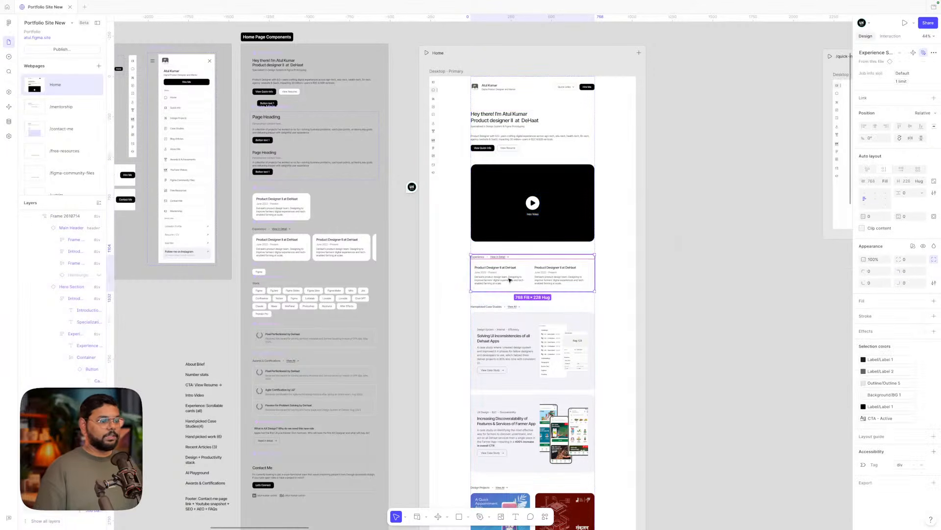
{"action": "left_click", "coordinate": [517, 329]}
{"action": "scroll", "coordinate": [513, 314], "scroll_direction": "down", "scroll_amount": 3}
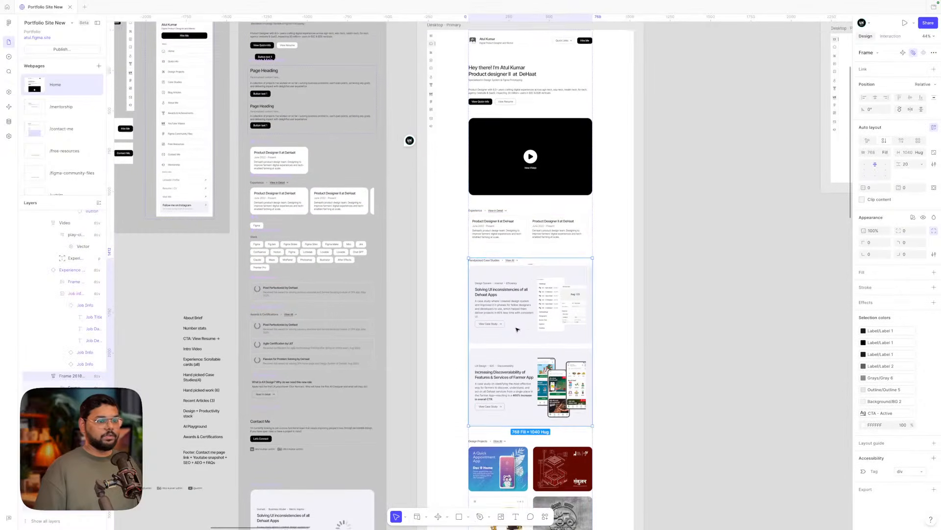
{"action": "left_click", "coordinate": [510, 301]}
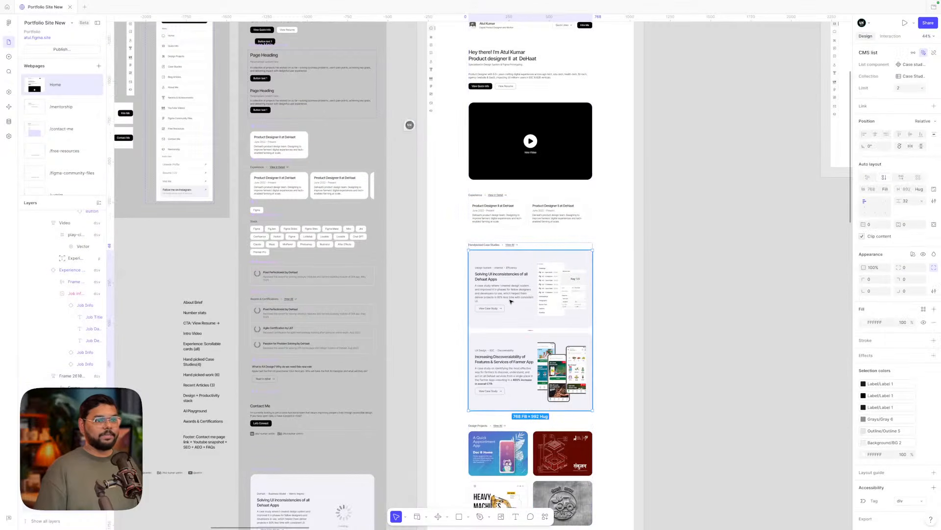
{"action": "left_click", "coordinate": [510, 301]}
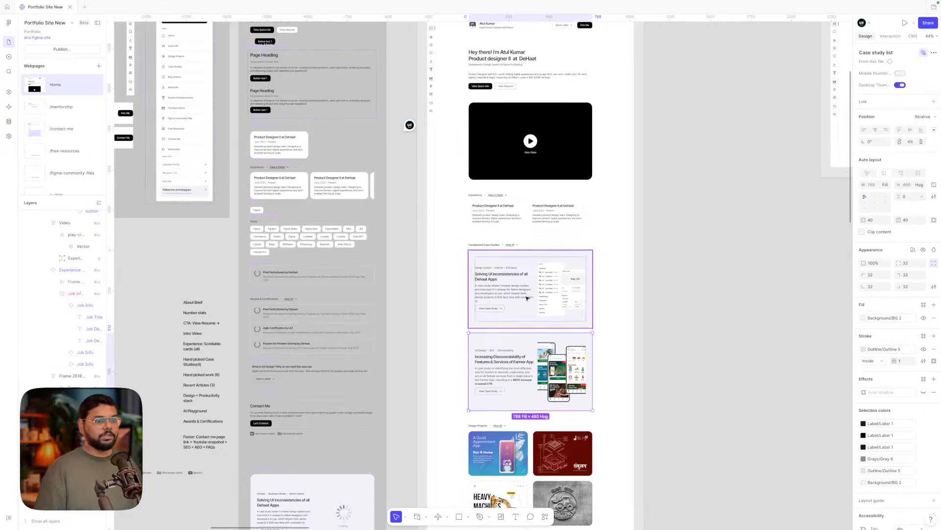
{"action": "left_click", "coordinate": [666, 343]}
{"action": "scroll", "coordinate": [666, 343], "scroll_direction": "down", "scroll_amount": 5}
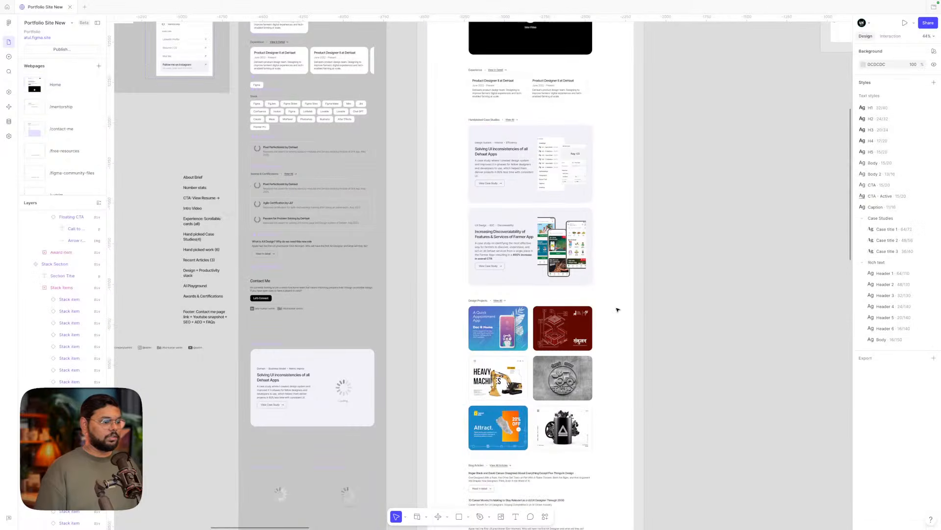
{"action": "scroll", "coordinate": [617, 309], "scroll_direction": "up", "scroll_amount": 3}
{"action": "scroll", "coordinate": [617, 309], "scroll_direction": "down", "scroll_amount": 5}
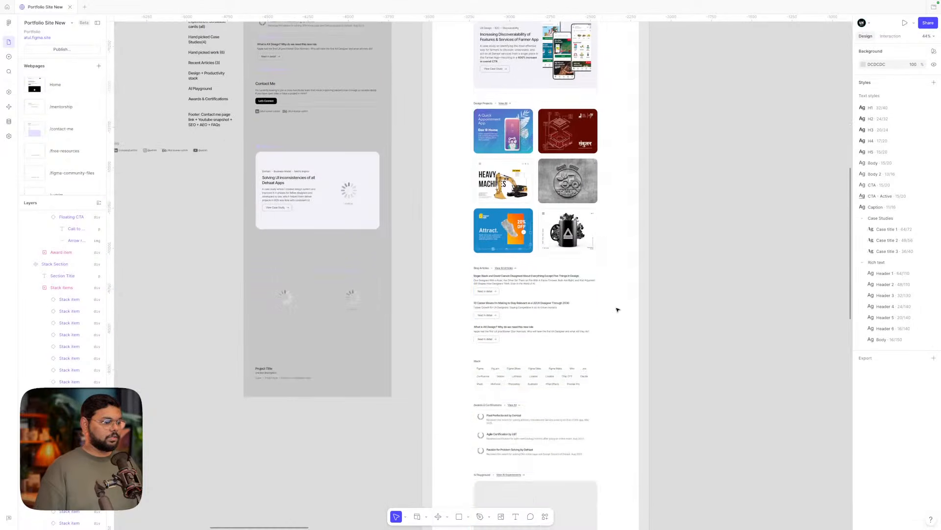
{"action": "left_click", "coordinate": [533, 227]}
{"action": "scroll", "coordinate": [530, 317], "scroll_direction": "up", "scroll_amount": 10}
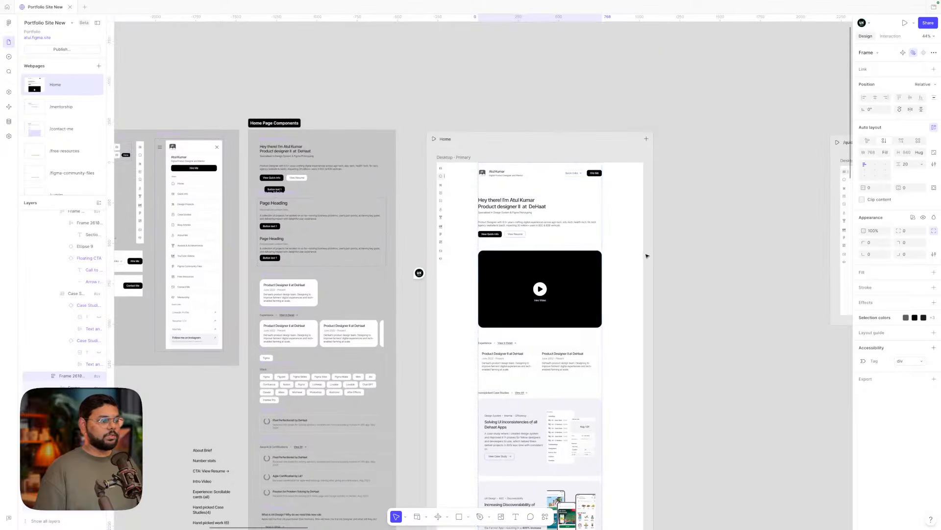
- Give the main content frame a maximum width of 768
{"action": "left_click", "coordinate": [560, 255]}
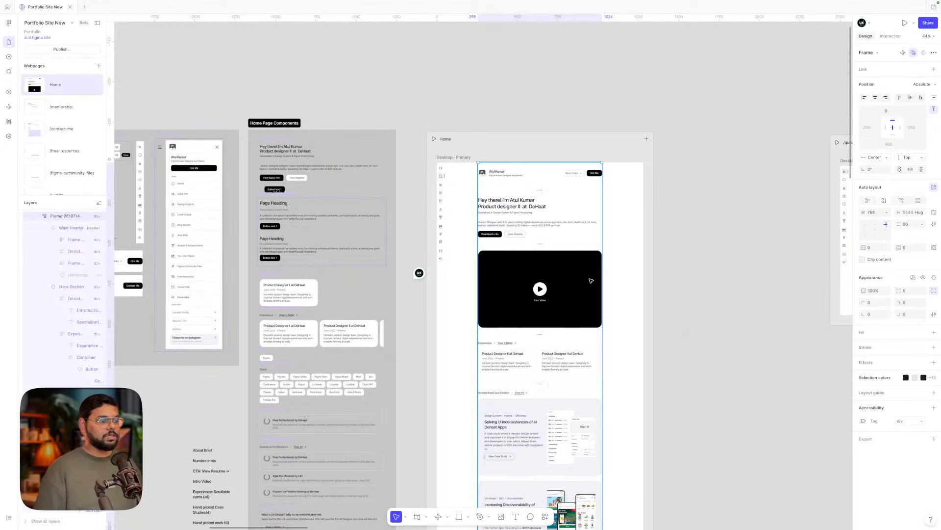
{"action": "scroll", "coordinate": [589, 275], "scroll_direction": "down", "scroll_amount": 1}
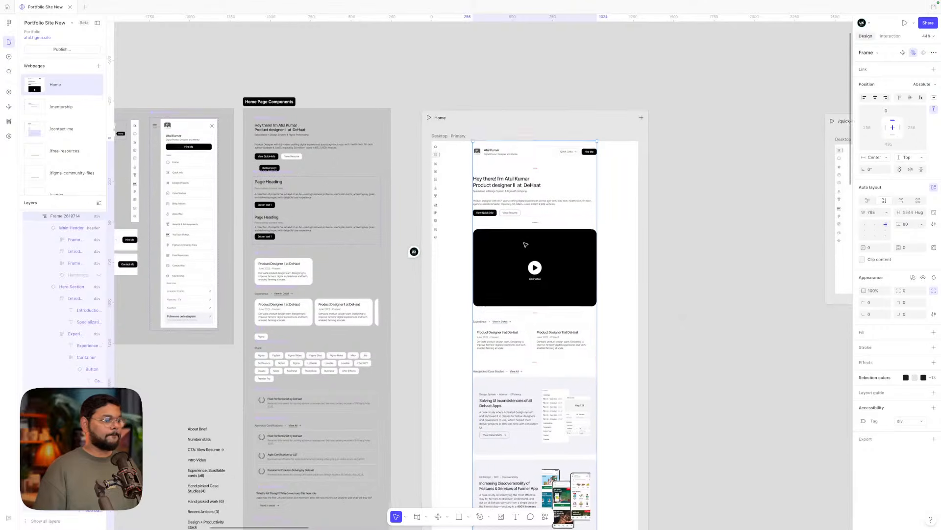
{"action": "scroll", "coordinate": [525, 242], "scroll_direction": "down", "scroll_amount": 1}
{"action": "scroll", "coordinate": [526, 244], "scroll_direction": "down", "scroll_amount": 2}
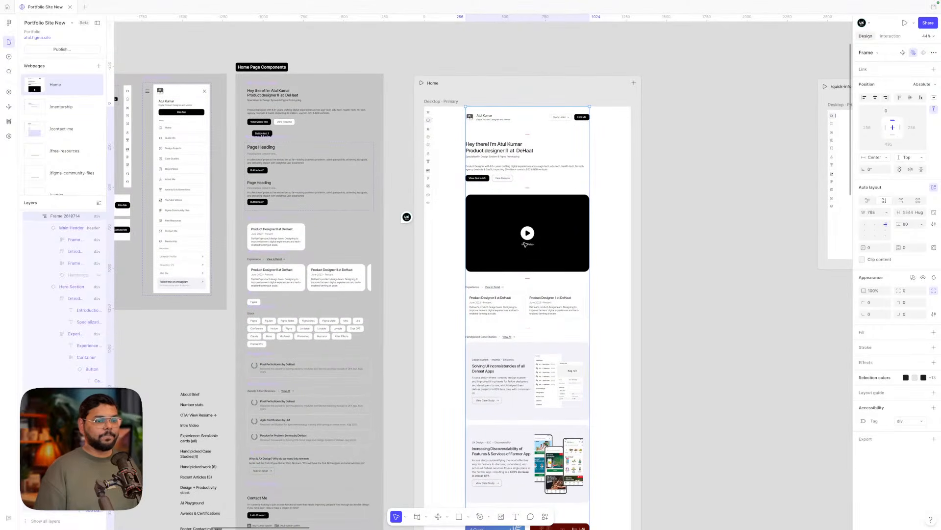
{"action": "left_click", "coordinate": [886, 213]}
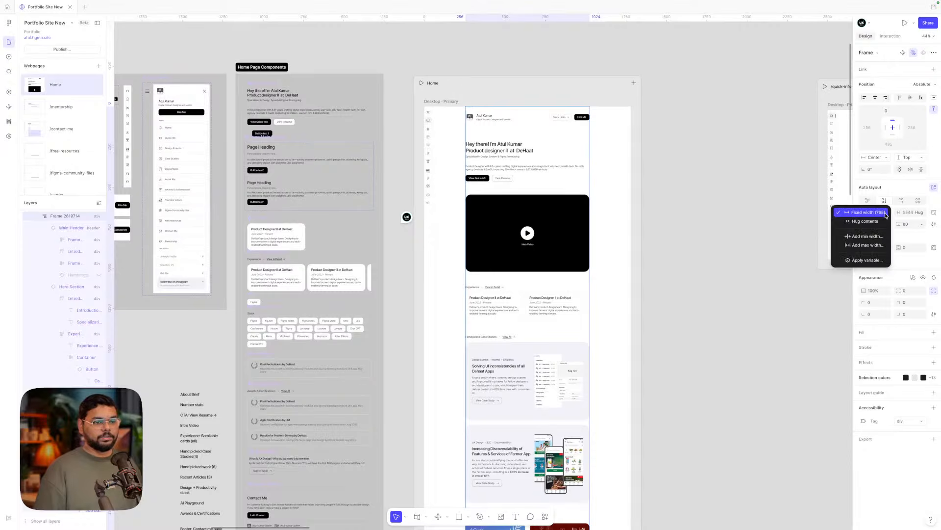
{"action": "left_click", "coordinate": [869, 245]}
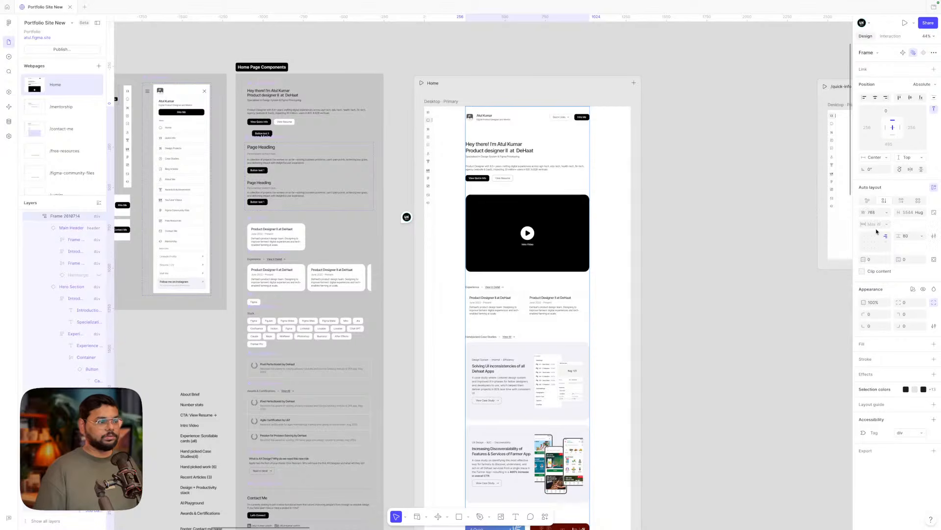
{"action": "type", "text": "768"}
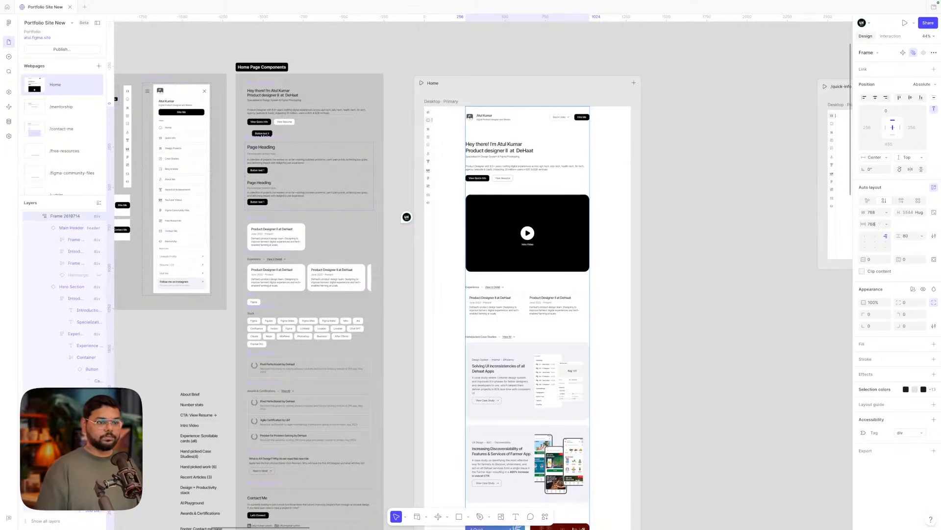
{"action": "key", "text": "Return"}
- Review the content frame's width sizing and change its horizontal constraint
{"action": "left_click", "coordinate": [701, 238]}
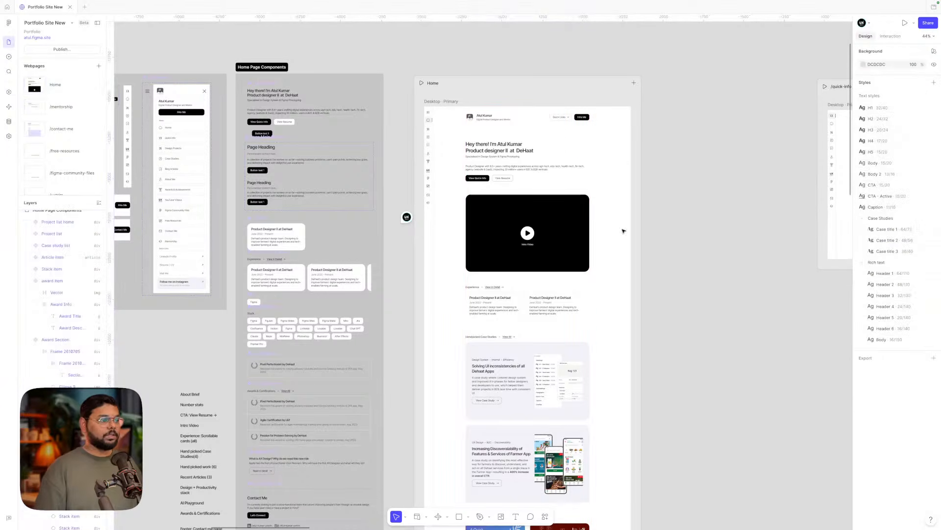
{"action": "left_click", "coordinate": [549, 222]}
{"action": "left_click", "coordinate": [884, 212]}
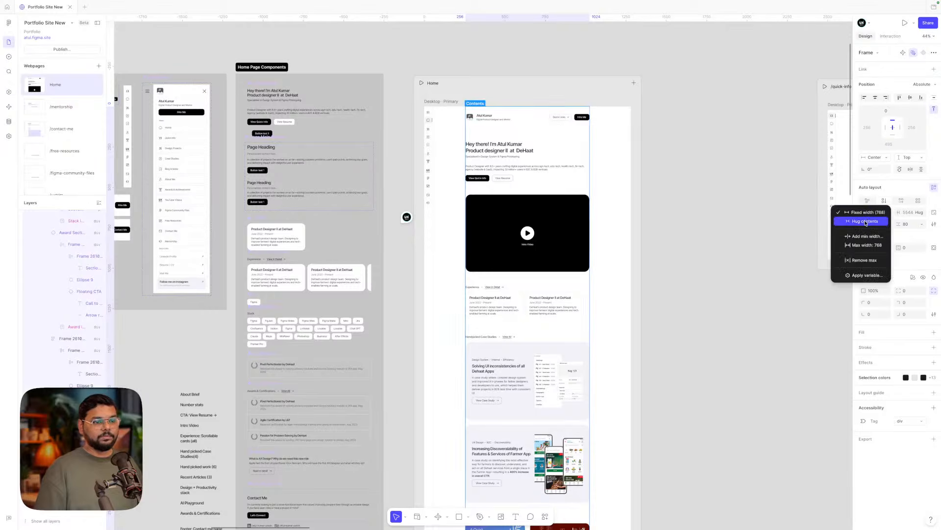
{"action": "left_click", "coordinate": [621, 211]}
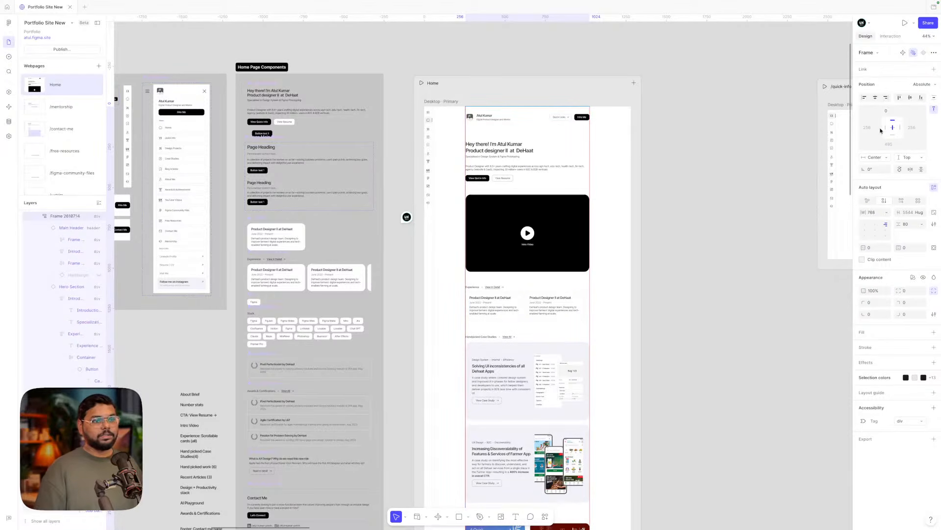
{"action": "left_click", "coordinate": [880, 159]}
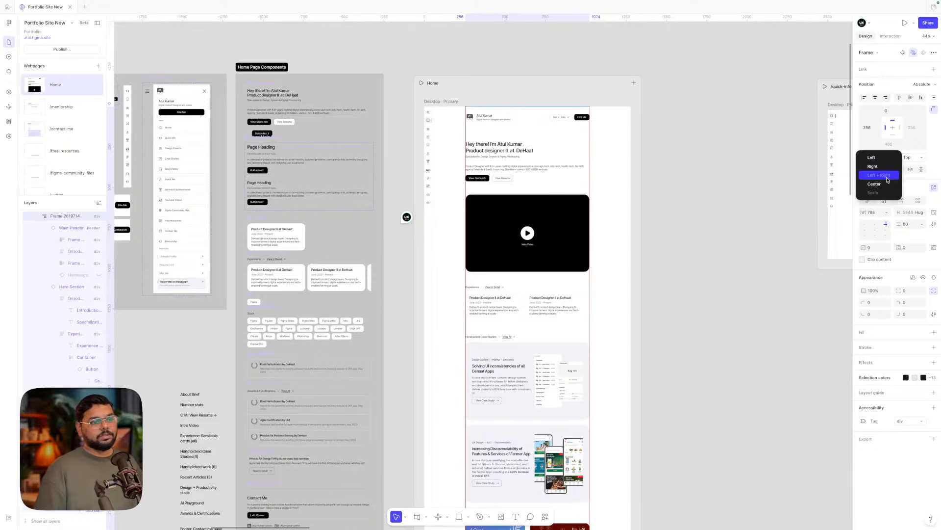
{"action": "left_click", "coordinate": [742, 162]}
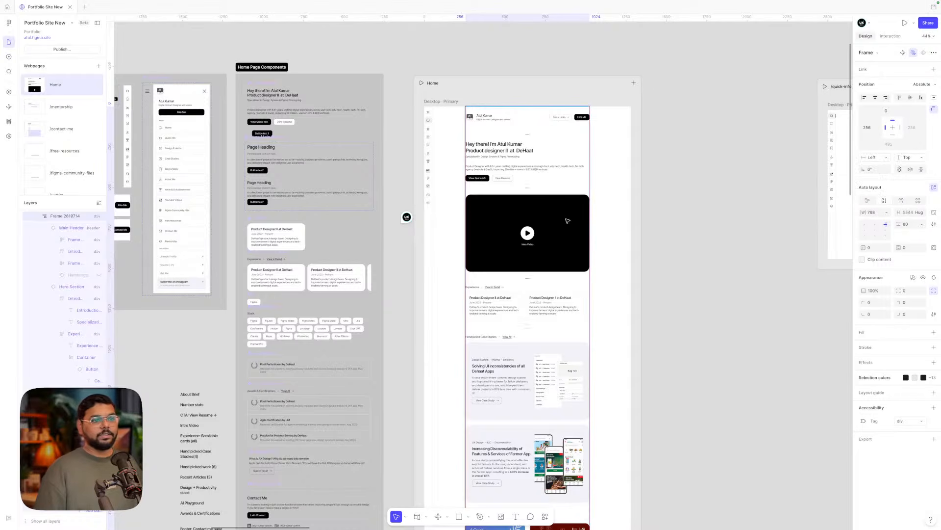
- Keep Absolute position and the Left constraint, then narrow the frame to test resizing
{"action": "left_click", "coordinate": [921, 83]}
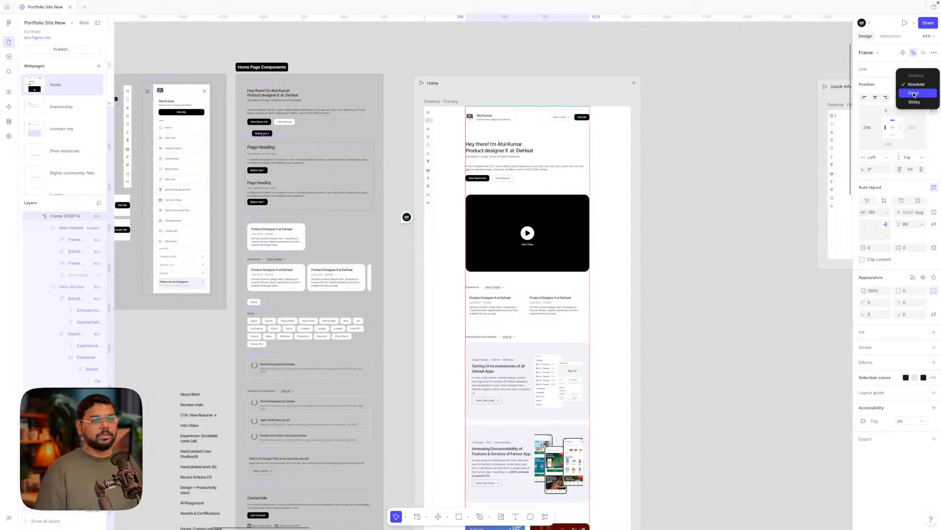
{"action": "left_click", "coordinate": [794, 132]}
{"action": "left_click", "coordinate": [885, 157]}
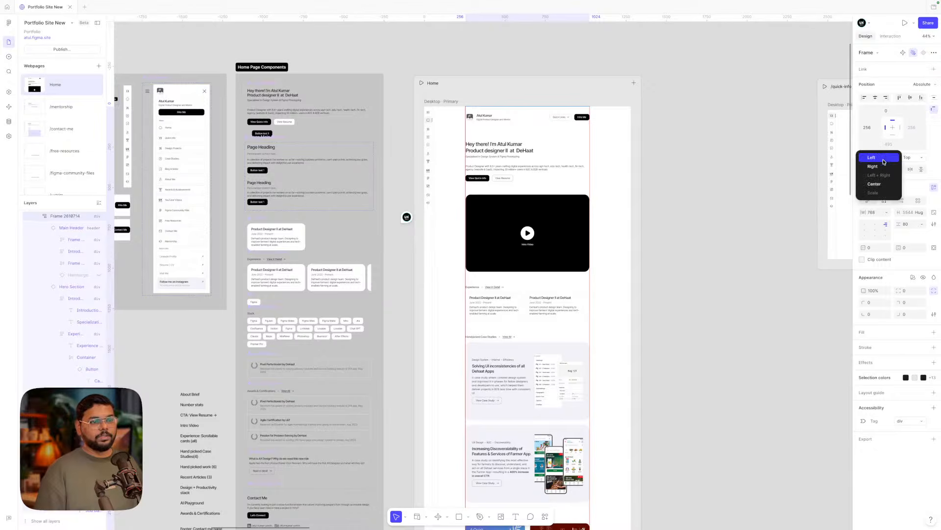
{"action": "left_click", "coordinate": [630, 159]}
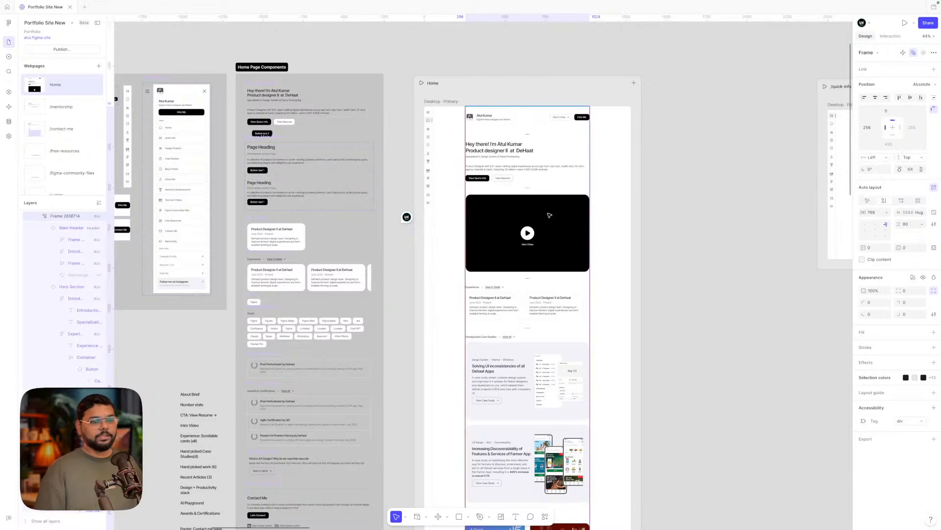
{"action": "left_click_drag", "start_coordinate": [590, 196], "coordinate": [584, 196]}
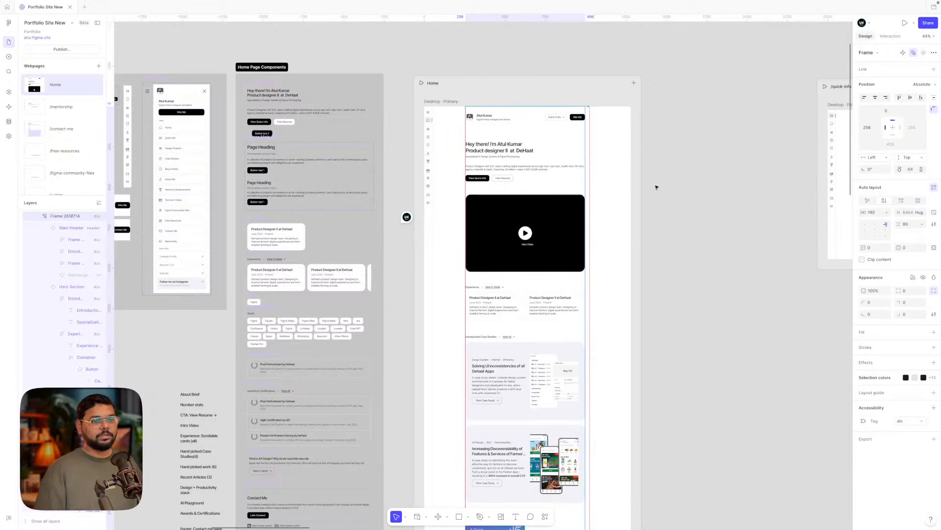
- Undo the width change so the frame is back at 768 and centred, then reselect it
{"action": "left_click", "coordinate": [879, 160]}
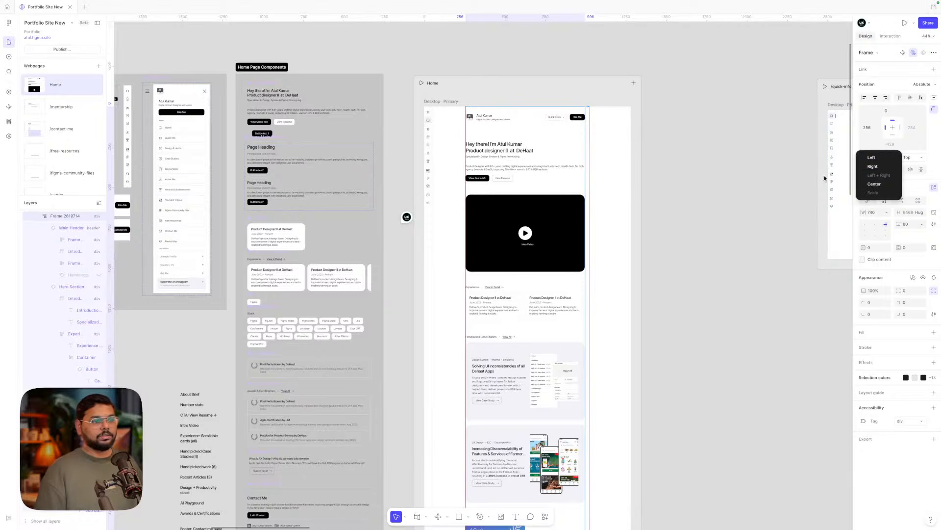
{"action": "left_click", "coordinate": [654, 182]}
{"action": "key", "text": "super+z"}
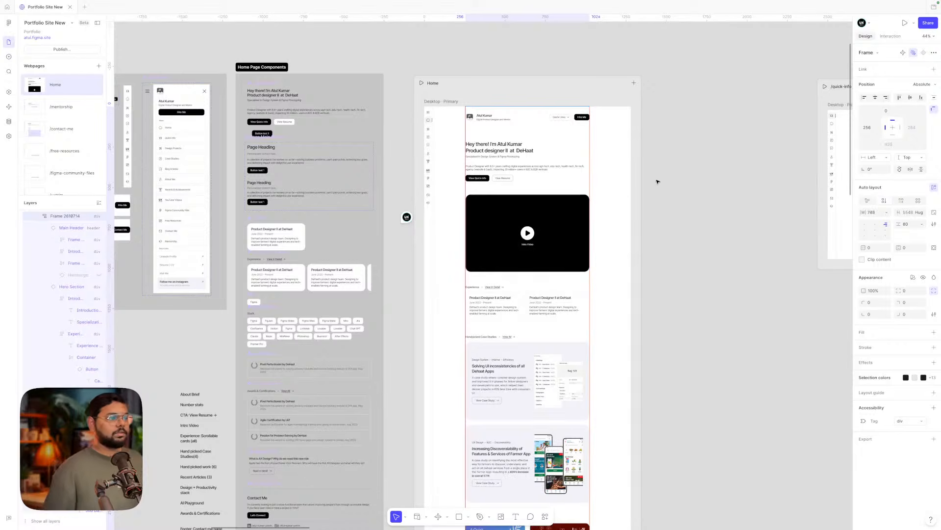
{"action": "left_click", "coordinate": [658, 182]}
{"action": "left_click", "coordinate": [533, 221]}
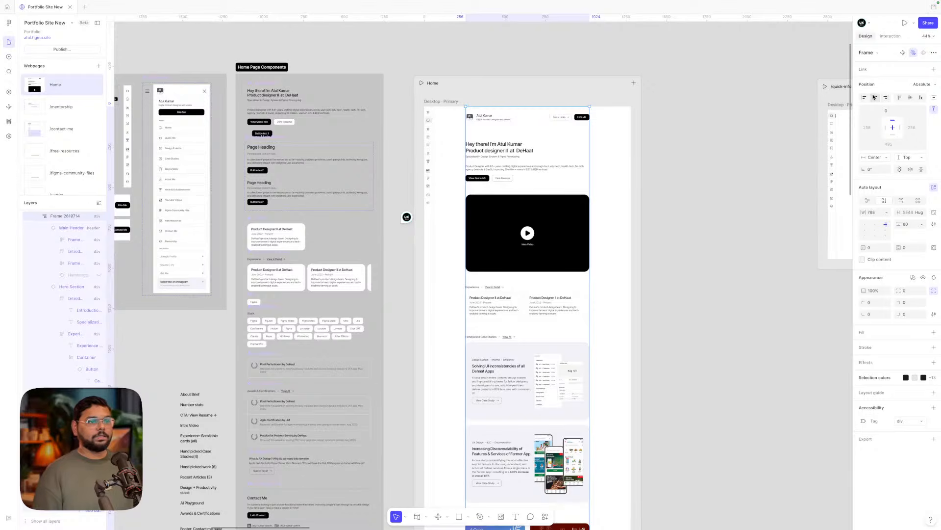
- Shorten the Desktop frame to a height of 5693, then preview the Home page
{"action": "scroll", "coordinate": [665, 175], "scroll_direction": "down", "scroll_amount": 5}
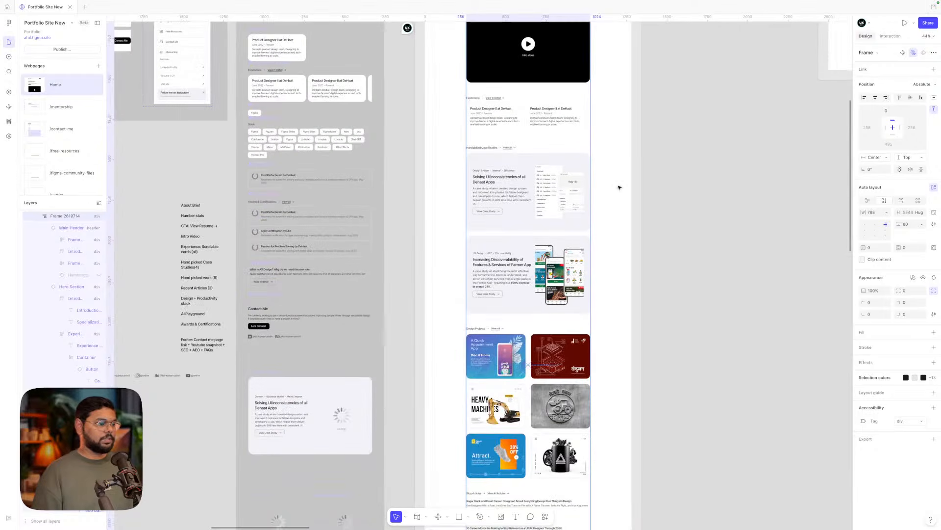
{"action": "scroll", "coordinate": [619, 187], "scroll_direction": "down", "scroll_amount": 5}
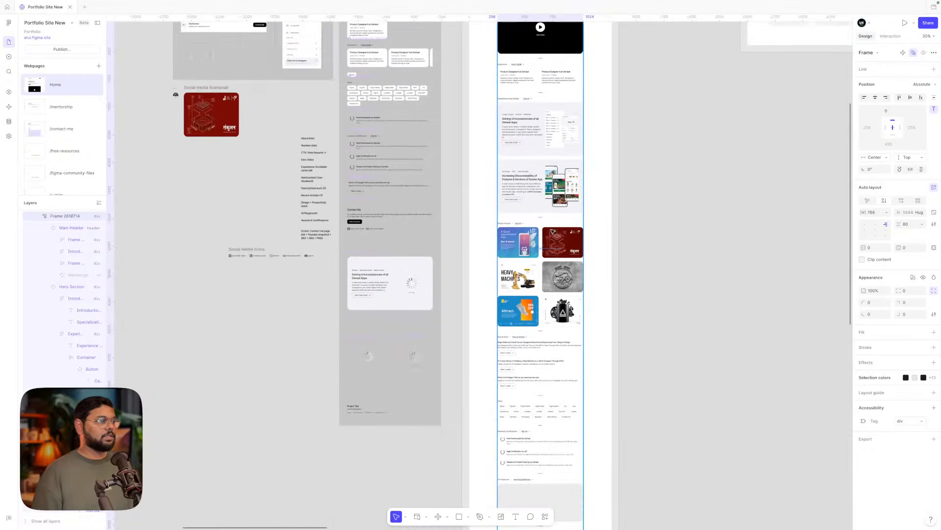
{"action": "scroll", "coordinate": [553, 232], "scroll_direction": "up", "scroll_amount": 3}
{"action": "left_click", "coordinate": [484, 68]}
{"action": "scroll", "coordinate": [525, 353], "scroll_direction": "down", "scroll_amount": 6}
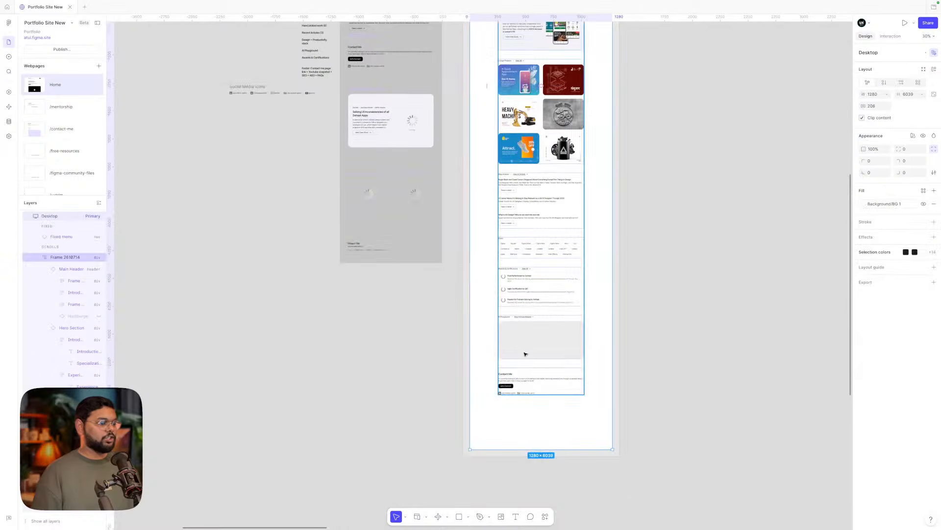
{"action": "left_click_drag", "start_coordinate": [526, 449], "coordinate": [523, 411]}
{"action": "scroll", "coordinate": [524, 410], "scroll_direction": "up", "scroll_amount": 10}
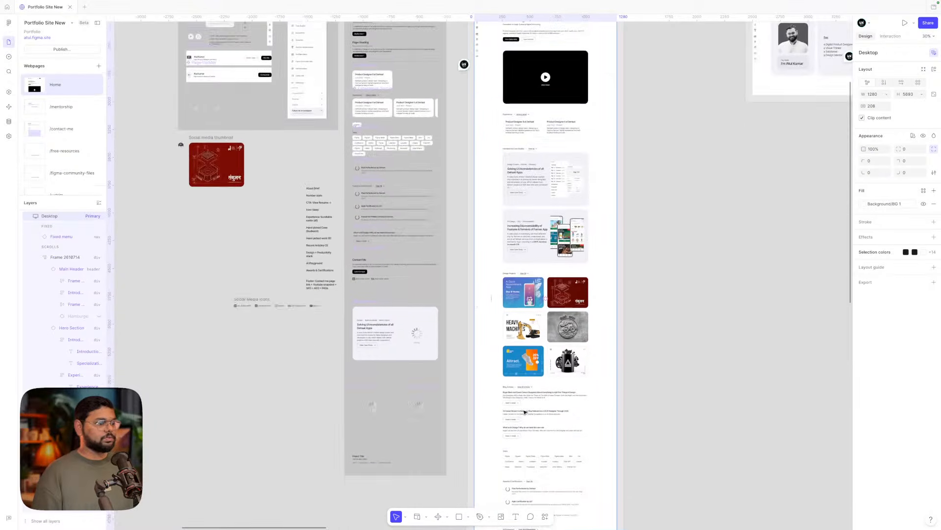
{"action": "left_click", "coordinate": [474, 137]}
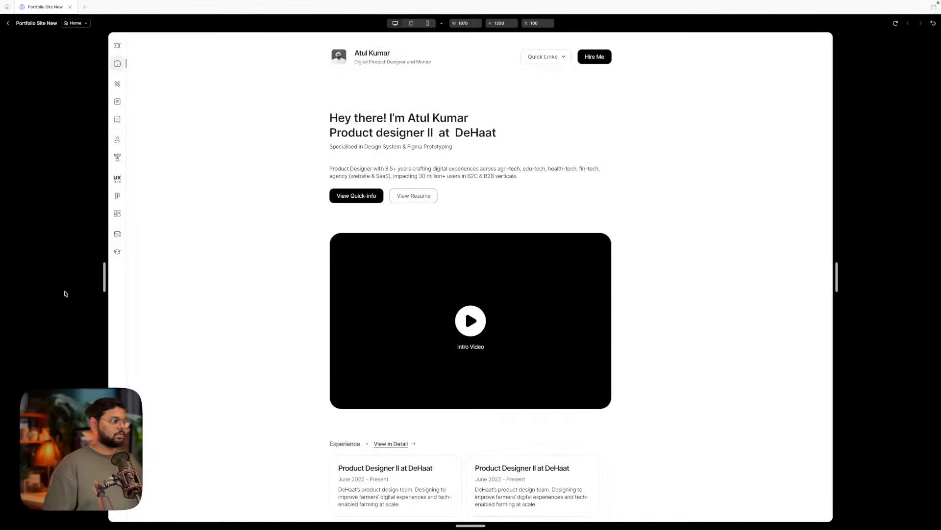
- Preview the Home page at full-screen, tablet, mobile and desktop widths, then exit preview
{"action": "left_click_drag", "start_coordinate": [104, 277], "coordinate": [227, 299]}
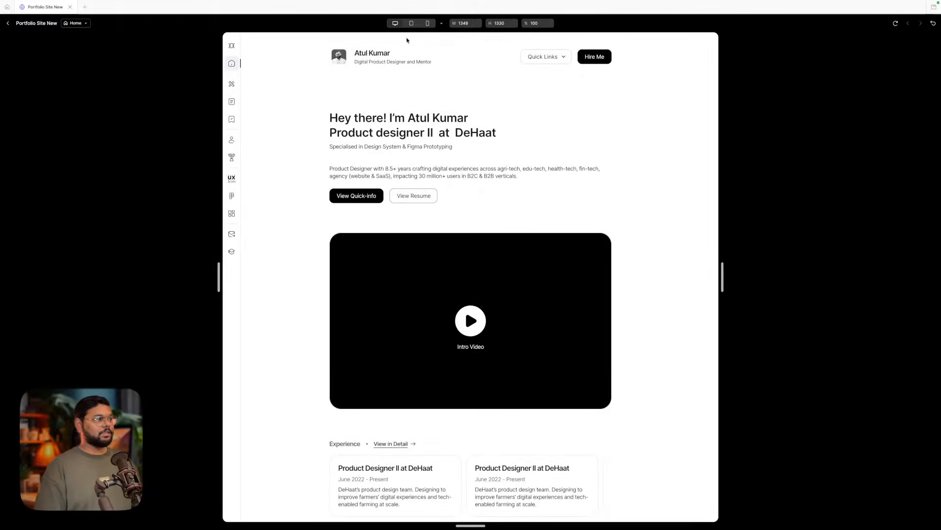
{"action": "left_click", "coordinate": [411, 24]}
{"action": "left_click", "coordinate": [428, 23]}
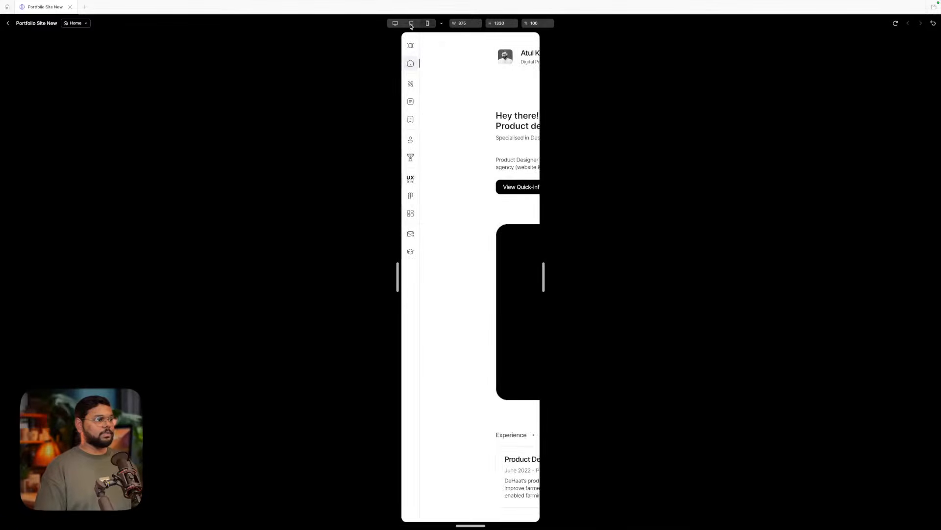
{"action": "left_click", "coordinate": [411, 25]}
{"action": "left_click", "coordinate": [395, 23]}
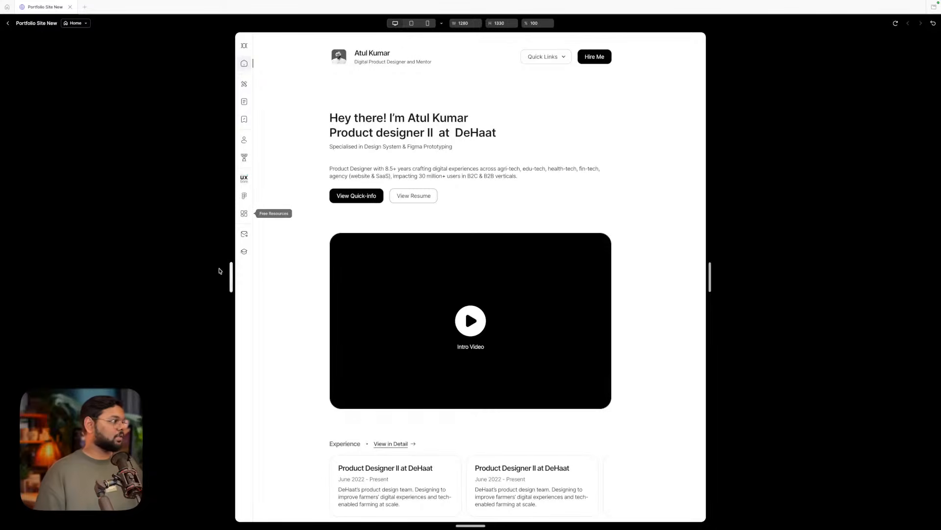
{"action": "left_click", "coordinate": [8, 23]}
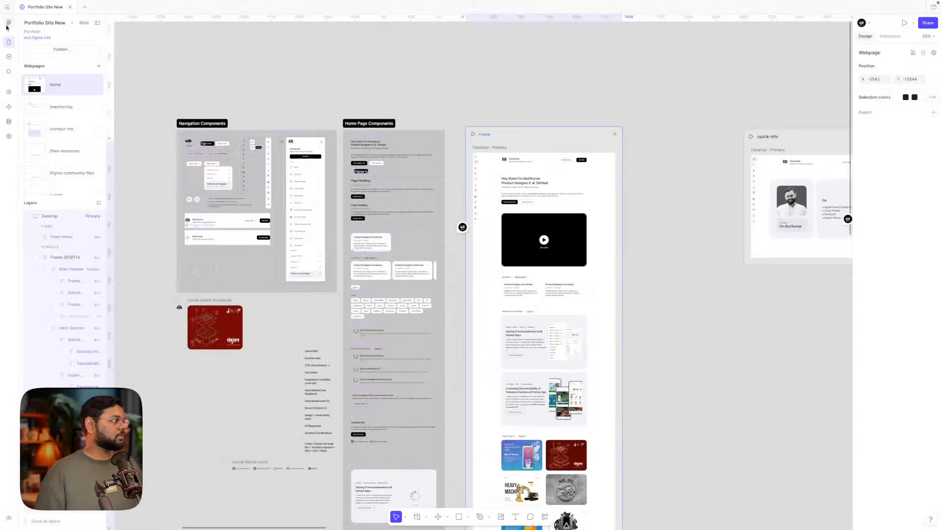
{"action": "left_click", "coordinate": [568, 83]}
{"action": "scroll", "coordinate": [596, 149], "scroll_direction": "right", "scroll_amount": 2}
{"action": "scroll", "coordinate": [596, 148], "scroll_direction": "down", "scroll_amount": 1}
{"action": "left_click", "coordinate": [576, 107]}
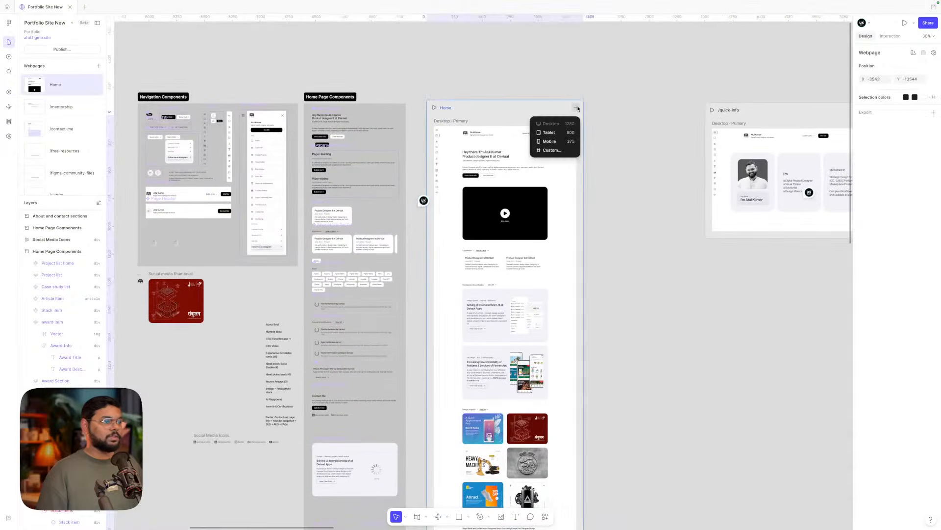
{"action": "left_click", "coordinate": [549, 132]}
{"action": "scroll", "coordinate": [597, 161], "scroll_direction": "down", "scroll_amount": 1}
{"action": "scroll", "coordinate": [597, 162], "scroll_direction": "right", "scroll_amount": 1}
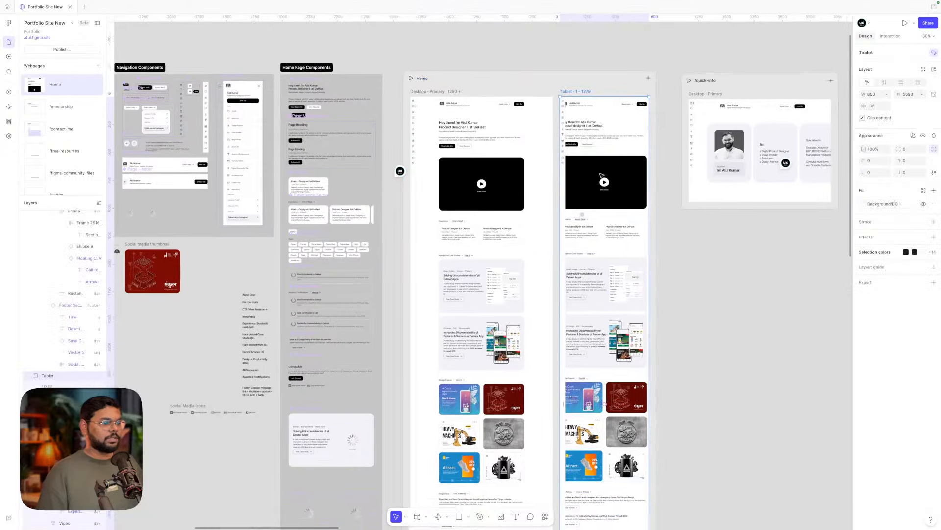
{"action": "scroll", "coordinate": [597, 161], "scroll_direction": "up", "scroll_amount": 3}
{"action": "left_click_drag", "start_coordinate": [546, 173], "coordinate": [554, 173]}
{"action": "left_click", "coordinate": [731, 281]}
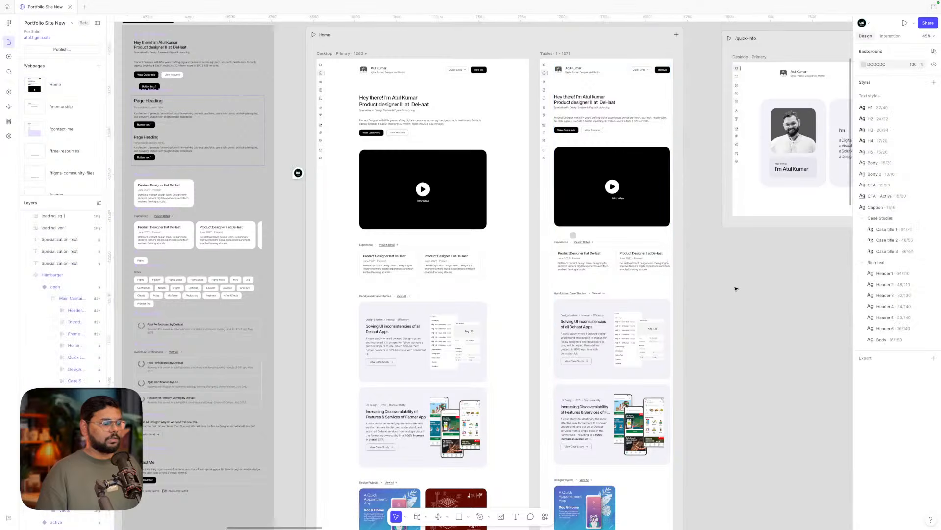
{"action": "scroll", "coordinate": [736, 288], "scroll_direction": "down", "scroll_amount": 1}
{"action": "scroll", "coordinate": [735, 288], "scroll_direction": "up", "scroll_amount": 2}
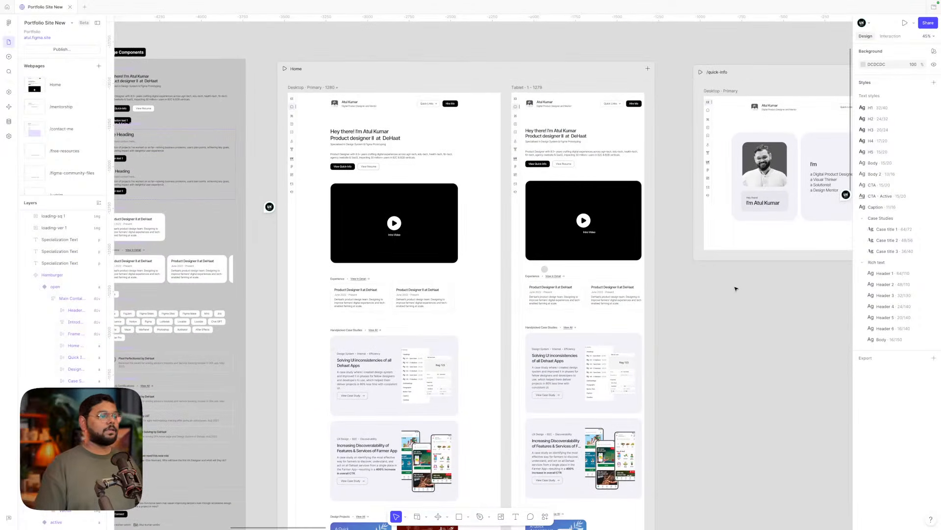
{"action": "scroll", "coordinate": [736, 288], "scroll_direction": "down", "scroll_amount": 1}
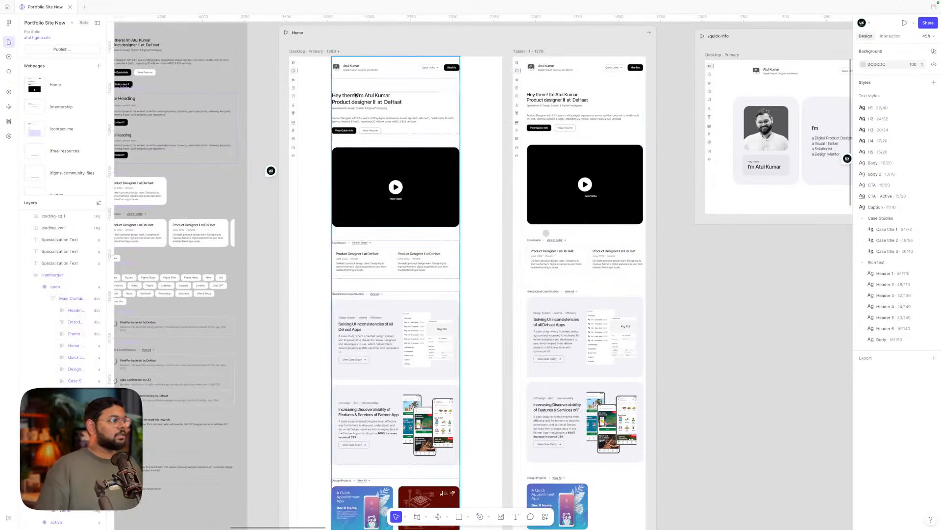
{"action": "left_click", "coordinate": [285, 33]}
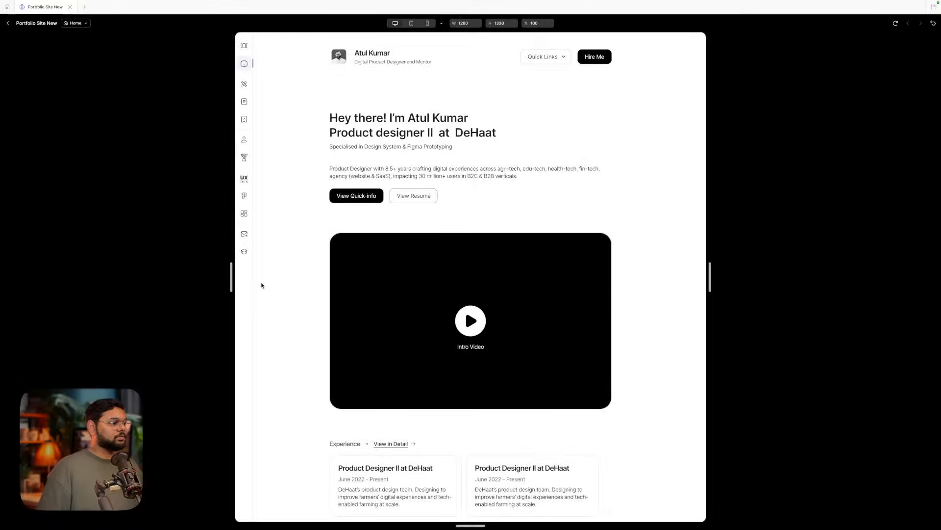
{"action": "left_click_drag", "start_coordinate": [232, 276], "coordinate": [156, 270]}
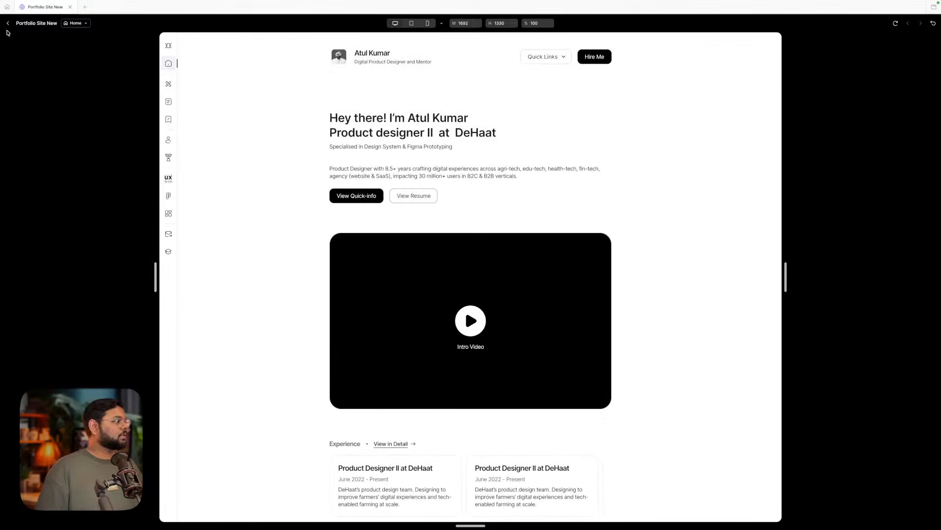
{"action": "left_click", "coordinate": [8, 24]}
{"action": "left_click", "coordinate": [822, 128]}
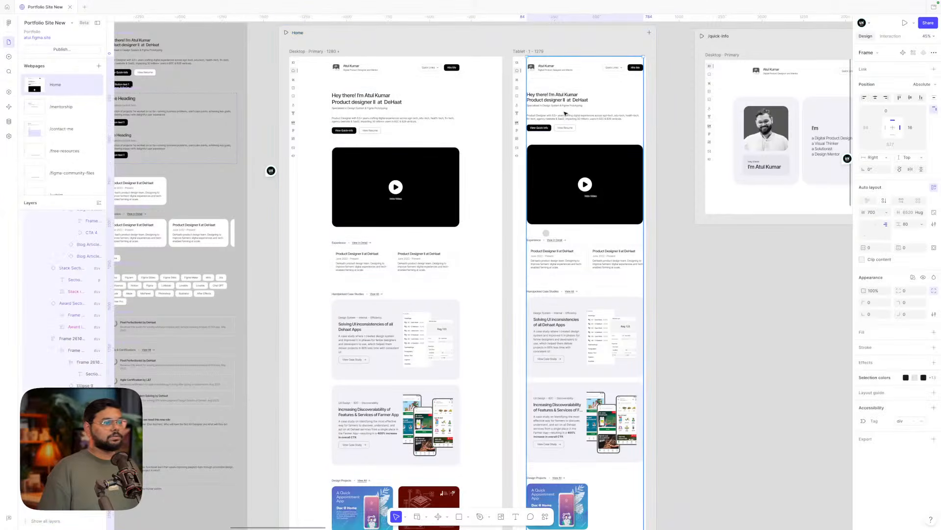
{"action": "left_click", "coordinate": [459, 151]}
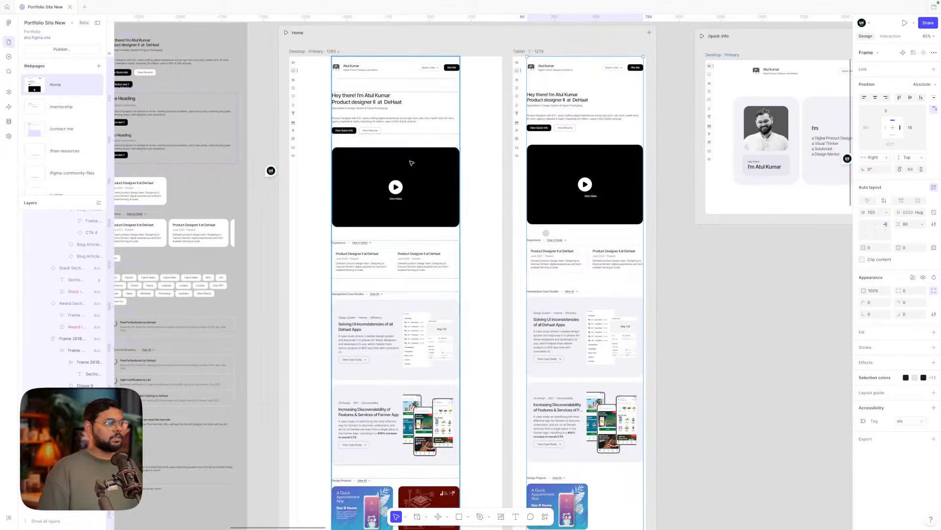
{"action": "left_click", "coordinate": [875, 157]}
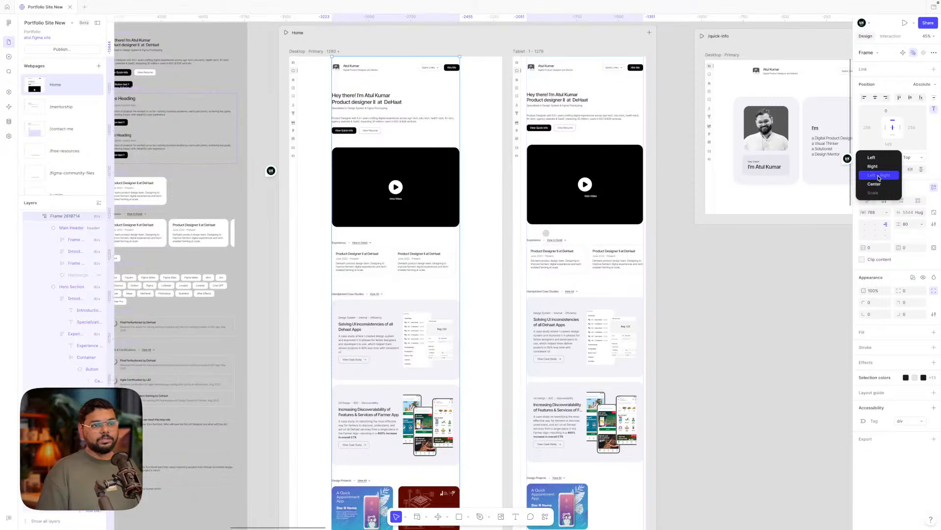
{"action": "left_click", "coordinate": [921, 84]}
{"action": "left_click", "coordinate": [921, 84]}
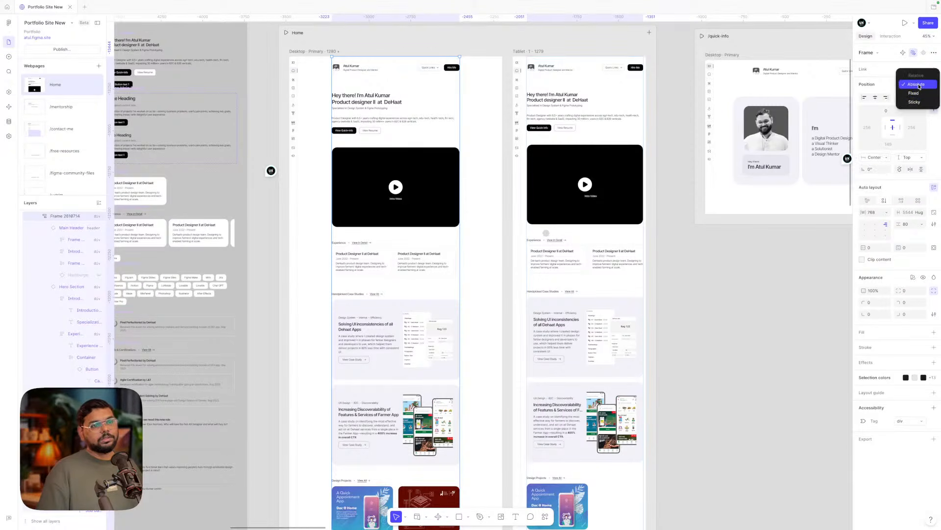
{"action": "left_click", "coordinate": [914, 102]}
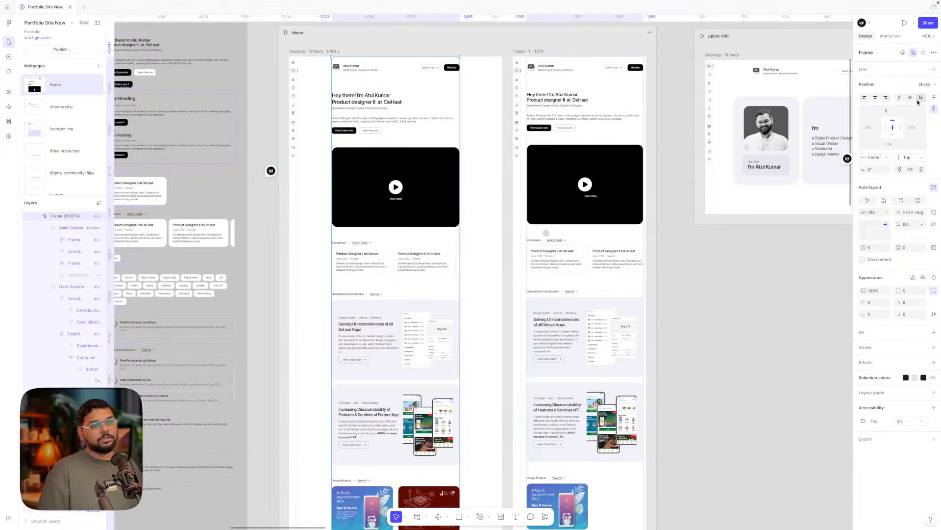
{"action": "left_click", "coordinate": [885, 157]}
{"action": "left_click", "coordinate": [926, 85]}
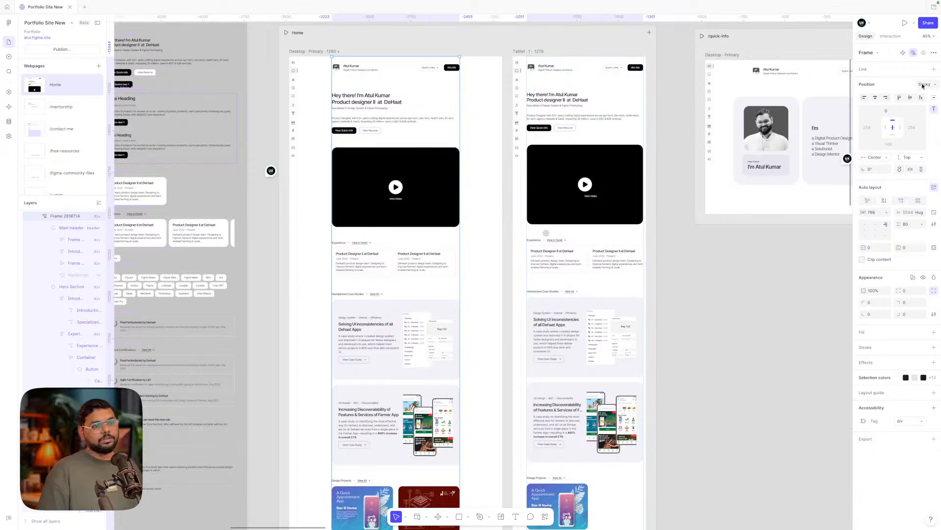
{"action": "left_click", "coordinate": [922, 86]}
{"action": "left_click", "coordinate": [915, 77]}
{"action": "left_click", "coordinate": [884, 158]}
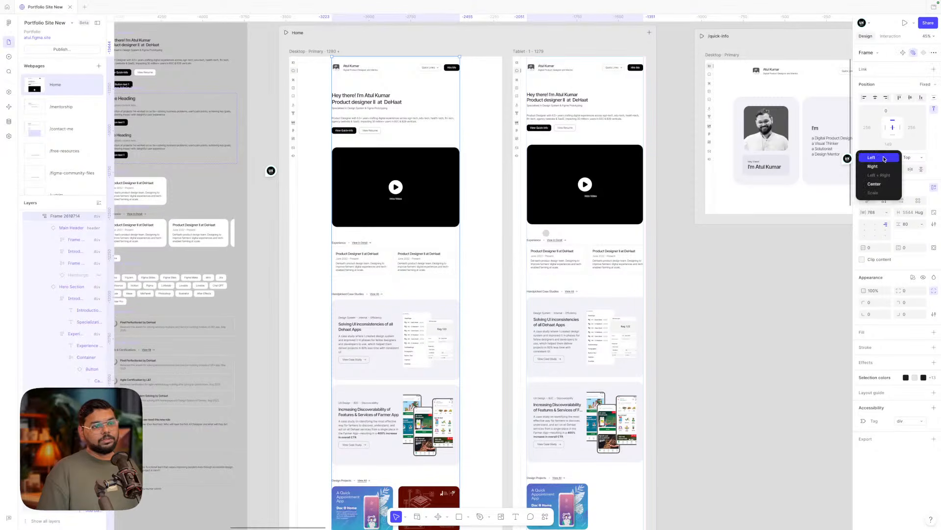
{"action": "left_click", "coordinate": [926, 85]}
{"action": "left_click", "coordinate": [926, 84]}
{"action": "left_click", "coordinate": [917, 77]}
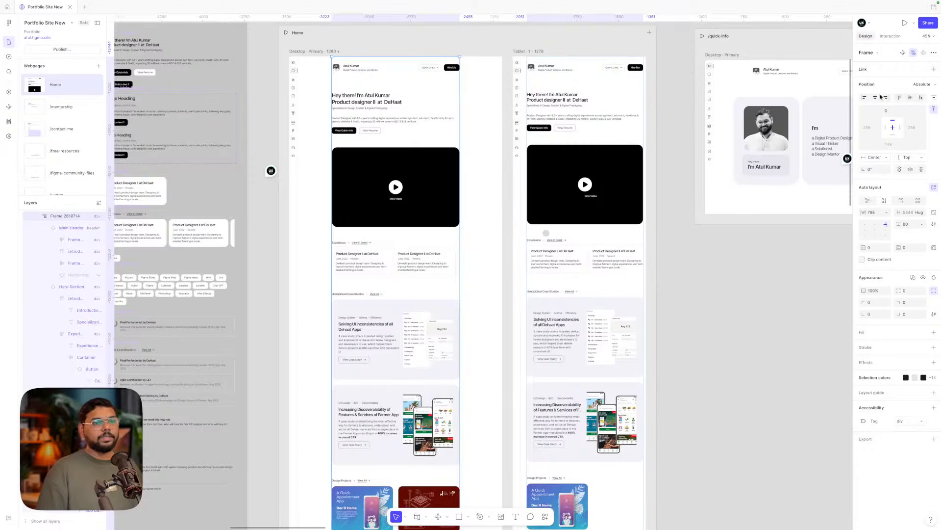
{"action": "left_click", "coordinate": [691, 292]}
{"action": "left_click", "coordinate": [436, 232]}
{"action": "scroll", "coordinate": [457, 220], "scroll_direction": "left", "scroll_amount": 1}
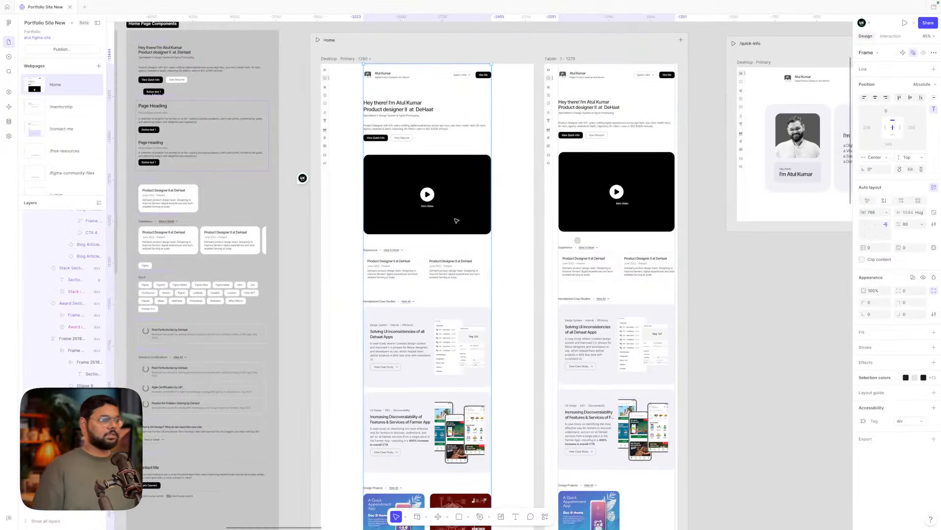
{"action": "scroll", "coordinate": [456, 220], "scroll_direction": "up", "scroll_amount": 4}
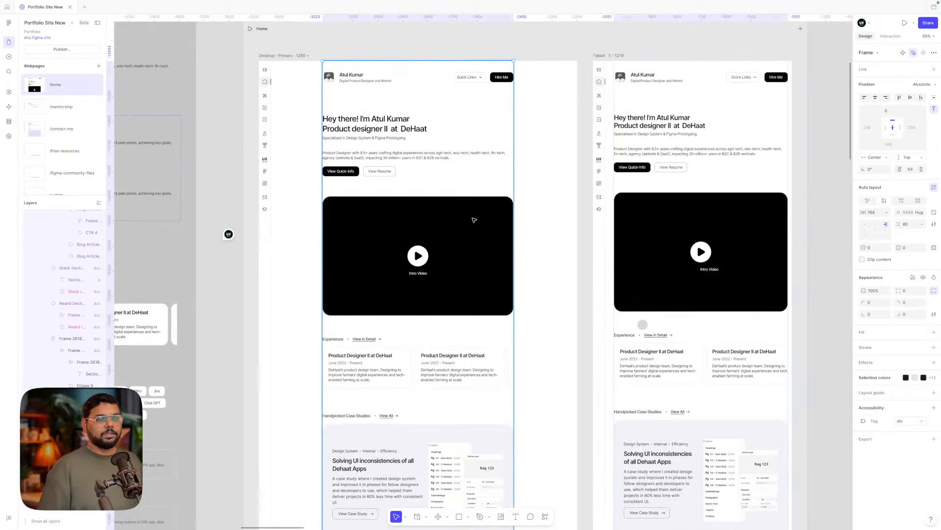
{"action": "left_click", "coordinate": [527, 202]}
{"action": "left_click", "coordinate": [443, 234]}
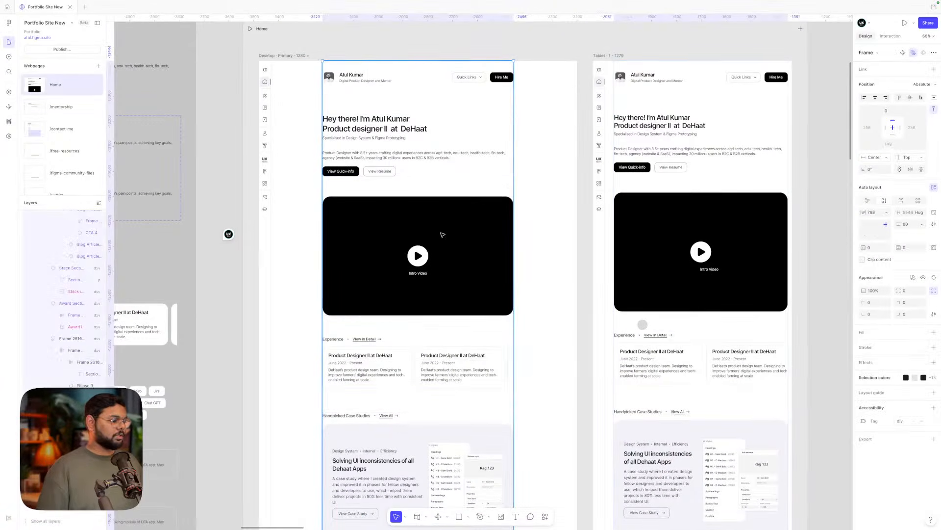
{"action": "scroll", "coordinate": [443, 235], "scroll_direction": "down", "scroll_amount": 5}
{"action": "double_click", "coordinate": [408, 198]}
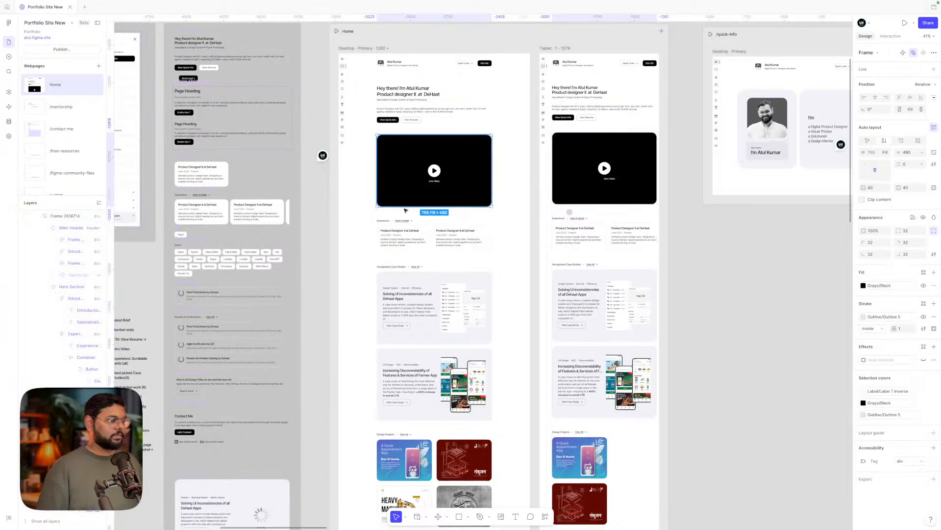
{"action": "left_click", "coordinate": [403, 217]}
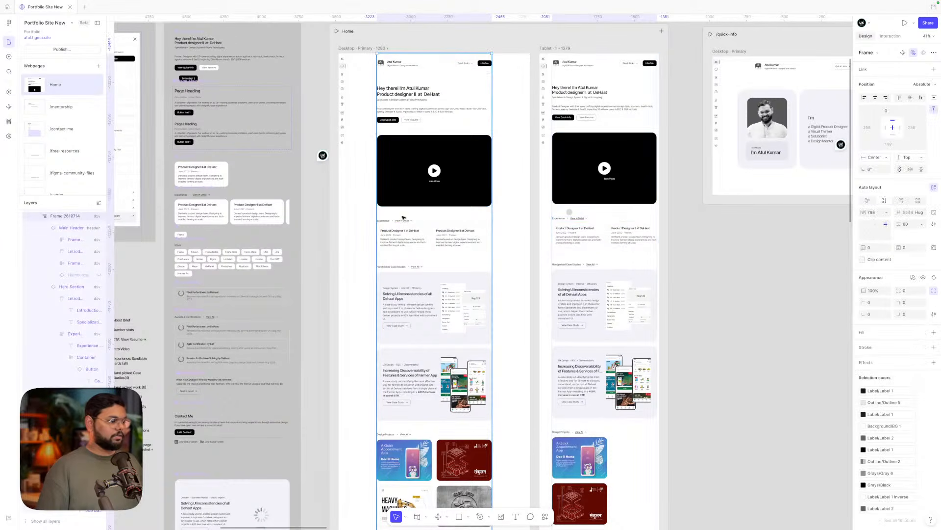
{"action": "left_click", "coordinate": [515, 204]}
{"action": "left_click", "coordinate": [470, 176]}
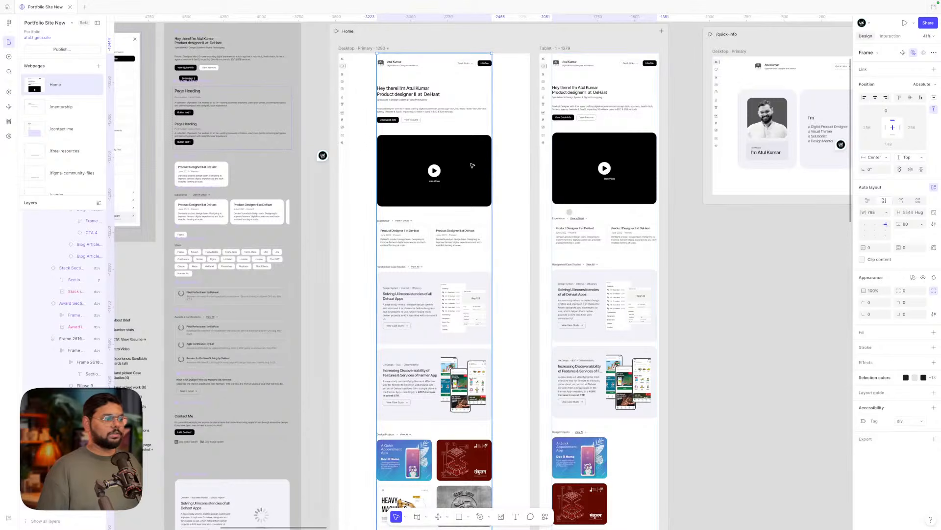
- Try Left and Right constraints on the content frame, moving it about 62 px right
{"action": "left_click", "coordinate": [867, 128]}
{"action": "left_click", "coordinate": [875, 156]}
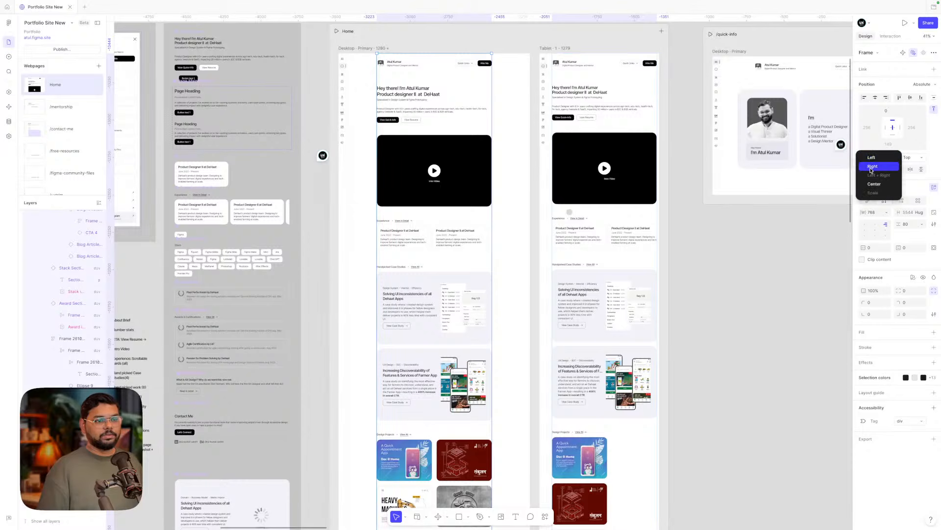
{"action": "left_click", "coordinate": [872, 147]}
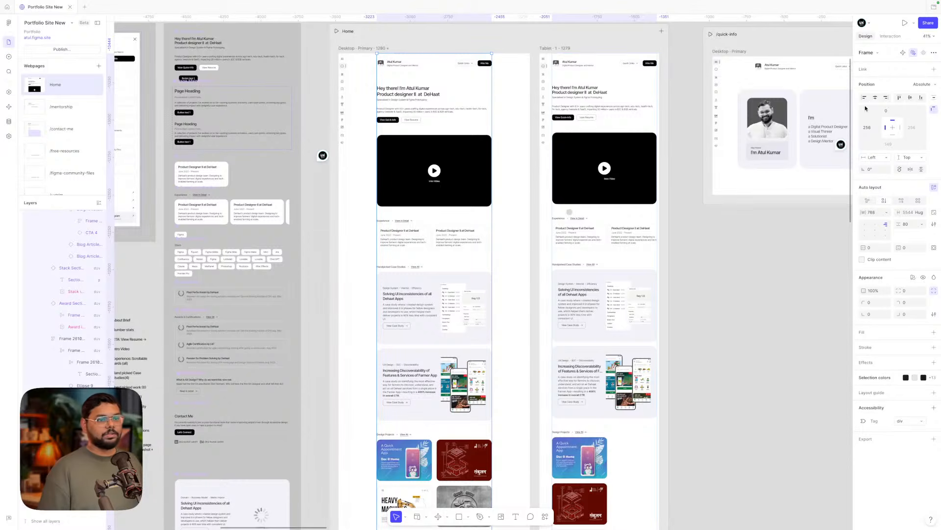
{"action": "left_click", "coordinate": [522, 146]}
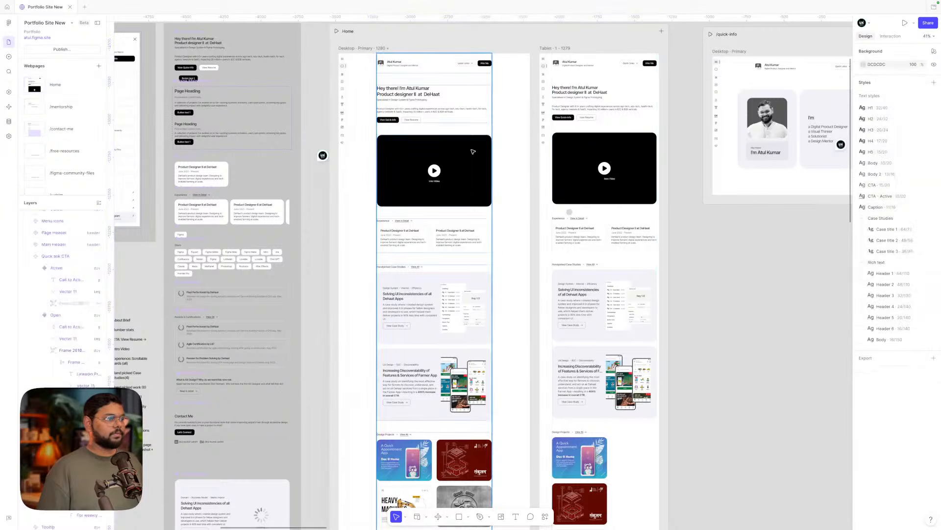
{"action": "left_click_drag", "start_coordinate": [474, 150], "coordinate": [513, 152]}
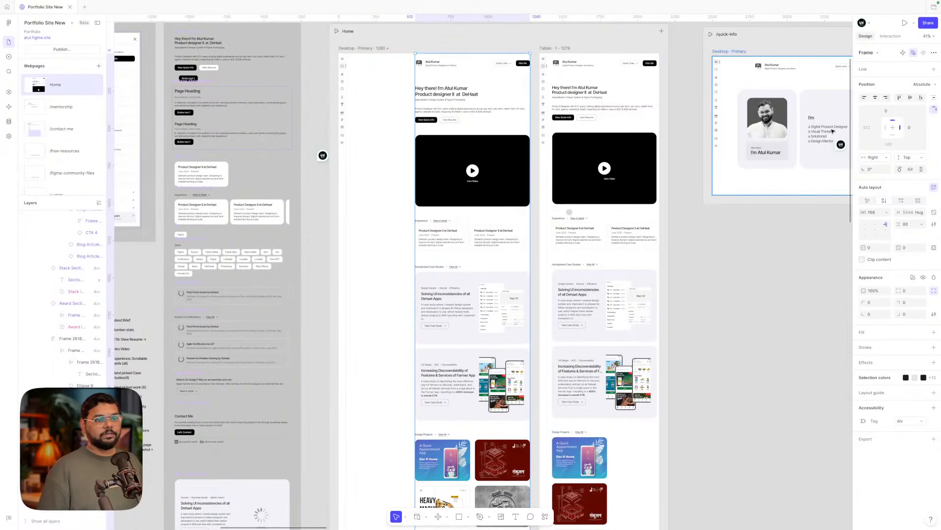
{"action": "left_click", "coordinate": [888, 157]}
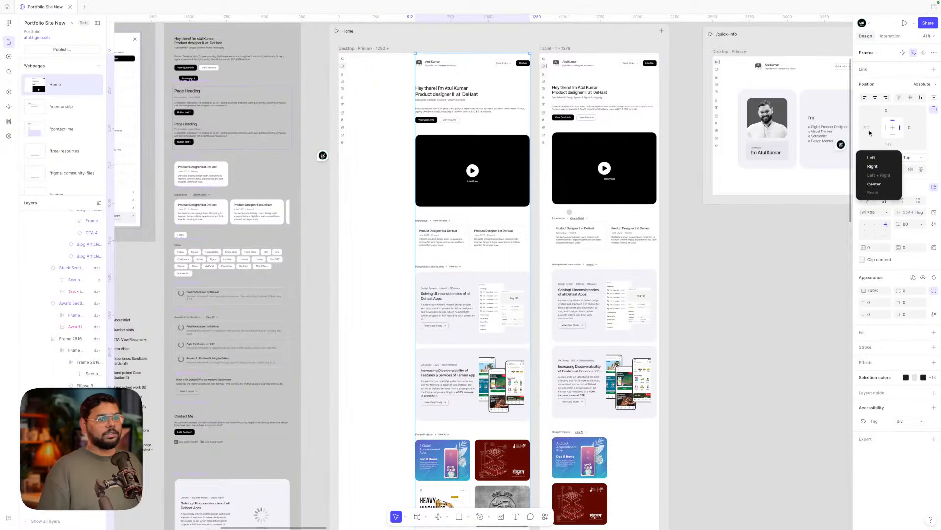
{"action": "left_click", "coordinate": [872, 167]}
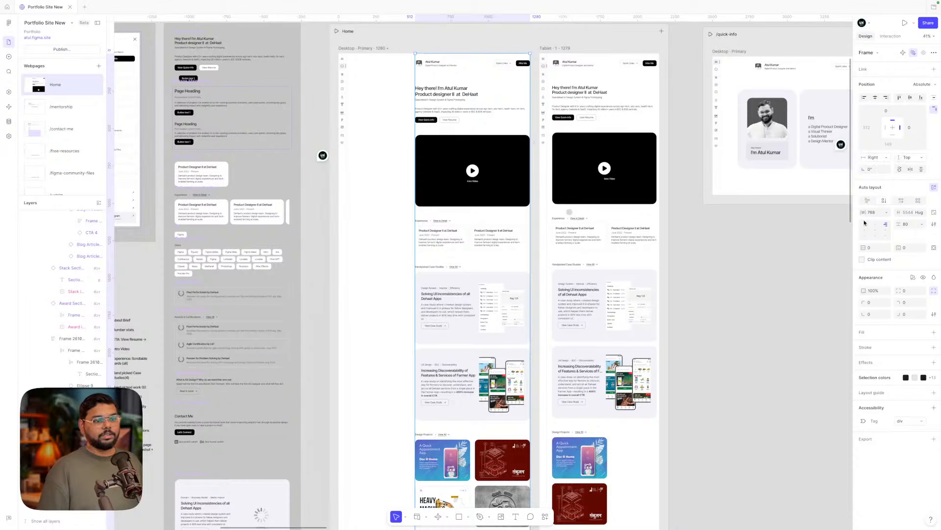
- Remove the frame's maximum width, recentre it, and choose Left & Right with 256 margins
{"action": "left_click", "coordinate": [887, 214]}
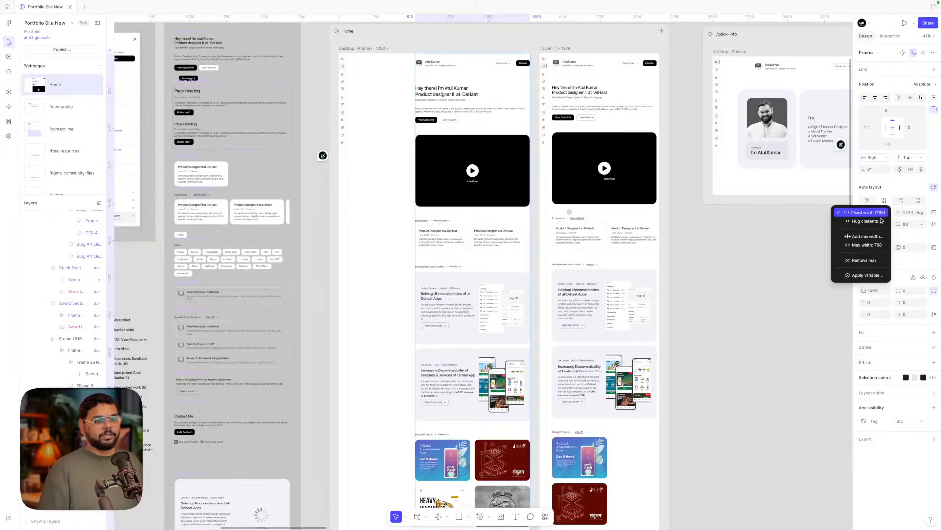
{"action": "left_click", "coordinate": [865, 260]}
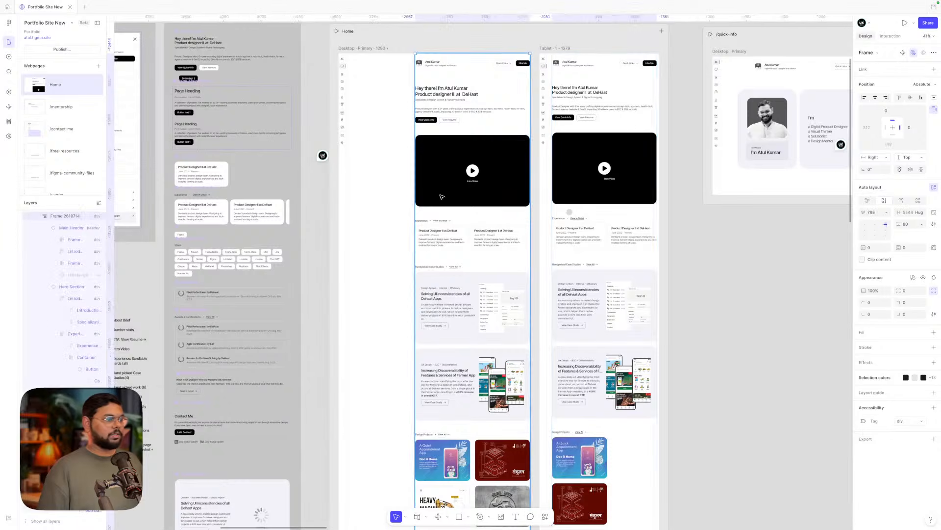
{"action": "left_click_drag", "start_coordinate": [460, 183], "coordinate": [423, 183]}
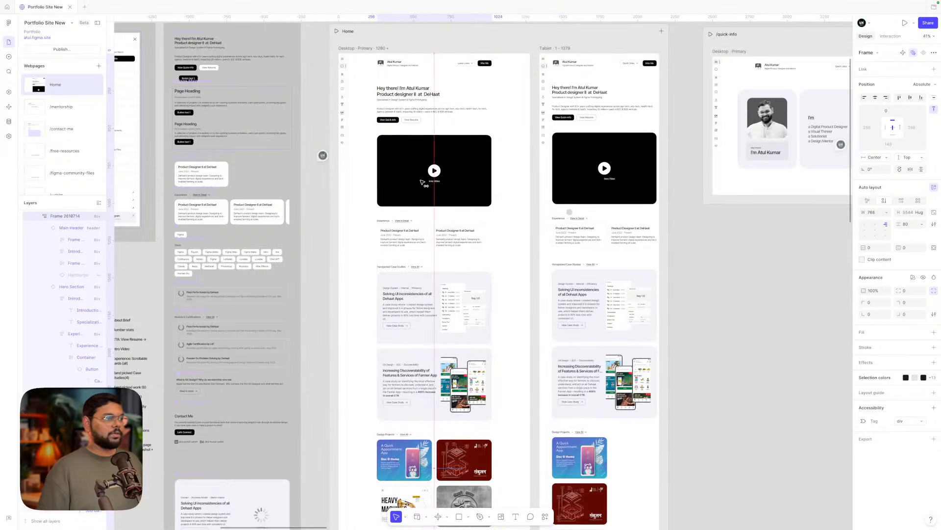
{"action": "left_click", "coordinate": [873, 159]}
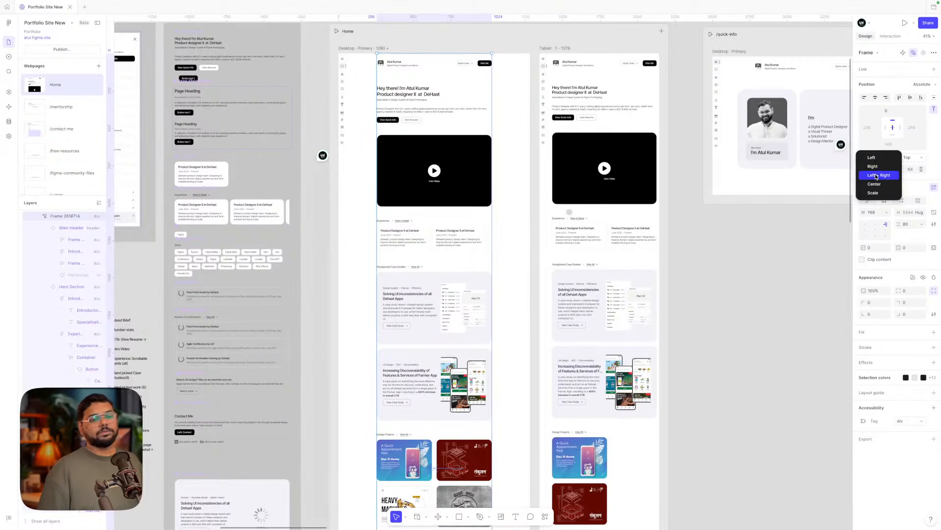
{"action": "left_click", "coordinate": [877, 175]}
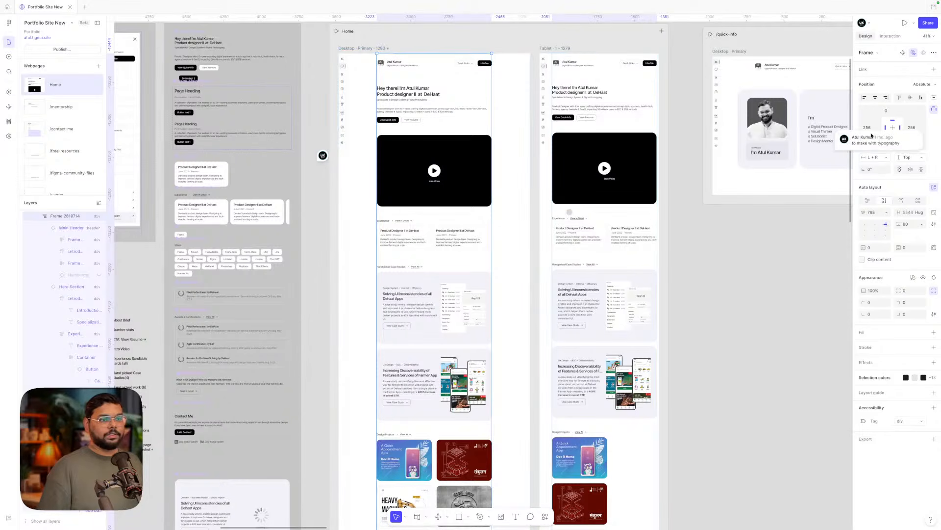
{"action": "left_click", "coordinate": [871, 127]}
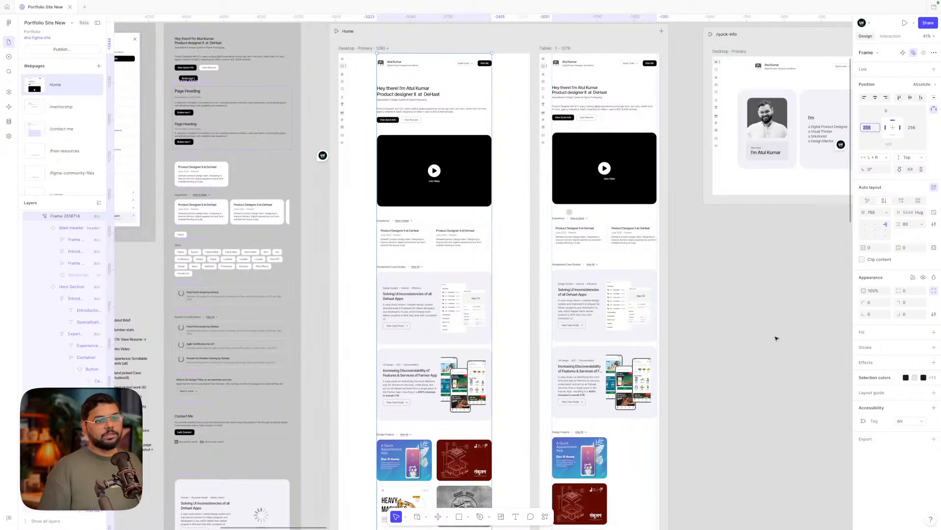
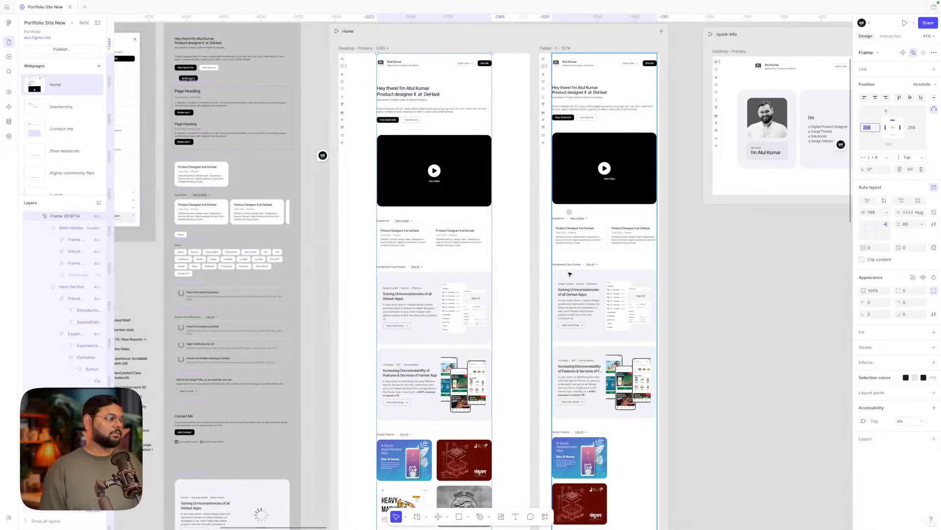
- Add a 766 max width to the Desktop content frame and test its resizing by dragging
{"action": "left_click", "coordinate": [508, 162]}
{"action": "left_click", "coordinate": [444, 172]}
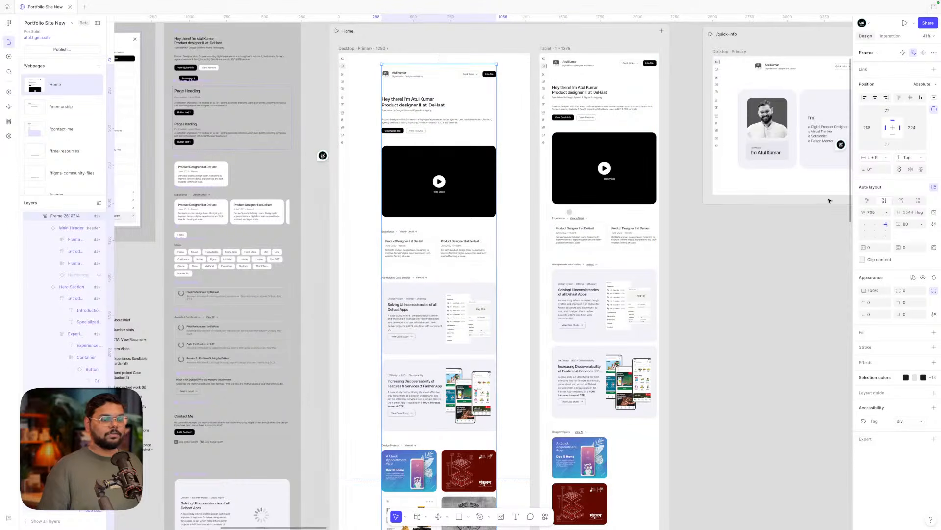
{"action": "left_click", "coordinate": [888, 214]}
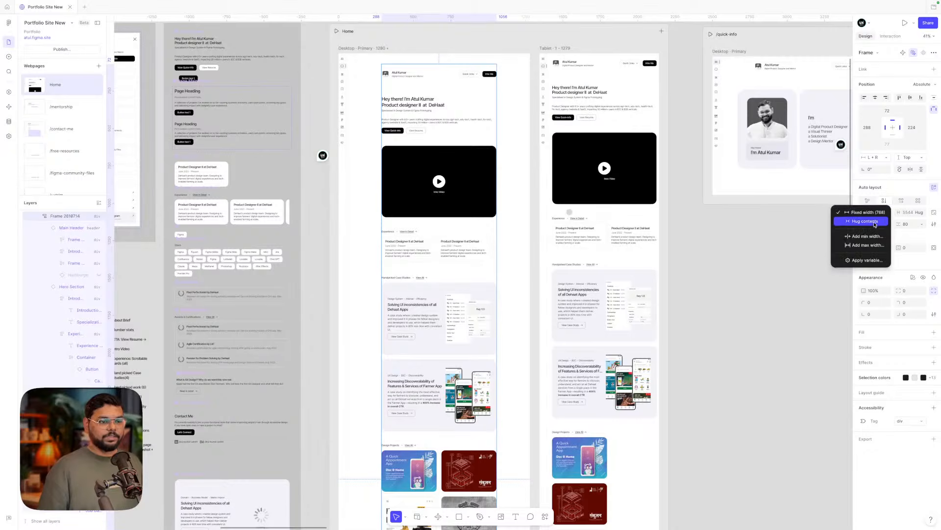
{"action": "left_click", "coordinate": [866, 249]}
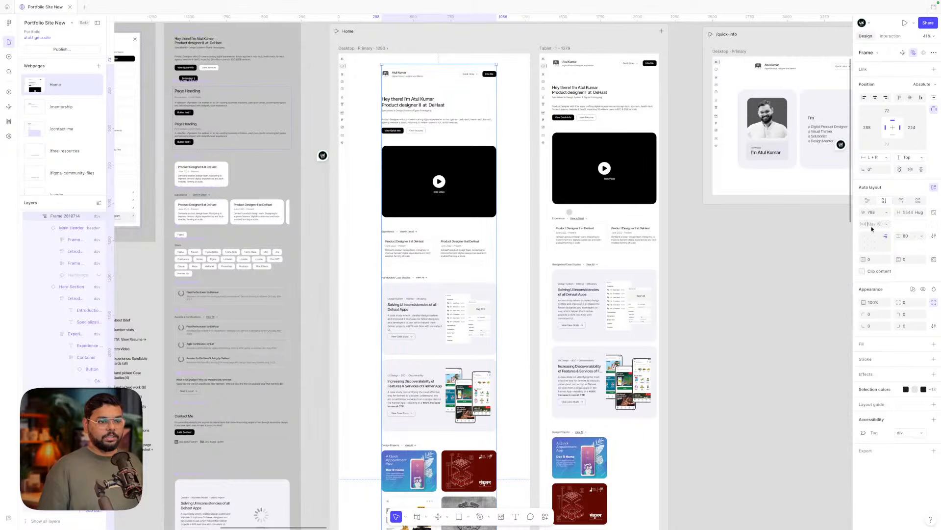
{"action": "type", "text": "7668"}
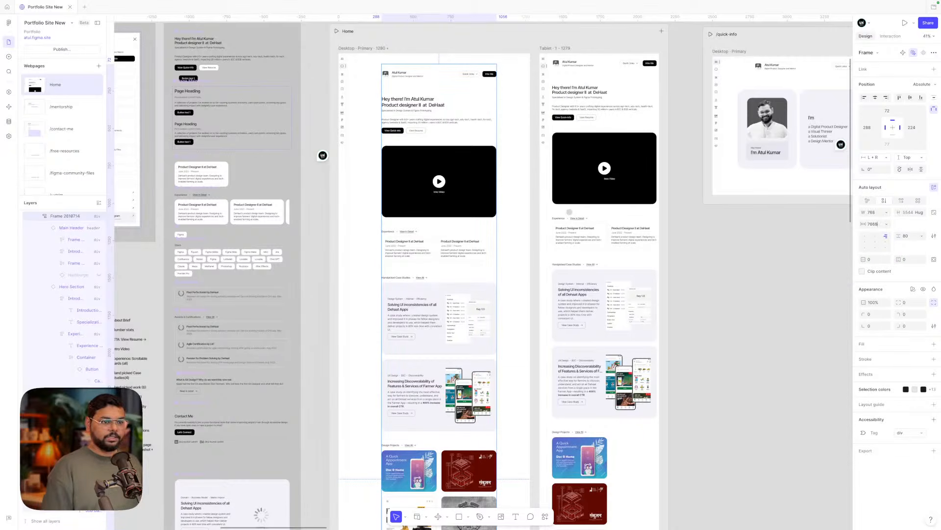
{"action": "key", "text": "BackSpace"}
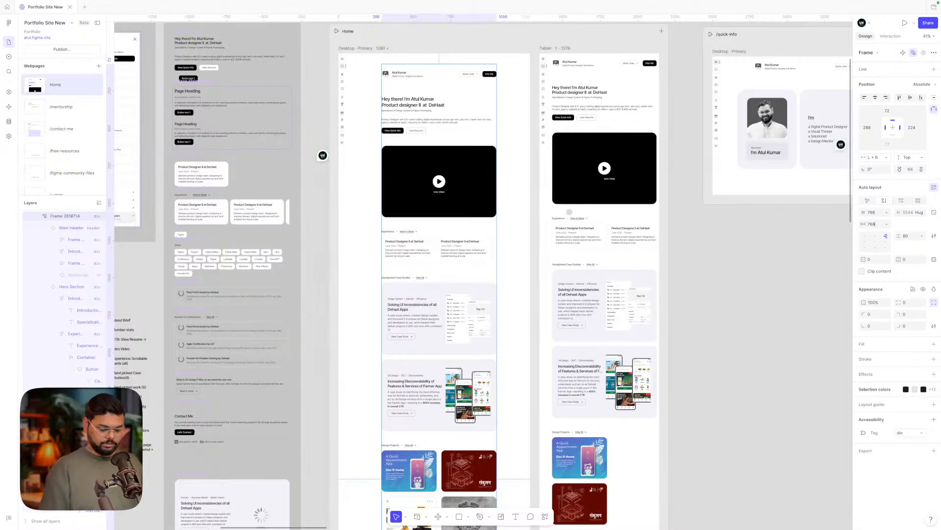
{"action": "left_click", "coordinate": [685, 235]}
{"action": "left_click", "coordinate": [483, 180]}
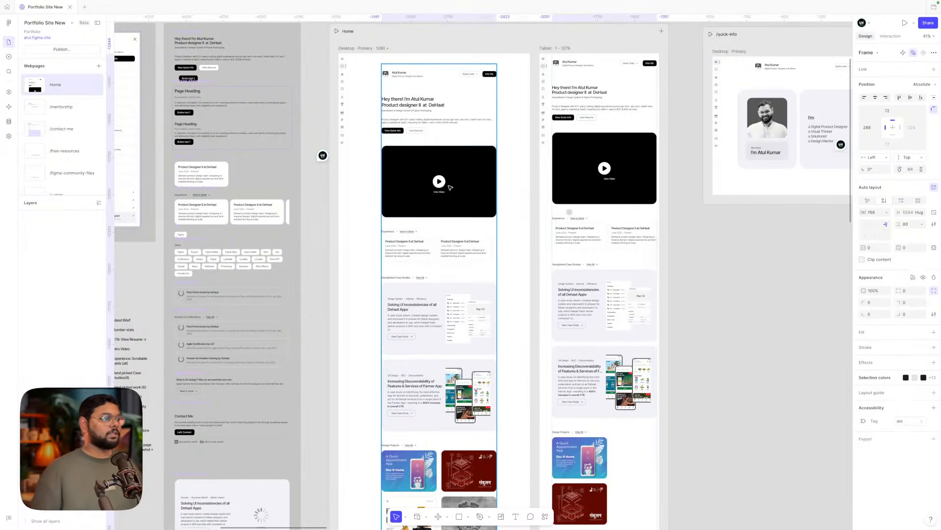
{"action": "mouse_move", "coordinate": [496, 178]}
{"action": "left_mouse_down"}
{"action": "mouse_move", "coordinate": [463, 177]}
{"action": "mouse_move", "coordinate": [511, 177]}
{"action": "mouse_move", "coordinate": [496, 176]}
{"action": "left_mouse_up"}
- Wrap the Desktop content in a new auto-layout container, widen it and centre its content
{"action": "scroll", "coordinate": [480, 180], "scroll_direction": "up", "scroll_amount": 5}
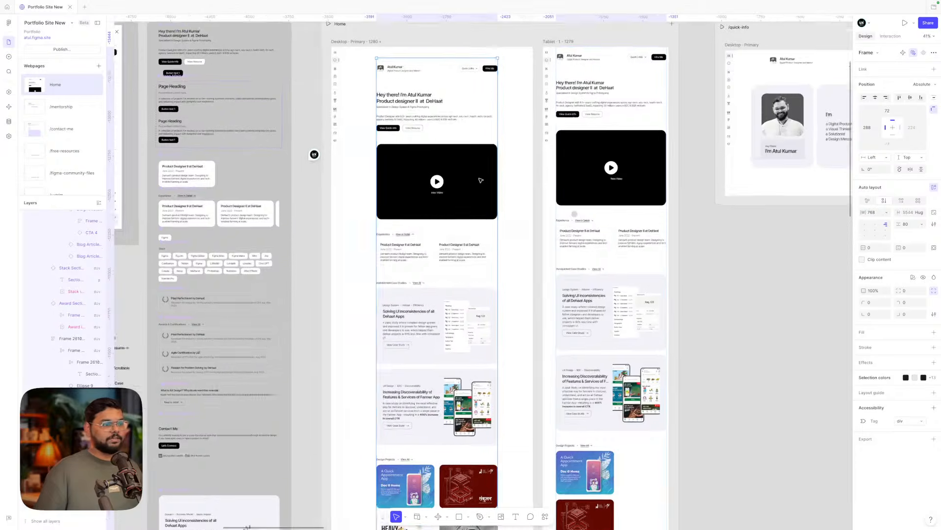
{"action": "left_click_drag", "start_coordinate": [464, 257], "coordinate": [464, 246]}
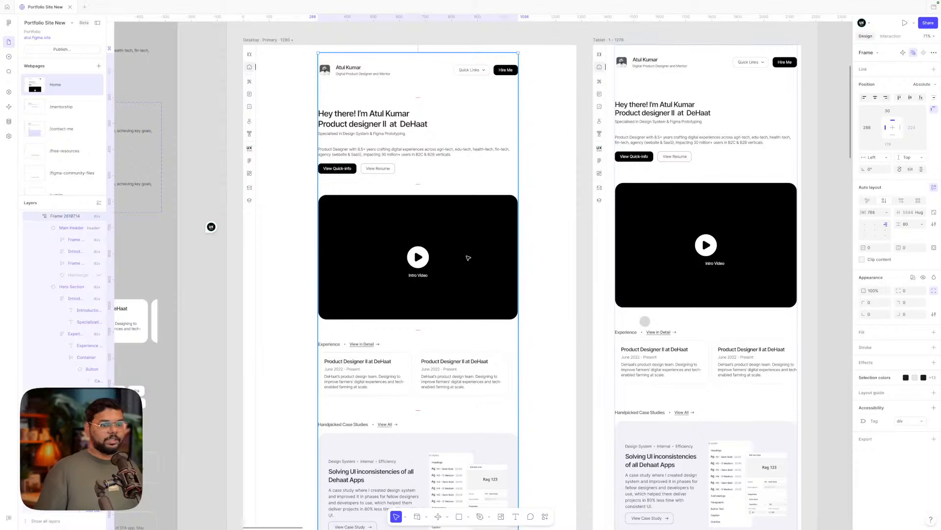
{"action": "key", "text": "shift+a"}
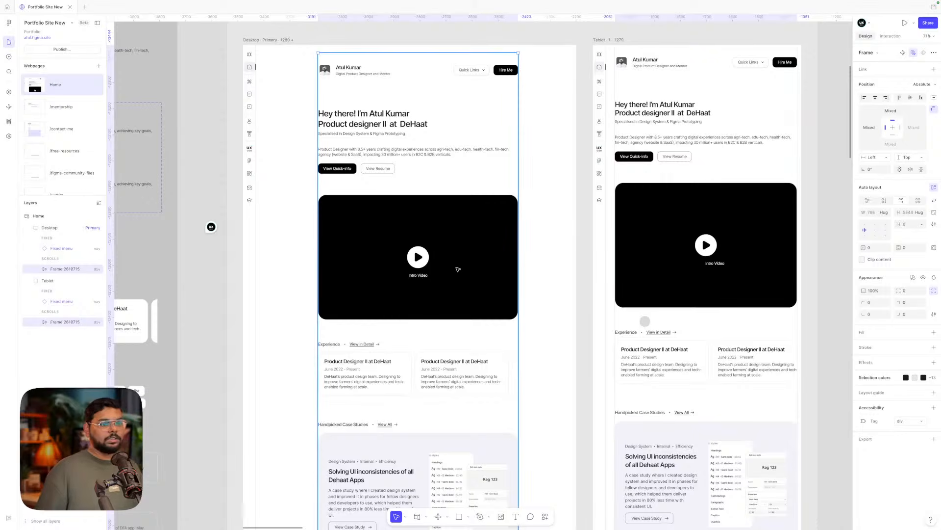
{"action": "left_click_drag", "start_coordinate": [519, 255], "coordinate": [558, 255]}
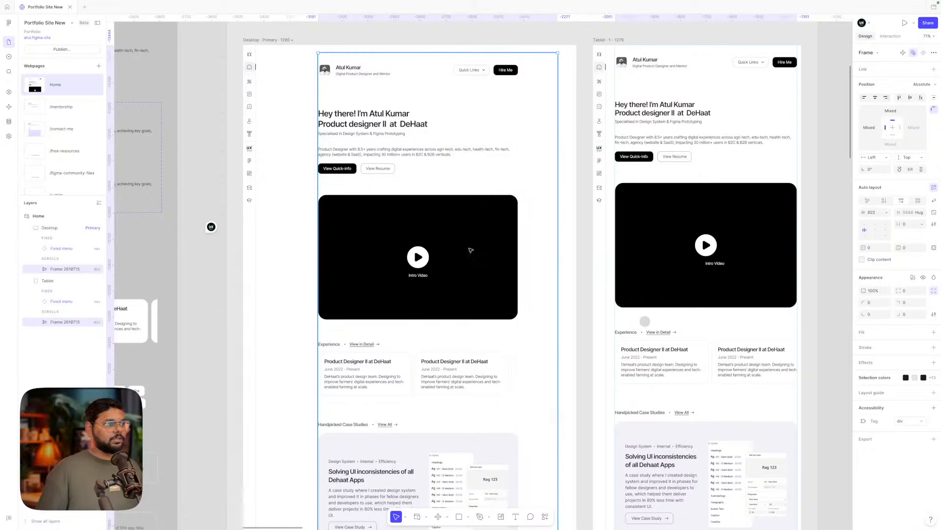
{"action": "left_click_drag", "start_coordinate": [318, 230], "coordinate": [291, 229]}
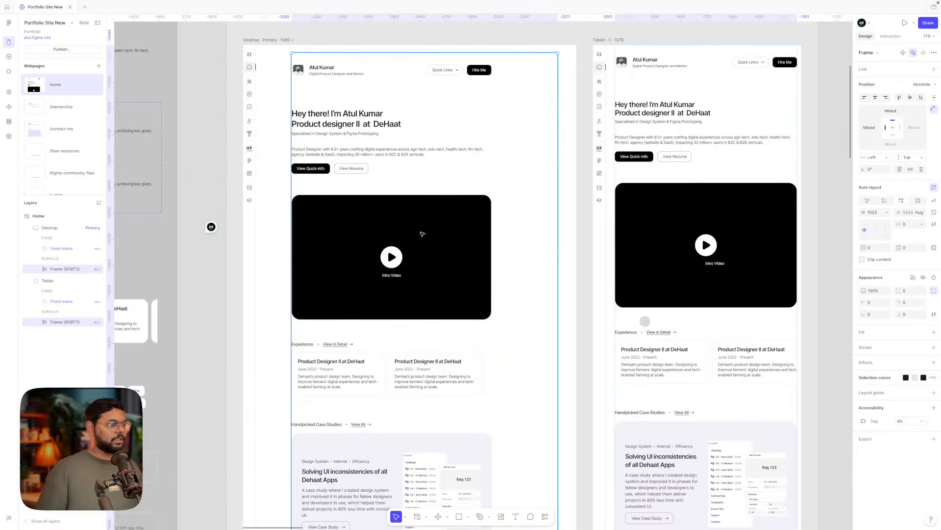
{"action": "left_click", "coordinate": [447, 267]}
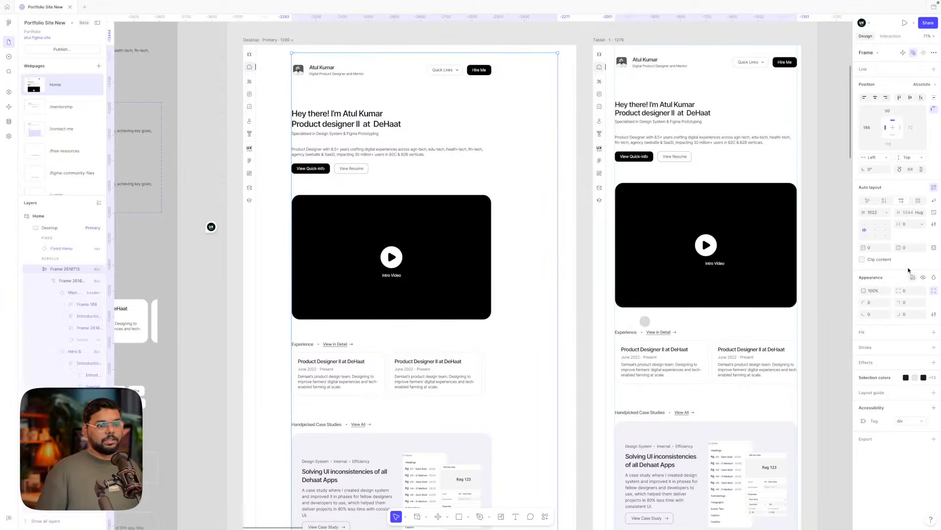
{"action": "left_click", "coordinate": [877, 233]}
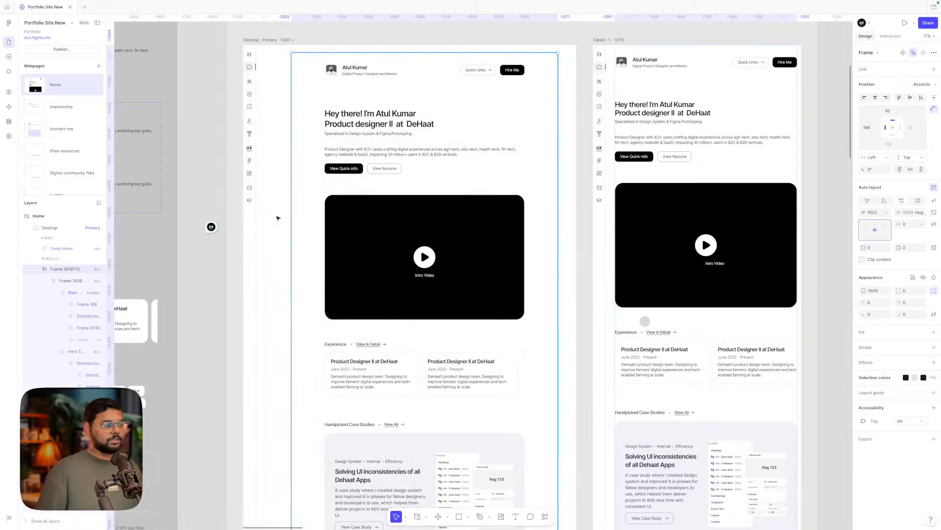
{"action": "left_click", "coordinate": [253, 215]}
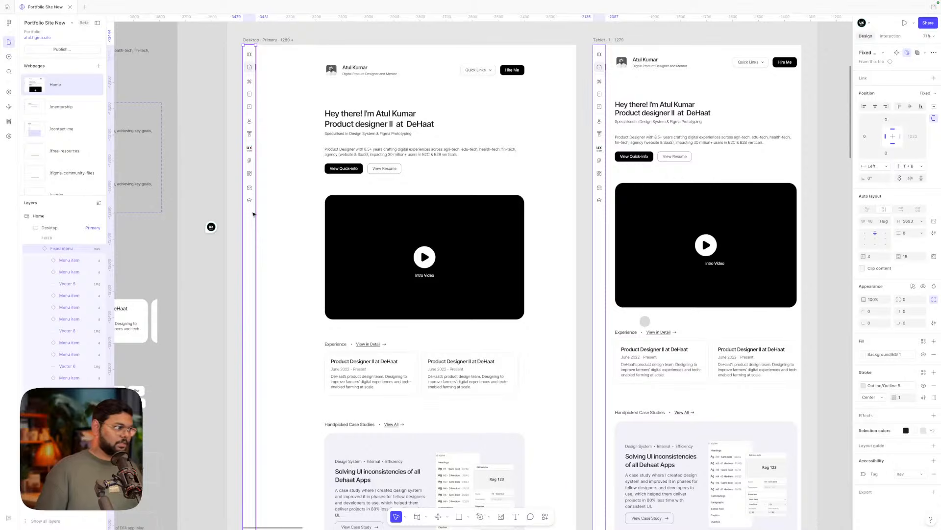
{"action": "left_click", "coordinate": [363, 216]}
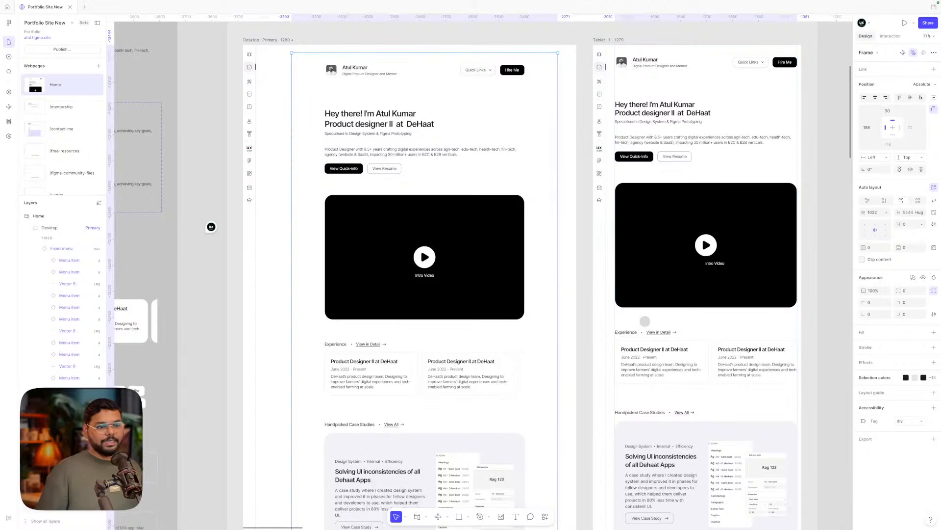
- Give the container 48 left padding, align it top-left and widen it to 1280
{"action": "left_click", "coordinate": [934, 247]}
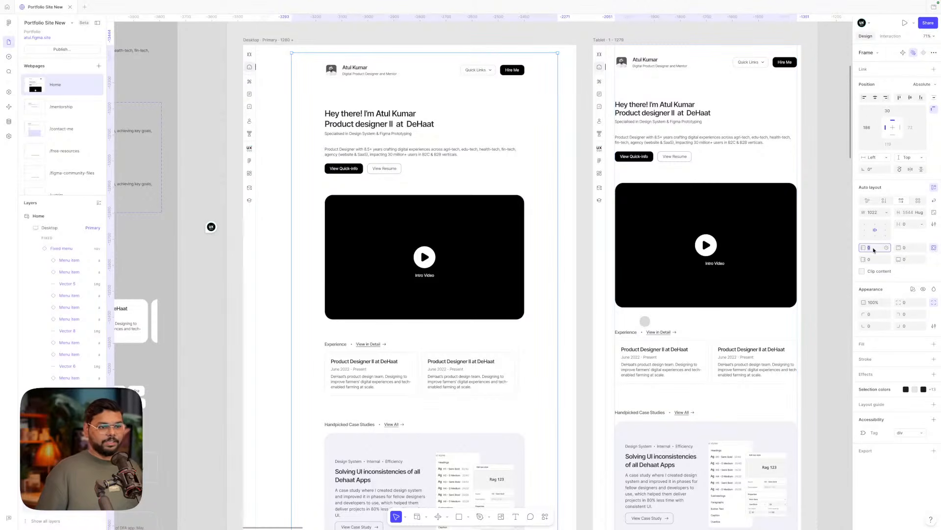
{"action": "type", "text": "48"}
{"action": "key", "text": "Return"}
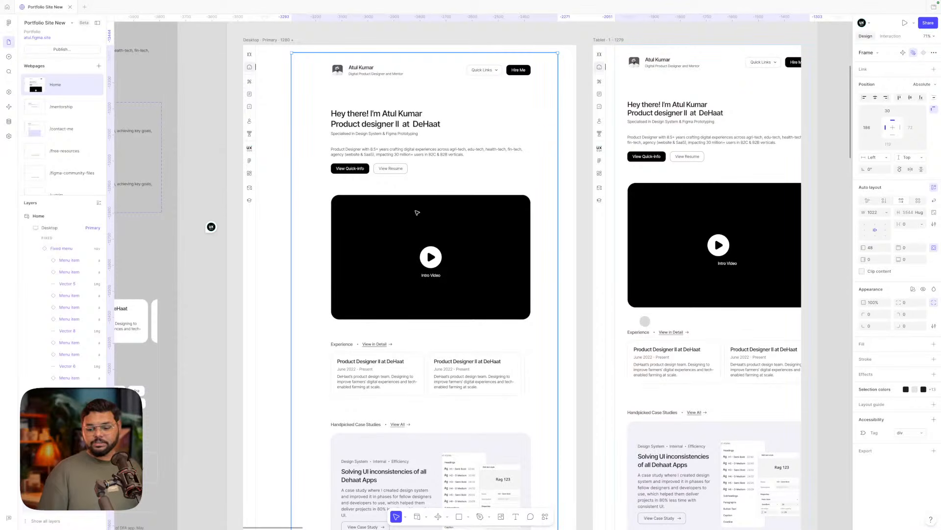
{"action": "left_click", "coordinate": [898, 98]}
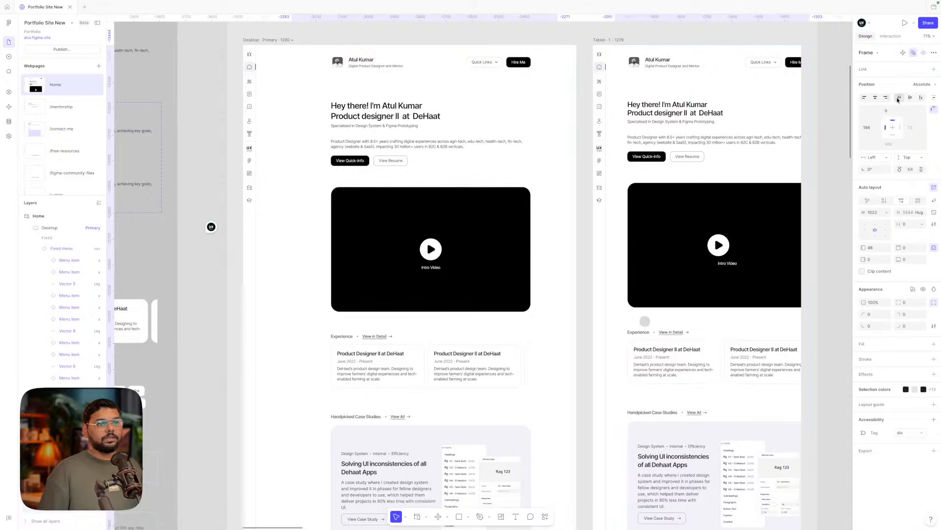
{"action": "left_click", "coordinate": [864, 98]}
{"action": "left_click_drag", "start_coordinate": [509, 188], "coordinate": [577, 187]}
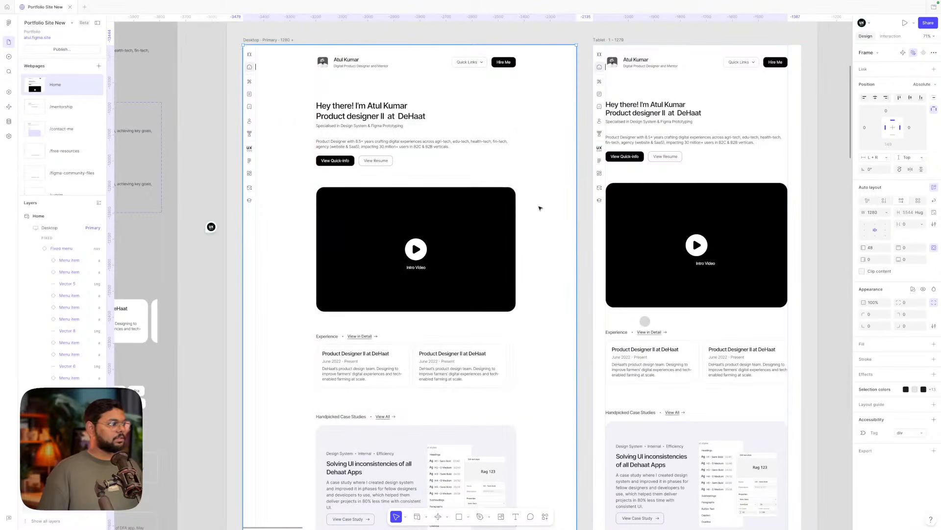
- Set the Desktop container's bottom padding to 80, growing its hugged height to 5624
{"action": "scroll", "coordinate": [490, 253], "scroll_direction": "down", "scroll_amount": 1}
{"action": "scroll", "coordinate": [489, 253], "scroll_direction": "down", "scroll_amount": 5}
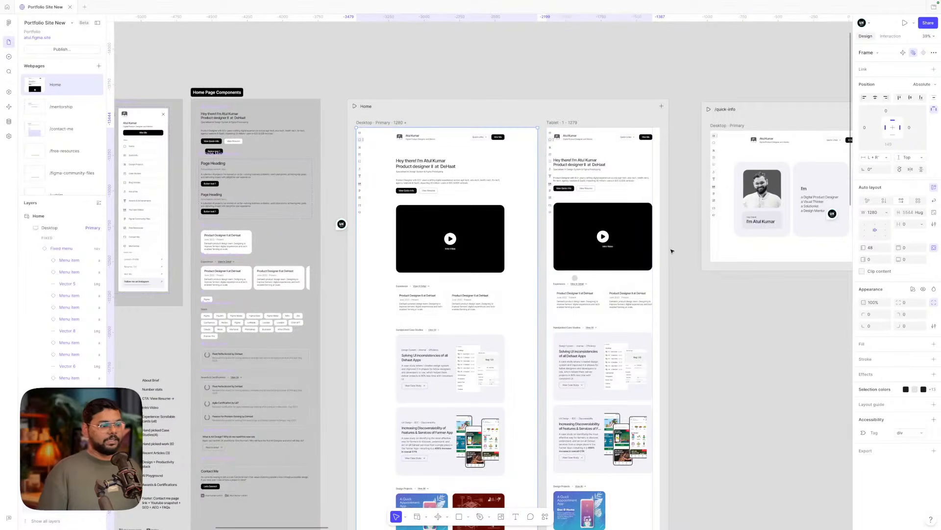
{"action": "scroll", "coordinate": [672, 249], "scroll_direction": "down", "scroll_amount": 7}
{"action": "scroll", "coordinate": [503, 337], "scroll_direction": "down", "scroll_amount": 4}
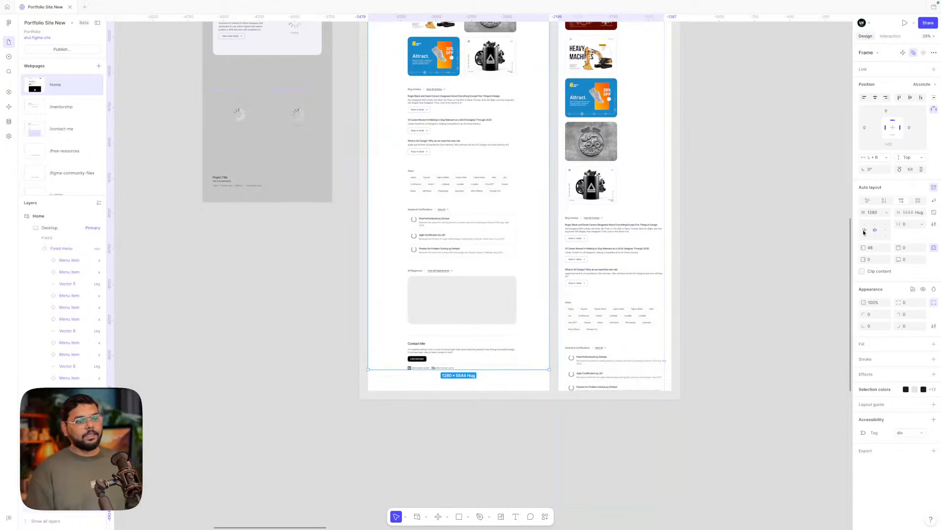
{"action": "left_click", "coordinate": [907, 261]}
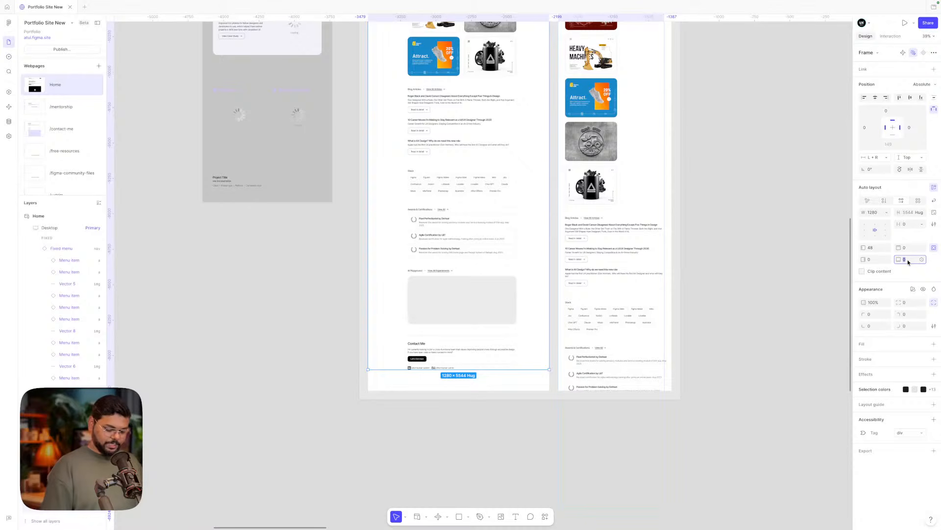
{"action": "key", "text": "Return"}
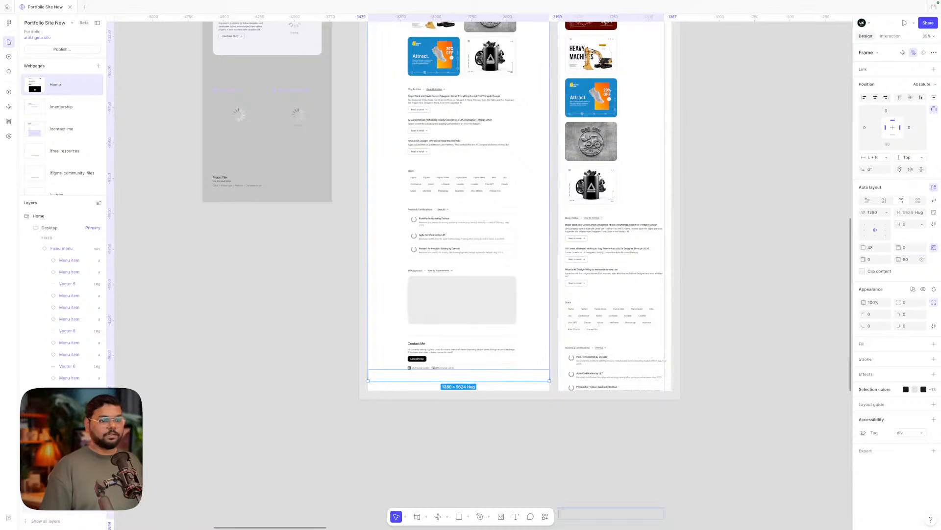
{"action": "left_click", "coordinate": [489, 429]}
- Shorten the Desktop frame's height by dragging its bottom edge up
{"action": "scroll", "coordinate": [442, 365], "scroll_direction": "up", "scroll_amount": 15}
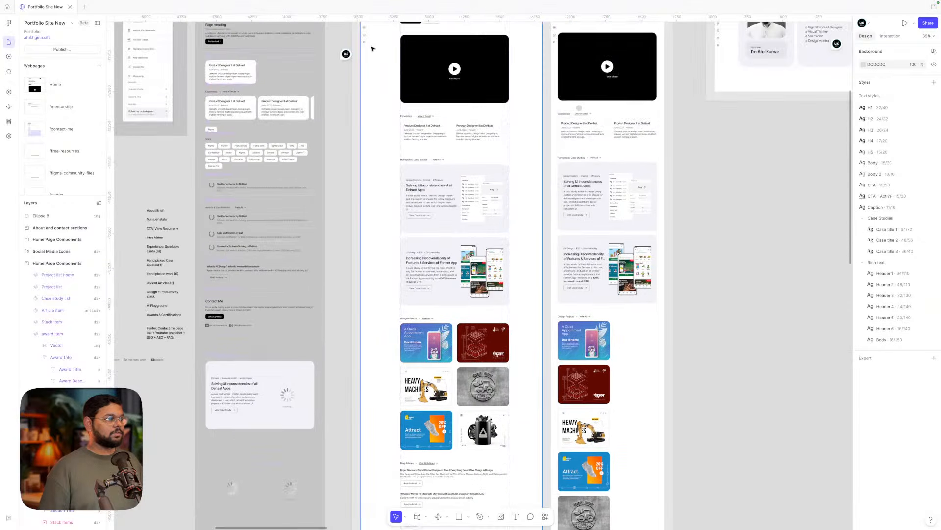
{"action": "scroll", "coordinate": [434, 297], "scroll_direction": "down", "scroll_amount": 15}
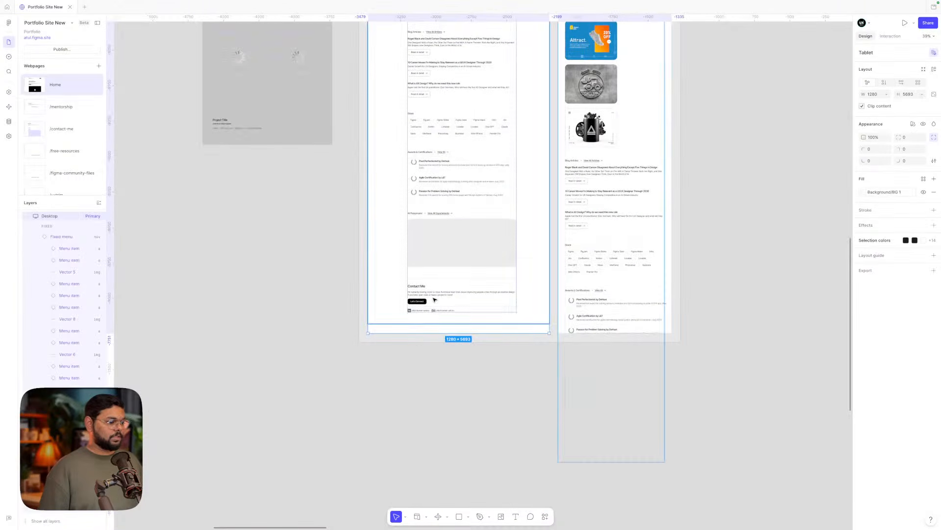
{"action": "left_click_drag", "start_coordinate": [413, 327], "coordinate": [420, 327]}
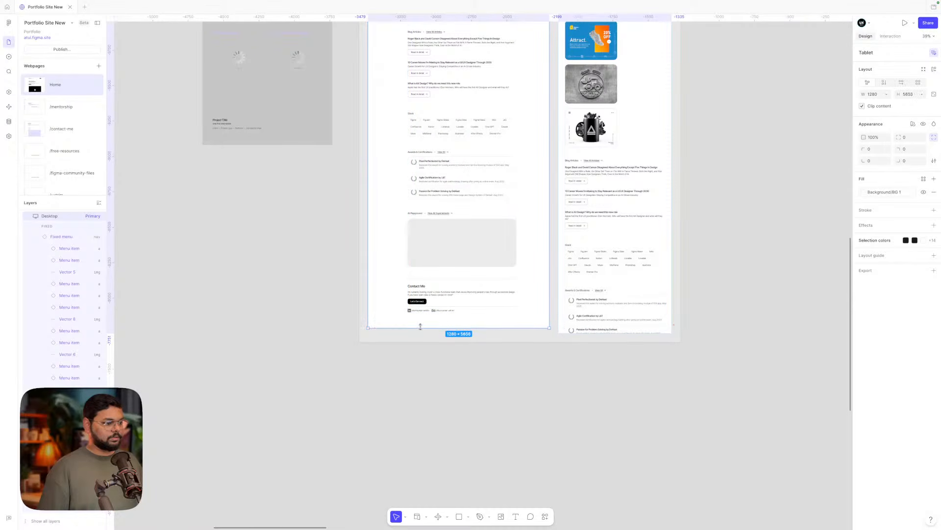
{"action": "left_click", "coordinate": [460, 381]}
- Widen the Tablet page's content frame to 800
{"action": "scroll", "coordinate": [460, 381], "scroll_direction": "up", "scroll_amount": 10}
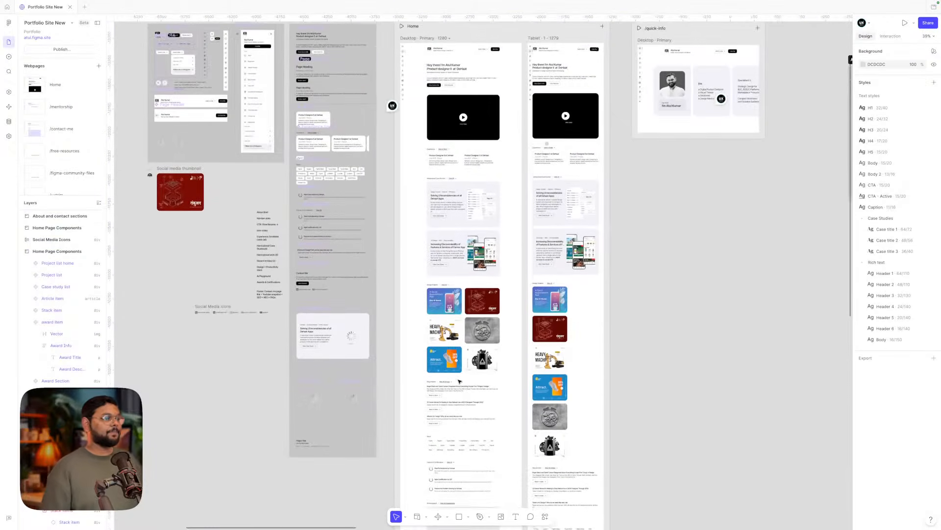
{"action": "scroll", "coordinate": [460, 380], "scroll_direction": "up", "scroll_amount": 2}
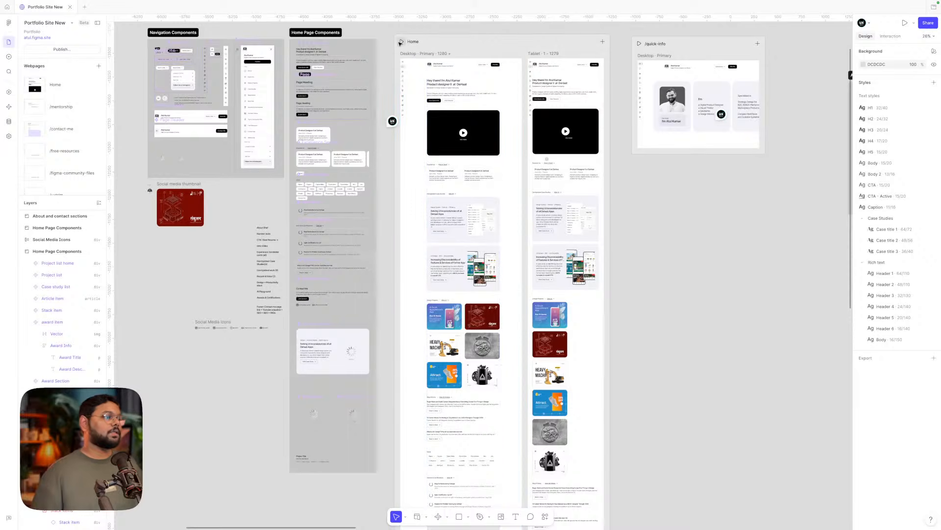
{"action": "left_click", "coordinate": [560, 114]}
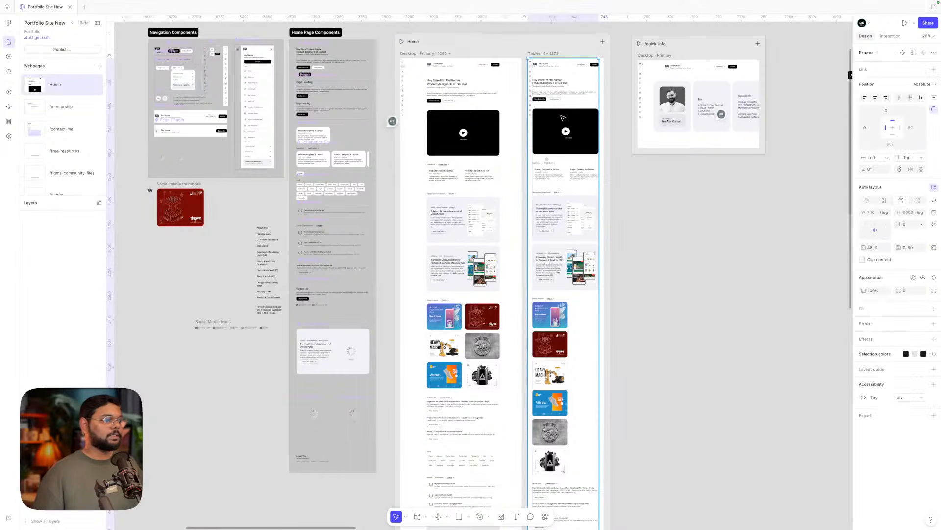
{"action": "scroll", "coordinate": [561, 116], "scroll_direction": "up", "scroll_amount": 3}
{"action": "left_click_drag", "start_coordinate": [631, 117], "coordinate": [640, 117]}
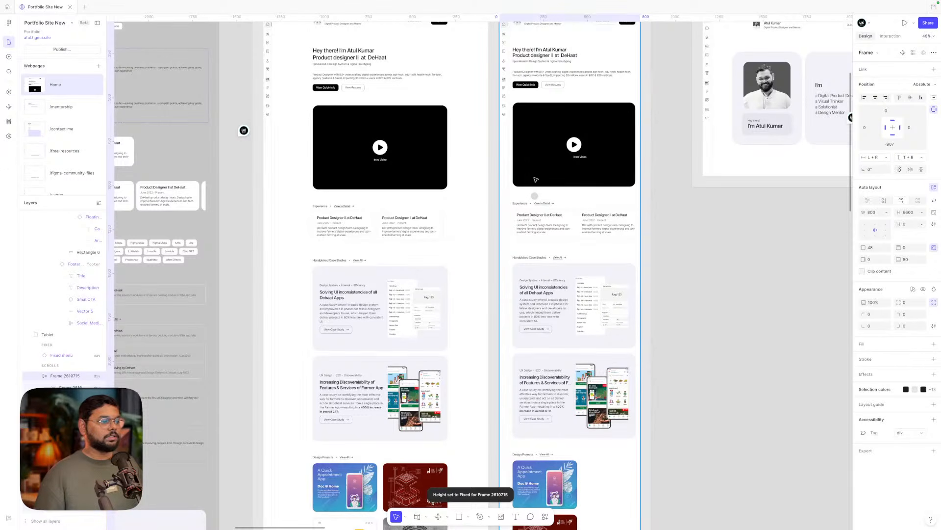
- Try Fill container width on the Tablet inner frame and inspect its nested frames
{"action": "left_click", "coordinate": [375, 159]}
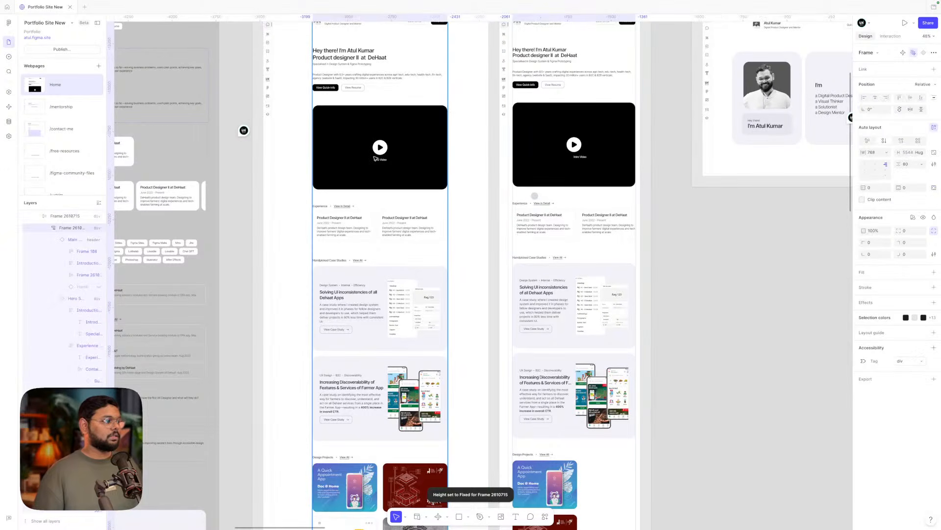
{"action": "left_click", "coordinate": [886, 153]}
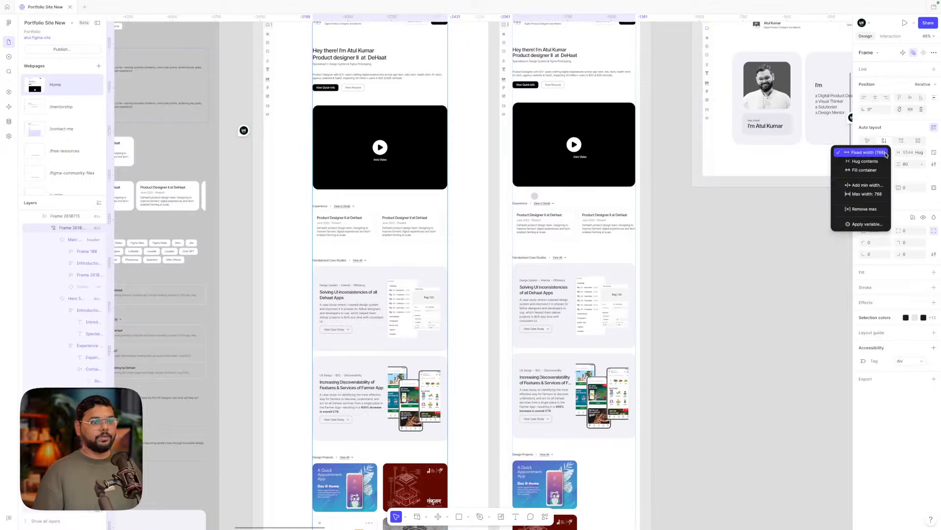
{"action": "left_click", "coordinate": [864, 170]}
{"action": "scroll", "coordinate": [670, 165], "scroll_direction": "up", "scroll_amount": 2}
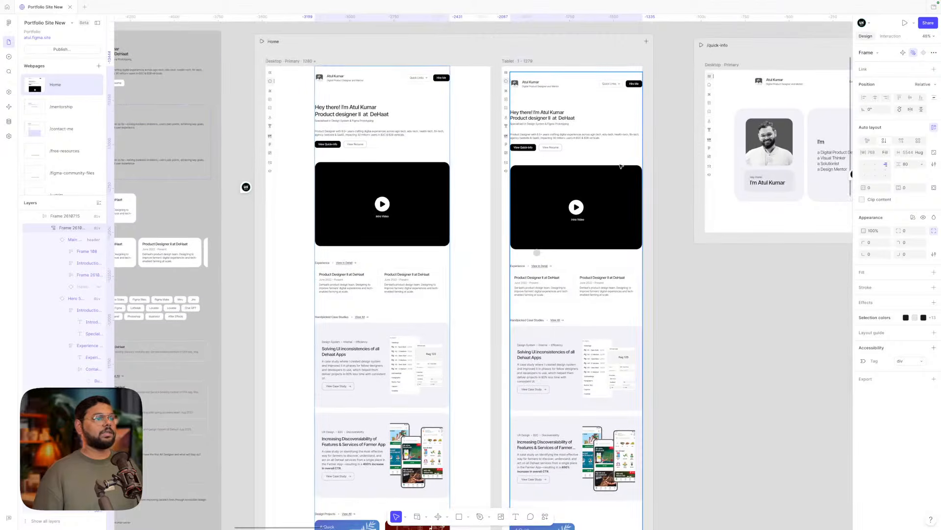
{"action": "left_click", "coordinate": [606, 182]}
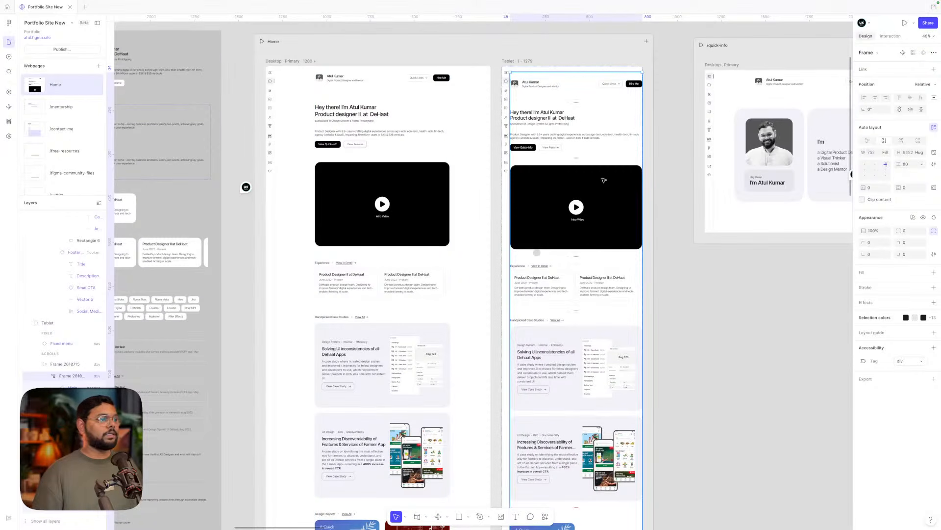
{"action": "left_click", "coordinate": [766, 261]}
{"action": "left_click", "coordinate": [576, 227]}
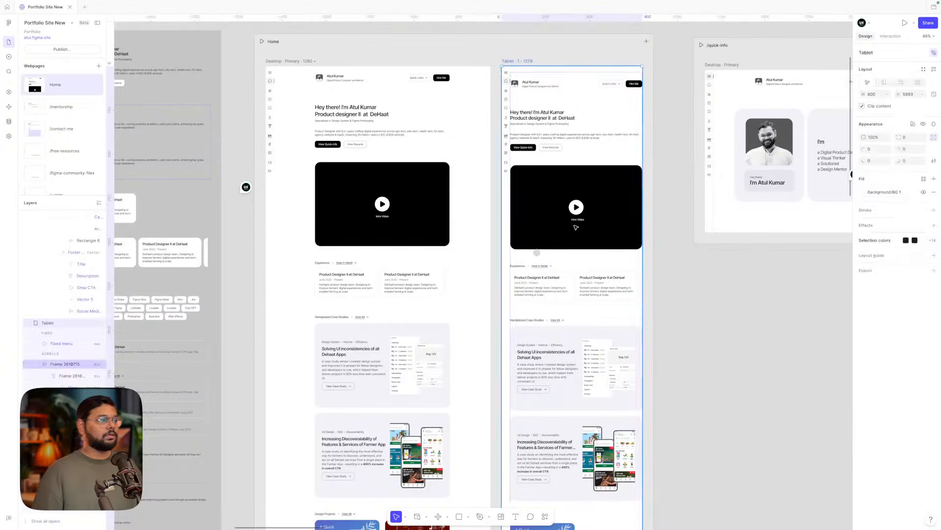
{"action": "left_click", "coordinate": [392, 208]}
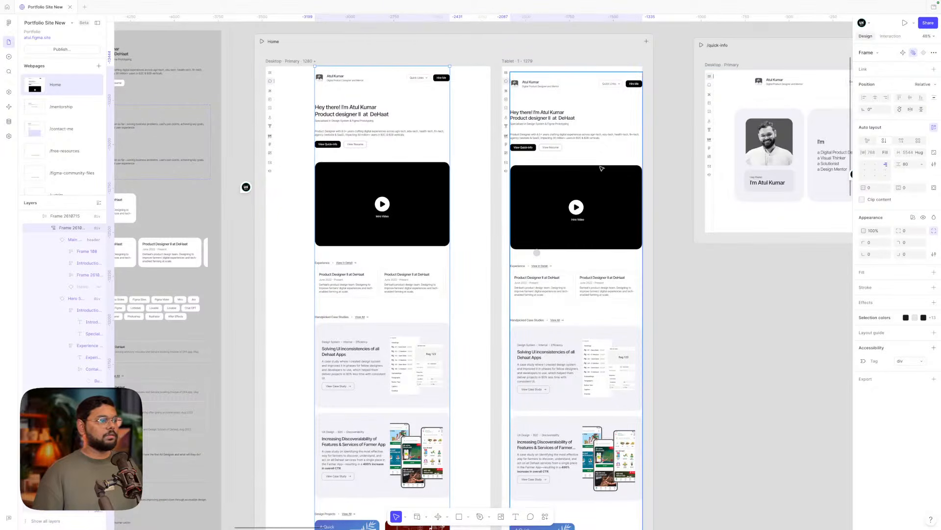
{"action": "left_click", "coordinate": [625, 186]}
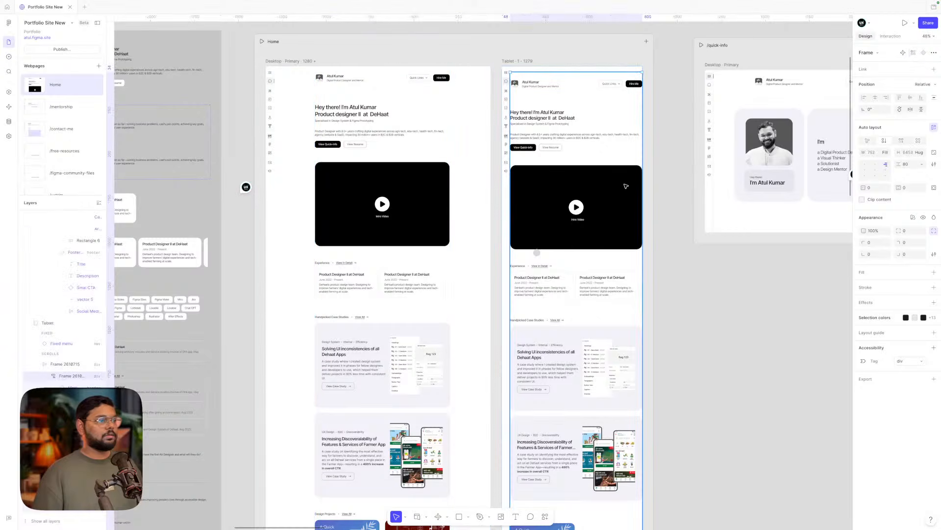
{"action": "key", "text": "Escape"}
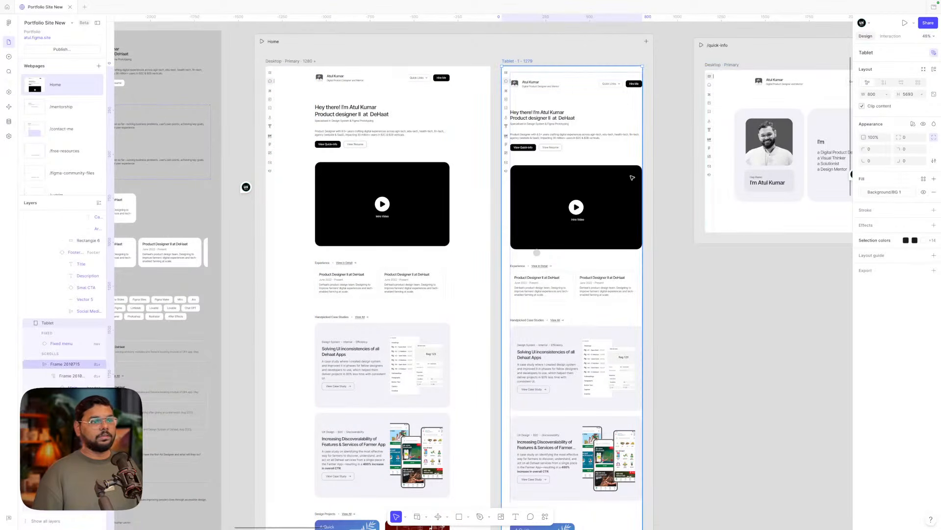
{"action": "left_click", "coordinate": [597, 199]}
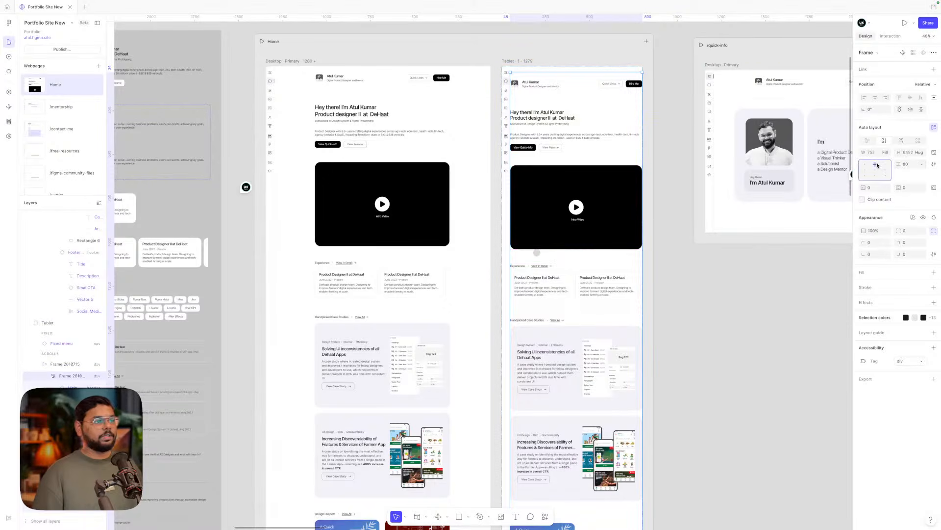
{"action": "left_click", "coordinate": [567, 191]}
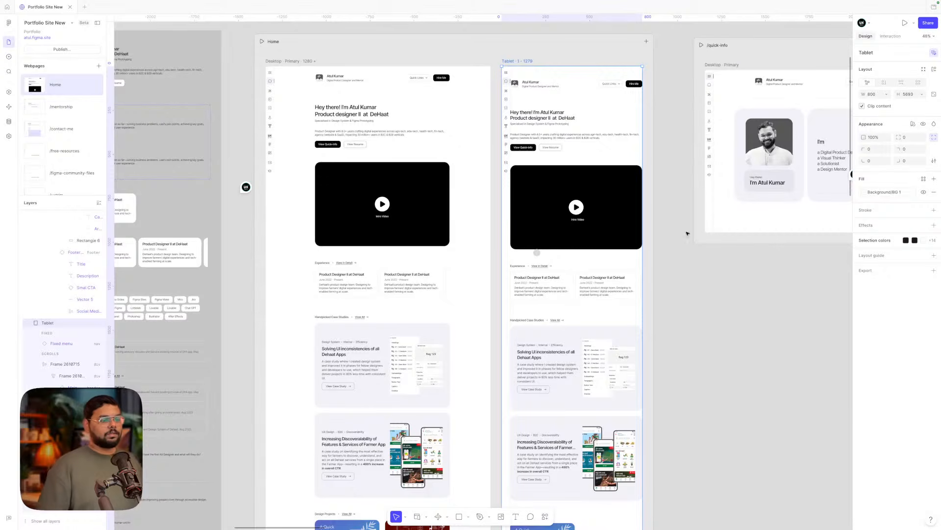
{"action": "left_click", "coordinate": [570, 204]}
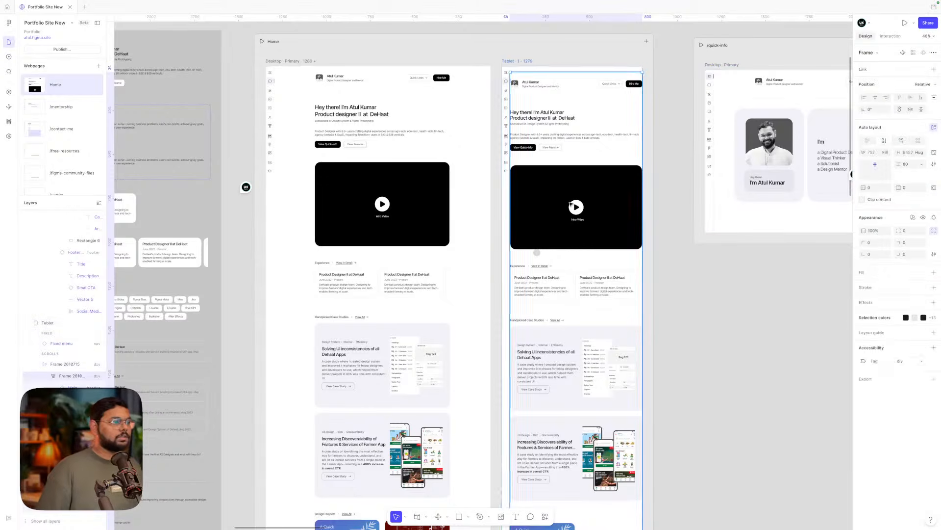
{"action": "scroll", "coordinate": [565, 136], "scroll_direction": "up", "scroll_amount": 5}
{"action": "scroll", "coordinate": [545, 155], "scroll_direction": "down", "scroll_amount": 5}
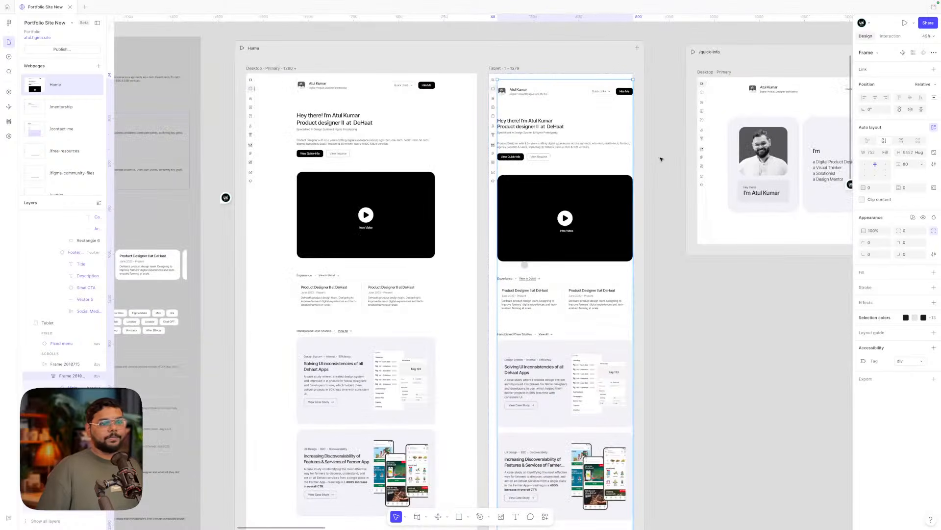
- Narrow the Tablet inner frame from 752 to 692, then undo the change
{"action": "left_click_drag", "start_coordinate": [633, 194], "coordinate": [618, 194]}
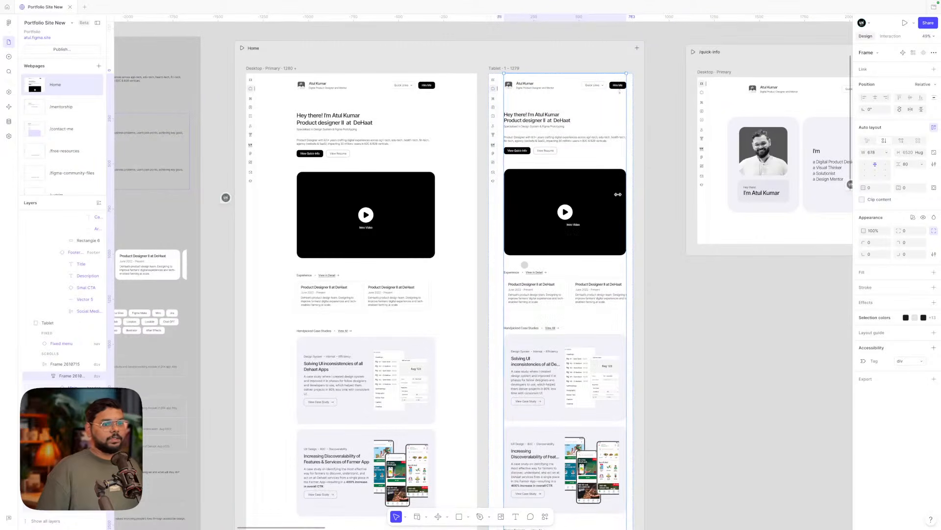
{"action": "key", "text": "ctrl+z"}
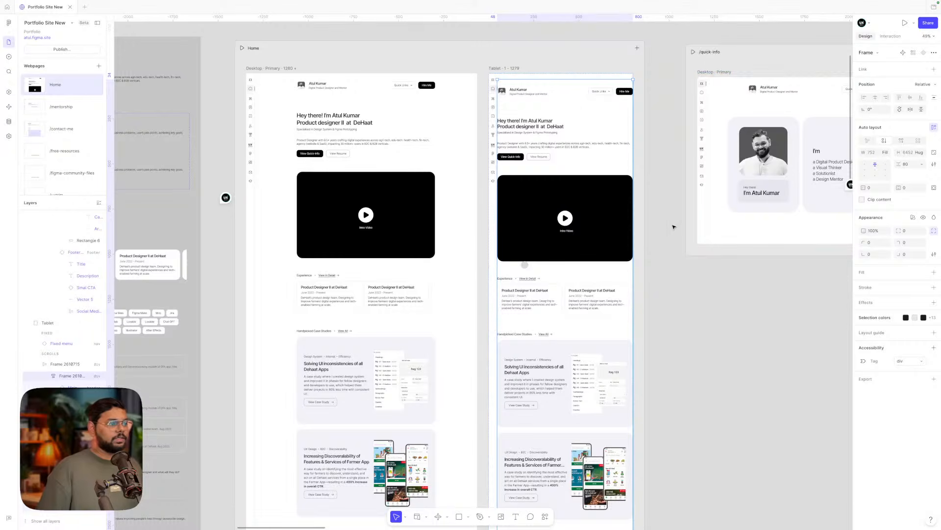
{"action": "left_click", "coordinate": [584, 207]}
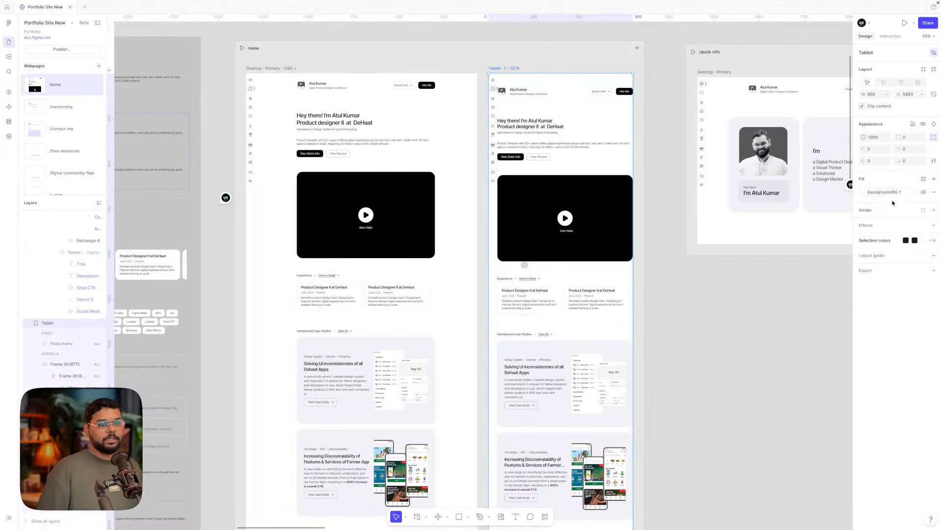
{"action": "left_click", "coordinate": [683, 332]}
{"action": "left_click", "coordinate": [569, 240]}
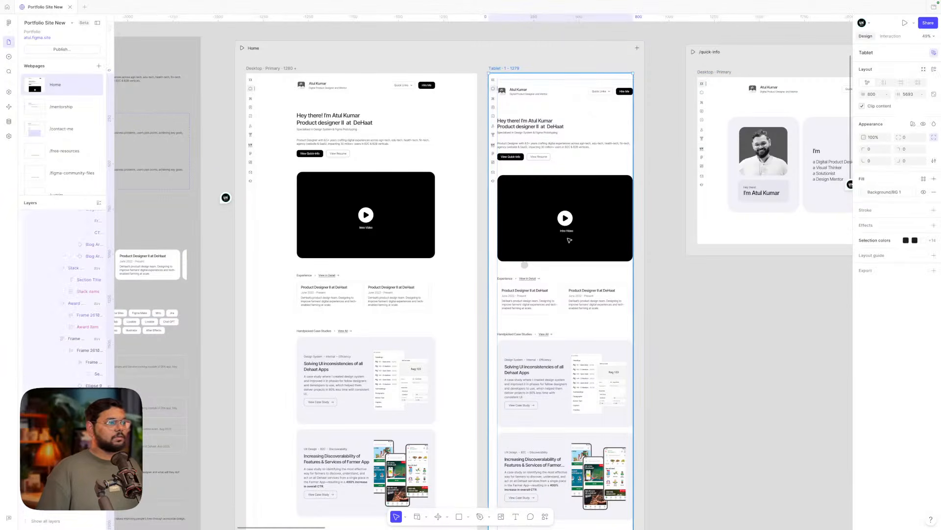
{"action": "left_click", "coordinate": [566, 228]}
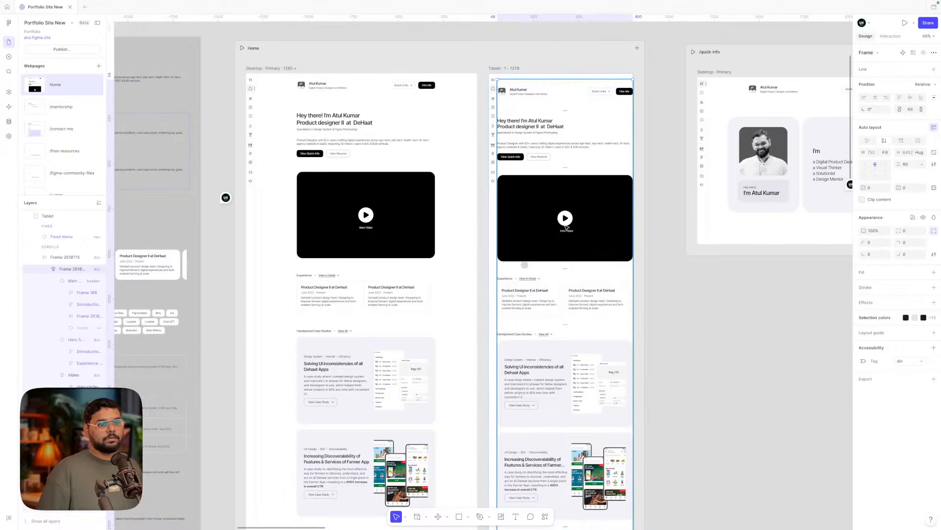
{"action": "double_click", "coordinate": [389, 246]}
{"action": "left_click", "coordinate": [481, 221]}
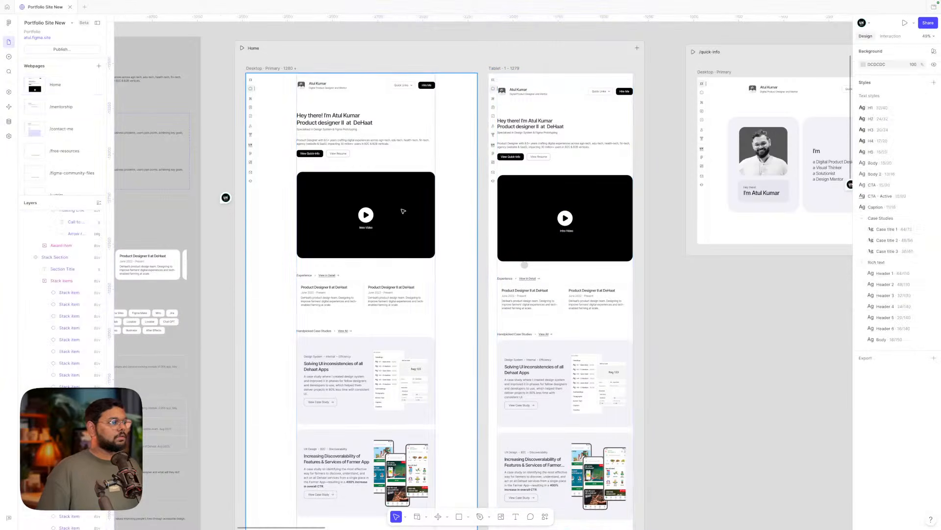
{"action": "left_click", "coordinate": [403, 211]}
- Delete the Tablet breakpoint frame, leaving the Desktop frame selected
{"action": "left_click", "coordinate": [512, 70]}
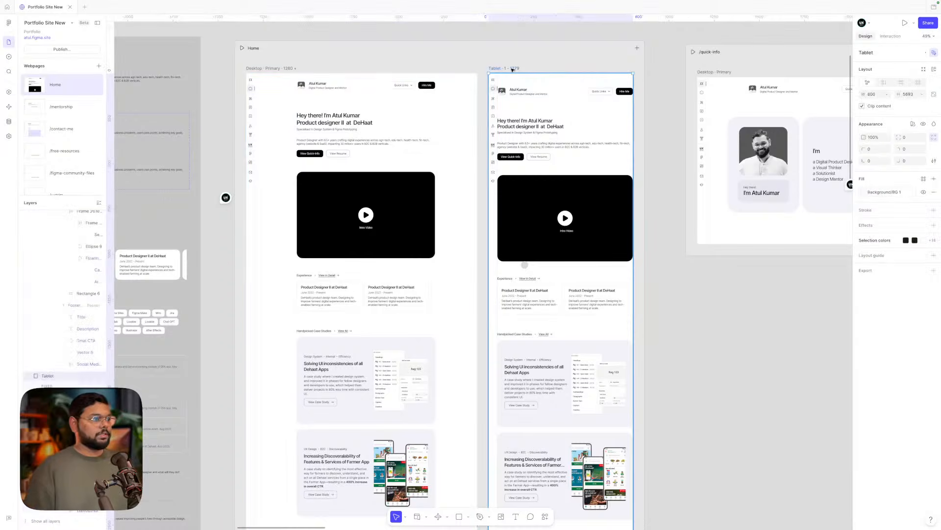
{"action": "right_click", "coordinate": [513, 69]}
{"action": "left_click", "coordinate": [495, 65]}
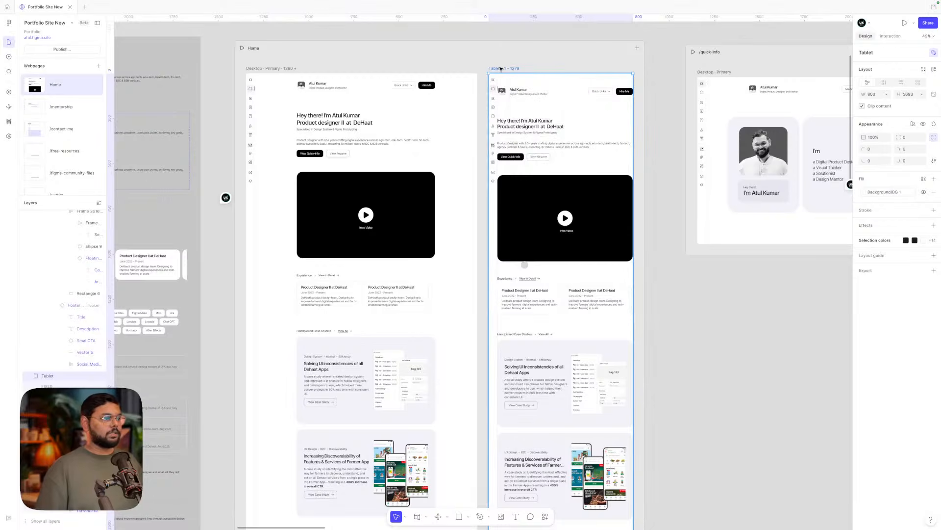
{"action": "key", "text": "Delete"}
{"action": "left_click", "coordinate": [363, 130]}
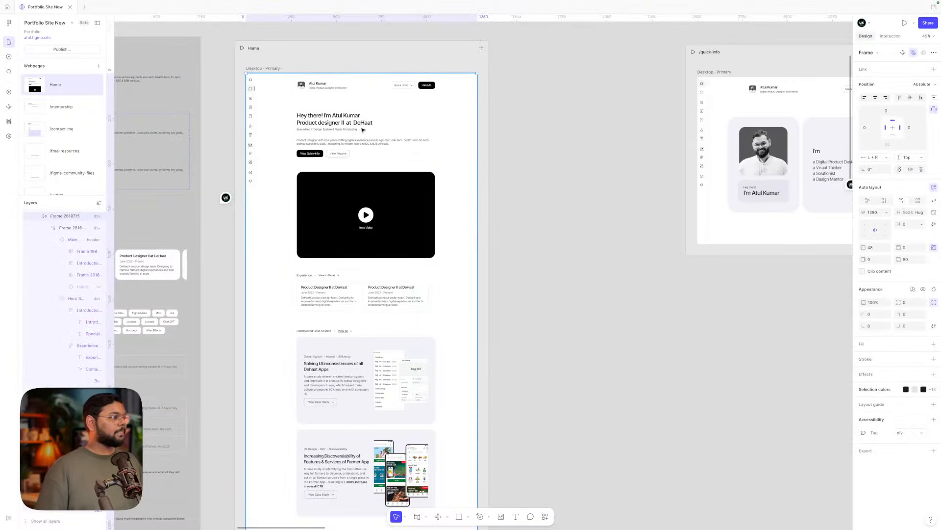
{"action": "scroll", "coordinate": [62, 234], "scroll_direction": "up", "scroll_amount": 1}
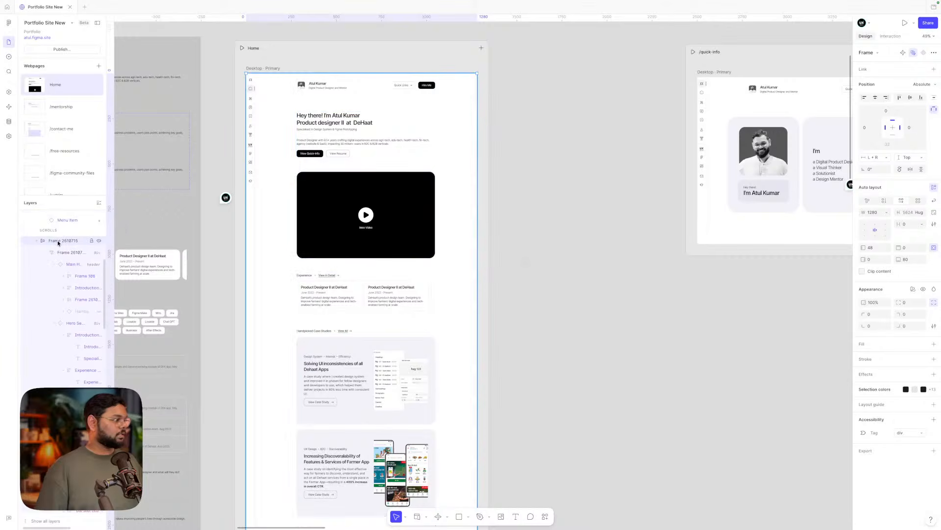
- Auto-rename the layers of Frame 2610715, producing names like Main Container and Sidebar
{"action": "right_click", "coordinate": [58, 243]}
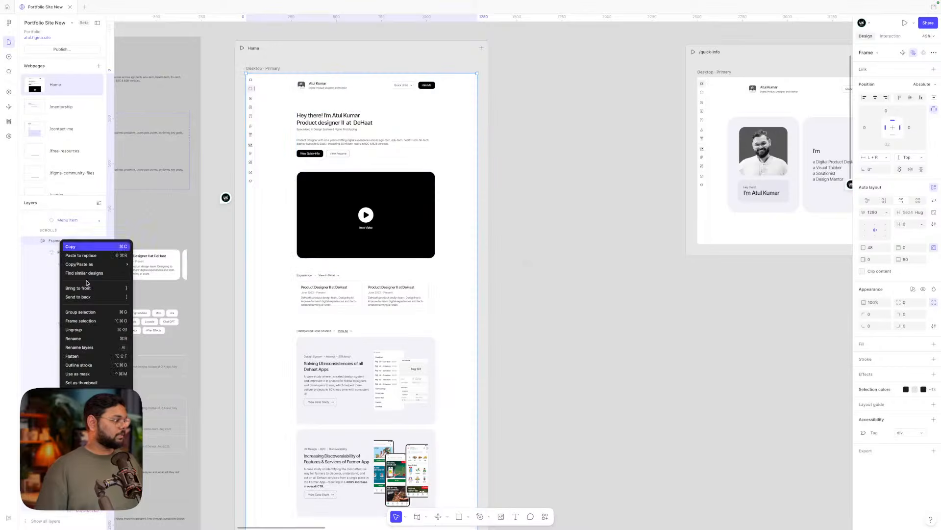
{"action": "left_click", "coordinate": [92, 347]}
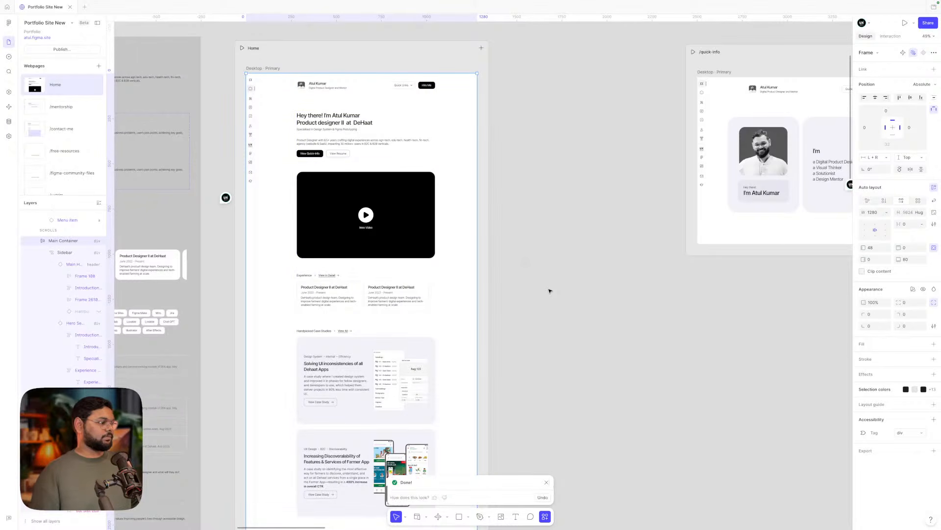
{"action": "left_click", "coordinate": [547, 484]}
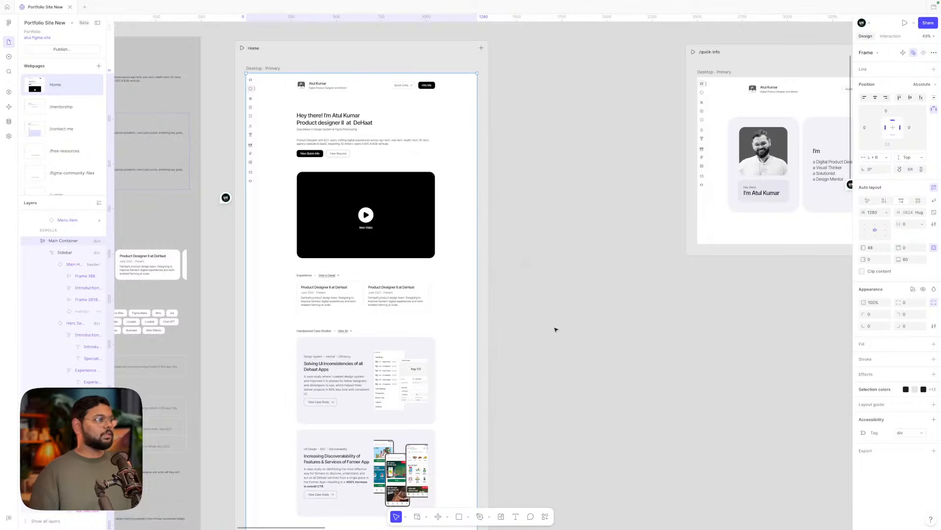
{"action": "left_click", "coordinate": [554, 328]}
{"action": "left_click", "coordinate": [481, 47]}
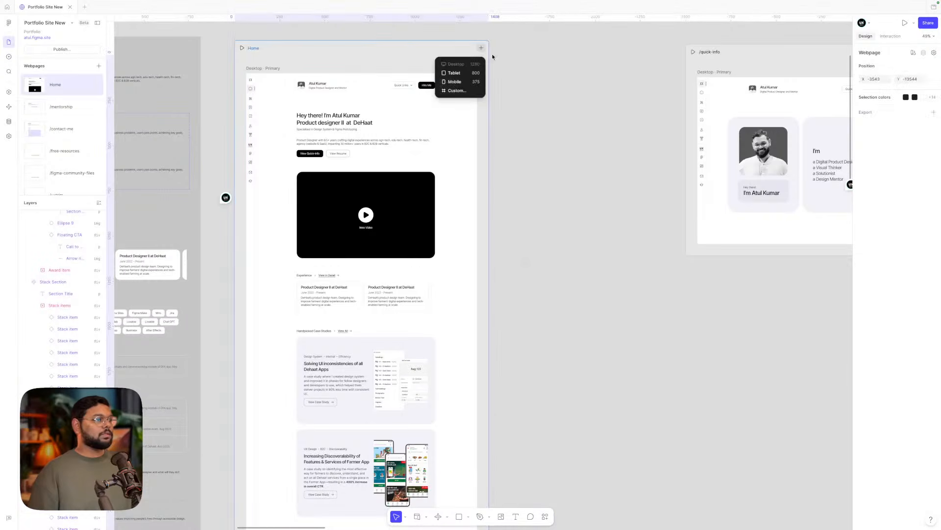
{"action": "left_click", "coordinate": [455, 72]}
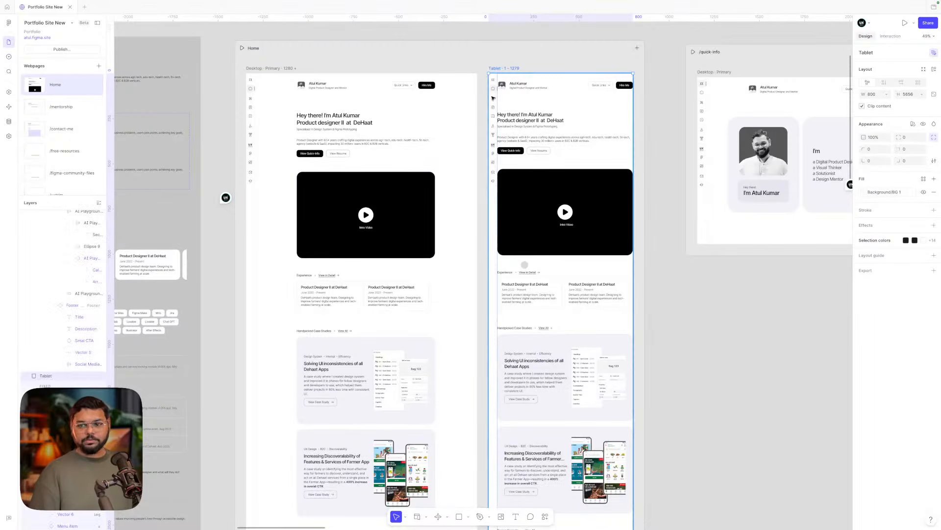
{"action": "left_click", "coordinate": [557, 183]}
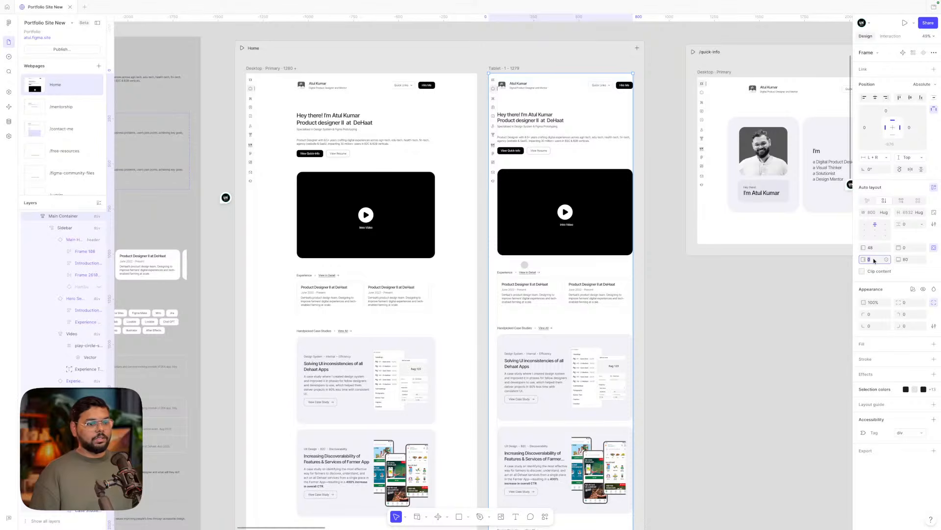
{"action": "type", "text": "8"}
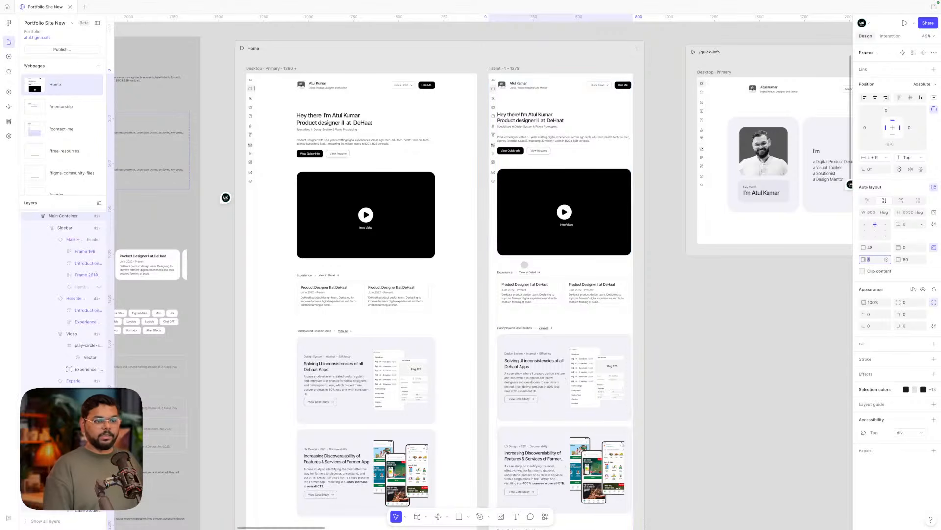
{"action": "type", "text": "16"}
{"action": "key", "text": "Return"}
{"action": "type", "text": "24"}
{"action": "key", "text": "Return"}
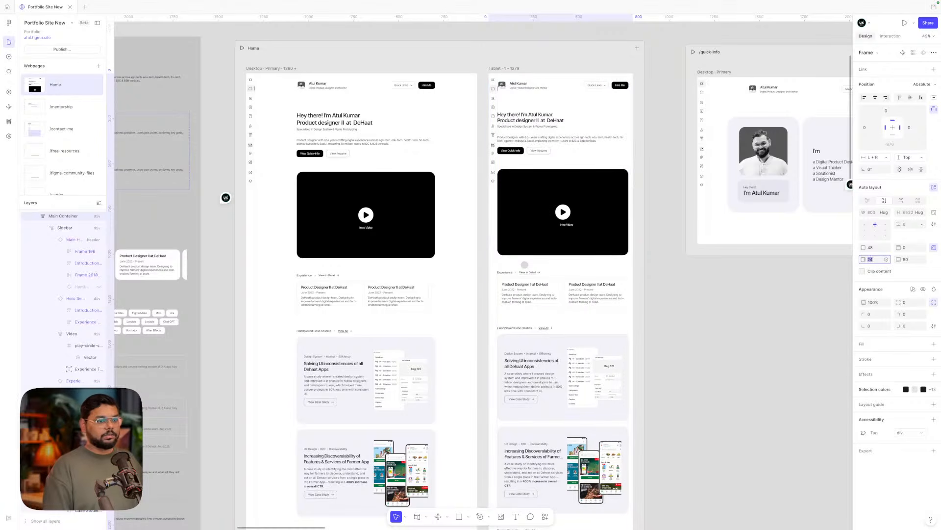
{"action": "left_click", "coordinate": [874, 249]}
{"action": "type", "text": "80"}
{"action": "key", "text": "Return"}
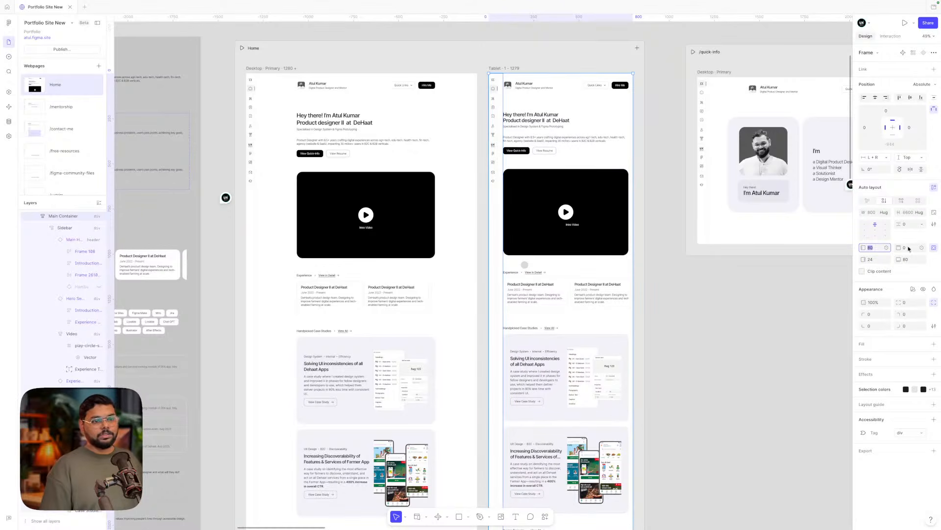
{"action": "left_click", "coordinate": [607, 236]}
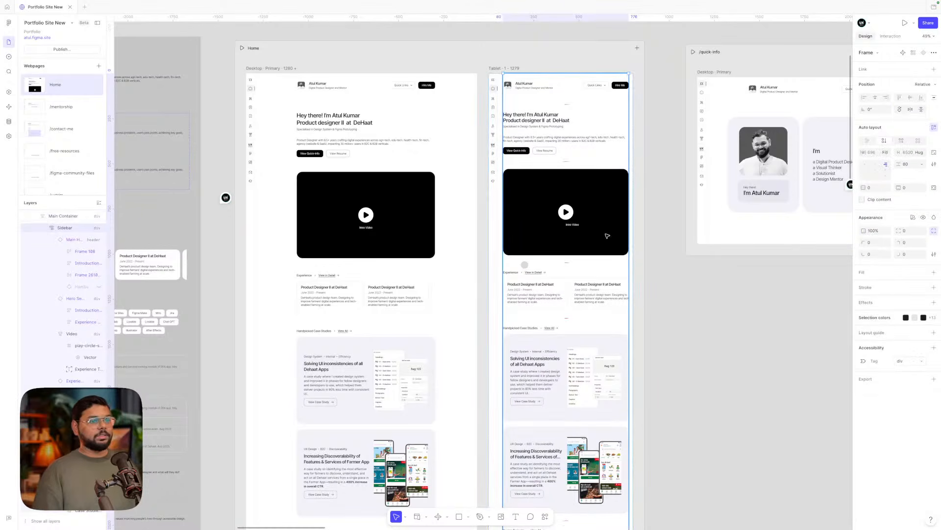
{"action": "key", "text": "Escape"}
{"action": "key", "text": "Escape"}
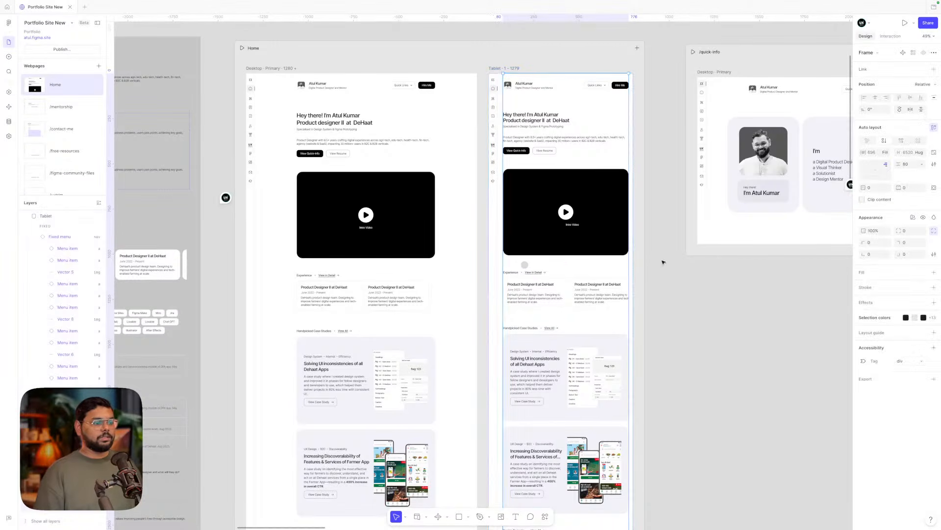
{"action": "left_click", "coordinate": [577, 236]}
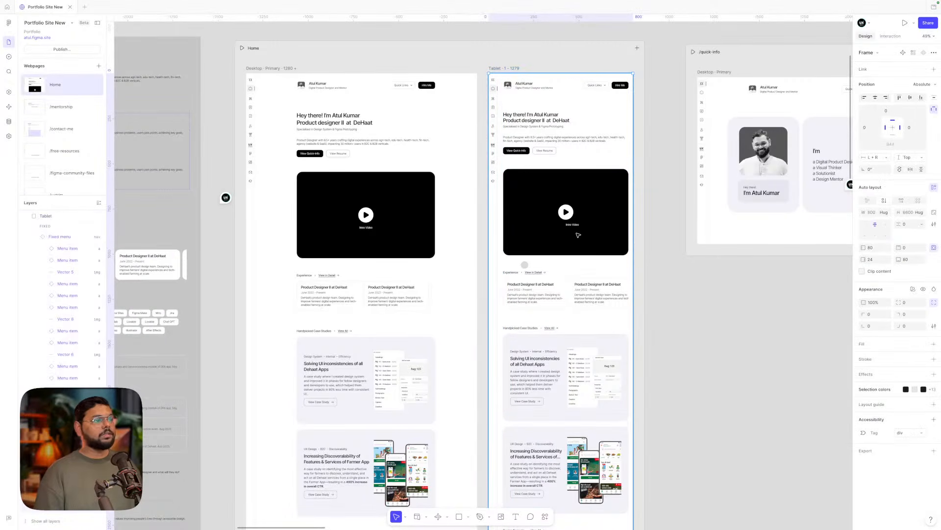
{"action": "left_click", "coordinate": [578, 234]}
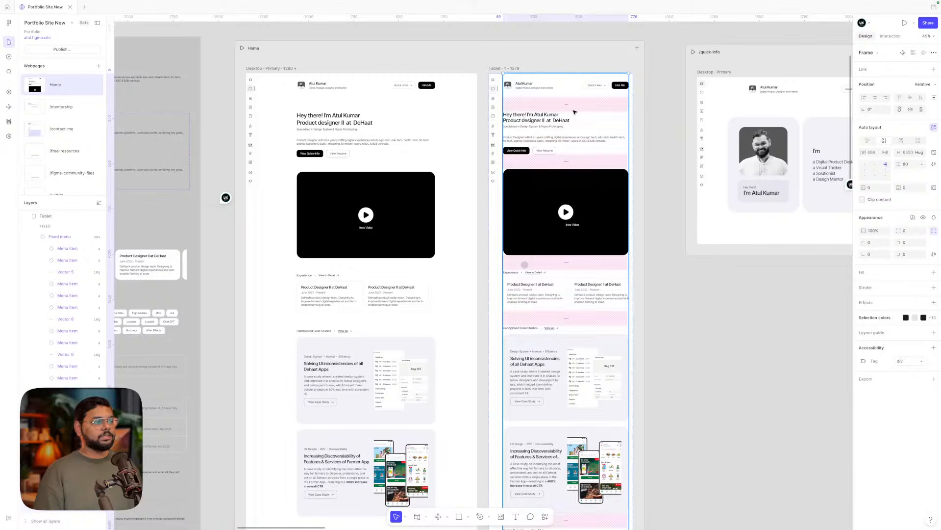
{"action": "left_click", "coordinate": [663, 102]}
- Move the /quick-info page further right, out of the way
{"action": "scroll", "coordinate": [662, 105], "scroll_direction": "down", "scroll_amount": 5}
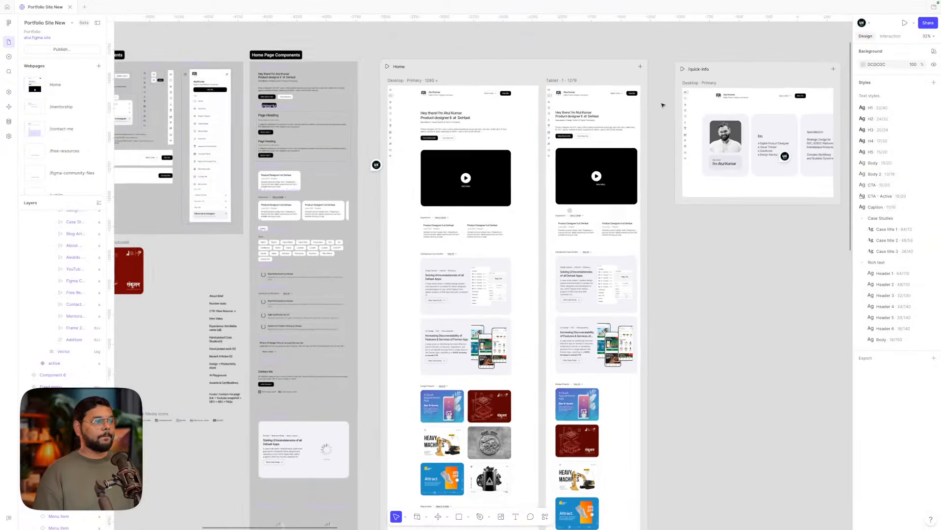
{"action": "scroll", "coordinate": [532, 84], "scroll_direction": "down", "scroll_amount": 2}
{"action": "left_click_drag", "start_coordinate": [516, 81], "coordinate": [560, 83]}
{"action": "scroll", "coordinate": [389, 413], "scroll_direction": "up", "scroll_amount": 3}
{"action": "scroll", "coordinate": [389, 412], "scroll_direction": "up", "scroll_amount": 3}
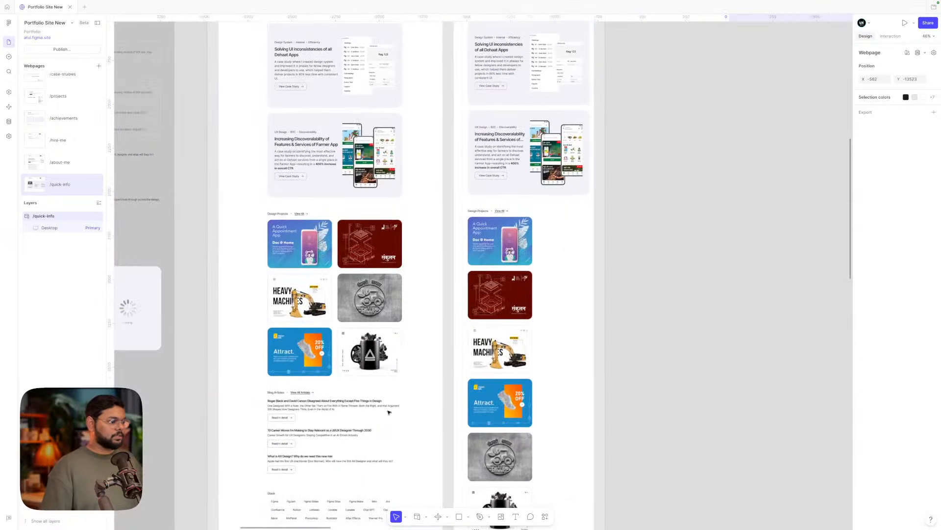
- Select the Apps, Packaging, Websites and fourth project card lists in the Tablet frame
{"action": "left_click", "coordinate": [501, 228]}
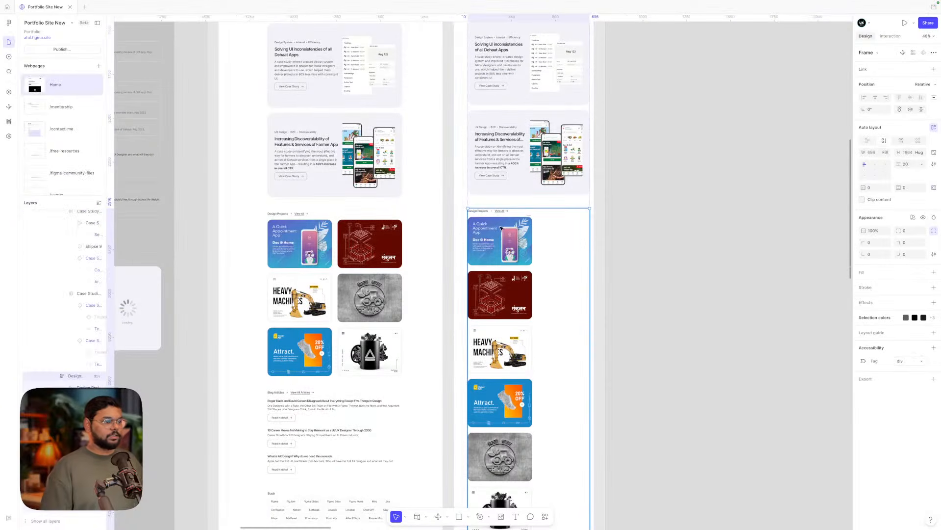
{"action": "left_click", "coordinate": [501, 228]}
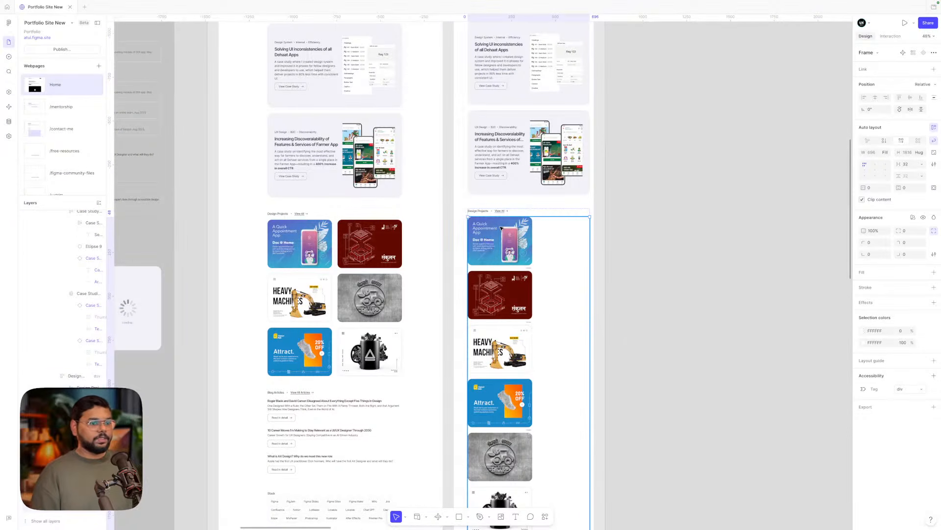
{"action": "left_click", "coordinate": [510, 256]}
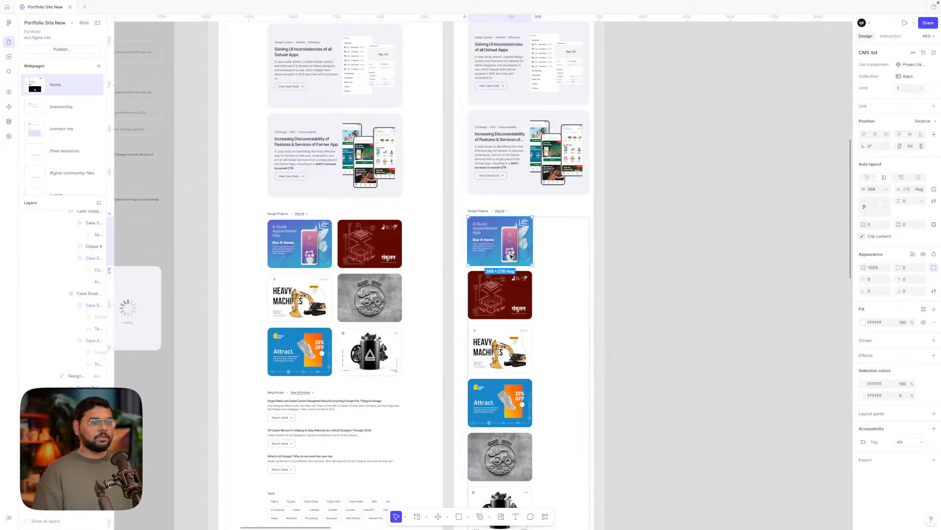
{"action": "left_click", "coordinate": [504, 287]}
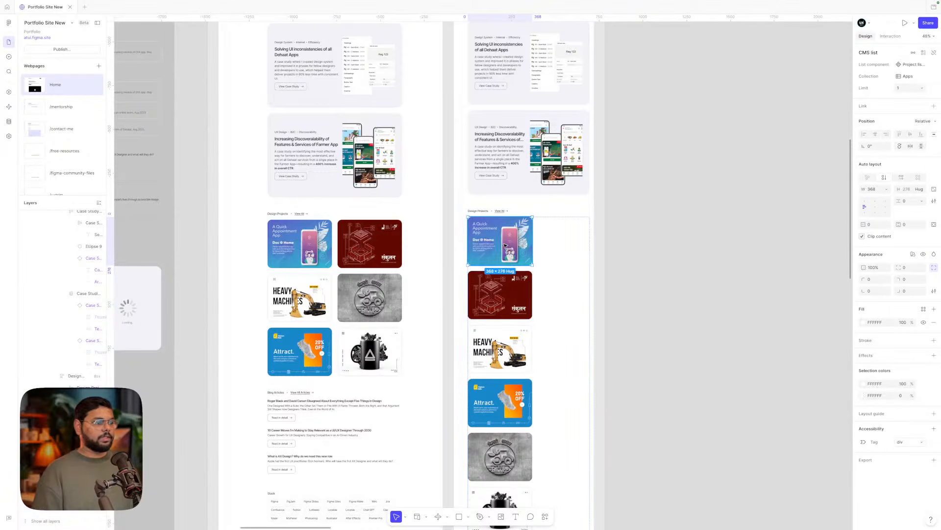
{"action": "left_click", "coordinate": [510, 244]}
{"action": "left_click", "coordinate": [507, 289]}
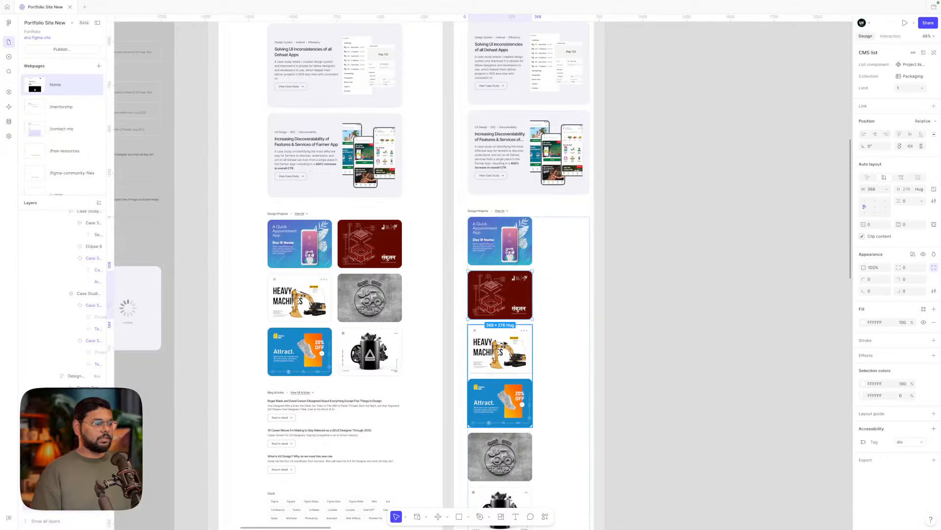
{"action": "left_click", "coordinate": [505, 346]}
{"action": "double_click", "coordinate": [505, 346]}
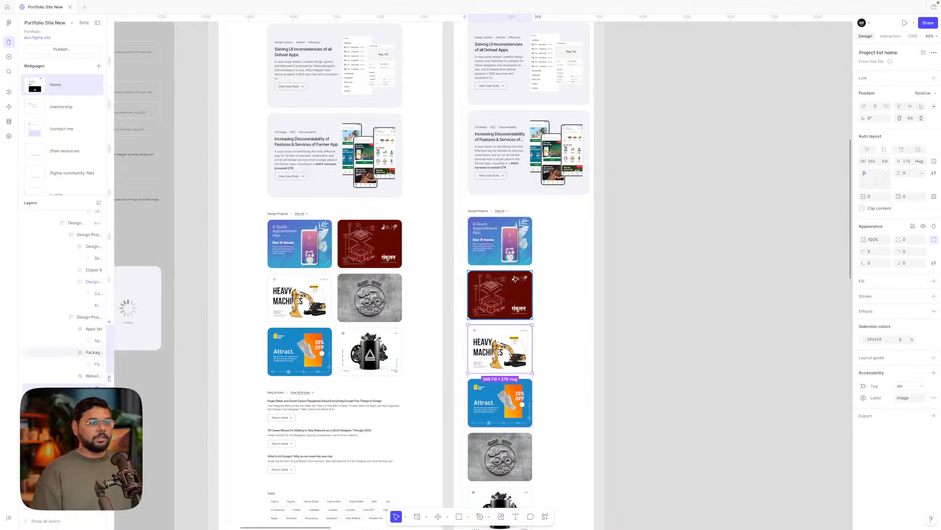
{"action": "left_click", "coordinate": [507, 247]}
{"action": "left_click", "coordinate": [505, 294], "text": "shift"}
{"action": "left_click", "coordinate": [503, 350], "text": "shift"}
{"action": "left_click", "coordinate": [499, 447], "text": "shift"}
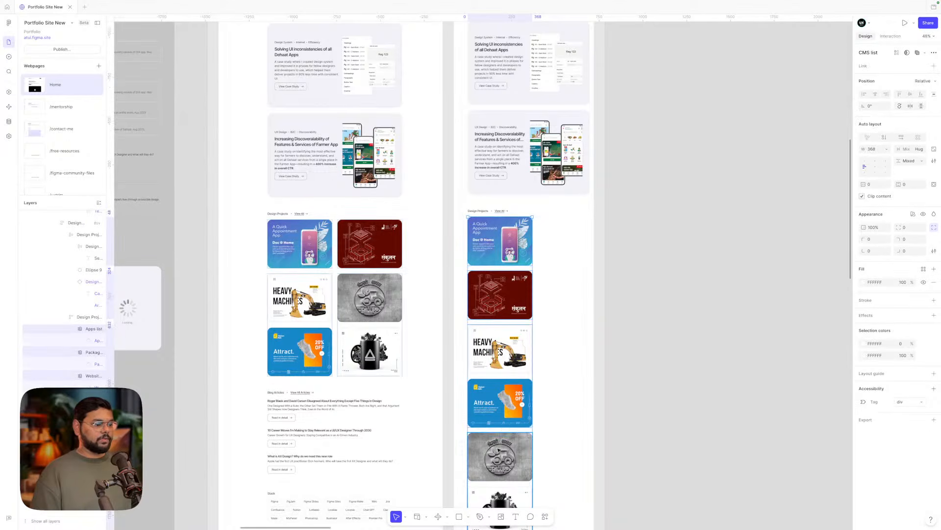
- Resize the selected card lists, trying 344 and 328, settling on 330 wide for two columns
{"action": "scroll", "coordinate": [498, 448], "scroll_direction": "down", "scroll_amount": 2}
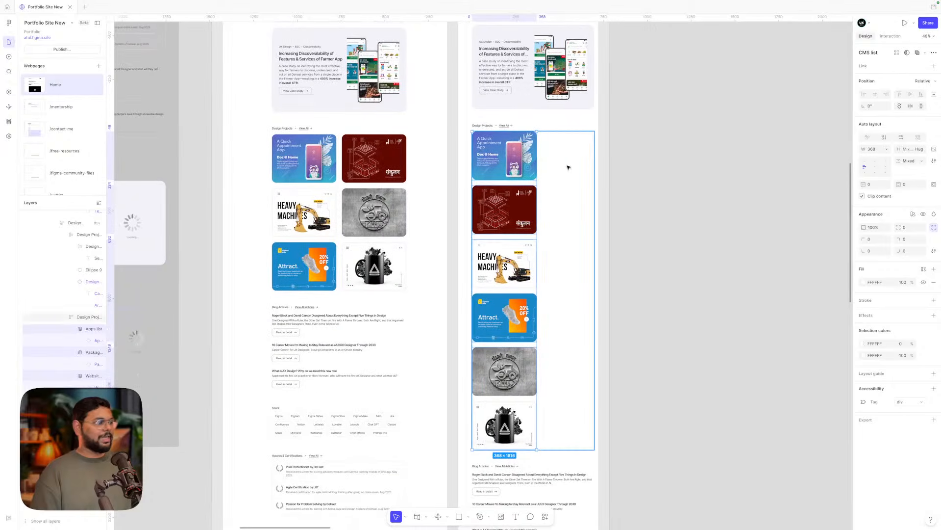
{"action": "left_click", "coordinate": [878, 152]}
{"action": "type", "text": "344"}
{"action": "key", "text": "Return"}
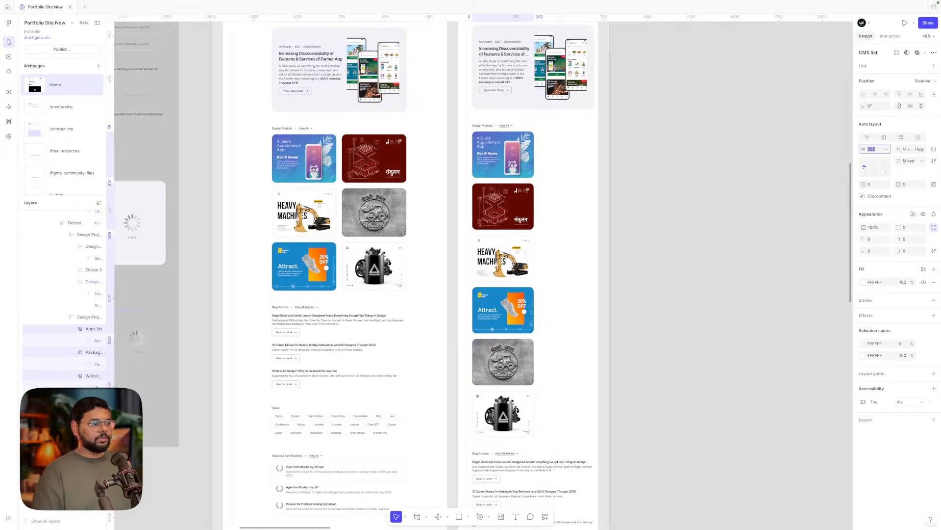
{"action": "type", "text": "328"}
{"action": "key", "text": "Return"}
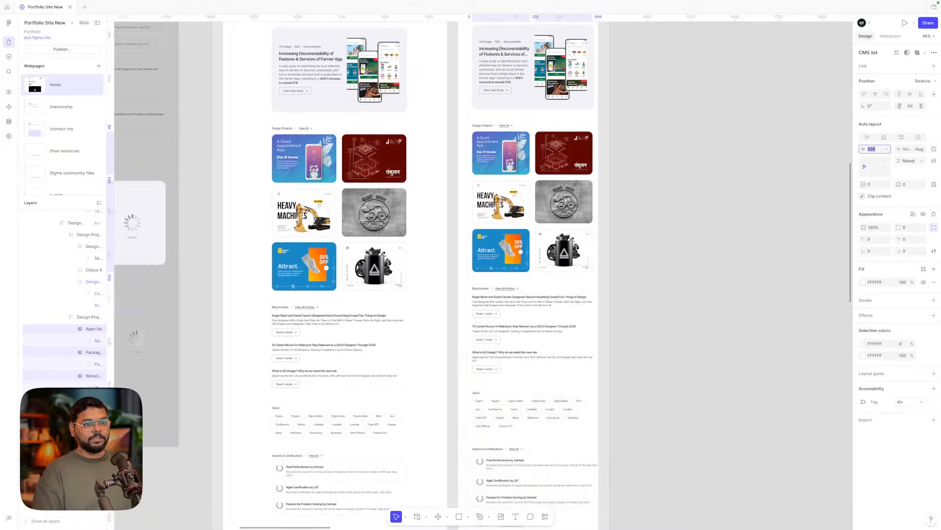
{"action": "key", "text": "Up"}
{"action": "key", "text": "Up"}
{"action": "key", "text": "Up"}
{"action": "key", "text": "Up"}
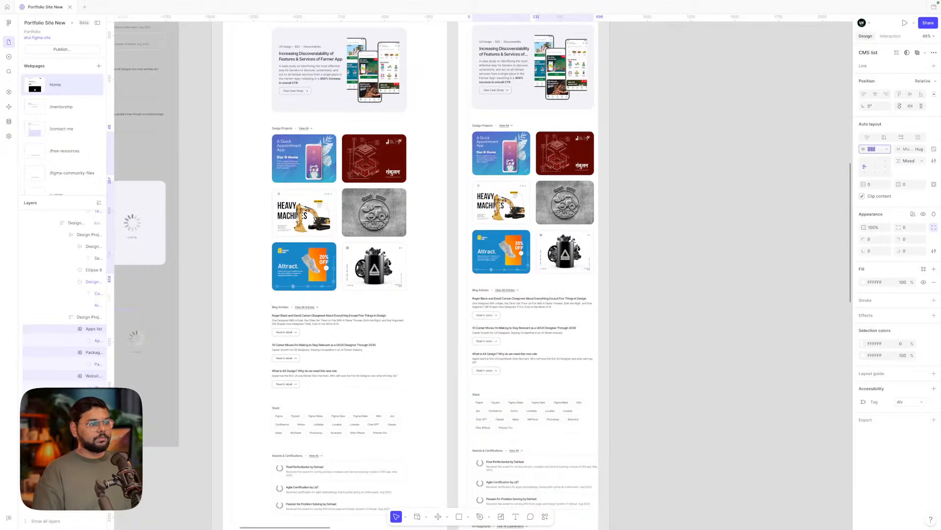
{"action": "key", "text": "Up"}
{"action": "key", "text": "Down"}
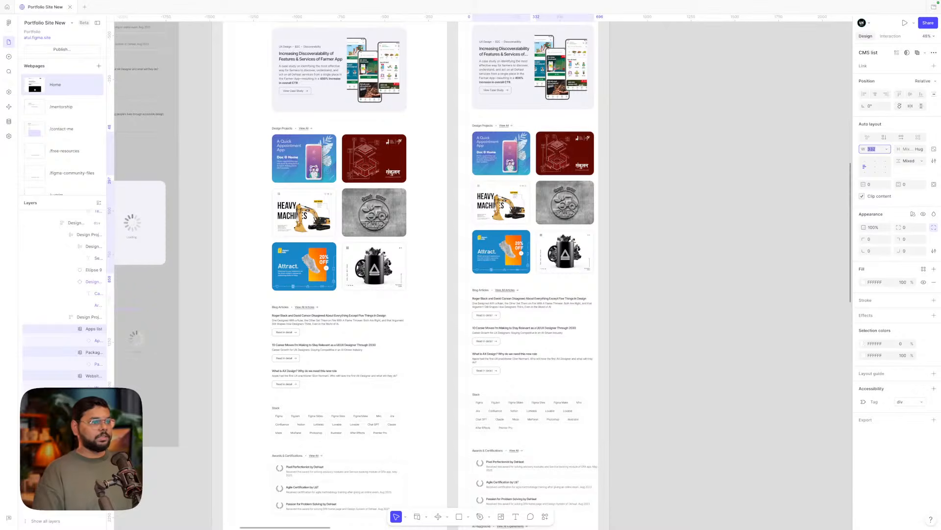
{"action": "key", "text": "Down"}
{"action": "key", "text": "Down"}
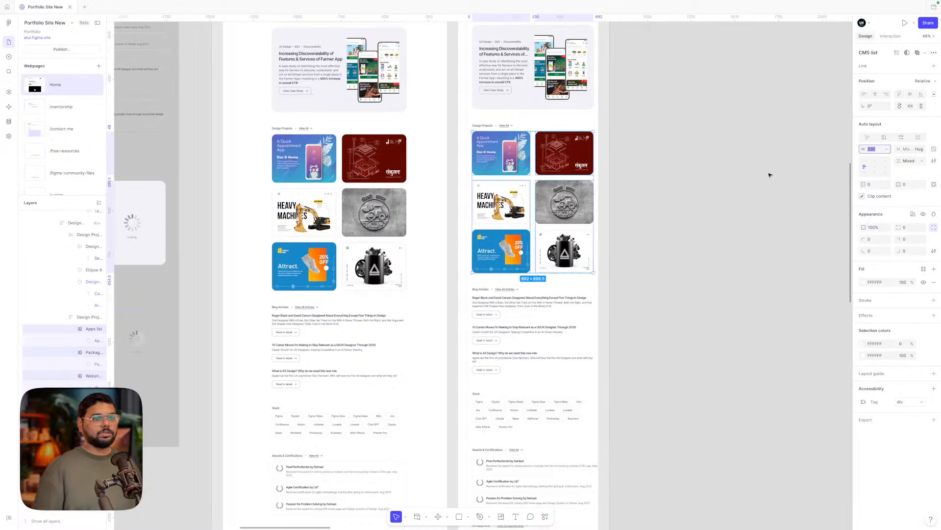
{"action": "left_click", "coordinate": [713, 169]}
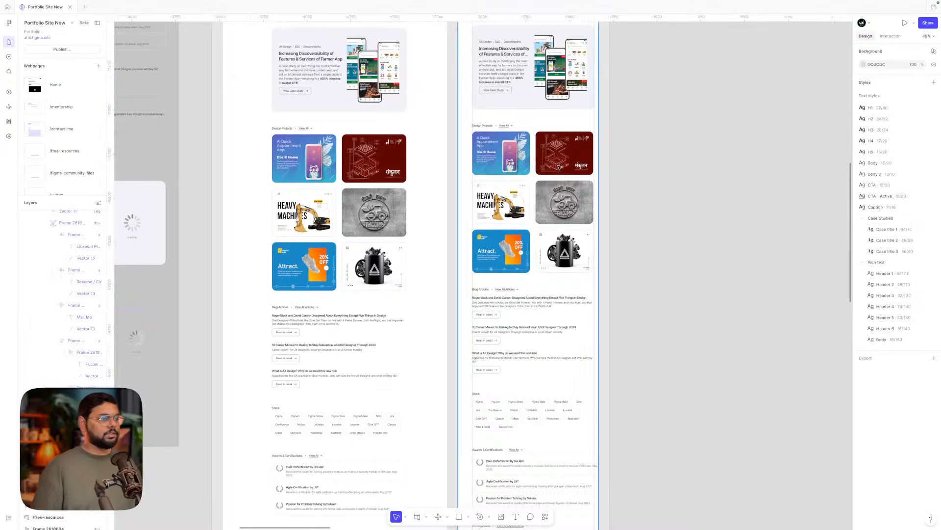
{"action": "scroll", "coordinate": [557, 340], "scroll_direction": "down", "scroll_amount": 8}
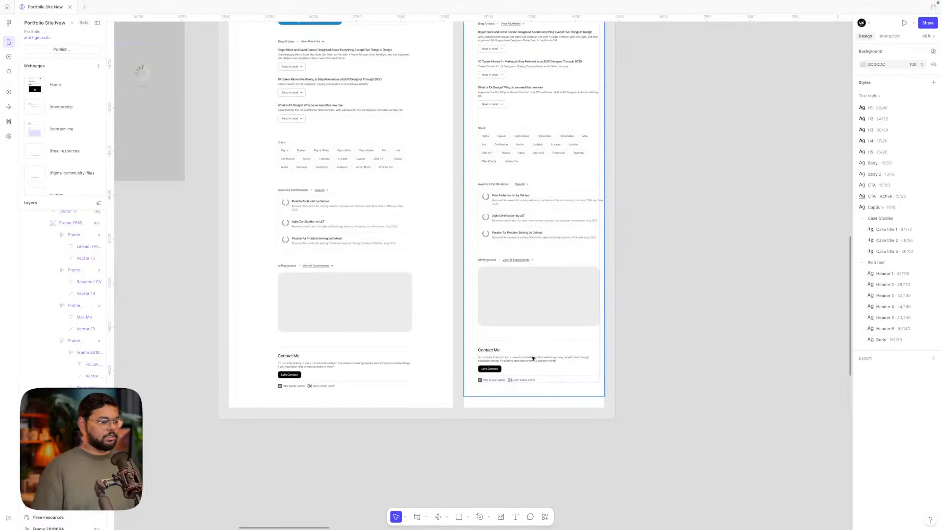
{"action": "scroll", "coordinate": [533, 358], "scroll_direction": "up", "scroll_amount": 20}
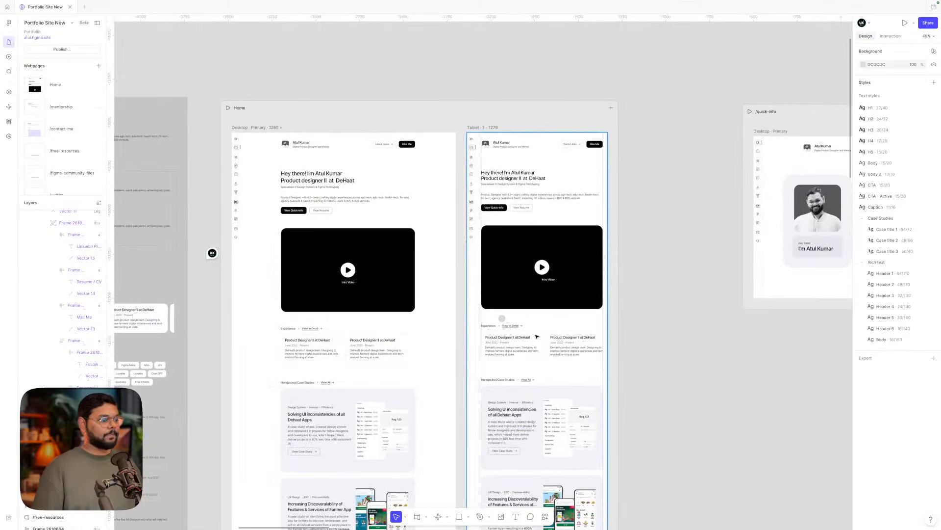
- Add a Mobile breakpoint to the Home page from the breakpoint menu
{"action": "left_click", "coordinate": [487, 128]}
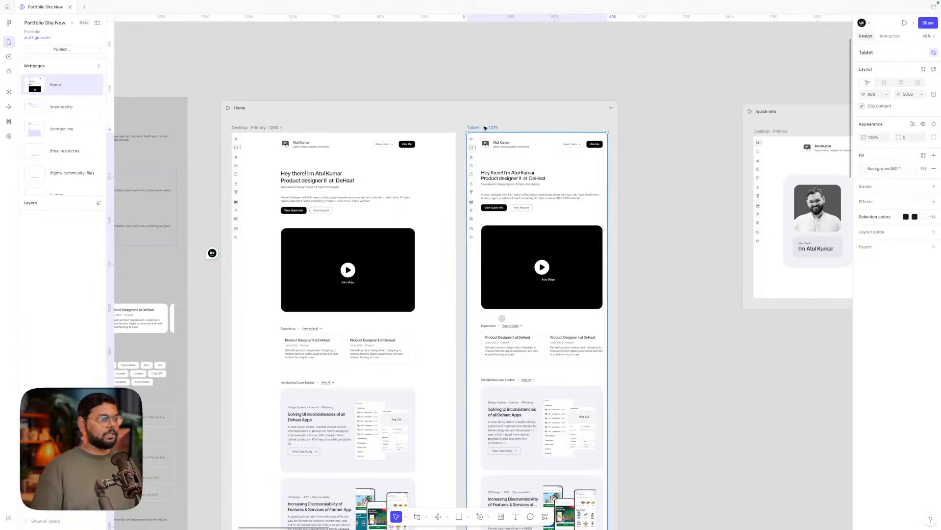
{"action": "left_click", "coordinate": [611, 109]}
{"action": "left_click", "coordinate": [586, 142]}
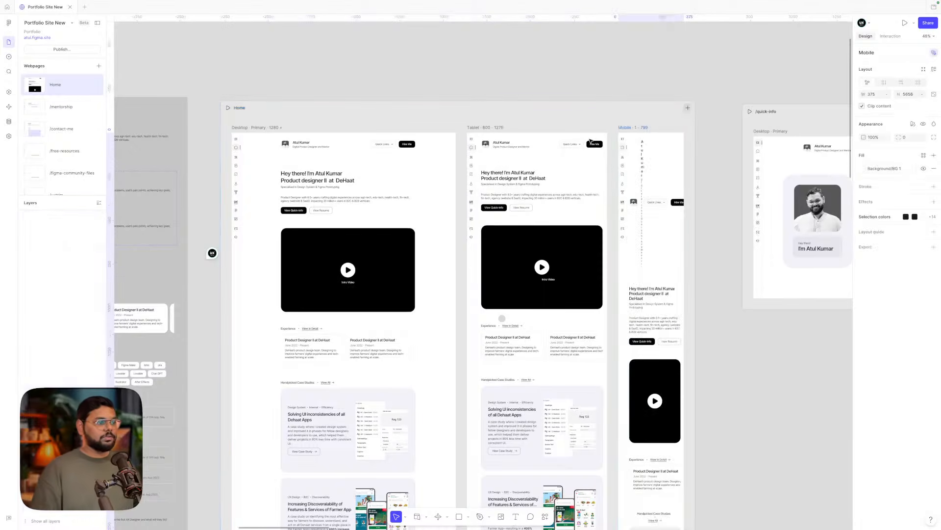
- Select the Mobile frame's Main Header and pan across the canvas to view it
{"action": "scroll", "coordinate": [644, 192], "scroll_direction": "up", "scroll_amount": 5}
{"action": "left_click", "coordinate": [643, 192]}
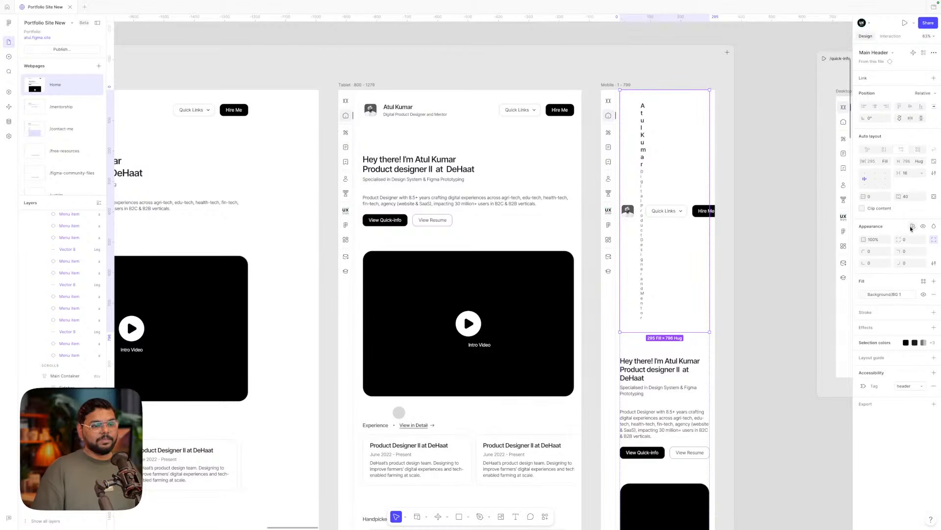
{"action": "scroll", "coordinate": [632, 163], "scroll_direction": "left", "scroll_amount": 5}
{"action": "scroll", "coordinate": [632, 164], "scroll_direction": "down", "scroll_amount": 5}
{"action": "scroll", "coordinate": [631, 166], "scroll_direction": "left", "scroll_amount": 5}
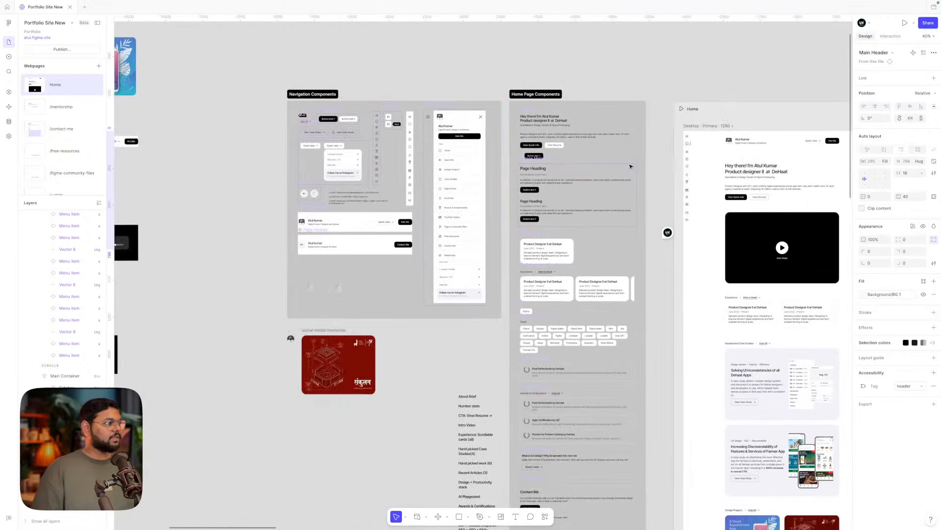
{"action": "scroll", "coordinate": [444, 122], "scroll_direction": "up", "scroll_amount": 5}
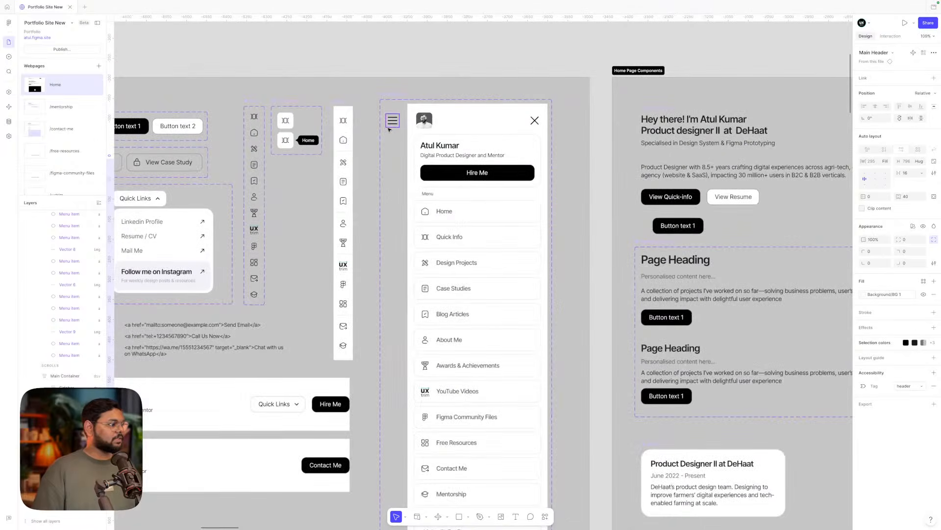
{"action": "scroll", "coordinate": [385, 142], "scroll_direction": "left", "scroll_amount": 2}
{"action": "scroll", "coordinate": [374, 169], "scroll_direction": "down", "scroll_amount": 4}
- Inspect the Main Header and Quick link CTA layers, then select the Mobile side menu
{"action": "left_click", "coordinate": [274, 264]}
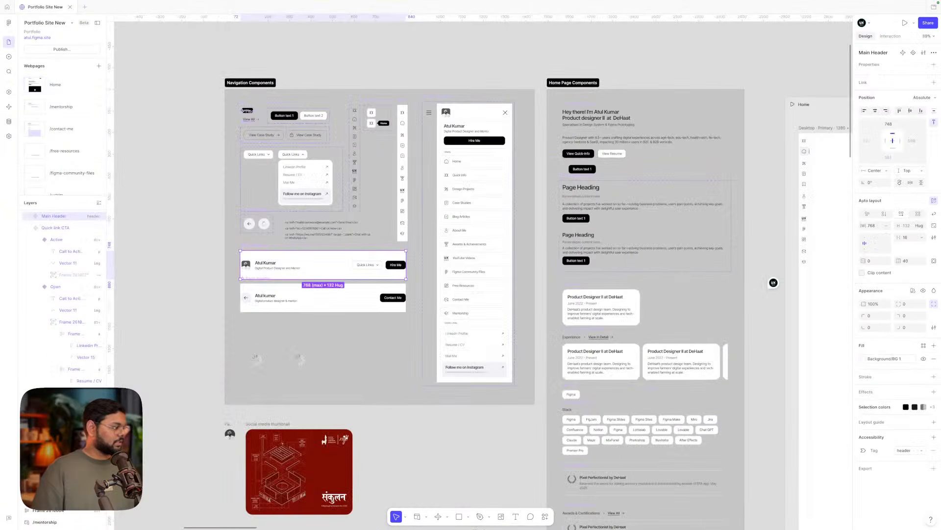
{"action": "left_click", "coordinate": [34, 228]}
{"action": "left_click", "coordinate": [30, 227]}
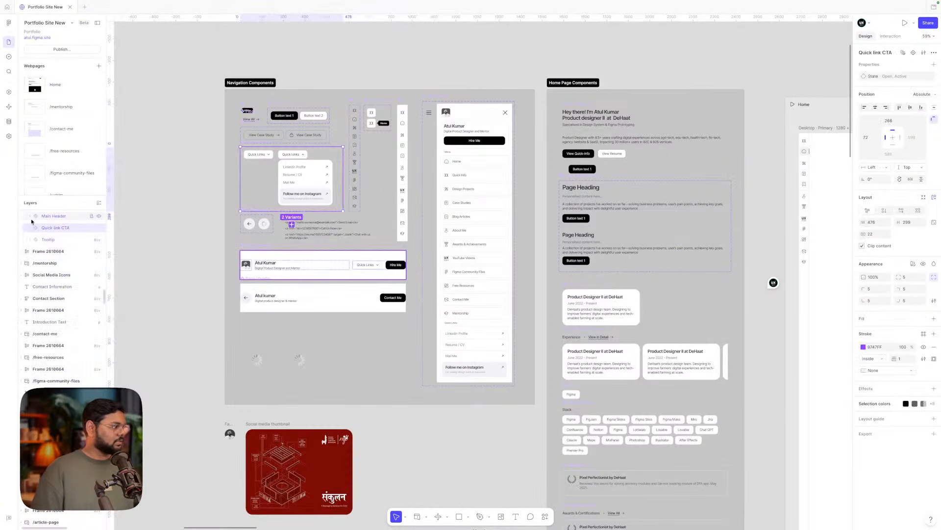
{"action": "left_click", "coordinate": [28, 218]}
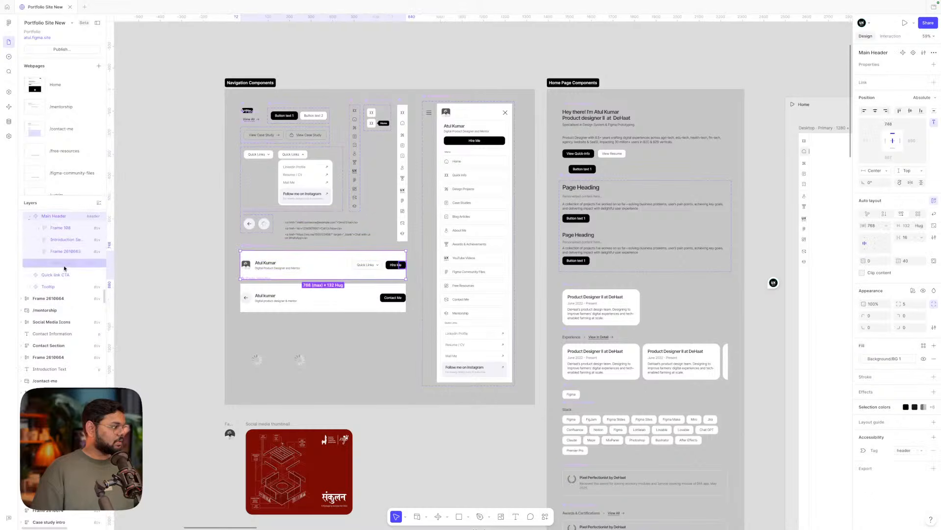
{"action": "scroll", "coordinate": [411, 276], "scroll_direction": "right", "scroll_amount": 15}
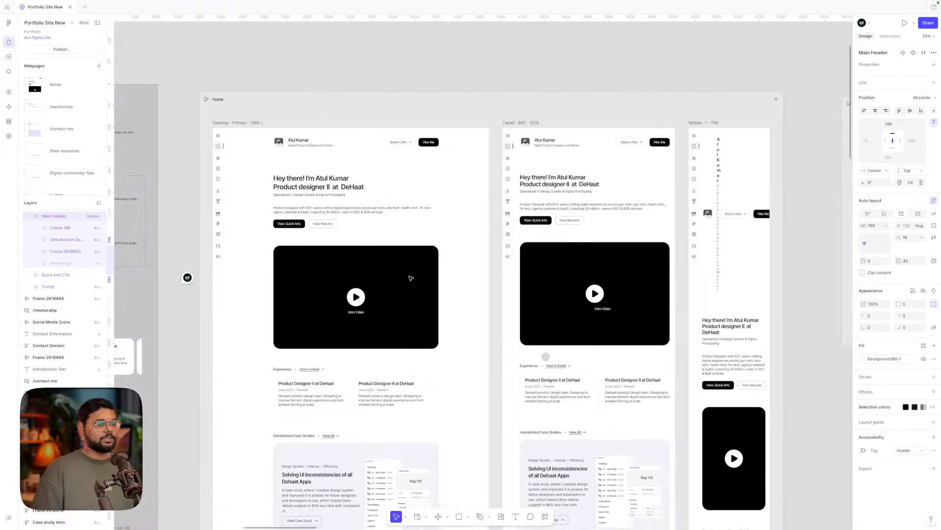
{"action": "scroll", "coordinate": [570, 208], "scroll_direction": "up", "scroll_amount": 3}
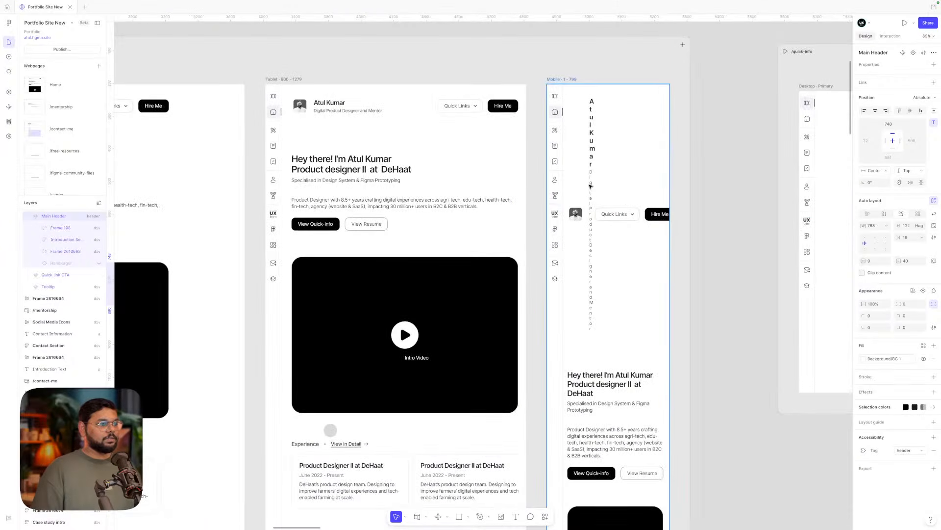
{"action": "left_click", "coordinate": [553, 181]}
{"action": "scroll", "coordinate": [553, 180], "scroll_direction": "down", "scroll_amount": 3}
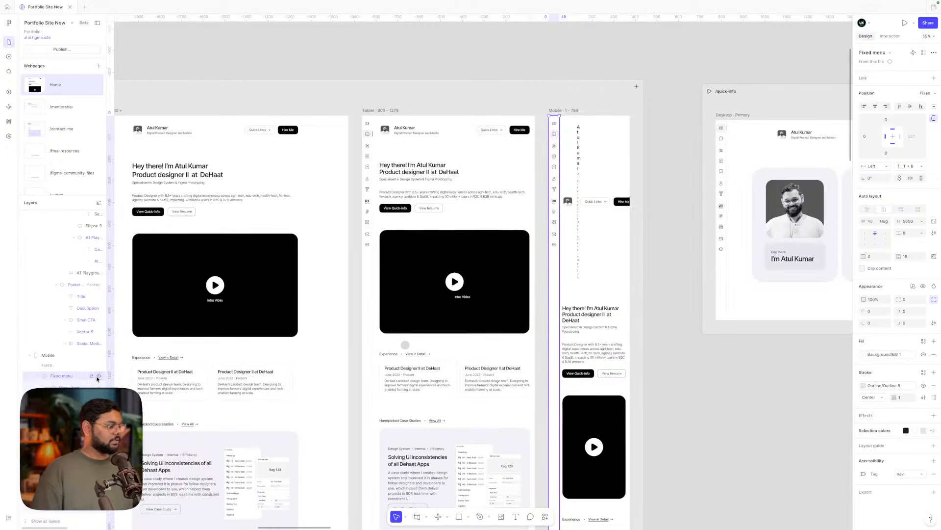
- Hide the fixed side menu on Mobile and select the Mobile frame's Main Container
{"action": "left_click", "coordinate": [98, 377]}
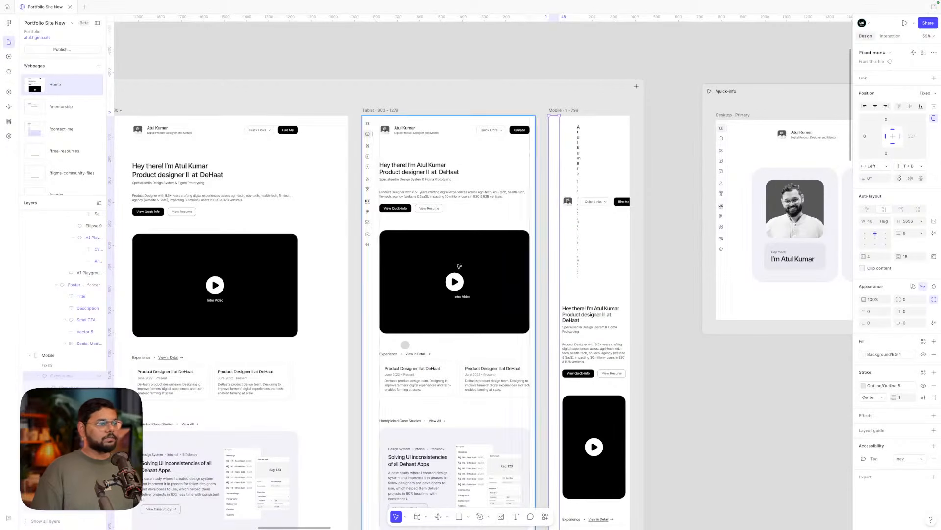
{"action": "left_click", "coordinate": [664, 238]}
{"action": "left_click", "coordinate": [580, 216]}
{"action": "left_click", "coordinate": [662, 202]}
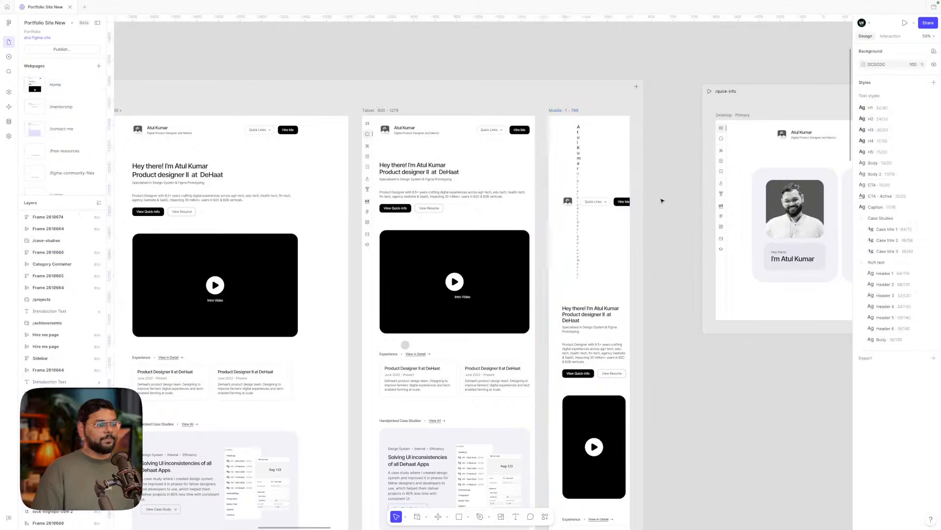
{"action": "left_click", "coordinate": [583, 202]}
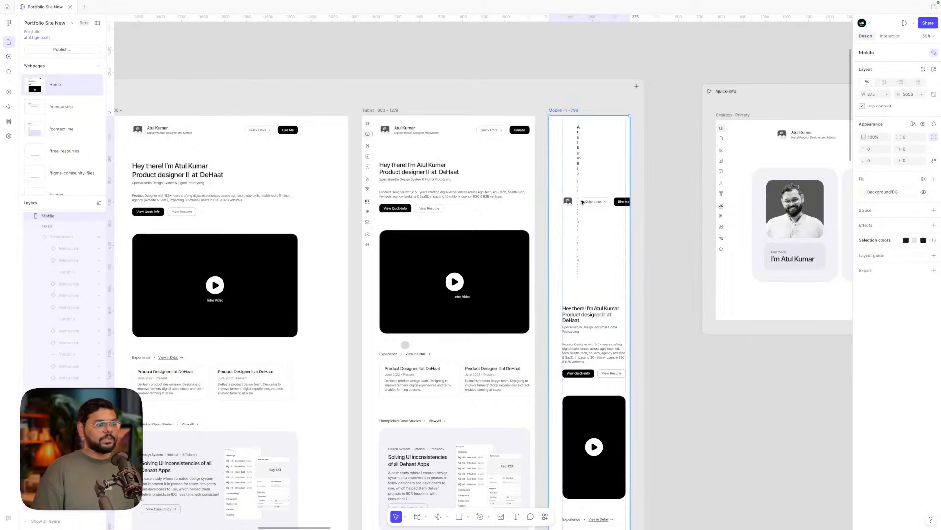
{"action": "left_click", "coordinate": [651, 198]}
{"action": "double_click", "coordinate": [568, 196]}
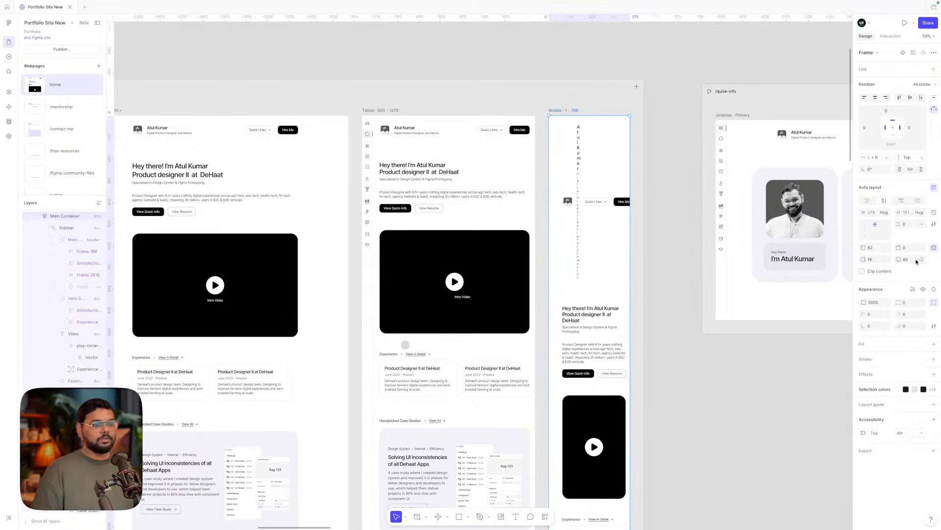
- Compare the Mobile frame's 62 left padding with the Tablet frame's padding
{"action": "left_click", "coordinate": [873, 249]}
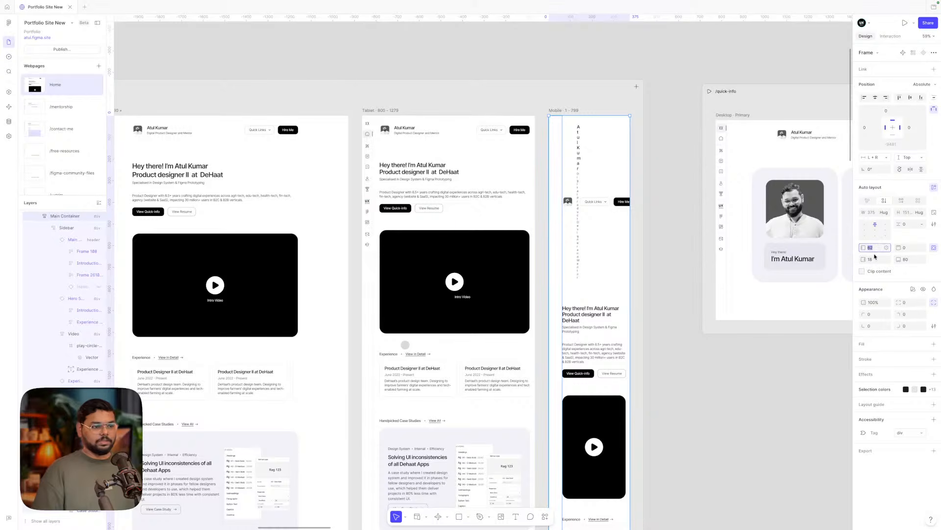
{"action": "left_click", "coordinate": [488, 278]}
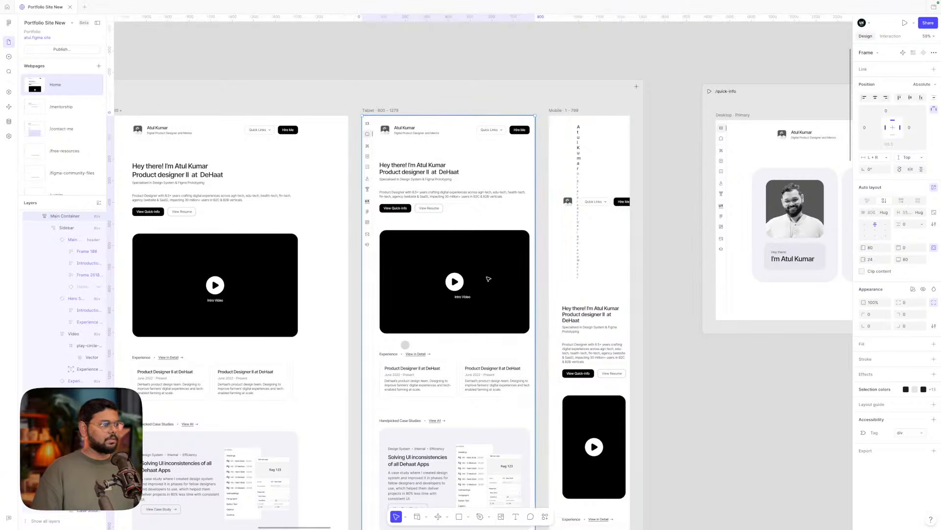
{"action": "left_click", "coordinate": [616, 267]}
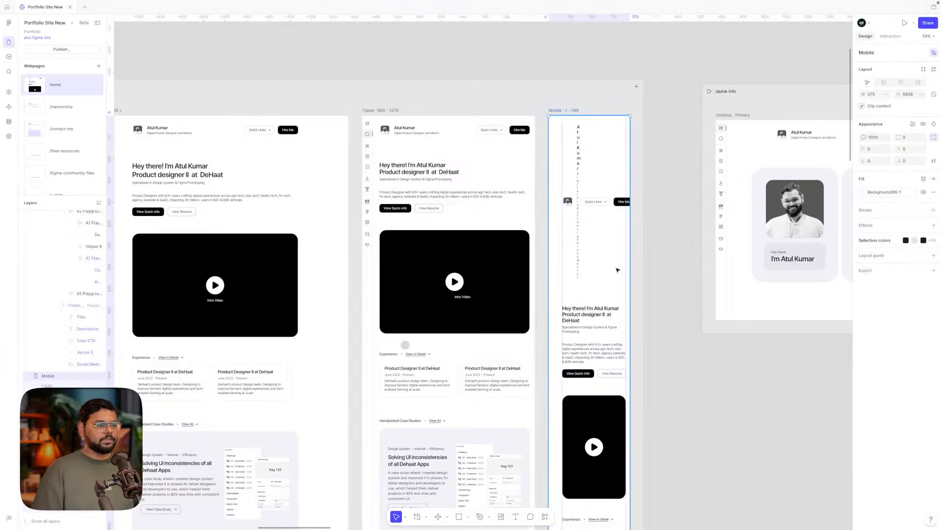
{"action": "left_click", "coordinate": [681, 415]}
{"action": "left_click", "coordinate": [563, 343]}
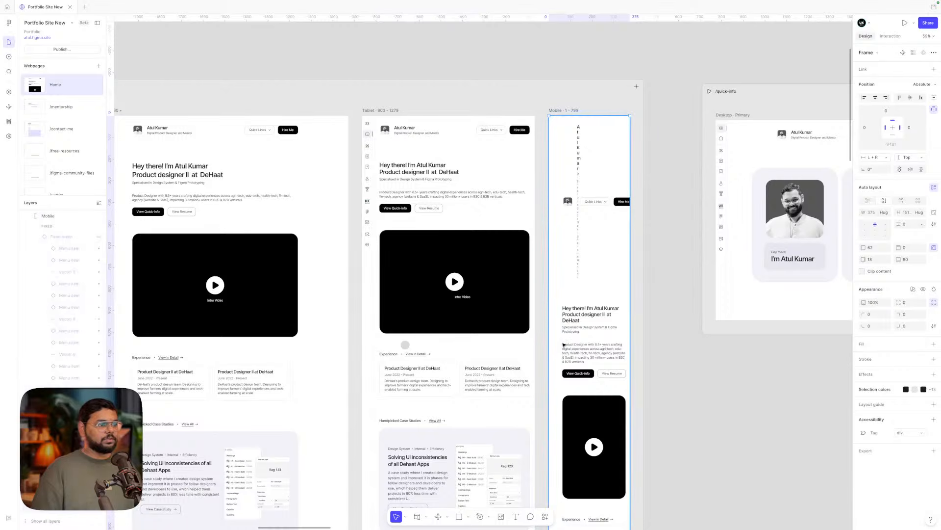
- Set the Mobile frame's bottom padding to 40
{"action": "left_click", "coordinate": [879, 261]}
{"action": "type", "text": "18"}
{"action": "left_click", "coordinate": [915, 260]}
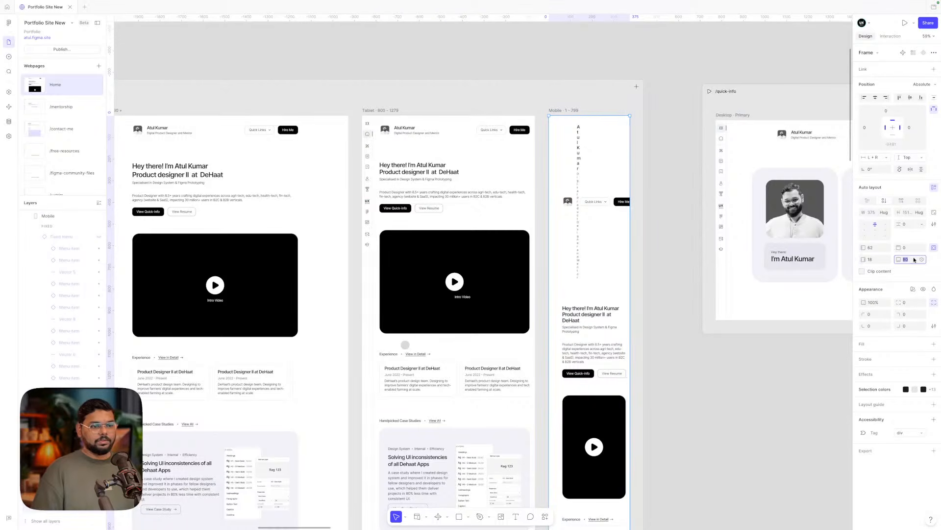
{"action": "type", "text": "40"}
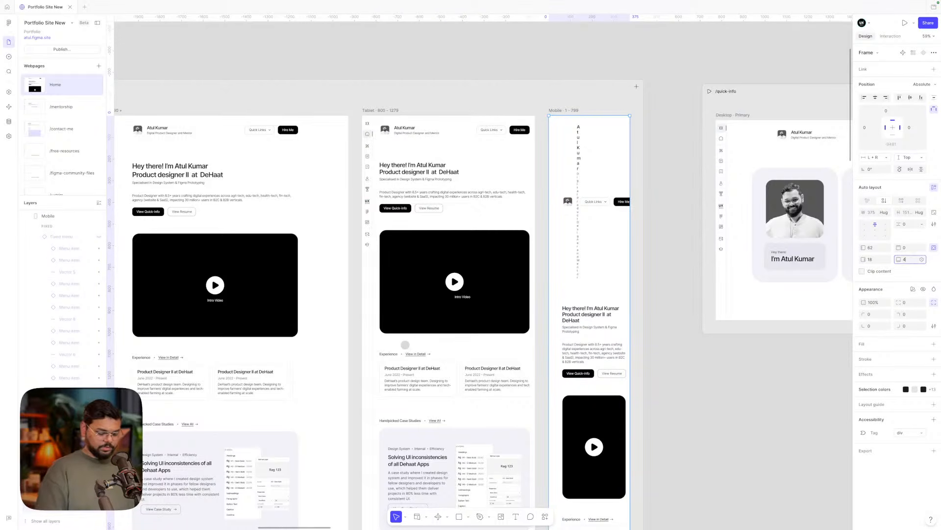
{"action": "key", "text": "Return"}
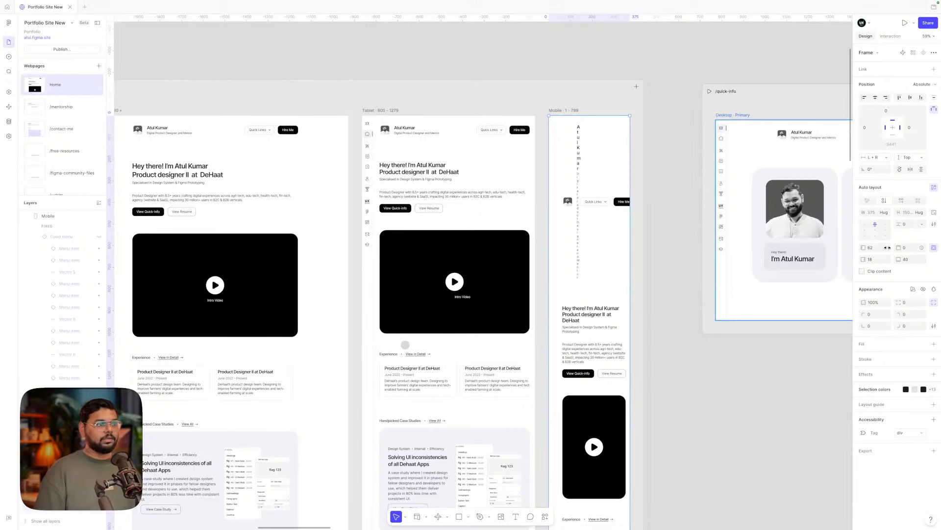
- Set the Mobile frame's left and right padding to 16
{"action": "left_click", "coordinate": [873, 248]}
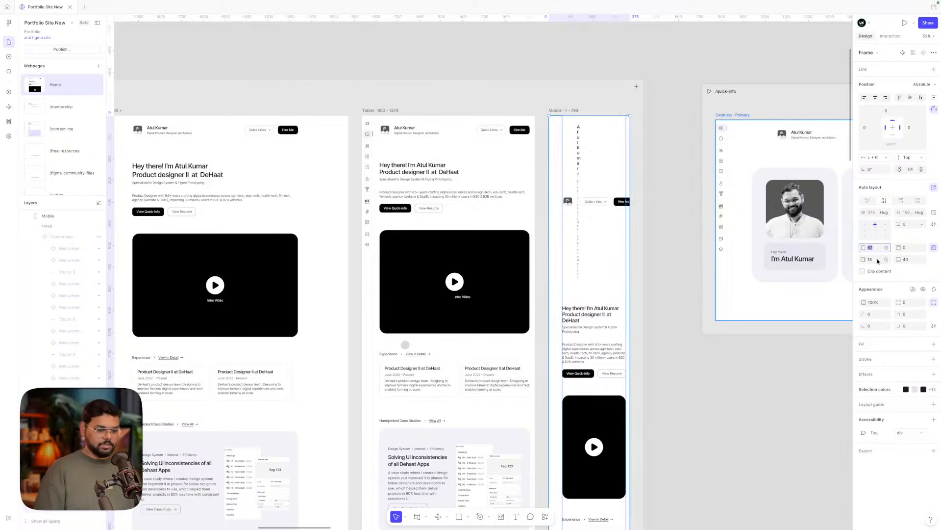
{"action": "type", "text": "16"}
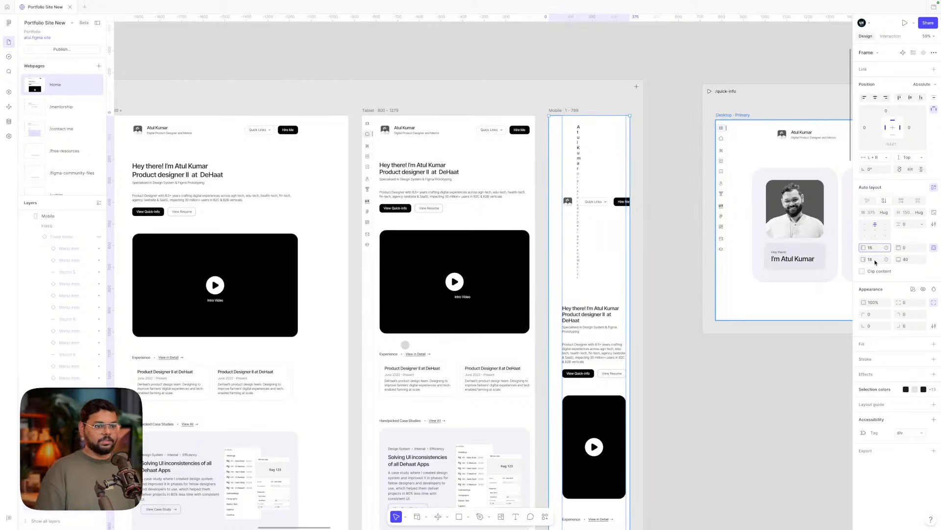
{"action": "left_click", "coordinate": [876, 260]}
{"action": "type", "text": "16"}
{"action": "key", "text": "Return"}
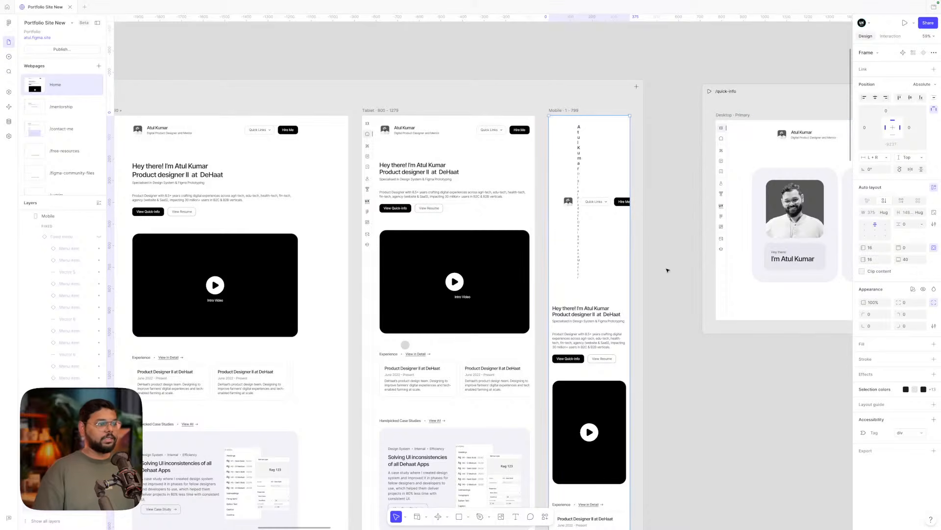
{"action": "left_click", "coordinate": [597, 204]}
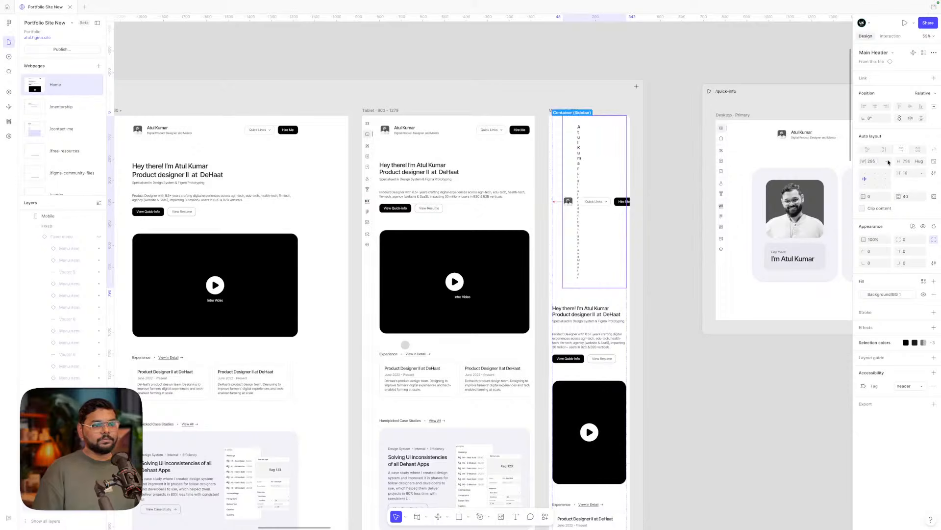
- Compare the mobile and tablet Main Header width sizing options, then reselect the mobile header
{"action": "left_click", "coordinate": [888, 161]}
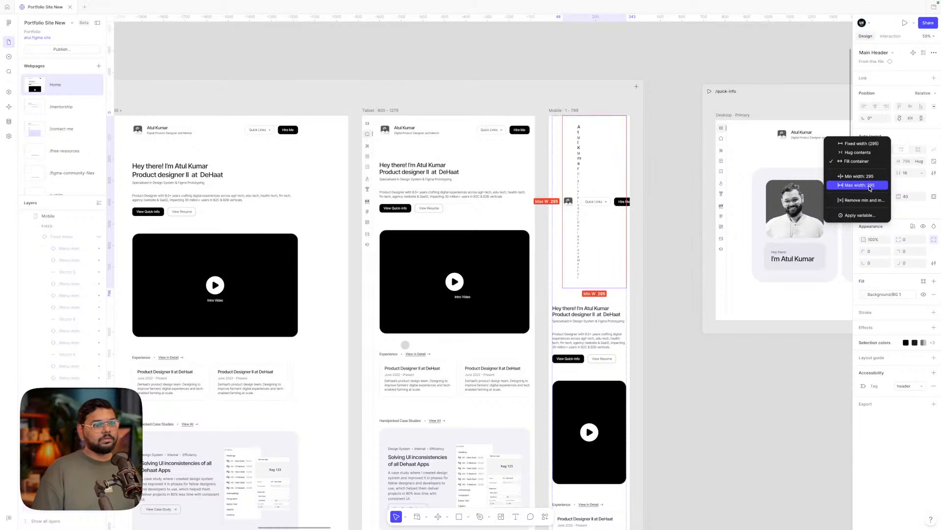
{"action": "left_click", "coordinate": [420, 184]}
{"action": "left_click", "coordinate": [409, 133]}
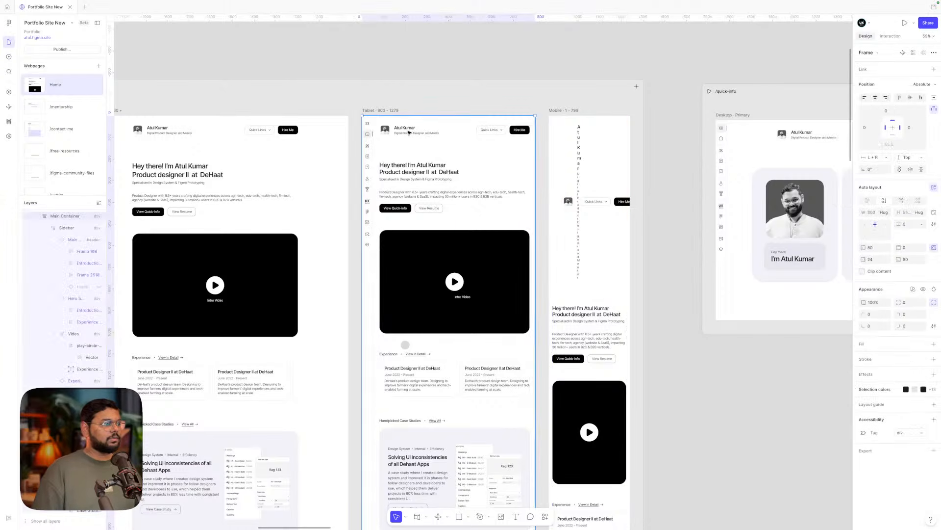
{"action": "left_click", "coordinate": [407, 126]}
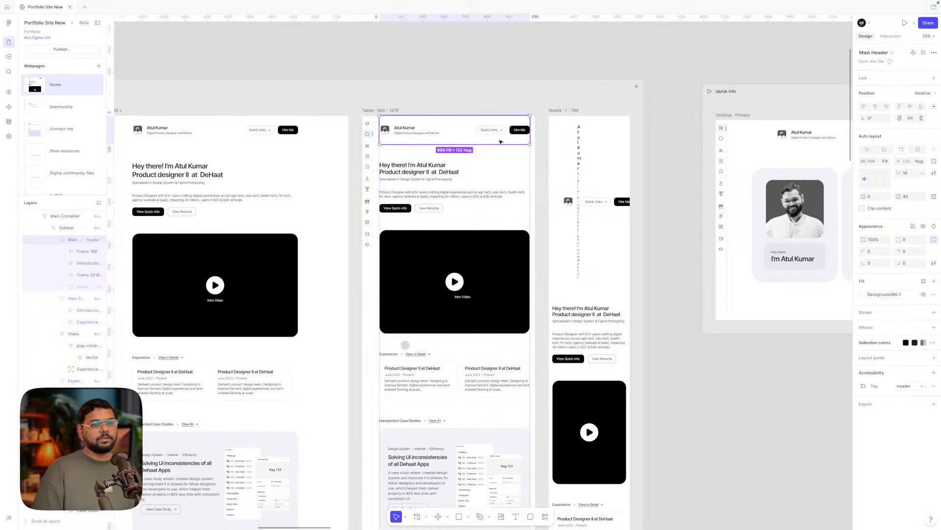
{"action": "left_click", "coordinate": [886, 161]}
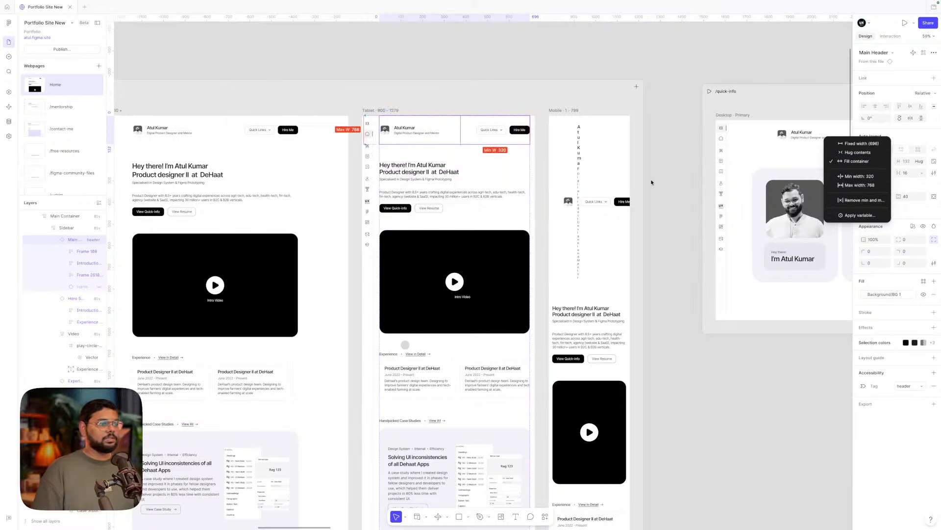
{"action": "left_click", "coordinate": [623, 192]}
{"action": "left_click", "coordinate": [611, 196]}
{"action": "left_click", "coordinate": [611, 196]}
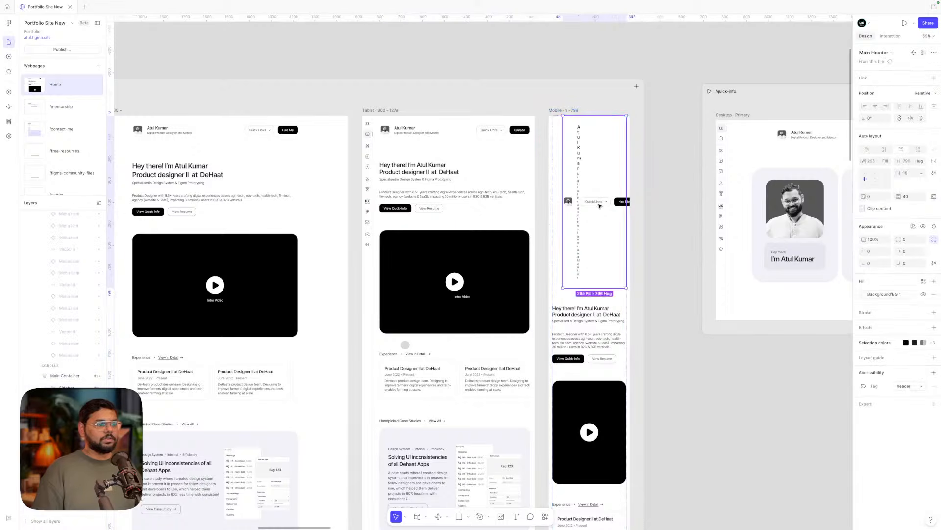
- Add a max width of 800 and a min width of 320 to the mobile Main Header
{"action": "left_click", "coordinate": [888, 161]}
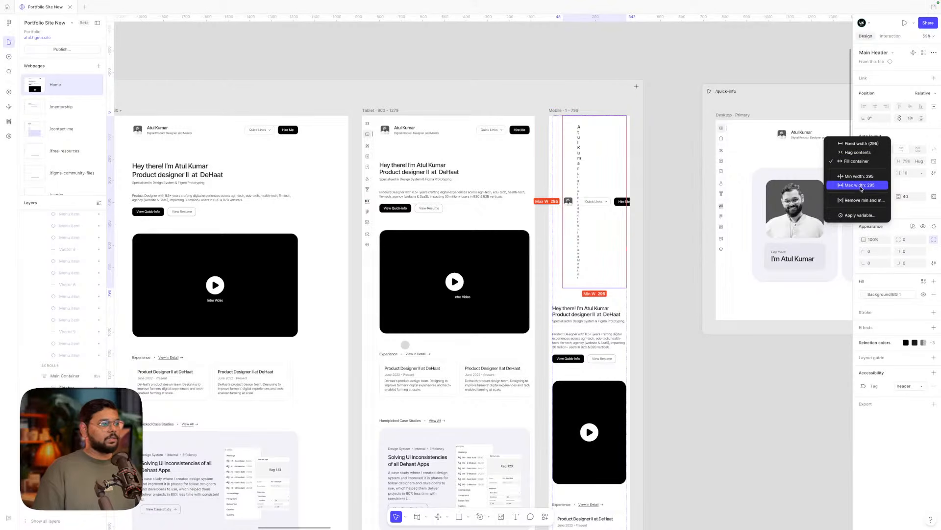
{"action": "left_click", "coordinate": [861, 185]}
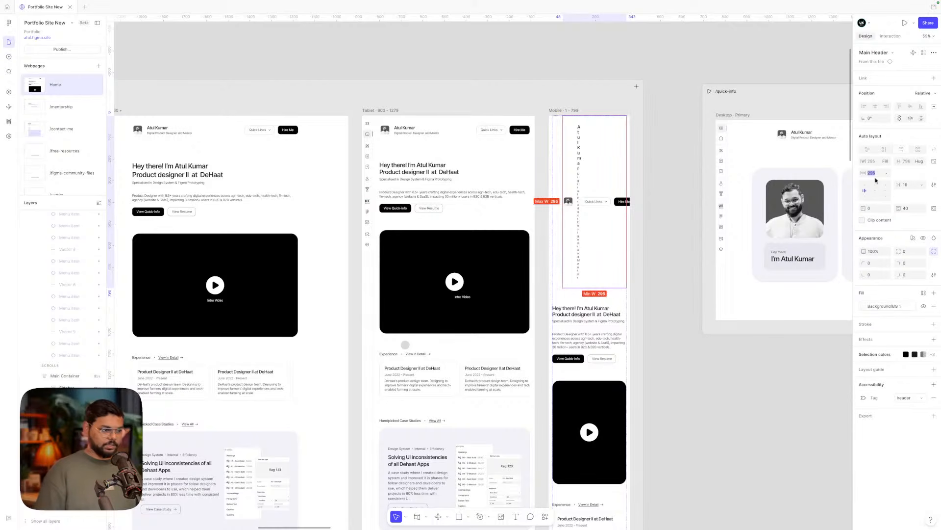
{"action": "type", "text": "80"}
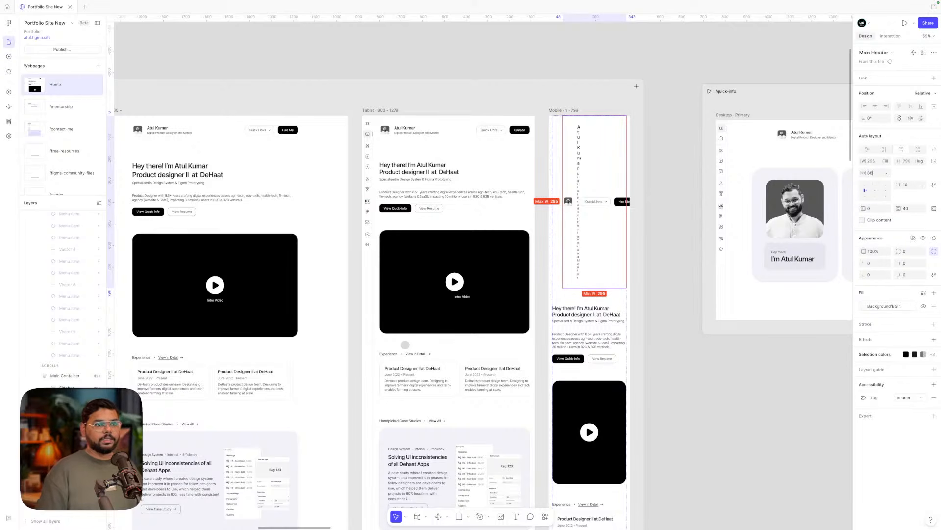
{"action": "type", "text": "0"}
{"action": "key", "text": "Return"}
{"action": "left_click", "coordinate": [883, 161]}
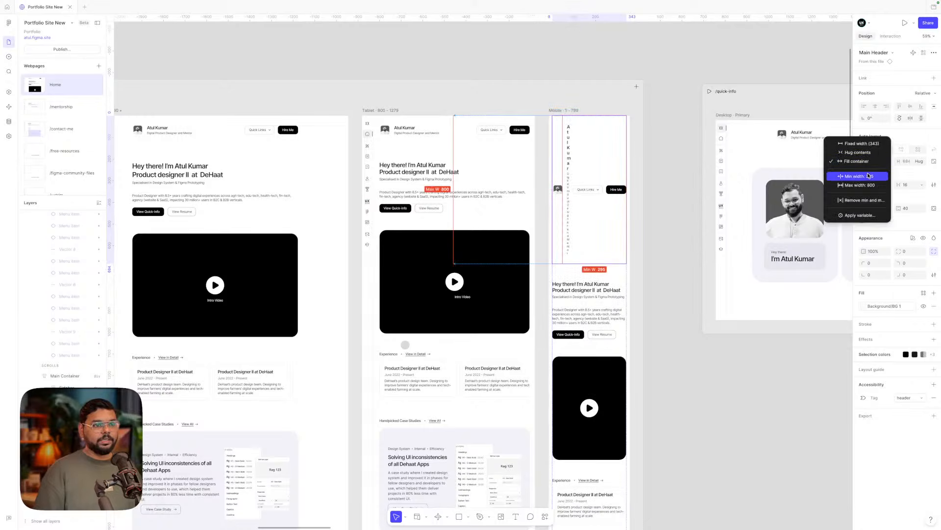
{"action": "left_click", "coordinate": [869, 176]}
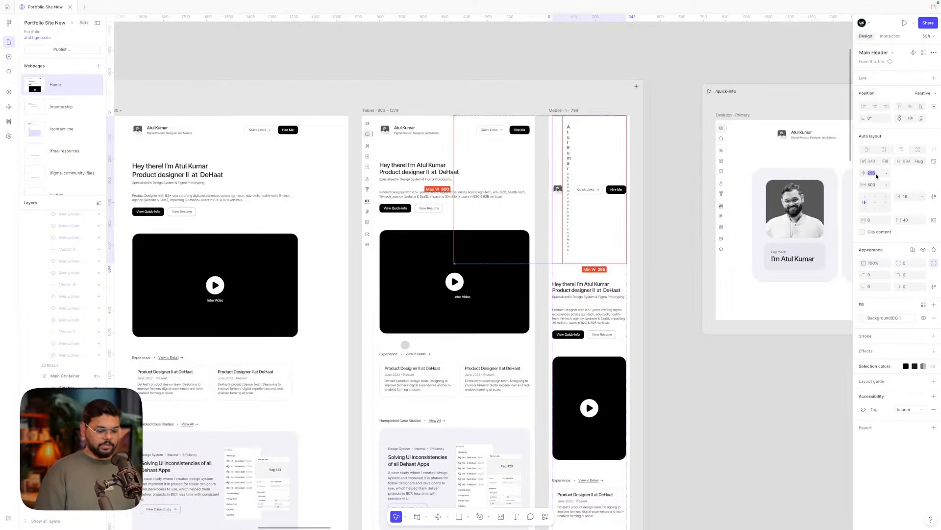
{"action": "type", "text": "320"}
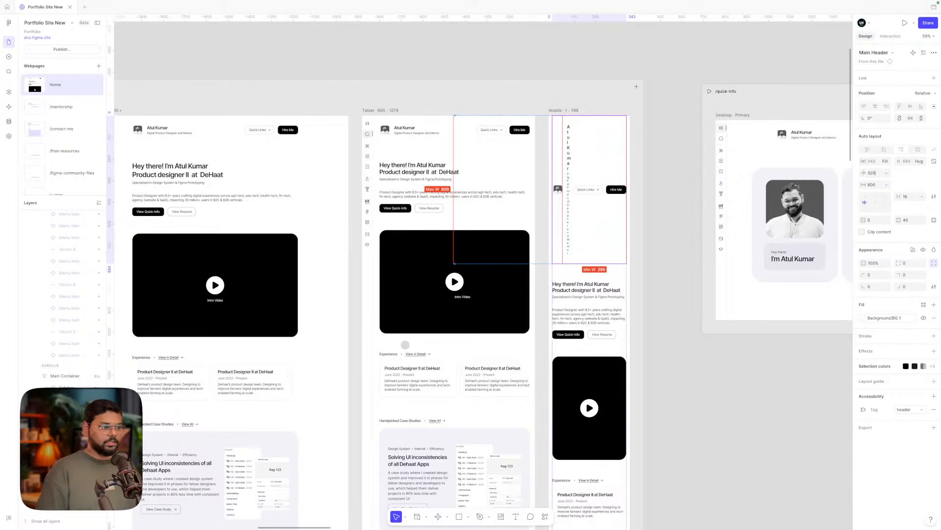
{"action": "key", "text": "Return"}
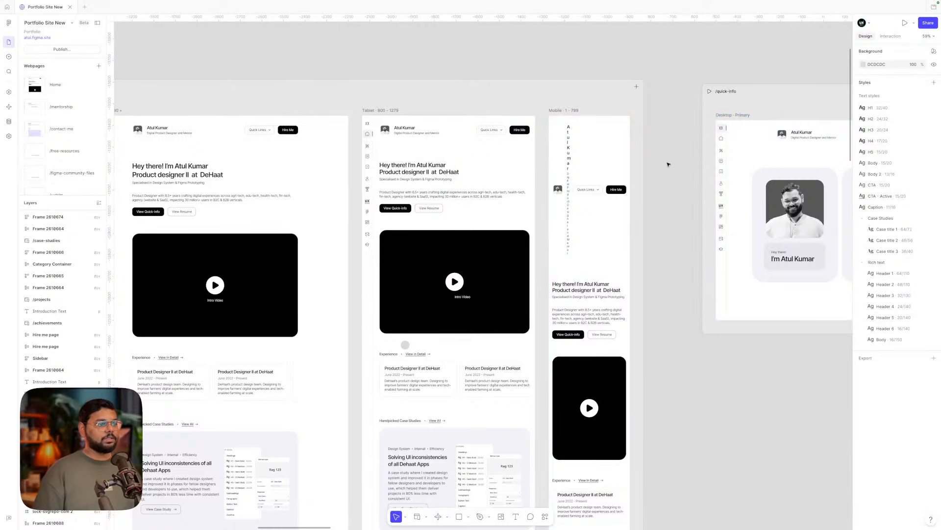
- Hide the Quick Links and Hire Me group in the mobile header
{"action": "left_click", "coordinate": [597, 194]}
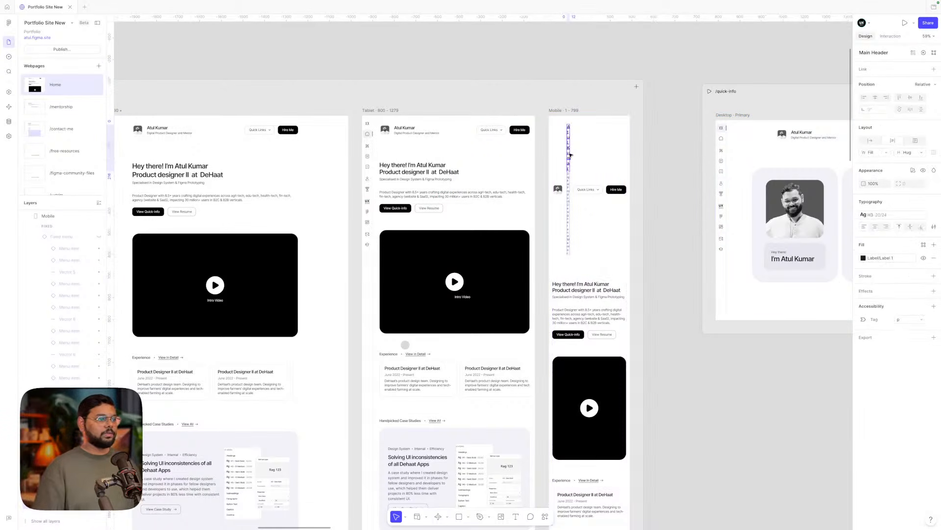
{"action": "left_click", "coordinate": [595, 194]}
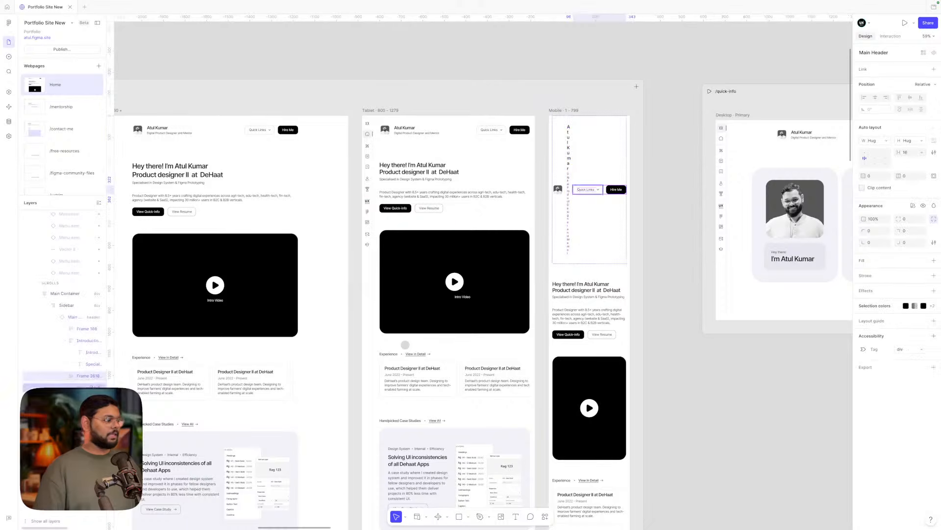
{"action": "left_click", "coordinate": [924, 206]}
{"action": "scroll", "coordinate": [643, 146], "scroll_direction": "up", "scroll_amount": 5}
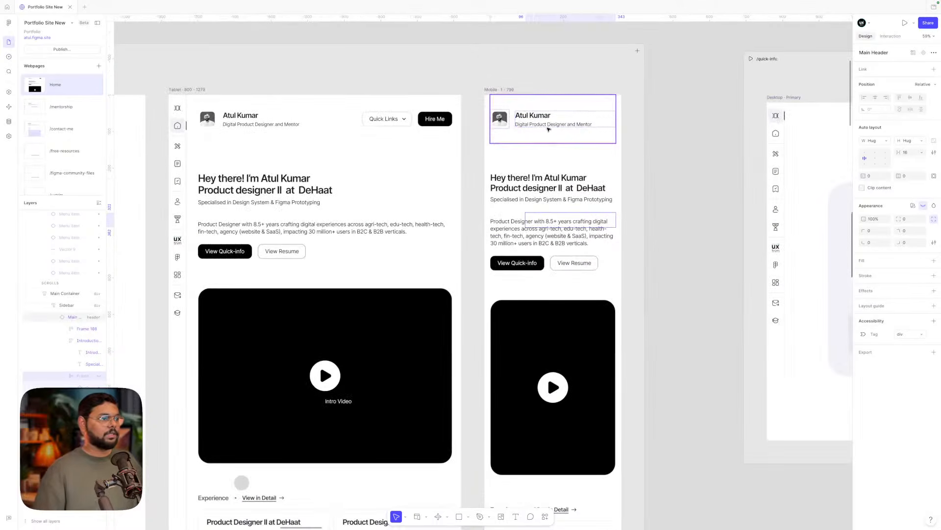
{"action": "left_click", "coordinate": [548, 129]}
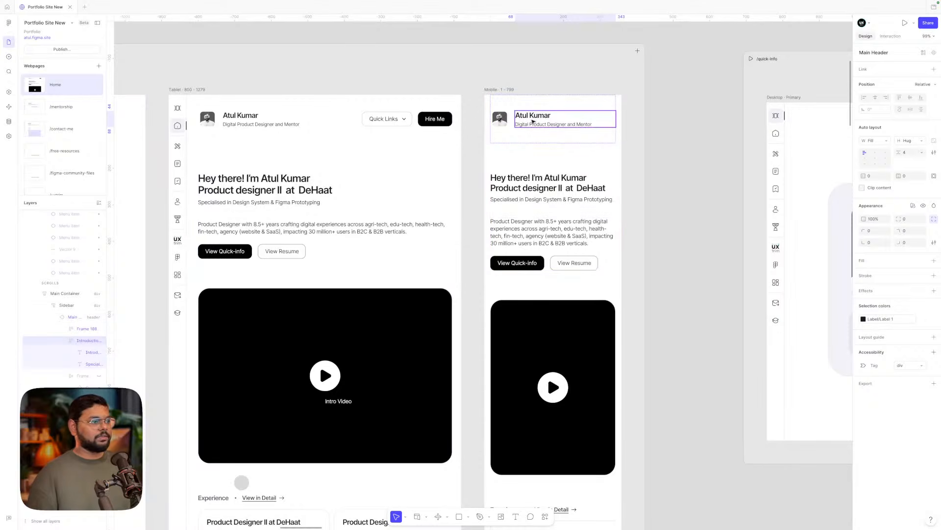
{"action": "key", "text": "Escape"}
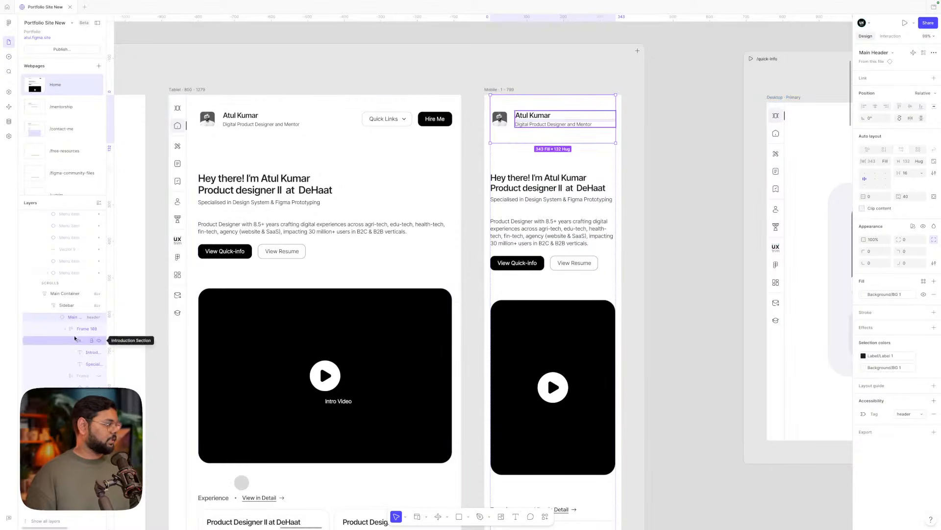
- Show the hamburger menu icon and hide the avatar in the mobile header
{"action": "left_click", "coordinate": [61, 377]}
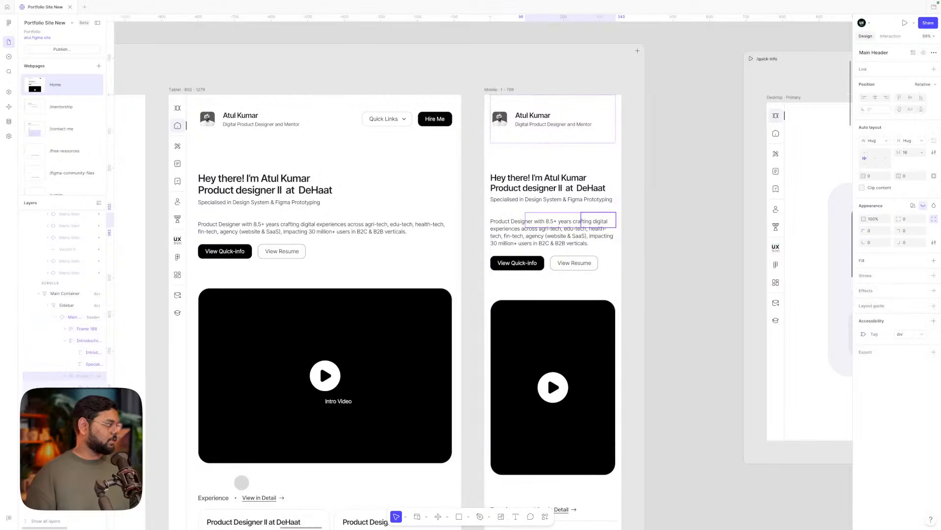
{"action": "left_click", "coordinate": [99, 411]}
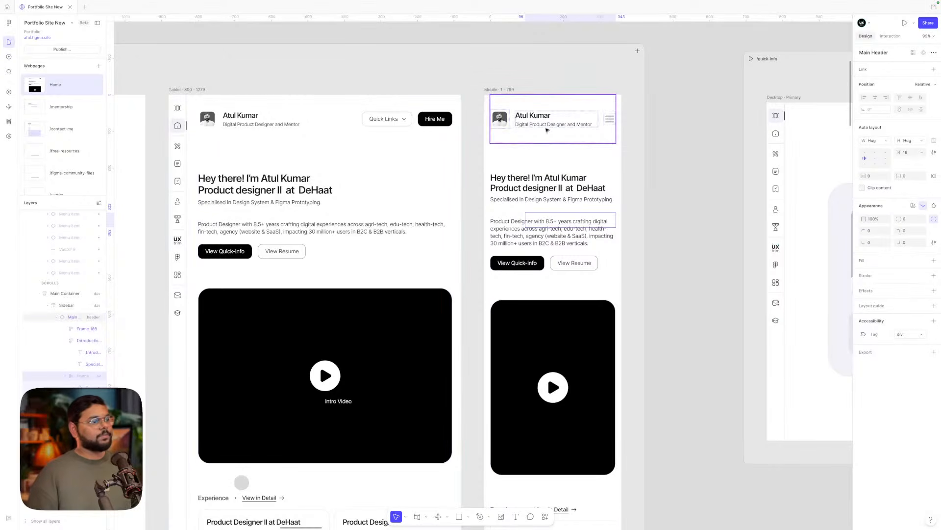
{"action": "left_click", "coordinate": [503, 123]}
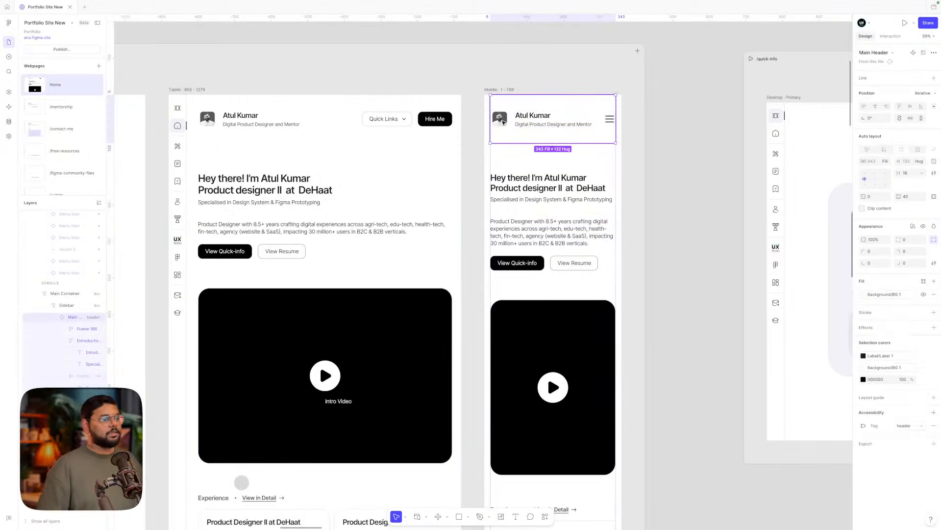
{"action": "left_click", "coordinate": [503, 123]}
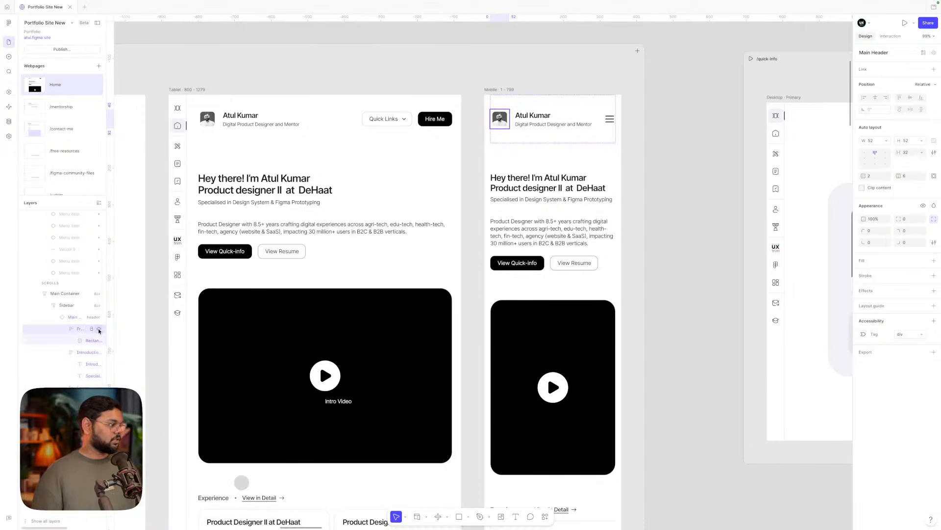
{"action": "left_click", "coordinate": [99, 330]}
- Tighten the mobile Main Header's vertical padding so its height drops to 92
{"action": "left_click", "coordinate": [561, 133]}
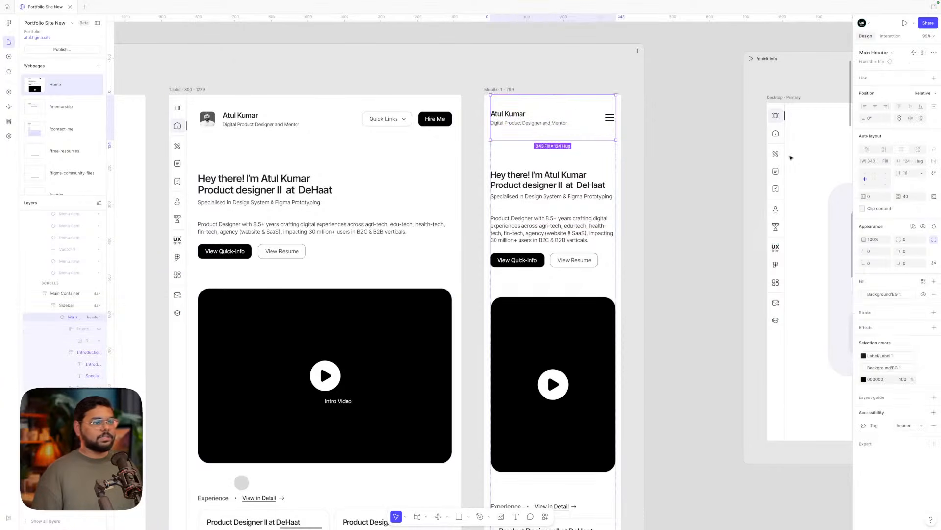
{"action": "left_click", "coordinate": [906, 196]}
{"action": "key", "text": "shift+Down"}
{"action": "key", "text": "shift+Down"}
{"action": "key", "text": "shift+Down"}
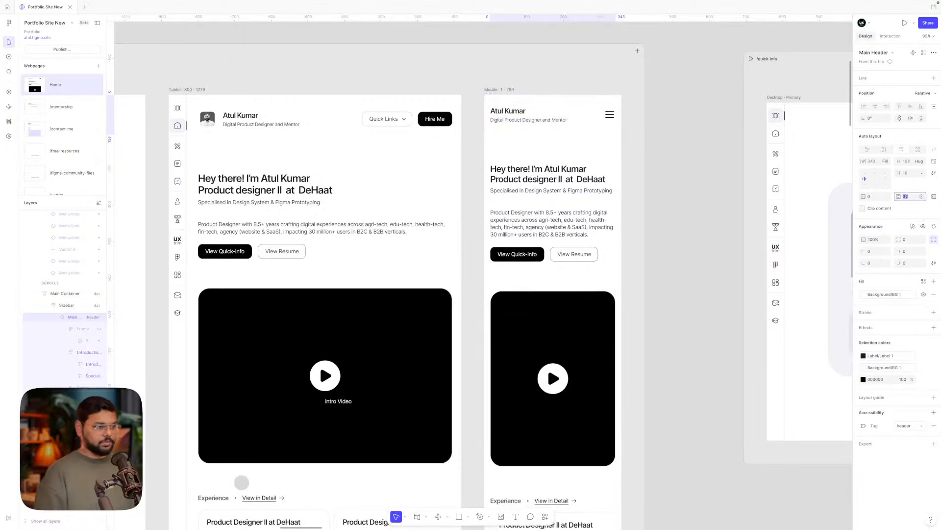
{"action": "key", "text": "shift+Up"}
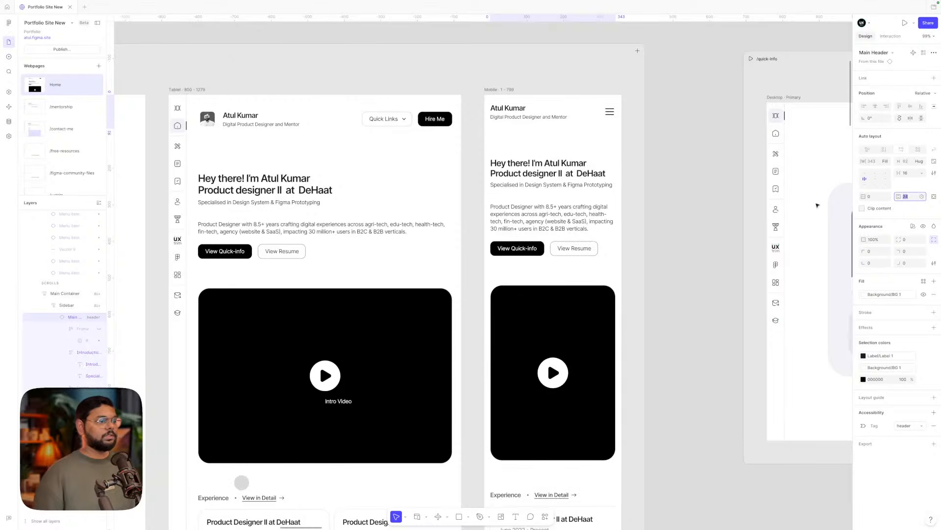
{"action": "left_click", "coordinate": [687, 218]}
{"action": "left_click", "coordinate": [557, 322]}
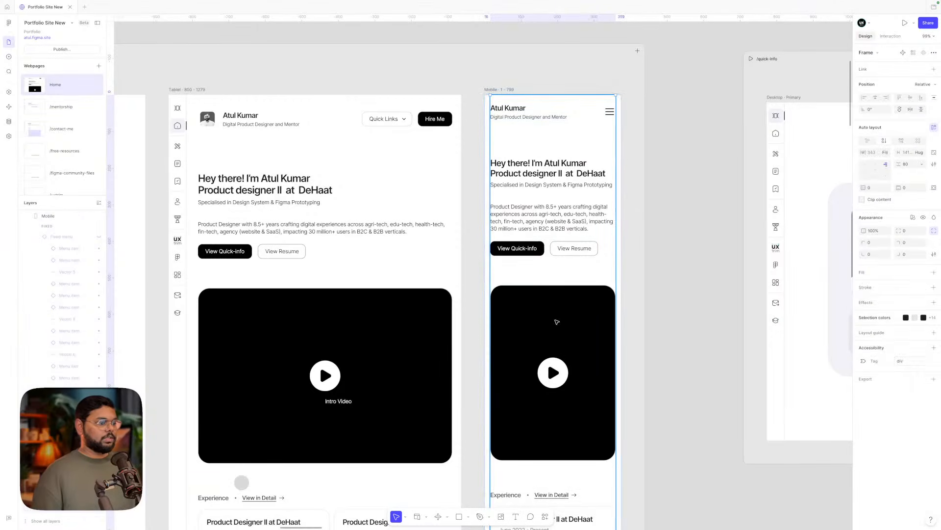
- Compare the desktop, tablet and mobile intro videos, showing padding for each side separately
{"action": "double_click", "coordinate": [557, 321]}
{"action": "scroll", "coordinate": [557, 321], "scroll_direction": "down", "scroll_amount": 5}
{"action": "scroll", "coordinate": [557, 322], "scroll_direction": "left", "scroll_amount": 2}
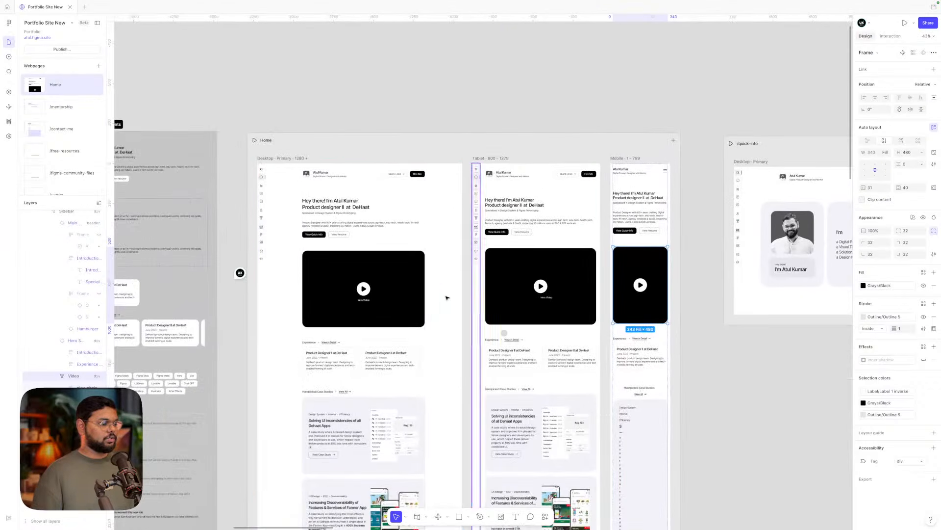
{"action": "left_click", "coordinate": [410, 289]}
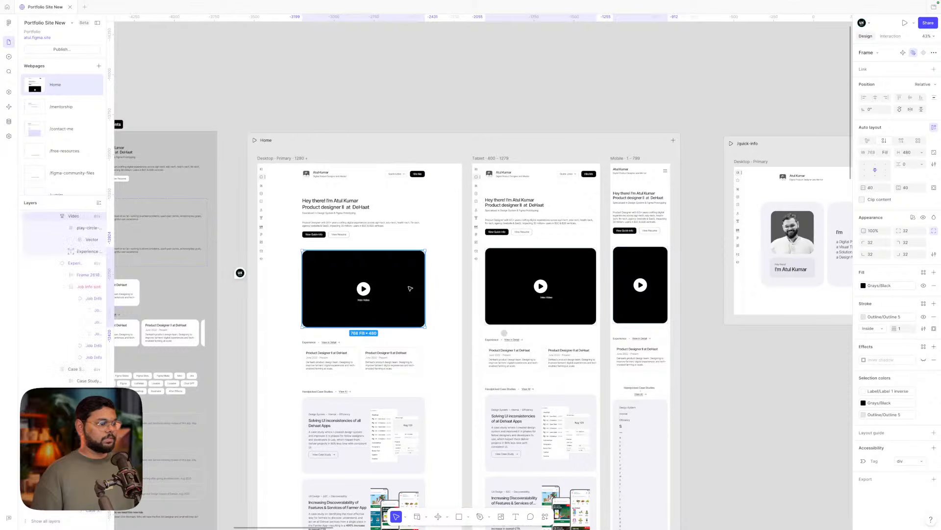
{"action": "left_click", "coordinate": [933, 188]}
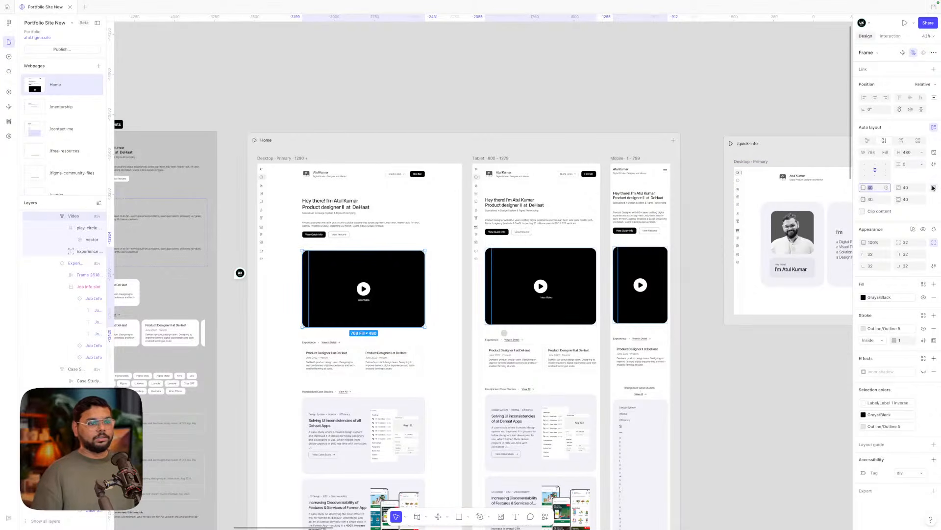
{"action": "left_click", "coordinate": [554, 265]}
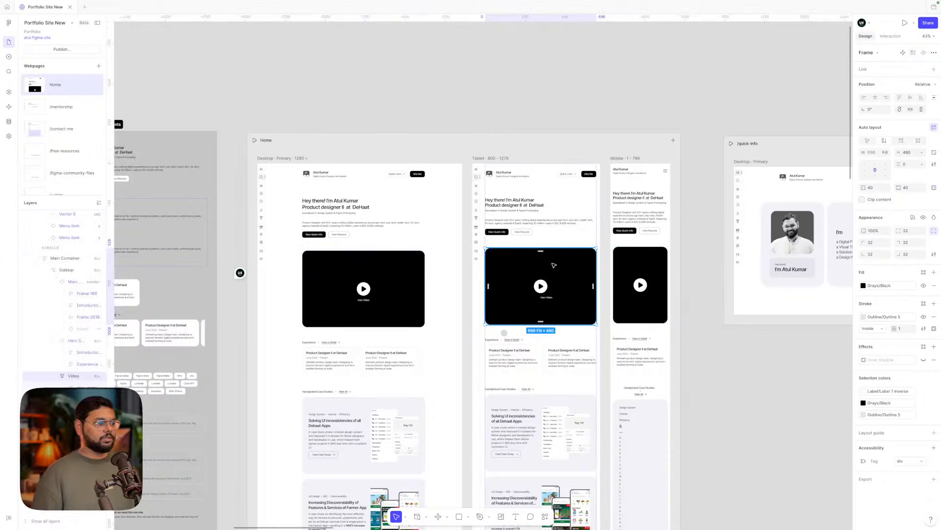
{"action": "left_click", "coordinate": [406, 261]}
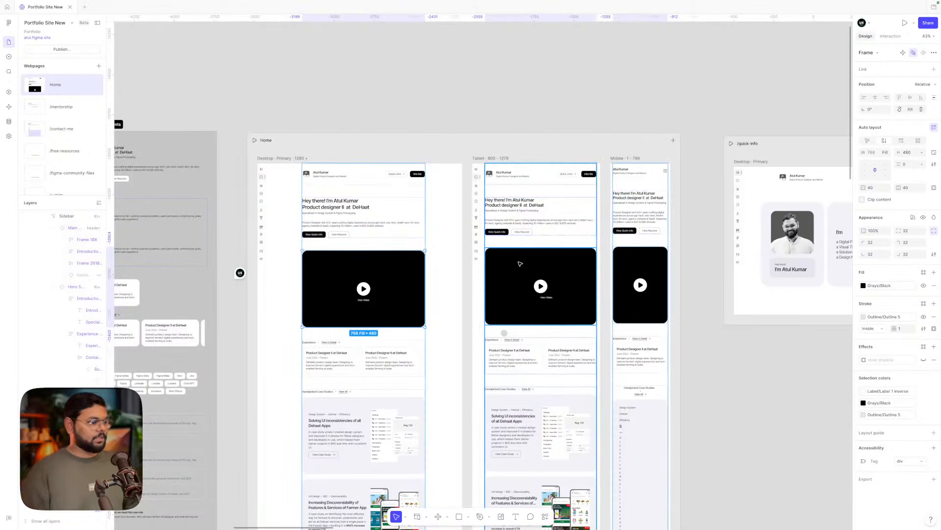
{"action": "left_click", "coordinate": [555, 275]}
{"action": "left_click", "coordinate": [647, 265]}
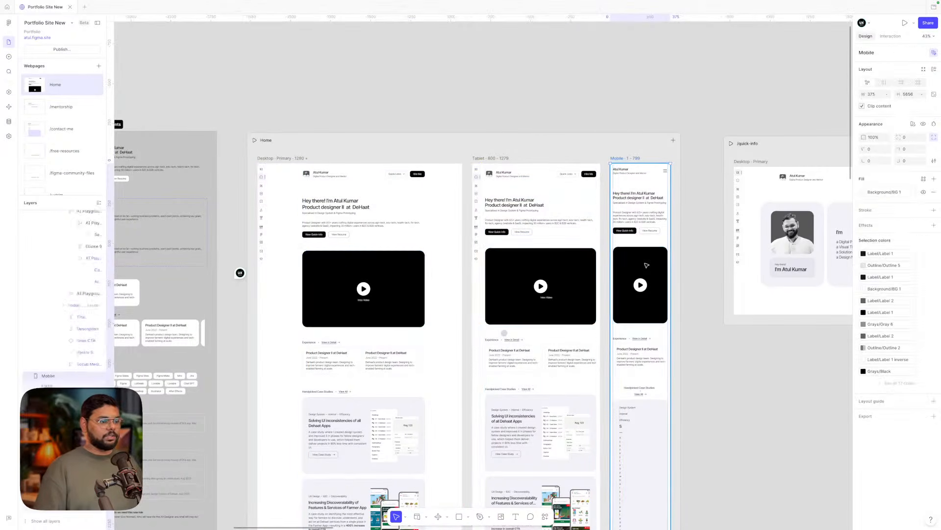
{"action": "left_click", "coordinate": [647, 266]}
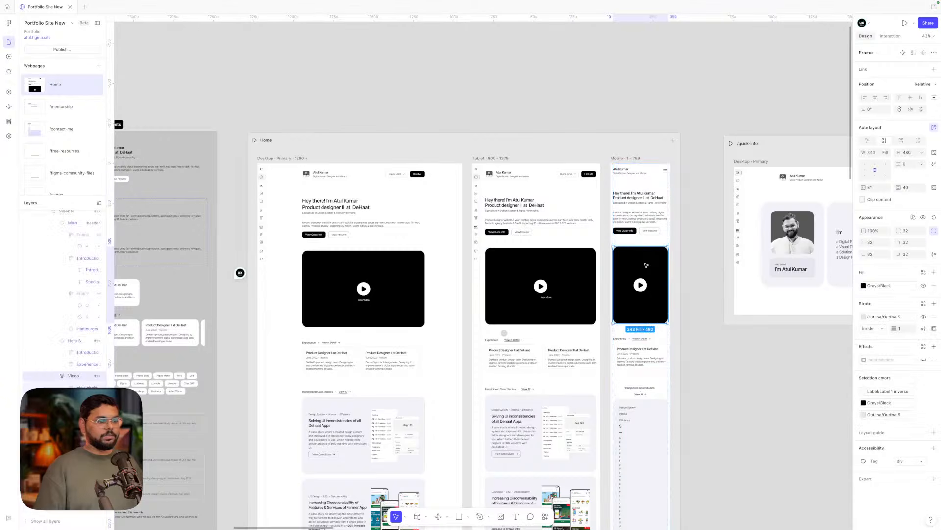
{"action": "left_click", "coordinate": [539, 278]}
- Reset all tablet overrides on the intro video and centre its Intro Video label horizontally
{"action": "right_click", "coordinate": [539, 278]}
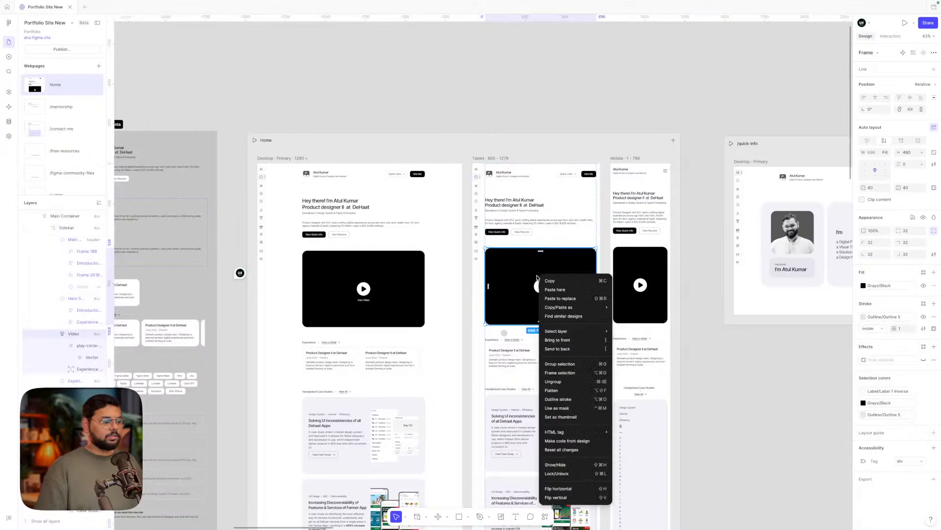
{"action": "left_click", "coordinate": [570, 452]}
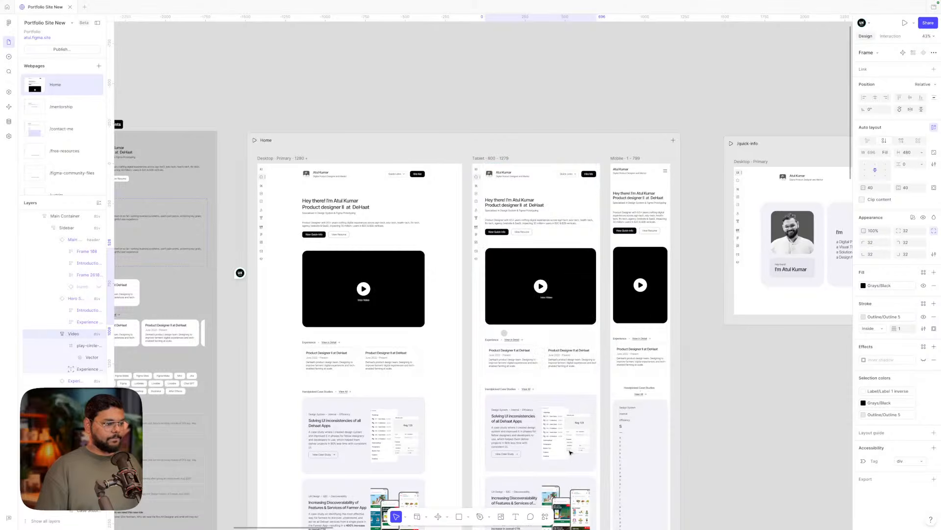
{"action": "scroll", "coordinate": [547, 301], "scroll_direction": "up", "scroll_amount": 5}
{"action": "double_click", "coordinate": [558, 297]}
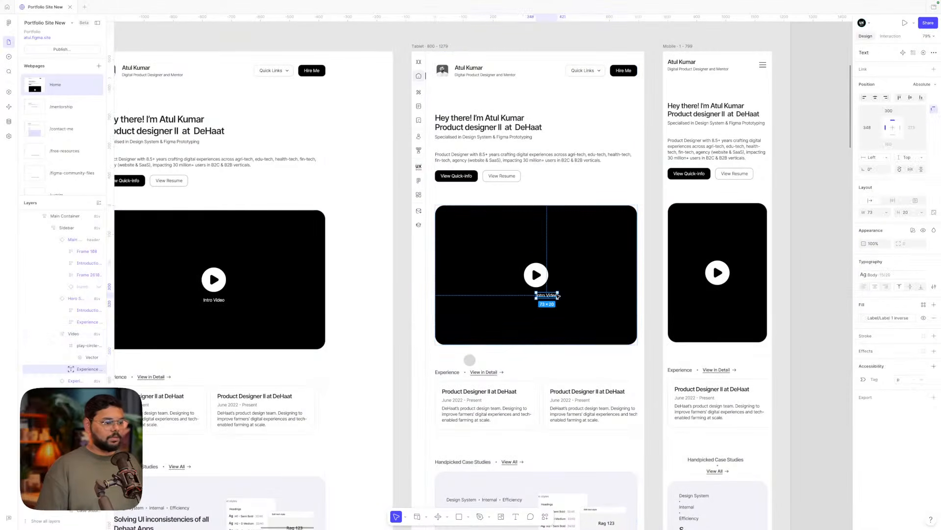
{"action": "left_click", "coordinate": [875, 98]}
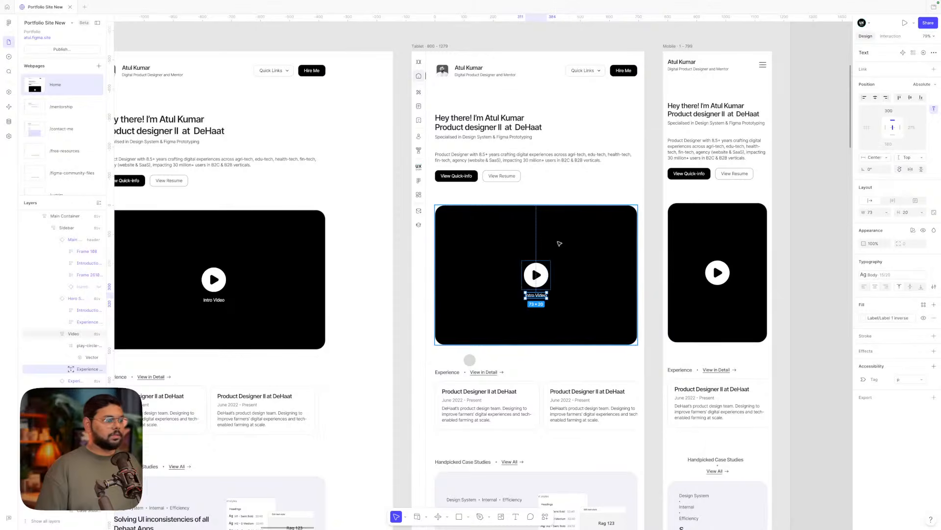
{"action": "left_click", "coordinate": [303, 227]}
{"action": "scroll", "coordinate": [303, 226], "scroll_direction": "down", "scroll_amount": 5}
- Move the three standalone intro videos above the page frames and inspect their padding
{"action": "left_click", "coordinate": [353, 84]}
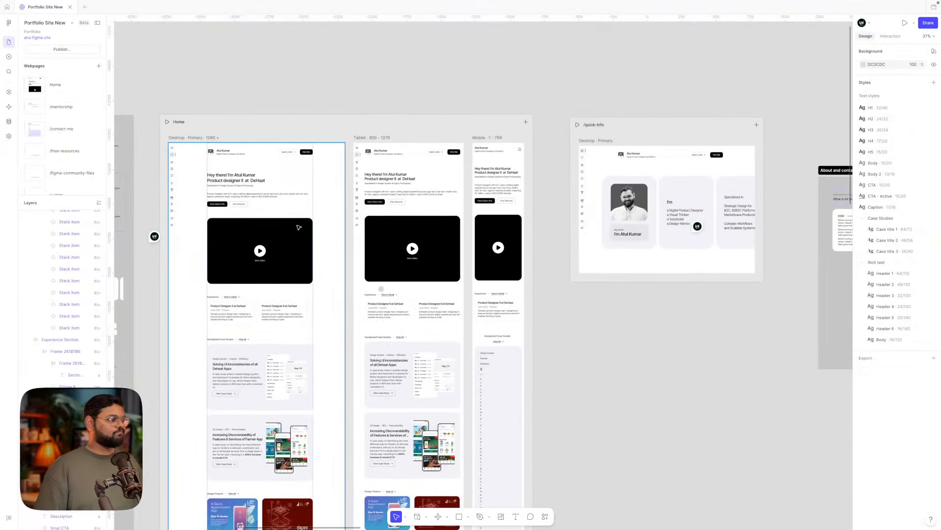
{"action": "left_click", "coordinate": [270, 244]}
{"action": "double_click", "coordinate": [271, 244]}
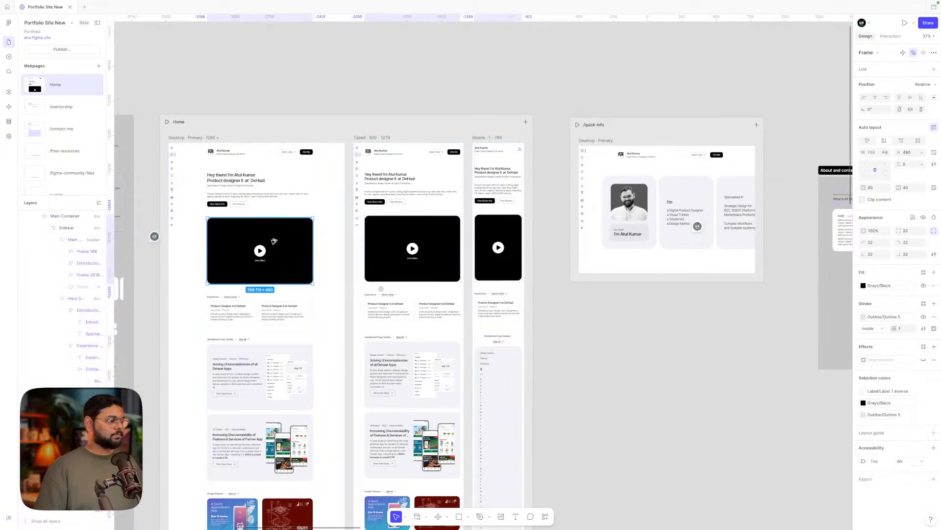
{"action": "left_click_drag", "start_coordinate": [273, 241], "coordinate": [428, 60]}
{"action": "left_click", "coordinate": [428, 52]}
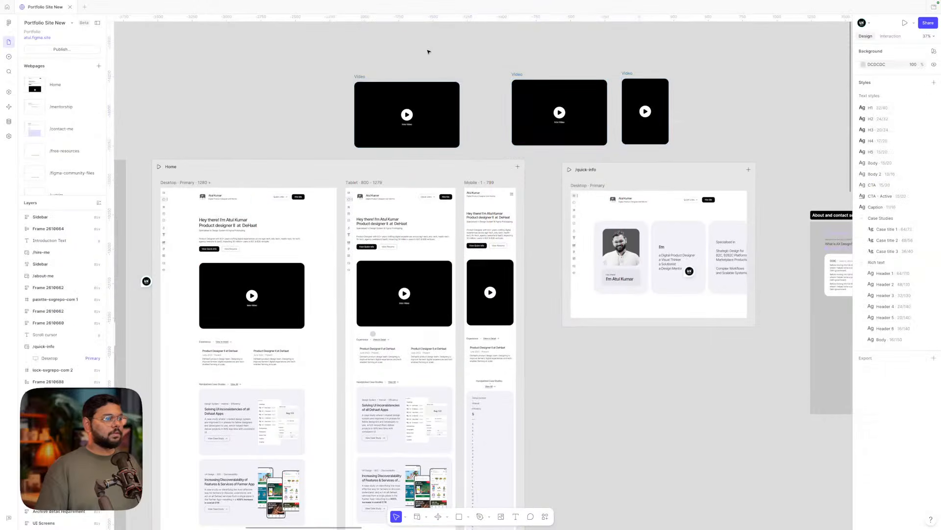
{"action": "left_click_drag", "start_coordinate": [363, 72], "coordinate": [363, 62]}
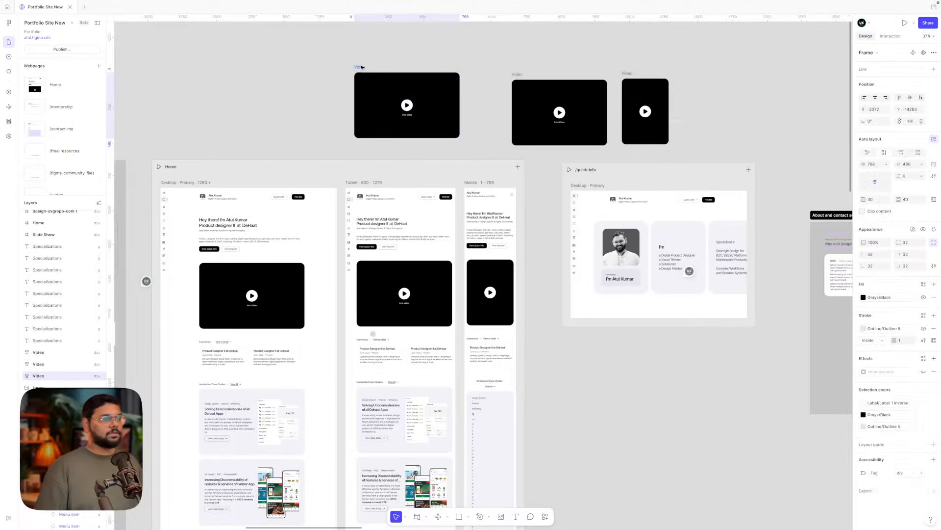
{"action": "left_click", "coordinate": [934, 200]}
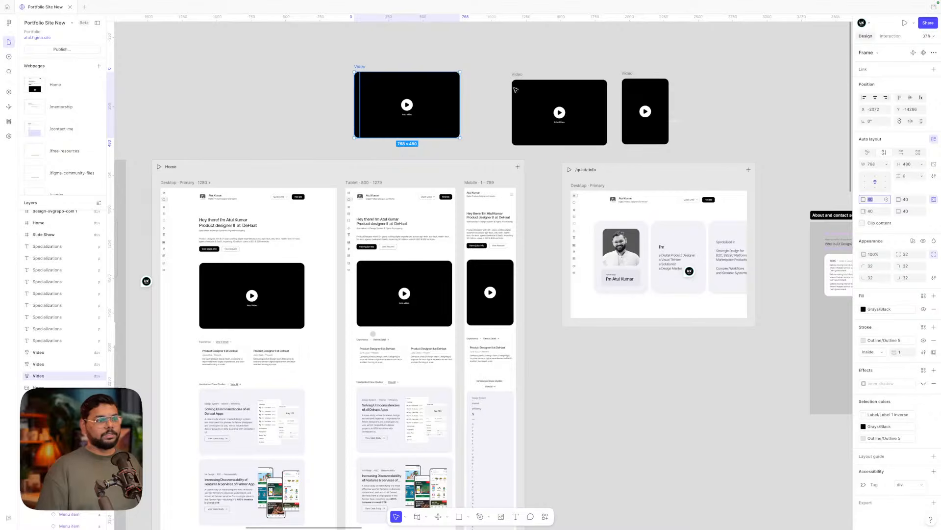
{"action": "left_click", "coordinate": [542, 106]}
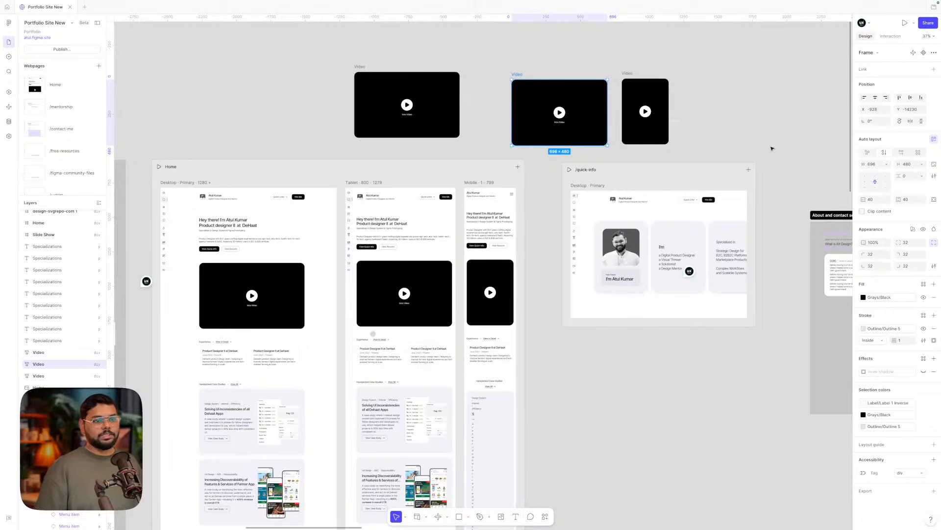
- Resize the left standalone video to 696 wide with its aspect ratio locked
{"action": "key", "text": "Tab"}
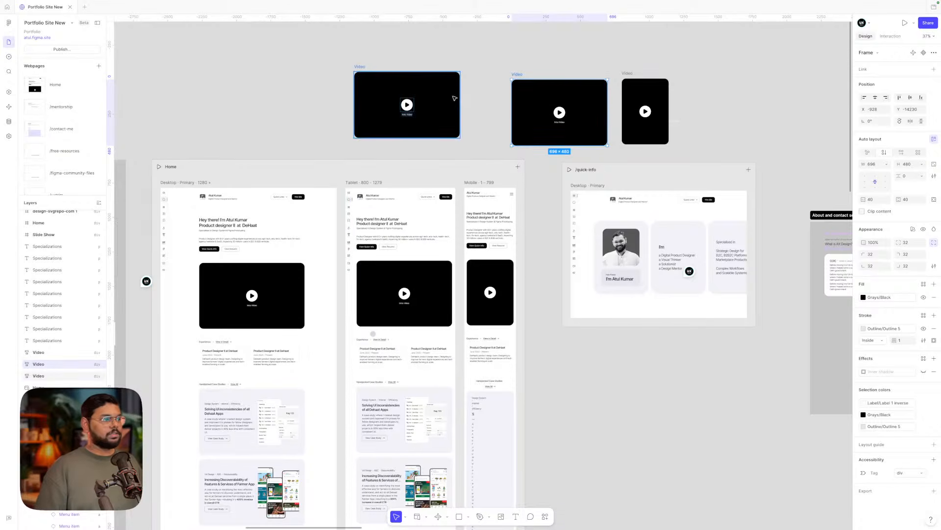
{"action": "left_click", "coordinate": [876, 165]}
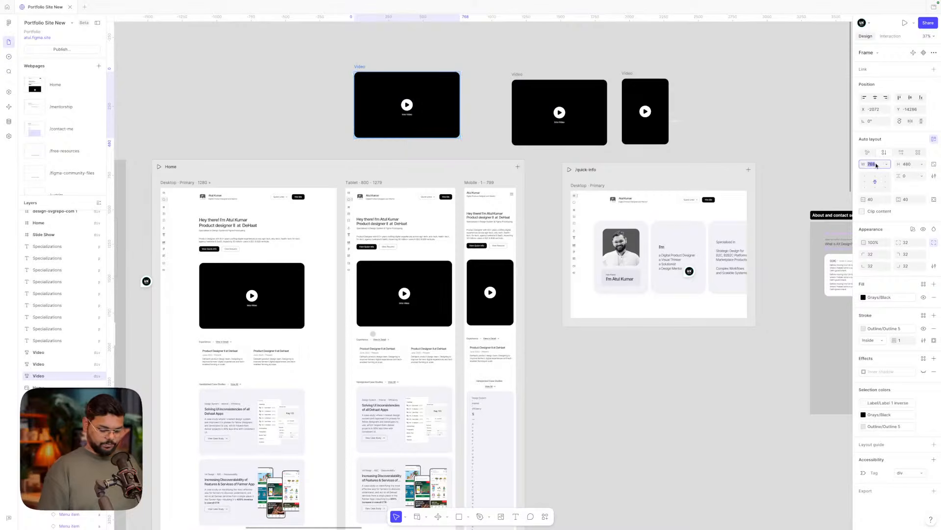
{"action": "type", "text": "698"}
{"action": "key", "text": "Return"}
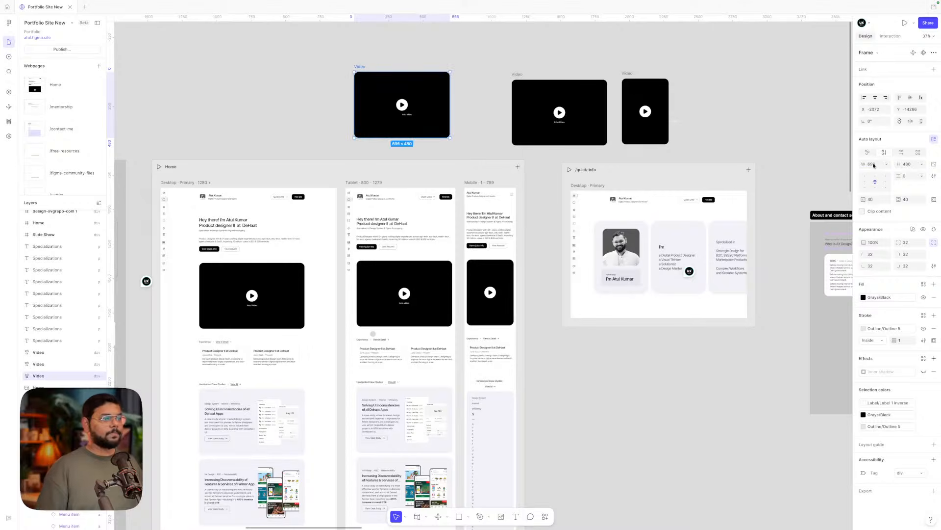
{"action": "key", "text": "ctrl+z"}
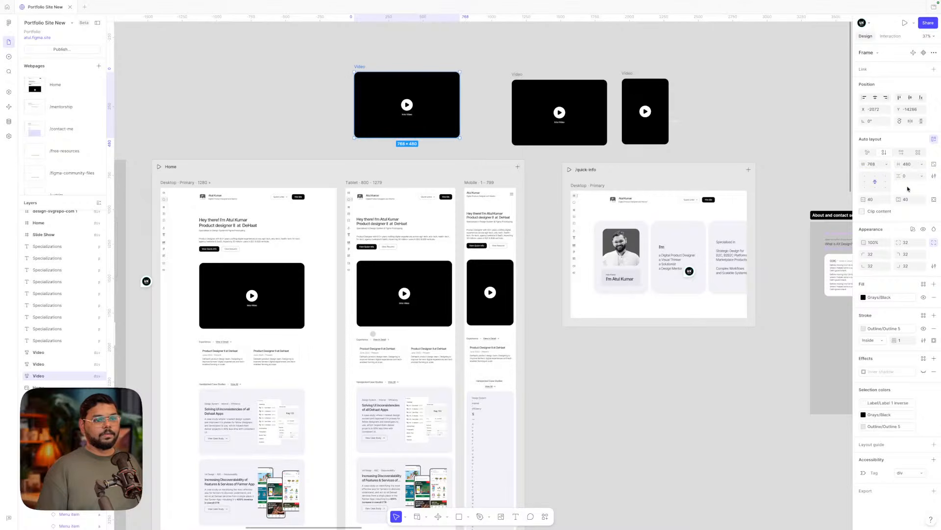
{"action": "left_click", "coordinate": [934, 199]}
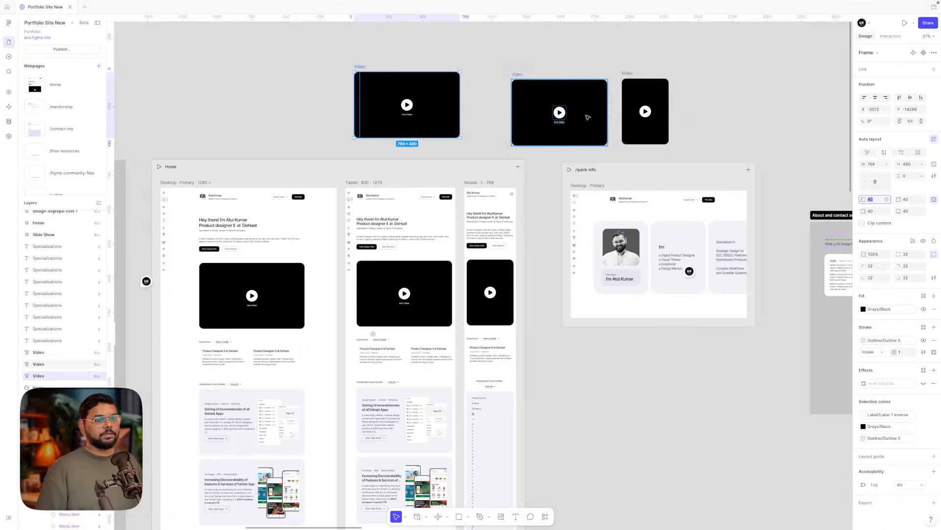
{"action": "left_click", "coordinate": [874, 164]}
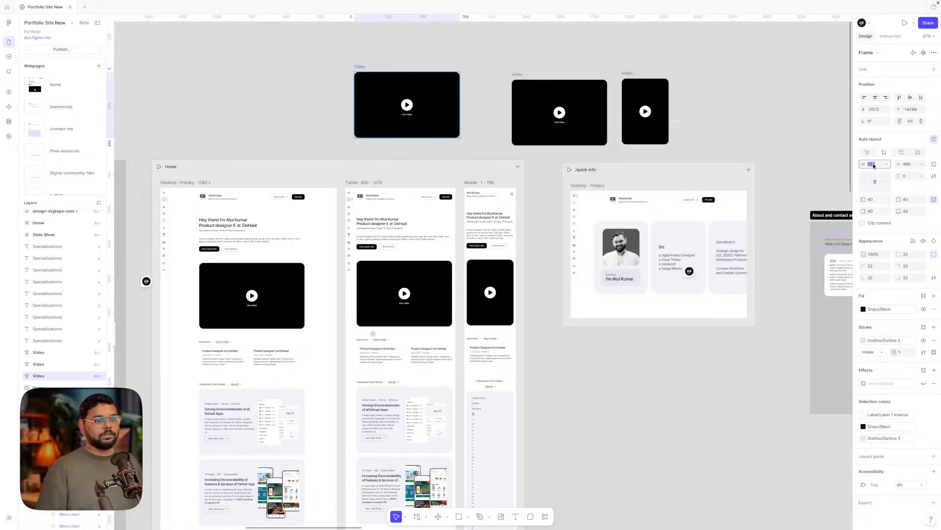
{"action": "left_click", "coordinate": [934, 199]}
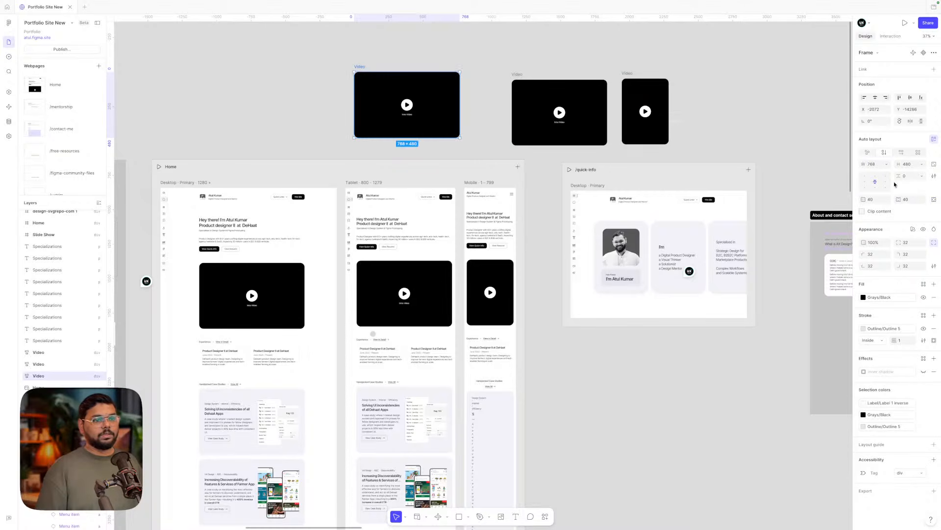
{"action": "left_click", "coordinate": [934, 164]}
{"action": "left_click", "coordinate": [874, 164]}
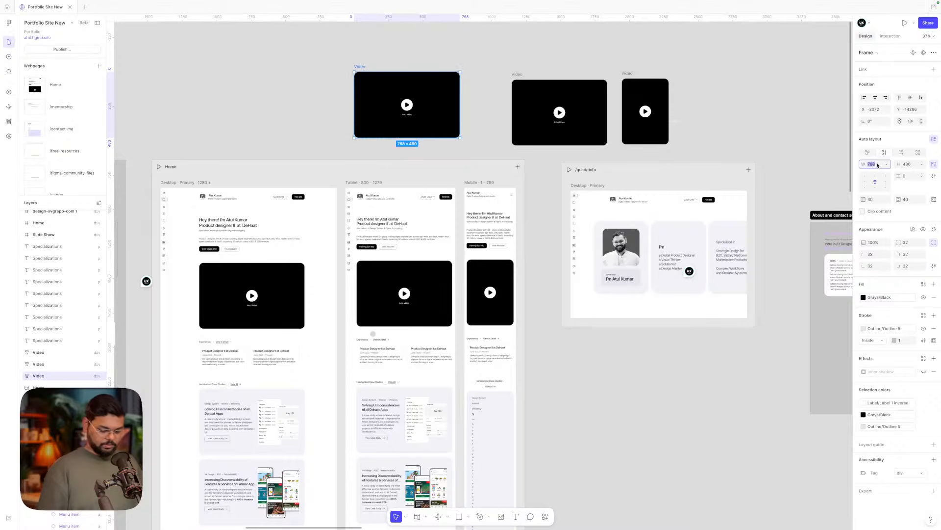
{"action": "type", "text": "696"}
{"action": "key", "text": "Return"}
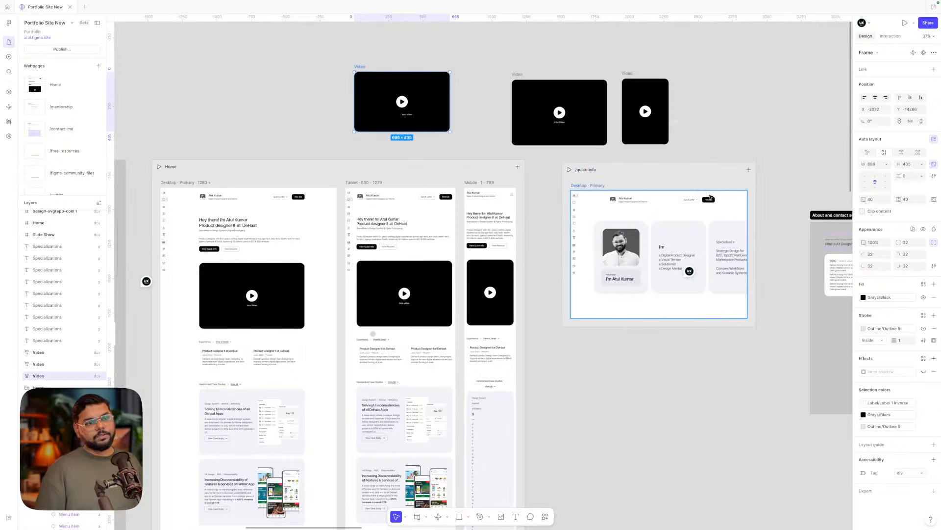
- Set the tablet Home page video's height to 435 and compare it with the other videos
{"action": "left_click", "coordinate": [429, 300]}
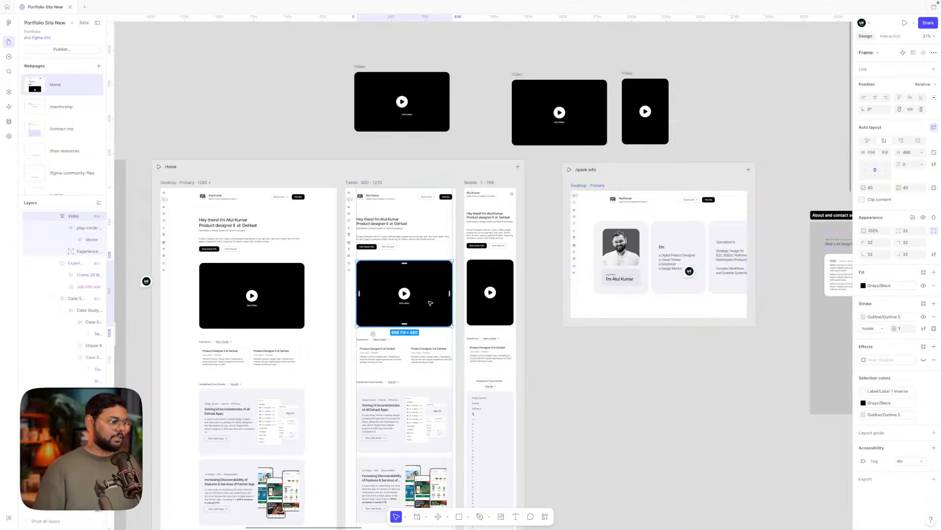
{"action": "left_click", "coordinate": [912, 154]}
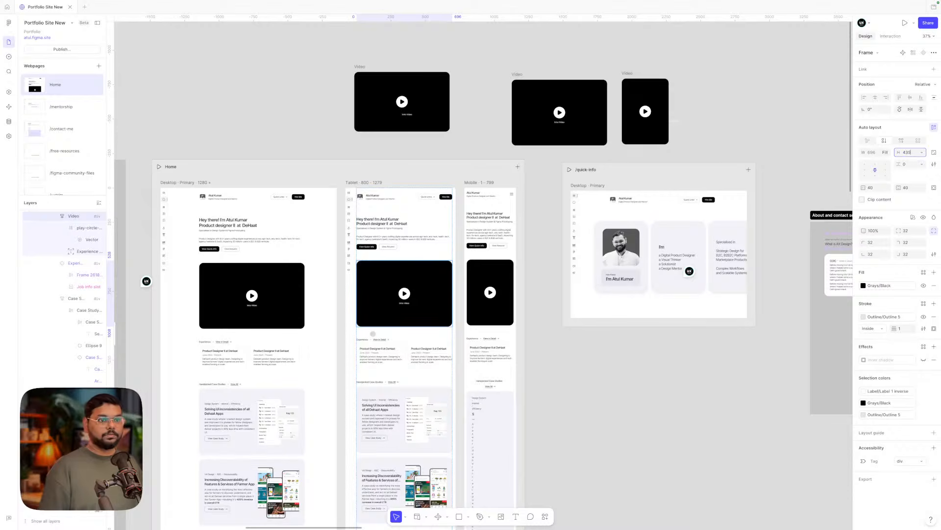
{"action": "key", "text": "Return"}
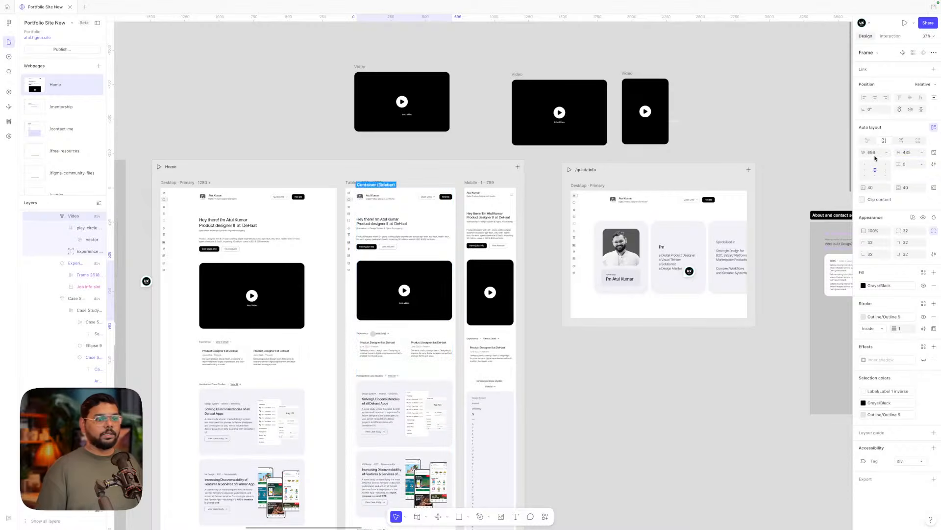
{"action": "left_click", "coordinate": [280, 307]}
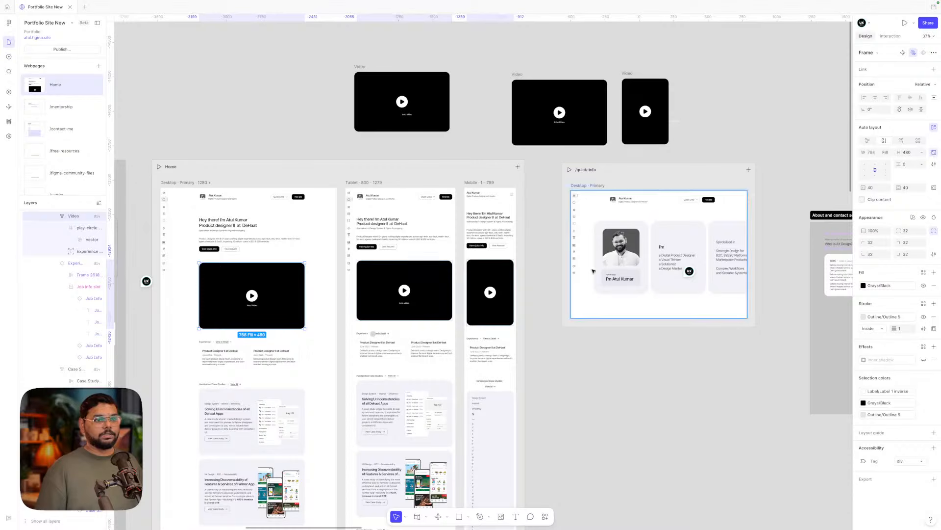
{"action": "left_click", "coordinate": [437, 307]}
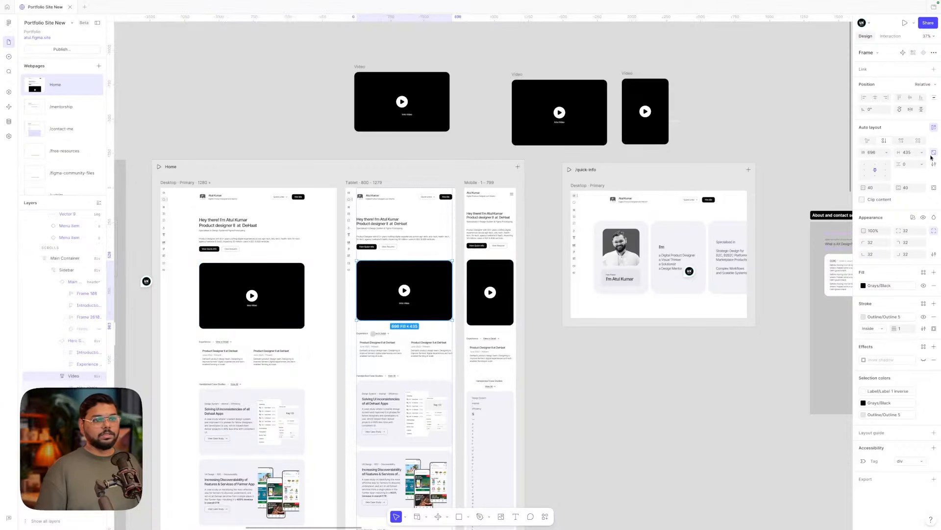
{"action": "left_click", "coordinate": [440, 101]}
{"action": "left_click", "coordinate": [637, 89]}
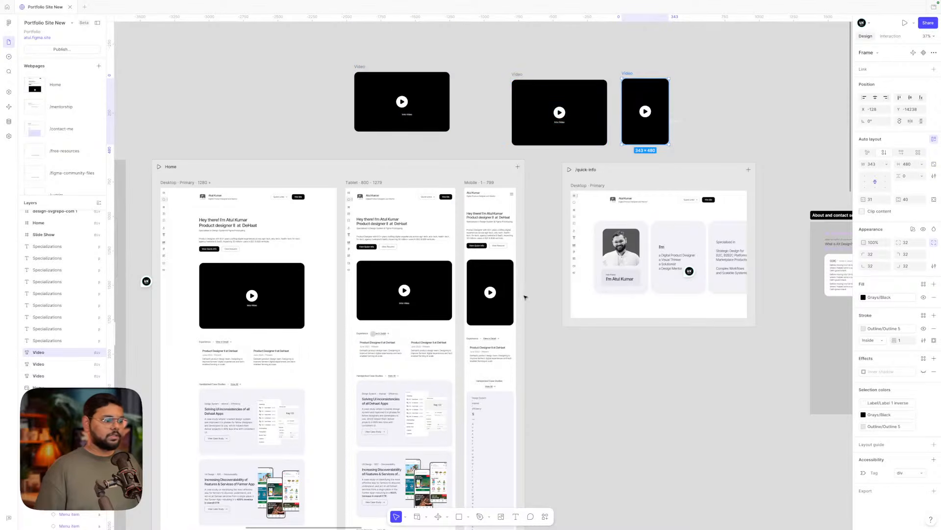
- Try a 343 width on the wide standalone video, then undo it
{"action": "scroll", "coordinate": [490, 292], "scroll_direction": "up", "scroll_amount": 5}
{"action": "left_click", "coordinate": [490, 250]}
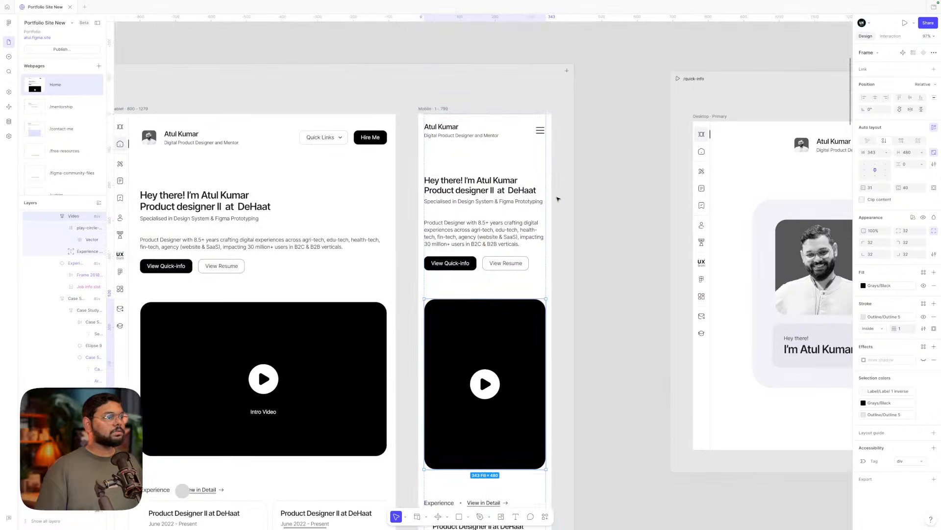
{"action": "scroll", "coordinate": [439, 89], "scroll_direction": "down", "scroll_amount": 5}
{"action": "scroll", "coordinate": [439, 89], "scroll_direction": "up", "scroll_amount": 3}
{"action": "left_click", "coordinate": [436, 89]}
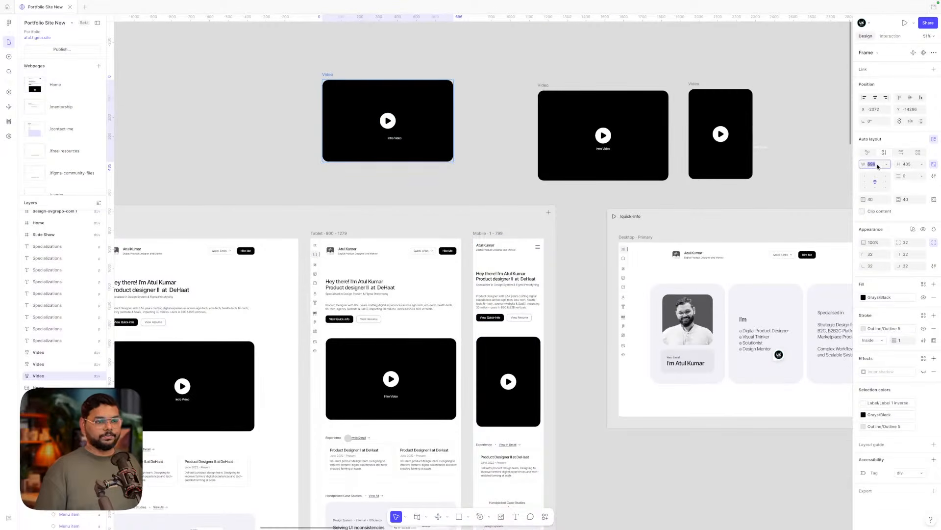
{"action": "type", "text": "34"}
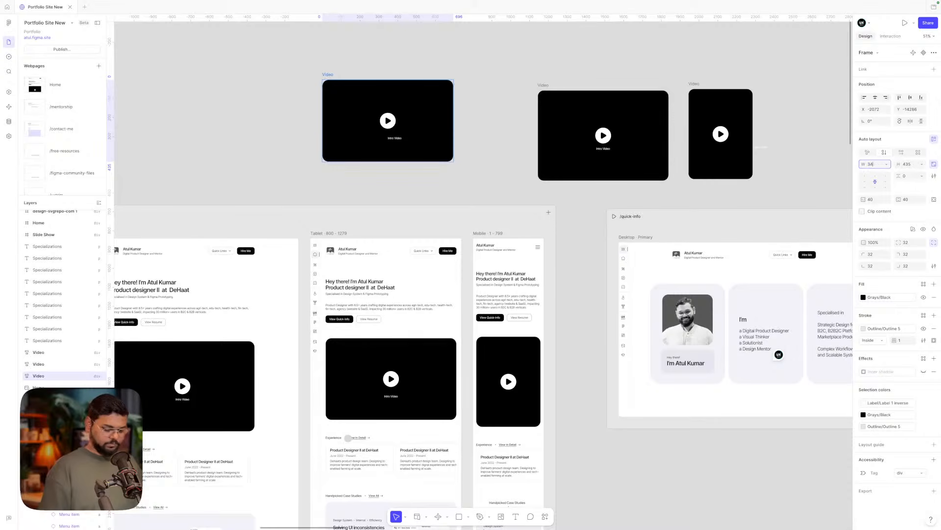
{"action": "type", "text": "3"}
{"action": "key", "text": "Return"}
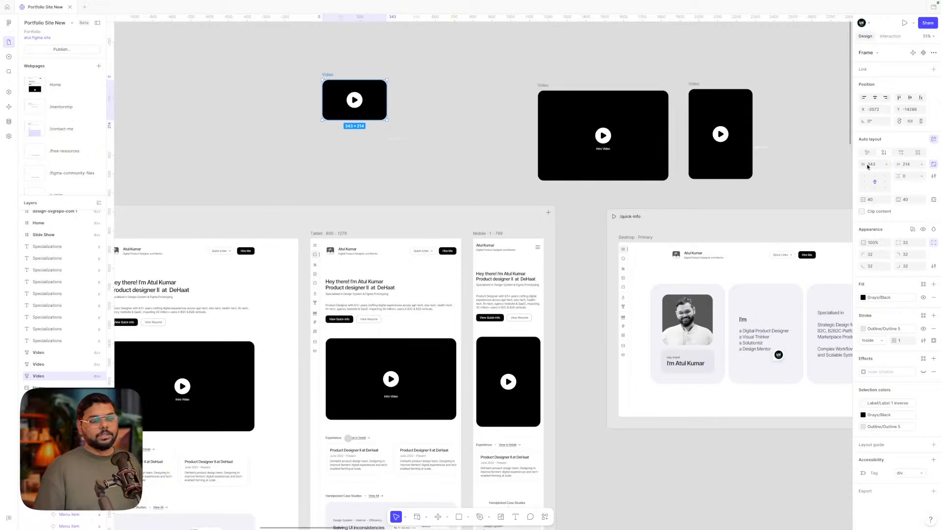
{"action": "key", "text": "super+z"}
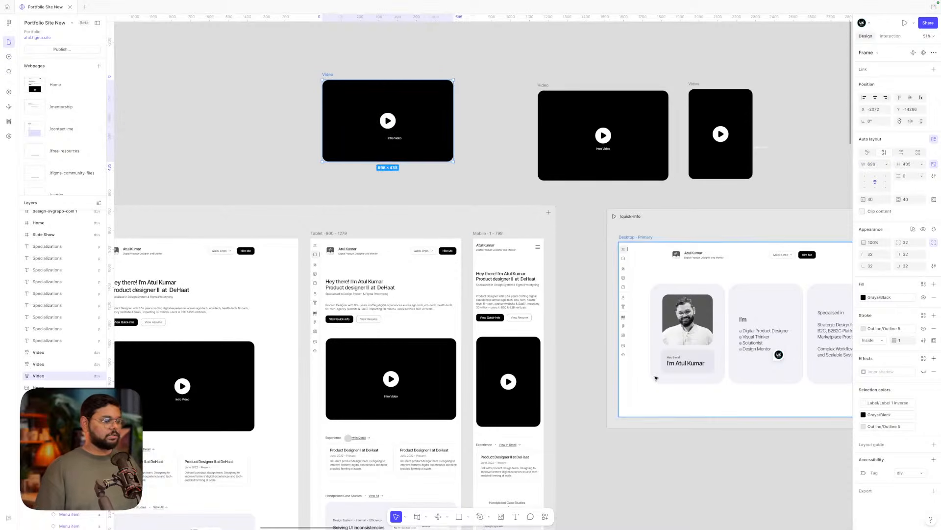
- Set the mobile Home page video's height to 214
{"action": "left_click", "coordinate": [532, 357], "text": "super"}
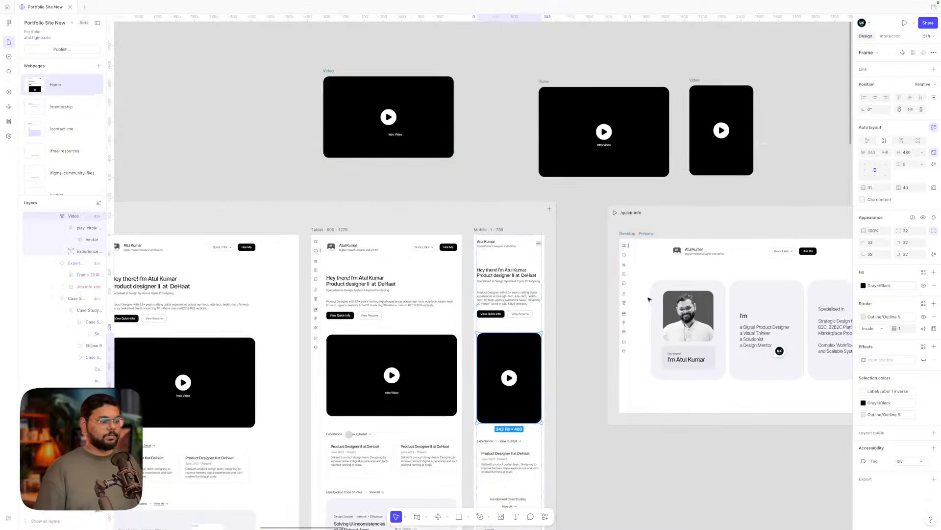
{"action": "scroll", "coordinate": [824, 208], "scroll_direction": "down", "scroll_amount": 2}
{"action": "scroll", "coordinate": [839, 200], "scroll_direction": "down", "scroll_amount": 1}
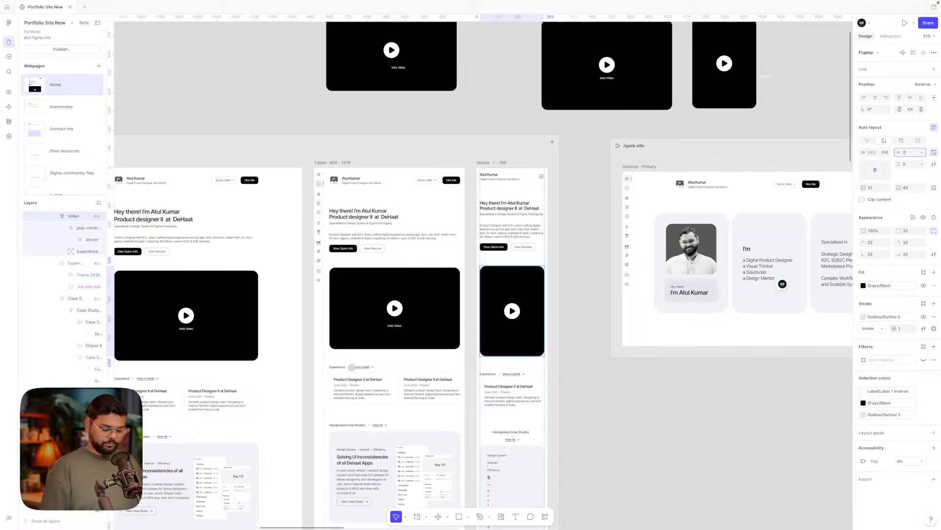
{"action": "type", "text": "4"}
{"action": "key", "text": "Return"}
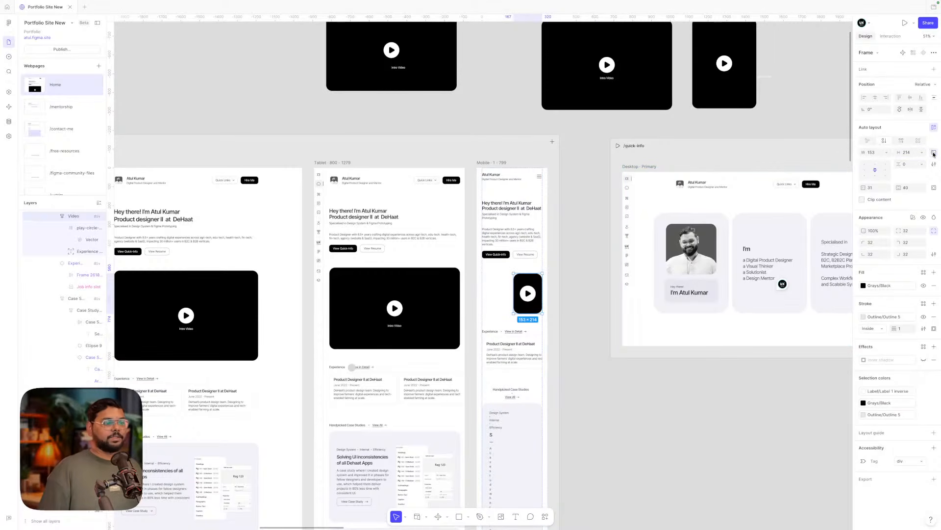
- Stretch the mobile video across the page width and round its corners to 16
{"action": "left_click_drag", "start_coordinate": [513, 293], "coordinate": [481, 292]}
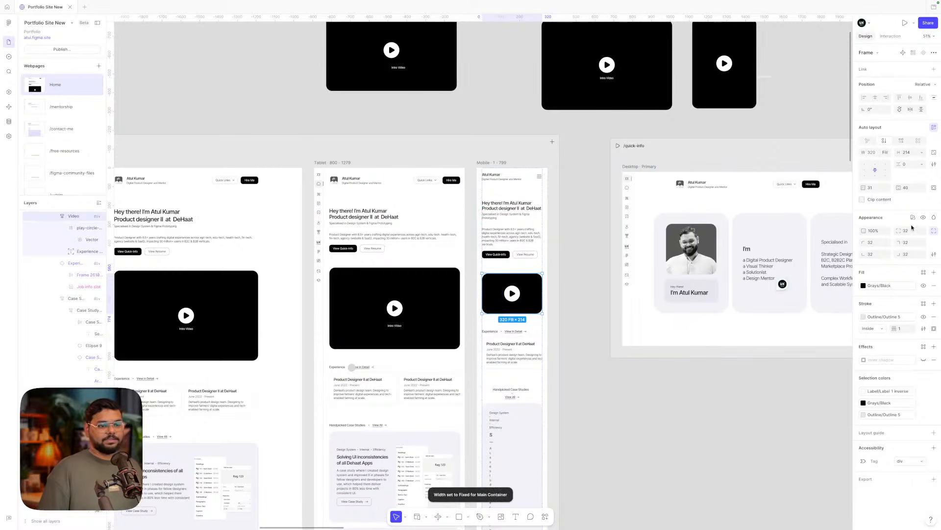
{"action": "type", "text": "16"}
{"action": "key", "text": "Return"}
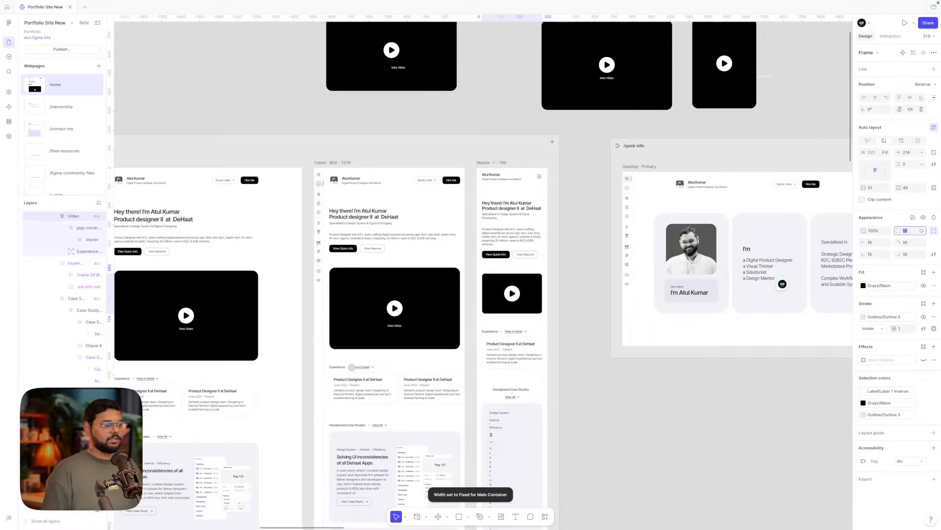
{"action": "left_click", "coordinate": [577, 302]}
{"action": "scroll", "coordinate": [519, 294], "scroll_direction": "up", "scroll_amount": 5}
{"action": "left_click", "coordinate": [515, 295], "text": "super"}
- Shrink the video's play icon to 43 × 43
{"action": "scroll", "coordinate": [517, 295], "scroll_direction": "up", "scroll_amount": 5}
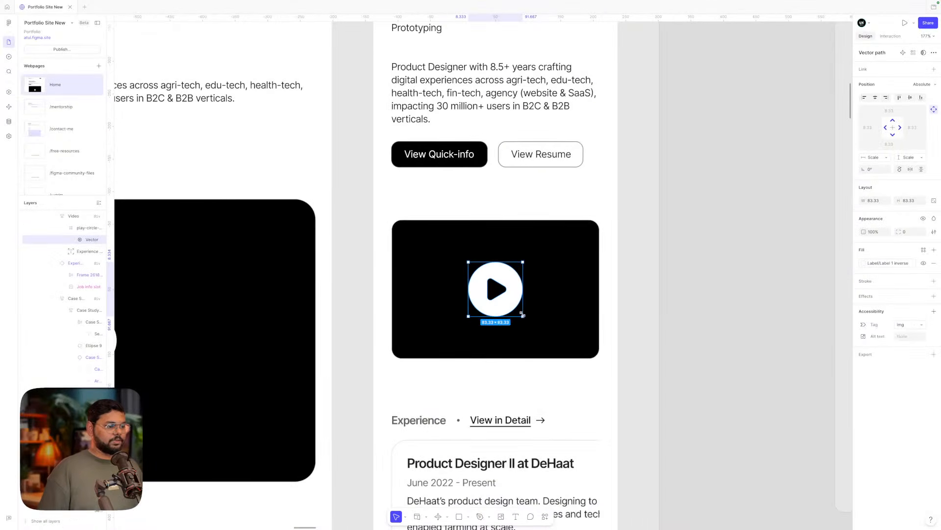
{"action": "left_click_drag", "start_coordinate": [523, 315], "coordinate": [507, 299]}
{"action": "left_click", "coordinate": [685, 321]}
- Delete the Intro Video captions from the tablet and desktop videos
{"action": "scroll", "coordinate": [686, 321], "scroll_direction": "down", "scroll_amount": 5}
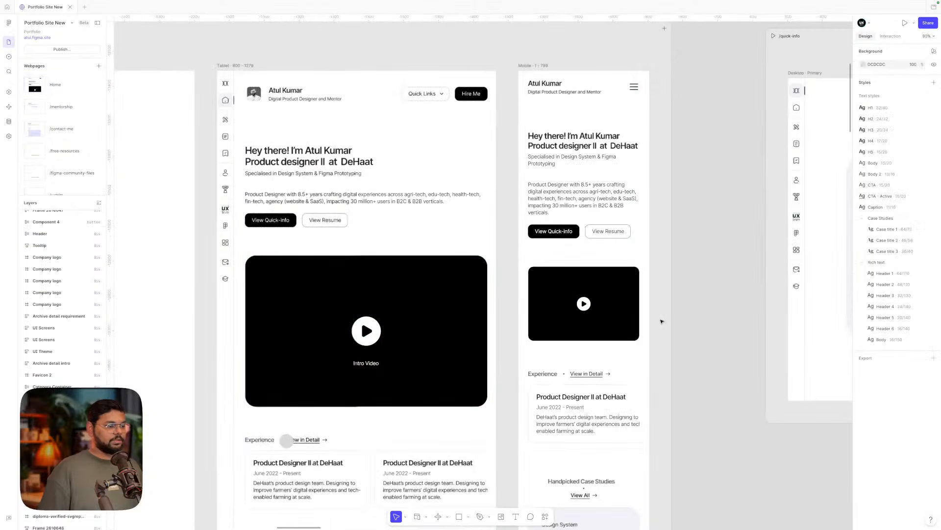
{"action": "left_click", "coordinate": [371, 363], "text": "super"}
{"action": "key", "text": "Delete"}
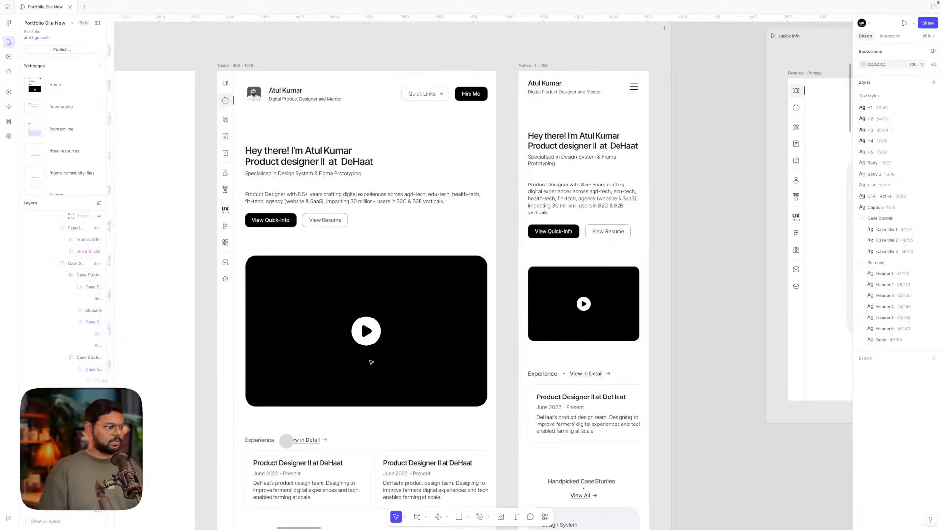
{"action": "scroll", "coordinate": [371, 362], "scroll_direction": "left", "scroll_amount": 6}
{"action": "left_click", "coordinate": [278, 362]}
{"action": "left_click", "coordinate": [277, 361], "text": "super"}
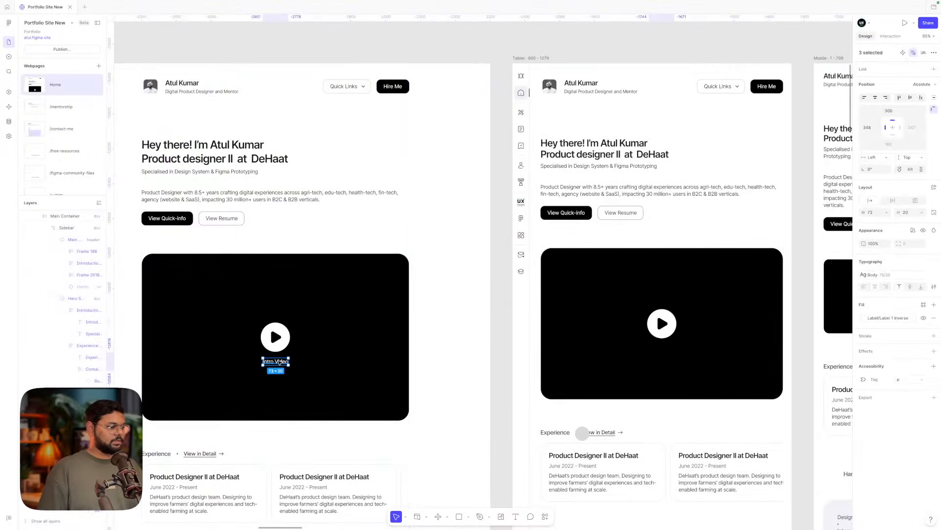
{"action": "key", "text": "Delete"}
- Enlarge the mobile video's play icon to 49 × 49
{"action": "scroll", "coordinate": [500, 320], "scroll_direction": "right", "scroll_amount": 7}
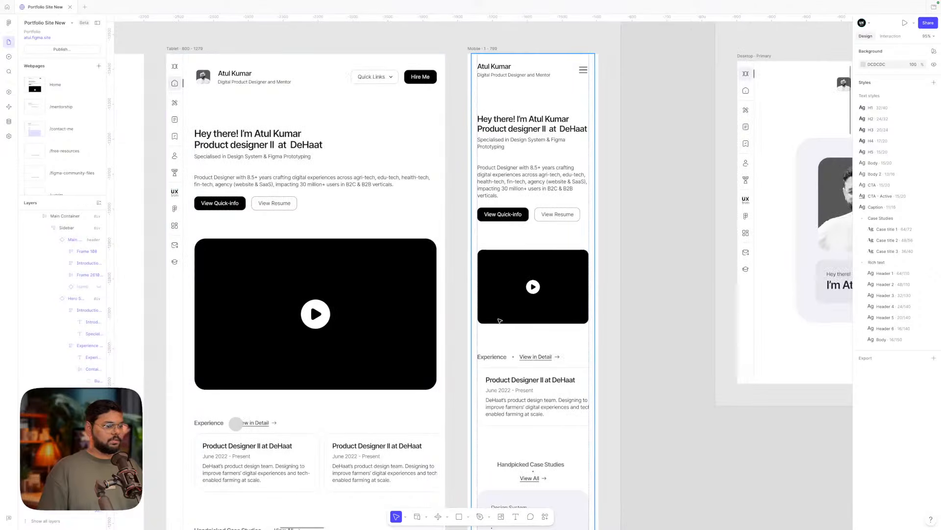
{"action": "left_click", "coordinate": [549, 306]}
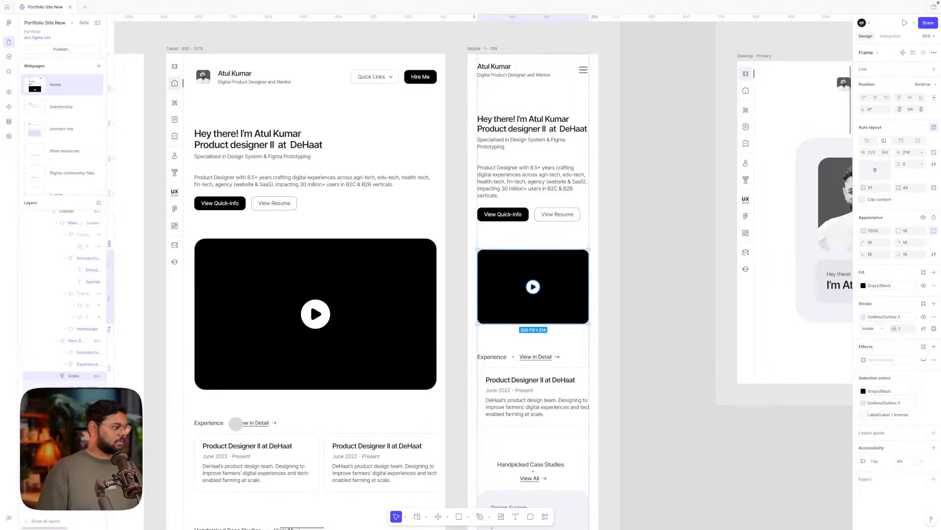
{"action": "scroll", "coordinate": [553, 291], "scroll_direction": "up", "scroll_amount": 5}
{"action": "double_click", "coordinate": [537, 290]}
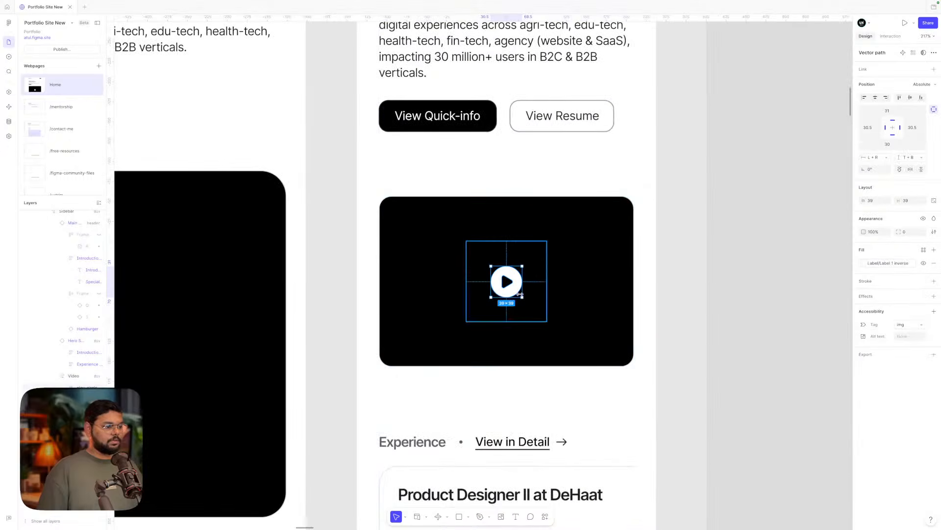
{"action": "left_click_drag", "start_coordinate": [520, 294], "coordinate": [526, 302]}
{"action": "scroll", "coordinate": [525, 301], "scroll_direction": "down", "scroll_amount": 3}
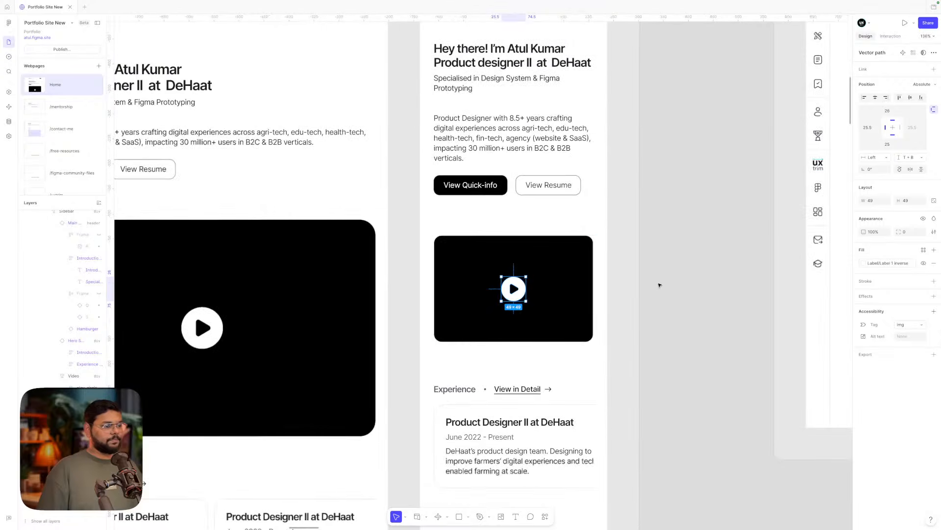
{"action": "left_click", "coordinate": [663, 284]}
- Reduce the tablet content container's section gap from 80 to 56 and delete the stray grey circle
{"action": "scroll", "coordinate": [660, 283], "scroll_direction": "down", "scroll_amount": 5}
{"action": "left_click", "coordinate": [605, 230]}
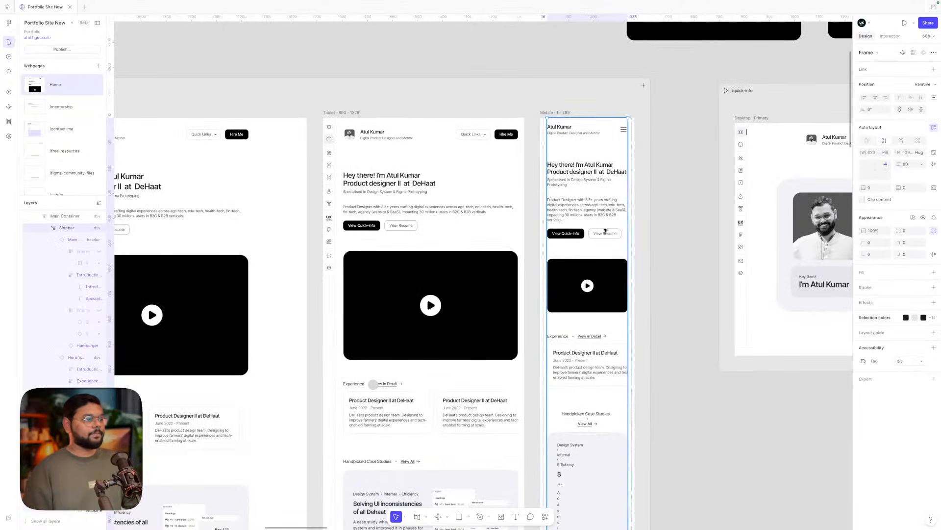
{"action": "scroll", "coordinate": [605, 230], "scroll_direction": "left", "scroll_amount": 3}
{"action": "left_click", "coordinate": [537, 188]}
{"action": "left_click", "coordinate": [537, 188]}
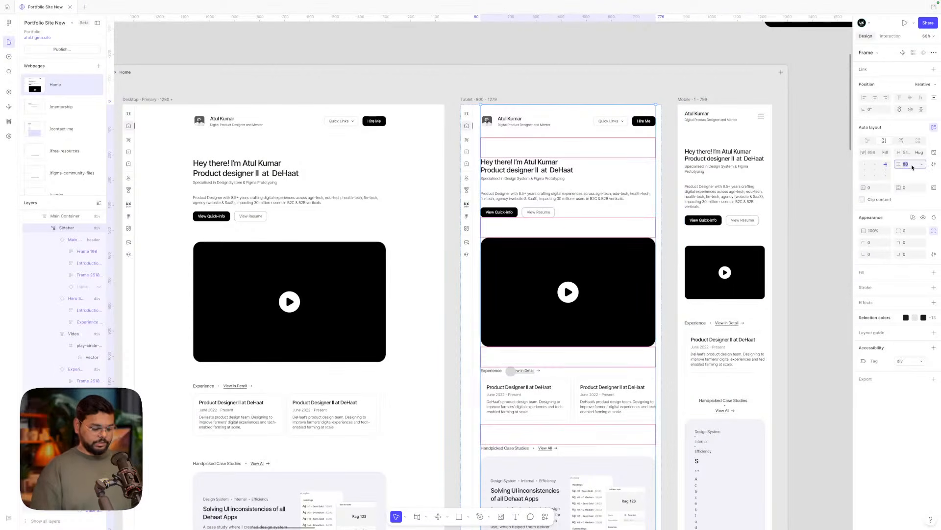
{"action": "key", "text": "shift+Down"}
{"action": "key", "text": "shift+Down"}
{"action": "key", "text": "shift+Down"}
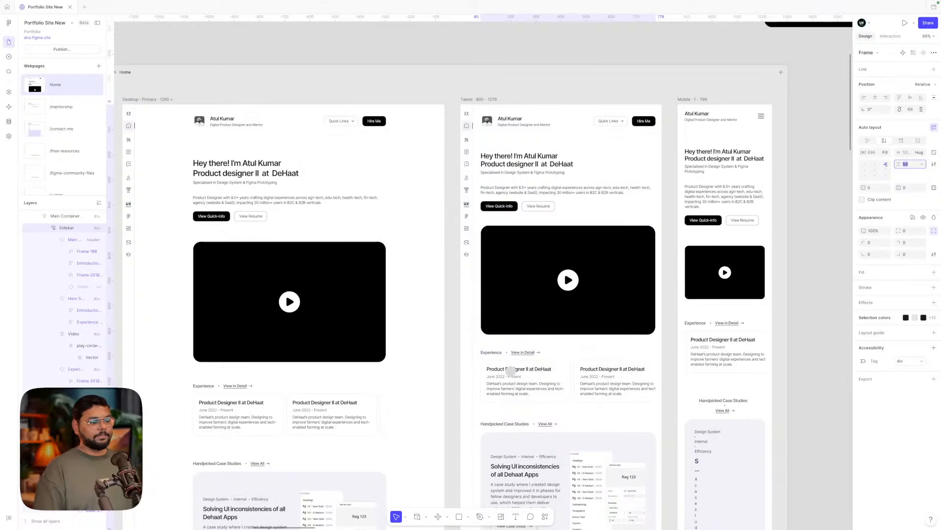
{"action": "left_click", "coordinate": [511, 373]}
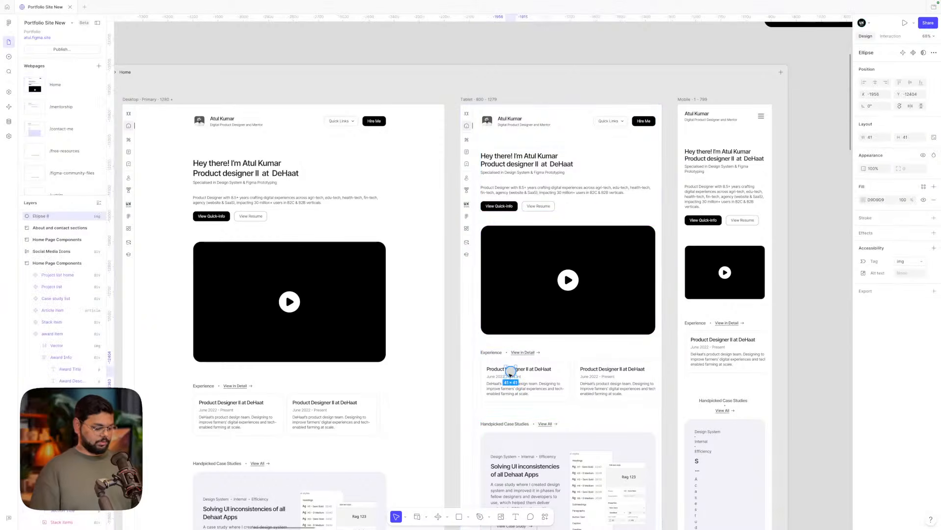
{"action": "key", "text": "Delete"}
- Set the mobile main container's section gap to 48
{"action": "scroll", "coordinate": [511, 375], "scroll_direction": "right", "scroll_amount": 3}
{"action": "left_click", "coordinate": [613, 271]}
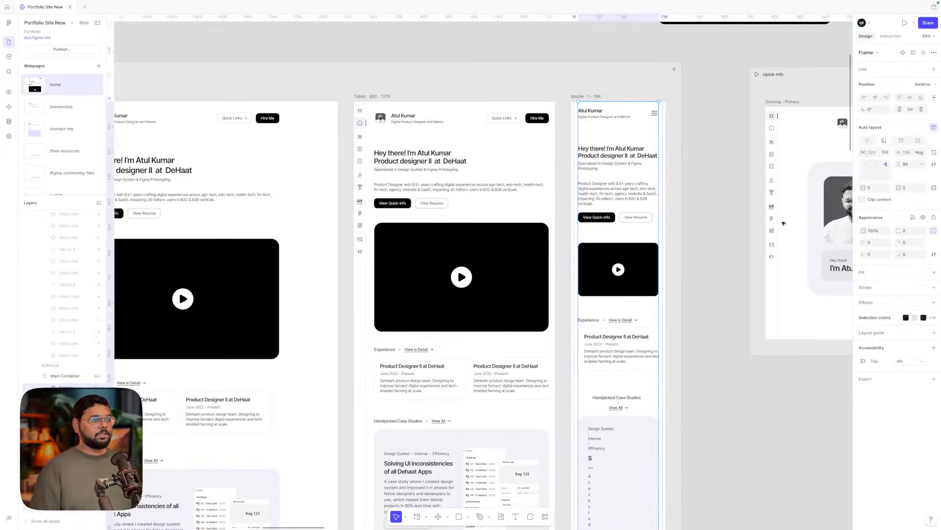
{"action": "key", "text": "shift+Down"}
{"action": "key", "text": "shift+Down"}
{"action": "key", "text": "shift+Down"}
{"action": "key", "text": "shift+Down"}
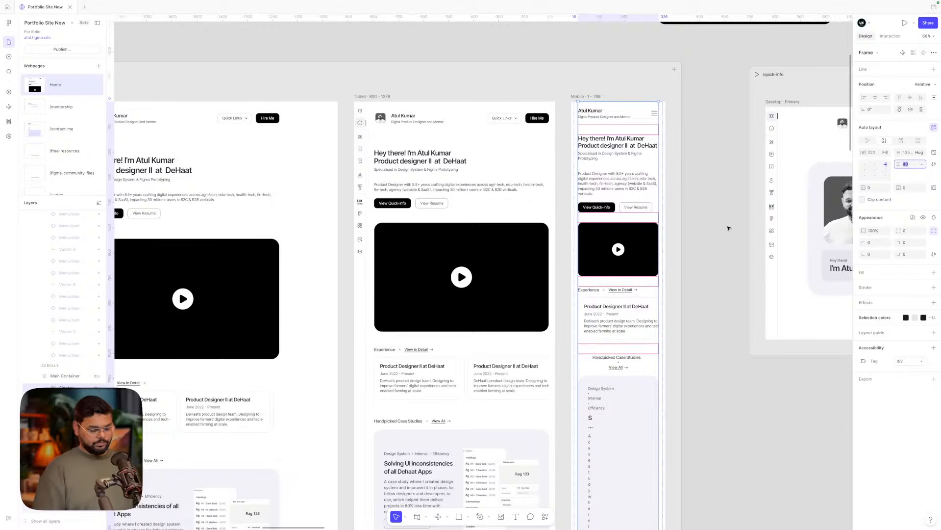
{"action": "key", "text": "Up"}
{"action": "key", "text": "Up"}
{"action": "key", "text": "Up"}
{"action": "key", "text": "Up"}
{"action": "key", "text": "Up"}
{"action": "key", "text": "Up"}
{"action": "key", "text": "Up"}
{"action": "key", "text": "Up"}
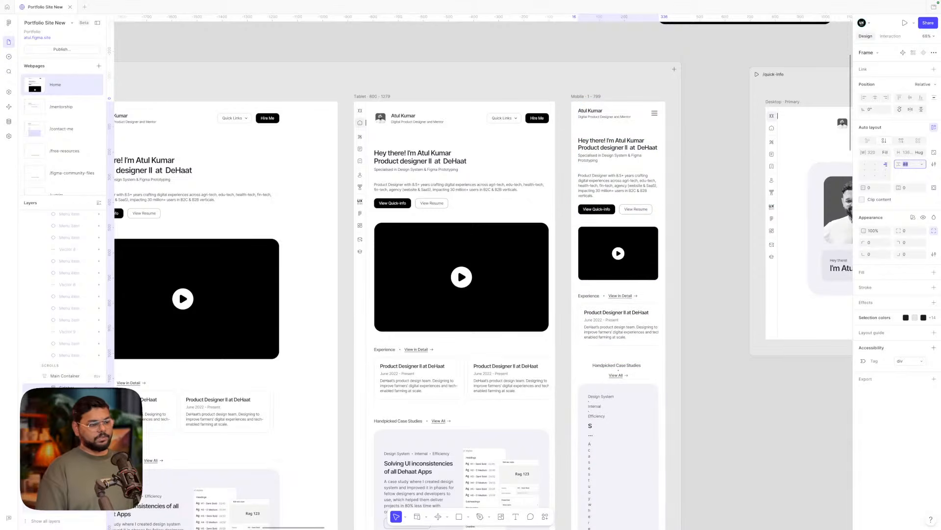
{"action": "scroll", "coordinate": [564, 353], "scroll_direction": "down", "scroll_amount": 4}
- Switch the mobile Handpicked Case Studies header frame to horizontal so View All sits beside the title
{"action": "left_click", "coordinate": [686, 294]}
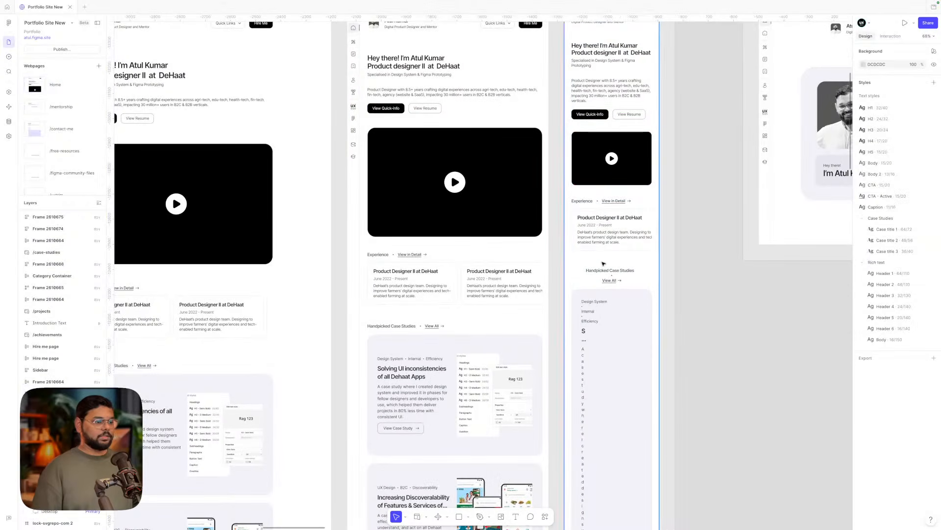
{"action": "left_click", "coordinate": [604, 270]}
{"action": "left_click", "coordinate": [626, 277]}
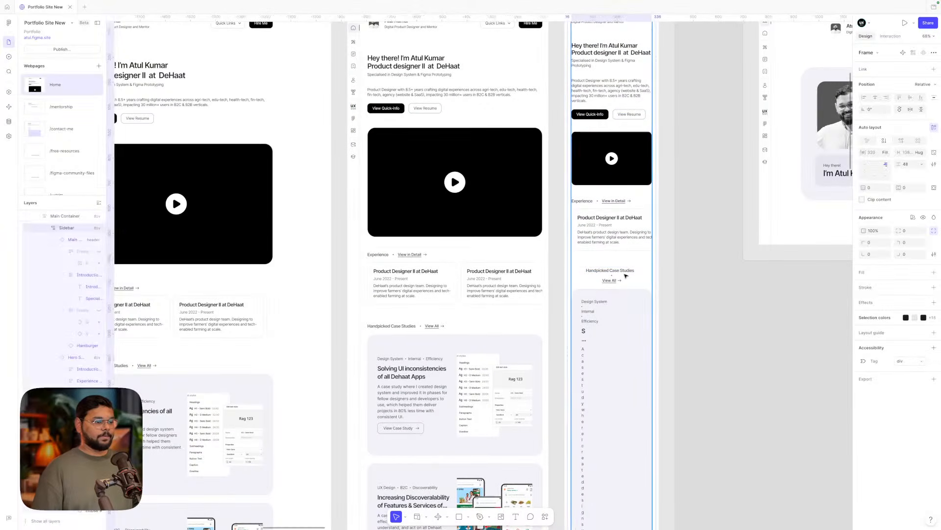
{"action": "left_click", "coordinate": [901, 141]}
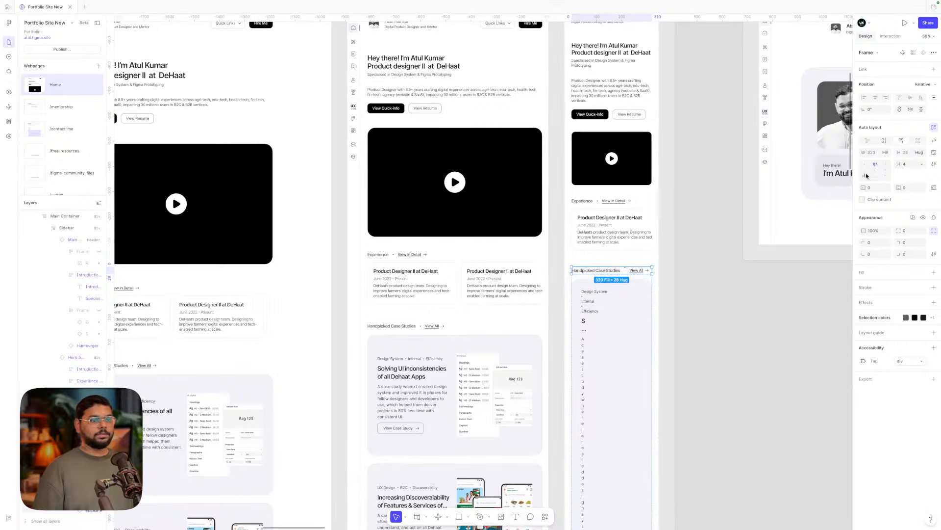
{"action": "scroll", "coordinate": [613, 302], "scroll_direction": "down", "scroll_amount": 1}
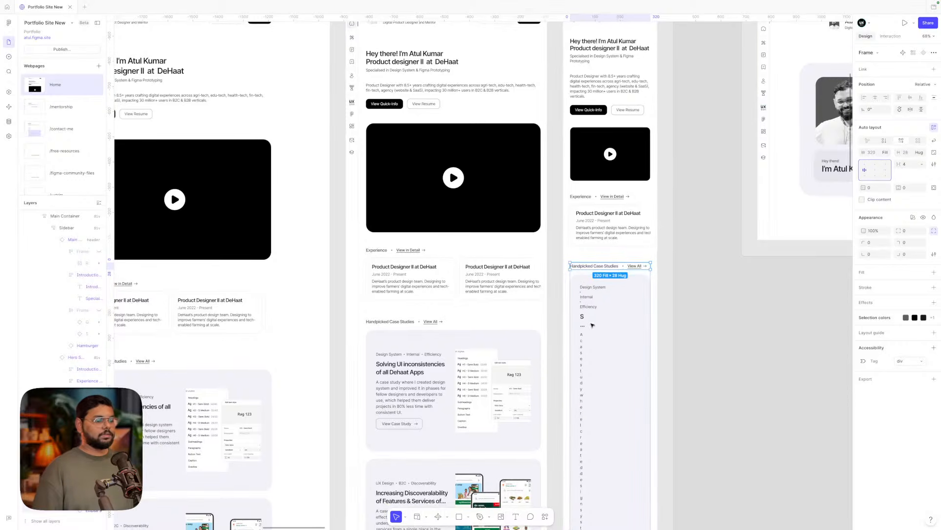
{"action": "left_click", "coordinate": [588, 308]}
{"action": "scroll", "coordinate": [587, 305], "scroll_direction": "down", "scroll_amount": 3}
{"action": "scroll", "coordinate": [588, 302], "scroll_direction": "down", "scroll_amount": 5, "text": "ctrl"}
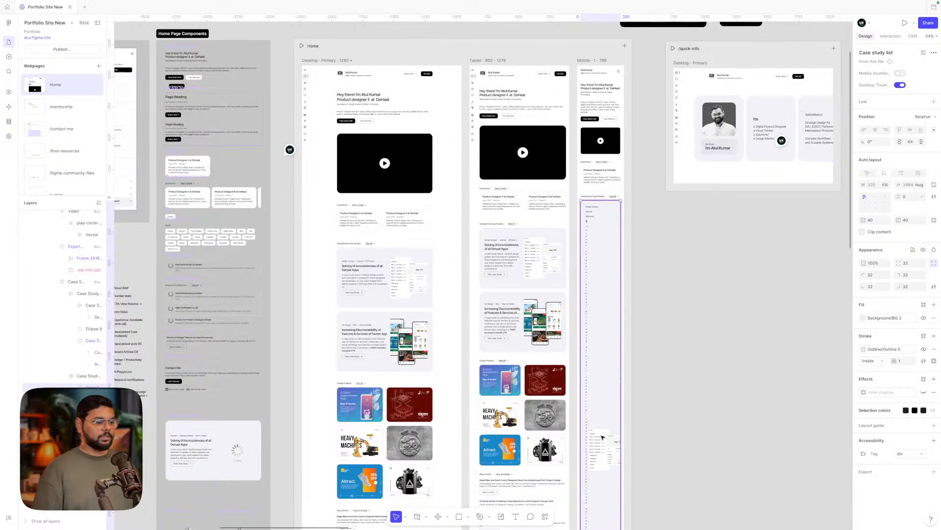
- Select the case study list inside the mobile layout's CMS list
{"action": "left_click", "coordinate": [603, 437]}
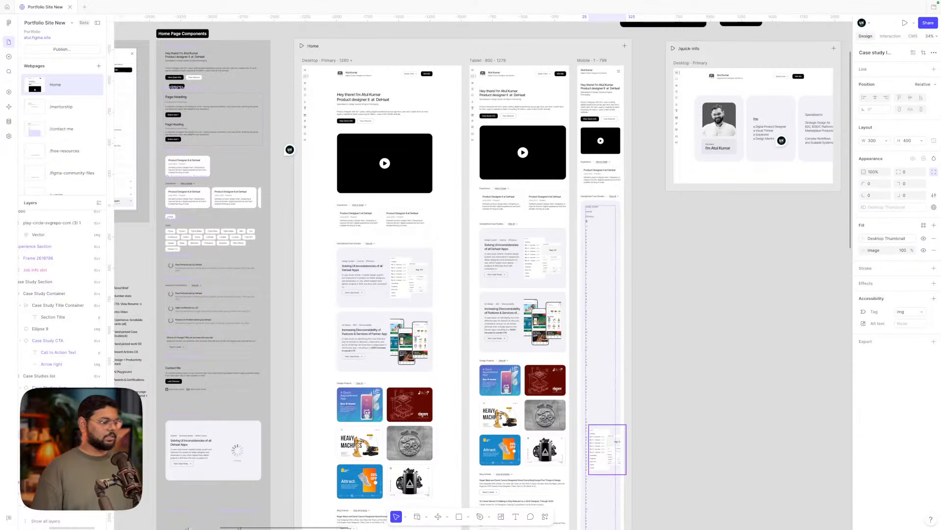
{"action": "left_click", "coordinate": [596, 242]}
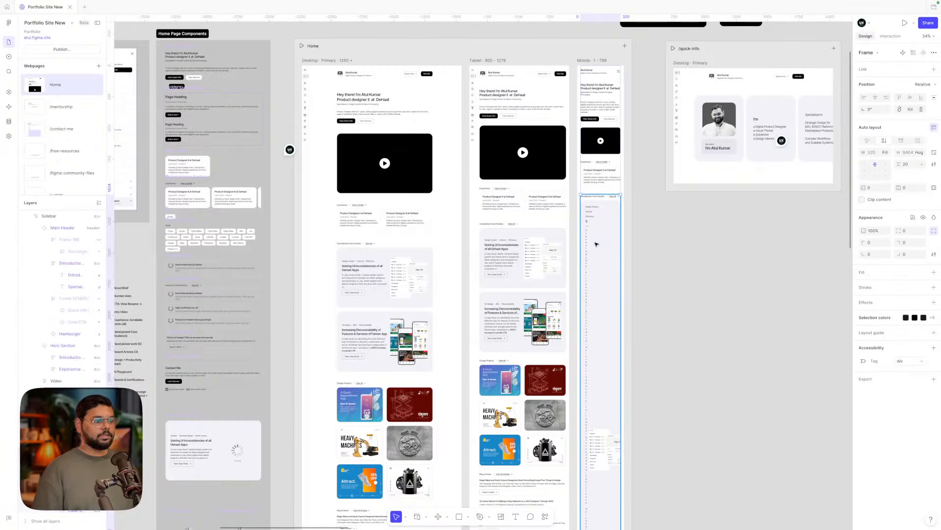
{"action": "double_click", "coordinate": [596, 244]}
{"action": "left_click", "coordinate": [913, 254]}
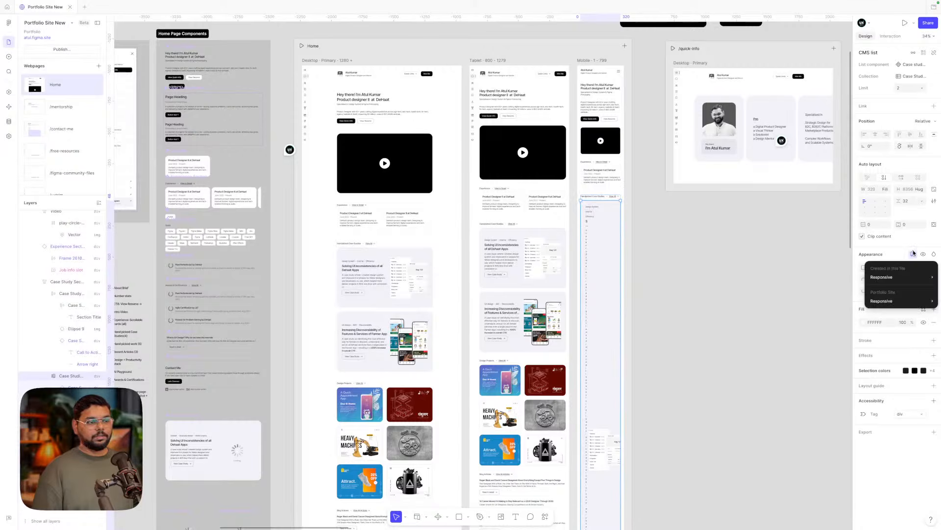
{"action": "mouse_move", "coordinate": [894, 278]}
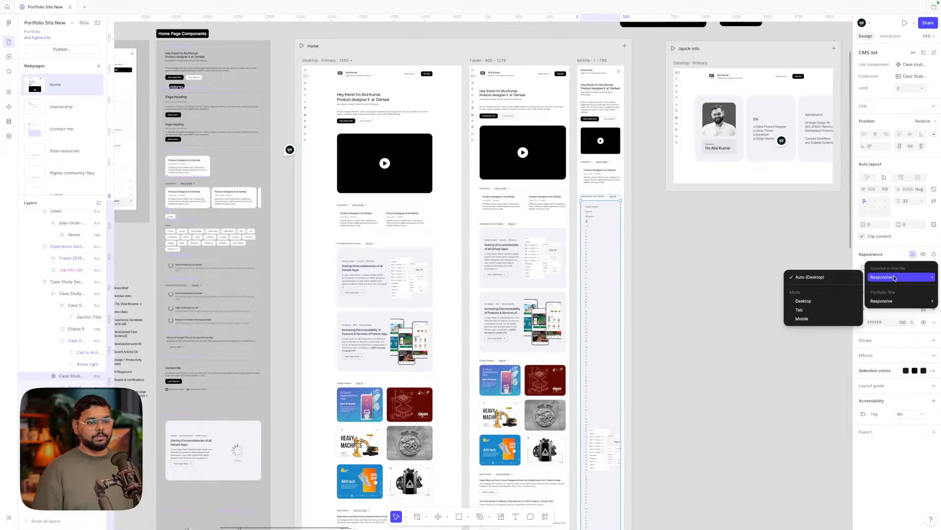
{"action": "left_click", "coordinate": [895, 251]}
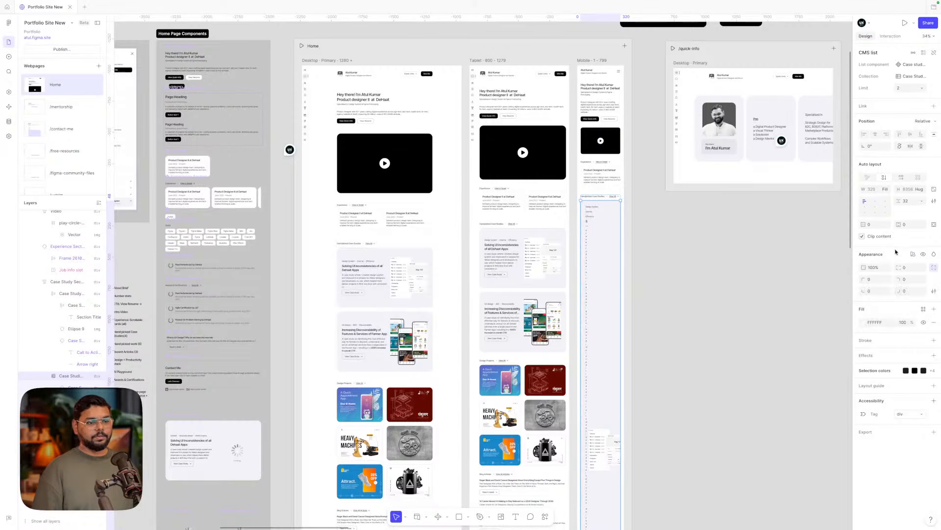
{"action": "double_click", "coordinate": [601, 292]}
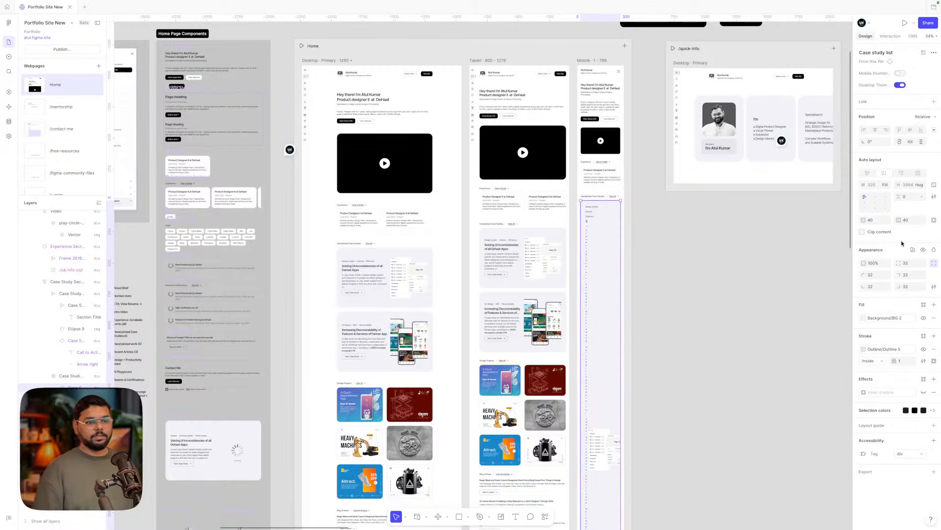
- Turn on Mobile thumbnail and turn off Desktop thumbnail for the mobile case study cards
{"action": "left_click", "coordinate": [912, 251]}
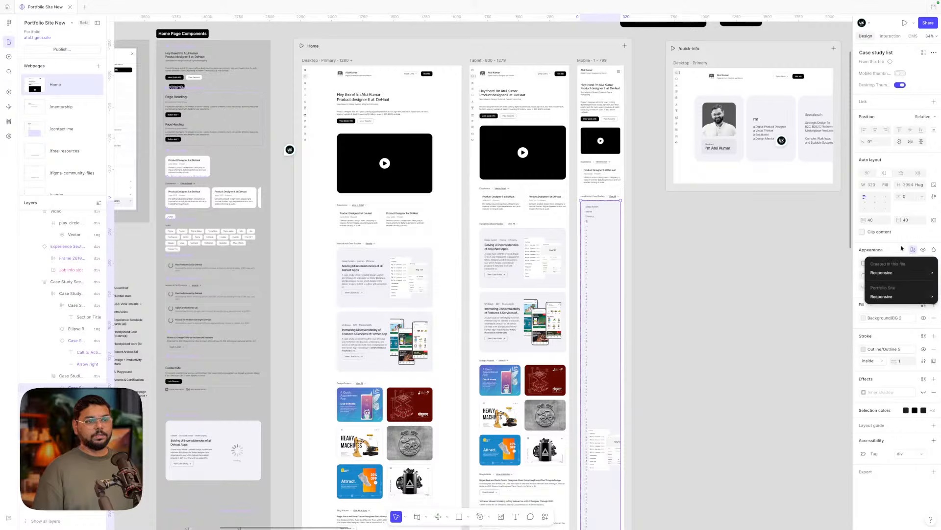
{"action": "left_click", "coordinate": [901, 248]}
{"action": "left_click", "coordinate": [900, 74]}
{"action": "left_click", "coordinate": [899, 85]}
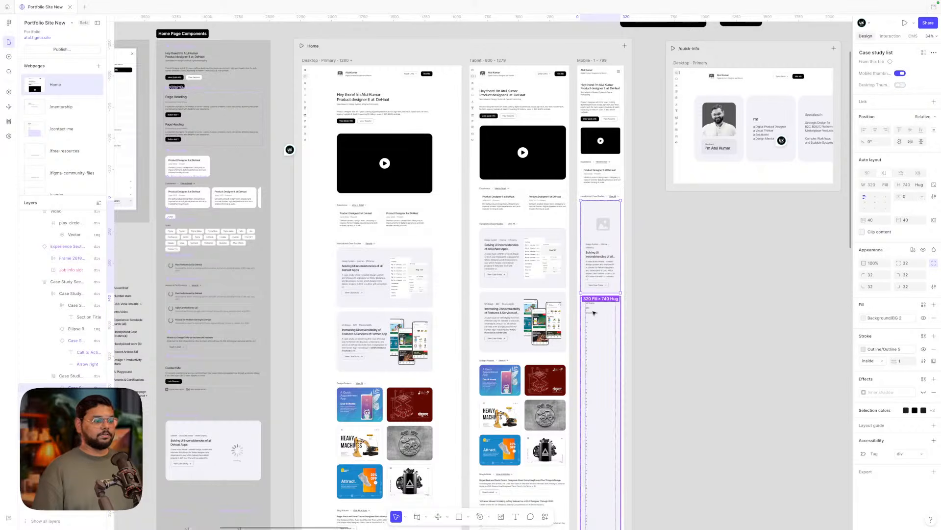
{"action": "left_click", "coordinate": [900, 85]}
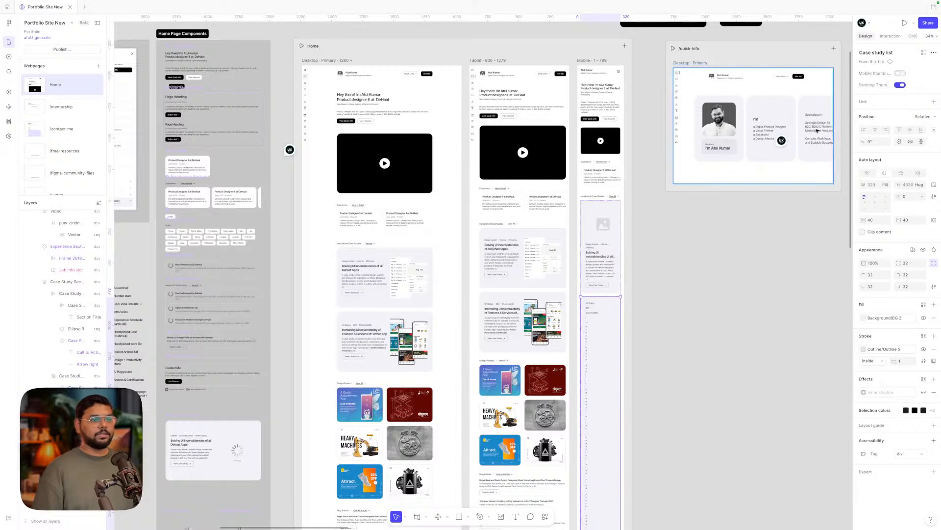
{"action": "left_click", "coordinate": [900, 85]}
- Turn on Mobile thumbnail and turn off Desktop thumbnail for the tablet case study cards
{"action": "left_click", "coordinate": [677, 328]}
{"action": "scroll", "coordinate": [676, 327], "scroll_direction": "down", "scroll_amount": 3}
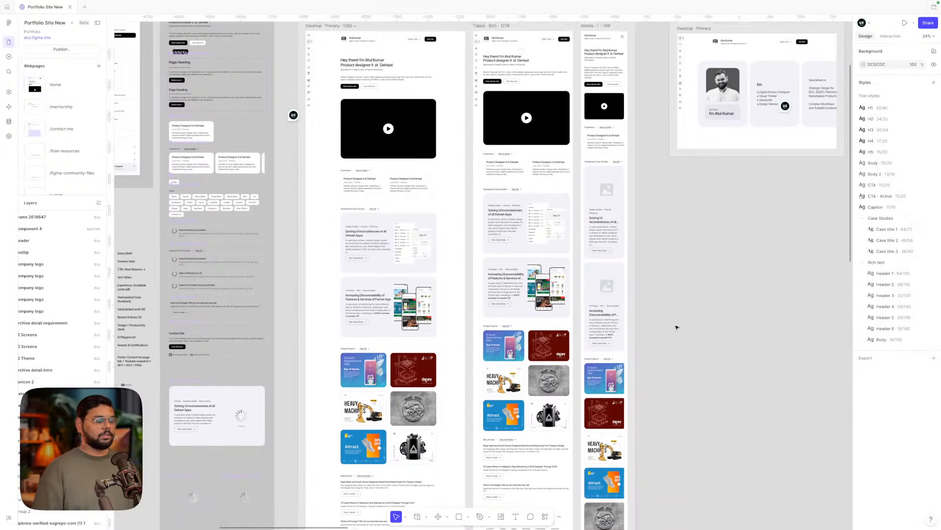
{"action": "scroll", "coordinate": [600, 272], "scroll_direction": "up", "scroll_amount": 5}
{"action": "left_click", "coordinate": [621, 244], "text": "super"}
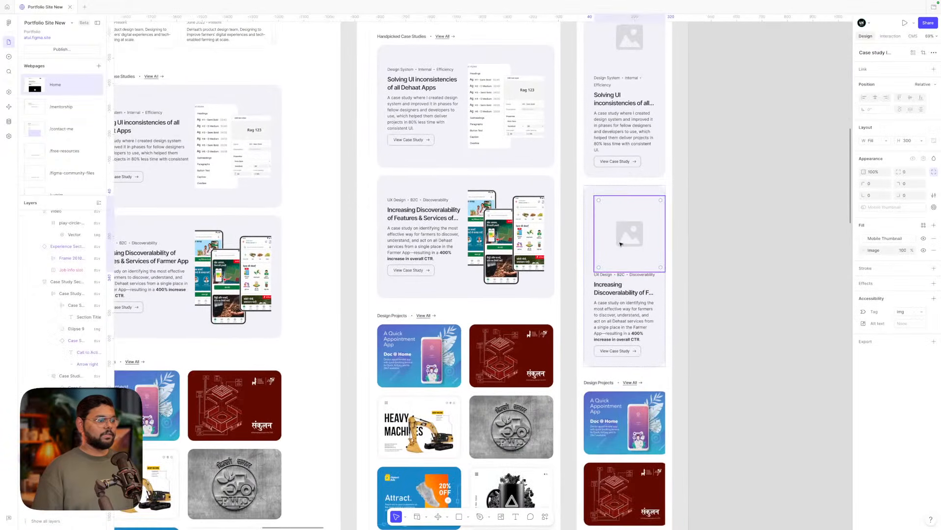
{"action": "scroll", "coordinate": [621, 245], "scroll_direction": "up", "scroll_amount": 2}
{"action": "left_click", "coordinate": [490, 250]}
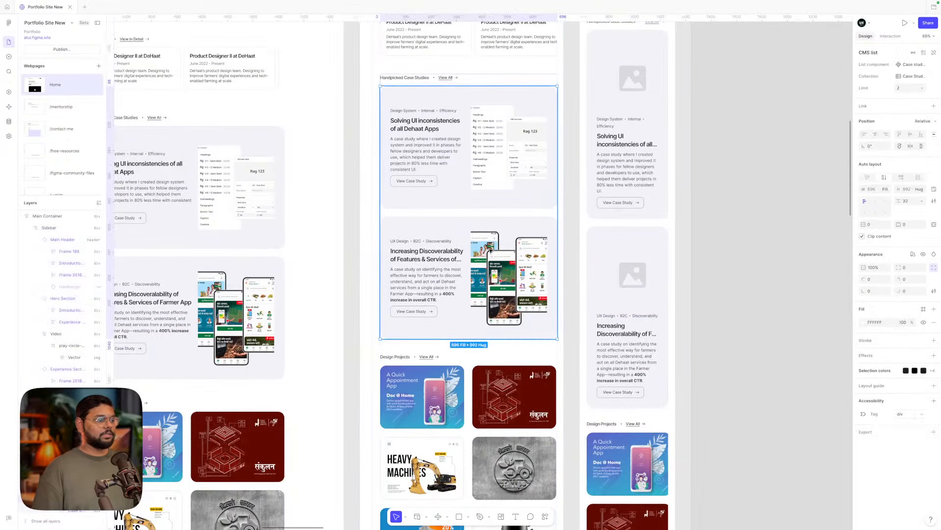
{"action": "scroll", "coordinate": [490, 250], "scroll_direction": "down", "scroll_amount": 4}
{"action": "left_click", "coordinate": [489, 250]}
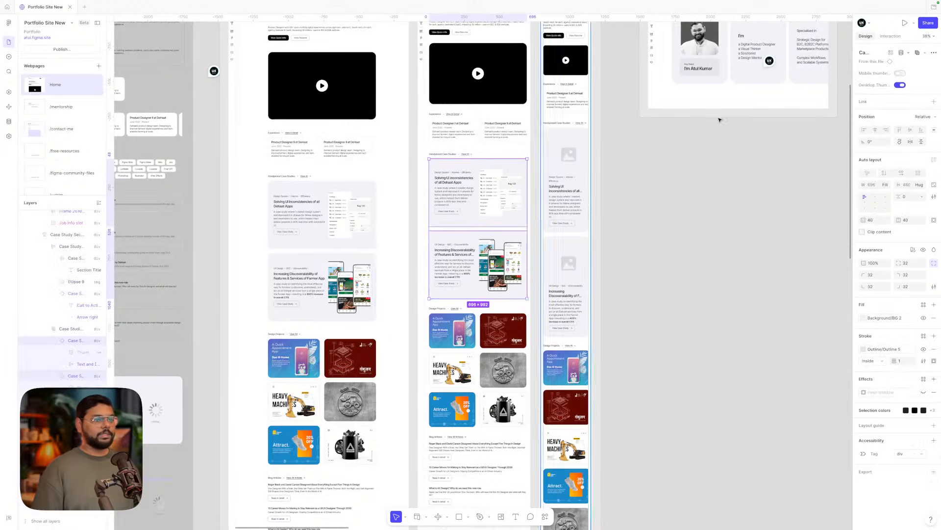
{"action": "left_click", "coordinate": [901, 73]}
{"action": "left_click", "coordinate": [900, 85]}
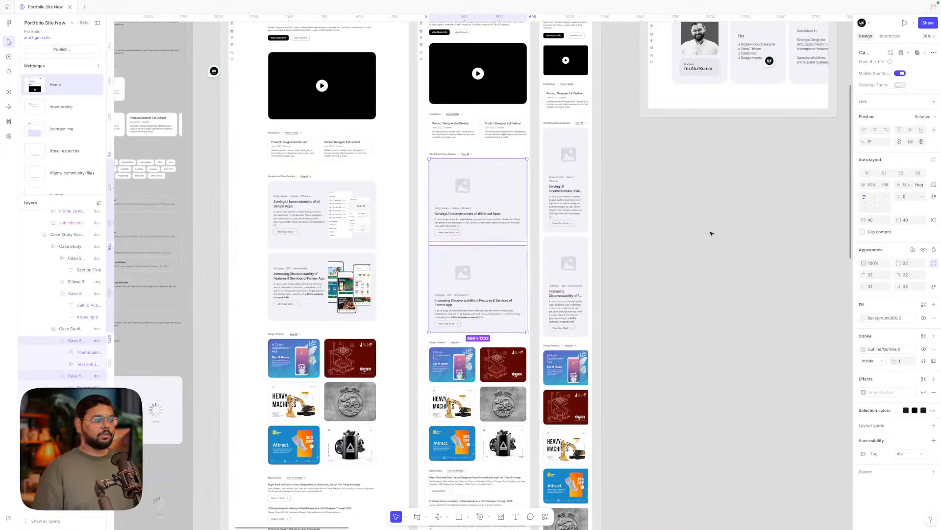
- Set both tablet card thumbnails' width to Fill container
{"action": "double_click", "coordinate": [464, 268]}
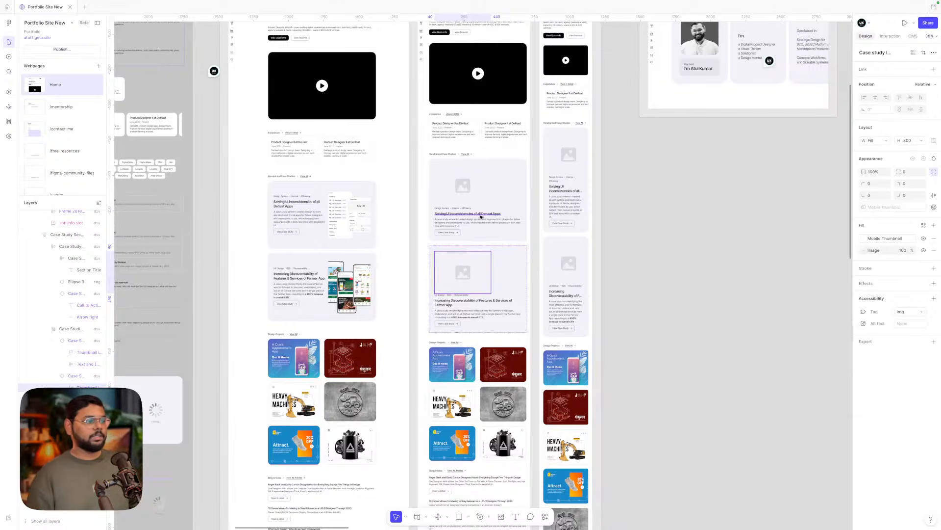
{"action": "left_click", "coordinate": [469, 185], "text": "shift"}
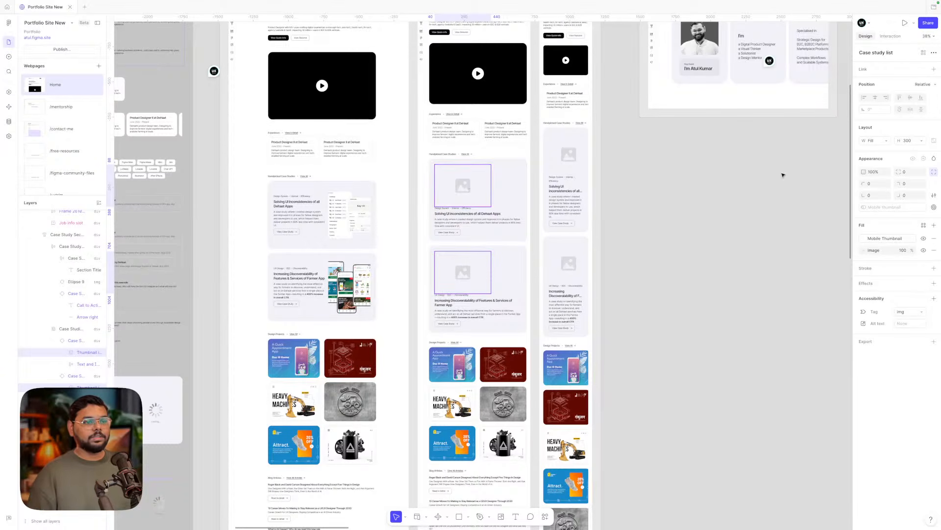
{"action": "left_click", "coordinate": [885, 142]}
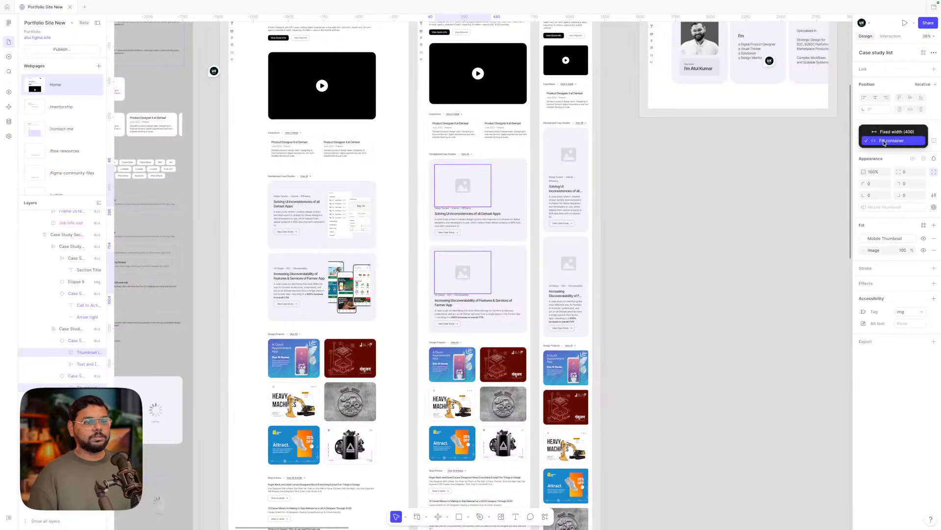
{"action": "left_click", "coordinate": [885, 142]}
{"action": "left_click", "coordinate": [767, 200]}
{"action": "scroll", "coordinate": [457, 276], "scroll_direction": "up", "scroll_amount": 2}
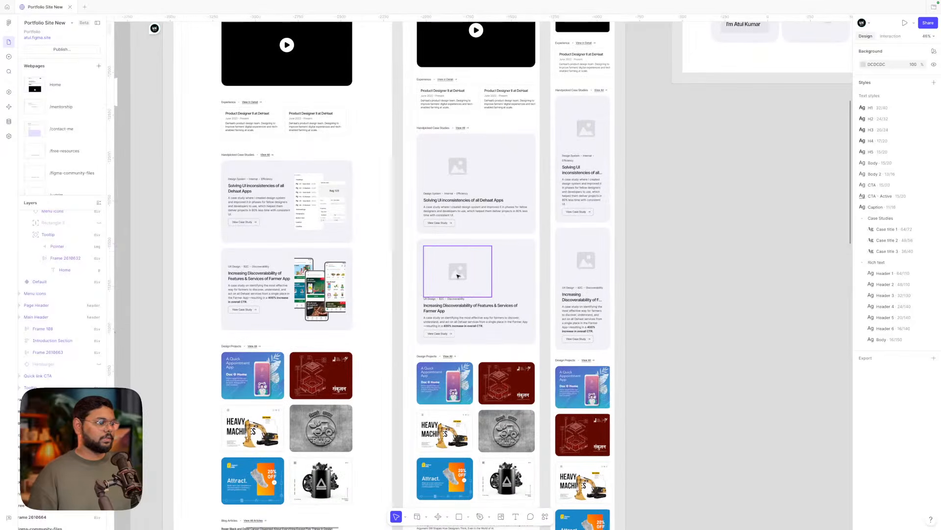
- Check the full-width tablet thumbnail and open the Home page preview
{"action": "left_click", "coordinate": [457, 276]}
{"action": "left_click", "coordinate": [769, 261]}
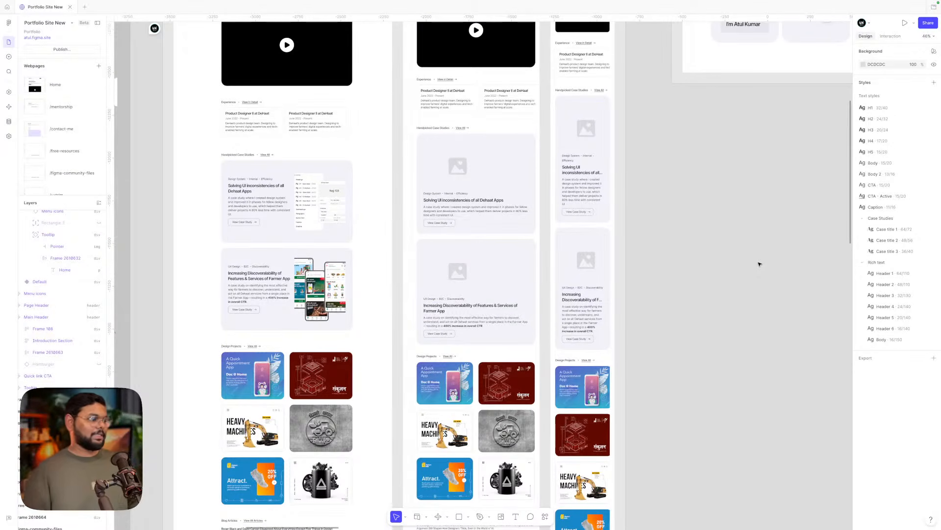
{"action": "scroll", "coordinate": [759, 264], "scroll_direction": "down", "scroll_amount": 2}
{"action": "scroll", "coordinate": [759, 264], "scroll_direction": "up", "scroll_amount": 1}
{"action": "scroll", "coordinate": [759, 265], "scroll_direction": "down", "scroll_amount": 1}
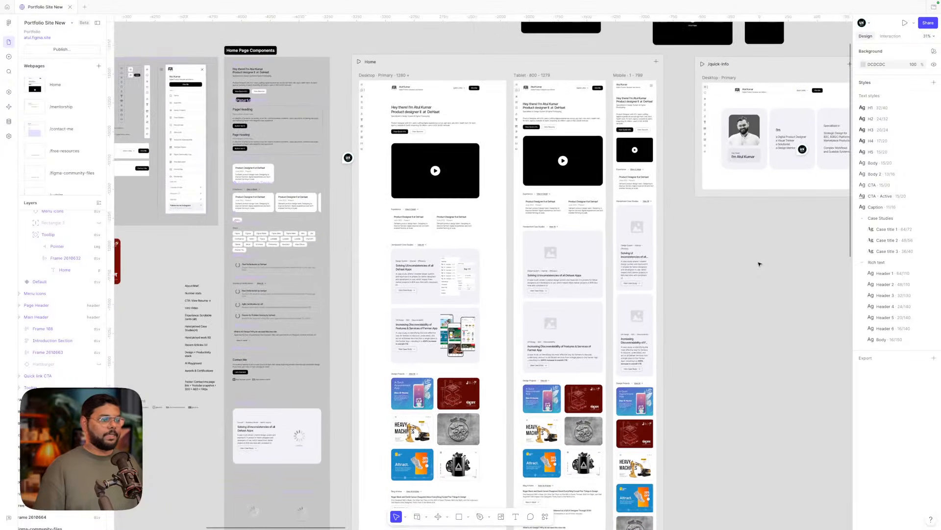
{"action": "left_click", "coordinate": [360, 62]}
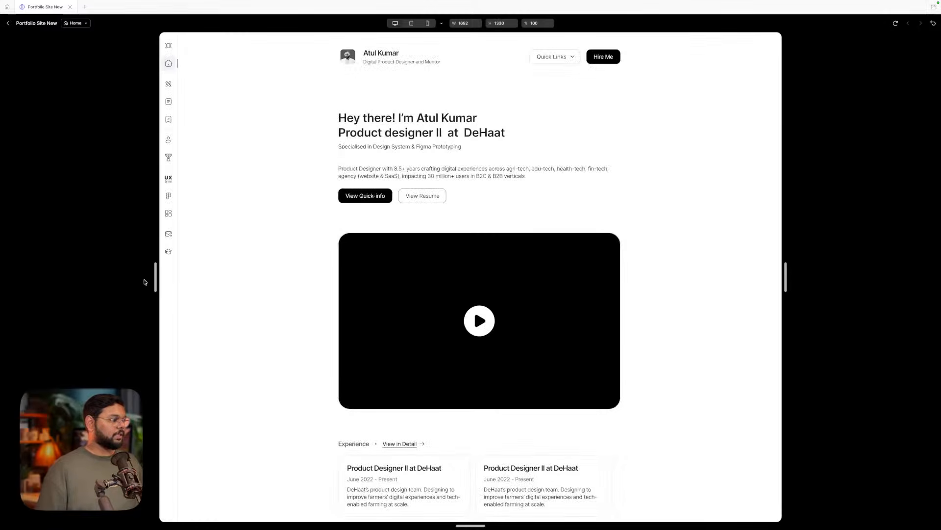
- Resize the preview viewport down to mobile width, about 410
{"action": "left_click_drag", "start_coordinate": [155, 277], "coordinate": [4, 277]}
{"action": "scroll", "coordinate": [474, 309], "scroll_direction": "down", "scroll_amount": 10}
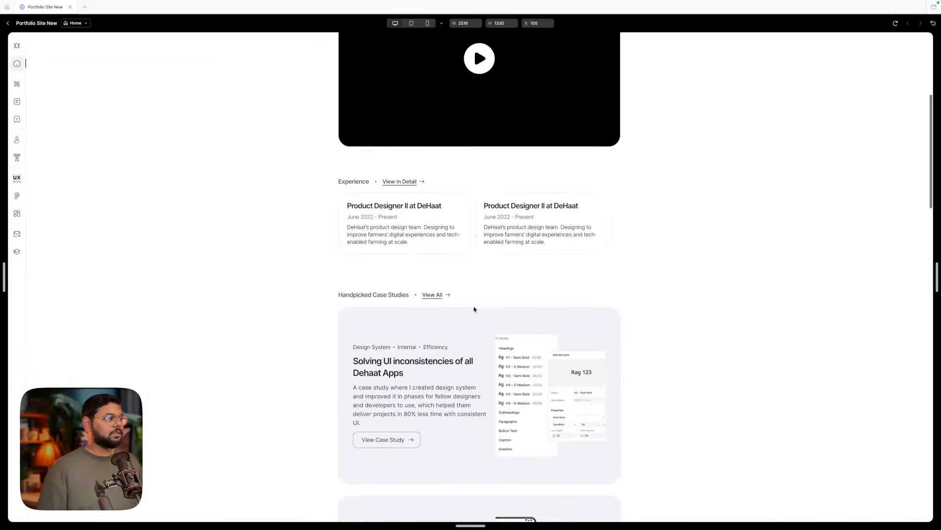
{"action": "scroll", "coordinate": [473, 309], "scroll_direction": "down", "scroll_amount": 15}
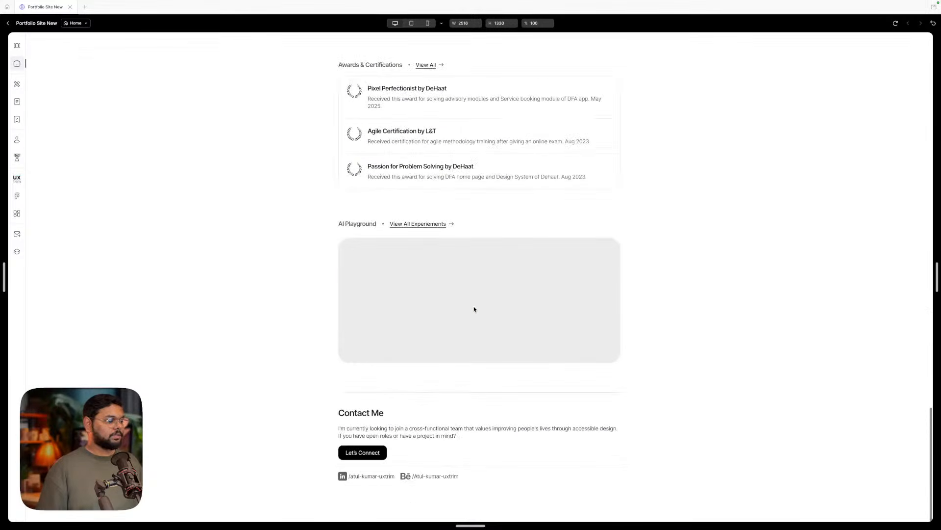
{"action": "scroll", "coordinate": [474, 309], "scroll_direction": "up", "scroll_amount": 20}
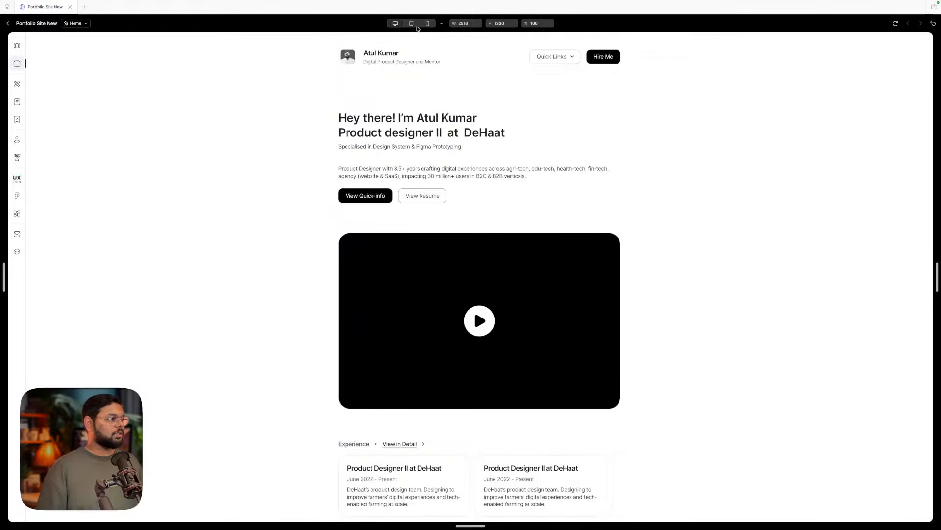
{"action": "left_click_drag", "start_coordinate": [4, 272], "coordinate": [320, 270]}
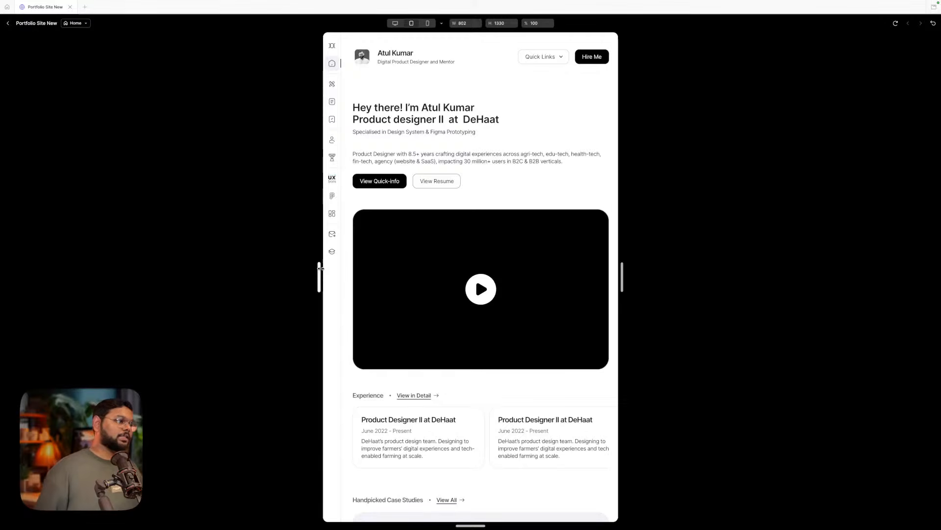
{"action": "left_click_drag", "start_coordinate": [321, 268], "coordinate": [394, 274]}
- Scroll the mobile preview down through the Stack and Awards & Certifications sections
{"action": "scroll", "coordinate": [397, 254], "scroll_direction": "down", "scroll_amount": 3}
{"action": "scroll", "coordinate": [494, 310], "scroll_direction": "down", "scroll_amount": 6}
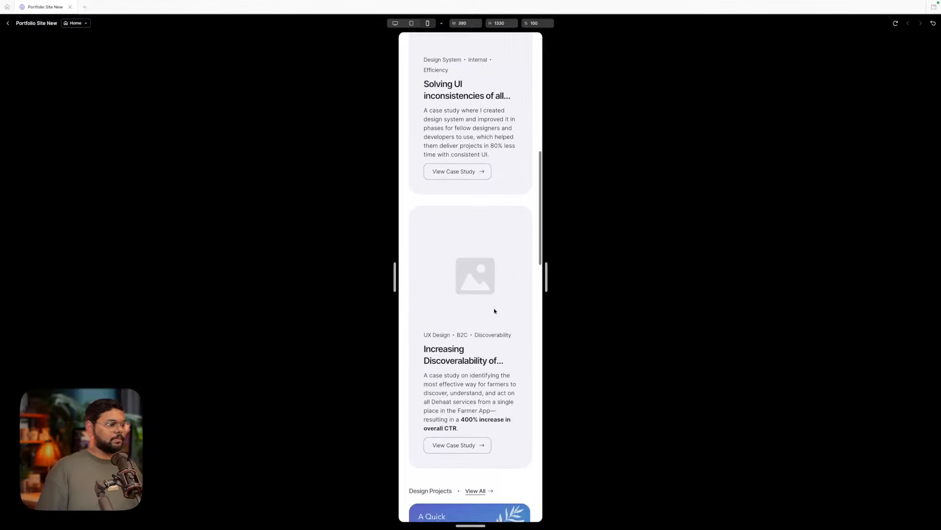
{"action": "scroll", "coordinate": [495, 310], "scroll_direction": "up", "scroll_amount": 3}
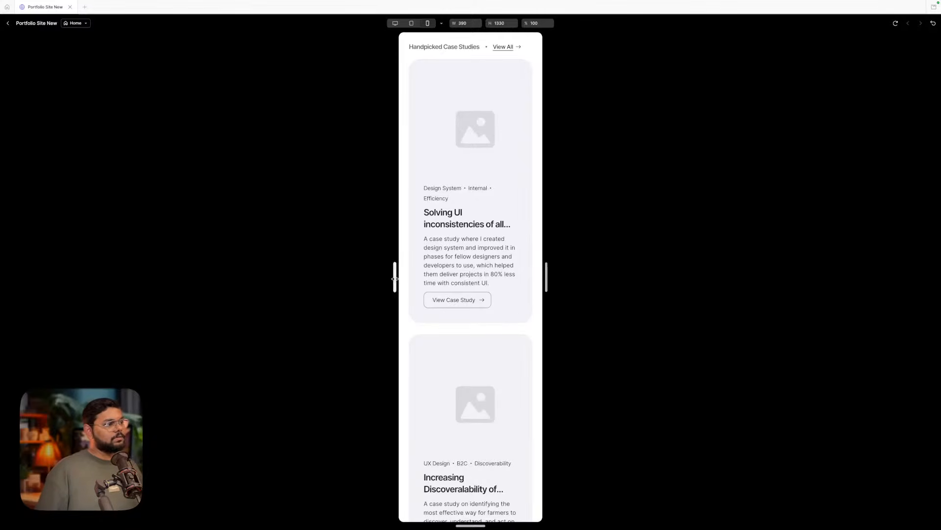
{"action": "left_click_drag", "start_coordinate": [395, 276], "coordinate": [390, 276]}
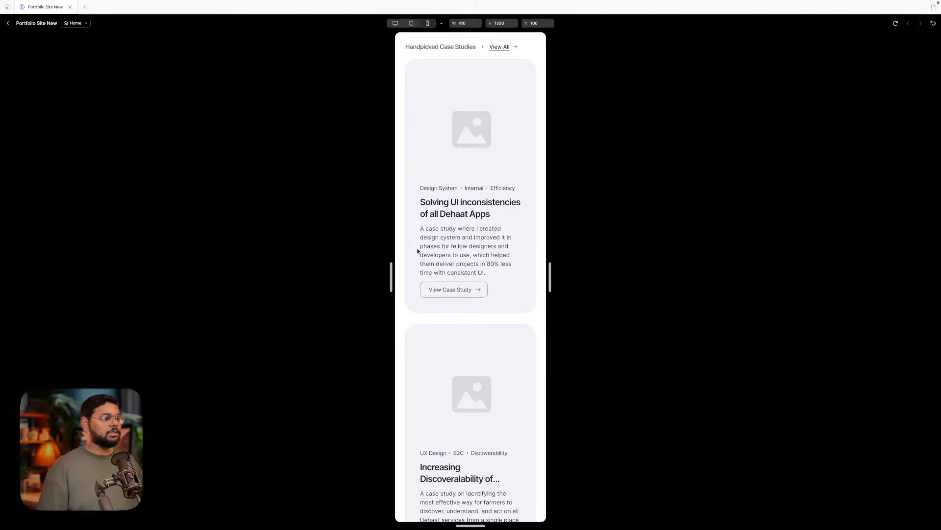
{"action": "scroll", "coordinate": [413, 282], "scroll_direction": "down", "scroll_amount": 1}
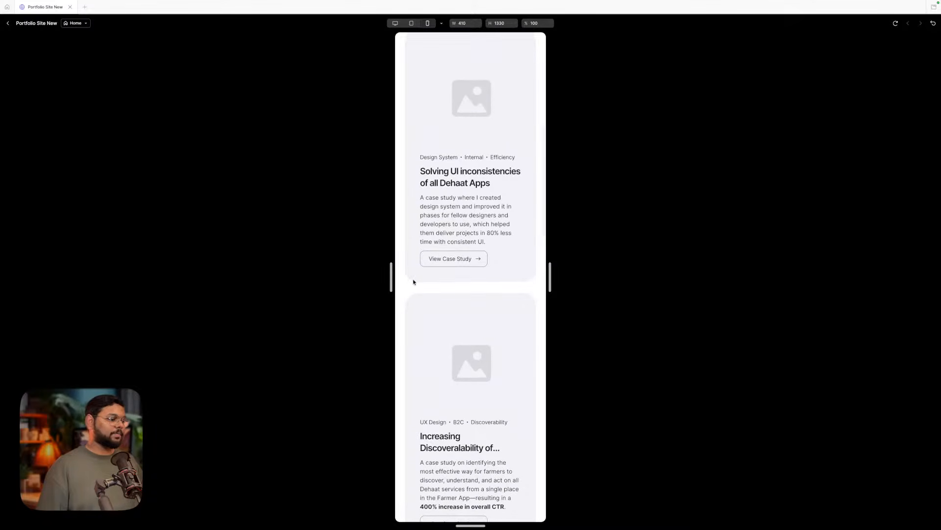
{"action": "scroll", "coordinate": [413, 281], "scroll_direction": "down", "scroll_amount": 5}
{"action": "scroll", "coordinate": [413, 281], "scroll_direction": "down", "scroll_amount": 6}
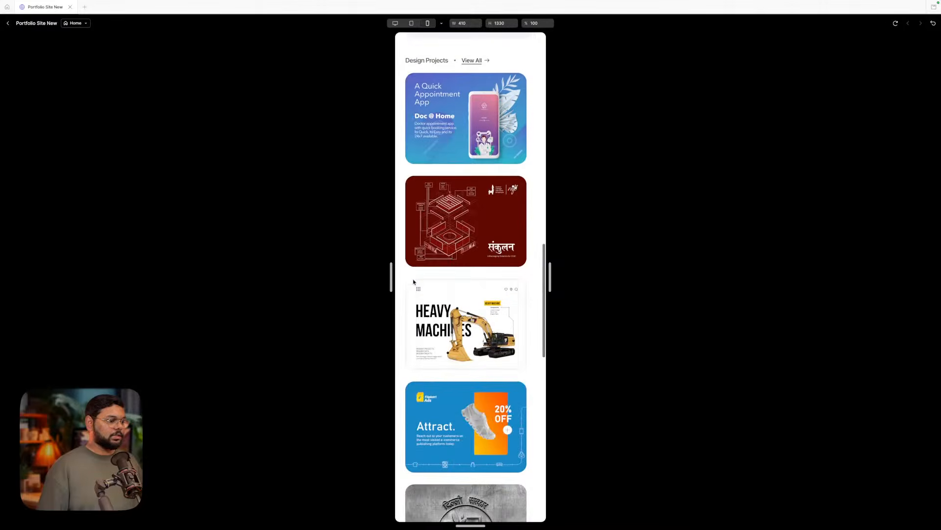
{"action": "scroll", "coordinate": [413, 280], "scroll_direction": "down", "scroll_amount": 5}
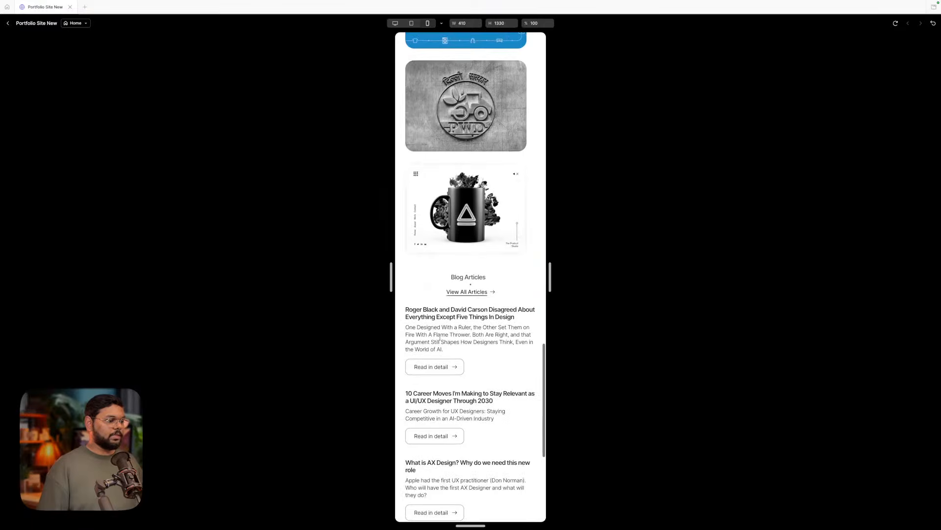
{"action": "scroll", "coordinate": [453, 374], "scroll_direction": "down", "scroll_amount": 2}
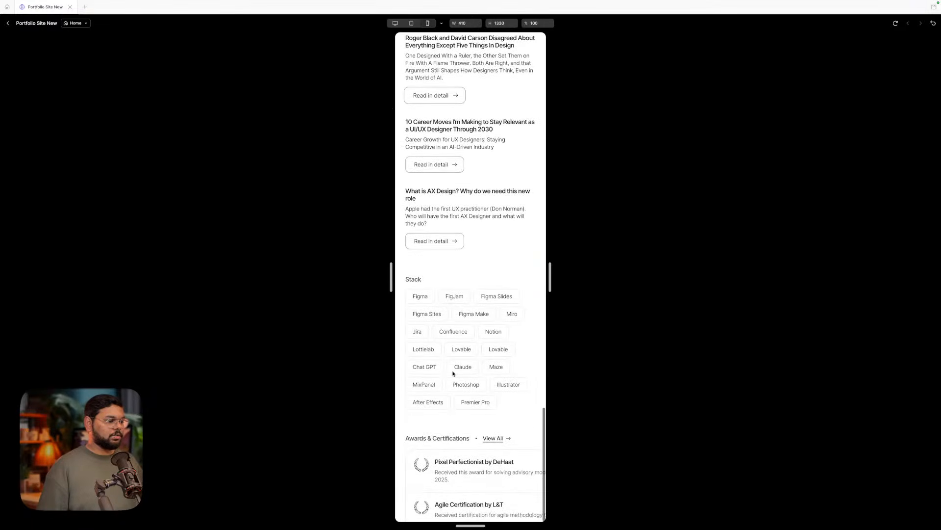
{"action": "scroll", "coordinate": [466, 480], "scroll_direction": "up", "scroll_amount": 3}
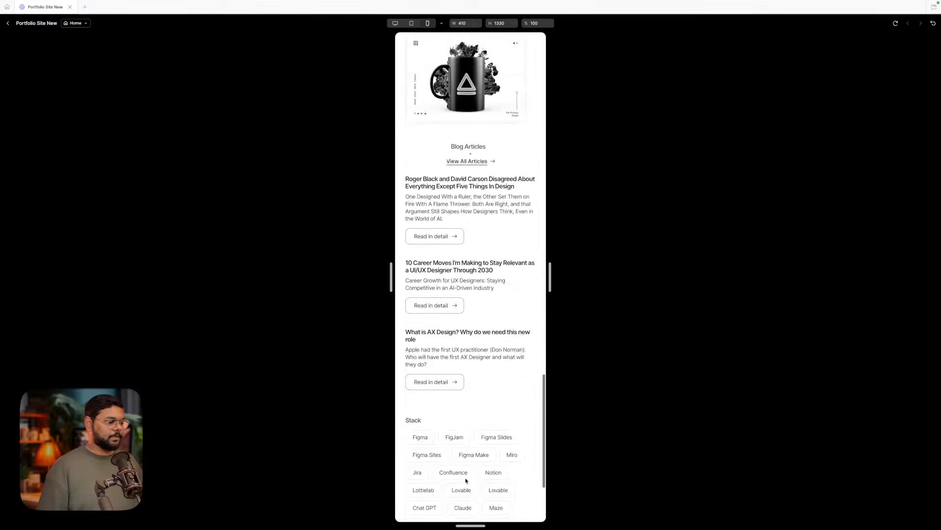
{"action": "scroll", "coordinate": [466, 480], "scroll_direction": "down", "scroll_amount": 3}
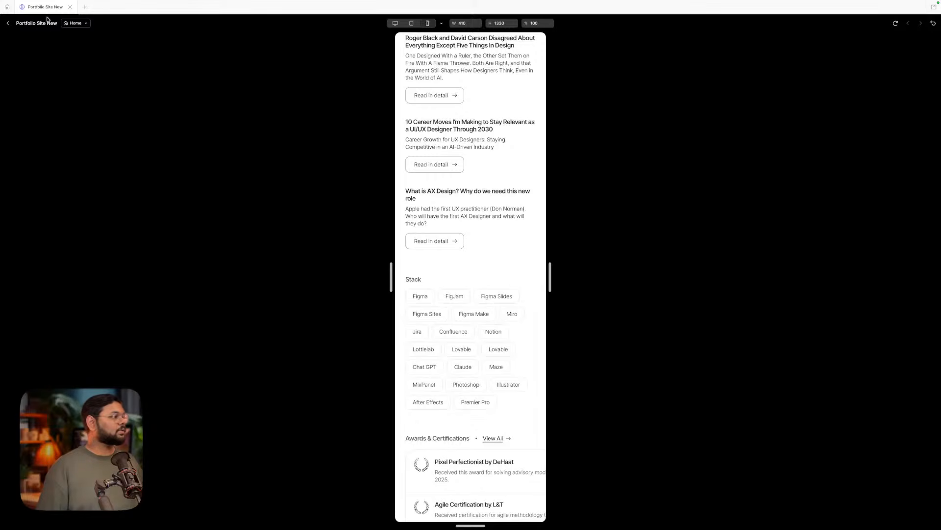
- Close the preview and drag the Mobile frame's bottom edge down to a 6923 px height
{"action": "left_click", "coordinate": [8, 24]}
{"action": "scroll", "coordinate": [479, 266], "scroll_direction": "down", "scroll_amount": 5}
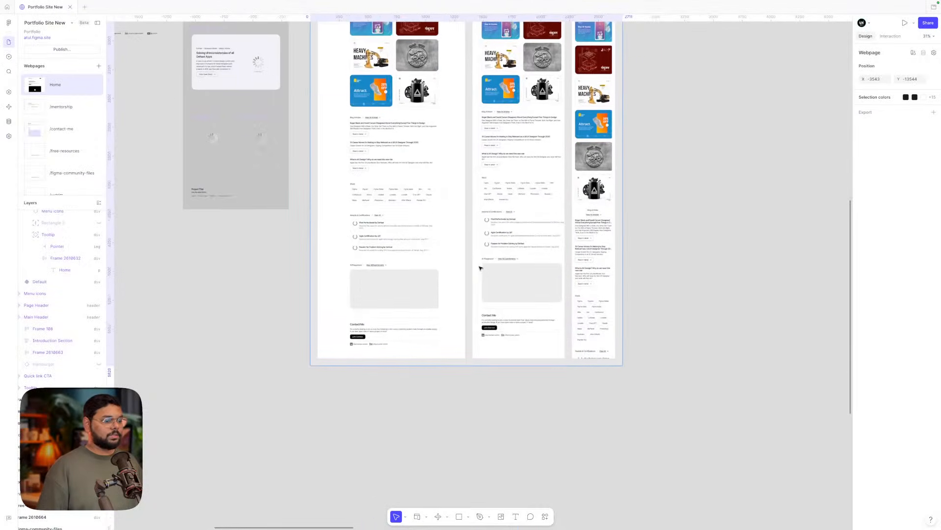
{"action": "scroll", "coordinate": [521, 251], "scroll_direction": "down", "scroll_amount": 3}
{"action": "scroll", "coordinate": [521, 251], "scroll_direction": "up", "scroll_amount": 4}
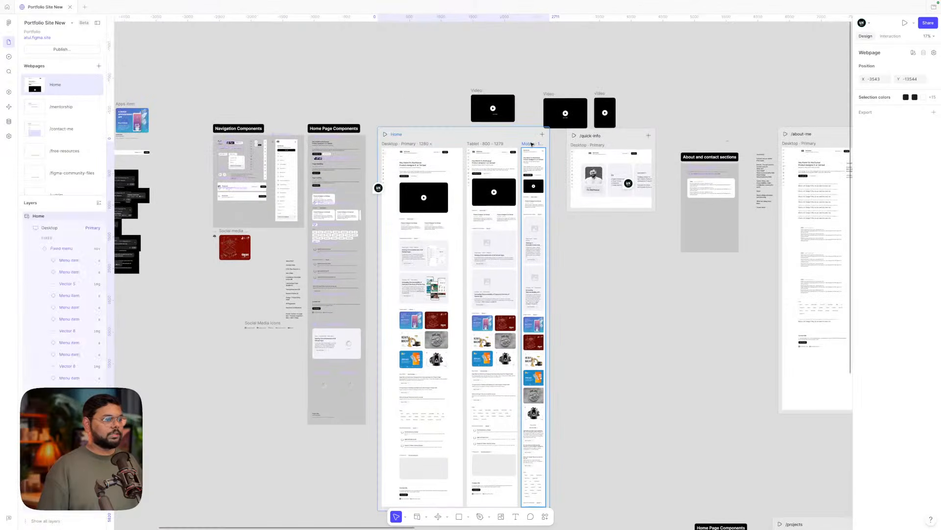
{"action": "left_click", "coordinate": [532, 143]}
{"action": "scroll", "coordinate": [539, 246], "scroll_direction": "down", "scroll_amount": 4}
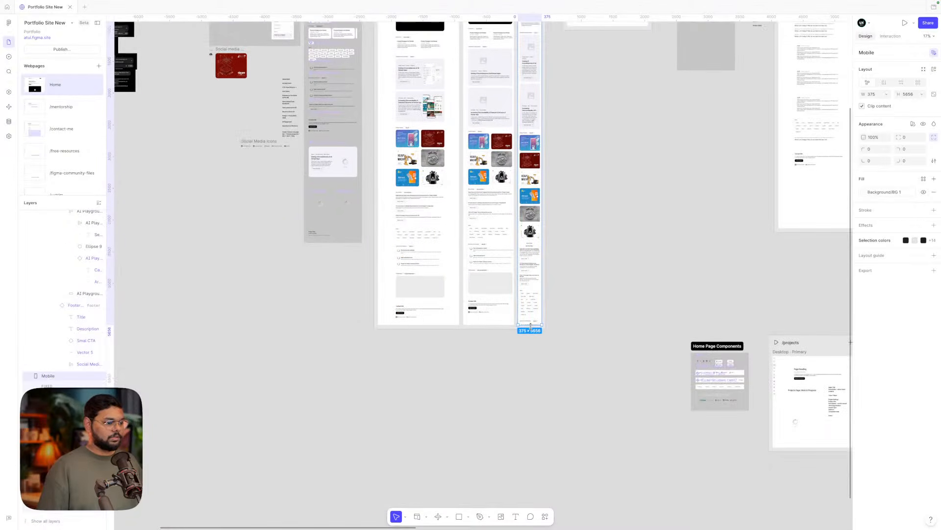
{"action": "left_click_drag", "start_coordinate": [531, 325], "coordinate": [530, 414]}
{"action": "scroll", "coordinate": [528, 338], "scroll_direction": "up", "scroll_amount": 5}
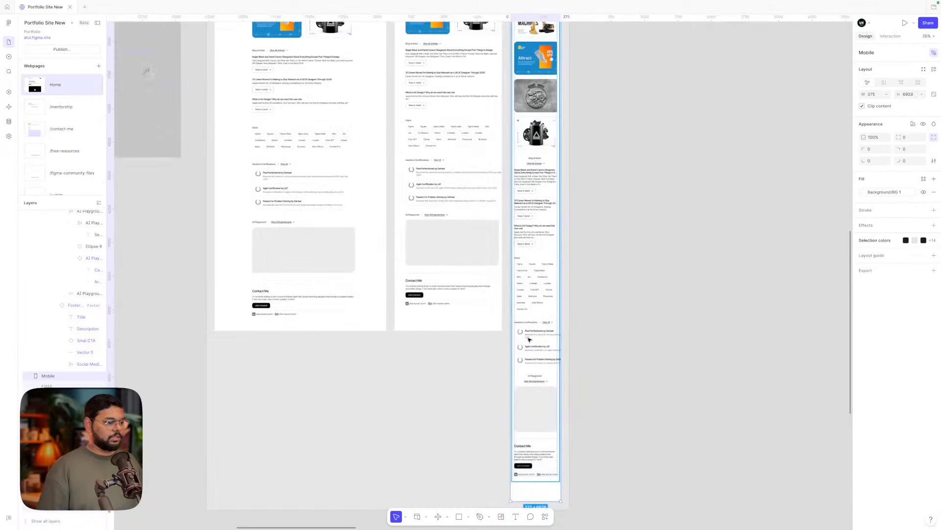
{"action": "left_click", "coordinate": [529, 339]}
{"action": "left_click", "coordinate": [461, 192]}
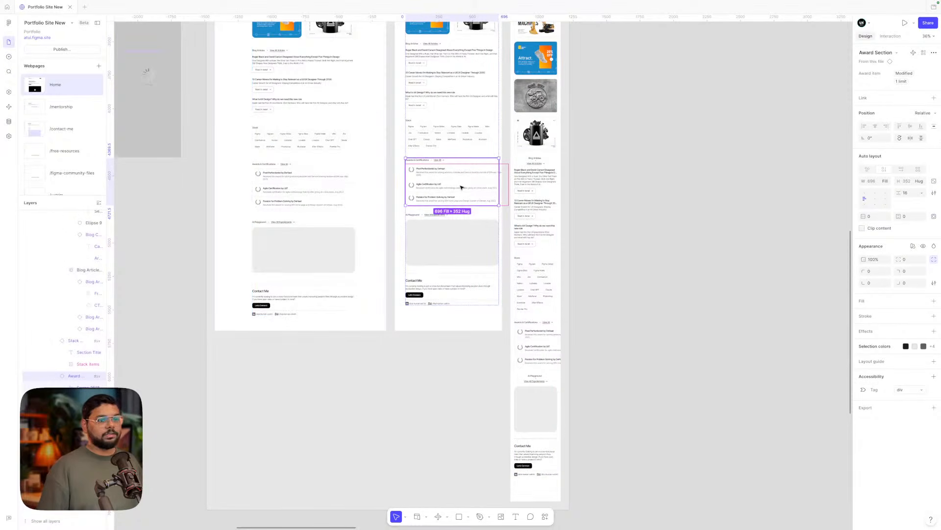
{"action": "double_click", "coordinate": [461, 188]}
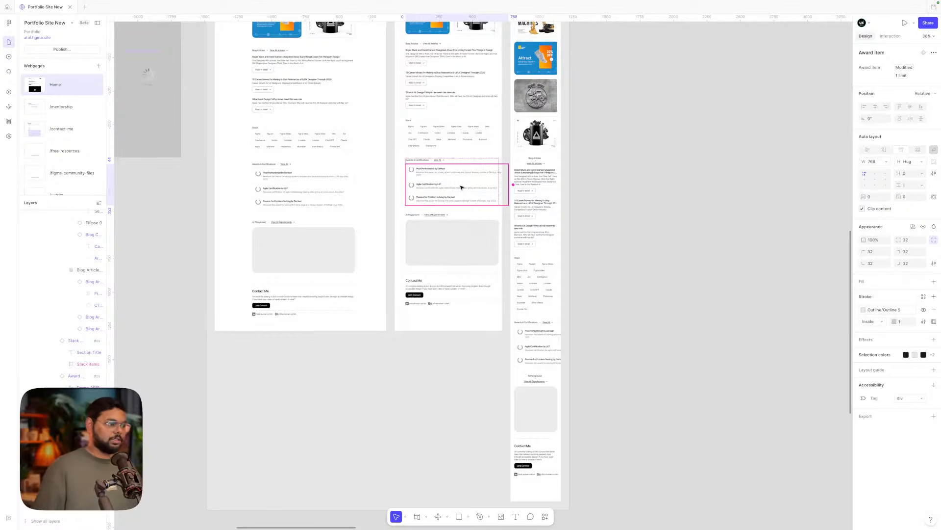
{"action": "double_click", "coordinate": [461, 187]}
{"action": "left_click", "coordinate": [461, 176]}
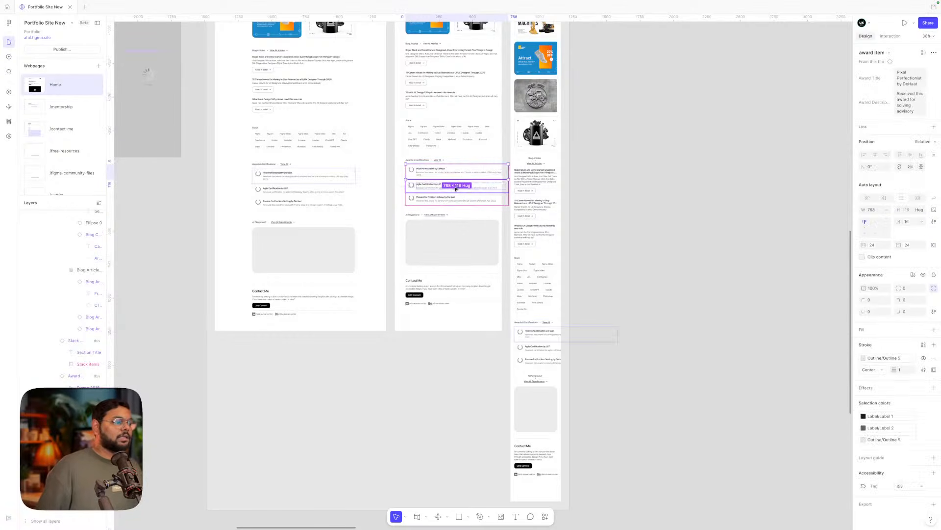
{"action": "double_click", "coordinate": [545, 338]}
{"action": "double_click", "coordinate": [546, 338]}
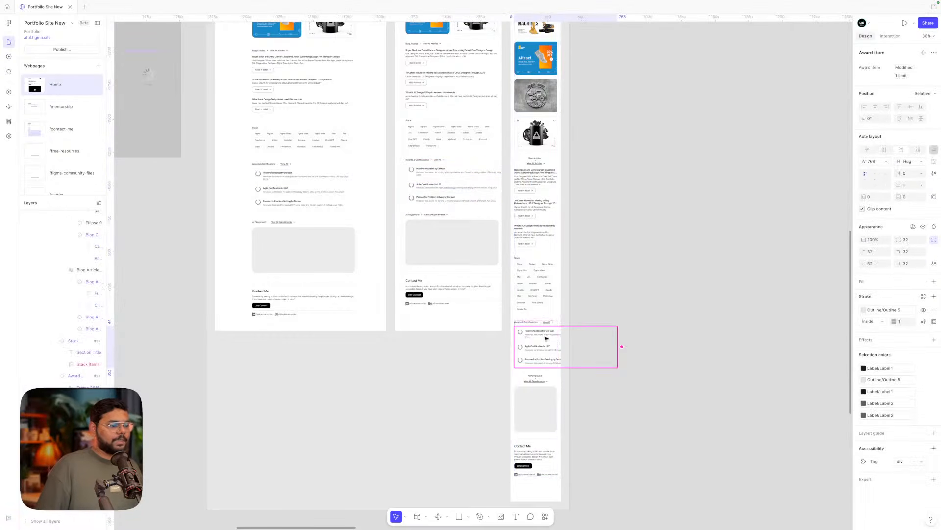
{"action": "double_click", "coordinate": [543, 339]}
{"action": "scroll", "coordinate": [543, 339], "scroll_direction": "up", "scroll_amount": 4}
{"action": "left_click", "coordinate": [540, 353], "text": "shift"}
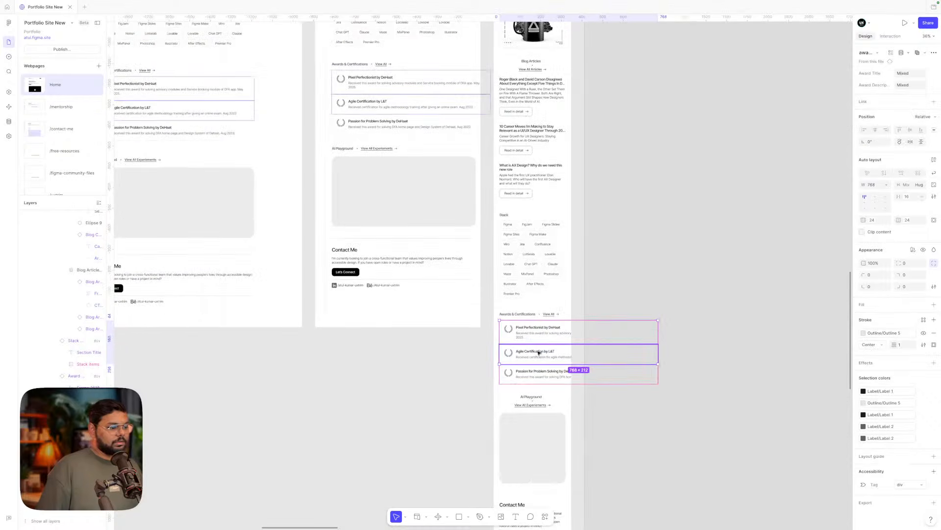
{"action": "left_click", "coordinate": [535, 369], "text": "shift"}
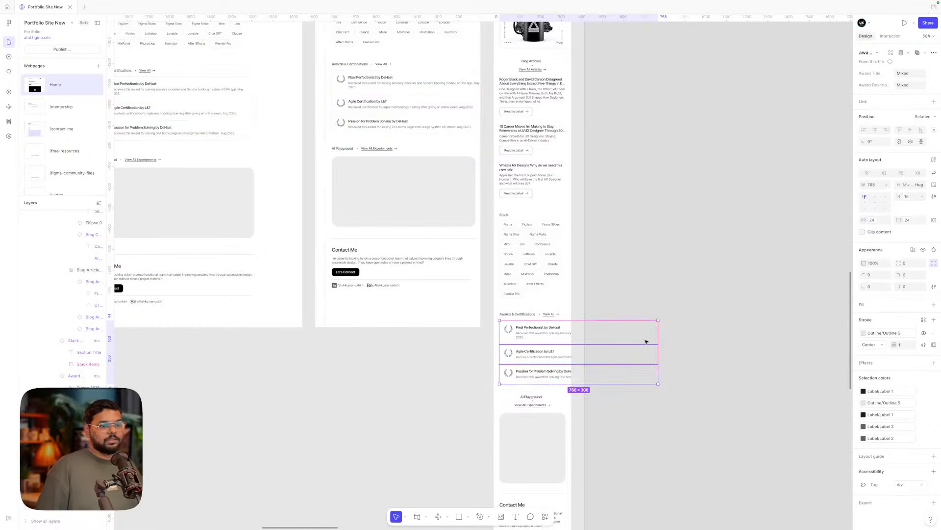
{"action": "left_click", "coordinate": [888, 186]}
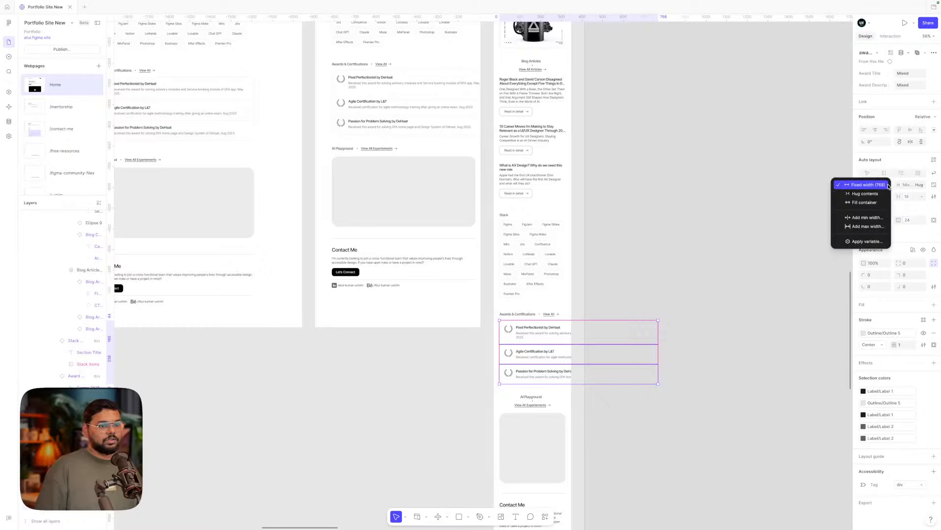
{"action": "left_click", "coordinate": [859, 203]}
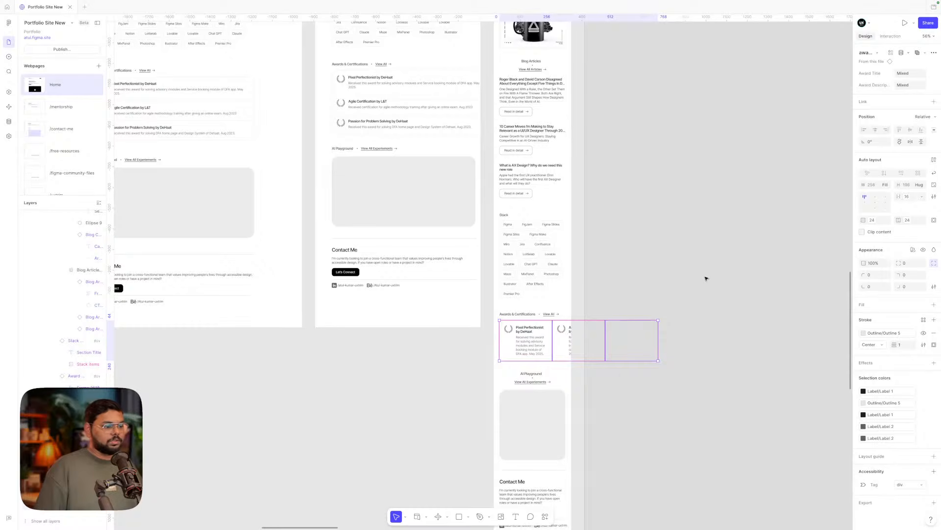
{"action": "key", "text": "ctrl+z"}
{"action": "key", "text": "ctrl+shift+z"}
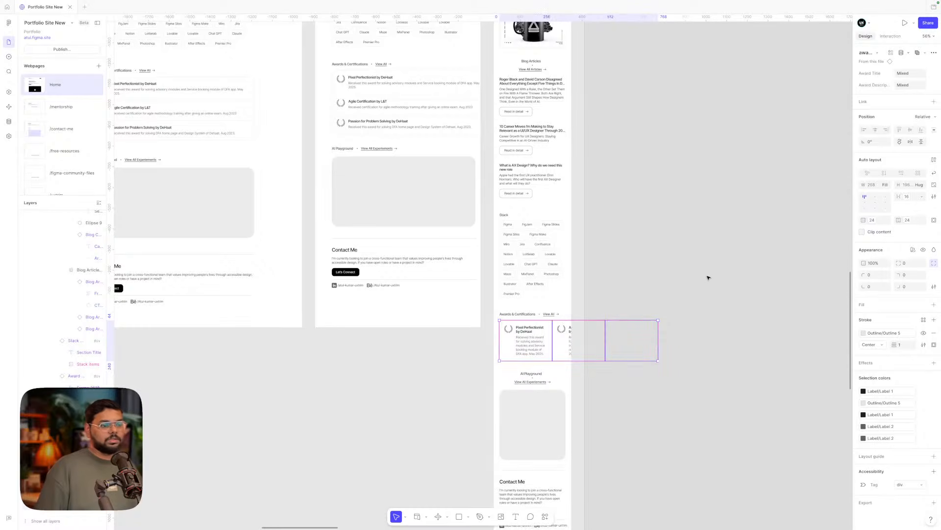
{"action": "key", "text": "ctrl+z"}
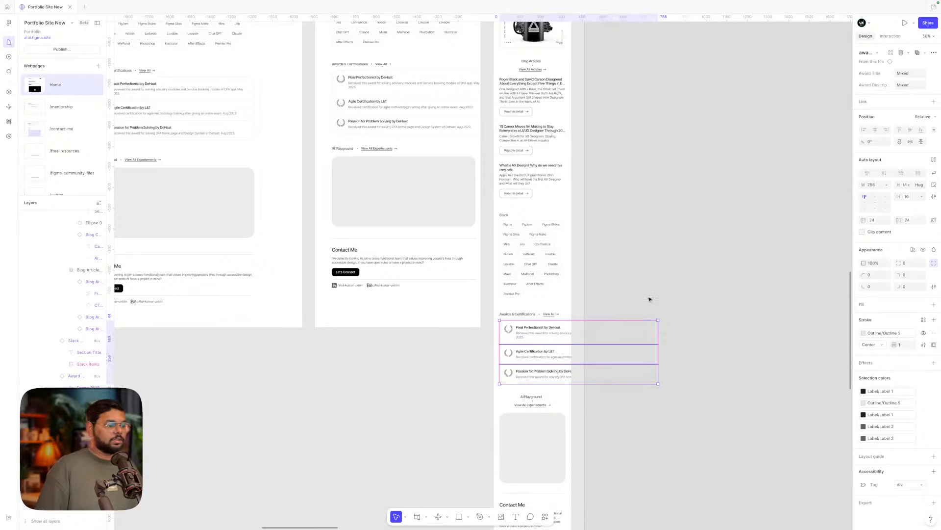
{"action": "left_click", "coordinate": [662, 286]}
{"action": "scroll", "coordinate": [662, 284], "scroll_direction": "left", "scroll_amount": 15}
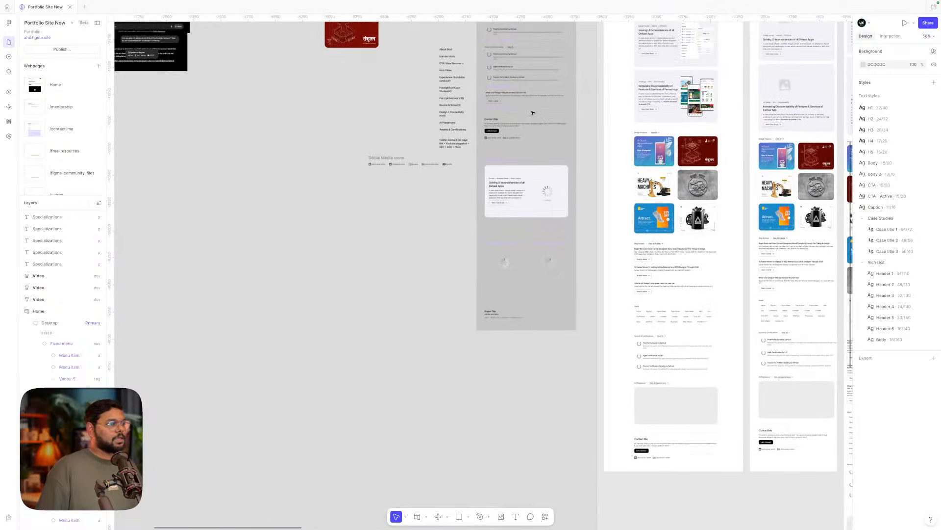
- Set the three award items to Fill container width and keep their parent list in vertical auto layout
{"action": "scroll", "coordinate": [533, 112], "scroll_direction": "up", "scroll_amount": 6}
{"action": "double_click", "coordinate": [477, 175]}
{"action": "double_click", "coordinate": [478, 176]}
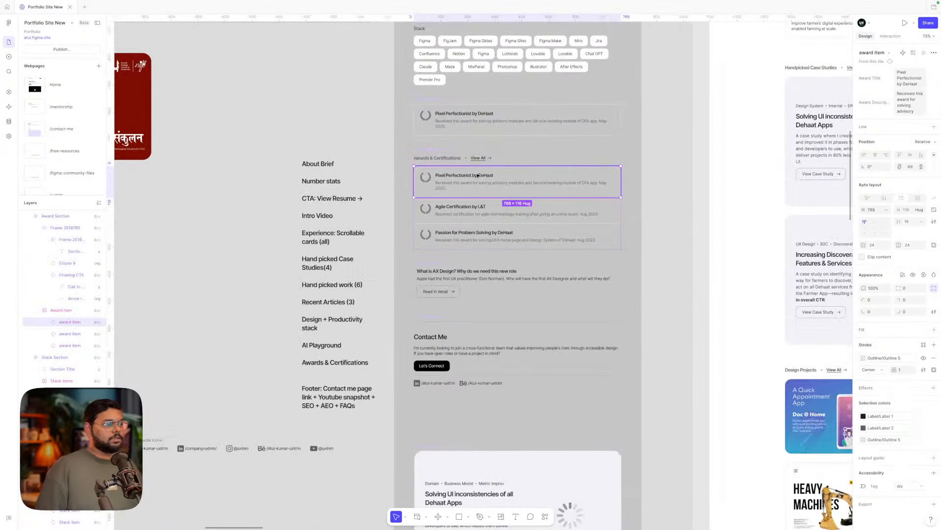
{"action": "left_click", "coordinate": [494, 208], "text": "shift"}
{"action": "left_click", "coordinate": [495, 236], "text": "shift"}
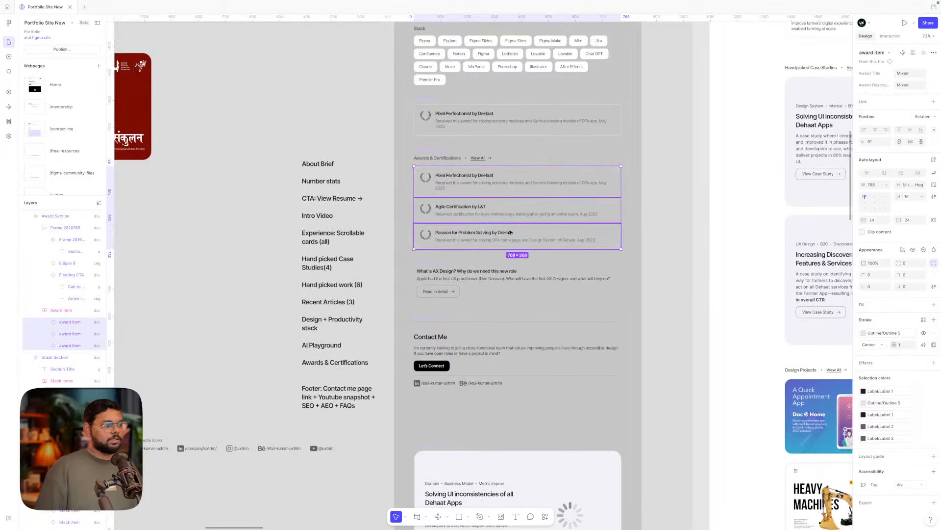
{"action": "left_click", "coordinate": [886, 185]}
{"action": "left_click", "coordinate": [866, 202]}
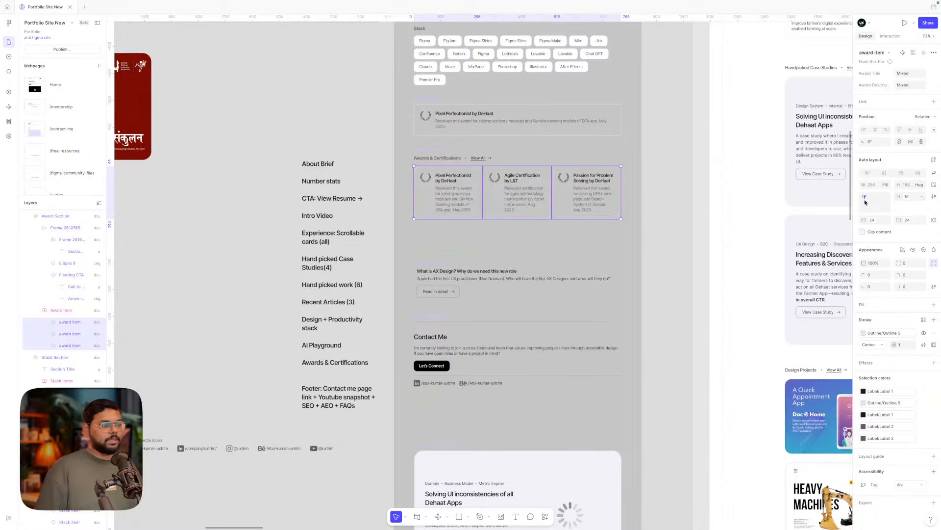
{"action": "key", "text": "Escape"}
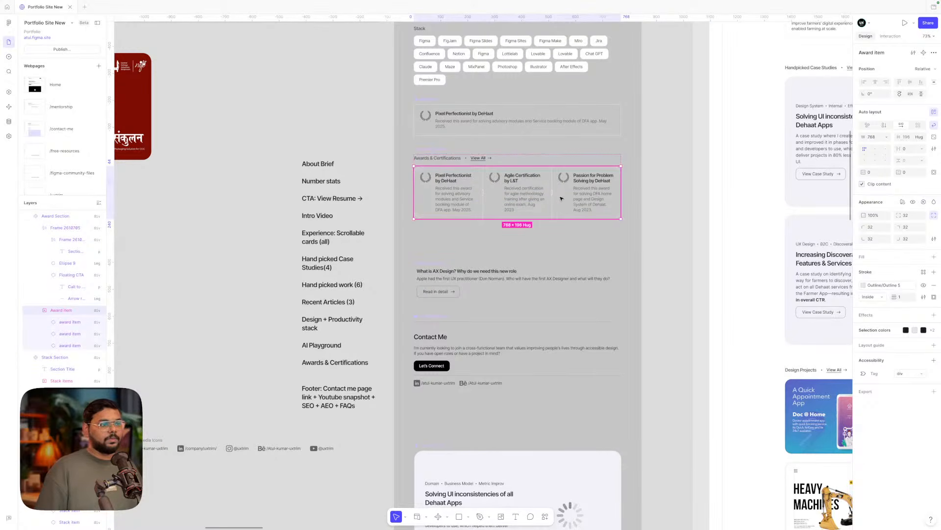
{"action": "left_click", "coordinate": [884, 126]}
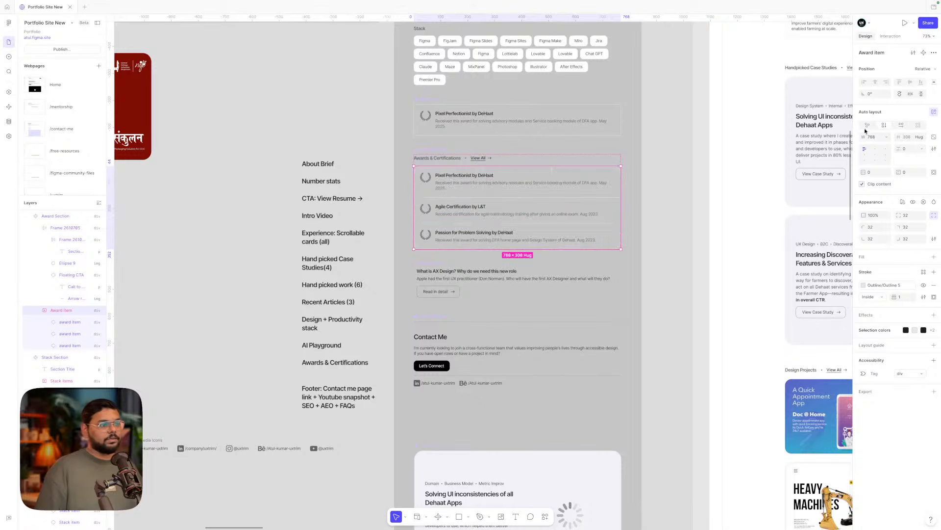
{"action": "left_click", "coordinate": [660, 196]}
{"action": "scroll", "coordinate": [625, 193], "scroll_direction": "down", "scroll_amount": 5, "text": "ctrl"}
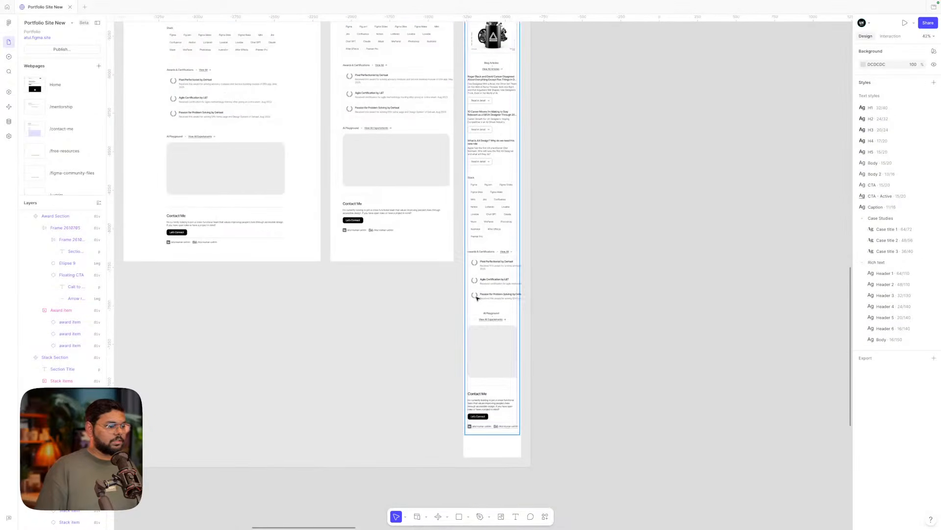
- Reset the mobile Award Section instance to its default, removing overrides
{"action": "scroll", "coordinate": [463, 306], "scroll_direction": "up", "scroll_amount": 3}
{"action": "left_click", "coordinate": [487, 267]}
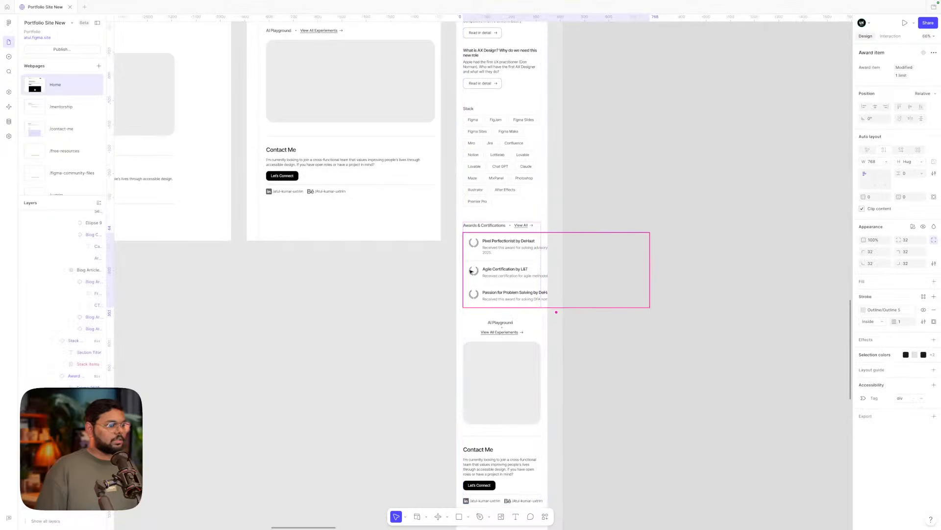
{"action": "left_click", "coordinate": [500, 327]}
{"action": "left_click", "coordinate": [498, 260]}
{"action": "right_click", "coordinate": [497, 259]}
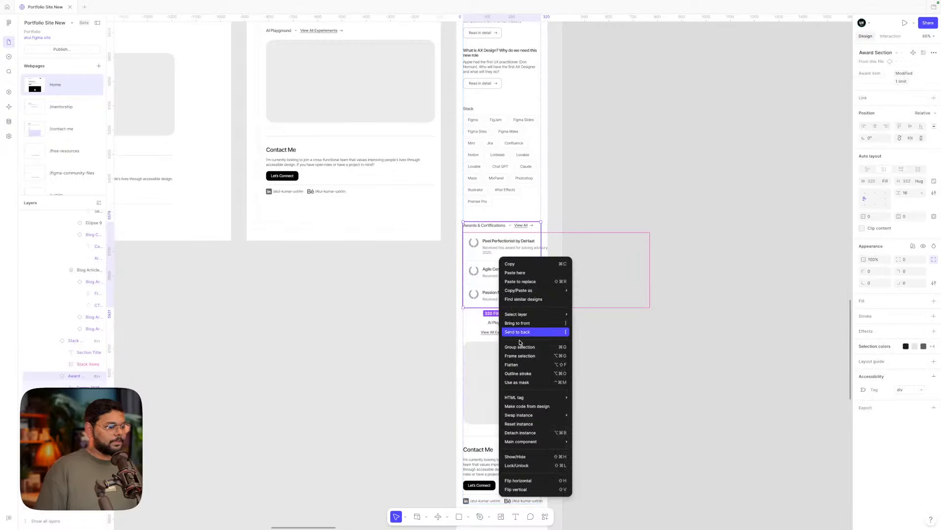
{"action": "left_click", "coordinate": [522, 427]}
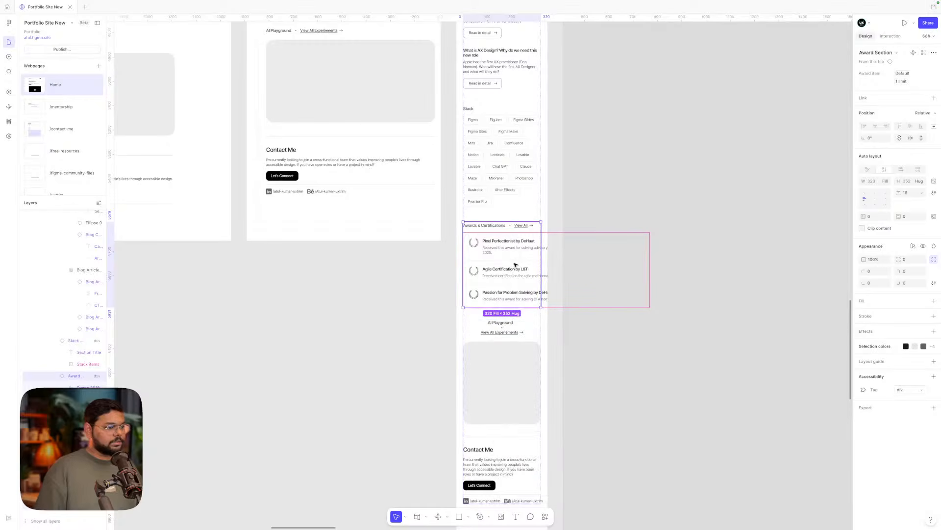
- Set the mobile Award item list's width to Fill container instead of fixed 768
{"action": "left_click", "coordinate": [492, 247]}
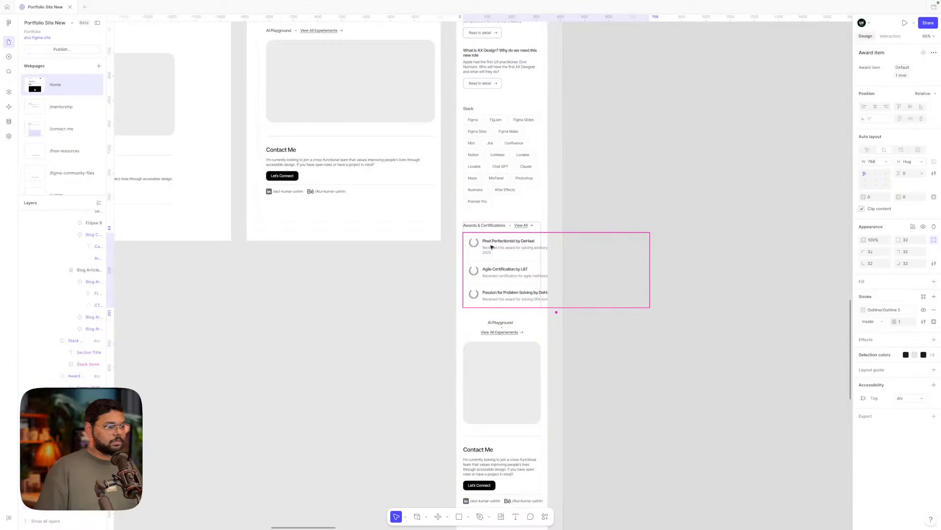
{"action": "double_click", "coordinate": [492, 247]}
{"action": "key", "text": "Escape"}
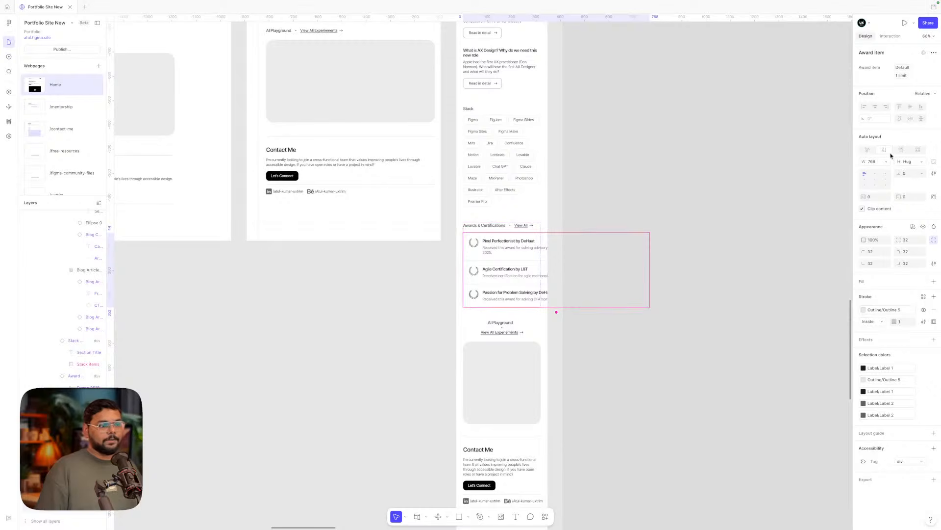
{"action": "left_click", "coordinate": [886, 161]}
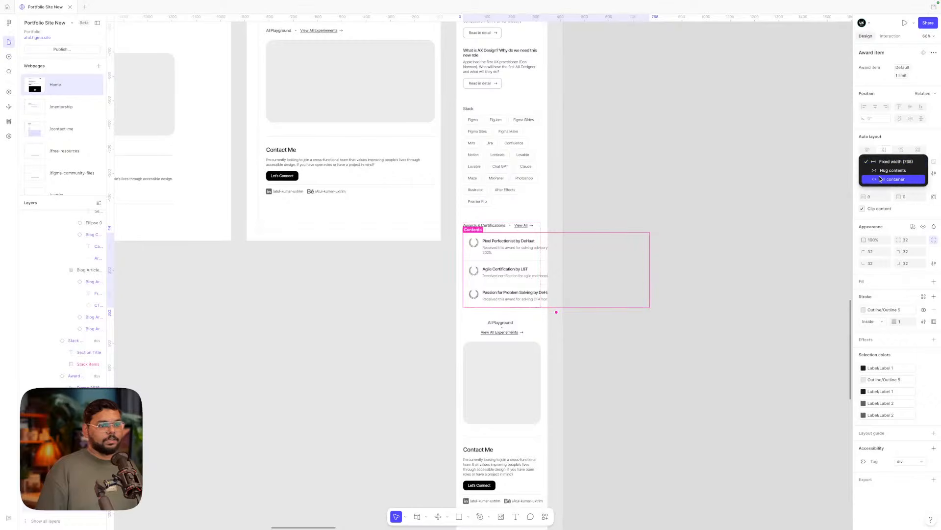
{"action": "left_click", "coordinate": [881, 178]}
- Select the Award item list inside Award Section and set its width to Fill container
{"action": "left_click", "coordinate": [623, 255]}
{"action": "scroll", "coordinate": [623, 255], "scroll_direction": "down", "scroll_amount": 5}
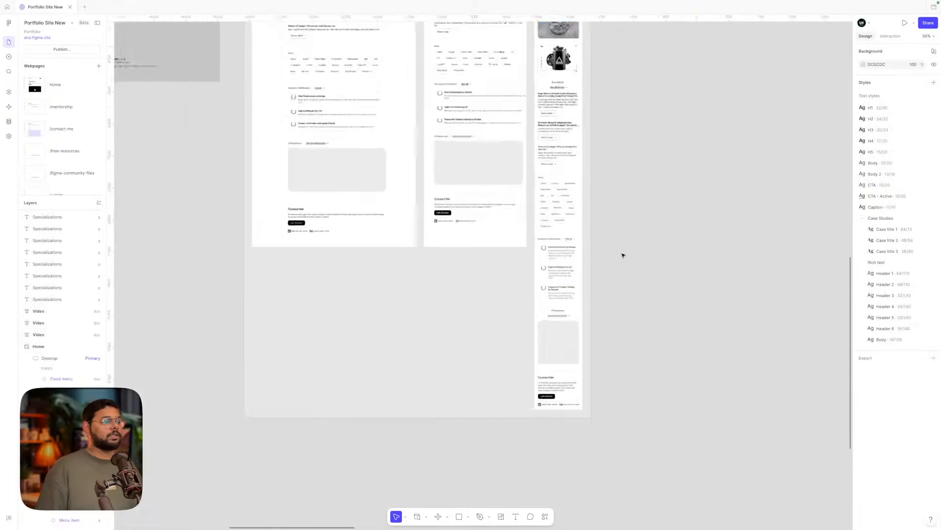
{"action": "scroll", "coordinate": [623, 255], "scroll_direction": "up", "scroll_amount": 1}
{"action": "left_click", "coordinate": [503, 154]}
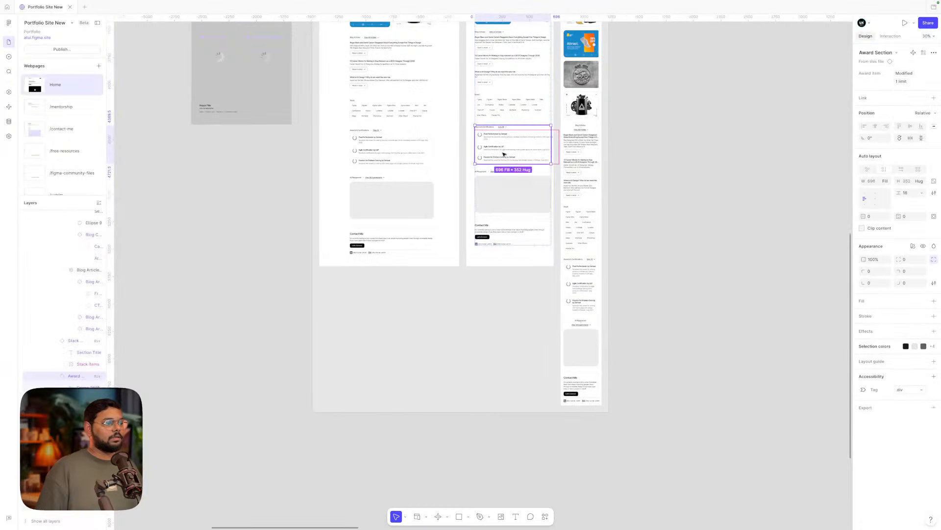
{"action": "double_click", "coordinate": [504, 154]}
{"action": "scroll", "coordinate": [503, 154], "scroll_direction": "up", "scroll_amount": 5}
{"action": "scroll", "coordinate": [501, 152], "scroll_direction": "down", "scroll_amount": 4}
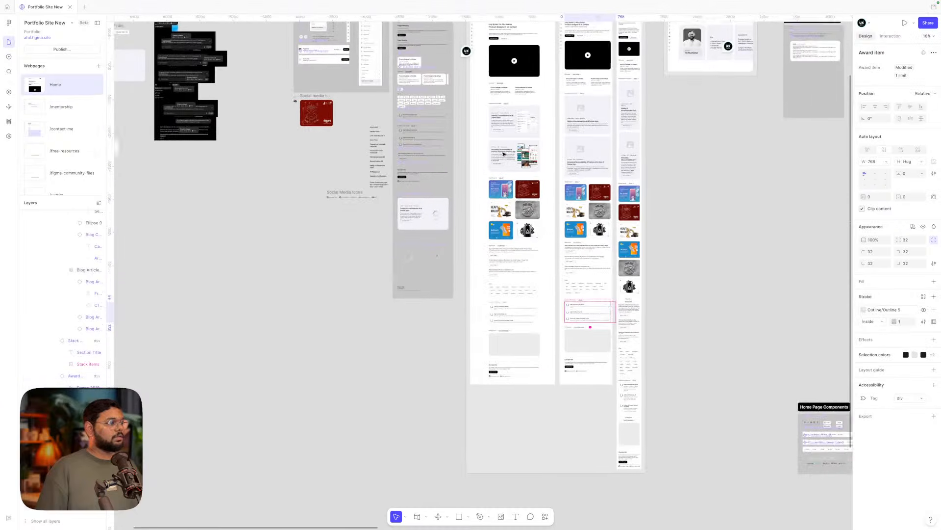
{"action": "scroll", "coordinate": [469, 104], "scroll_direction": "up", "scroll_amount": 3}
{"action": "scroll", "coordinate": [469, 103], "scroll_direction": "up", "scroll_amount": 3}
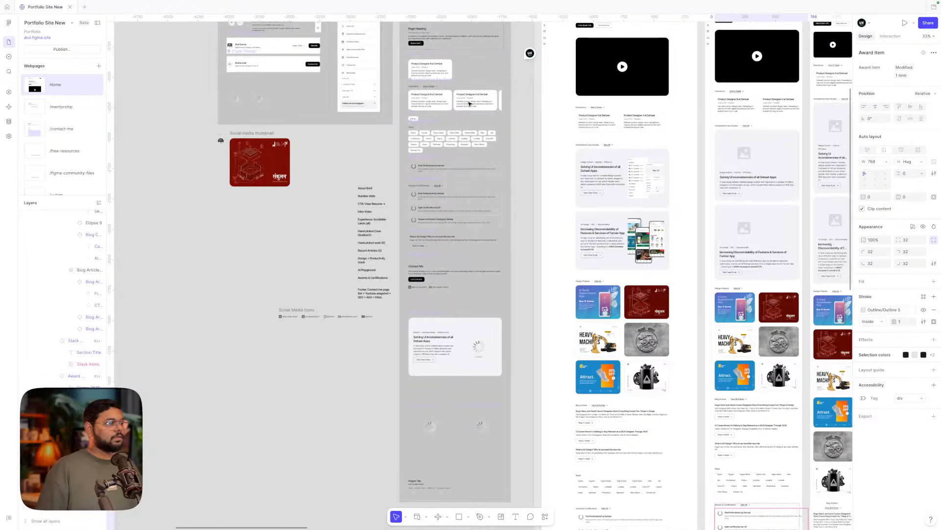
{"action": "left_click", "coordinate": [445, 215]}
{"action": "left_click", "coordinate": [882, 140]}
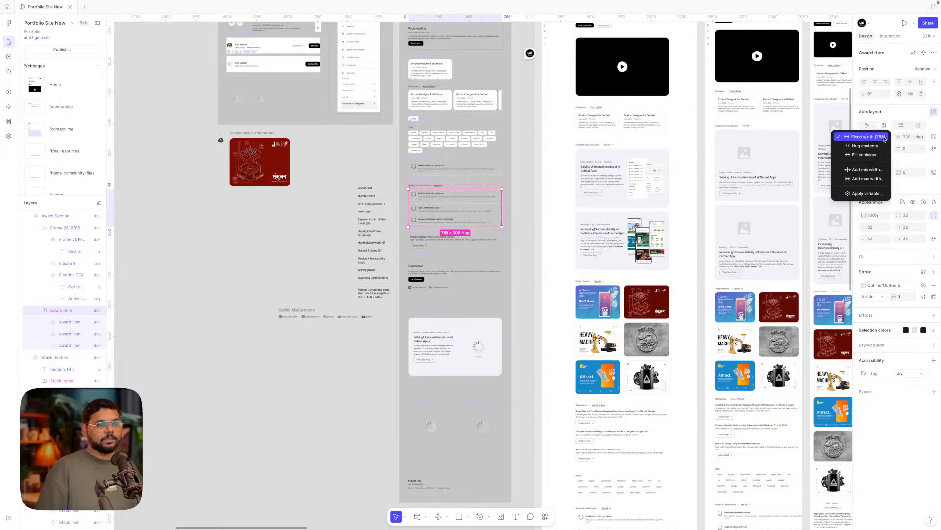
{"action": "left_click", "coordinate": [866, 155]}
- Check the left layout's awards, selecting the Agile Certification by L&T row, then its parent Award item list
{"action": "scroll", "coordinate": [614, 234], "scroll_direction": "down", "scroll_amount": 8}
{"action": "scroll", "coordinate": [613, 234], "scroll_direction": "right", "scroll_amount": 8}
{"action": "scroll", "coordinate": [614, 234], "scroll_direction": "down", "scroll_amount": 3}
{"action": "scroll", "coordinate": [614, 234], "scroll_direction": "right", "scroll_amount": 2}
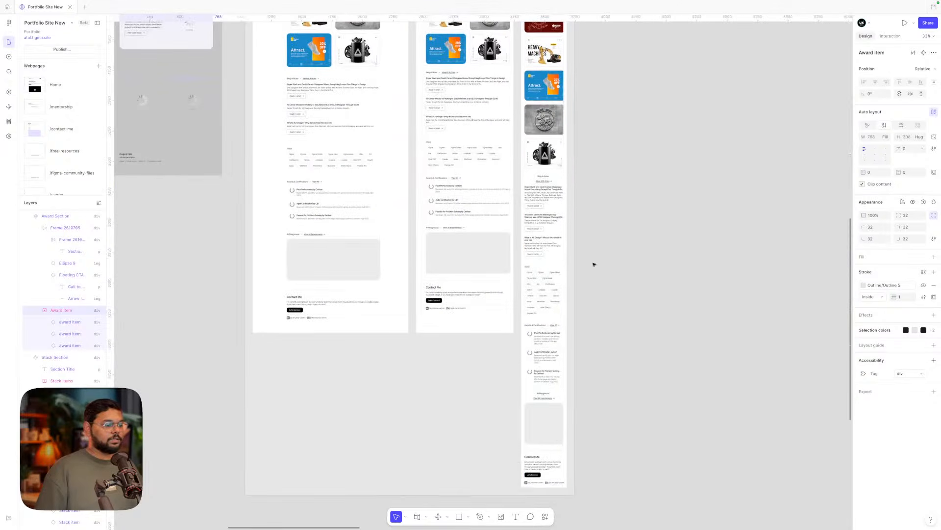
{"action": "scroll", "coordinate": [491, 304], "scroll_direction": "up", "scroll_amount": 2}
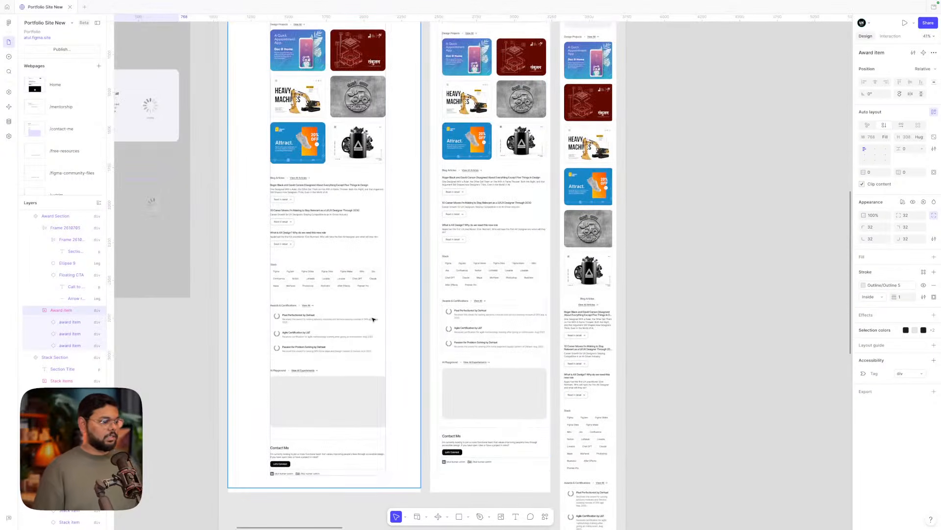
{"action": "double_click", "coordinate": [349, 321]}
{"action": "double_click", "coordinate": [349, 321]}
{"action": "scroll", "coordinate": [349, 322], "scroll_direction": "up", "scroll_amount": 7}
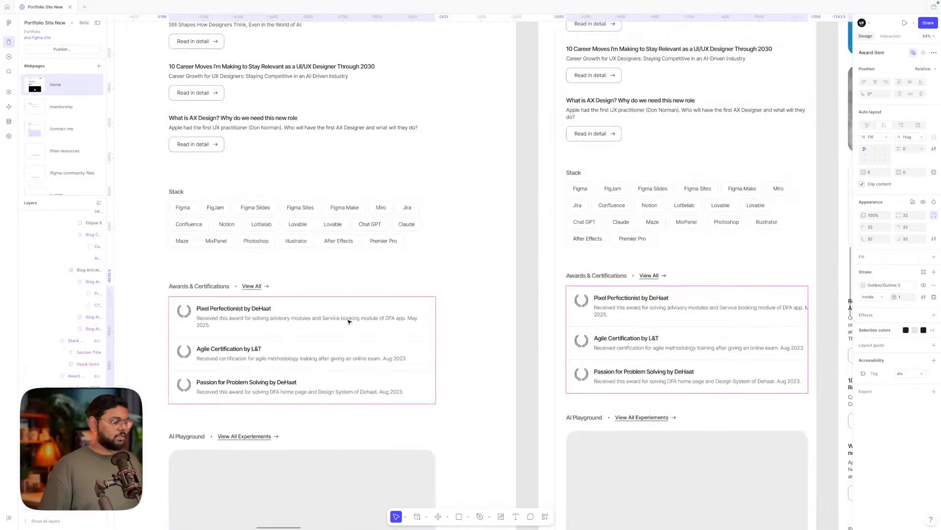
{"action": "scroll", "coordinate": [349, 322], "scroll_direction": "right", "scroll_amount": 3}
{"action": "scroll", "coordinate": [349, 322], "scroll_direction": "down", "scroll_amount": 1}
{"action": "left_click", "coordinate": [591, 322]}
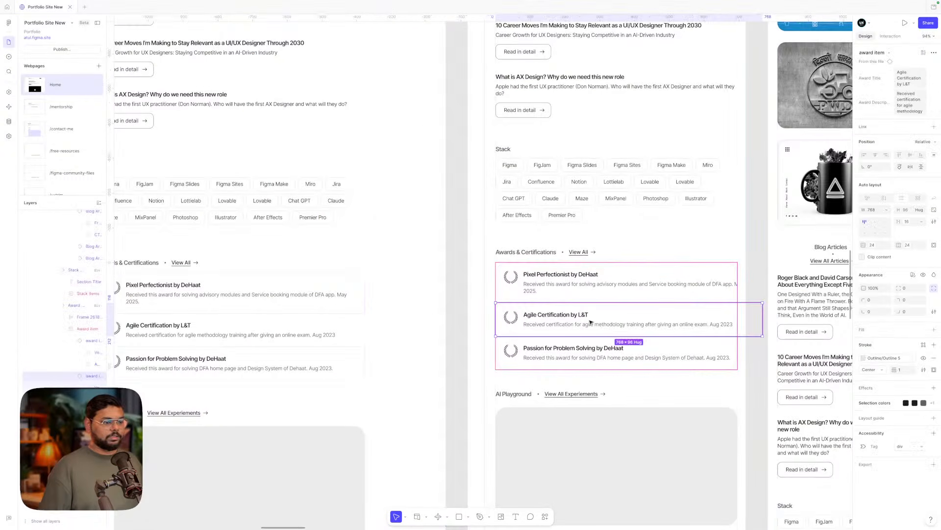
{"action": "key", "text": "Escape"}
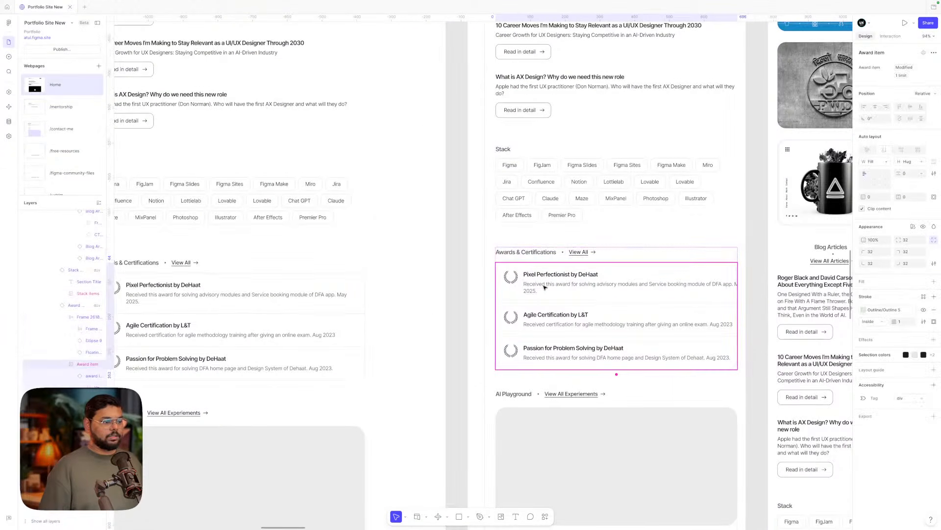
- Reset the tablet layout's Award item list instance to its defaults
{"action": "key", "text": "Escape"}
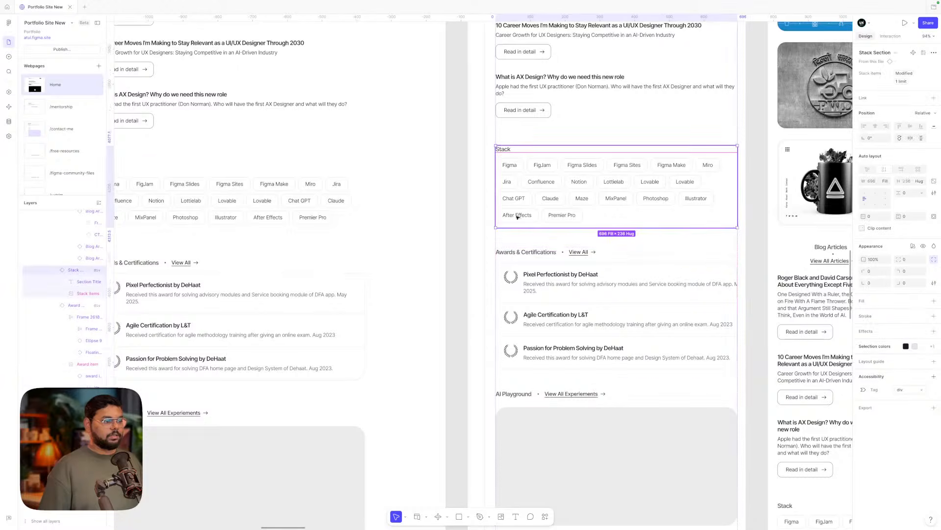
{"action": "right_click", "coordinate": [533, 268]}
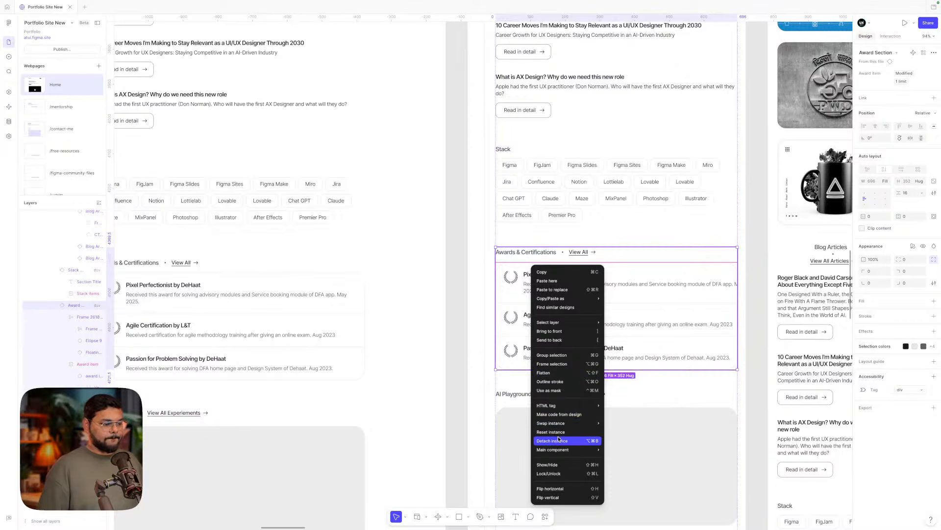
{"action": "mouse_move", "coordinate": [557, 450]}
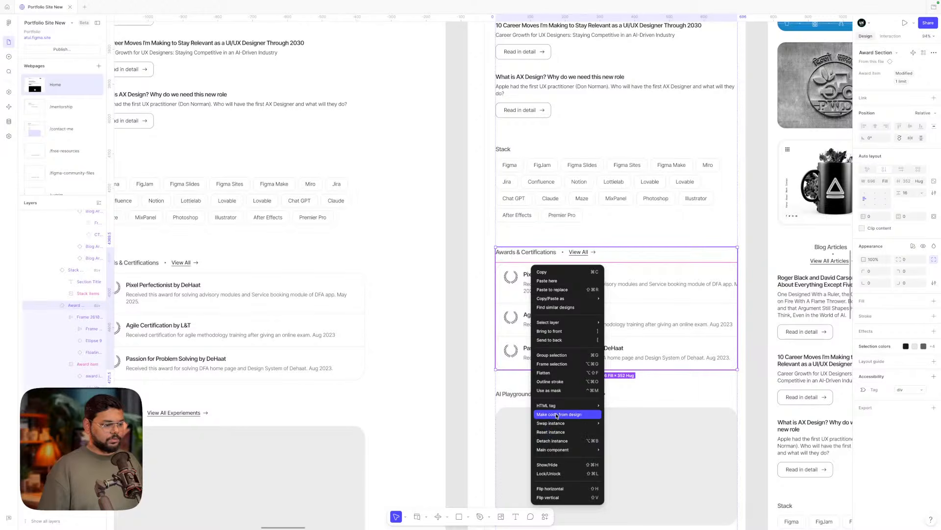
{"action": "left_click", "coordinate": [523, 206]}
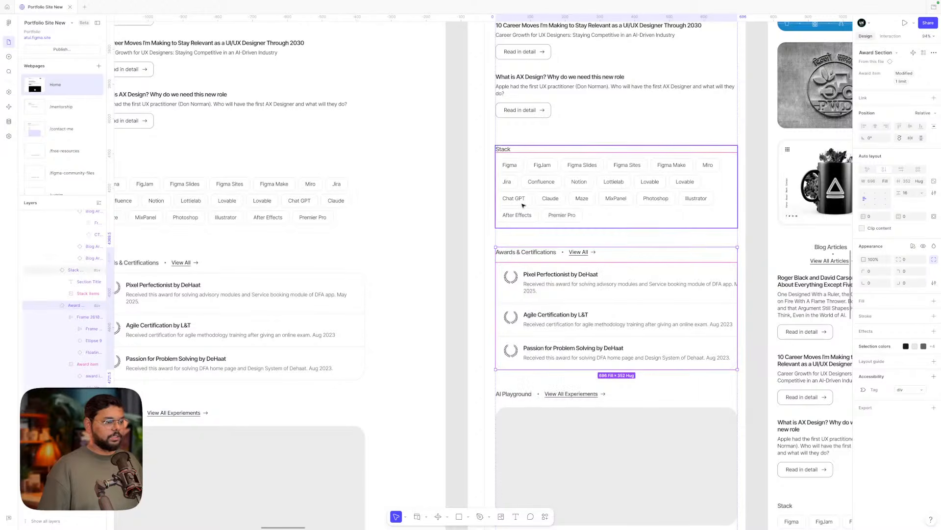
{"action": "scroll", "coordinate": [523, 257], "scroll_direction": "down", "scroll_amount": 2}
{"action": "scroll", "coordinate": [524, 257], "scroll_direction": "right", "scroll_amount": 2}
{"action": "left_click", "coordinate": [521, 261]}
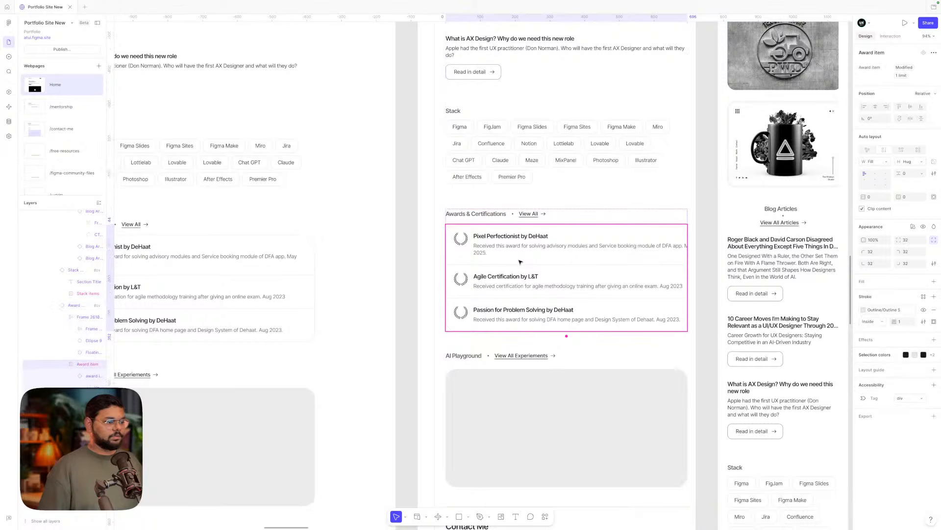
{"action": "right_click", "coordinate": [521, 261]}
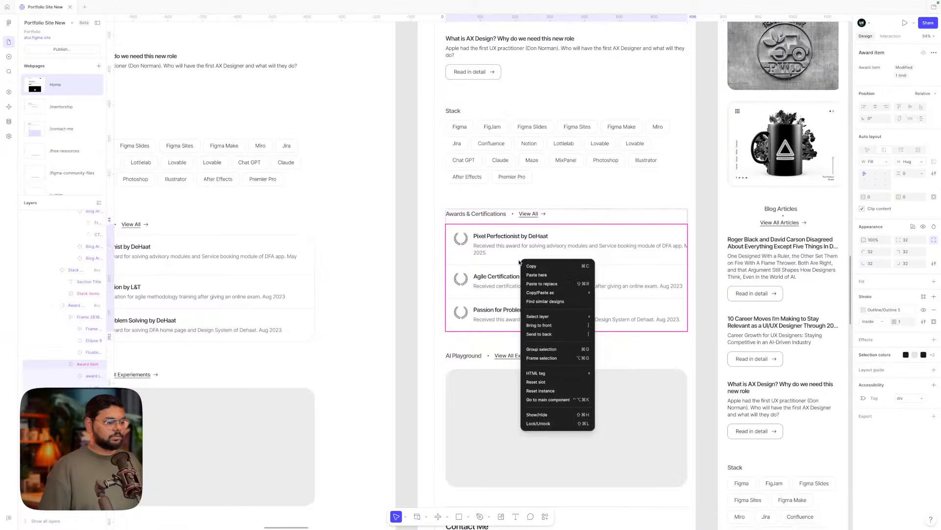
{"action": "left_click", "coordinate": [541, 391]}
- Reset the mobile layout's Award item list instance to its defaults
{"action": "scroll", "coordinate": [544, 395], "scroll_direction": "down", "scroll_amount": 10}
{"action": "scroll", "coordinate": [616, 321], "scroll_direction": "right", "scroll_amount": 5}
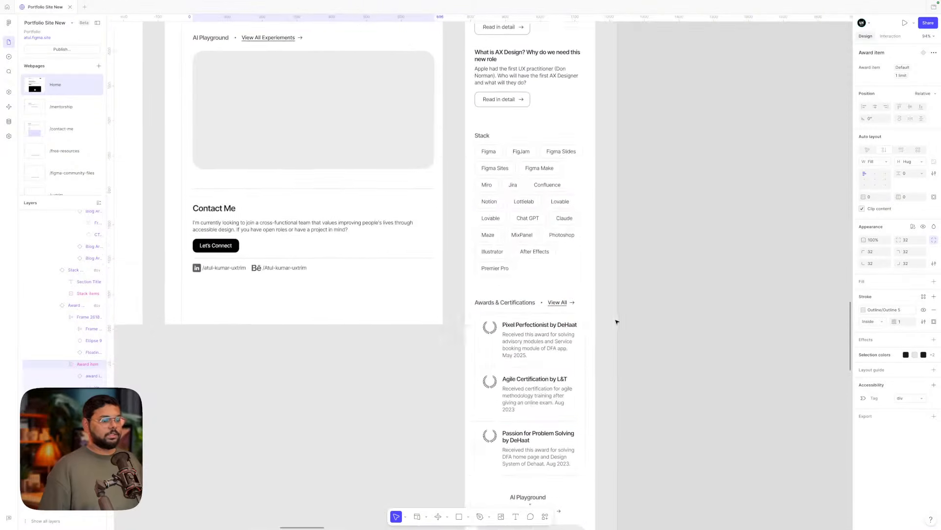
{"action": "left_click", "coordinate": [519, 236]}
{"action": "left_click", "coordinate": [519, 237]}
{"action": "right_click", "coordinate": [520, 236]}
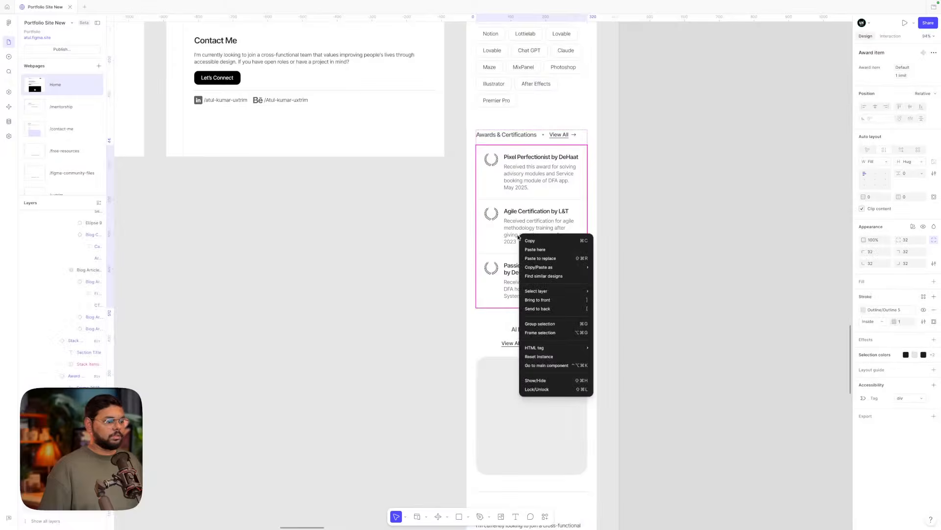
{"action": "left_click", "coordinate": [542, 356]}
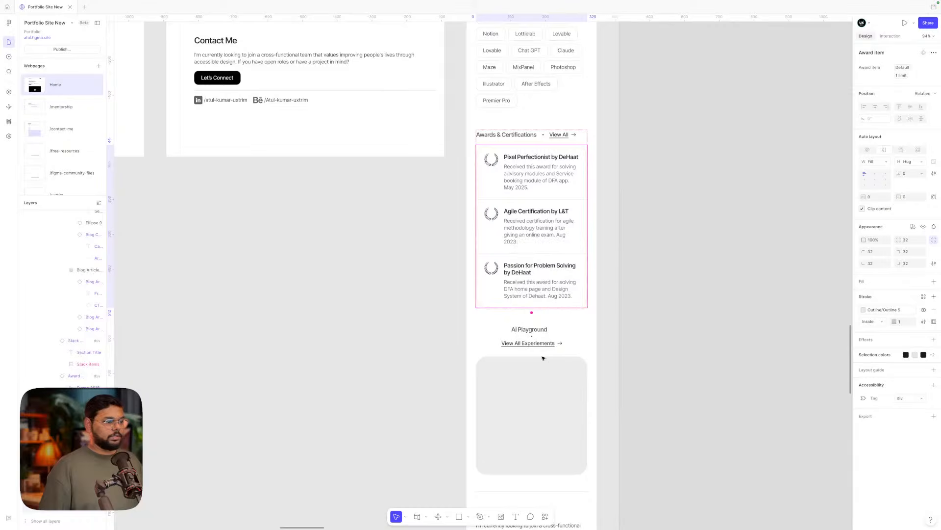
- Deselect everything and scroll across the canvas to review the updated award lists
{"action": "left_click", "coordinate": [662, 239]}
{"action": "scroll", "coordinate": [662, 239], "scroll_direction": "down", "scroll_amount": 3}
{"action": "scroll", "coordinate": [662, 239], "scroll_direction": "down", "scroll_amount": 6}
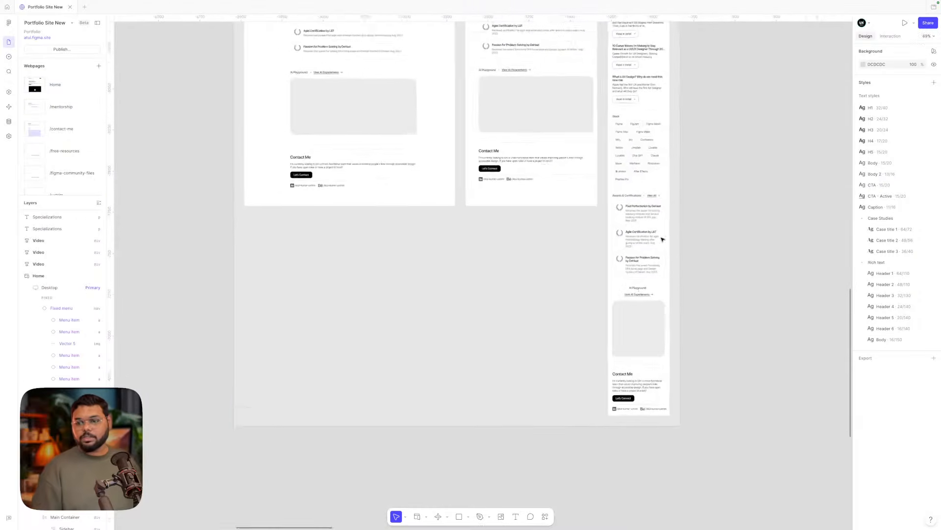
{"action": "scroll", "coordinate": [662, 239], "scroll_direction": "down", "scroll_amount": 2}
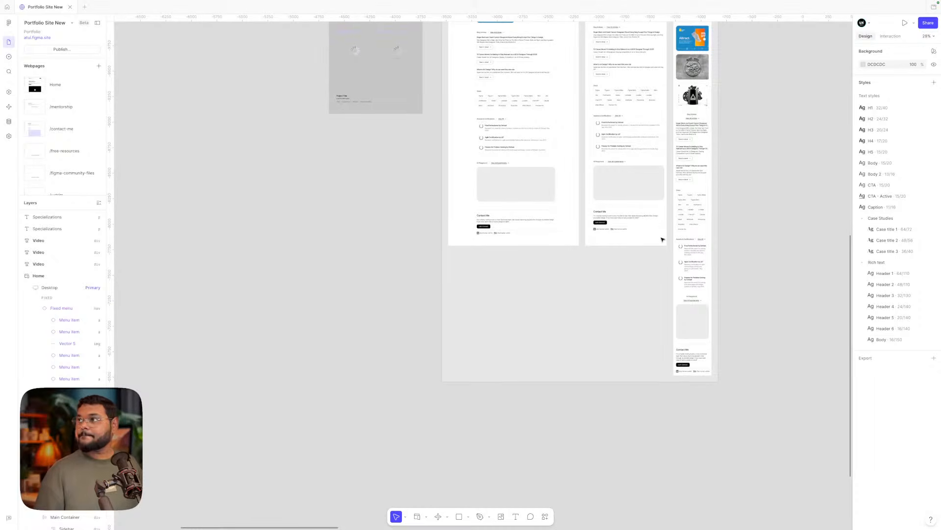
{"action": "scroll", "coordinate": [662, 238], "scroll_direction": "right", "scroll_amount": 4}
{"action": "scroll", "coordinate": [662, 239], "scroll_direction": "up", "scroll_amount": 3}
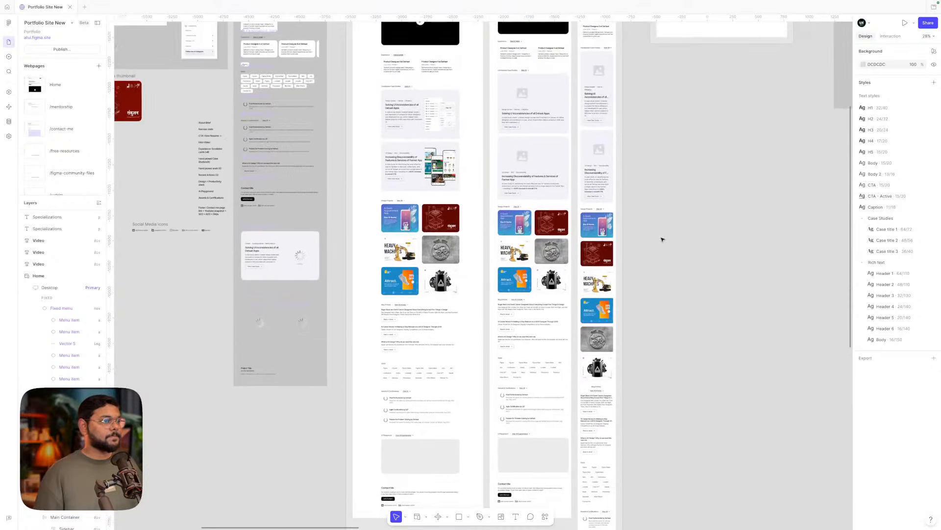
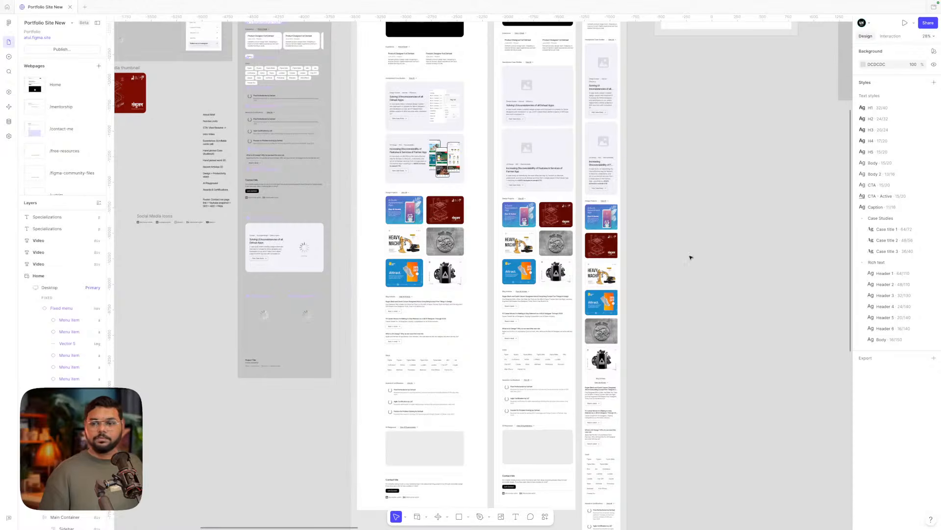
- Switch the mobile AI Playground heading row to horizontal auto layout, placing title and View All Experiments link side by side
{"action": "scroll", "coordinate": [690, 257], "scroll_direction": "down", "scroll_amount": 10}
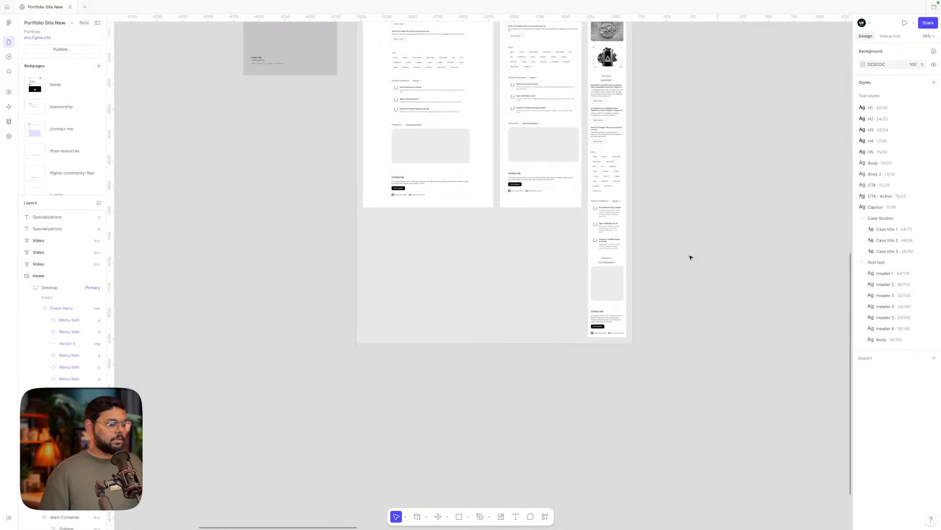
{"action": "scroll", "coordinate": [620, 295], "scroll_direction": "down", "scroll_amount": 2}
{"action": "scroll", "coordinate": [623, 297], "scroll_direction": "up", "scroll_amount": 5}
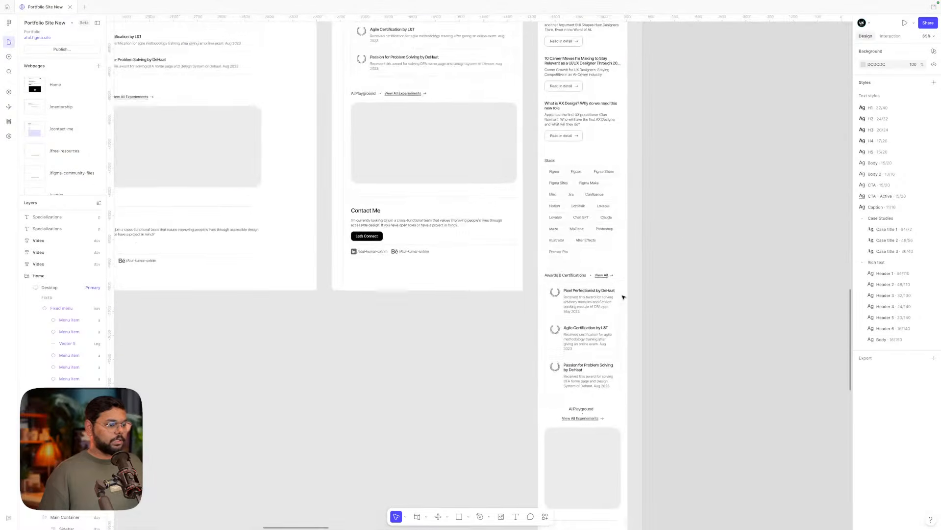
{"action": "scroll", "coordinate": [623, 296], "scroll_direction": "down", "scroll_amount": 5}
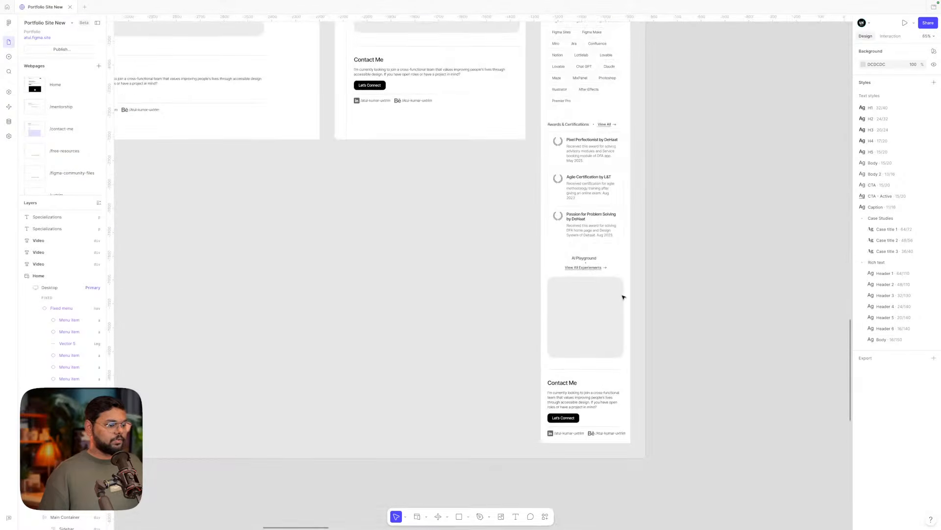
{"action": "left_click", "coordinate": [589, 262]}
{"action": "left_click", "coordinate": [588, 260]}
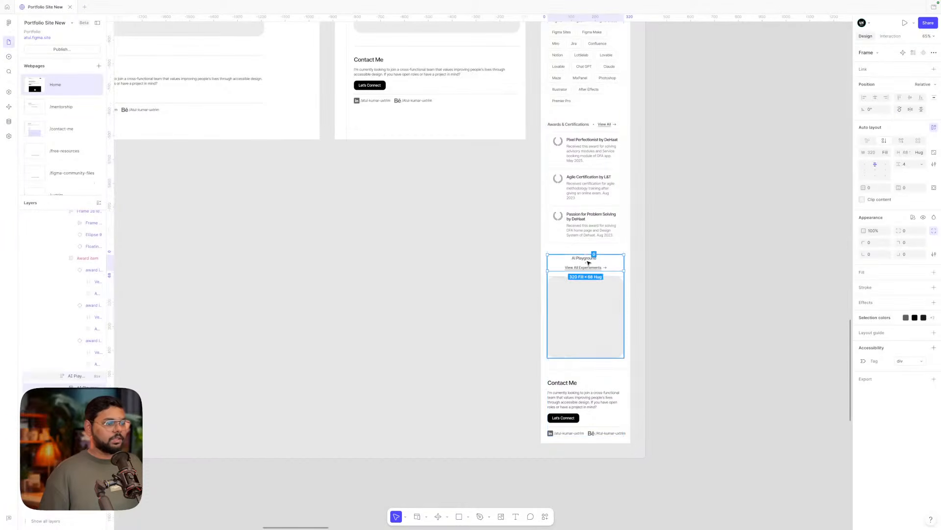
{"action": "left_click", "coordinate": [902, 142]}
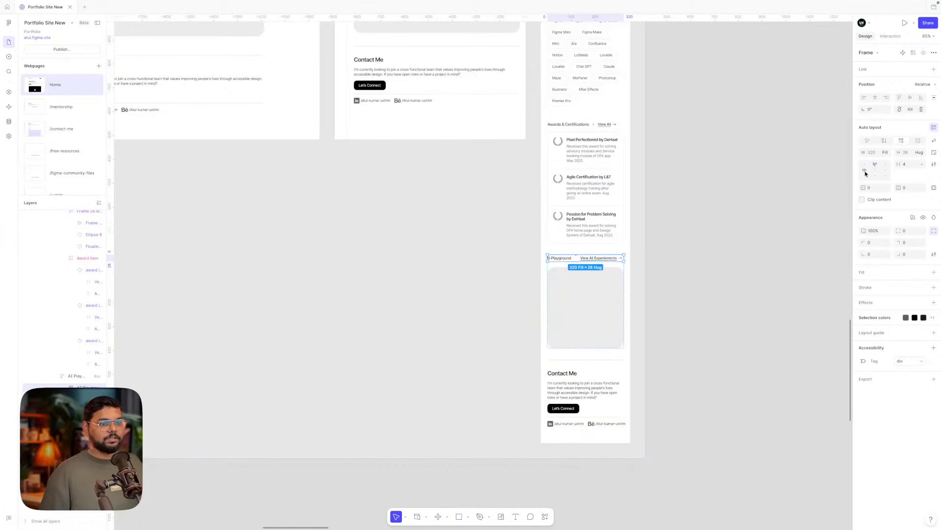
- Drill into the mobile Design Projects cards to select the Websites project list
{"action": "left_click", "coordinate": [698, 246]}
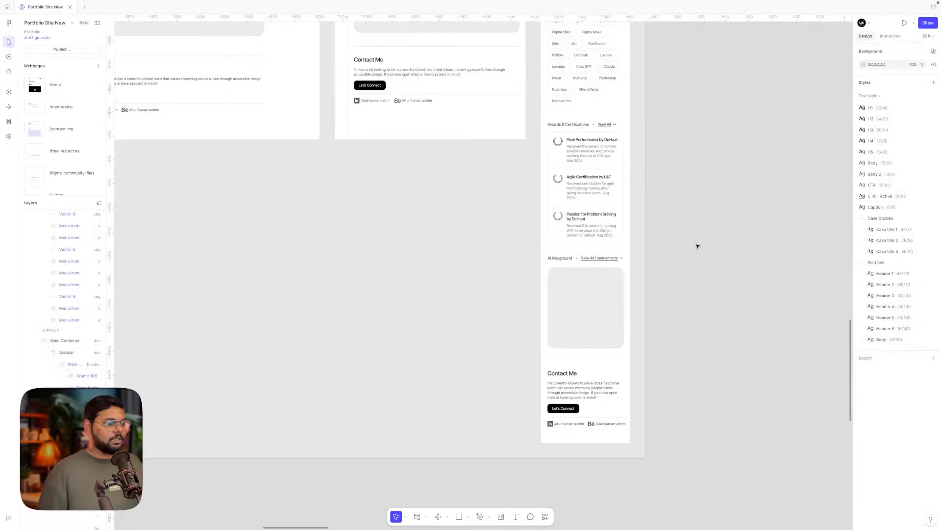
{"action": "scroll", "coordinate": [698, 246], "scroll_direction": "up", "scroll_amount": 5}
{"action": "scroll", "coordinate": [656, 252], "scroll_direction": "down", "scroll_amount": 2}
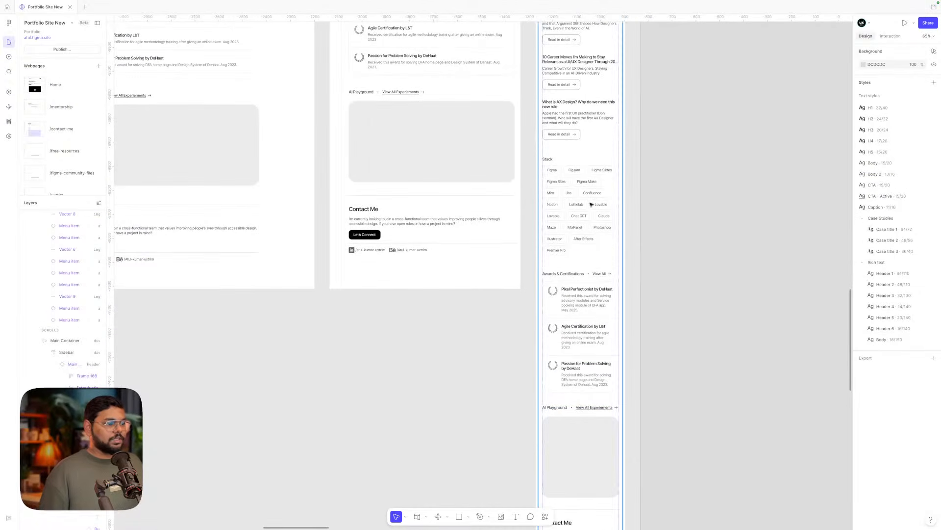
{"action": "scroll", "coordinate": [591, 204], "scroll_direction": "up", "scroll_amount": 10}
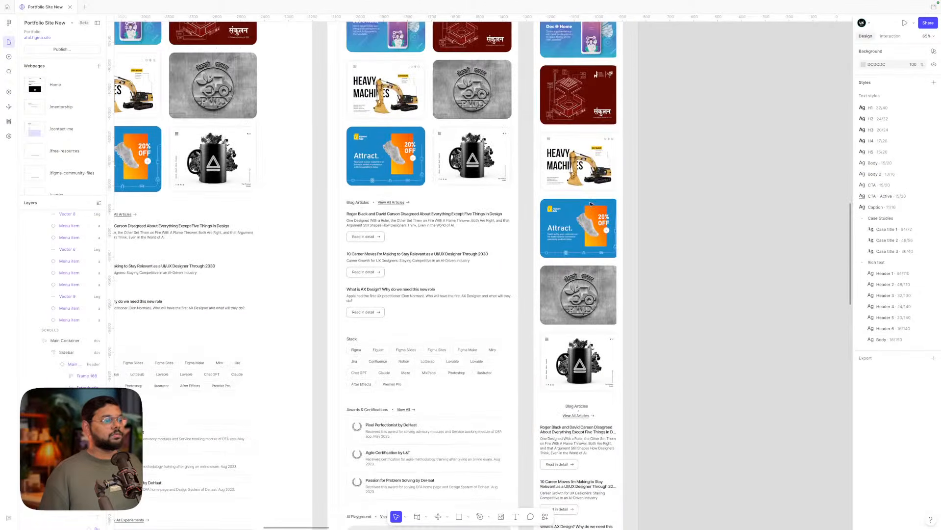
{"action": "double_click", "coordinate": [591, 221]}
{"action": "double_click", "coordinate": [591, 221]}
{"action": "double_click", "coordinate": [591, 222]}
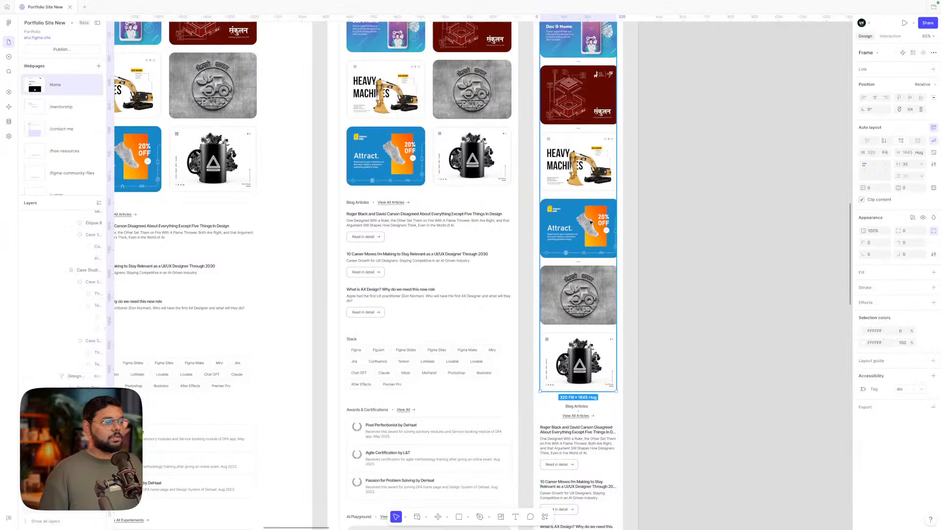
{"action": "double_click", "coordinate": [591, 222]}
- Add the Doc@Home and last-cards lists, try Fill container width, then undo it
{"action": "scroll", "coordinate": [586, 167], "scroll_direction": "up", "scroll_amount": 3}
{"action": "left_click", "coordinate": [581, 114], "text": "shift"}
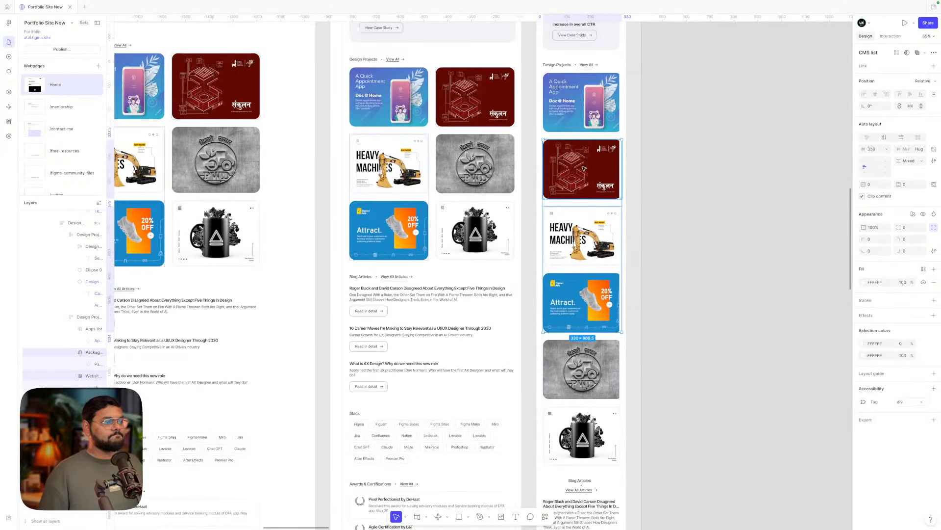
{"action": "scroll", "coordinate": [581, 114], "scroll_direction": "up", "scroll_amount": 3}
{"action": "scroll", "coordinate": [565, 340], "scroll_direction": "down", "scroll_amount": 5}
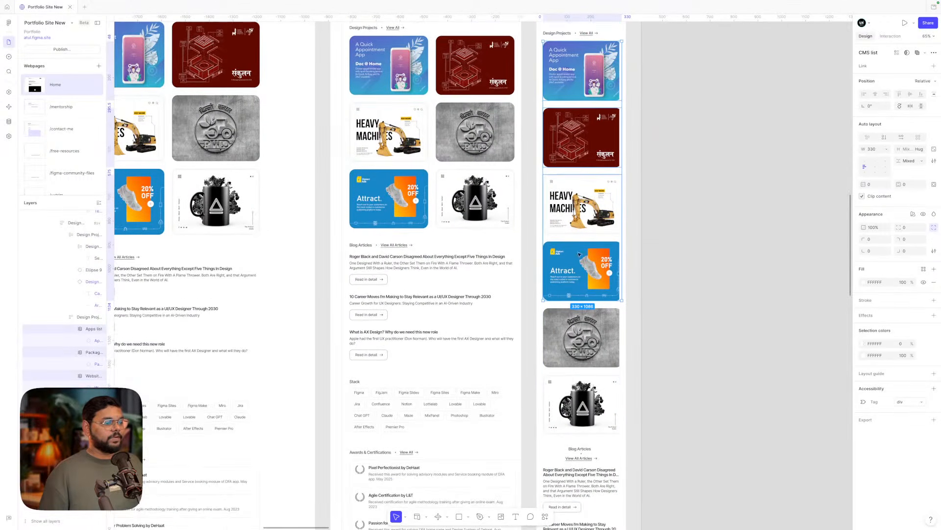
{"action": "left_click", "coordinate": [571, 417], "text": "shift"}
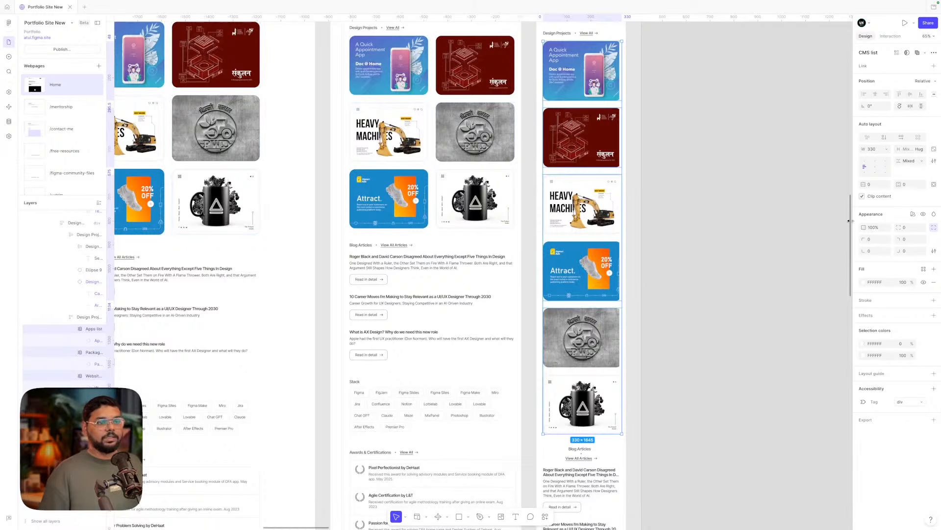
{"action": "left_click", "coordinate": [886, 150]}
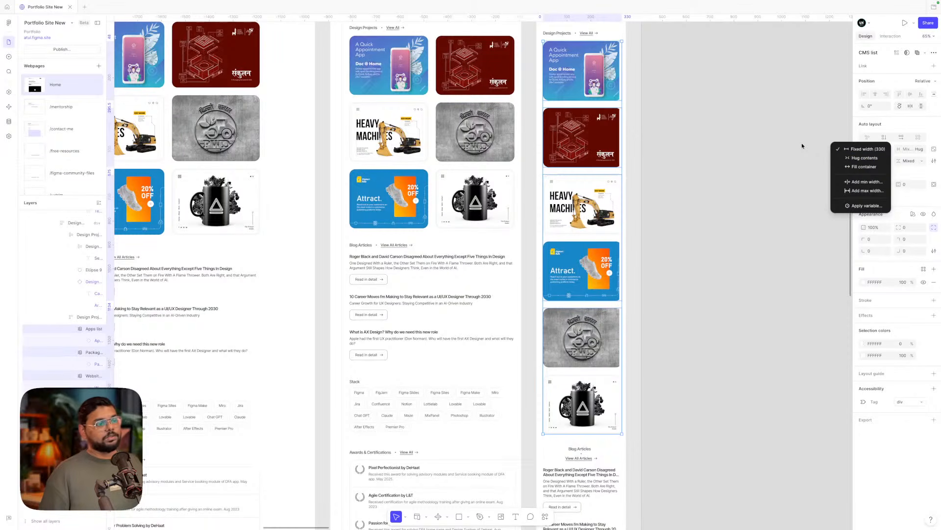
{"action": "left_click", "coordinate": [853, 167]}
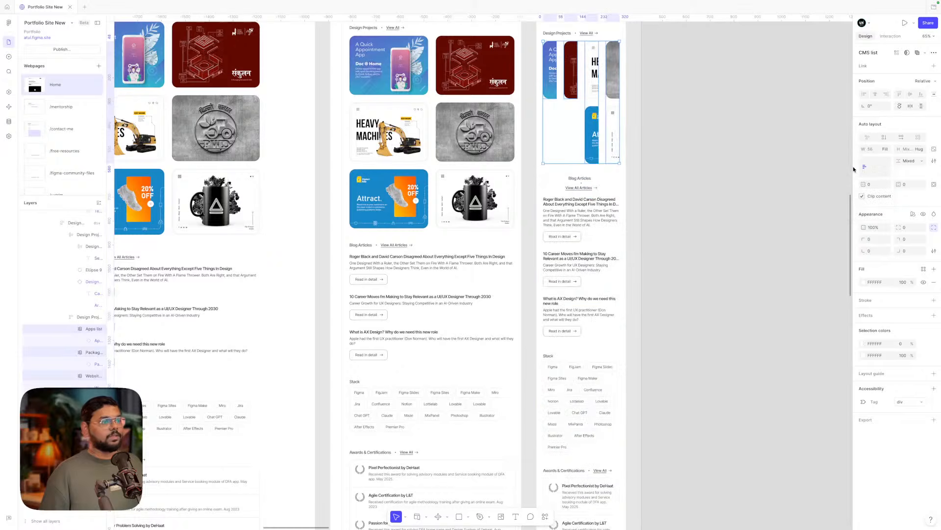
{"action": "key", "text": "ctrl+z"}
- Inspect the mobile card column and compare it with the desktop card grid
{"action": "double_click", "coordinate": [589, 139]}
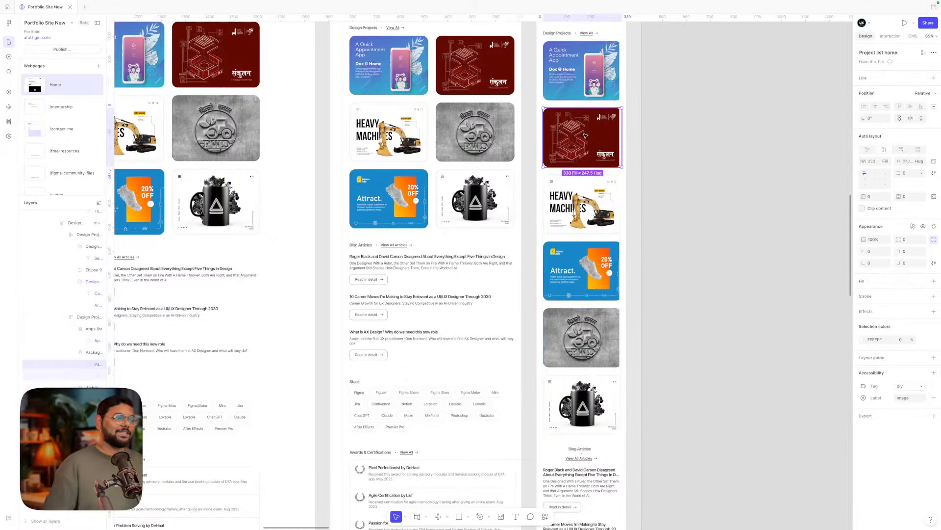
{"action": "left_click", "coordinate": [586, 76]}
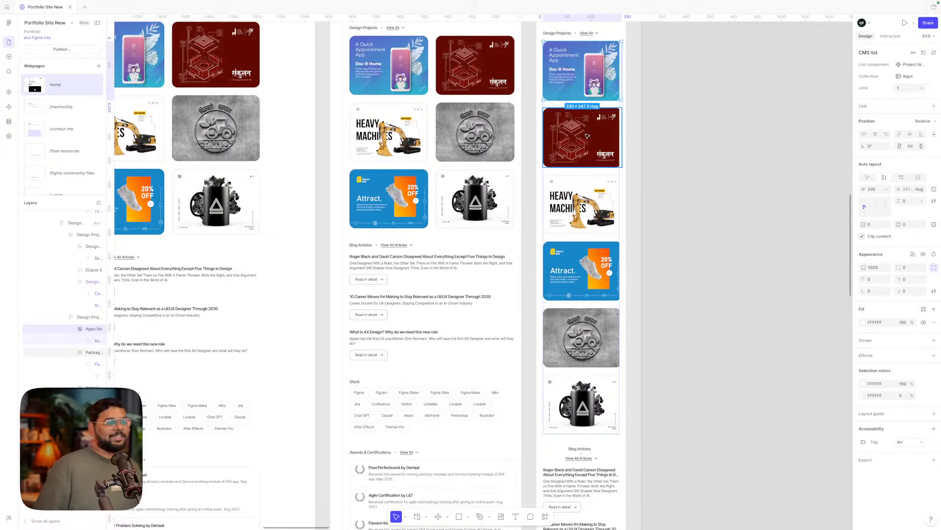
{"action": "left_click", "coordinate": [708, 174]}
{"action": "left_click", "coordinate": [579, 88]}
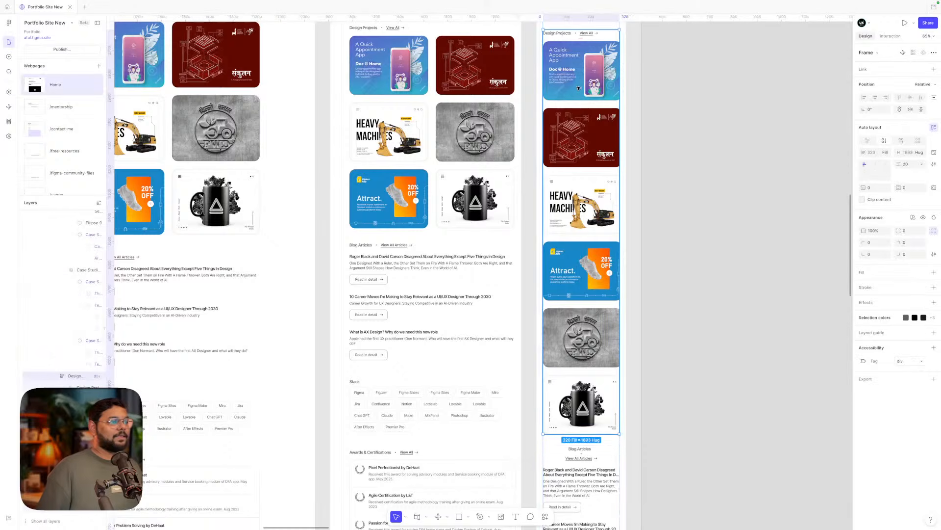
{"action": "scroll", "coordinate": [574, 98], "scroll_direction": "up", "scroll_amount": 2}
{"action": "scroll", "coordinate": [569, 108], "scroll_direction": "left", "scroll_amount": 5}
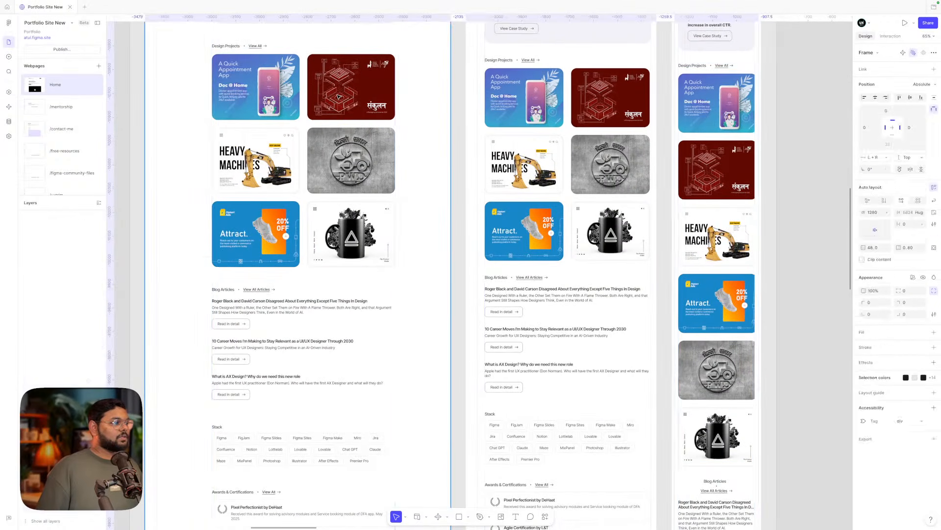
{"action": "left_click", "coordinate": [338, 97]}
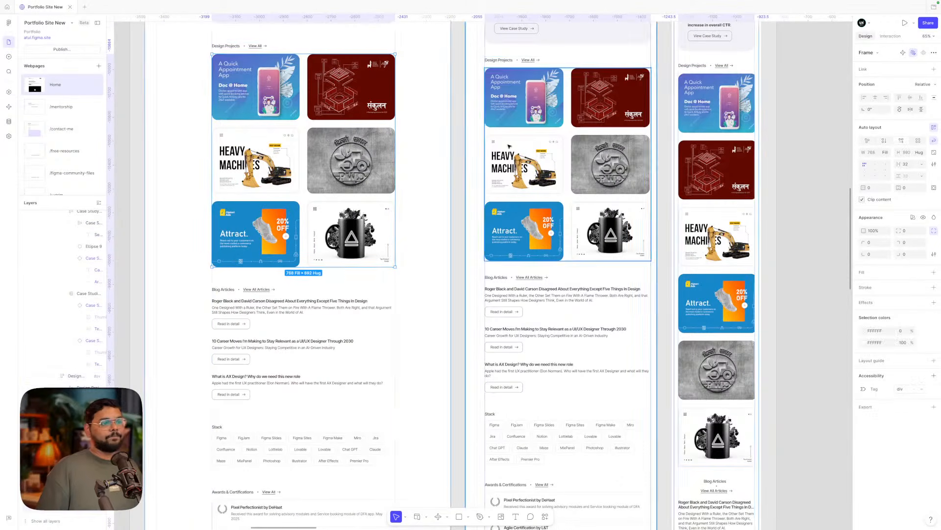
{"action": "scroll", "coordinate": [505, 116], "scroll_direction": "right", "scroll_amount": 3}
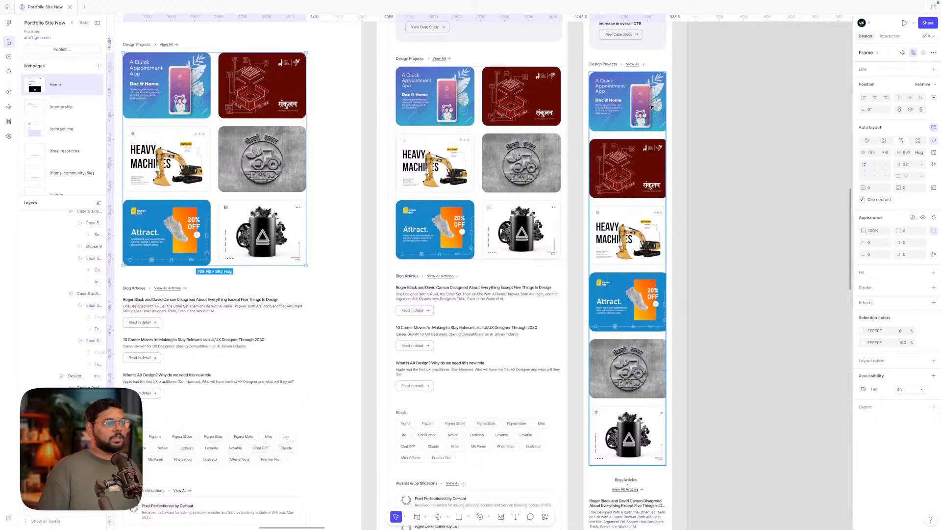
{"action": "left_click", "coordinate": [629, 114]}
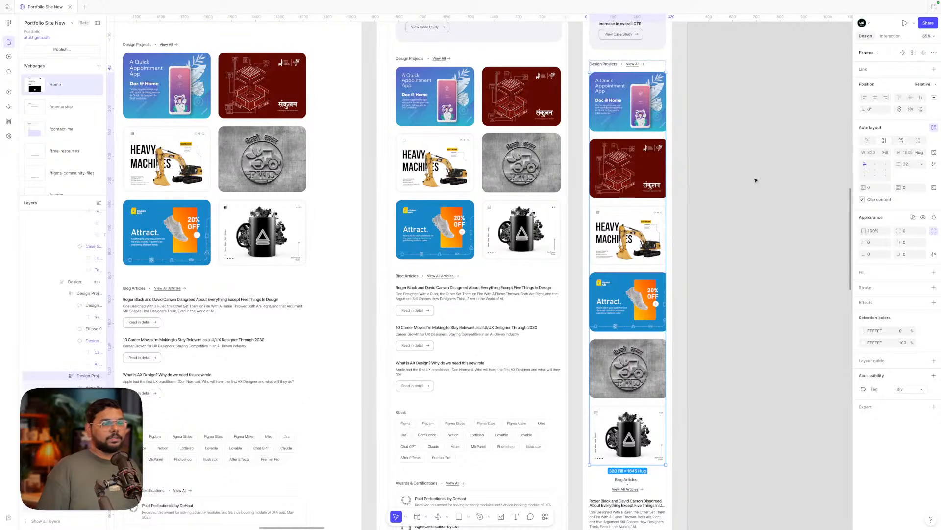
- Set the four mobile project lists' width to Fill container instead of fixed 330, then deselect
{"action": "double_click", "coordinate": [657, 120]}
{"action": "left_click", "coordinate": [646, 171], "text": "shift"}
{"action": "left_click", "coordinate": [637, 244], "text": "shift"}
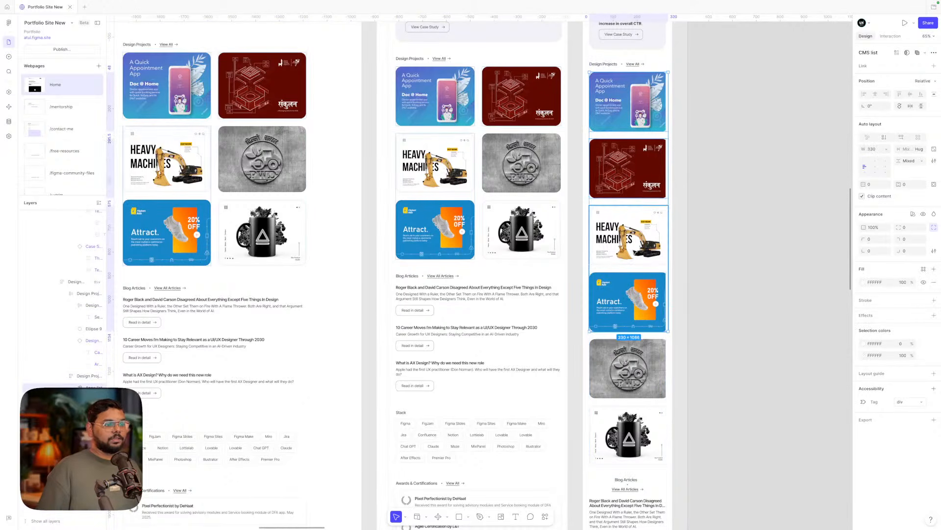
{"action": "left_click", "coordinate": [630, 368], "text": "shift"}
{"action": "left_click", "coordinate": [886, 150]}
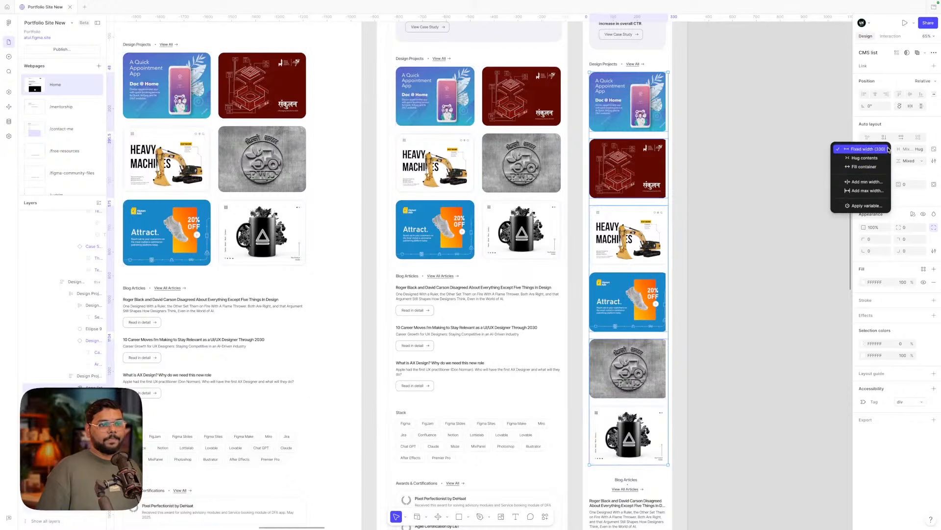
{"action": "left_click", "coordinate": [864, 167]}
{"action": "left_click", "coordinate": [747, 184]}
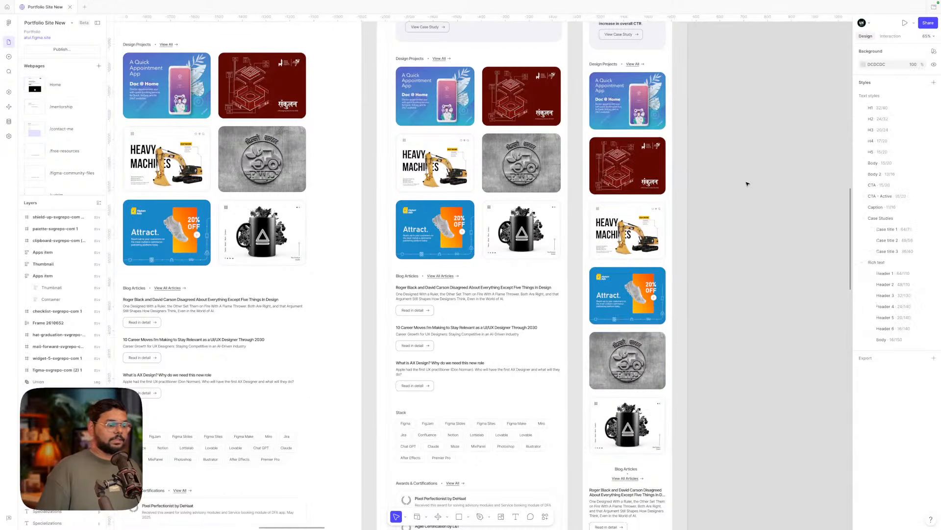
- Preview the Home page at 410 mobile width and scroll through hero, Experience and Case Studies
{"action": "scroll", "coordinate": [746, 184], "scroll_direction": "up", "scroll_amount": 2}
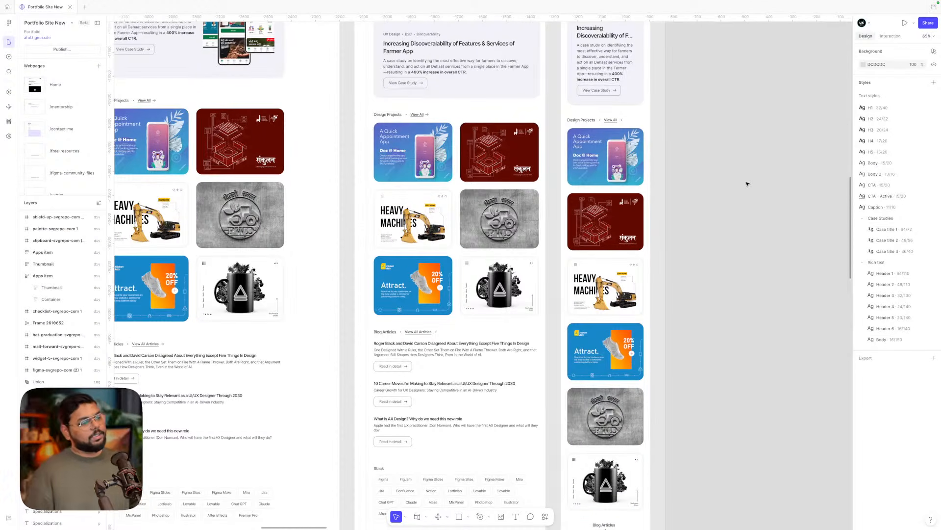
{"action": "scroll", "coordinate": [748, 184], "scroll_direction": "down", "scroll_amount": 3}
{"action": "scroll", "coordinate": [747, 184], "scroll_direction": "down", "scroll_amount": 3}
{"action": "scroll", "coordinate": [747, 183], "scroll_direction": "up", "scroll_amount": 3}
{"action": "scroll", "coordinate": [746, 184], "scroll_direction": "up", "scroll_amount": 3}
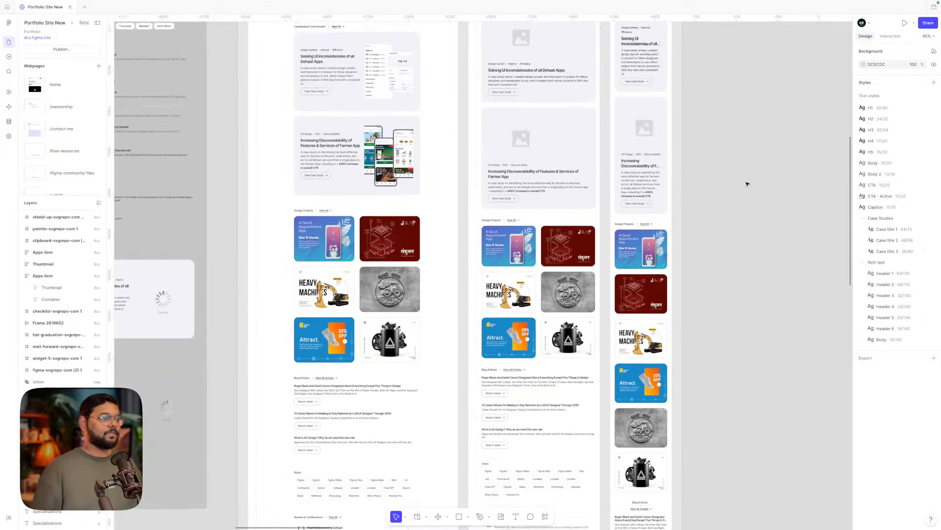
{"action": "scroll", "coordinate": [746, 184], "scroll_direction": "up", "scroll_amount": 5}
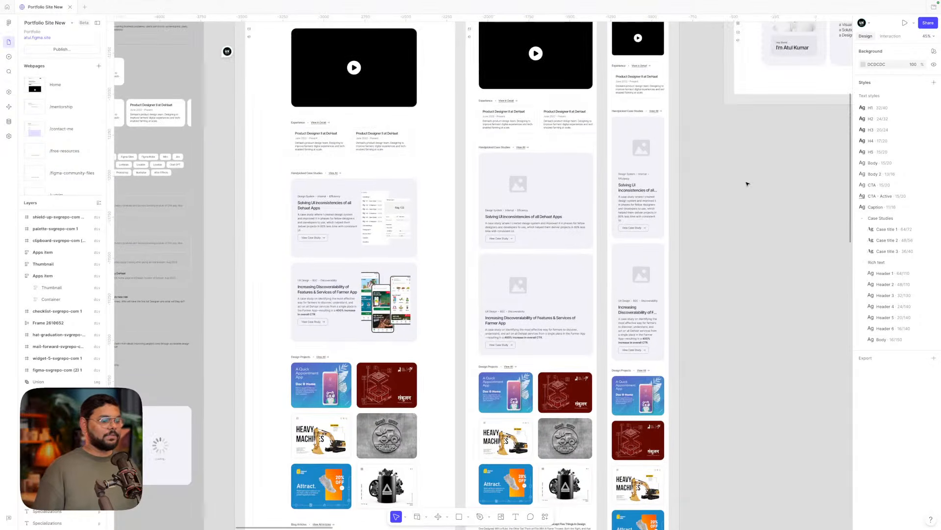
{"action": "scroll", "coordinate": [746, 183], "scroll_direction": "down", "scroll_amount": 2}
{"action": "scroll", "coordinate": [746, 184], "scroll_direction": "down", "scroll_amount": 9}
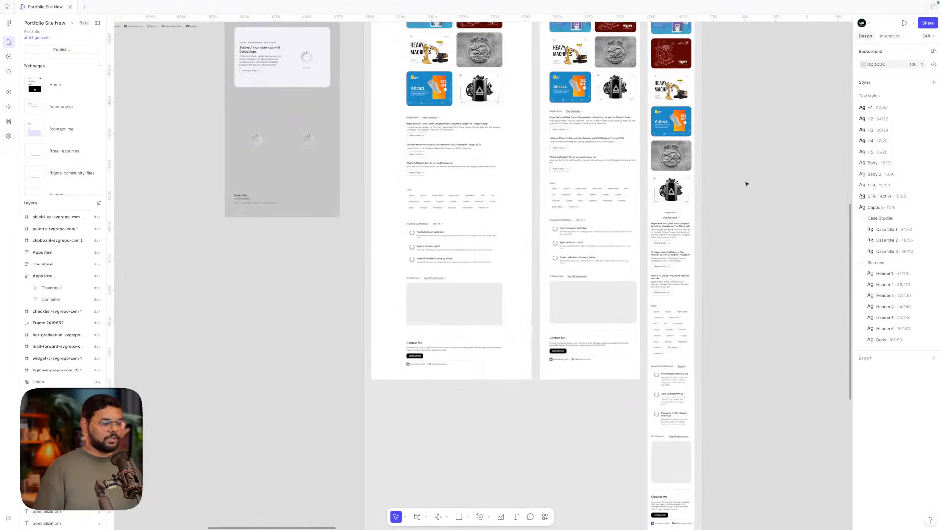
{"action": "scroll", "coordinate": [747, 184], "scroll_direction": "up", "scroll_amount": 6}
{"action": "scroll", "coordinate": [538, 130], "scroll_direction": "down", "scroll_amount": 3}
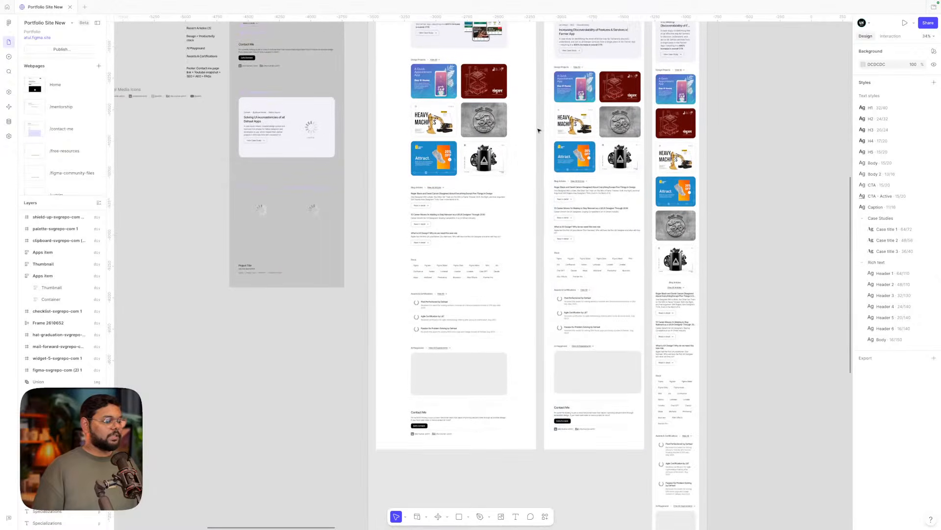
{"action": "scroll", "coordinate": [574, 185], "scroll_direction": "up", "scroll_amount": 4}
{"action": "scroll", "coordinate": [444, 82], "scroll_direction": "up", "scroll_amount": 4}
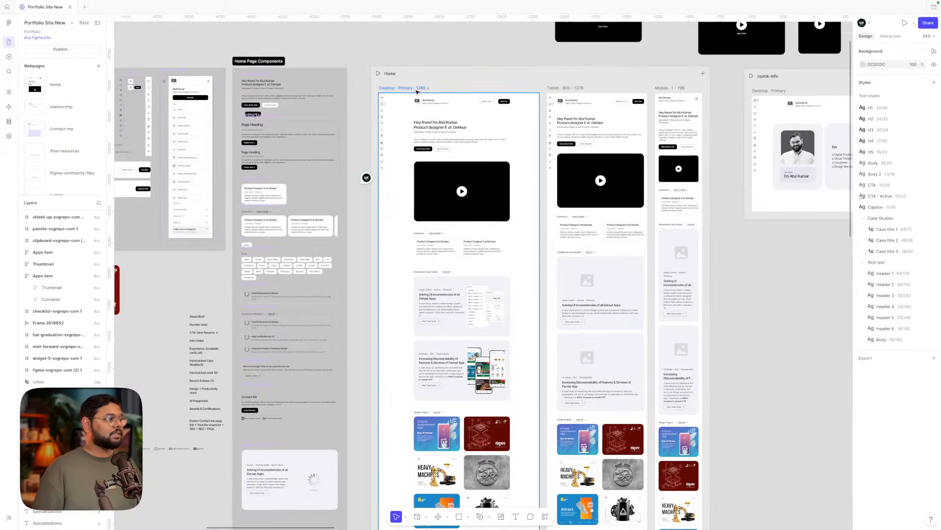
{"action": "left_click", "coordinate": [381, 73]}
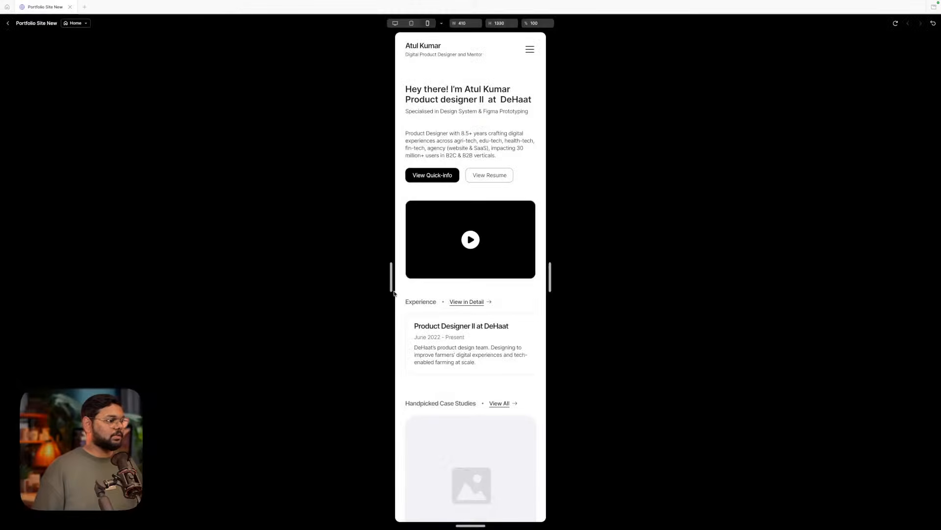
{"action": "scroll", "coordinate": [455, 313], "scroll_direction": "down", "scroll_amount": 10}
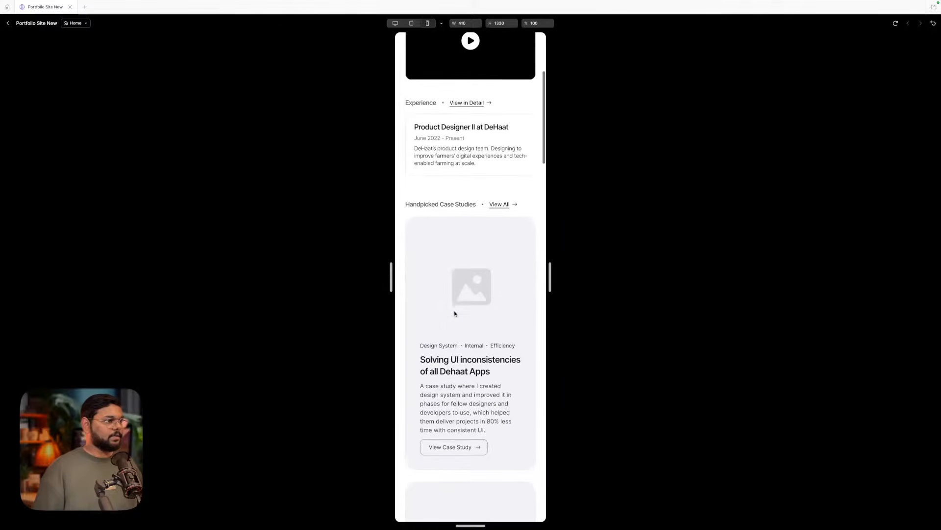
{"action": "scroll", "coordinate": [455, 313], "scroll_direction": "up", "scroll_amount": 11}
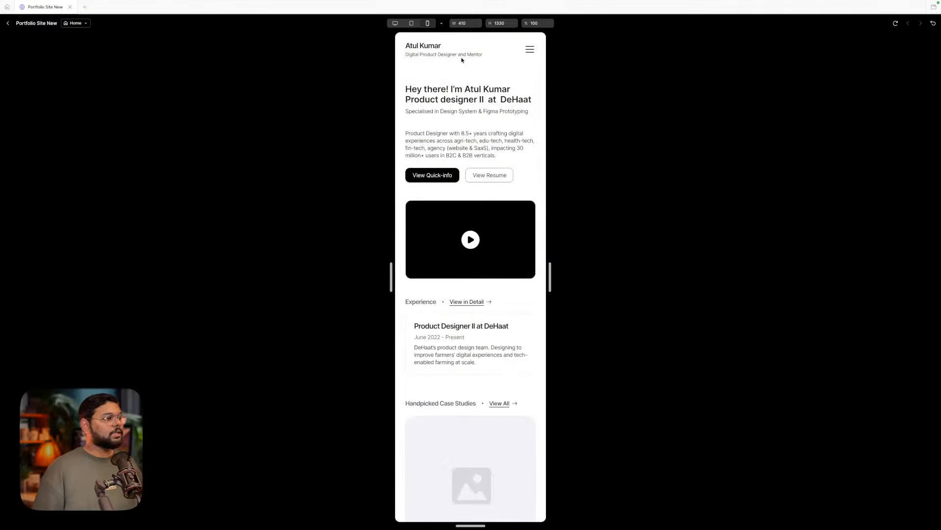
- Back in the editor, set the mobile Main Header's position to Sticky
{"action": "left_click", "coordinate": [8, 23]}
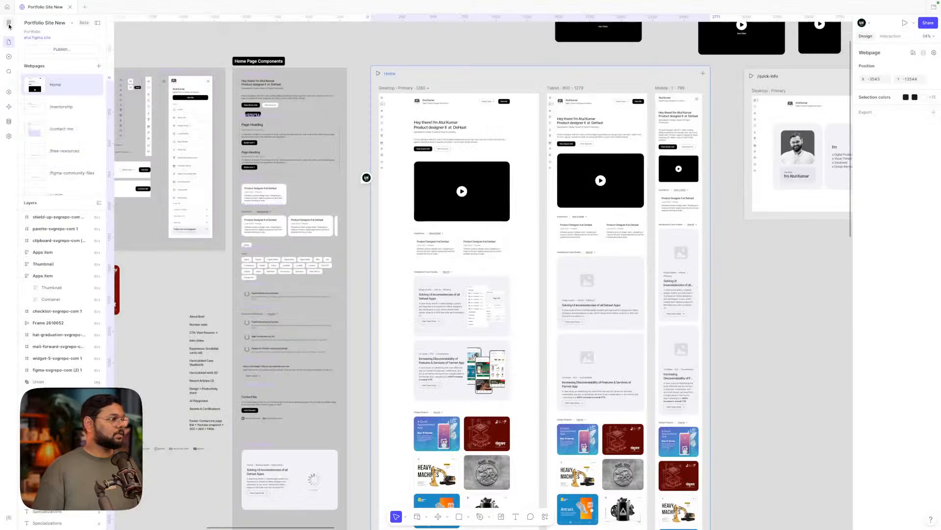
{"action": "scroll", "coordinate": [682, 104], "scroll_direction": "up", "scroll_amount": 5}
{"action": "left_click", "coordinate": [681, 104]}
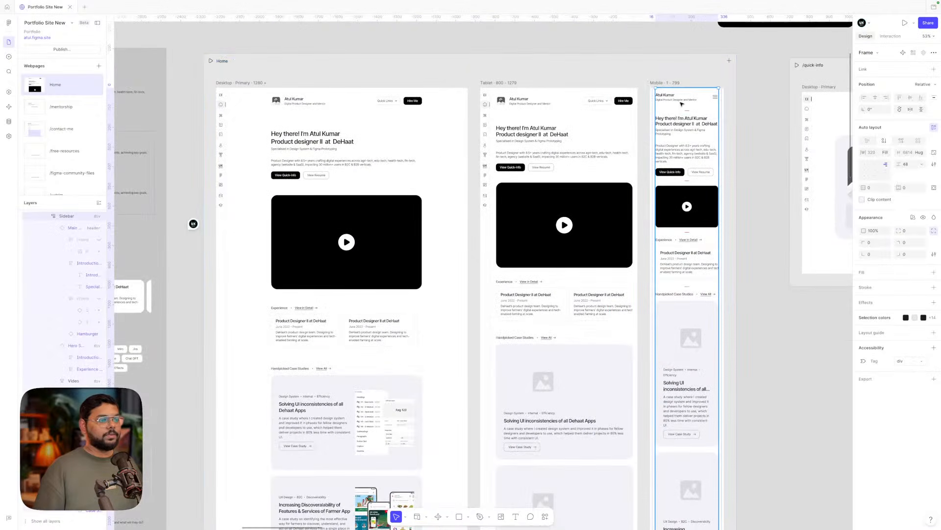
{"action": "double_click", "coordinate": [679, 101]}
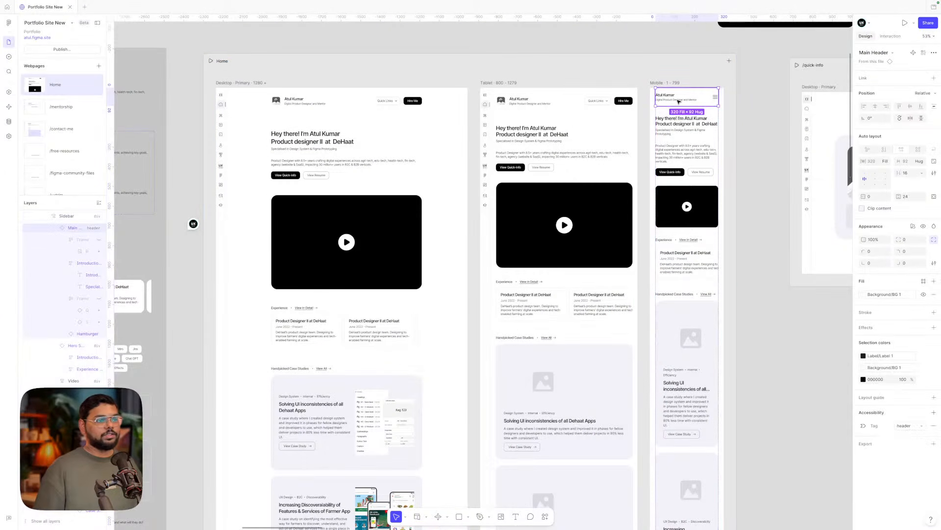
{"action": "left_click", "coordinate": [919, 93]}
{"action": "left_click", "coordinate": [916, 118]}
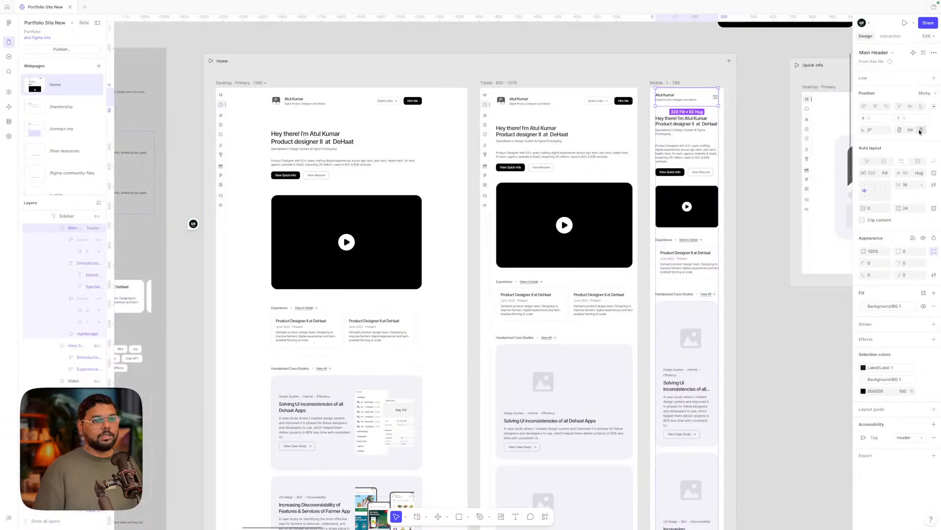
- Set the Main Header's canvas stacking to First on top
{"action": "left_click", "coordinate": [933, 184]}
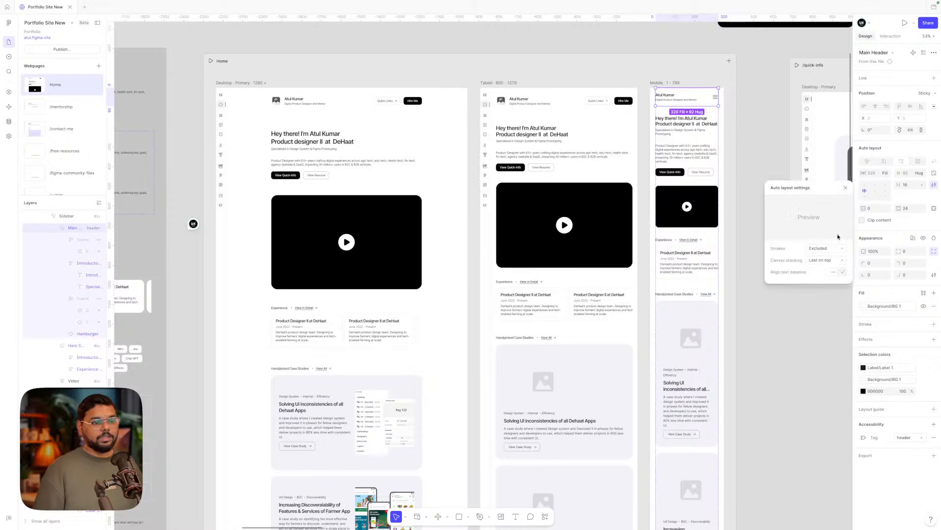
{"action": "left_click", "coordinate": [817, 265]}
{"action": "left_click", "coordinate": [820, 254]}
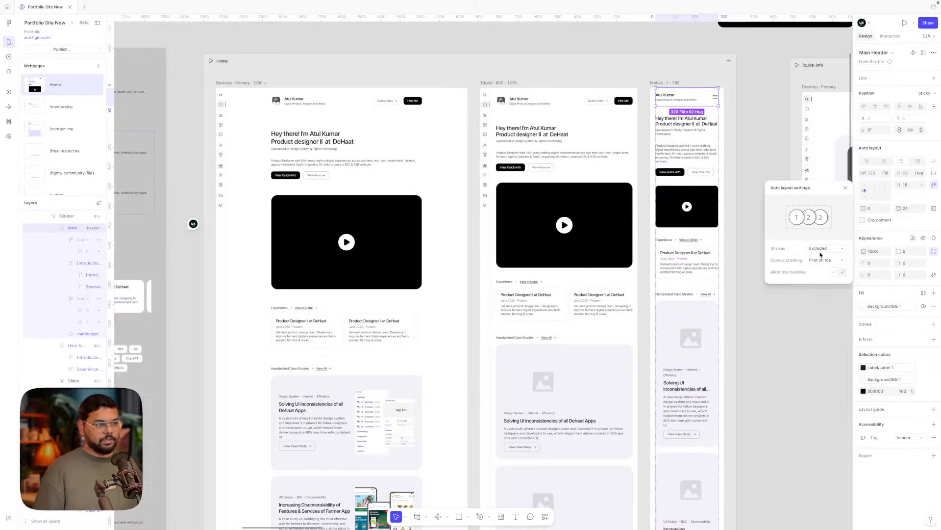
{"action": "left_click", "coordinate": [747, 129]}
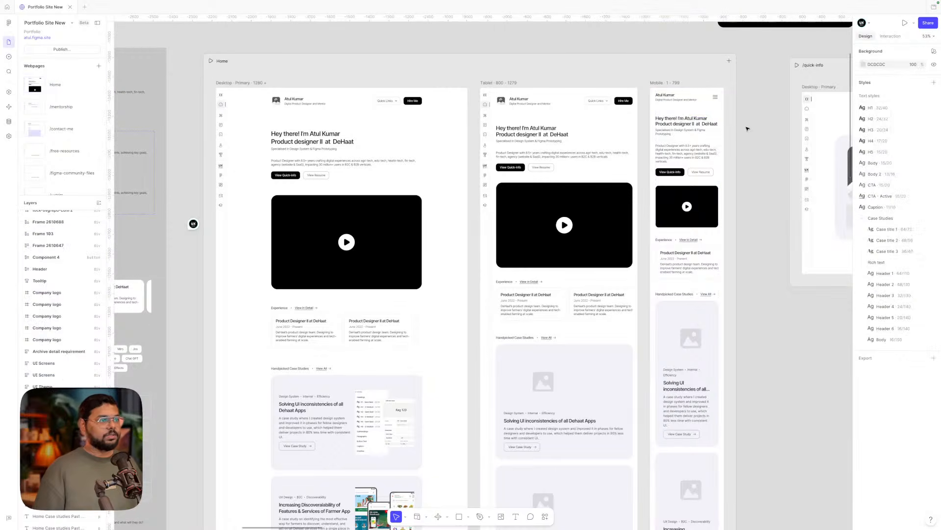
{"action": "left_click", "coordinate": [211, 61]}
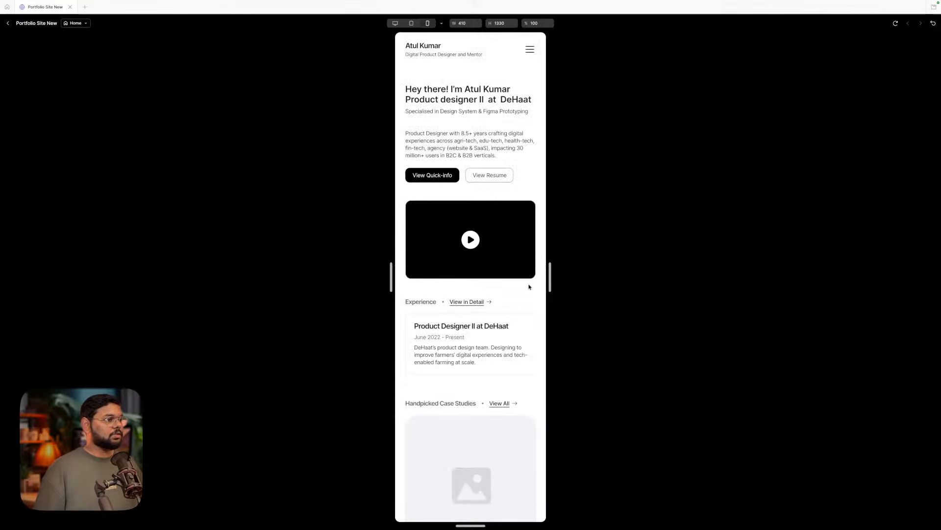
{"action": "scroll", "coordinate": [521, 294], "scroll_direction": "down", "scroll_amount": 3}
{"action": "scroll", "coordinate": [521, 294], "scroll_direction": "down", "scroll_amount": 6}
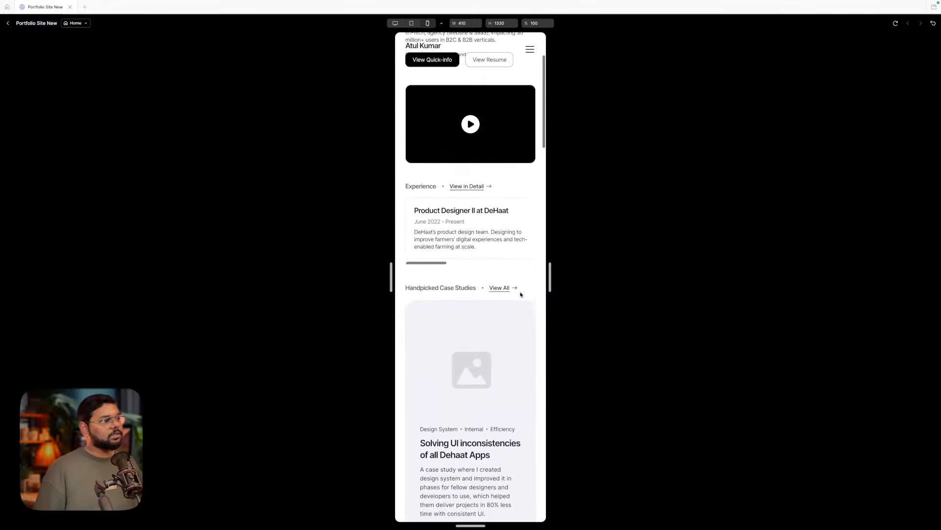
{"action": "scroll", "coordinate": [521, 295], "scroll_direction": "down", "scroll_amount": 20}
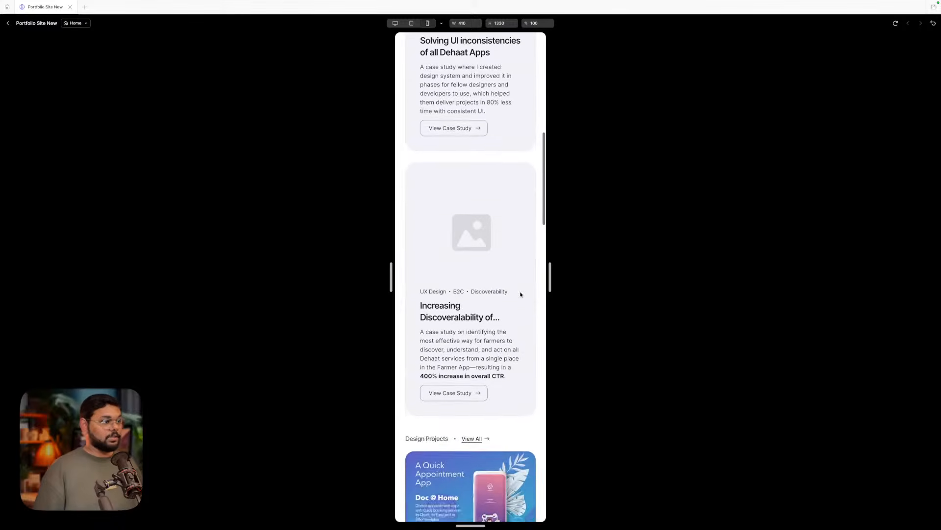
{"action": "scroll", "coordinate": [521, 292], "scroll_direction": "up", "scroll_amount": 20}
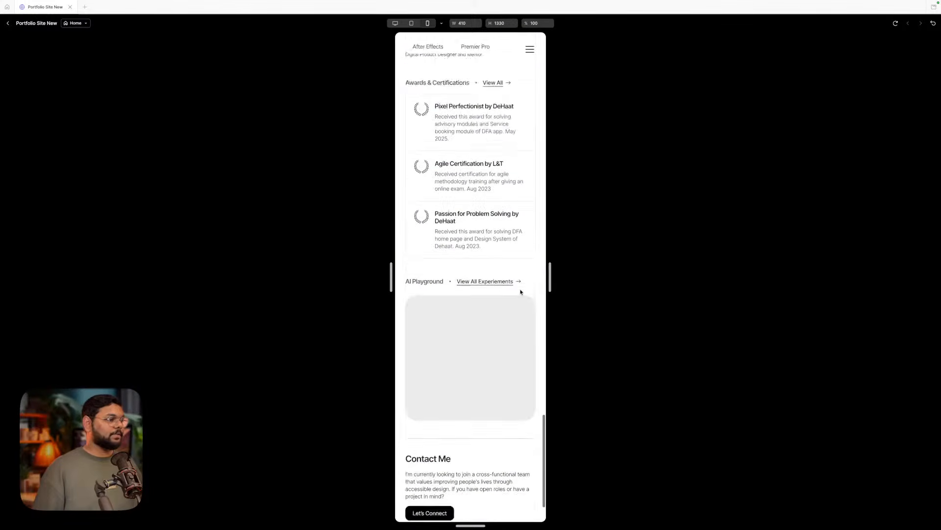
{"action": "left_click", "coordinate": [8, 23]}
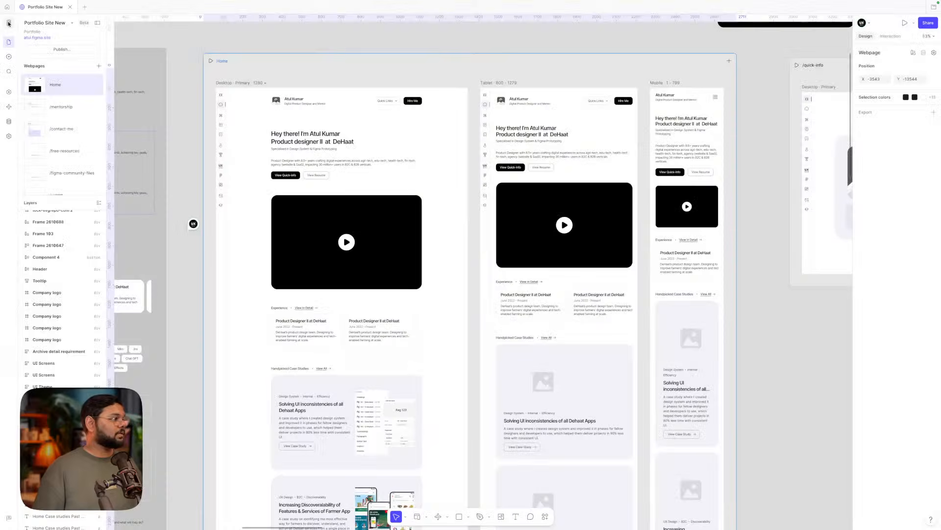
{"action": "left_click", "coordinate": [537, 104]}
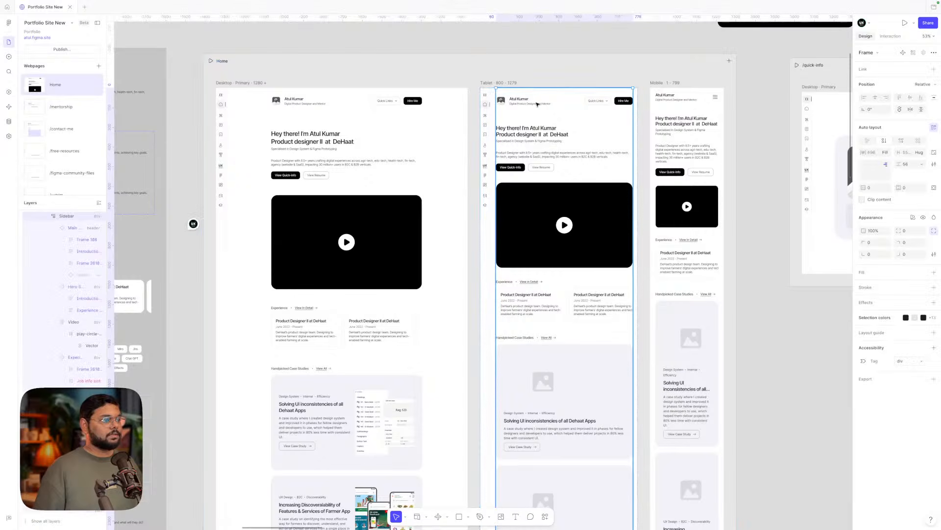
- Set the mobile Sidebar's canvas stacking to First on top
{"action": "left_click", "coordinate": [668, 102]}
{"action": "key", "text": "alt"}
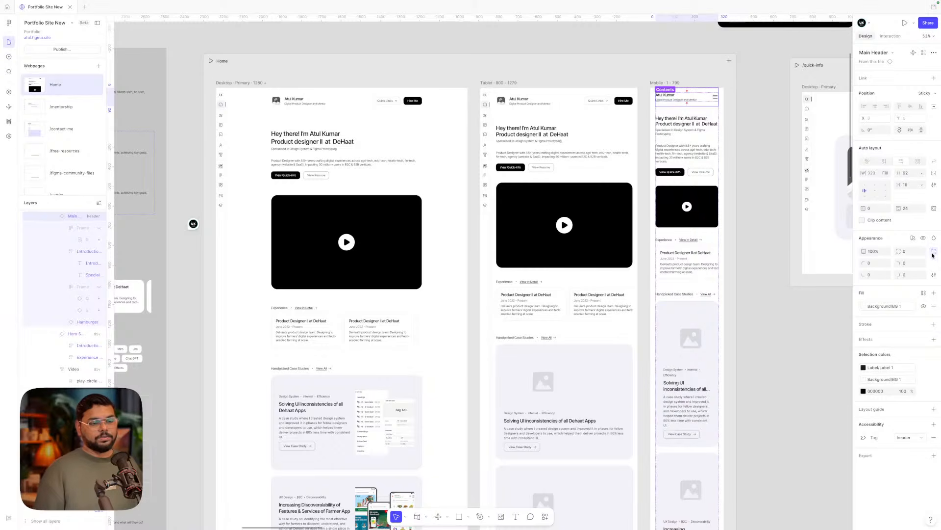
{"action": "left_click", "coordinate": [934, 185]}
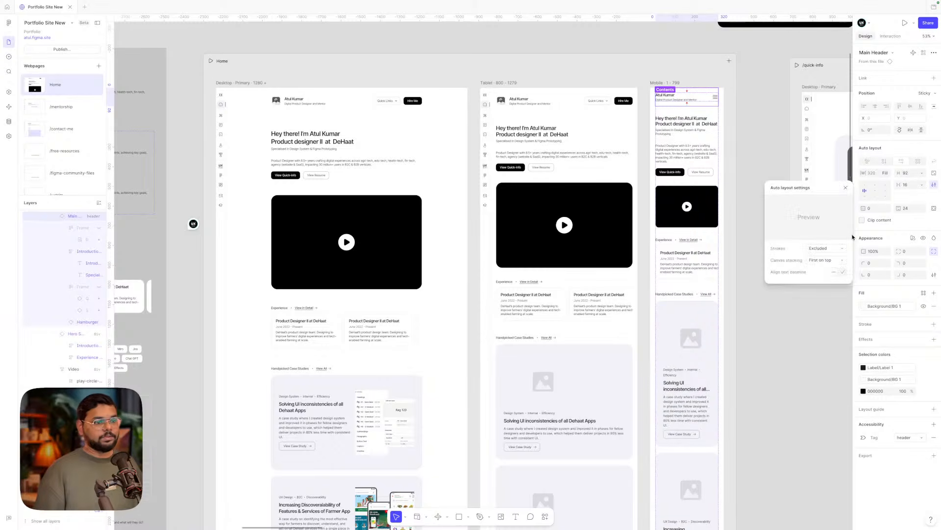
{"action": "left_click", "coordinate": [733, 126]}
{"action": "double_click", "coordinate": [699, 131]}
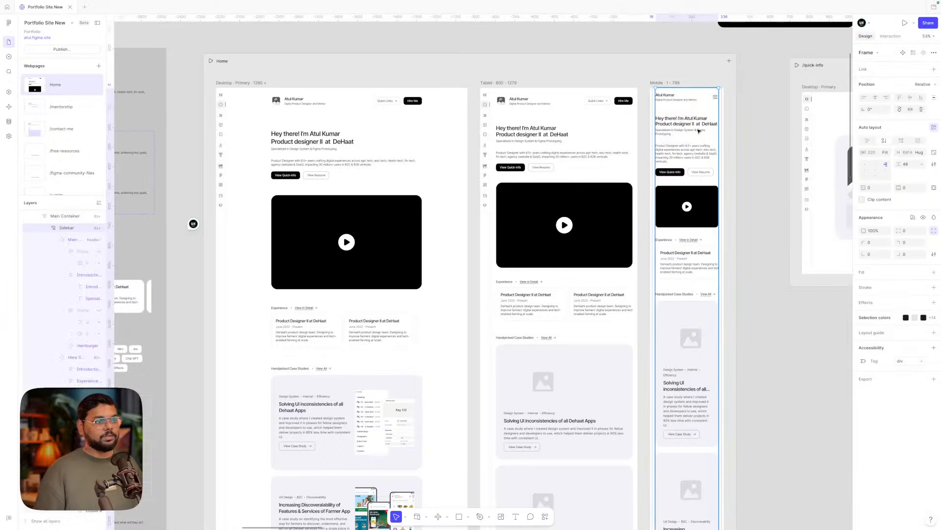
{"action": "left_click", "coordinate": [934, 254]}
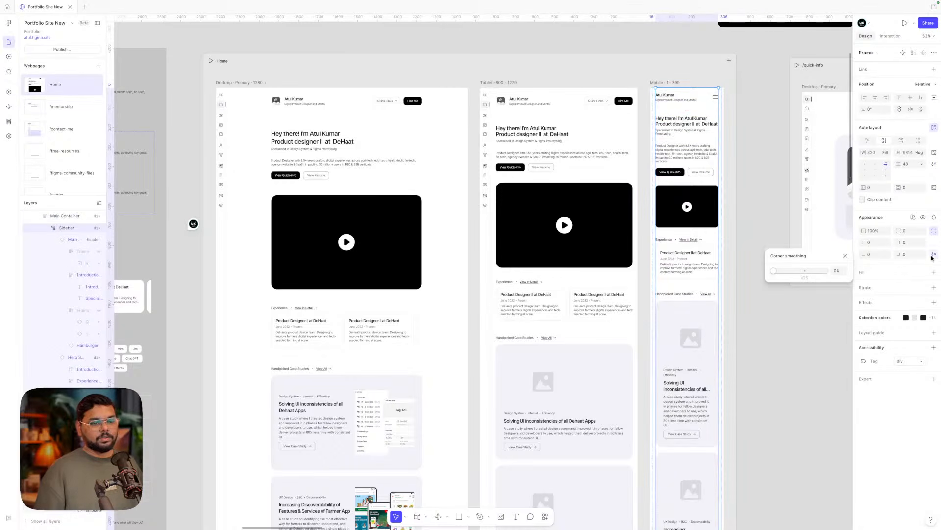
{"action": "left_click", "coordinate": [934, 165]}
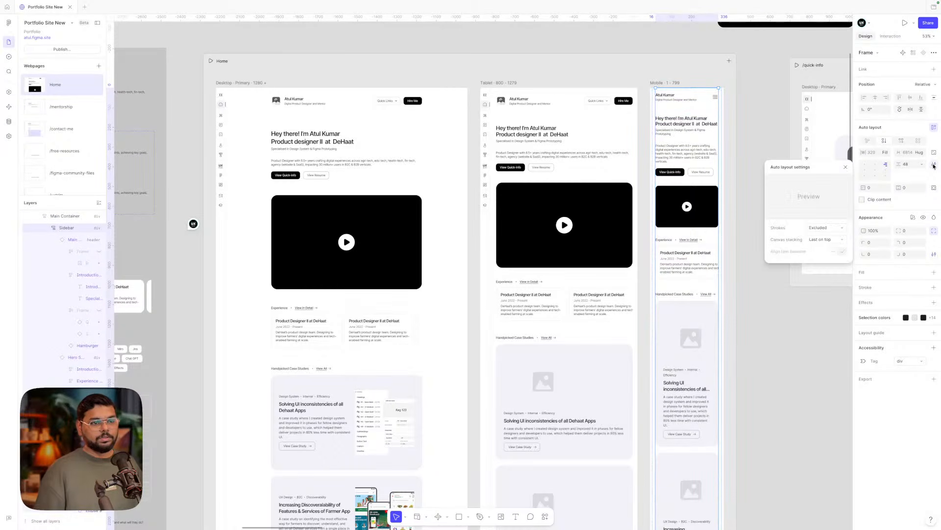
{"action": "left_click", "coordinate": [822, 243]}
{"action": "left_click", "coordinate": [820, 231]}
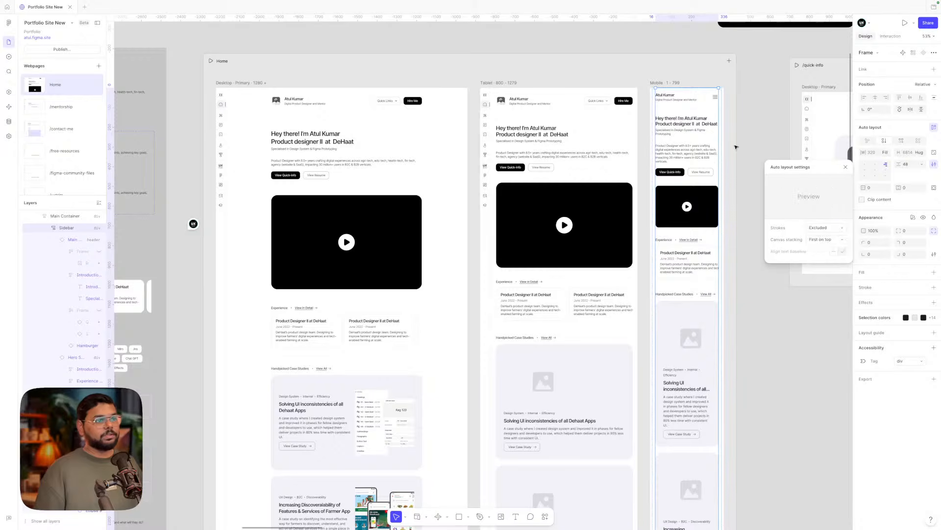
- Set the mobile Main Header's canvas stacking back to Last on top
{"action": "left_click", "coordinate": [685, 98]}
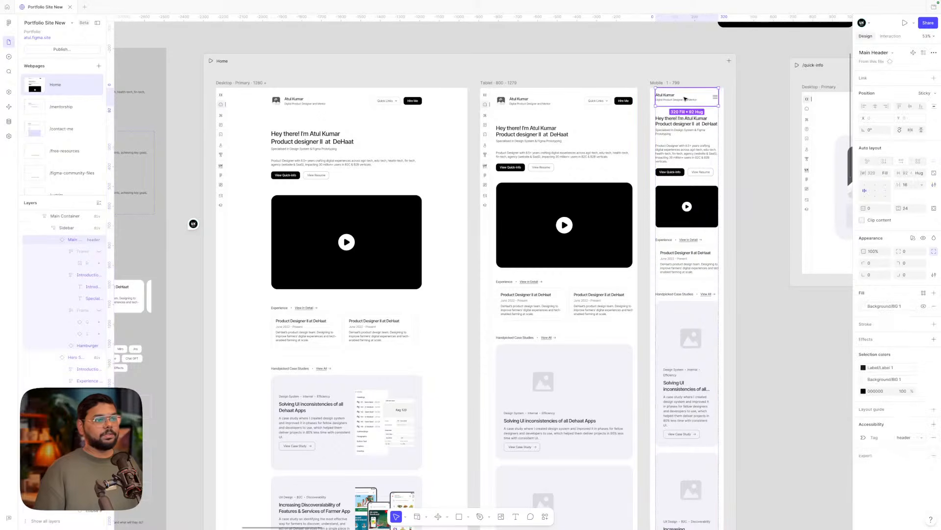
{"action": "left_click", "coordinate": [934, 184]}
{"action": "left_click", "coordinate": [817, 260]}
{"action": "left_click", "coordinate": [818, 271]}
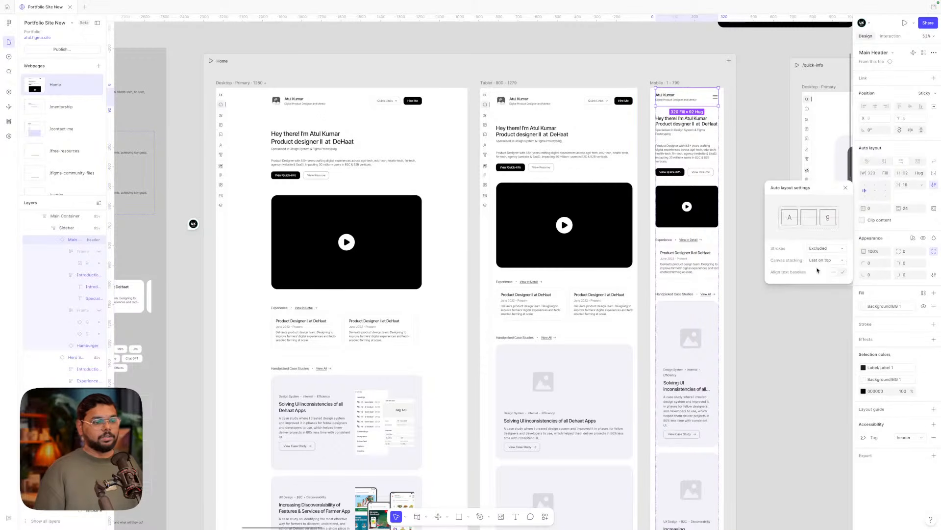
{"action": "left_click", "coordinate": [763, 146]}
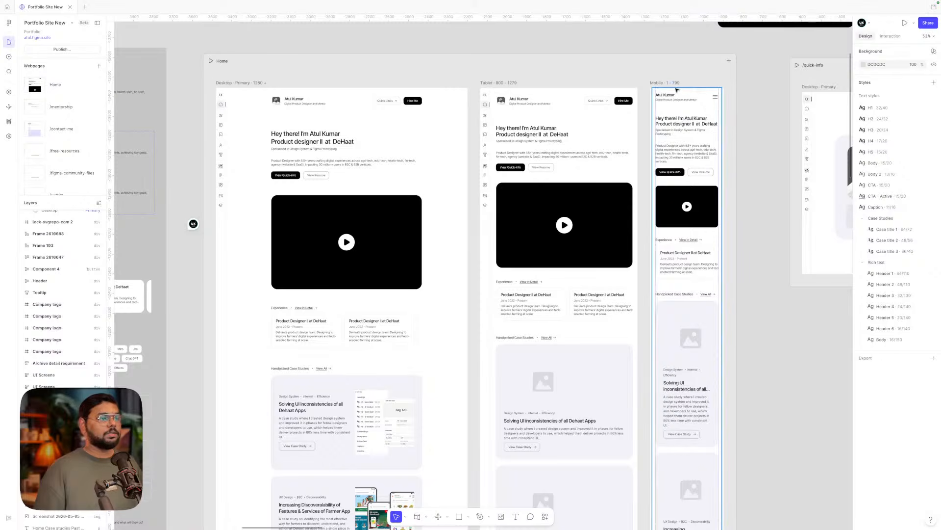
- Preview the Home page and toggle the mobile navigation menu open and closed repeatedly
{"action": "left_click", "coordinate": [215, 60]}
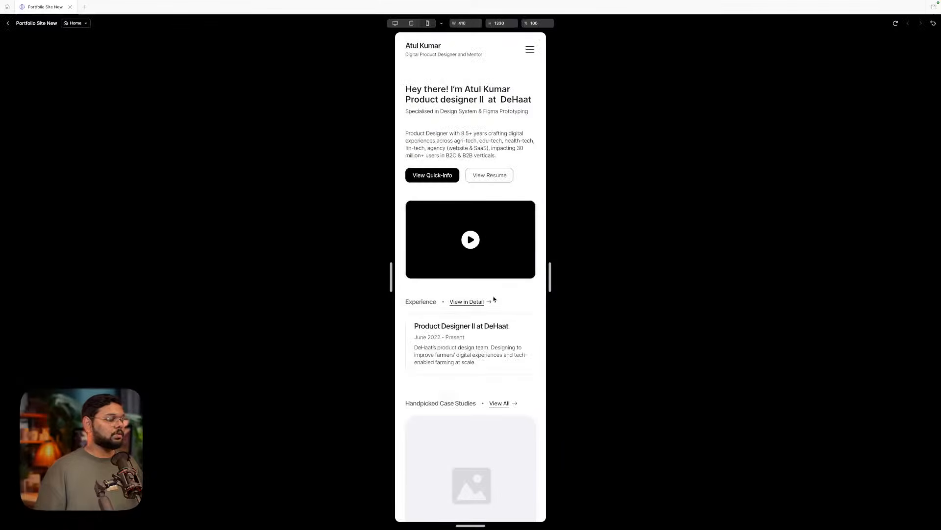
{"action": "scroll", "coordinate": [467, 297], "scroll_direction": "down", "scroll_amount": 9}
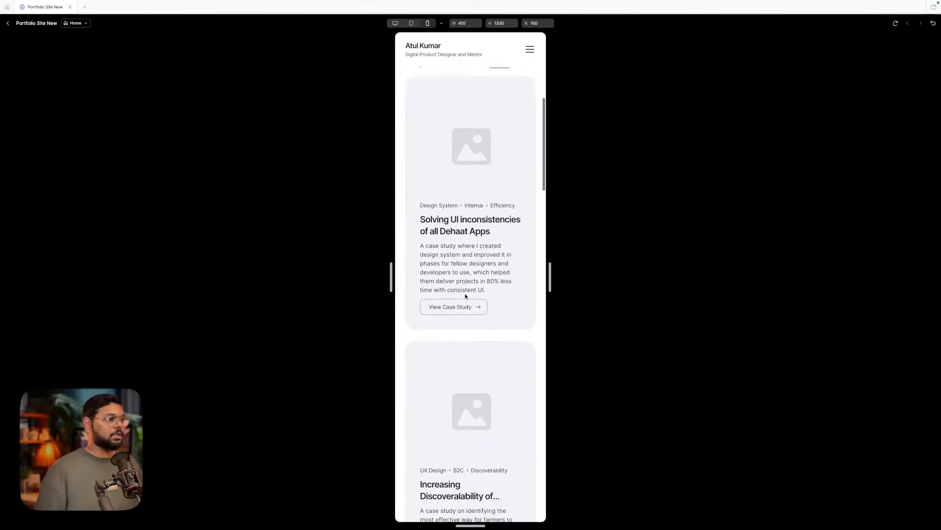
{"action": "left_click", "coordinate": [531, 48]}
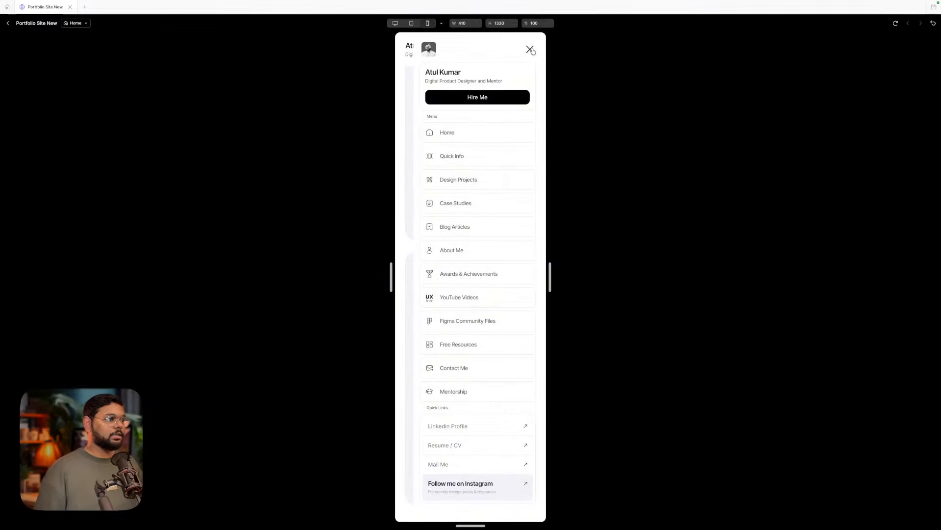
{"action": "left_click", "coordinate": [530, 49]}
{"action": "left_click", "coordinate": [531, 49]}
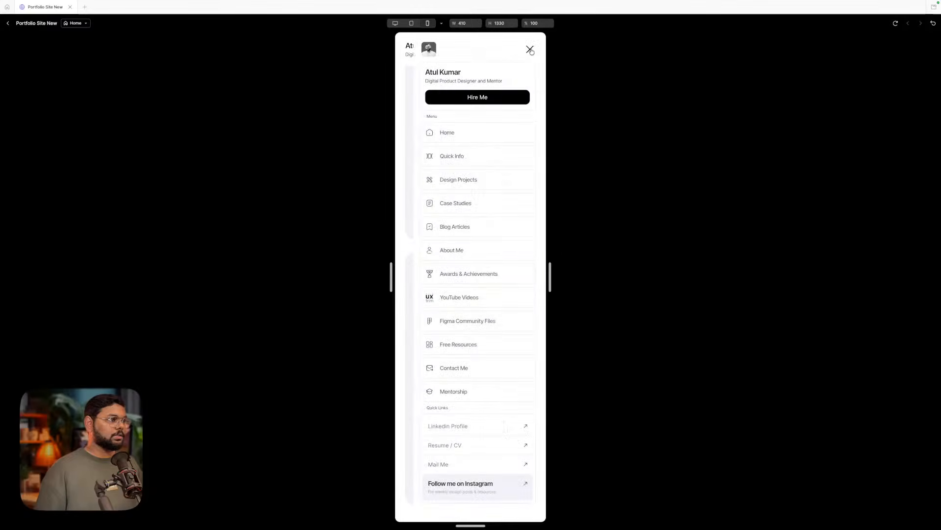
{"action": "left_click", "coordinate": [531, 50]}
{"action": "left_click", "coordinate": [531, 50]}
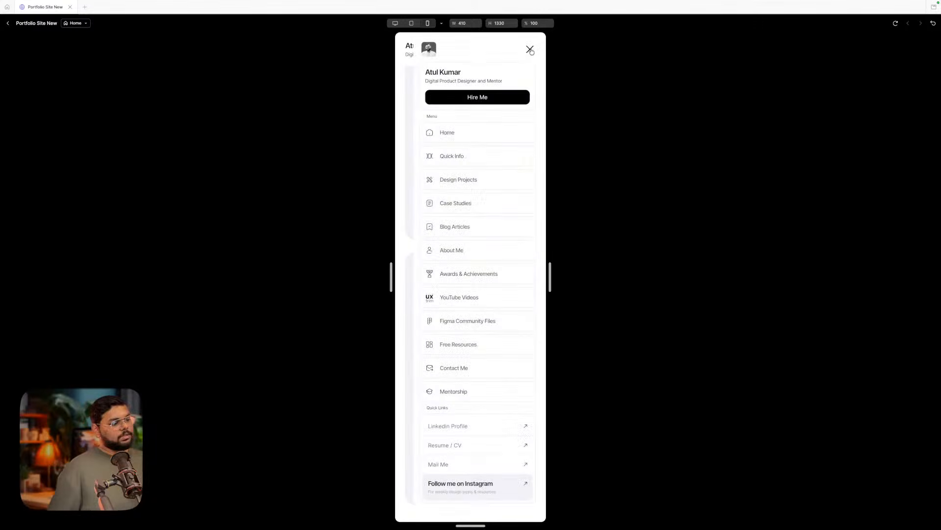
{"action": "left_click", "coordinate": [531, 50]}
{"action": "left_click", "coordinate": [530, 50]}
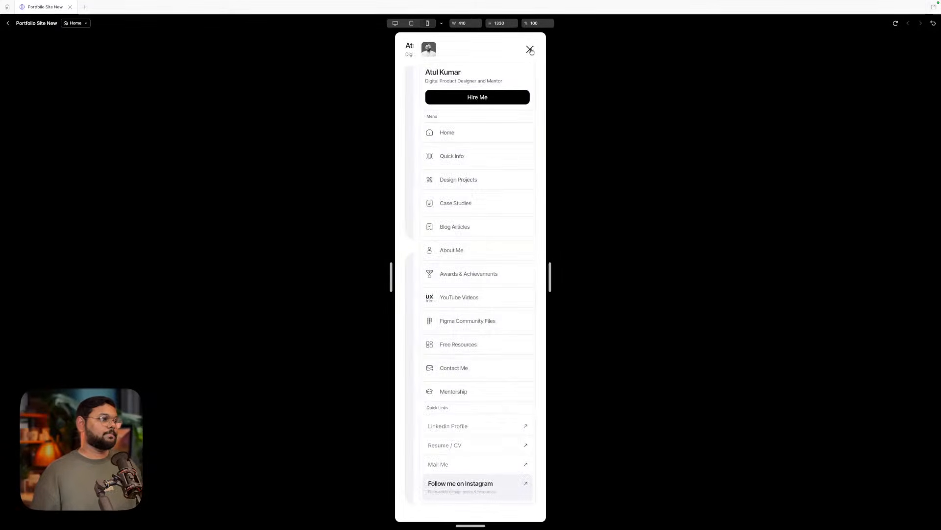
{"action": "left_click", "coordinate": [530, 50]}
{"action": "left_click", "coordinate": [530, 50]}
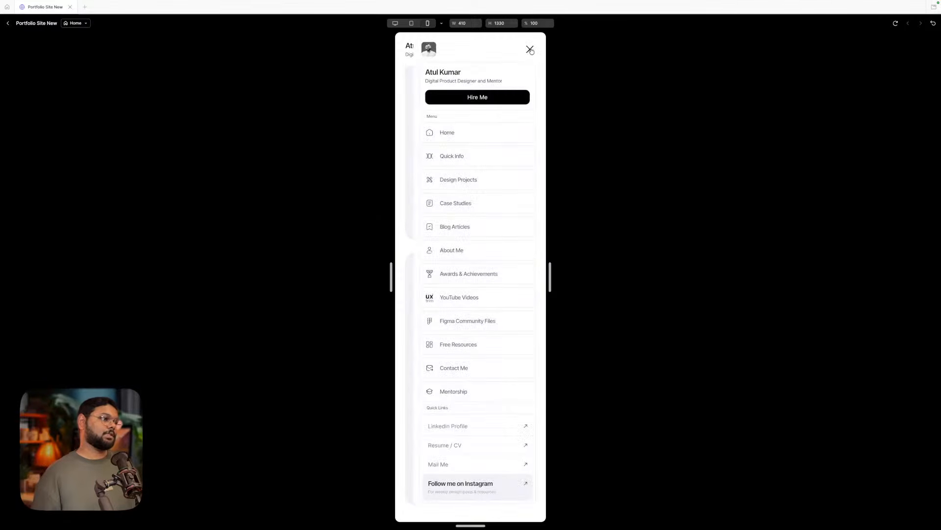
{"action": "left_click", "coordinate": [530, 50]}
{"action": "left_click", "coordinate": [530, 50]}
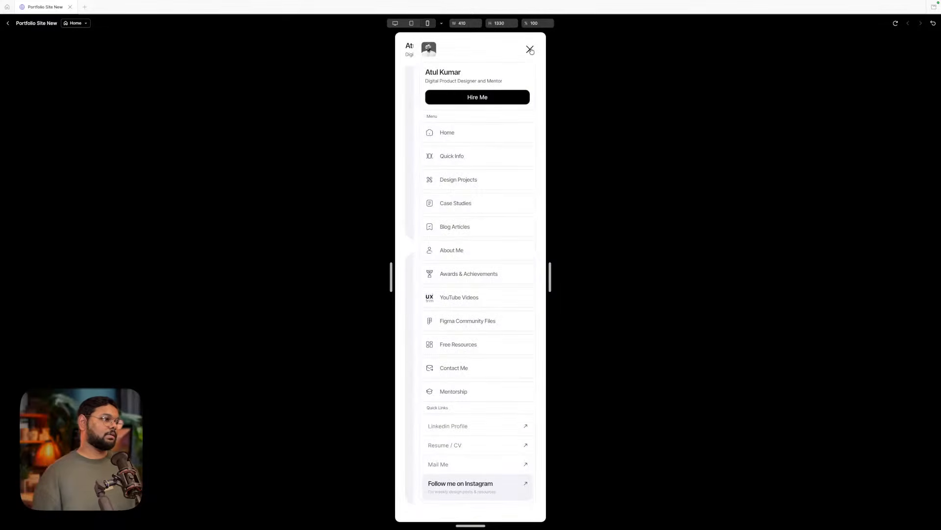
- Widen the preview from 410 to 676 and test the menu toggle again
{"action": "left_click_drag", "start_coordinate": [388, 283], "coordinate": [342, 276]}
{"action": "scroll", "coordinate": [419, 250], "scroll_direction": "up", "scroll_amount": 10}
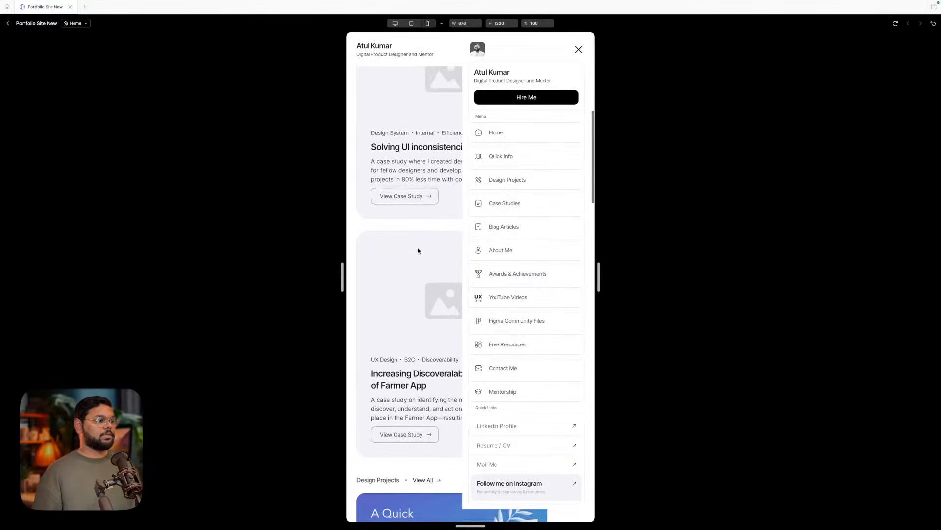
{"action": "left_click", "coordinate": [579, 49]}
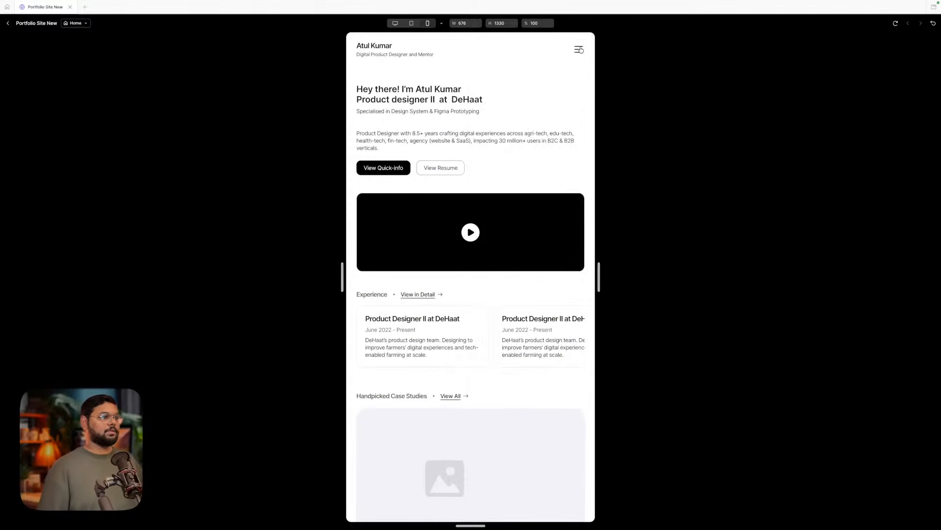
{"action": "left_click", "coordinate": [579, 50]}
{"action": "left_click", "coordinate": [578, 50]}
{"action": "left_click", "coordinate": [579, 50]}
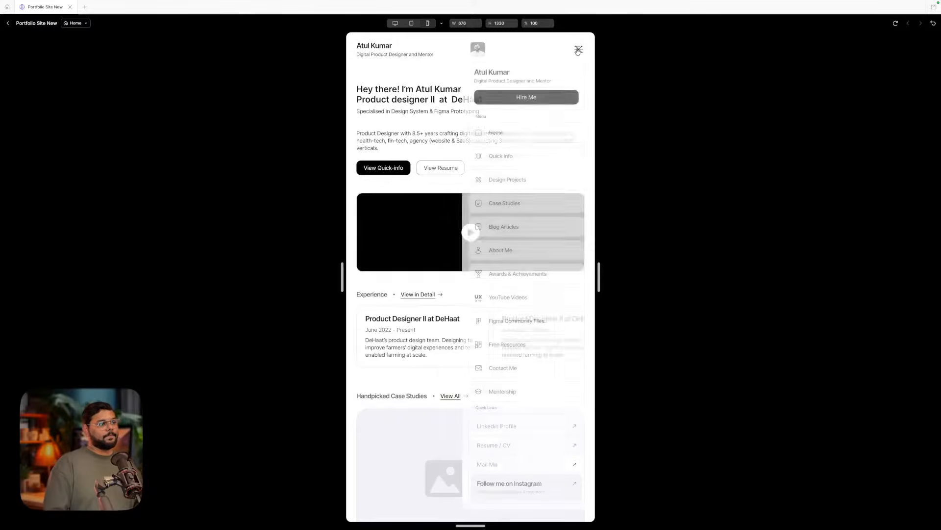
{"action": "left_click", "coordinate": [579, 50]}
{"action": "left_click", "coordinate": [579, 50]}
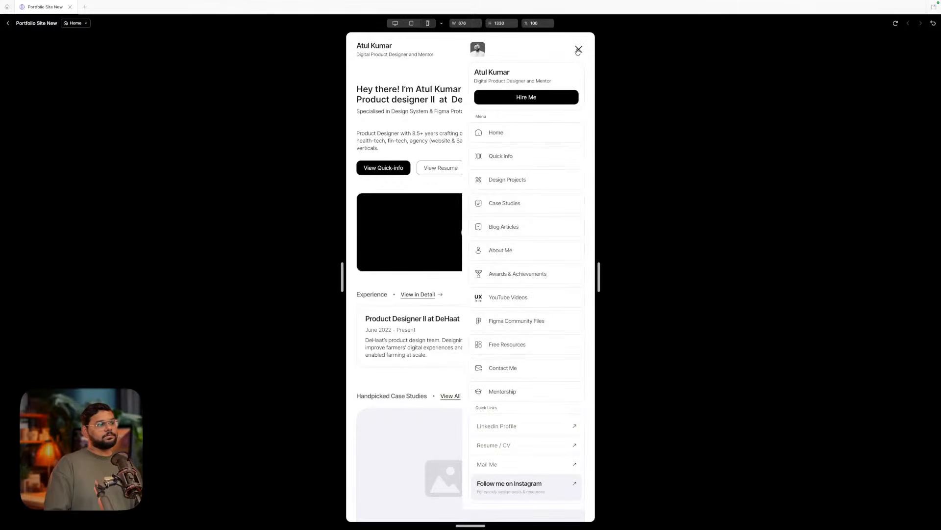
{"action": "left_click", "coordinate": [578, 50]}
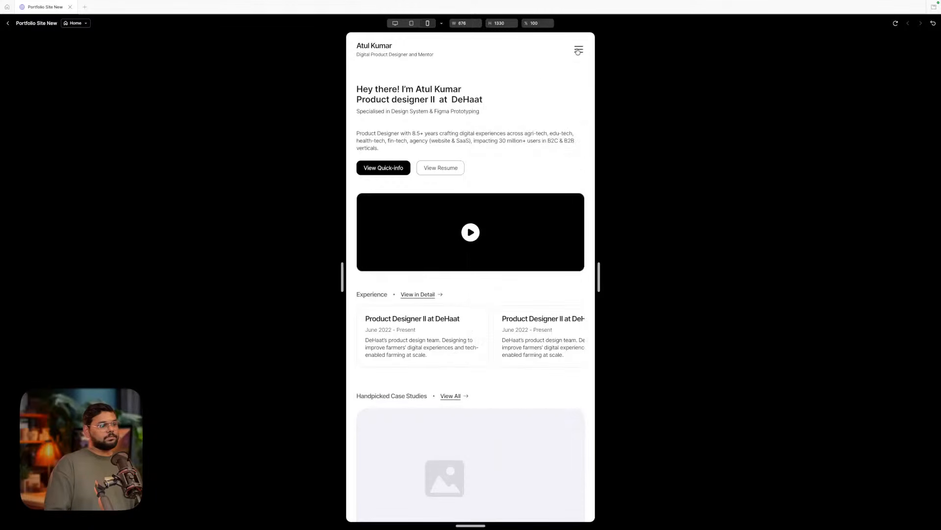
{"action": "left_click", "coordinate": [579, 50]}
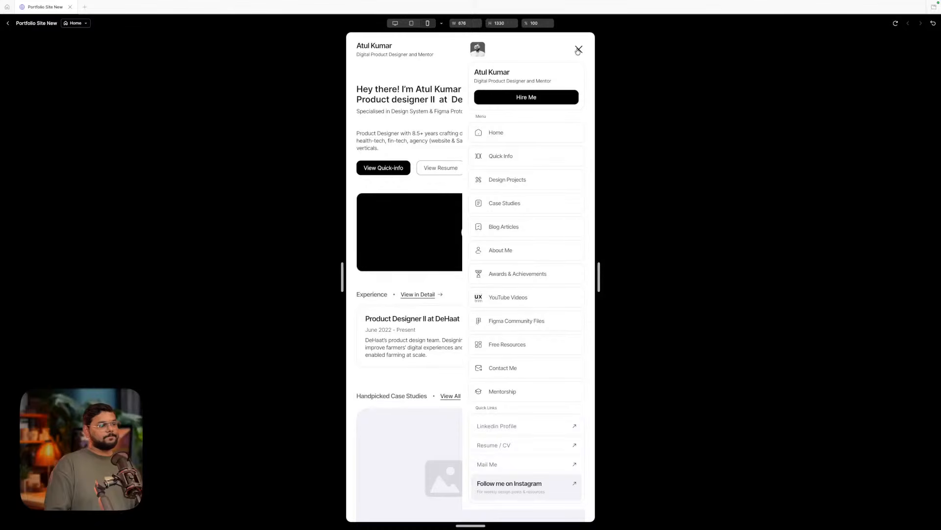
{"action": "left_click", "coordinate": [578, 50]}
{"action": "left_click", "coordinate": [579, 50]}
{"action": "left_click", "coordinate": [579, 51]}
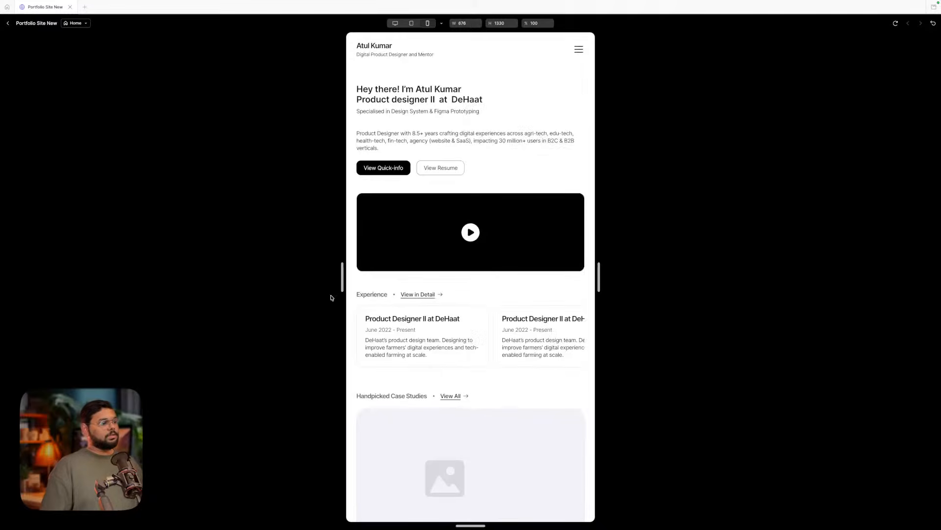
- Narrow the preview and open the navigation menu at the smaller width
{"action": "left_click_drag", "start_coordinate": [337, 284], "coordinate": [367, 278]}
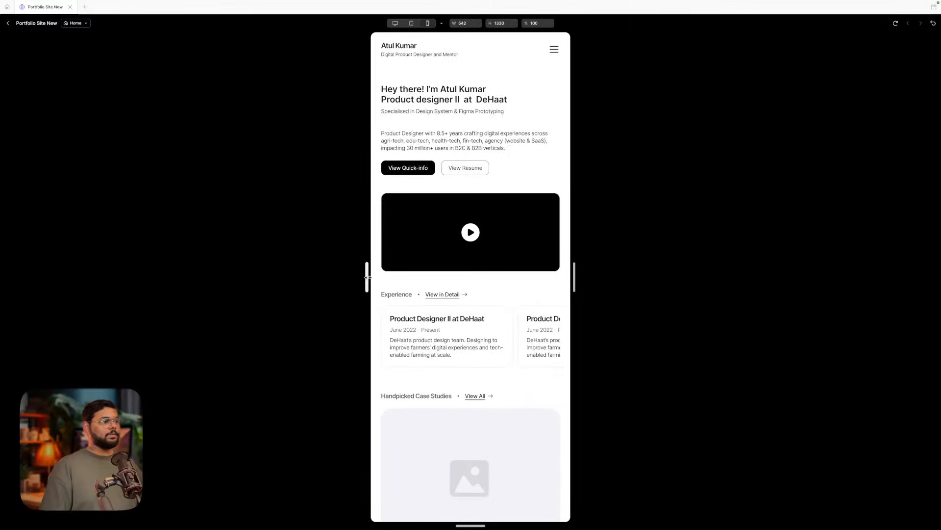
{"action": "left_click", "coordinate": [556, 51]}
{"action": "scroll", "coordinate": [500, 221], "scroll_direction": "down", "scroll_amount": 6}
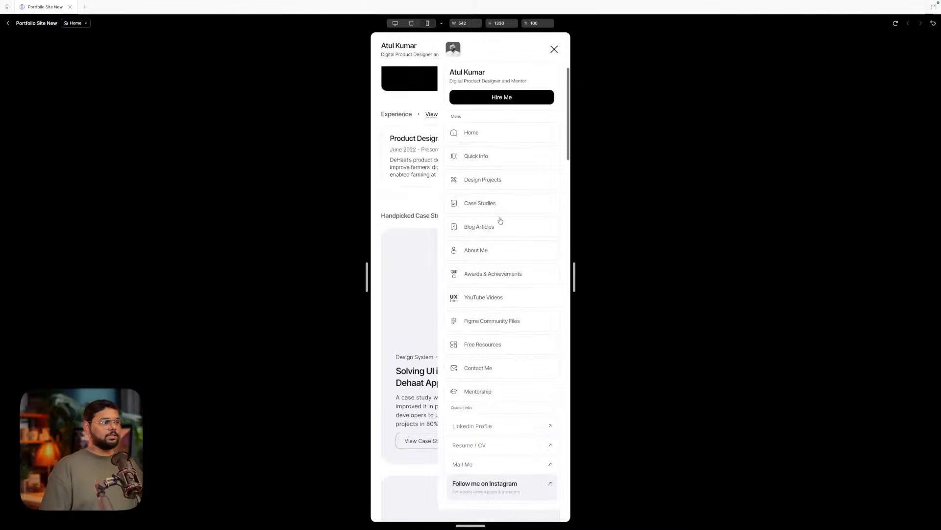
{"action": "scroll", "coordinate": [510, 245], "scroll_direction": "up", "scroll_amount": 4}
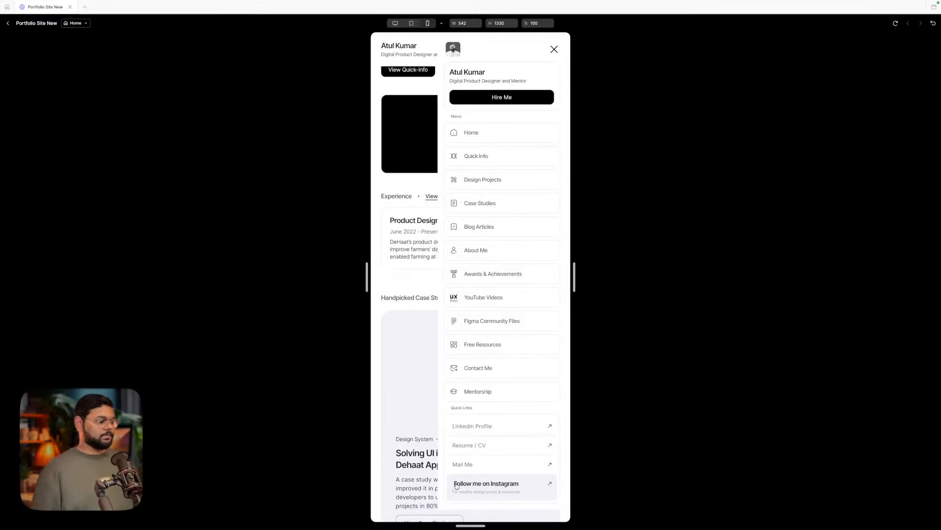
{"action": "mouse_move", "coordinate": [474, 519]}
{"action": "scroll", "coordinate": [473, 490], "scroll_direction": "down", "scroll_amount": 1}
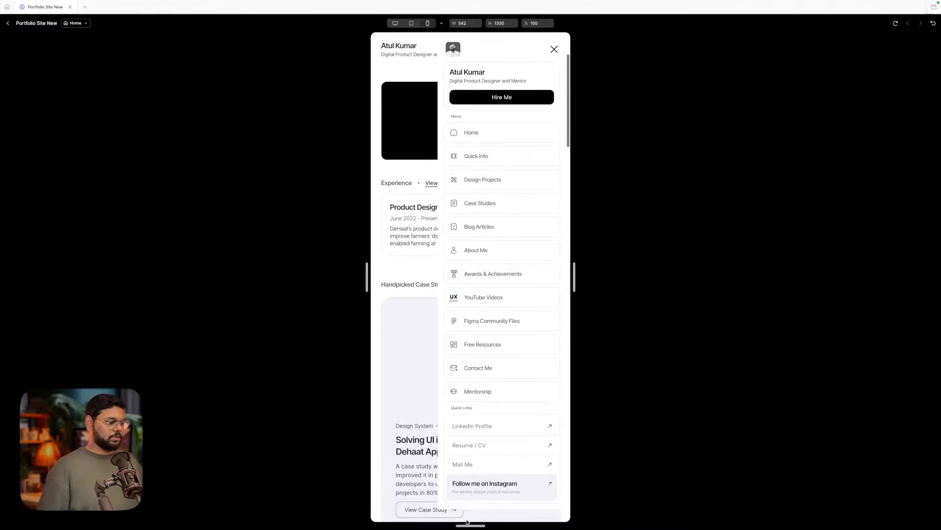
- Shorten the preview height, scroll the page behind the open menu, then resize to 580 wide
{"action": "left_click_drag", "start_coordinate": [471, 524], "coordinate": [469, 386]}
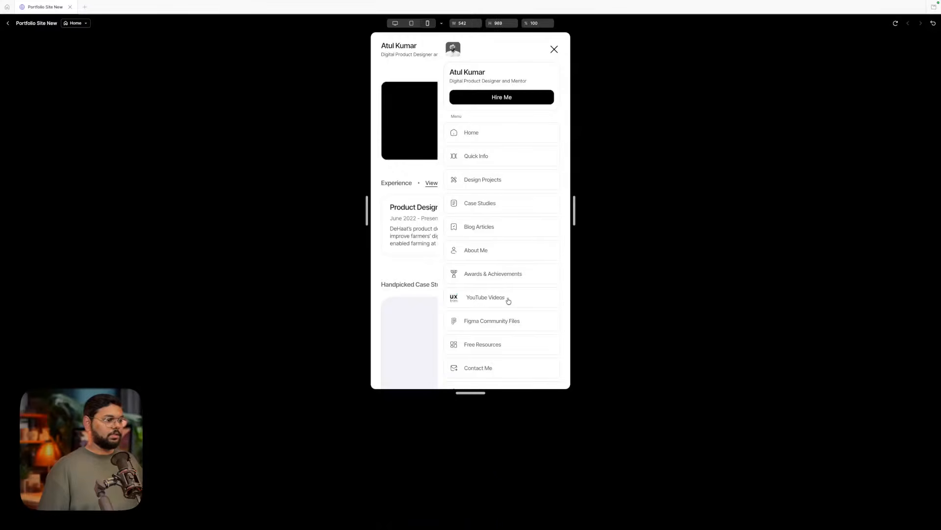
{"action": "scroll", "coordinate": [506, 298], "scroll_direction": "down", "scroll_amount": 5}
{"action": "scroll", "coordinate": [513, 135], "scroll_direction": "up", "scroll_amount": 1}
{"action": "scroll", "coordinate": [513, 135], "scroll_direction": "down", "scroll_amount": 6}
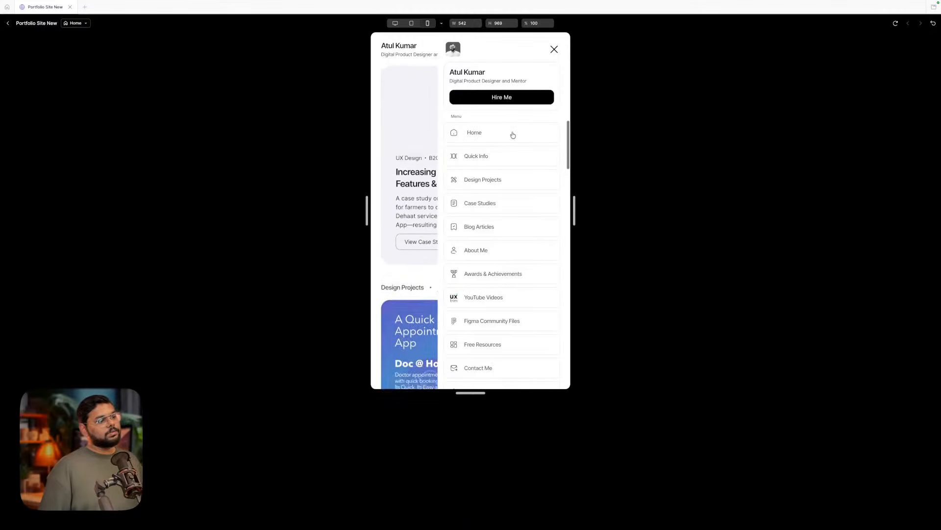
{"action": "scroll", "coordinate": [513, 135], "scroll_direction": "up", "scroll_amount": 6}
{"action": "scroll", "coordinate": [513, 135], "scroll_direction": "down", "scroll_amount": 1}
{"action": "scroll", "coordinate": [513, 135], "scroll_direction": "up", "scroll_amount": 8}
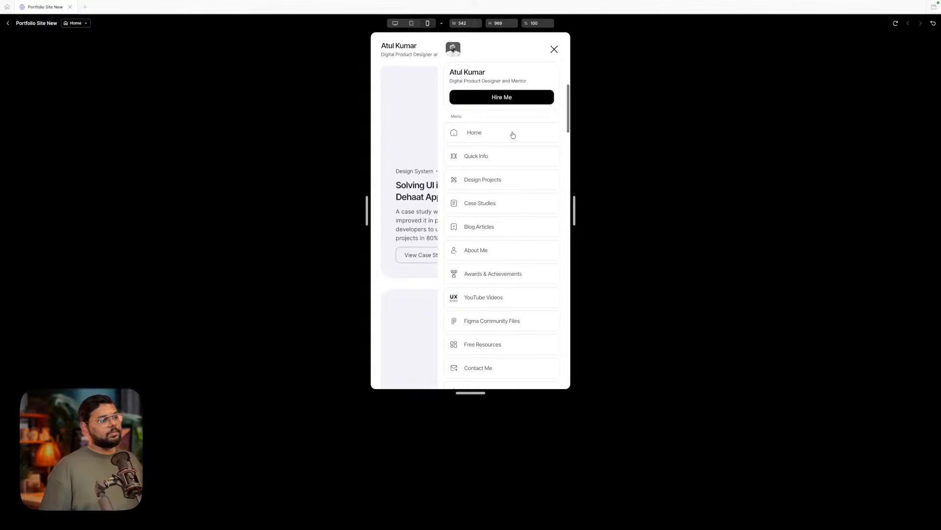
{"action": "scroll", "coordinate": [513, 135], "scroll_direction": "down", "scroll_amount": 5}
{"action": "scroll", "coordinate": [513, 135], "scroll_direction": "up", "scroll_amount": 4}
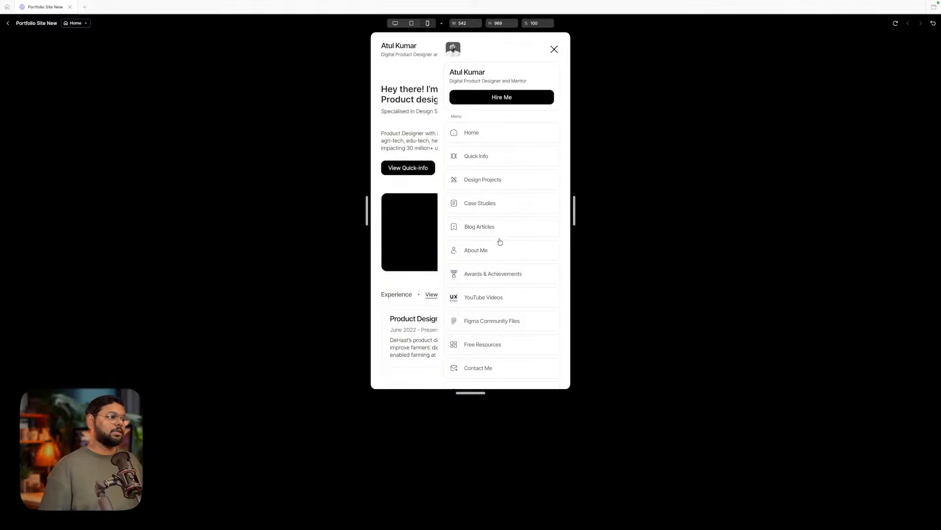
{"action": "scroll", "coordinate": [500, 242], "scroll_direction": "down", "scroll_amount": 3}
{"action": "scroll", "coordinate": [499, 241], "scroll_direction": "up", "scroll_amount": 3}
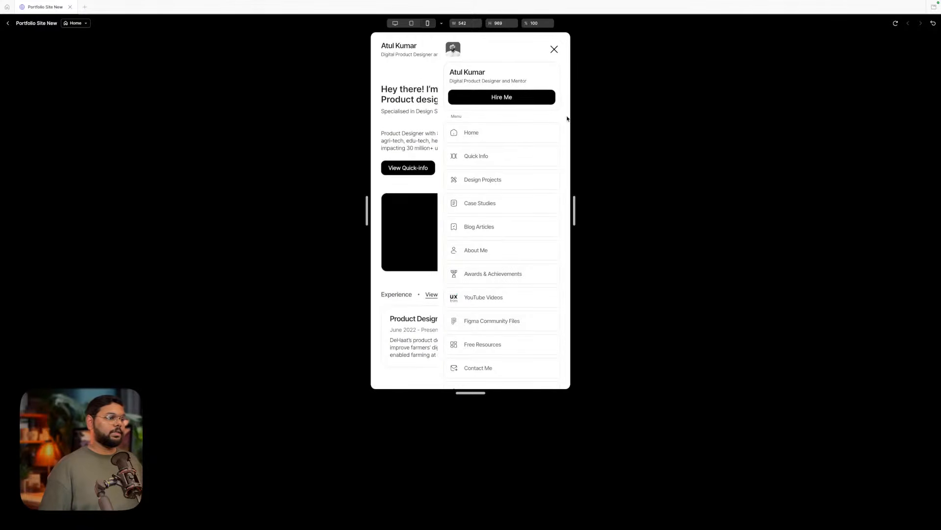
{"action": "scroll", "coordinate": [523, 185], "scroll_direction": "down", "scroll_amount": 5}
{"action": "scroll", "coordinate": [517, 231], "scroll_direction": "up", "scroll_amount": 5}
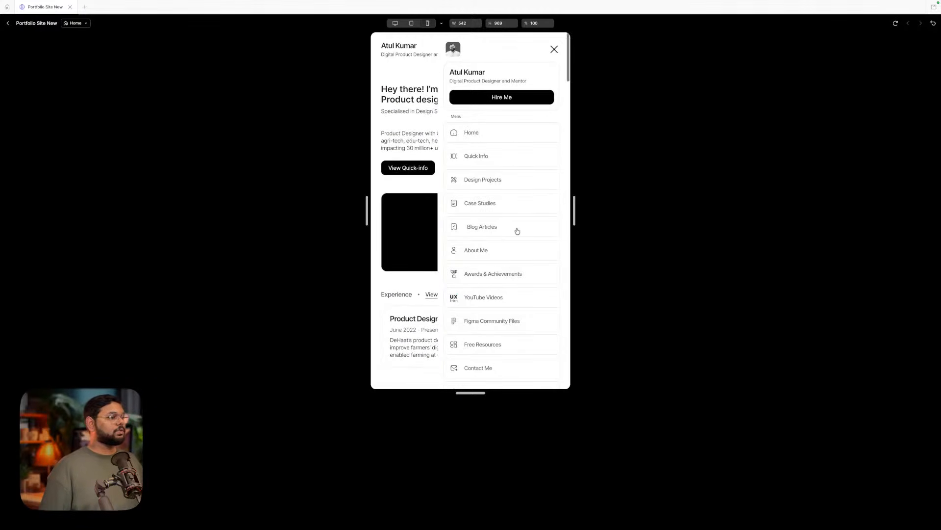
{"action": "scroll", "coordinate": [517, 231], "scroll_direction": "down", "scroll_amount": 1}
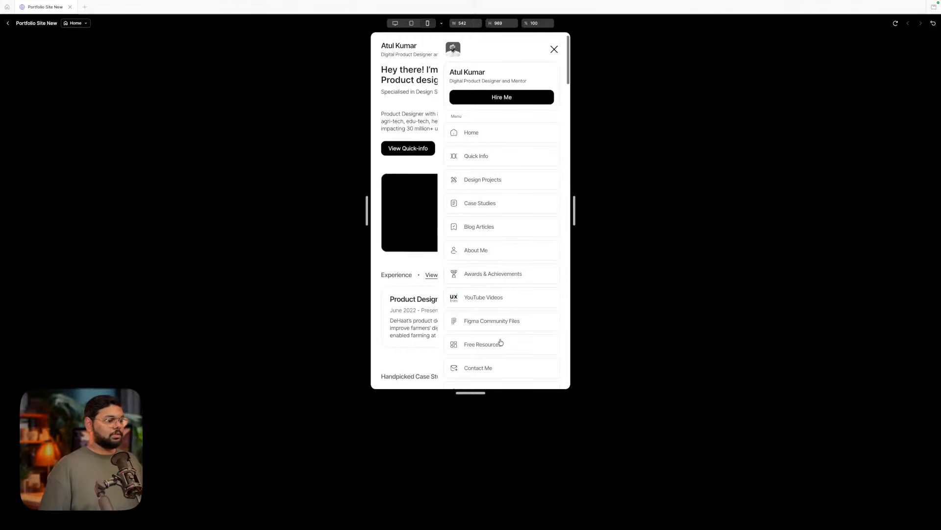
{"action": "scroll", "coordinate": [499, 342], "scroll_direction": "down", "scroll_amount": 5}
{"action": "scroll", "coordinate": [500, 342], "scroll_direction": "up", "scroll_amount": 6}
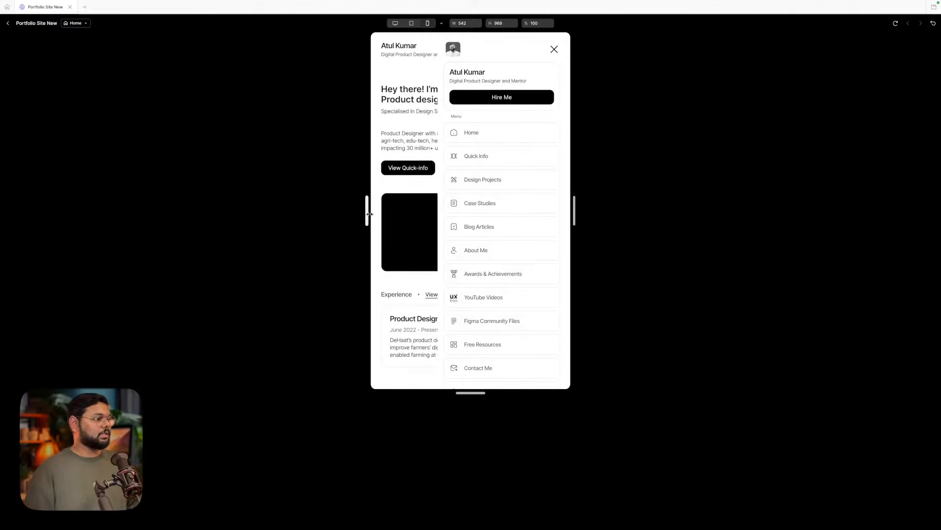
{"action": "mouse_move", "coordinate": [369, 214]}
{"action": "left_mouse_down"}
{"action": "mouse_move", "coordinate": [266, 214]}
{"action": "mouse_move", "coordinate": [362, 208]}
{"action": "left_mouse_up"}
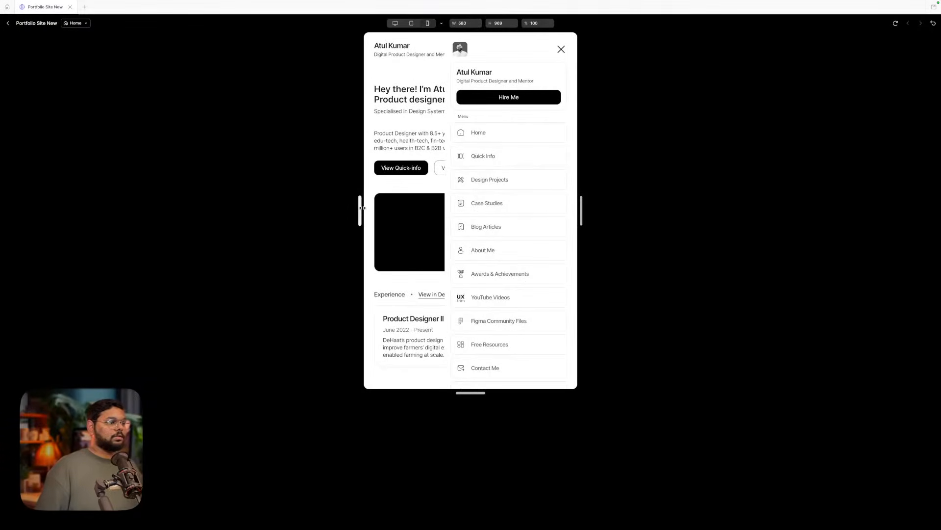
{"action": "left_click", "coordinate": [7, 23]}
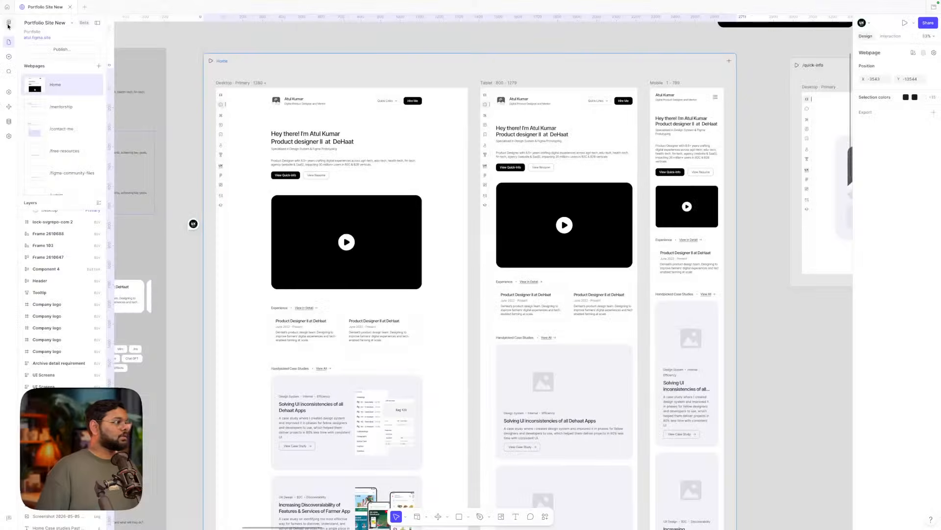
{"action": "scroll", "coordinate": [288, 174], "scroll_direction": "left", "scroll_amount": 10}
{"action": "scroll", "coordinate": [289, 174], "scroll_direction": "up", "scroll_amount": 3}
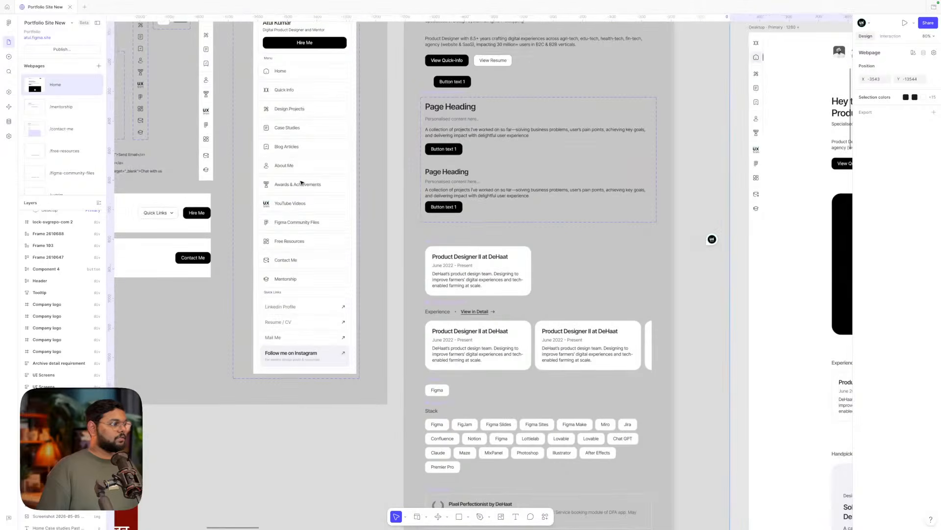
{"action": "left_click", "coordinate": [290, 175]}
{"action": "scroll", "coordinate": [301, 180], "scroll_direction": "up", "scroll_amount": 3}
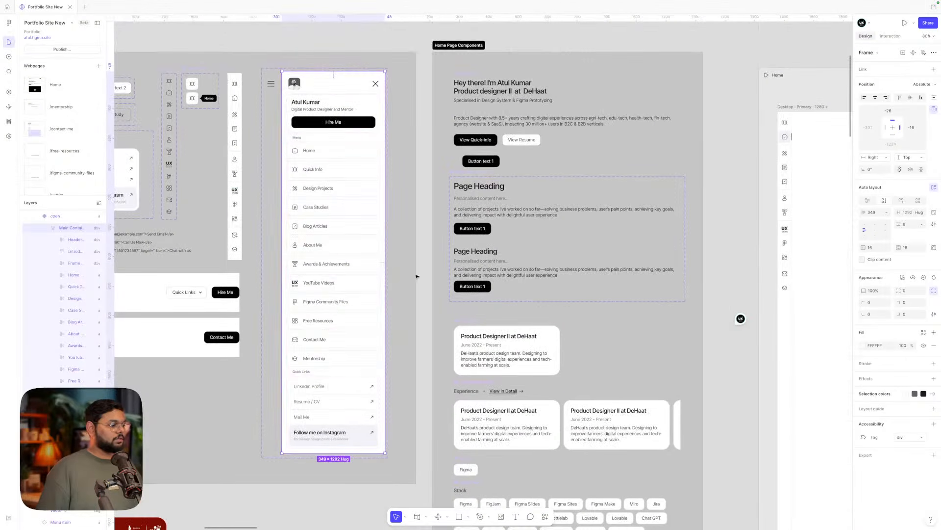
{"action": "scroll", "coordinate": [425, 289], "scroll_direction": "right", "scroll_amount": 5}
{"action": "scroll", "coordinate": [425, 290], "scroll_direction": "down", "scroll_amount": 3}
{"action": "scroll", "coordinate": [374, 277], "scroll_direction": "left", "scroll_amount": 6}
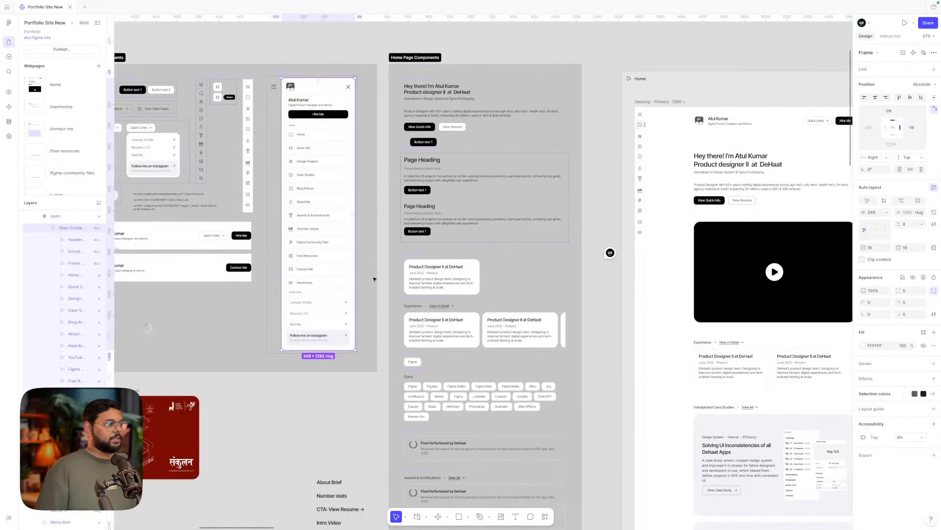
{"action": "scroll", "coordinate": [340, 277], "scroll_direction": "down", "scroll_amount": 3}
{"action": "scroll", "coordinate": [341, 277], "scroll_direction": "up", "scroll_amount": 3}
{"action": "scroll", "coordinate": [341, 277], "scroll_direction": "right", "scroll_amount": 5}
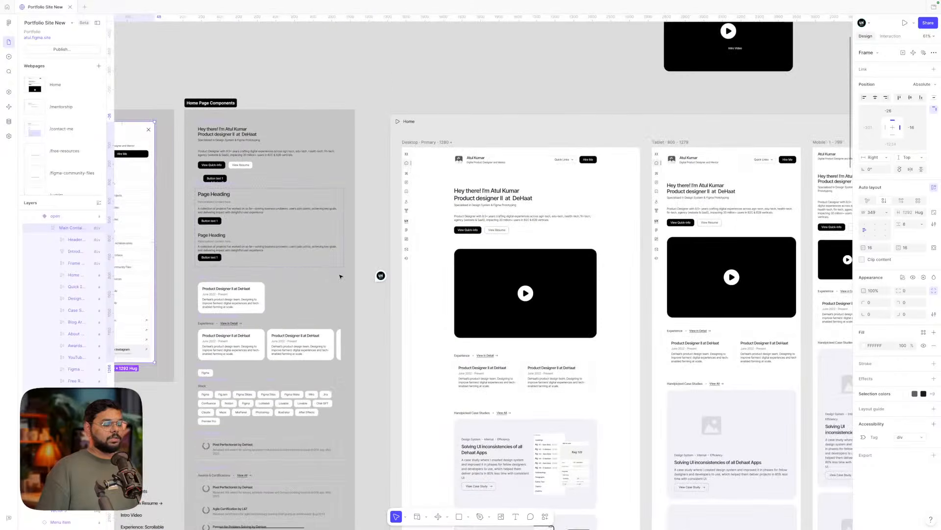
{"action": "scroll", "coordinate": [342, 276], "scroll_direction": "down", "scroll_amount": 3}
{"action": "scroll", "coordinate": [341, 277], "scroll_direction": "down", "scroll_amount": 1}
{"action": "scroll", "coordinate": [342, 275], "scroll_direction": "left", "scroll_amount": 6}
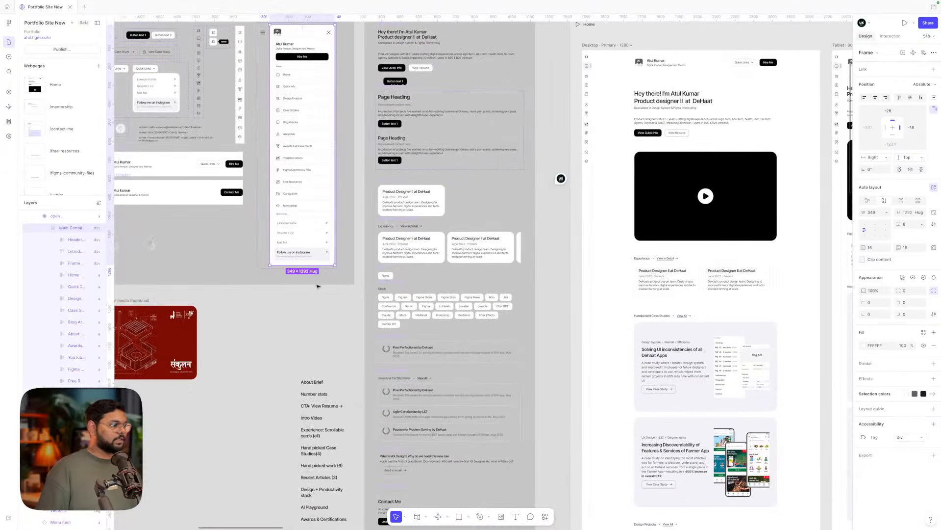
{"action": "scroll", "coordinate": [297, 325], "scroll_direction": "up", "scroll_amount": 3}
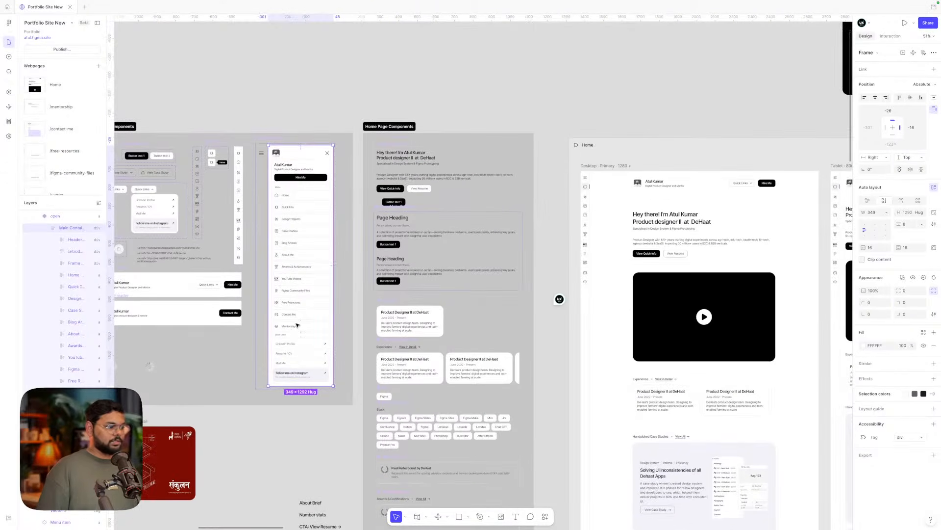
{"action": "left_click", "coordinate": [321, 449]}
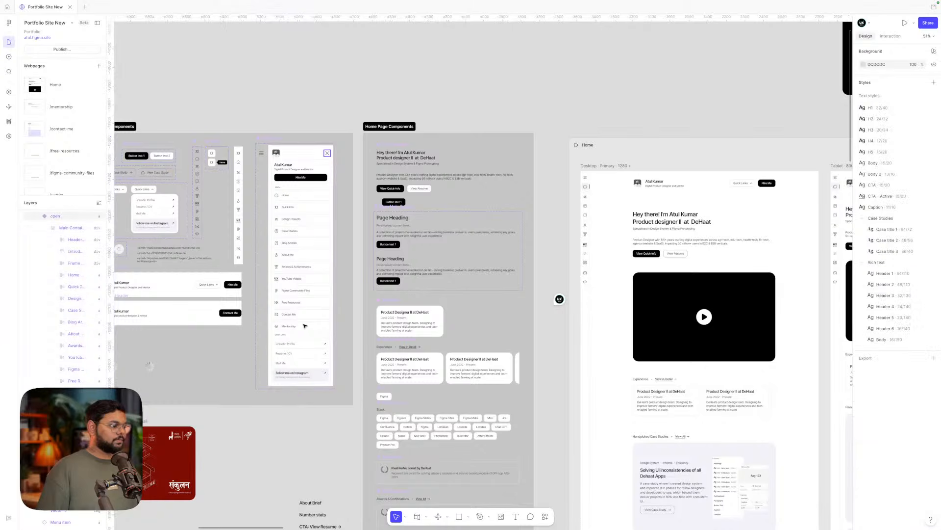
{"action": "scroll", "coordinate": [282, 431], "scroll_direction": "down", "scroll_amount": 1}
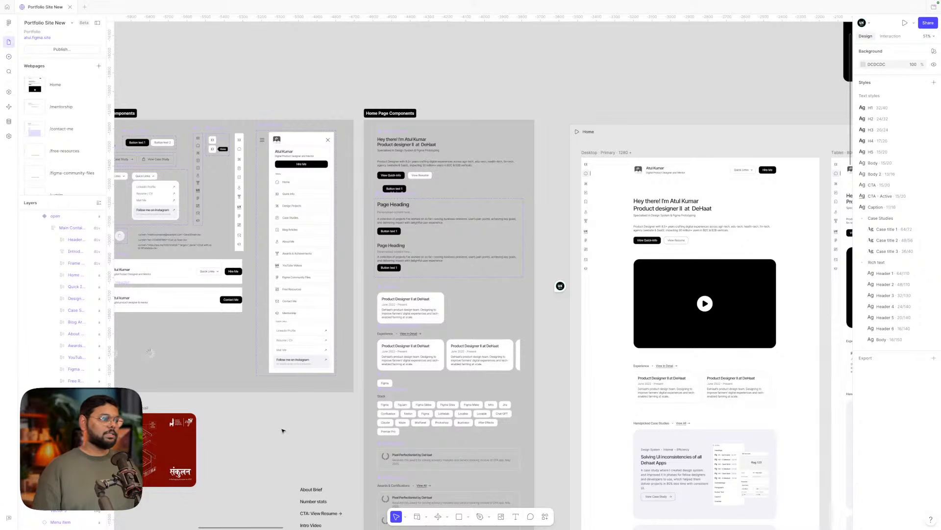
{"action": "left_click", "coordinate": [289, 322]}
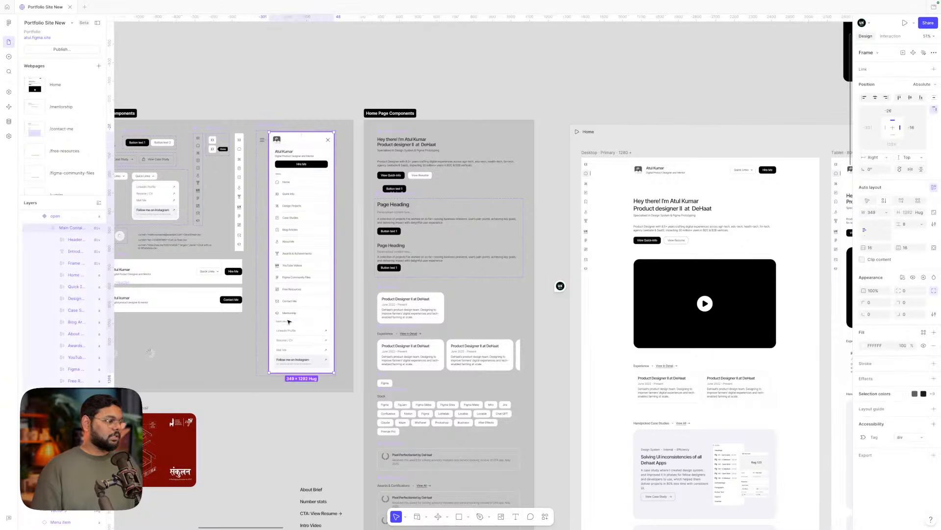
{"action": "left_click", "coordinate": [275, 444]}
{"action": "scroll", "coordinate": [277, 447], "scroll_direction": "right", "scroll_amount": 5}
{"action": "scroll", "coordinate": [277, 447], "scroll_direction": "down", "scroll_amount": 2}
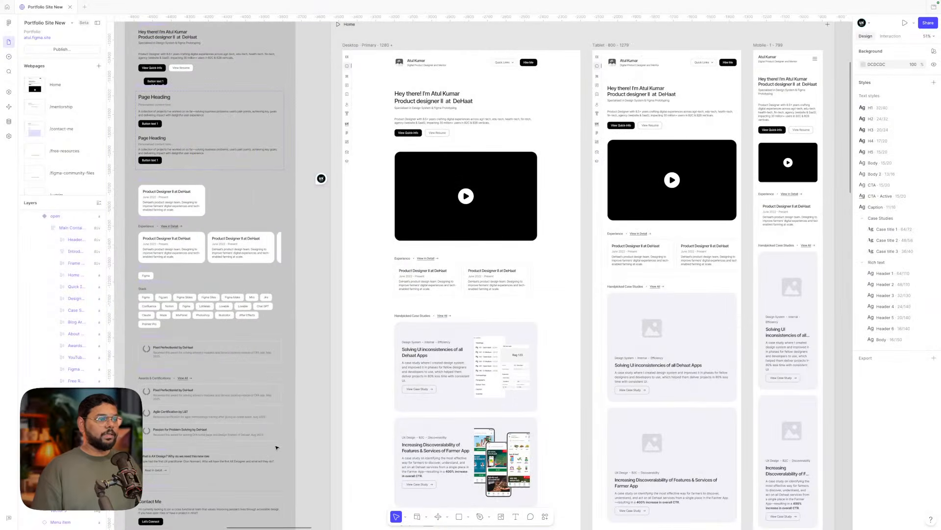
{"action": "scroll", "coordinate": [276, 446], "scroll_direction": "left", "scroll_amount": 8}
{"action": "scroll", "coordinate": [276, 446], "scroll_direction": "up", "scroll_amount": 2}
{"action": "scroll", "coordinate": [435, 239], "scroll_direction": "right", "scroll_amount": 10}
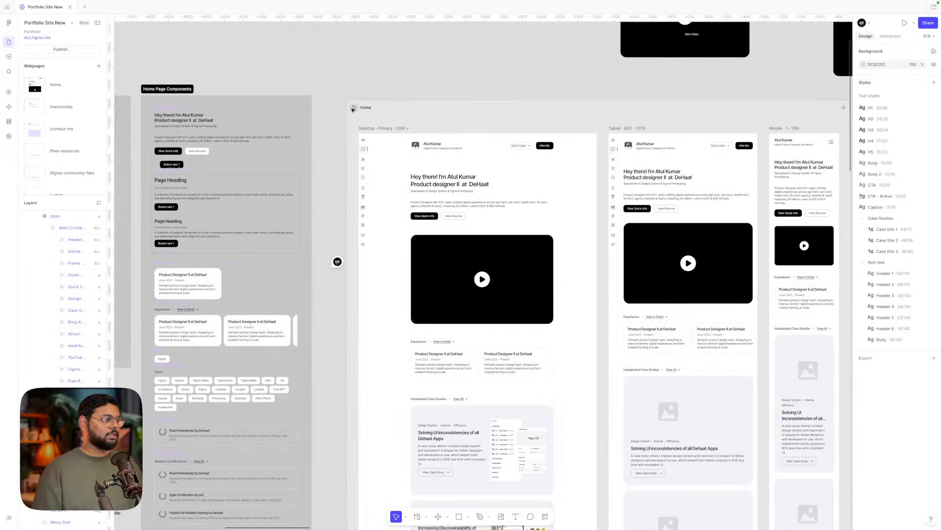
{"action": "left_click", "coordinate": [355, 108]}
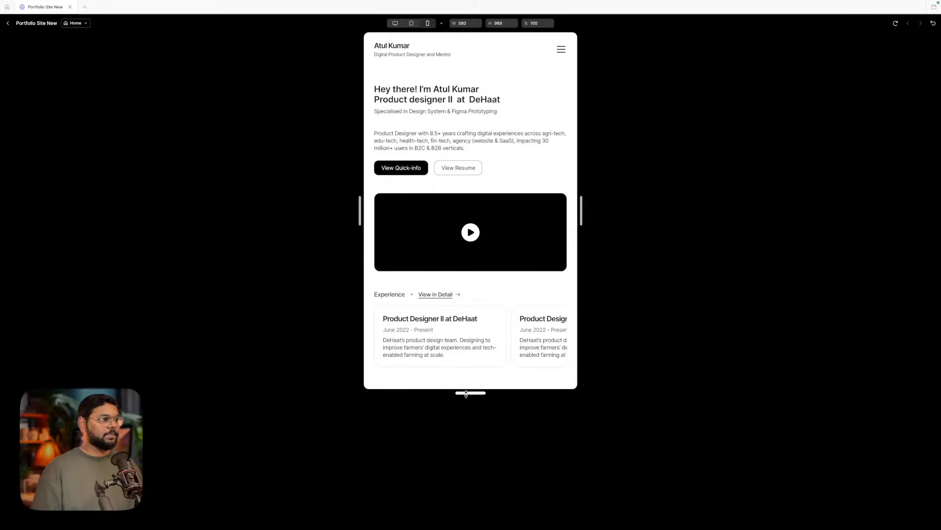
{"action": "left_click_drag", "start_coordinate": [466, 394], "coordinate": [466, 353]}
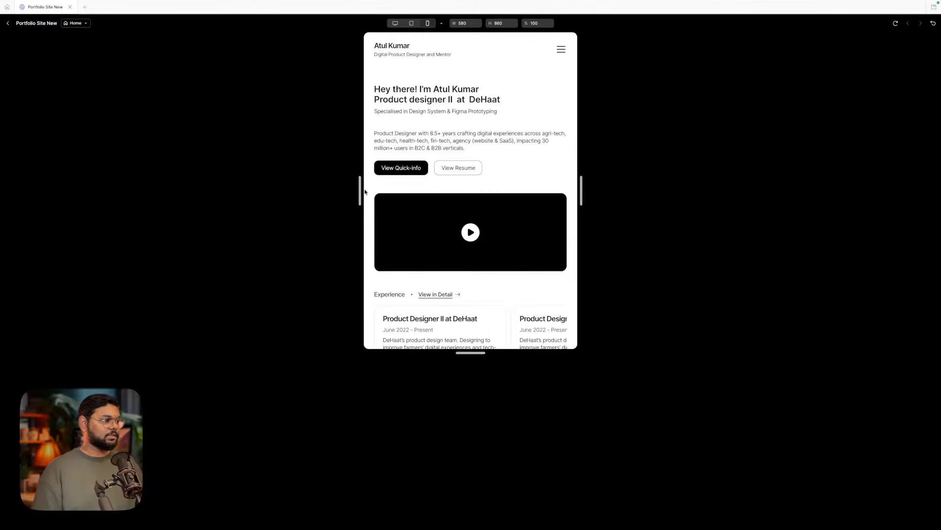
{"action": "left_click_drag", "start_coordinate": [359, 188], "coordinate": [398, 189]}
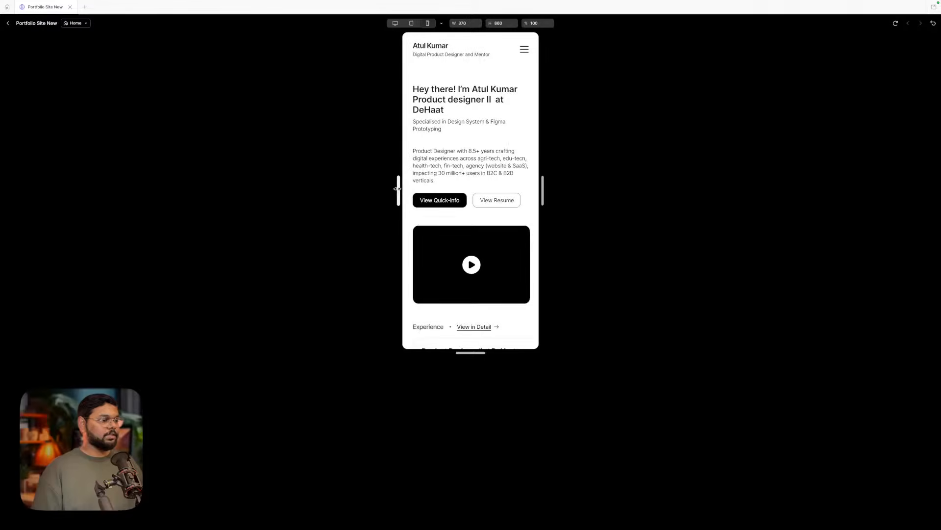
{"action": "left_click", "coordinate": [524, 50]}
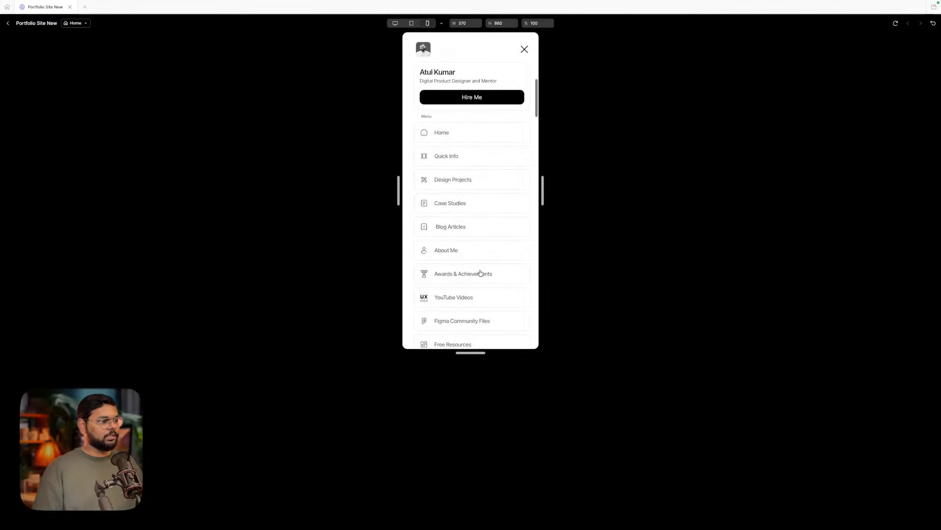
{"action": "scroll", "coordinate": [480, 273], "scroll_direction": "down", "scroll_amount": 5}
{"action": "scroll", "coordinate": [480, 273], "scroll_direction": "up", "scroll_amount": 8}
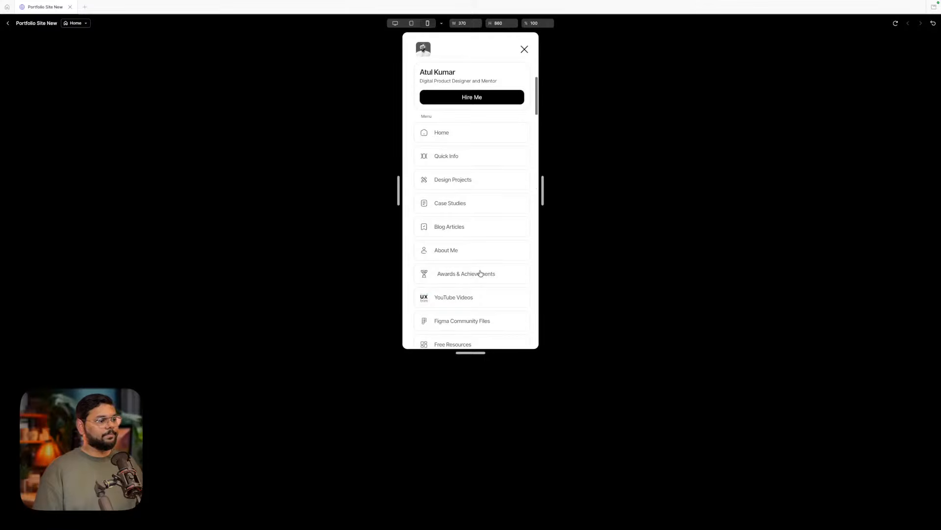
{"action": "left_click", "coordinate": [396, 24]}
- Leave the preview and bring the mobile menu into view on the canvas
{"action": "left_click", "coordinate": [7, 24]}
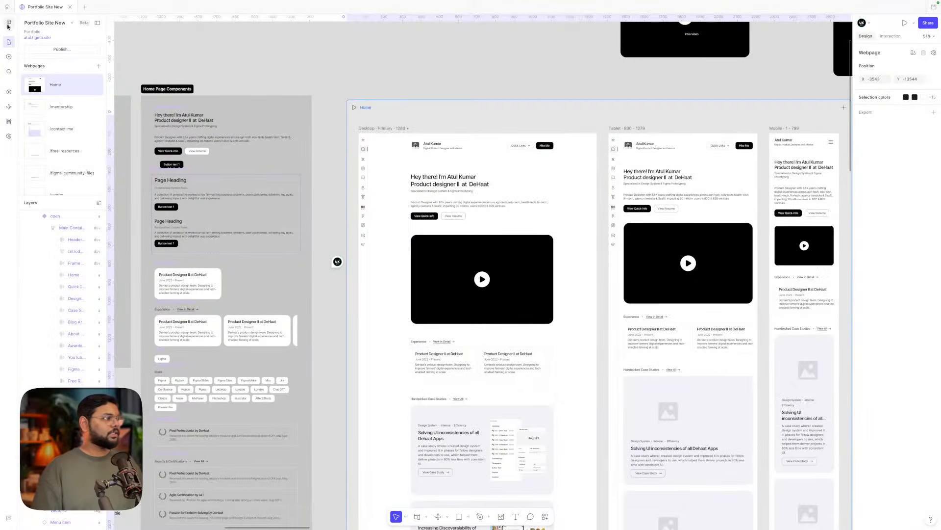
{"action": "left_click", "coordinate": [503, 39]}
{"action": "scroll", "coordinate": [503, 36], "scroll_direction": "left", "scroll_amount": 10}
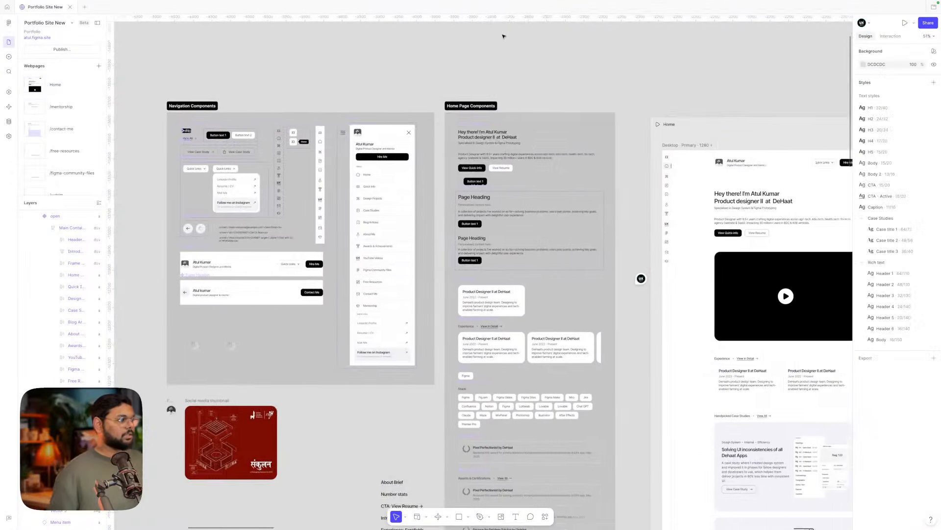
{"action": "scroll", "coordinate": [504, 36], "scroll_direction": "left", "scroll_amount": 3}
{"action": "scroll", "coordinate": [513, 225], "scroll_direction": "up", "scroll_amount": 5}
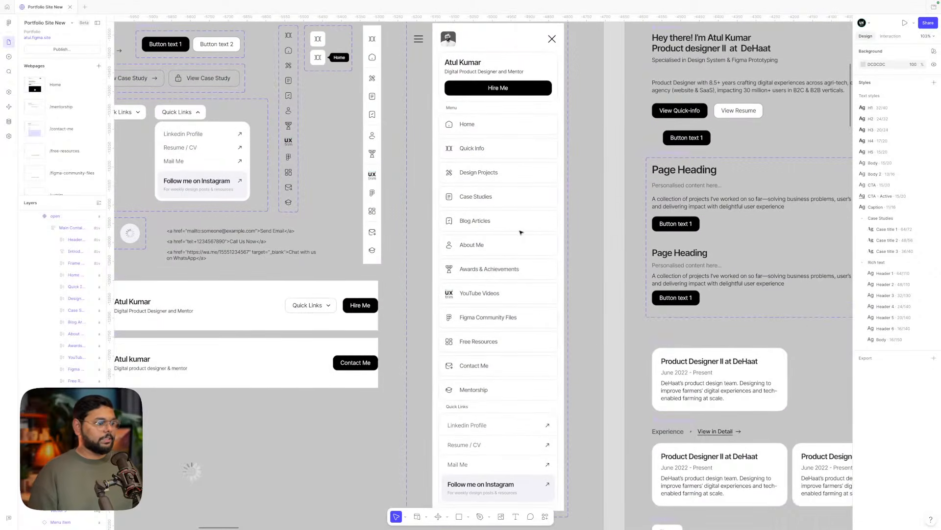
{"action": "left_click", "coordinate": [493, 242]}
{"action": "left_click", "coordinate": [492, 241]}
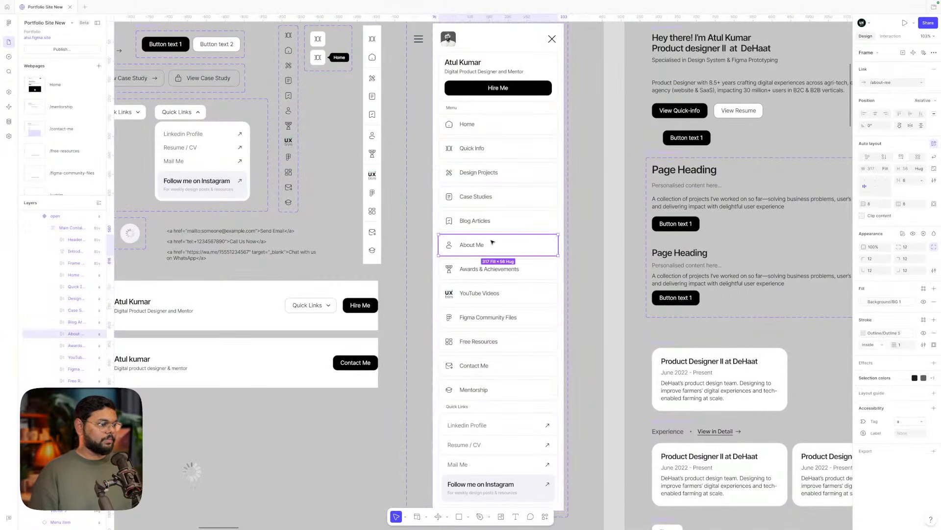
{"action": "left_click", "coordinate": [612, 237]}
{"action": "scroll", "coordinate": [612, 238], "scroll_direction": "down", "scroll_amount": 2}
{"action": "scroll", "coordinate": [612, 238], "scroll_direction": "left", "scroll_amount": 2}
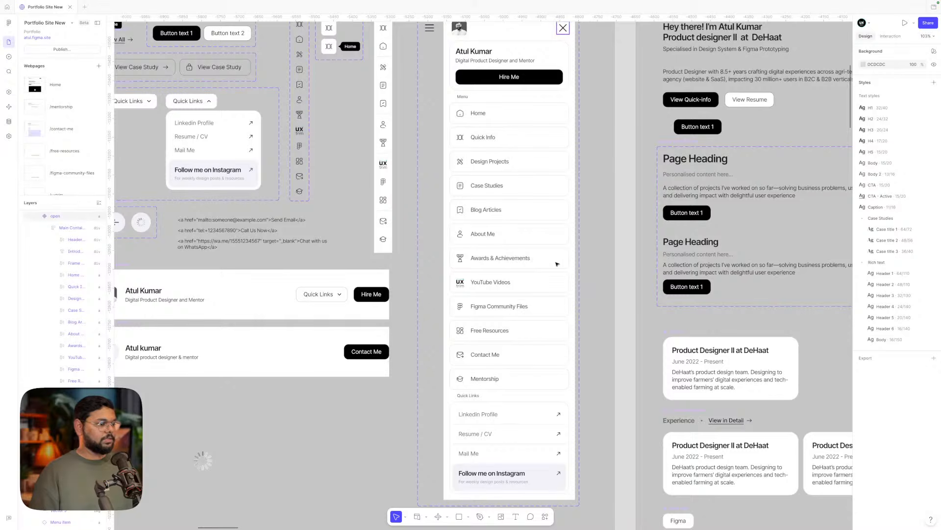
{"action": "scroll", "coordinate": [557, 264], "scroll_direction": "up", "scroll_amount": 1}
{"action": "scroll", "coordinate": [557, 265], "scroll_direction": "right", "scroll_amount": 4}
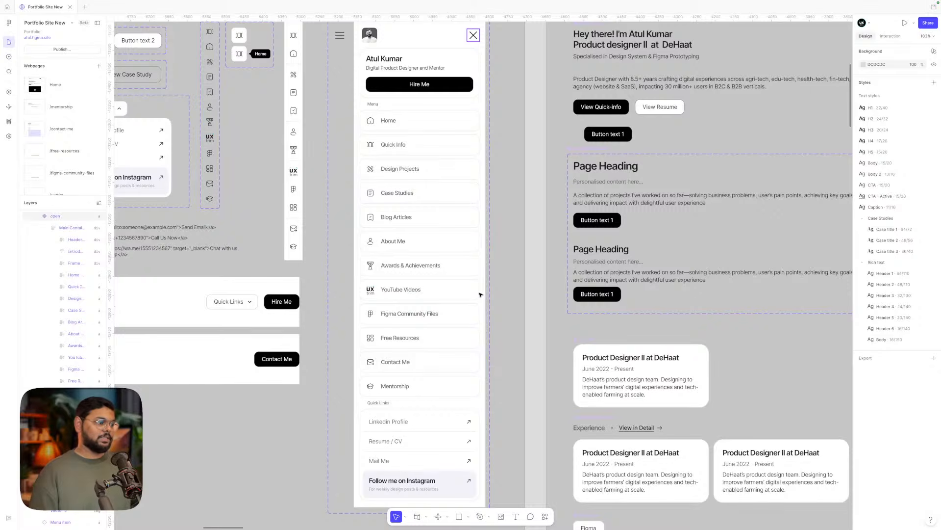
- Select the menu items from Home through Mentorship in the mobile menu
{"action": "double_click", "coordinate": [410, 128]}
{"action": "double_click", "coordinate": [409, 128]}
{"action": "left_click", "coordinate": [403, 149], "text": "shift"}
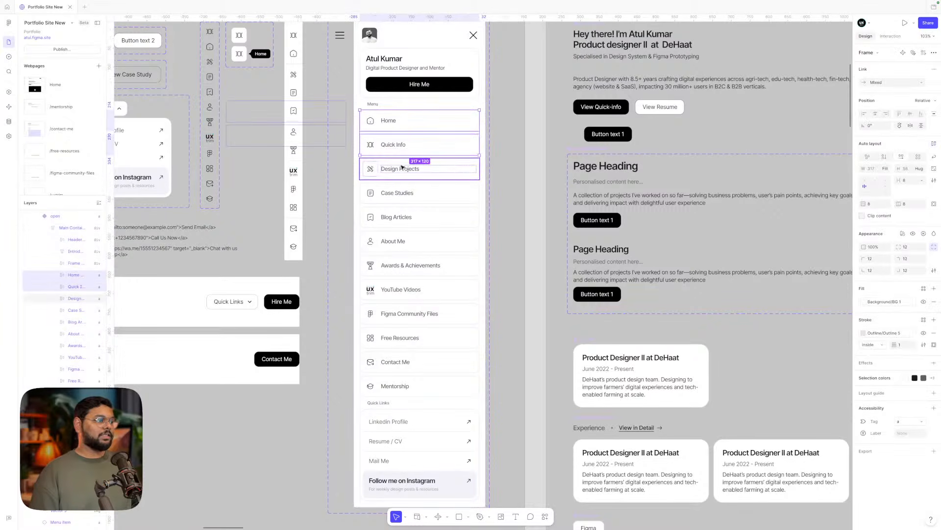
{"action": "left_click", "coordinate": [401, 168], "text": "shift"}
{"action": "left_click", "coordinate": [400, 191], "text": "shift"}
{"action": "left_click", "coordinate": [400, 214], "text": "shift"}
{"action": "left_click", "coordinate": [400, 237], "text": "shift"}
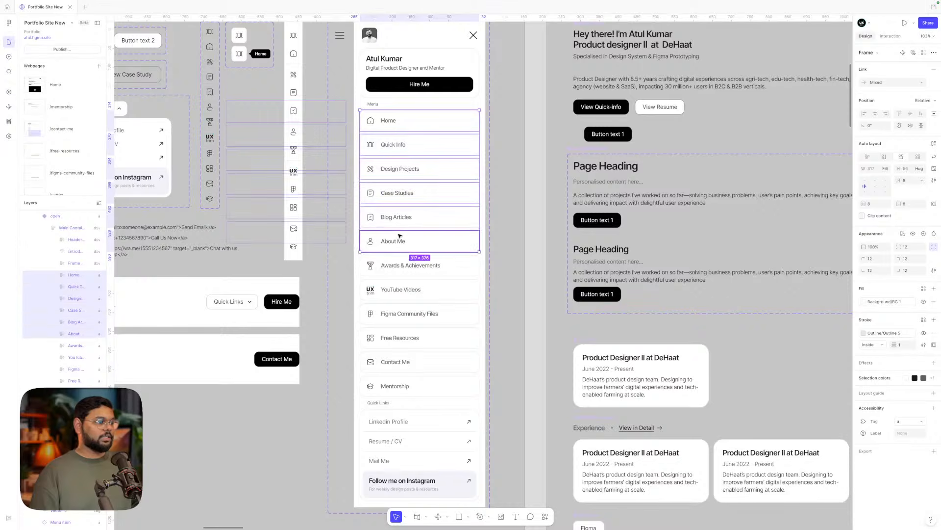
{"action": "left_click", "coordinate": [398, 264], "text": "shift"}
{"action": "left_click", "coordinate": [396, 288], "text": "shift"}
{"action": "left_click", "coordinate": [393, 313], "text": "shift"}
{"action": "left_click", "coordinate": [391, 343], "text": "shift"}
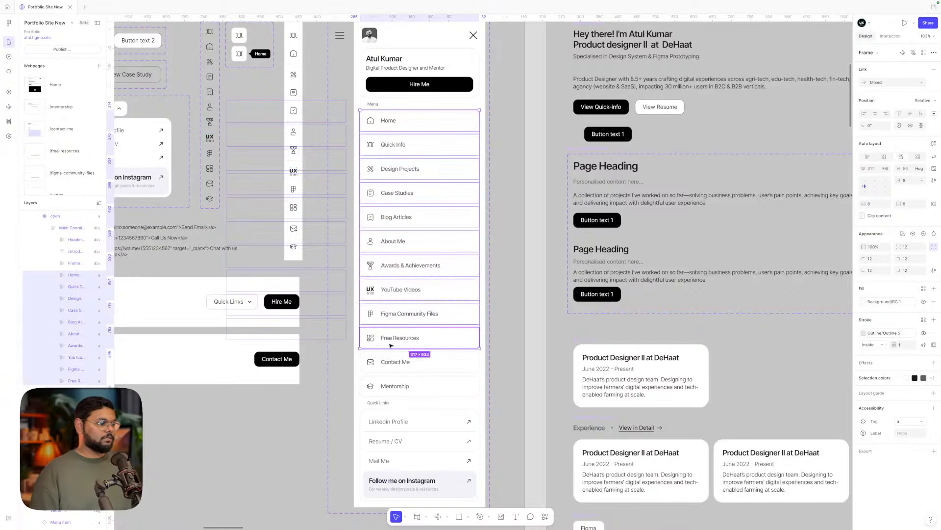
{"action": "left_click", "coordinate": [391, 361], "text": "shift"}
{"action": "left_click", "coordinate": [388, 387], "text": "shift"}
- Add the Quick Links label and list, Menu label and intro card, then apply auto layout
{"action": "left_click", "coordinate": [387, 404], "text": "shift"}
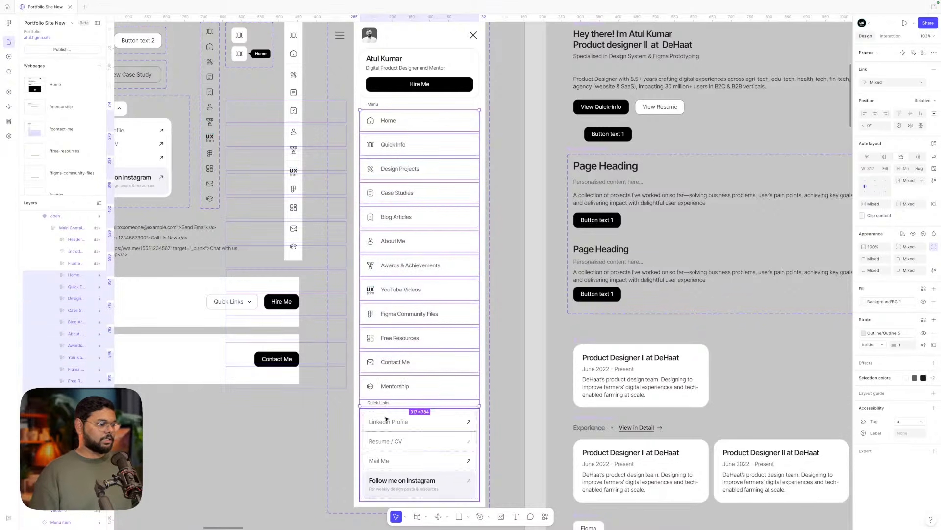
{"action": "left_click", "coordinate": [387, 418], "text": "shift"}
{"action": "left_click", "coordinate": [394, 106], "text": "shift"}
{"action": "left_click", "coordinate": [403, 85], "text": "shift"}
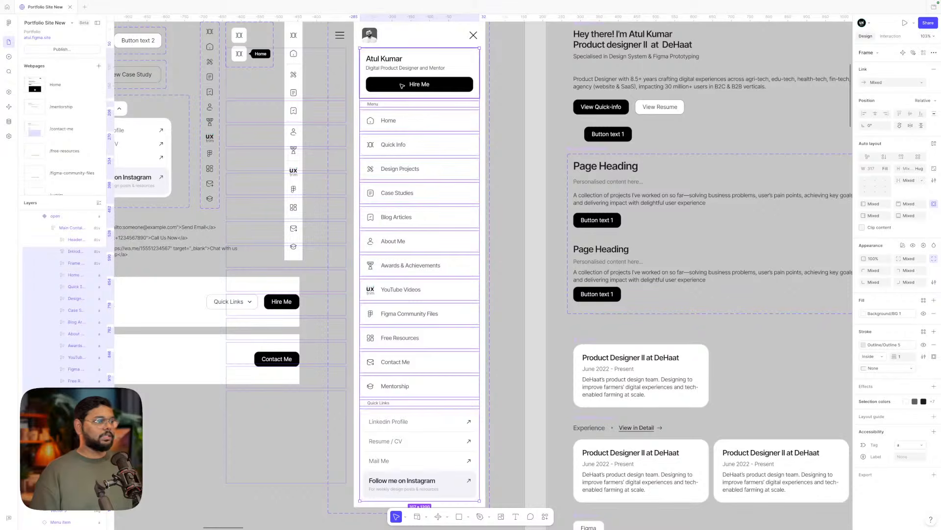
{"action": "scroll", "coordinate": [469, 122], "scroll_direction": "up", "scroll_amount": 2}
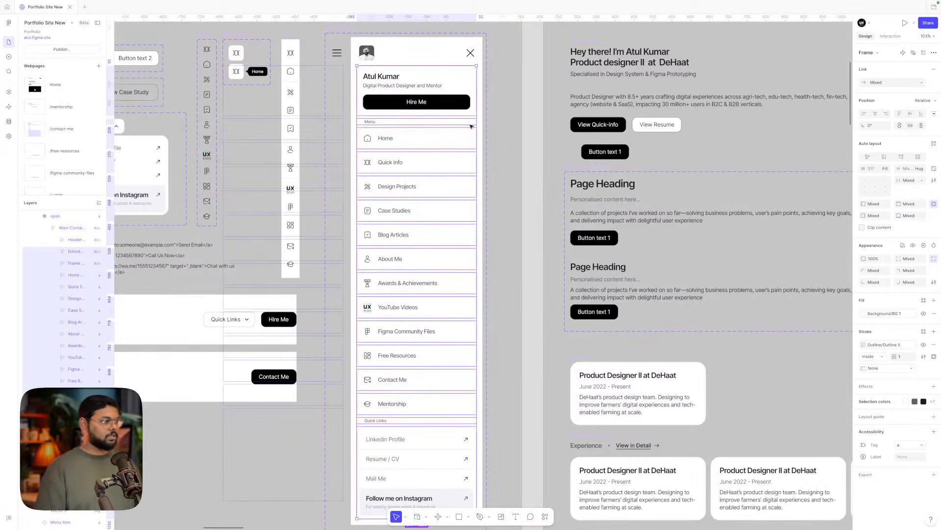
{"action": "key", "text": "shift+a"}
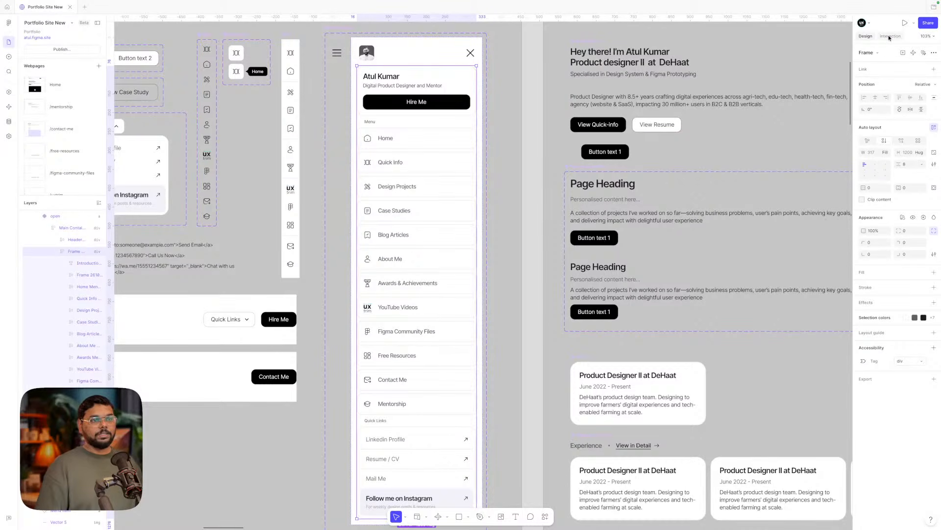
- Set the new menu frame's overflow to scroll horizontally, then adjust it on the canvas
{"action": "left_click", "coordinate": [889, 36]}
{"action": "left_click", "coordinate": [902, 115]}
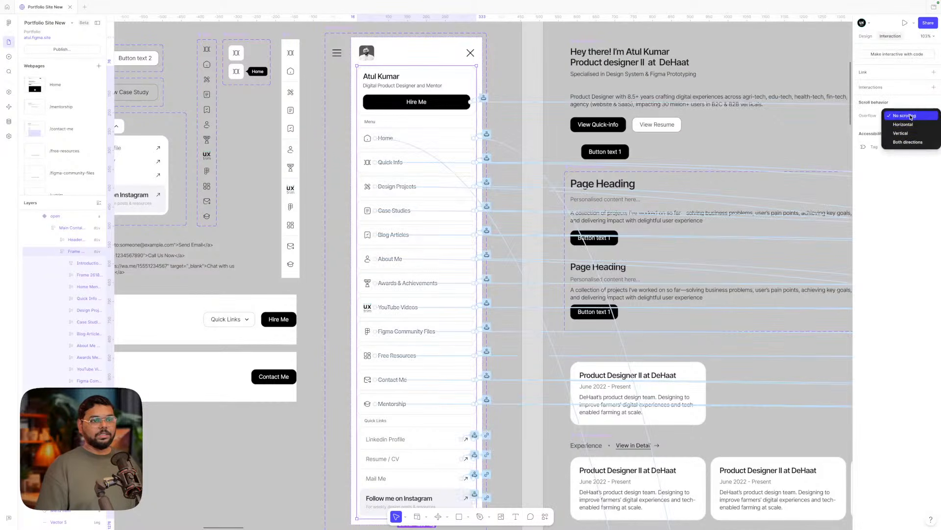
{"action": "left_click", "coordinate": [903, 126]}
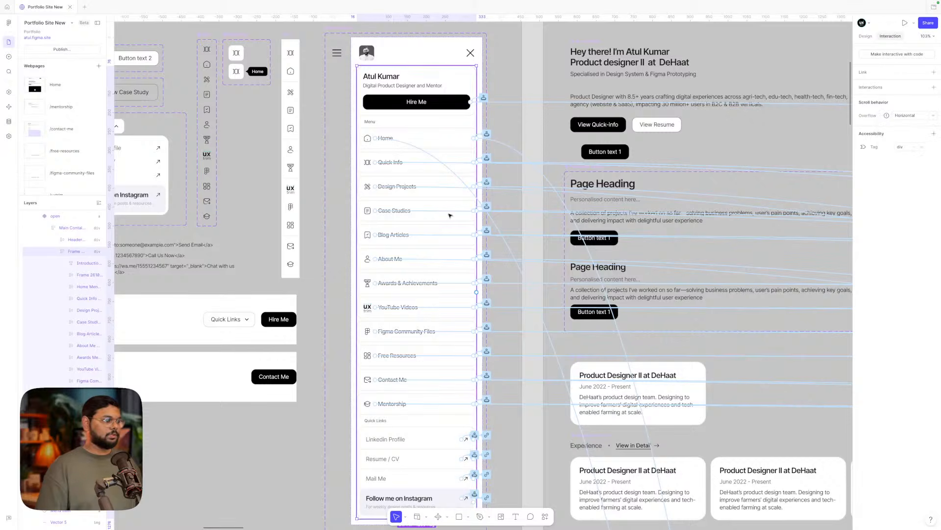
{"action": "scroll", "coordinate": [450, 216], "scroll_direction": "down", "scroll_amount": 3}
{"action": "left_click_drag", "start_coordinate": [417, 378], "coordinate": [394, 167]}
{"action": "scroll", "coordinate": [406, 222], "scroll_direction": "up", "scroll_amount": 3}
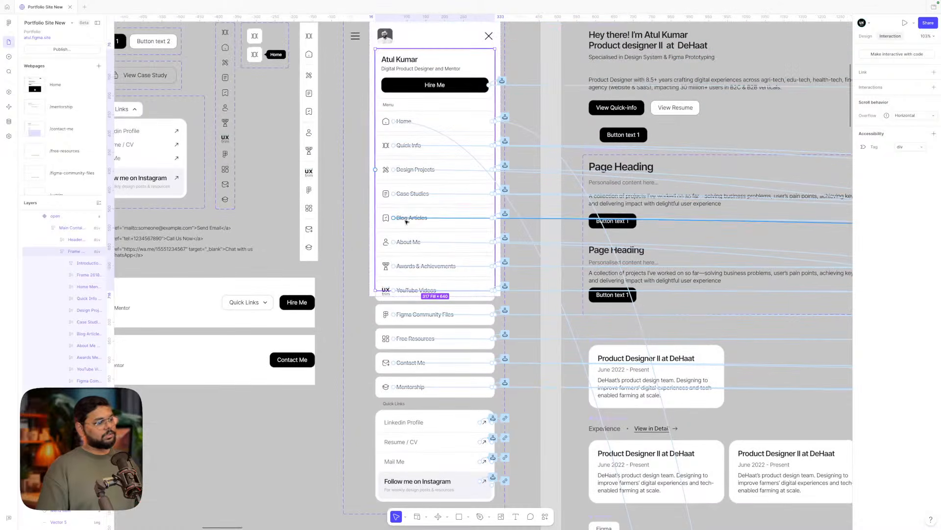
- Turn on Clip content for the menu frame in the Design panel
{"action": "left_click", "coordinate": [866, 36]}
{"action": "left_click", "coordinate": [862, 199]}
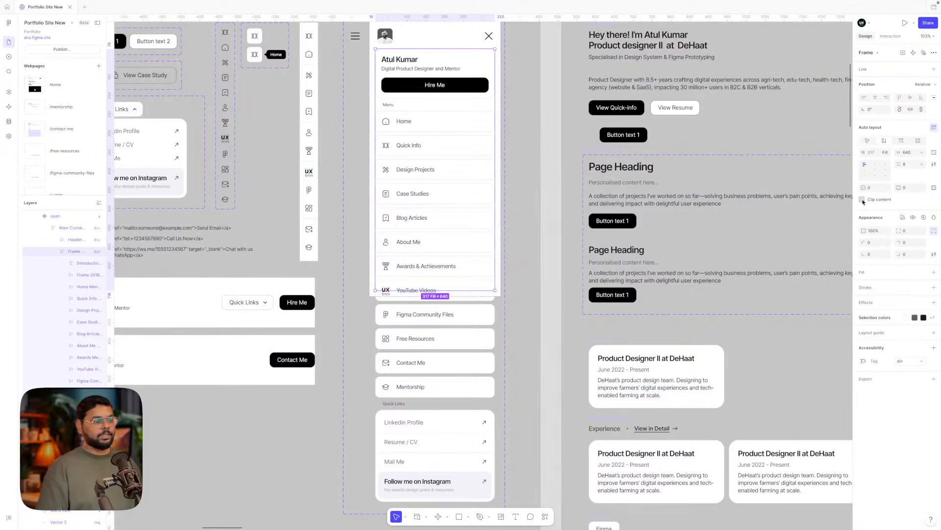
{"action": "scroll", "coordinate": [460, 298], "scroll_direction": "down", "scroll_amount": 10}
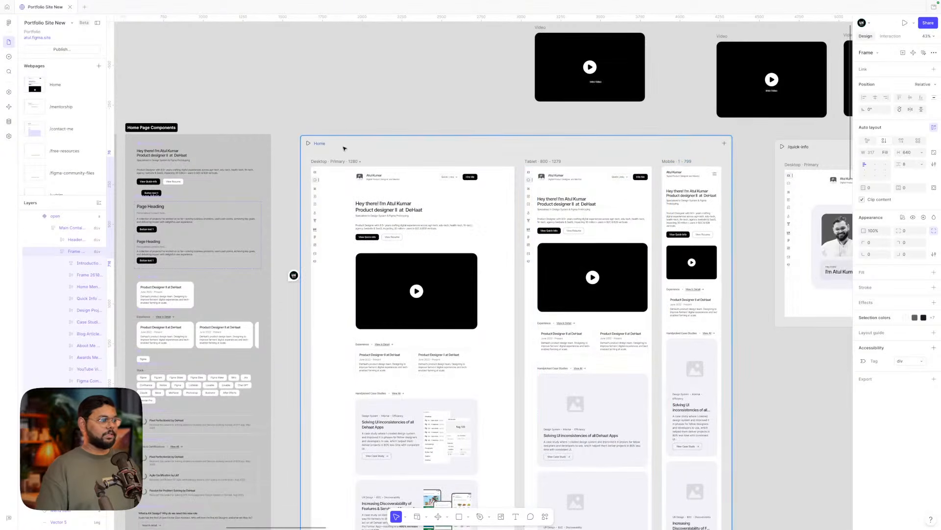
{"action": "left_click", "coordinate": [308, 144]}
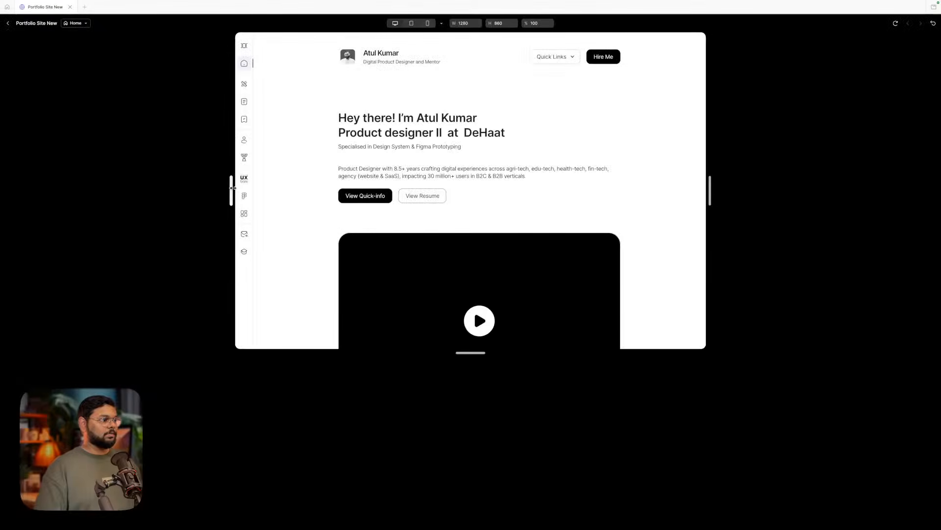
{"action": "left_click_drag", "start_coordinate": [231, 190], "coordinate": [377, 191]}
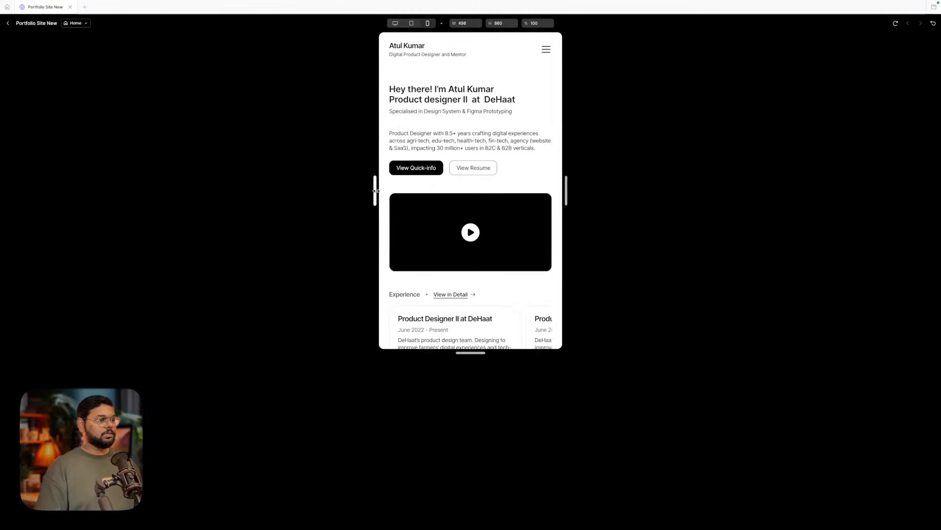
{"action": "left_click", "coordinate": [545, 51]}
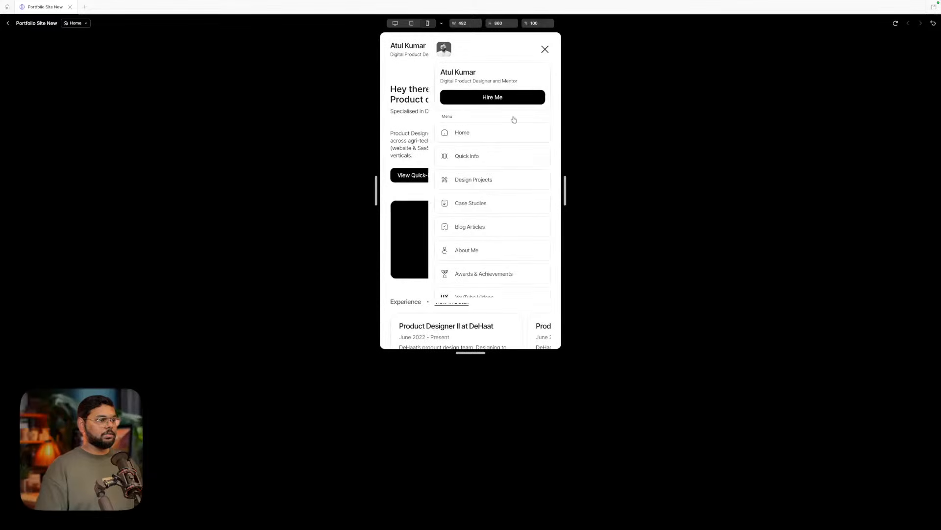
{"action": "scroll", "coordinate": [517, 207], "scroll_direction": "down", "scroll_amount": 3}
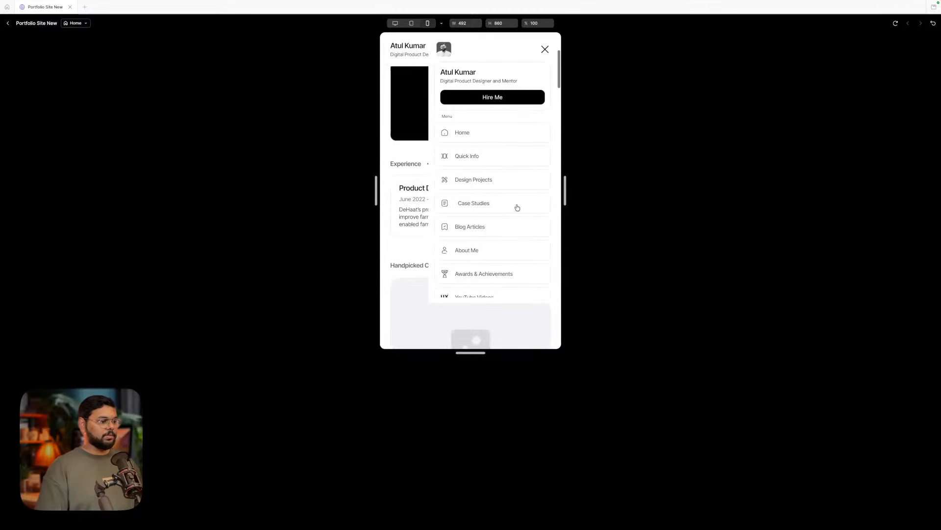
{"action": "left_click", "coordinate": [496, 180]}
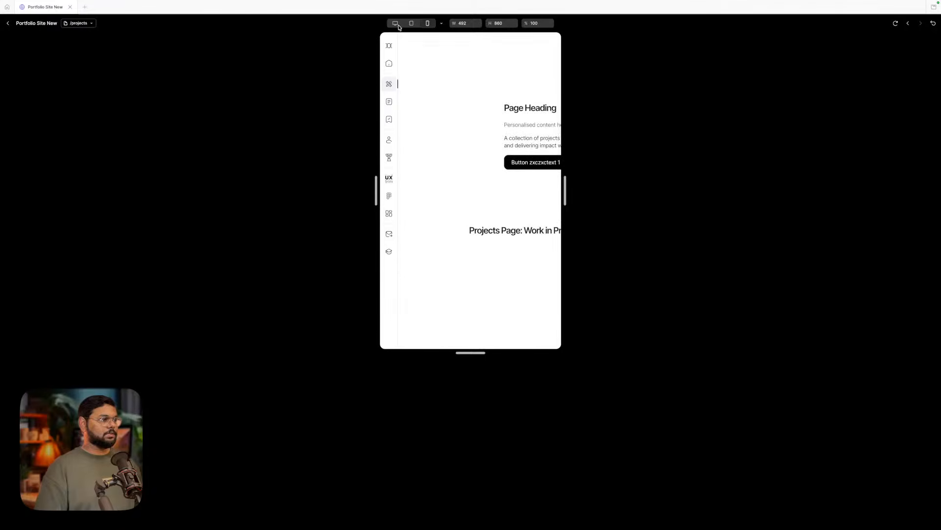
{"action": "left_click", "coordinate": [395, 23]}
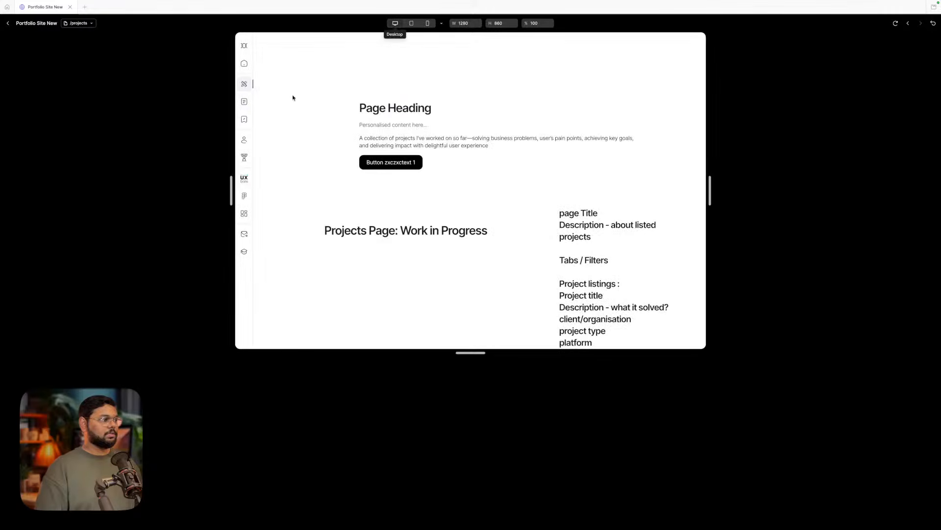
{"action": "left_click", "coordinate": [245, 65]}
{"action": "left_click", "coordinate": [427, 23]}
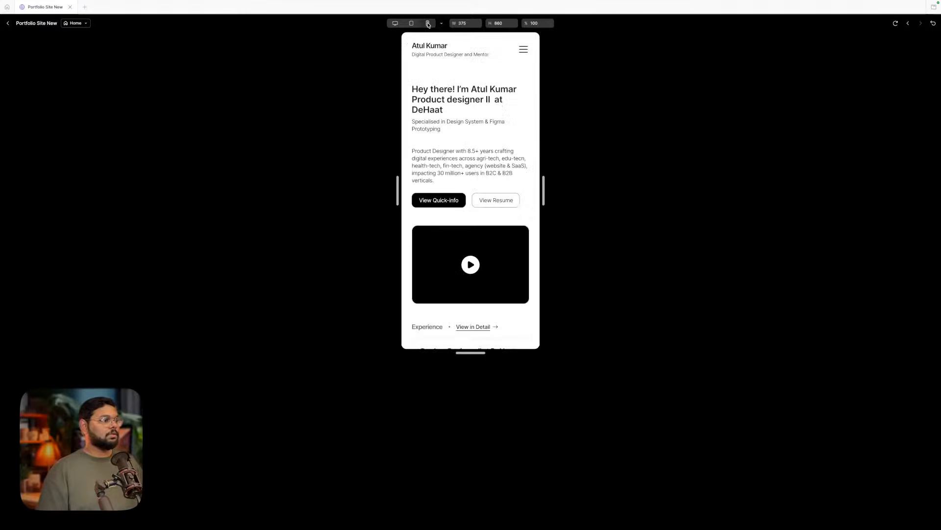
{"action": "scroll", "coordinate": [494, 215], "scroll_direction": "down", "scroll_amount": 3}
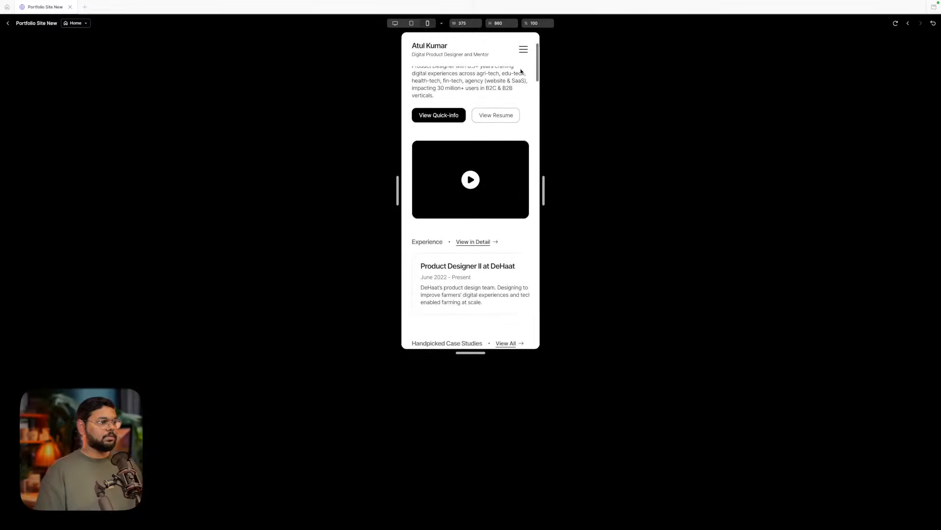
{"action": "left_click", "coordinate": [523, 49]}
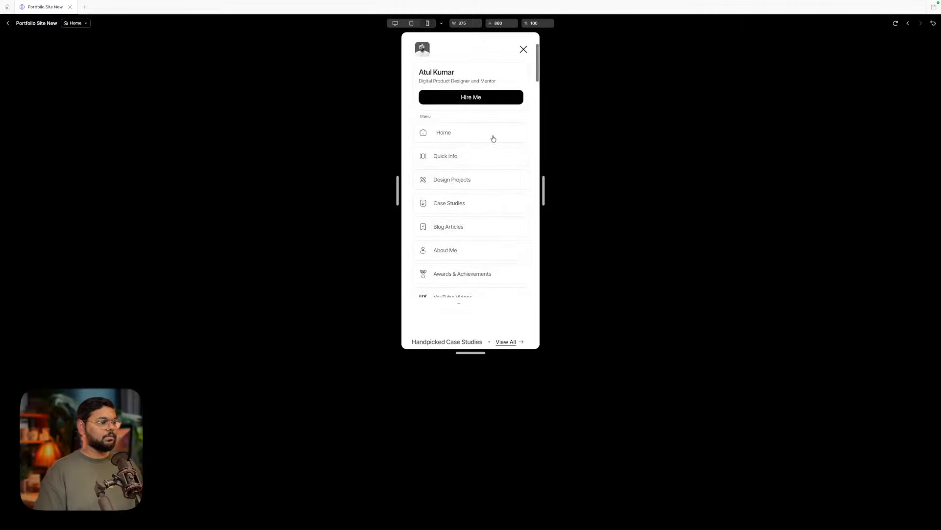
{"action": "left_click", "coordinate": [533, 86]}
{"action": "left_click", "coordinate": [525, 49]}
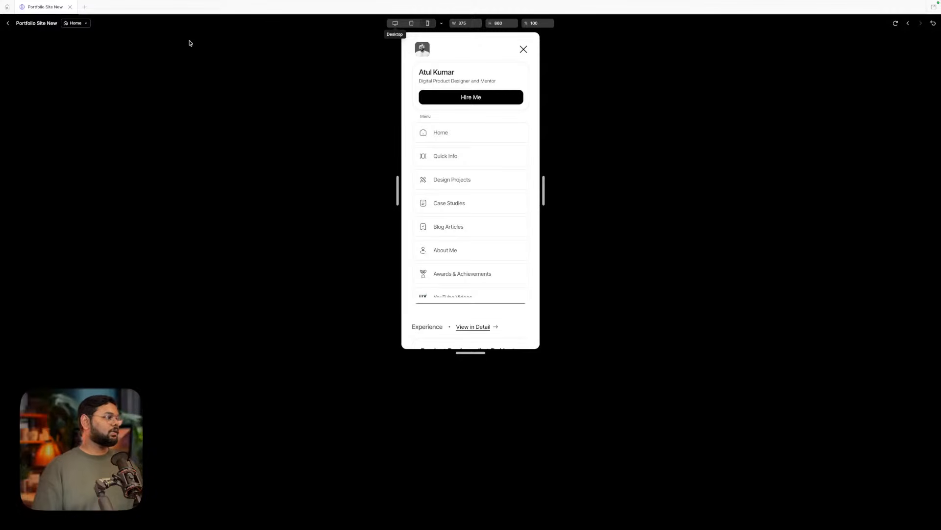
{"action": "left_click", "coordinate": [8, 23]}
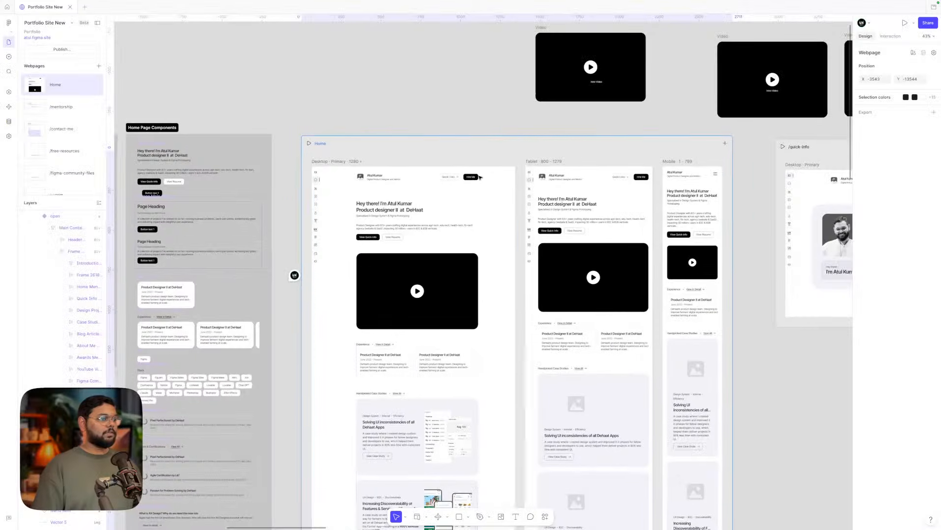
- Pan around the canvas, inspecting the Home page and the case-study image placeholder
{"action": "scroll", "coordinate": [479, 178], "scroll_direction": "up", "scroll_amount": 5}
{"action": "scroll", "coordinate": [480, 178], "scroll_direction": "down", "scroll_amount": 1}
{"action": "scroll", "coordinate": [479, 177], "scroll_direction": "right", "scroll_amount": 1}
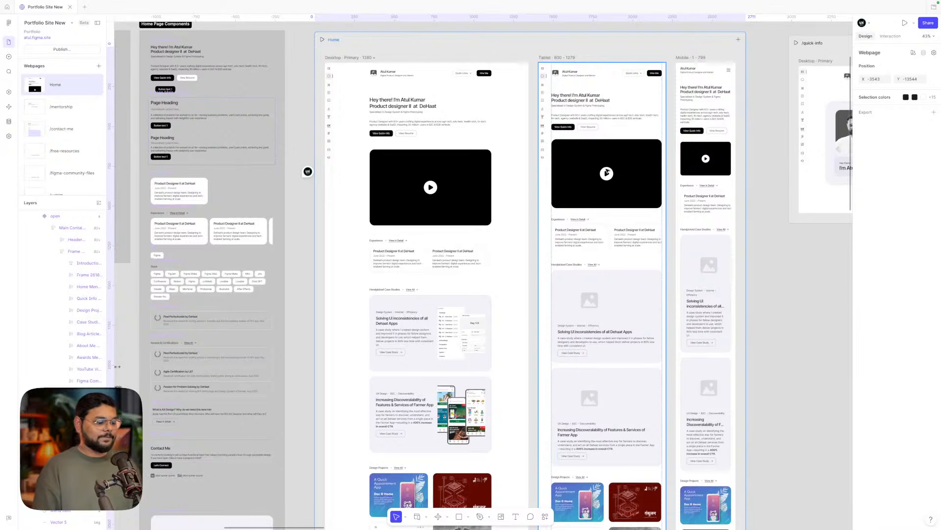
{"action": "scroll", "coordinate": [607, 173], "scroll_direction": "right", "scroll_amount": 2}
{"action": "scroll", "coordinate": [607, 172], "scroll_direction": "down", "scroll_amount": 1}
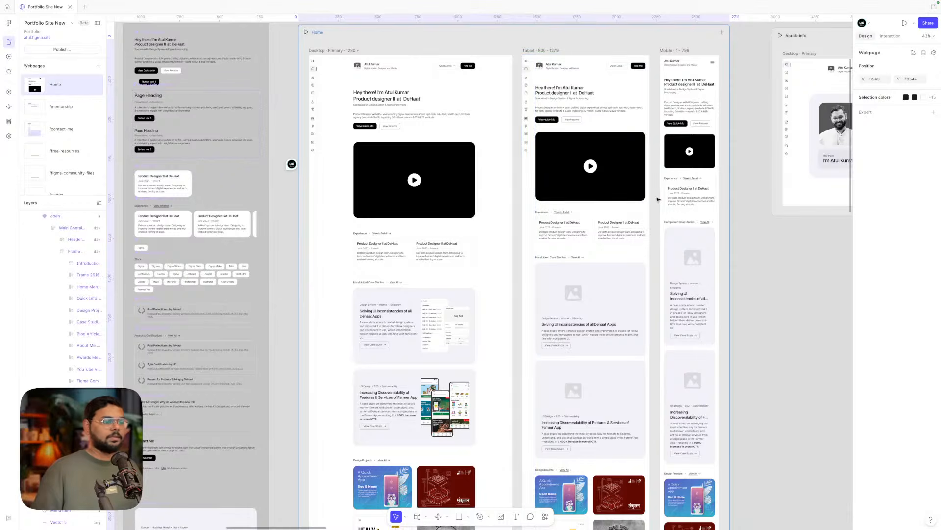
{"action": "left_click", "coordinate": [784, 299]}
{"action": "scroll", "coordinate": [784, 300], "scroll_direction": "down", "scroll_amount": 3}
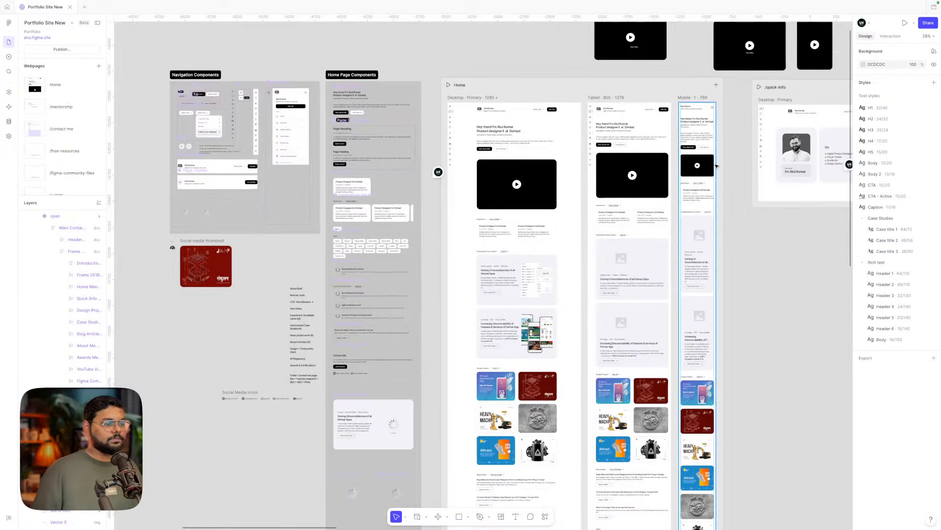
{"action": "scroll", "coordinate": [716, 166], "scroll_direction": "up", "scroll_amount": 5}
{"action": "scroll", "coordinate": [736, 152], "scroll_direction": "up", "scroll_amount": 1}
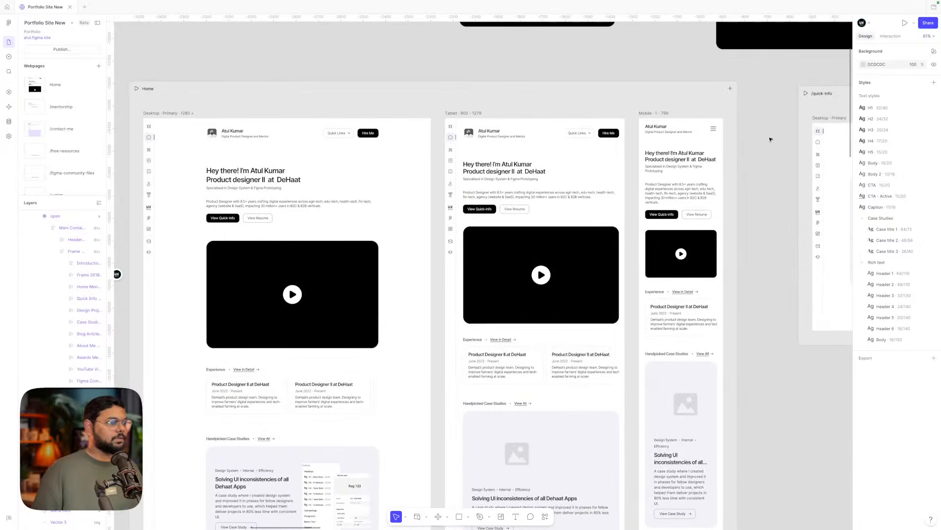
{"action": "scroll", "coordinate": [771, 139], "scroll_direction": "down", "scroll_amount": 5}
{"action": "scroll", "coordinate": [770, 139], "scroll_direction": "down", "scroll_amount": 2}
{"action": "scroll", "coordinate": [771, 139], "scroll_direction": "down", "scroll_amount": 1}
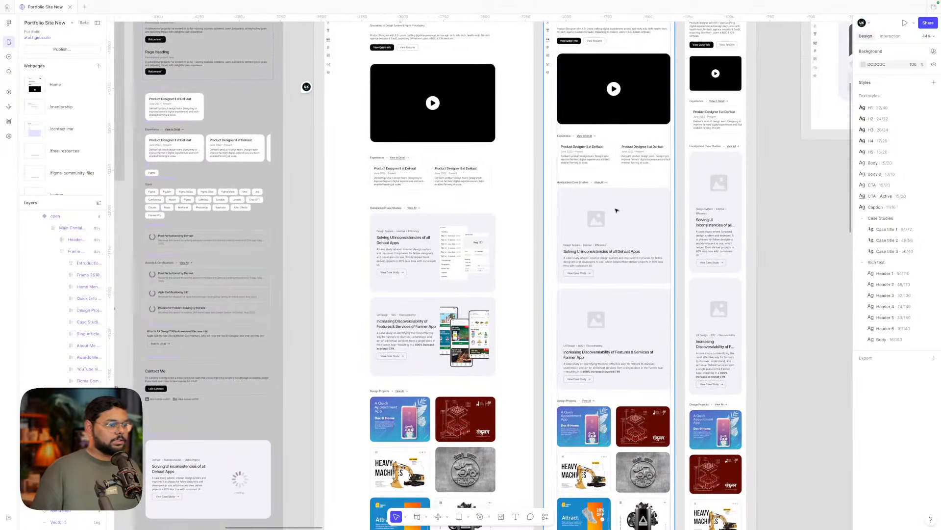
{"action": "scroll", "coordinate": [616, 209], "scroll_direction": "up", "scroll_amount": 4}
{"action": "left_click", "coordinate": [593, 216]}
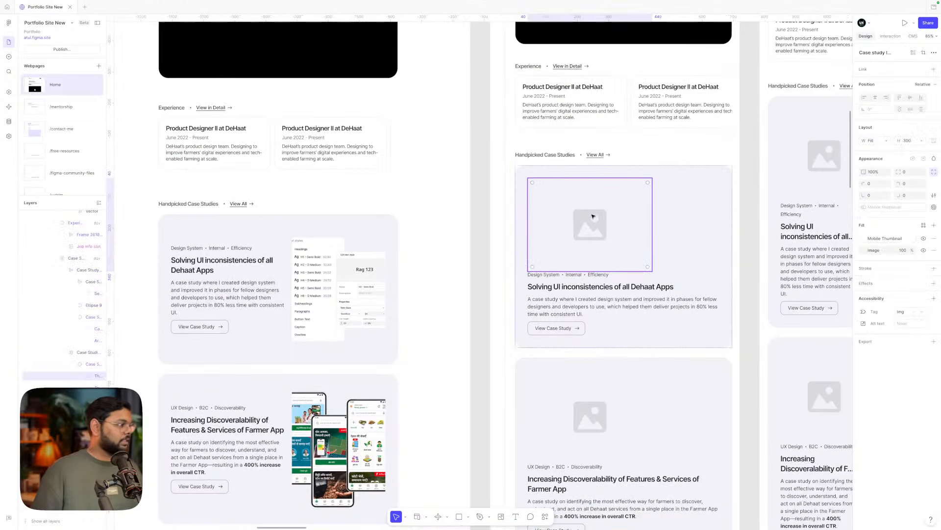
{"action": "scroll", "coordinate": [594, 216], "scroll_direction": "down", "scroll_amount": 6}
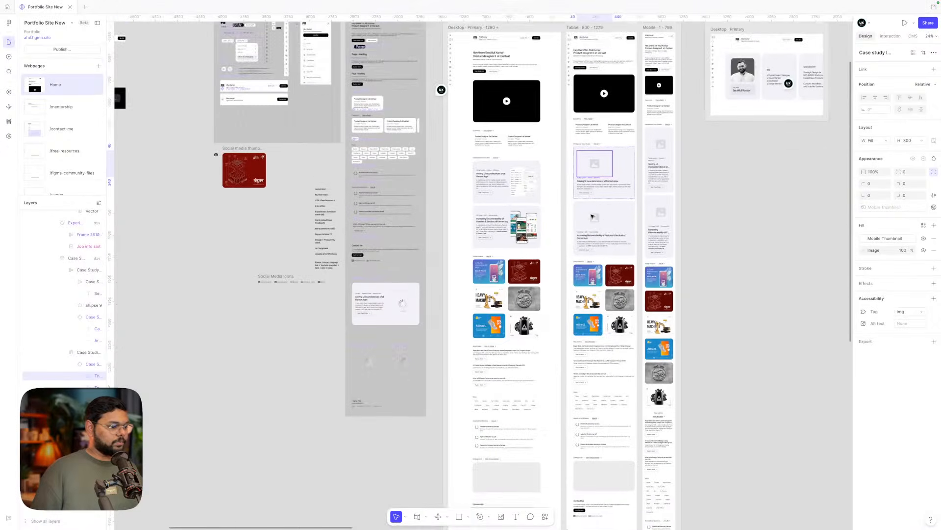
{"action": "scroll", "coordinate": [702, 312], "scroll_direction": "up", "scroll_amount": 3}
{"action": "left_click", "coordinate": [703, 311]}
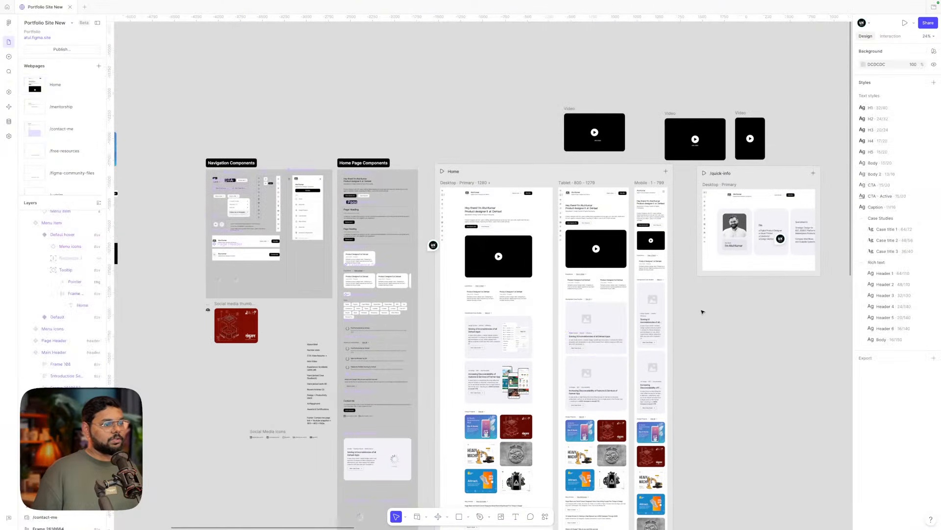
{"action": "scroll", "coordinate": [654, 214], "scroll_direction": "up", "scroll_amount": 1}
- Delete the Home page's Tablet and Mobile frames and the three Video frames
{"action": "left_click", "coordinate": [642, 182]}
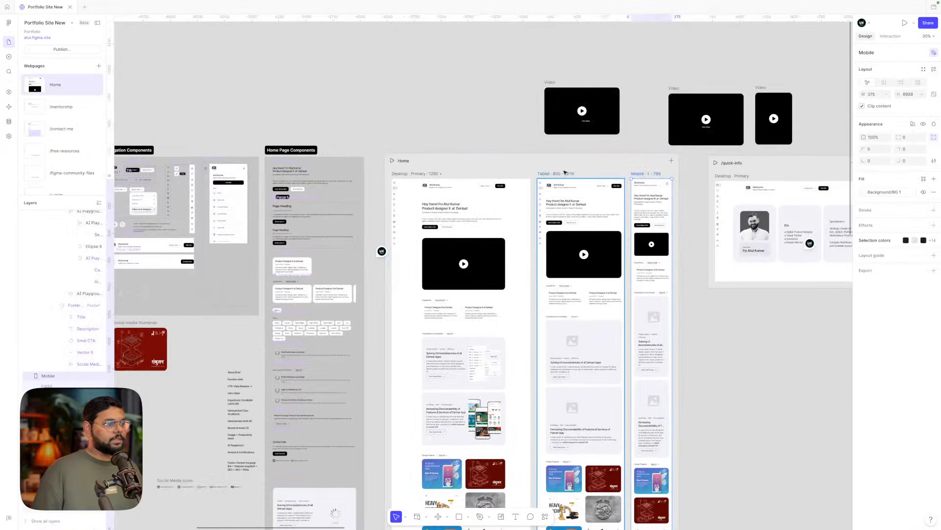
{"action": "left_click", "coordinate": [559, 173], "text": "shift"}
{"action": "key", "text": "Delete"}
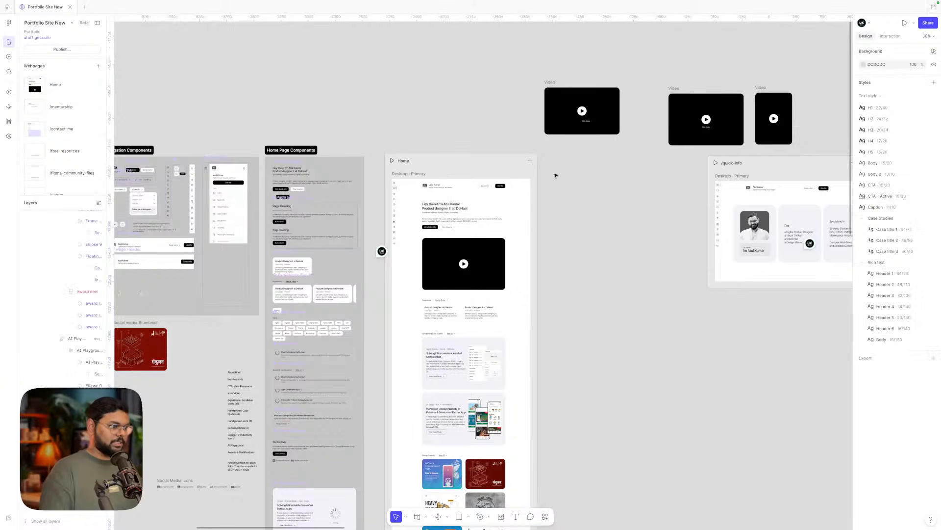
{"action": "scroll", "coordinate": [584, 213], "scroll_direction": "down", "scroll_amount": 3}
{"action": "scroll", "coordinate": [584, 213], "scroll_direction": "left", "scroll_amount": 2}
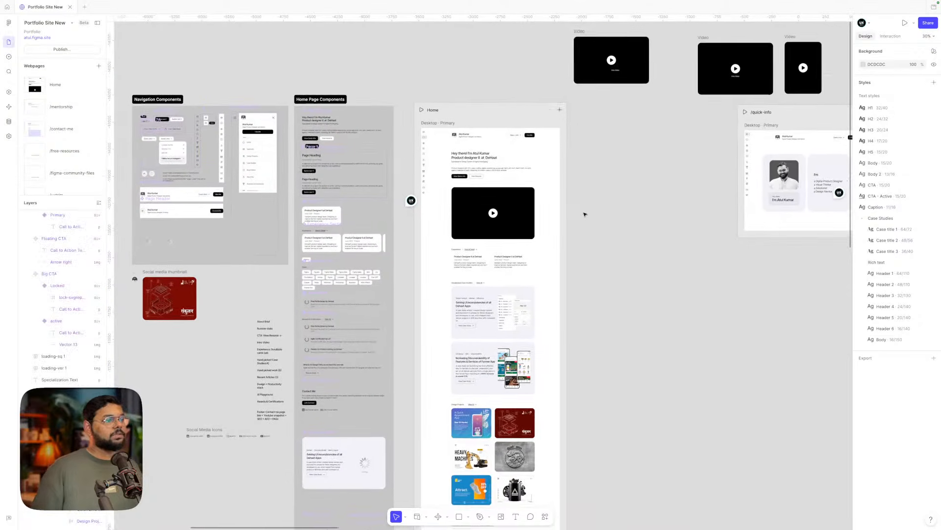
{"action": "scroll", "coordinate": [584, 214], "scroll_direction": "up", "scroll_amount": 6}
{"action": "scroll", "coordinate": [584, 214], "scroll_direction": "right", "scroll_amount": 6}
{"action": "left_click_drag", "start_coordinate": [437, 106], "coordinate": [755, 201]}
{"action": "key", "text": "Delete"}
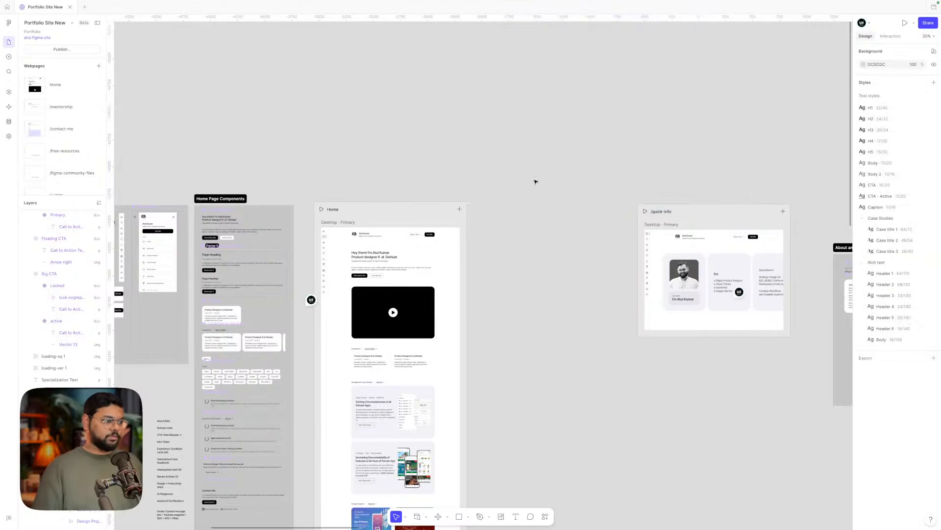
- Move the /quick-info page beside the Home page
{"action": "scroll", "coordinate": [535, 182], "scroll_direction": "down", "scroll_amount": 2}
{"action": "scroll", "coordinate": [535, 182], "scroll_direction": "left", "scroll_amount": 2}
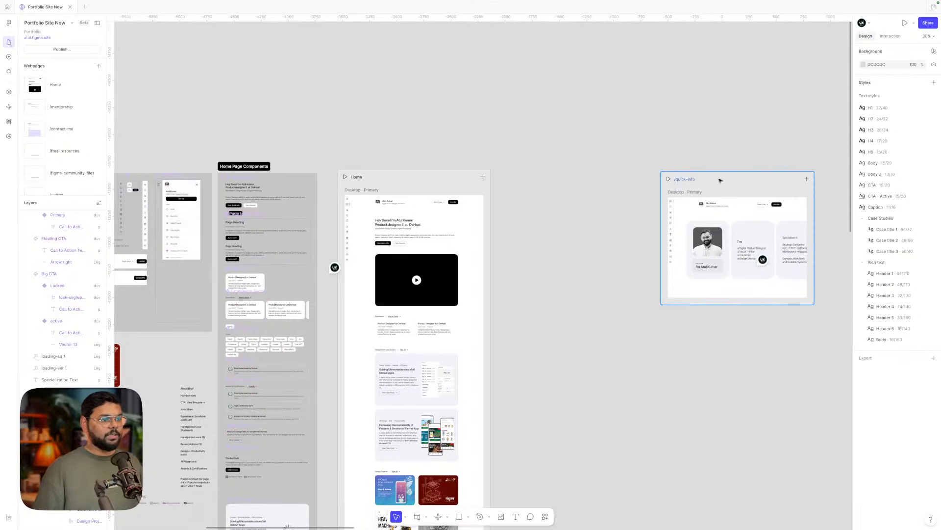
{"action": "left_click_drag", "start_coordinate": [720, 181], "coordinate": [569, 176]}
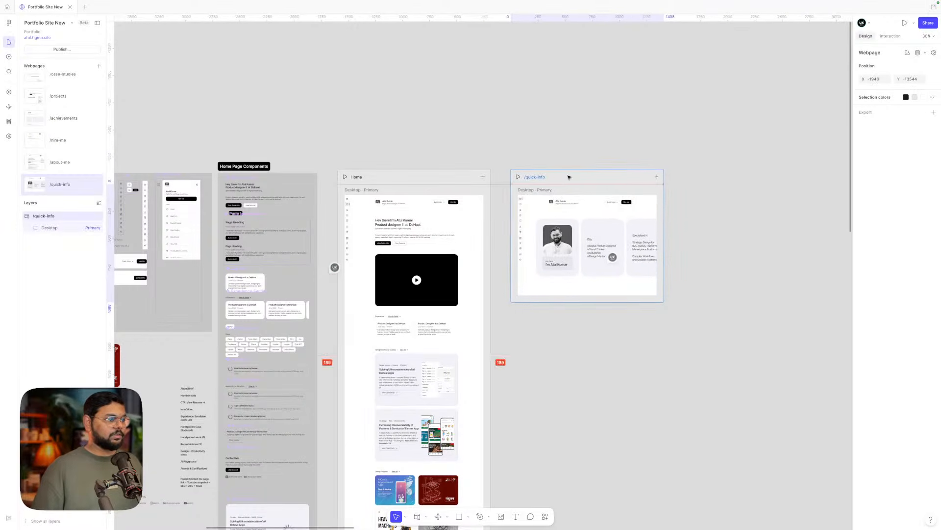
{"action": "left_click", "coordinate": [593, 125]}
- Undo four edits to restore the menu frame to just the Home item, then deselect
{"action": "scroll", "coordinate": [527, 209], "scroll_direction": "up", "scroll_amount": 5}
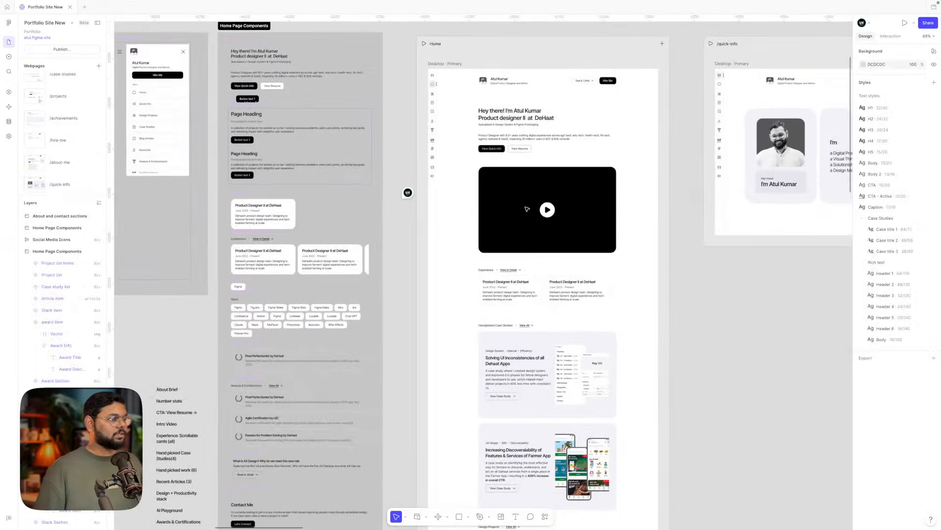
{"action": "scroll", "coordinate": [527, 210], "scroll_direction": "up", "scroll_amount": 3}
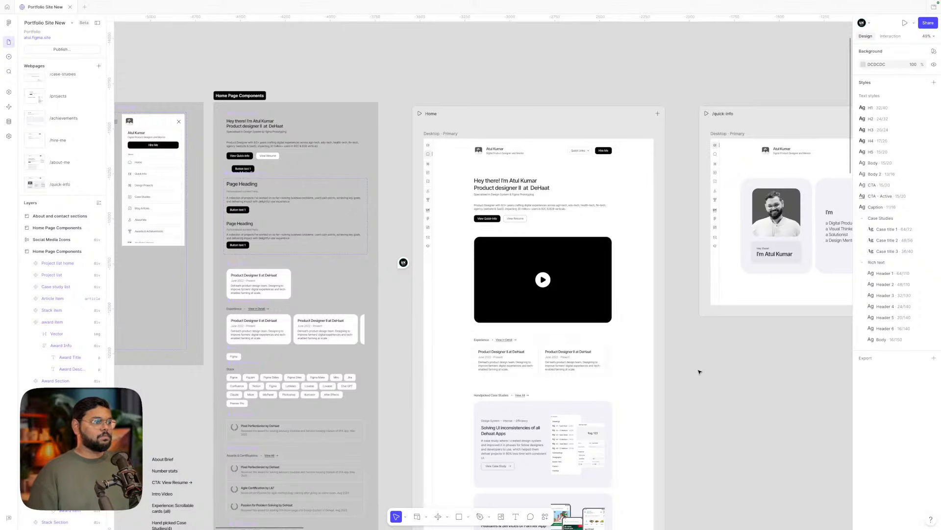
{"action": "scroll", "coordinate": [699, 372], "scroll_direction": "left", "scroll_amount": 5}
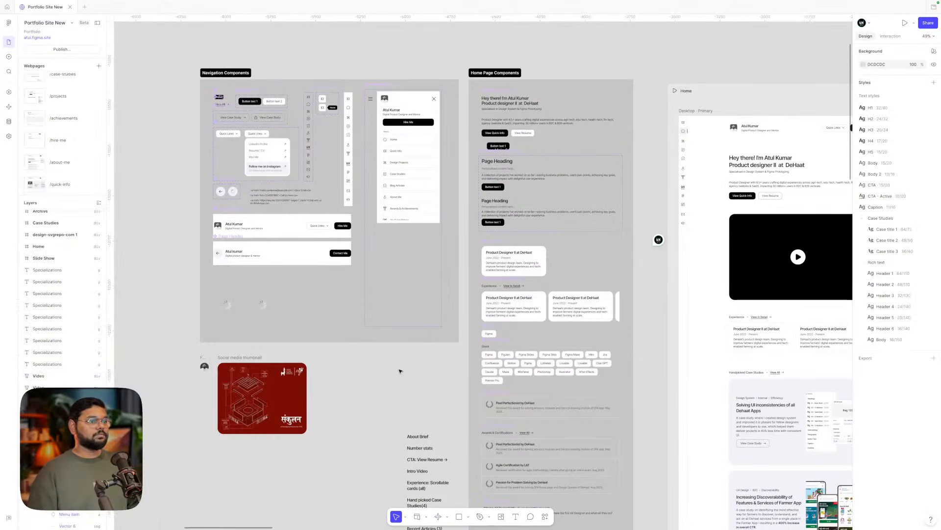
{"action": "key", "text": "super+z"}
{"action": "key", "text": "super+z"}
{"action": "key", "text": "super+z"}
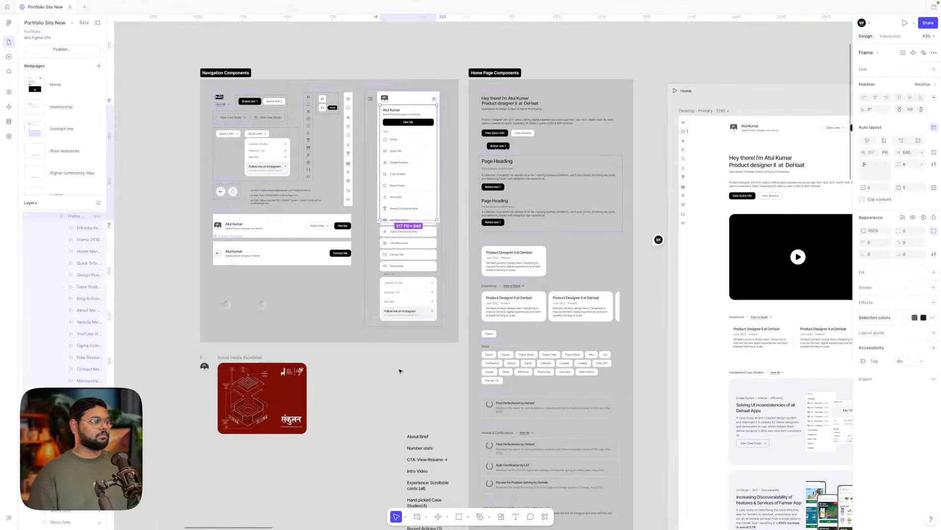
{"action": "key", "text": "super+z"}
{"action": "key", "text": "super+z"}
{"action": "key", "text": "super+z"}
{"action": "key", "text": "super+z"}
{"action": "key", "text": "super+z"}
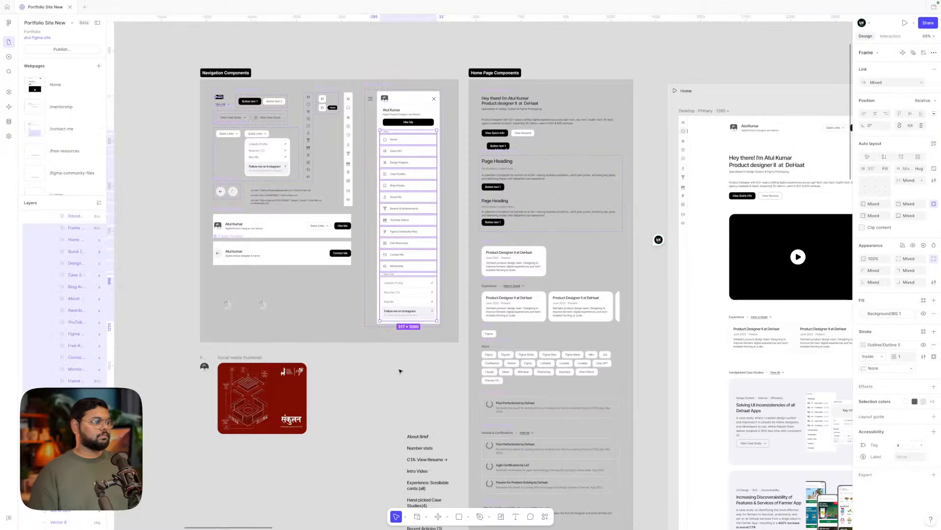
{"action": "key", "text": "super+z"}
{"action": "key", "text": "super+z"}
{"action": "key", "text": "super+z"}
{"action": "key", "text": "super+z"}
{"action": "key", "text": "super+z"}
{"action": "key", "text": "super+z"}
{"action": "key", "text": "super+z"}
{"action": "key", "text": "super+z"}
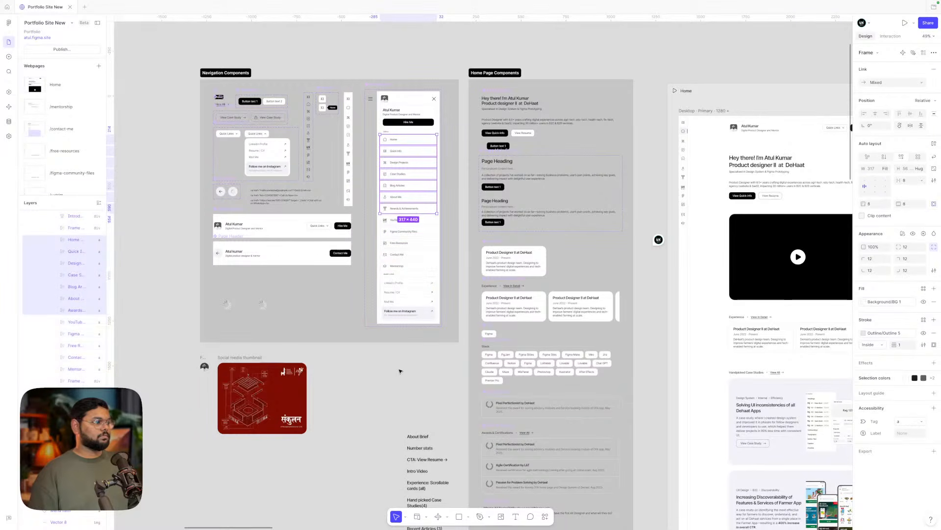
{"action": "key", "text": "super+z"}
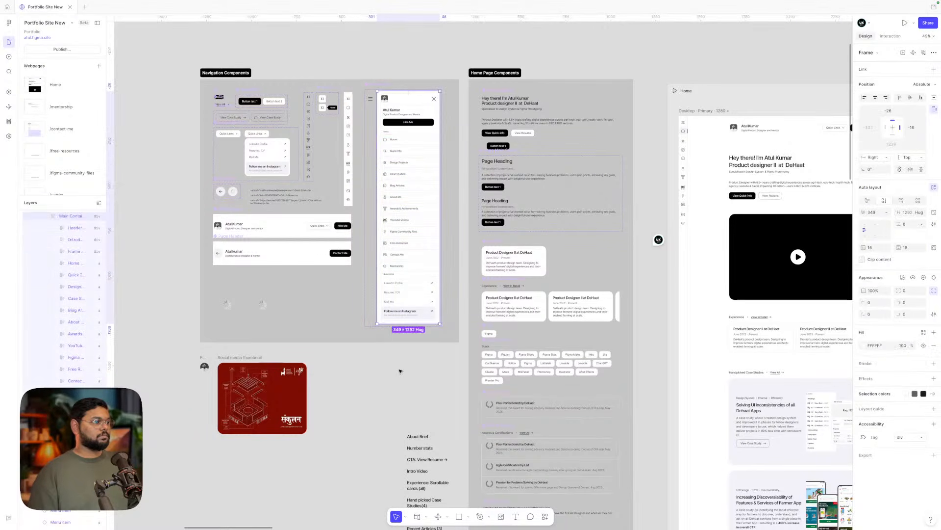
{"action": "left_click", "coordinate": [400, 371]}
{"action": "scroll", "coordinate": [400, 371], "scroll_direction": "right", "scroll_amount": 9}
{"action": "scroll", "coordinate": [400, 372], "scroll_direction": "down", "scroll_amount": 3}
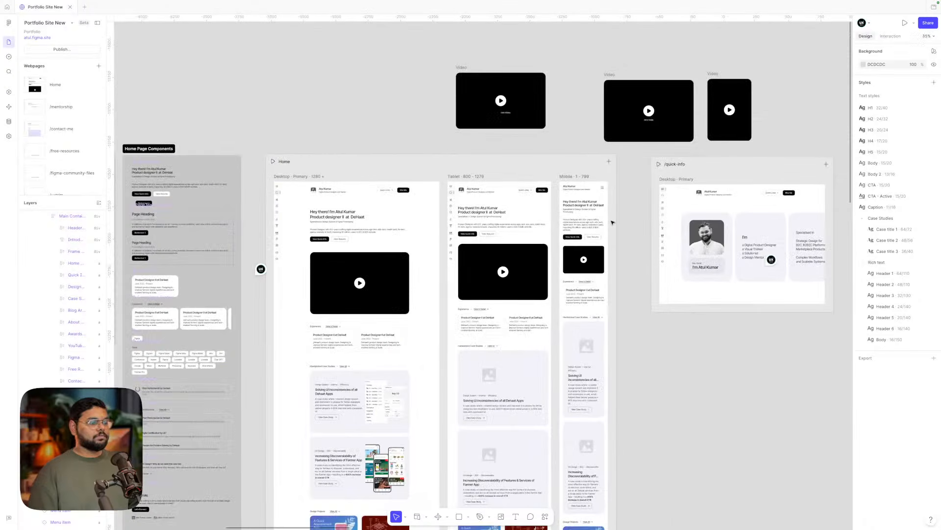
- Delete the Tablet and Mobile breakpoint frames from the Home page
{"action": "scroll", "coordinate": [612, 223], "scroll_direction": "up", "scroll_amount": 5}
{"action": "scroll", "coordinate": [650, 218], "scroll_direction": "down", "scroll_amount": 2}
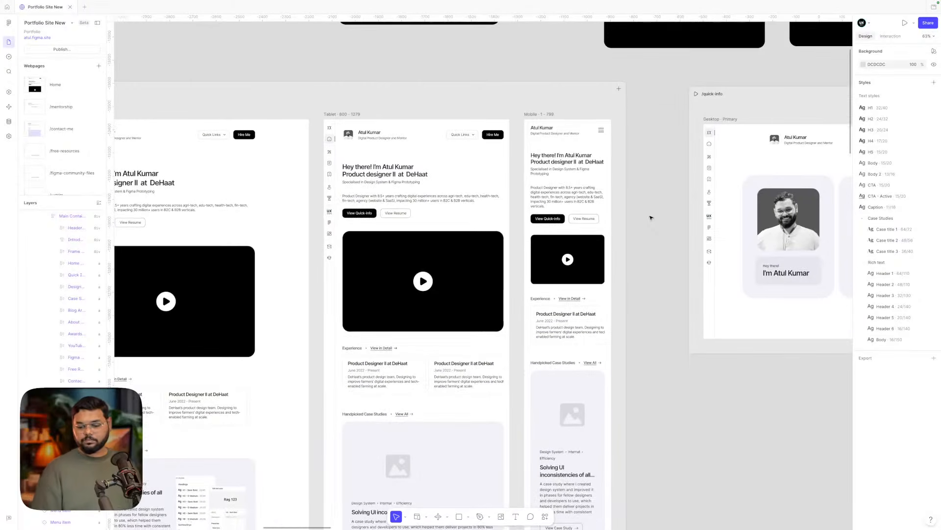
{"action": "scroll", "coordinate": [651, 218], "scroll_direction": "up", "scroll_amount": 1}
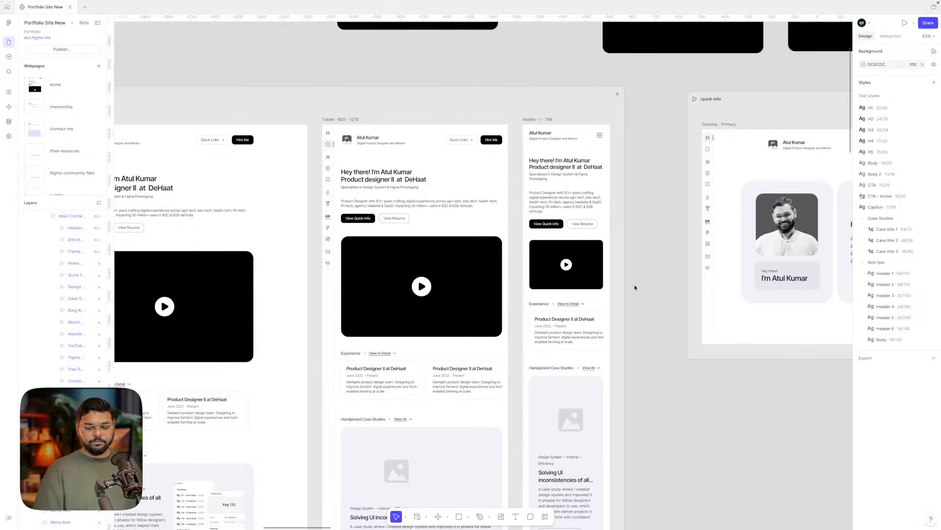
{"action": "scroll", "coordinate": [638, 281], "scroll_direction": "down", "scroll_amount": 5}
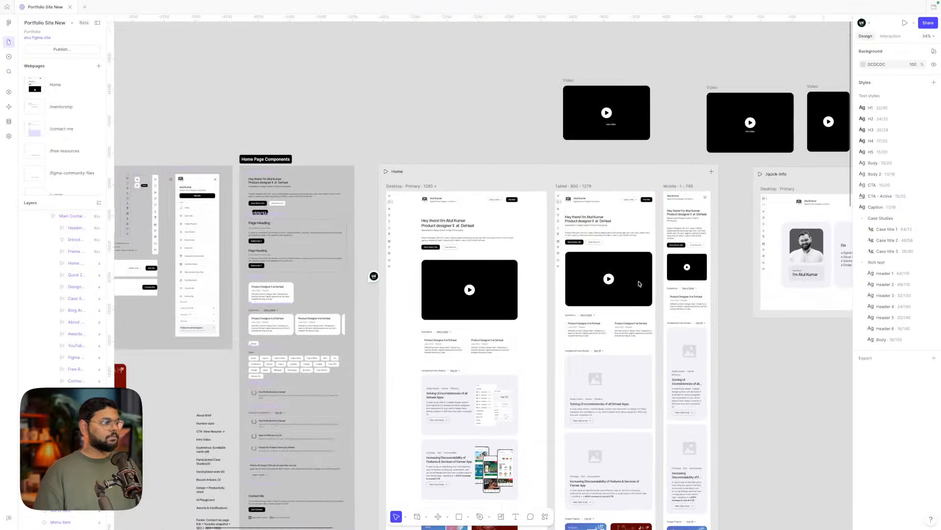
{"action": "left_click", "coordinate": [584, 187]}
{"action": "left_click", "coordinate": [672, 187], "text": "shift"}
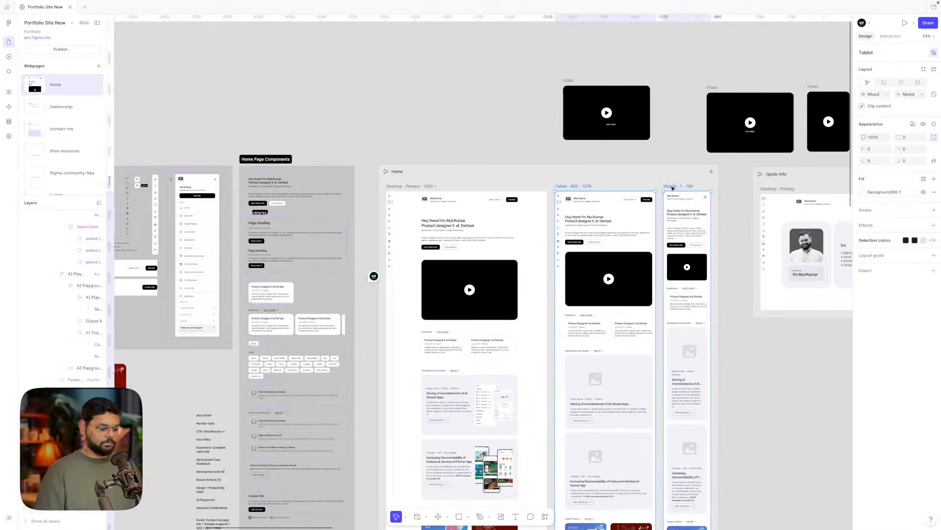
{"action": "key", "text": "Delete"}
- Inspect the Sidebar and inner content frames of the remaining desktop layout
{"action": "scroll", "coordinate": [668, 196], "scroll_direction": "up", "scroll_amount": 3}
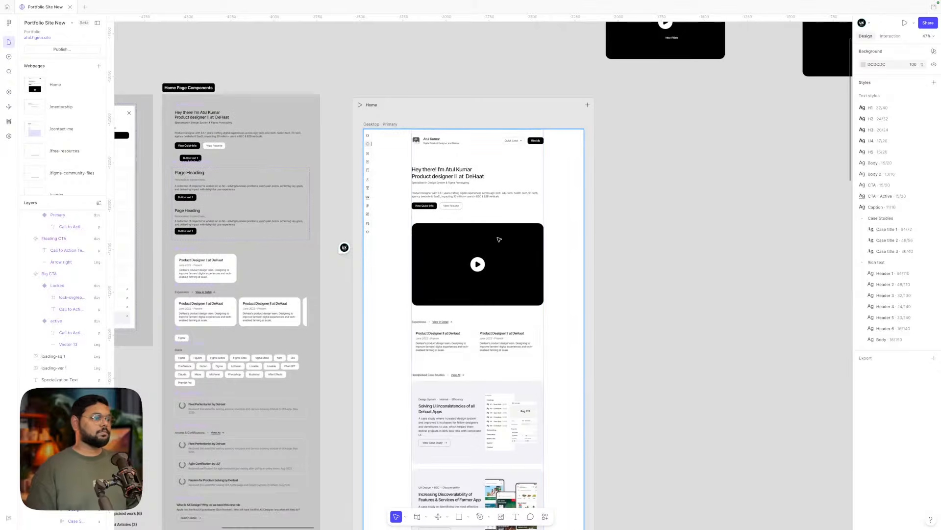
{"action": "double_click", "coordinate": [499, 240]}
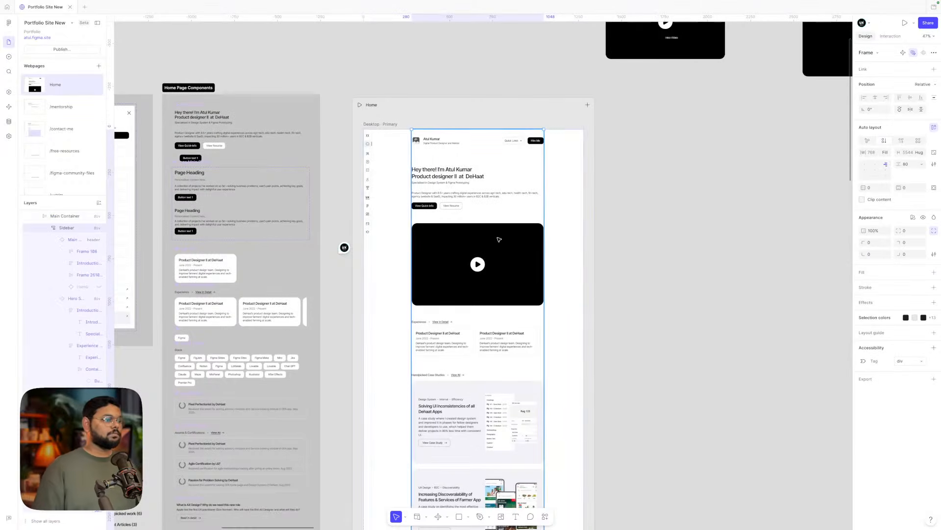
{"action": "left_click", "coordinate": [645, 225]}
{"action": "double_click", "coordinate": [522, 246]}
{"action": "left_click", "coordinate": [663, 221]}
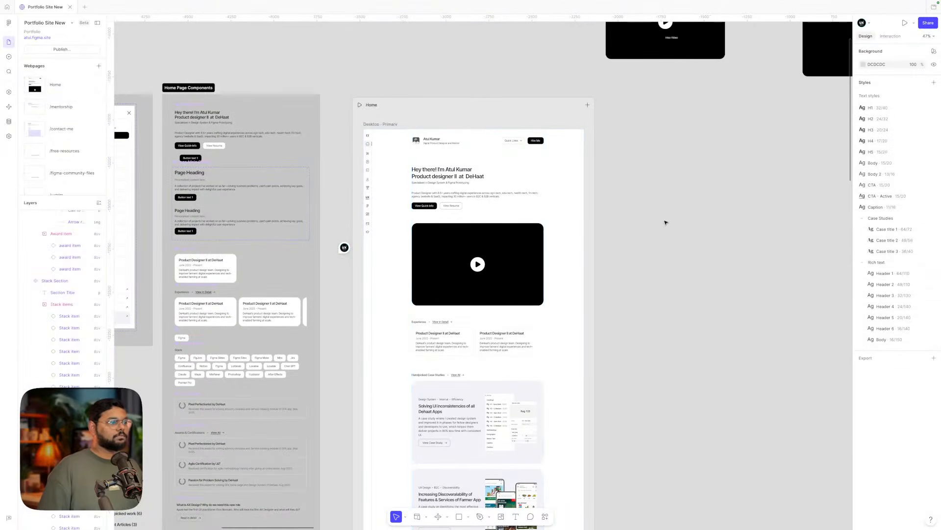
{"action": "double_click", "coordinate": [531, 246]}
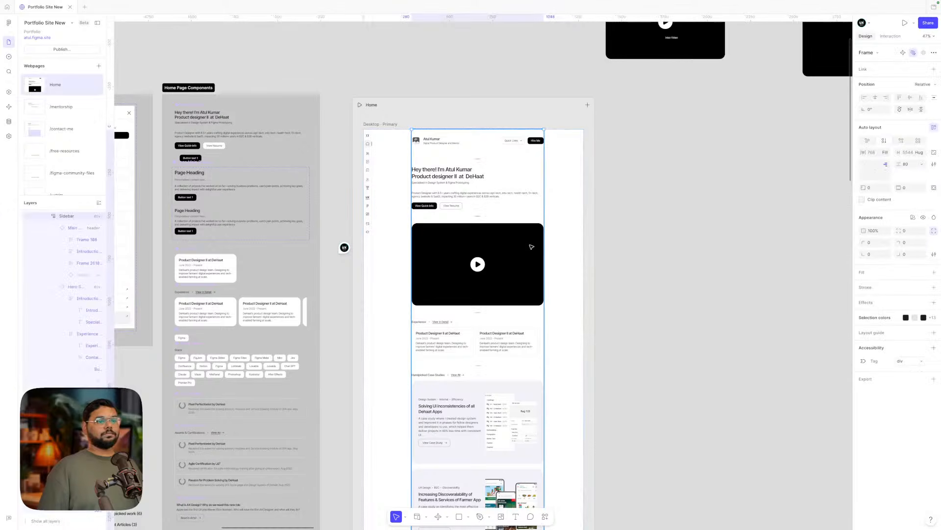
{"action": "left_click", "coordinate": [630, 132]}
{"action": "scroll", "coordinate": [633, 133], "scroll_direction": "down", "scroll_amount": 2}
{"action": "scroll", "coordinate": [632, 133], "scroll_direction": "down", "scroll_amount": 1}
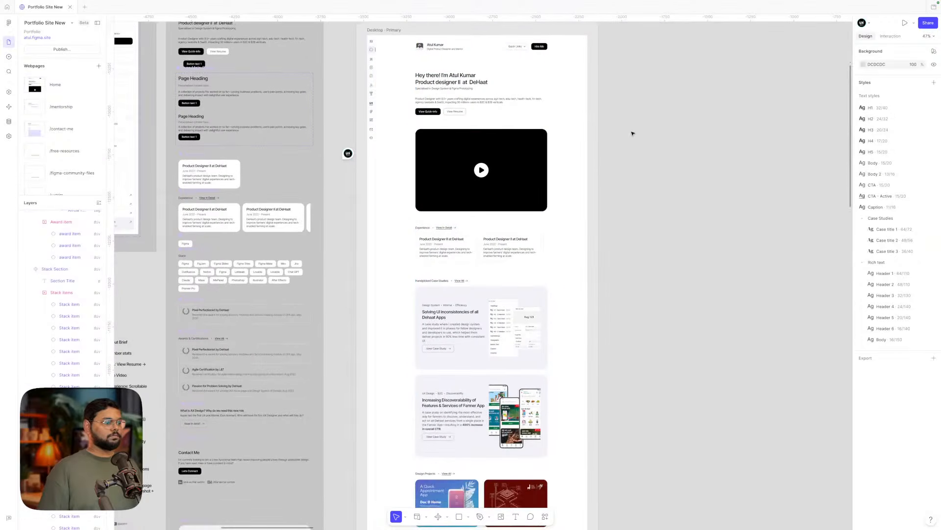
{"action": "scroll", "coordinate": [632, 133], "scroll_direction": "up", "scroll_amount": 1}
{"action": "scroll", "coordinate": [630, 132], "scroll_direction": "down", "scroll_amount": 6}
{"action": "scroll", "coordinate": [630, 132], "scroll_direction": "left", "scroll_amount": 4}
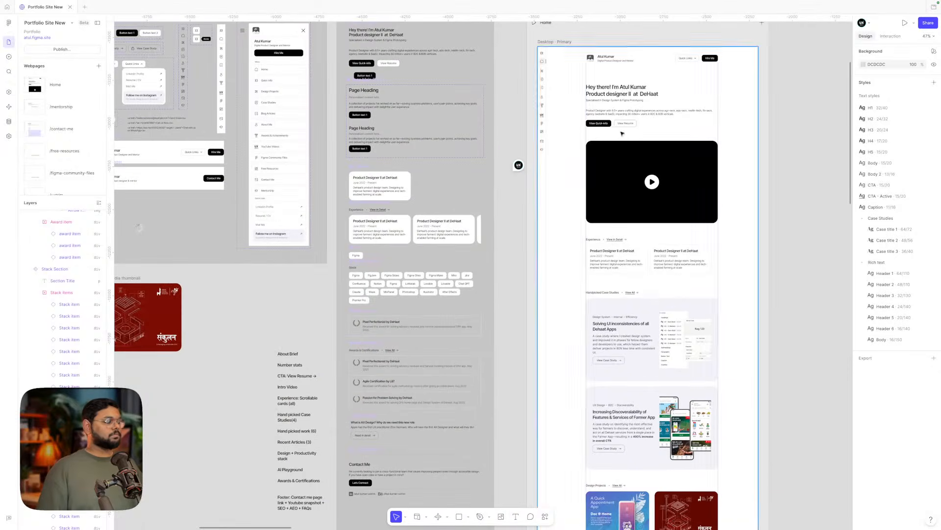
{"action": "scroll", "coordinate": [510, 242], "scroll_direction": "up", "scroll_amount": 7}
{"action": "scroll", "coordinate": [510, 242], "scroll_direction": "right", "scroll_amount": 3}
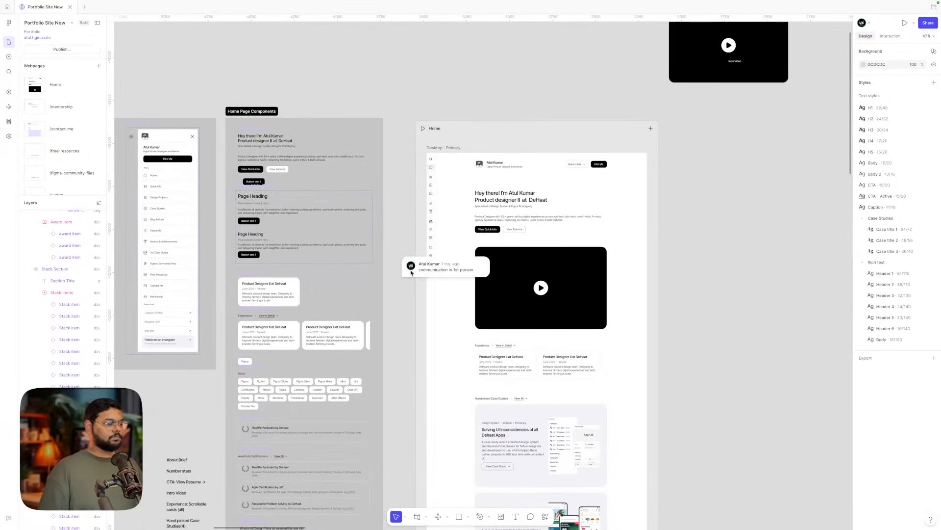
{"action": "scroll", "coordinate": [686, 324], "scroll_direction": "down", "scroll_amount": 1}
{"action": "scroll", "coordinate": [687, 324], "scroll_direction": "right", "scroll_amount": 1}
{"action": "scroll", "coordinate": [687, 324], "scroll_direction": "down", "scroll_amount": 5}
{"action": "scroll", "coordinate": [687, 324], "scroll_direction": "right", "scroll_amount": 1}
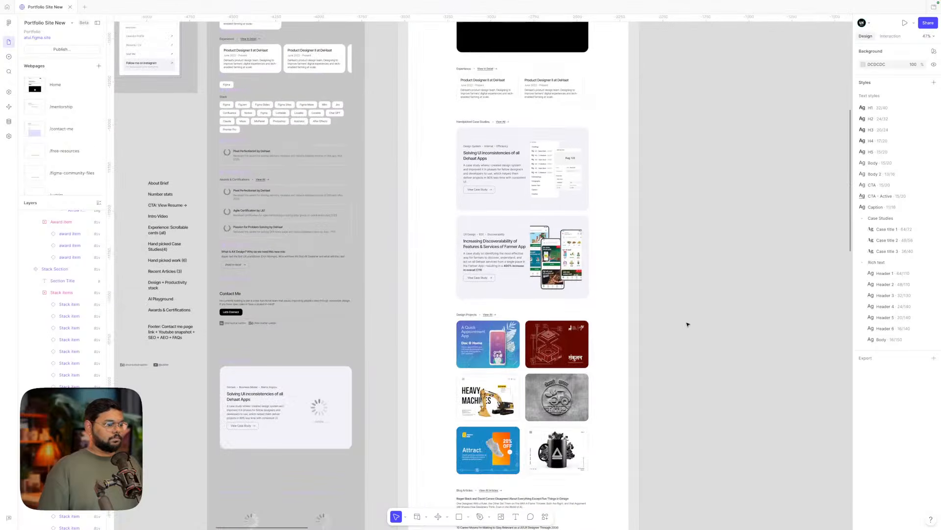
{"action": "scroll", "coordinate": [651, 311], "scroll_direction": "down", "scroll_amount": 4}
{"action": "scroll", "coordinate": [652, 312], "scroll_direction": "up", "scroll_amount": 3}
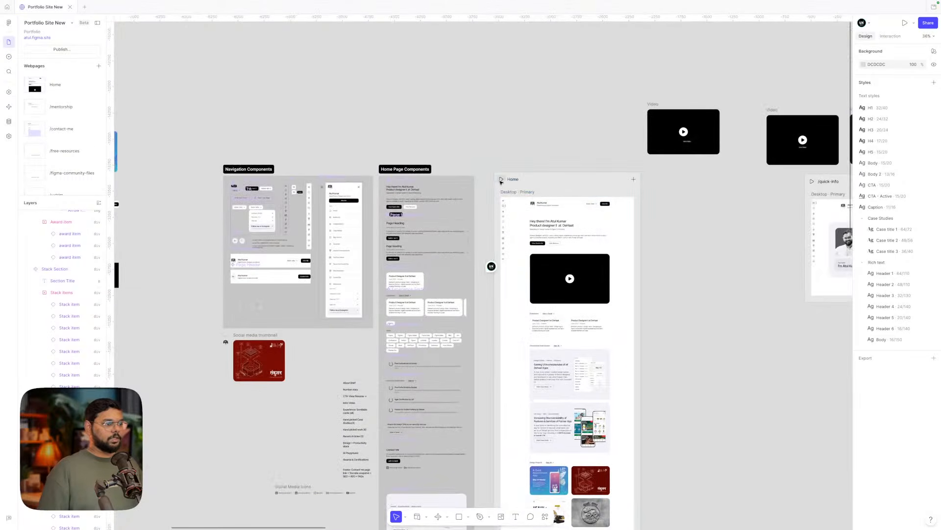
{"action": "left_click", "coordinate": [500, 181]}
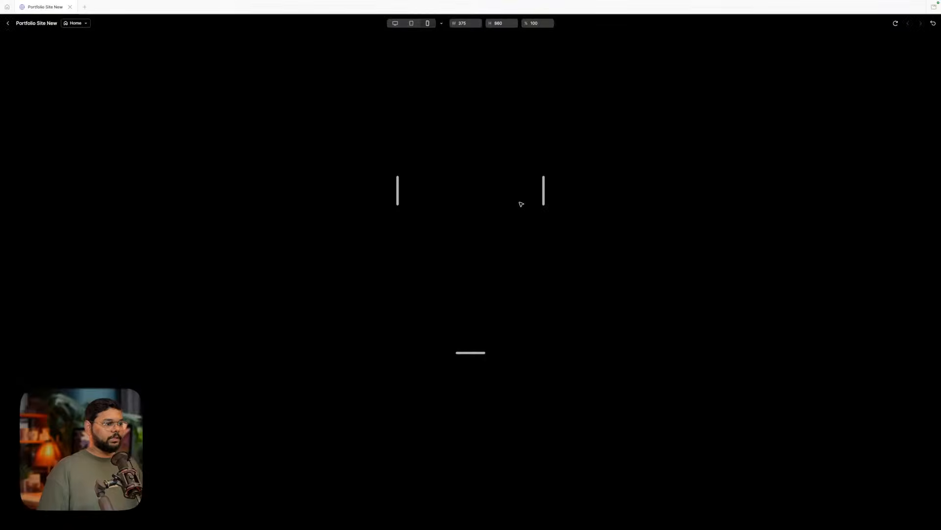
{"action": "left_click", "coordinate": [395, 23]}
{"action": "scroll", "coordinate": [446, 234], "scroll_direction": "down", "scroll_amount": 3}
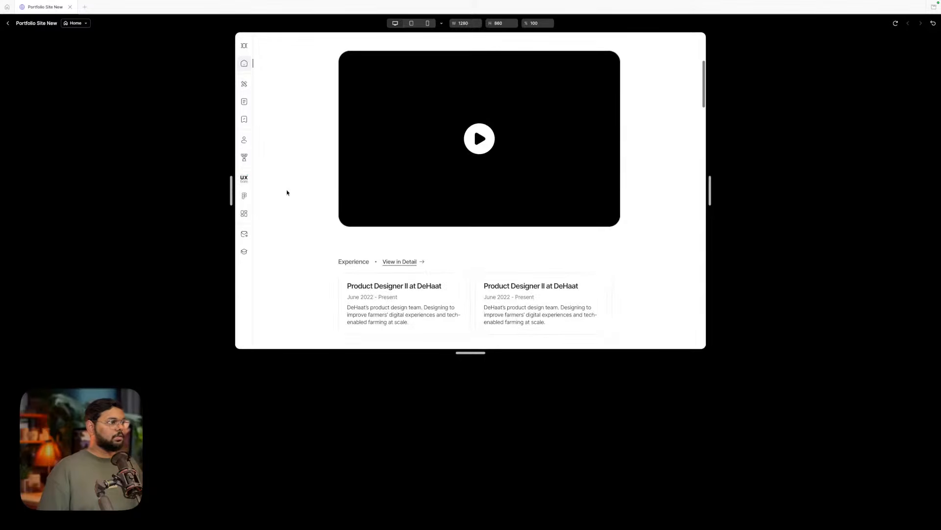
{"action": "scroll", "coordinate": [446, 265], "scroll_direction": "down", "scroll_amount": 15}
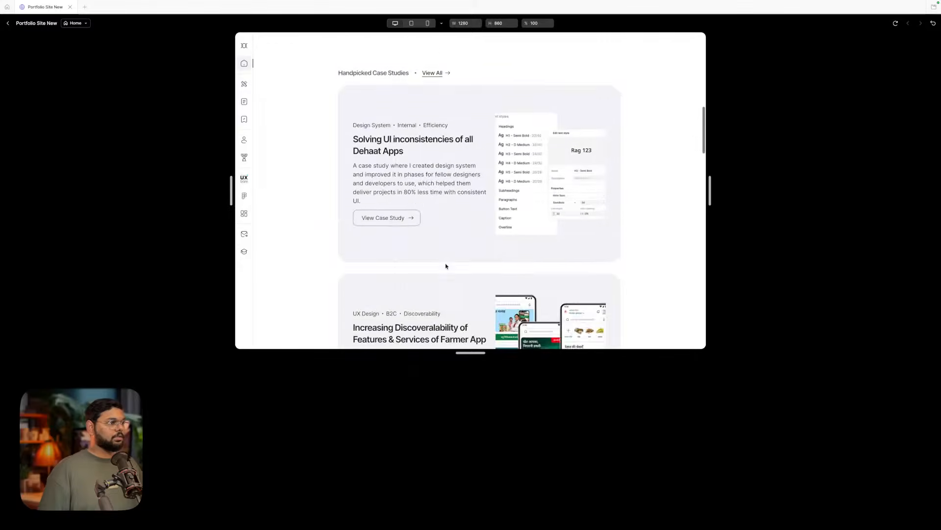
{"action": "scroll", "coordinate": [445, 265], "scroll_direction": "down", "scroll_amount": 6}
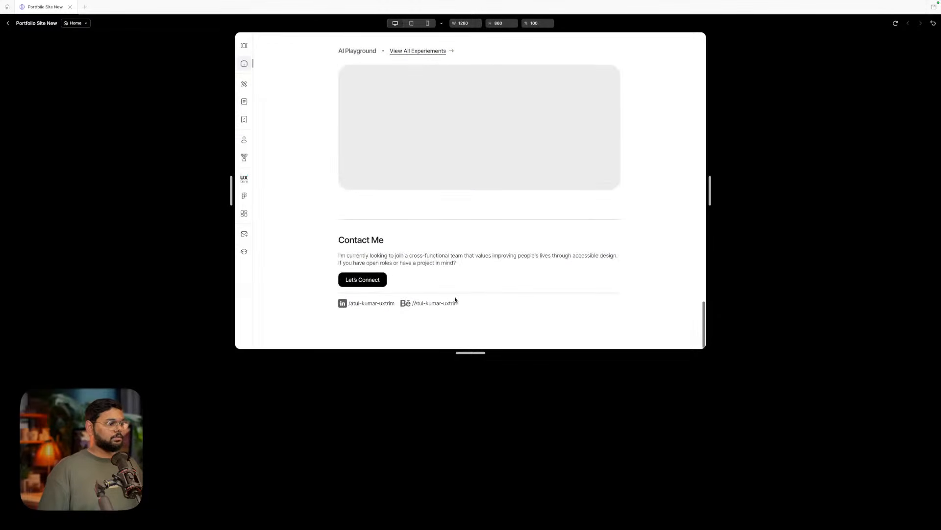
{"action": "left_click_drag", "start_coordinate": [469, 356], "coordinate": [469, 527]}
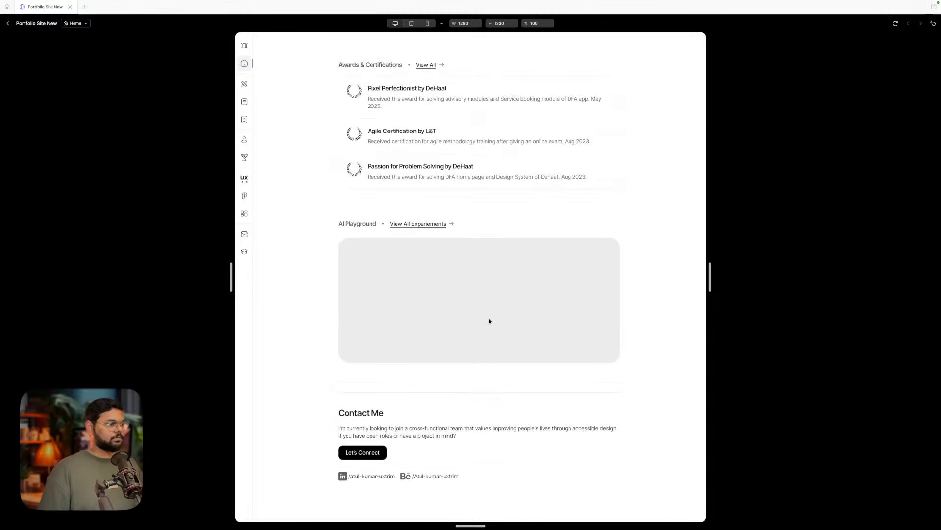
{"action": "scroll", "coordinate": [490, 321], "scroll_direction": "up", "scroll_amount": 20}
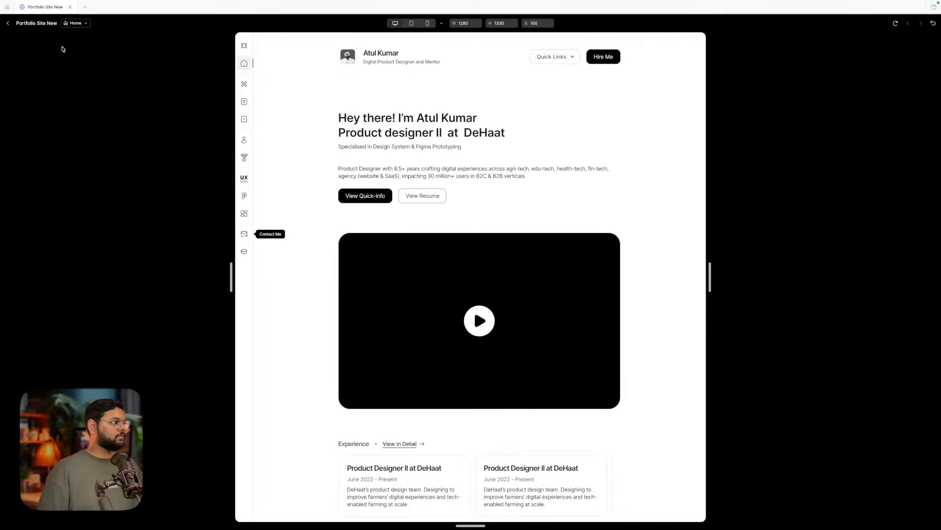
{"action": "left_click", "coordinate": [8, 23]}
{"action": "scroll", "coordinate": [547, 280], "scroll_direction": "down", "scroll_amount": 5}
{"action": "scroll", "coordinate": [547, 280], "scroll_direction": "right", "scroll_amount": 8}
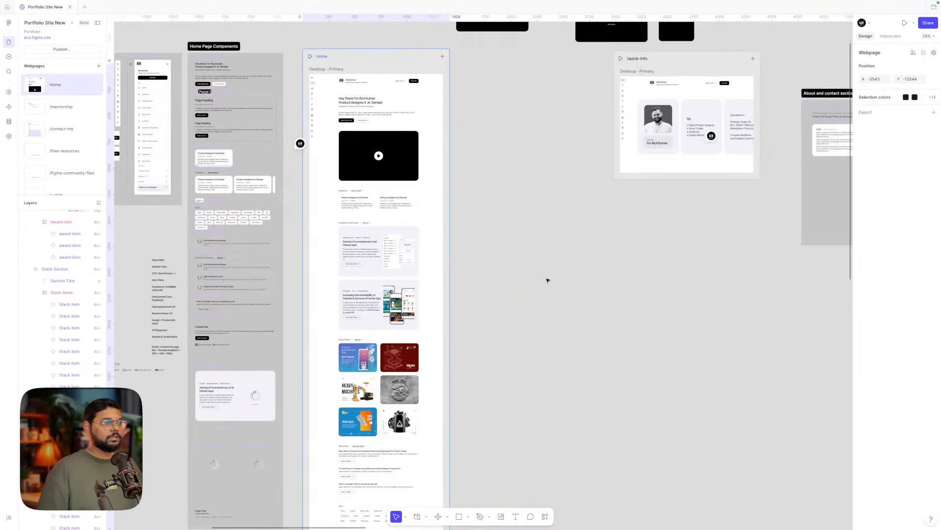
{"action": "scroll", "coordinate": [547, 280], "scroll_direction": "up", "scroll_amount": 1}
{"action": "scroll", "coordinate": [548, 280], "scroll_direction": "right", "scroll_amount": 1}
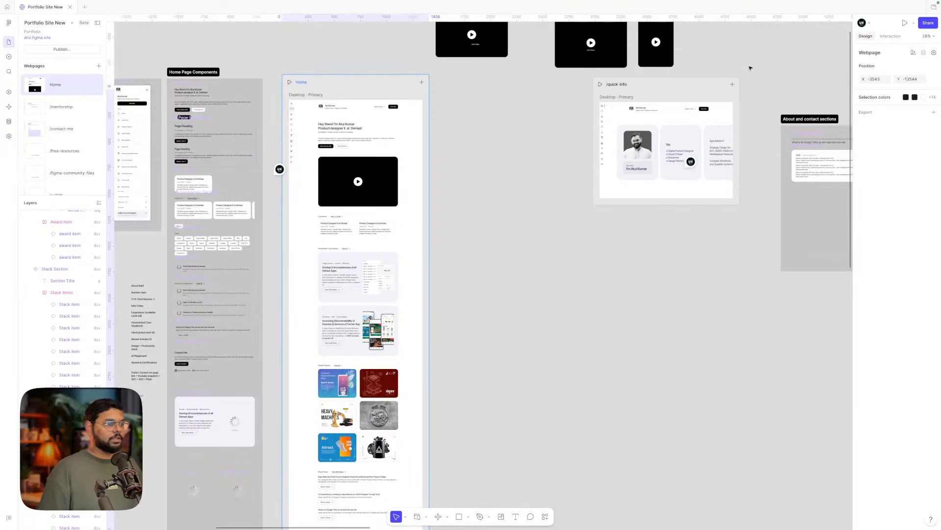
{"action": "left_click_drag", "start_coordinate": [686, 97], "coordinate": [539, 95]}
{"action": "left_click", "coordinate": [656, 171]}
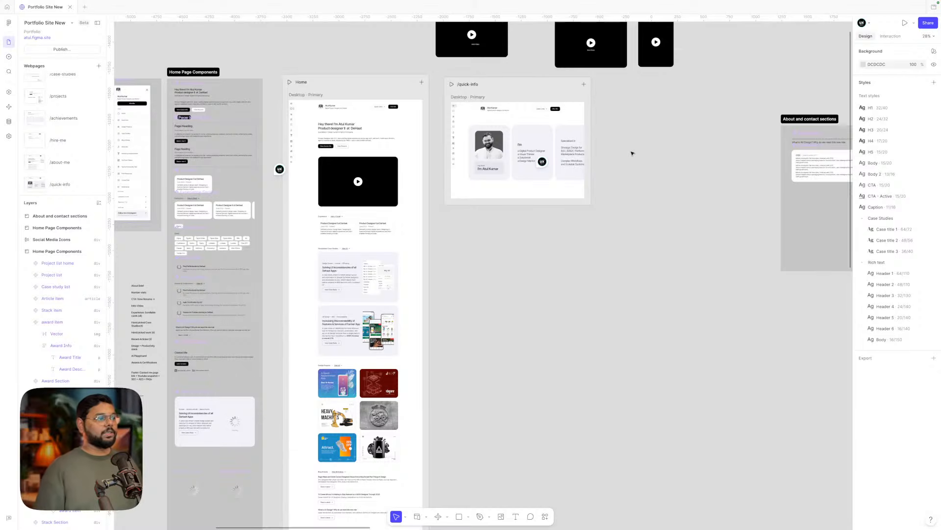
{"action": "scroll", "coordinate": [632, 153], "scroll_direction": "right", "scroll_amount": 1}
{"action": "scroll", "coordinate": [505, 93], "scroll_direction": "up", "scroll_amount": 2}
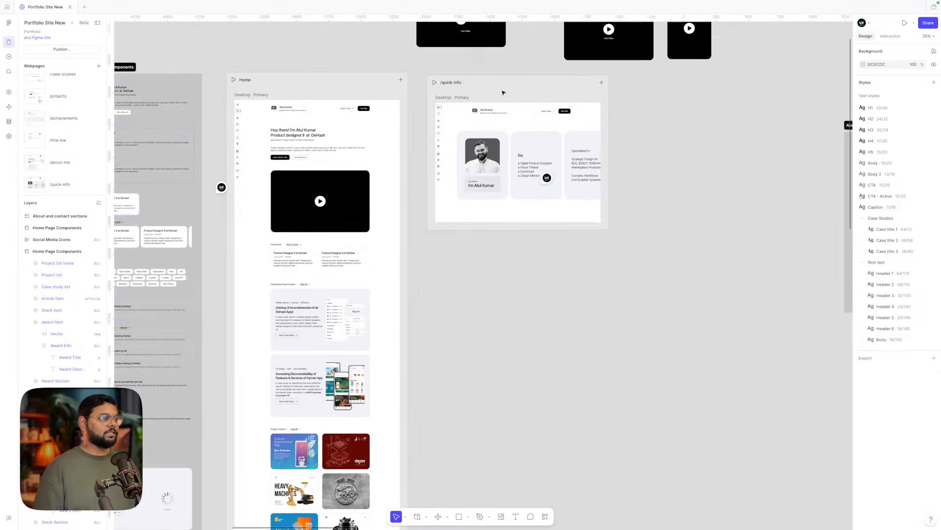
{"action": "scroll", "coordinate": [437, 111], "scroll_direction": "up", "scroll_amount": 8}
{"action": "scroll", "coordinate": [509, 171], "scroll_direction": "down", "scroll_amount": 5}
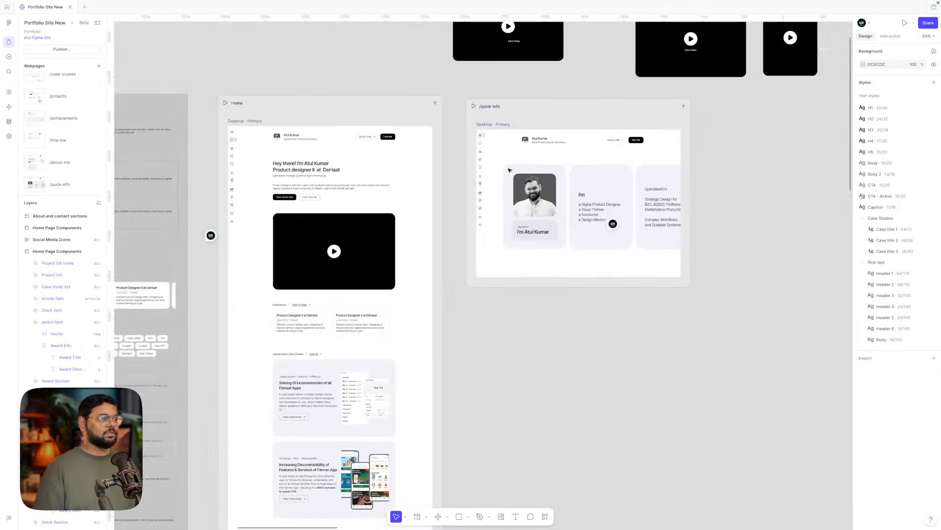
{"action": "left_click", "coordinate": [520, 112]}
{"action": "scroll", "coordinate": [520, 112], "scroll_direction": "down", "scroll_amount": 3}
{"action": "scroll", "coordinate": [520, 112], "scroll_direction": "right", "scroll_amount": 2}
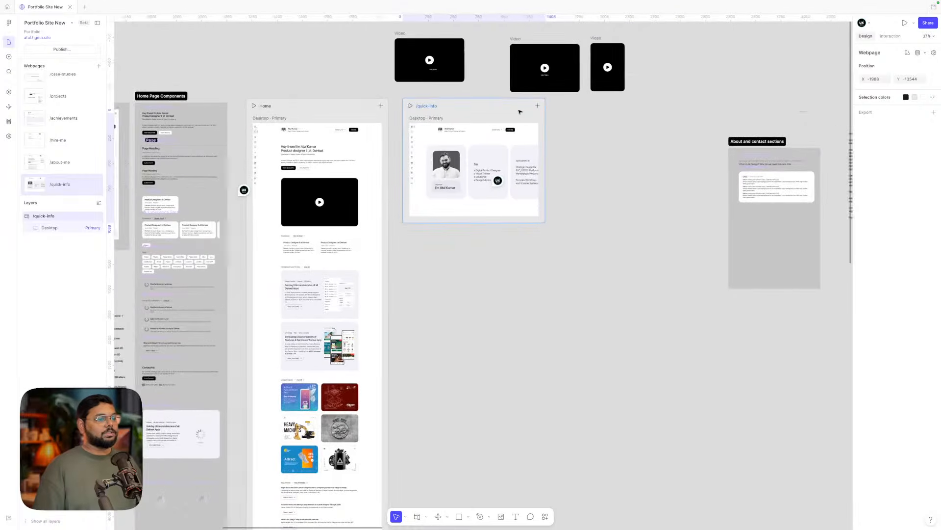
{"action": "left_click", "coordinate": [608, 154]}
{"action": "scroll", "coordinate": [608, 155], "scroll_direction": "down", "scroll_amount": 3}
{"action": "scroll", "coordinate": [609, 154], "scroll_direction": "down", "scroll_amount": 1}
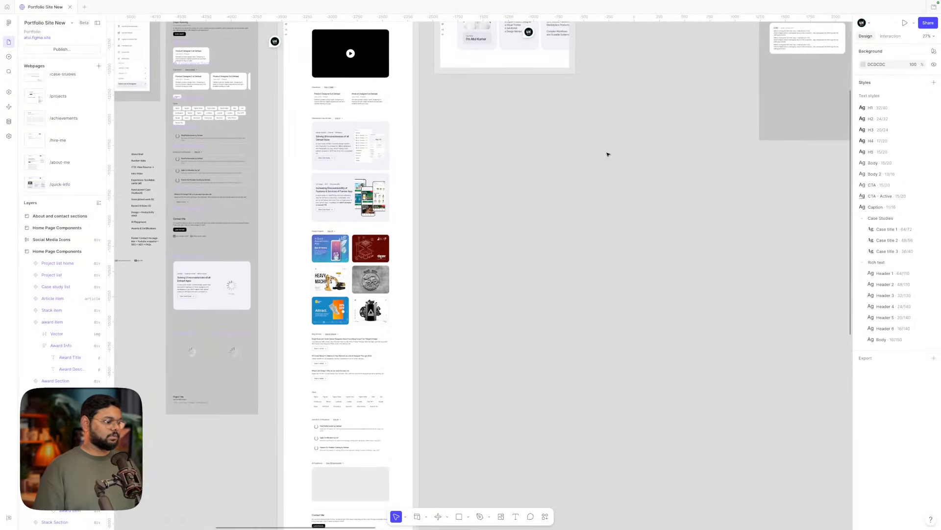
{"action": "scroll", "coordinate": [609, 155], "scroll_direction": "right", "scroll_amount": 4}
{"action": "scroll", "coordinate": [609, 154], "scroll_direction": "up", "scroll_amount": 2}
{"action": "scroll", "coordinate": [608, 154], "scroll_direction": "right", "scroll_amount": 2}
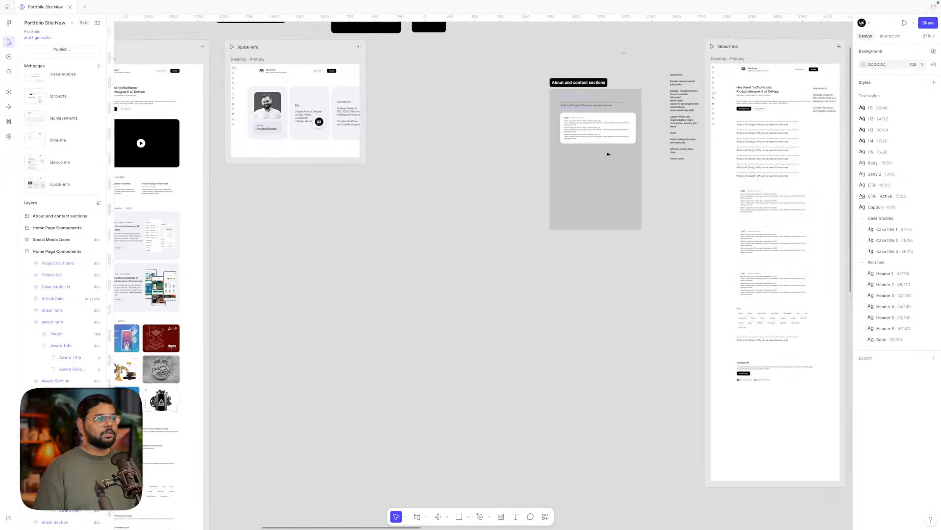
{"action": "scroll", "coordinate": [608, 155], "scroll_direction": "right", "scroll_amount": 2}
{"action": "scroll", "coordinate": [606, 155], "scroll_direction": "down", "scroll_amount": 3}
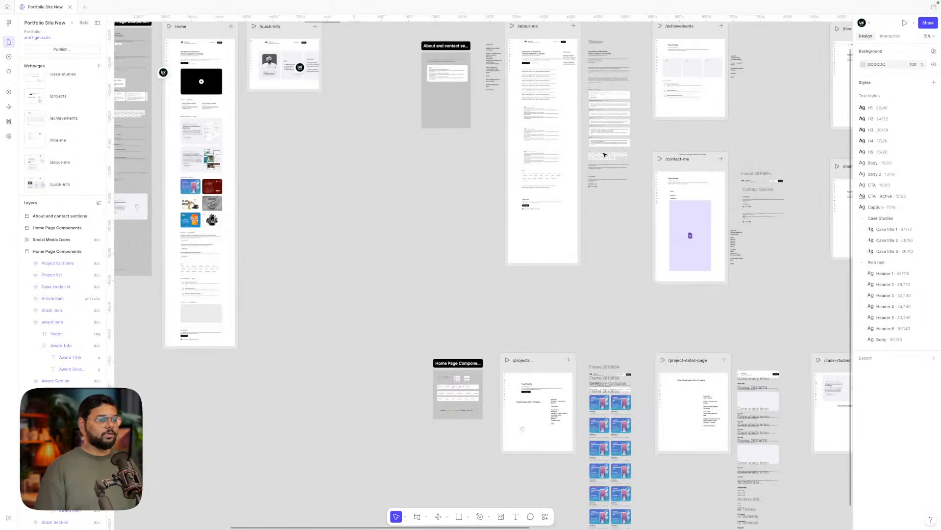
{"action": "scroll", "coordinate": [605, 155], "scroll_direction": "down", "scroll_amount": 1}
{"action": "scroll", "coordinate": [604, 155], "scroll_direction": "up", "scroll_amount": 2}
{"action": "scroll", "coordinate": [605, 155], "scroll_direction": "right", "scroll_amount": 1}
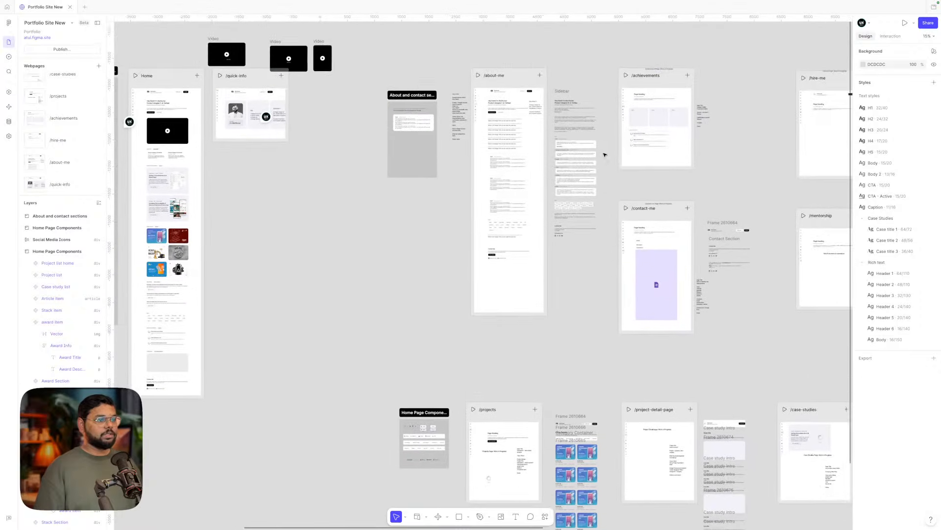
{"action": "scroll", "coordinate": [604, 154], "scroll_direction": "down", "scroll_amount": 4}
{"action": "scroll", "coordinate": [604, 155], "scroll_direction": "left", "scroll_amount": 2}
{"action": "scroll", "coordinate": [553, 338], "scroll_direction": "up", "scroll_amount": 5}
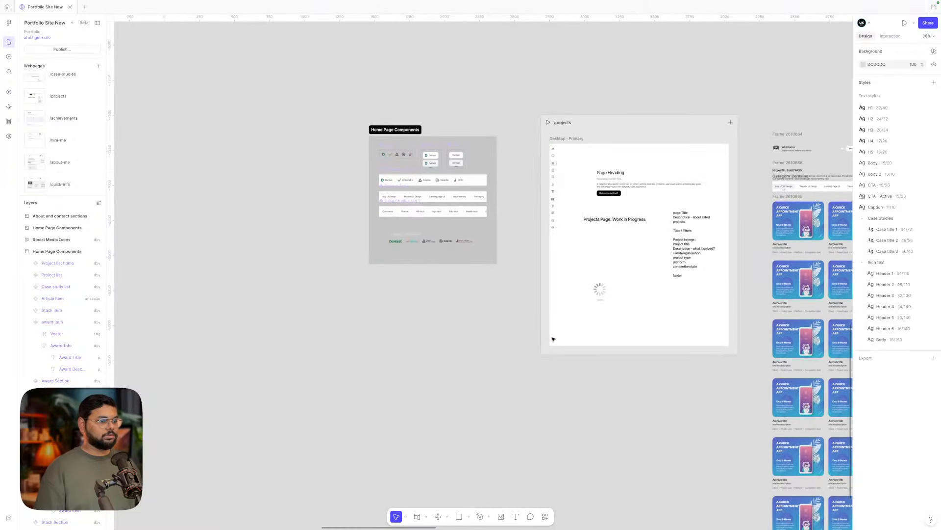
{"action": "scroll", "coordinate": [553, 338], "scroll_direction": "right", "scroll_amount": 1}
{"action": "scroll", "coordinate": [554, 339], "scroll_direction": "up", "scroll_amount": 1}
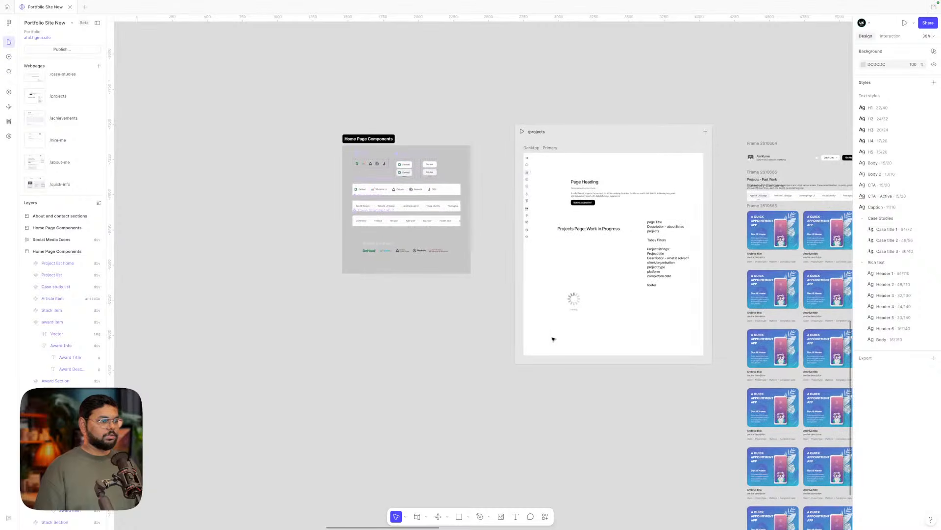
{"action": "scroll", "coordinate": [455, 385], "scroll_direction": "right", "scroll_amount": 2}
{"action": "scroll", "coordinate": [455, 385], "scroll_direction": "down", "scroll_amount": 1}
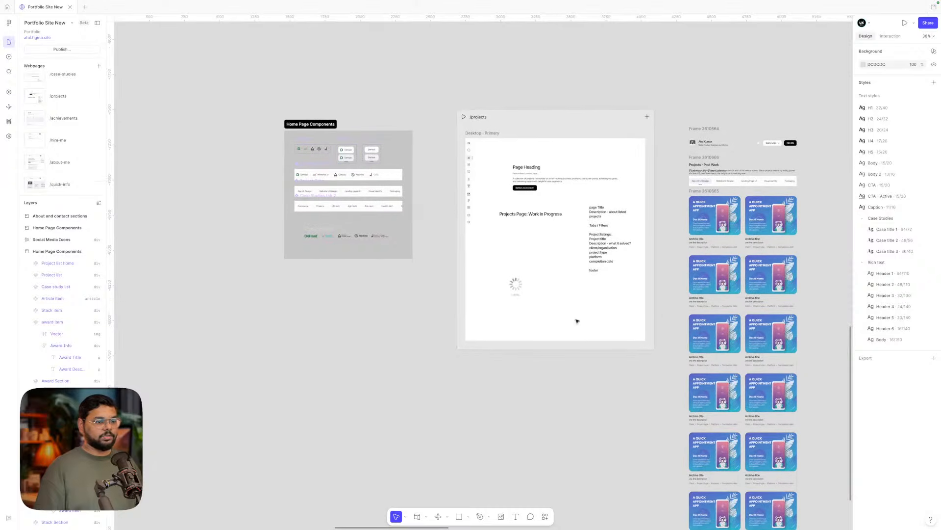
{"action": "left_click", "coordinate": [712, 222]}
{"action": "left_click", "coordinate": [639, 82]}
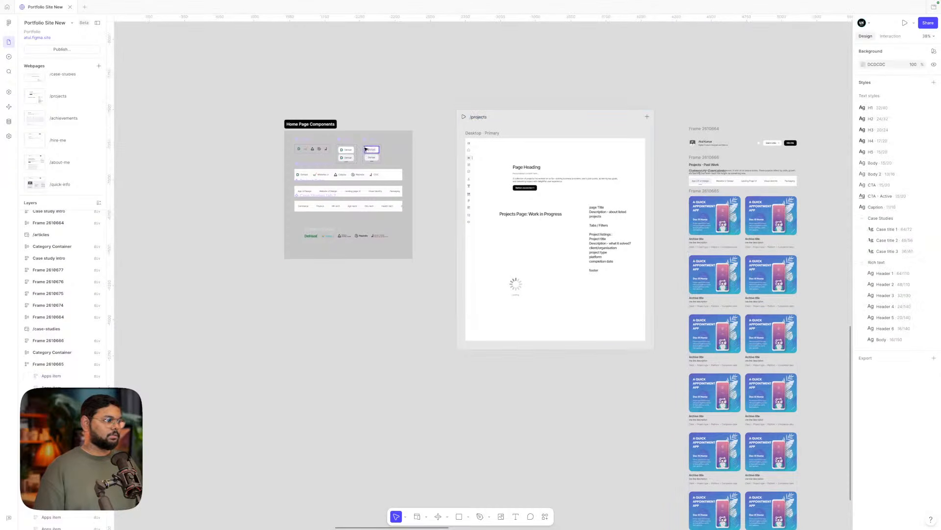
- Move the Home Page Components section up and to the left
{"action": "left_click", "coordinate": [312, 126]}
{"action": "left_click_drag", "start_coordinate": [312, 126], "coordinate": [283, 25]}
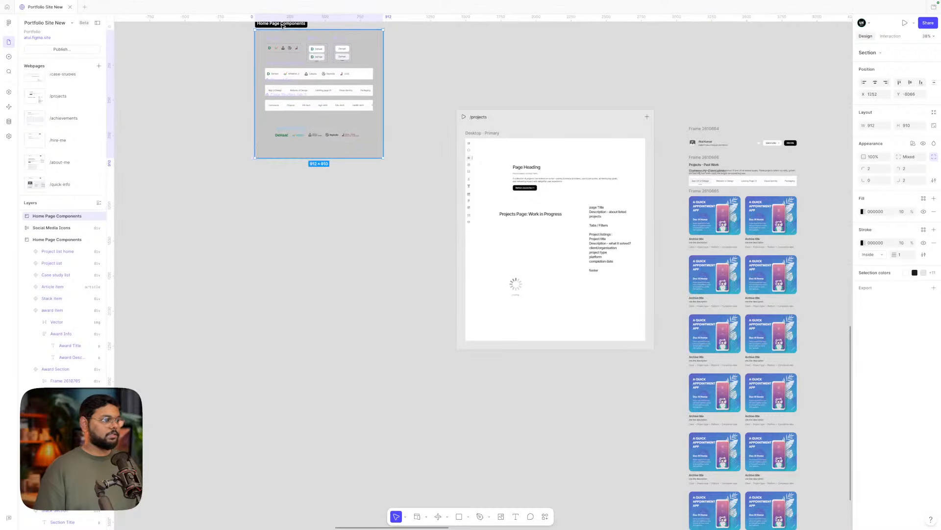
{"action": "scroll", "coordinate": [283, 26], "scroll_direction": "up", "scroll_amount": 2}
{"action": "scroll", "coordinate": [336, 184], "scroll_direction": "down", "scroll_amount": 3}
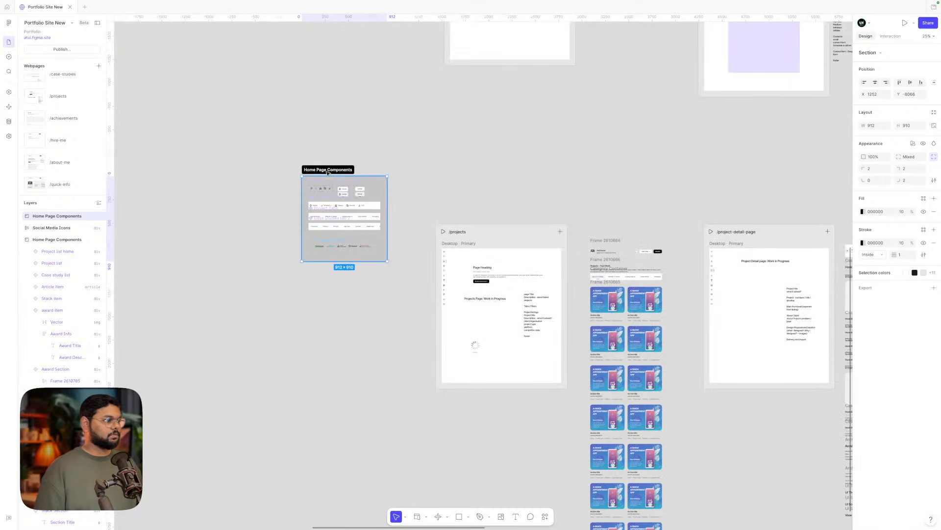
{"action": "left_click_drag", "start_coordinate": [323, 172], "coordinate": [326, 128]}
{"action": "scroll", "coordinate": [479, 225], "scroll_direction": "down", "scroll_amount": 2}
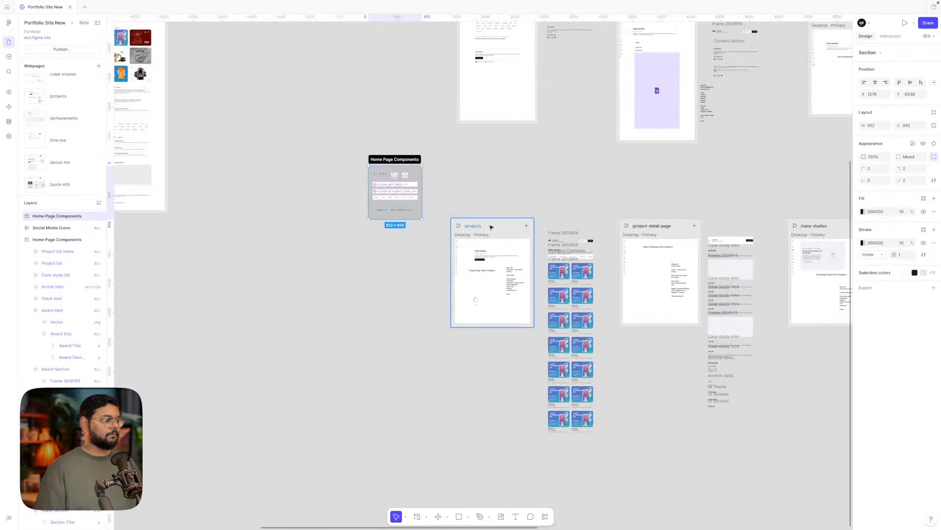
- Place the /projects page next to it and rename it /design-projects
{"action": "left_click_drag", "start_coordinate": [479, 224], "coordinate": [392, 246]}
{"action": "scroll", "coordinate": [392, 245], "scroll_direction": "up", "scroll_amount": 5}
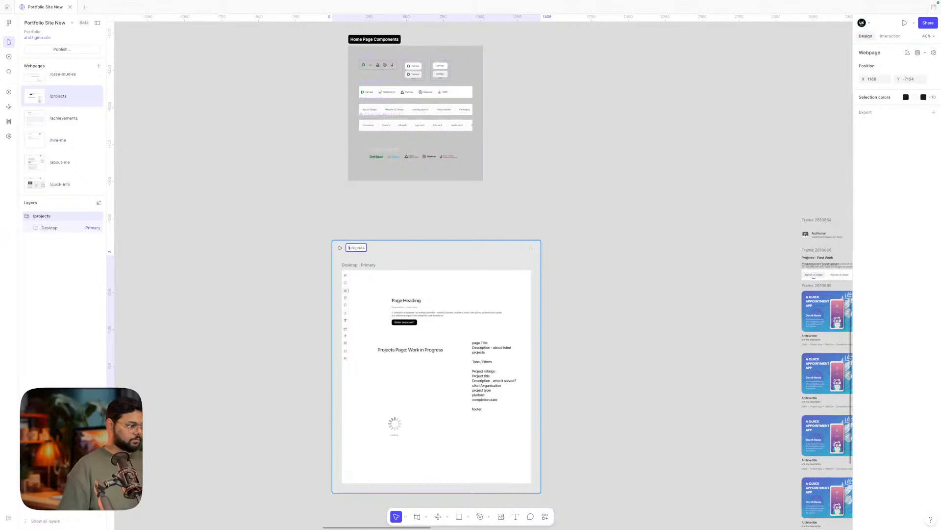
{"action": "type", "text": "des"}
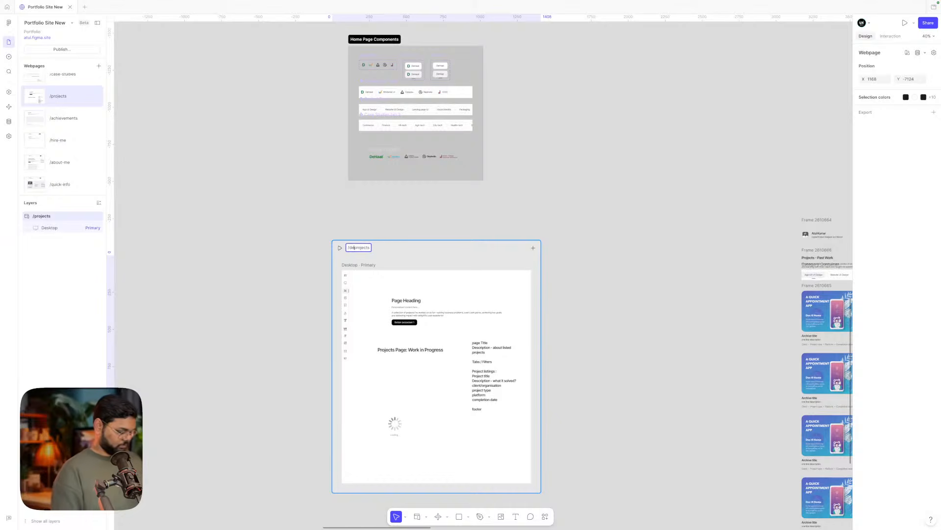
{"action": "type", "text": "ign-"}
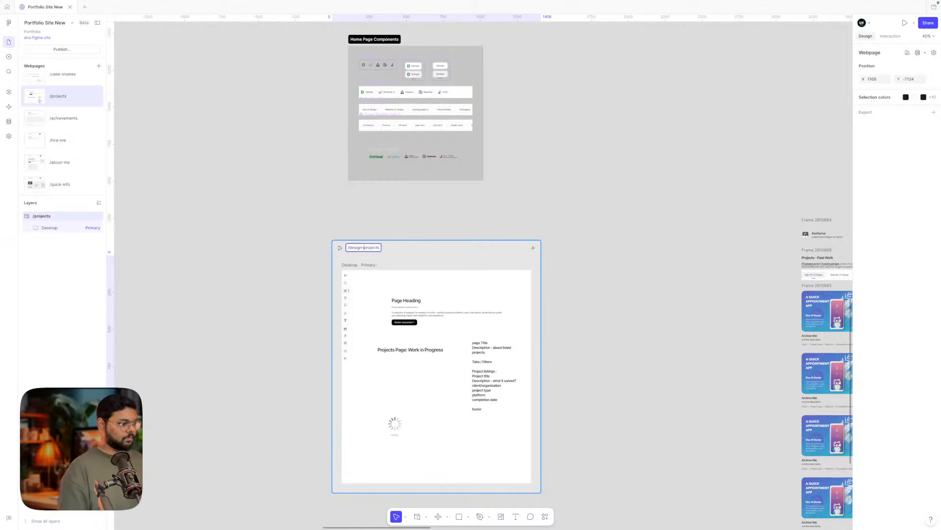
{"action": "left_click", "coordinate": [394, 217]}
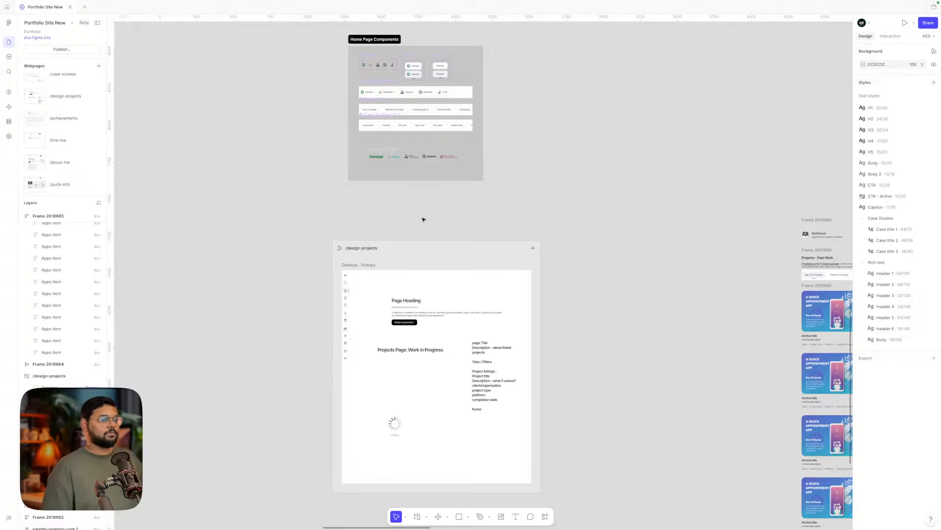
- Move the heading and placeholder notes out of the /design-projects page
{"action": "scroll", "coordinate": [424, 219], "scroll_direction": "right", "scroll_amount": 1}
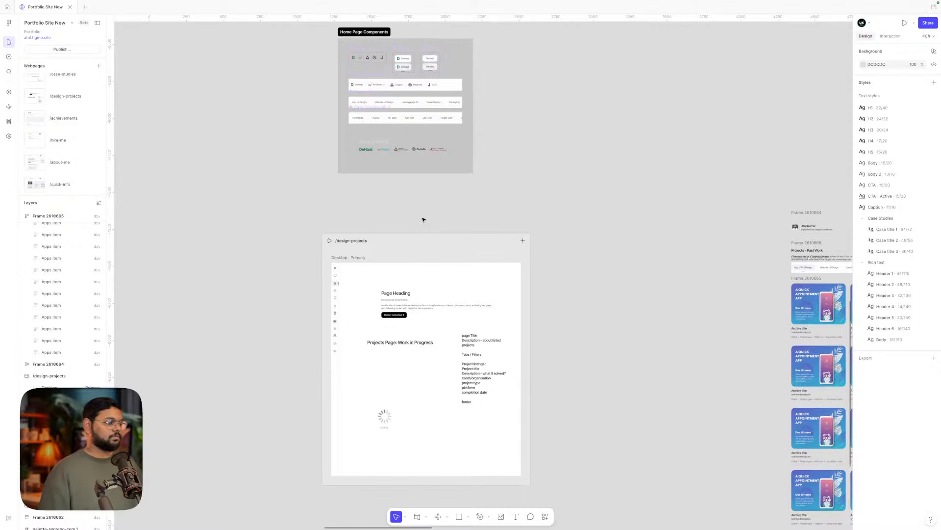
{"action": "scroll", "coordinate": [423, 219], "scroll_direction": "down", "scroll_amount": 3}
{"action": "left_click_drag", "start_coordinate": [524, 183], "coordinate": [352, 278]}
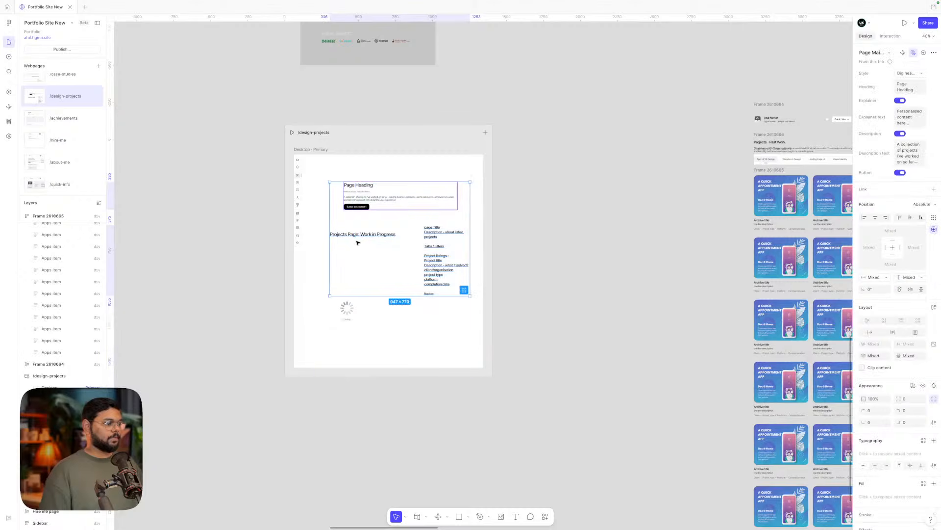
{"action": "left_click_drag", "start_coordinate": [357, 242], "coordinate": [536, 242]}
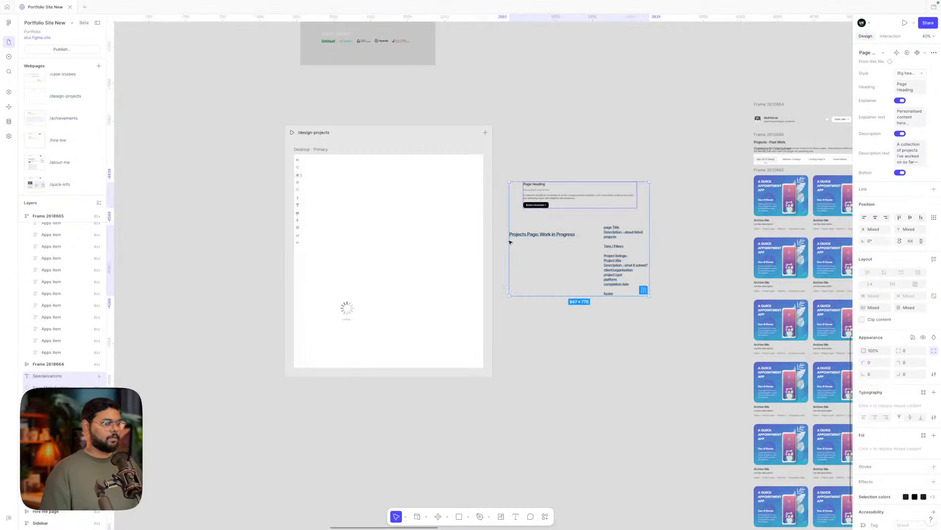
{"action": "left_click", "coordinate": [353, 316]}
- Drag the Project Tabs row into /design-projects and reposition Home Page Components beside it
{"action": "scroll", "coordinate": [628, 209], "scroll_direction": "down", "scroll_amount": 3}
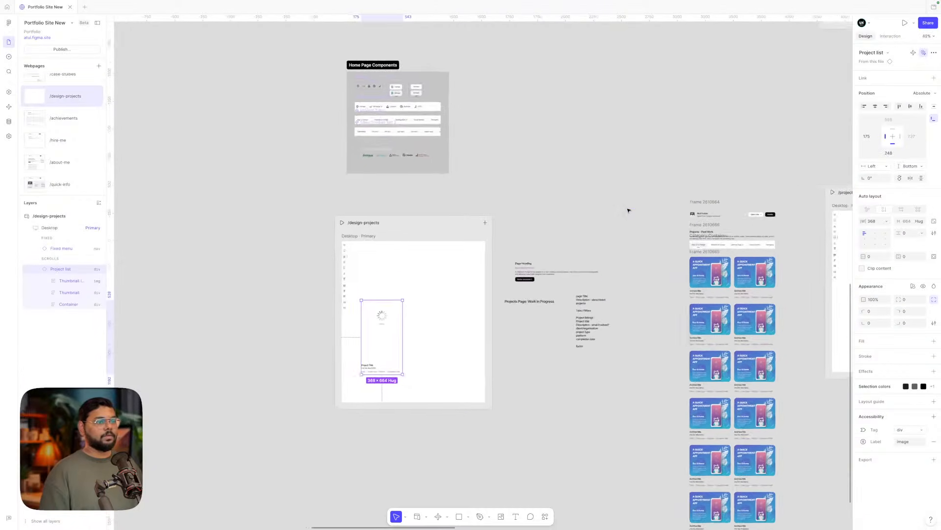
{"action": "scroll", "coordinate": [469, 161], "scroll_direction": "up", "scroll_amount": 8}
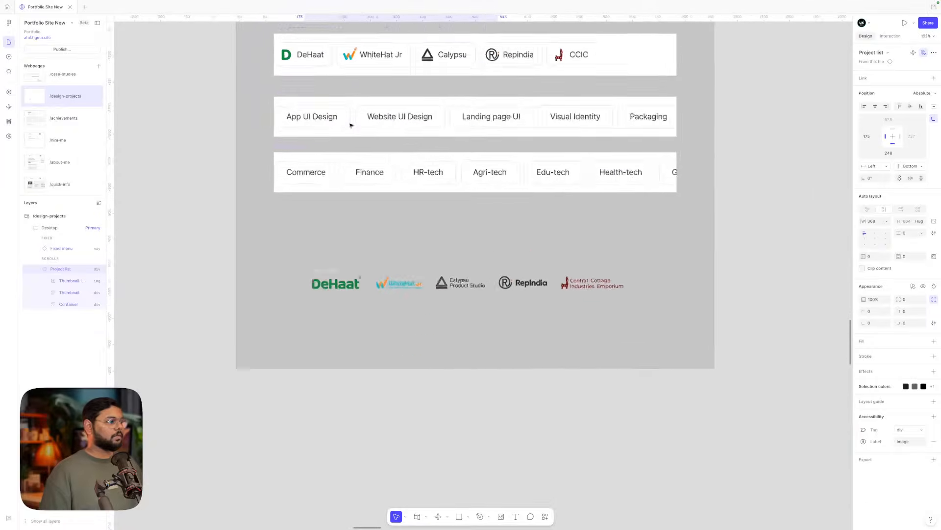
{"action": "scroll", "coordinate": [351, 125], "scroll_direction": "down", "scroll_amount": 4}
{"action": "left_click", "coordinate": [349, 125]}
{"action": "scroll", "coordinate": [346, 123], "scroll_direction": "down", "scroll_amount": 2}
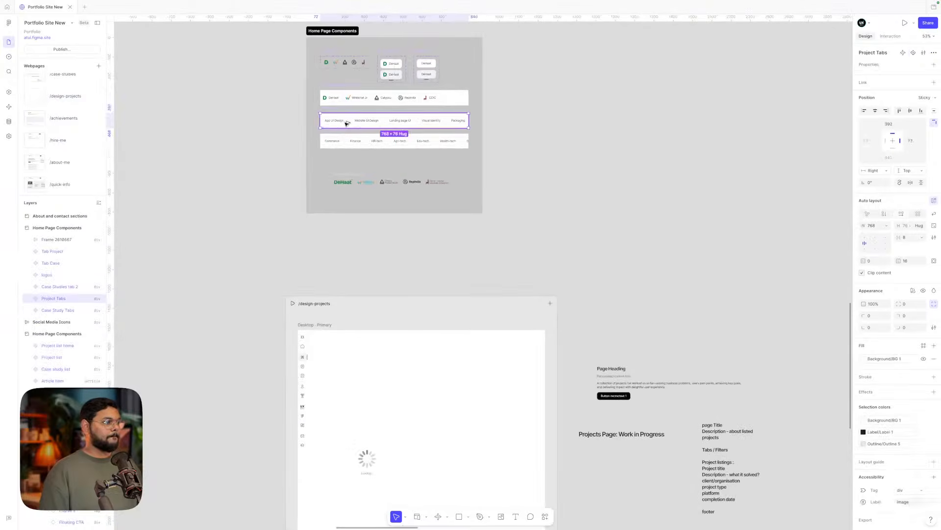
{"action": "left_click_drag", "start_coordinate": [346, 123], "coordinate": [359, 354]}
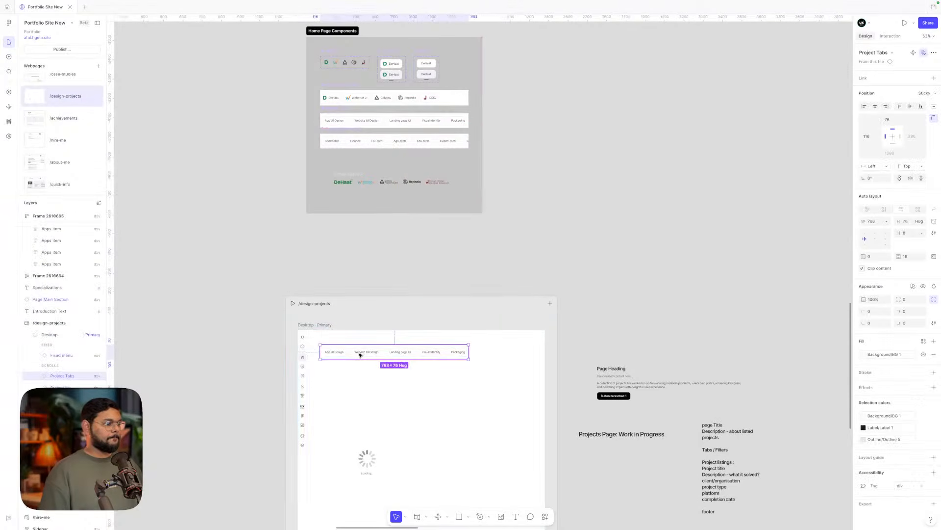
{"action": "scroll", "coordinate": [359, 354], "scroll_direction": "down", "scroll_amount": 4}
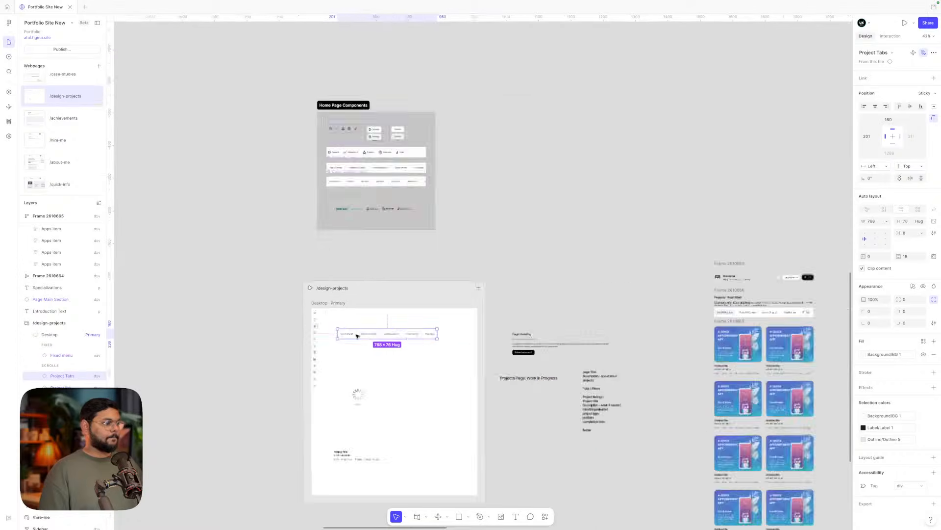
{"action": "scroll", "coordinate": [357, 335], "scroll_direction": "down", "scroll_amount": 6}
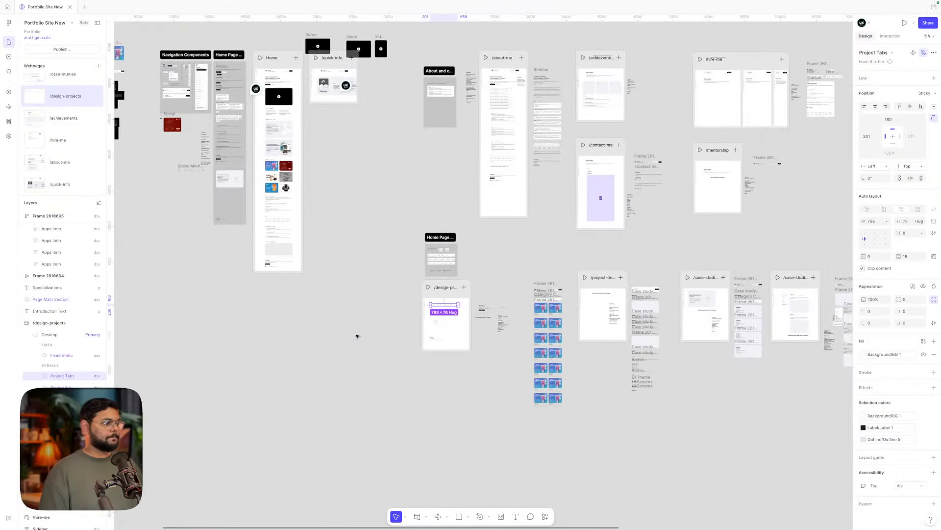
{"action": "left_click_drag", "start_coordinate": [436, 237], "coordinate": [399, 273]}
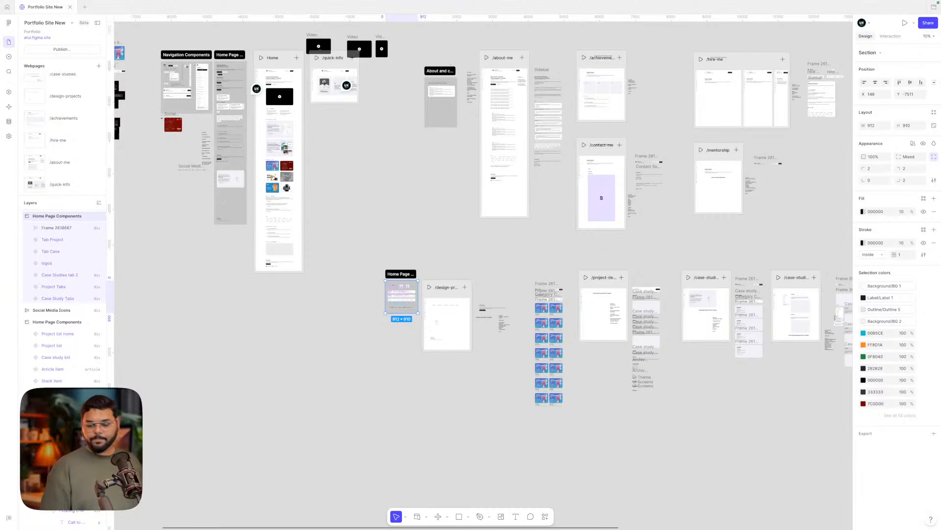
- Lower the Home Page Components frame to align its bottom and nudge the 'Projects Page: Work in Progress' label
{"action": "left_click", "coordinate": [492, 260]}
{"action": "scroll", "coordinate": [407, 296], "scroll_direction": "up", "scroll_amount": 5}
{"action": "left_click_drag", "start_coordinate": [360, 228], "coordinate": [360, 269]}
{"action": "left_click", "coordinate": [511, 198]}
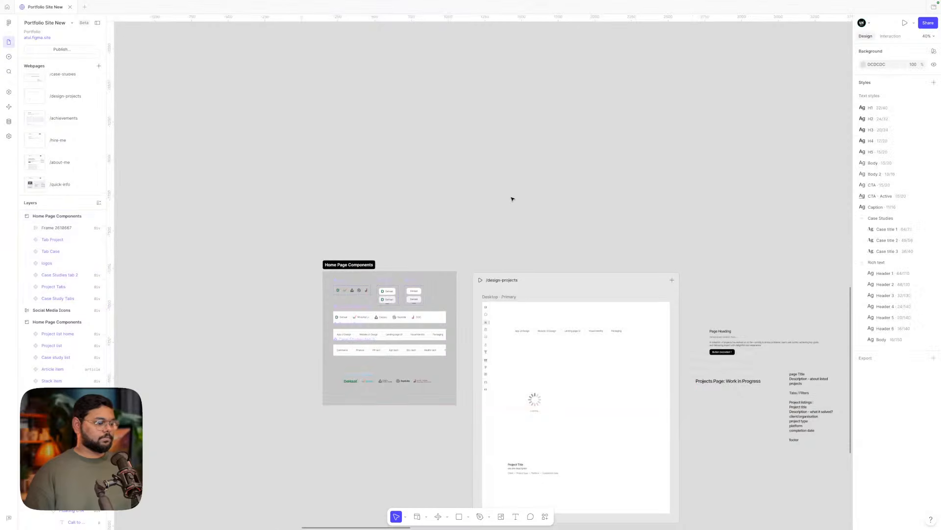
{"action": "scroll", "coordinate": [513, 198], "scroll_direction": "down", "scroll_amount": 2}
{"action": "scroll", "coordinate": [565, 201], "scroll_direction": "up", "scroll_amount": 3}
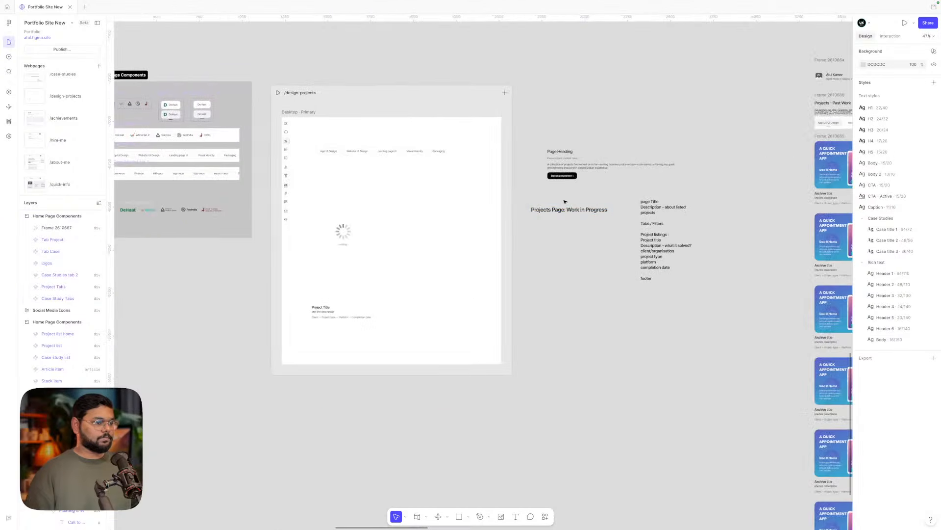
{"action": "left_click", "coordinate": [556, 210]}
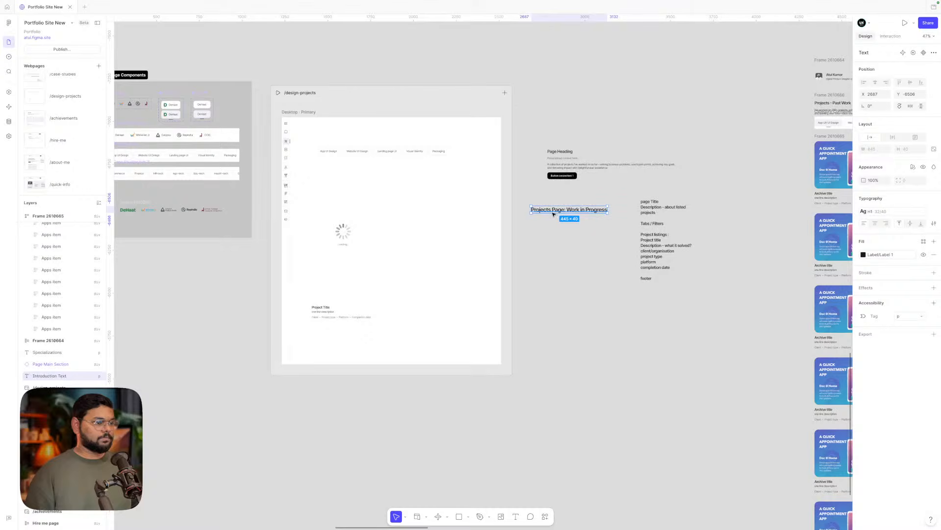
{"action": "left_click_drag", "start_coordinate": [554, 214], "coordinate": [560, 215]}
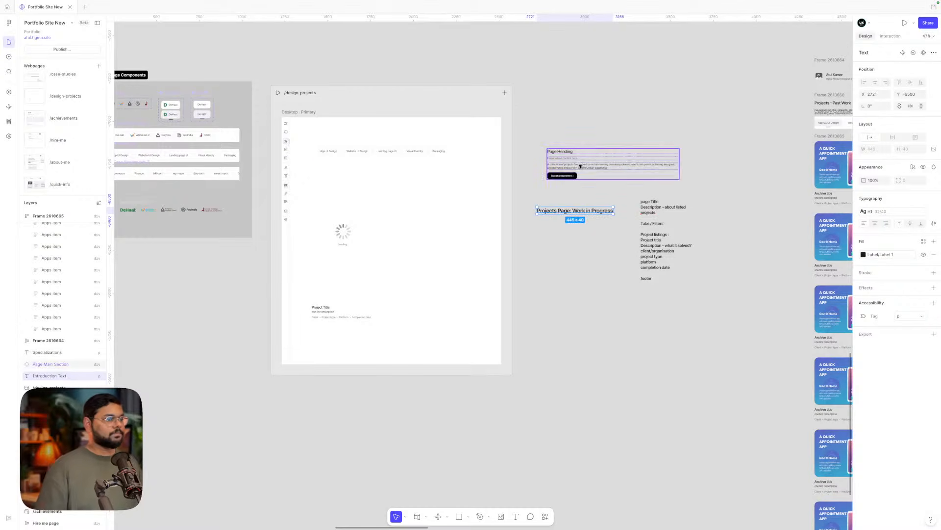
- Shift the tabs row down, drop Page Main Section at the /design-projects top, and centre it horizontally
{"action": "left_click_drag", "start_coordinate": [390, 146], "coordinate": [391, 173]}
{"action": "left_click_drag", "start_coordinate": [566, 163], "coordinate": [333, 145]}
{"action": "scroll", "coordinate": [336, 140], "scroll_direction": "up", "scroll_amount": 5}
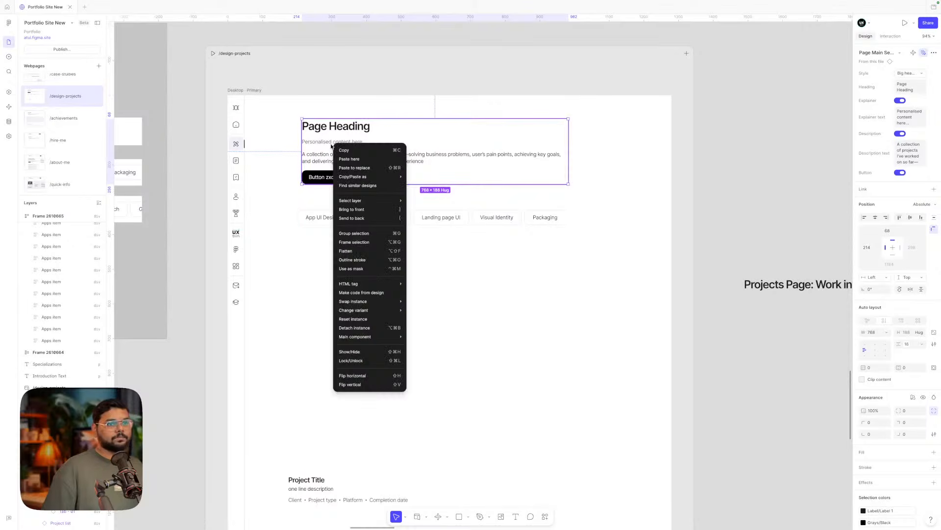
{"action": "left_click", "coordinate": [542, 256]}
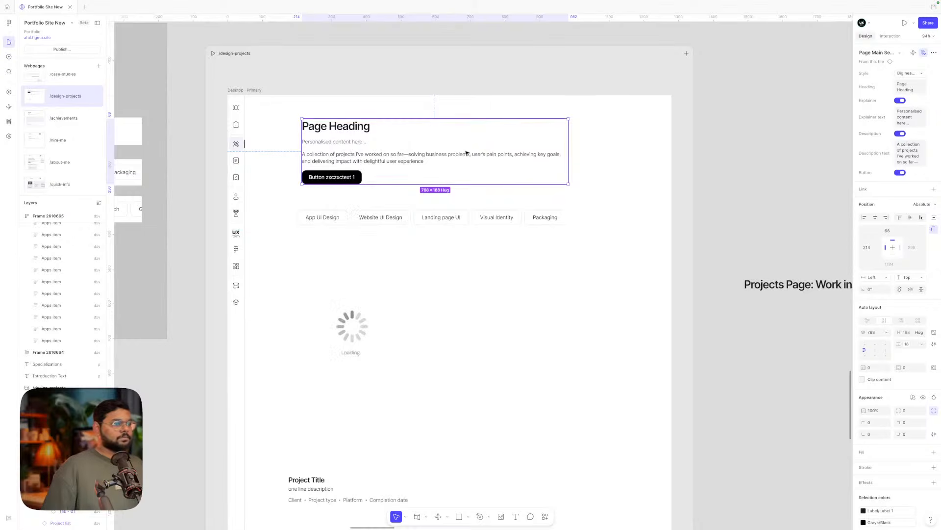
{"action": "left_click", "coordinate": [466, 154]}
{"action": "left_click", "coordinate": [875, 217]}
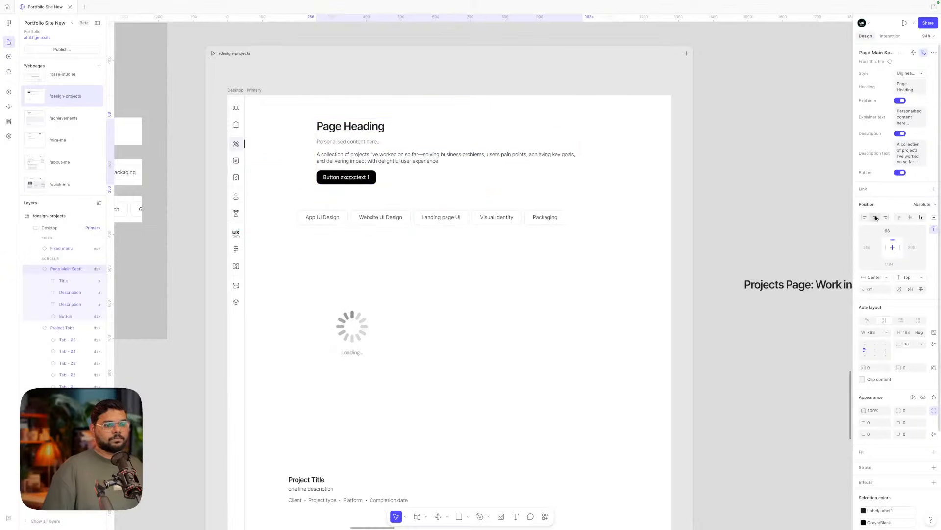
{"action": "left_click", "coordinate": [624, 225]}
{"action": "scroll", "coordinate": [624, 225], "scroll_direction": "up", "scroll_amount": 1}
{"action": "scroll", "coordinate": [624, 225], "scroll_direction": "down", "scroll_amount": 5}
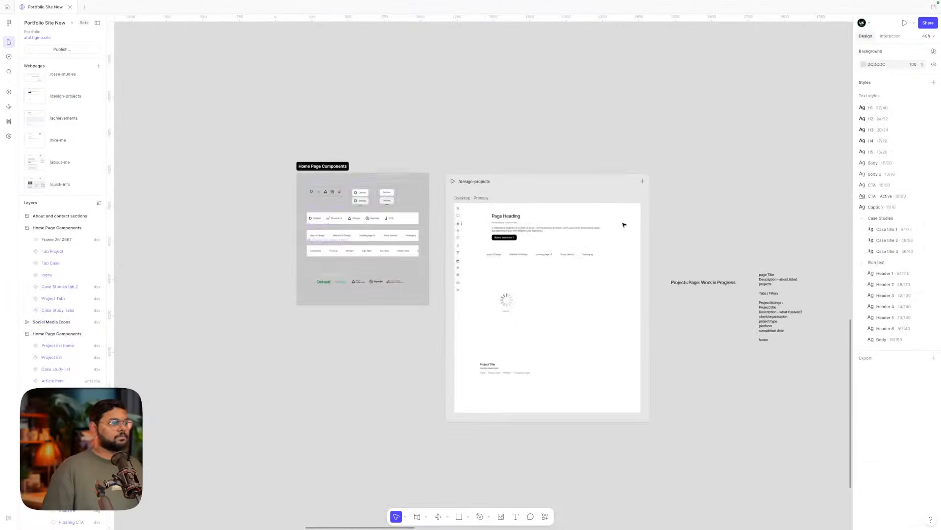
{"action": "scroll", "coordinate": [624, 224], "scroll_direction": "up", "scroll_amount": 10}
{"action": "scroll", "coordinate": [624, 224], "scroll_direction": "down", "scroll_amount": 4}
{"action": "scroll", "coordinate": [618, 226], "scroll_direction": "up", "scroll_amount": 3}
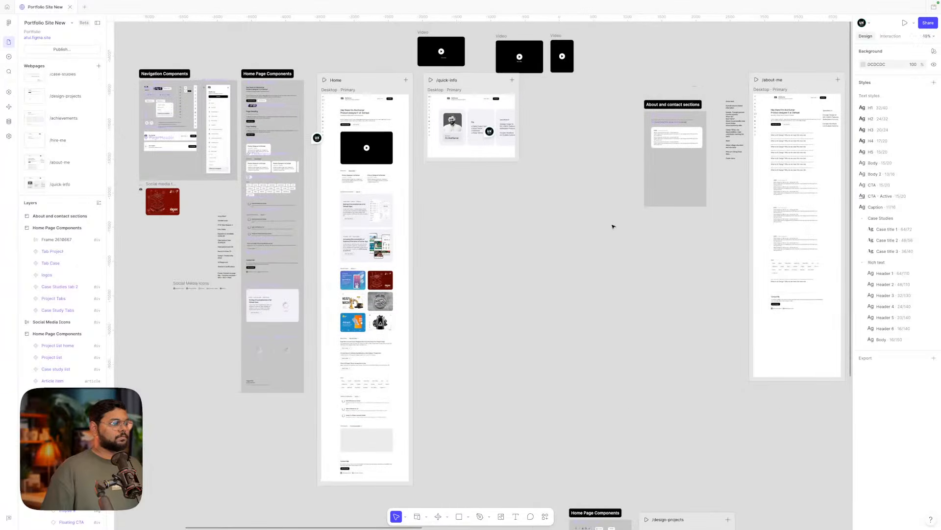
{"action": "scroll", "coordinate": [371, 212], "scroll_direction": "up", "scroll_amount": 4}
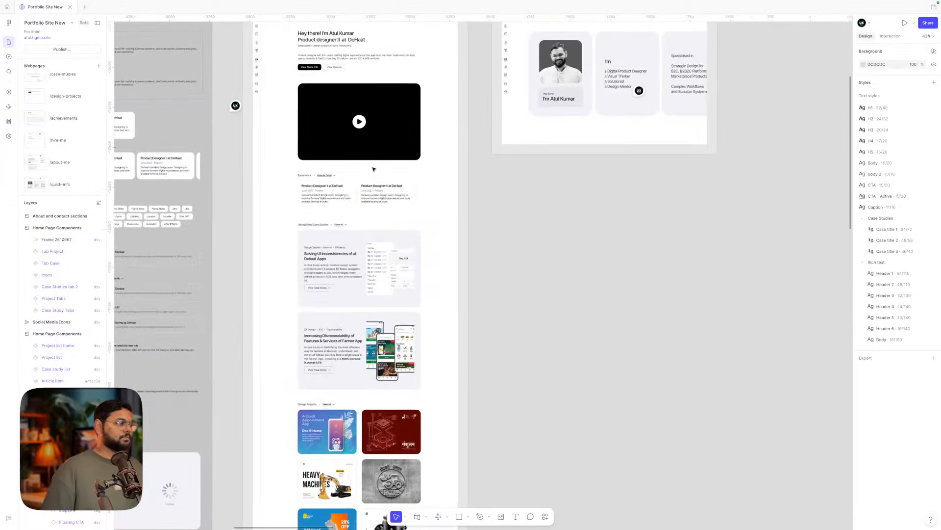
{"action": "scroll", "coordinate": [373, 169], "scroll_direction": "down", "scroll_amount": 2}
{"action": "scroll", "coordinate": [374, 170], "scroll_direction": "down", "scroll_amount": 3}
{"action": "scroll", "coordinate": [376, 314], "scroll_direction": "down", "scroll_amount": 3}
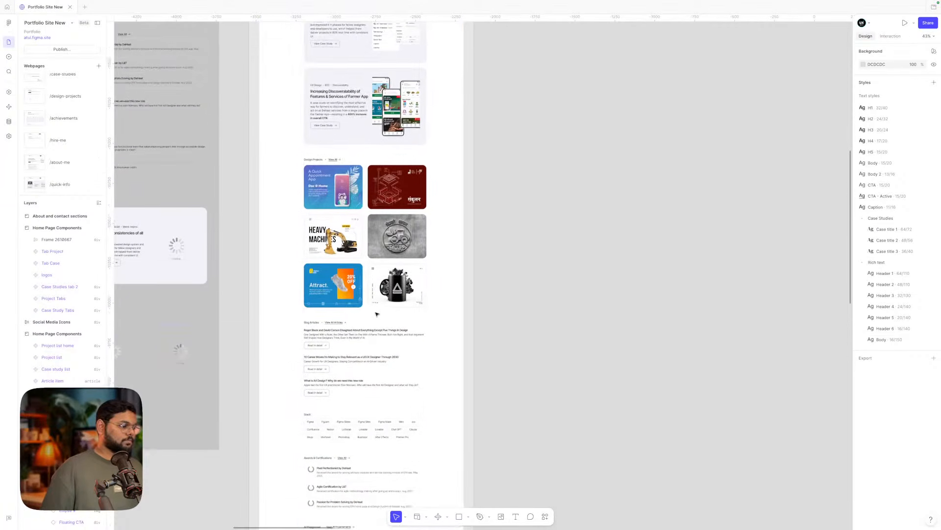
{"action": "scroll", "coordinate": [376, 314], "scroll_direction": "down", "scroll_amount": 3}
{"action": "scroll", "coordinate": [376, 314], "scroll_direction": "up", "scroll_amount": 8}
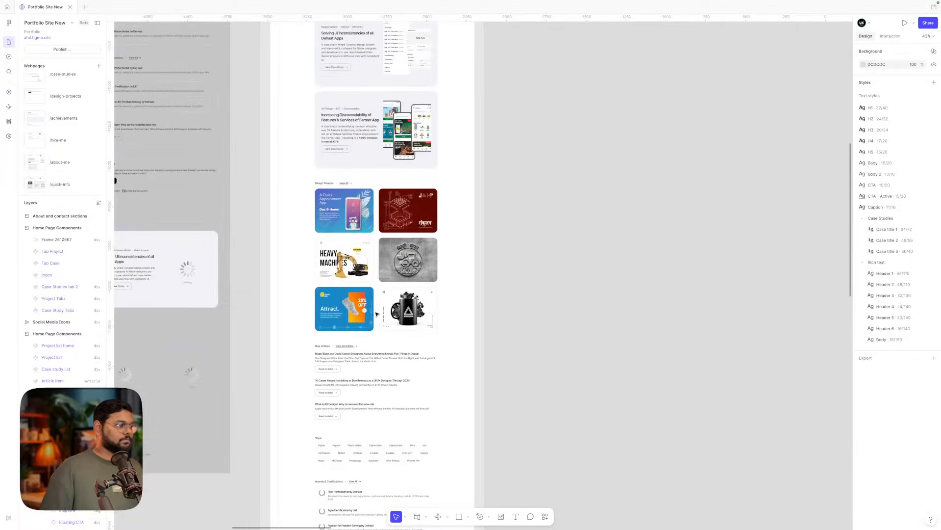
{"action": "scroll", "coordinate": [376, 312], "scroll_direction": "up", "scroll_amount": 2}
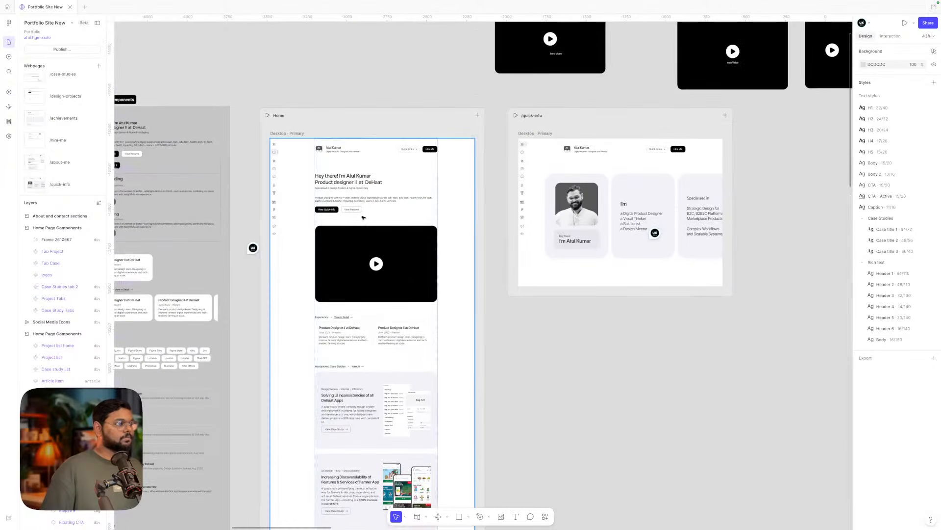
{"action": "scroll", "coordinate": [614, 330], "scroll_direction": "down", "scroll_amount": 10}
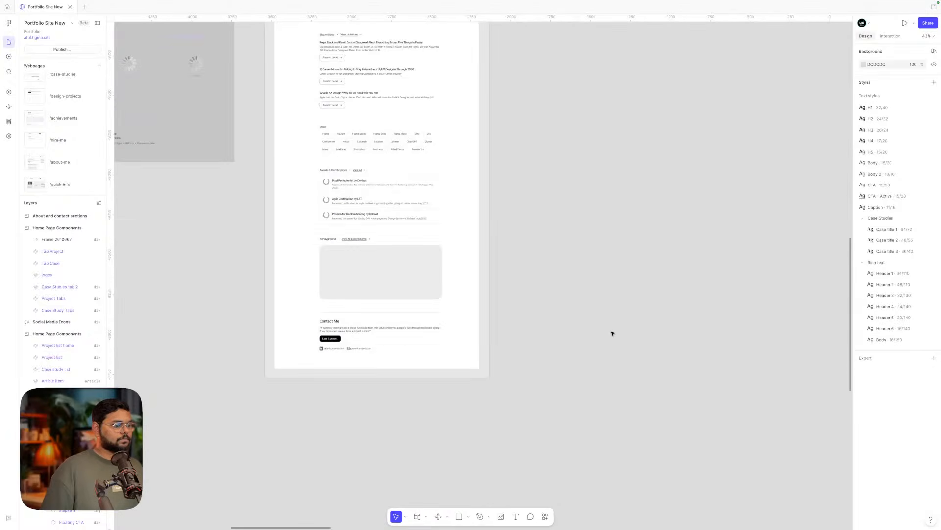
{"action": "scroll", "coordinate": [612, 333], "scroll_direction": "down", "scroll_amount": 7}
{"action": "scroll", "coordinate": [613, 333], "scroll_direction": "down", "scroll_amount": 3}
{"action": "scroll", "coordinate": [612, 333], "scroll_direction": "right", "scroll_amount": 4}
{"action": "scroll", "coordinate": [613, 333], "scroll_direction": "up", "scroll_amount": 2}
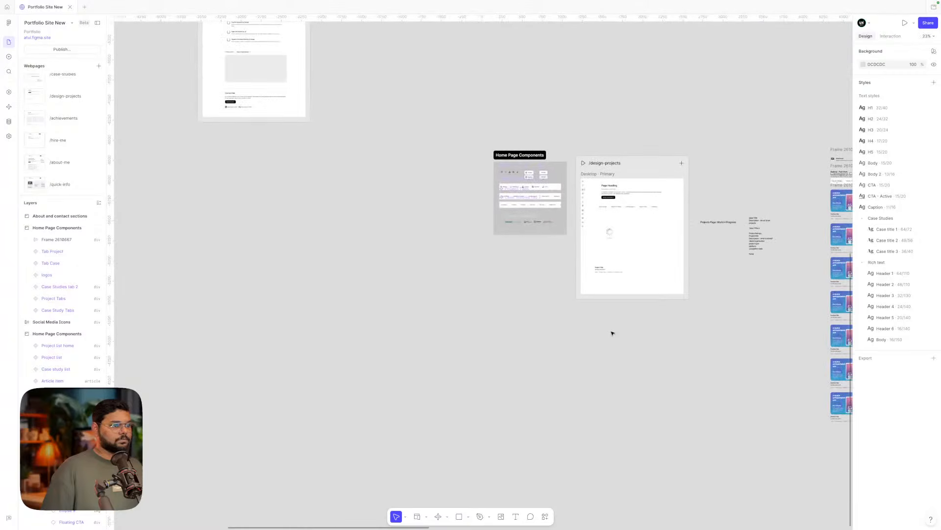
{"action": "scroll", "coordinate": [635, 227], "scroll_direction": "up", "scroll_amount": 8}
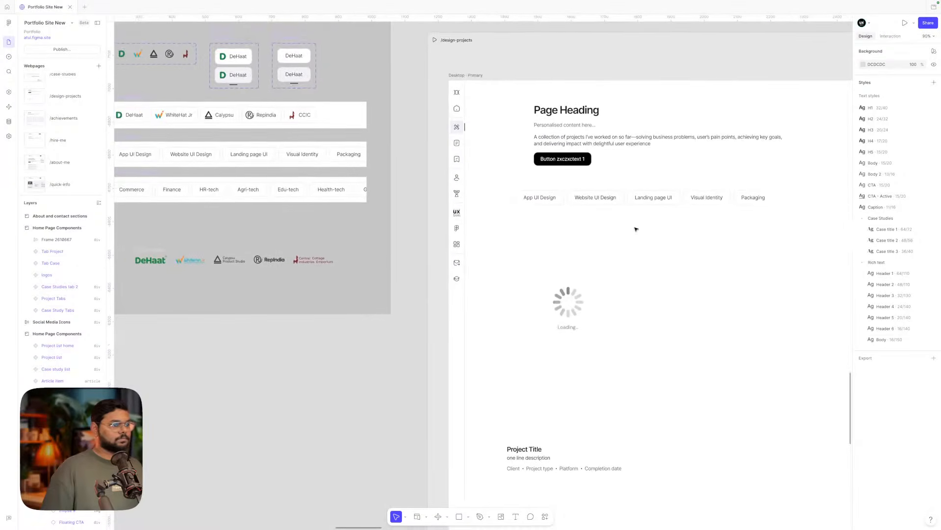
- Realign the Project Tabs row to the snap guides and check its Sticky position setting
{"action": "scroll", "coordinate": [636, 229], "scroll_direction": "right", "scroll_amount": 3}
{"action": "left_click", "coordinate": [542, 204]}
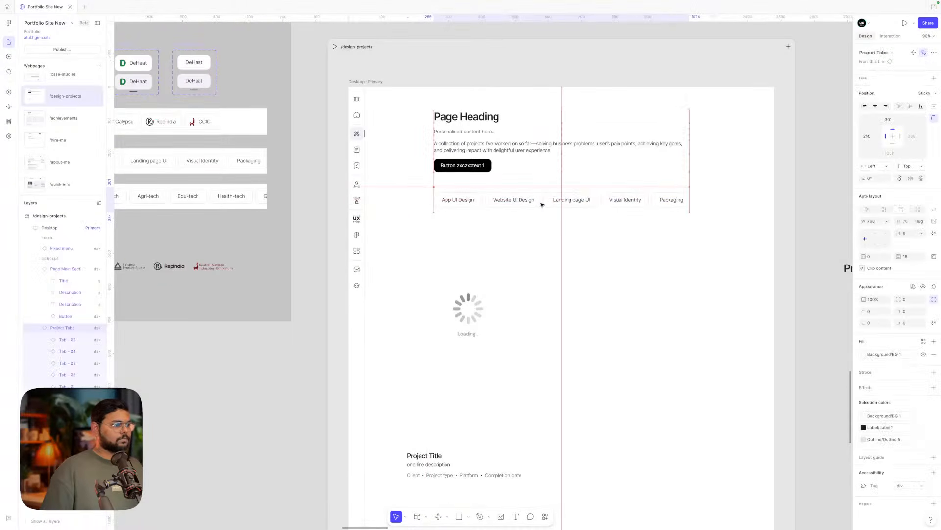
{"action": "left_click_drag", "start_coordinate": [541, 205], "coordinate": [544, 205]}
{"action": "left_click", "coordinate": [550, 257]}
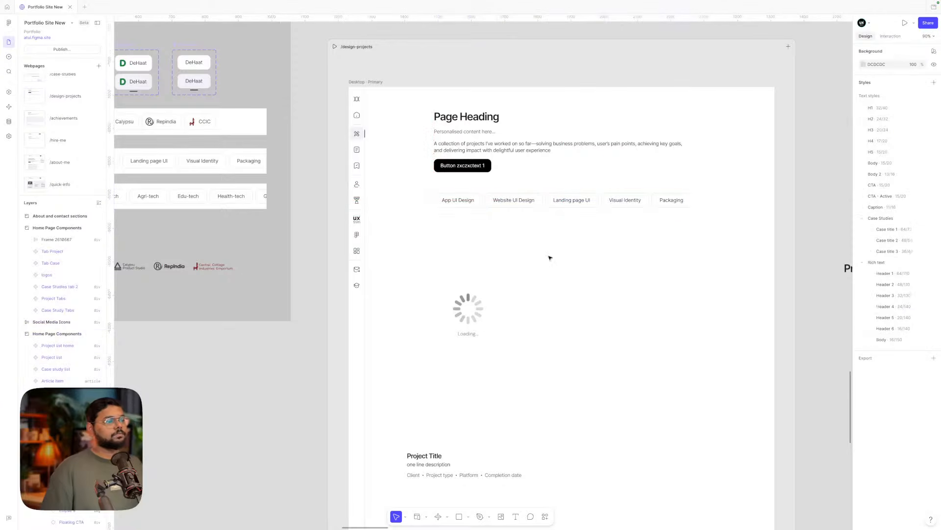
{"action": "left_click", "coordinate": [507, 202]}
{"action": "left_click", "coordinate": [535, 248]}
{"action": "scroll", "coordinate": [535, 248], "scroll_direction": "down", "scroll_amount": 3}
{"action": "scroll", "coordinate": [535, 248], "scroll_direction": "up", "scroll_amount": 1}
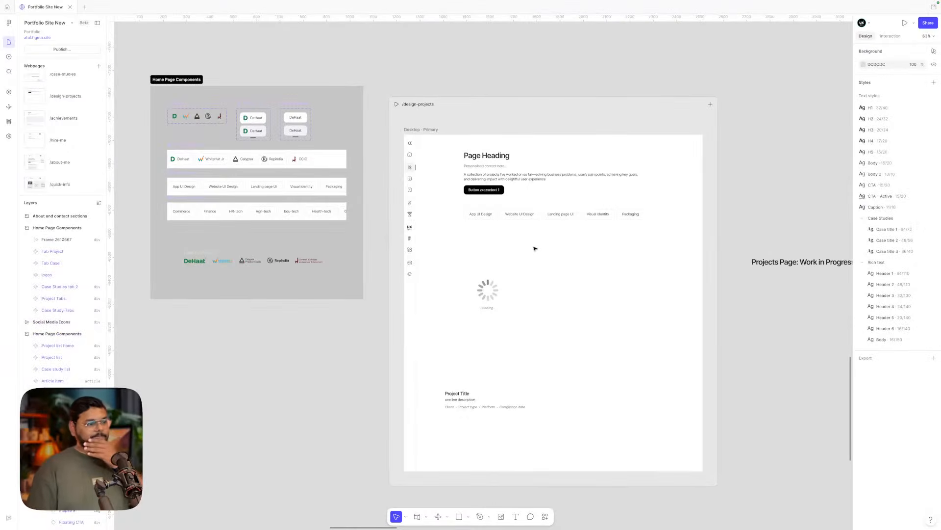
{"action": "left_click", "coordinate": [519, 219]}
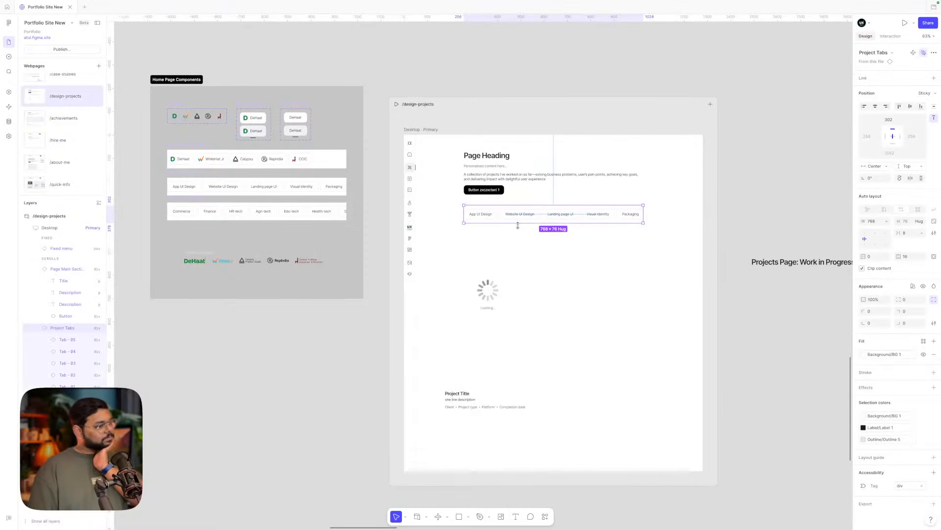
{"action": "left_click", "coordinate": [519, 249]}
{"action": "left_click", "coordinate": [511, 217]}
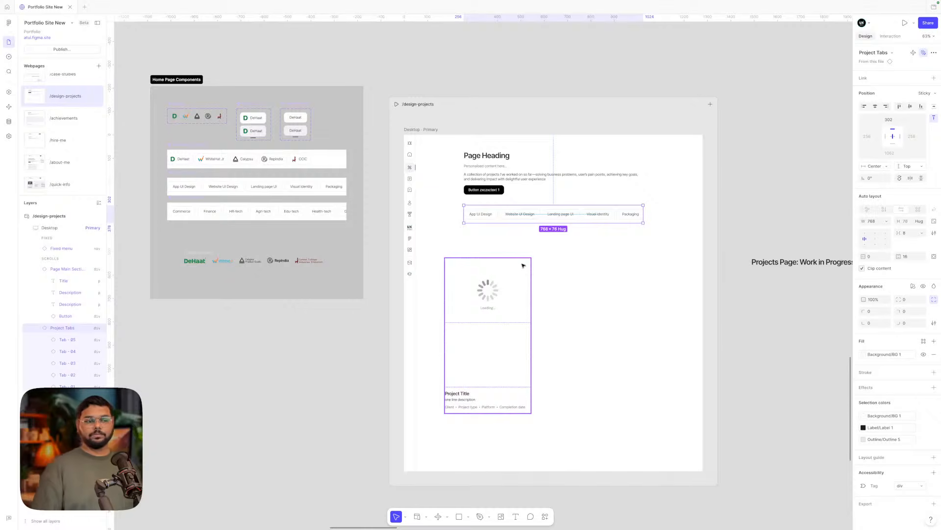
{"action": "scroll", "coordinate": [522, 265], "scroll_direction": "down", "scroll_amount": 3}
{"action": "scroll", "coordinate": [522, 265], "scroll_direction": "right", "scroll_amount": 3}
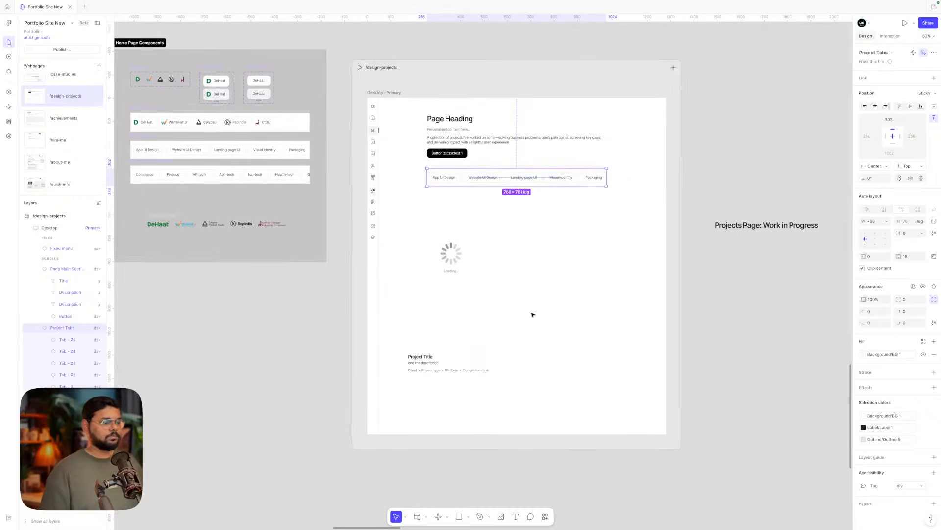
{"action": "left_click", "coordinate": [732, 306]}
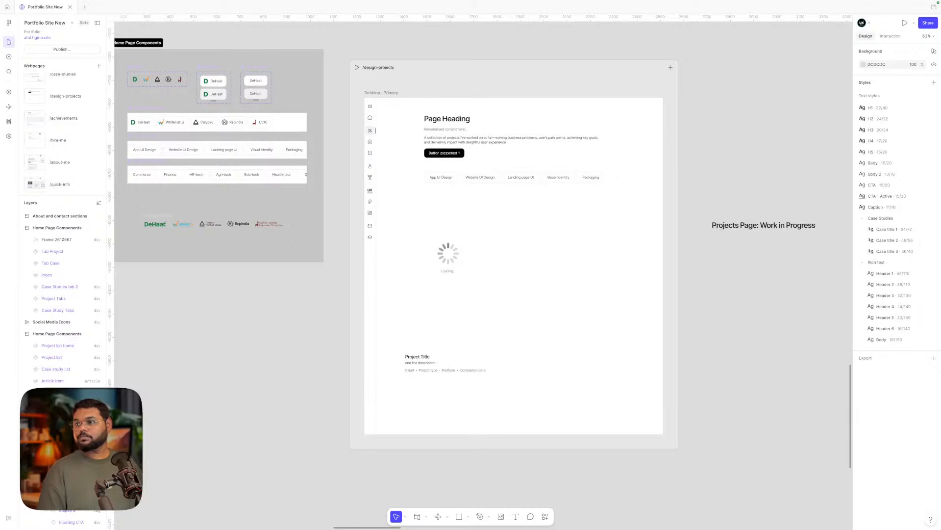
- Drag the 'Projects Page: Work in Progress' label up and right, just above the outline notes
{"action": "scroll", "coordinate": [715, 201], "scroll_direction": "up", "scroll_amount": 1}
{"action": "scroll", "coordinate": [715, 201], "scroll_direction": "right", "scroll_amount": 1}
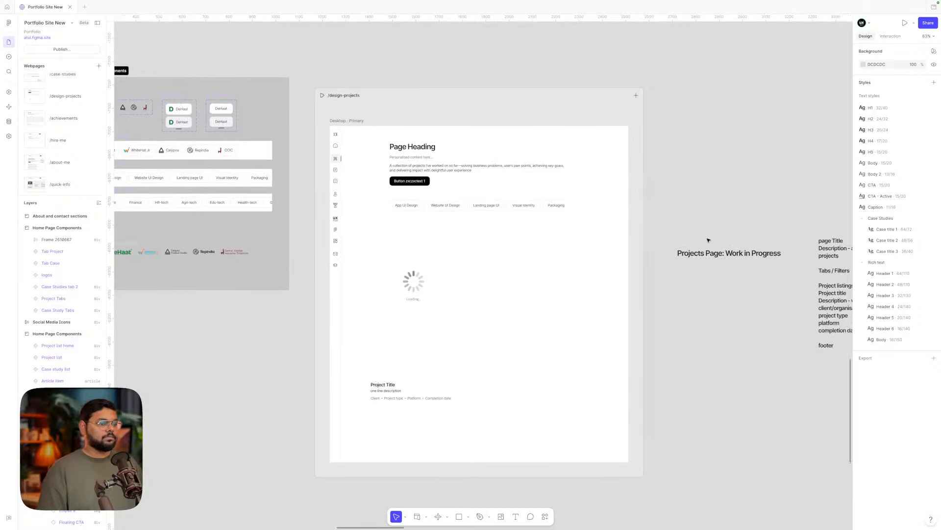
{"action": "left_click_drag", "start_coordinate": [708, 253], "coordinate": [771, 190]}
{"action": "scroll", "coordinate": [768, 196], "scroll_direction": "right", "scroll_amount": 3}
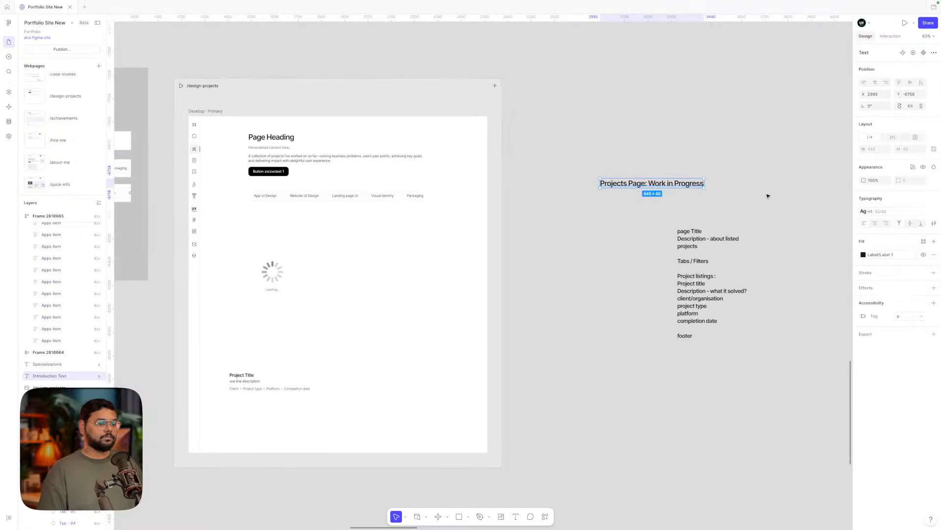
{"action": "left_click_drag", "start_coordinate": [654, 185], "coordinate": [719, 212]}
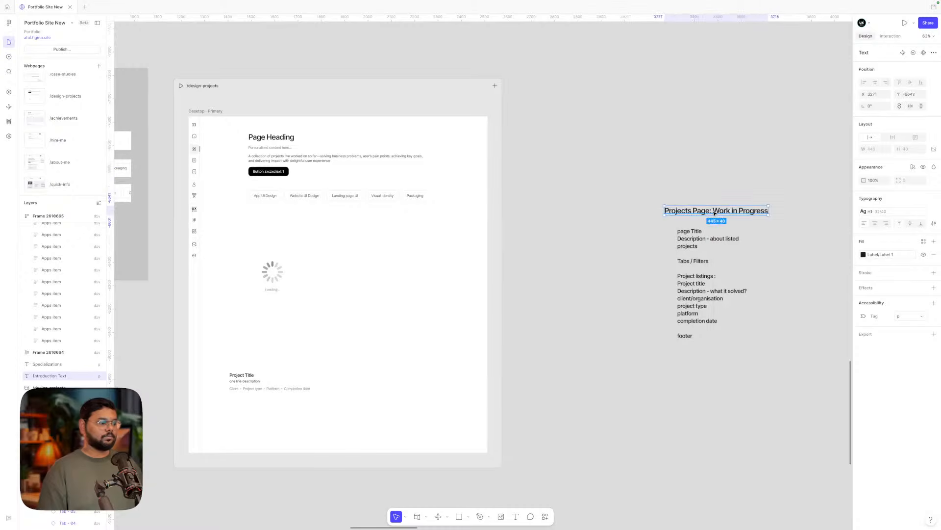
{"action": "left_click", "coordinate": [567, 243]}
{"action": "scroll", "coordinate": [568, 242], "scroll_direction": "left", "scroll_amount": 3}
{"action": "scroll", "coordinate": [568, 243], "scroll_direction": "down", "scroll_amount": 1}
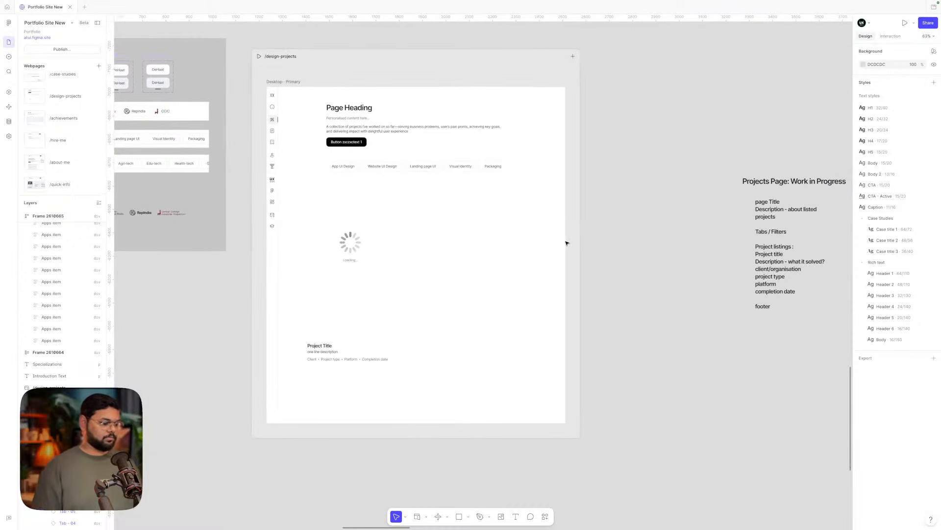
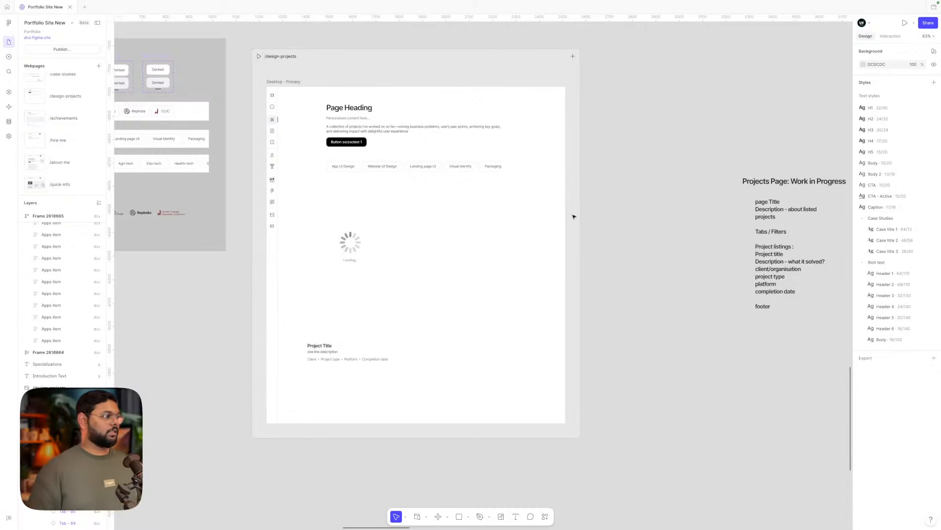
- Retitle the page heading to 'Design Projects' and remove the section's button
{"action": "double_click", "coordinate": [349, 109]}
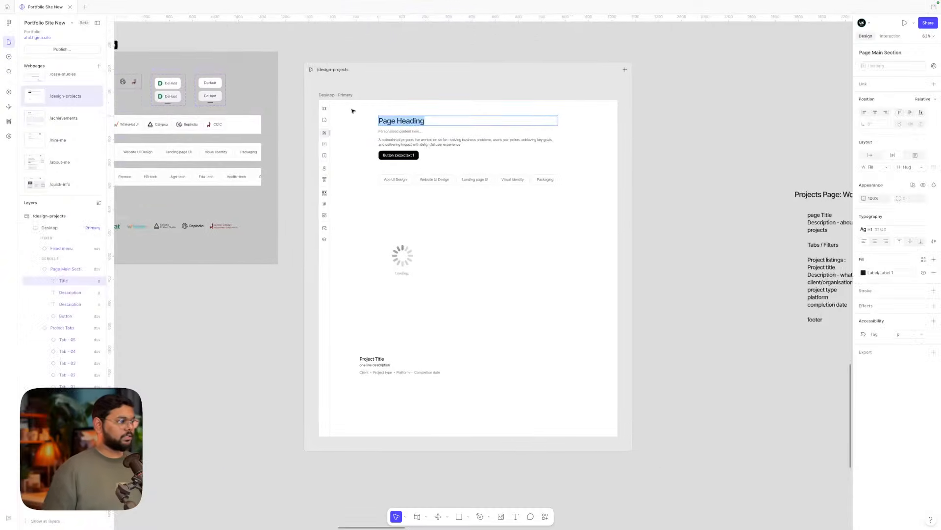
{"action": "type", "text": "Design"}
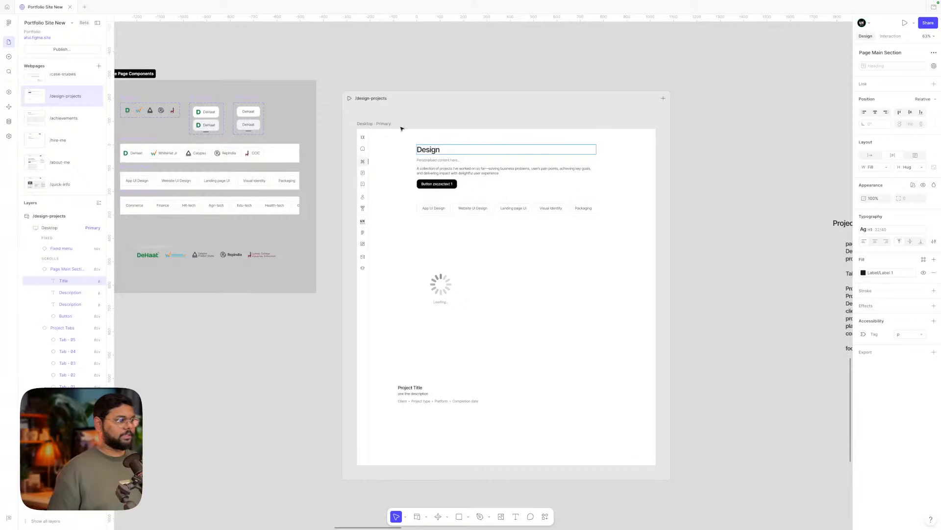
{"action": "type", "text": " Projects"}
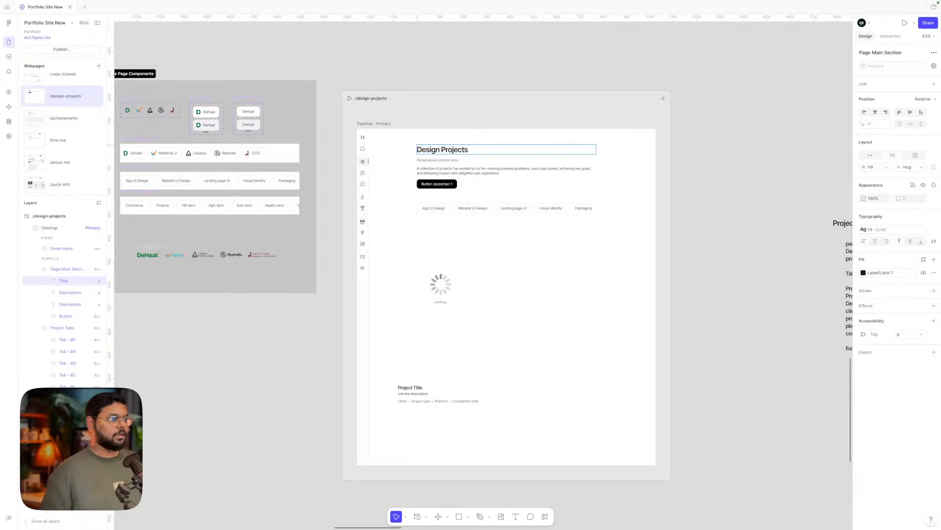
{"action": "double_click", "coordinate": [444, 160]}
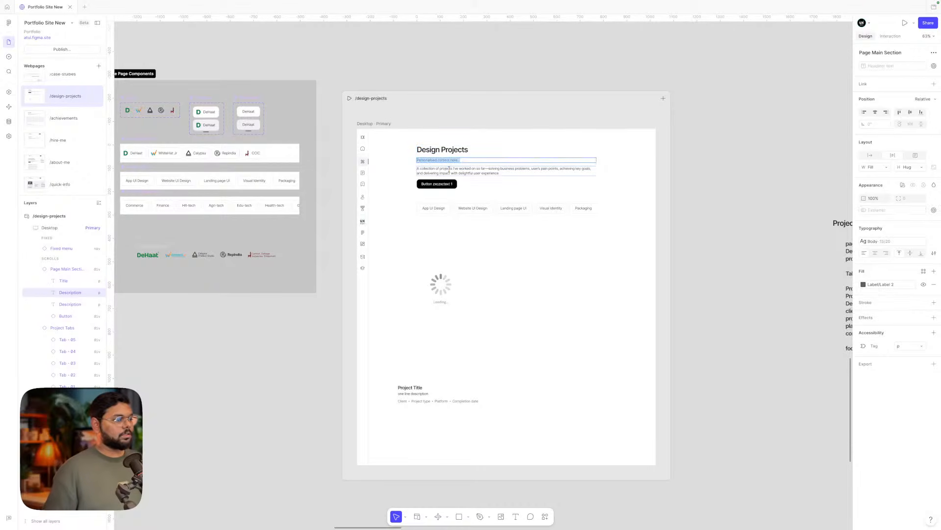
{"action": "double_click", "coordinate": [442, 171]}
{"action": "key", "text": "Escape"}
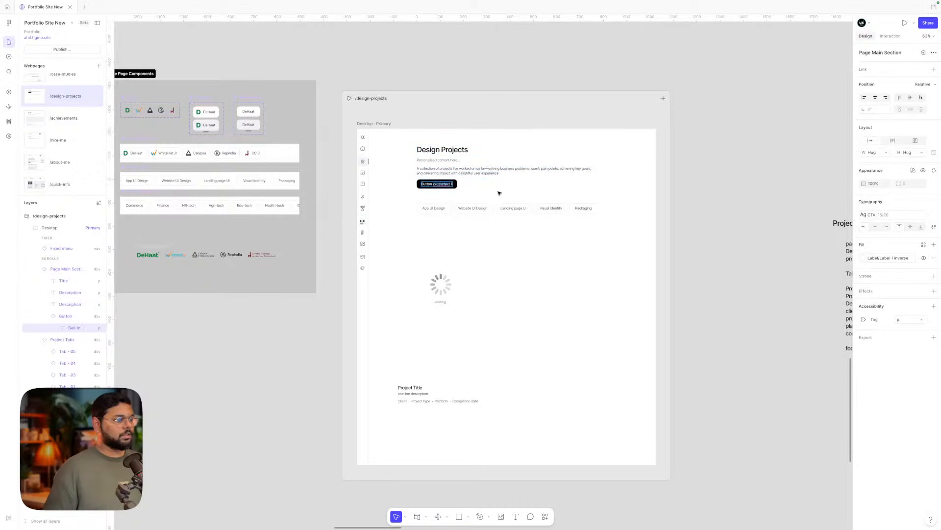
{"action": "key", "text": "Escape"}
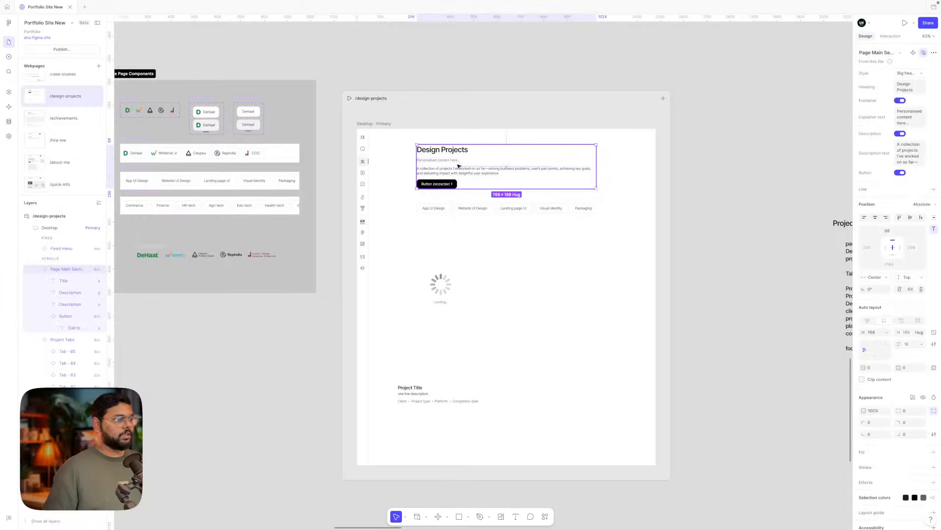
{"action": "left_click", "coordinate": [900, 172]}
{"action": "left_click", "coordinate": [738, 196]}
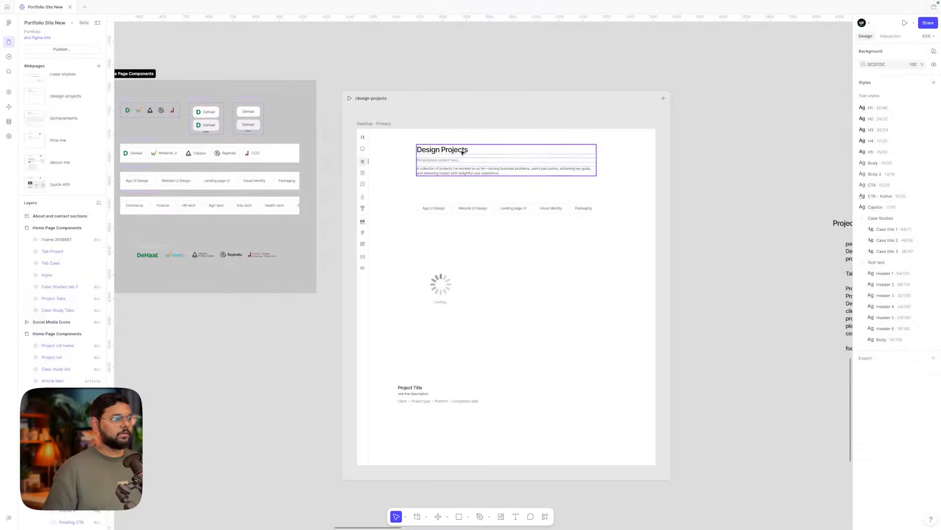
- Set the App UI Design tab's State to Selected
{"action": "scroll", "coordinate": [490, 143], "scroll_direction": "up", "scroll_amount": 5}
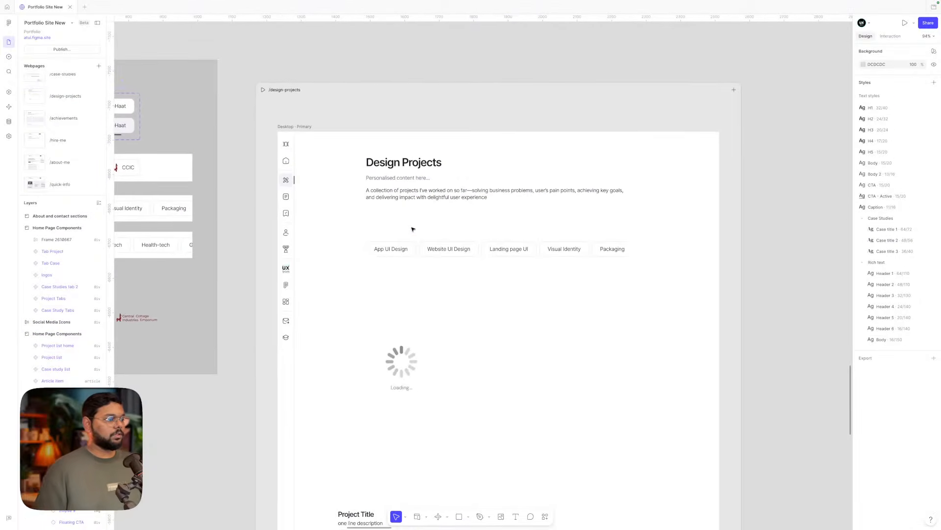
{"action": "left_click", "coordinate": [388, 245]}
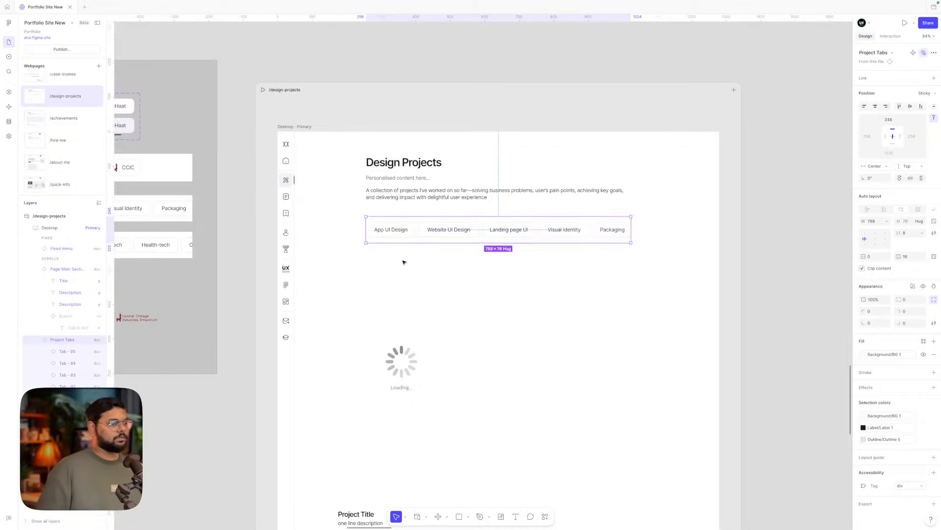
{"action": "left_click", "coordinate": [409, 275]}
{"action": "double_click", "coordinate": [403, 227]}
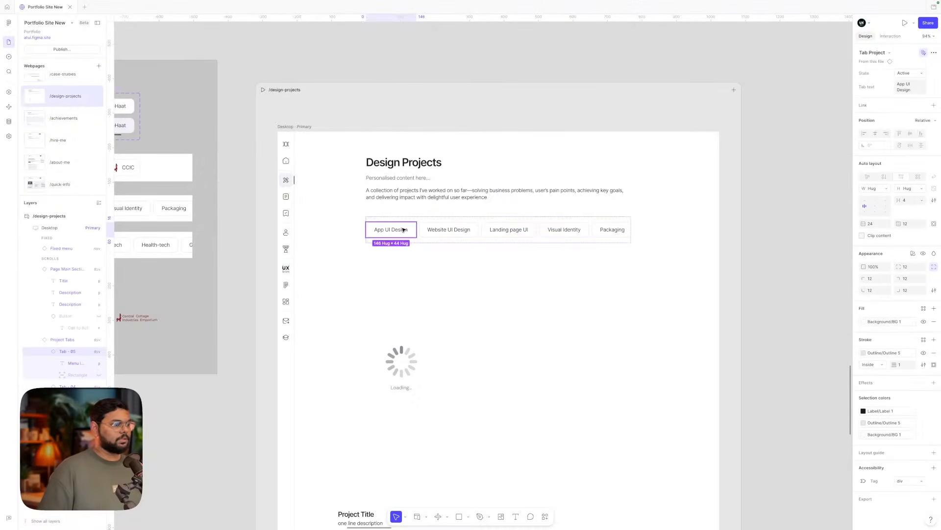
{"action": "left_click", "coordinate": [908, 73]}
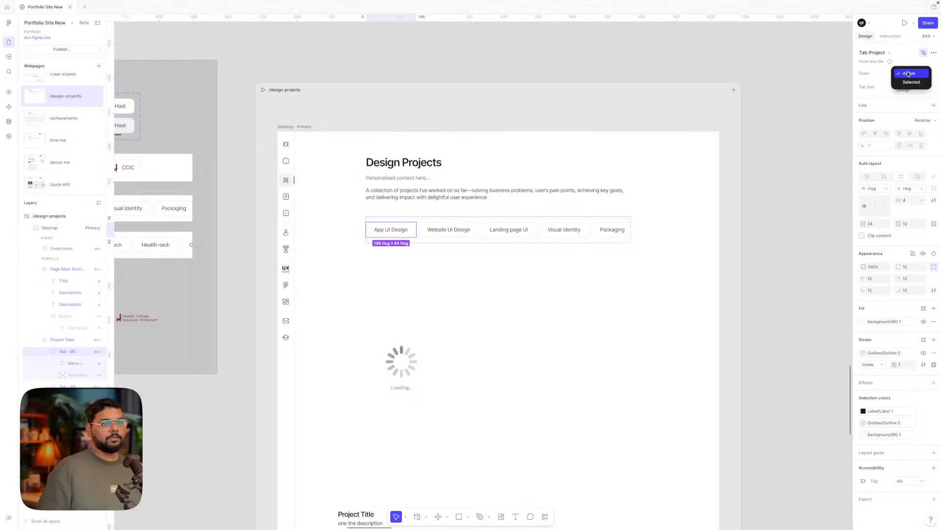
{"action": "left_click", "coordinate": [910, 83]}
{"action": "left_click", "coordinate": [770, 176]}
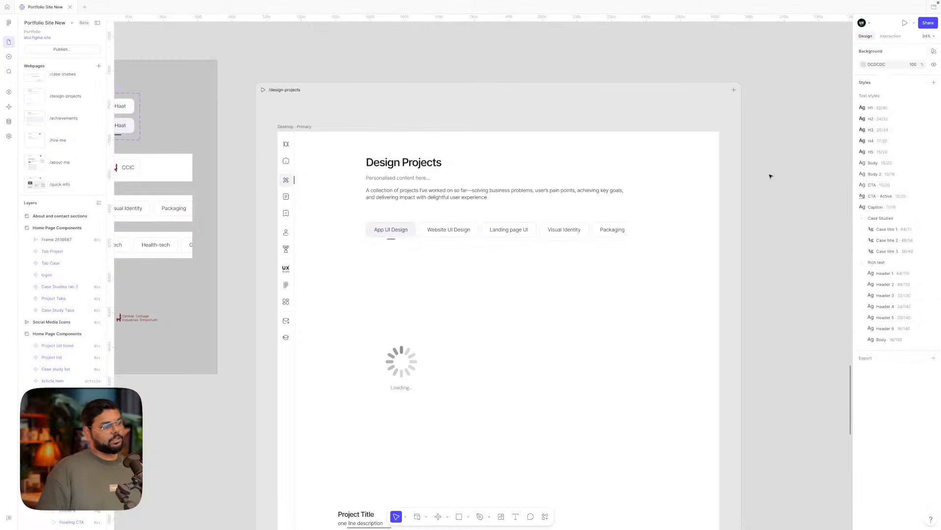
{"action": "left_click", "coordinate": [468, 226]}
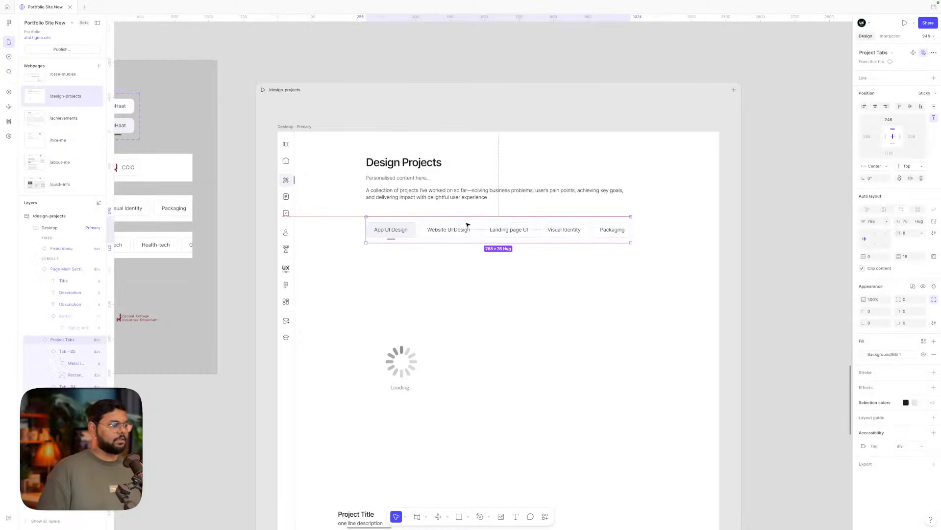
{"action": "key", "text": "Escape"}
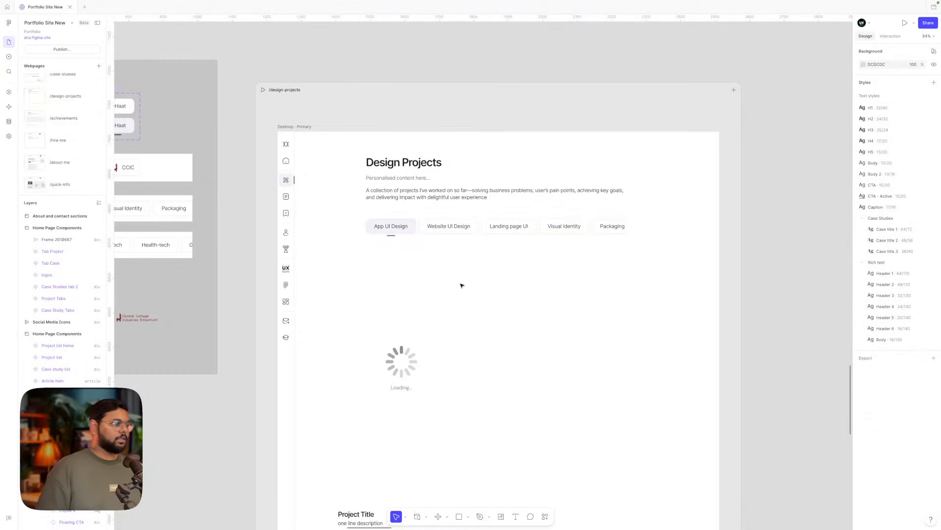
{"action": "scroll", "coordinate": [416, 339], "scroll_direction": "down", "scroll_amount": 5}
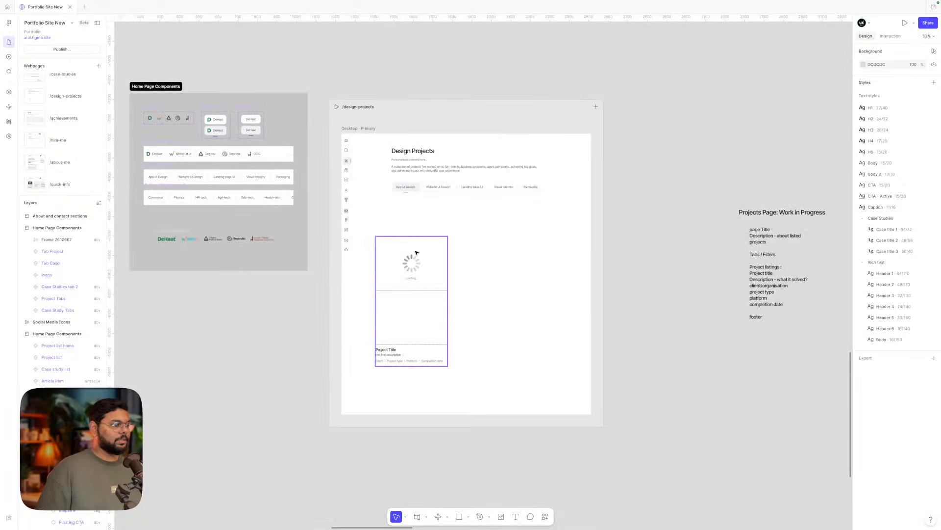
- Drag an Apps item card onto the canvas beside the Projects Page notes
{"action": "left_click_drag", "start_coordinate": [412, 261], "coordinate": [420, 246]}
{"action": "left_click", "coordinate": [689, 278]}
{"action": "scroll", "coordinate": [691, 279], "scroll_direction": "right", "scroll_amount": 2}
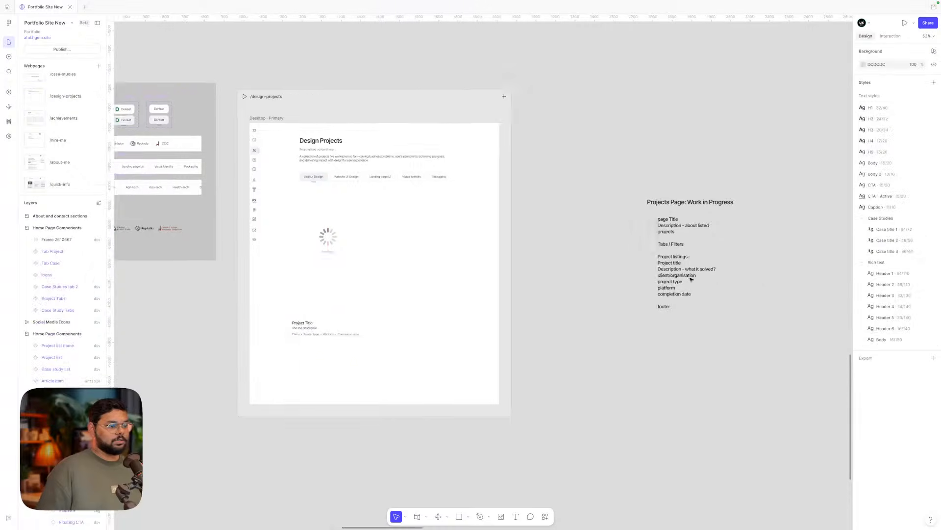
{"action": "scroll", "coordinate": [691, 279], "scroll_direction": "down", "scroll_amount": 4}
{"action": "scroll", "coordinate": [690, 279], "scroll_direction": "right", "scroll_amount": 2}
{"action": "scroll", "coordinate": [715, 237], "scroll_direction": "up", "scroll_amount": 5}
{"action": "left_click", "coordinate": [716, 237]}
{"action": "scroll", "coordinate": [687, 219], "scroll_direction": "left", "scroll_amount": 4}
{"action": "scroll", "coordinate": [686, 219], "scroll_direction": "down", "scroll_amount": 1}
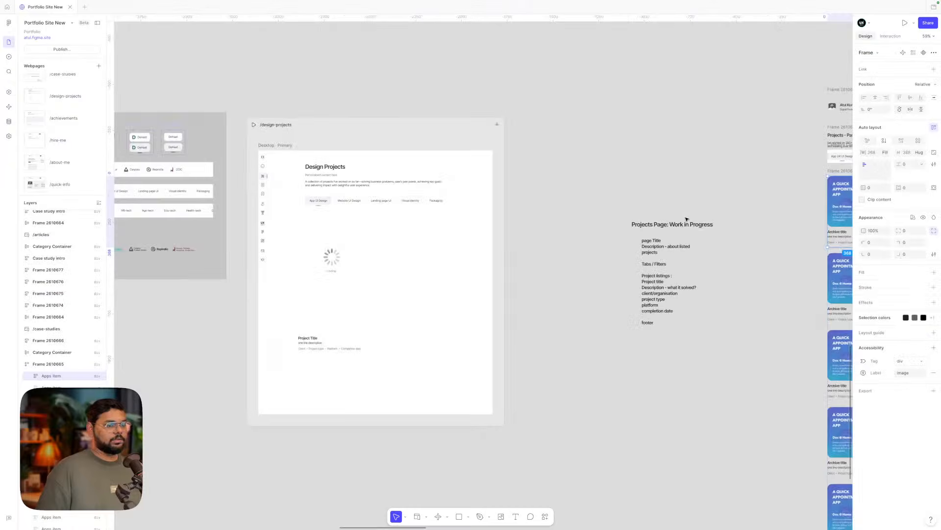
{"action": "left_click_drag", "start_coordinate": [841, 209], "coordinate": [527, 263]}
- Nudge the page's project list card slightly up and right
{"action": "left_click", "coordinate": [344, 259]}
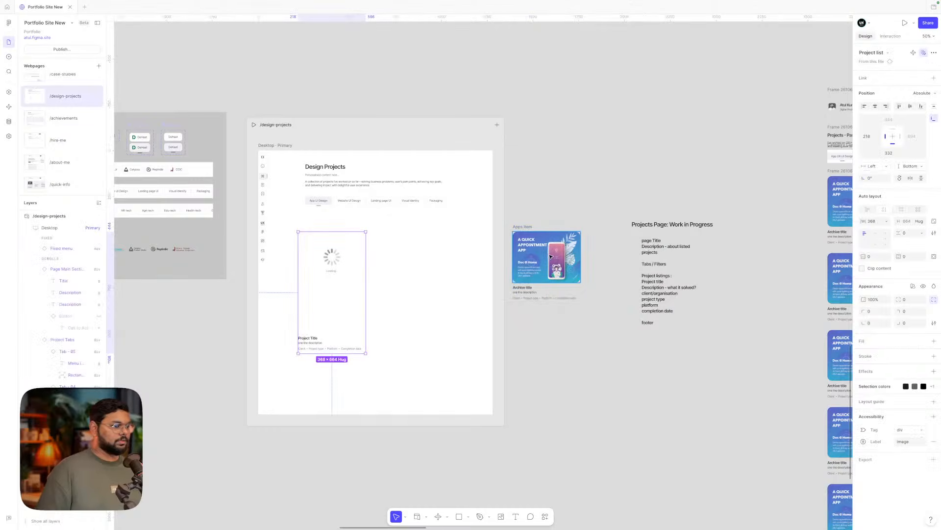
{"action": "left_click", "coordinate": [530, 213]}
{"action": "double_click", "coordinate": [302, 282]}
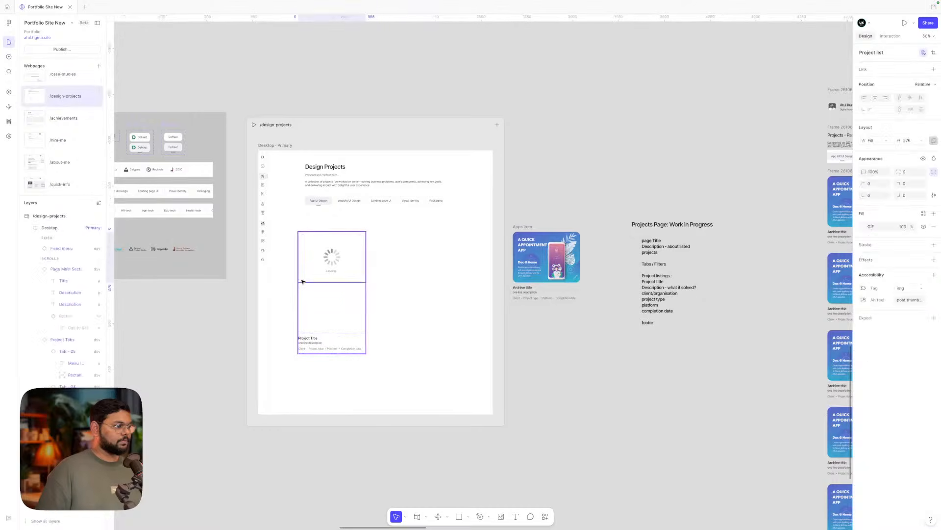
{"action": "left_click", "coordinate": [406, 257]}
{"action": "left_click_drag", "start_coordinate": [335, 264], "coordinate": [340, 255]}
{"action": "scroll", "coordinate": [340, 255], "scroll_direction": "up", "scroll_amount": 1}
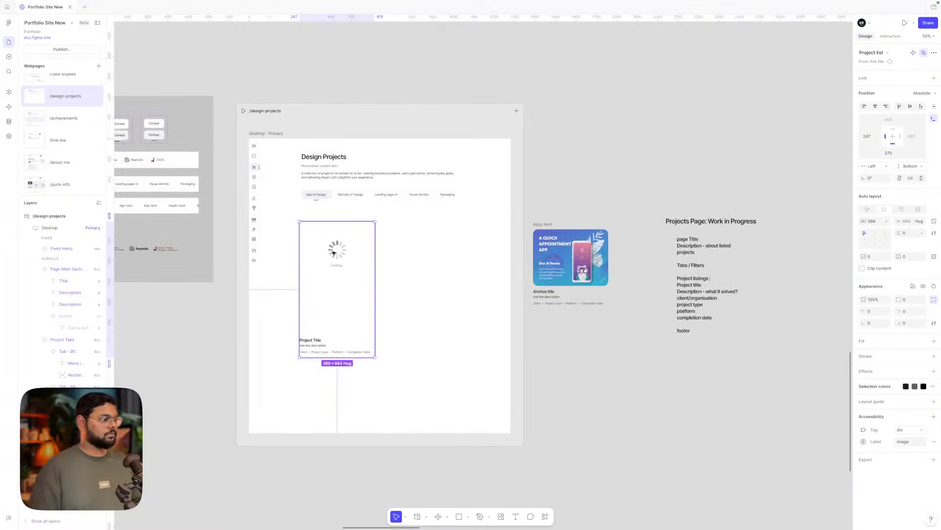
{"action": "double_click", "coordinate": [333, 253]}
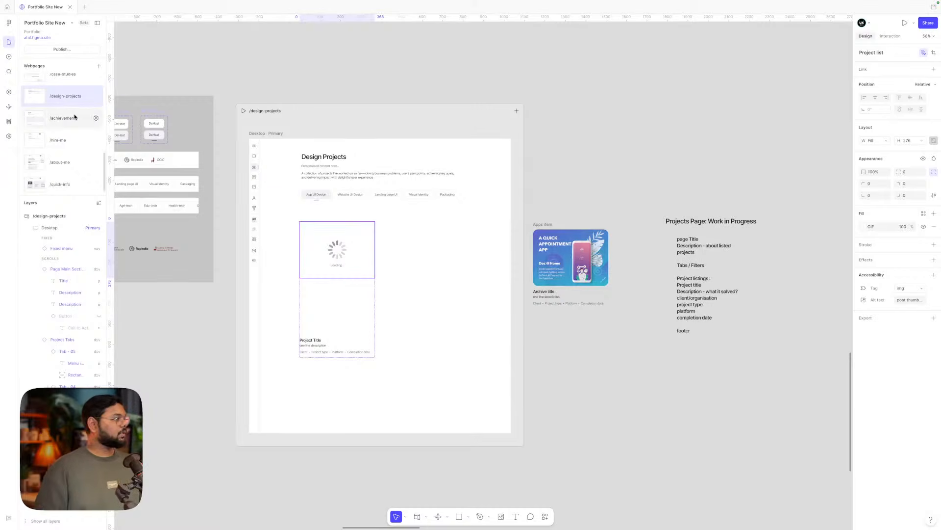
- Connect the Apps collection as part of a page to the /design-projects project card
{"action": "left_click", "coordinate": [9, 122]}
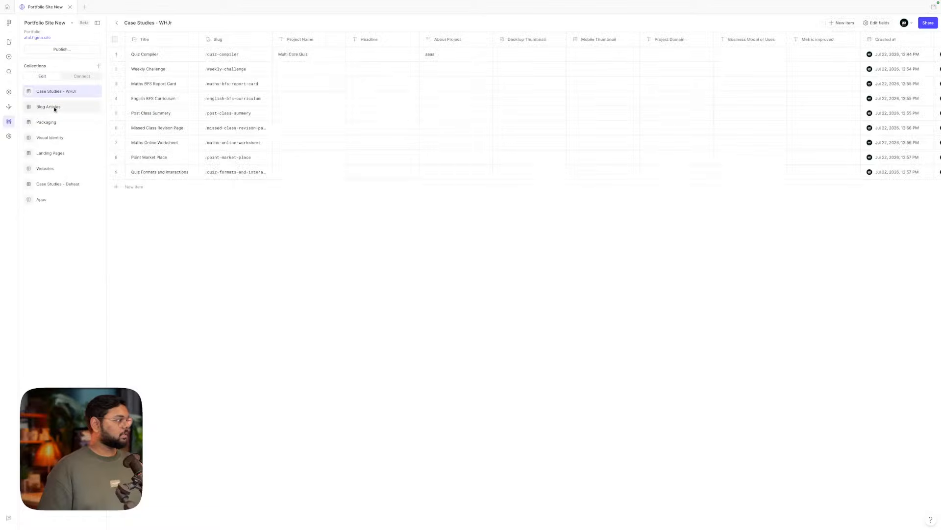
{"action": "left_click", "coordinate": [44, 199]}
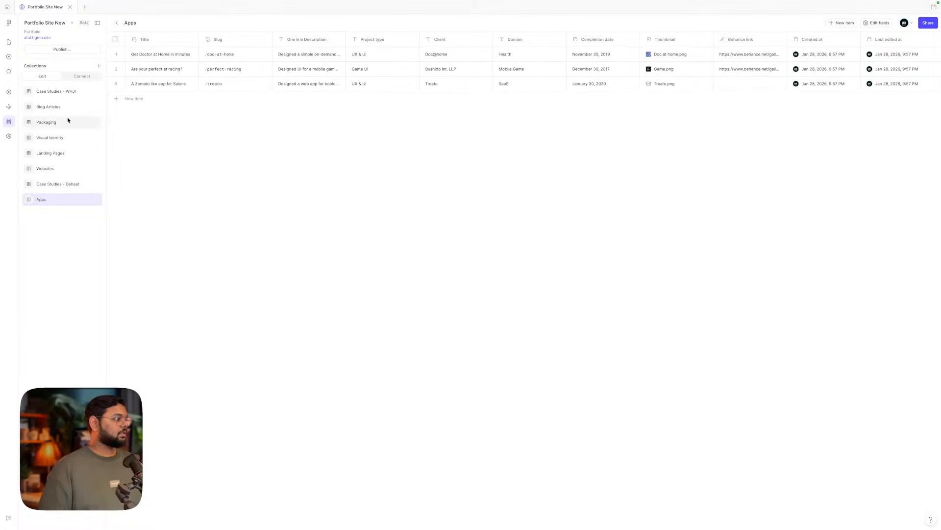
{"action": "left_click", "coordinate": [82, 77]}
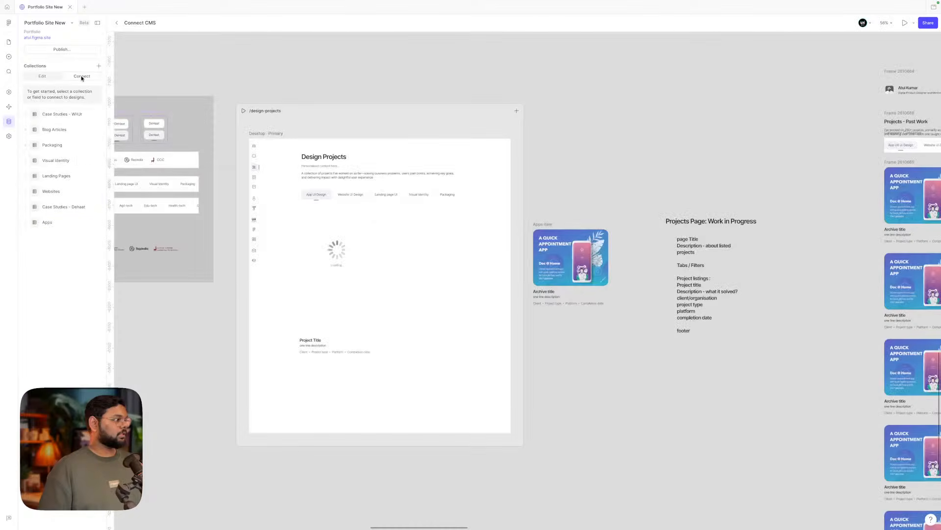
{"action": "left_click", "coordinate": [88, 223]}
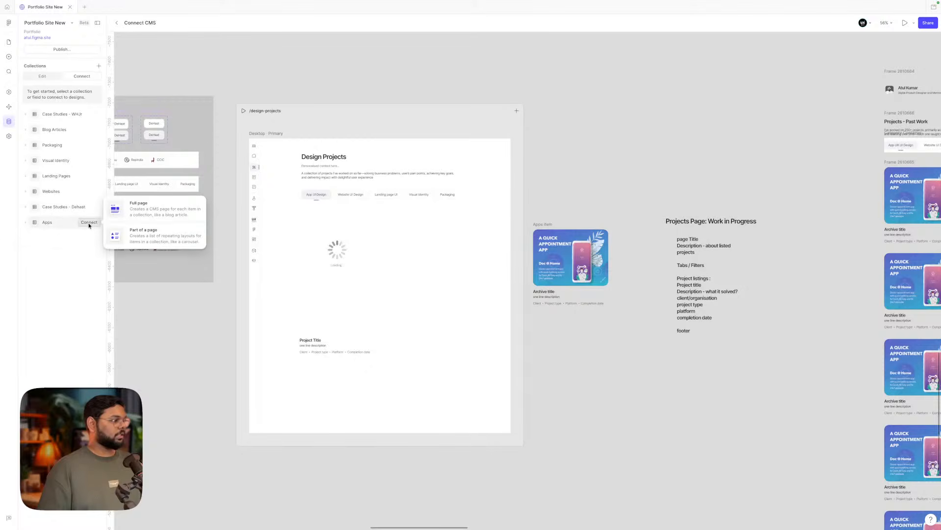
{"action": "left_click", "coordinate": [158, 238]}
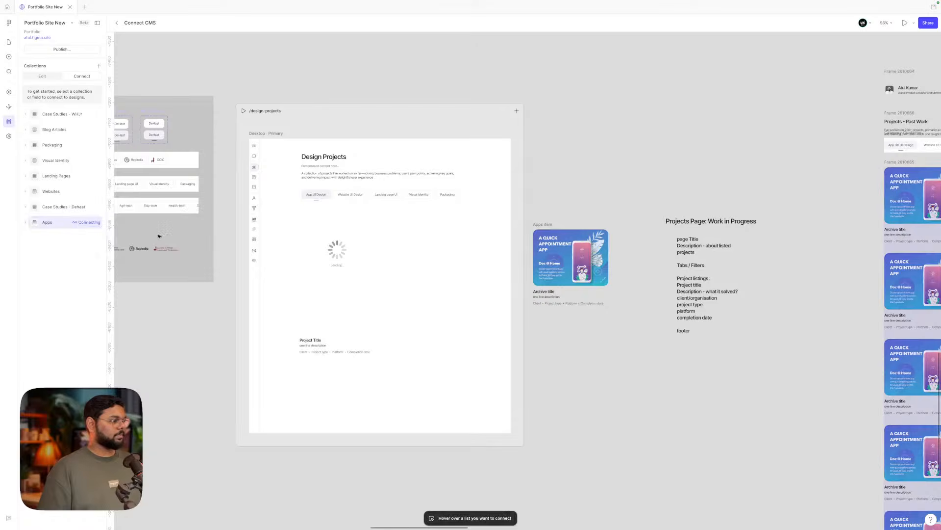
{"action": "left_click", "coordinate": [334, 268]}
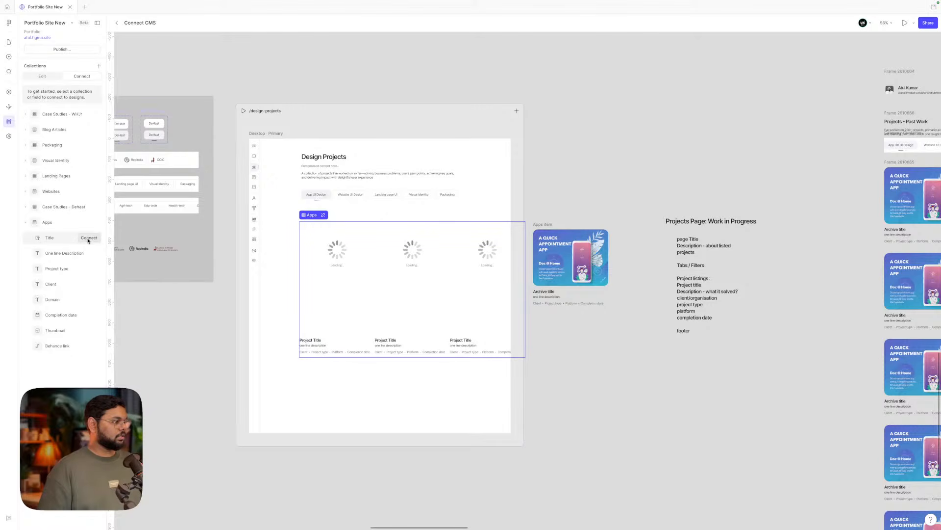
- Bind the card's title, description and project type texts to Title, One line Description and Project type
{"action": "left_click", "coordinate": [89, 240]}
{"action": "left_click", "coordinate": [312, 340]}
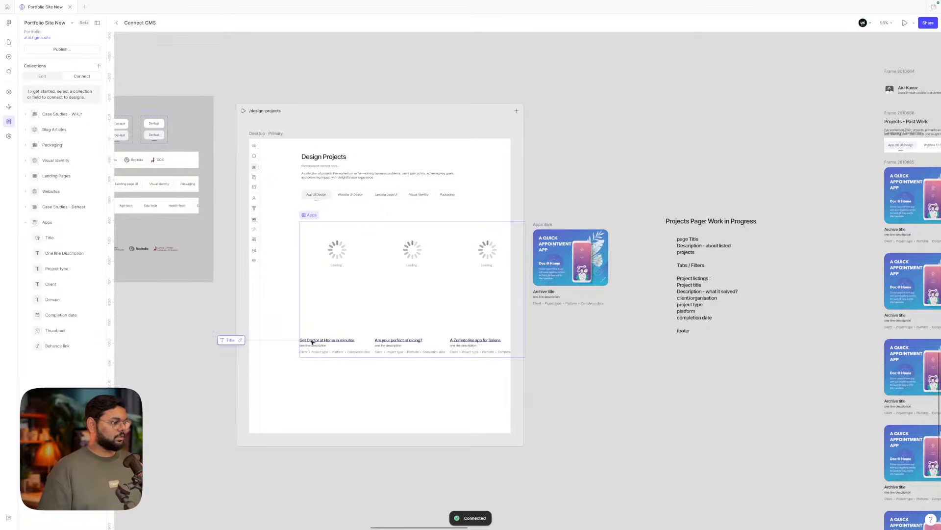
{"action": "left_click", "coordinate": [89, 253]}
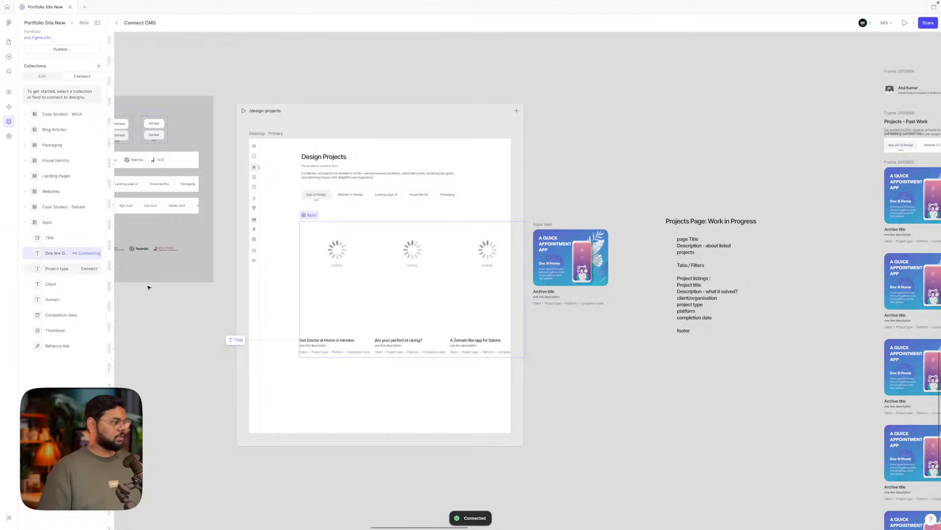
{"action": "left_click", "coordinate": [312, 347]}
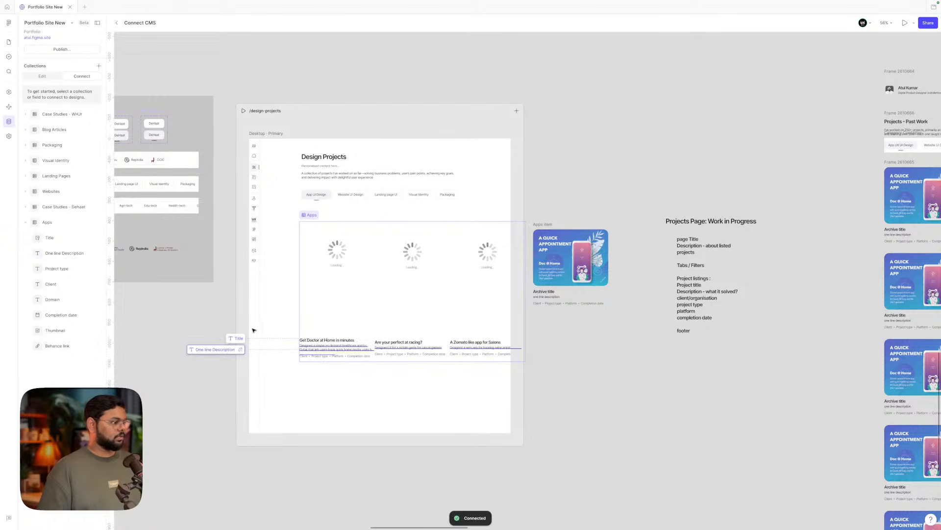
{"action": "scroll", "coordinate": [254, 330], "scroll_direction": "up", "scroll_amount": 5}
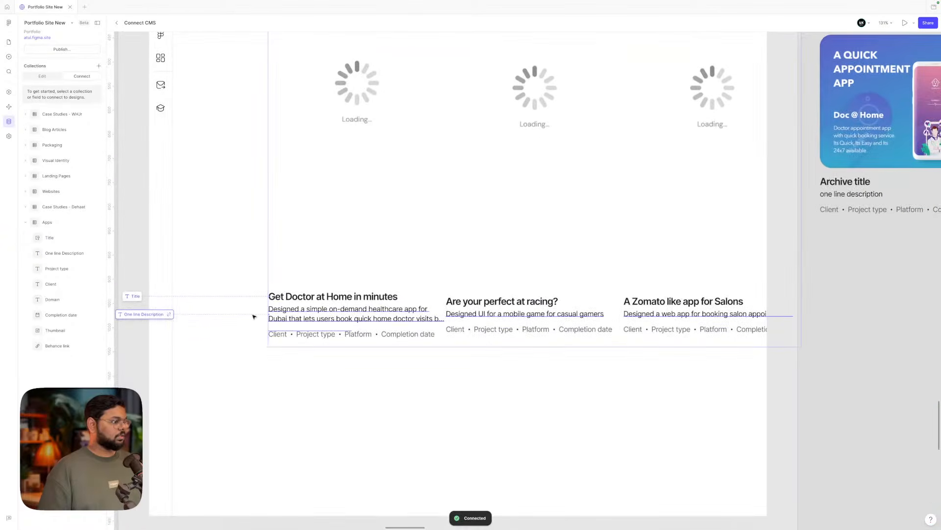
{"action": "mouse_move", "coordinate": [70, 272]}
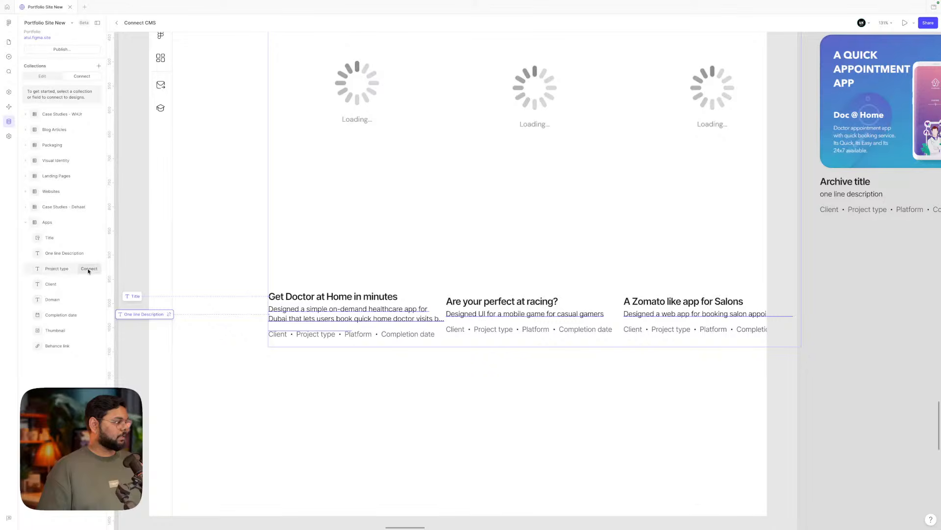
{"action": "left_click", "coordinate": [89, 269]}
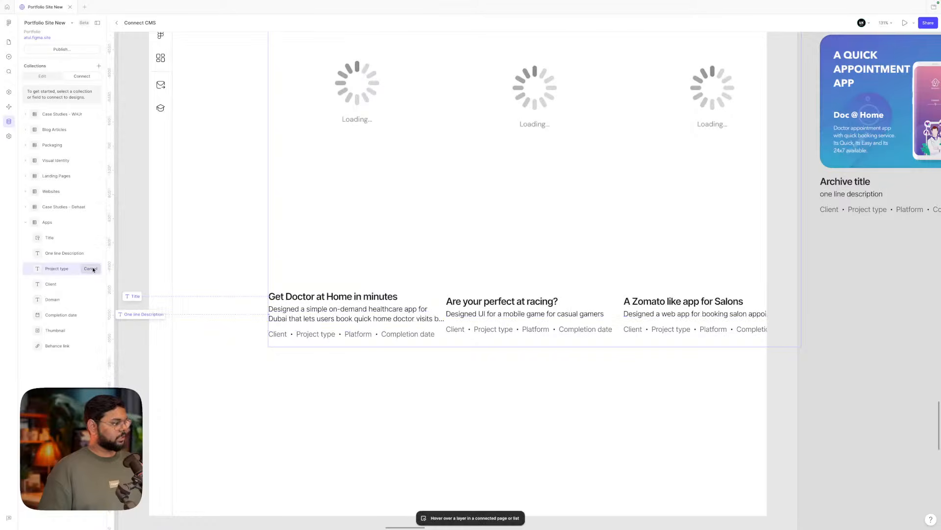
{"action": "left_click", "coordinate": [315, 334]}
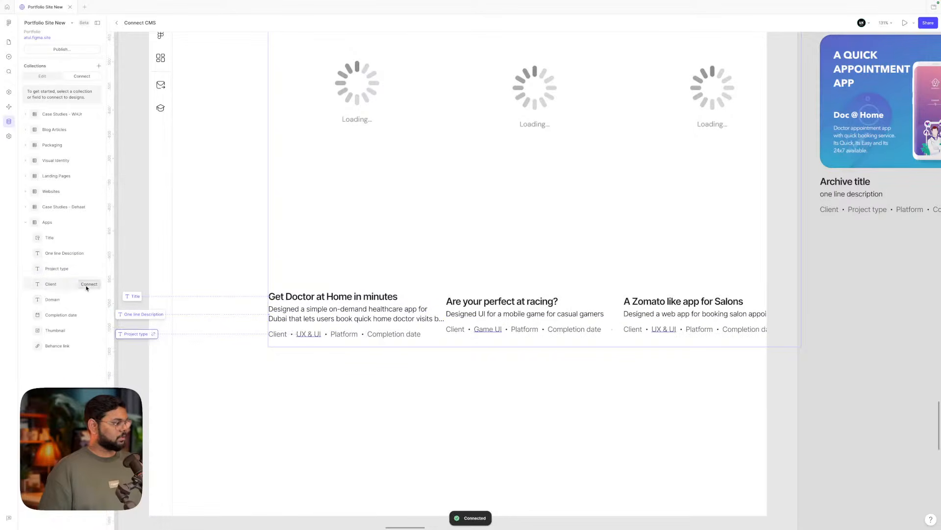
- Bind the card's client, platform and date texts to Client, Domain and Completion date
{"action": "left_click", "coordinate": [88, 284]}
{"action": "left_click", "coordinate": [279, 335]}
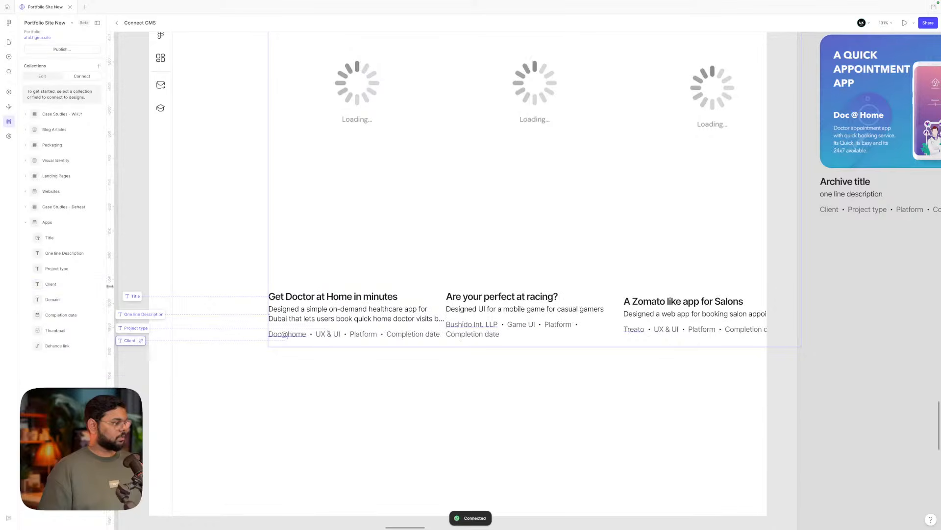
{"action": "mouse_move", "coordinate": [65, 300]}
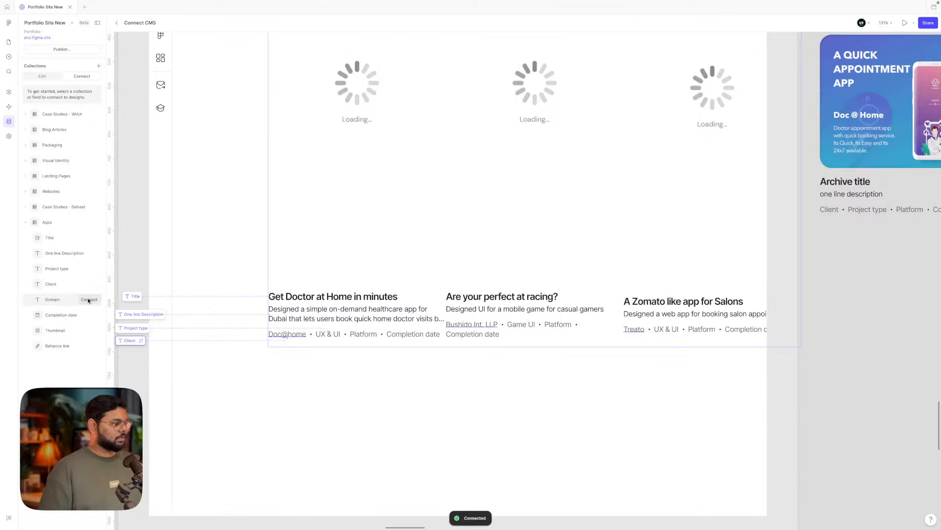
{"action": "left_click", "coordinate": [89, 300]}
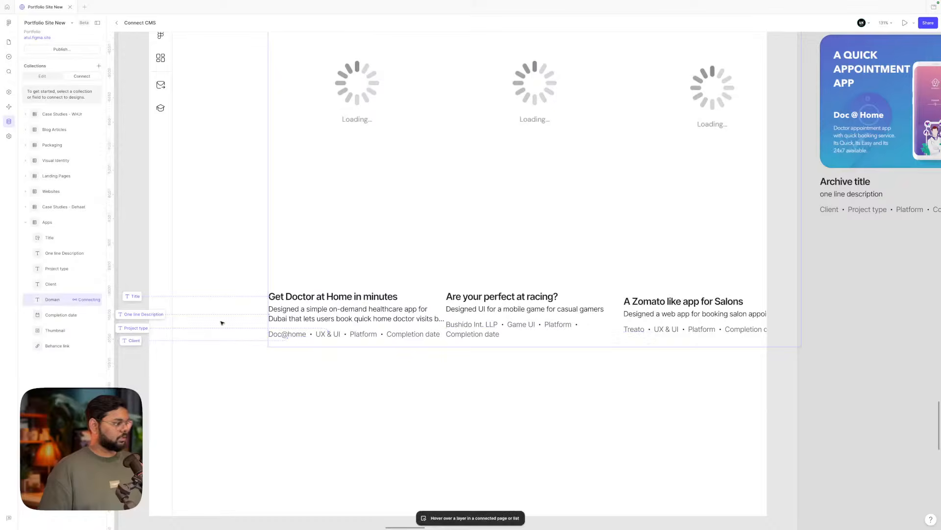
{"action": "left_click", "coordinate": [364, 334]}
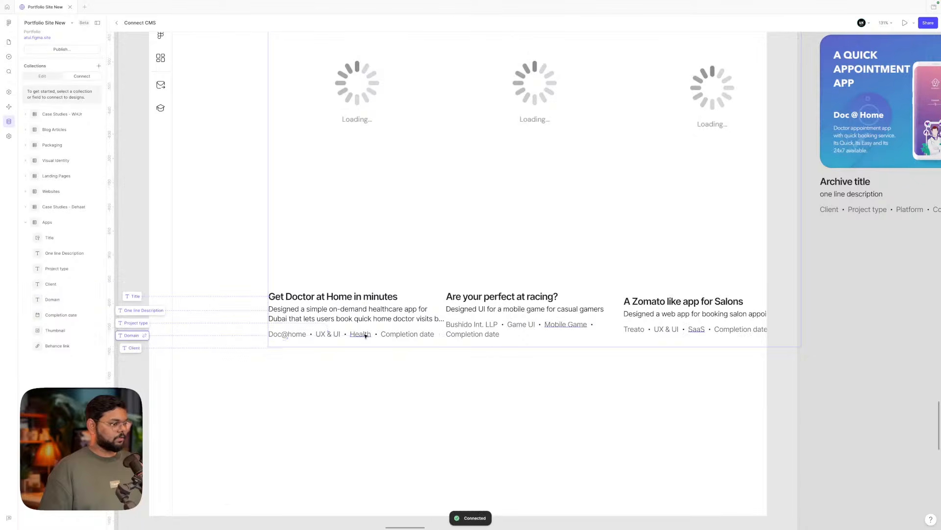
{"action": "left_click", "coordinate": [336, 334]}
{"action": "mouse_move", "coordinate": [74, 318]}
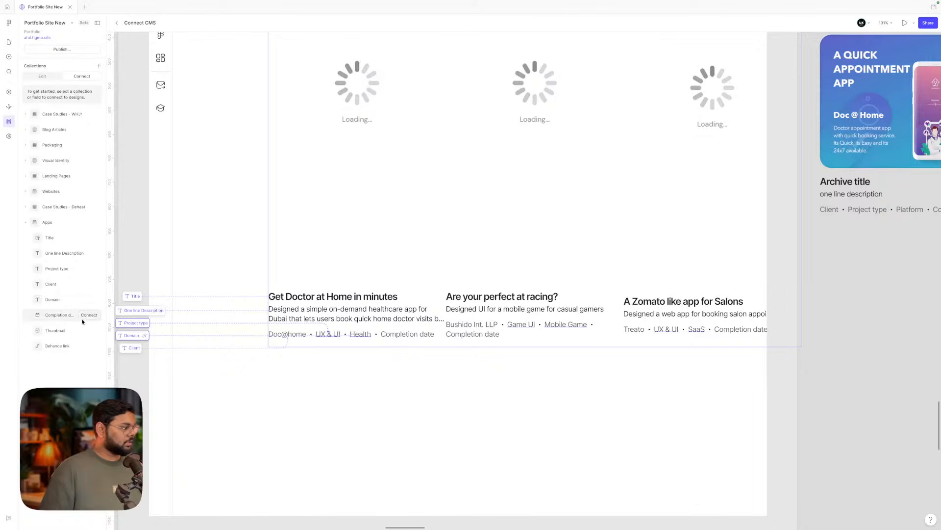
{"action": "left_click", "coordinate": [86, 318]}
{"action": "left_click", "coordinate": [403, 335]}
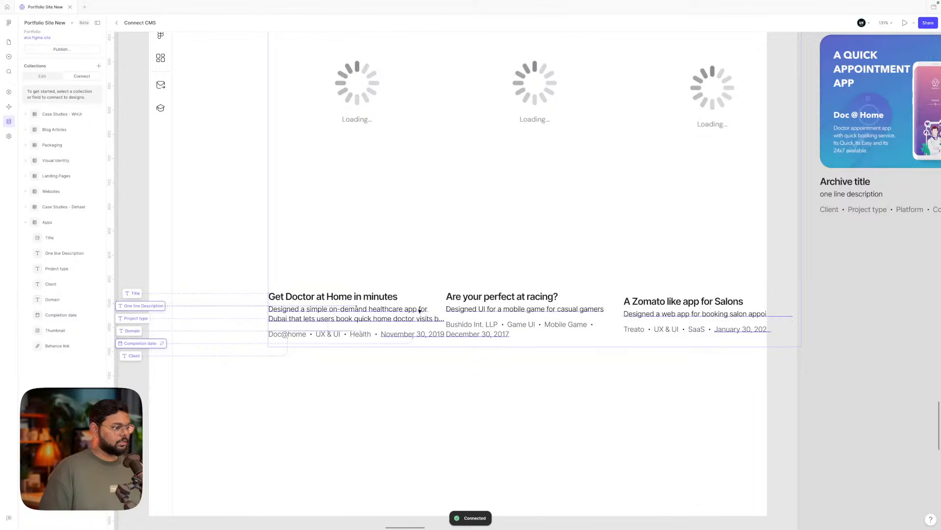
{"action": "mouse_move", "coordinate": [42, 347]}
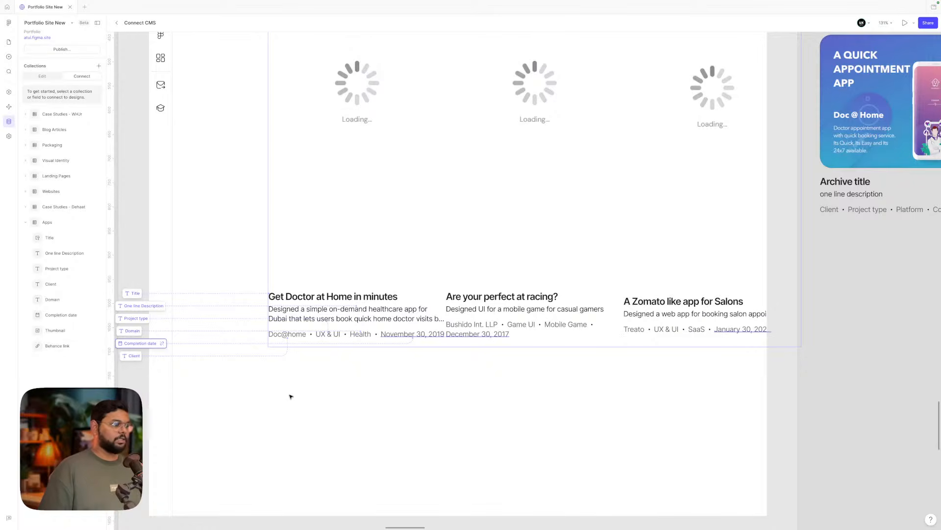
{"action": "scroll", "coordinate": [291, 396], "scroll_direction": "down", "scroll_amount": 5}
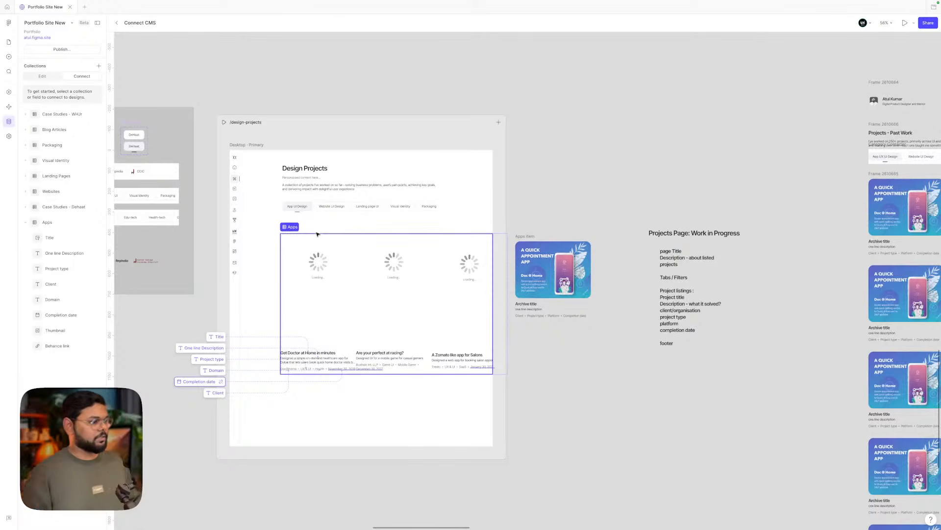
- Nudge the Apps project list slightly up-left, then expand the Apps collection's fields
{"action": "left_click", "coordinate": [308, 258]}
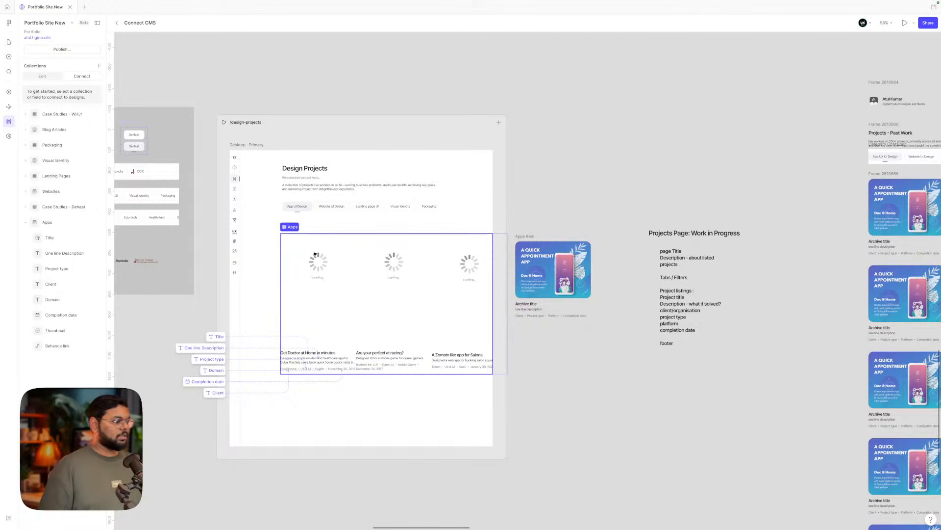
{"action": "left_click", "coordinate": [335, 251]}
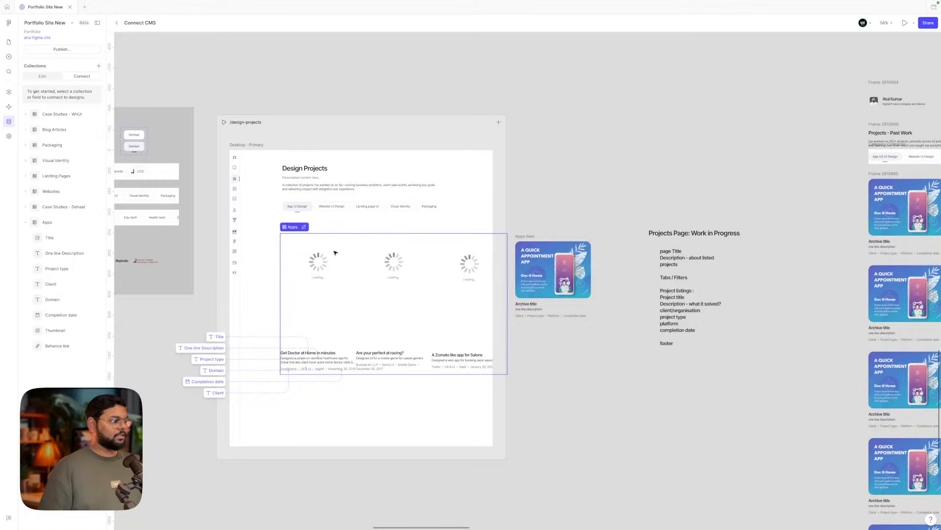
{"action": "left_click", "coordinate": [9, 42]}
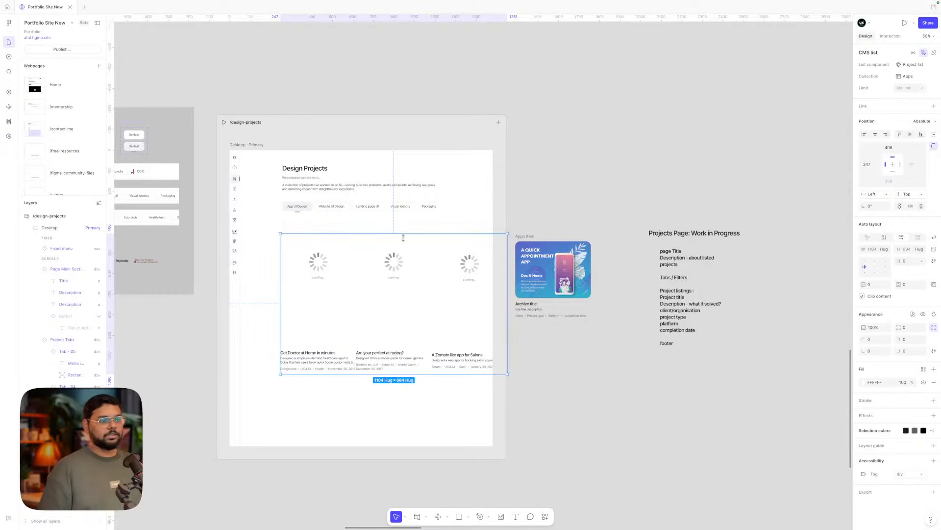
{"action": "left_click_drag", "start_coordinate": [348, 263], "coordinate": [345, 260]}
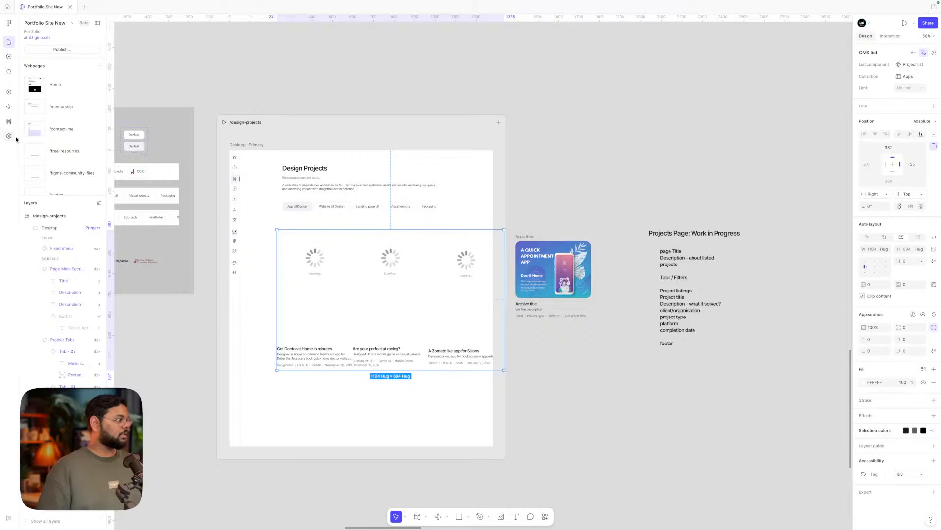
{"action": "left_click", "coordinate": [7, 123]}
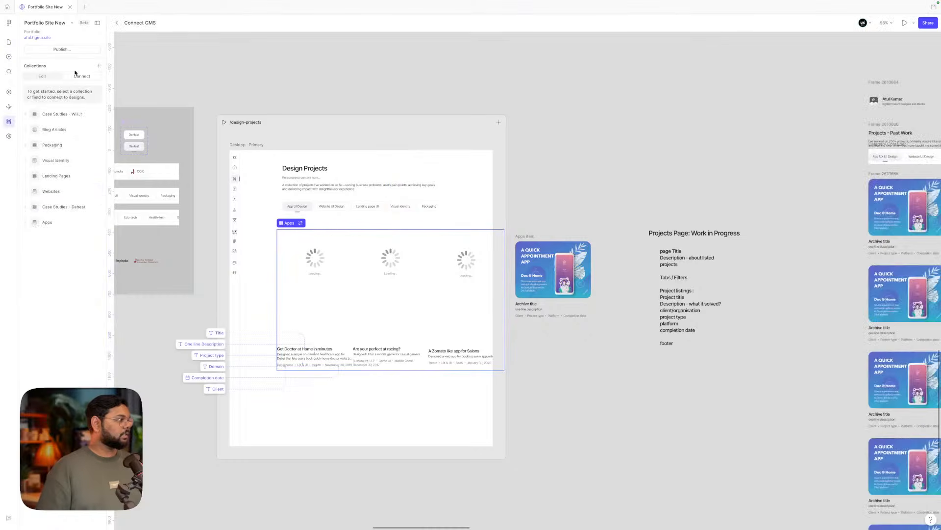
{"action": "left_click", "coordinate": [63, 223]}
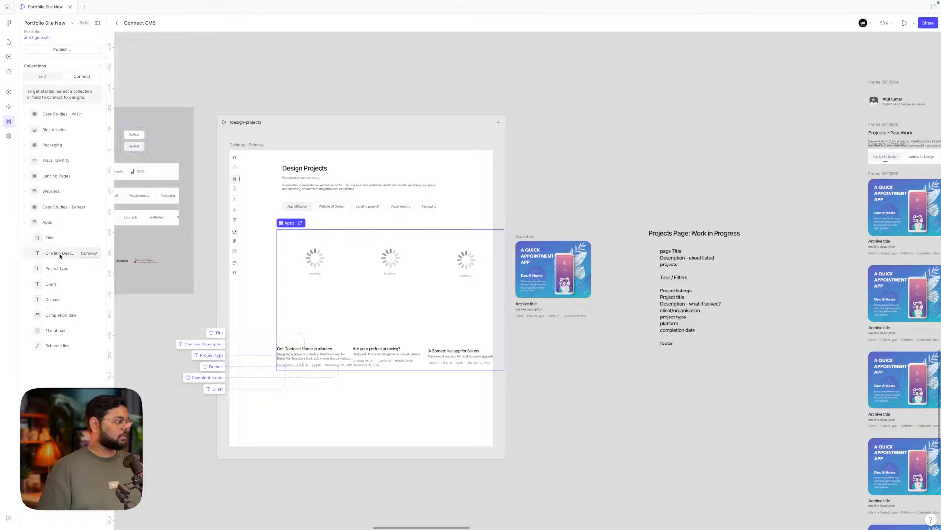
- Fill the project card images from the Apps Thumbnail field
{"action": "left_click", "coordinate": [90, 331]}
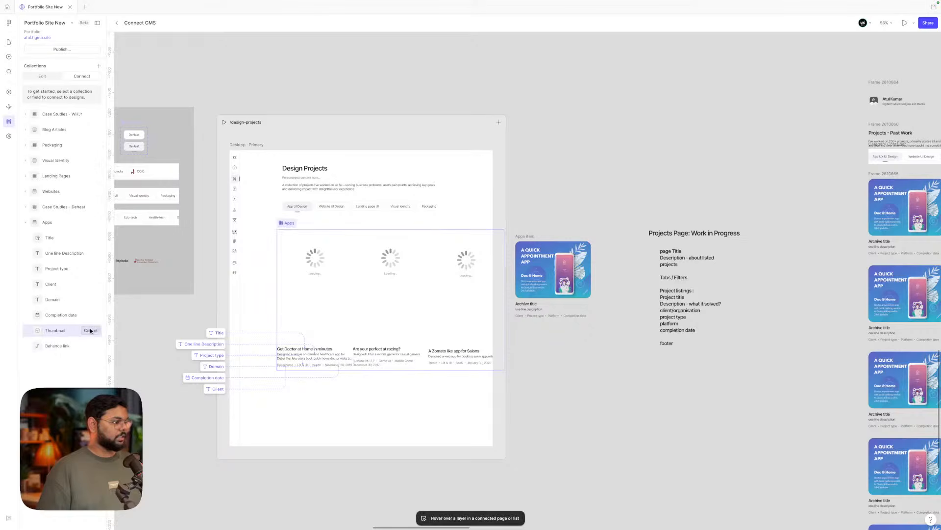
{"action": "left_click", "coordinate": [314, 270]}
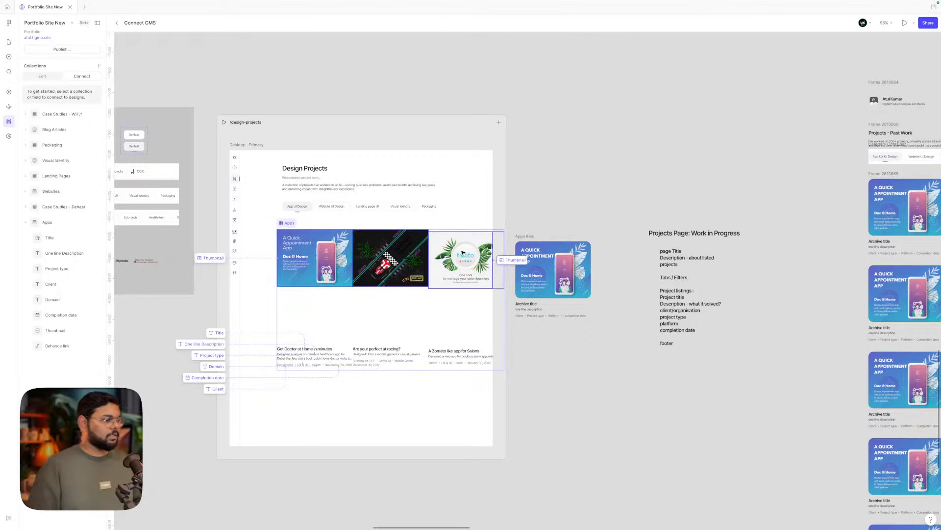
{"action": "left_click", "coordinate": [407, 311]}
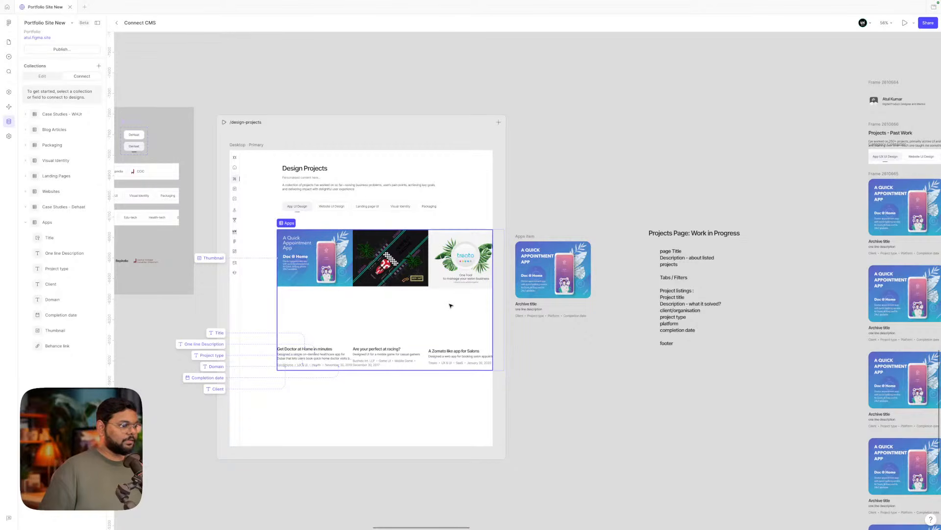
- Try binding a home page layer outside any CMS list, which is refused
{"action": "scroll", "coordinate": [454, 294], "scroll_direction": "up", "scroll_amount": 1}
{"action": "scroll", "coordinate": [454, 294], "scroll_direction": "up", "scroll_amount": 4}
{"action": "scroll", "coordinate": [419, 251], "scroll_direction": "down", "scroll_amount": 3}
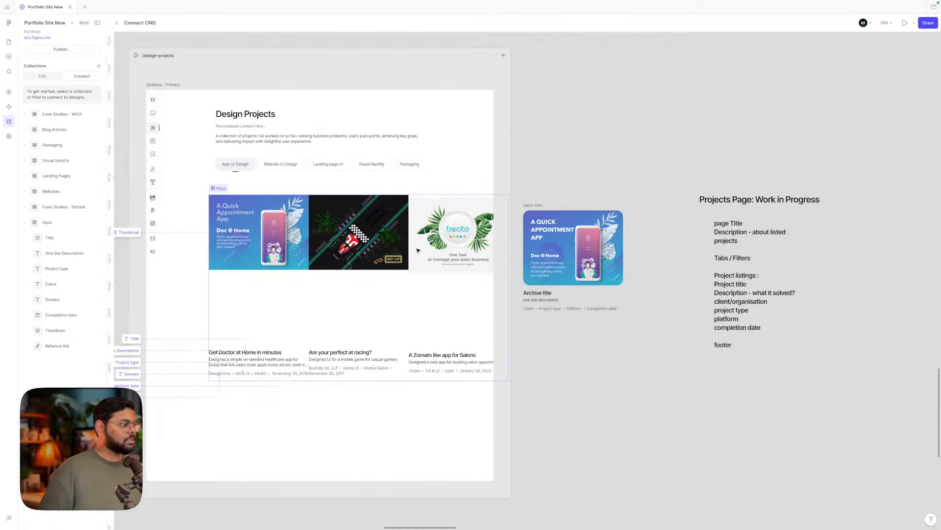
{"action": "scroll", "coordinate": [418, 251], "scroll_direction": "left", "scroll_amount": 1}
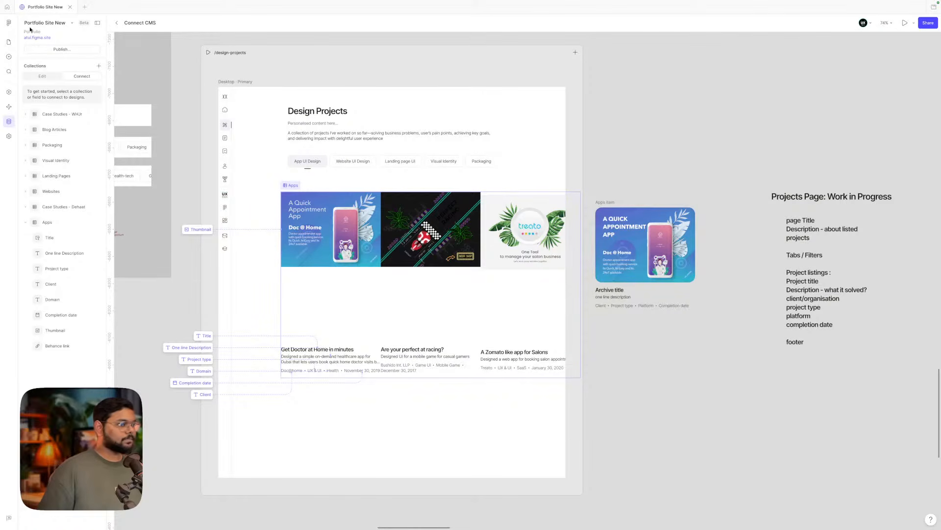
{"action": "scroll", "coordinate": [396, 240], "scroll_direction": "down", "scroll_amount": 1}
{"action": "scroll", "coordinate": [395, 241], "scroll_direction": "down", "scroll_amount": 2}
{"action": "scroll", "coordinate": [395, 239], "scroll_direction": "left", "scroll_amount": 2}
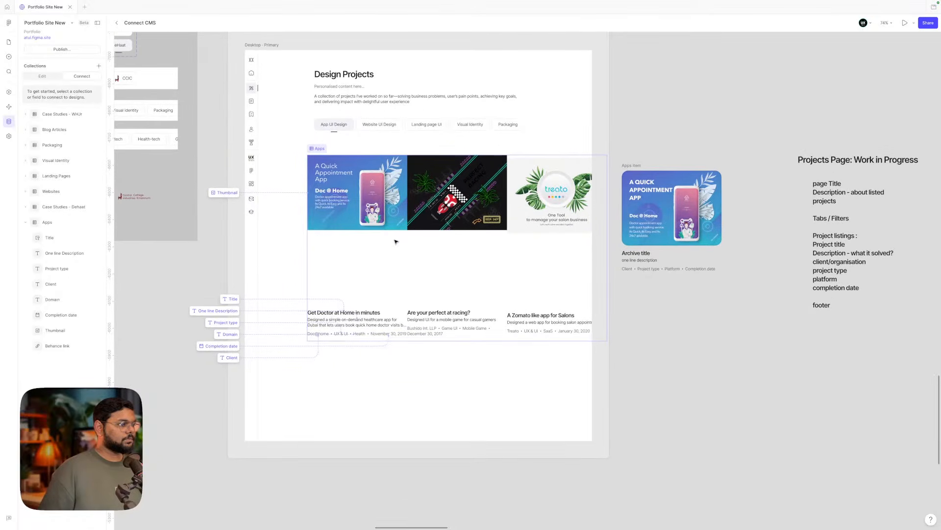
{"action": "scroll", "coordinate": [384, 234], "scroll_direction": "down", "scroll_amount": 3}
{"action": "scroll", "coordinate": [384, 233], "scroll_direction": "up", "scroll_amount": 1}
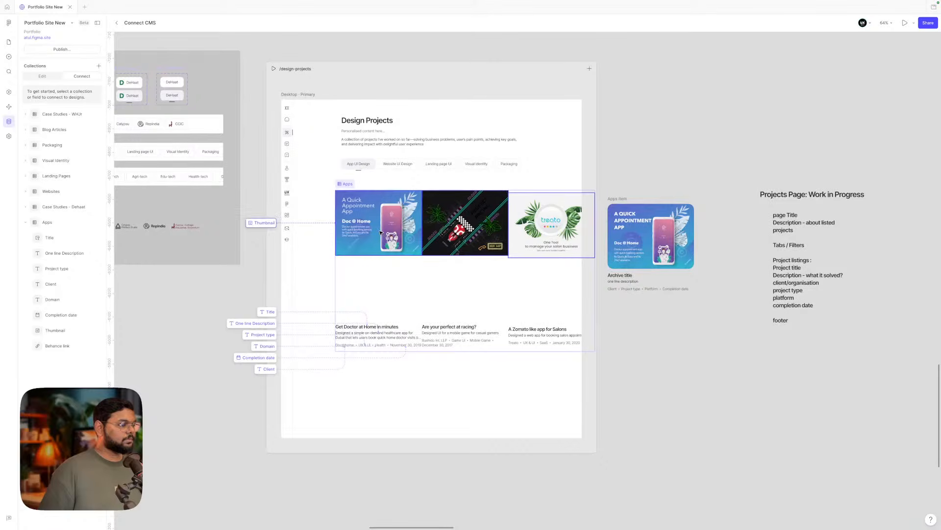
{"action": "scroll", "coordinate": [540, 260], "scroll_direction": "down", "scroll_amount": 2}
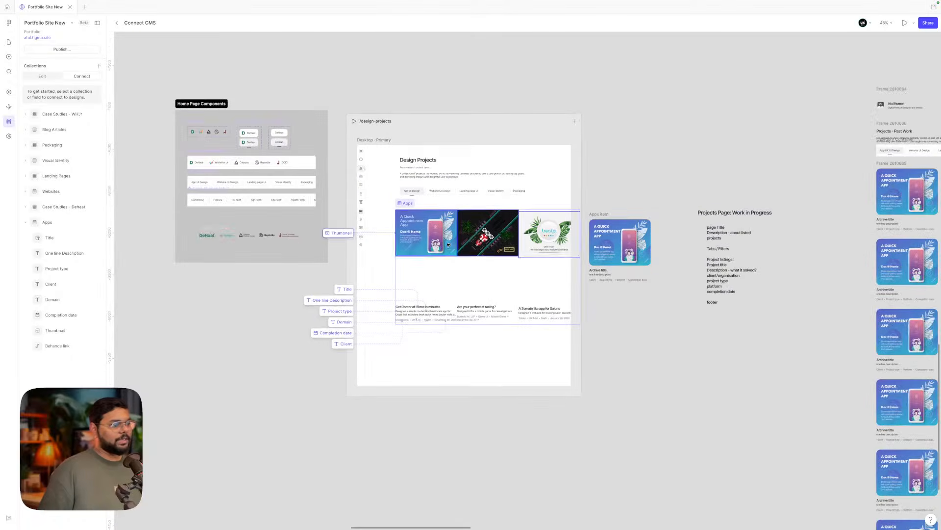
{"action": "scroll", "coordinate": [491, 252], "scroll_direction": "up", "scroll_amount": 4}
{"action": "scroll", "coordinate": [501, 277], "scroll_direction": "down", "scroll_amount": 5}
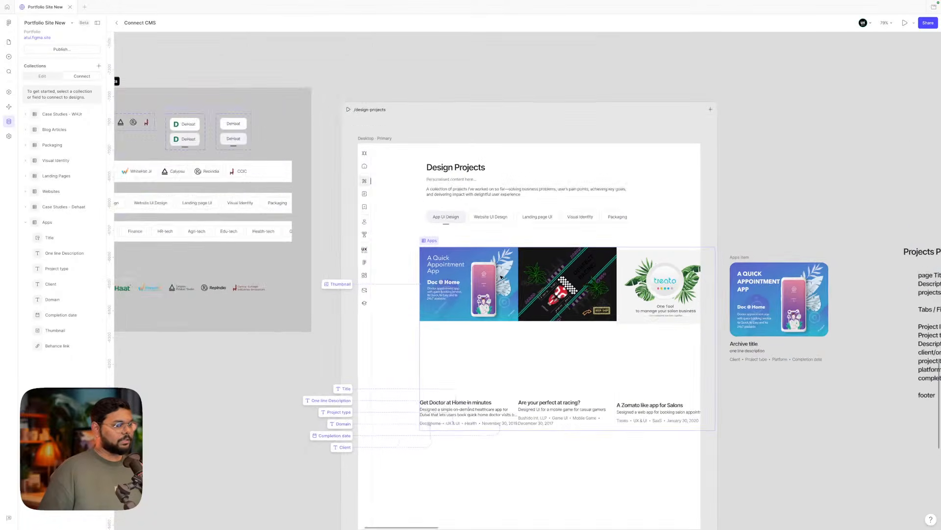
{"action": "scroll", "coordinate": [501, 276], "scroll_direction": "down", "scroll_amount": 5}
{"action": "scroll", "coordinate": [501, 276], "scroll_direction": "up", "scroll_amount": 2}
{"action": "scroll", "coordinate": [326, 210], "scroll_direction": "left", "scroll_amount": 3}
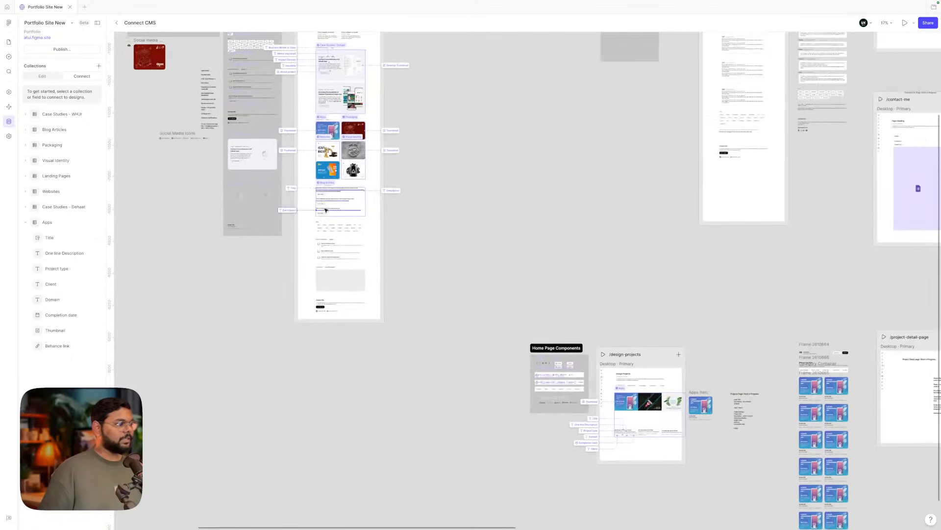
{"action": "scroll", "coordinate": [322, 198], "scroll_direction": "up", "scroll_amount": 5}
{"action": "scroll", "coordinate": [318, 187], "scroll_direction": "down", "scroll_amount": 1}
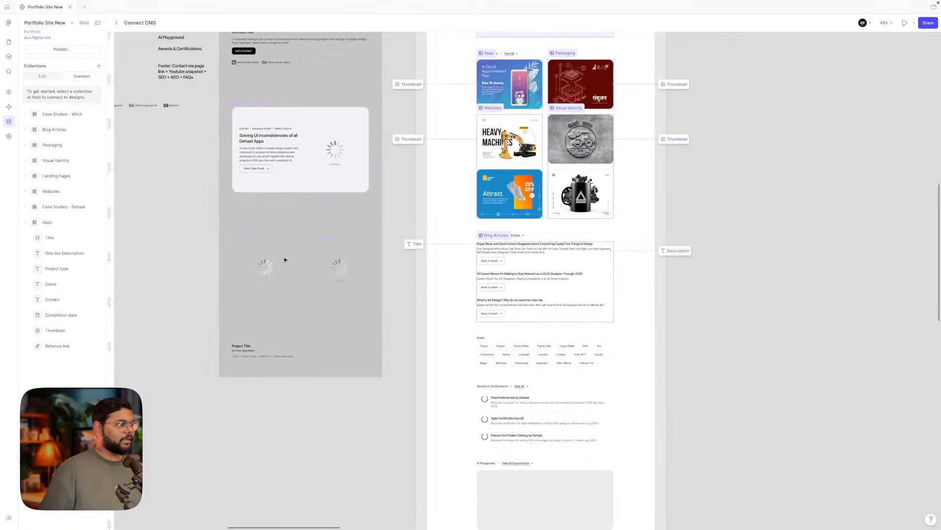
{"action": "left_click", "coordinate": [260, 279]}
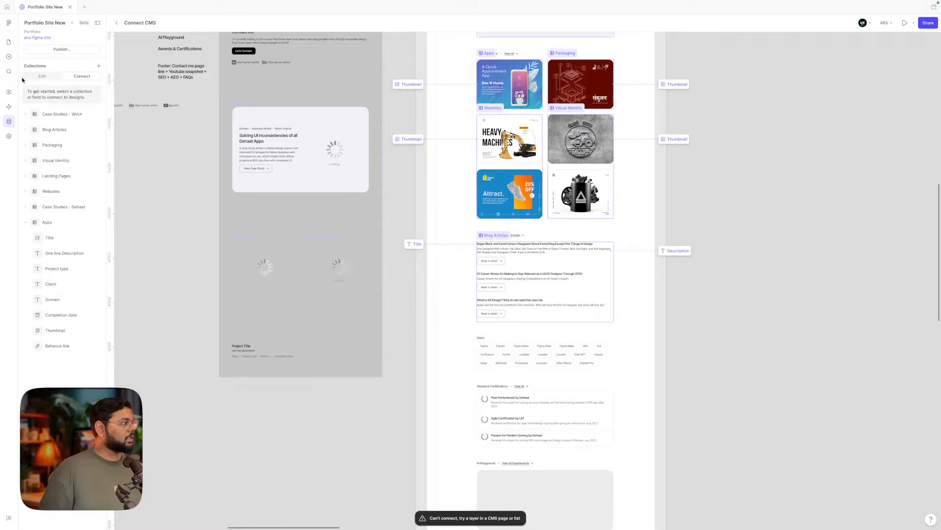
- Move the home page card's Thumbnail image layer inside its Thumbnail frame
{"action": "left_click", "coordinate": [9, 43]}
{"action": "scroll", "coordinate": [237, 270], "scroll_direction": "up", "scroll_amount": 5}
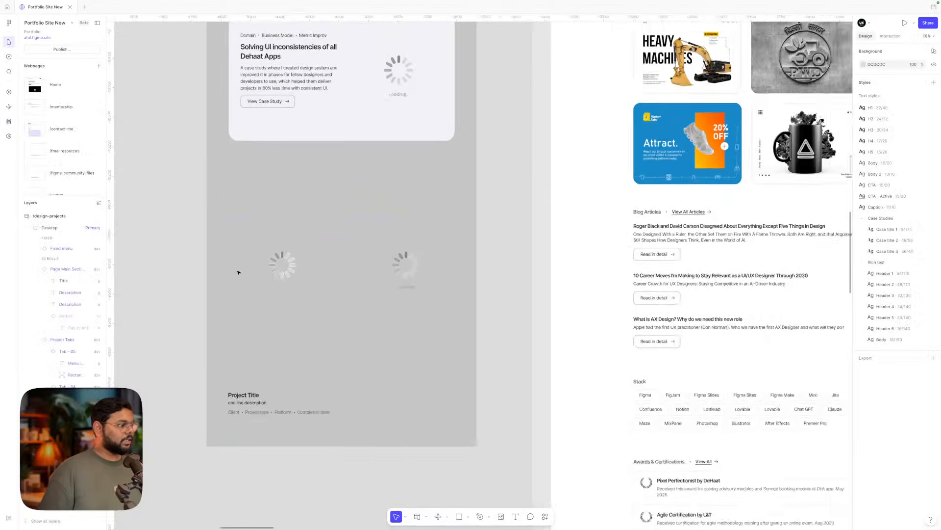
{"action": "left_click", "coordinate": [286, 277]}
{"action": "double_click", "coordinate": [285, 270]}
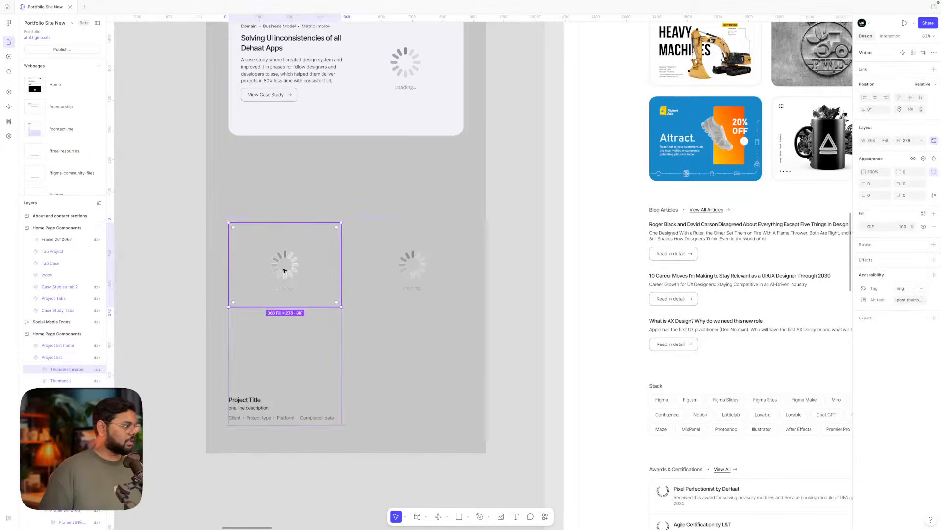
{"action": "left_click", "coordinate": [292, 368]}
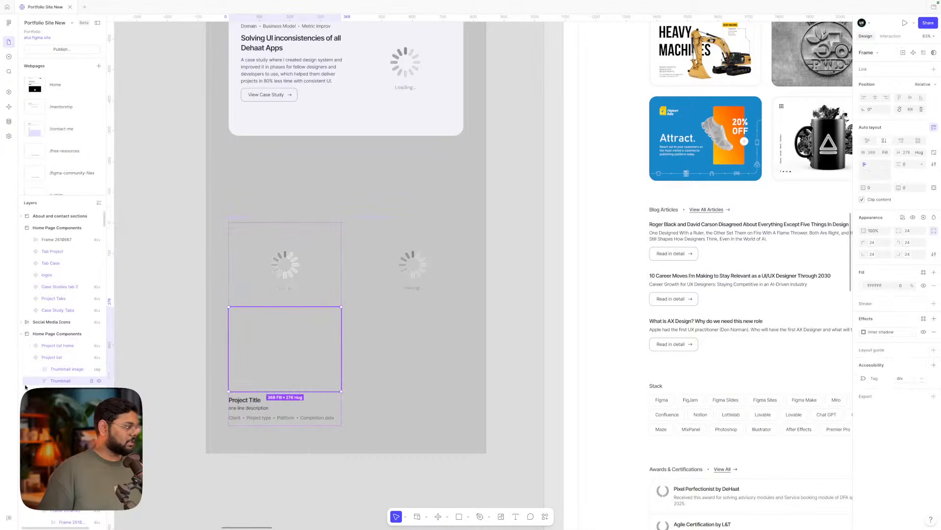
{"action": "left_click", "coordinate": [57, 371]}
{"action": "left_click_drag", "start_coordinate": [62, 383], "coordinate": [61, 382]}
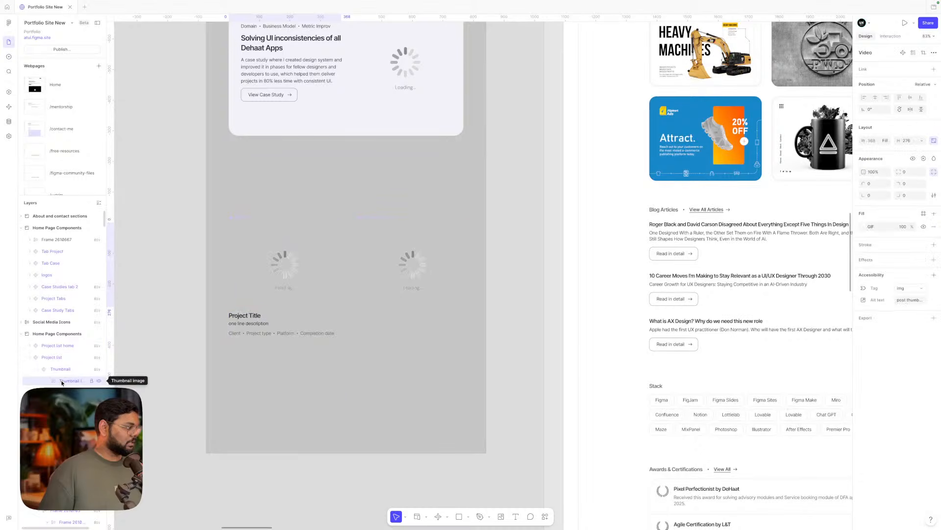
{"action": "scroll", "coordinate": [388, 297], "scroll_direction": "down", "scroll_amount": 10}
{"action": "scroll", "coordinate": [389, 298], "scroll_direction": "down", "scroll_amount": 10}
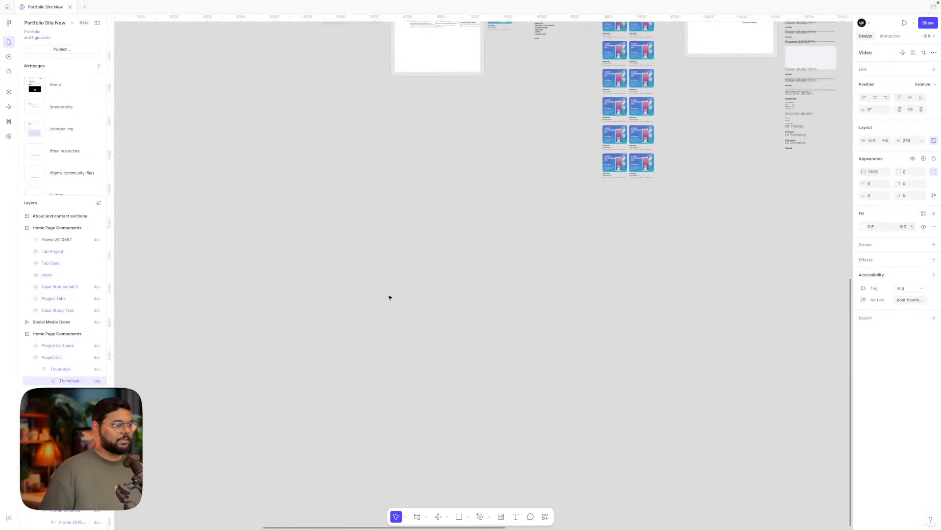
{"action": "scroll", "coordinate": [447, 126], "scroll_direction": "up", "scroll_amount": 8}
{"action": "scroll", "coordinate": [418, 192], "scroll_direction": "up", "scroll_amount": 5}
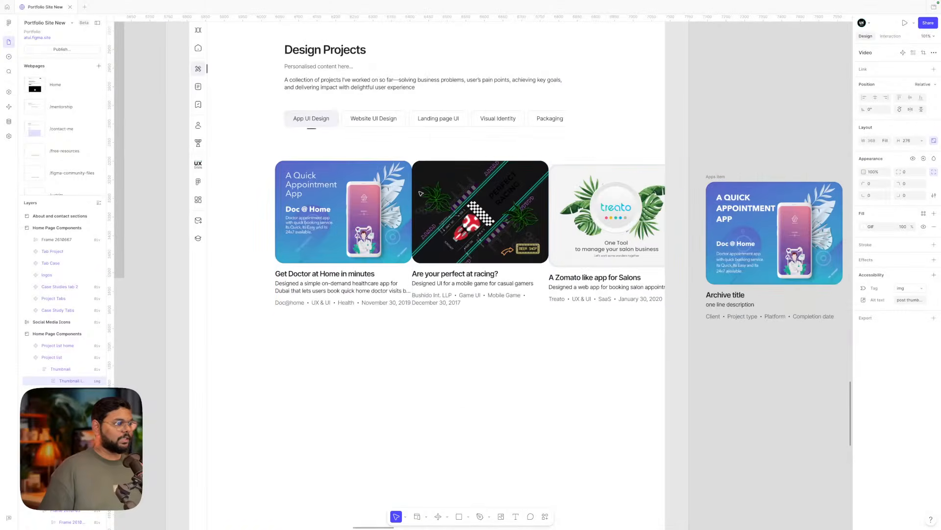
- Align the project card list top-left with a 24 gap between cards
{"action": "left_click", "coordinate": [380, 205]}
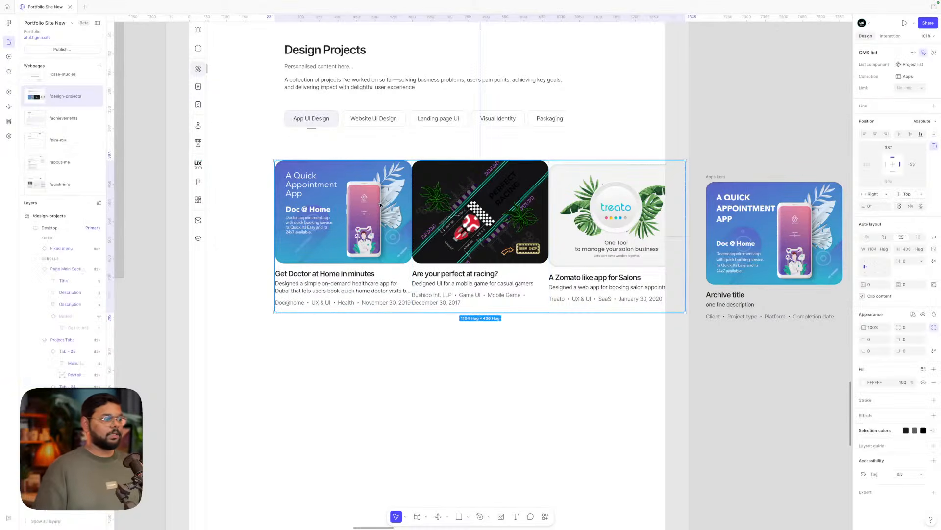
{"action": "left_click", "coordinate": [866, 263]}
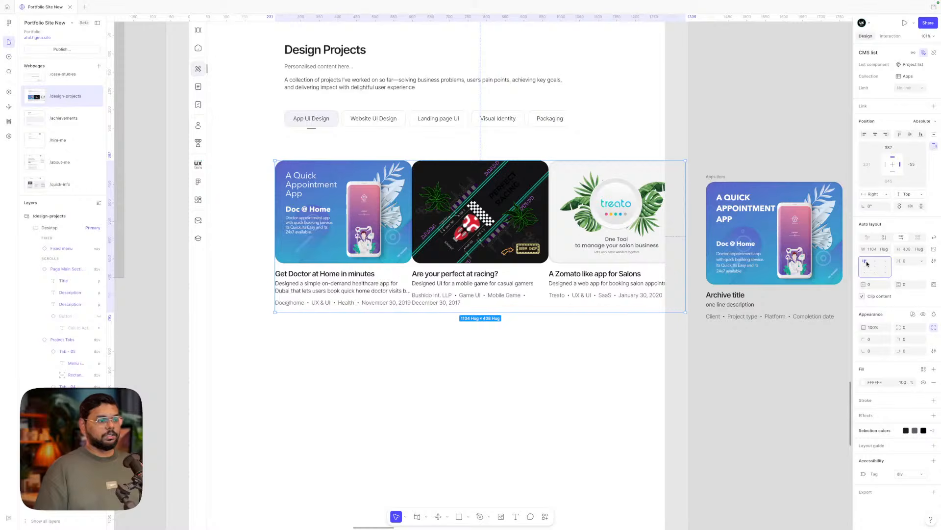
{"action": "left_click", "coordinate": [908, 261]}
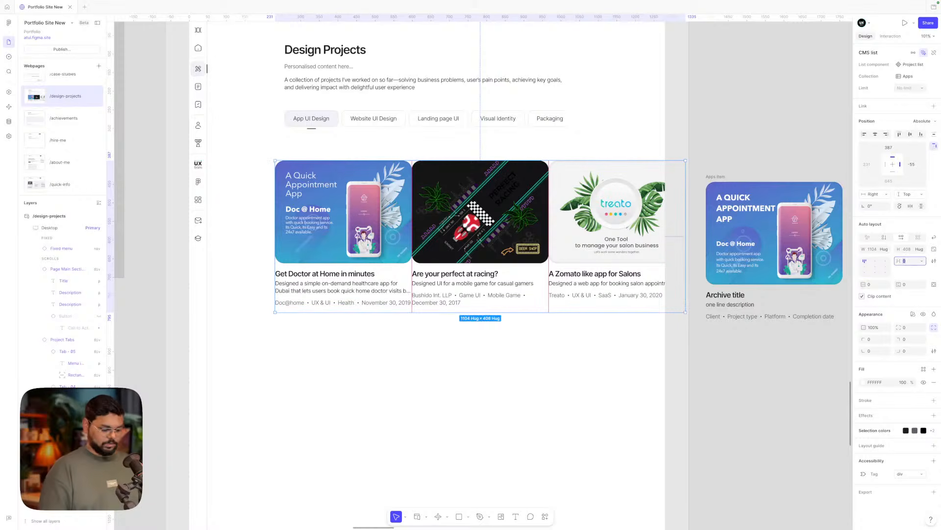
{"action": "type", "text": "24"}
{"action": "key", "text": "Return"}
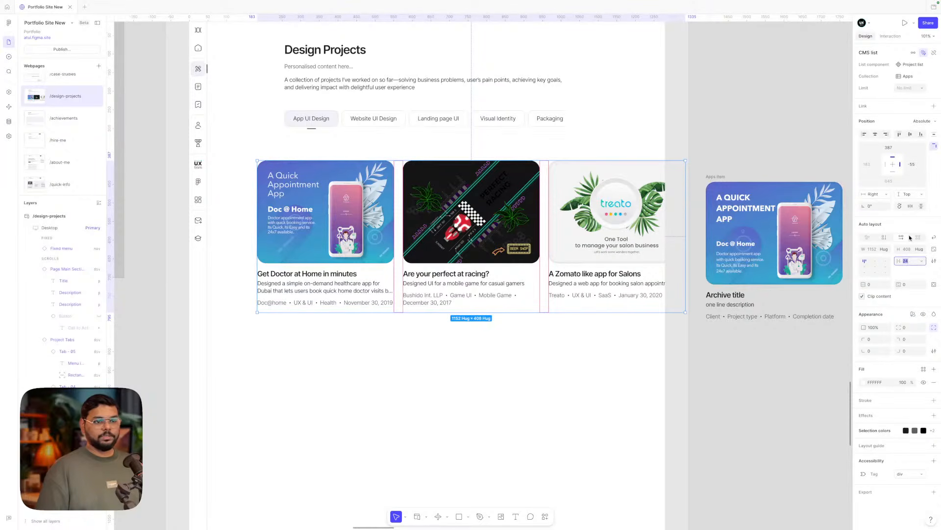
- Wrap the list into two columns with a 32 column gap, nudged up under the tabs
{"action": "left_click", "coordinate": [934, 237]}
{"action": "left_click_drag", "start_coordinate": [683, 232], "coordinate": [570, 230]}
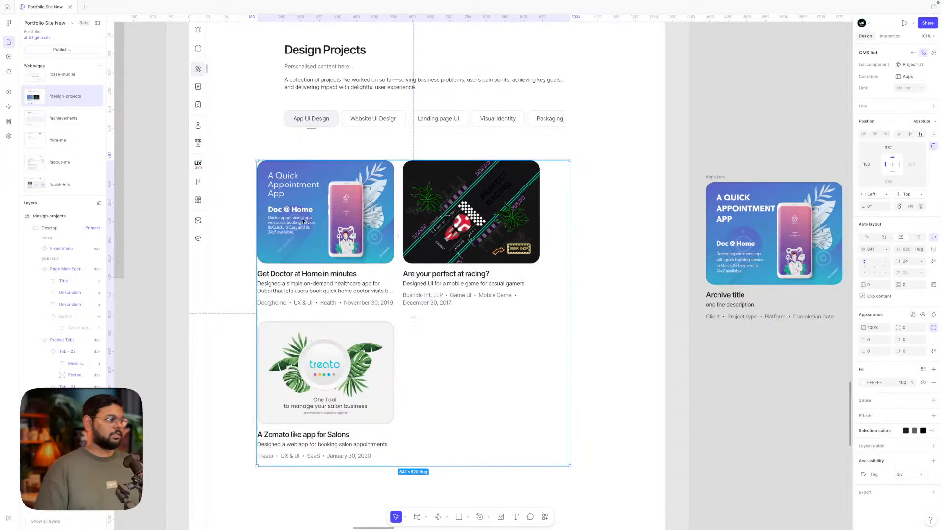
{"action": "left_click_drag", "start_coordinate": [256, 211], "coordinate": [285, 210]}
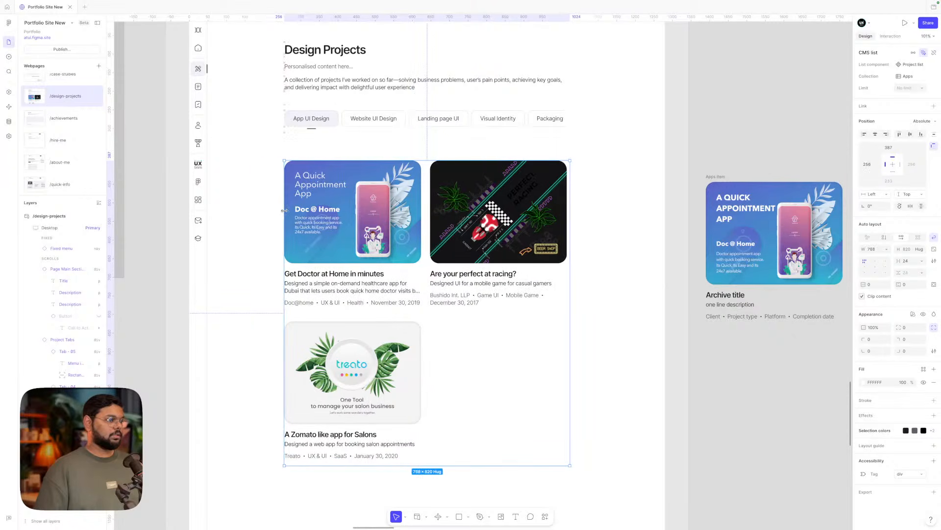
{"action": "left_click", "coordinate": [636, 237]}
{"action": "left_click", "coordinate": [545, 241]}
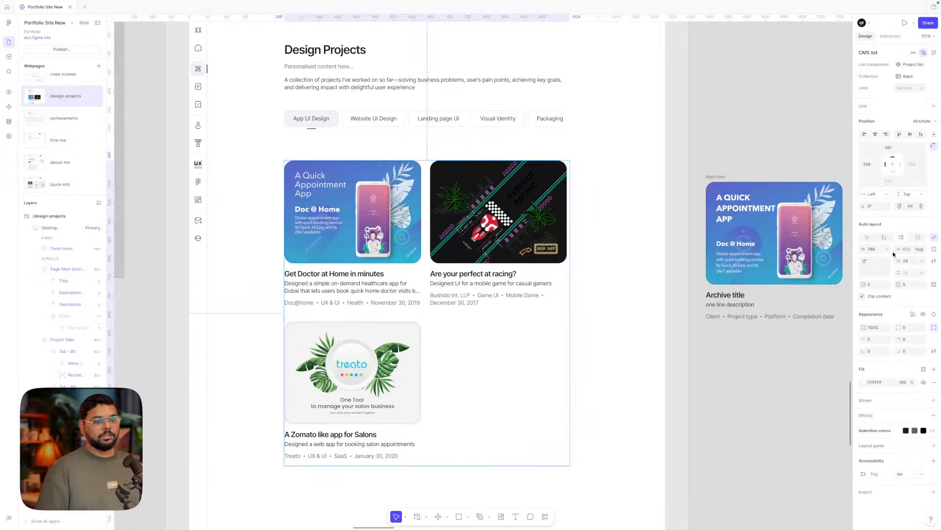
{"action": "left_click", "coordinate": [906, 260]}
{"action": "type", "text": "32"}
{"action": "key", "text": "Return"}
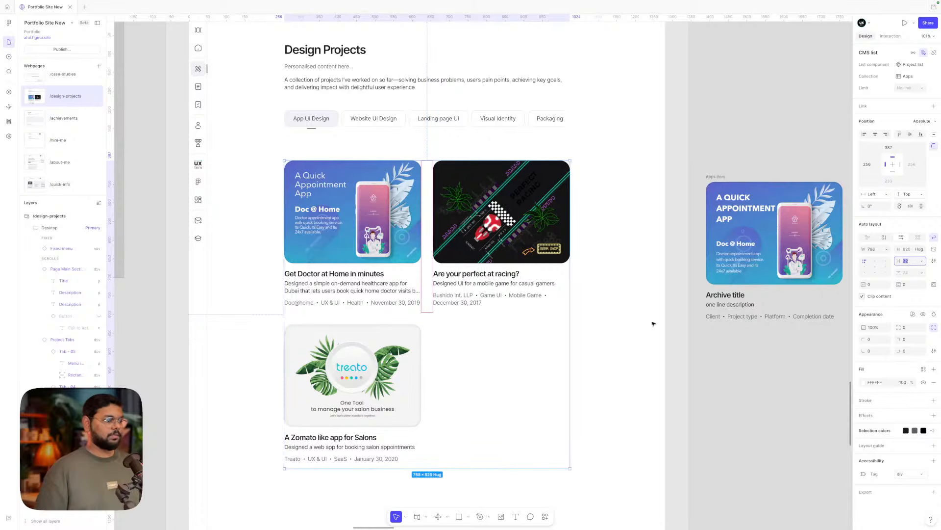
{"action": "left_click", "coordinate": [653, 324]}
{"action": "scroll", "coordinate": [653, 324], "scroll_direction": "down", "scroll_amount": 5}
{"action": "scroll", "coordinate": [652, 322], "scroll_direction": "down", "scroll_amount": 1}
{"action": "scroll", "coordinate": [586, 251], "scroll_direction": "up", "scroll_amount": 3}
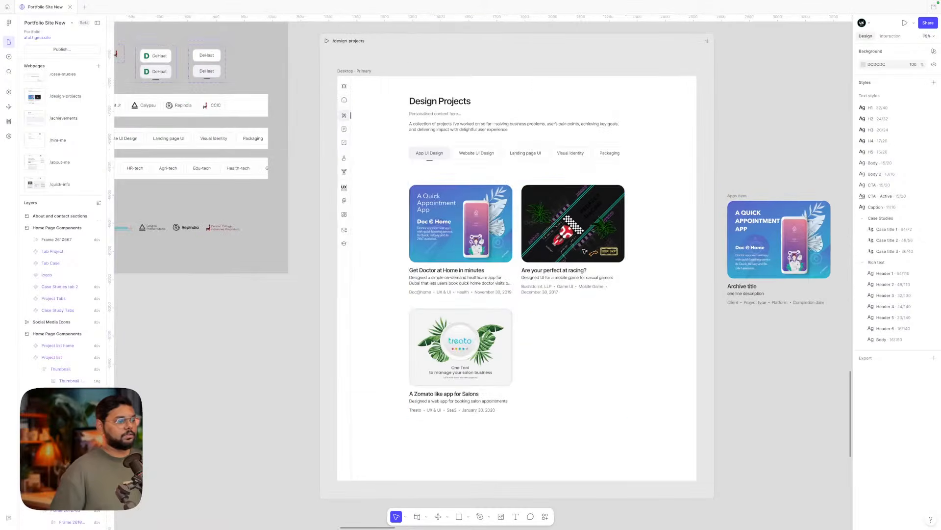
{"action": "left_click_drag", "start_coordinate": [584, 251], "coordinate": [584, 240]}
{"action": "left_click", "coordinate": [675, 245]}
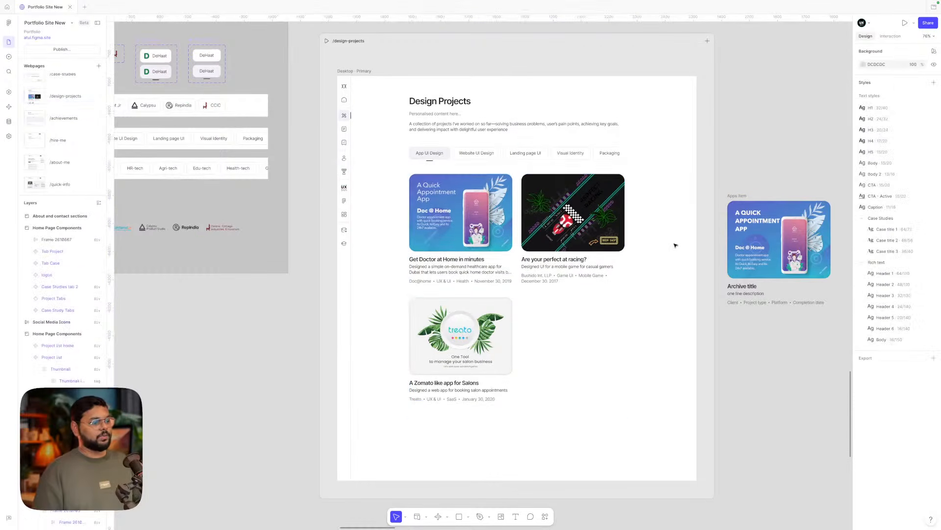
{"action": "scroll", "coordinate": [675, 246], "scroll_direction": "up", "scroll_amount": 3}
{"action": "scroll", "coordinate": [533, 277], "scroll_direction": "down", "scroll_amount": 4}
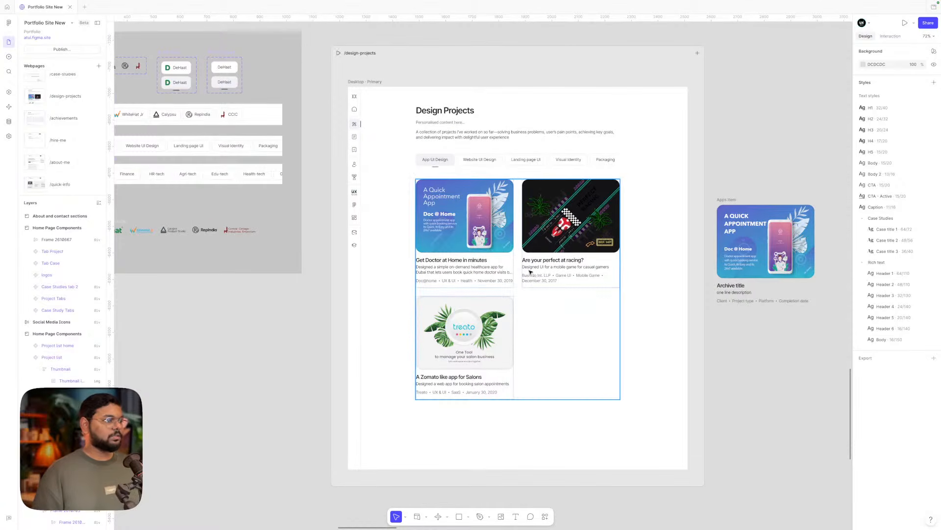
{"action": "scroll", "coordinate": [499, 259], "scroll_direction": "right", "scroll_amount": 1}
{"action": "left_click", "coordinate": [581, 219]}
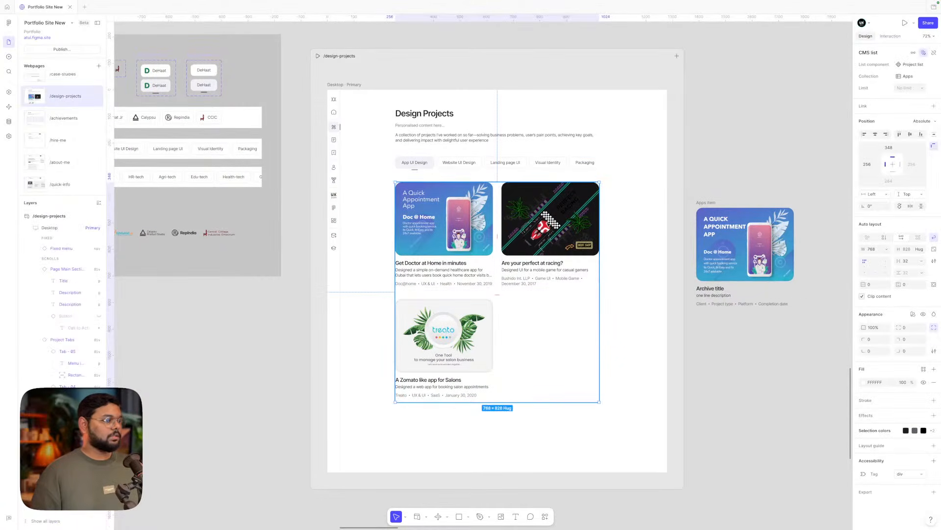
{"action": "left_click", "coordinate": [8, 121]}
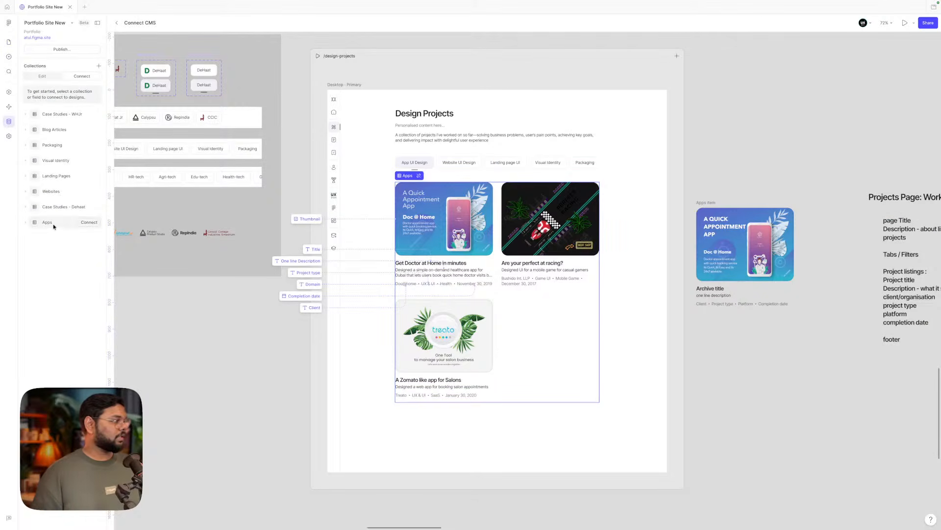
{"action": "left_click", "coordinate": [43, 76]}
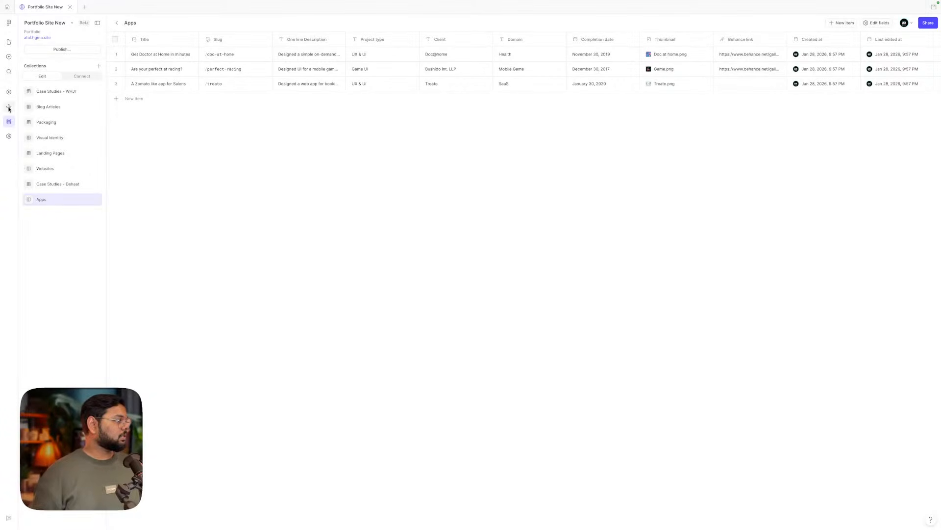
{"action": "left_click", "coordinate": [8, 41]}
{"action": "left_click", "coordinate": [291, 372]}
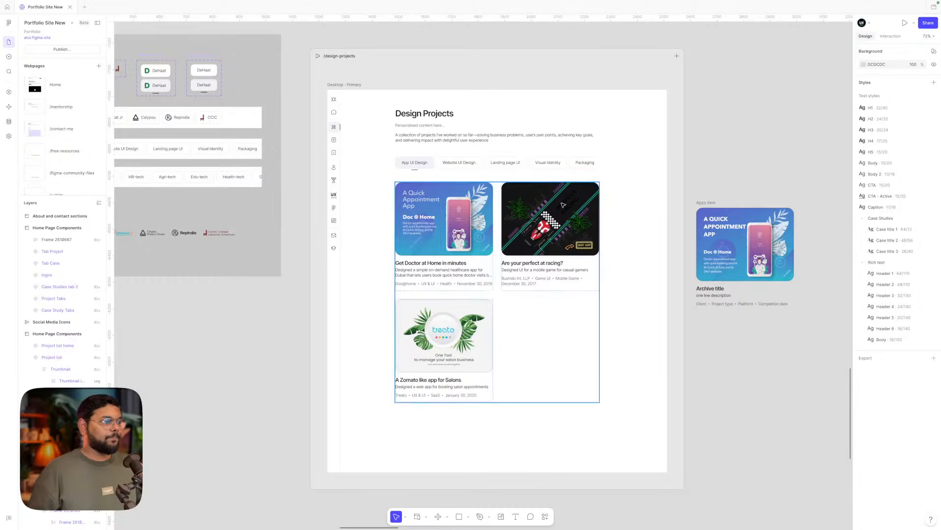
{"action": "left_click", "coordinate": [318, 57]}
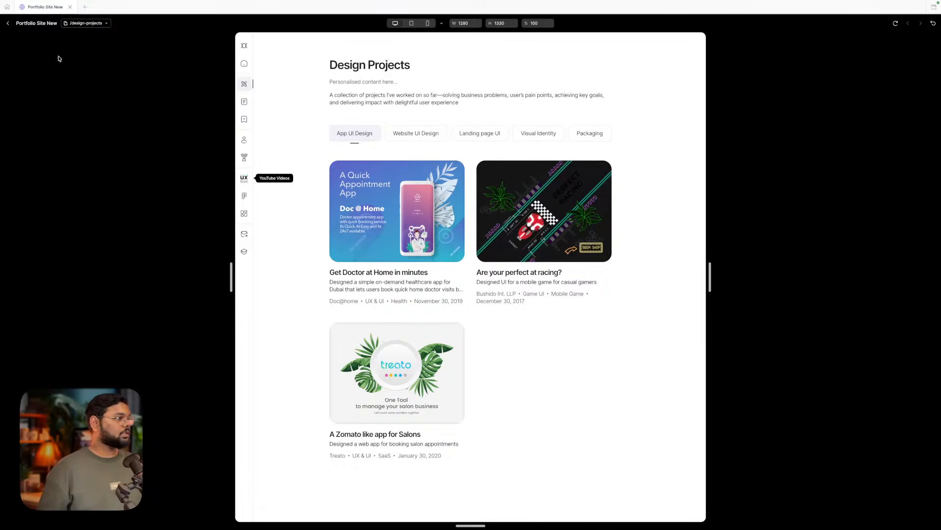
{"action": "left_click", "coordinate": [8, 23]}
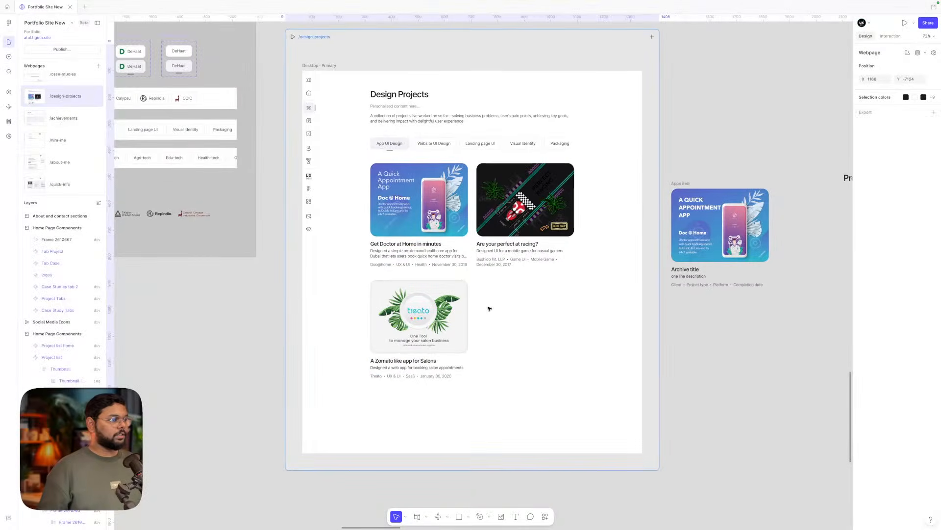
{"action": "scroll", "coordinate": [490, 309], "scroll_direction": "right", "scroll_amount": 2}
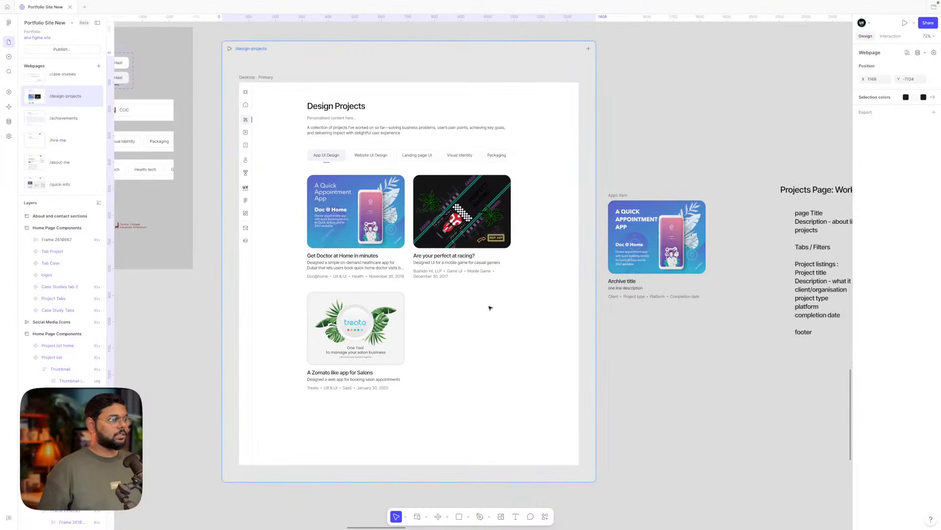
{"action": "double_click", "coordinate": [371, 158]}
{"action": "left_click", "coordinate": [544, 356]}
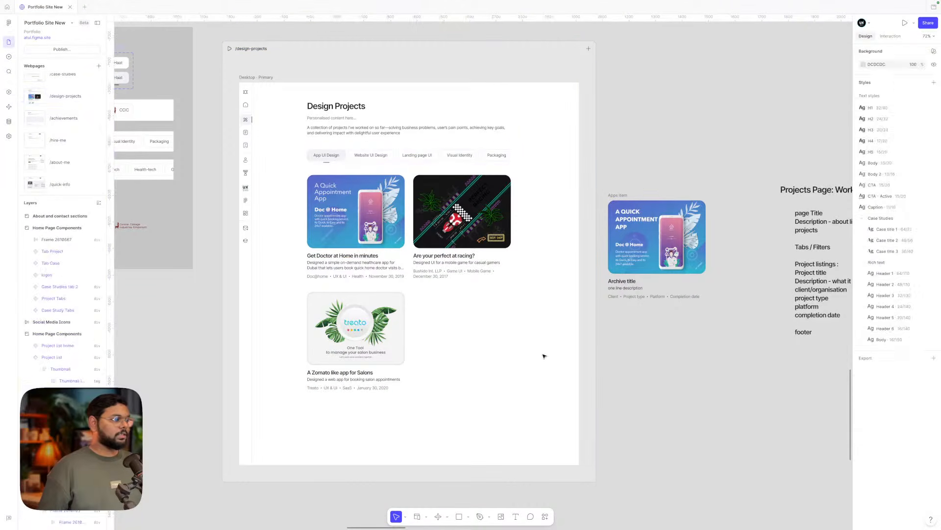
{"action": "left_click", "coordinate": [366, 235]}
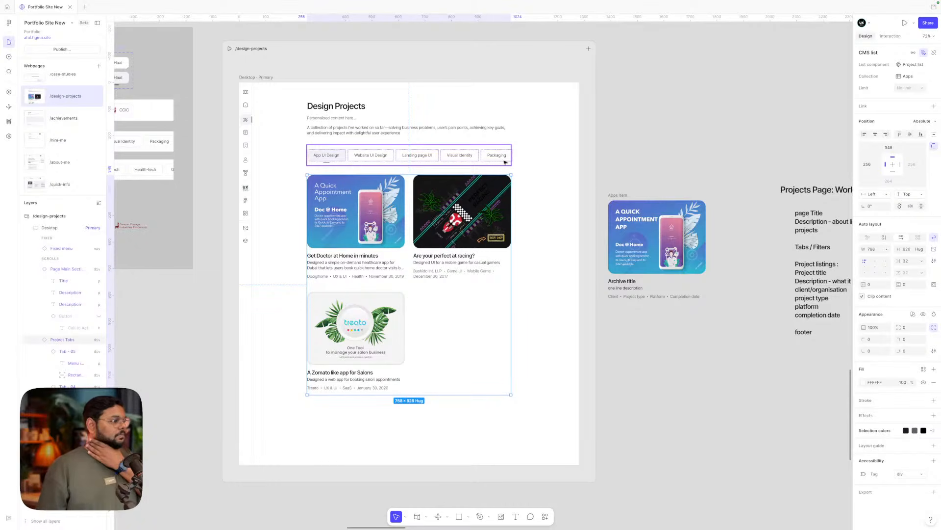
{"action": "scroll", "coordinate": [504, 162], "scroll_direction": "left", "scroll_amount": 3}
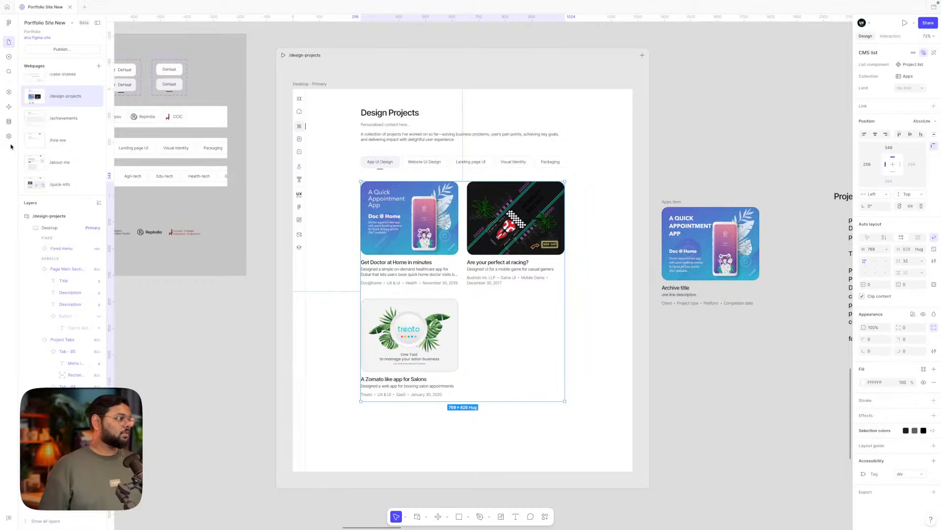
{"action": "left_click", "coordinate": [9, 121]}
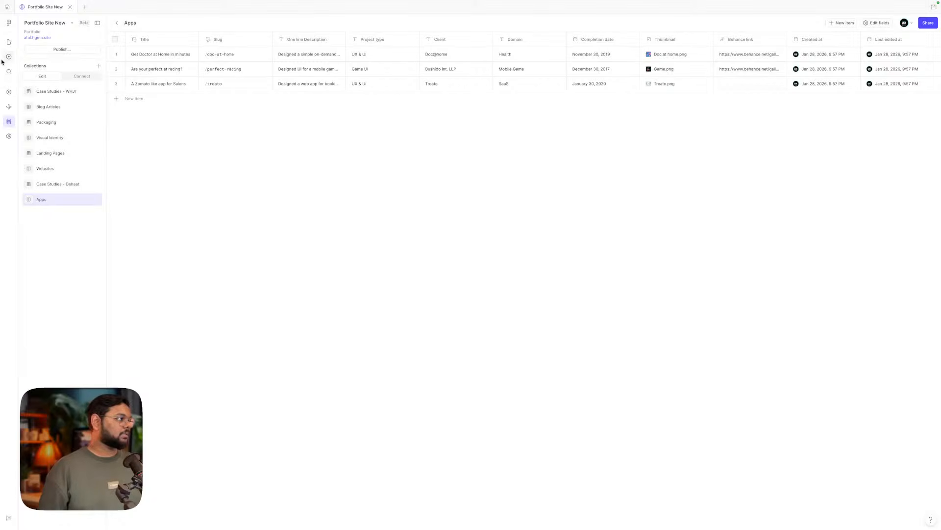
{"action": "left_click", "coordinate": [9, 43]}
{"action": "left_click", "coordinate": [770, 412]}
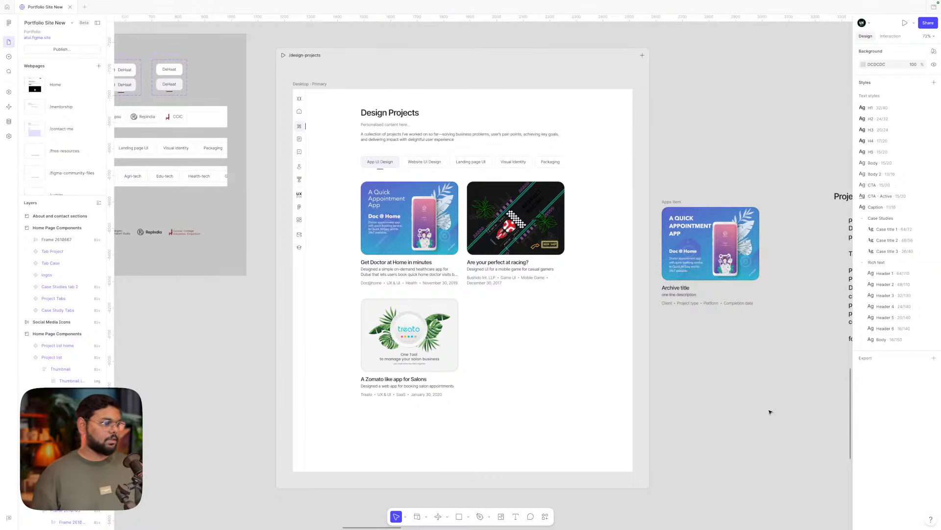
{"action": "scroll", "coordinate": [721, 354], "scroll_direction": "right", "scroll_amount": 3}
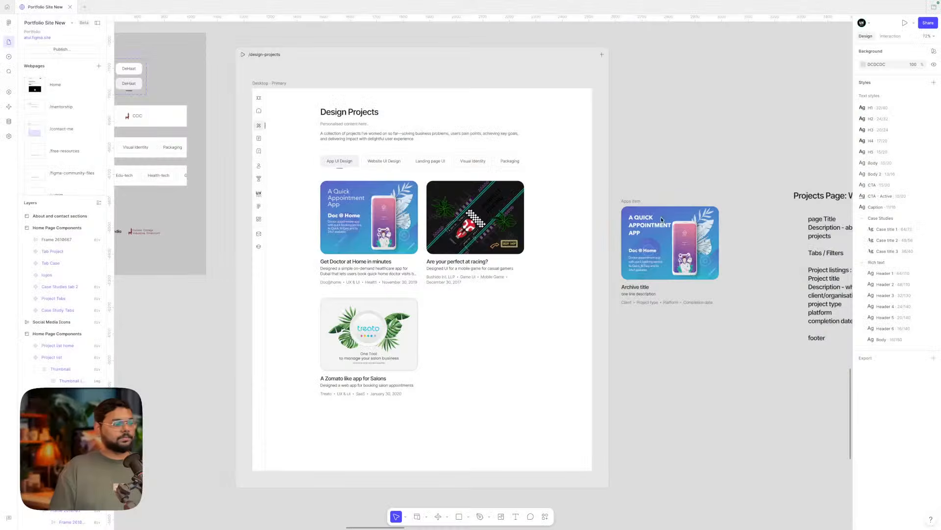
{"action": "scroll", "coordinate": [649, 358], "scroll_direction": "left", "scroll_amount": 2}
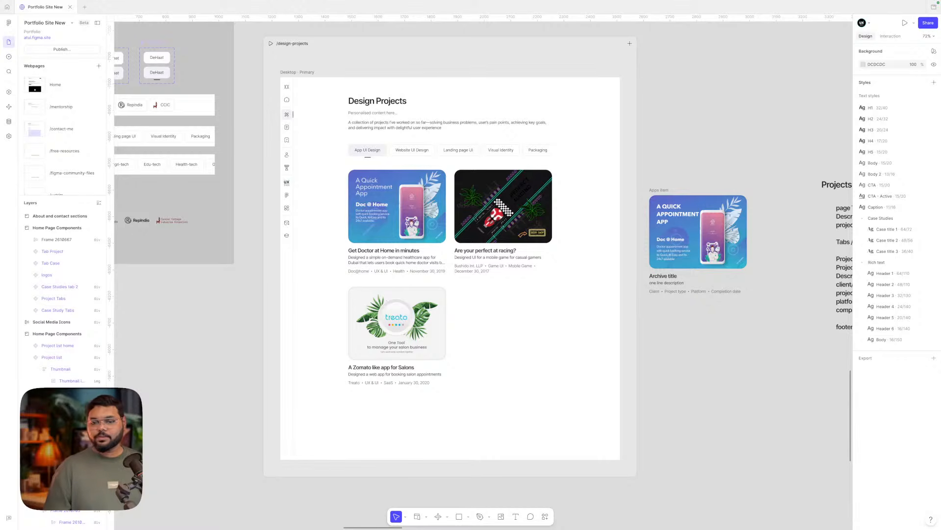
- Undo five times to return the three app cards to a single row
{"action": "scroll", "coordinate": [733, 362], "scroll_direction": "down", "scroll_amount": 1}
{"action": "scroll", "coordinate": [733, 362], "scroll_direction": "right", "scroll_amount": 1}
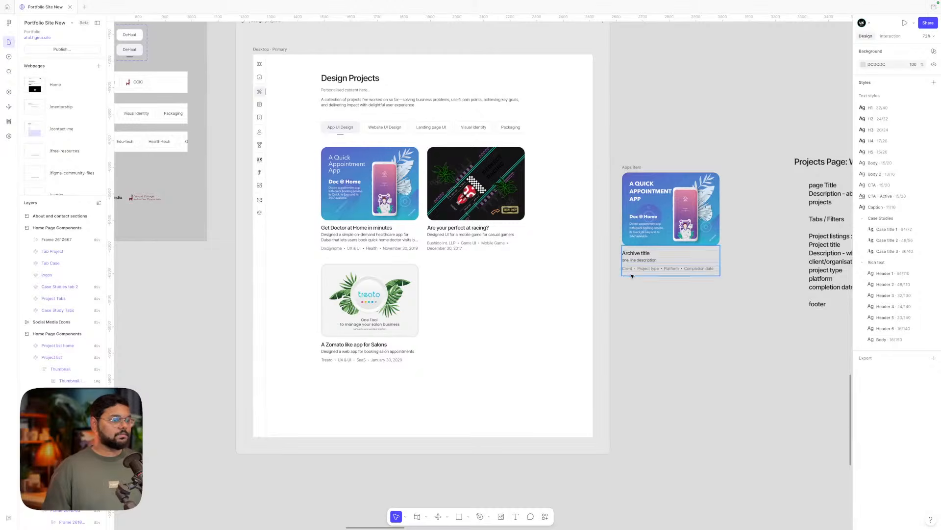
{"action": "scroll", "coordinate": [629, 274], "scroll_direction": "down", "scroll_amount": 3}
{"action": "scroll", "coordinate": [633, 276], "scroll_direction": "left", "scroll_amount": 10}
{"action": "scroll", "coordinate": [632, 276], "scroll_direction": "right", "scroll_amount": 10}
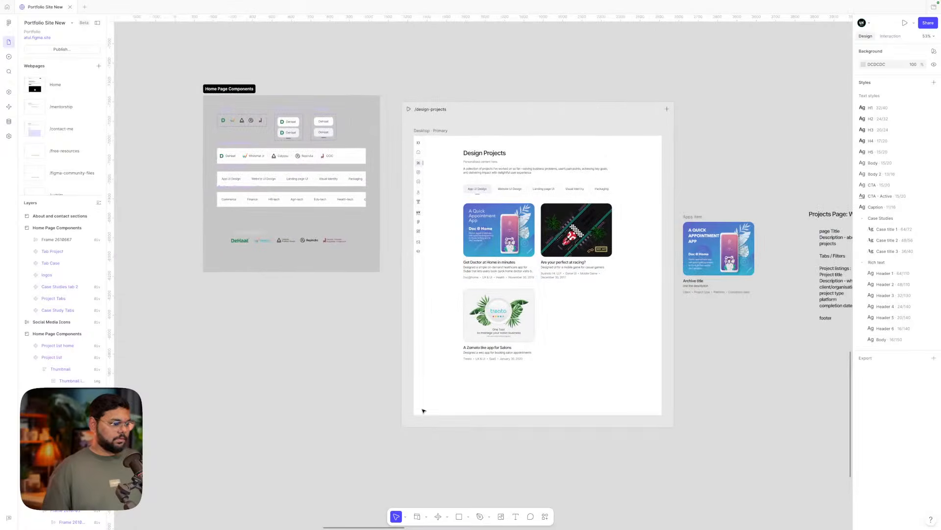
{"action": "key", "text": "super+z"}
{"action": "key", "text": "super+z"}
{"action": "key", "text": "super+z"}
{"action": "key", "text": "super+z"}
{"action": "key", "text": "super+z"}
{"action": "key", "text": "super+z"}
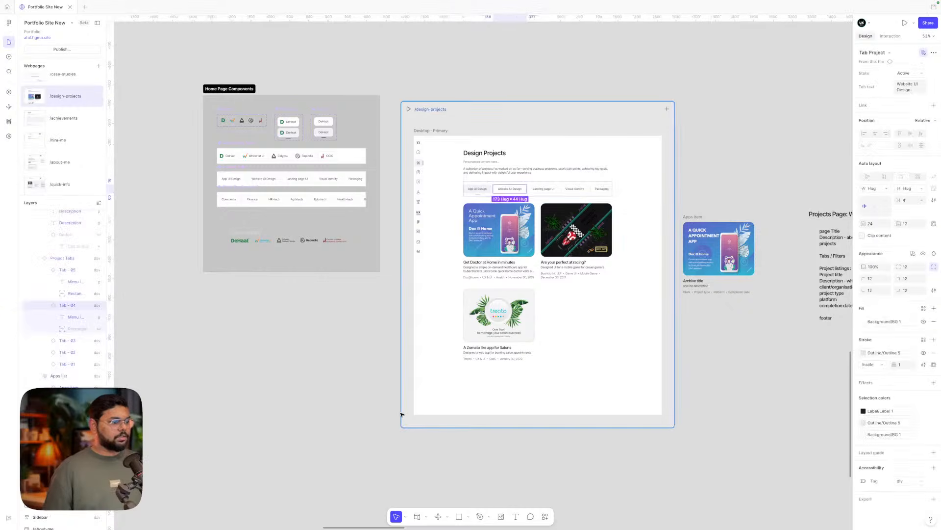
{"action": "key", "text": "super+z"}
{"action": "key", "text": "super+z"}
{"action": "key", "text": "super+z"}
{"action": "key", "text": "super+z"}
{"action": "key", "text": "super+z"}
{"action": "key", "text": "super+z"}
{"action": "key", "text": "super+z"}
{"action": "key", "text": "super+z"}
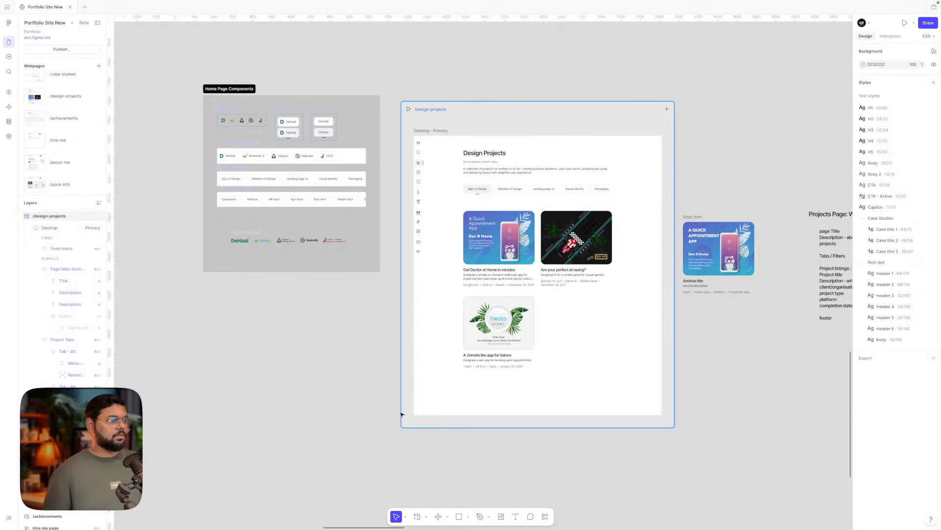
{"action": "key", "text": "super+z"}
{"action": "key", "text": "super+z"}
{"action": "key", "text": "super+z"}
{"action": "key", "text": "super+z"}
{"action": "key", "text": "super+z"}
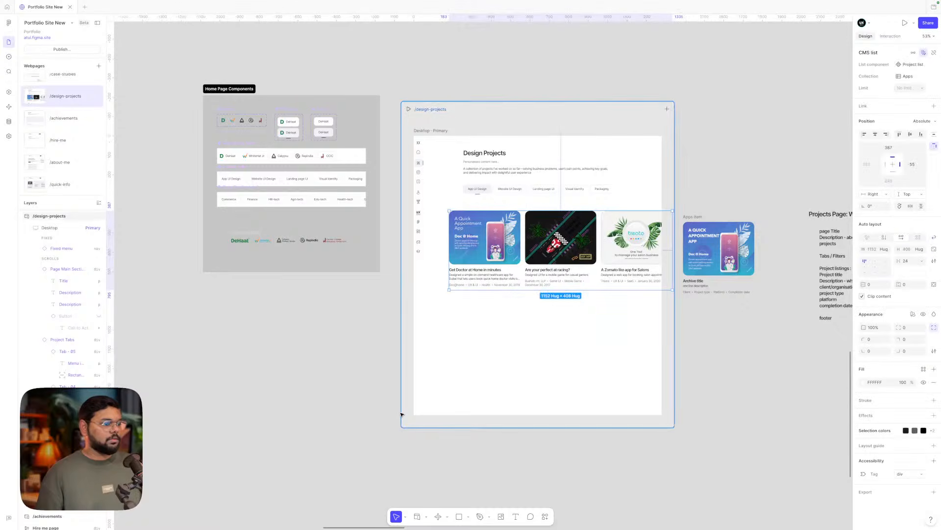
{"action": "key", "text": "super+z"}
{"action": "key", "text": "super+z"}
{"action": "key", "text": "super+z"}
{"action": "key", "text": "super+z"}
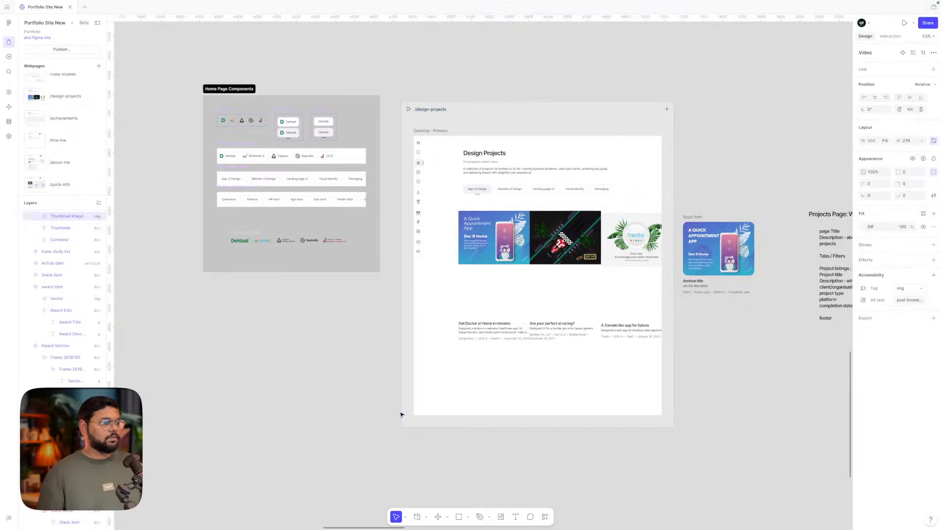
{"action": "scroll", "coordinate": [402, 415], "scroll_direction": "left", "scroll_amount": 3}
{"action": "scroll", "coordinate": [402, 415], "scroll_direction": "down", "scroll_amount": 5}
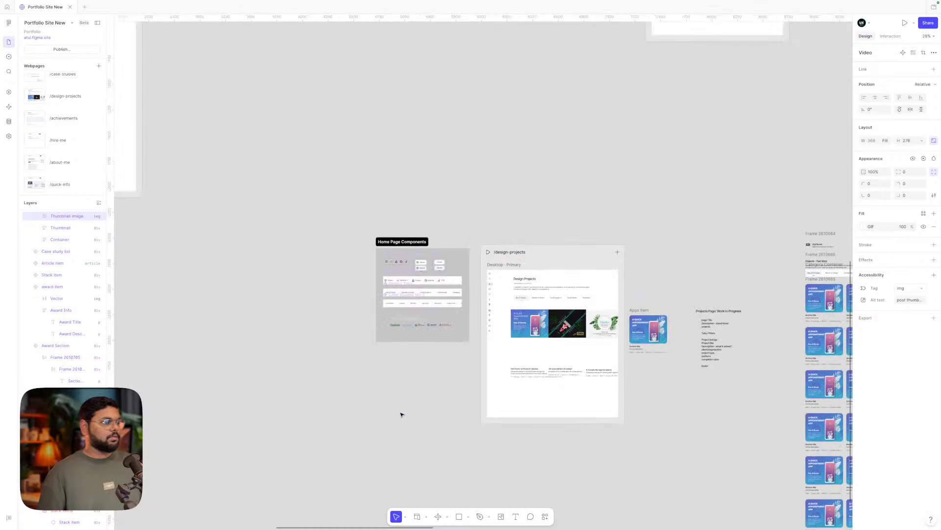
{"action": "key", "text": "super+z"}
{"action": "scroll", "coordinate": [402, 415], "scroll_direction": "left", "scroll_amount": 10}
{"action": "scroll", "coordinate": [402, 415], "scroll_direction": "up", "scroll_amount": 3}
{"action": "left_click", "coordinate": [407, 372]}
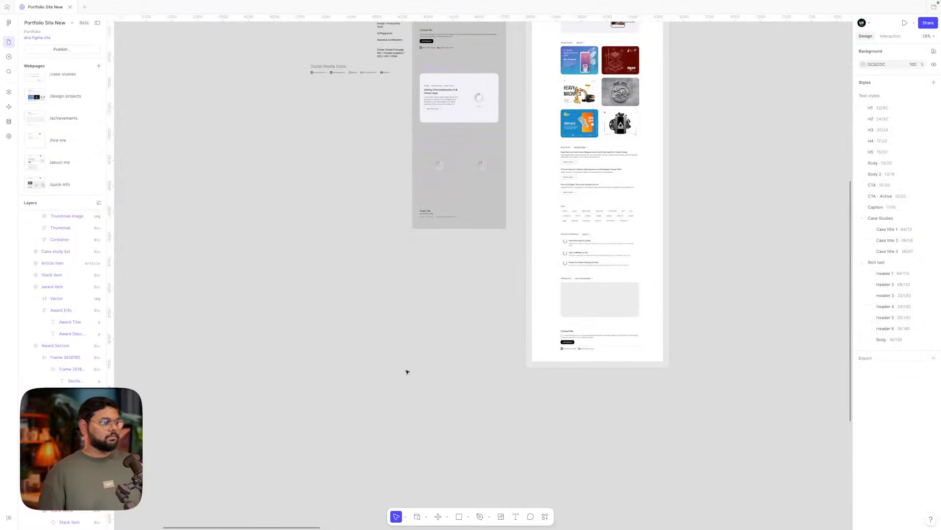
{"action": "scroll", "coordinate": [407, 372], "scroll_direction": "right", "scroll_amount": 10}
{"action": "scroll", "coordinate": [408, 372], "scroll_direction": "down", "scroll_amount": 3}
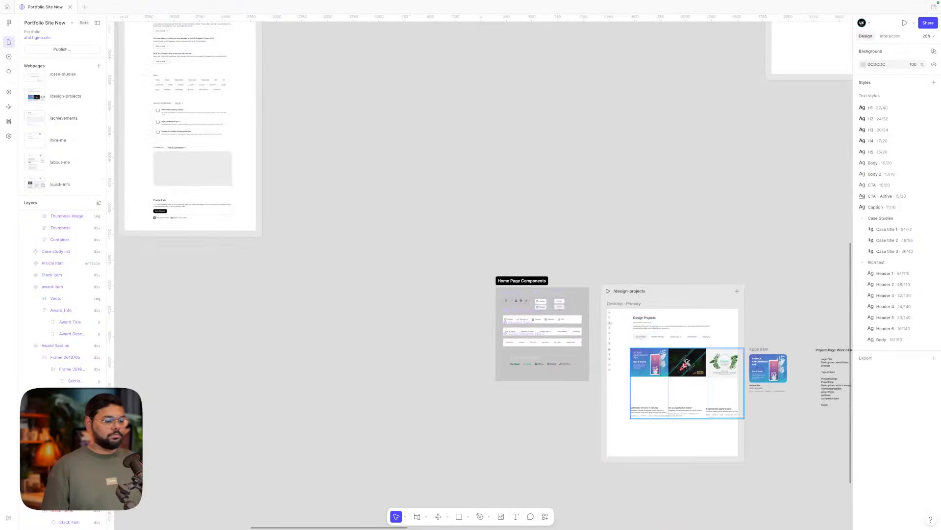
{"action": "scroll", "coordinate": [685, 362], "scroll_direction": "up", "scroll_amount": 5}
{"action": "scroll", "coordinate": [686, 361], "scroll_direction": "right", "scroll_amount": 1}
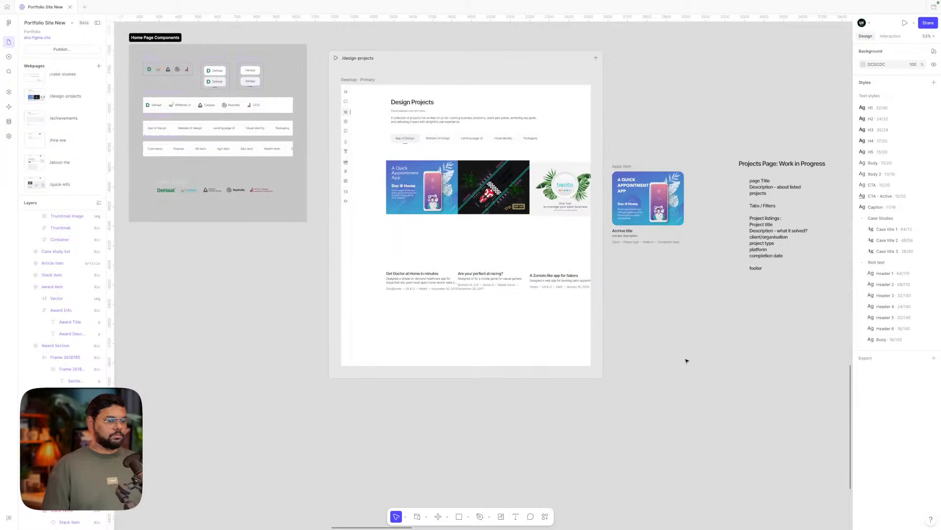
- Make the project card grid wrap into two columns, 800 wide, with a 32 horizontal gap
{"action": "left_click", "coordinate": [567, 200]}
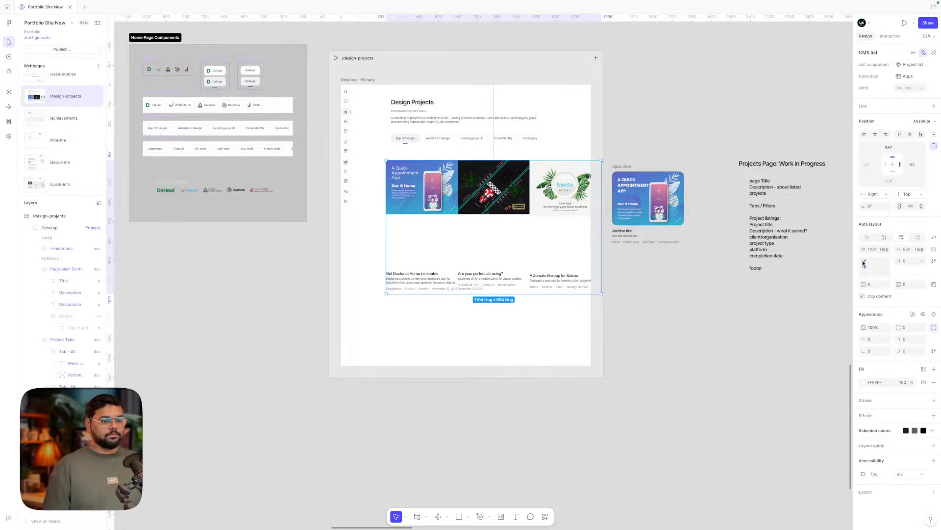
{"action": "left_click", "coordinate": [934, 237]}
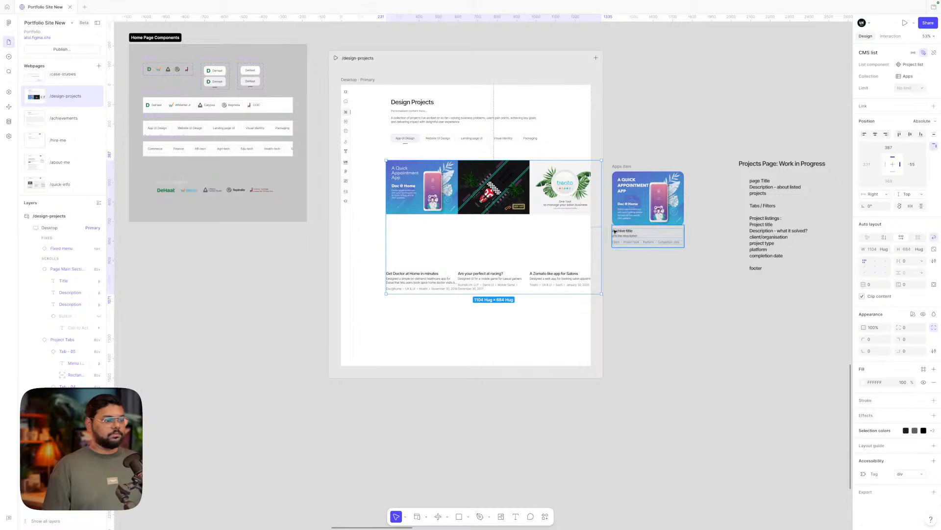
{"action": "left_click_drag", "start_coordinate": [604, 224], "coordinate": [542, 223]}
{"action": "left_click", "coordinate": [611, 269]}
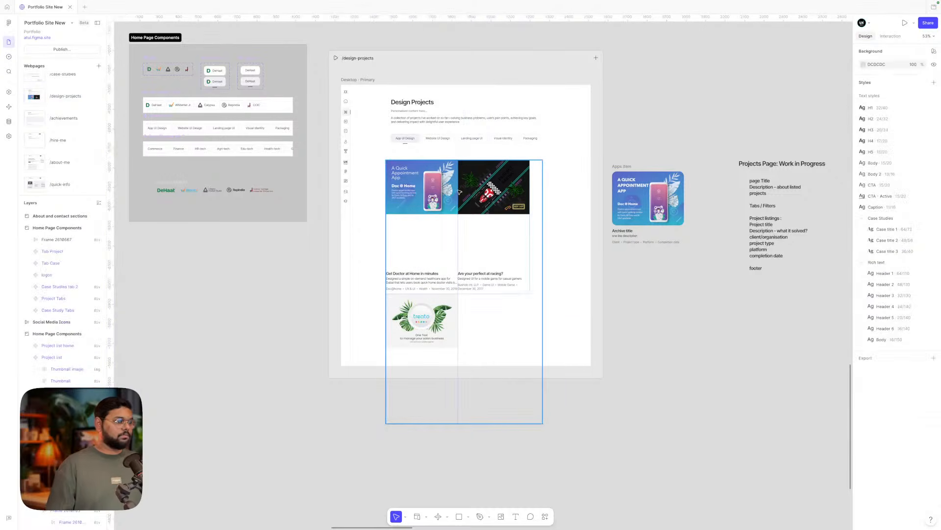
{"action": "left_click", "coordinate": [515, 240]}
{"action": "left_click", "coordinate": [904, 260]}
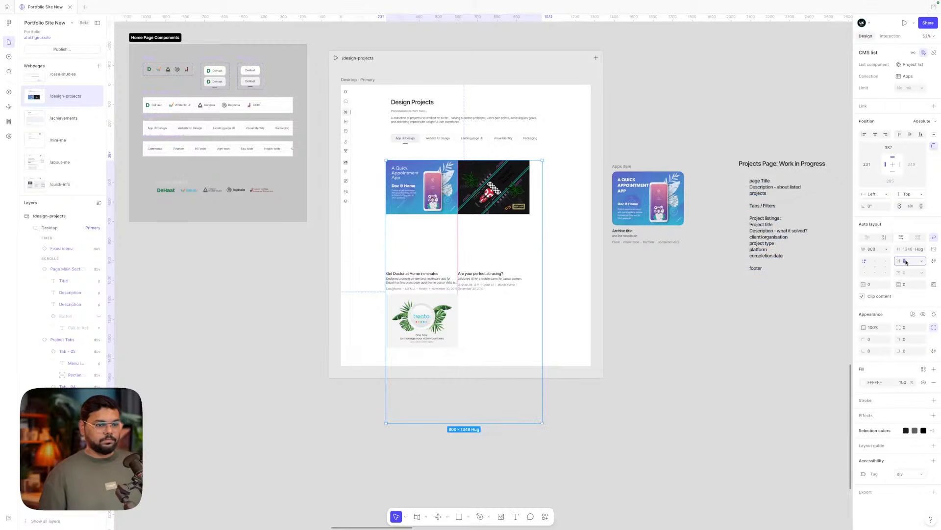
{"action": "type", "text": "32"}
{"action": "key", "text": "Return"}
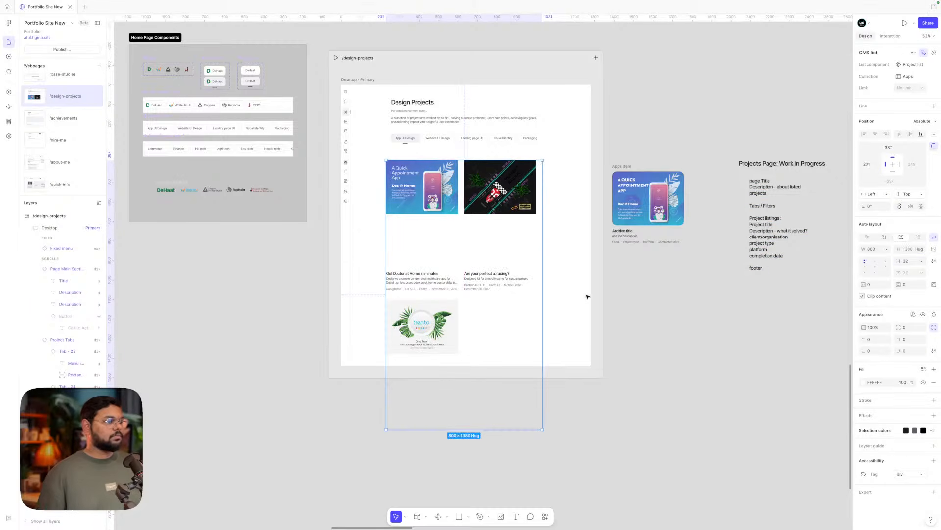
{"action": "key", "text": "Escape"}
- Lengthen the Desktop page frame to 1867 tall so the grid fits
{"action": "left_click", "coordinate": [353, 81]}
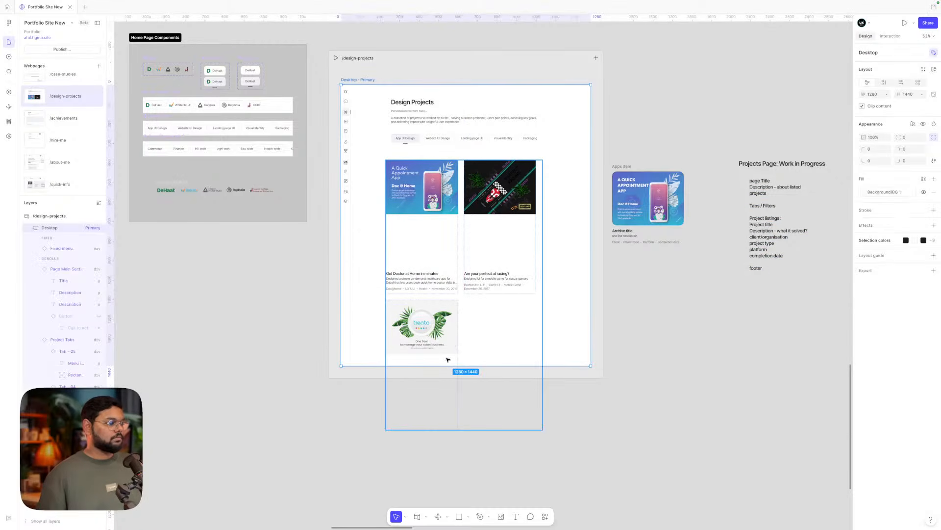
{"action": "left_click_drag", "start_coordinate": [448, 365], "coordinate": [447, 462]}
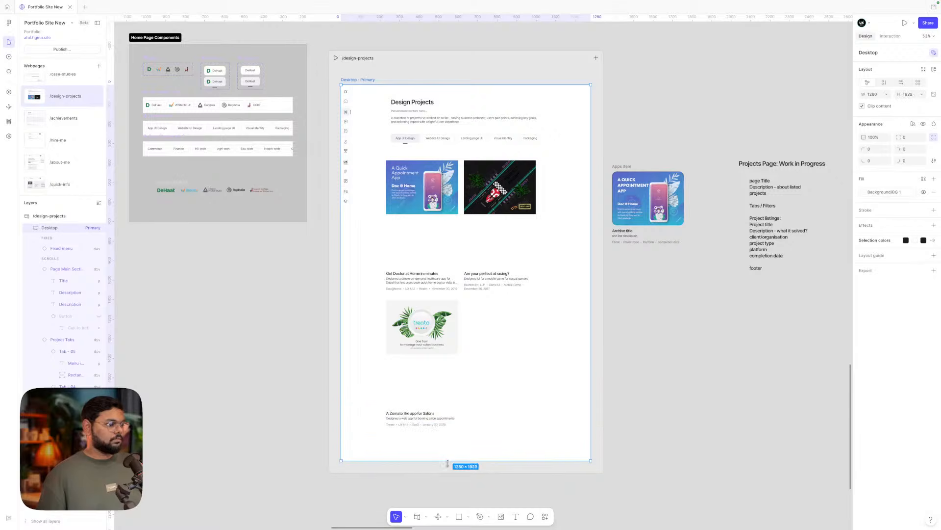
{"action": "left_click", "coordinate": [661, 363]}
{"action": "scroll", "coordinate": [662, 364], "scroll_direction": "up", "scroll_amount": 2}
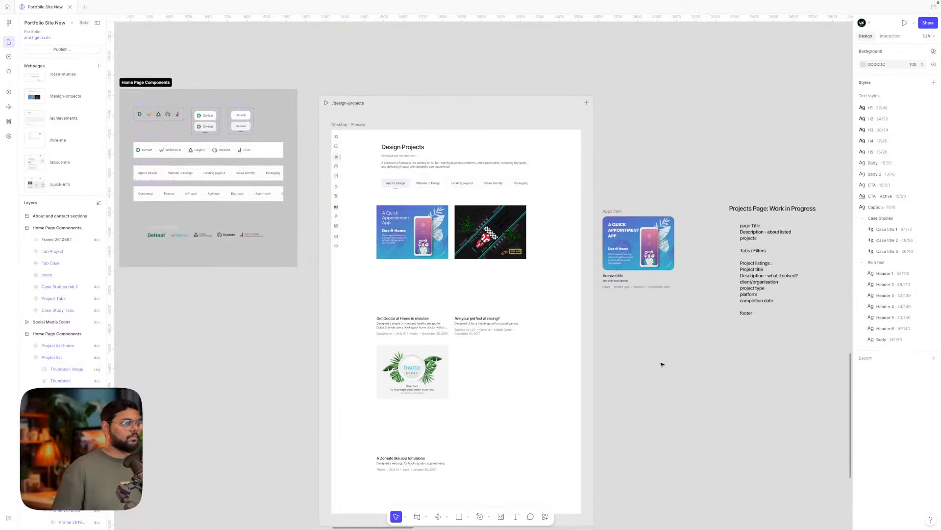
- Move the page-structure notes block onto the canvas left of the /design-projects frame
{"action": "scroll", "coordinate": [661, 364], "scroll_direction": "up", "scroll_amount": 6}
{"action": "scroll", "coordinate": [662, 364], "scroll_direction": "down", "scroll_amount": 2}
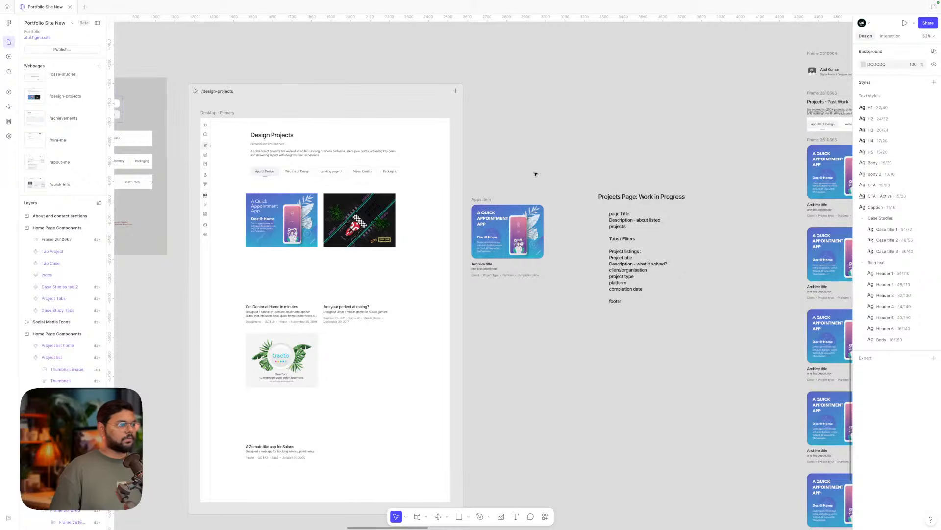
{"action": "scroll", "coordinate": [535, 173], "scroll_direction": "down", "scroll_amount": 5}
{"action": "left_click", "coordinate": [517, 197]}
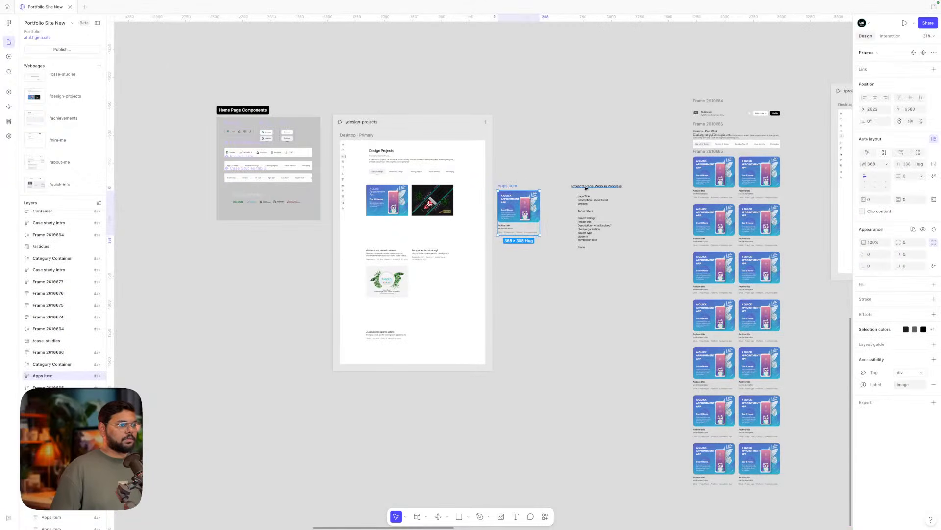
{"action": "left_click_drag", "start_coordinate": [563, 173], "coordinate": [649, 292]}
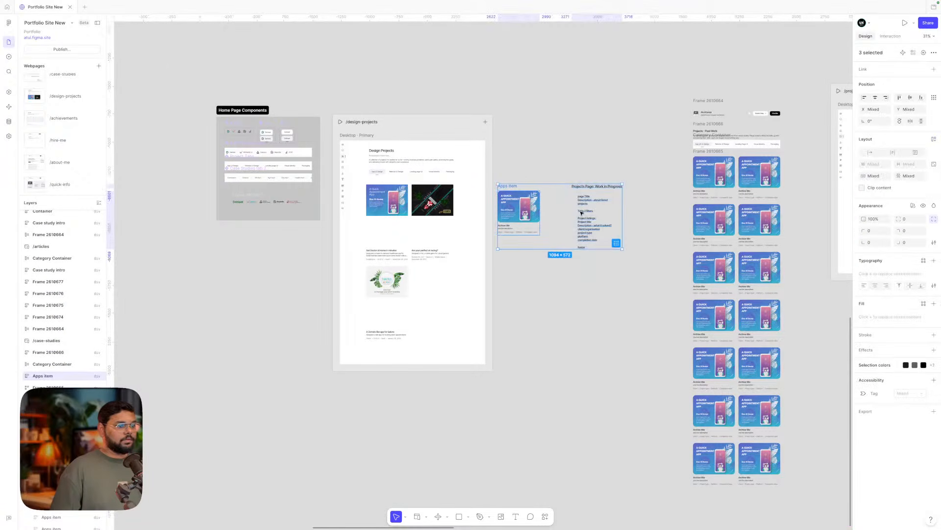
{"action": "scroll", "coordinate": [581, 213], "scroll_direction": "up", "scroll_amount": 5}
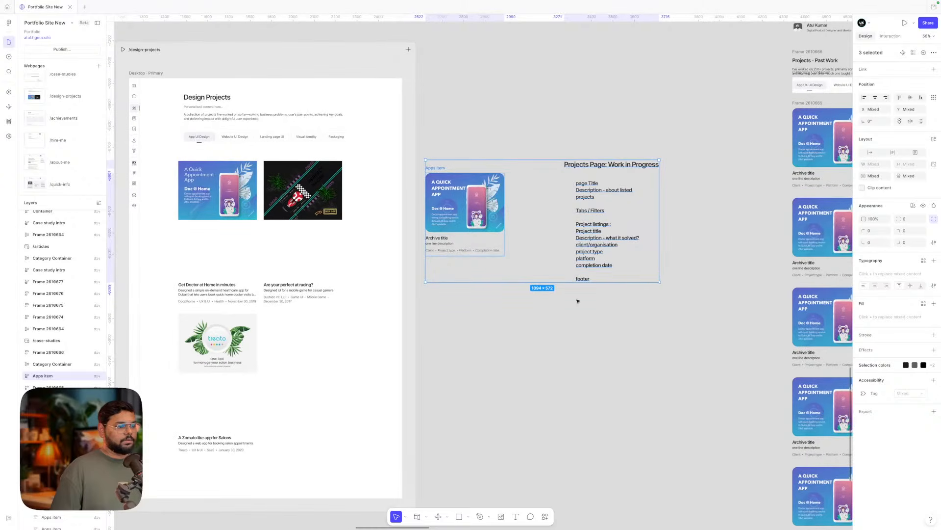
{"action": "left_click", "coordinate": [571, 333]}
{"action": "scroll", "coordinate": [571, 334], "scroll_direction": "down", "scroll_amount": 6}
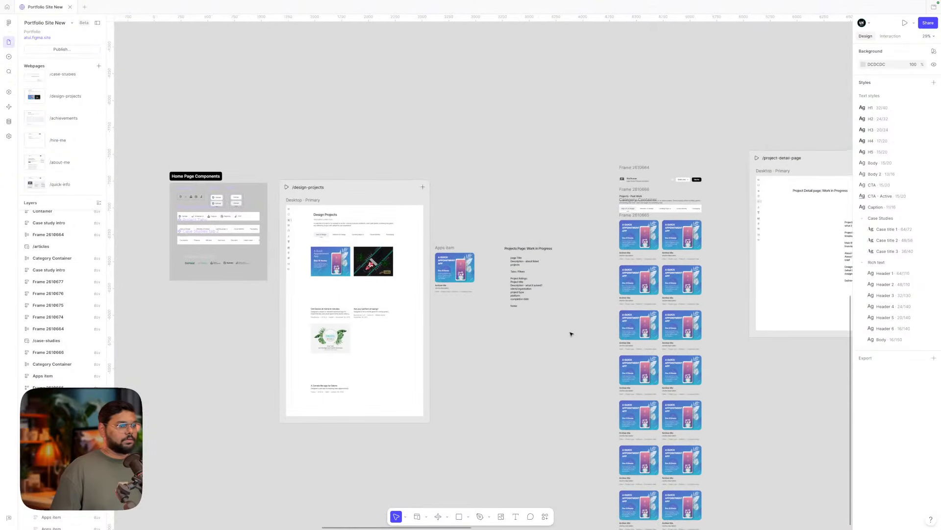
{"action": "scroll", "coordinate": [483, 278], "scroll_direction": "up", "scroll_amount": 6}
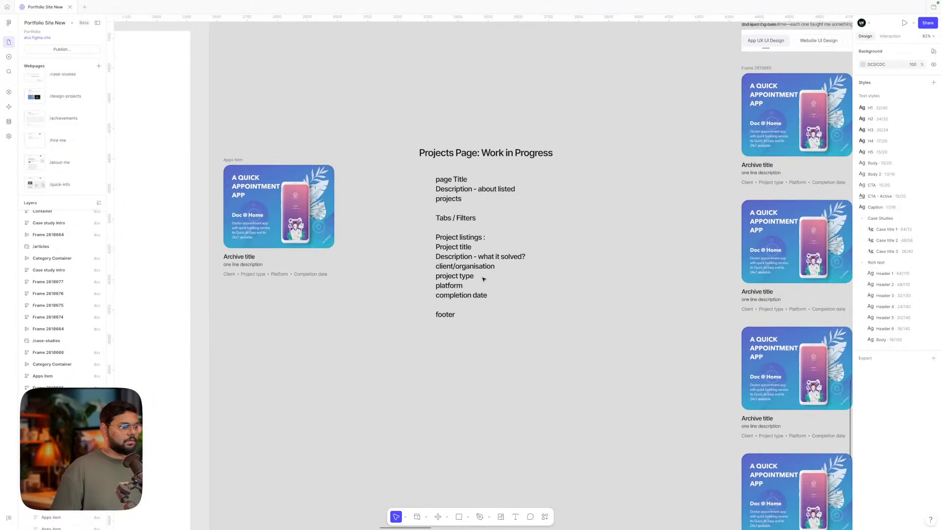
{"action": "scroll", "coordinate": [484, 278], "scroll_direction": "left", "scroll_amount": 1}
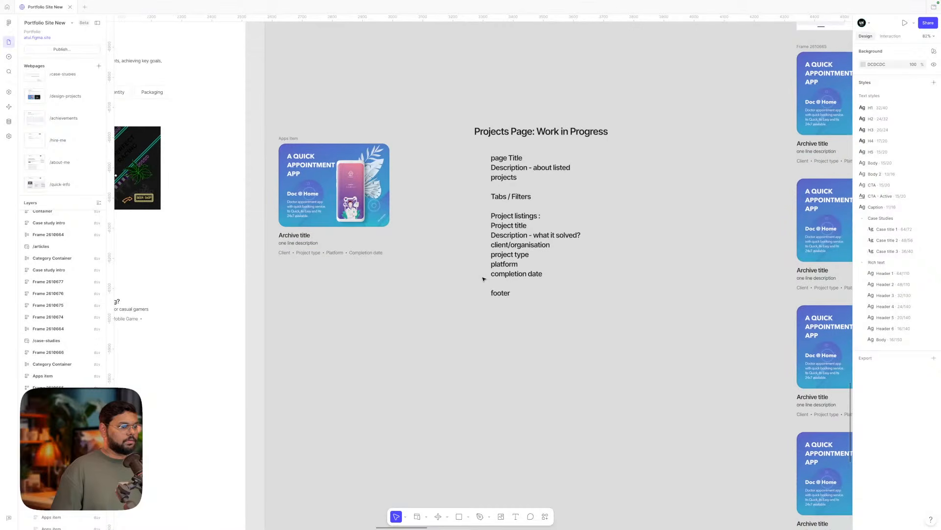
{"action": "scroll", "coordinate": [484, 278], "scroll_direction": "down", "scroll_amount": 3}
{"action": "scroll", "coordinate": [484, 278], "scroll_direction": "left", "scroll_amount": 4}
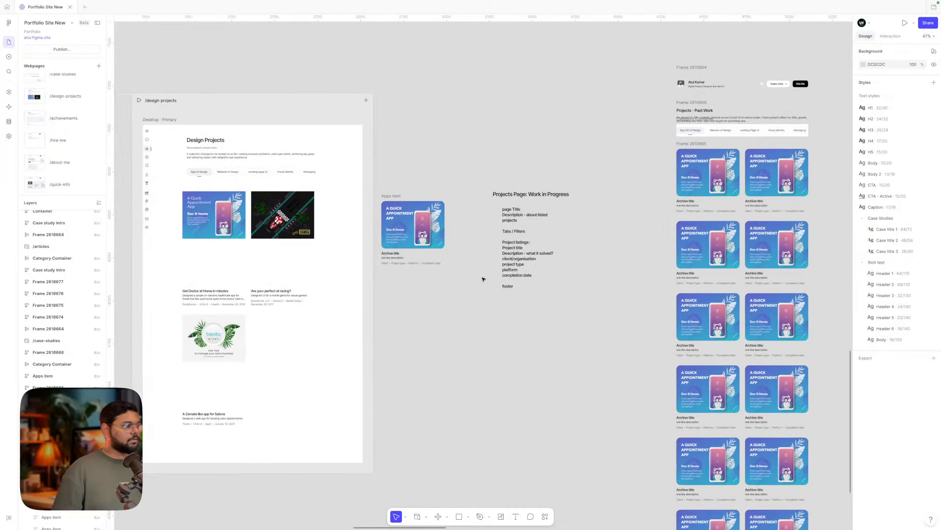
{"action": "left_click_drag", "start_coordinate": [605, 211], "coordinate": [179, 262]}
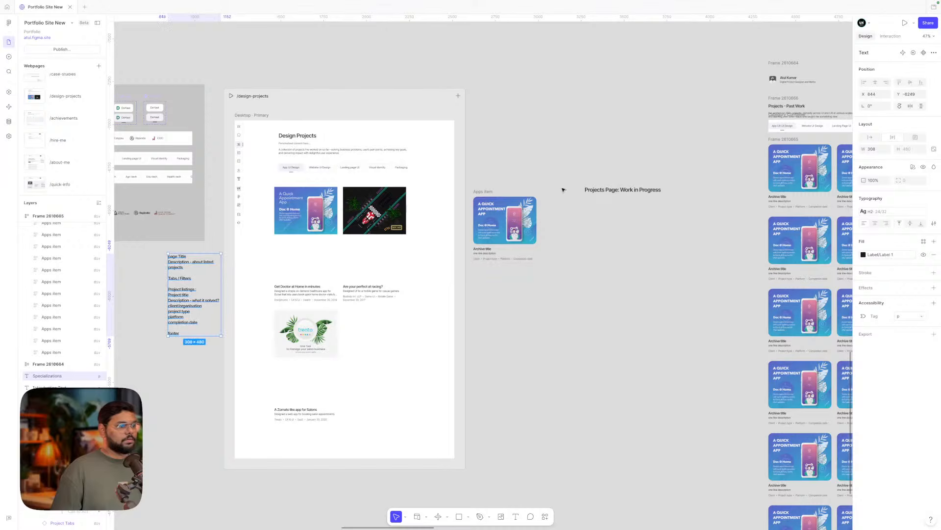
- Delete the 'Projects Page: Work in Progress' heading
{"action": "left_click", "coordinate": [477, 190]}
{"action": "left_click", "coordinate": [604, 181]}
{"action": "left_click", "coordinate": [608, 189]}
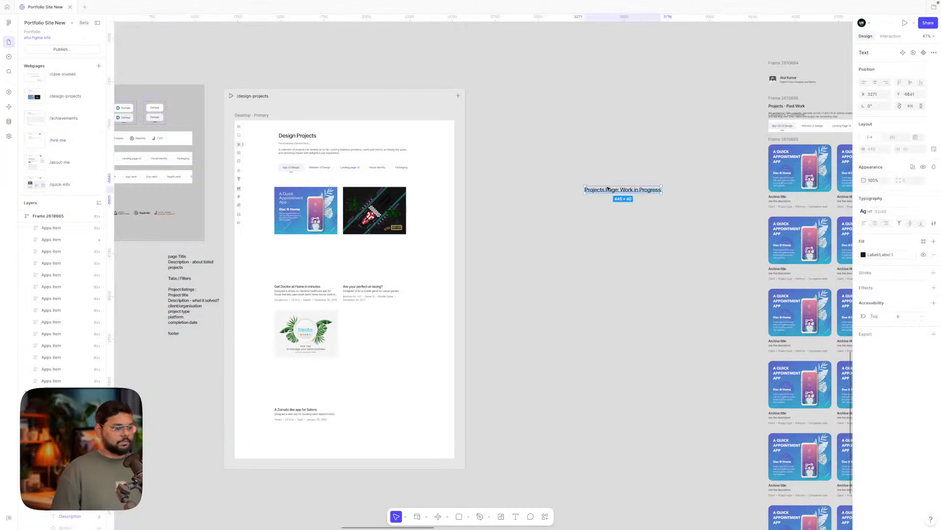
{"action": "key", "text": "Delete"}
{"action": "scroll", "coordinate": [522, 151], "scroll_direction": "down", "scroll_amount": 3}
- Duplicate the /design-projects page to its right and rename the copy /design-projects-website
{"action": "scroll", "coordinate": [418, 123], "scroll_direction": "up", "scroll_amount": 2}
{"action": "left_click", "coordinate": [371, 110]}
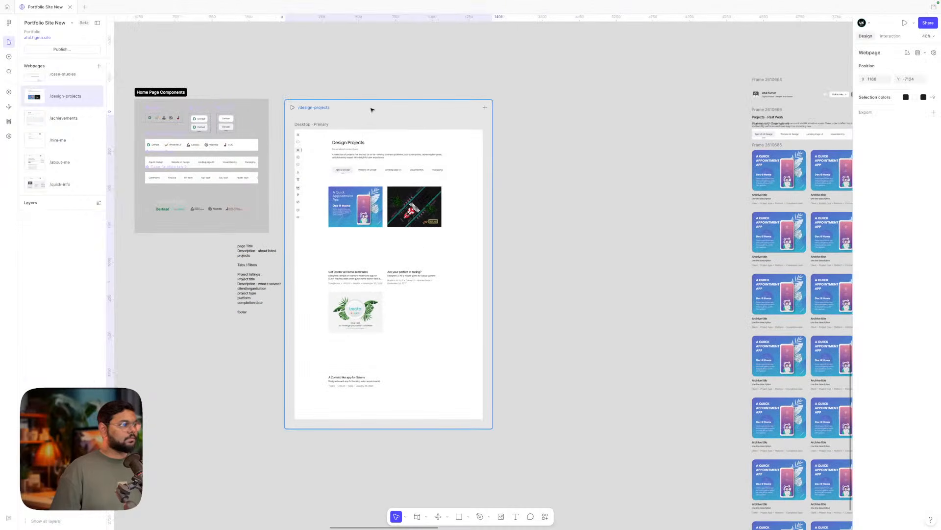
{"action": "left_click_drag", "start_coordinate": [361, 113], "coordinate": [588, 120]}
{"action": "double_click", "coordinate": [562, 108]}
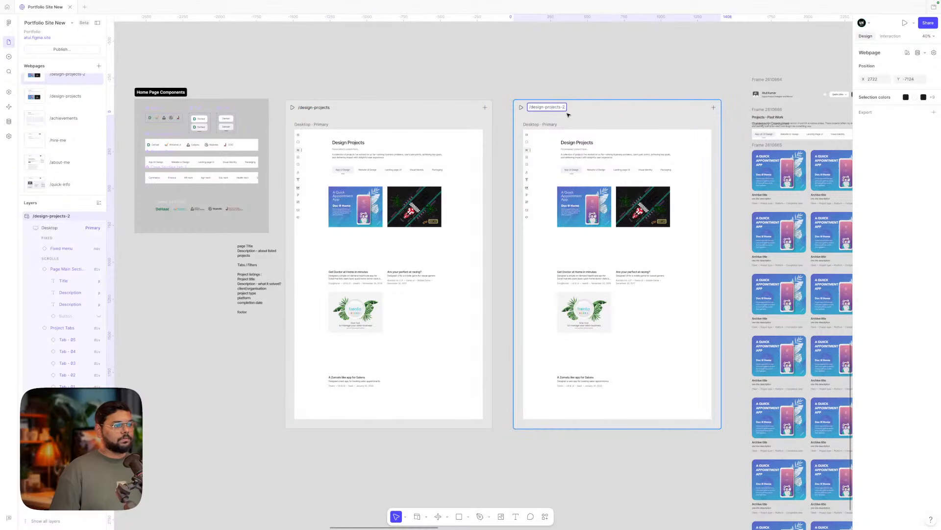
{"action": "type", "text": "web"}
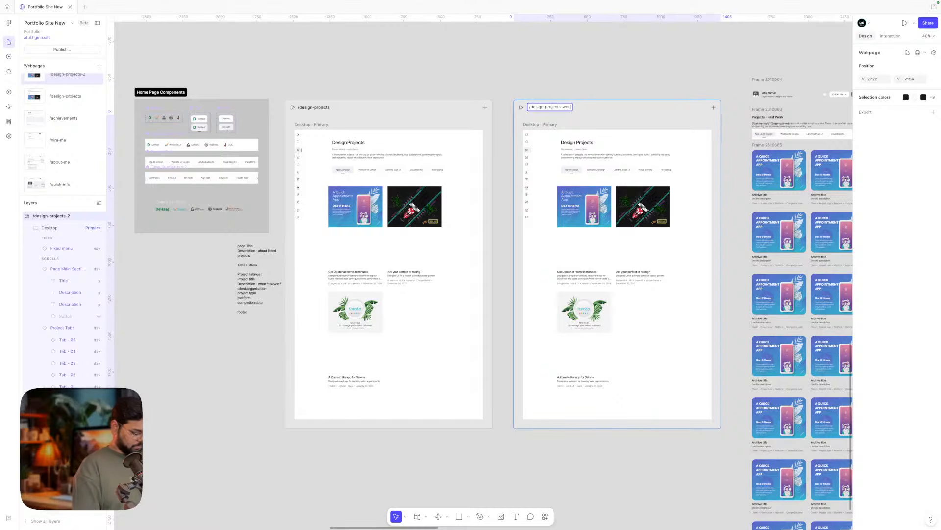
{"action": "type", "text": "site"}
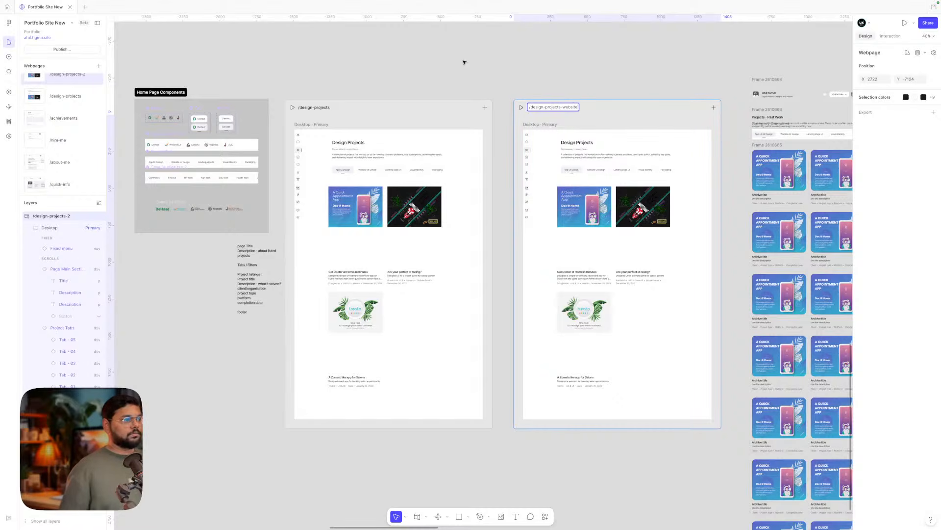
{"action": "key", "text": "Return"}
{"action": "left_click", "coordinate": [319, 108]}
{"action": "double_click", "coordinate": [322, 107]}
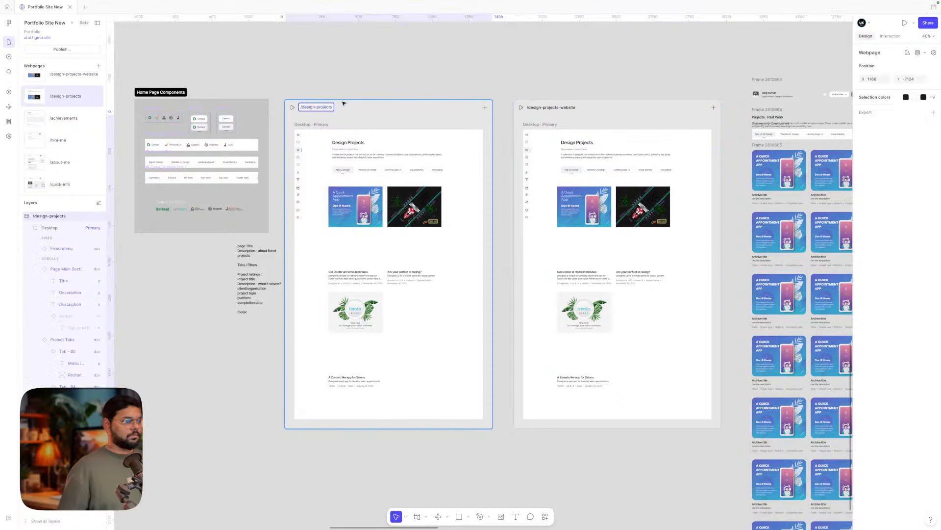
{"action": "left_click", "coordinate": [443, 83]}
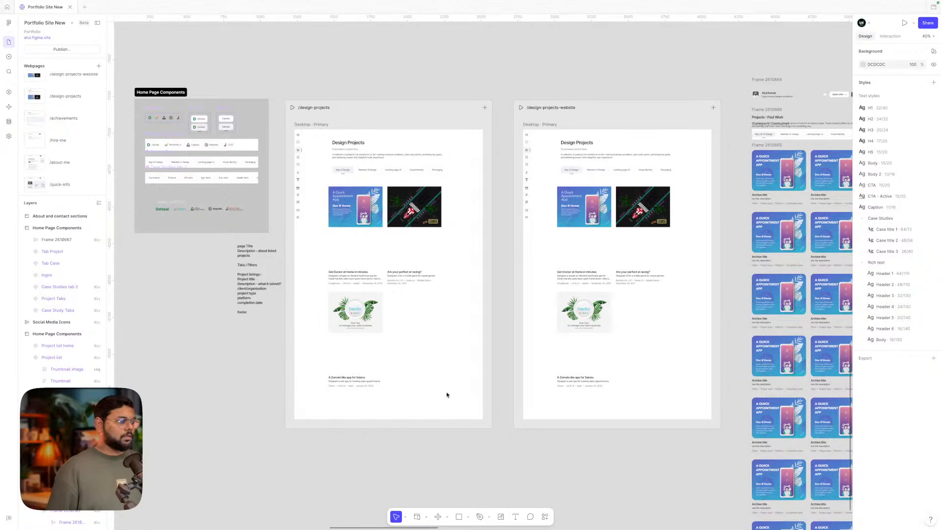
- Unlink the website page's project list from Apps and delete the Treato and racing cards
{"action": "scroll", "coordinate": [449, 387], "scroll_direction": "right", "scroll_amount": 5}
{"action": "left_click", "coordinate": [481, 202]}
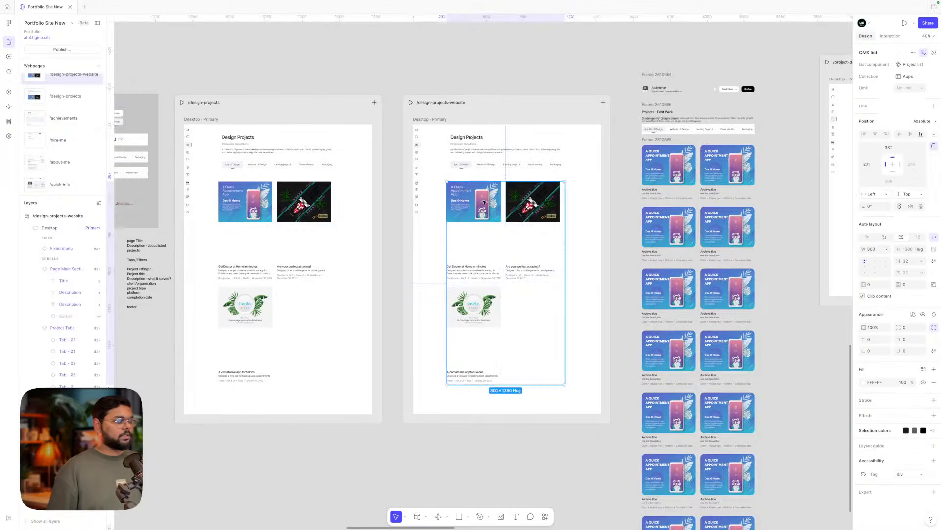
{"action": "scroll", "coordinate": [482, 201], "scroll_direction": "up", "scroll_amount": 5}
{"action": "double_click", "coordinate": [479, 204]}
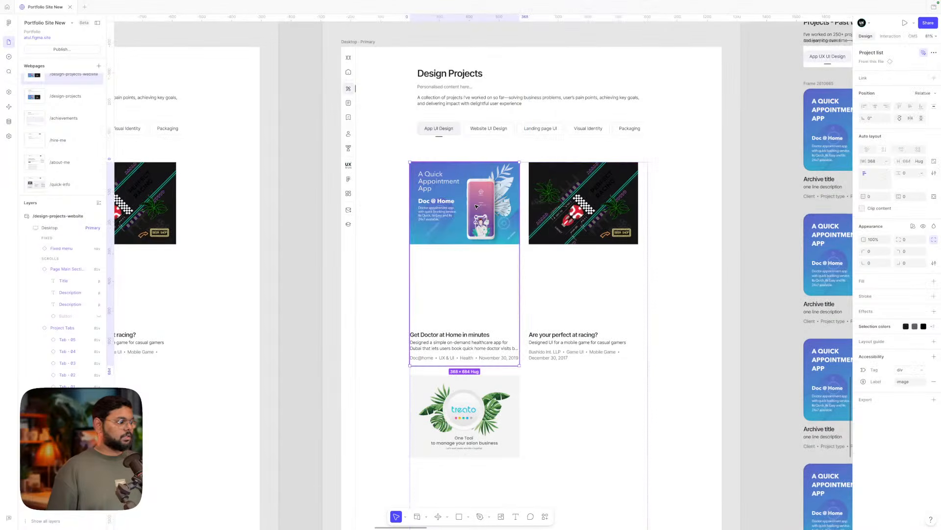
{"action": "scroll", "coordinate": [477, 207], "scroll_direction": "down", "scroll_amount": 5}
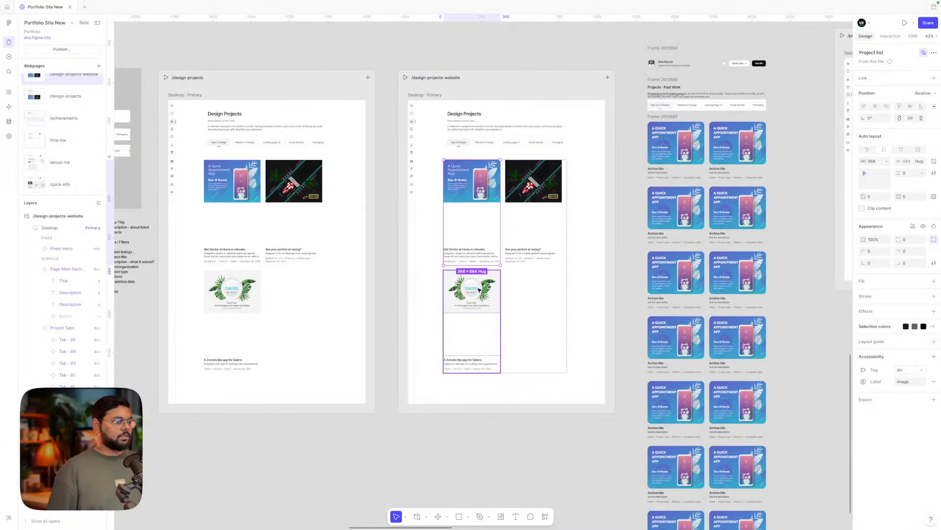
{"action": "left_click", "coordinate": [523, 212]}
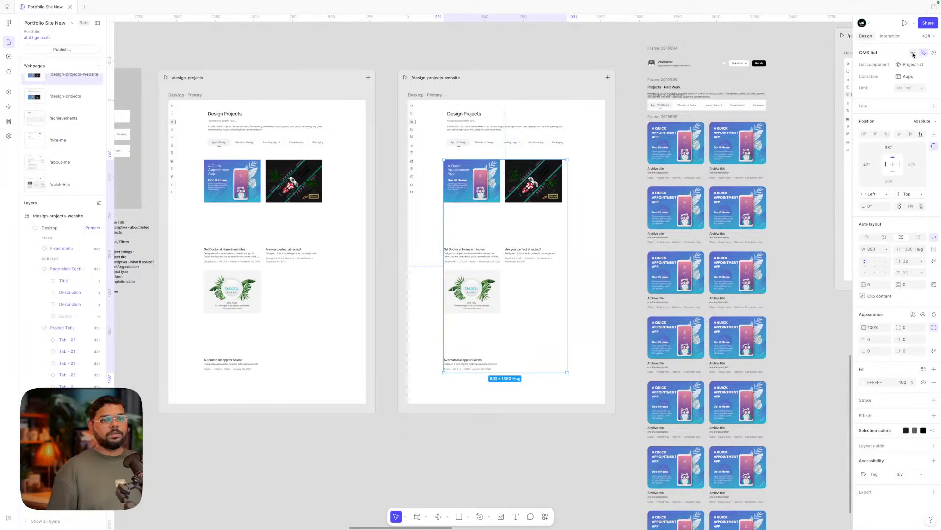
{"action": "left_click", "coordinate": [932, 54]}
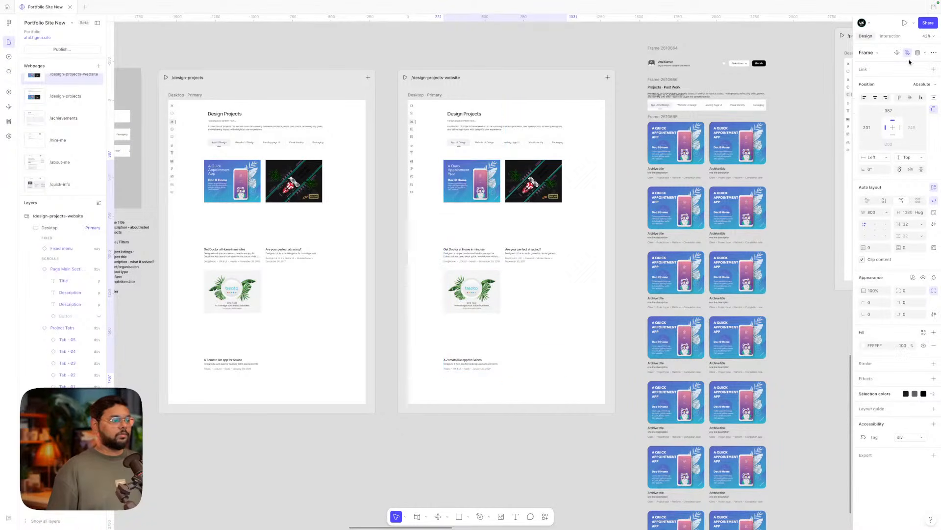
{"action": "left_click", "coordinate": [478, 288]}
{"action": "key", "text": "Delete"}
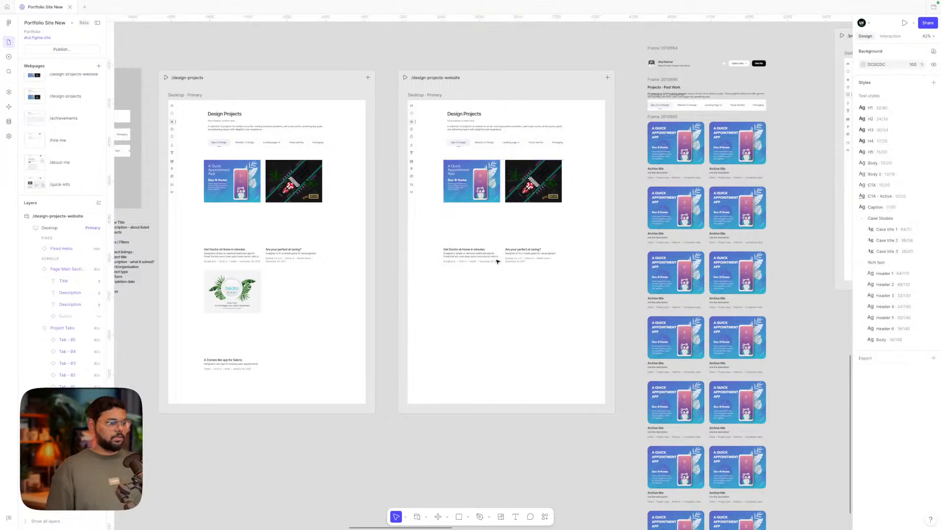
{"action": "left_click", "coordinate": [483, 194]}
{"action": "left_click", "coordinate": [527, 191]}
{"action": "key", "text": "Delete"}
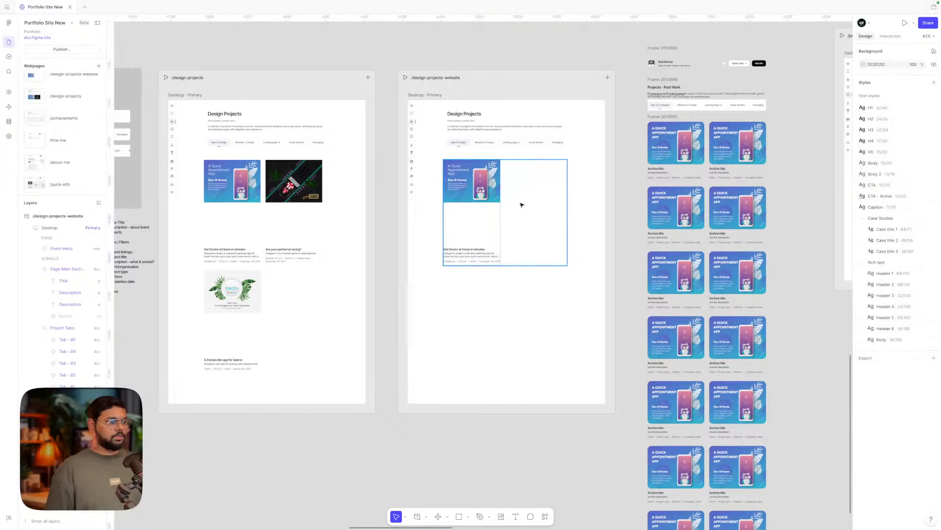
- Ungroup the remaining card's container and reset the card to its placeholder content
{"action": "left_click", "coordinate": [521, 205]}
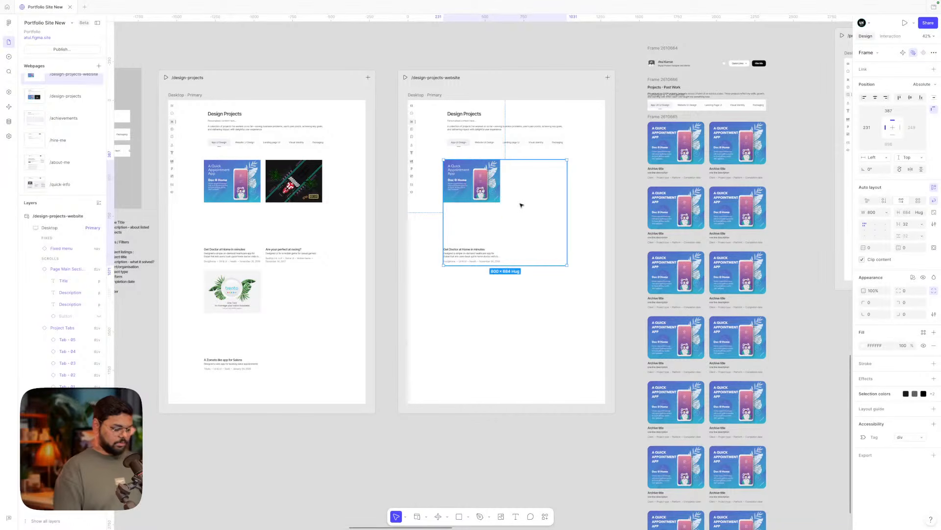
{"action": "key", "text": "super+shift+g"}
{"action": "left_click", "coordinate": [533, 216]}
{"action": "left_click", "coordinate": [464, 181]}
{"action": "right_click", "coordinate": [464, 180]}
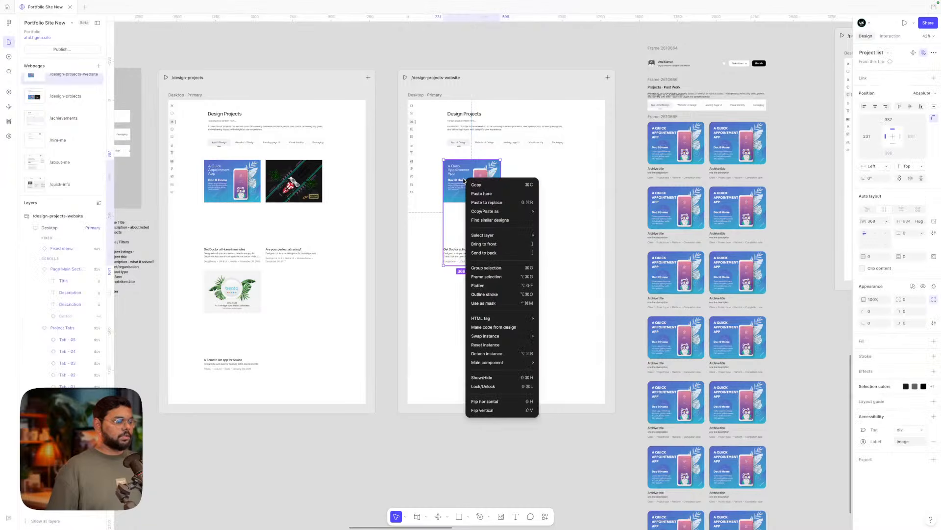
{"action": "left_click", "coordinate": [482, 345]}
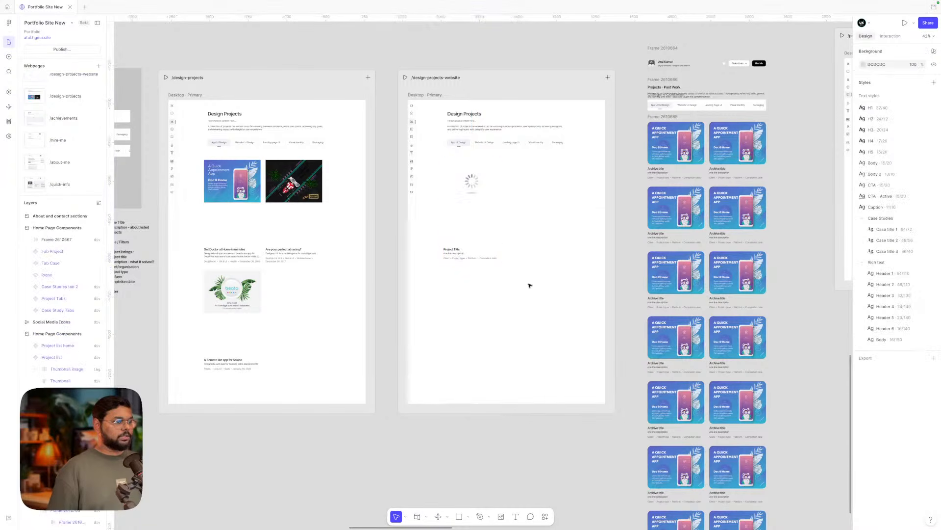
- Set the App UI Design tab to unselected and the Website UI Design tab to Selected
{"action": "scroll", "coordinate": [481, 208], "scroll_direction": "up", "scroll_amount": 3}
{"action": "left_click_drag", "start_coordinate": [458, 170], "coordinate": [463, 170]}
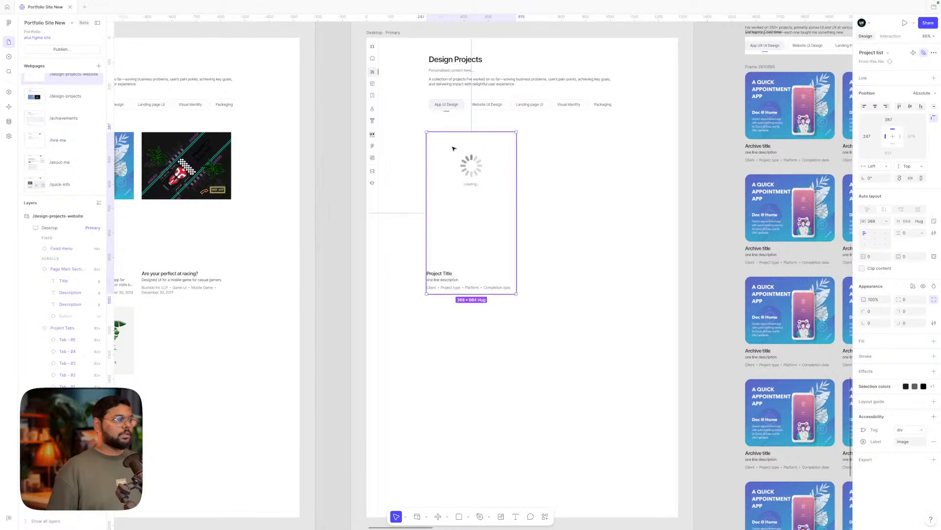
{"action": "double_click", "coordinate": [447, 104]}
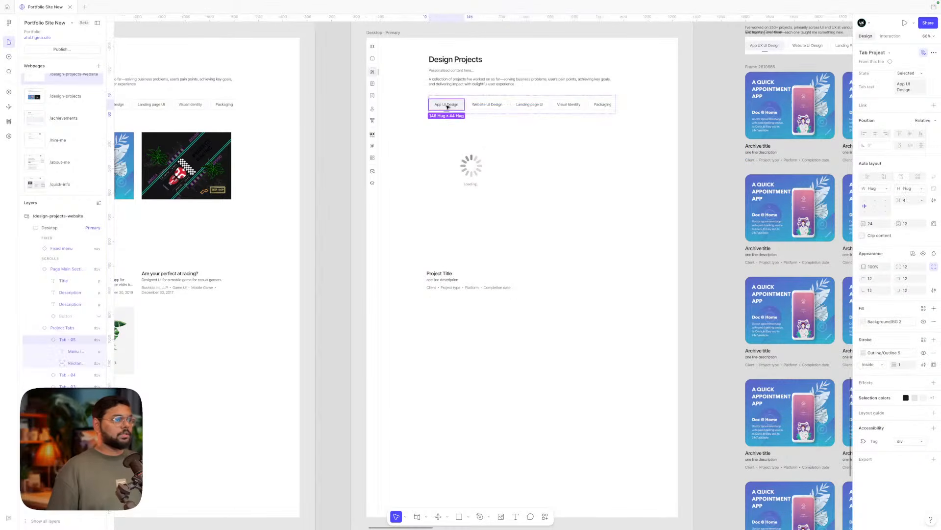
{"action": "left_click", "coordinate": [906, 73]}
{"action": "left_click", "coordinate": [905, 67]}
{"action": "left_click", "coordinate": [488, 105]}
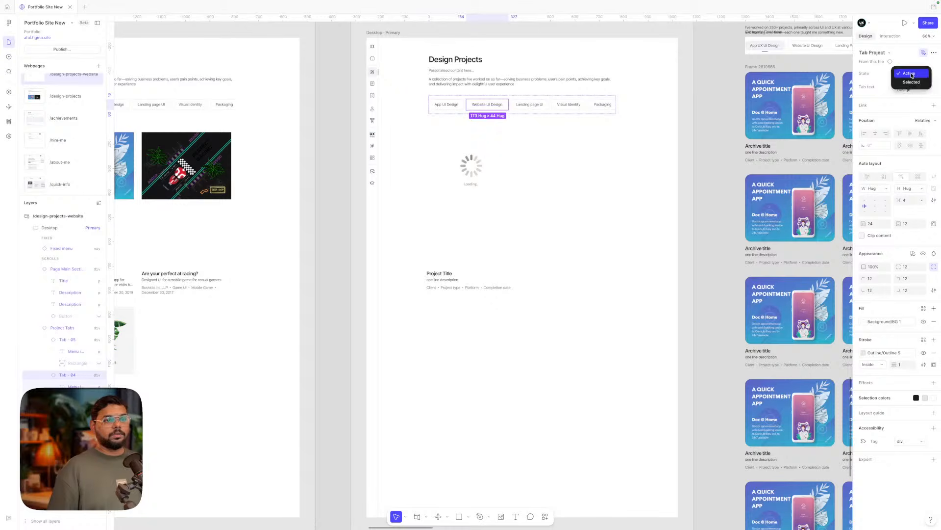
{"action": "left_click", "coordinate": [632, 192]}
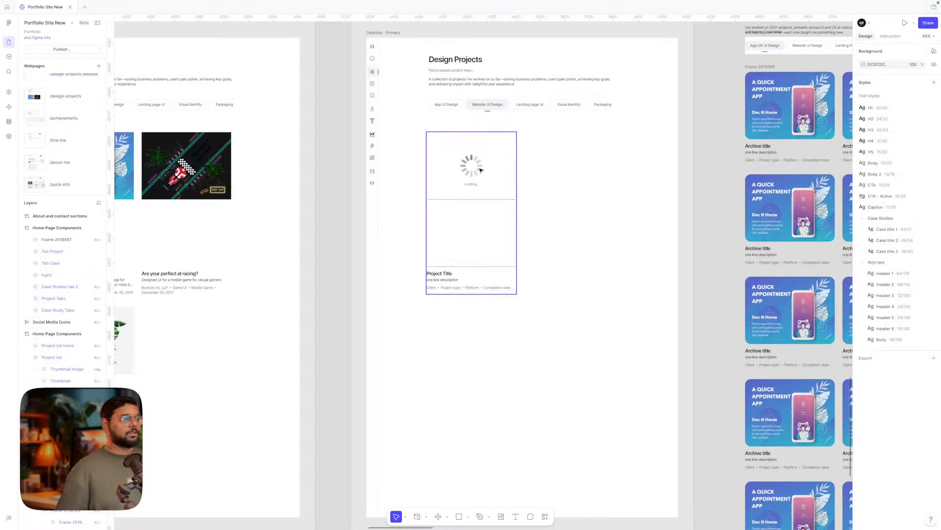
{"action": "left_click", "coordinate": [471, 216]}
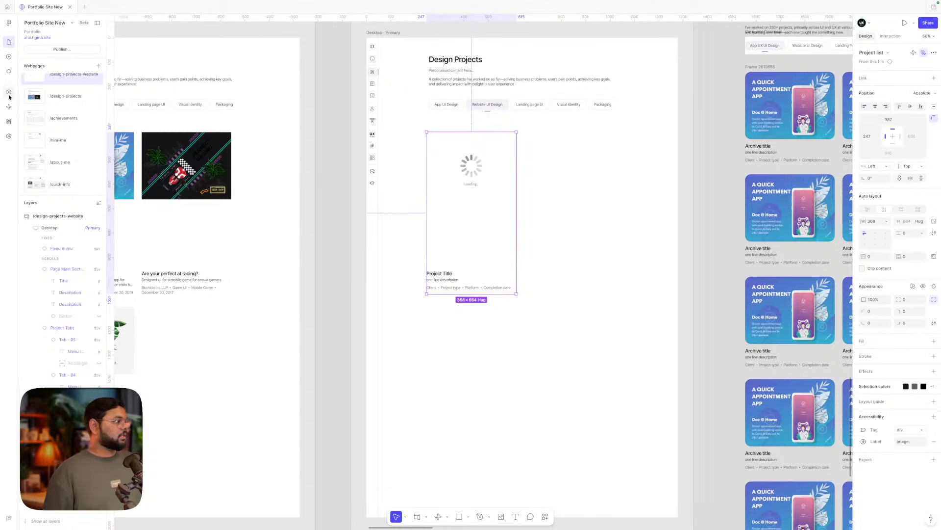
- Connect the Websites collection as a repeating list to the placeholder card list
{"action": "left_click", "coordinate": [15, 121]}
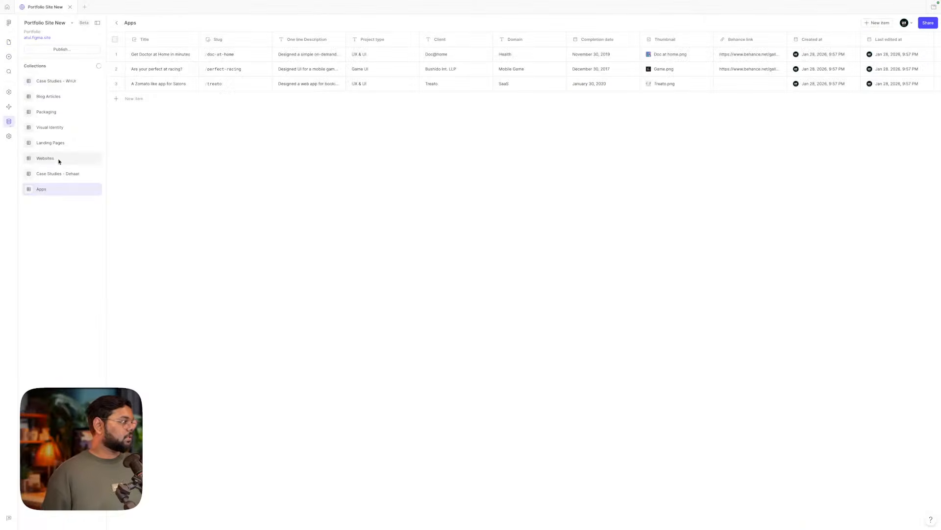
{"action": "left_click", "coordinate": [60, 158]}
{"action": "left_click", "coordinate": [81, 76]}
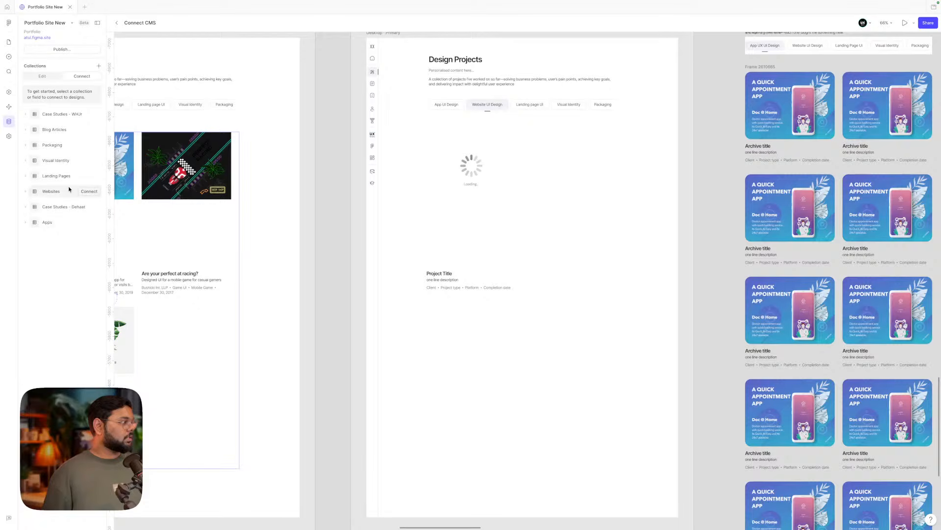
{"action": "left_click", "coordinate": [87, 192]}
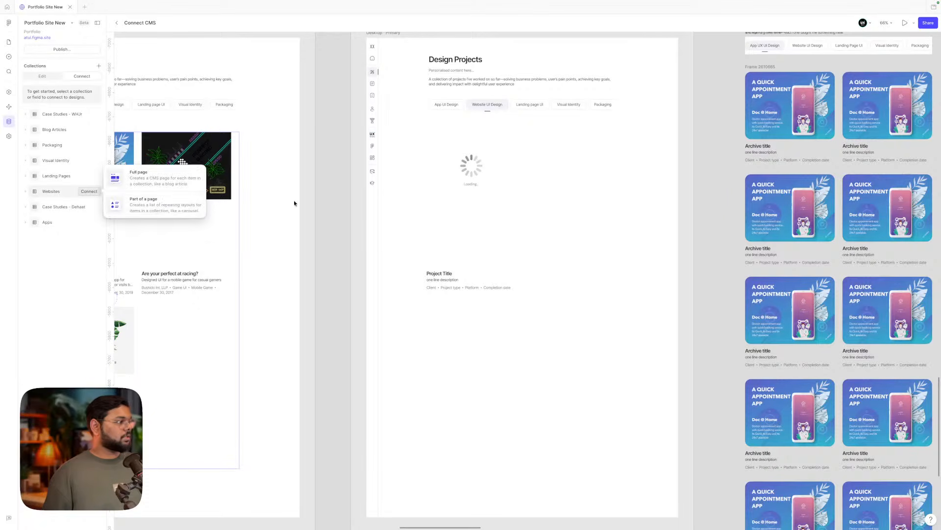
{"action": "left_click", "coordinate": [162, 201]}
{"action": "left_click", "coordinate": [473, 186]}
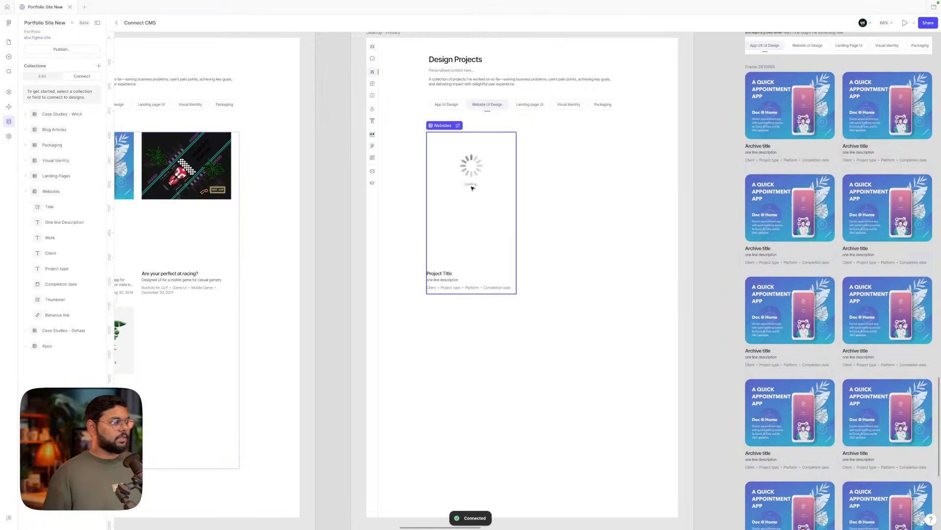
{"action": "scroll", "coordinate": [472, 188], "scroll_direction": "right", "scroll_amount": 1}
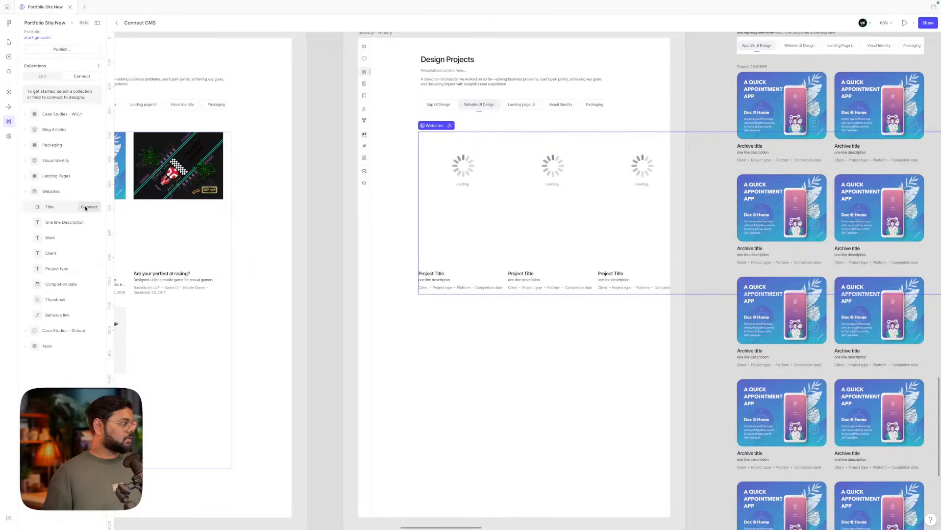
- Bind the card's title, description and client text to the Title, One line Description and Client fields
{"action": "left_click", "coordinate": [86, 207]}
{"action": "left_click", "coordinate": [431, 275]}
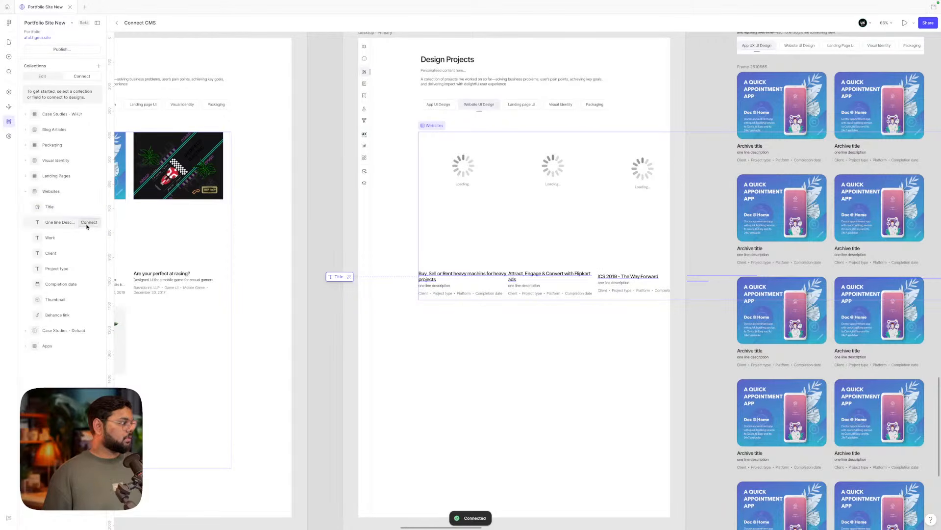
{"action": "left_click", "coordinate": [89, 223]}
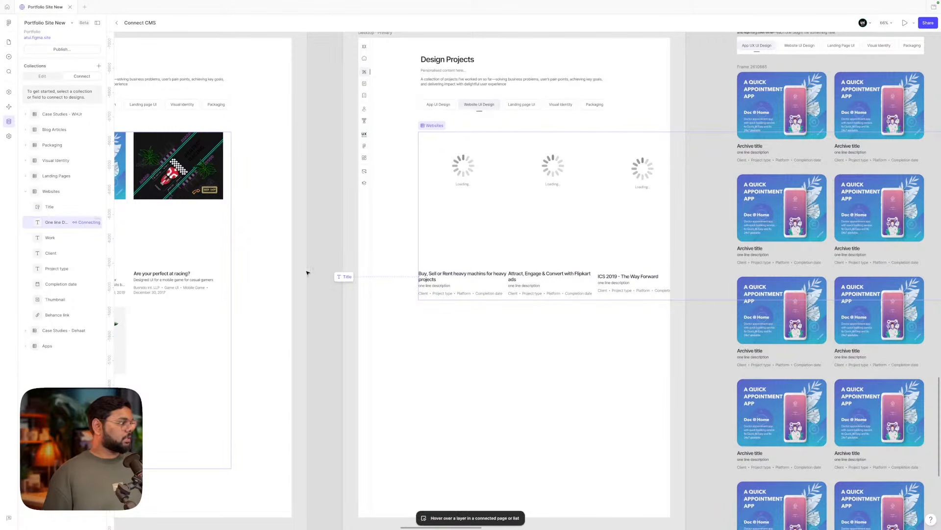
{"action": "left_click", "coordinate": [423, 286]}
{"action": "mouse_move", "coordinate": [83, 256]}
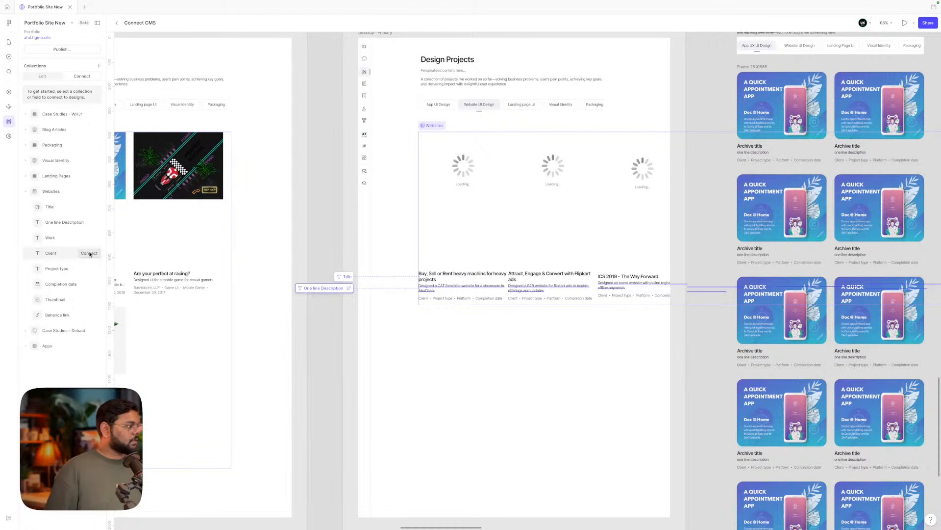
{"action": "left_click", "coordinate": [90, 254]}
{"action": "left_click", "coordinate": [424, 300]}
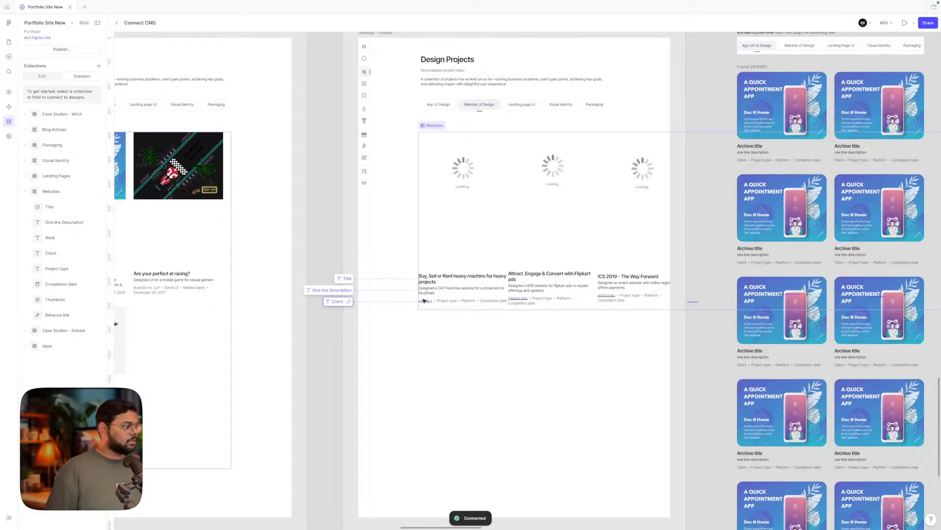
- Bind Project type, Work, Completion date and Thumbnail to the card's category, platform, date and image
{"action": "left_click", "coordinate": [88, 268]}
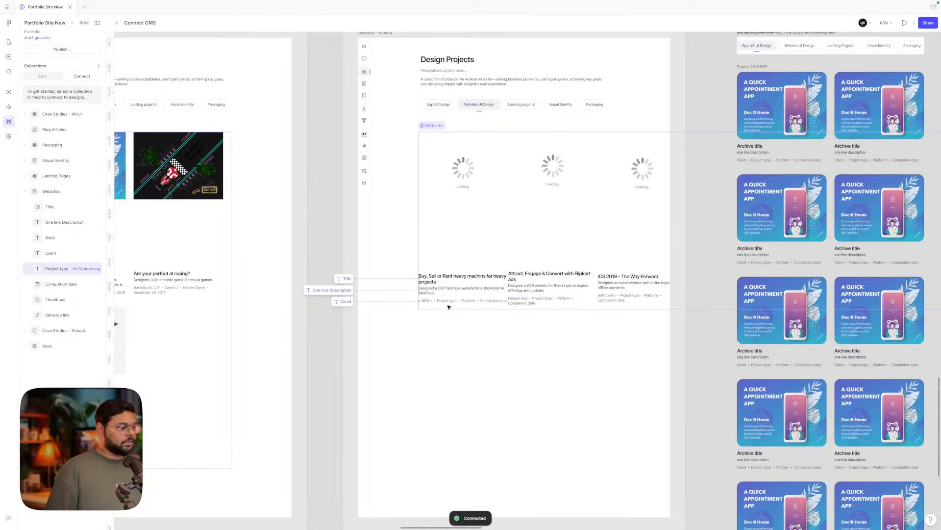
{"action": "left_click", "coordinate": [451, 301]}
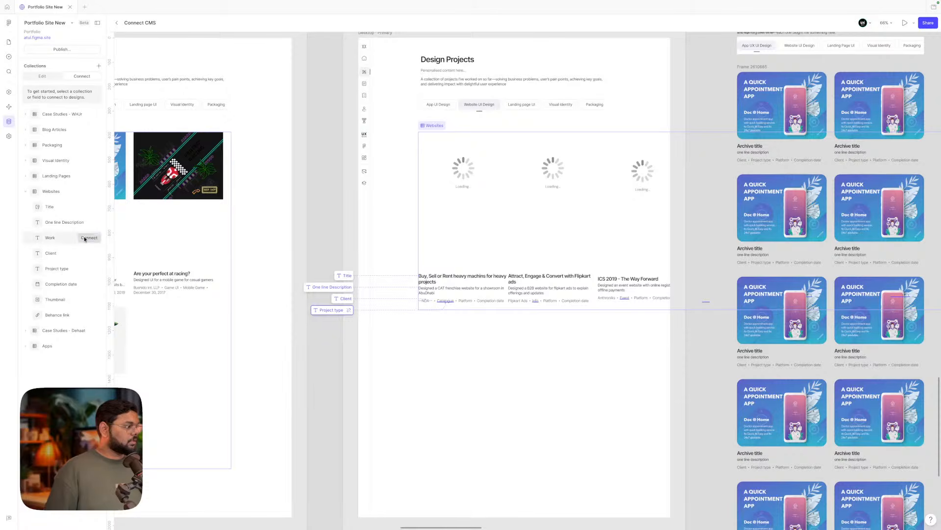
{"action": "left_click", "coordinate": [89, 237]}
{"action": "left_click", "coordinate": [465, 301]}
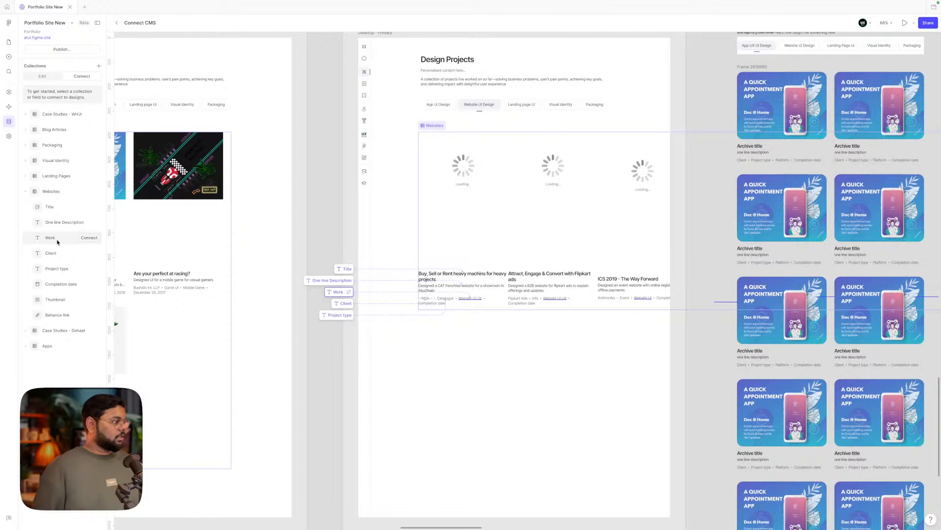
{"action": "left_click", "coordinate": [89, 284]}
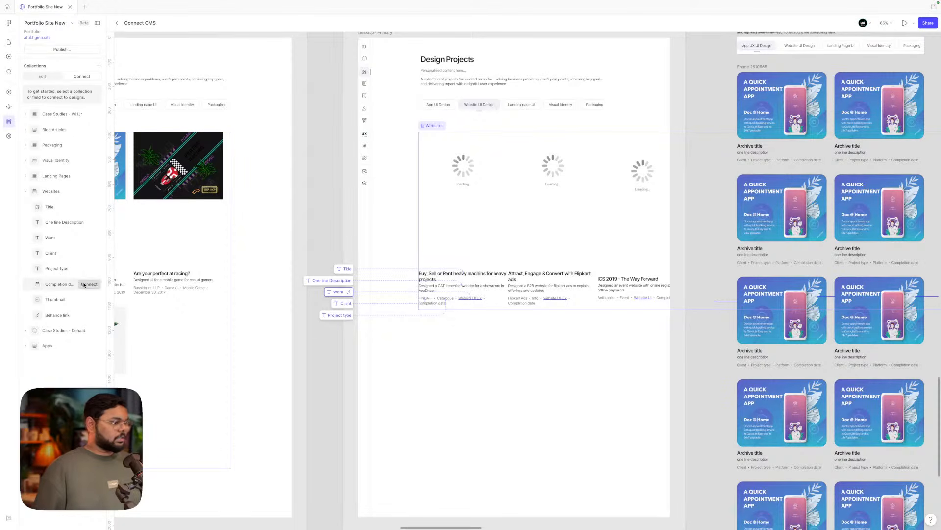
{"action": "left_click", "coordinate": [432, 303]}
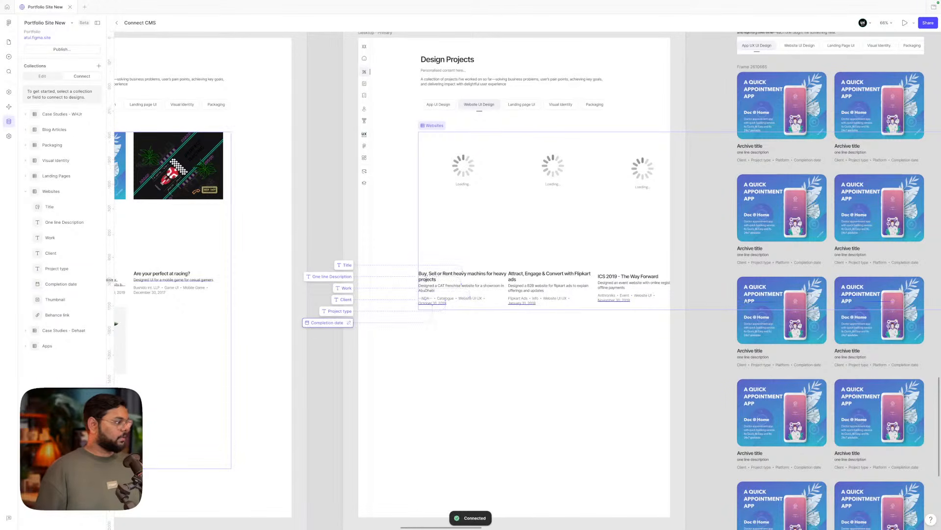
{"action": "left_click", "coordinate": [464, 139]}
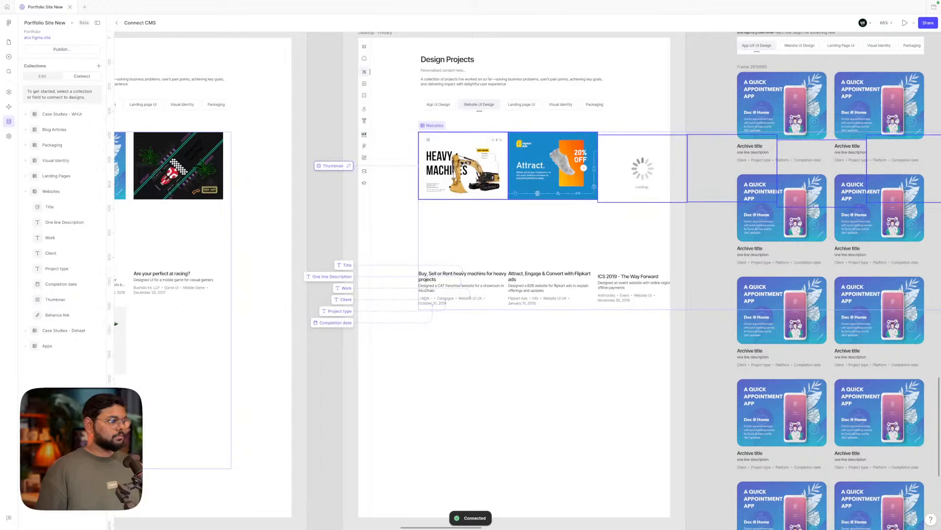
- Check the Websites project list now showing three linked website cards
{"action": "left_click", "coordinate": [454, 408]}
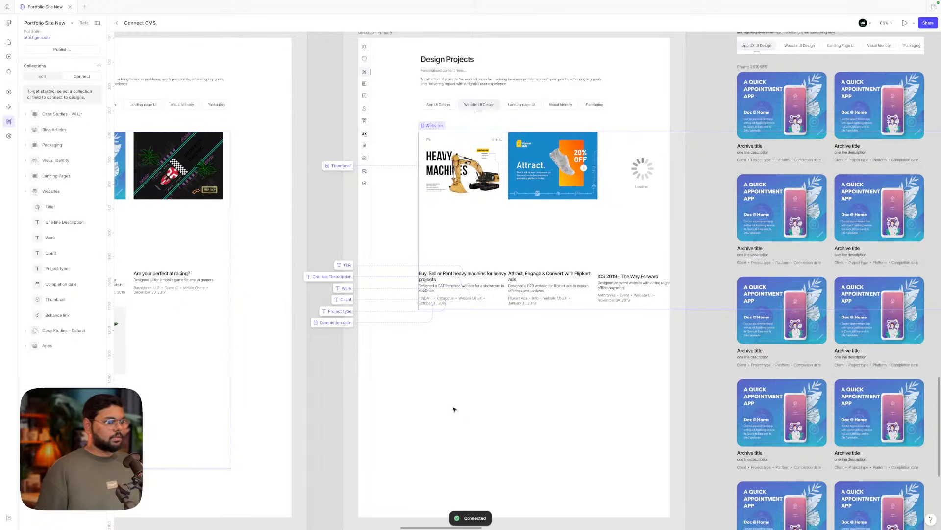
{"action": "left_click", "coordinate": [606, 234]}
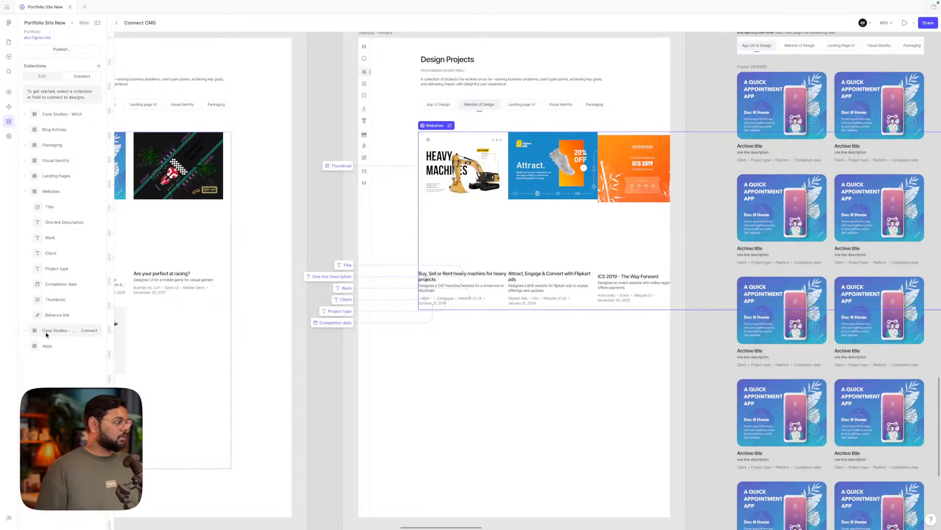
{"action": "mouse_move", "coordinate": [48, 317]}
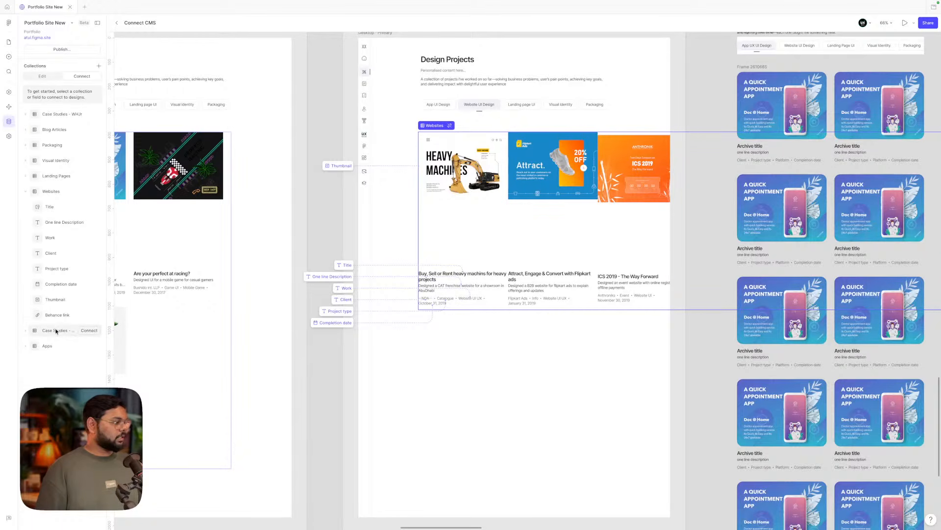
{"action": "left_click", "coordinate": [504, 390]}
{"action": "left_click", "coordinate": [449, 231]}
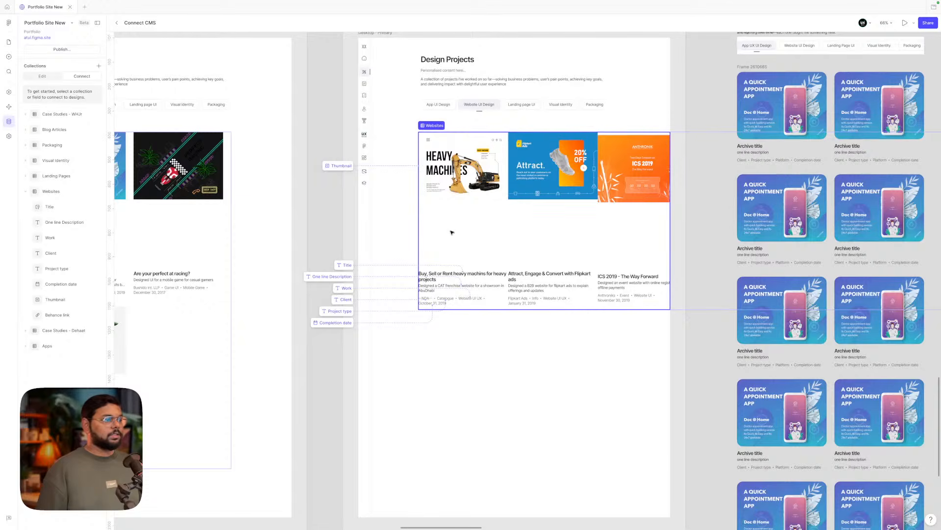
{"action": "scroll", "coordinate": [451, 233], "scroll_direction": "down", "scroll_amount": 5}
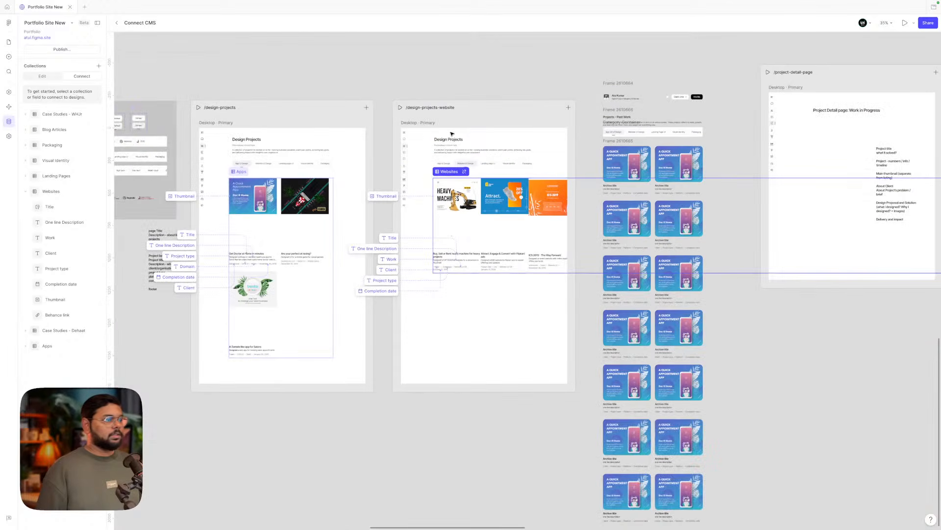
- Leave CMS mode and narrow the website project list to 768 wide so cards wrap into two columns
{"action": "left_click", "coordinate": [8, 42]}
{"action": "scroll", "coordinate": [505, 199], "scroll_direction": "right", "scroll_amount": 3}
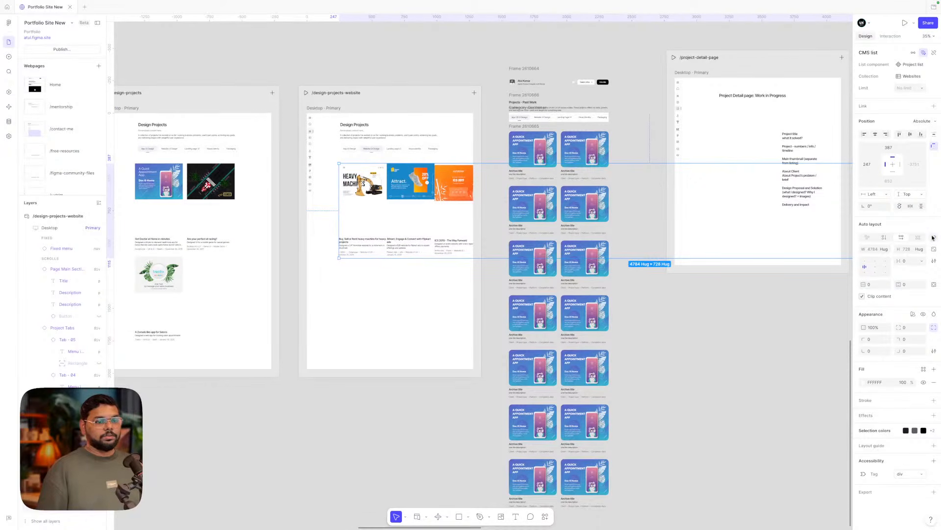
{"action": "scroll", "coordinate": [579, 188], "scroll_direction": "down", "scroll_amount": 3}
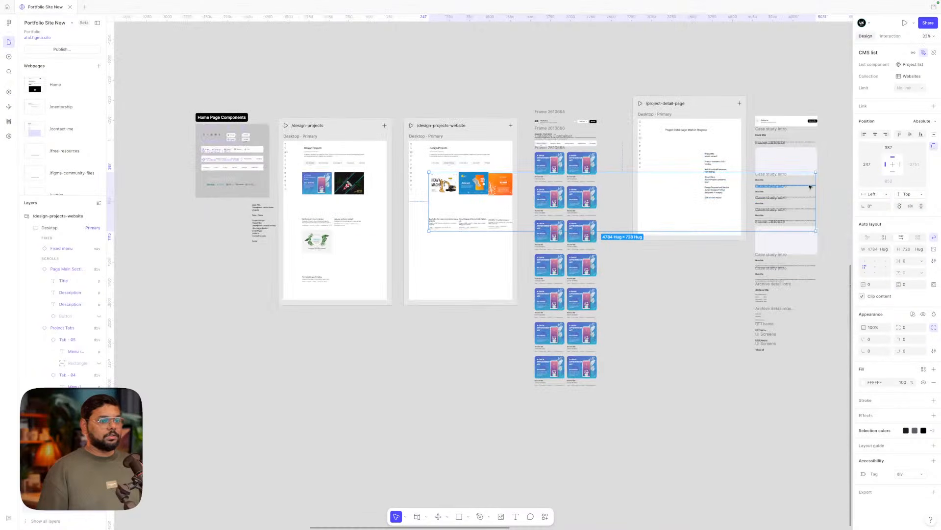
{"action": "left_click_drag", "start_coordinate": [816, 200], "coordinate": [535, 200]}
{"action": "left_click_drag", "start_coordinate": [494, 197], "coordinate": [492, 192]}
{"action": "scroll", "coordinate": [490, 195], "scroll_direction": "up", "scroll_amount": 5}
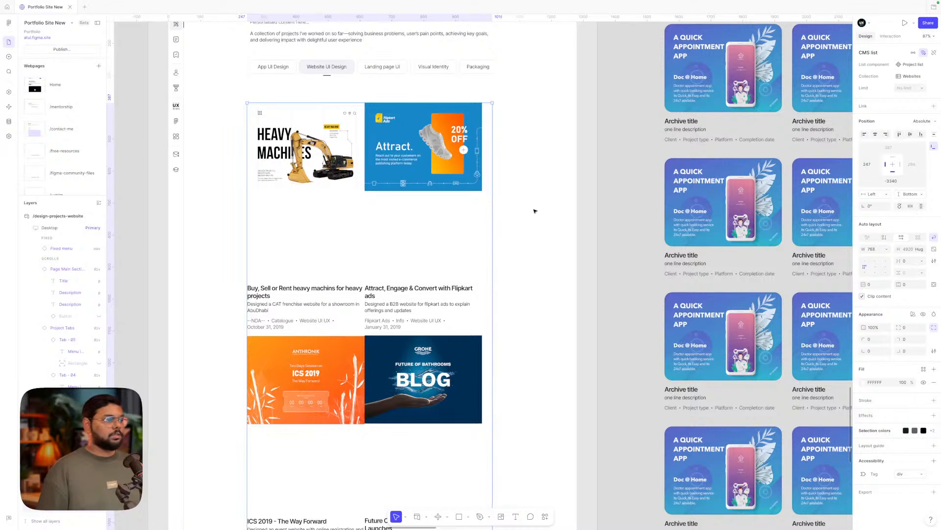
{"action": "scroll", "coordinate": [535, 211], "scroll_direction": "left", "scroll_amount": 2}
- Set the list's gap to 32 and centre its contents horizontally
{"action": "left_click", "coordinate": [908, 263]}
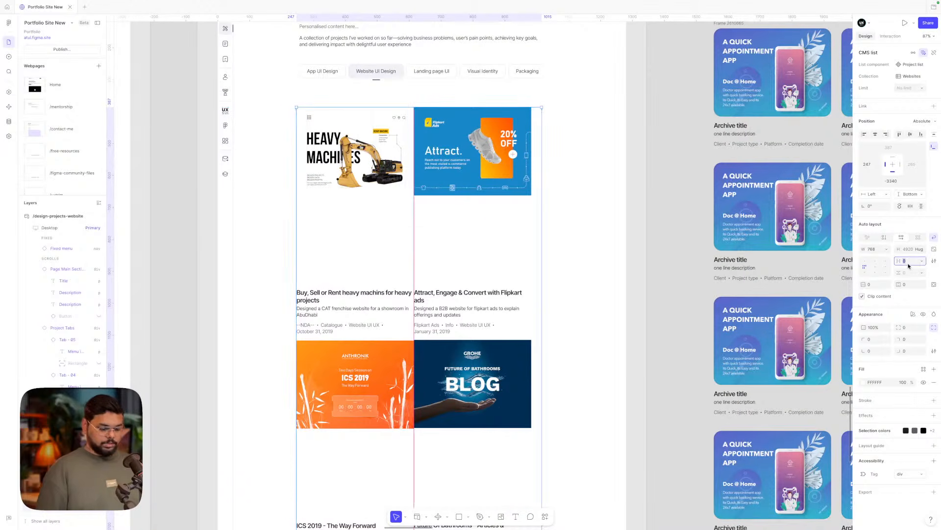
{"action": "key", "text": "Return"}
{"action": "scroll", "coordinate": [649, 260], "scroll_direction": "up", "scroll_amount": 2}
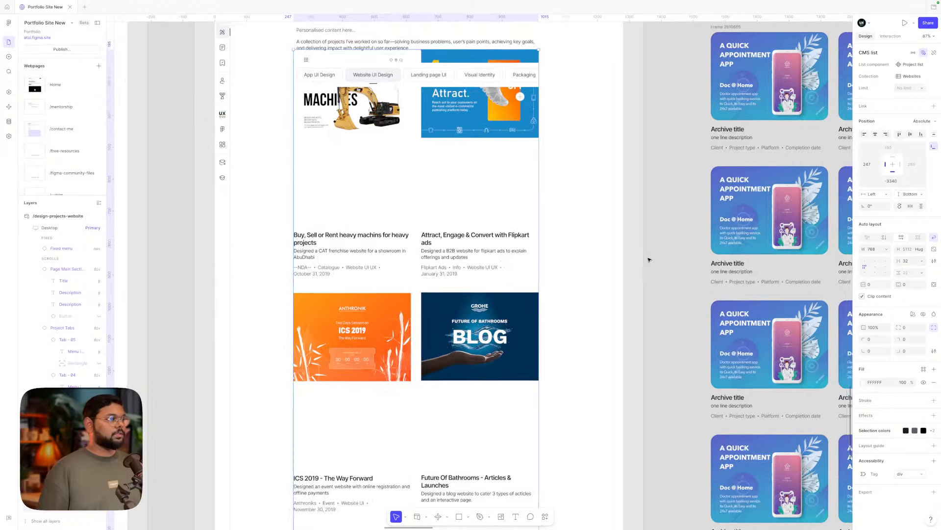
{"action": "left_click", "coordinate": [594, 227]}
{"action": "left_click", "coordinate": [484, 194]}
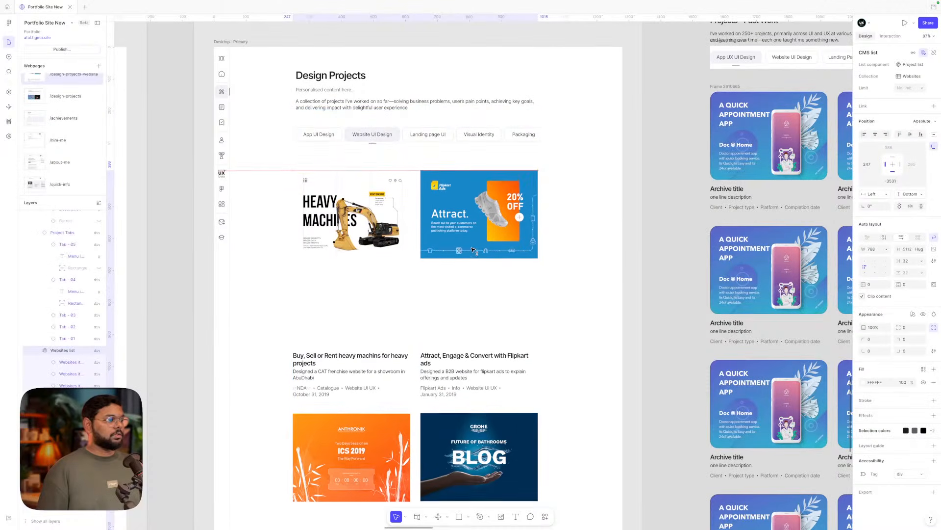
{"action": "left_click", "coordinate": [875, 262]}
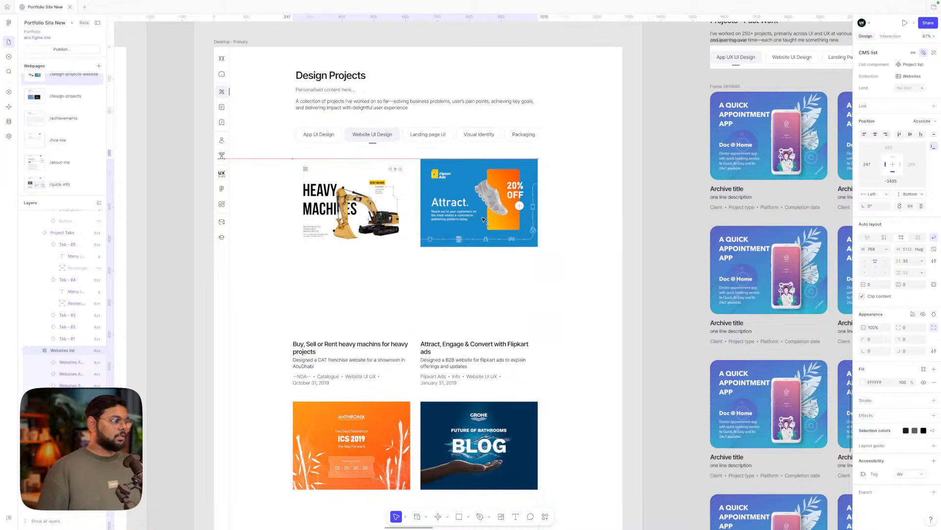
{"action": "left_click_drag", "start_coordinate": [484, 222], "coordinate": [484, 218]}
- Extend the website page's Desktop frame downward to make the page taller
{"action": "key", "text": "Escape"}
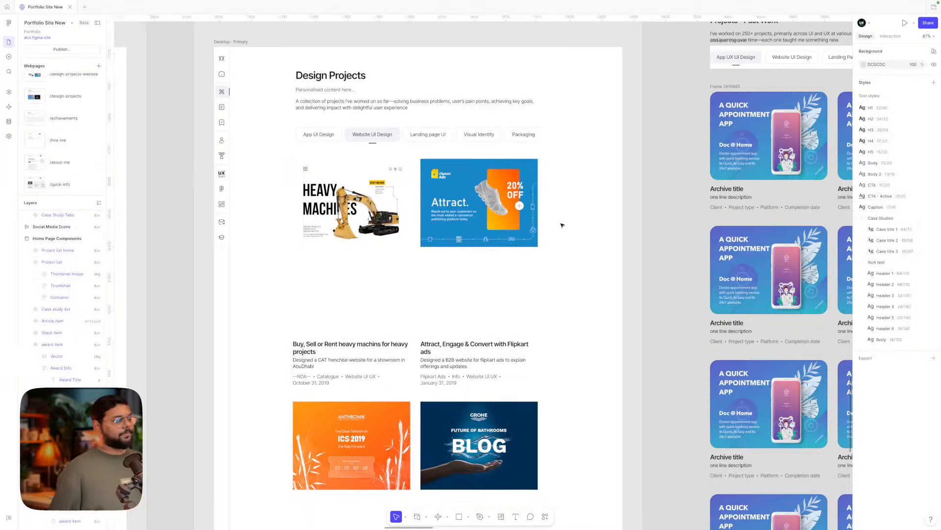
{"action": "scroll", "coordinate": [561, 223], "scroll_direction": "down", "scroll_amount": 10}
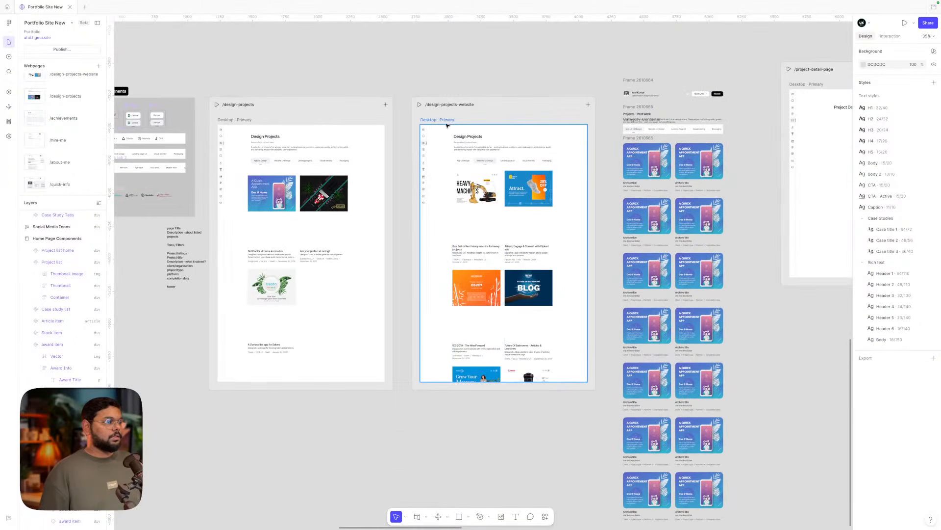
{"action": "left_click", "coordinate": [440, 223]}
{"action": "scroll", "coordinate": [441, 223], "scroll_direction": "down", "scroll_amount": 3}
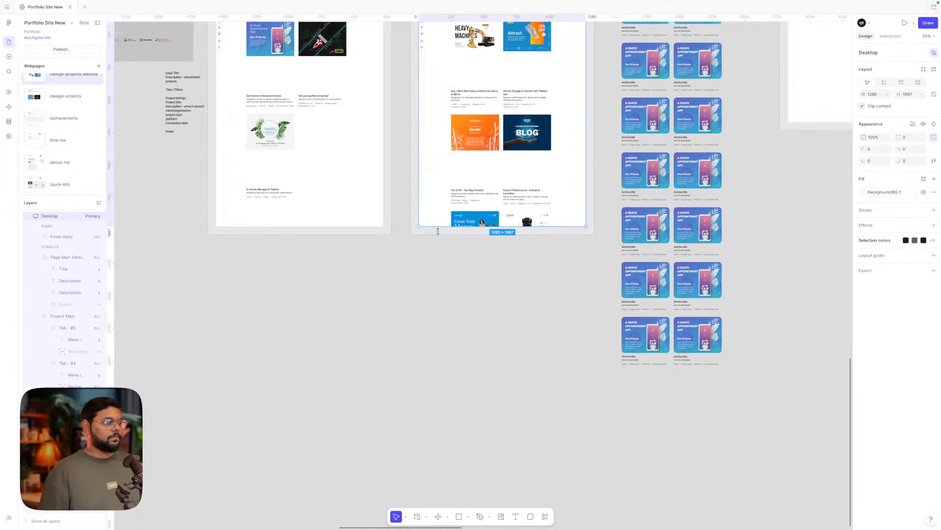
{"action": "left_click_drag", "start_coordinate": [438, 231], "coordinate": [441, 458]}
- Constrain the project grid to Top and Center and move it up beneath the tabs
{"action": "left_click", "coordinate": [508, 296]}
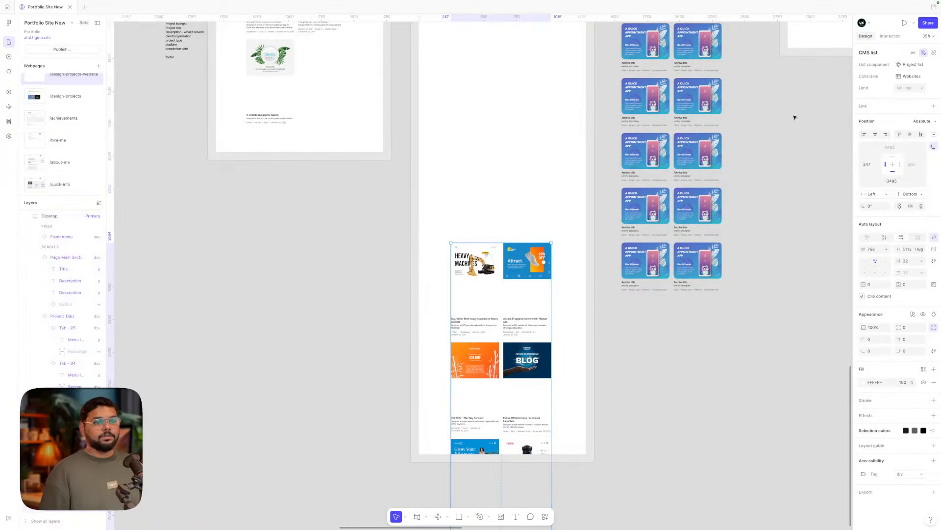
{"action": "left_click", "coordinate": [893, 156]}
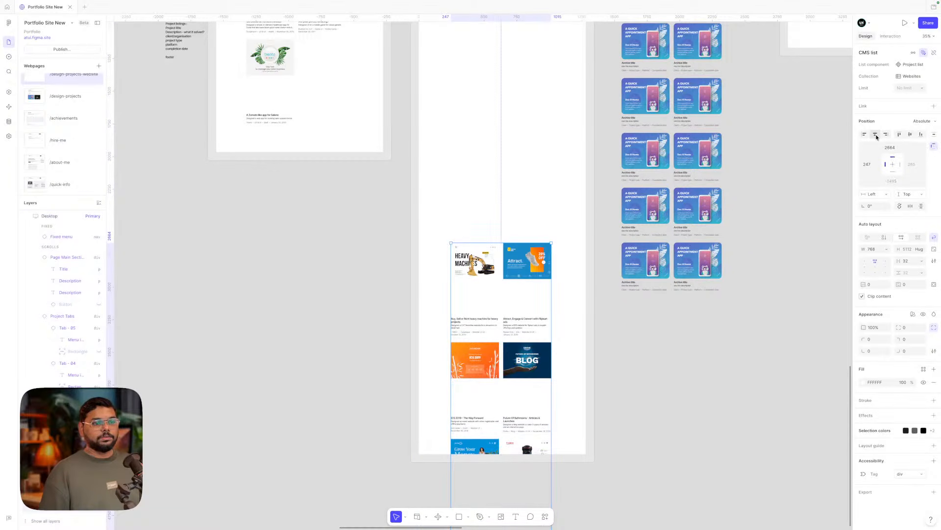
{"action": "left_click", "coordinate": [876, 135]}
{"action": "scroll", "coordinate": [496, 218], "scroll_direction": "up", "scroll_amount": 5}
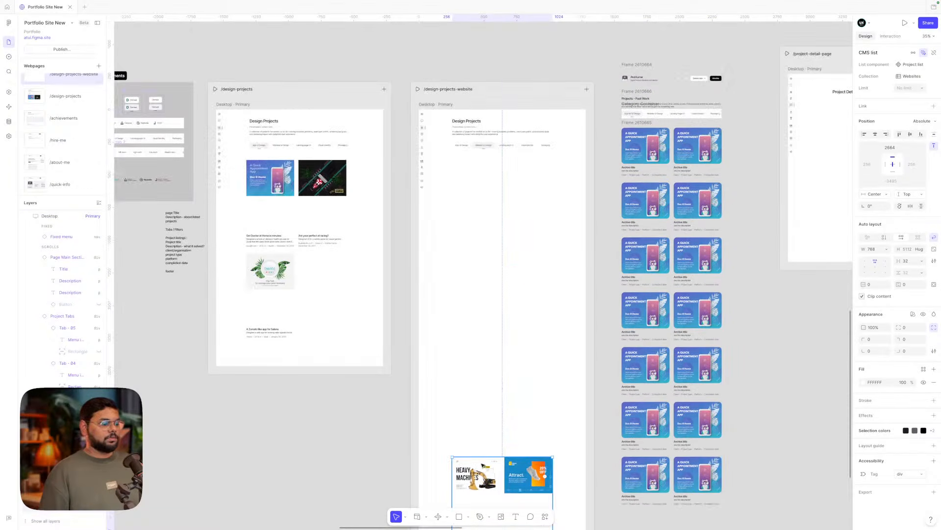
{"action": "left_click_drag", "start_coordinate": [472, 477], "coordinate": [472, 177]}
{"action": "scroll", "coordinate": [472, 176], "scroll_direction": "down", "scroll_amount": 5}
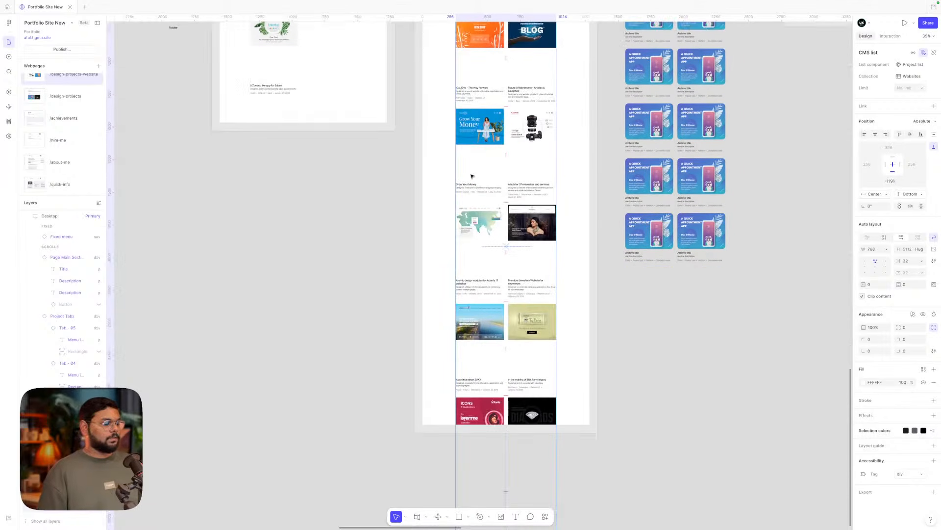
{"action": "scroll", "coordinate": [472, 176], "scroll_direction": "down", "scroll_amount": 2}
{"action": "scroll", "coordinate": [472, 176], "scroll_direction": "up", "scroll_amount": 8}
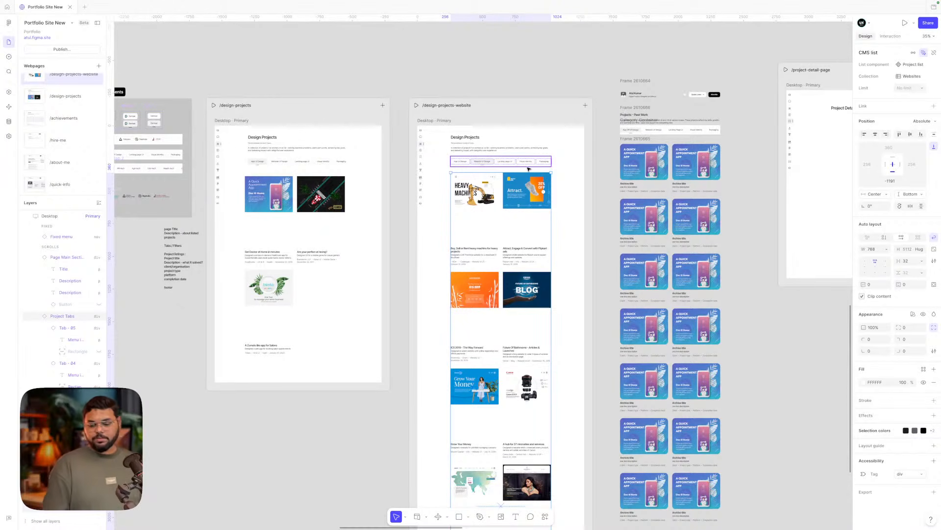
- Delete the loose column of project cards from the canvas
{"action": "left_click", "coordinate": [612, 149]}
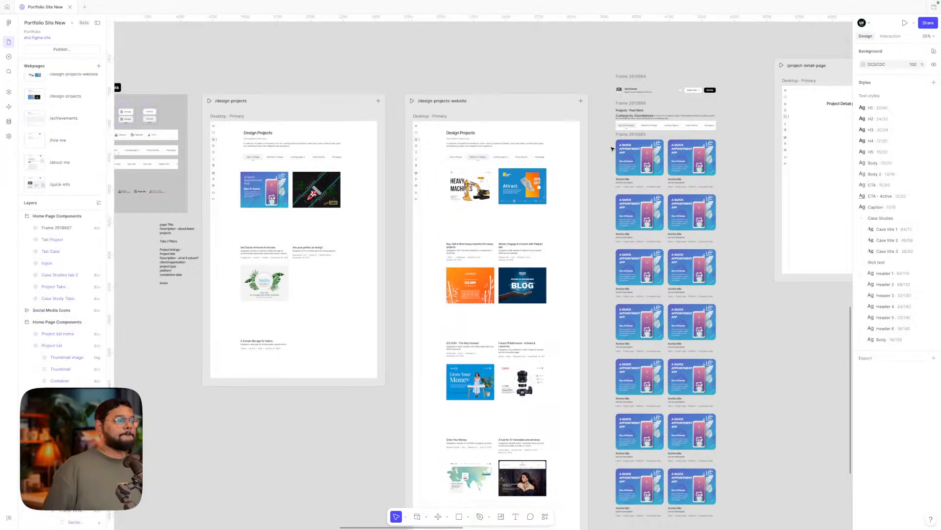
{"action": "scroll", "coordinate": [612, 149], "scroll_direction": "down", "scroll_amount": 1}
{"action": "scroll", "coordinate": [612, 148], "scroll_direction": "right", "scroll_amount": 1}
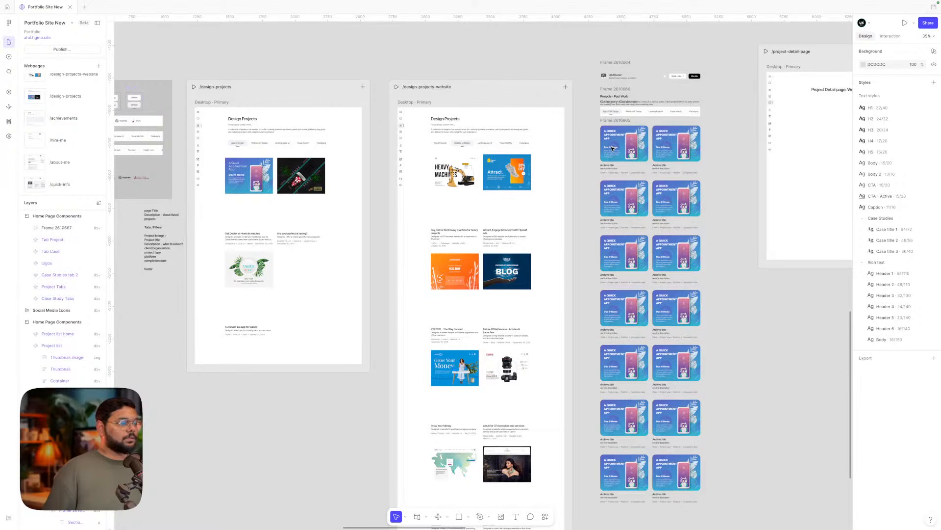
{"action": "scroll", "coordinate": [613, 149], "scroll_direction": "down", "scroll_amount": 3}
{"action": "scroll", "coordinate": [613, 149], "scroll_direction": "up", "scroll_amount": 1}
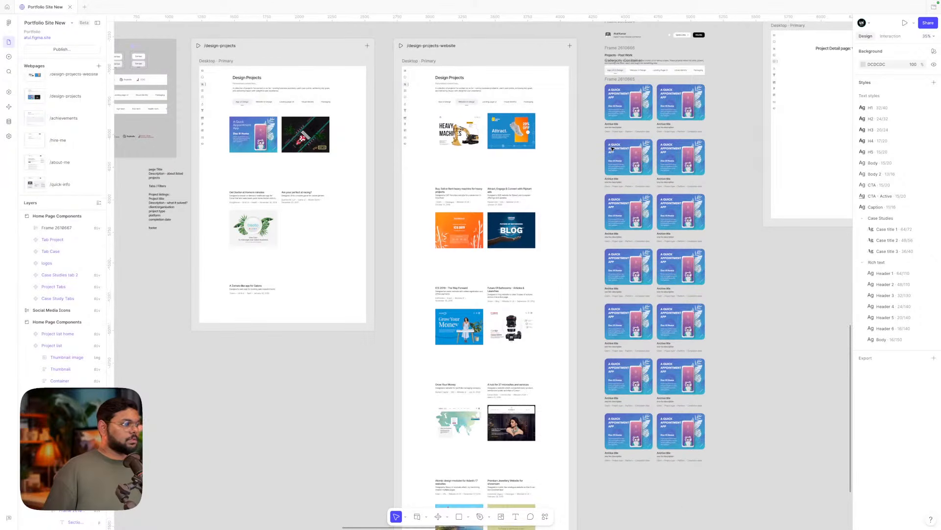
{"action": "scroll", "coordinate": [613, 148], "scroll_direction": "right", "scroll_amount": 5}
{"action": "scroll", "coordinate": [613, 147], "scroll_direction": "up", "scroll_amount": 3}
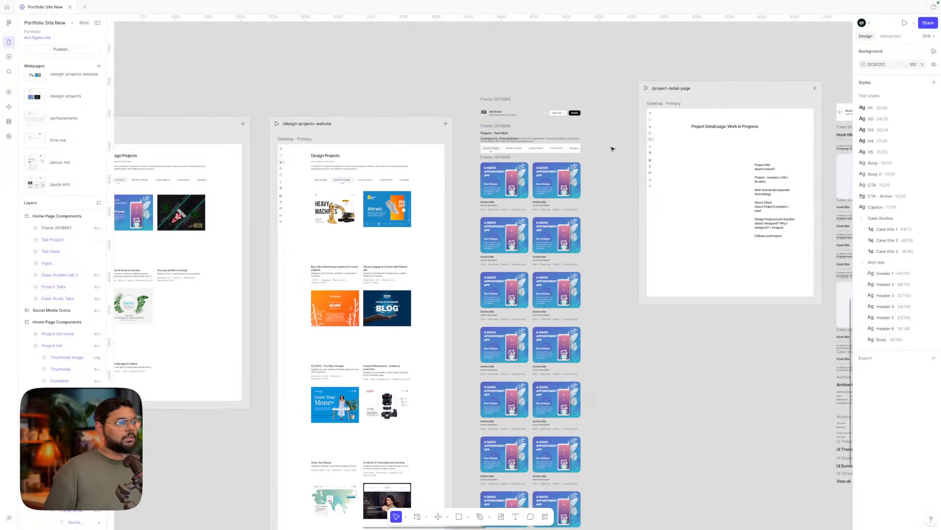
{"action": "scroll", "coordinate": [529, 134], "scroll_direction": "down", "scroll_amount": 3}
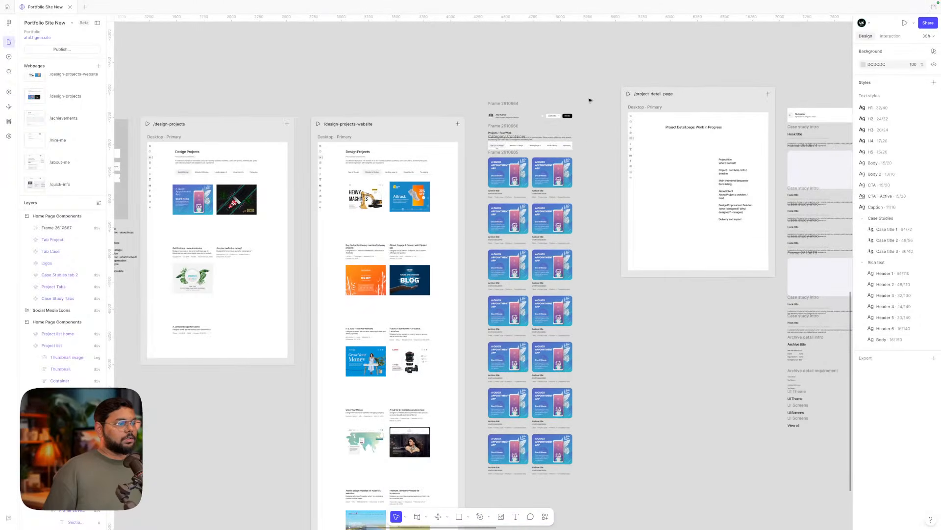
{"action": "left_click_drag", "start_coordinate": [608, 78], "coordinate": [478, 512]}
{"action": "key", "text": "Delete"}
- Duplicate the /design-projects-website page to its right as /design-projects-website-2
{"action": "scroll", "coordinate": [473, 383], "scroll_direction": "left", "scroll_amount": 3}
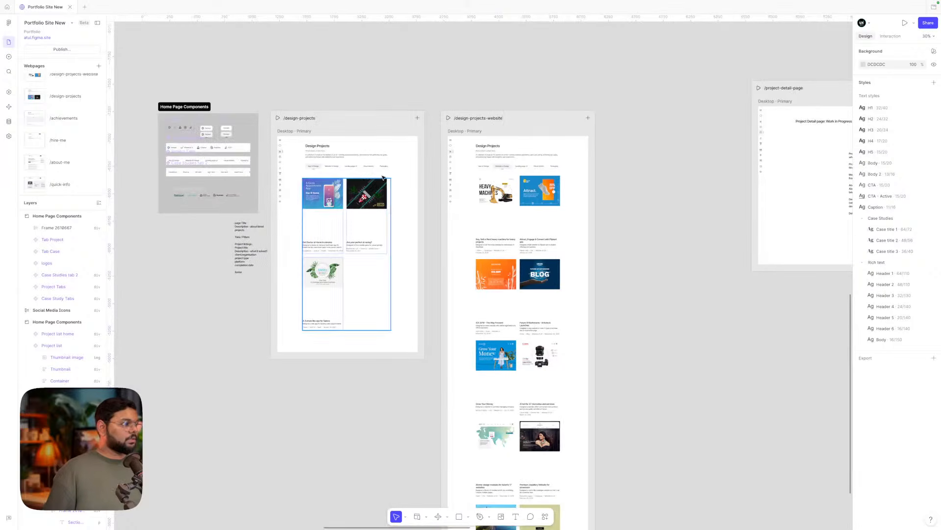
{"action": "scroll", "coordinate": [456, 163], "scroll_direction": "right", "scroll_amount": 2}
{"action": "scroll", "coordinate": [448, 137], "scroll_direction": "up", "scroll_amount": 3}
{"action": "scroll", "coordinate": [448, 137], "scroll_direction": "up", "scroll_amount": 3}
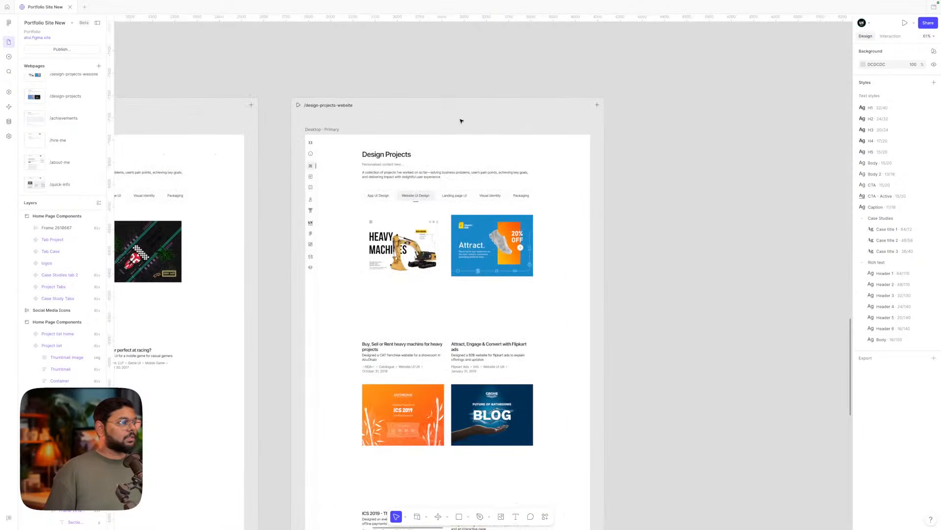
{"action": "left_click", "coordinate": [447, 120]}
{"action": "scroll", "coordinate": [415, 110], "scroll_direction": "down", "scroll_amount": 3}
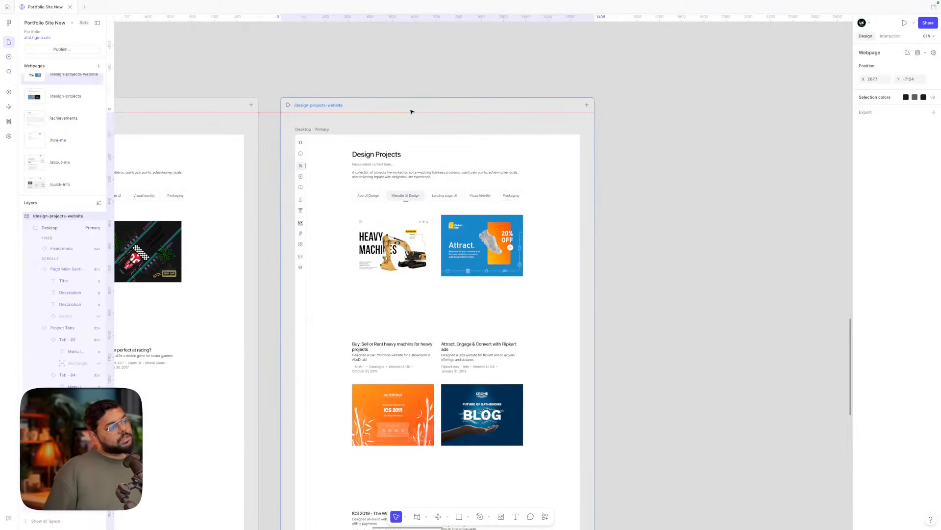
{"action": "scroll", "coordinate": [412, 112], "scroll_direction": "down", "scroll_amount": 3}
{"action": "scroll", "coordinate": [412, 112], "scroll_direction": "up", "scroll_amount": 2}
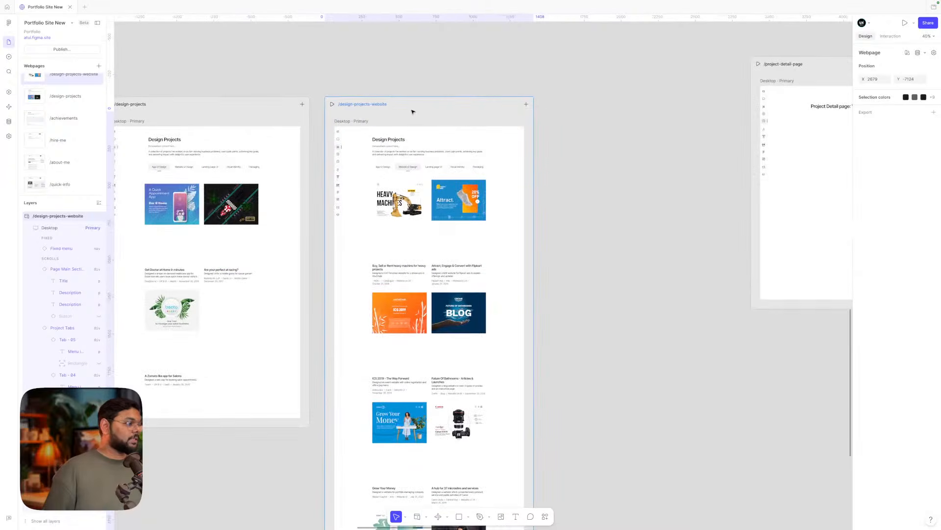
{"action": "scroll", "coordinate": [412, 112], "scroll_direction": "down", "scroll_amount": 1}
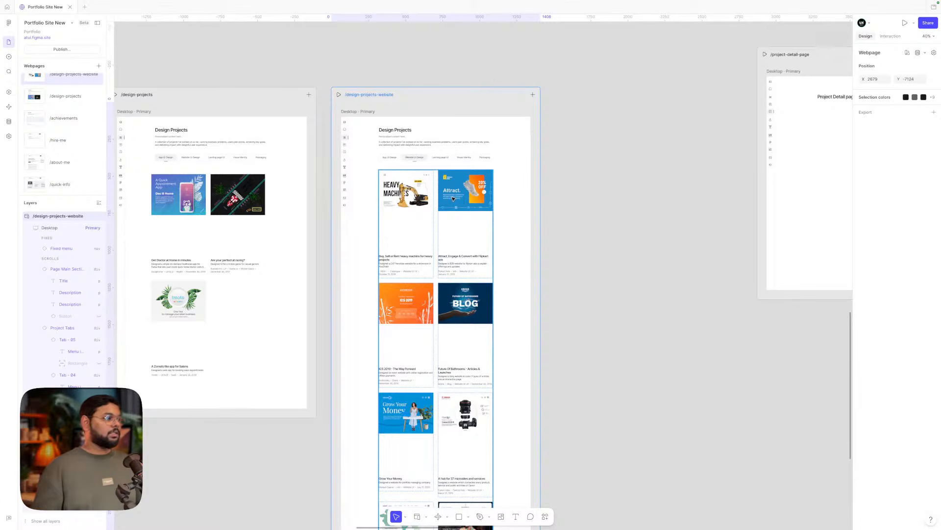
{"action": "left_click", "coordinate": [571, 160]}
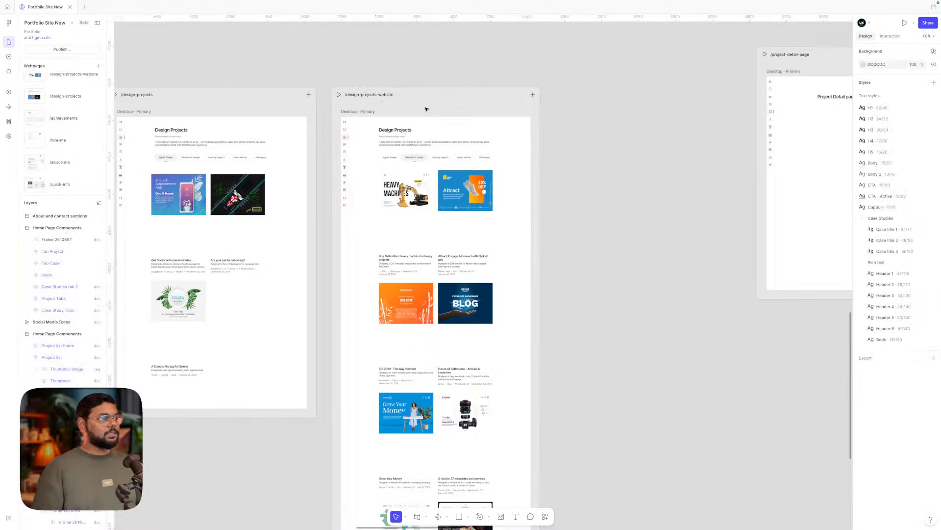
{"action": "scroll", "coordinate": [422, 107], "scroll_direction": "down", "scroll_amount": 3}
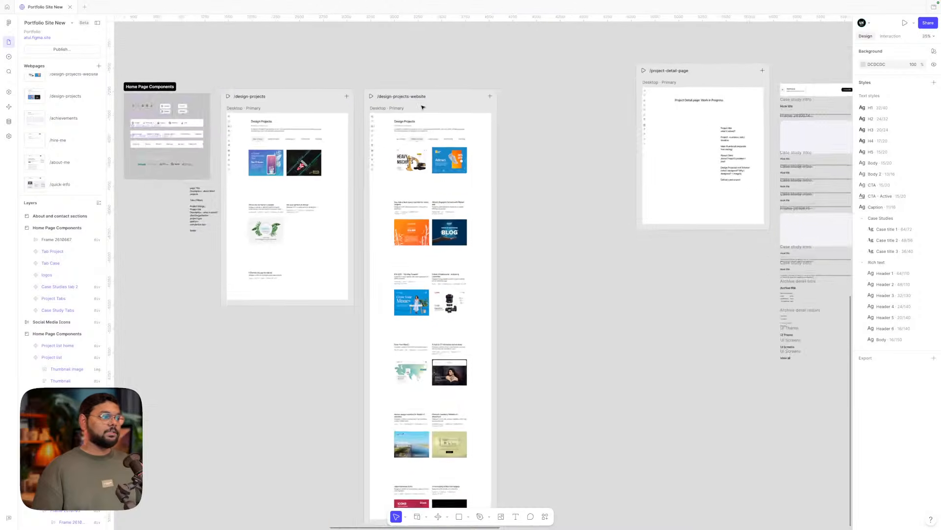
{"action": "scroll", "coordinate": [423, 106], "scroll_direction": "up", "scroll_amount": 3}
{"action": "left_click", "coordinate": [413, 99]}
{"action": "scroll", "coordinate": [413, 99], "scroll_direction": "up", "scroll_amount": 1}
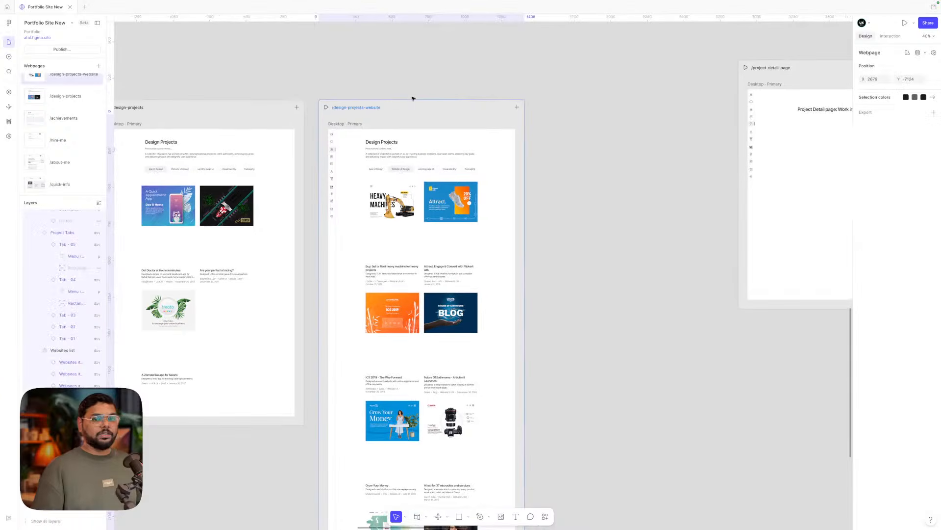
{"action": "scroll", "coordinate": [405, 103], "scroll_direction": "down", "scroll_amount": 1}
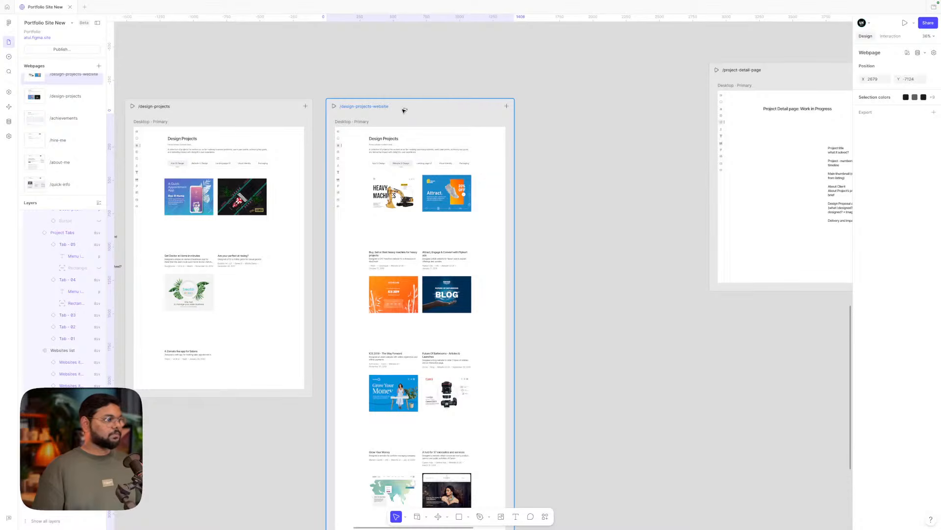
{"action": "left_click_drag", "start_coordinate": [404, 110], "coordinate": [597, 110]}
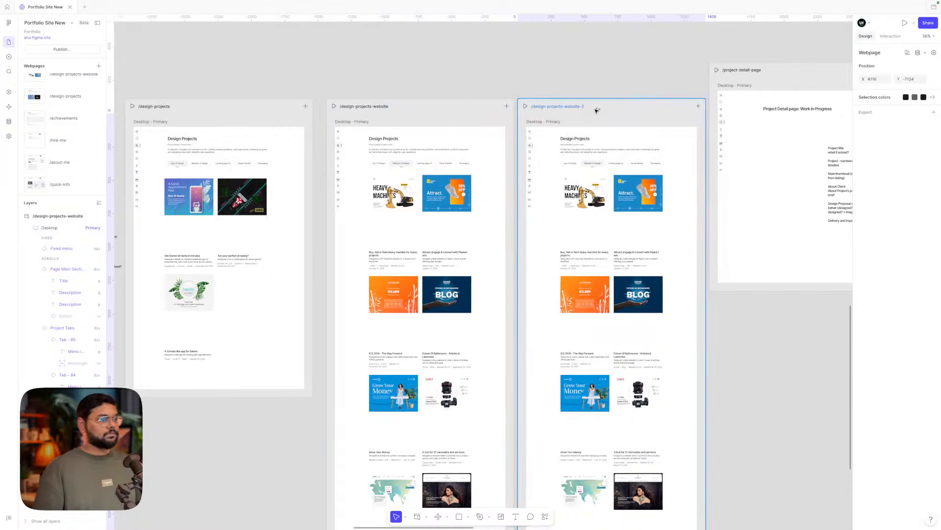
{"action": "scroll", "coordinate": [597, 110], "scroll_direction": "down", "scroll_amount": 3}
{"action": "scroll", "coordinate": [638, 107], "scroll_direction": "right", "scroll_amount": 5}
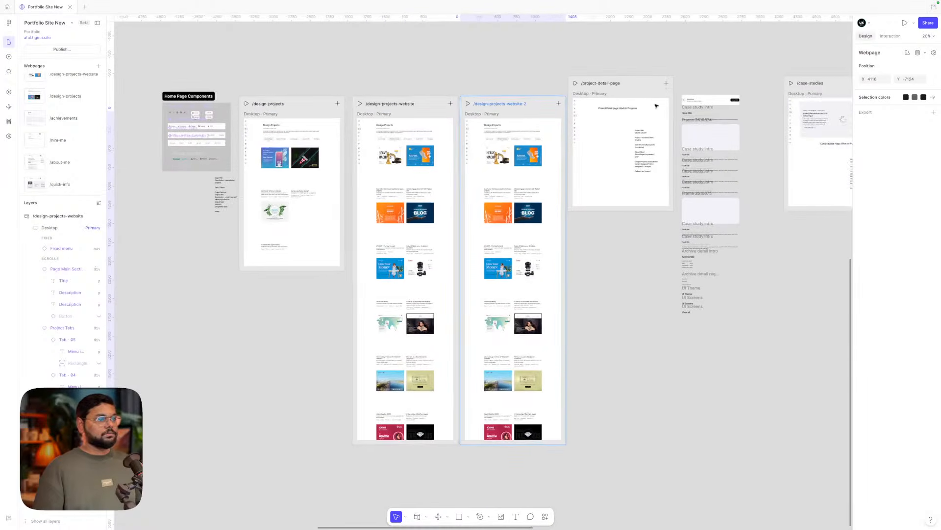
{"action": "scroll", "coordinate": [656, 105], "scroll_direction": "up", "scroll_amount": 5}
{"action": "scroll", "coordinate": [656, 106], "scroll_direction": "down", "scroll_amount": 3}
{"action": "scroll", "coordinate": [656, 105], "scroll_direction": "left", "scroll_amount": 5}
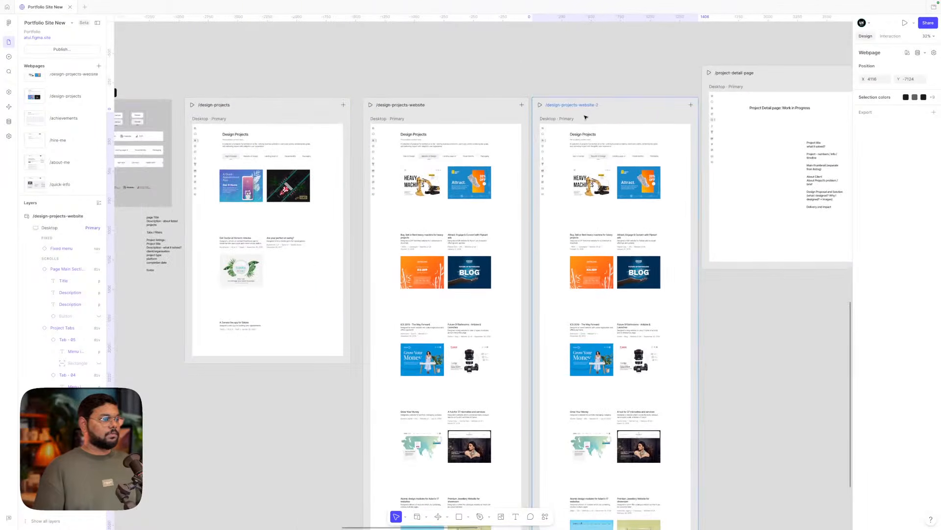
- Rename the copied website page to /design-projects-lp
{"action": "left_click", "coordinate": [520, 105], "text": "shift"}
{"action": "scroll", "coordinate": [291, 120], "scroll_direction": "left", "scroll_amount": 1}
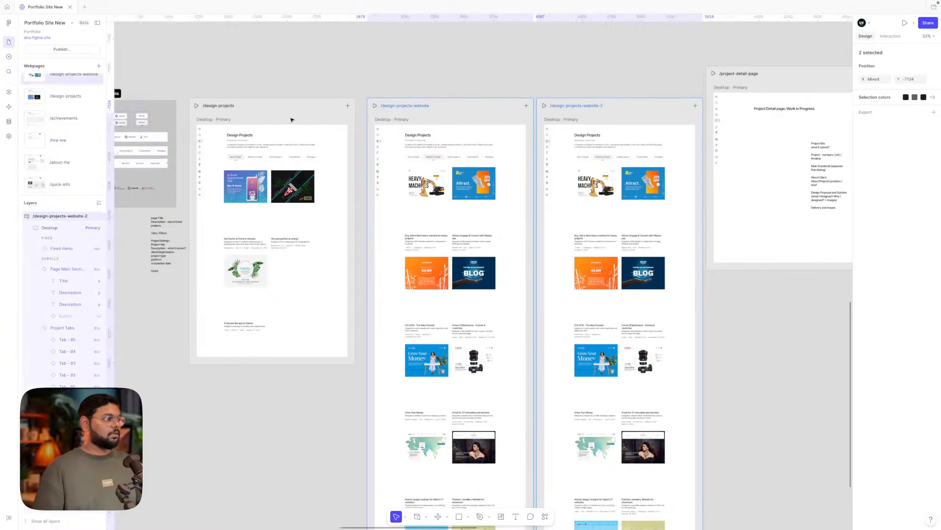
{"action": "scroll", "coordinate": [292, 119], "scroll_direction": "right", "scroll_amount": 1}
{"action": "left_click", "coordinate": [481, 51]}
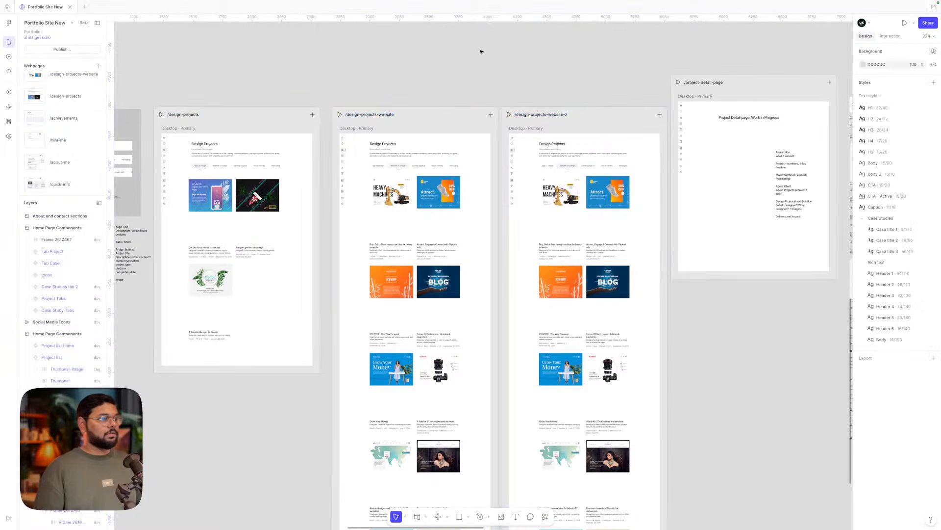
{"action": "left_click", "coordinate": [193, 116]}
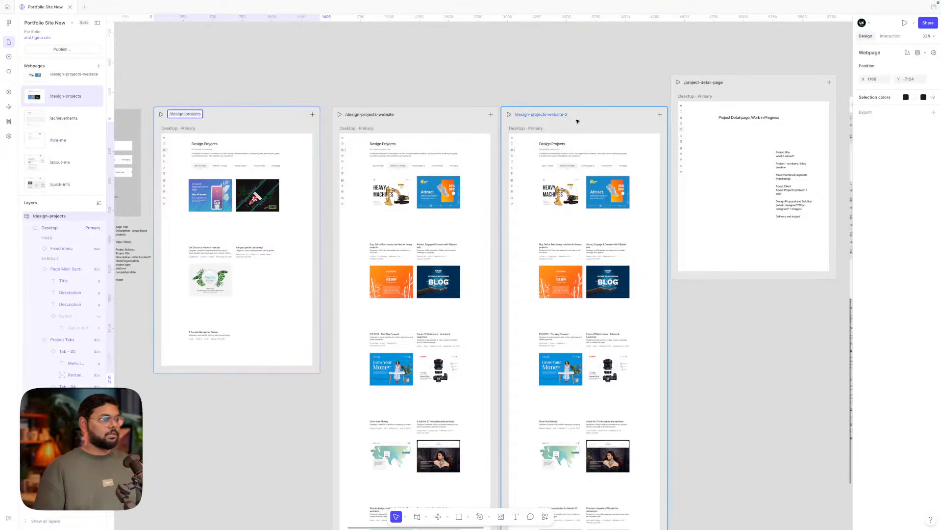
{"action": "left_click", "coordinate": [561, 115]}
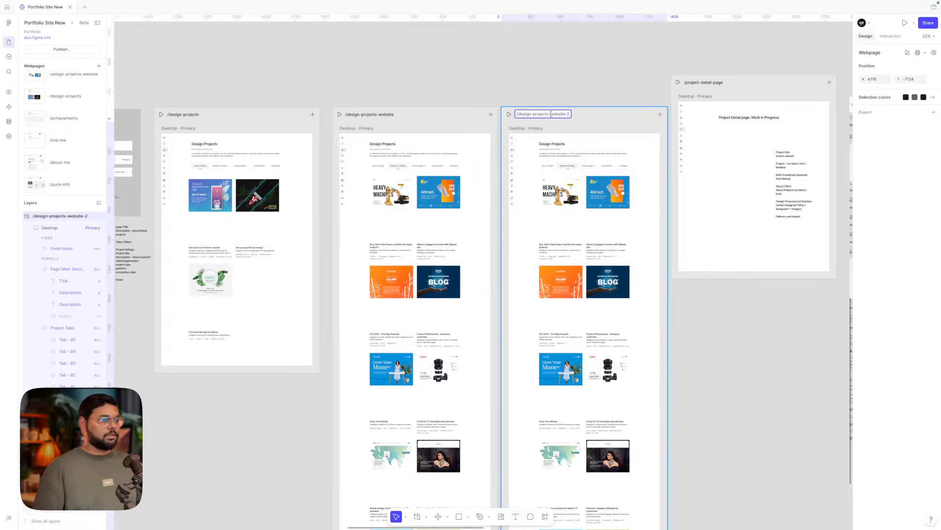
{"action": "scroll", "coordinate": [572, 113], "scroll_direction": "up", "scroll_amount": 5}
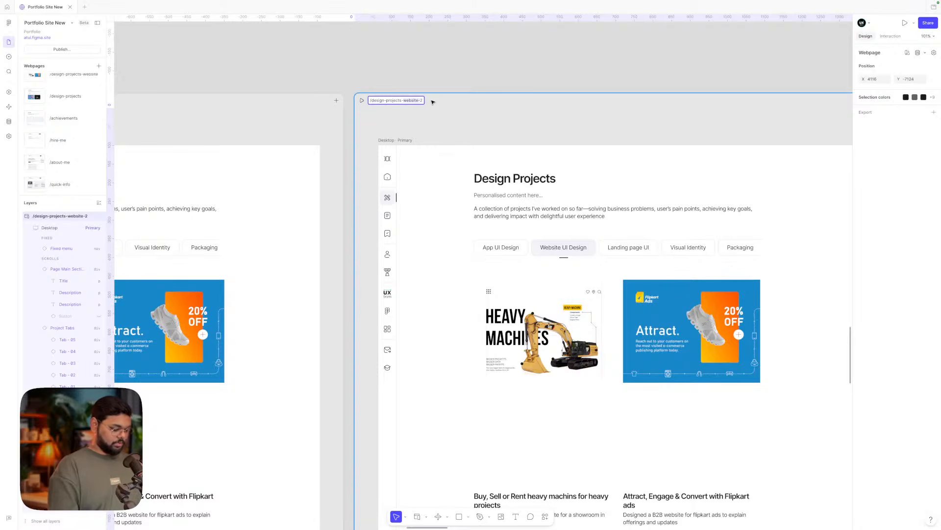
{"action": "key", "text": "BackSpace"}
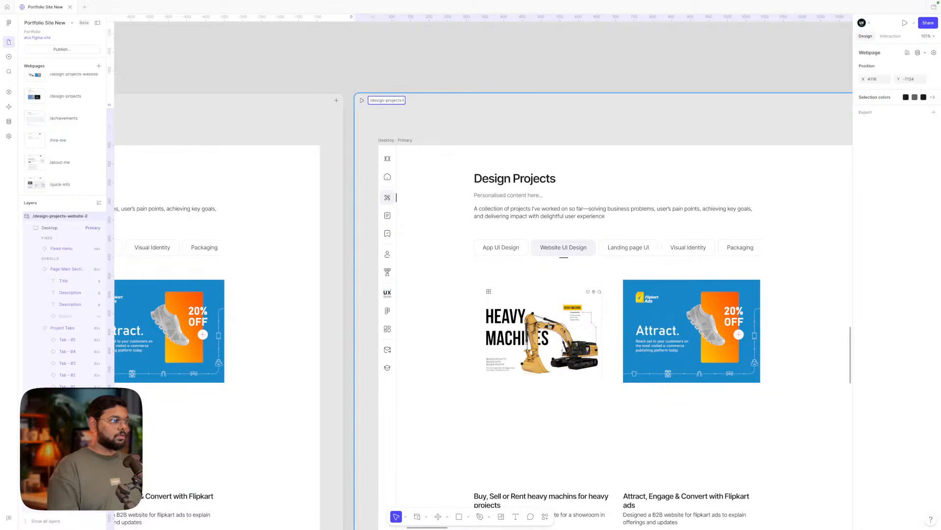
{"action": "type", "text": "LP"}
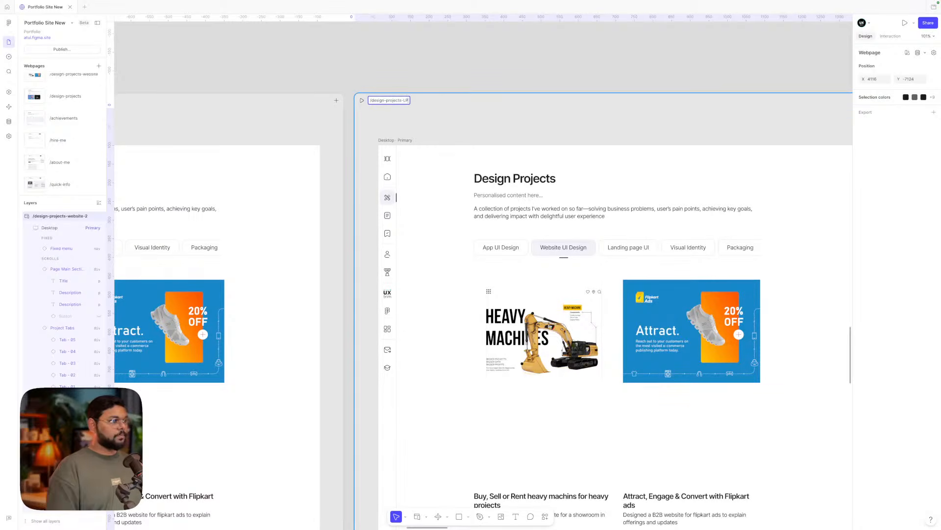
{"action": "left_click", "coordinate": [473, 61]}
{"action": "scroll", "coordinate": [473, 62], "scroll_direction": "down", "scroll_amount": 3}
{"action": "scroll", "coordinate": [472, 59], "scroll_direction": "left", "scroll_amount": 5}
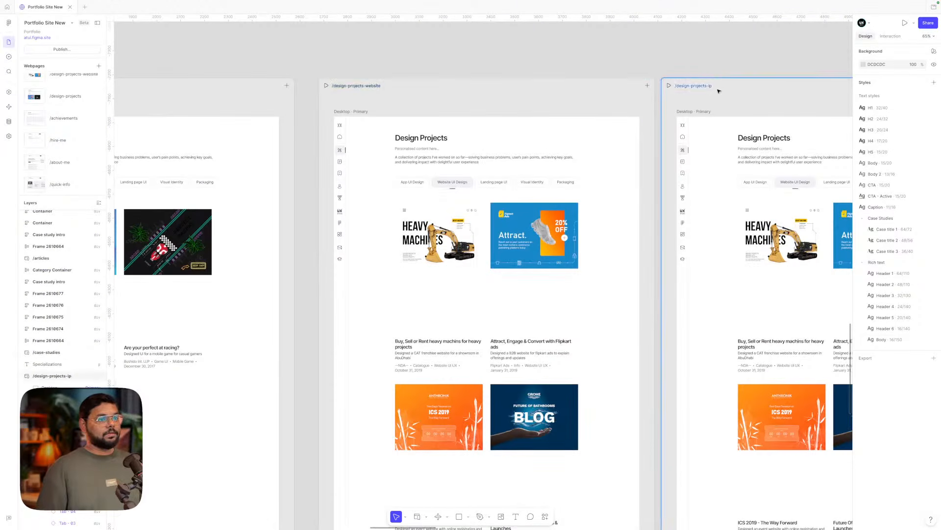
- Rename the other two pages to /design-projects-web and /design-projects-app
{"action": "left_click", "coordinate": [374, 86]}
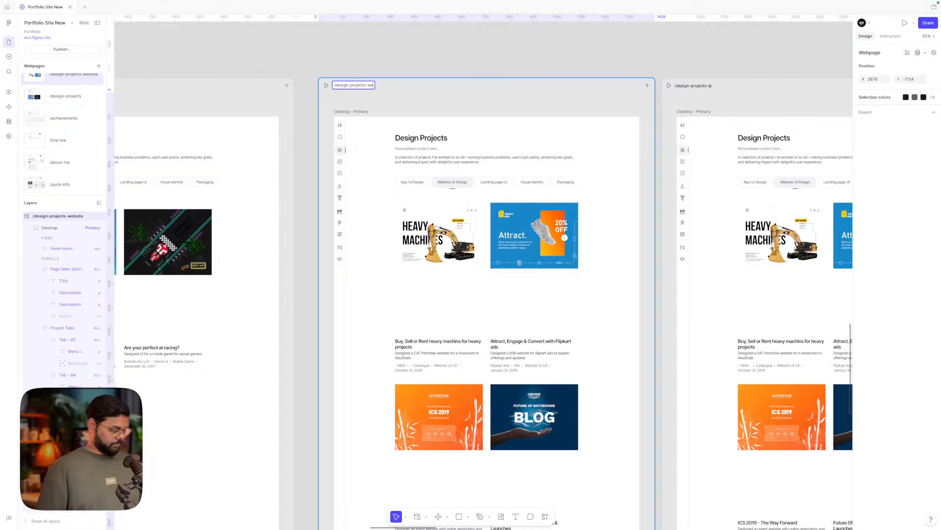
{"action": "left_click", "coordinate": [403, 61]}
{"action": "scroll", "coordinate": [403, 61], "scroll_direction": "left", "scroll_amount": 5}
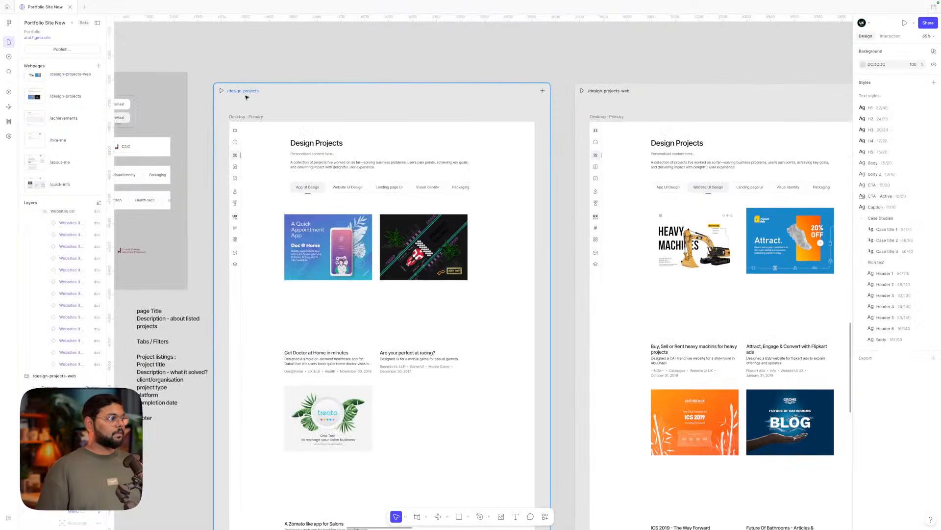
{"action": "left_click", "coordinate": [249, 92]}
{"action": "type", "text": "-app"}
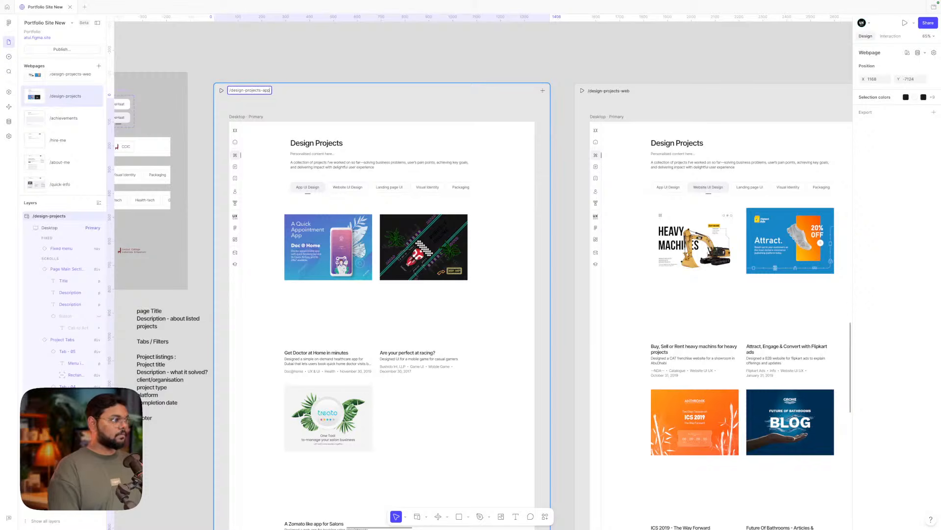
{"action": "left_click", "coordinate": [288, 68]}
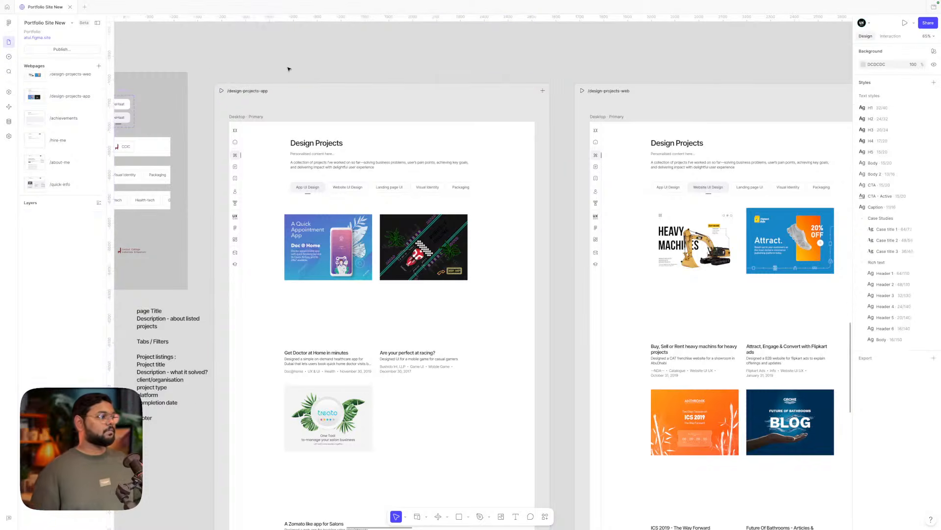
- Shift the app, web and lp pages and the components frame left into one row
{"action": "scroll", "coordinate": [288, 68], "scroll_direction": "right", "scroll_amount": 2}
{"action": "scroll", "coordinate": [287, 69], "scroll_direction": "down", "scroll_amount": 1}
{"action": "scroll", "coordinate": [595, 97], "scroll_direction": "right", "scroll_amount": 10}
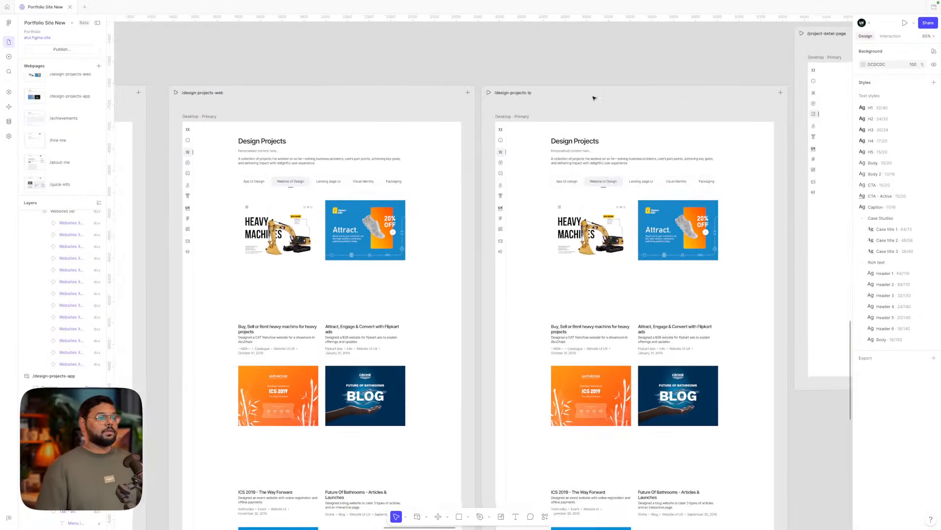
{"action": "scroll", "coordinate": [594, 97], "scroll_direction": "down", "scroll_amount": 10}
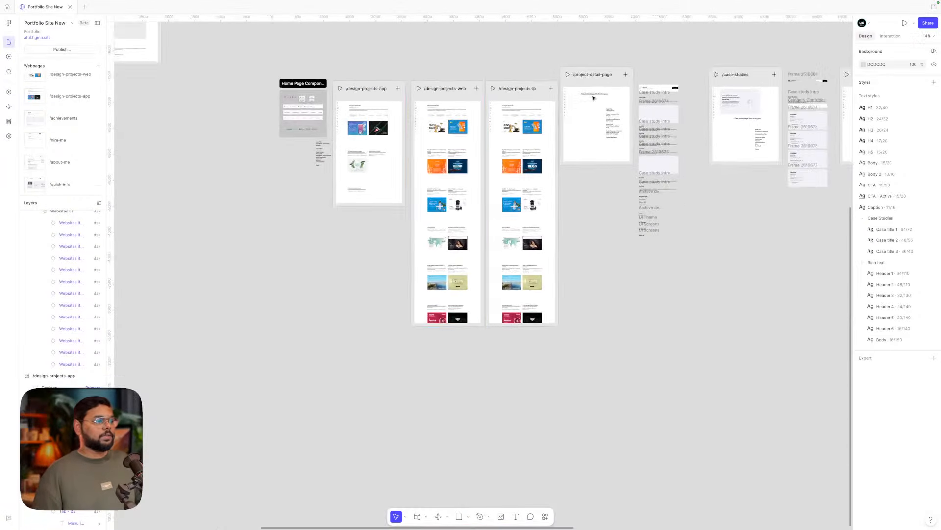
{"action": "left_click_drag", "start_coordinate": [353, 88], "coordinate": [655, 363]}
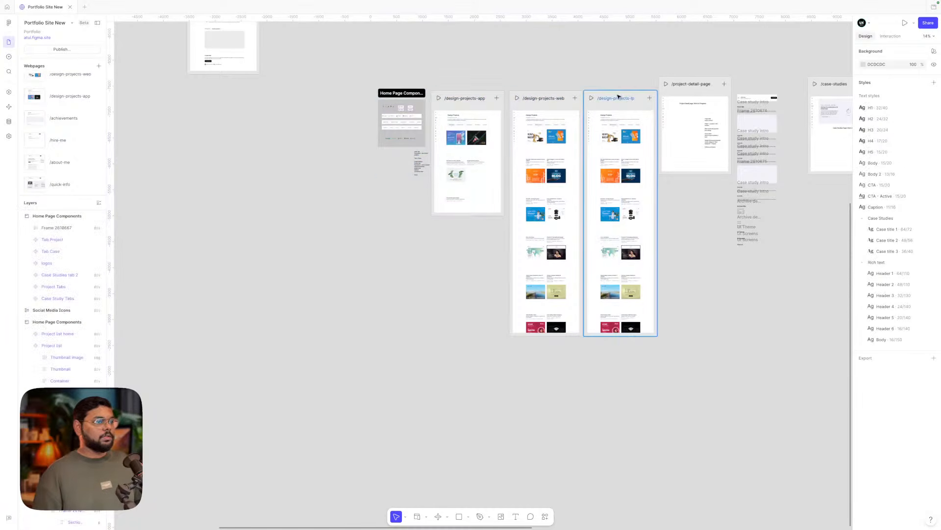
{"action": "left_click_drag", "start_coordinate": [358, 72], "coordinate": [648, 363]}
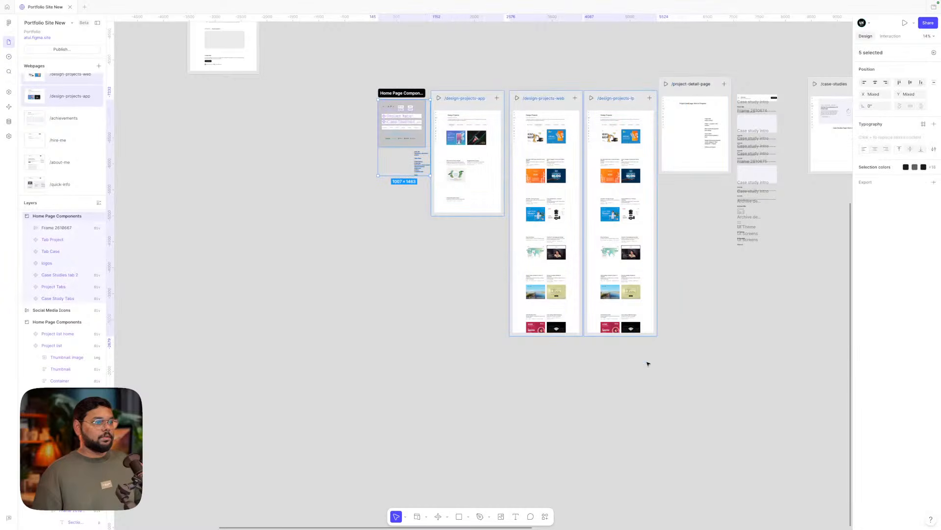
{"action": "scroll", "coordinate": [637, 120], "scroll_direction": "up", "scroll_amount": 3}
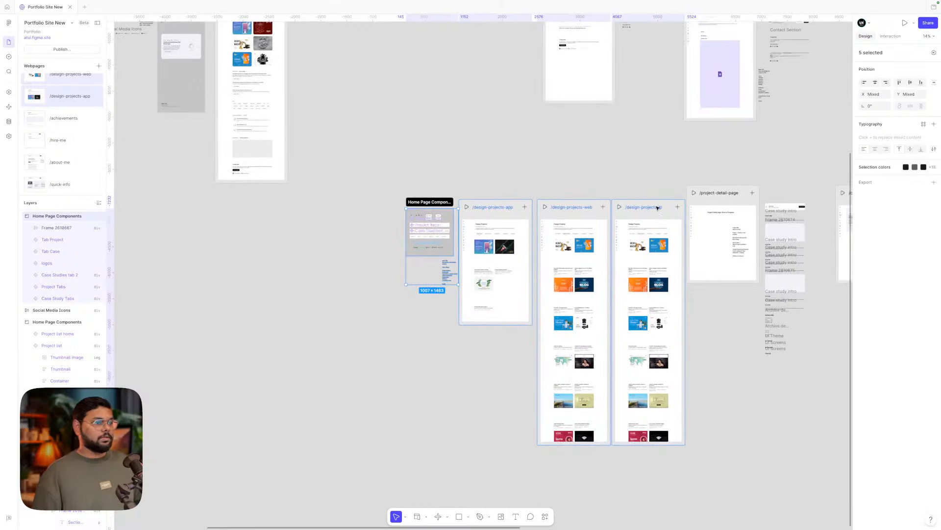
{"action": "left_click_drag", "start_coordinate": [663, 210], "coordinate": [415, 214]}
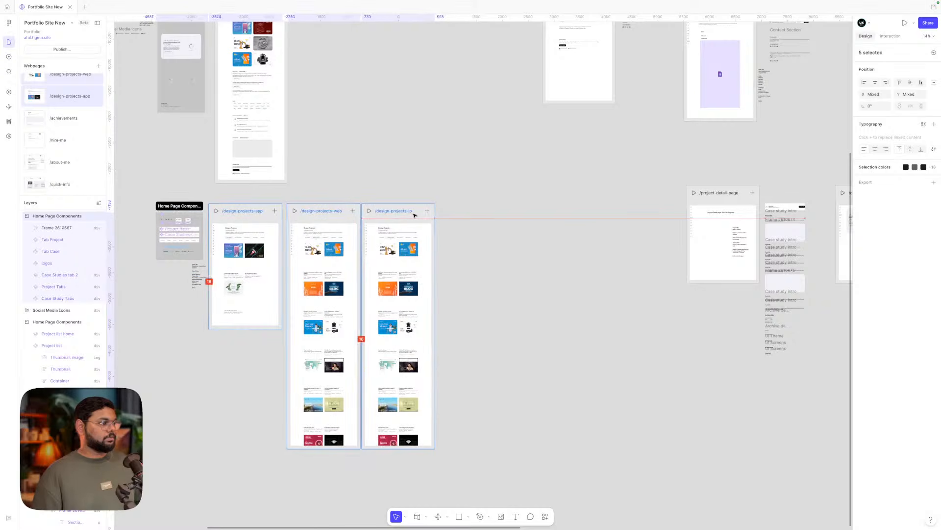
{"action": "left_click", "coordinate": [520, 236]}
{"action": "scroll", "coordinate": [520, 236], "scroll_direction": "up", "scroll_amount": 6}
{"action": "left_click", "coordinate": [469, 198]}
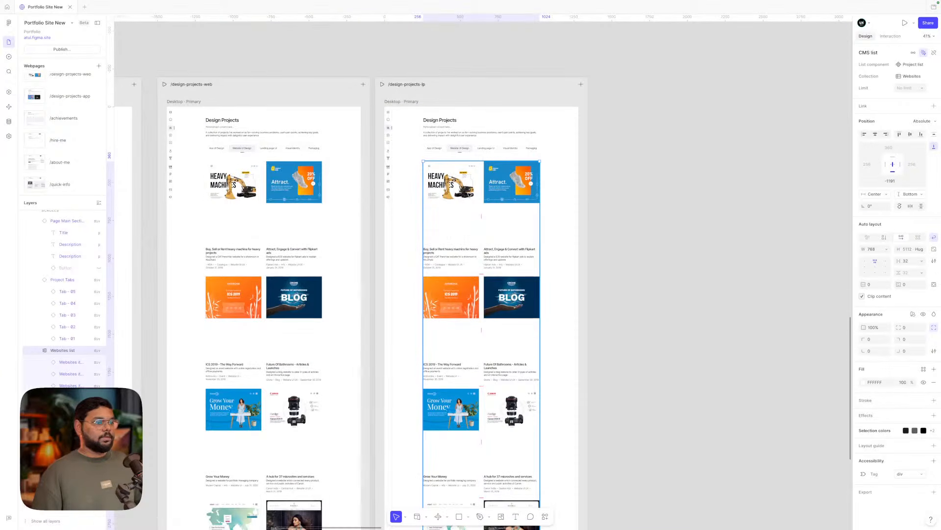
- Check the item limit on the lp, app and web project lists without changing it
{"action": "left_click", "coordinate": [922, 88]}
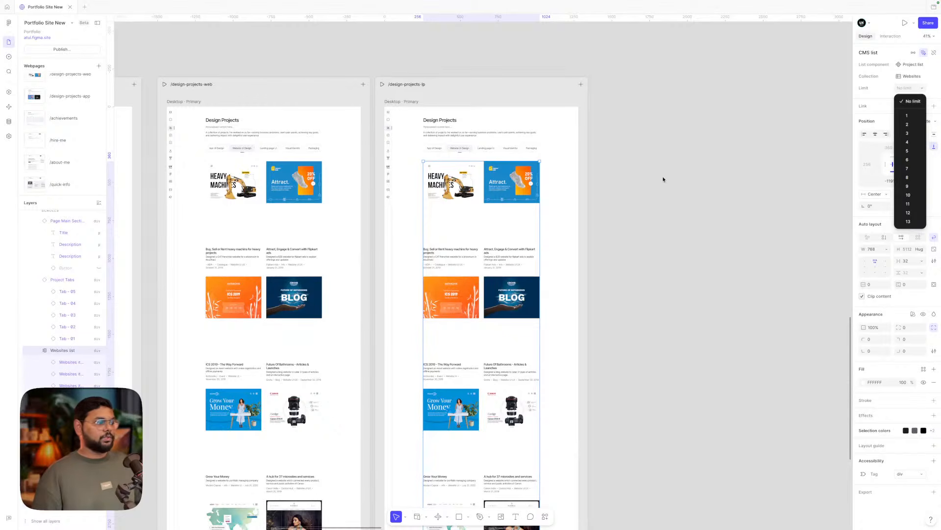
{"action": "left_click", "coordinate": [633, 163]}
{"action": "left_click", "coordinate": [632, 163]}
{"action": "scroll", "coordinate": [630, 164], "scroll_direction": "left", "scroll_amount": 6}
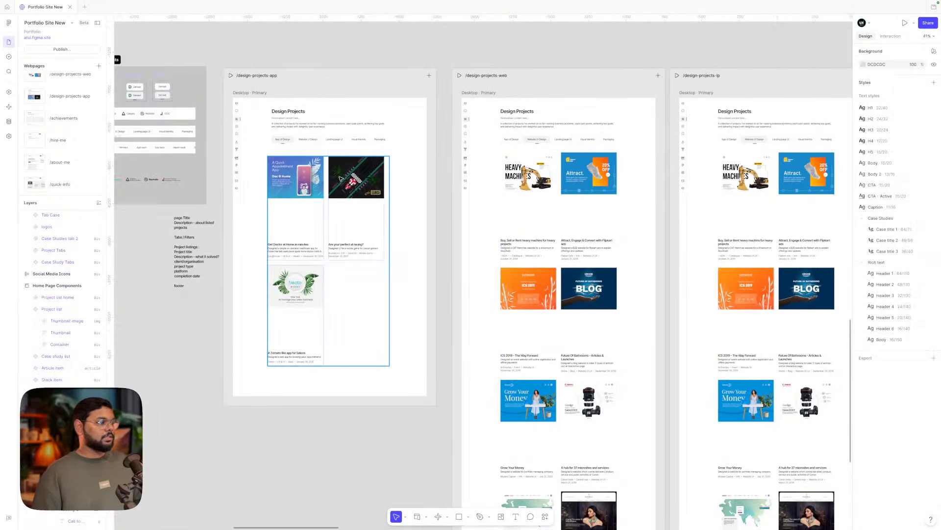
{"action": "left_click", "coordinate": [340, 178]}
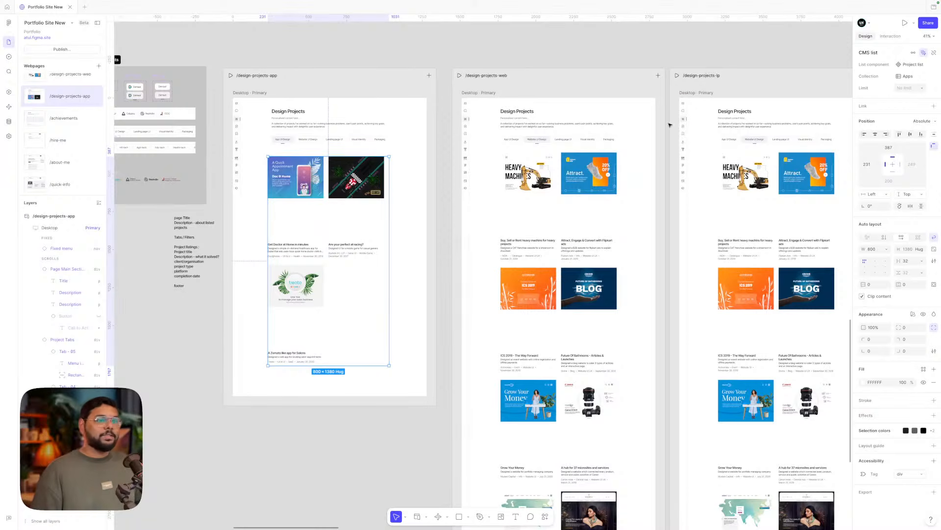
{"action": "left_click", "coordinate": [922, 90]}
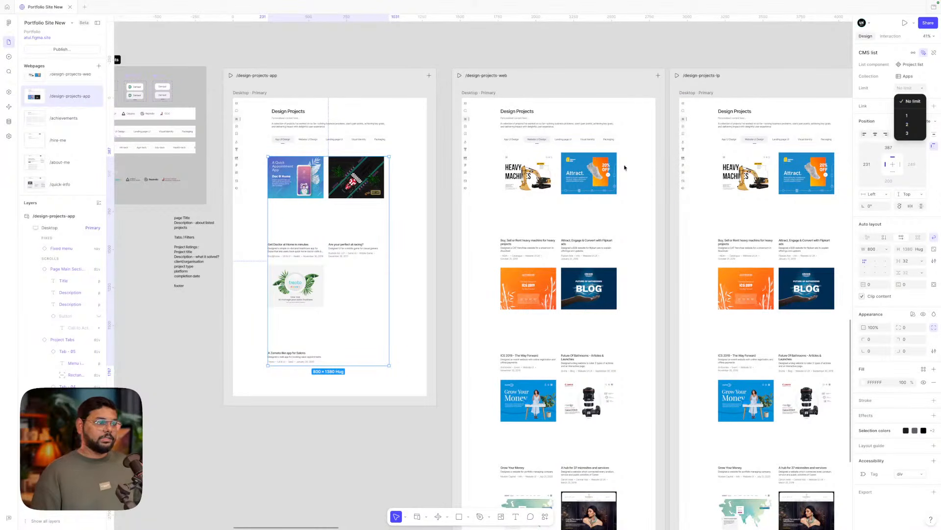
{"action": "left_click", "coordinate": [625, 167]}
{"action": "left_click", "coordinate": [606, 172]}
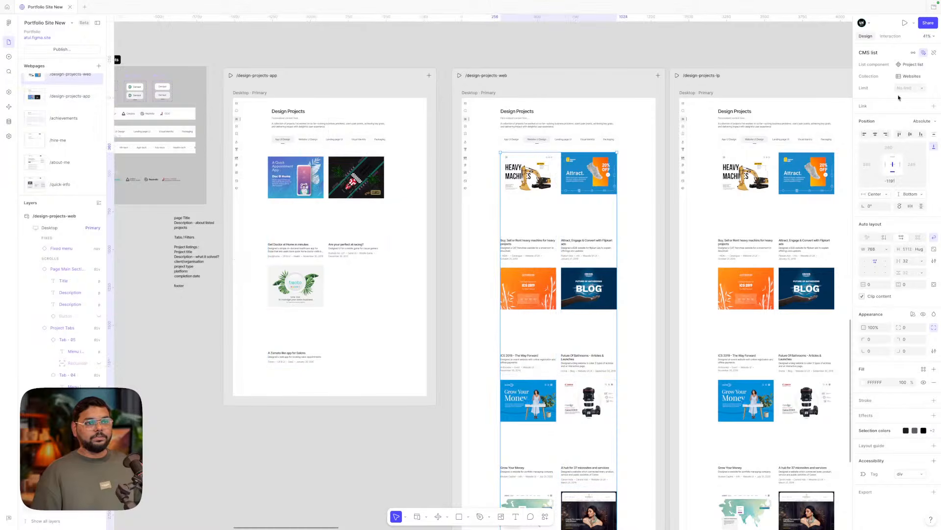
{"action": "left_click", "coordinate": [922, 89]}
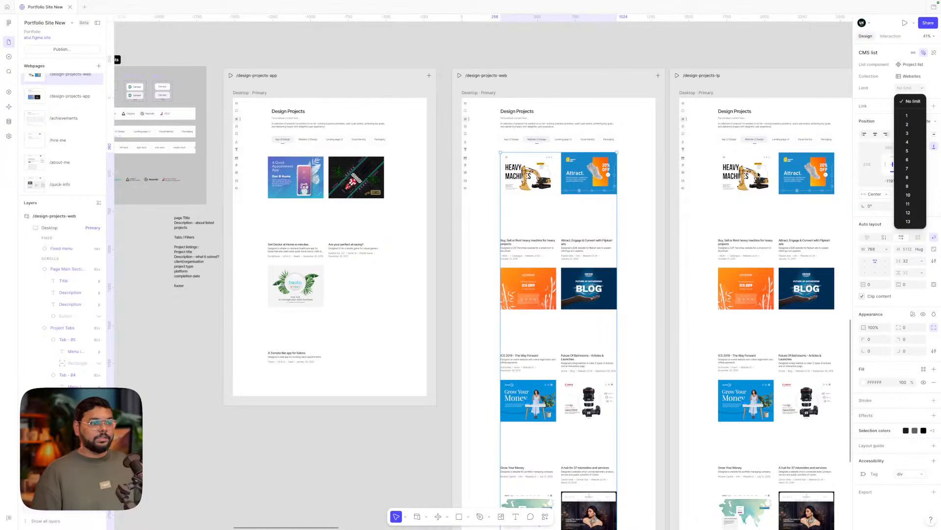
{"action": "left_click", "coordinate": [759, 174]}
- Limit the lp project list to 3 items and position it below the tabs
{"action": "scroll", "coordinate": [755, 171], "scroll_direction": "right", "scroll_amount": 2}
{"action": "left_click", "coordinate": [745, 170]}
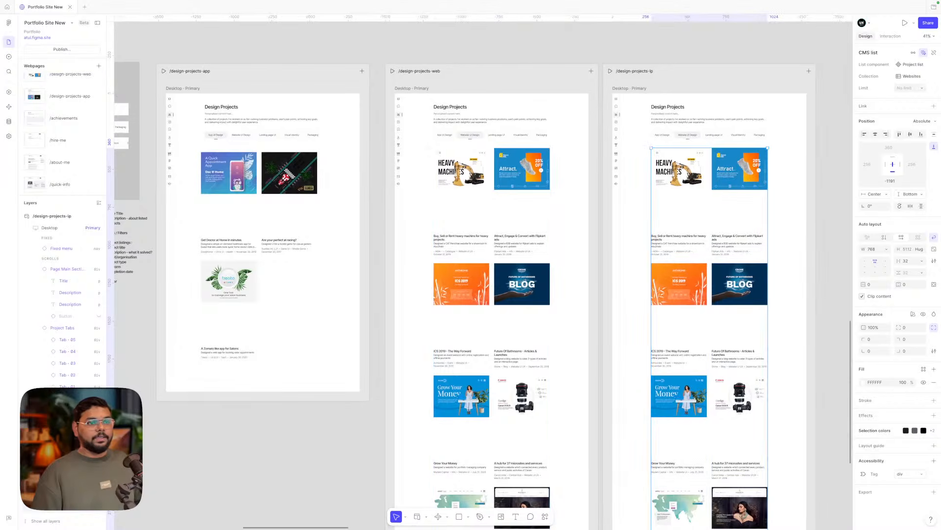
{"action": "left_click", "coordinate": [921, 89]}
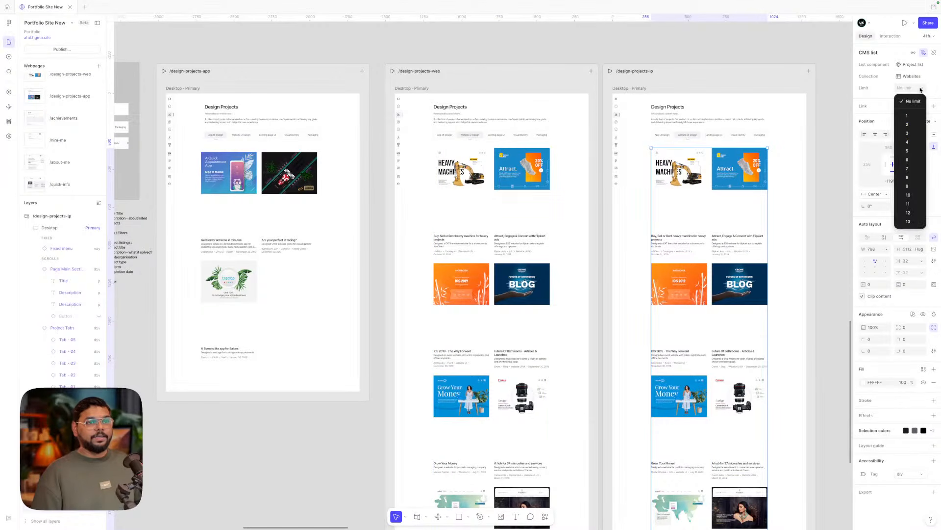
{"action": "left_click", "coordinate": [916, 134]}
{"action": "scroll", "coordinate": [761, 145], "scroll_direction": "right", "scroll_amount": 2}
{"action": "scroll", "coordinate": [761, 146], "scroll_direction": "down", "scroll_amount": 1}
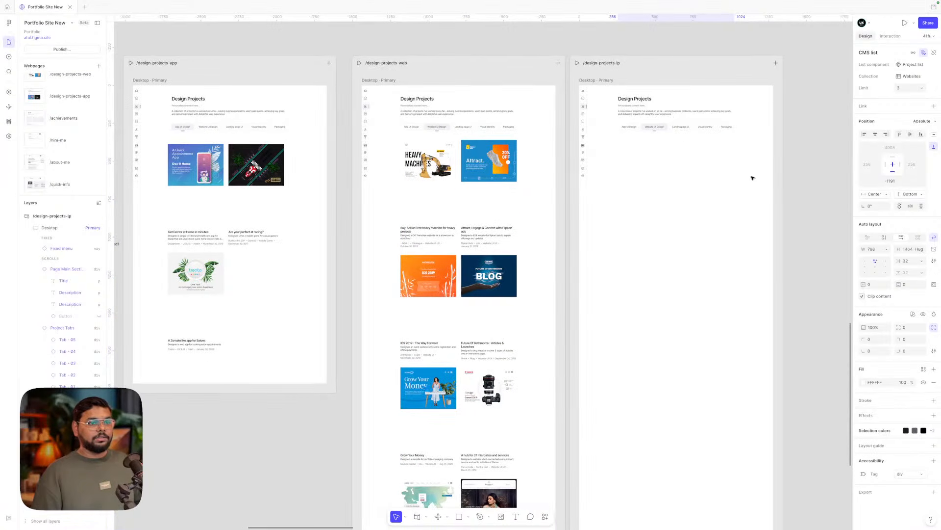
{"action": "left_click", "coordinate": [899, 134]}
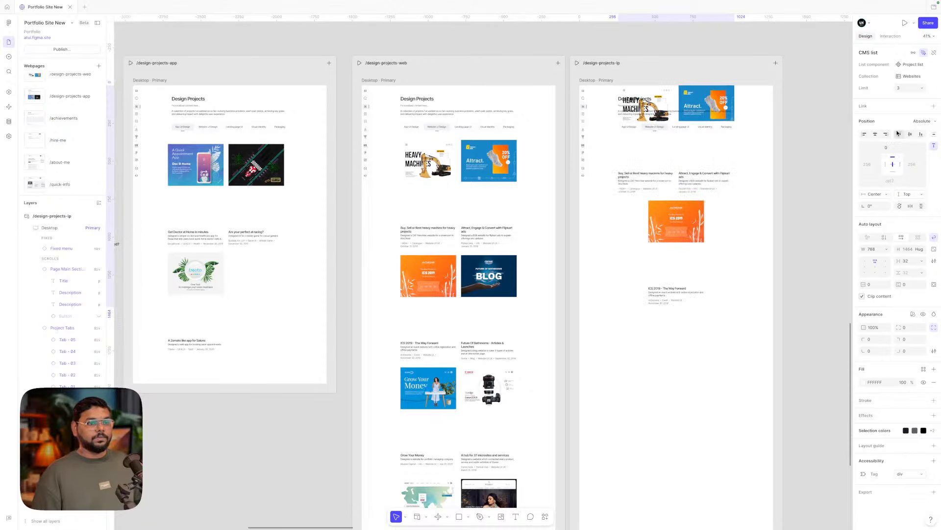
{"action": "left_click_drag", "start_coordinate": [677, 201], "coordinate": [676, 323]}
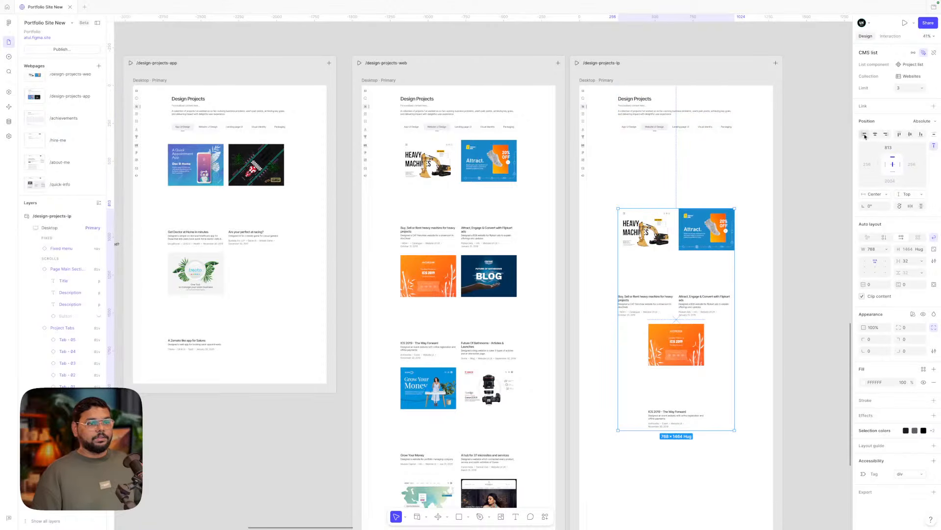
{"action": "left_click_drag", "start_coordinate": [692, 235], "coordinate": [692, 185]}
- Reduce the lp project list limit to 2 items
{"action": "left_click", "coordinate": [921, 88]}
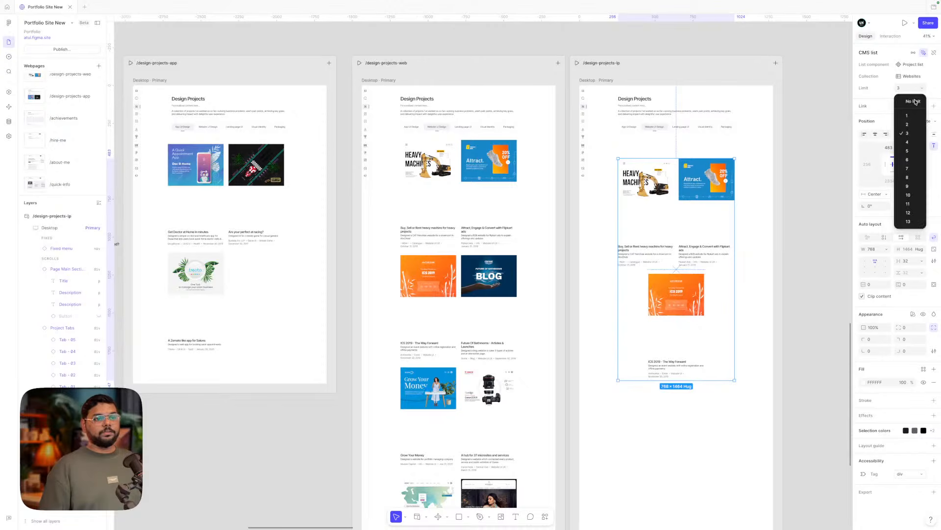
{"action": "left_click", "coordinate": [914, 125]}
{"action": "left_click", "coordinate": [917, 90]}
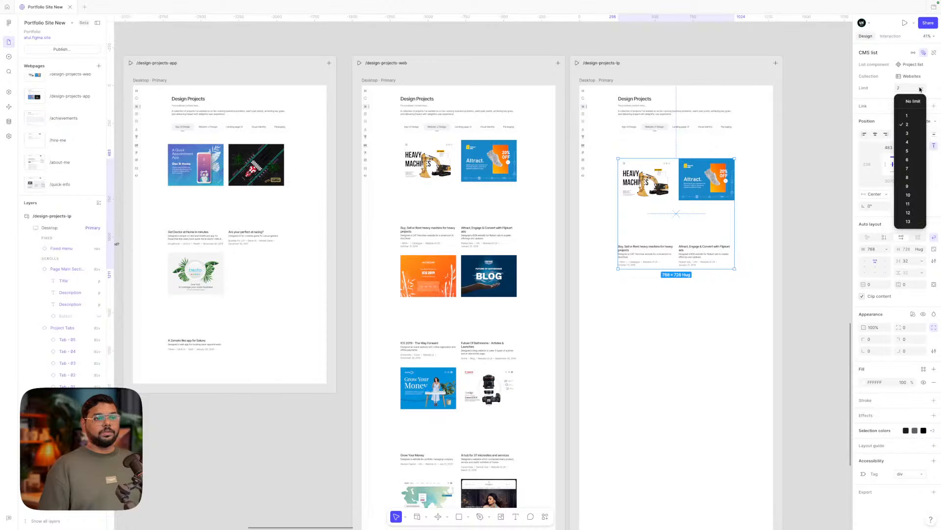
{"action": "left_click", "coordinate": [781, 158]}
{"action": "left_click", "coordinate": [781, 159]}
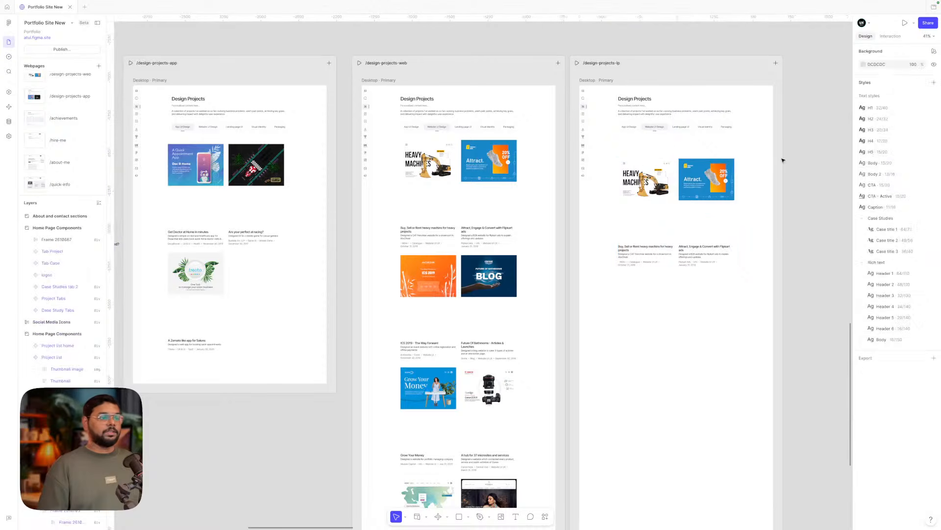
- Detach and ungroup the lp cards, delete Flipkart, and reset the remaining card to a placeholder
{"action": "left_click_drag", "start_coordinate": [707, 177], "coordinate": [654, 169]}
{"action": "scroll", "coordinate": [706, 158], "scroll_direction": "up", "scroll_amount": 4}
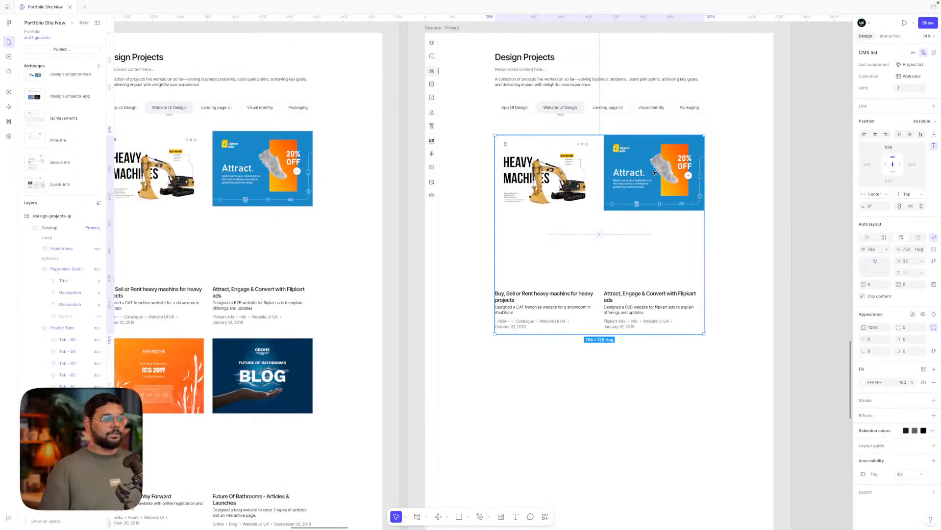
{"action": "left_click", "coordinate": [934, 54]}
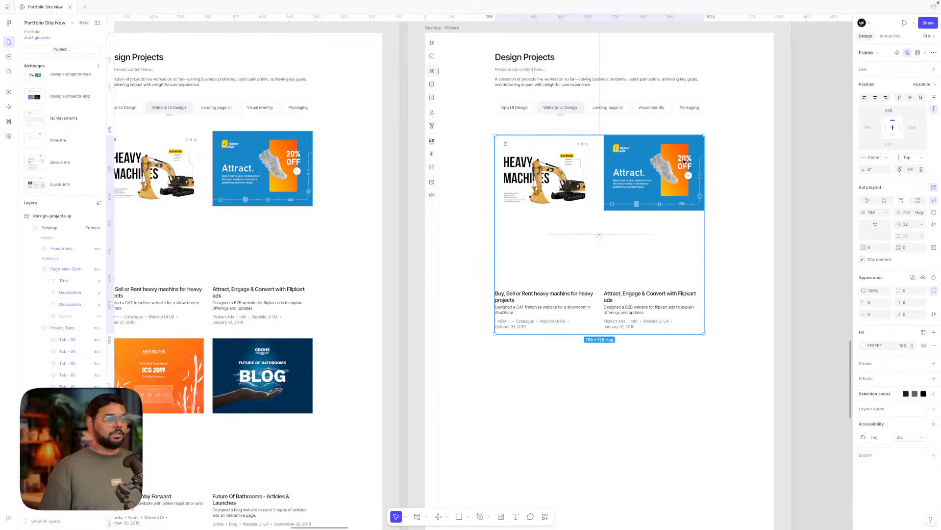
{"action": "key", "text": "super+shift+g"}
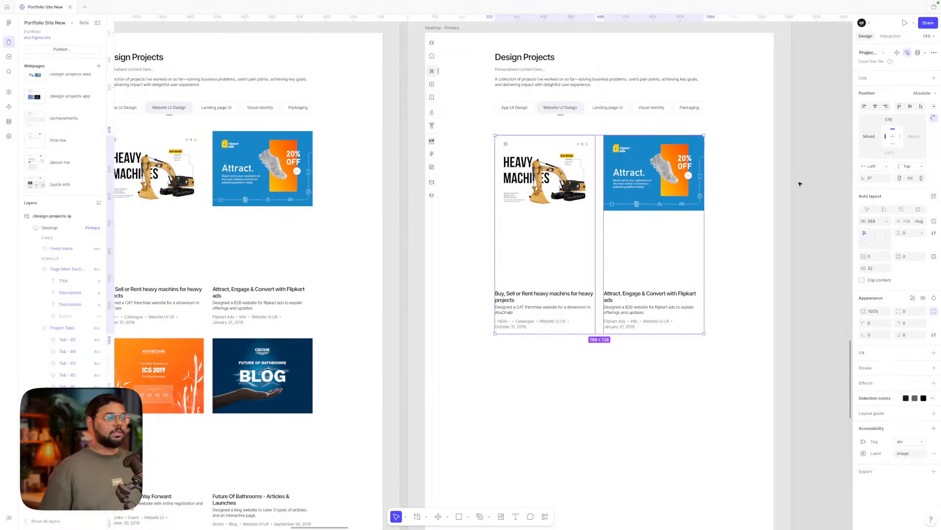
{"action": "left_click", "coordinate": [800, 184]}
{"action": "left_click", "coordinate": [658, 177]}
{"action": "key", "text": "Delete"}
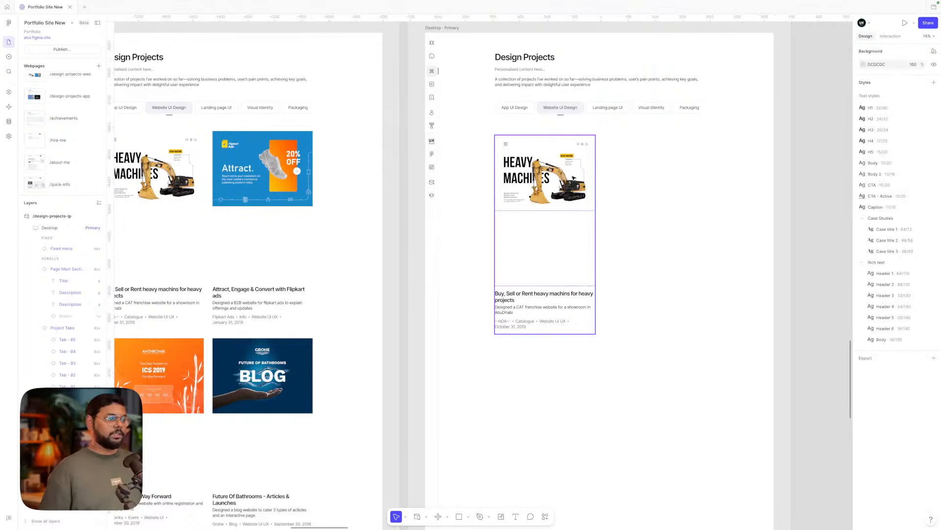
{"action": "left_click", "coordinate": [573, 179]}
{"action": "right_click", "coordinate": [573, 179]}
{"action": "left_click", "coordinate": [613, 346]}
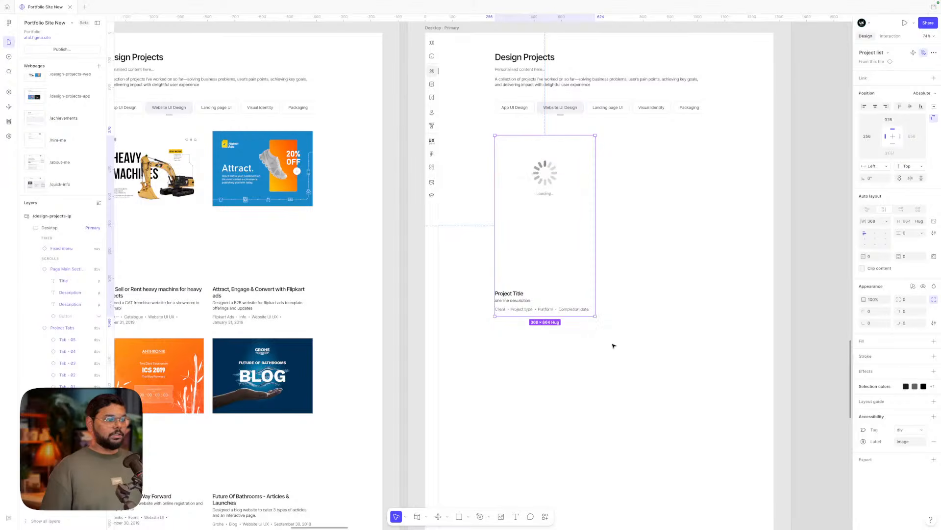
{"action": "left_click", "coordinate": [641, 274]}
- Set the Landing page UI tab to Selected, Website UI Design to Active, and show CMS collections
{"action": "scroll", "coordinate": [639, 272], "scroll_direction": "up", "scroll_amount": 1}
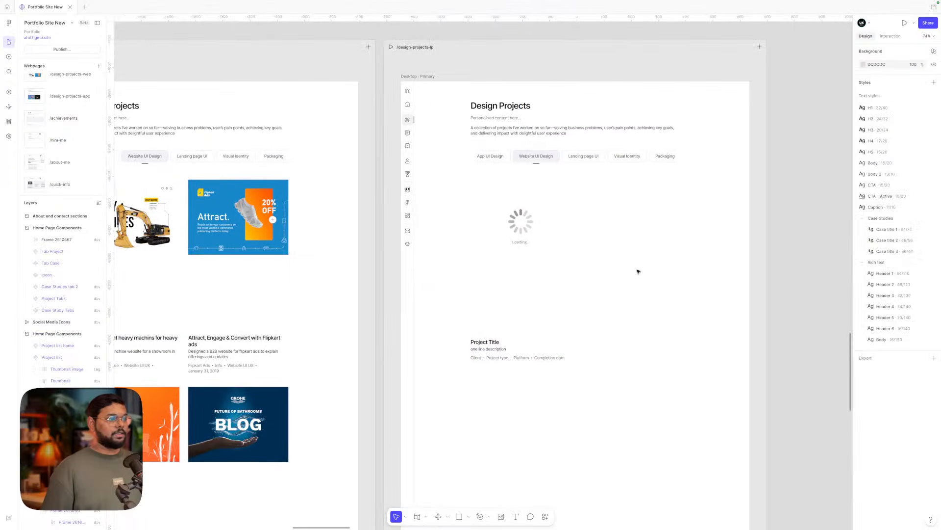
{"action": "double_click", "coordinate": [584, 161]}
{"action": "left_click", "coordinate": [905, 74]}
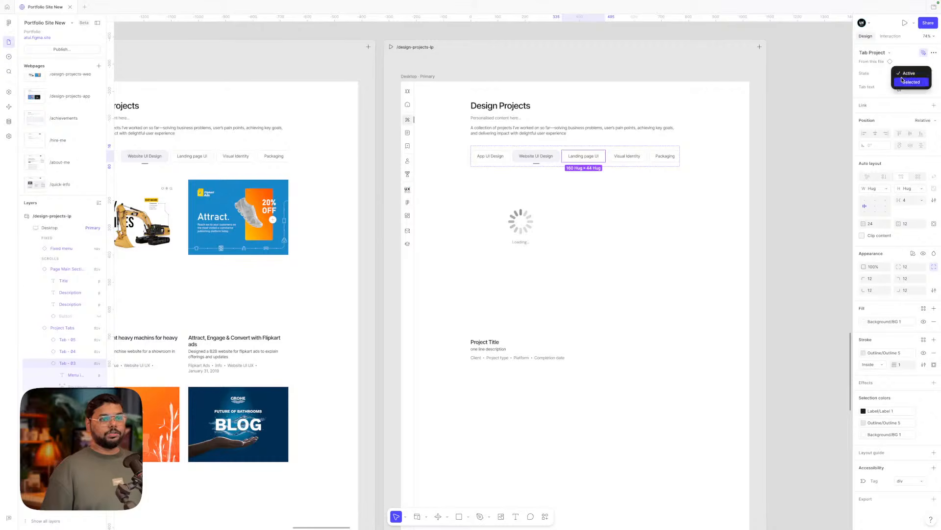
{"action": "left_click", "coordinate": [909, 81]}
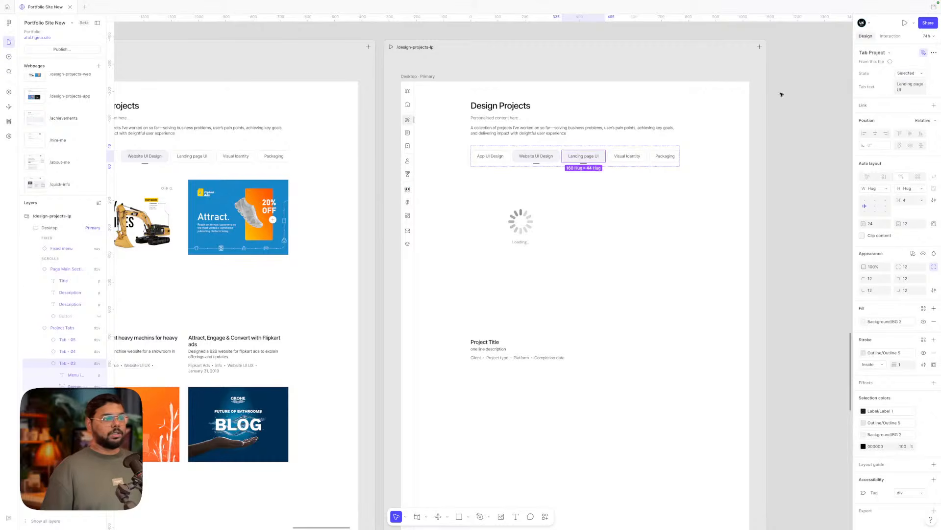
{"action": "left_click", "coordinate": [909, 73]}
{"action": "left_click", "coordinate": [910, 64]}
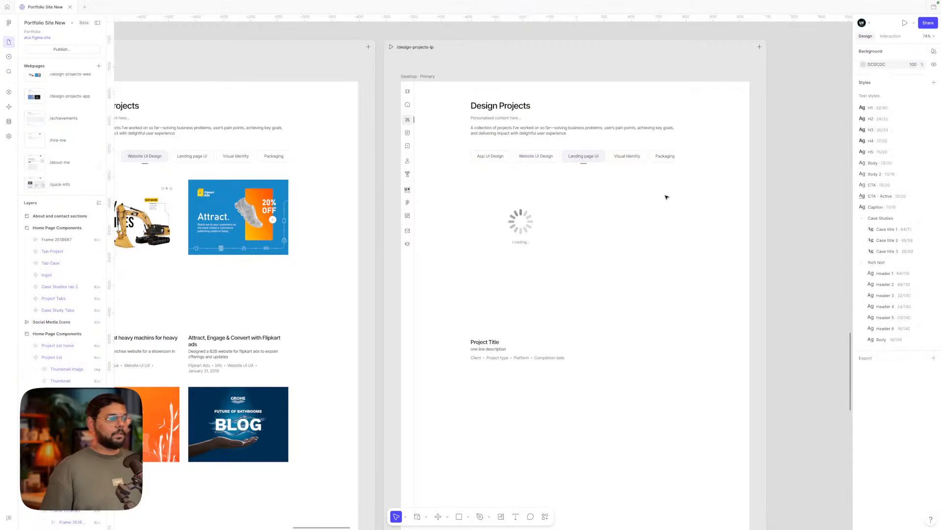
{"action": "left_click", "coordinate": [530, 201]}
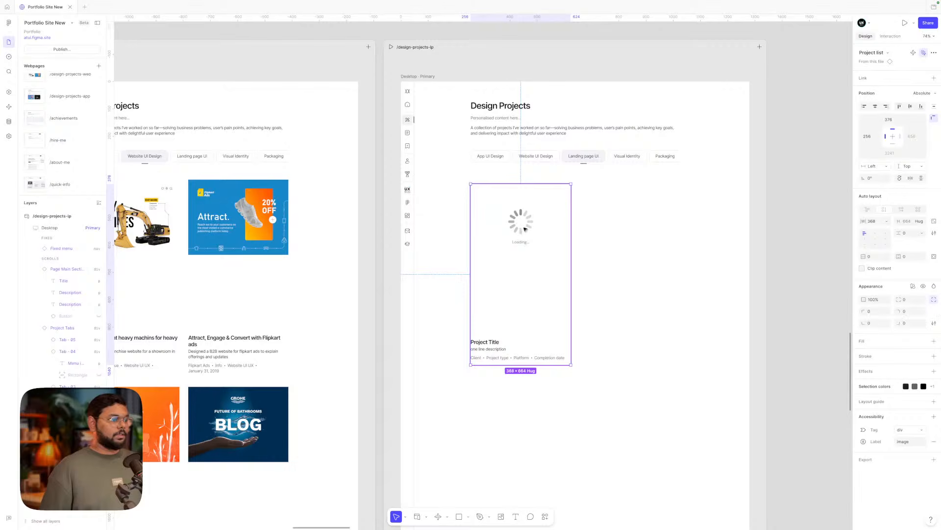
{"action": "left_click", "coordinate": [8, 122]}
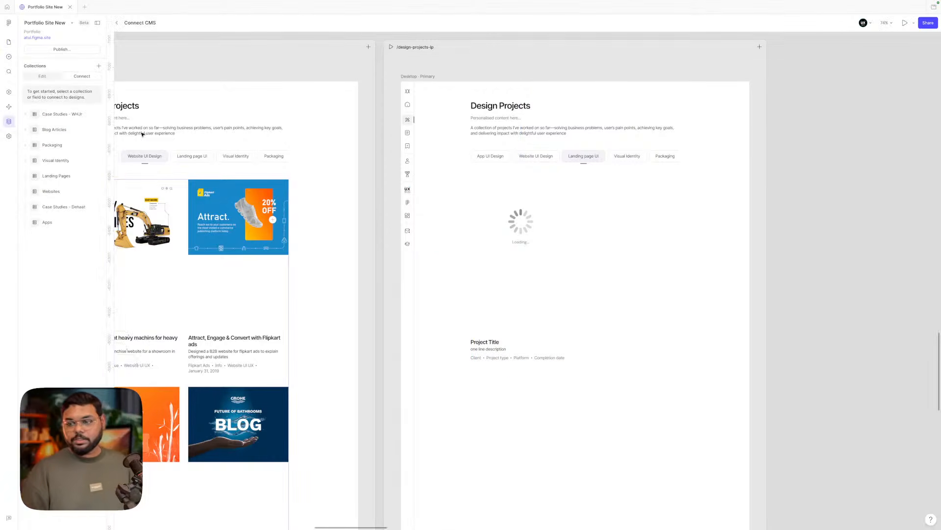
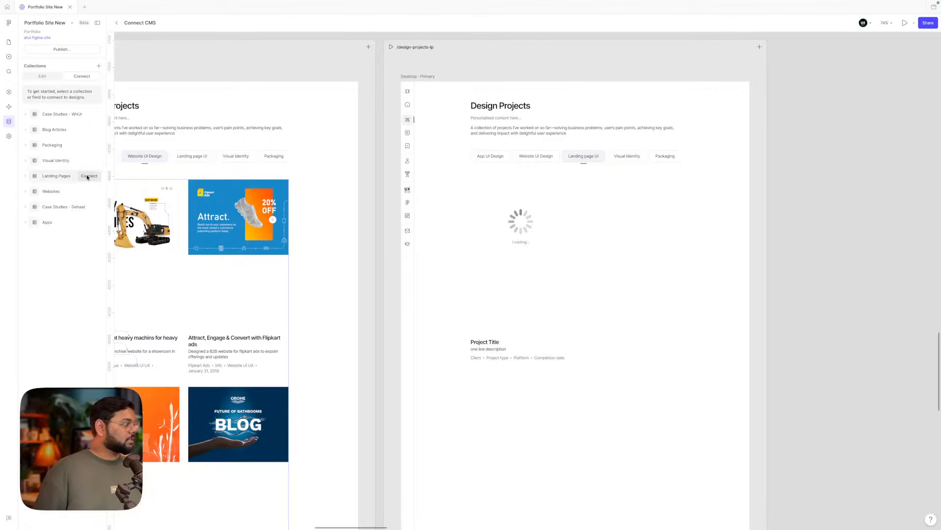
- Connect the Landing Pages collection as a list to the lp project card
{"action": "left_click", "coordinate": [87, 176]}
{"action": "left_click", "coordinate": [150, 190]}
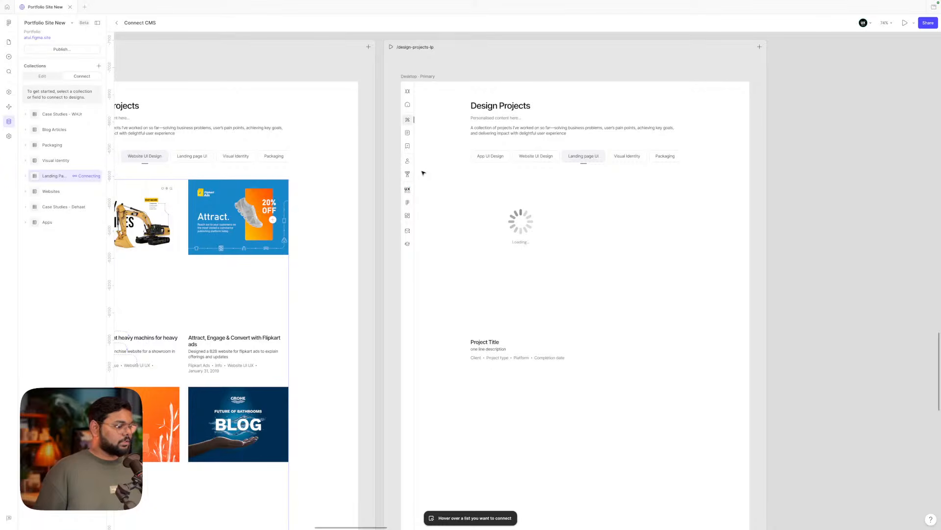
{"action": "left_click", "coordinate": [502, 233]}
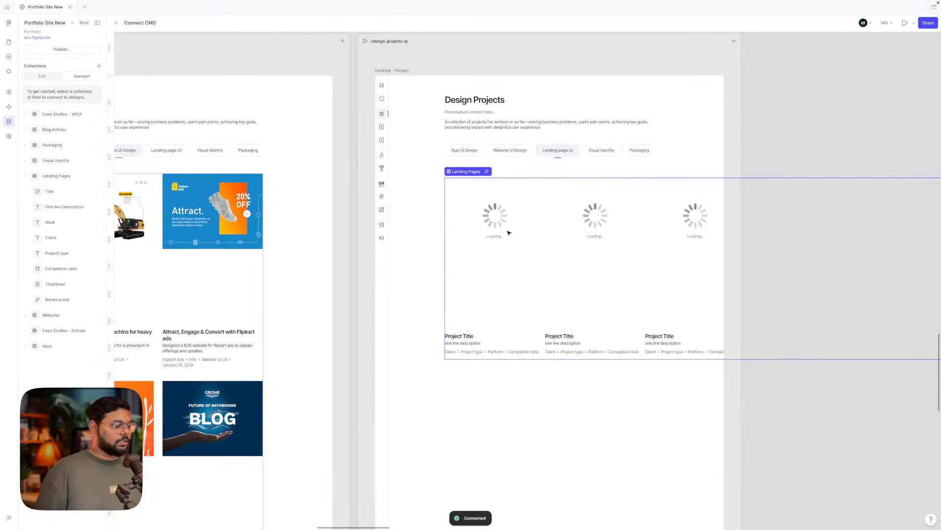
{"action": "scroll", "coordinate": [508, 233], "scroll_direction": "right", "scroll_amount": 2}
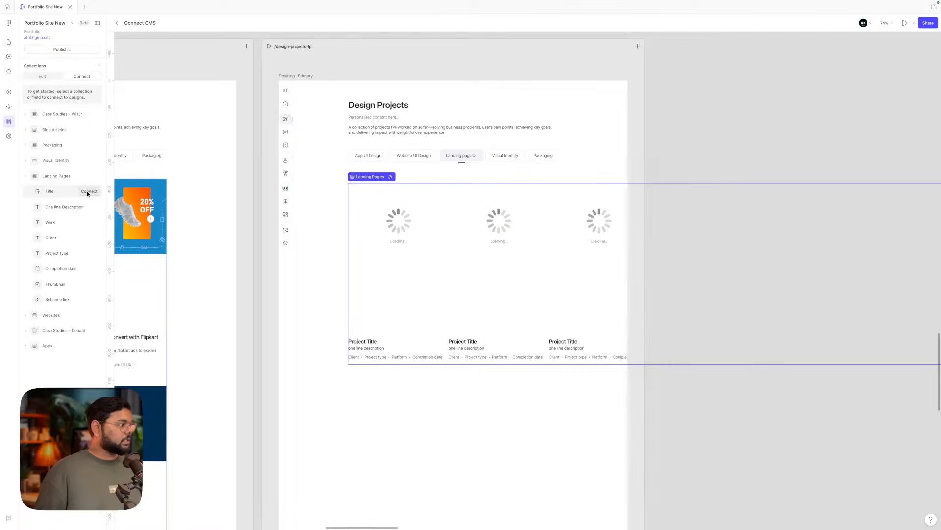
- Bind Title, One line Description and Work to the card's title, description and platform text
{"action": "left_click", "coordinate": [89, 193]}
{"action": "left_click", "coordinate": [362, 341]}
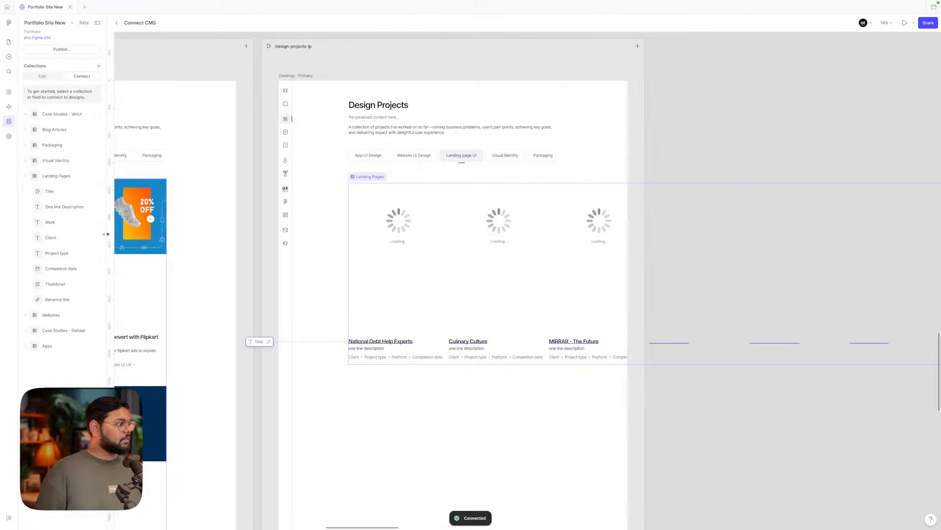
{"action": "left_click", "coordinate": [89, 207]}
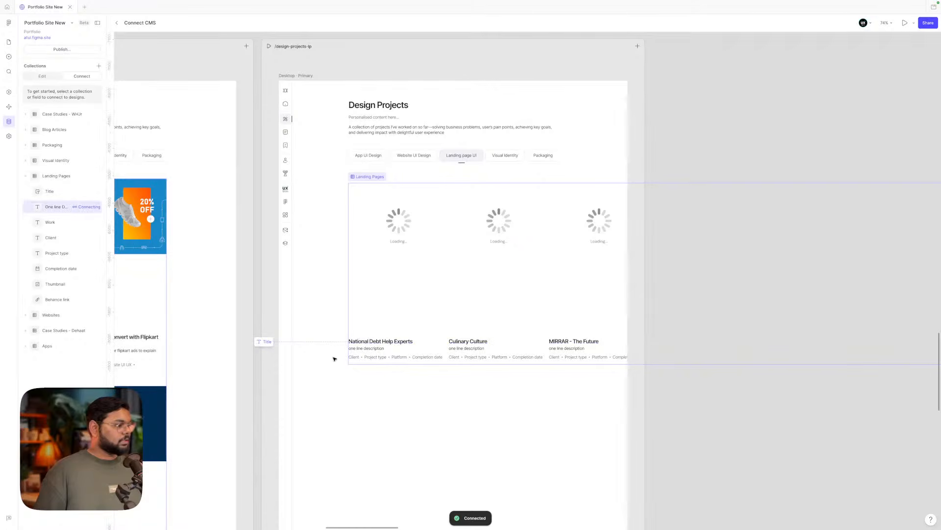
{"action": "left_click", "coordinate": [363, 348]}
{"action": "left_click", "coordinate": [89, 222]}
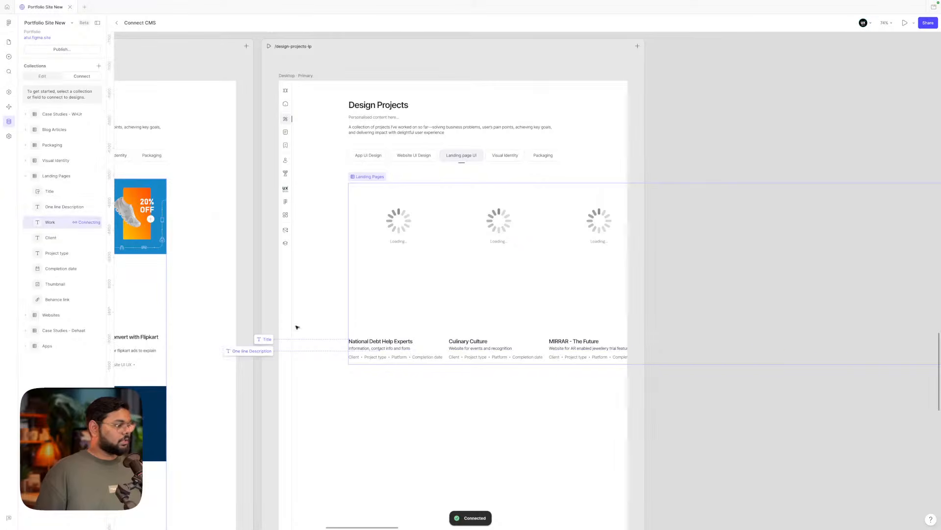
{"action": "left_click", "coordinate": [398, 357]}
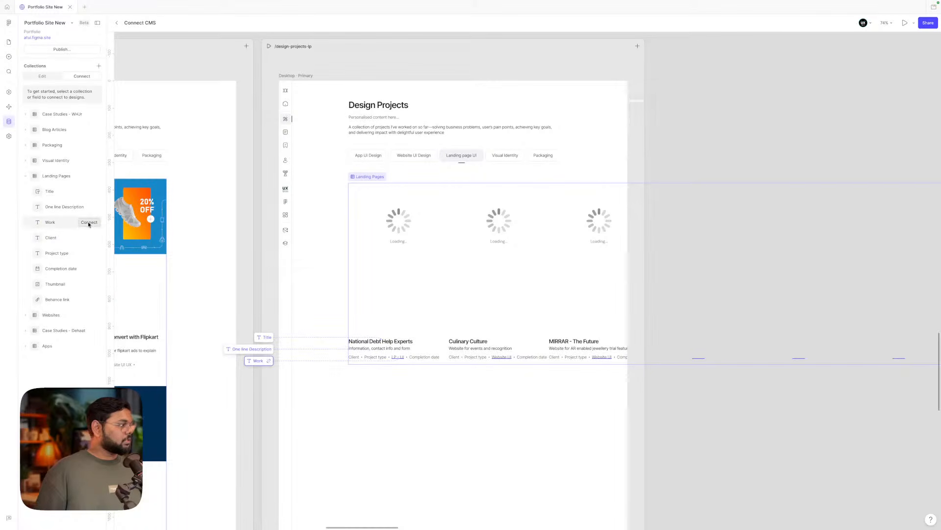
- Bind Client, Project type, Completion date and Thumbnail to the card's matching text and image
{"action": "left_click", "coordinate": [88, 238]}
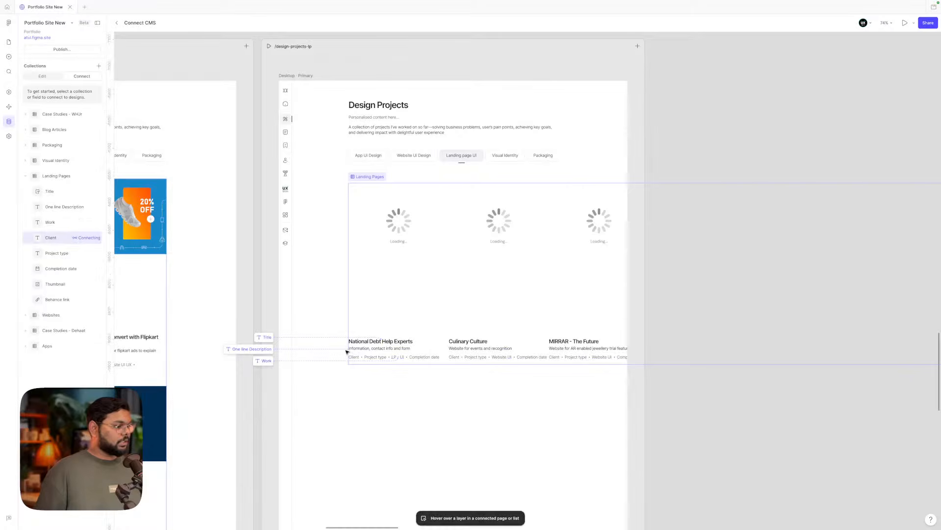
{"action": "left_click", "coordinate": [354, 357]}
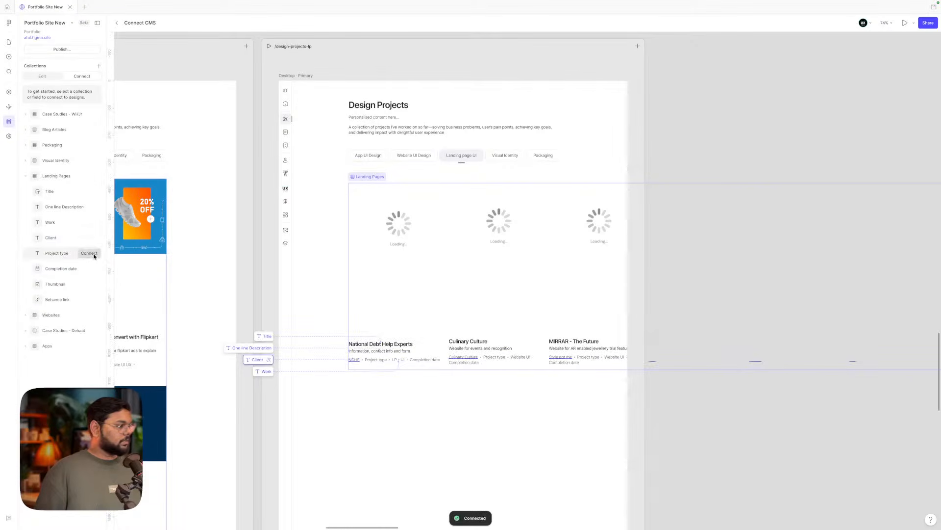
{"action": "left_click", "coordinate": [89, 253]}
{"action": "left_click", "coordinate": [376, 359]}
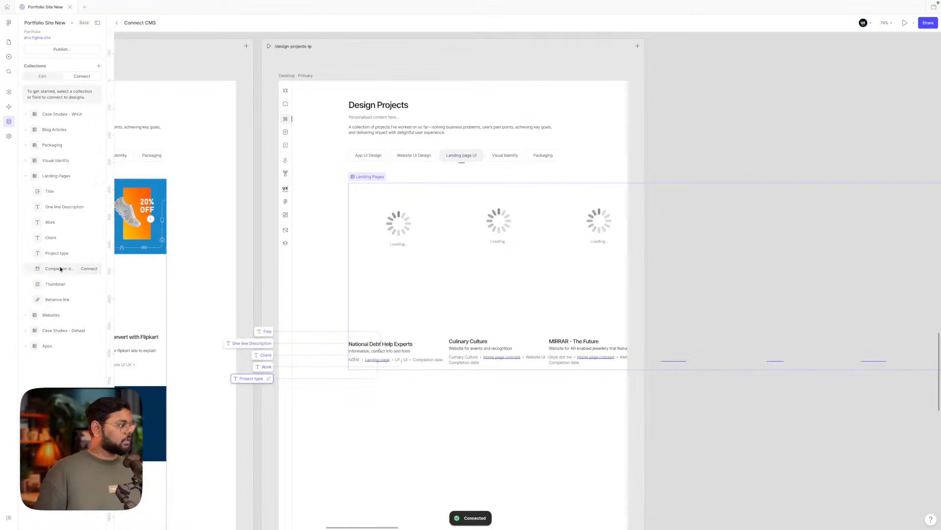
{"action": "left_click", "coordinate": [89, 269]}
{"action": "left_click", "coordinate": [421, 361]}
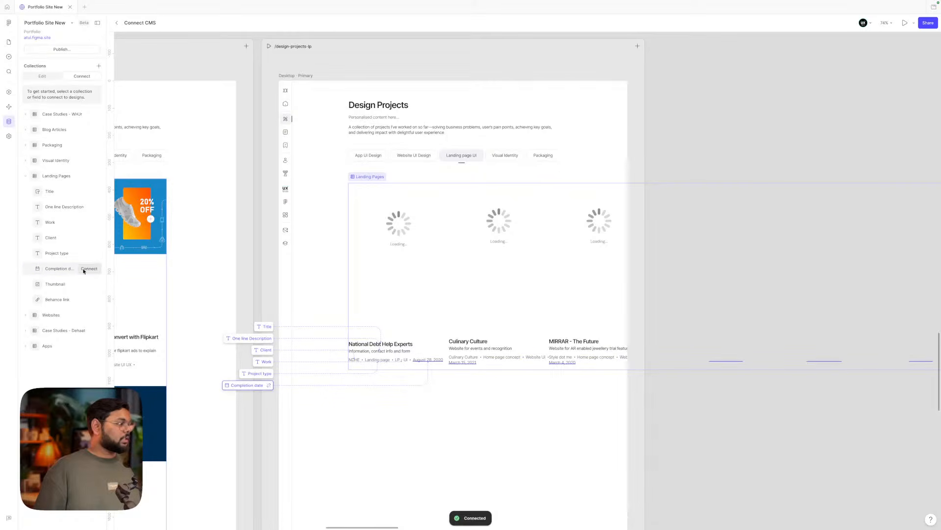
{"action": "left_click", "coordinate": [89, 284]}
{"action": "left_click", "coordinate": [388, 239]}
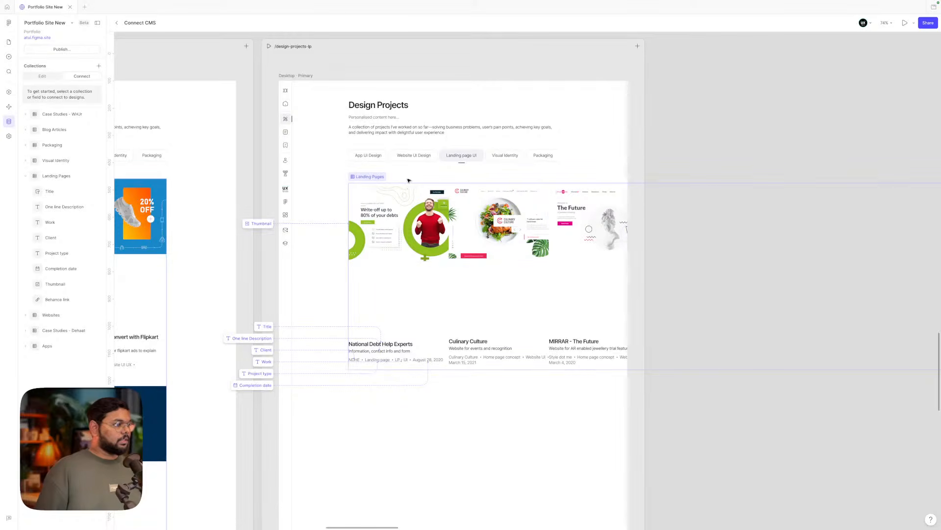
- Align the Landing Pages list top-left, narrow it to 768 wide, and set a 32 row gap
{"action": "left_click", "coordinate": [9, 41]}
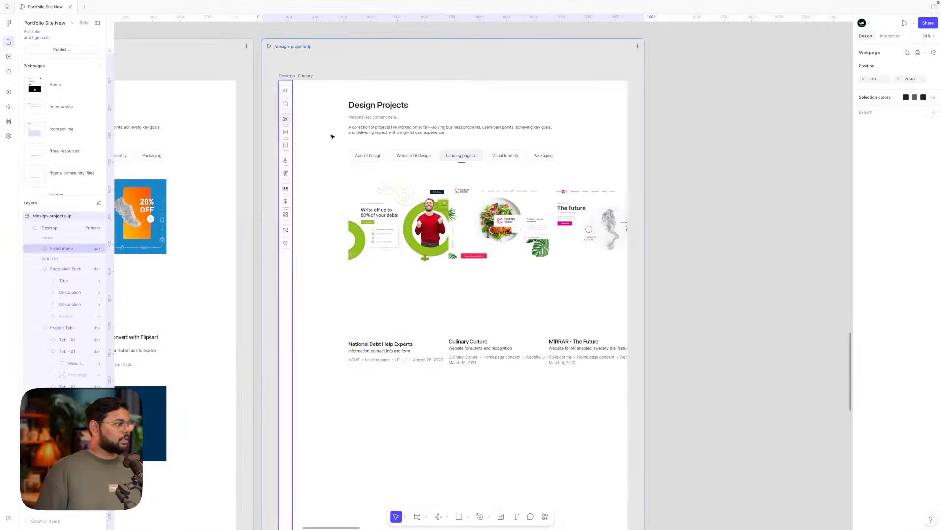
{"action": "left_click", "coordinate": [822, 188]}
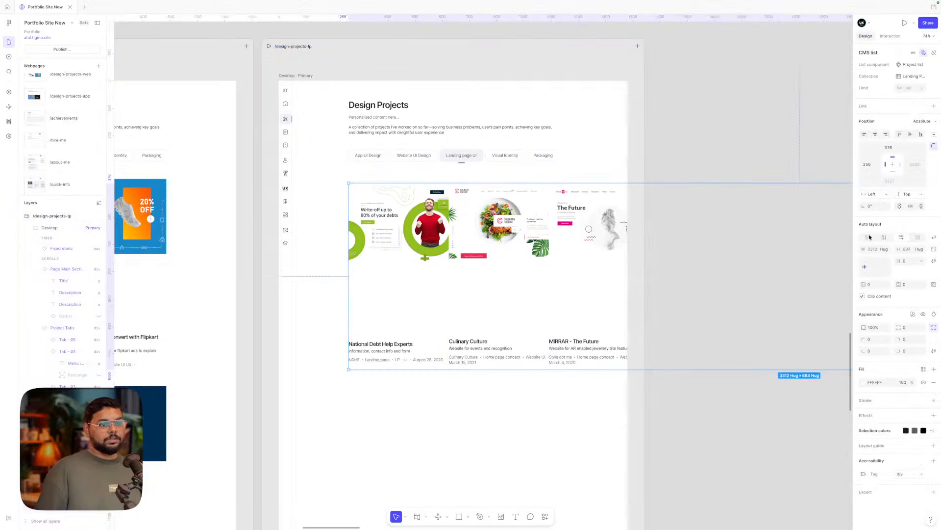
{"action": "left_click", "coordinate": [865, 262]}
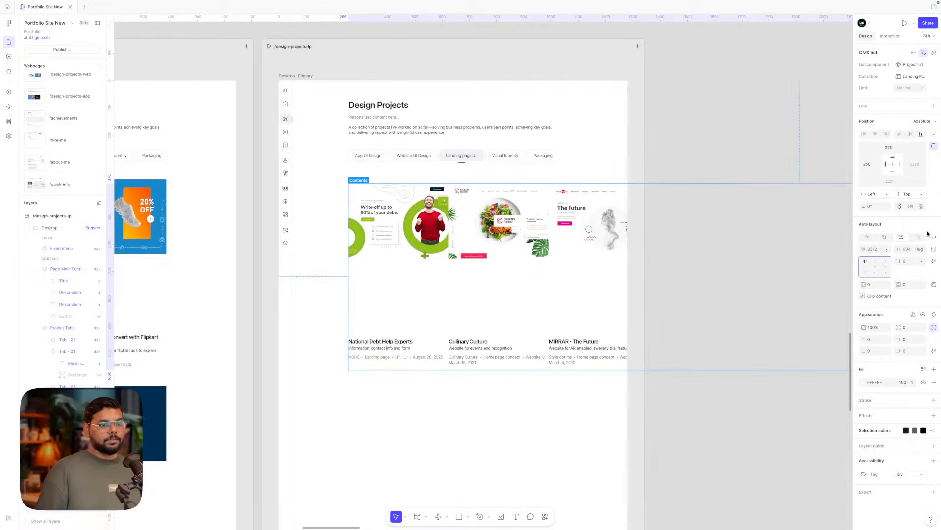
{"action": "scroll", "coordinate": [671, 234], "scroll_direction": "down", "scroll_amount": 5}
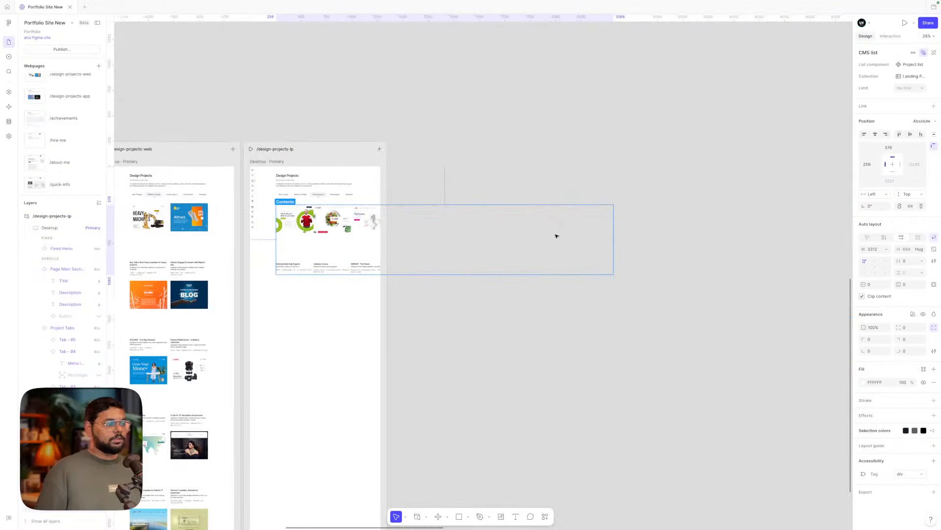
{"action": "left_click_drag", "start_coordinate": [614, 233], "coordinate": [354, 229]}
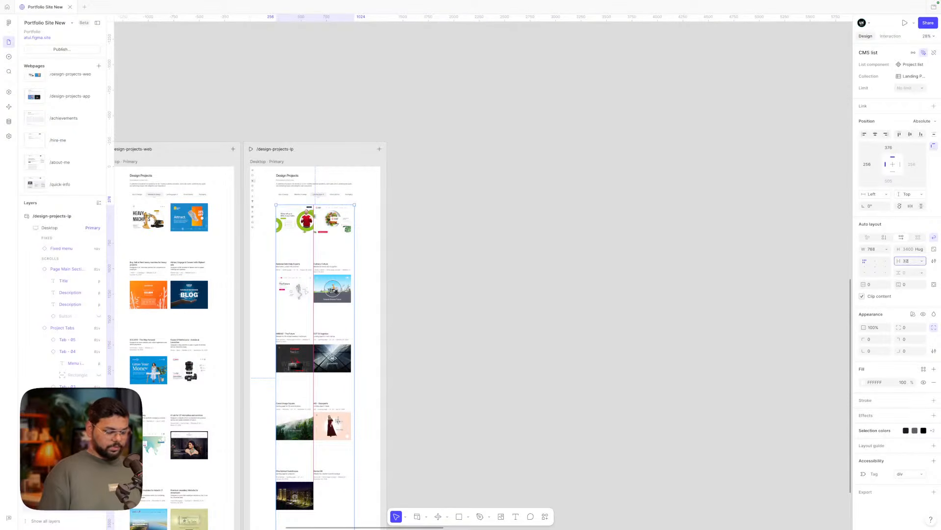
{"action": "key", "text": "Return"}
{"action": "scroll", "coordinate": [498, 303], "scroll_direction": "up", "scroll_amount": 6}
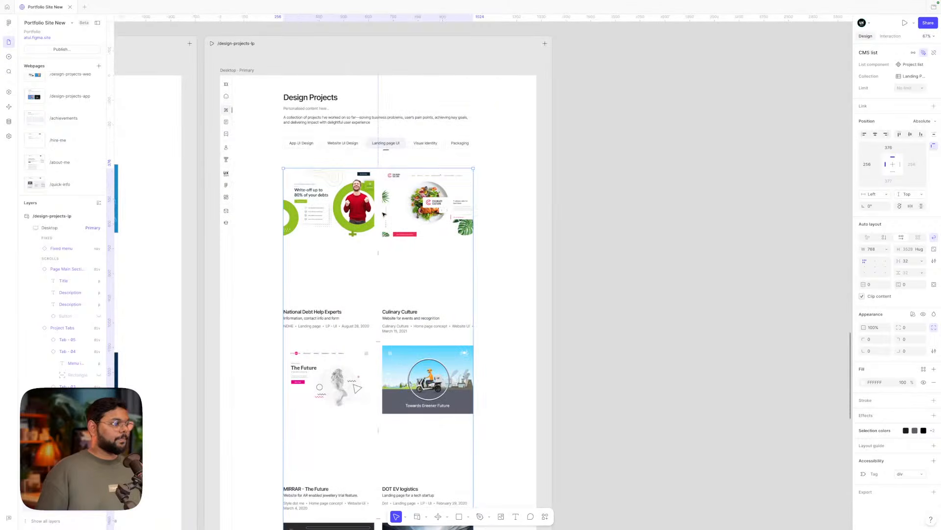
- Reselect the project list and review its item limit setting
{"action": "left_click", "coordinate": [586, 197]}
{"action": "scroll", "coordinate": [587, 197], "scroll_direction": "down", "scroll_amount": 3}
{"action": "scroll", "coordinate": [532, 185], "scroll_direction": "up", "scroll_amount": 5}
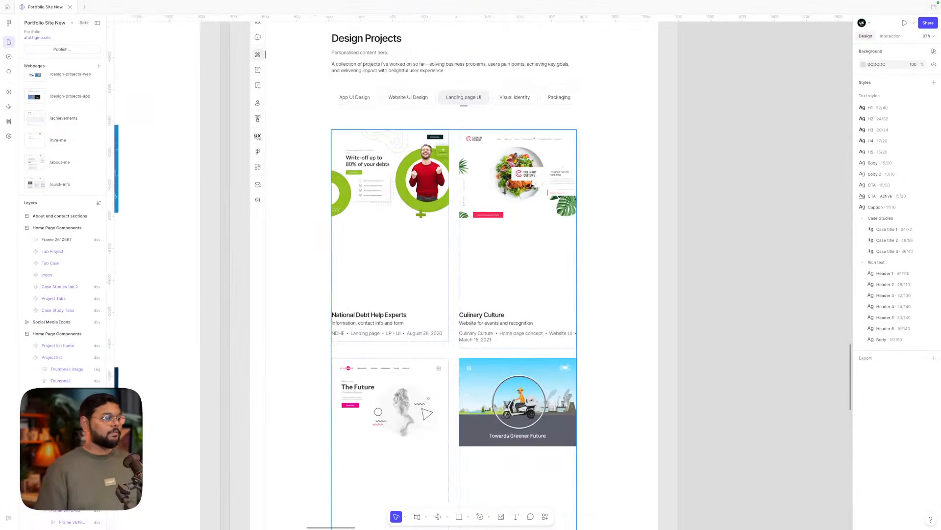
{"action": "left_click", "coordinate": [532, 186]}
{"action": "scroll", "coordinate": [532, 182], "scroll_direction": "down", "scroll_amount": 4}
{"action": "scroll", "coordinate": [532, 176], "scroll_direction": "down", "scroll_amount": 5}
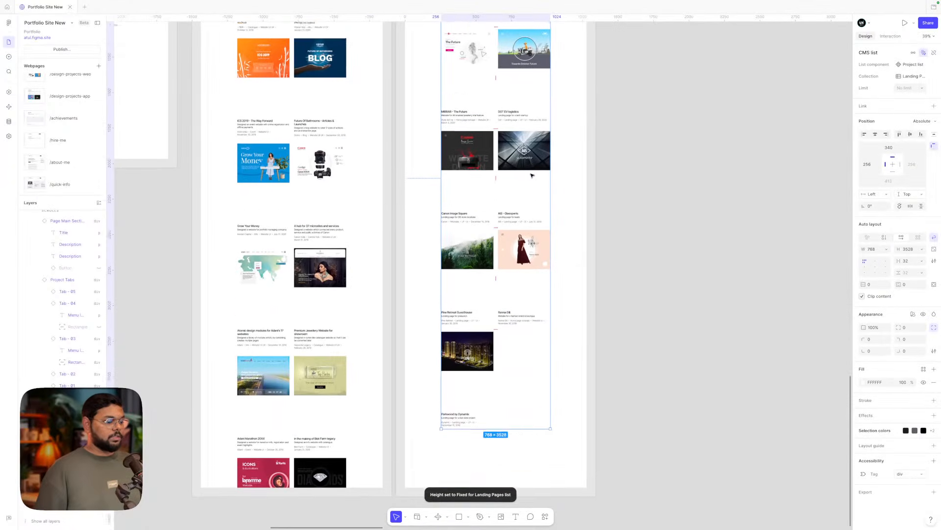
{"action": "scroll", "coordinate": [532, 175], "scroll_direction": "up", "scroll_amount": 3}
{"action": "left_click", "coordinate": [921, 89]}
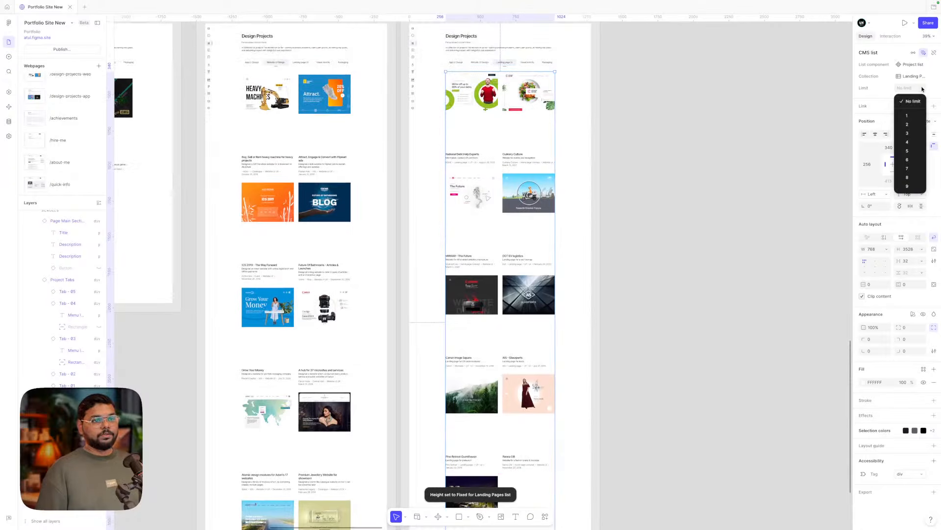
{"action": "left_click", "coordinate": [685, 164]}
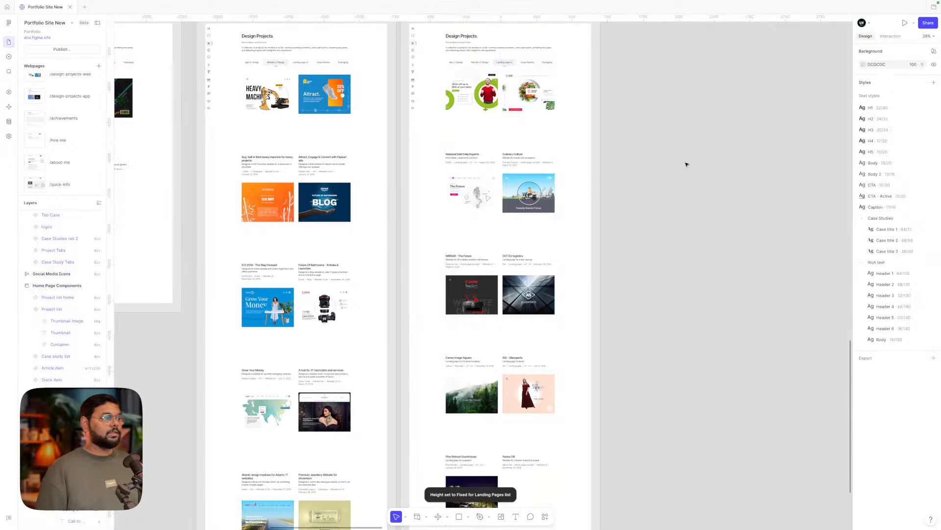
{"action": "scroll", "coordinate": [685, 161], "scroll_direction": "up", "scroll_amount": 3}
{"action": "scroll", "coordinate": [664, 162], "scroll_direction": "right", "scroll_amount": 2}
{"action": "left_click", "coordinate": [437, 88]}
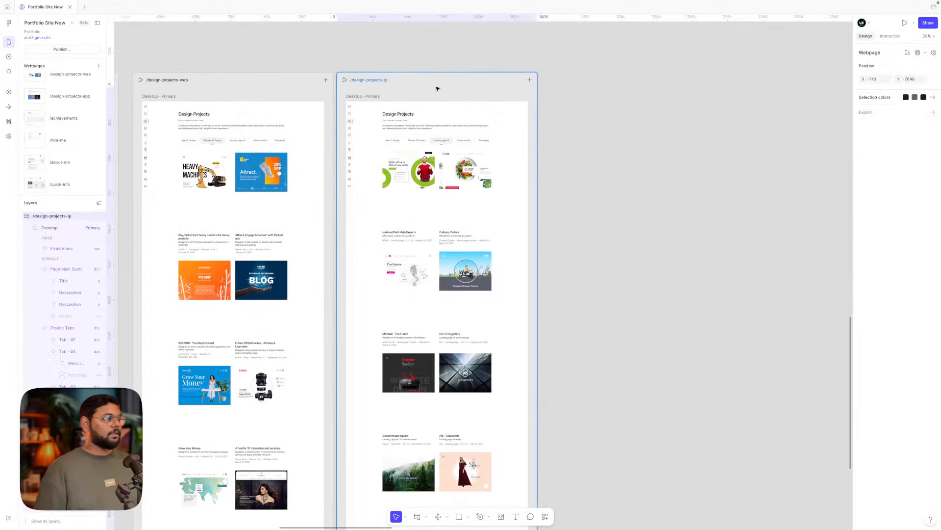
{"action": "left_click_drag", "start_coordinate": [430, 88], "coordinate": [646, 82]}
{"action": "scroll", "coordinate": [645, 83], "scroll_direction": "right", "scroll_amount": 2}
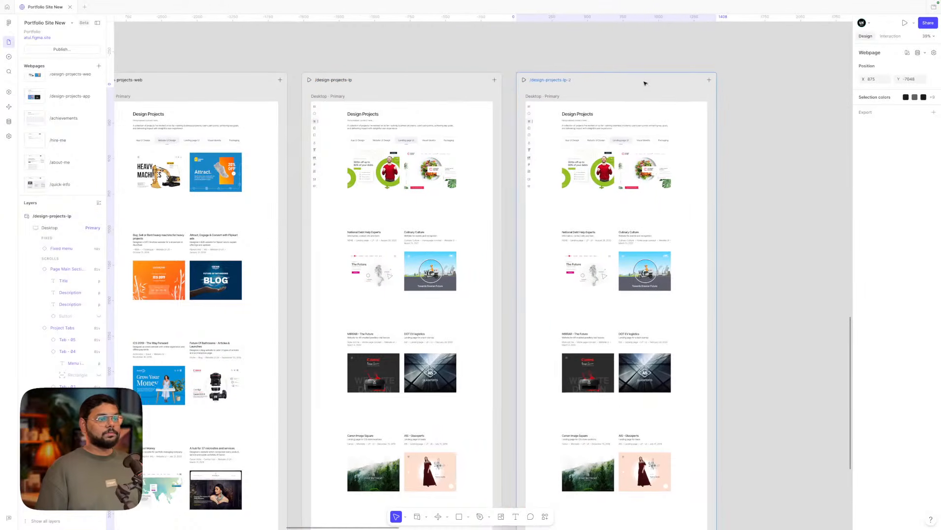
{"action": "scroll", "coordinate": [645, 155], "scroll_direction": "up", "scroll_amount": 5}
{"action": "double_click", "coordinate": [603, 122]}
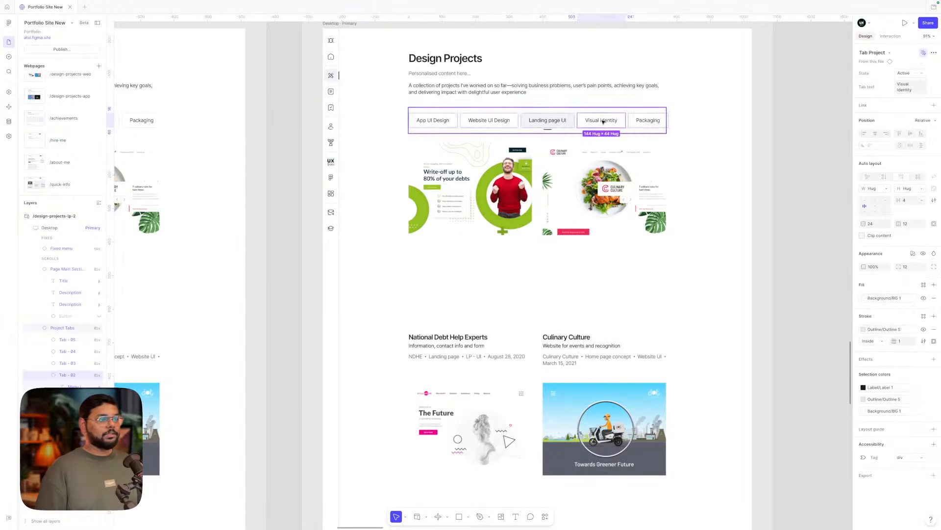
{"action": "left_click", "coordinate": [906, 72]}
{"action": "left_click", "coordinate": [907, 82]}
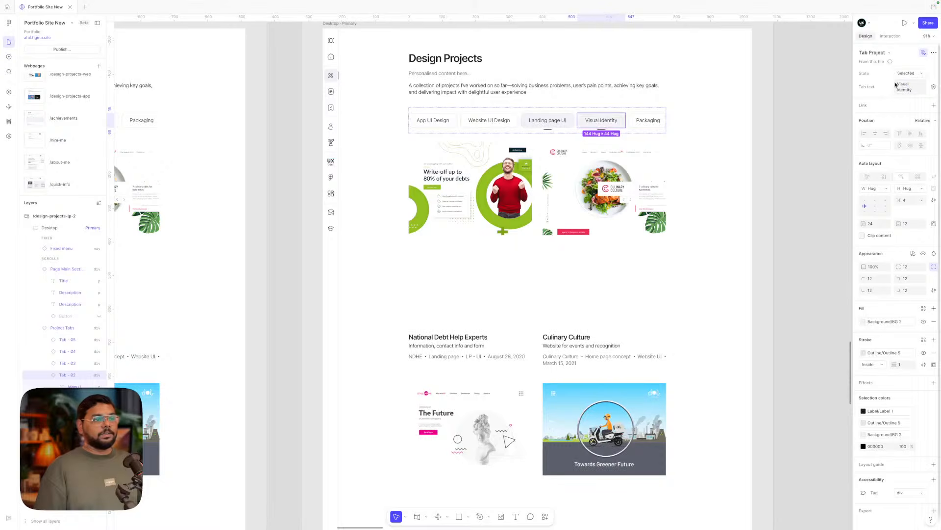
{"action": "left_click", "coordinate": [536, 126]}
{"action": "left_click", "coordinate": [907, 72]}
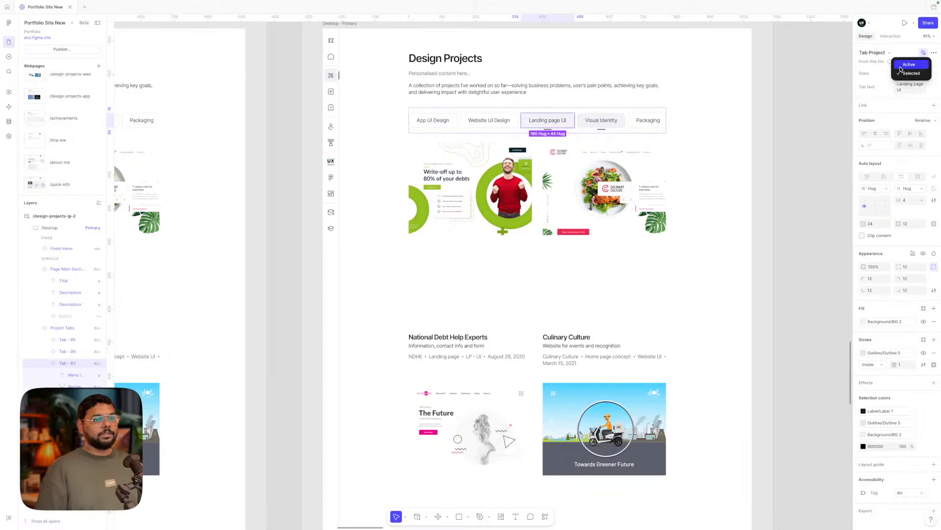
{"action": "left_click", "coordinate": [909, 64]}
{"action": "left_click", "coordinate": [819, 120]}
{"action": "scroll", "coordinate": [572, 180], "scroll_direction": "down", "scroll_amount": 5}
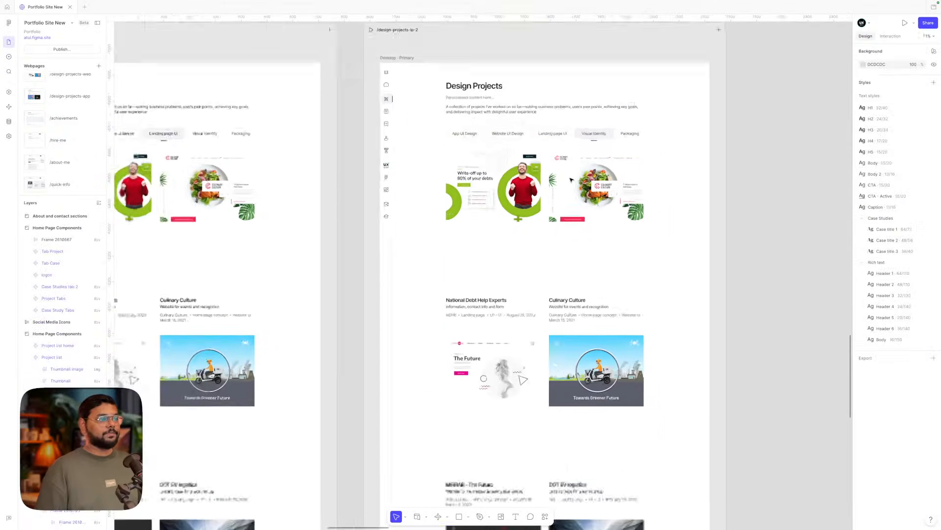
{"action": "scroll", "coordinate": [571, 180], "scroll_direction": "up", "scroll_amount": 5}
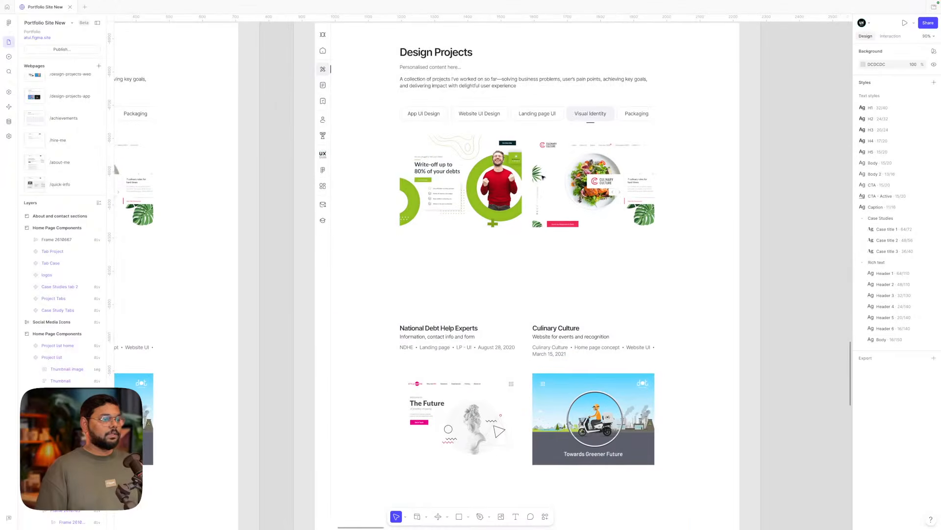
{"action": "scroll", "coordinate": [543, 177], "scroll_direction": "right", "scroll_amount": 1}
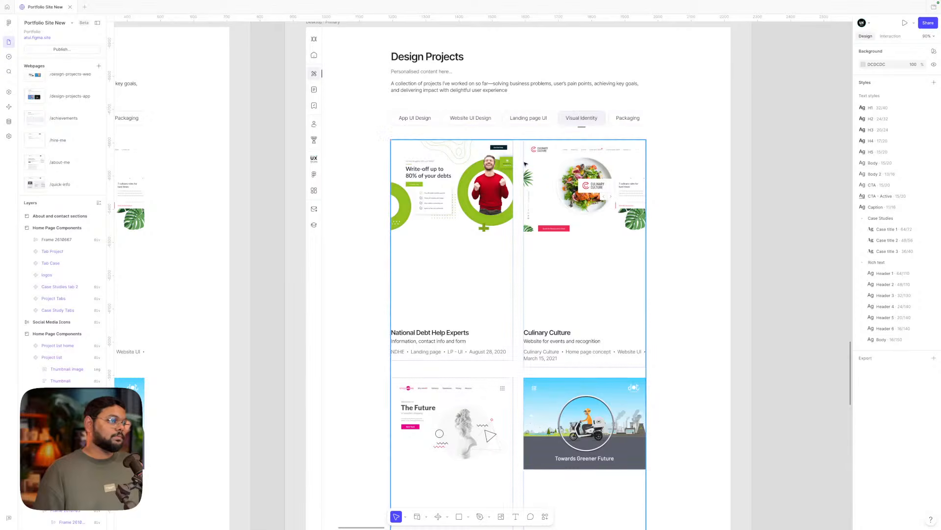
{"action": "scroll", "coordinate": [555, 183], "scroll_direction": "down", "scroll_amount": 1}
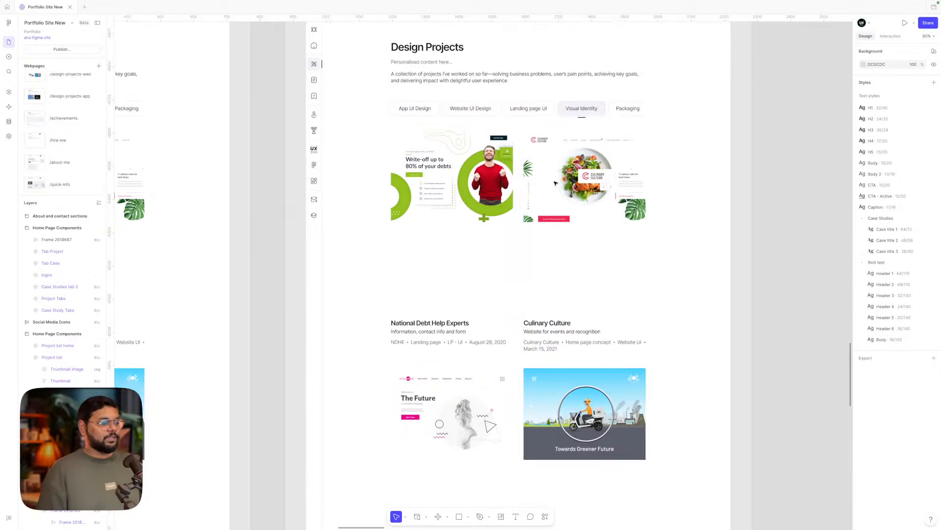
{"action": "scroll", "coordinate": [555, 183], "scroll_direction": "down", "scroll_amount": 4}
{"action": "scroll", "coordinate": [555, 183], "scroll_direction": "up", "scroll_amount": 3}
{"action": "scroll", "coordinate": [555, 183], "scroll_direction": "down", "scroll_amount": 2}
{"action": "scroll", "coordinate": [555, 183], "scroll_direction": "up", "scroll_amount": 2}
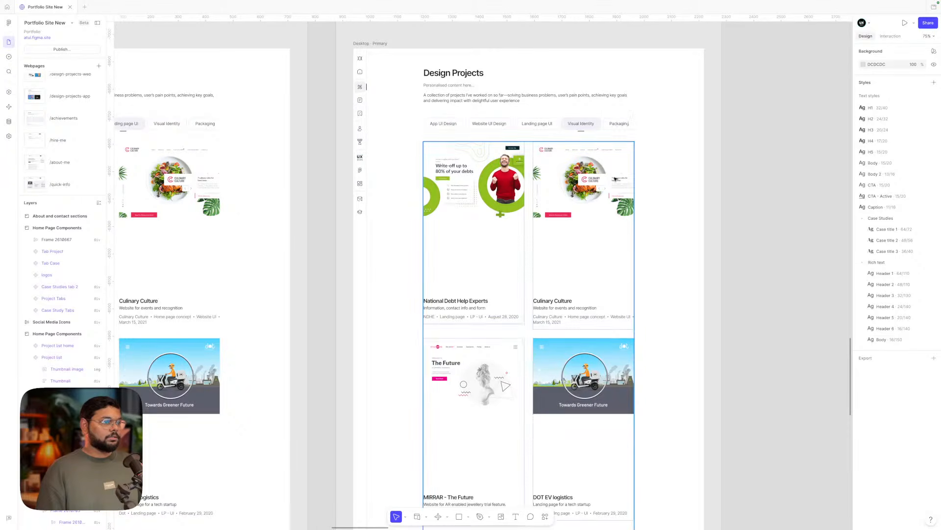
{"action": "scroll", "coordinate": [599, 204], "scroll_direction": "down", "scroll_amount": 2}
{"action": "scroll", "coordinate": [599, 204], "scroll_direction": "down", "scroll_amount": 5}
{"action": "scroll", "coordinate": [589, 187], "scroll_direction": "up", "scroll_amount": 5}
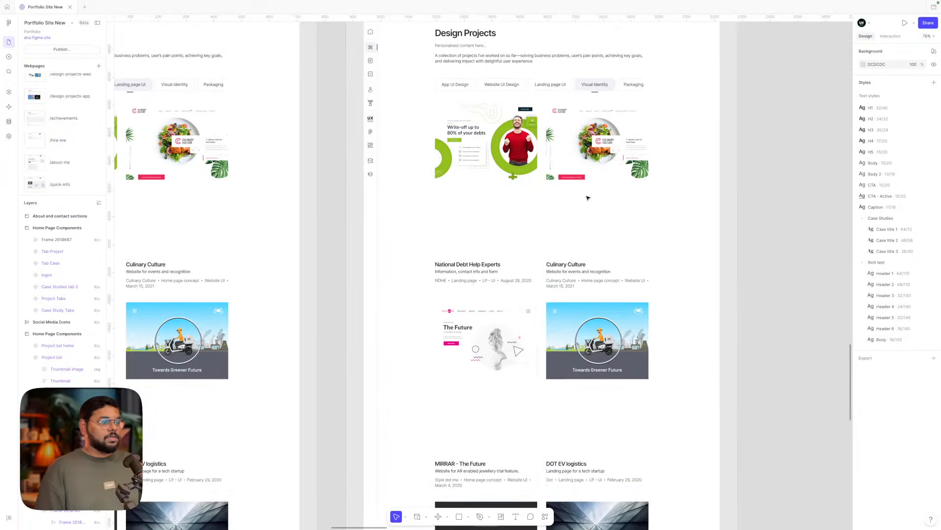
- Select the Culinary Culture and National Debt Help Experts cards on the copied page
{"action": "left_click", "coordinate": [578, 163]}
{"action": "left_click", "coordinate": [507, 171]}
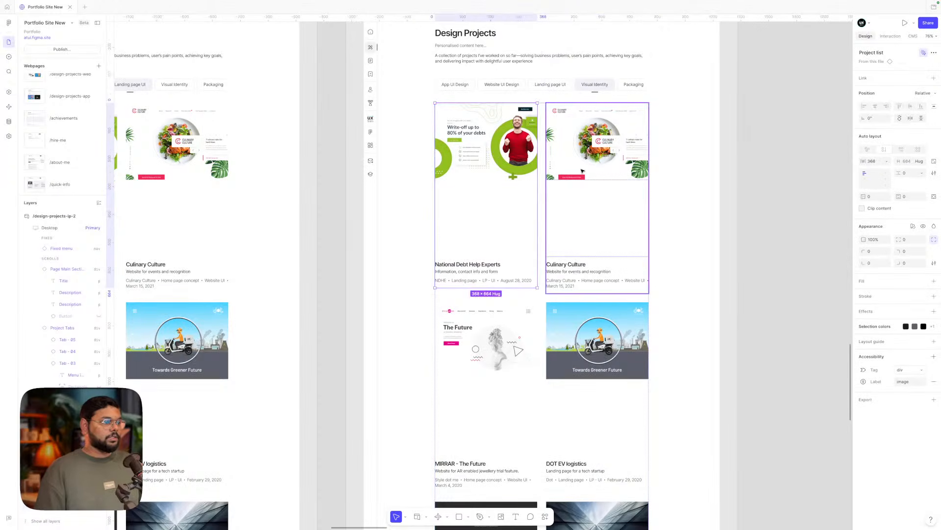
{"action": "scroll", "coordinate": [672, 203], "scroll_direction": "down", "scroll_amount": 5}
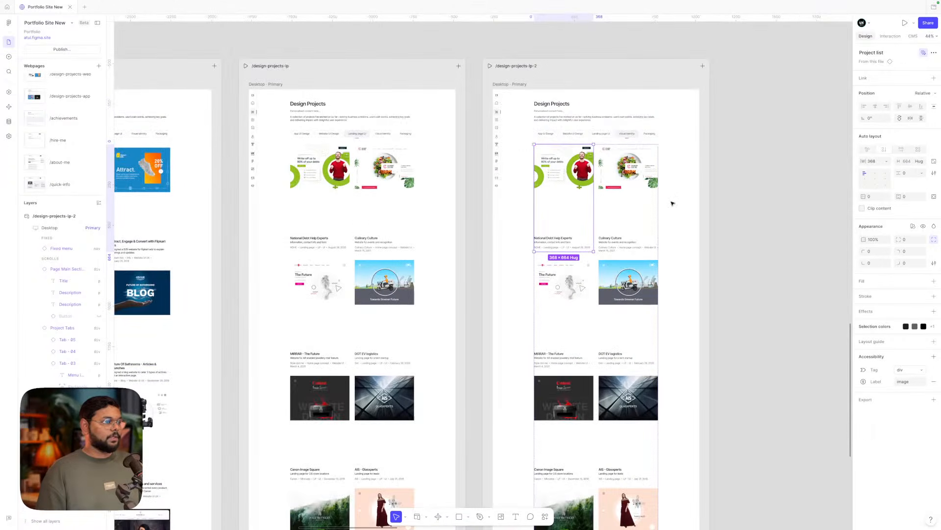
{"action": "scroll", "coordinate": [526, 67], "scroll_direction": "up", "scroll_amount": 5}
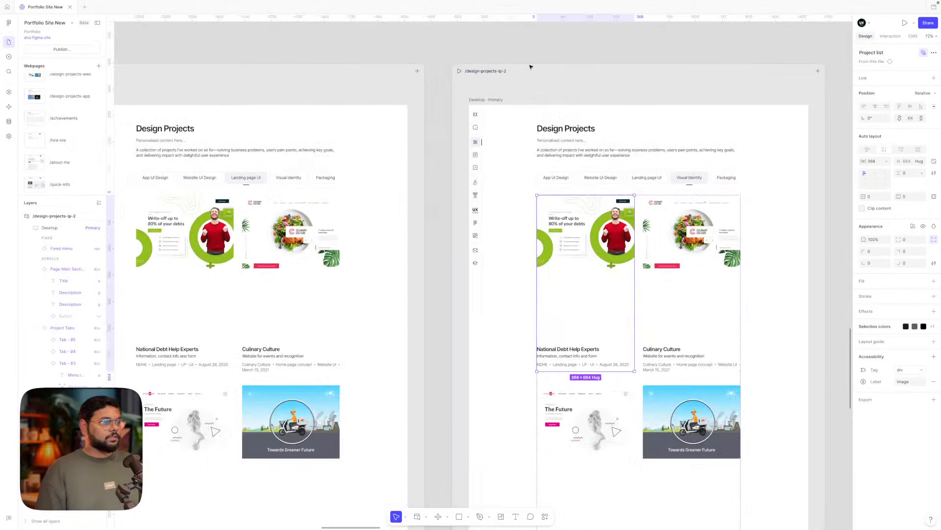
- Rename the /design-projects-lp-2 page frame to /design-projects-vi
{"action": "left_click", "coordinate": [504, 70]}
{"action": "double_click", "coordinate": [503, 71]}
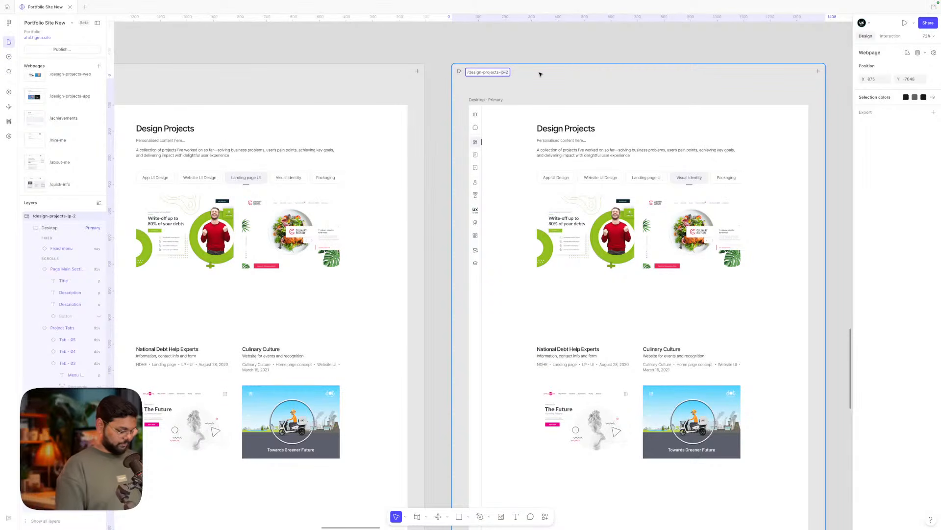
{"action": "type", "text": "vi"}
{"action": "key", "text": "Return"}
{"action": "left_click", "coordinate": [554, 40]}
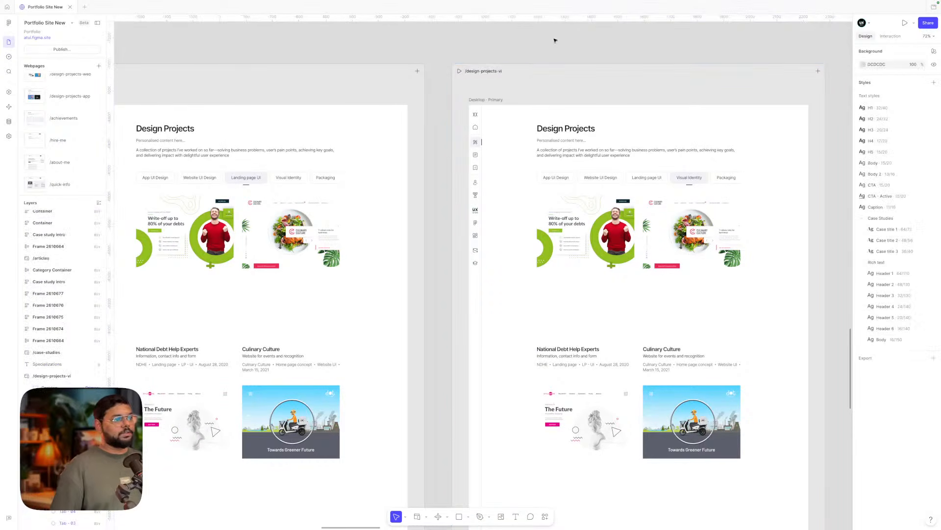
{"action": "scroll", "coordinate": [607, 189], "scroll_direction": "down", "scroll_amount": 2}
{"action": "scroll", "coordinate": [607, 189], "scroll_direction": "right", "scroll_amount": 2}
{"action": "left_click", "coordinate": [607, 189]}
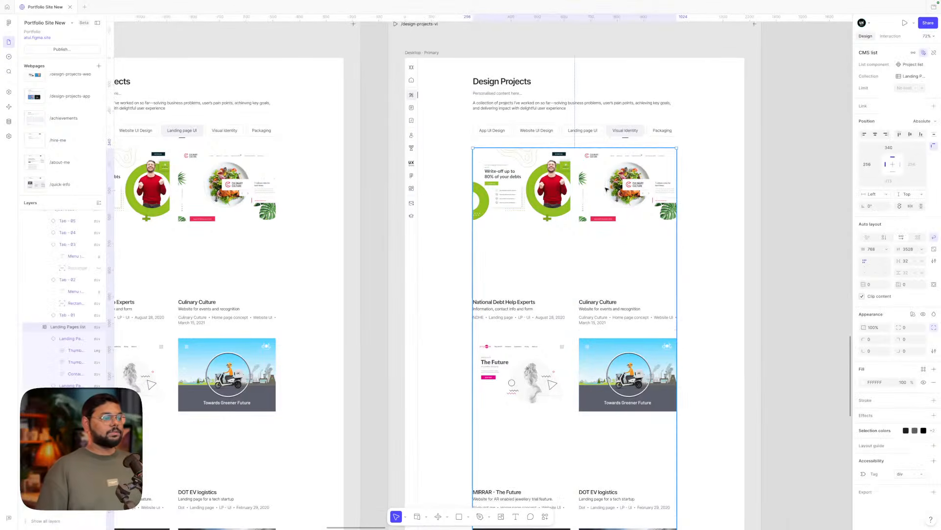
- Limit the vi project list to 2 items and delete the Culinary Culture card
{"action": "left_click", "coordinate": [924, 88]}
{"action": "left_click", "coordinate": [908, 124]}
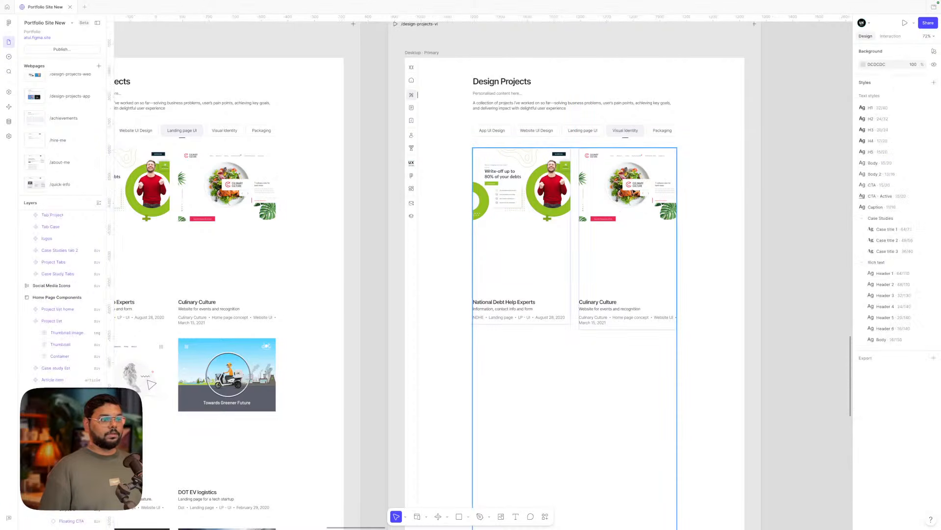
{"action": "left_click", "coordinate": [935, 53]}
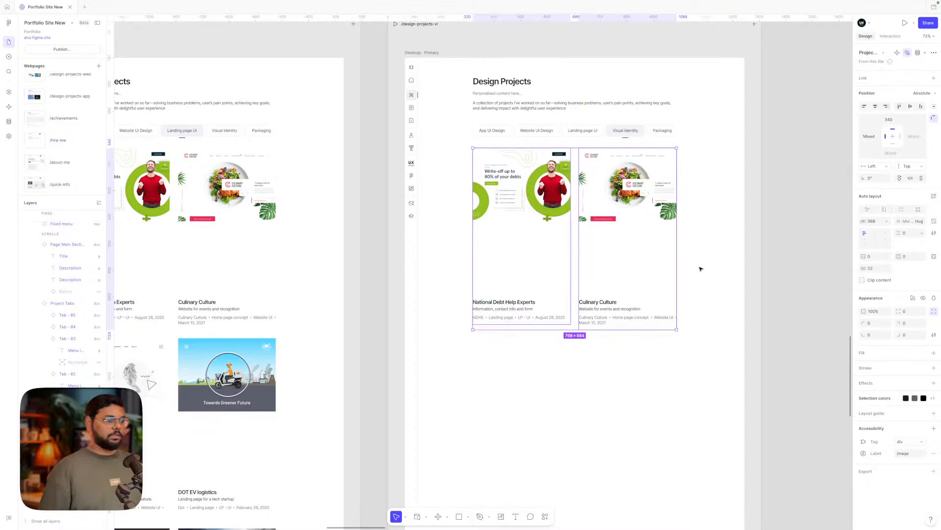
{"action": "left_click", "coordinate": [613, 221]}
{"action": "key", "text": "Delete"}
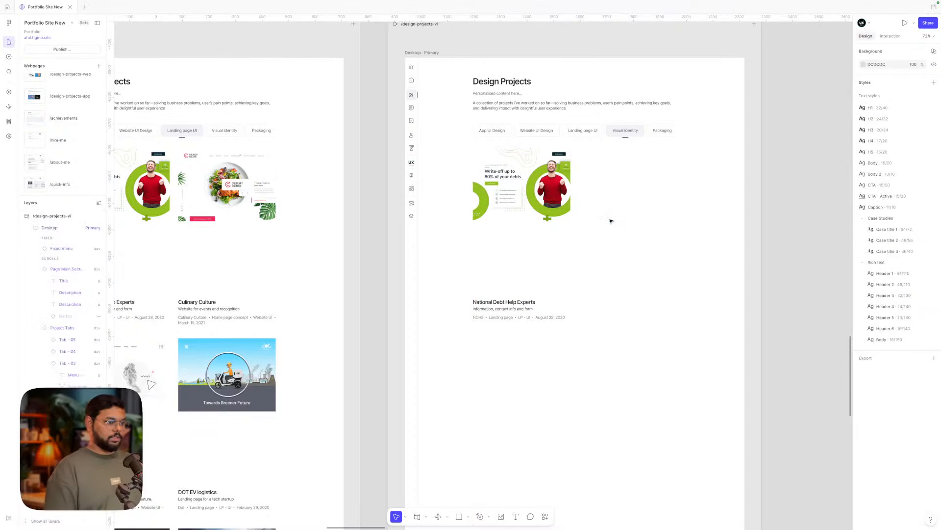
- Reset the remaining National Debt card to its Project Title placeholder
{"action": "right_click", "coordinate": [539, 203]}
{"action": "mouse_move", "coordinate": [555, 361]}
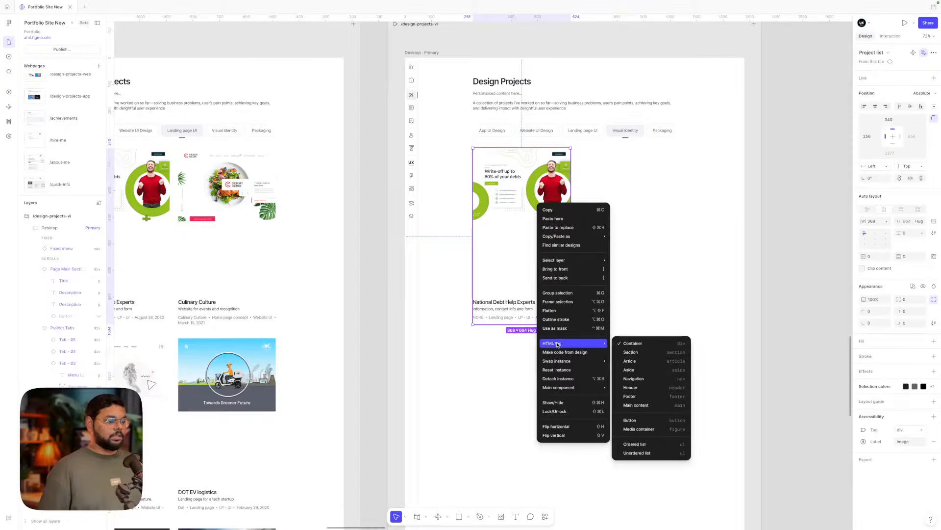
{"action": "left_click", "coordinate": [561, 374]}
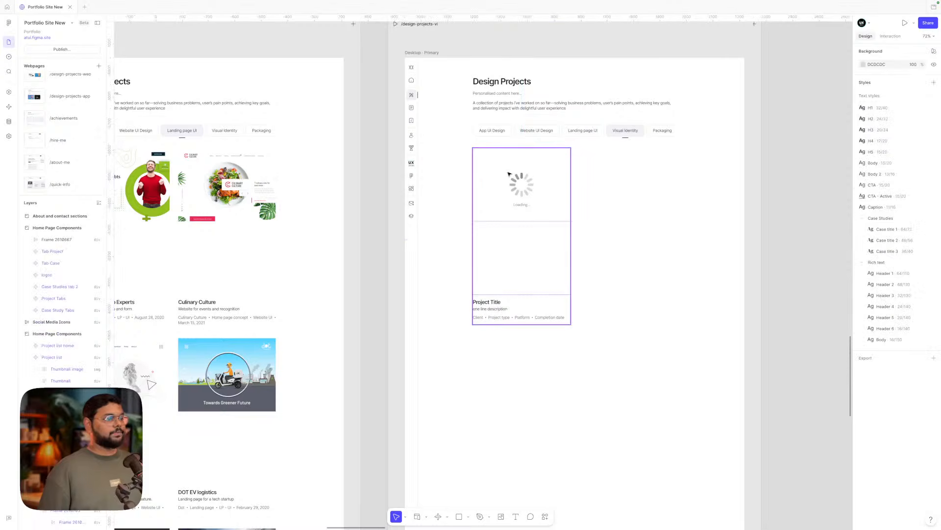
{"action": "left_click", "coordinate": [636, 208]}
{"action": "scroll", "coordinate": [636, 207], "scroll_direction": "down", "scroll_amount": 3}
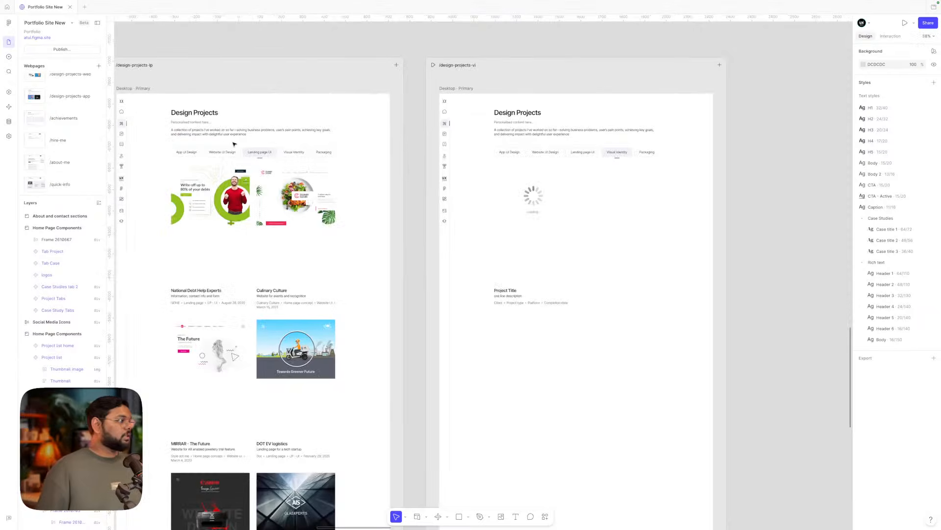
- Connect the Visual Identity collection as a repeating list to the placeholder card
{"action": "left_click", "coordinate": [8, 122]}
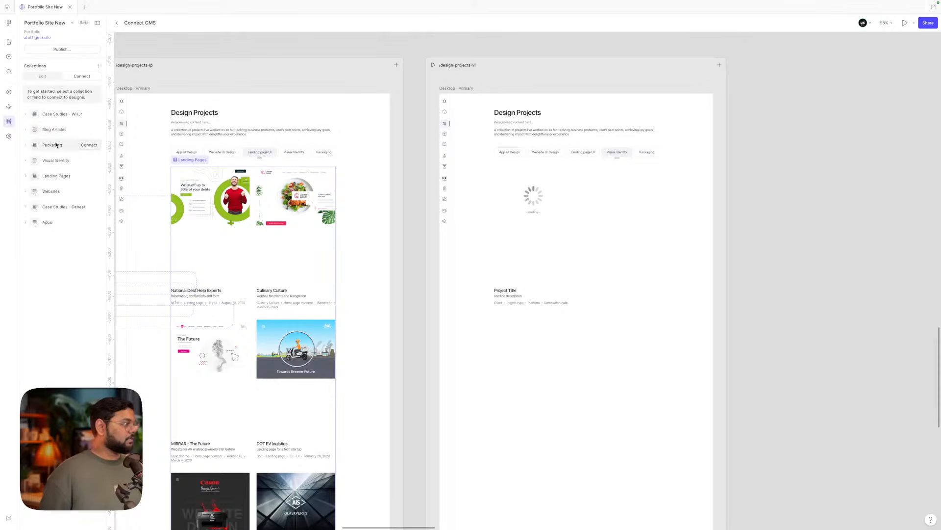
{"action": "left_click", "coordinate": [86, 164]}
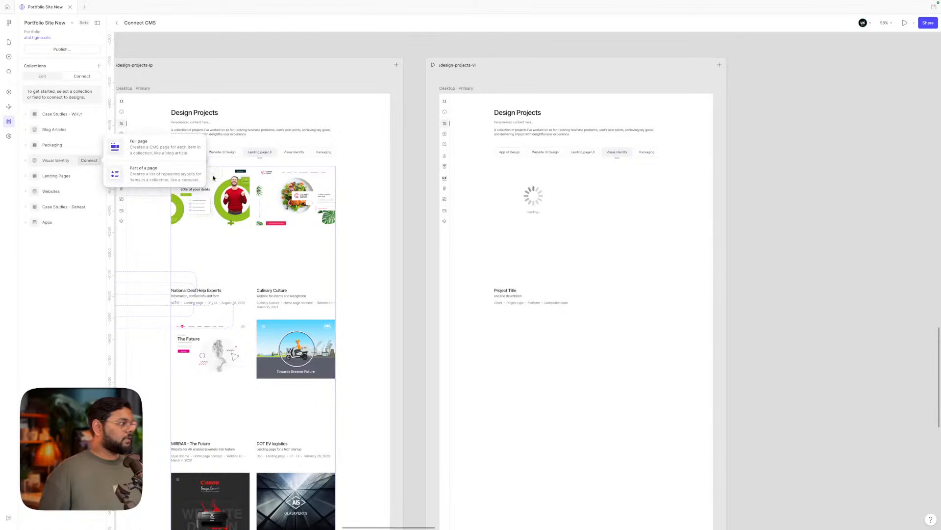
{"action": "left_click", "coordinate": [182, 174]}
{"action": "left_click", "coordinate": [537, 256]}
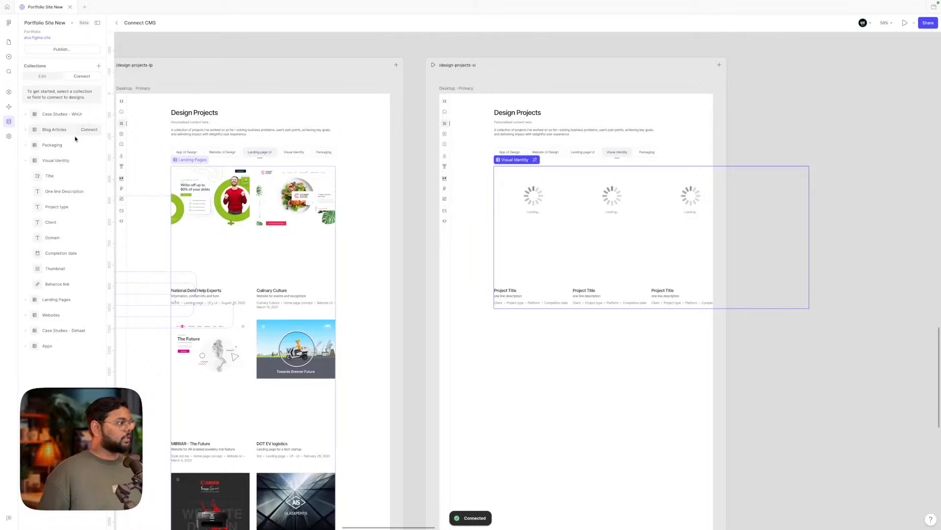
{"action": "scroll", "coordinate": [505, 260], "scroll_direction": "right", "scroll_amount": 4}
{"action": "scroll", "coordinate": [505, 260], "scroll_direction": "down", "scroll_amount": 2}
{"action": "scroll", "coordinate": [505, 261], "scroll_direction": "down", "scroll_amount": 1}
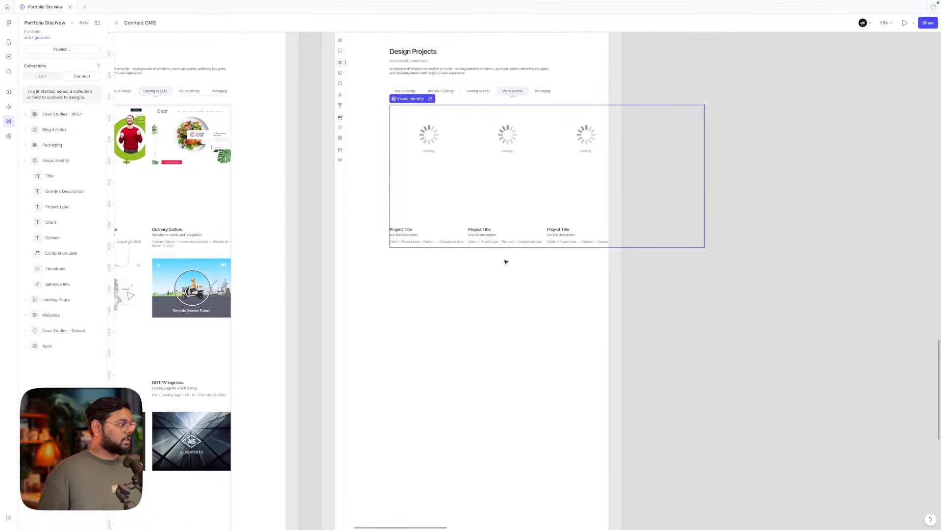
{"action": "scroll", "coordinate": [431, 201], "scroll_direction": "up", "scroll_amount": 3}
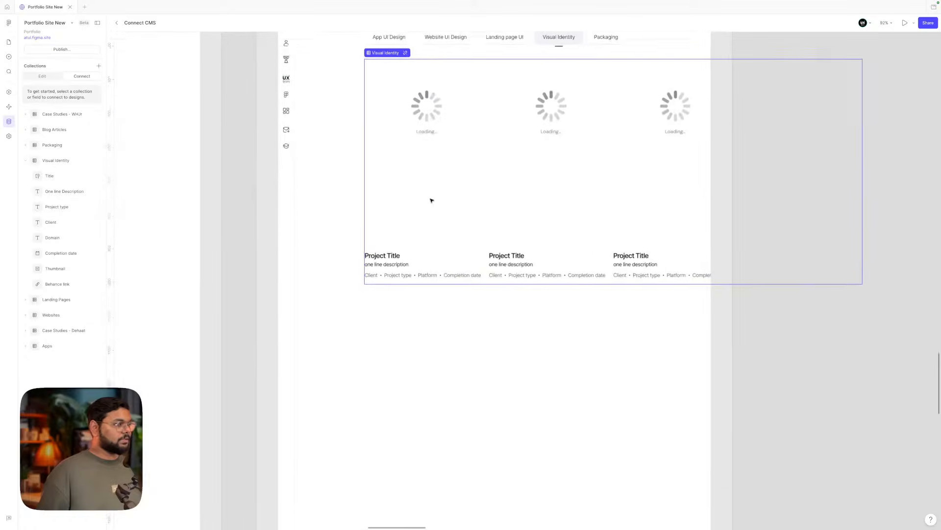
{"action": "scroll", "coordinate": [431, 200], "scroll_direction": "down", "scroll_amount": 4}
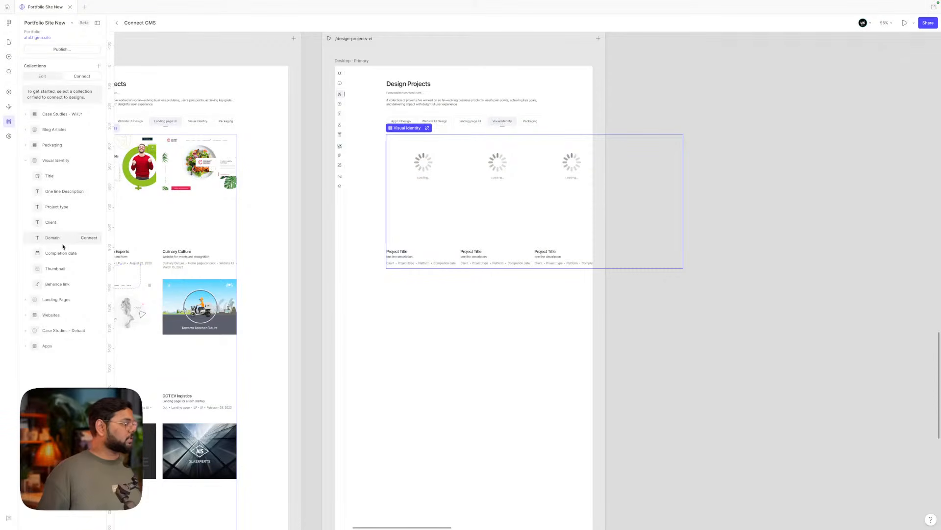
- Bind Title, One line Description, Project type, Client and Domain to the card's text layers
{"action": "left_click", "coordinate": [85, 177]}
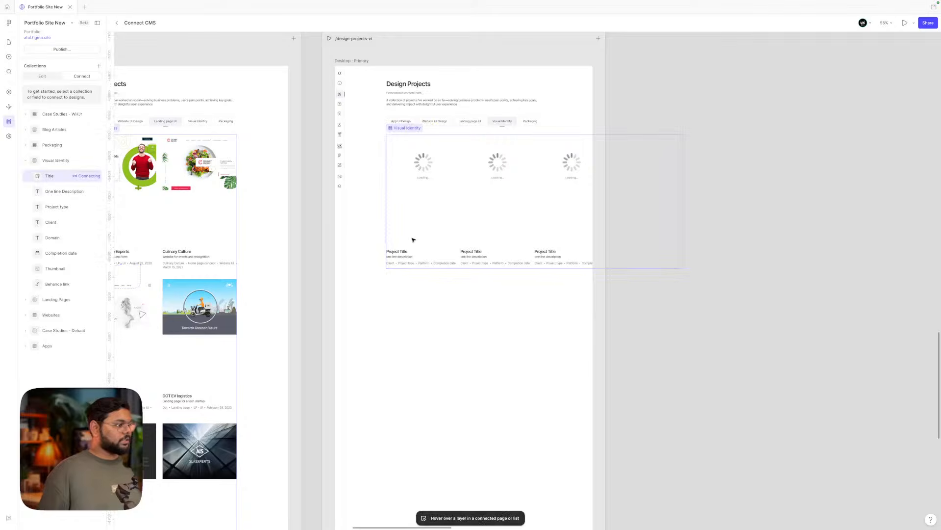
{"action": "left_click", "coordinate": [395, 251]}
{"action": "scroll", "coordinate": [399, 251], "scroll_direction": "up", "scroll_amount": 5}
{"action": "scroll", "coordinate": [403, 252], "scroll_direction": "up", "scroll_amount": 2}
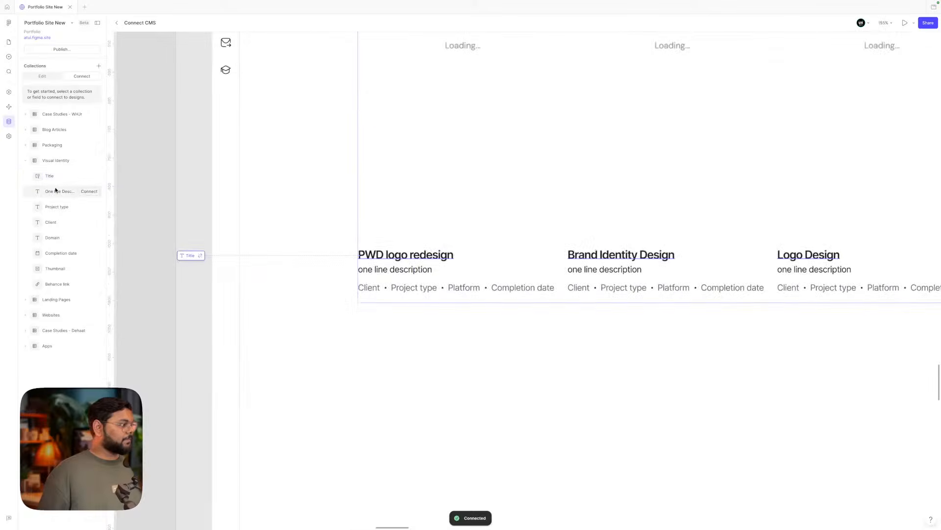
{"action": "left_click", "coordinate": [96, 192]}
{"action": "left_click", "coordinate": [390, 269]}
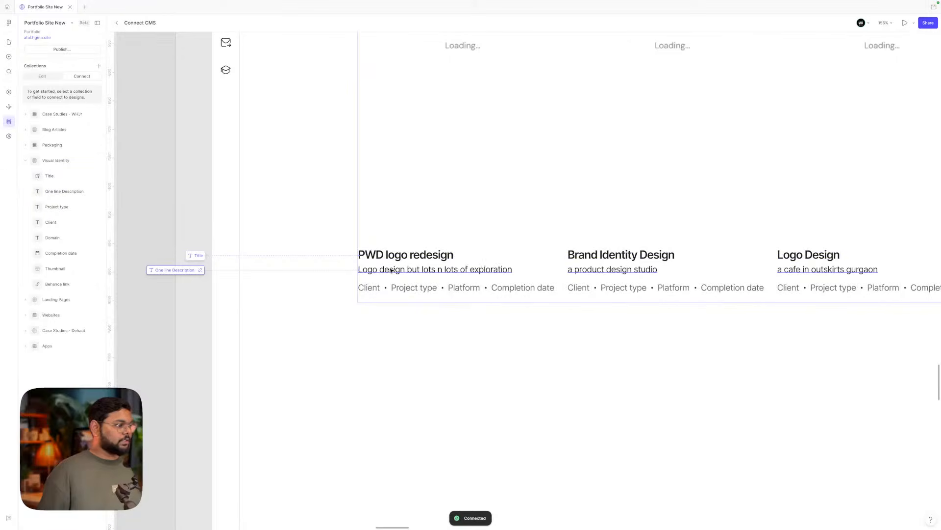
{"action": "left_click", "coordinate": [87, 207]}
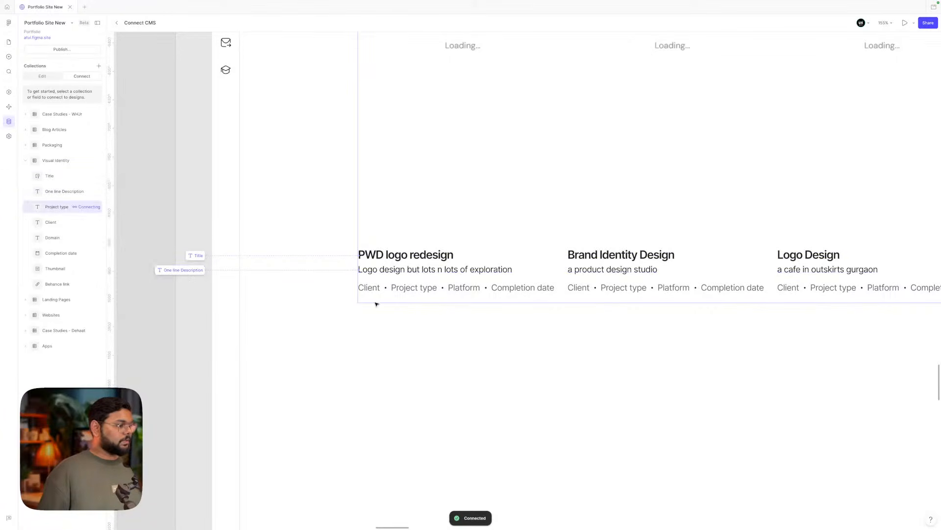
{"action": "left_click", "coordinate": [400, 290]}
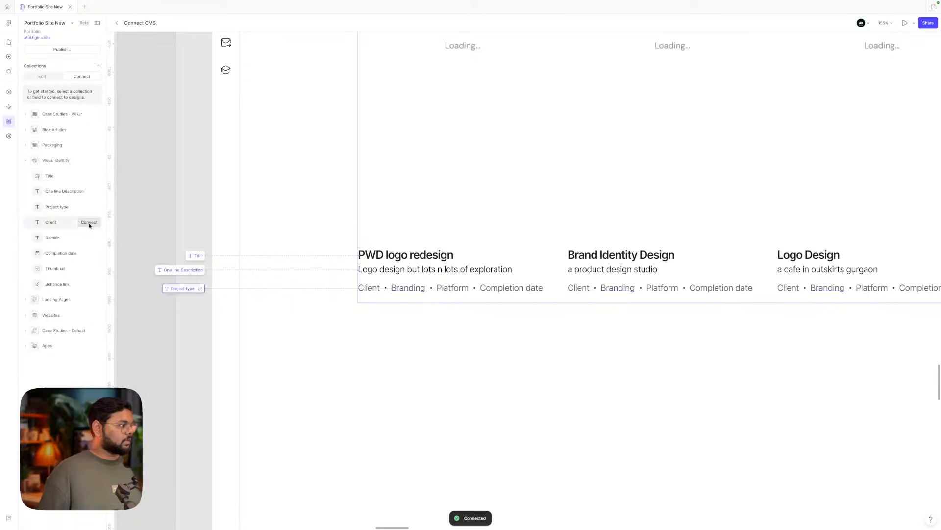
{"action": "left_click", "coordinate": [89, 223]}
{"action": "left_click", "coordinate": [372, 290]}
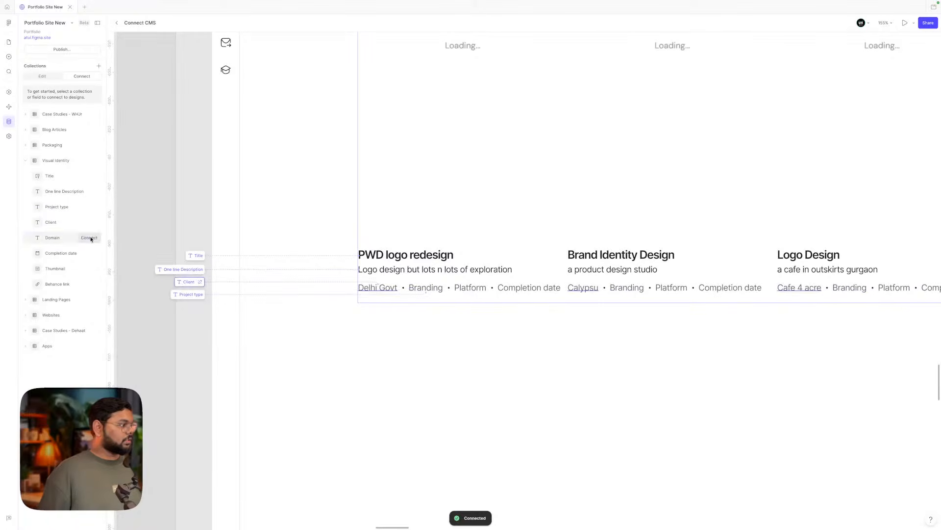
{"action": "left_click", "coordinate": [89, 239]}
{"action": "left_click", "coordinate": [473, 289]}
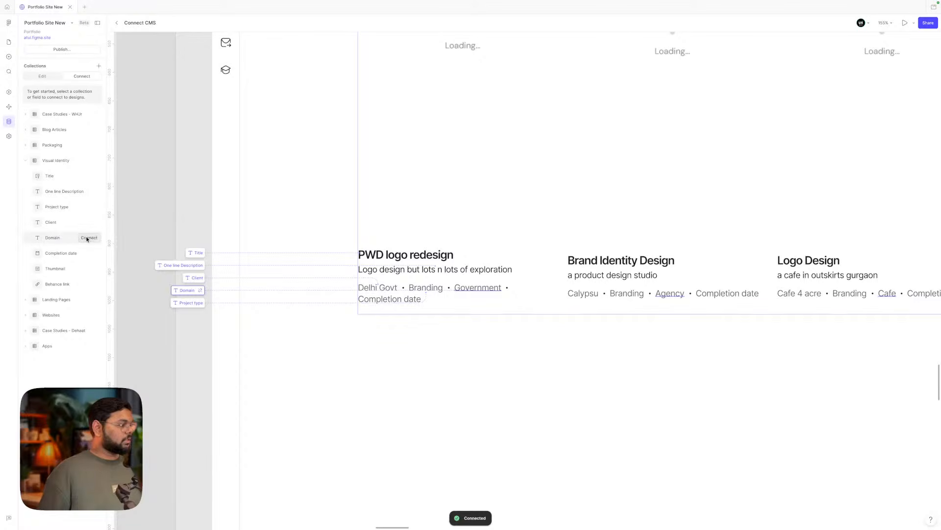
- Bind Completion date to the cards' date text and Thumbnail to the card image
{"action": "left_click", "coordinate": [89, 252]}
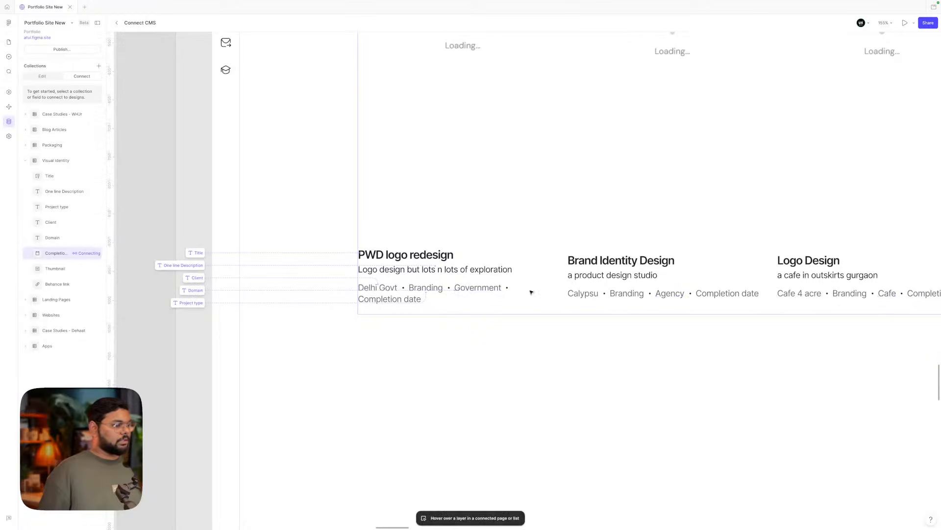
{"action": "left_click", "coordinate": [400, 300]}
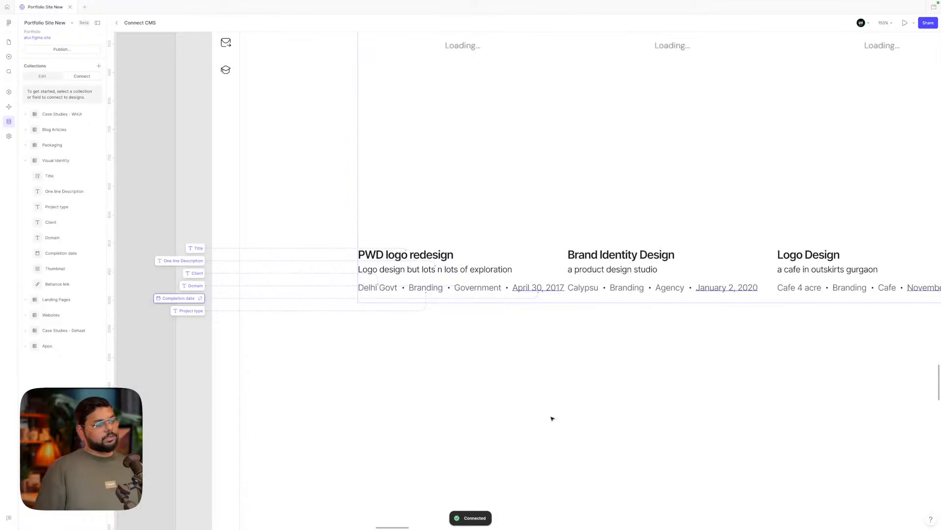
{"action": "scroll", "coordinate": [498, 328], "scroll_direction": "down", "scroll_amount": 5}
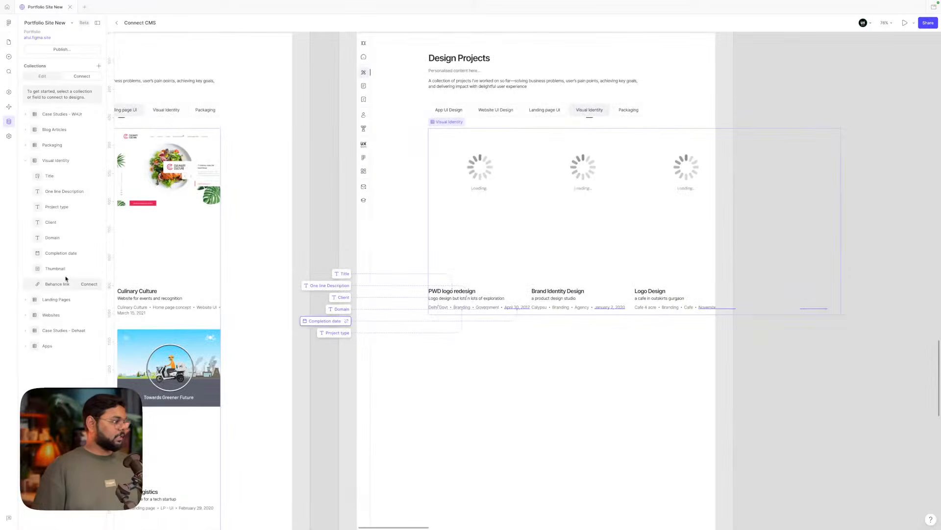
{"action": "left_click", "coordinate": [86, 269]}
{"action": "left_click", "coordinate": [476, 175]}
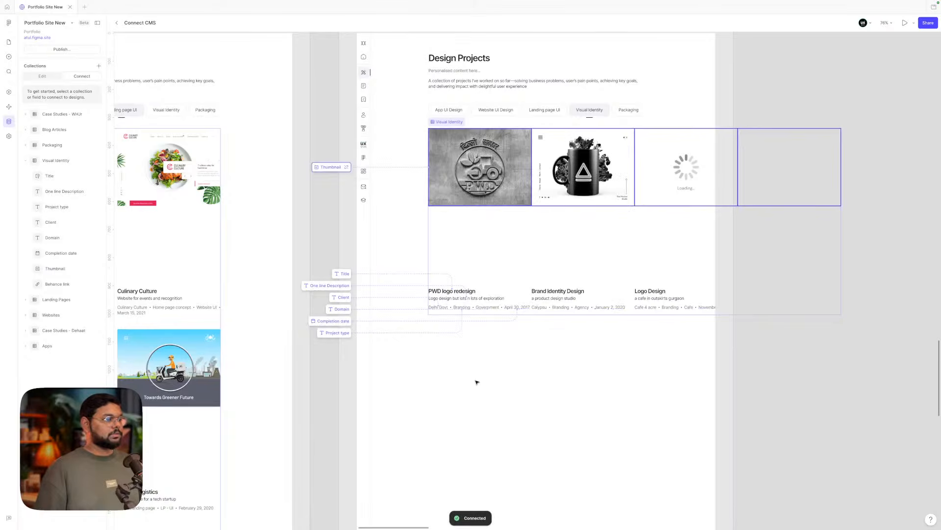
{"action": "left_click", "coordinate": [507, 398]}
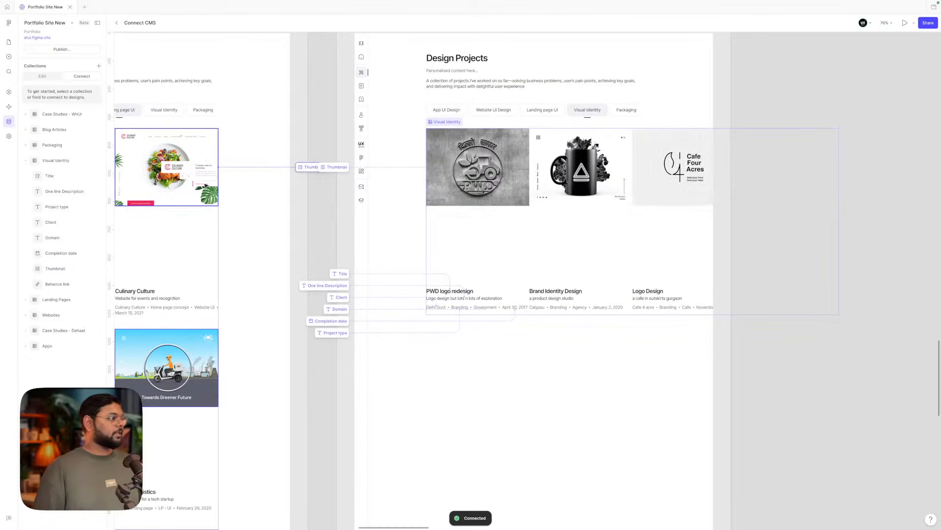
{"action": "left_click", "coordinate": [7, 43]}
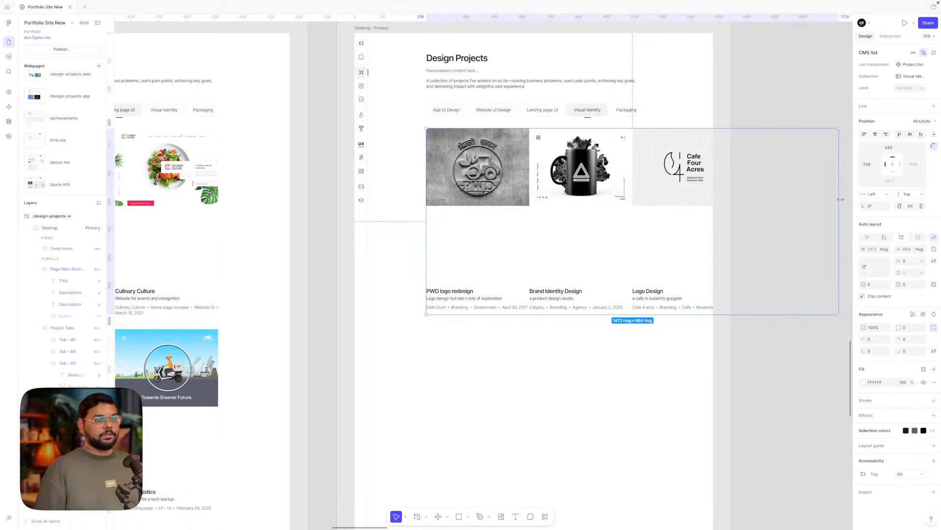
- Narrow the Visual Identity list to about 768 wide with a 32 column gap
{"action": "left_click_drag", "start_coordinate": [840, 200], "coordinate": [642, 198]}
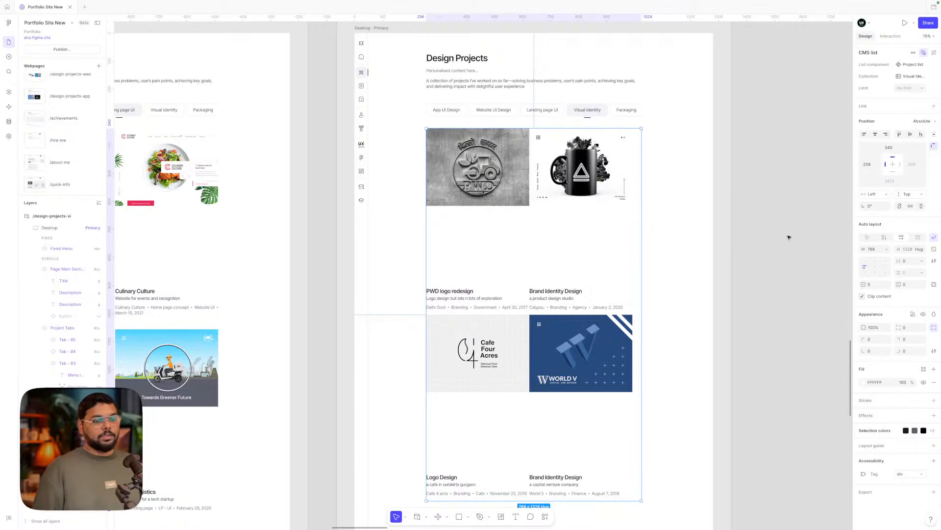
{"action": "left_click", "coordinate": [910, 262]}
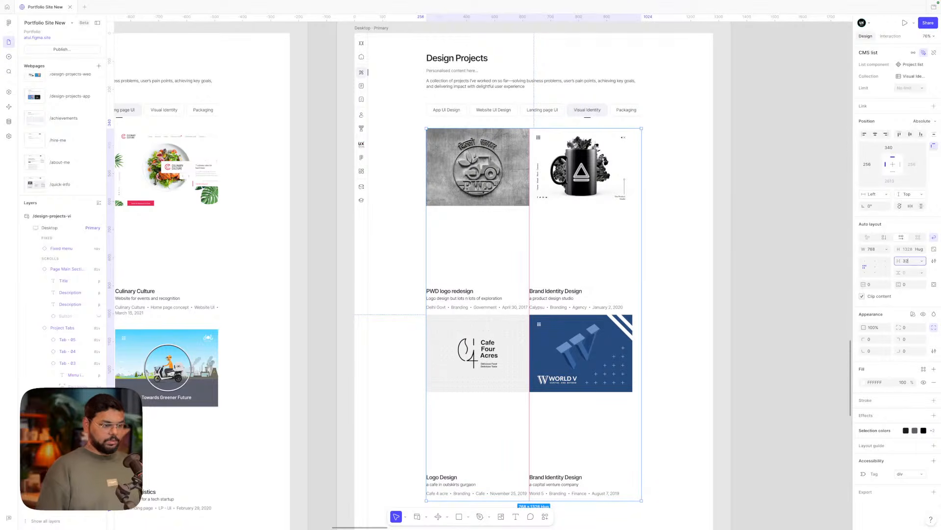
{"action": "key", "text": "Return"}
{"action": "left_click", "coordinate": [677, 256]}
{"action": "scroll", "coordinate": [677, 256], "scroll_direction": "down", "scroll_amount": 4}
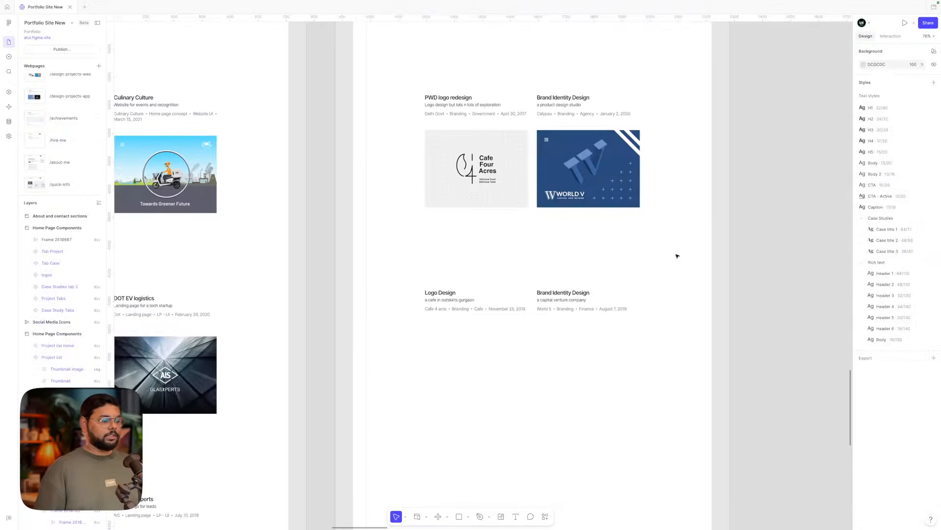
{"action": "scroll", "coordinate": [677, 256], "scroll_direction": "up", "scroll_amount": 4}
{"action": "scroll", "coordinate": [677, 255], "scroll_direction": "down", "scroll_amount": 5}
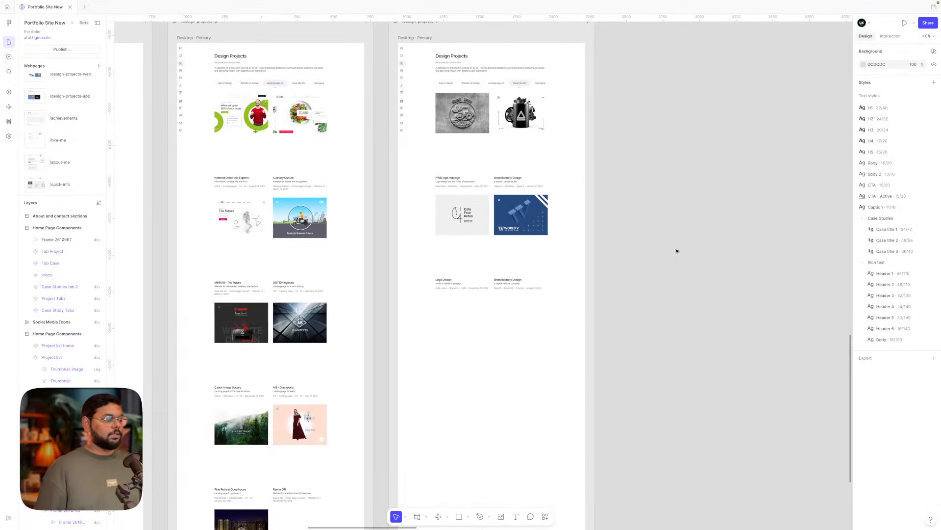
{"action": "scroll", "coordinate": [677, 251], "scroll_direction": "down", "scroll_amount": 5}
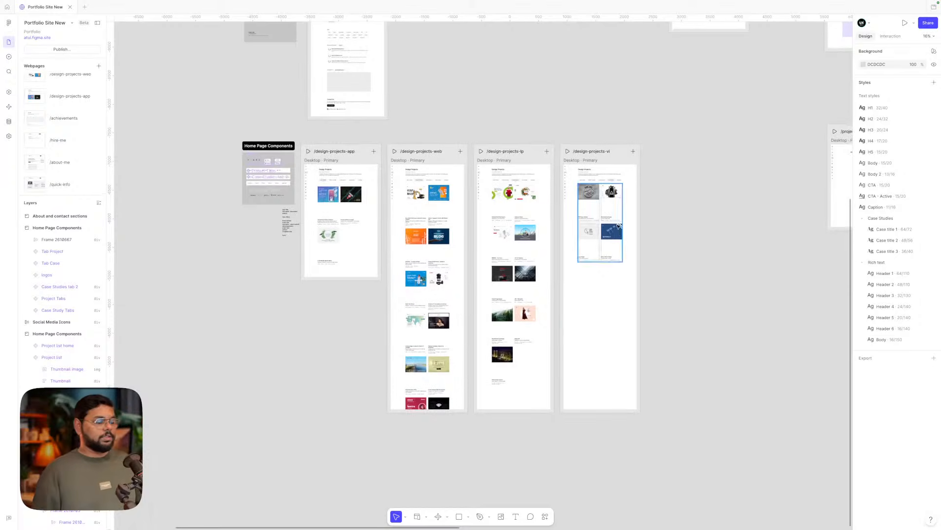
{"action": "scroll", "coordinate": [611, 204], "scroll_direction": "up", "scroll_amount": 5}
{"action": "left_click", "coordinate": [569, 72]}
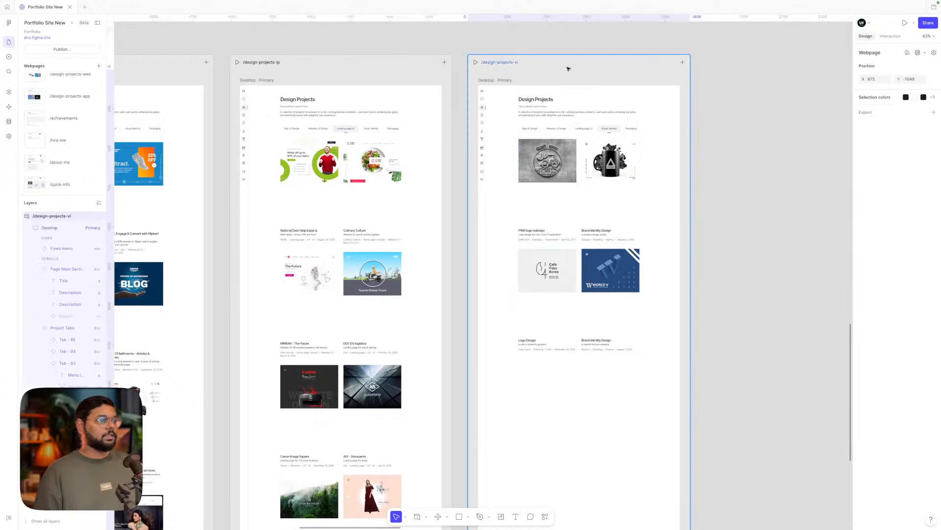
{"action": "scroll", "coordinate": [568, 68], "scroll_direction": "down", "scroll_amount": 2}
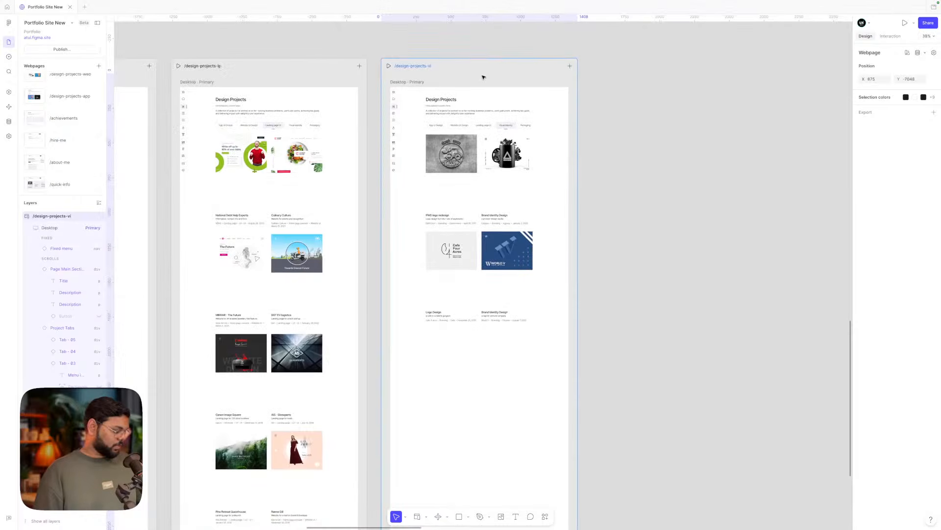
- Duplicate the /design-projects-vi frame to the right and select the copy's project list
{"action": "left_click_drag", "start_coordinate": [483, 77], "coordinate": [695, 65]}
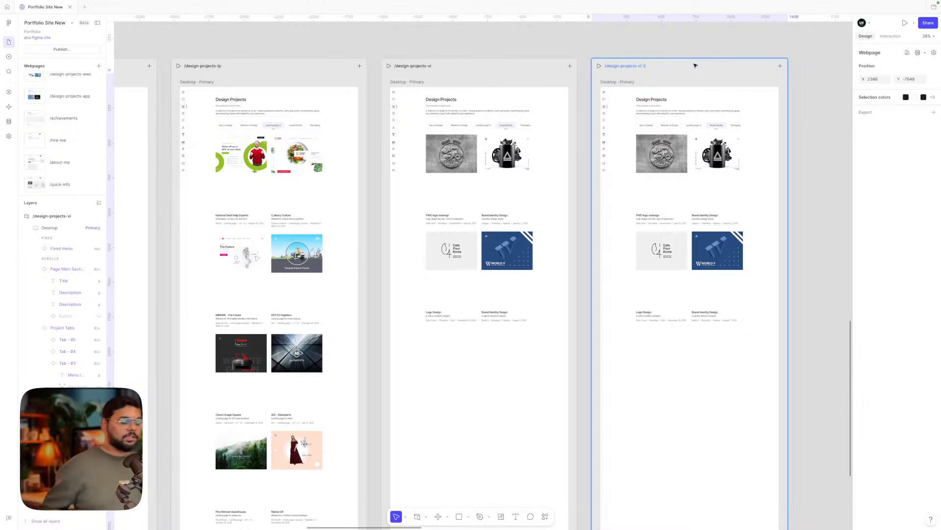
{"action": "scroll", "coordinate": [735, 128], "scroll_direction": "up", "scroll_amount": 5}
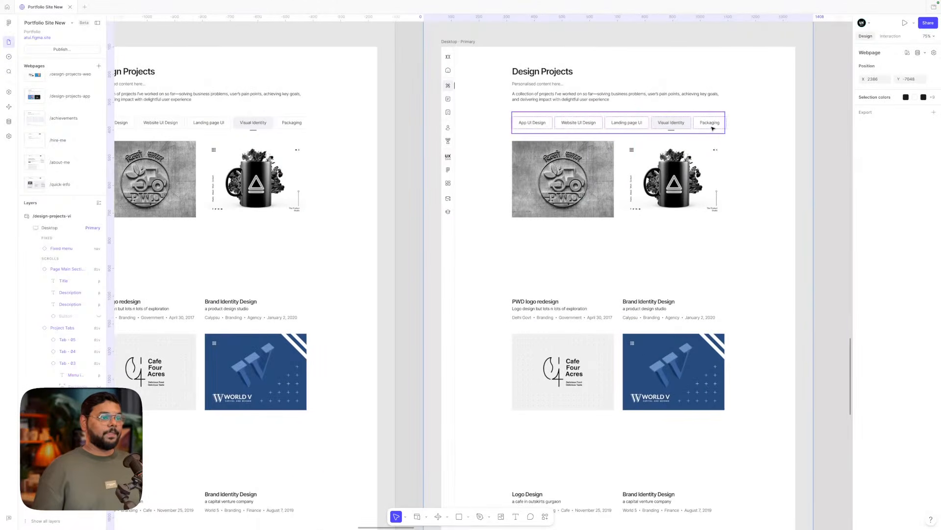
{"action": "double_click", "coordinate": [712, 128]}
{"action": "scroll", "coordinate": [764, 123], "scroll_direction": "right", "scroll_amount": 3}
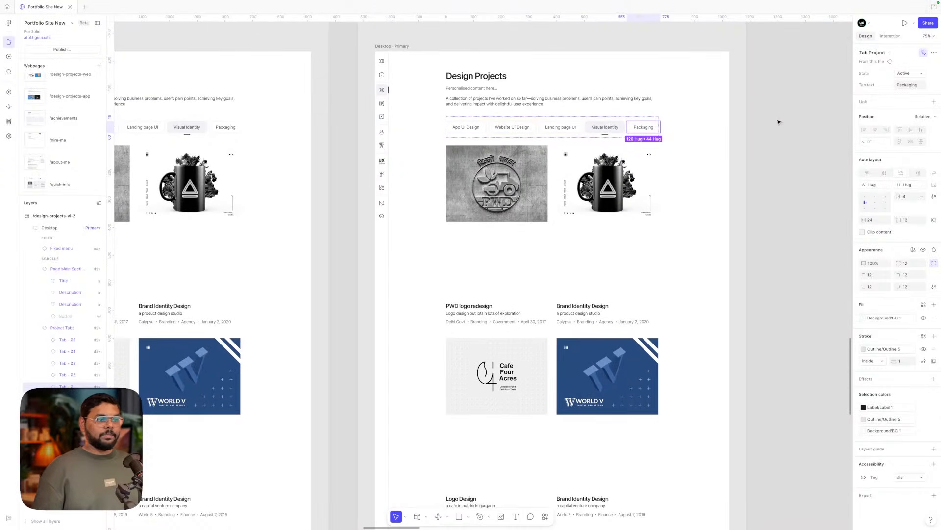
{"action": "left_click", "coordinate": [778, 121]}
{"action": "left_click", "coordinate": [559, 206]}
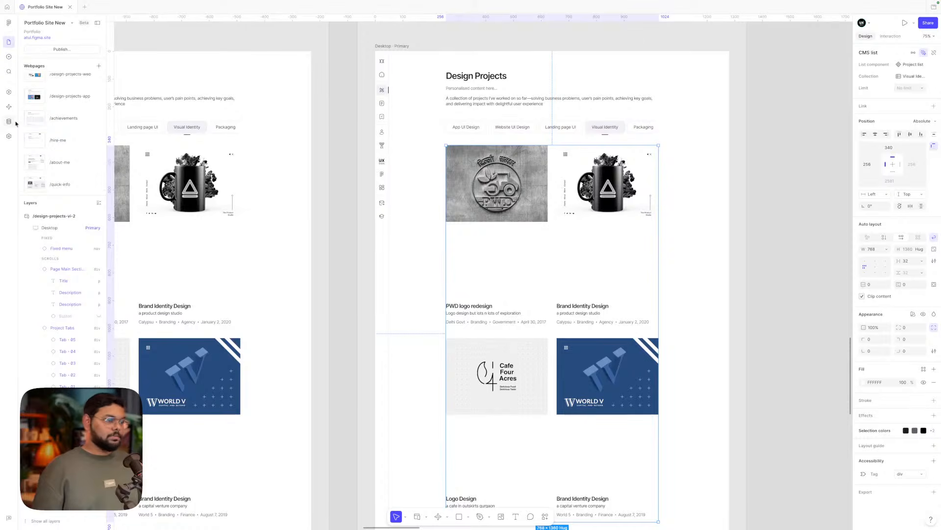
- Limit the copied list to 1 item and detach it into a frame
{"action": "left_click", "coordinate": [925, 89]}
{"action": "left_click", "coordinate": [907, 115]}
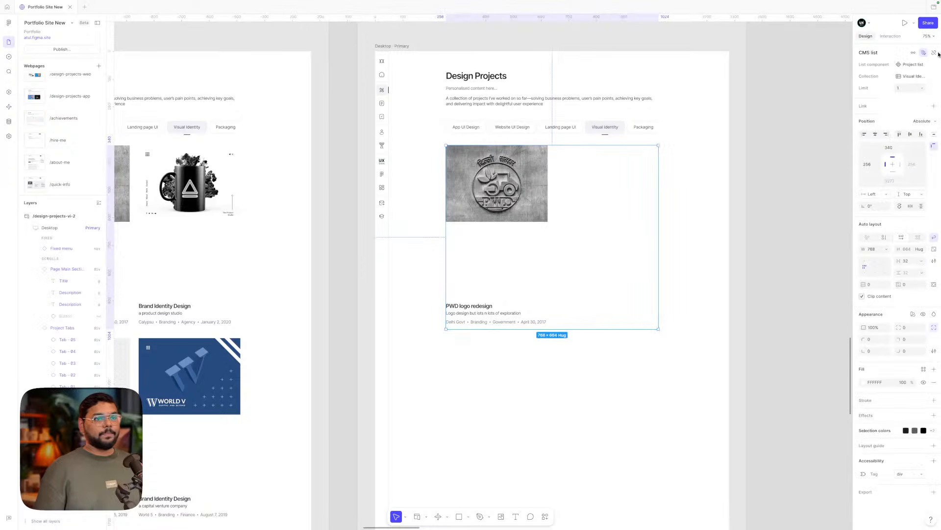
{"action": "left_click", "coordinate": [933, 52]}
{"action": "left_click", "coordinate": [780, 108]}
{"action": "right_click", "coordinate": [524, 176]}
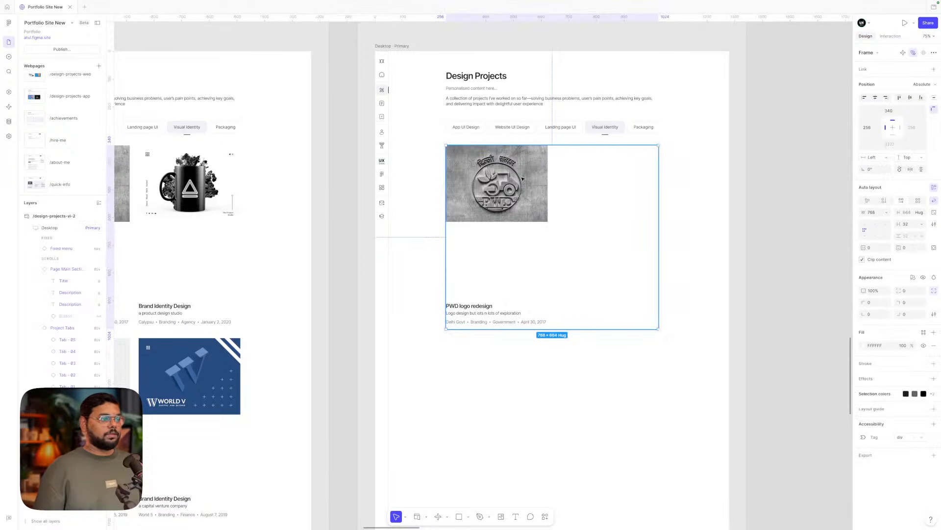
{"action": "left_click", "coordinate": [720, 233]}
- Restore the Project list instance and reset the card to its Project Title placeholder
{"action": "left_click", "coordinate": [520, 195]}
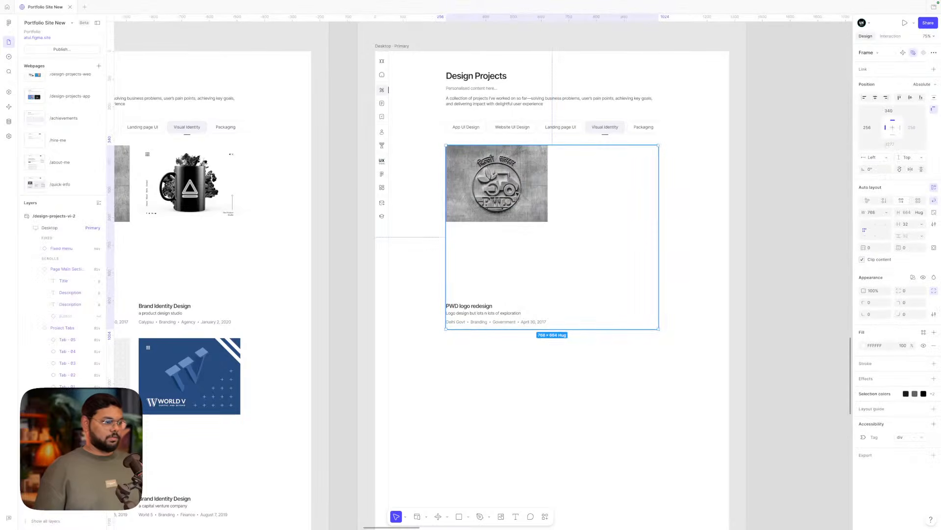
{"action": "key", "text": "shift+super+g"}
{"action": "left_click", "coordinate": [615, 263]}
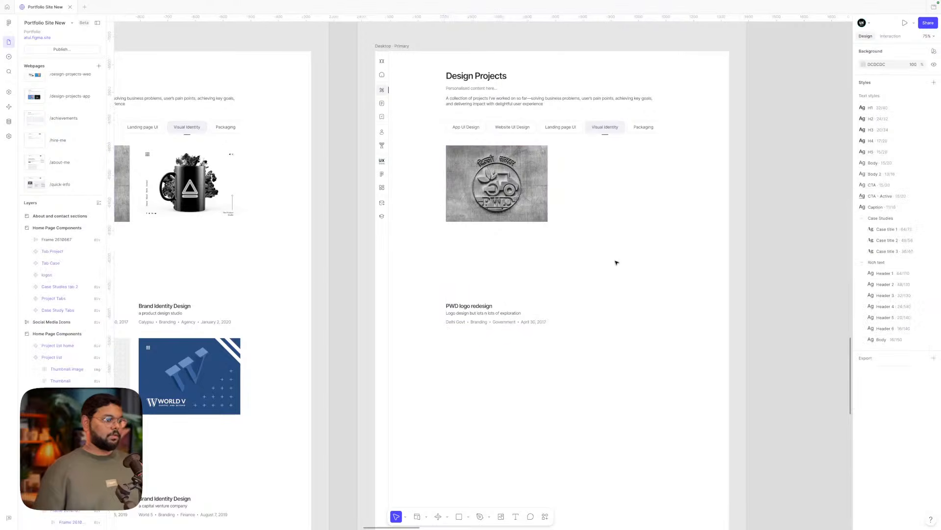
{"action": "right_click", "coordinate": [502, 190]}
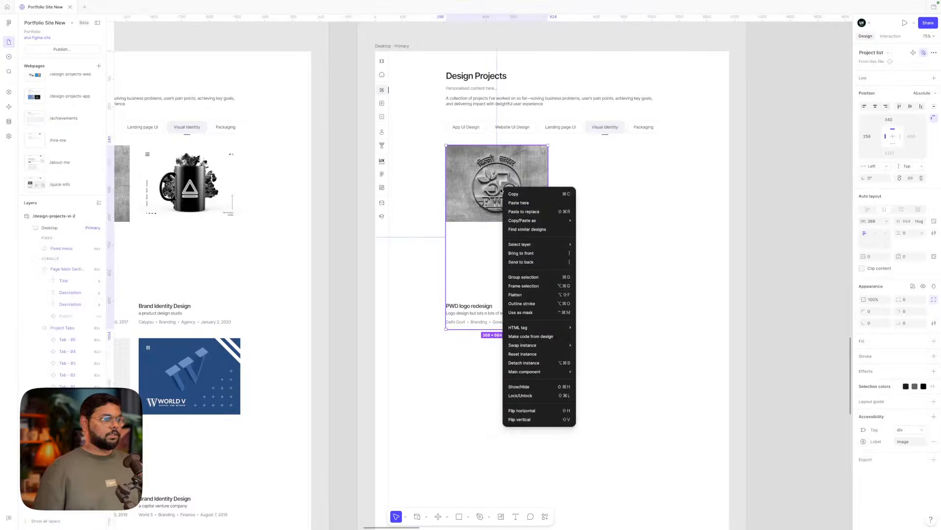
{"action": "left_click", "coordinate": [523, 354]}
- Set the Visual Identity tab to Active and the Packaging tab to Selected
{"action": "left_click", "coordinate": [605, 127]}
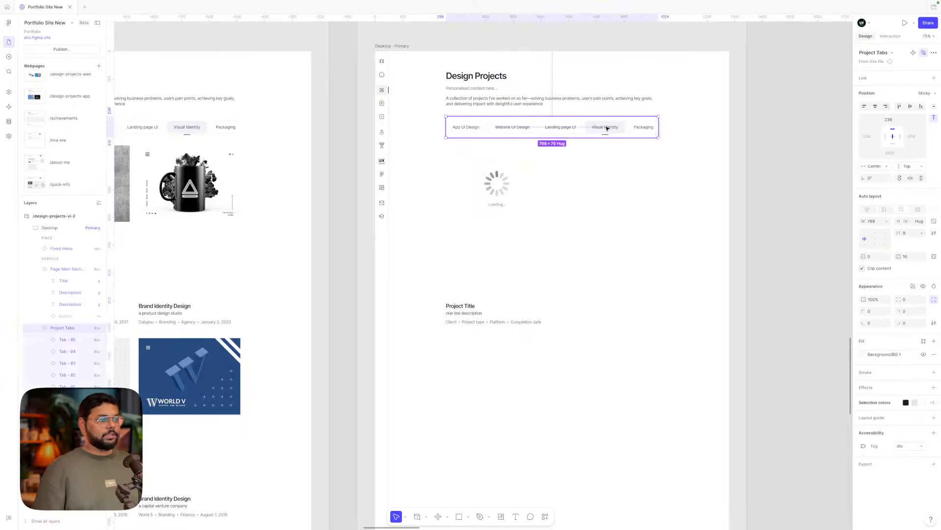
{"action": "left_click", "coordinate": [605, 127]}
{"action": "left_click", "coordinate": [911, 73]}
{"action": "left_click", "coordinate": [908, 64]}
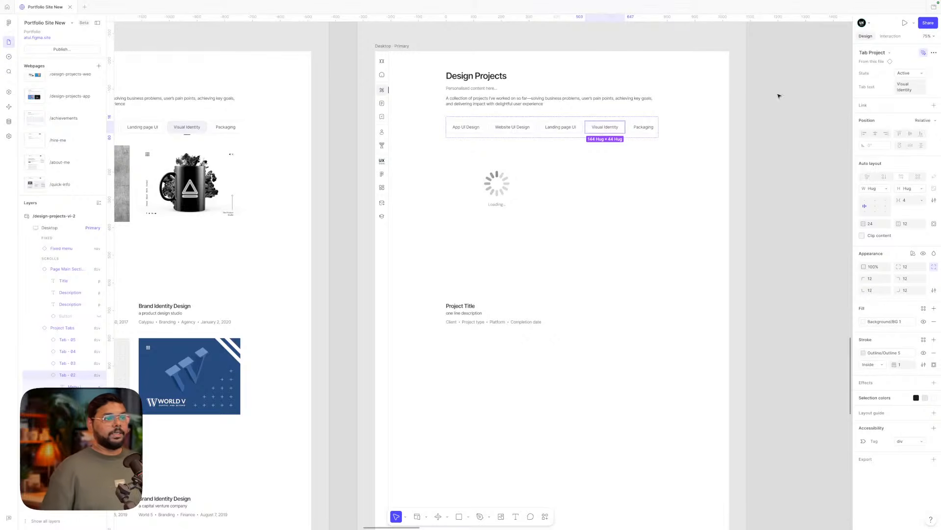
{"action": "left_click", "coordinate": [644, 127]}
{"action": "left_click", "coordinate": [908, 73]}
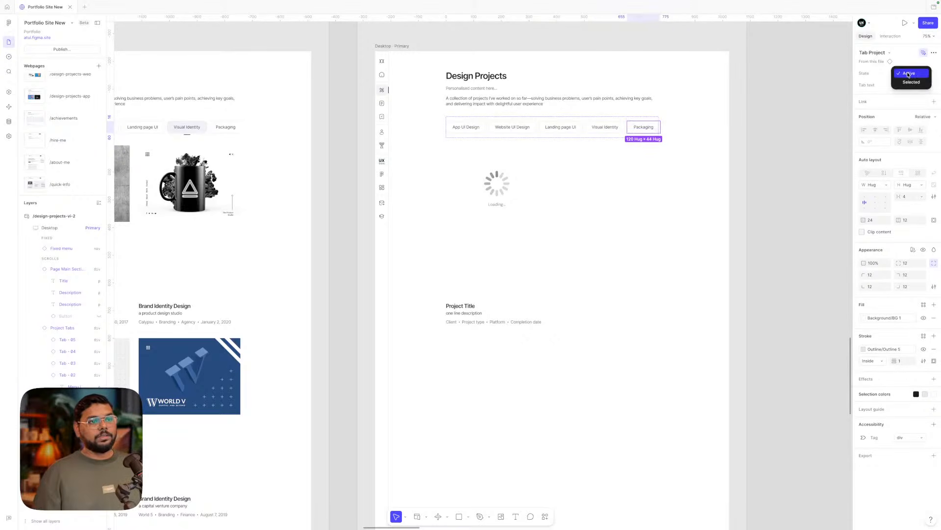
{"action": "left_click", "coordinate": [908, 84]}
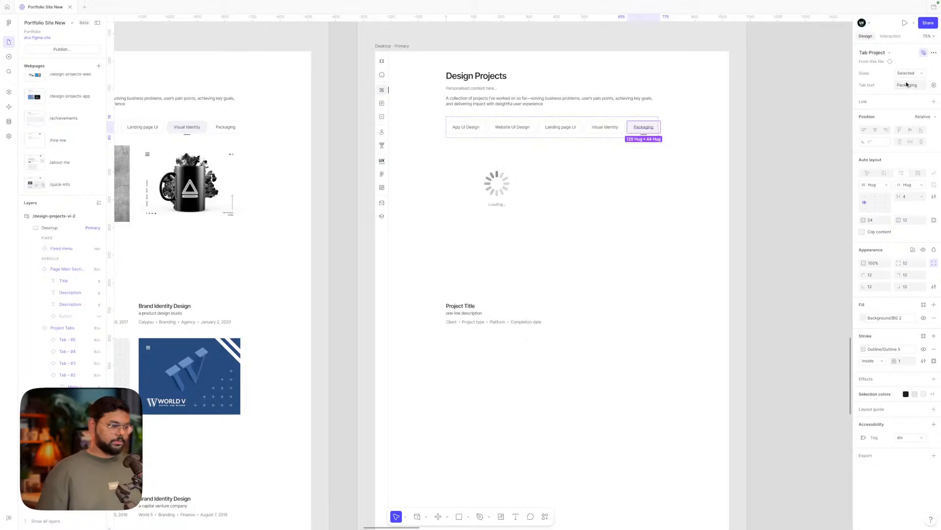
{"action": "left_click", "coordinate": [793, 133]}
{"action": "left_click", "coordinate": [517, 192]}
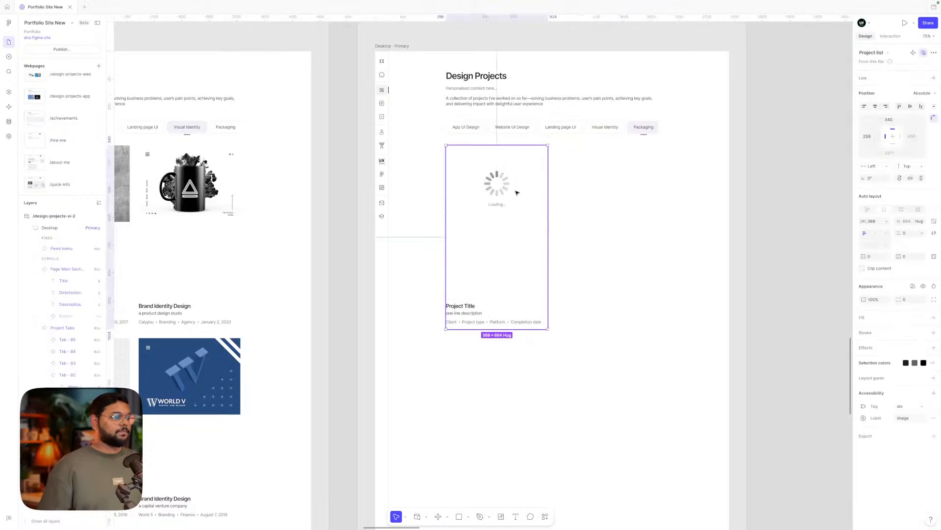
{"action": "left_click", "coordinate": [8, 123]}
- Connect the Packaging collection to the vi-2 project card list
{"action": "mouse_move", "coordinate": [48, 222]}
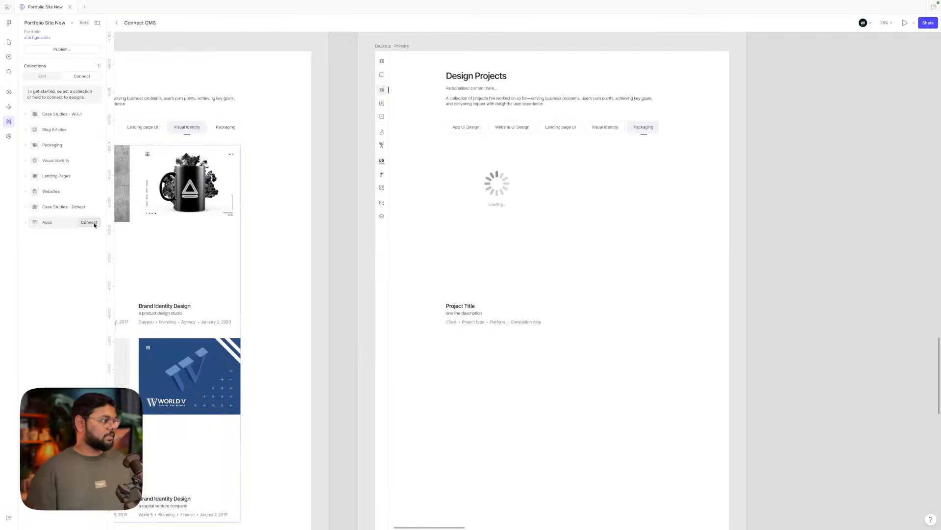
{"action": "mouse_move", "coordinate": [82, 166]}
{"action": "left_click", "coordinate": [89, 144]}
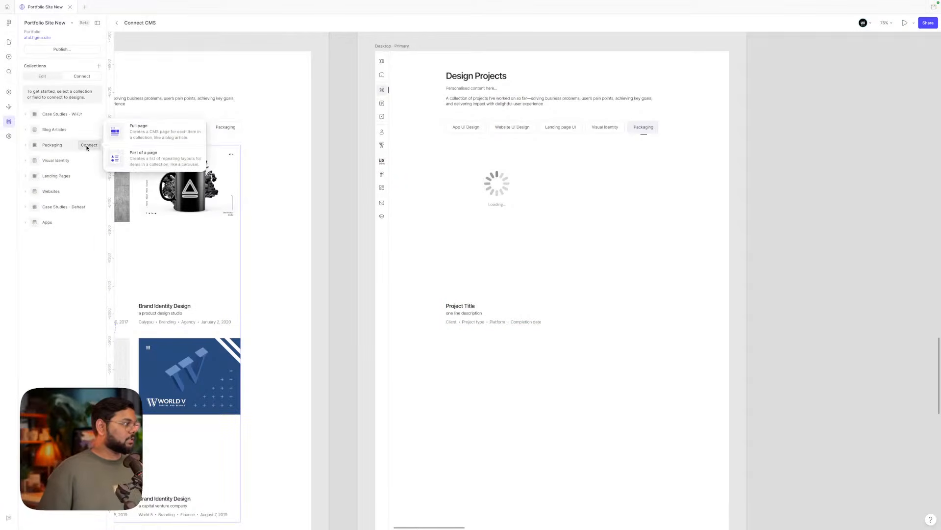
{"action": "left_click", "coordinate": [496, 201]}
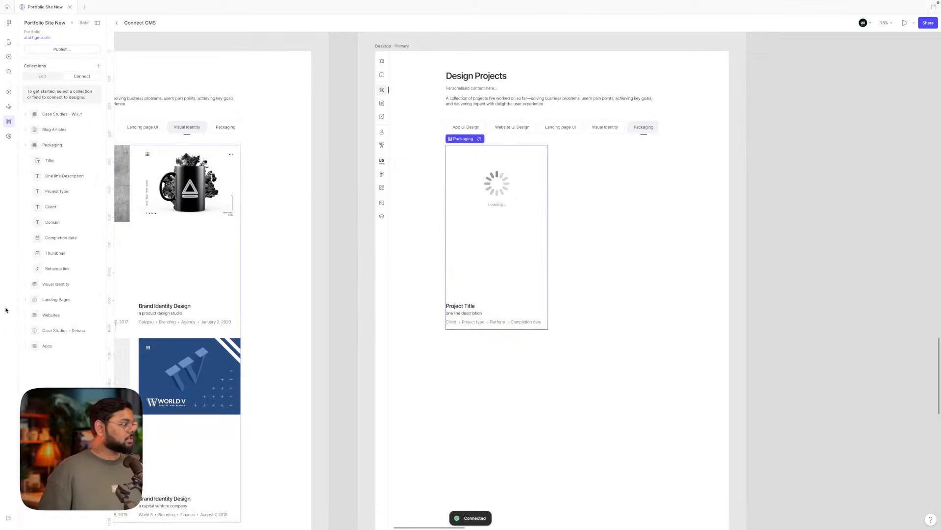
- Bind the card's title, description, meta text and client text to Title, One line Description, Project type and Client
{"action": "left_click", "coordinate": [86, 160]}
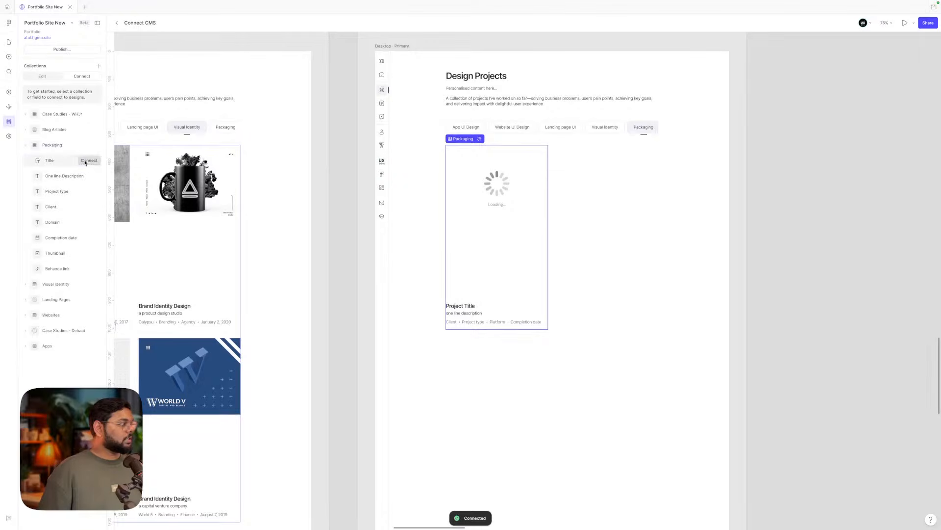
{"action": "left_click", "coordinate": [471, 306]}
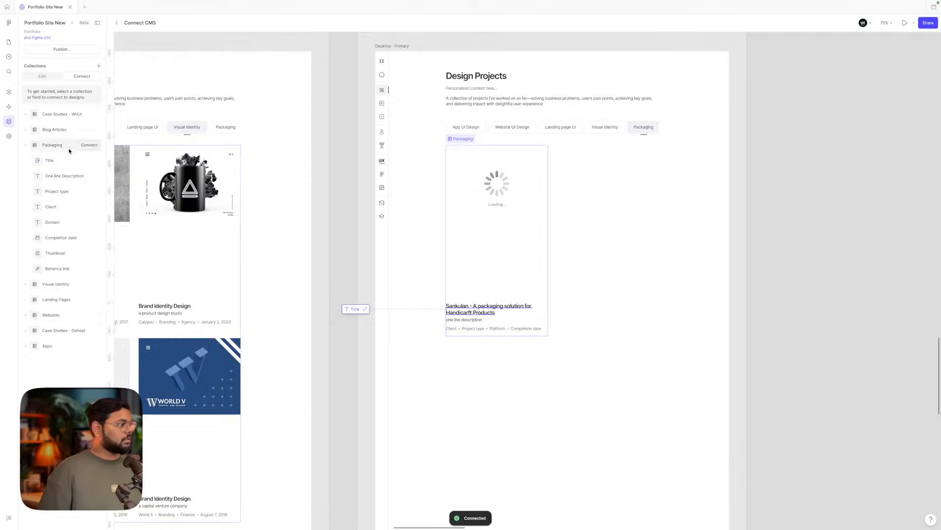
{"action": "left_click", "coordinate": [88, 175]}
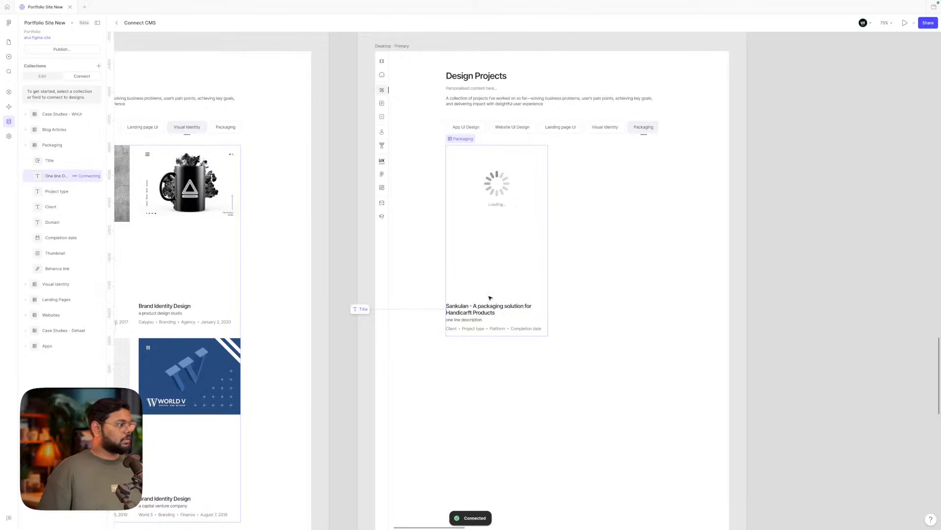
{"action": "left_click", "coordinate": [472, 319]}
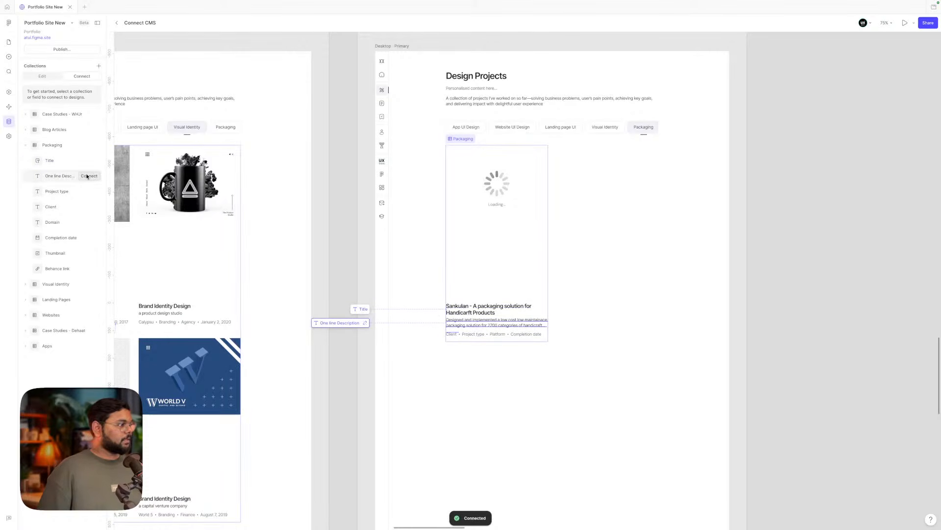
{"action": "left_click", "coordinate": [88, 191]}
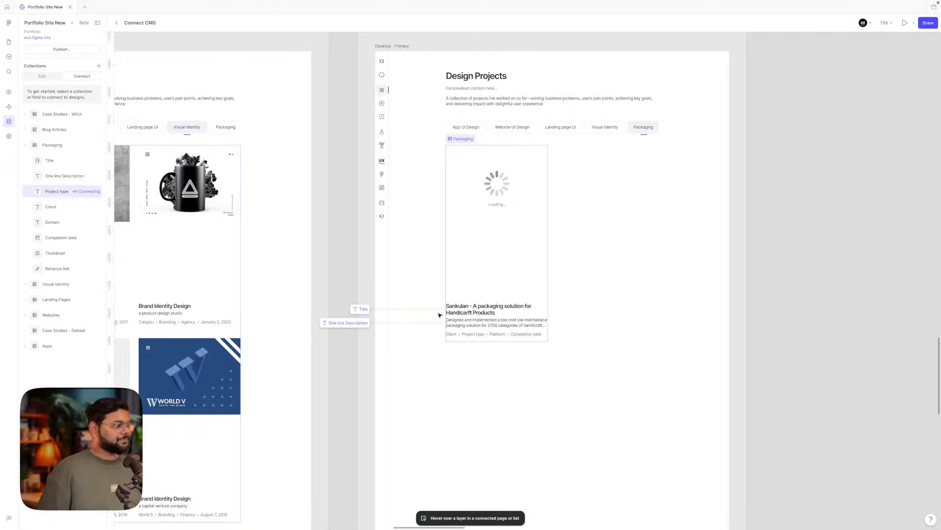
{"action": "left_click", "coordinate": [462, 338]}
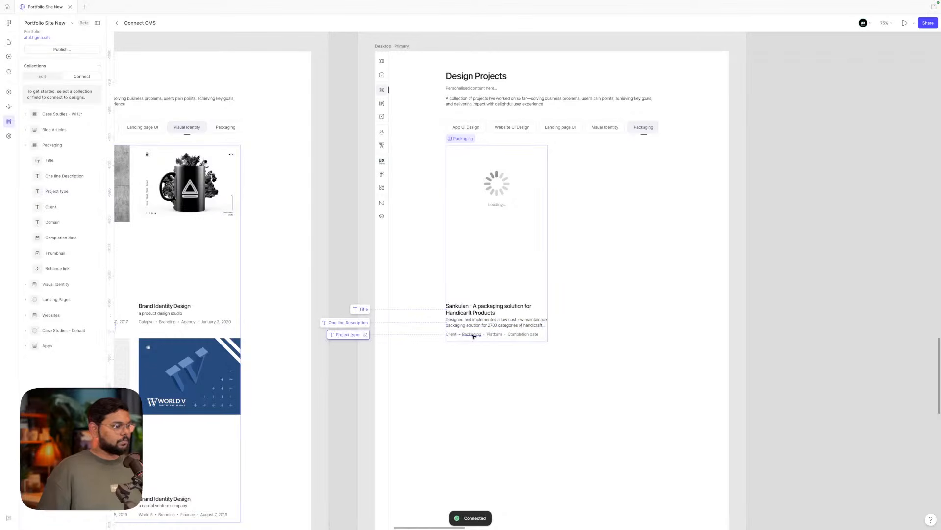
{"action": "left_click", "coordinate": [86, 206]}
{"action": "left_click", "coordinate": [450, 334]}
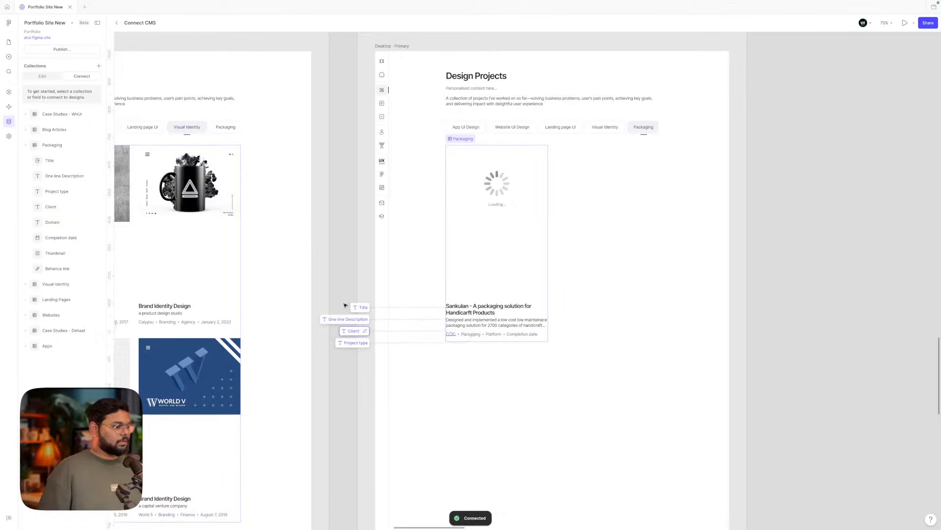
- Bind the card's Domain, Completion date and Thumbnail fields, then exit CMS mode
{"action": "left_click", "coordinate": [86, 222]}
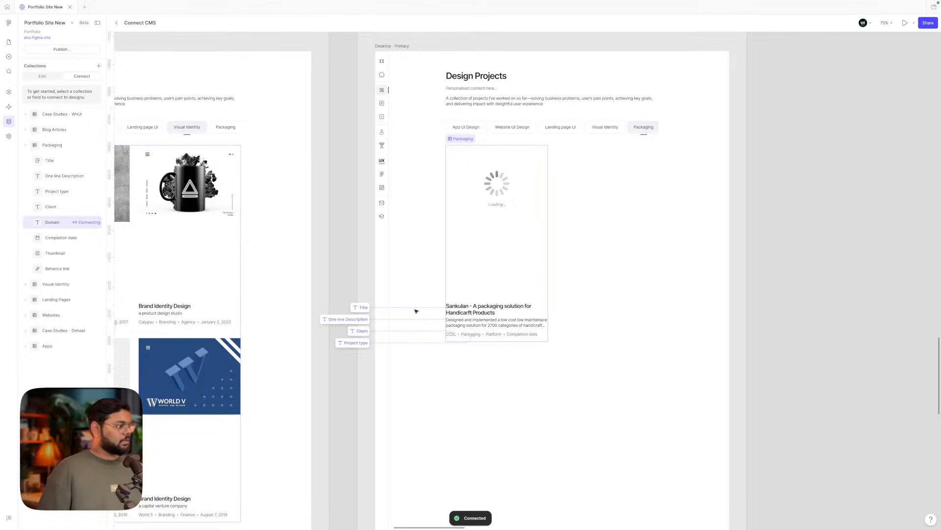
{"action": "left_click", "coordinate": [494, 334]}
{"action": "left_click", "coordinate": [89, 237]}
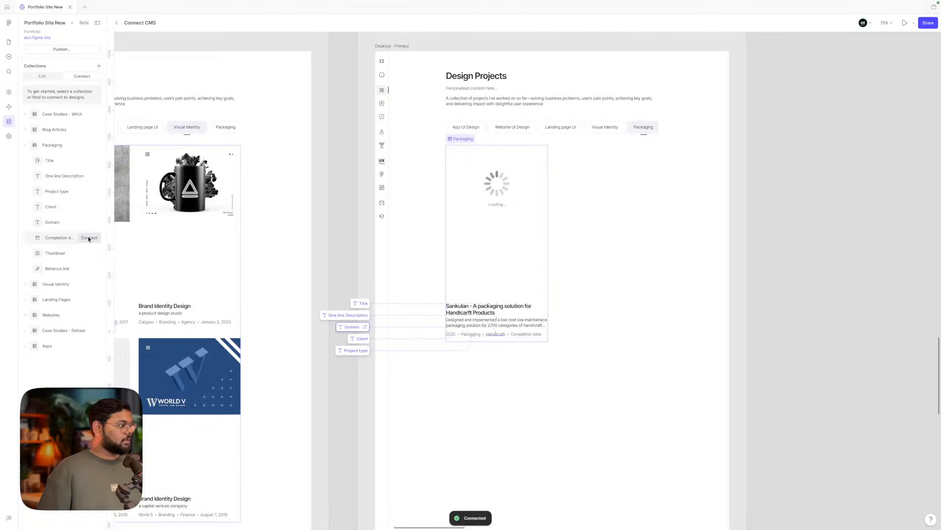
{"action": "left_click", "coordinate": [526, 334]}
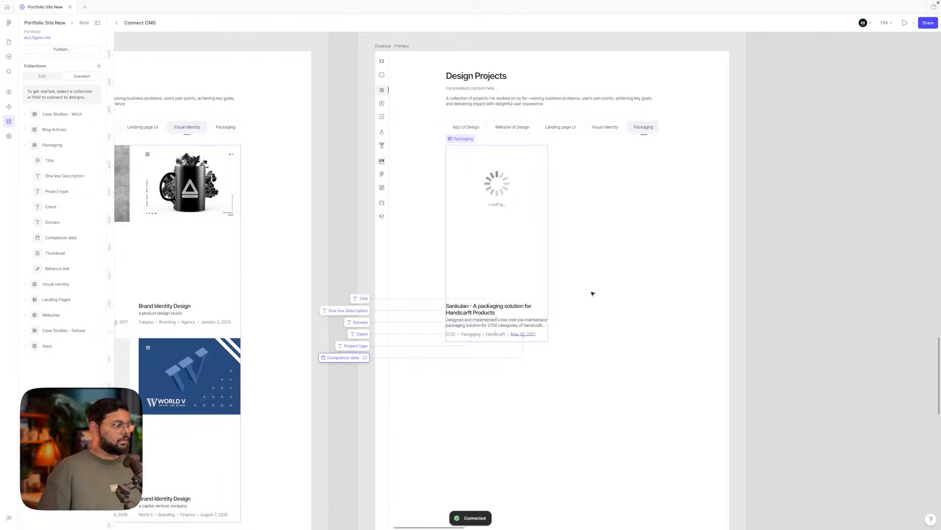
{"action": "left_click", "coordinate": [91, 253]}
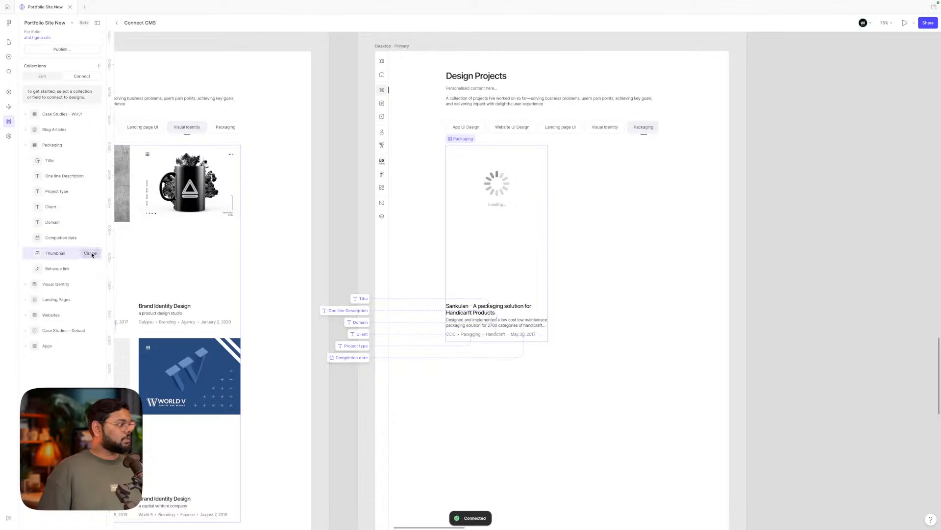
{"action": "left_click", "coordinate": [510, 186]}
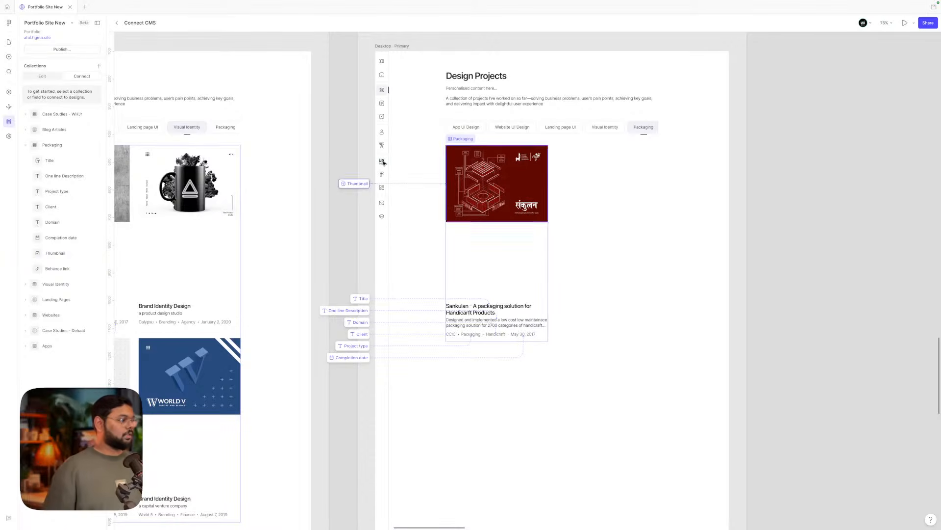
{"action": "left_click", "coordinate": [9, 42]}
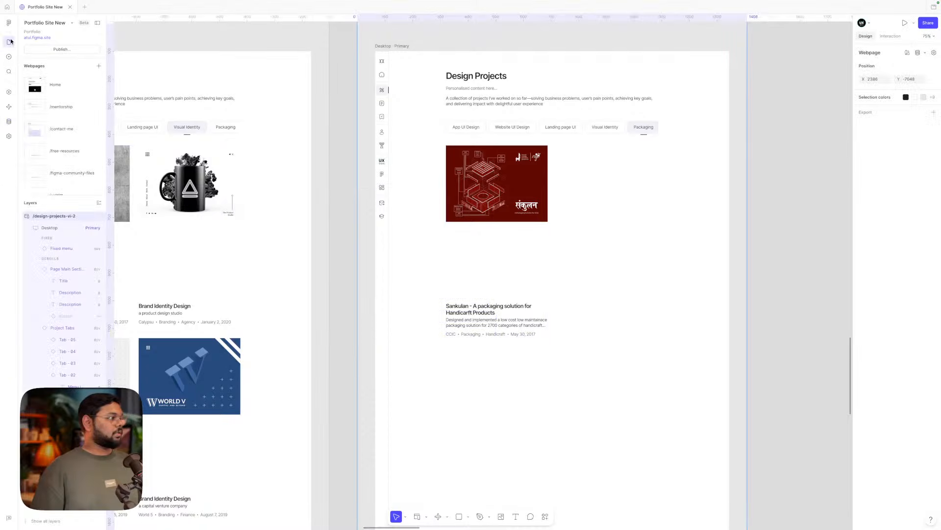
- Give the Packaging card list a 32 auto-layout gap with wrapping enabled
{"action": "left_click", "coordinate": [477, 174]}
{"action": "left_click", "coordinate": [907, 260]}
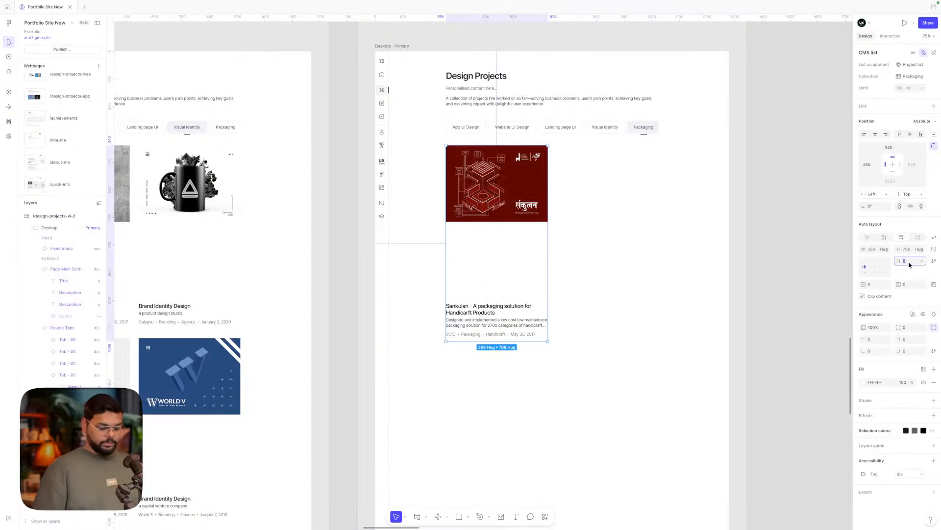
{"action": "type", "text": "32"}
{"action": "key", "text": "Return"}
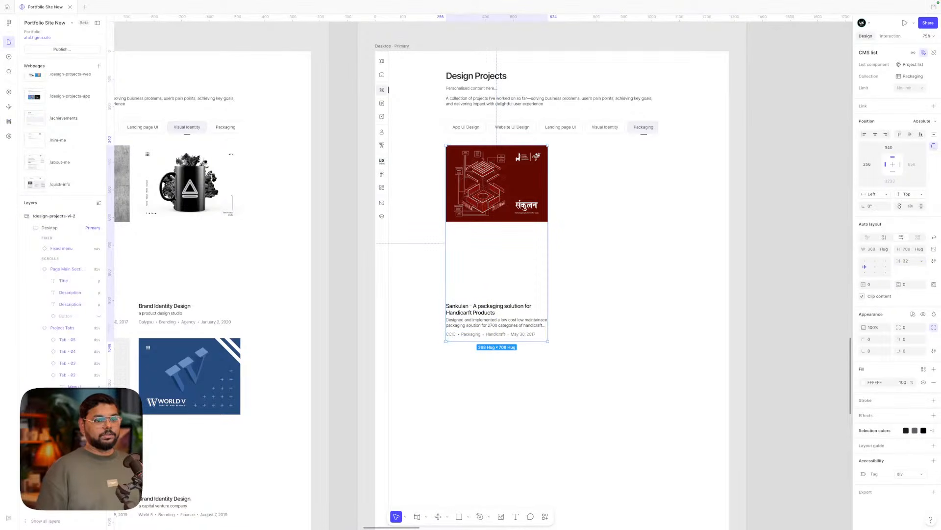
{"action": "left_click", "coordinate": [932, 237]}
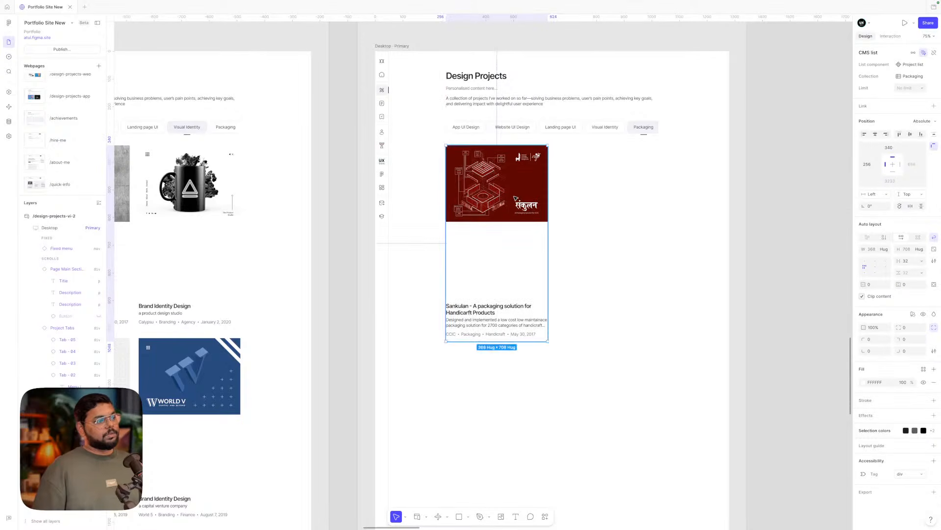
{"action": "left_click", "coordinate": [606, 210]}
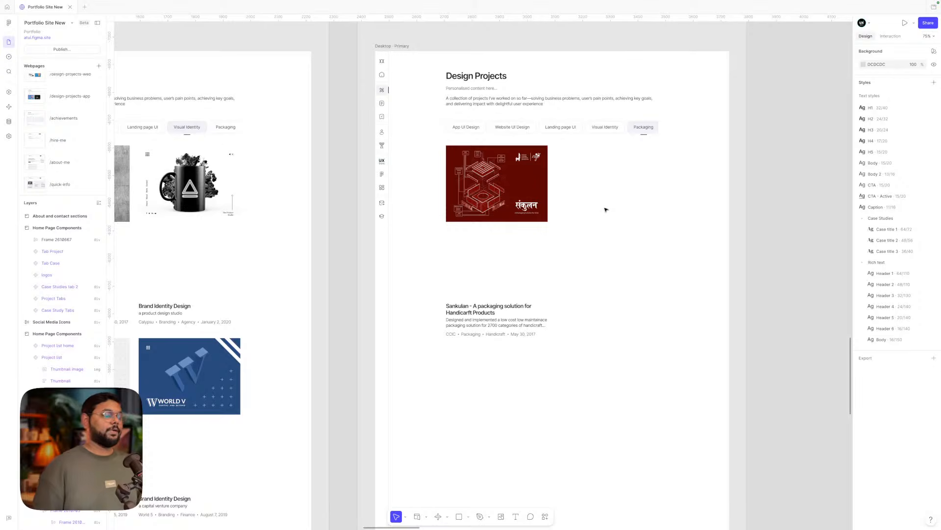
{"action": "scroll", "coordinate": [606, 209], "scroll_direction": "down", "scroll_amount": 5}
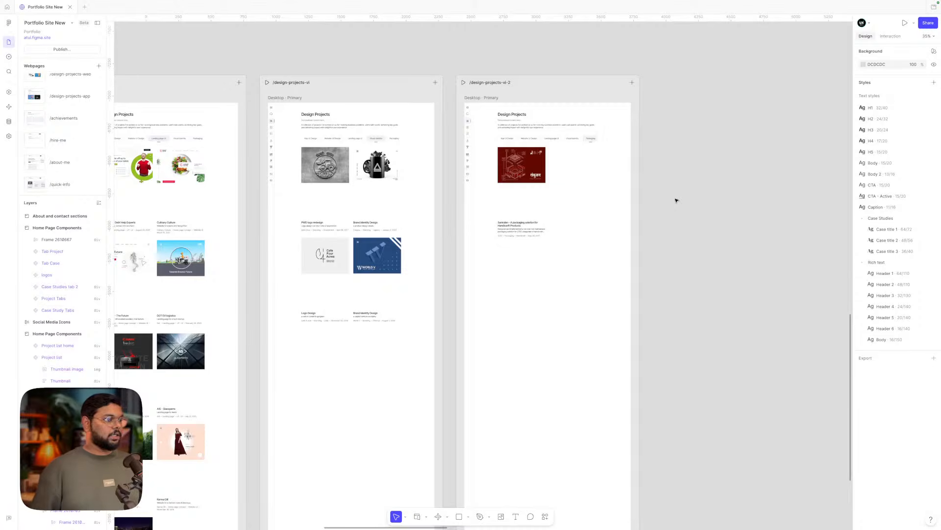
{"action": "scroll", "coordinate": [676, 201], "scroll_direction": "down", "scroll_amount": 3}
{"action": "scroll", "coordinate": [676, 201], "scroll_direction": "left", "scroll_amount": 3}
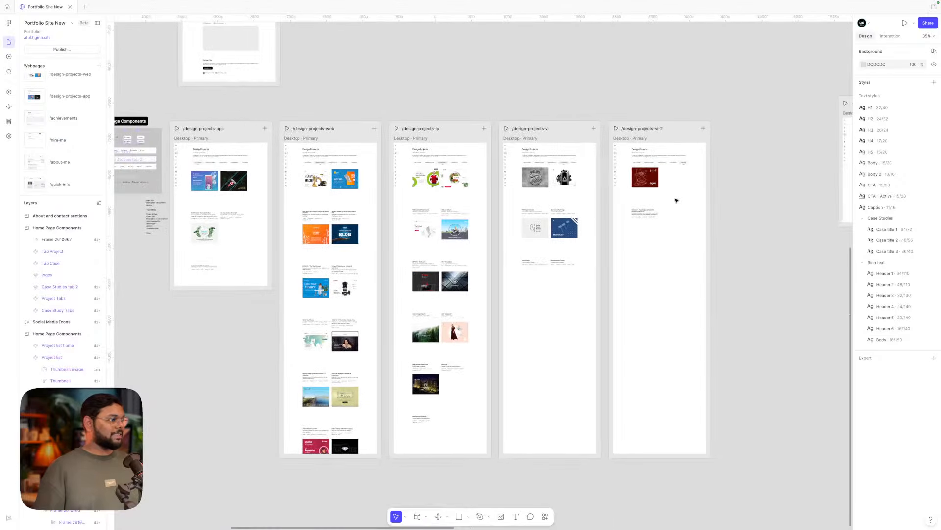
{"action": "scroll", "coordinate": [509, 163], "scroll_direction": "left", "scroll_amount": 5}
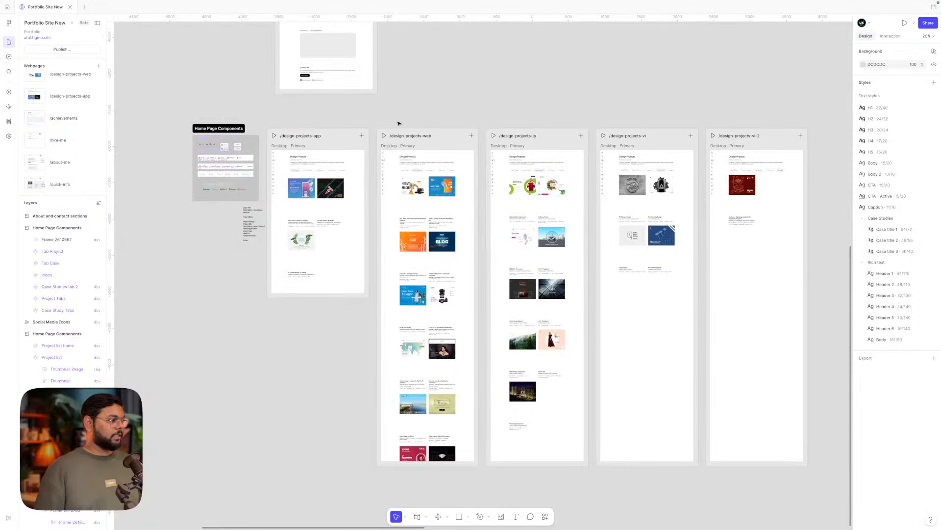
{"action": "scroll", "coordinate": [340, 140], "scroll_direction": "up", "scroll_amount": 5}
{"action": "scroll", "coordinate": [340, 140], "scroll_direction": "right", "scroll_amount": 3}
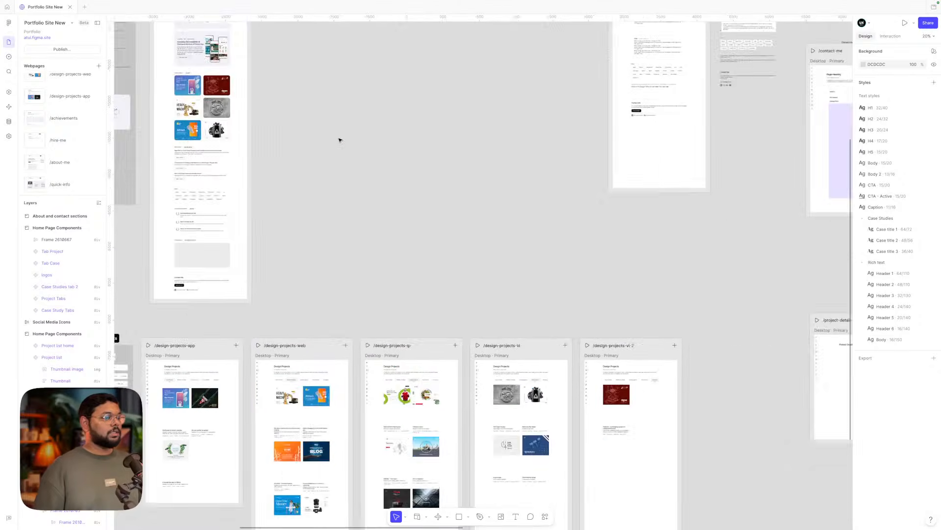
{"action": "scroll", "coordinate": [340, 140], "scroll_direction": "down", "scroll_amount": 2}
{"action": "scroll", "coordinate": [340, 140], "scroll_direction": "right", "scroll_amount": 5}
{"action": "scroll", "coordinate": [488, 236], "scroll_direction": "up", "scroll_amount": 5}
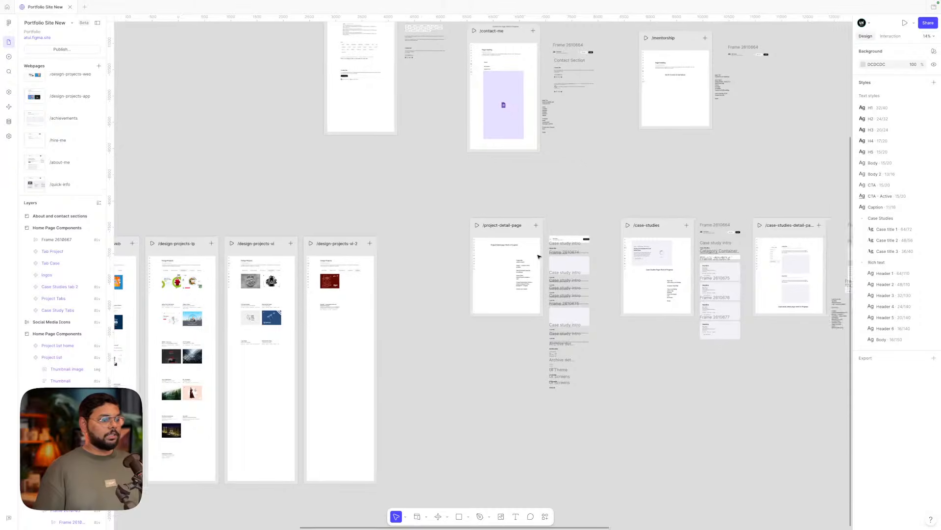
{"action": "scroll", "coordinate": [539, 257], "scroll_direction": "left", "scroll_amount": 1}
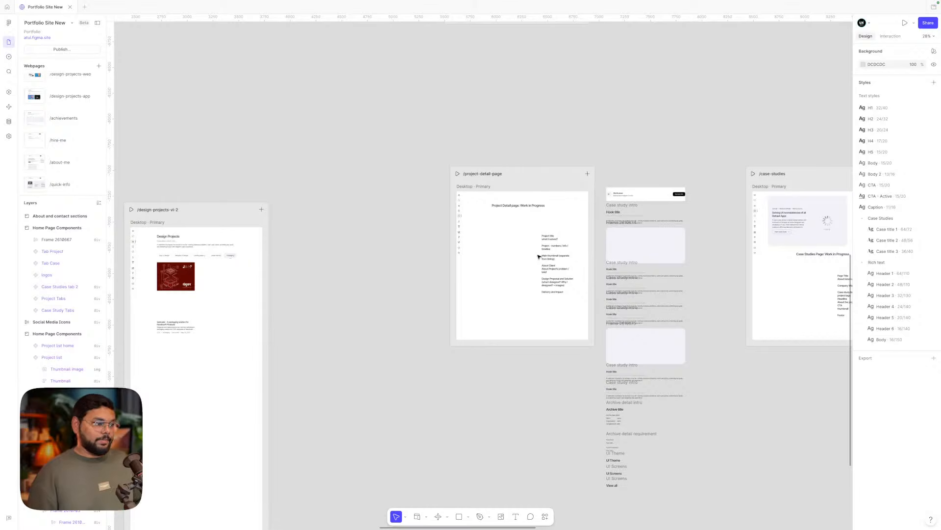
{"action": "scroll", "coordinate": [539, 257], "scroll_direction": "up", "scroll_amount": 4}
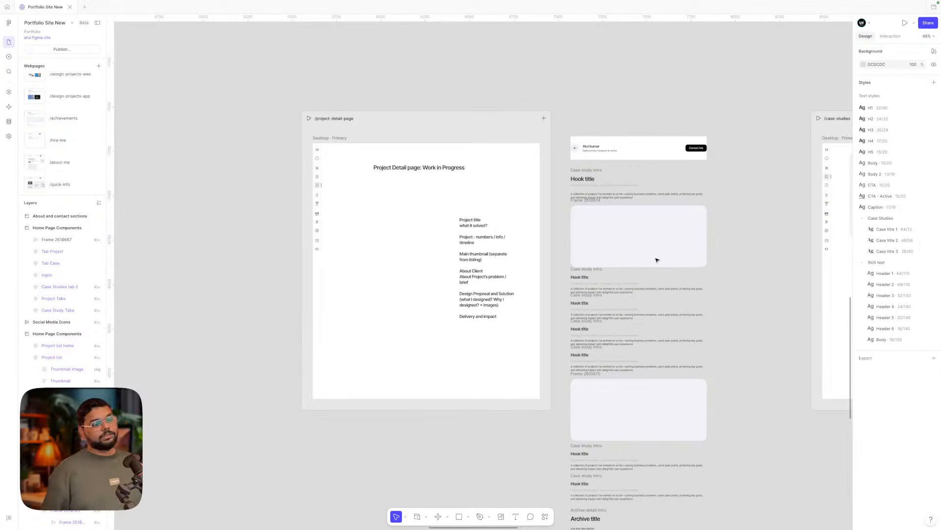
{"action": "scroll", "coordinate": [657, 259], "scroll_direction": "down", "scroll_amount": 3}
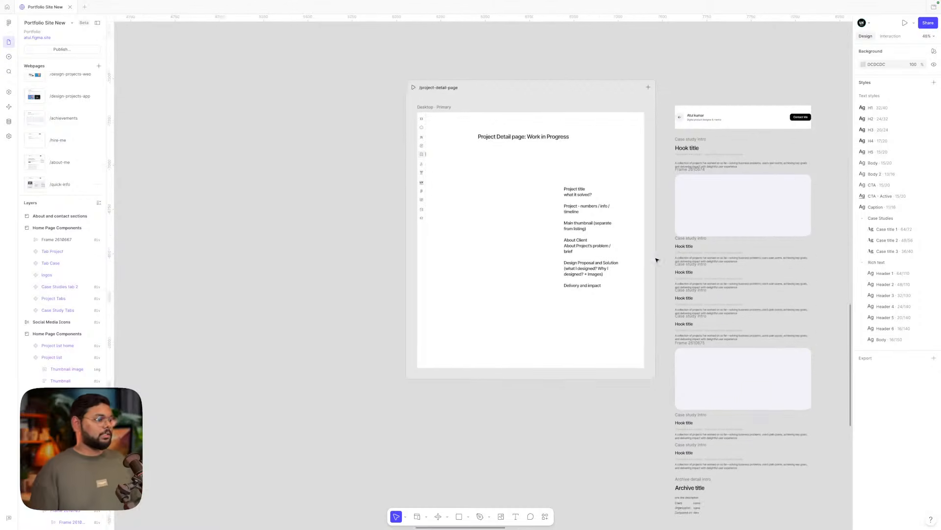
{"action": "scroll", "coordinate": [657, 260], "scroll_direction": "left", "scroll_amount": 5}
{"action": "scroll", "coordinate": [657, 260], "scroll_direction": "right", "scroll_amount": 3}
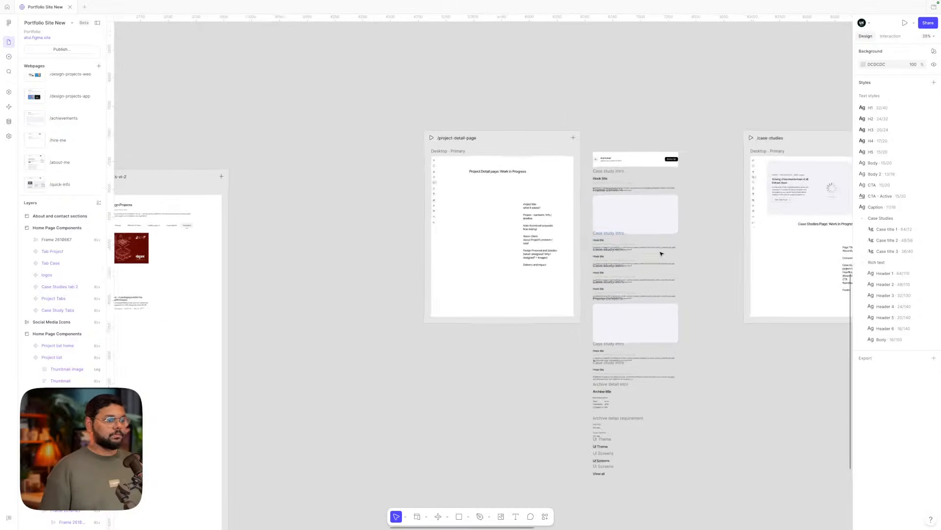
{"action": "scroll", "coordinate": [660, 256], "scroll_direction": "up", "scroll_amount": 3}
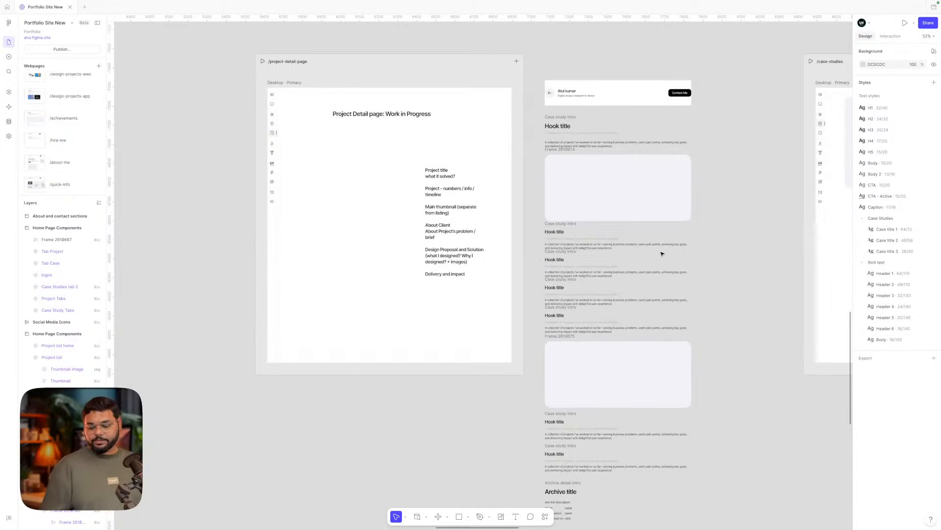